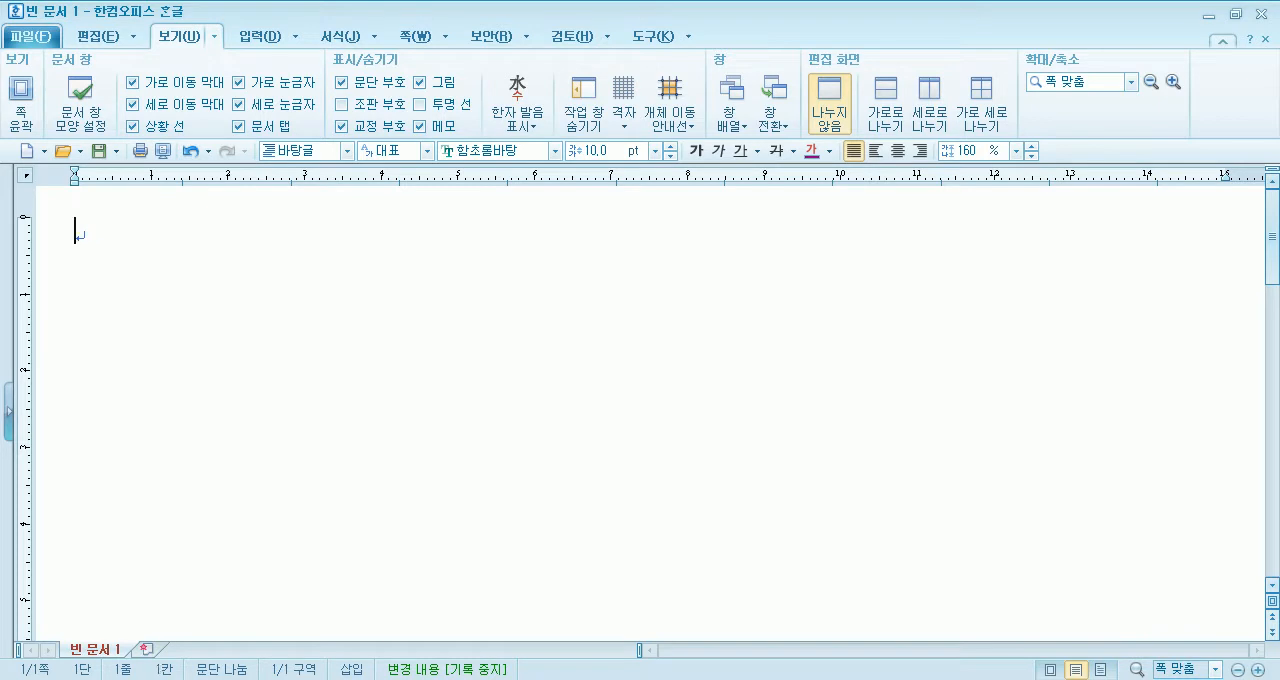
- Write "글맵시 : 글을 맵시나게 사용하자" as the first line of the document and start a new line below it
text(시)
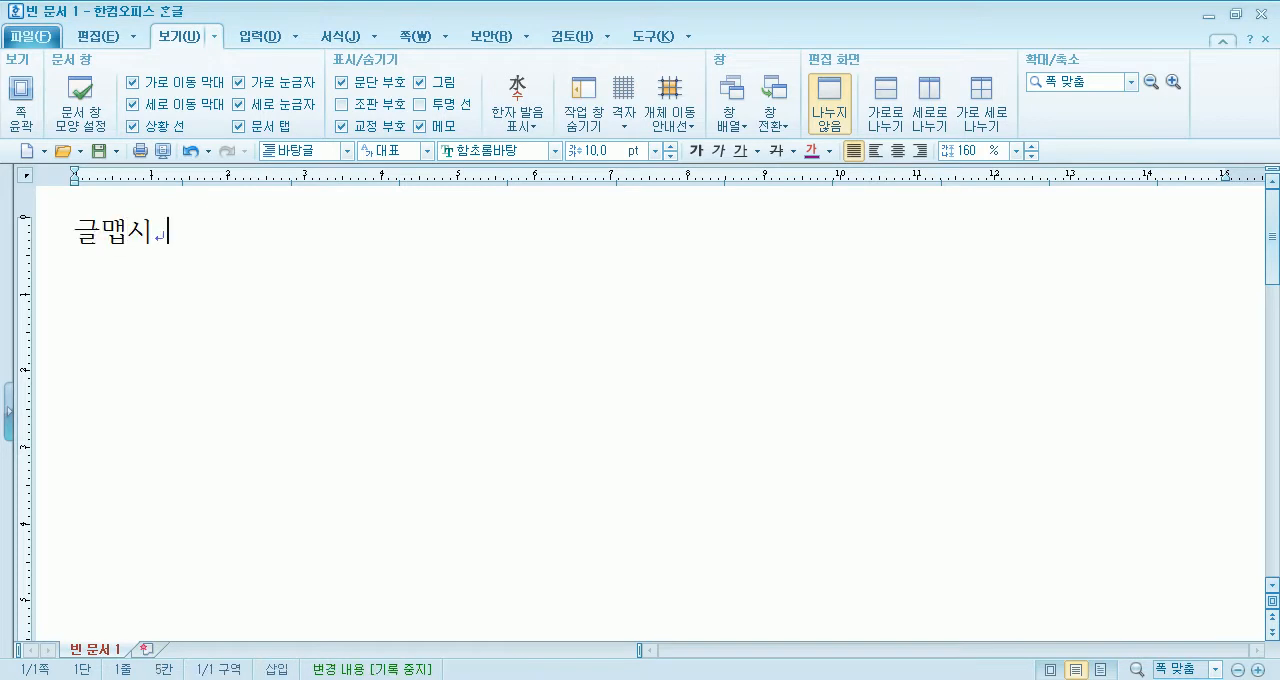
text( : 글을 맵시나게 )
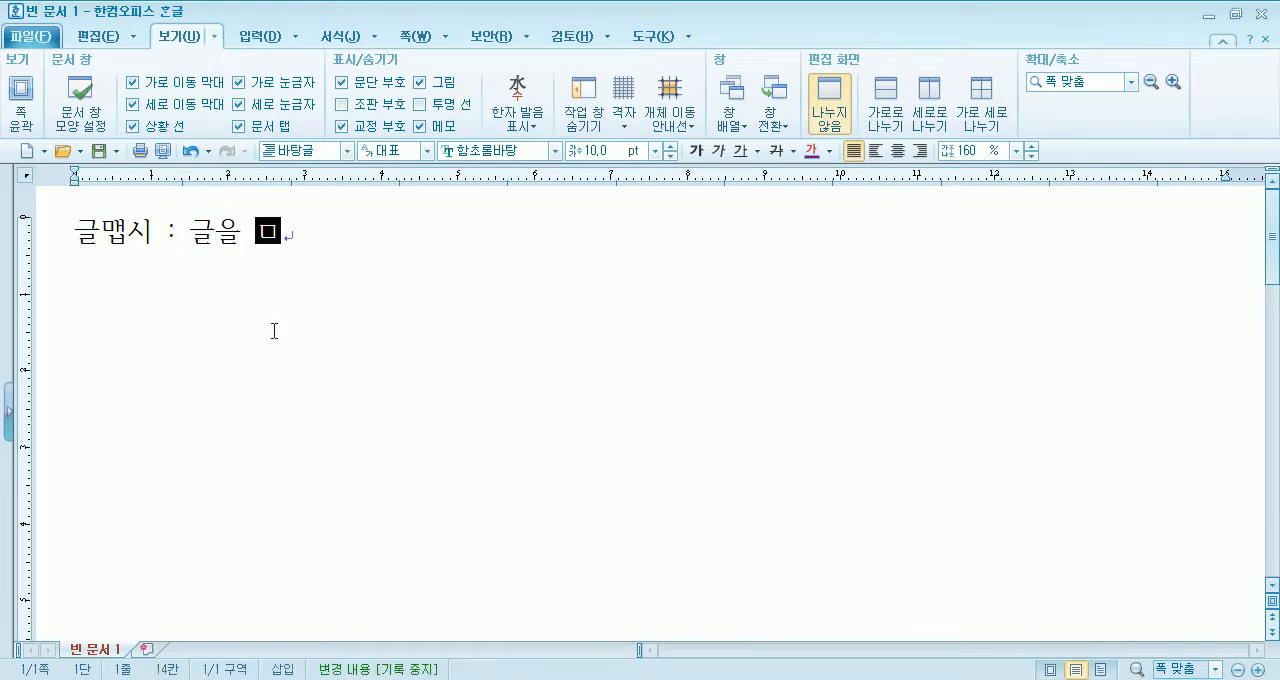
text(사용하지)
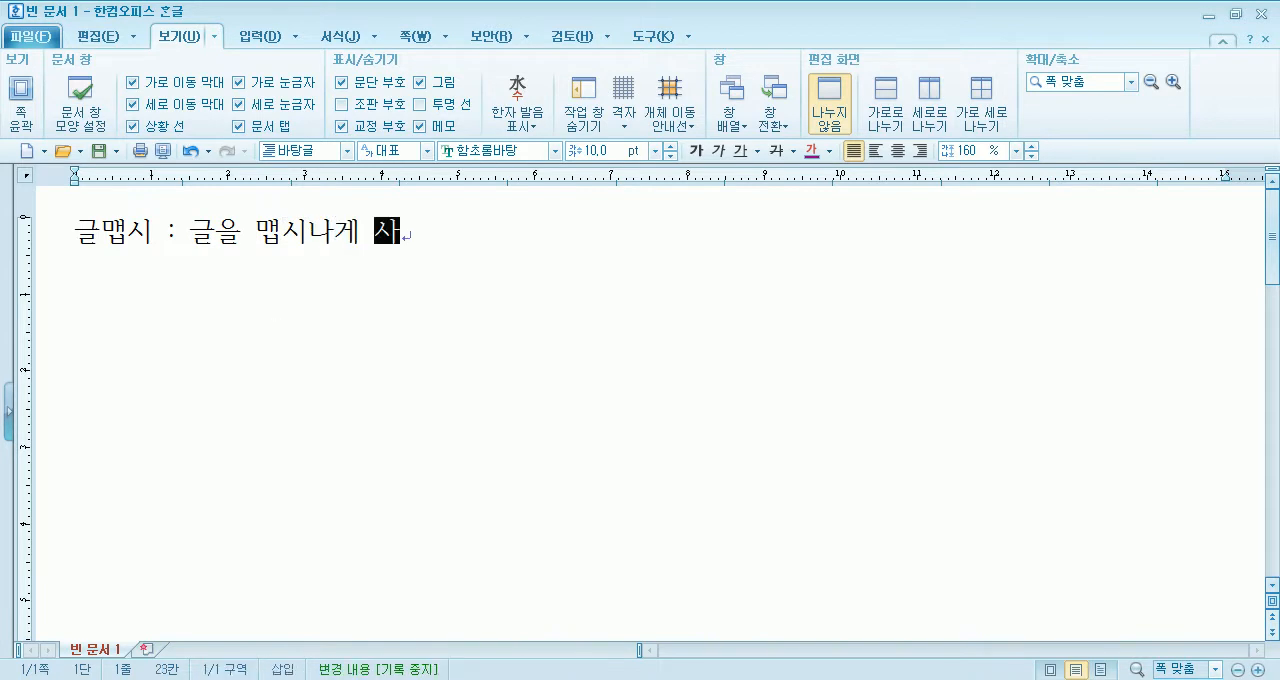
key(BackSpace)
text(자)
key(Return)
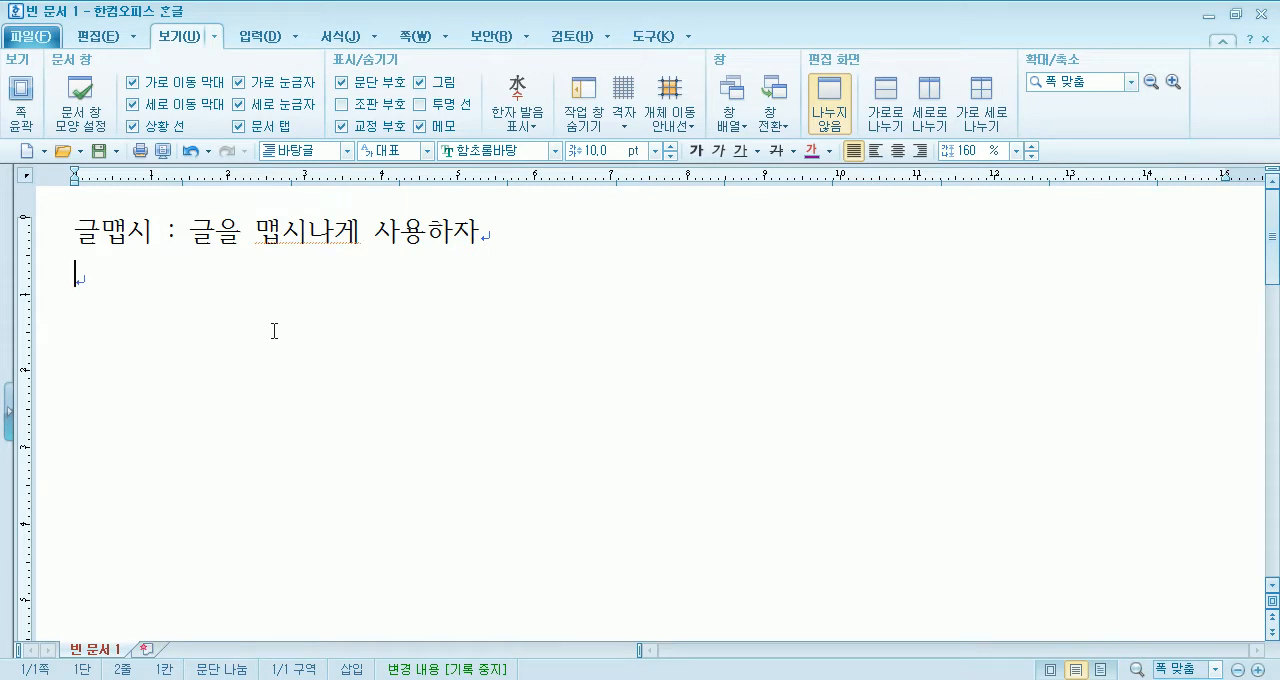
- Insert a space between "맵시" and "나게" in the first line
key(Up)
key(Right)
key(Right)
key(Right)
key(Right)
key(Right)
key(Right)
key(Right)
key(Right)
key(Right)
key(Right)
key(Right)
key(Right)
key(Right)
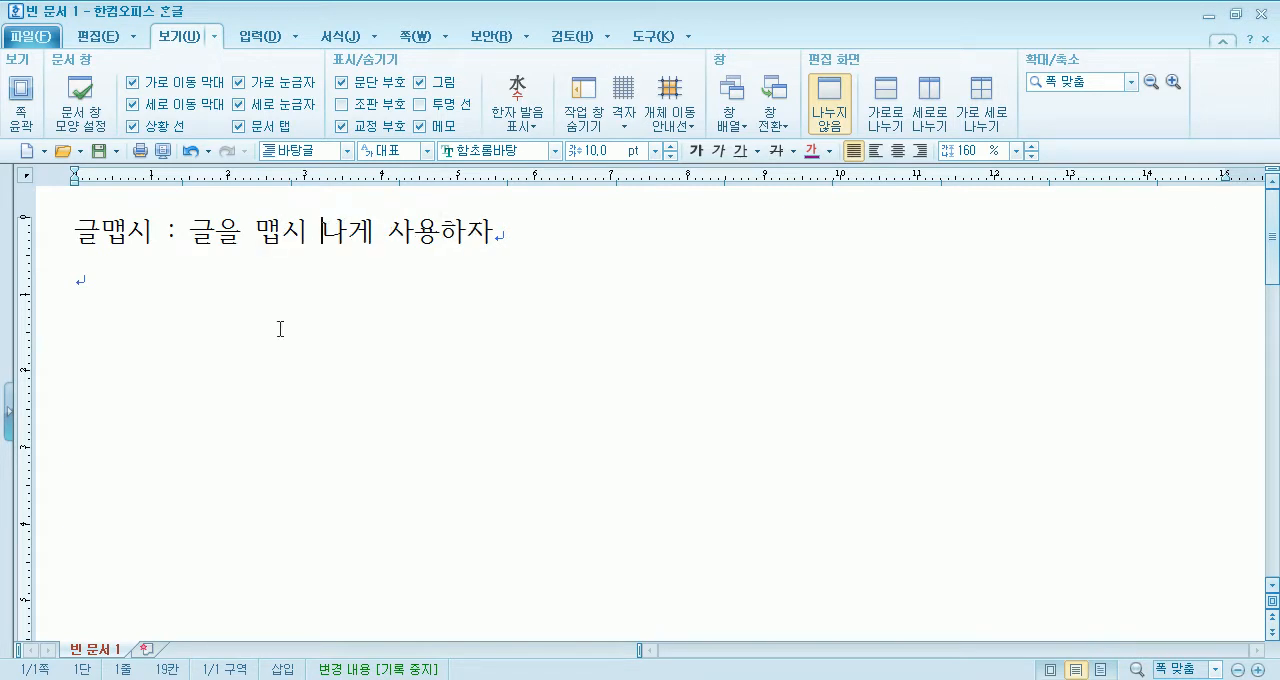
- On the empty second line, start a 글맵시 object with the blue gradient, dark grey shadow, rectangular style
click(149, 277)
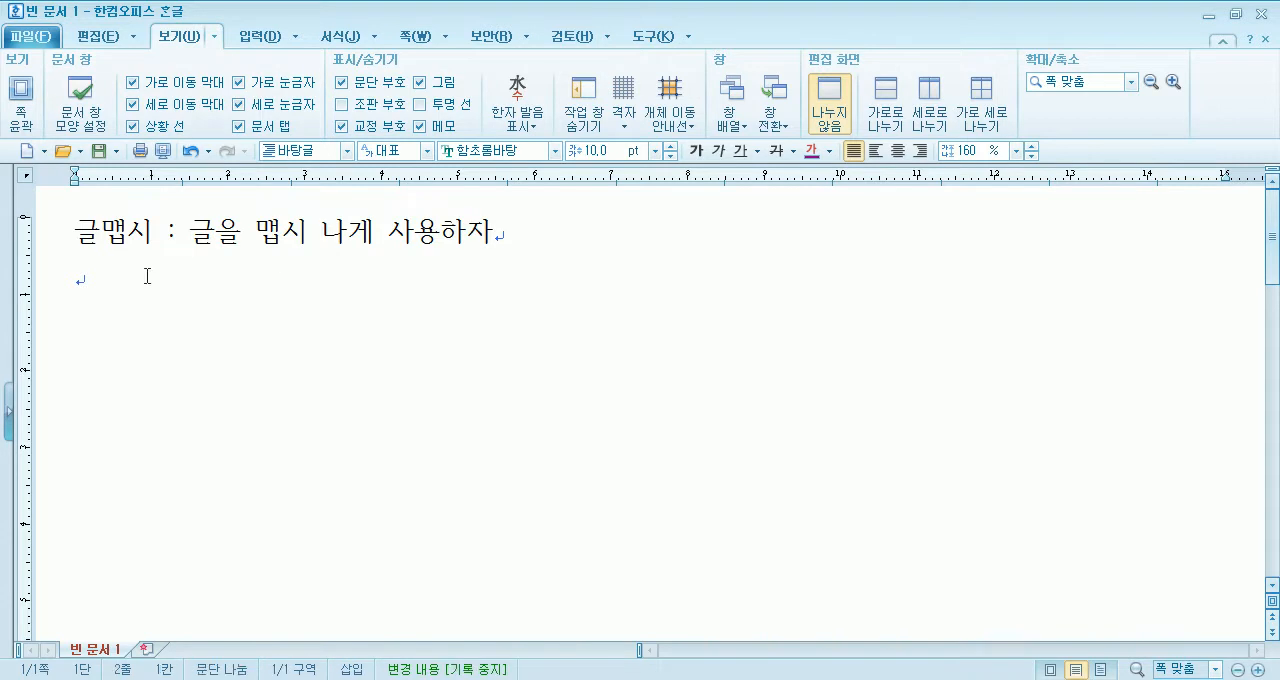
click(261, 38)
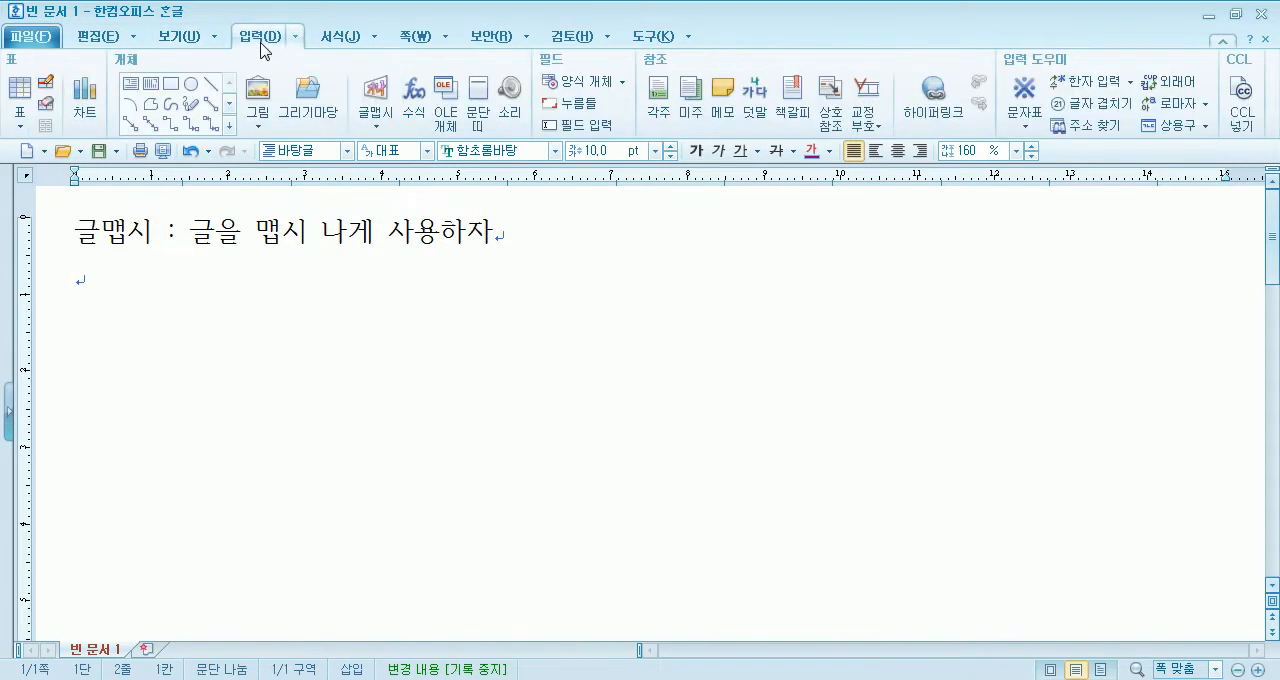
click(376, 126)
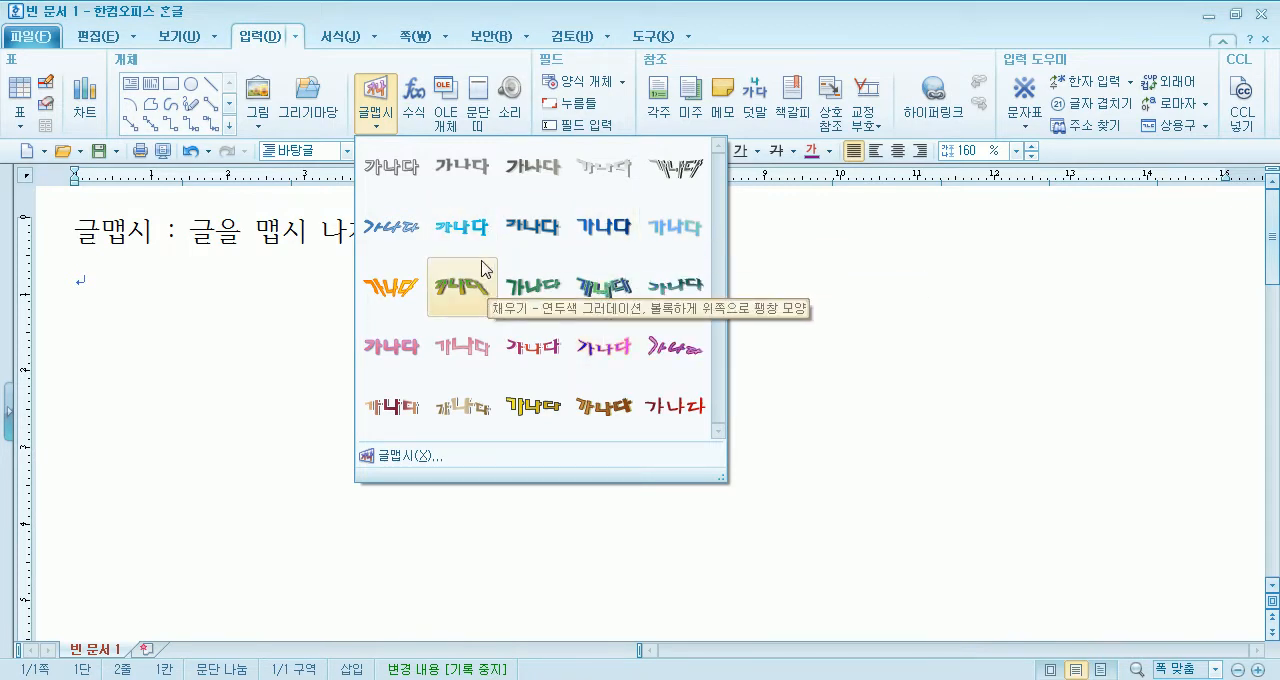
click(596, 232)
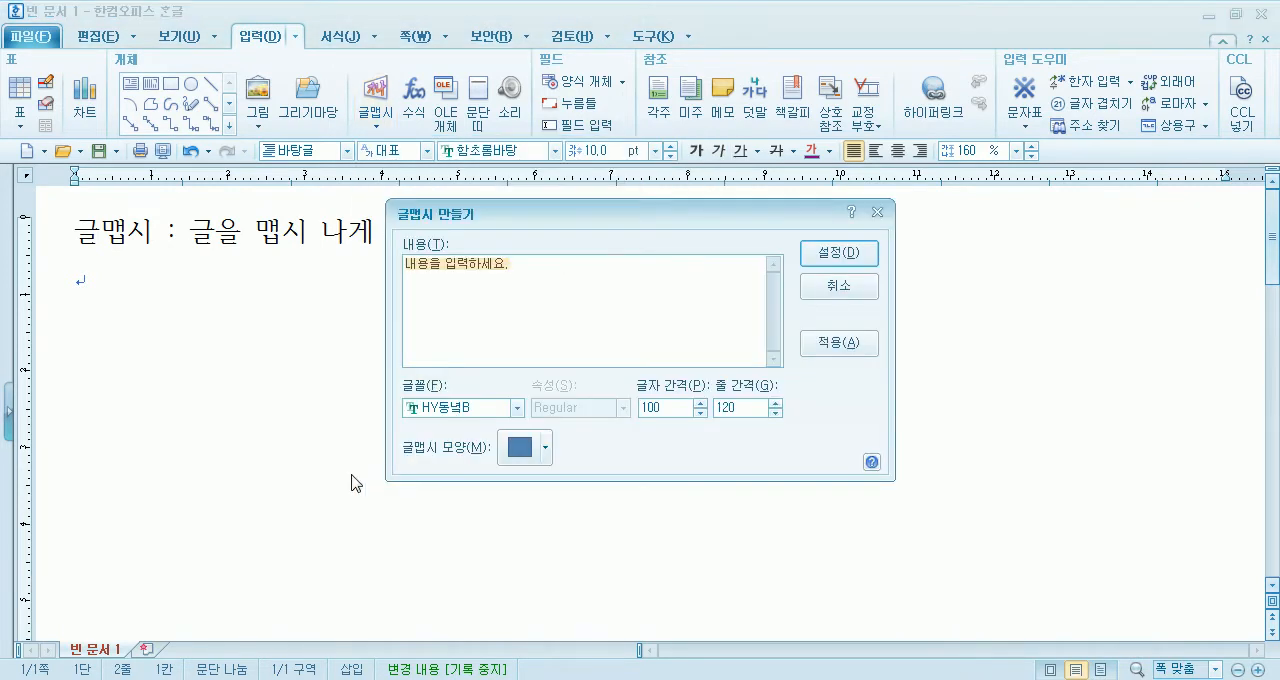
drag(557, 210, 467, 165)
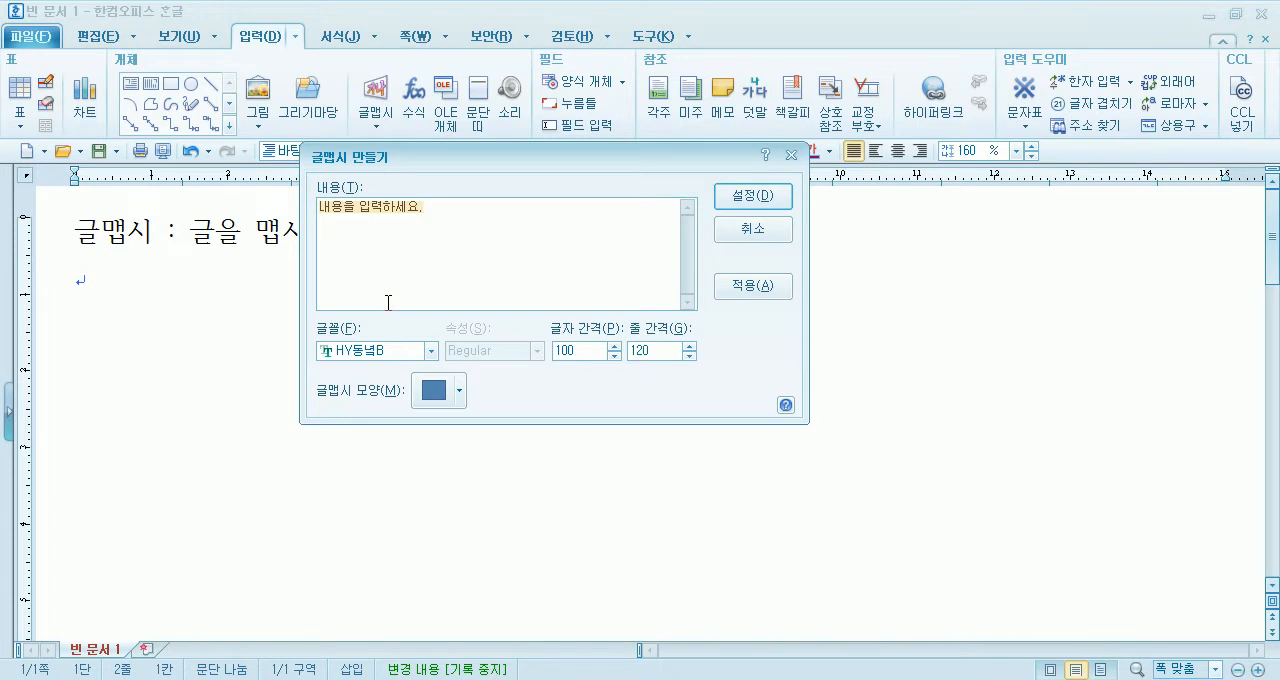
- Set the 글맵시 content to "한글2010으로 문서꾸미기" and place it in the document
text(한글2010)
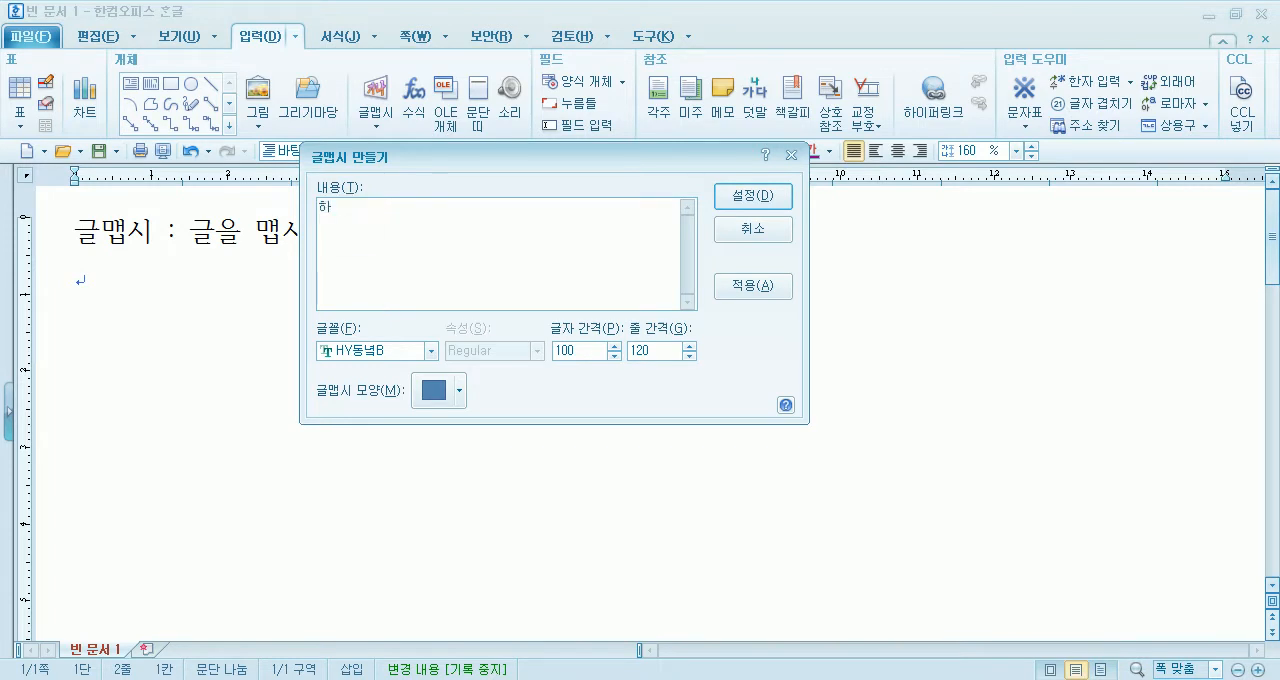
text(으로 문ㅅ)
text(꾸미기)
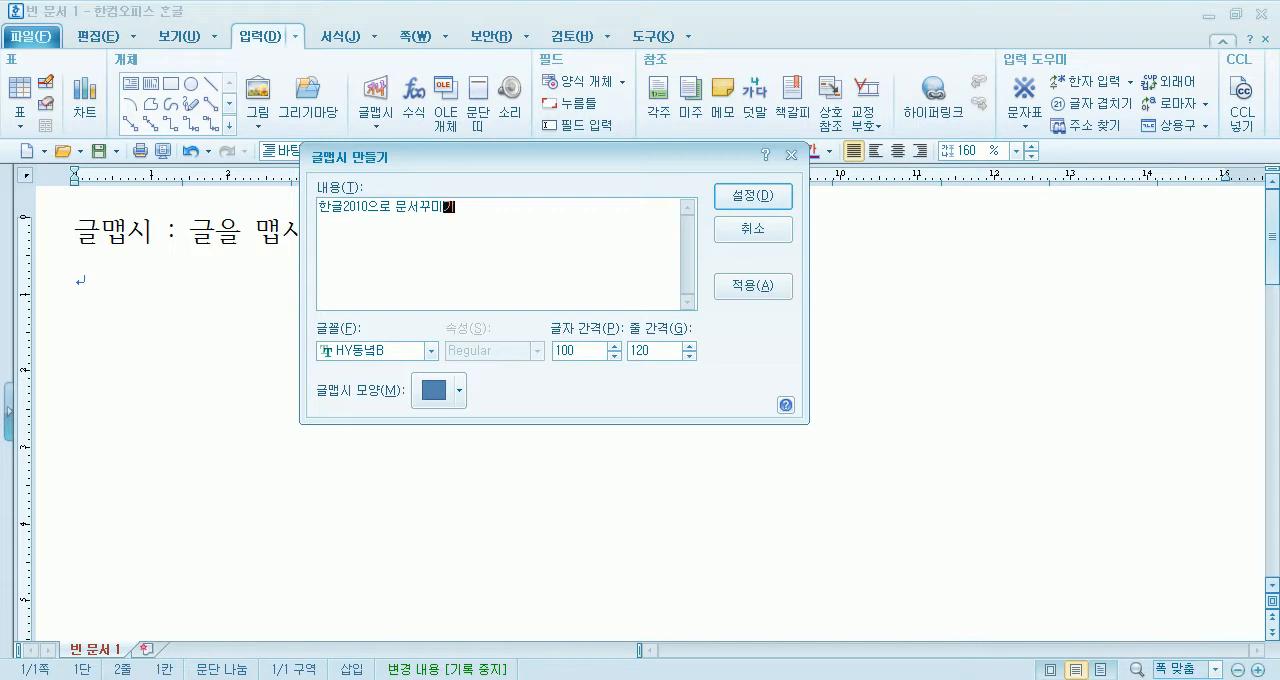
drag(503, 176, 556, 136)
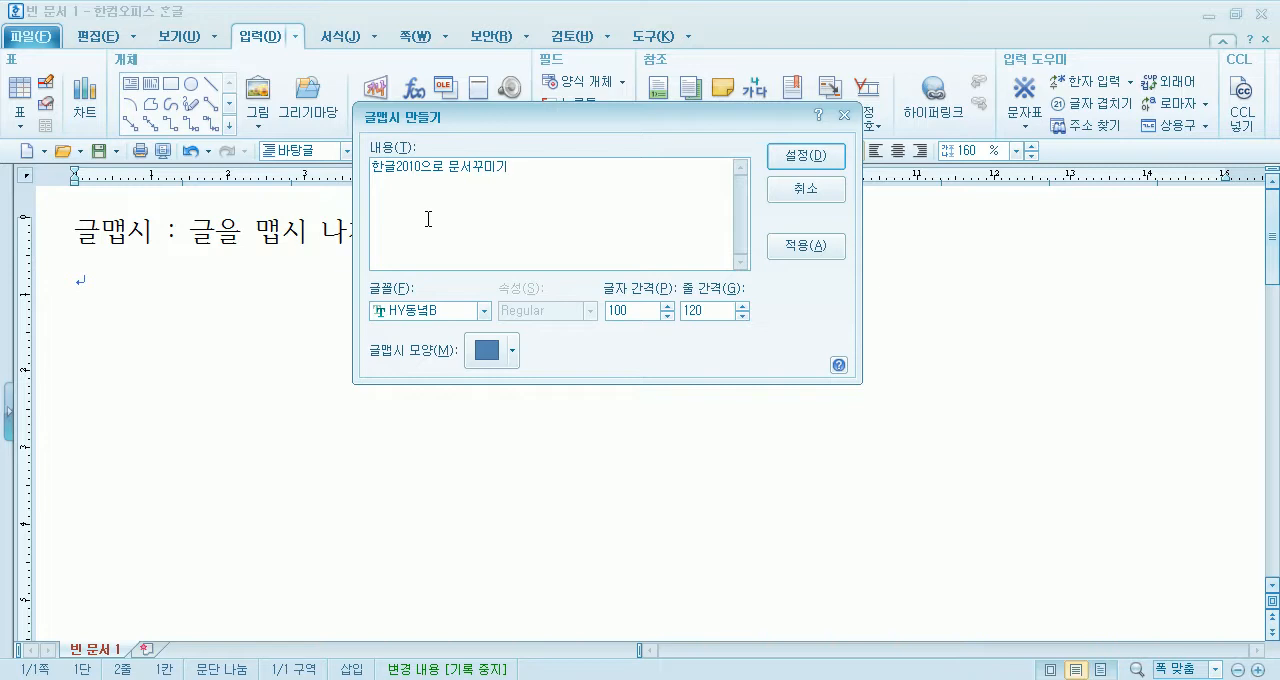
click(806, 161)
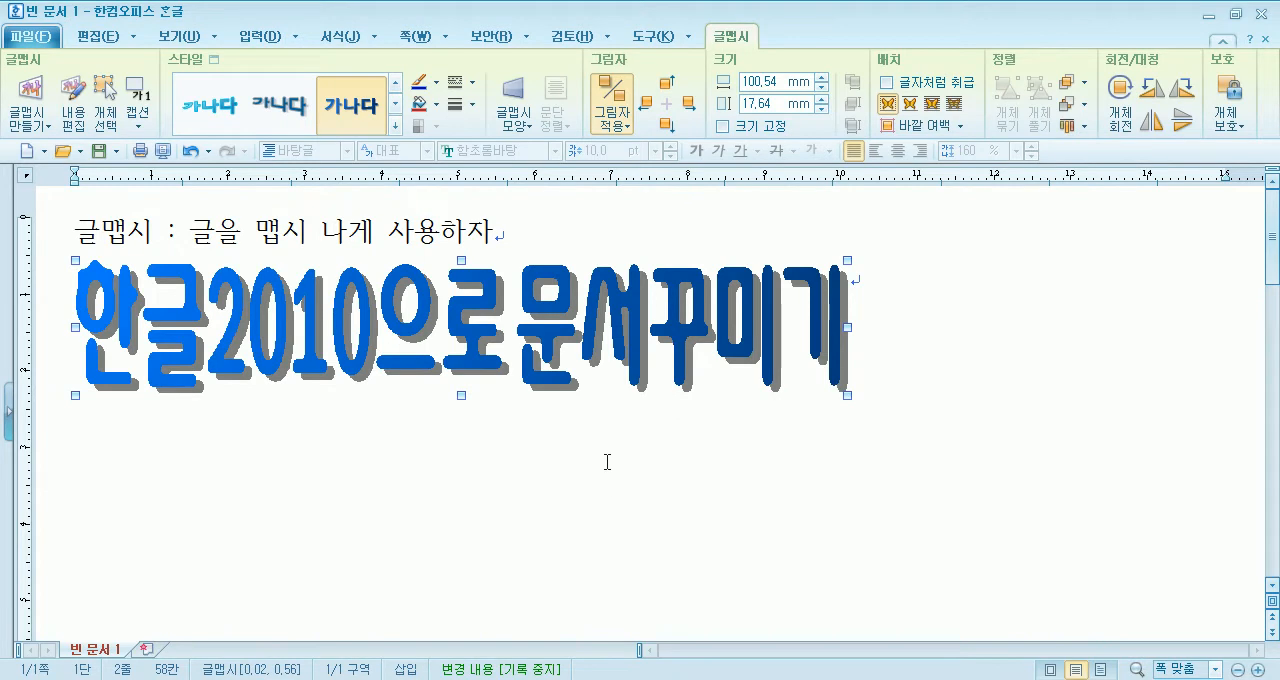
- Add the plain text line "한글2010으로 문서꾸미기" above the 글맵시 object, with an empty line before it
click(560, 228)
key(Return)
text(한)
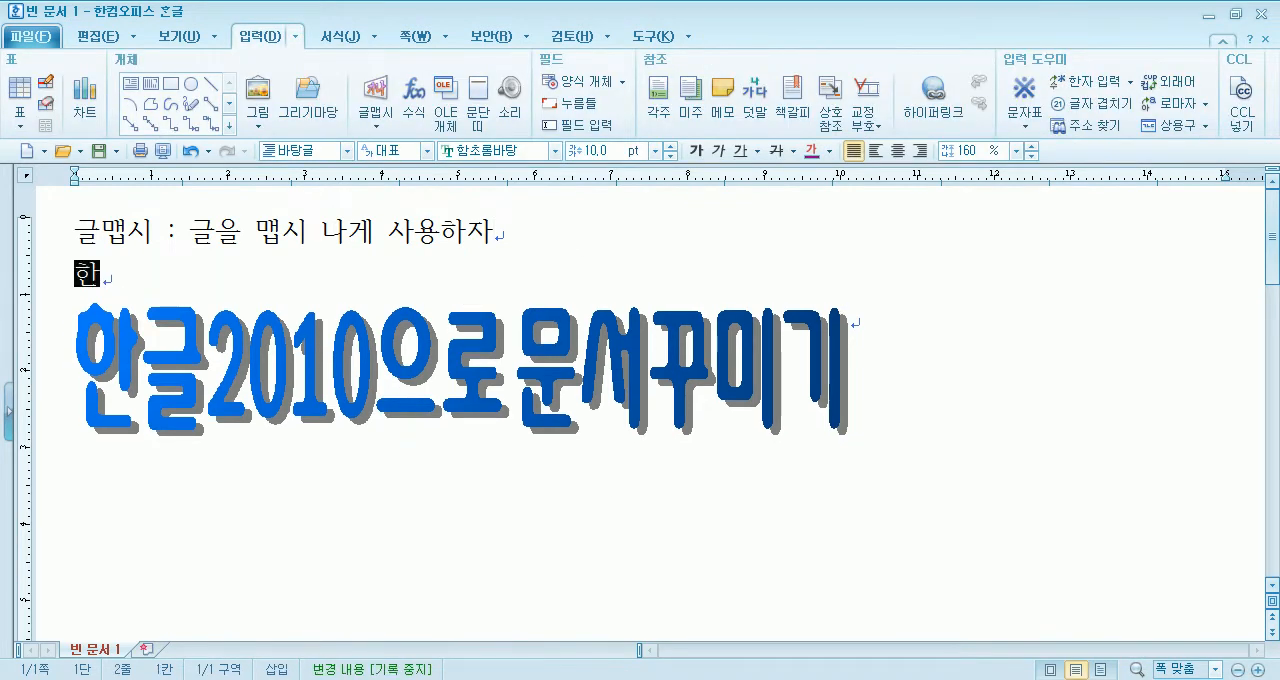
text(글2010을로 문서꾸미기)
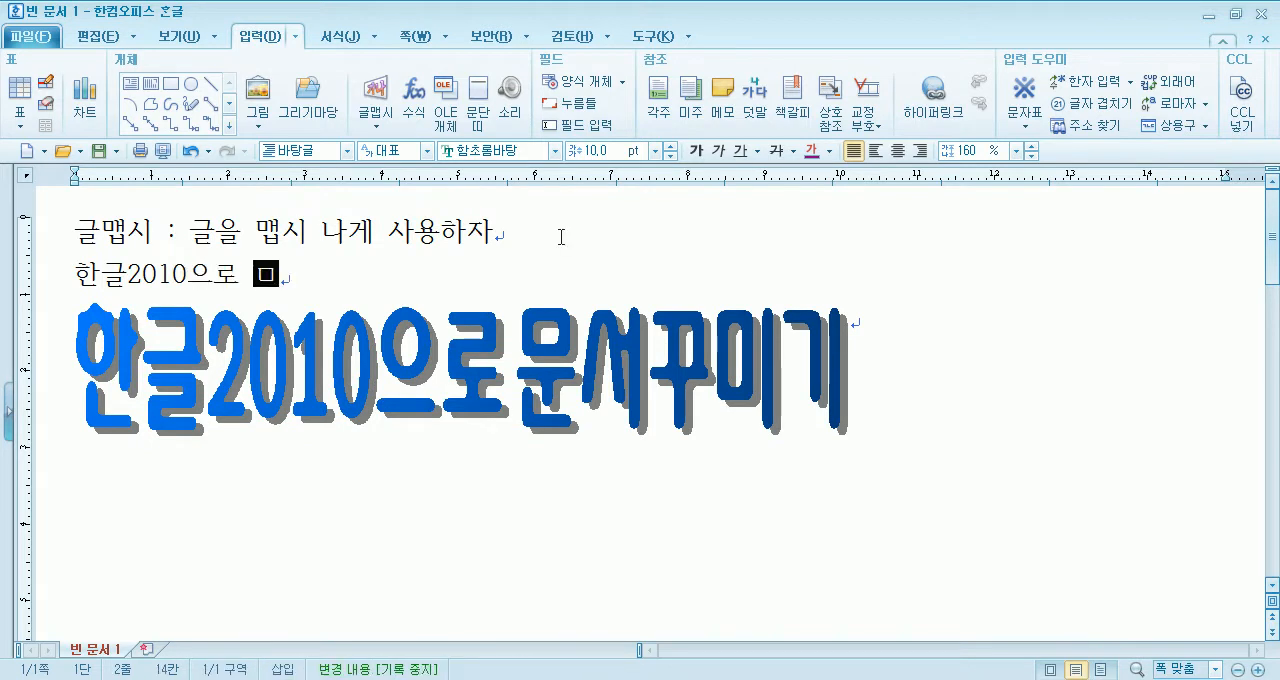
click(586, 214)
key(Return)
drag(76, 317, 386, 317)
click(829, 443)
click(958, 480)
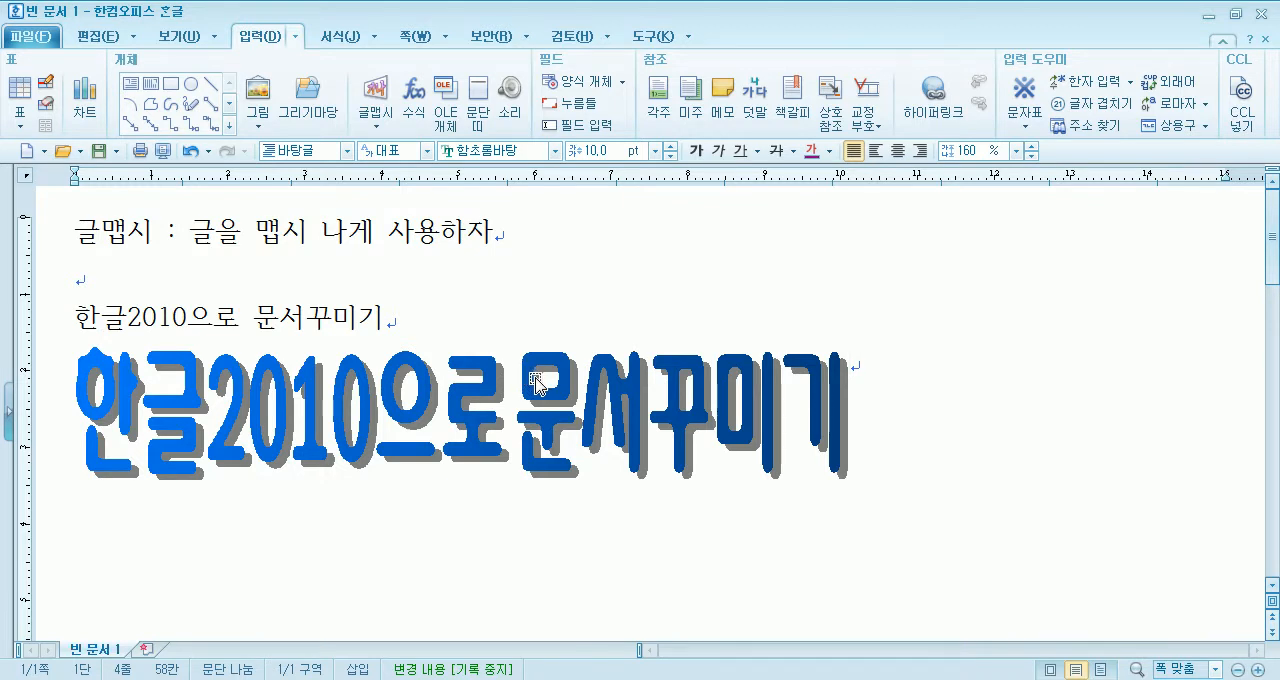
- View the 글맵시 settings in the object's properties and close them without changes
double_click(540, 380)
drag(596, 117, 837, 46)
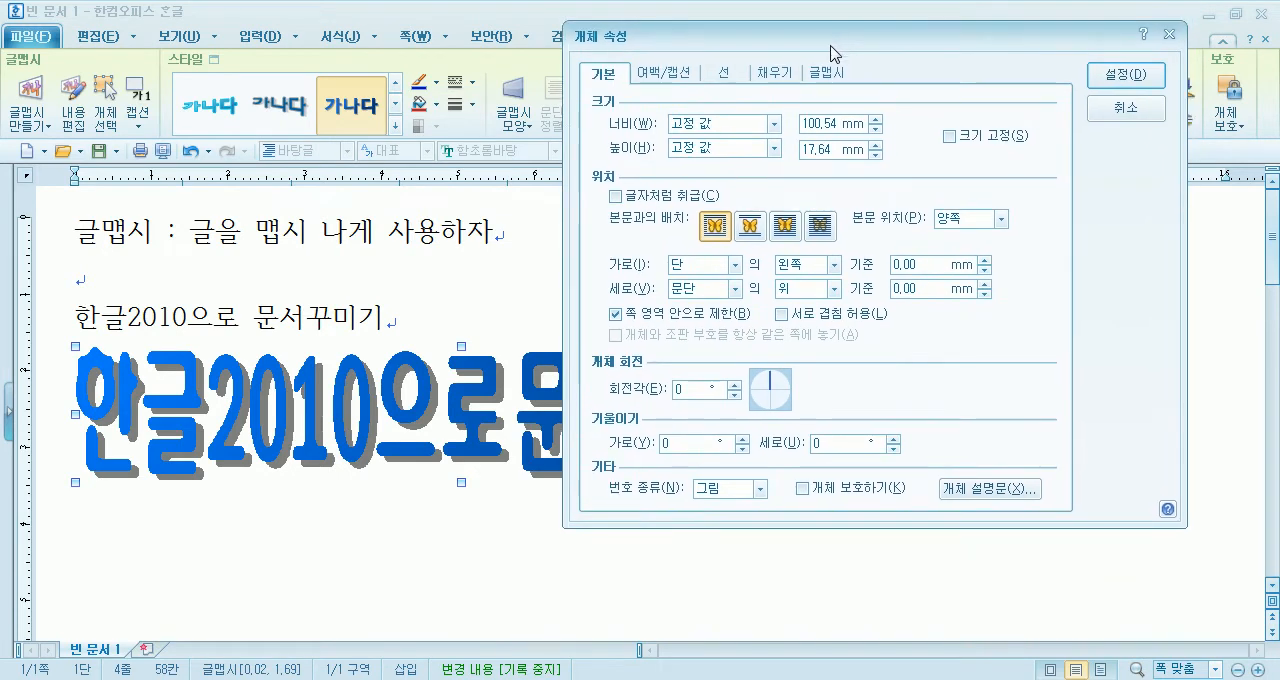
click(826, 74)
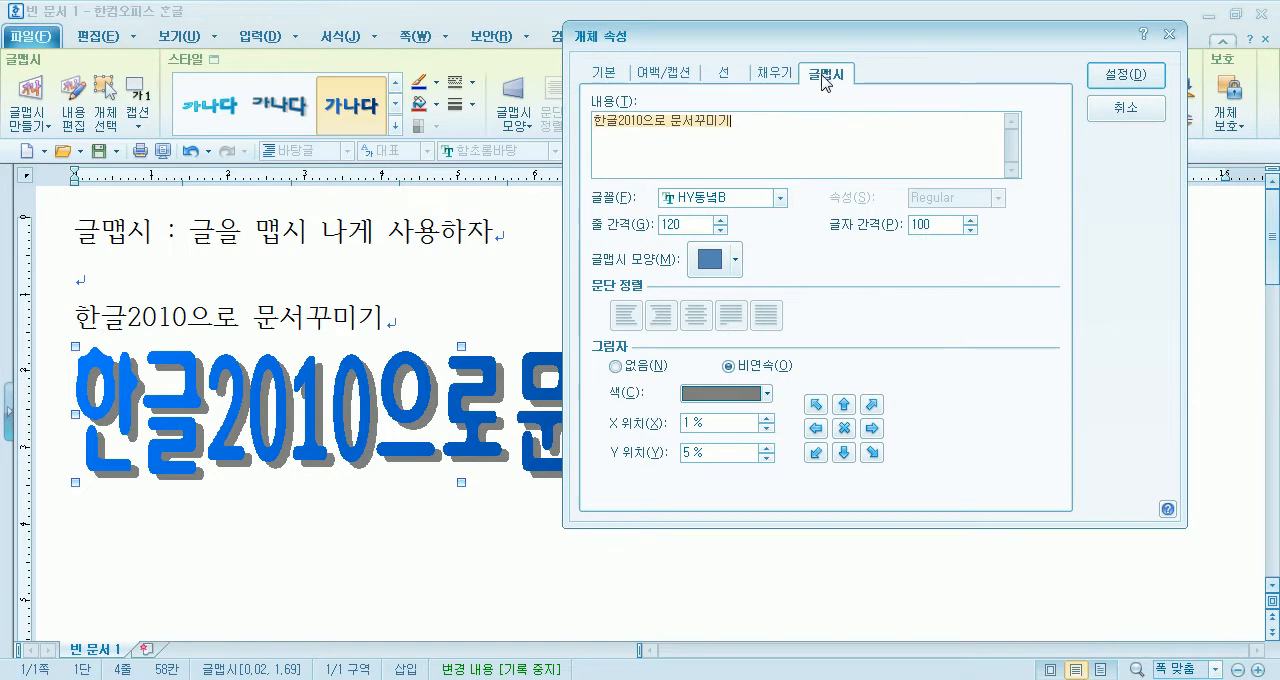
click(1092, 114)
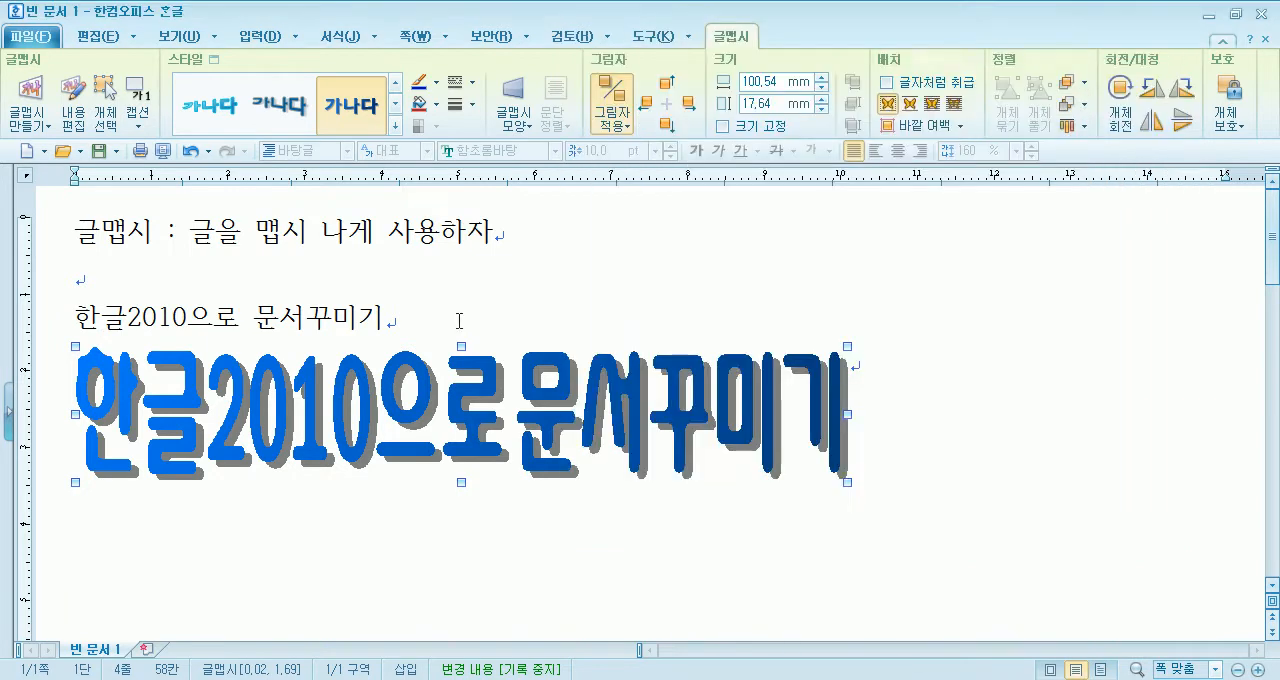
- Examine the shapes offered for creating a new 글맵시 object, starting from the plain text line, and cancel the creation
click(452, 330)
click(375, 120)
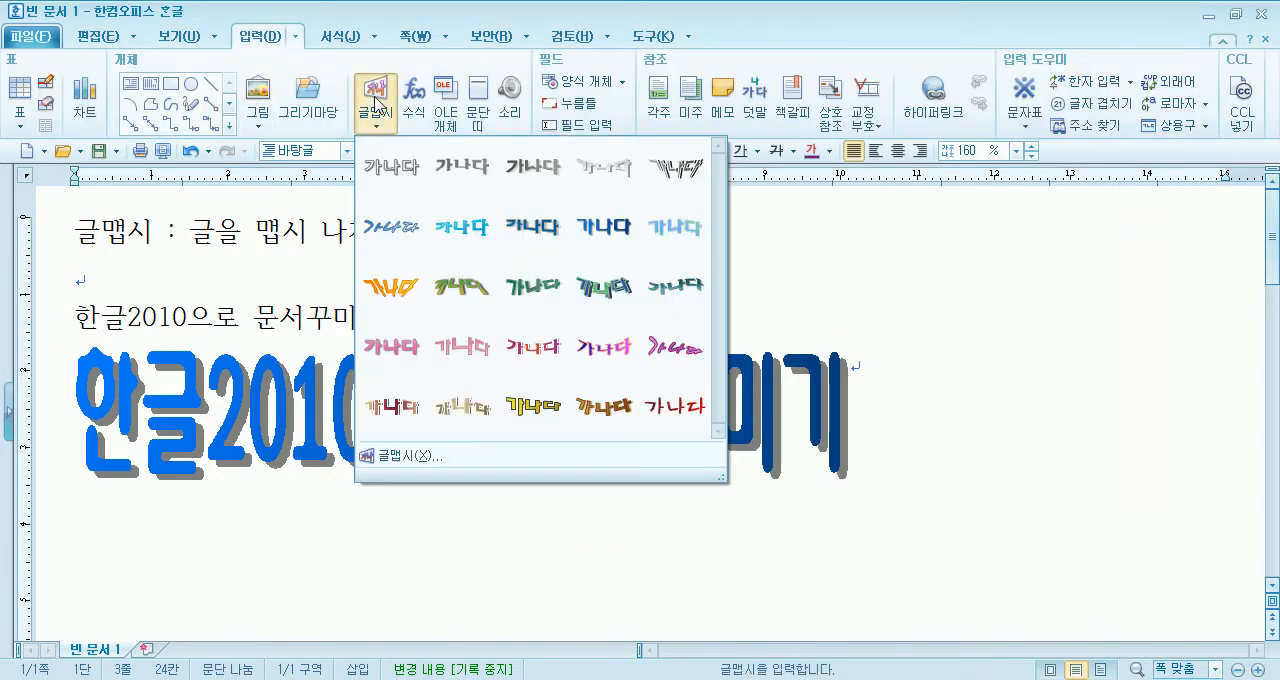
click(422, 460)
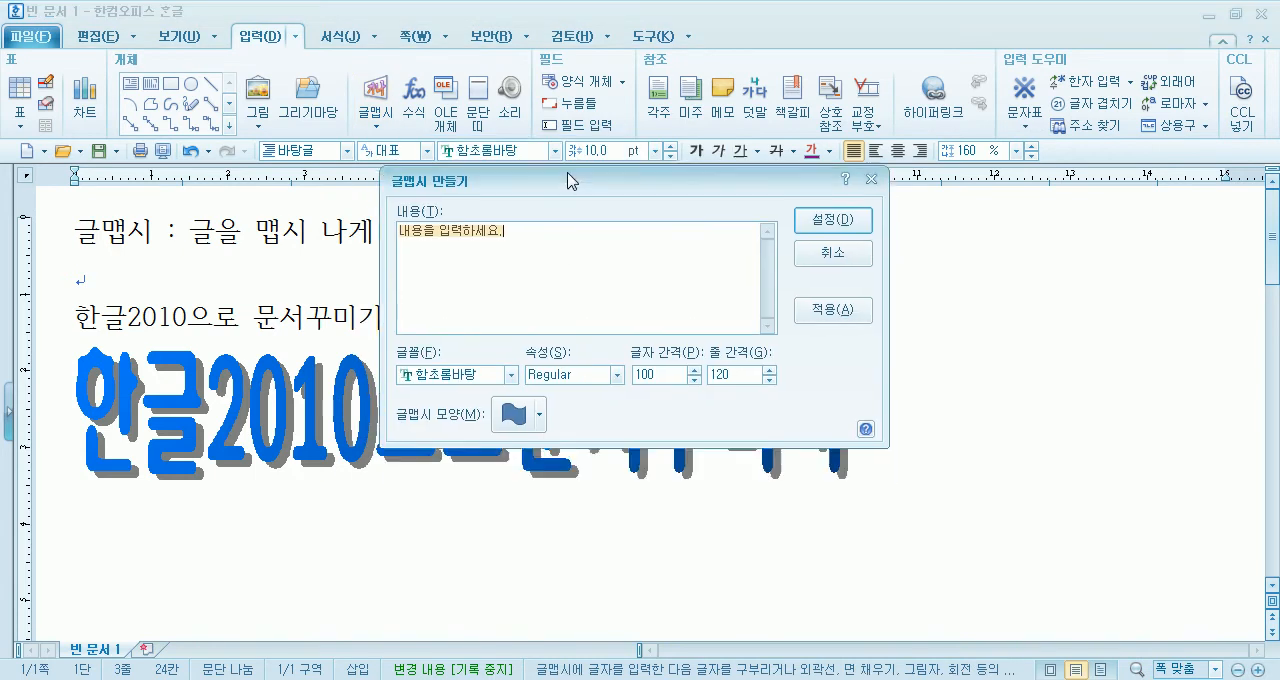
drag(574, 229, 709, 129)
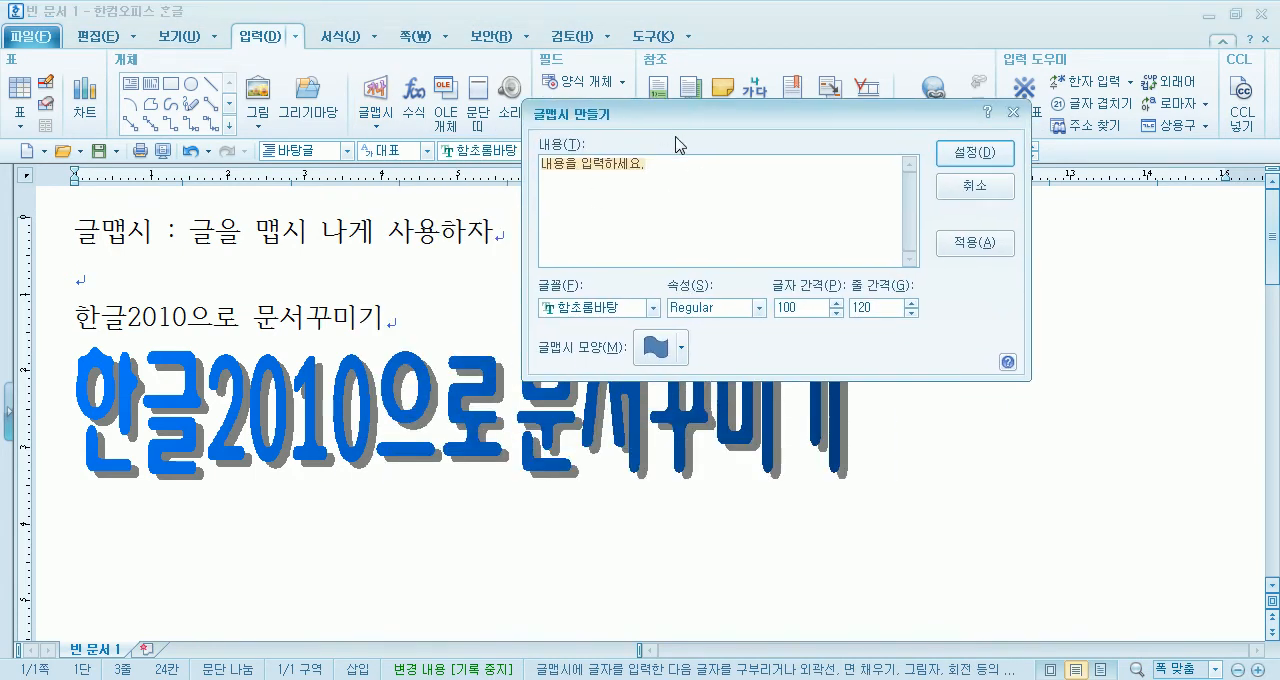
click(665, 348)
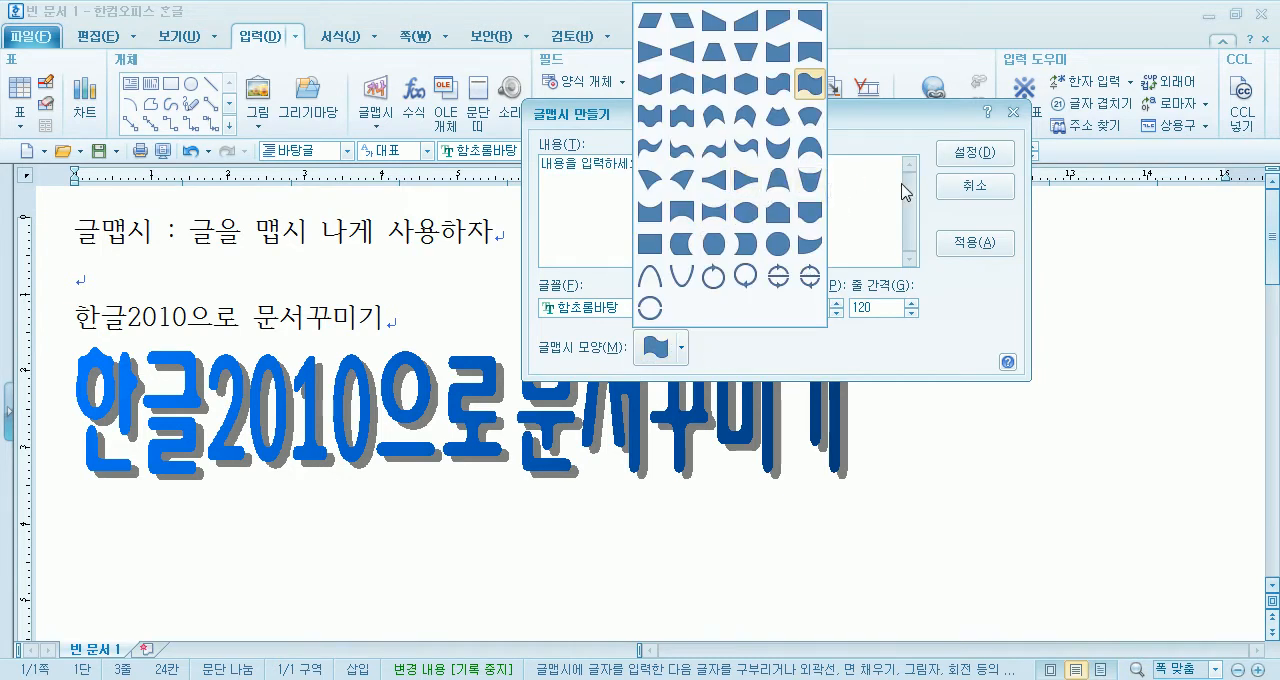
click(955, 186)
click(955, 186)
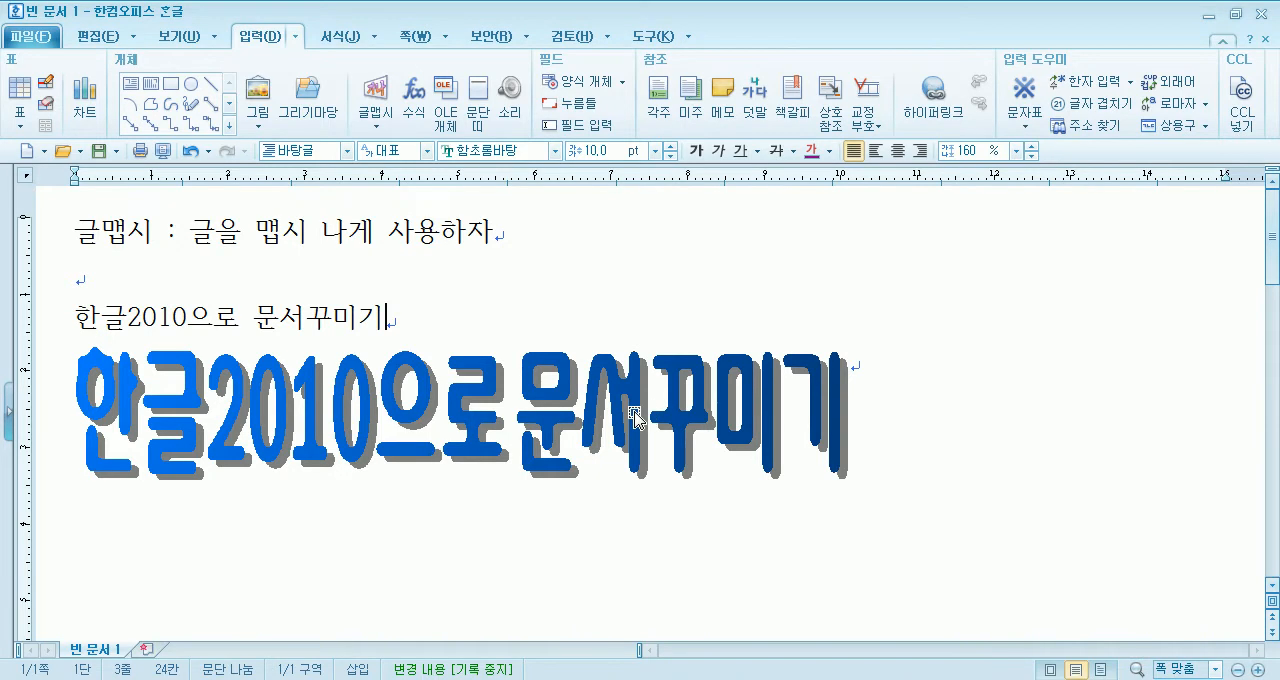
- Open the 글맵시 object's properties and review its basic, margin/caption, line, fill and 글맵시 settings
double_click(636, 418)
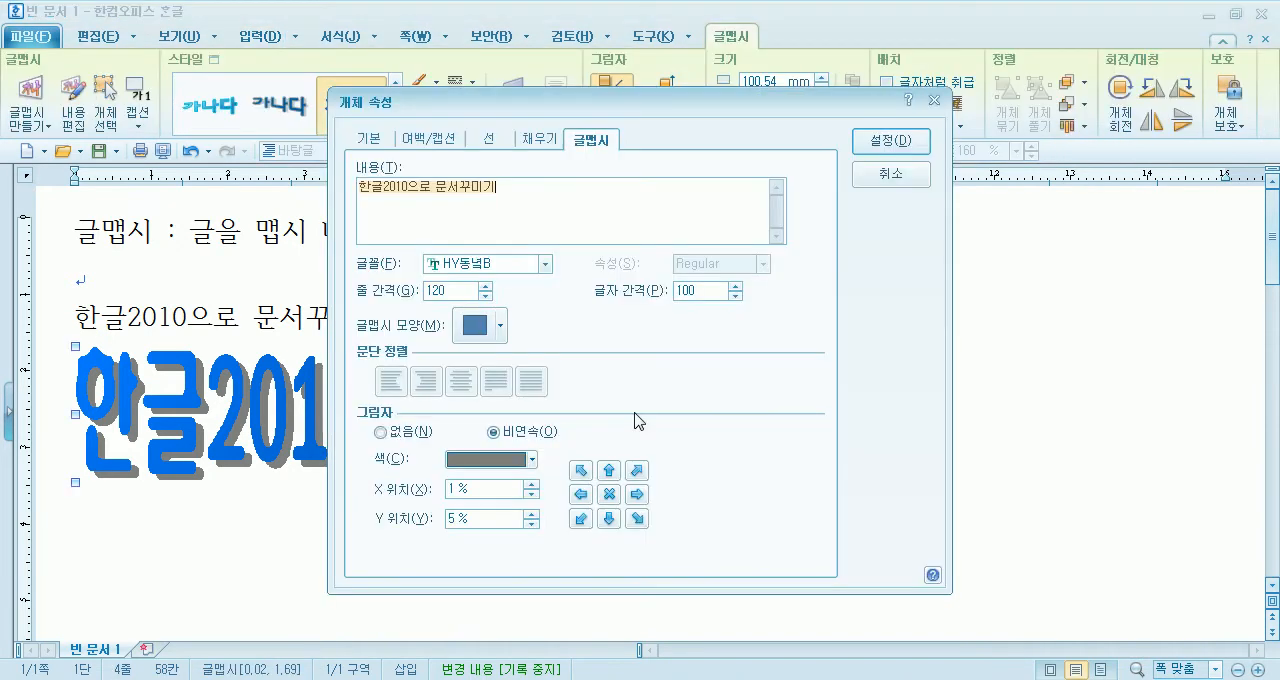
click(368, 142)
click(432, 138)
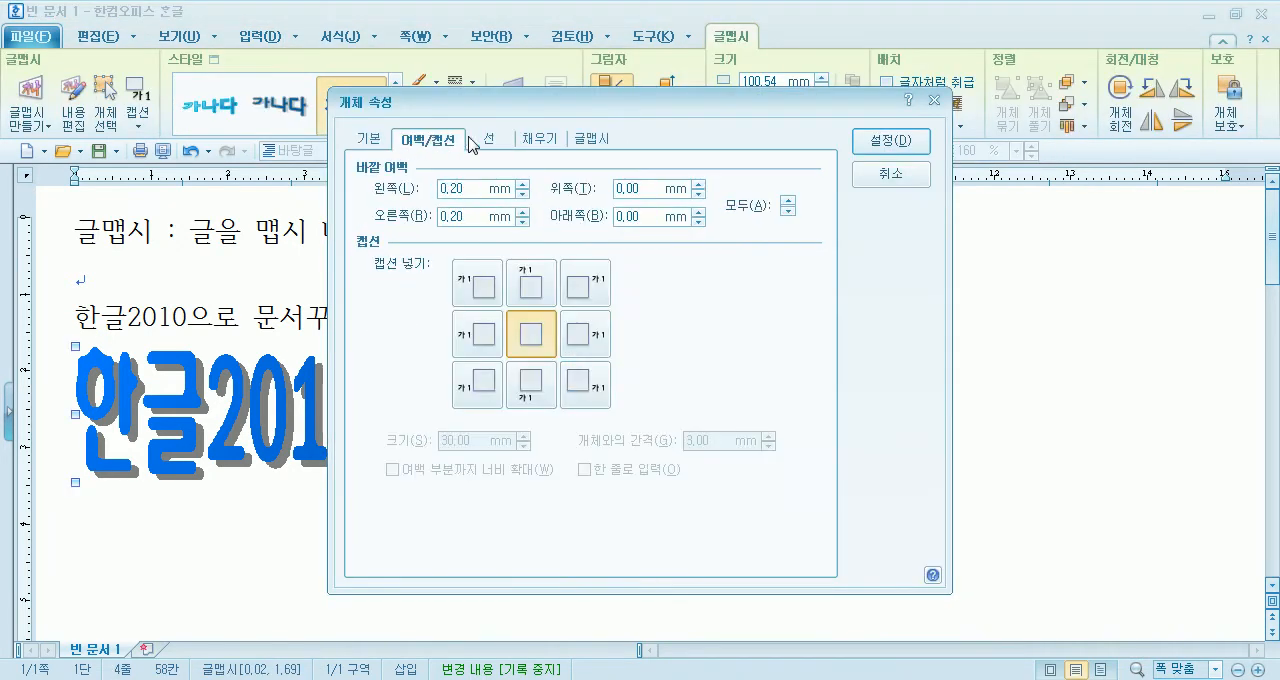
click(482, 141)
click(547, 140)
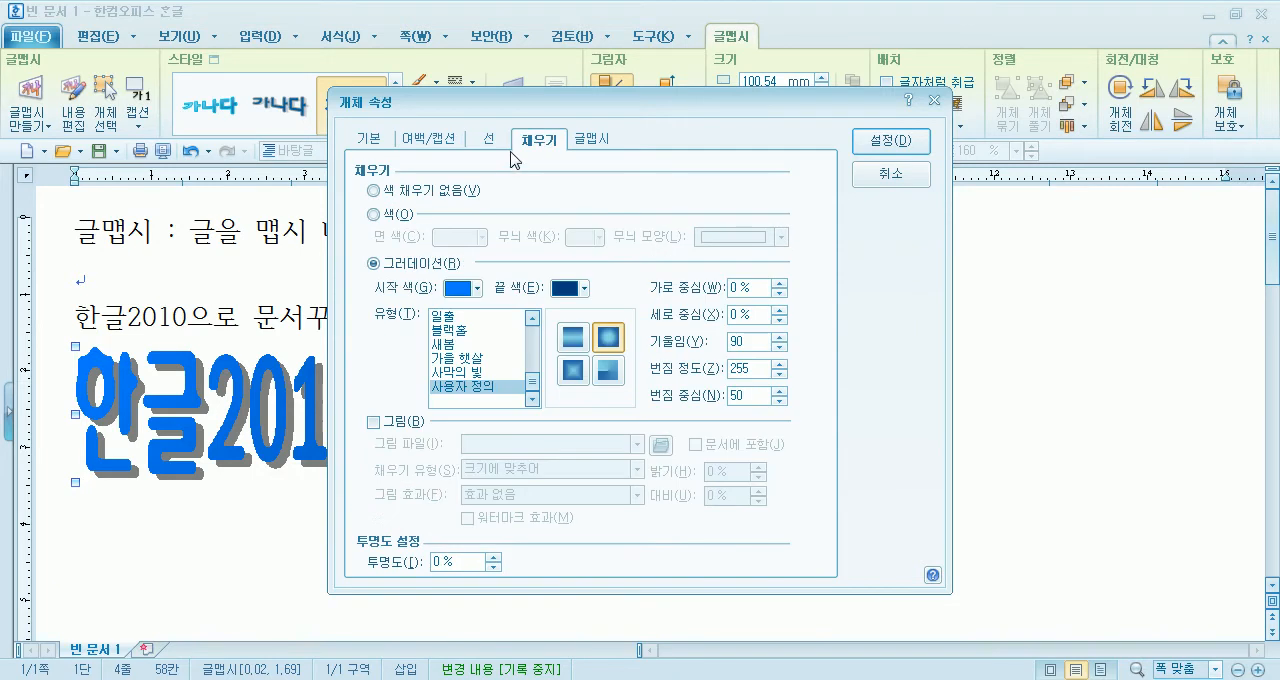
click(600, 142)
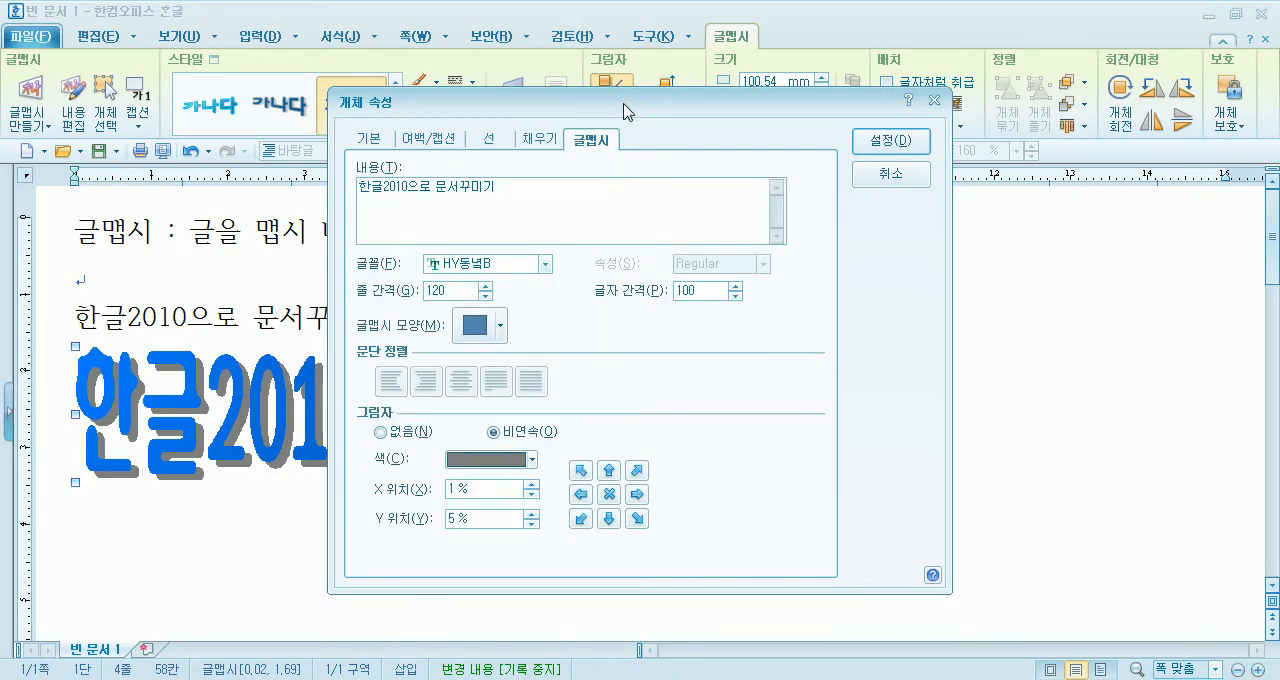
- Set the font of the 글맵시 text "한글2010으로 문서꾸미기" to HY바다L in the object's properties
drag(626, 111, 805, 127)
drag(678, 203, 530, 201)
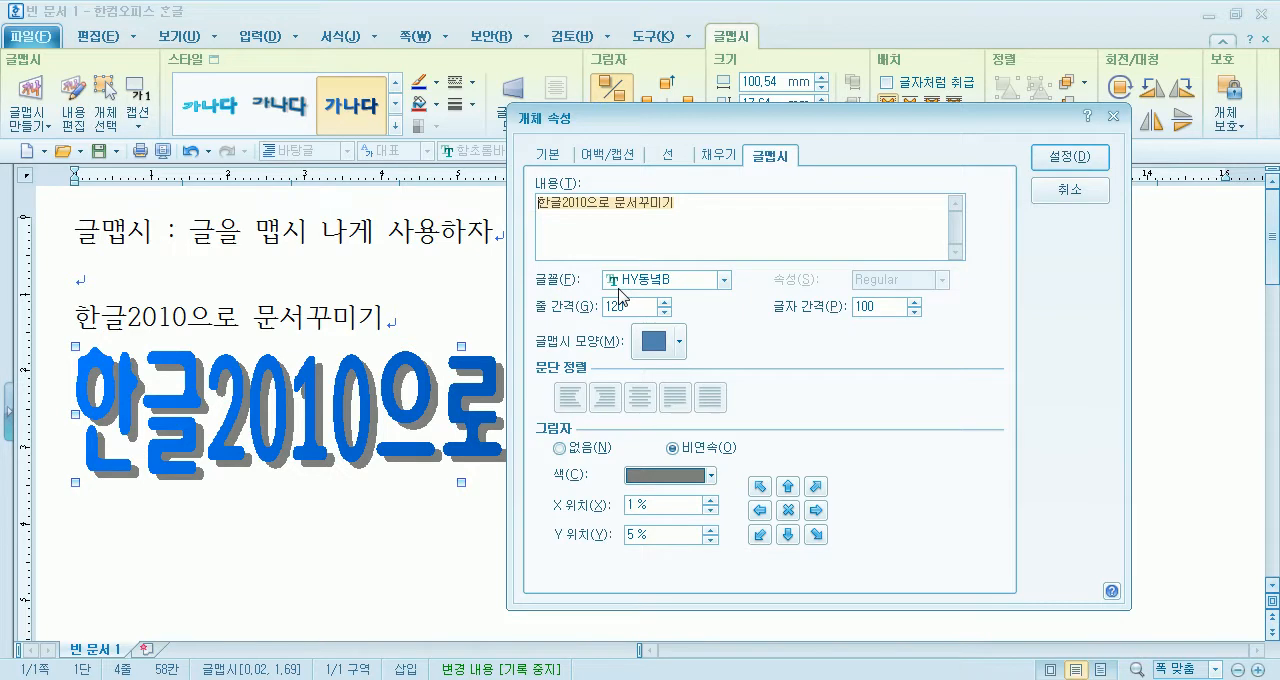
click(618, 287)
click(626, 284)
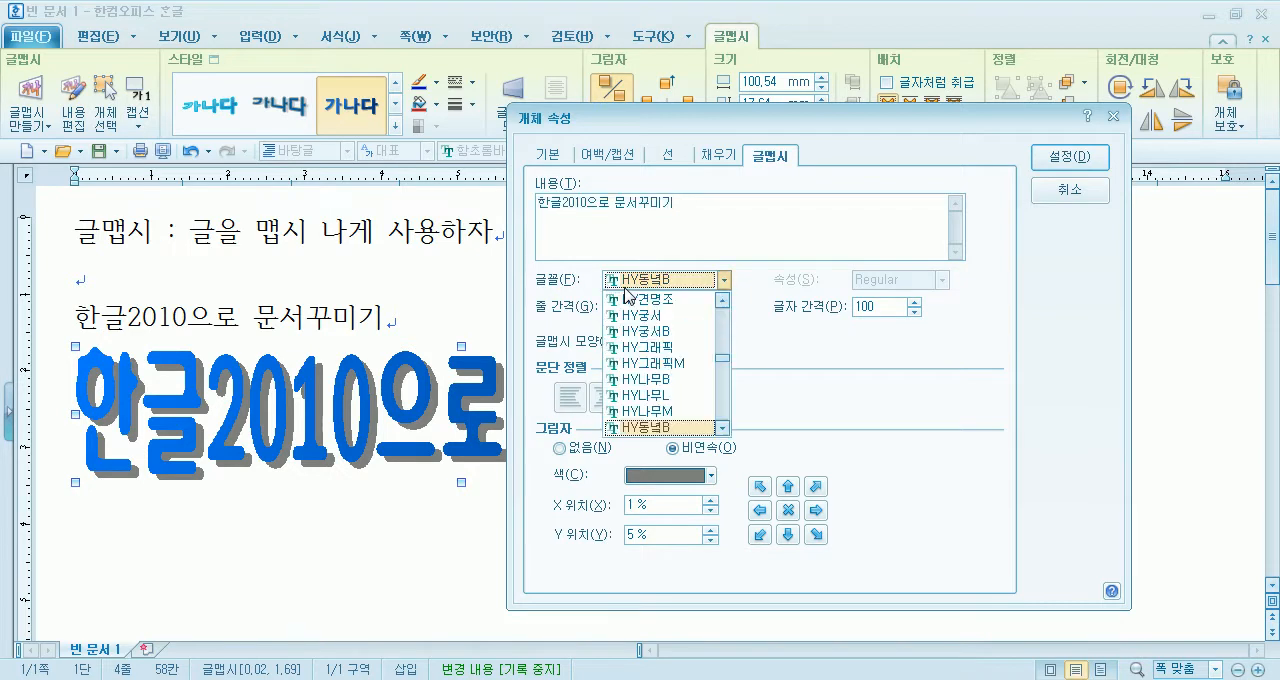
scroll(655, 370, down, 5)
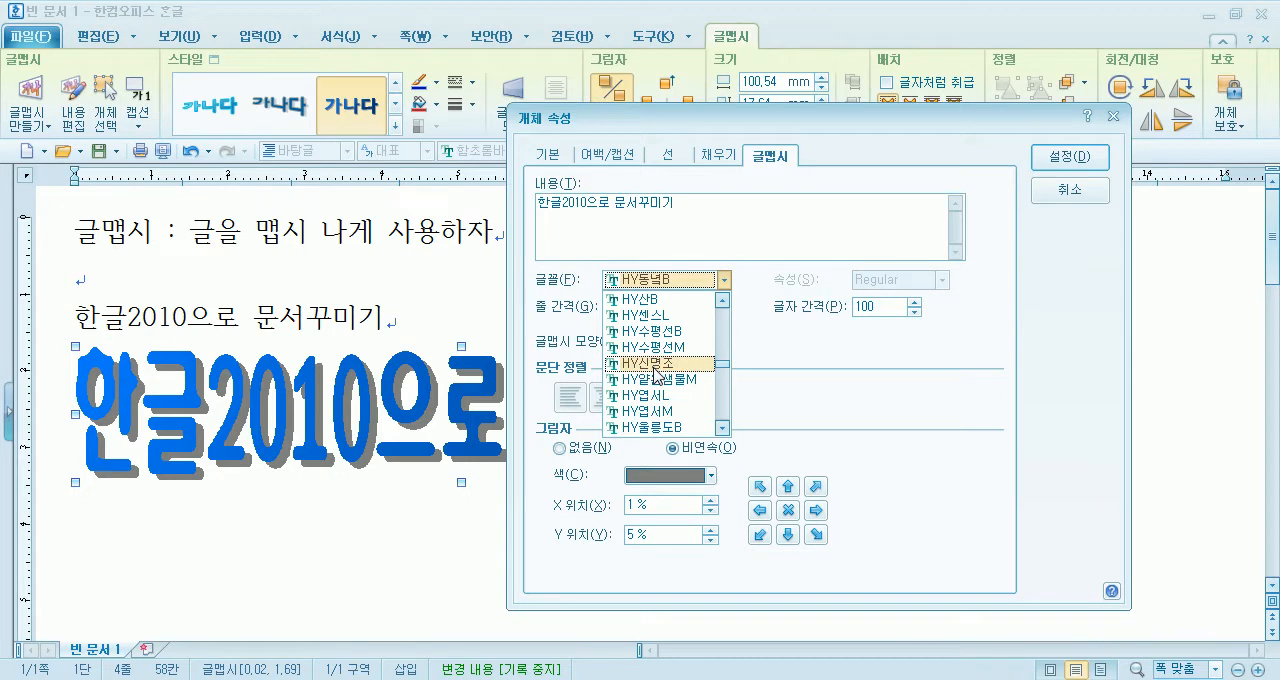
scroll(630, 395, down, 3)
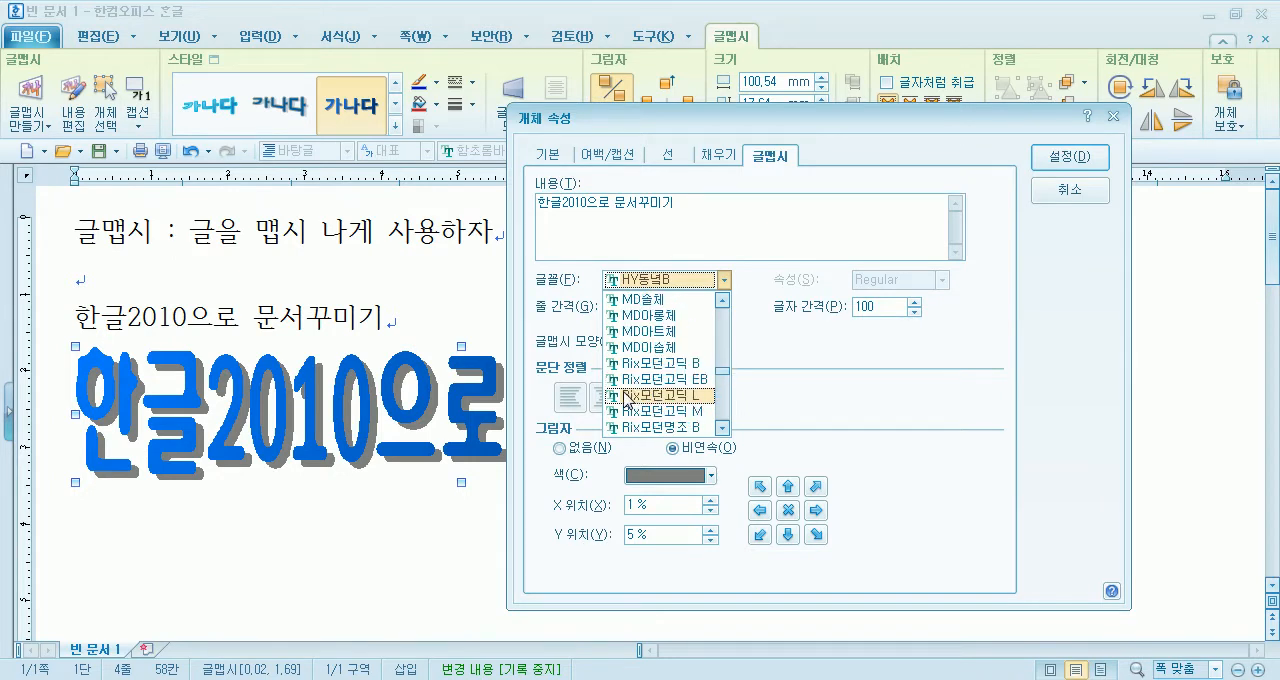
scroll(660, 340, up, 4)
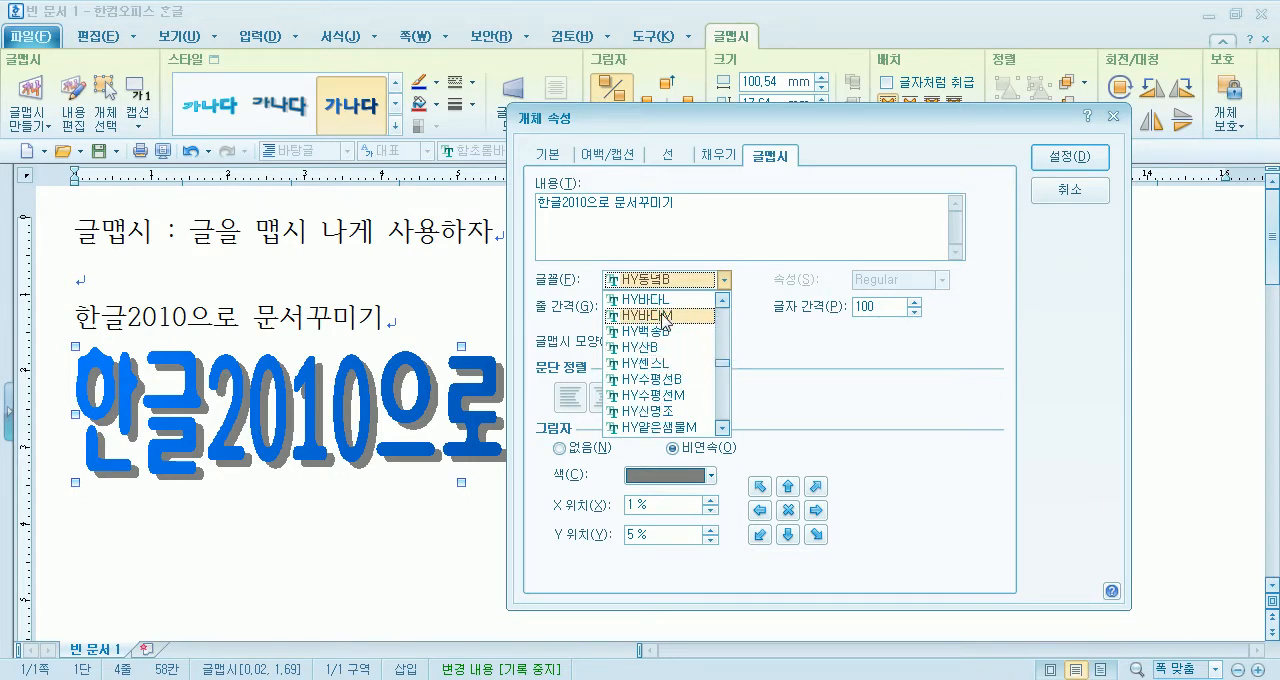
click(663, 302)
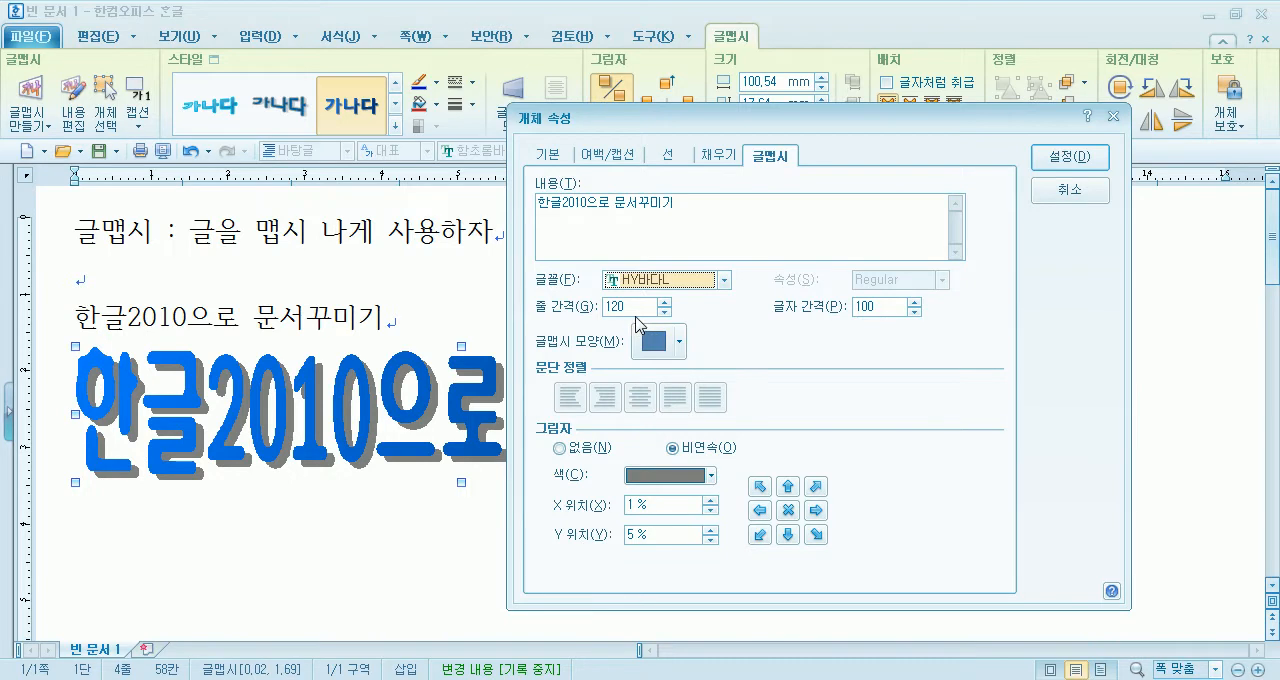
- Cancel the object properties, then preview fonts on the line "글맵시 : 글을 맵시 나게 사용하자" without applying one
click(1052, 200)
drag(76, 233, 508, 212)
click(555, 150)
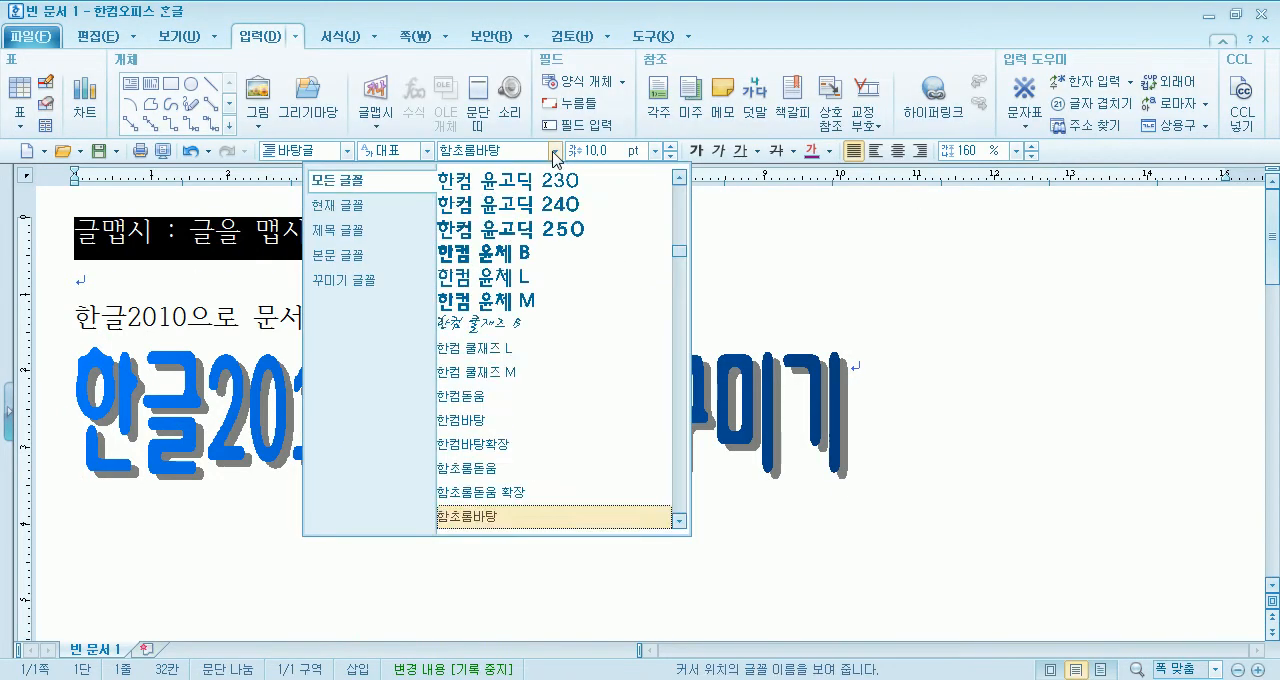
scroll(500, 312, down, 2)
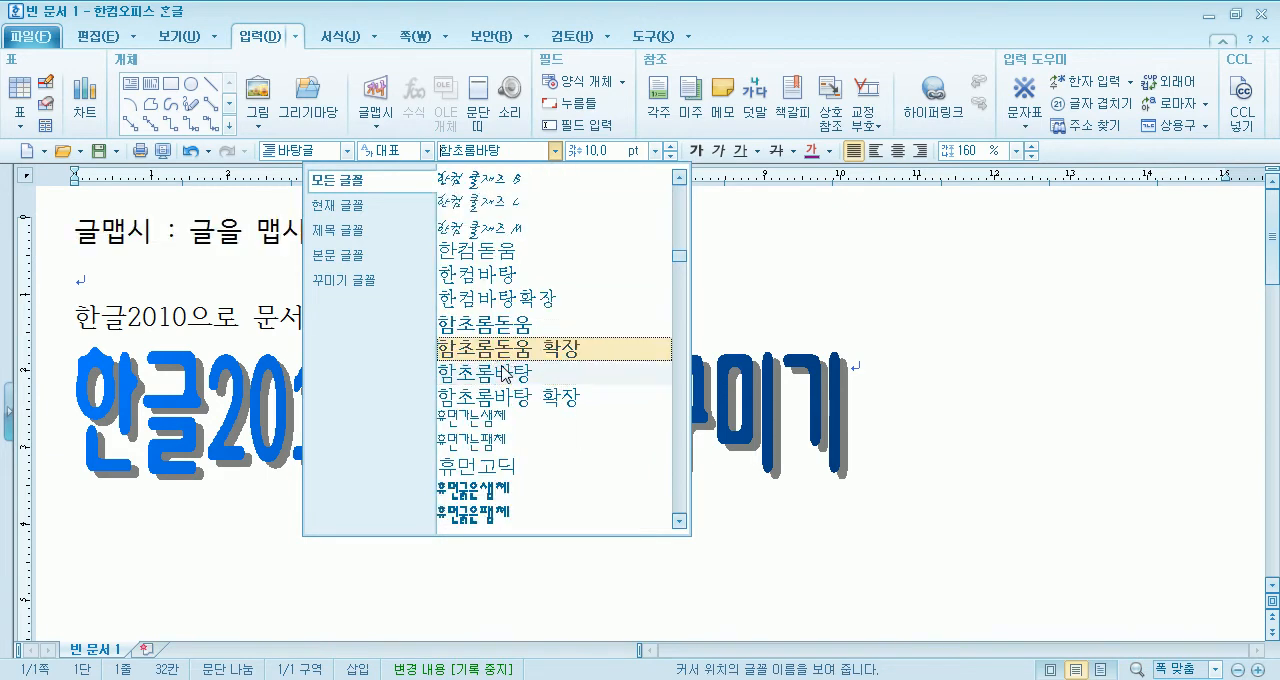
scroll(520, 300, down, 4)
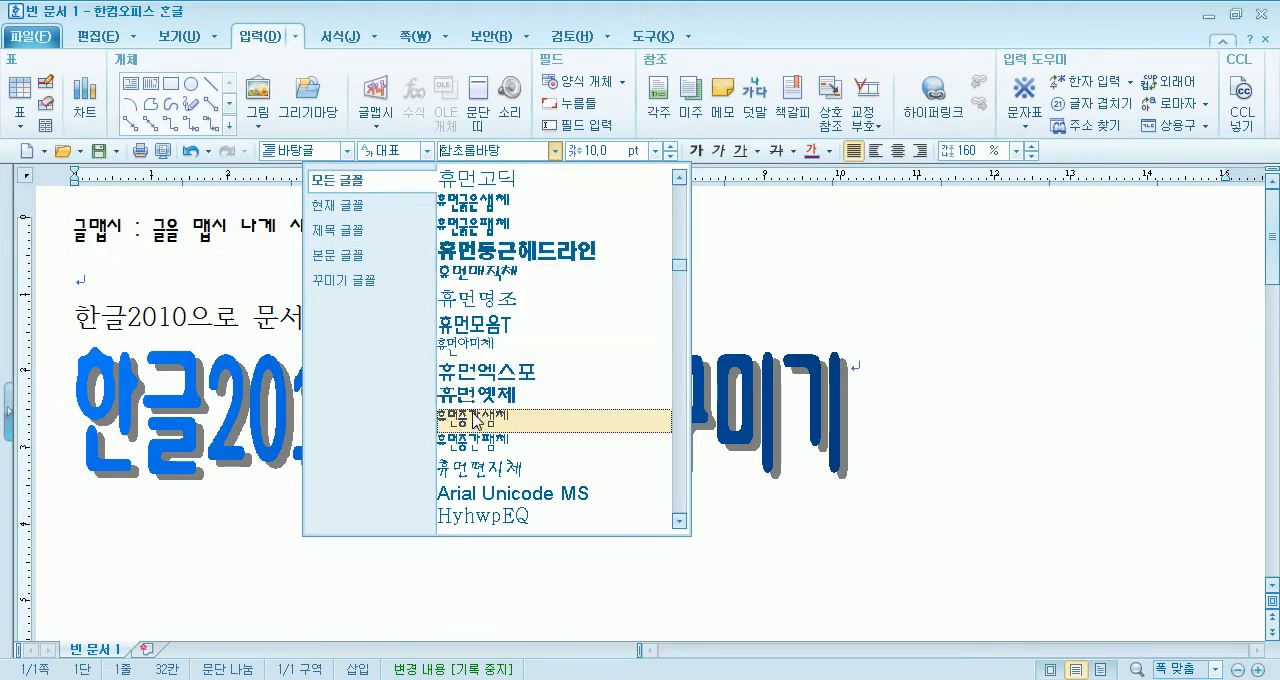
scroll(483, 398, down, 6)
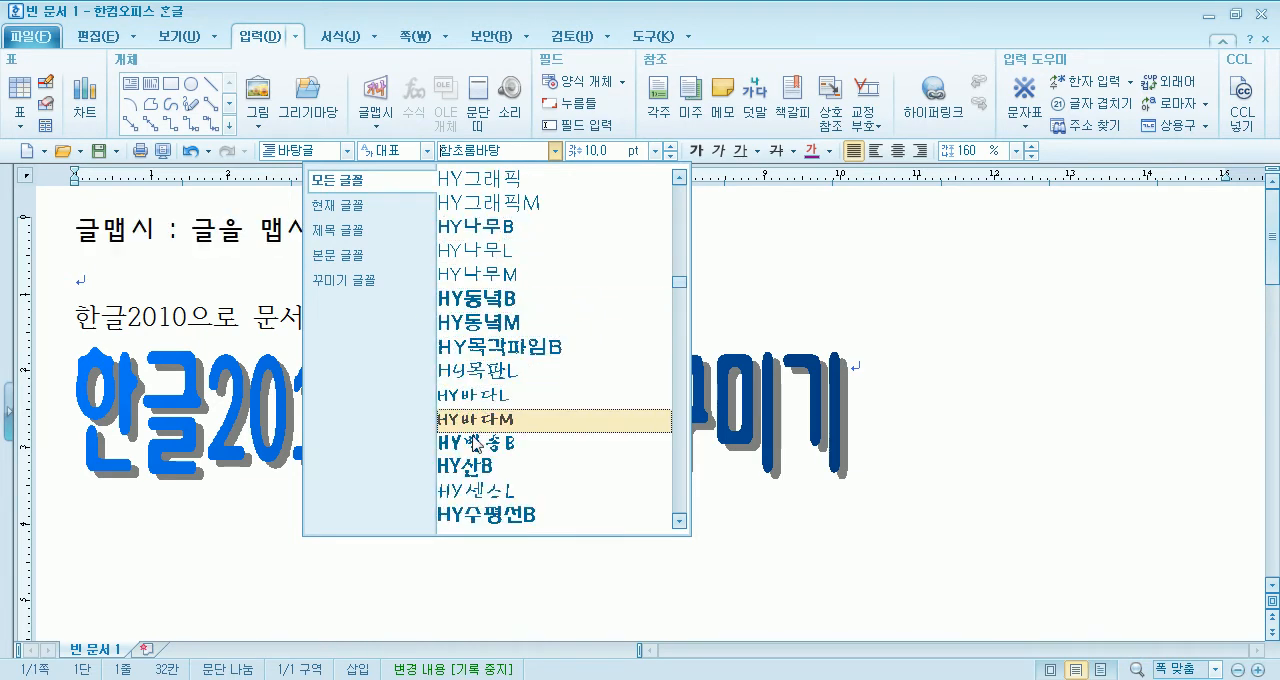
key(Escape)
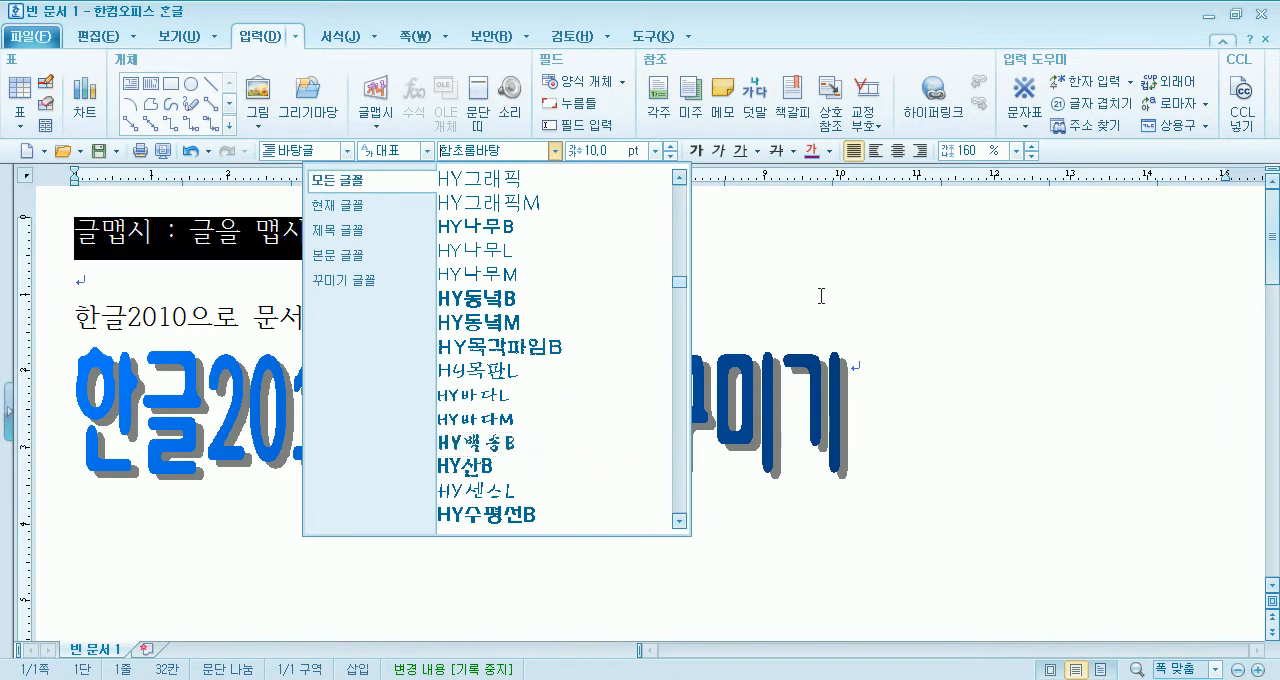
- Set the font of the 글맵시 text "한글2010으로 문서꾸미기" to Rix모던고딕 B and apply it
double_click(478, 440)
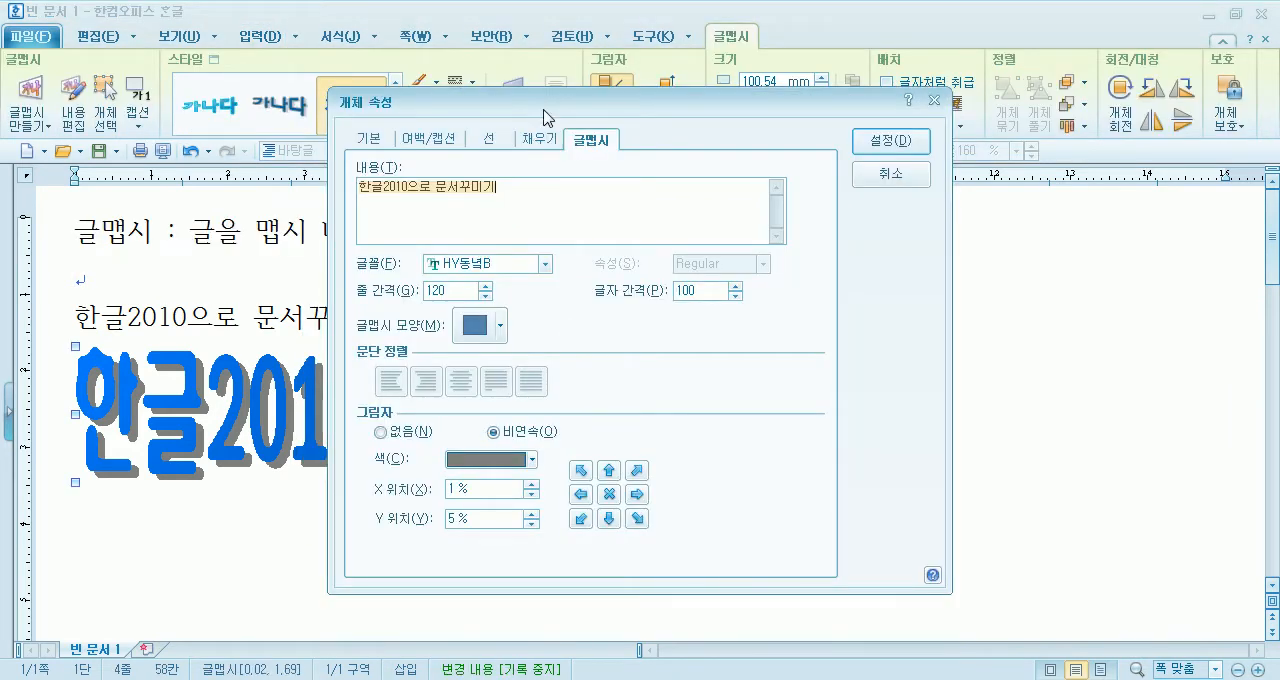
drag(546, 112, 842, 48)
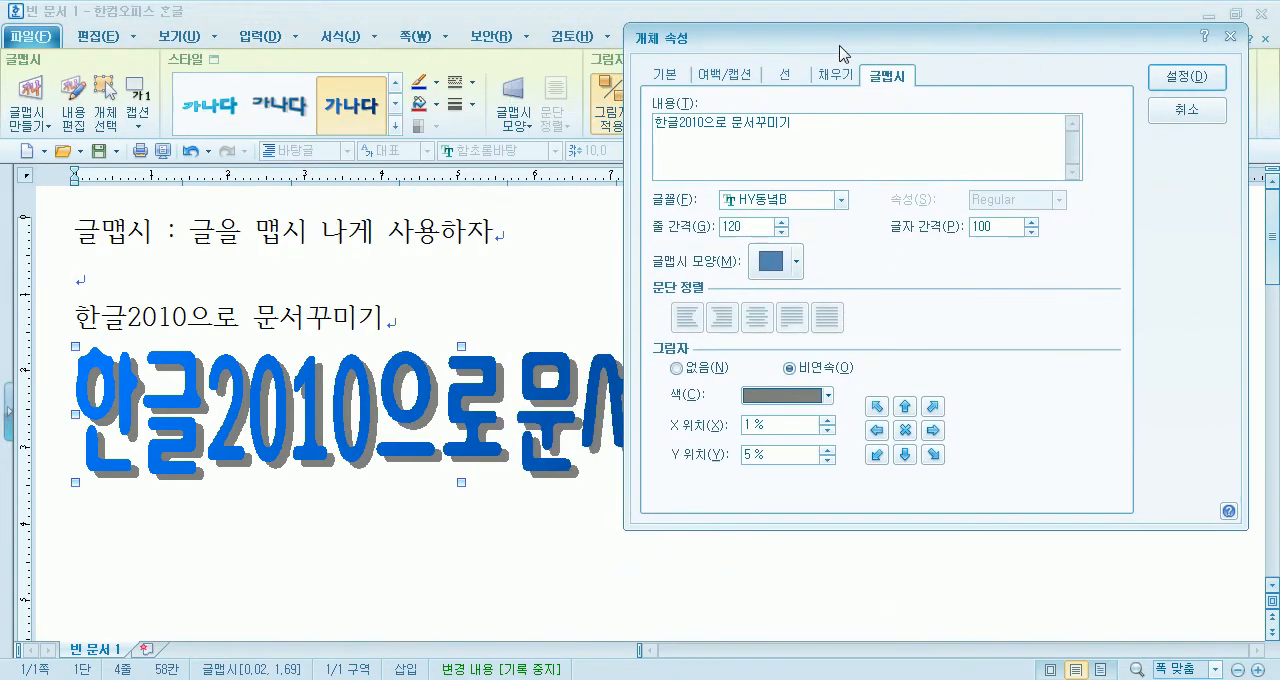
click(841, 200)
scroll(766, 270, down, 8)
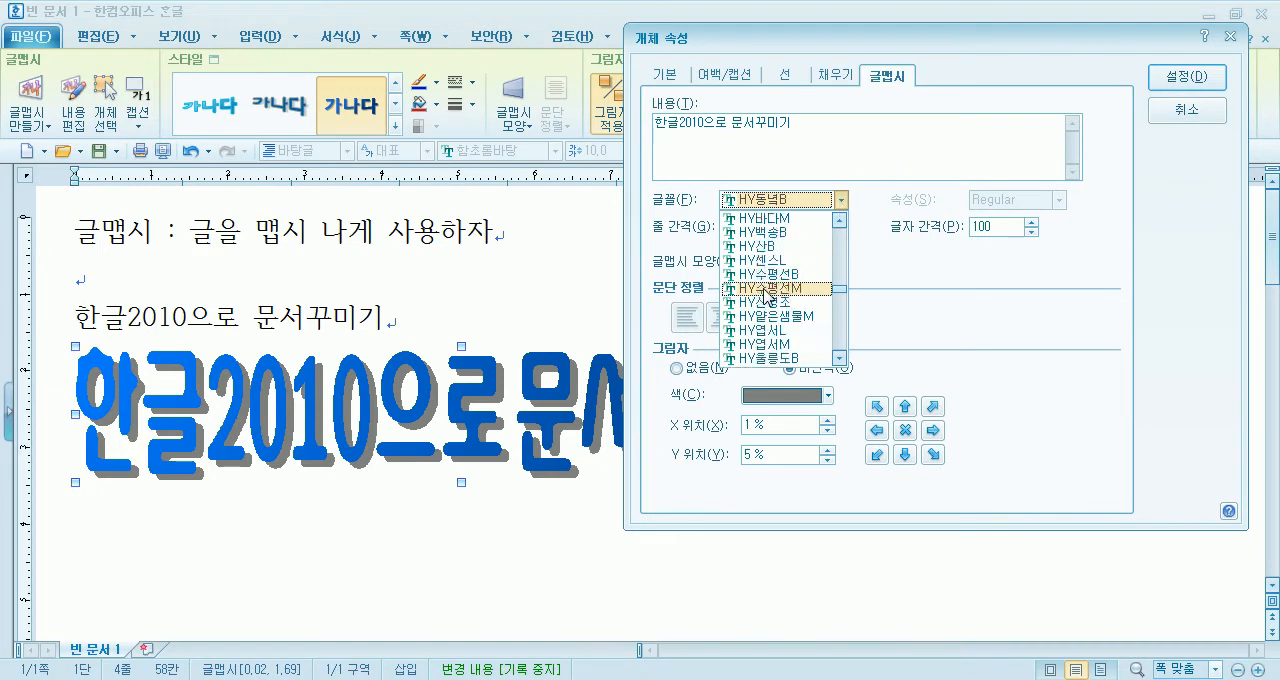
scroll(766, 298, down, 5)
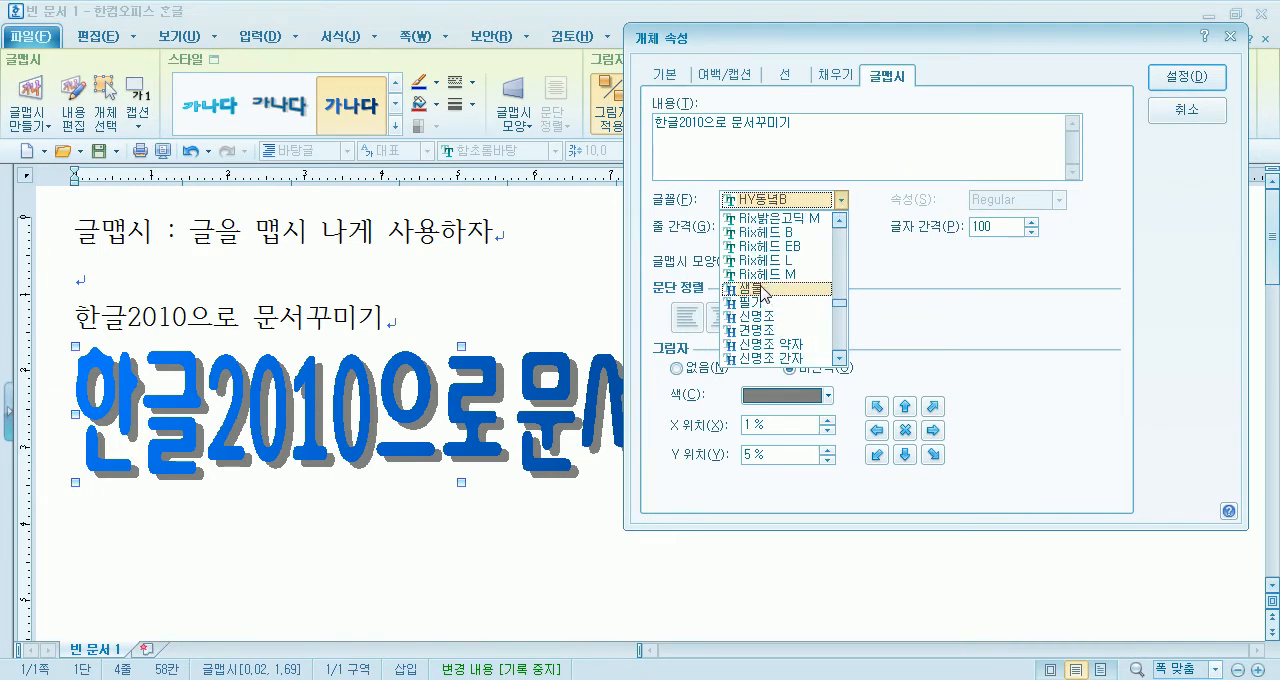
scroll(760, 292, down, 3)
scroll(757, 290, up, 8)
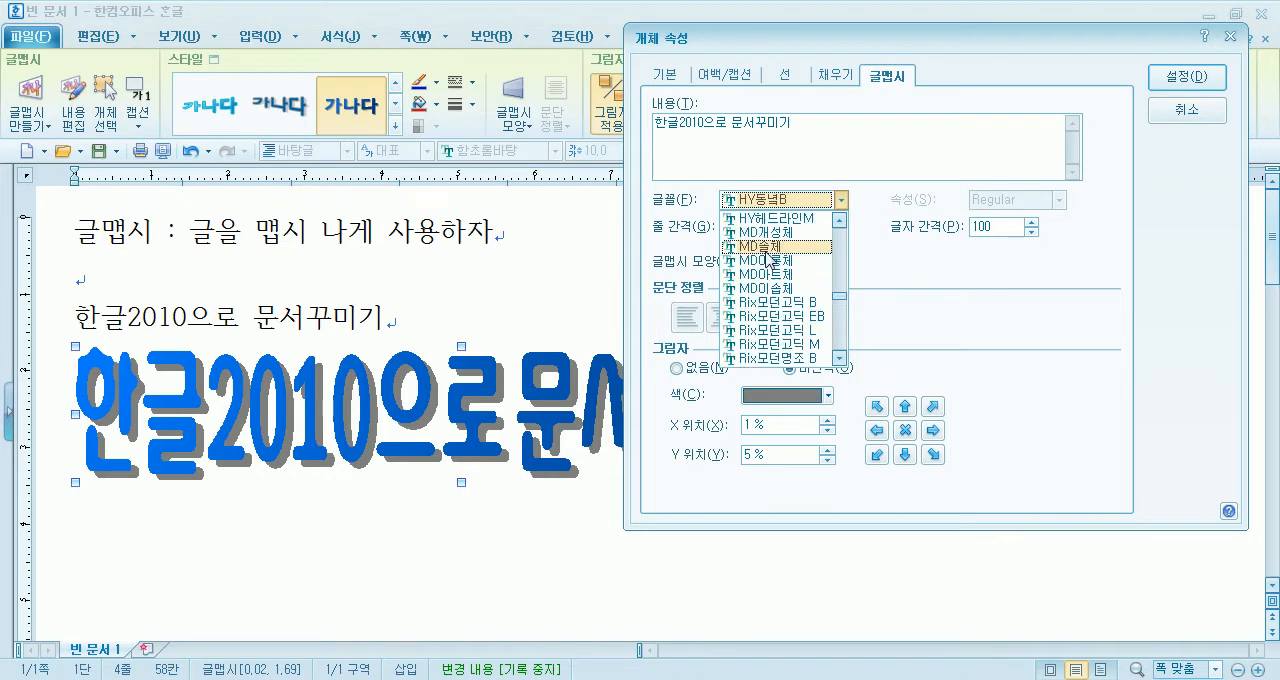
click(768, 303)
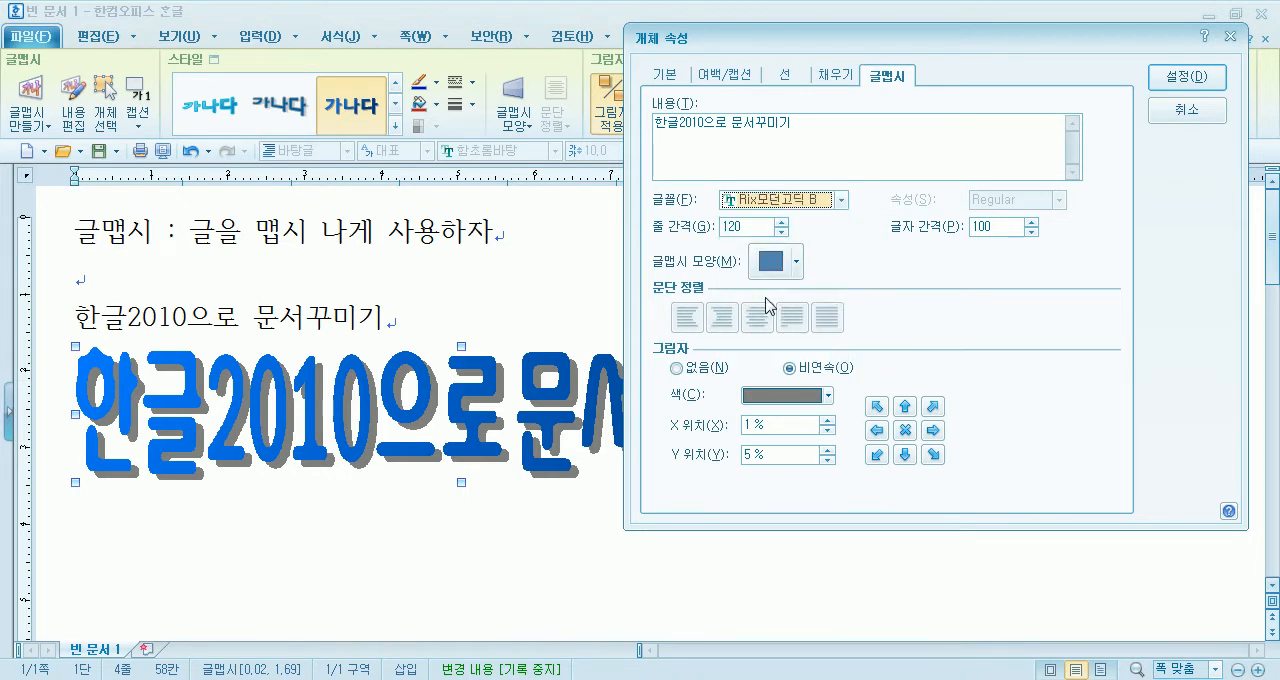
click(1188, 78)
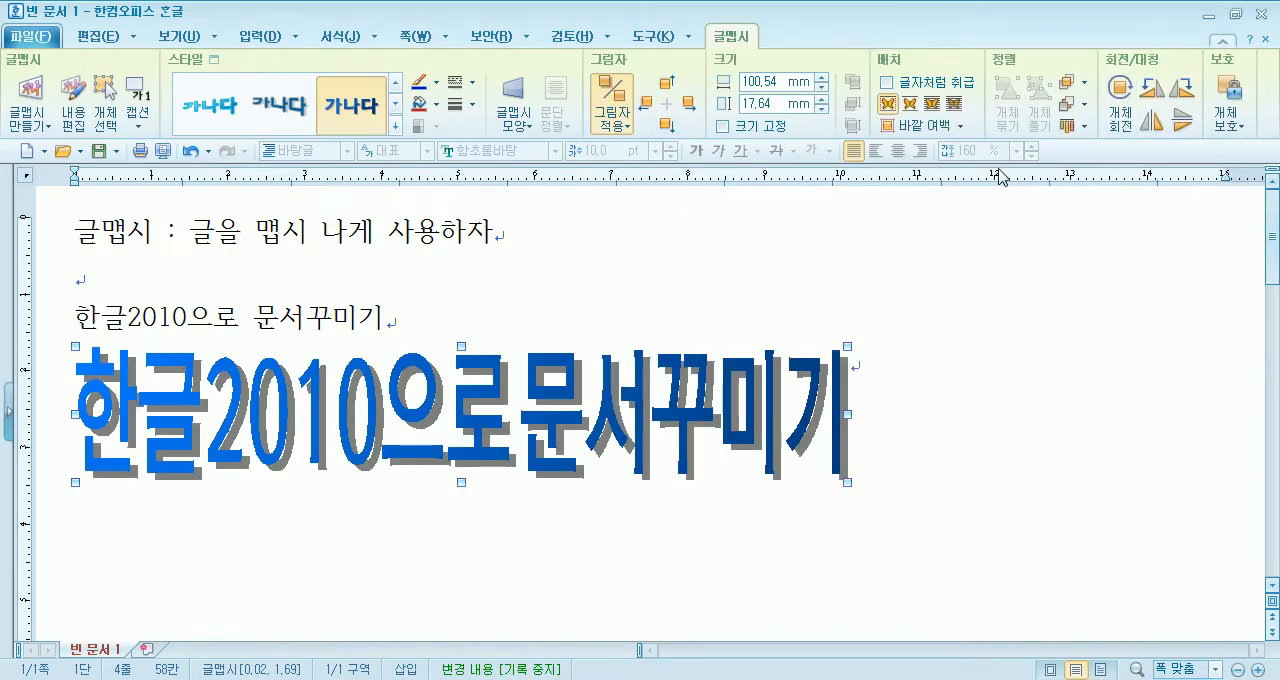
- Change the 글맵시 object's font to HY태백B in its properties and apply it
double_click(545, 398)
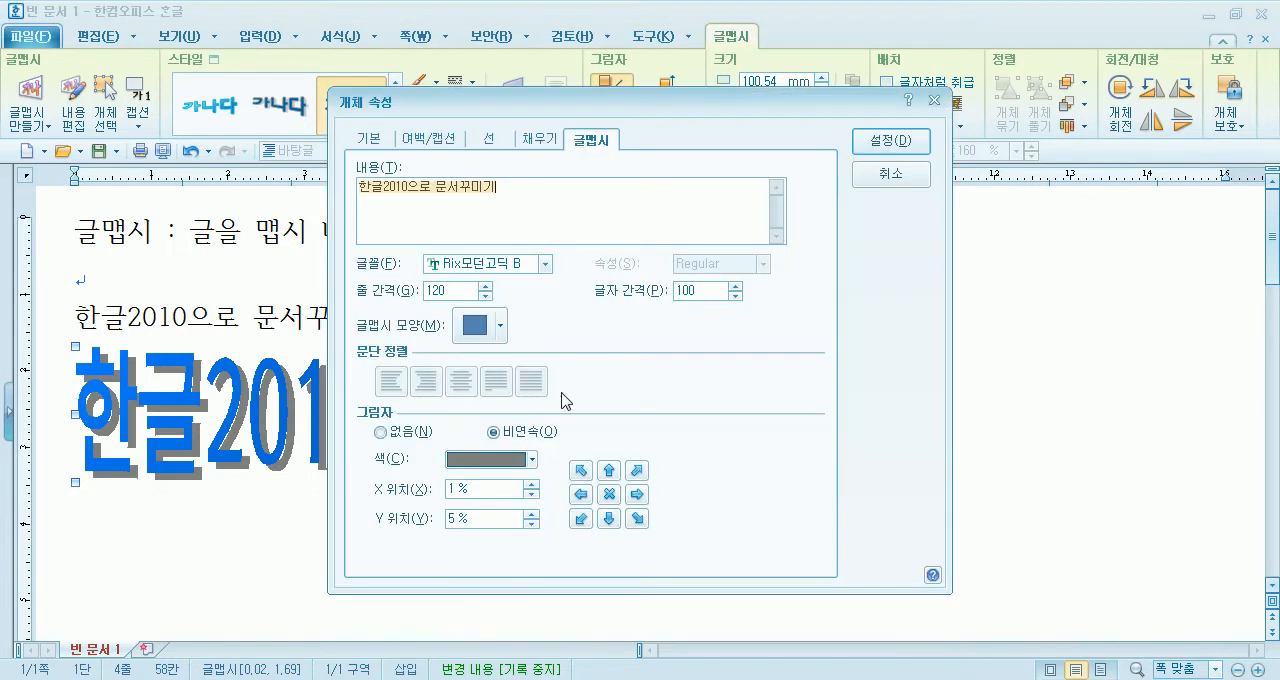
drag(569, 114, 866, 84)
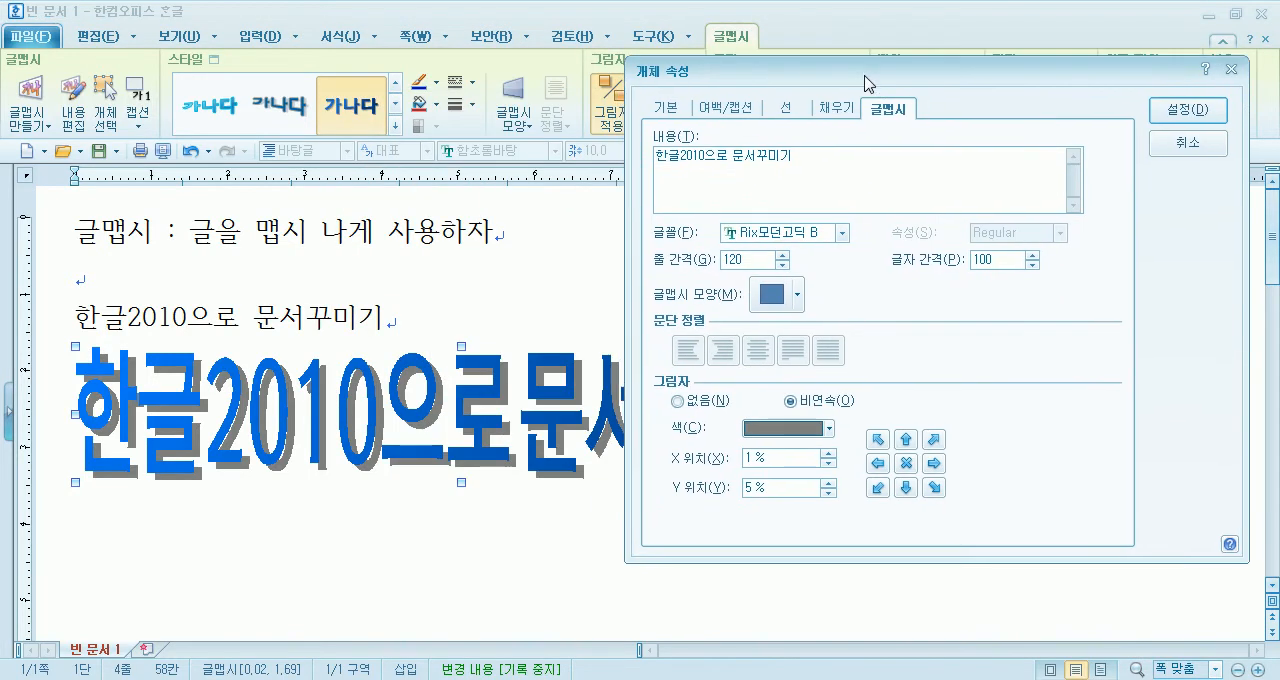
click(843, 232)
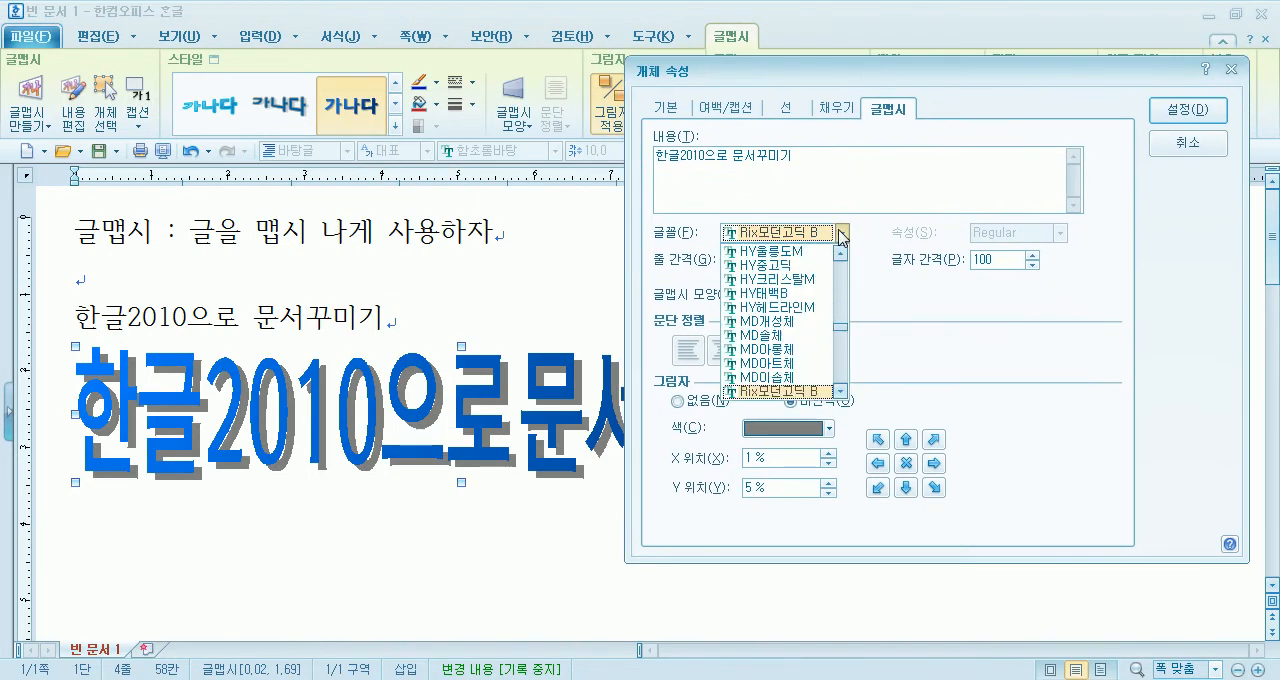
click(777, 308)
click(1188, 110)
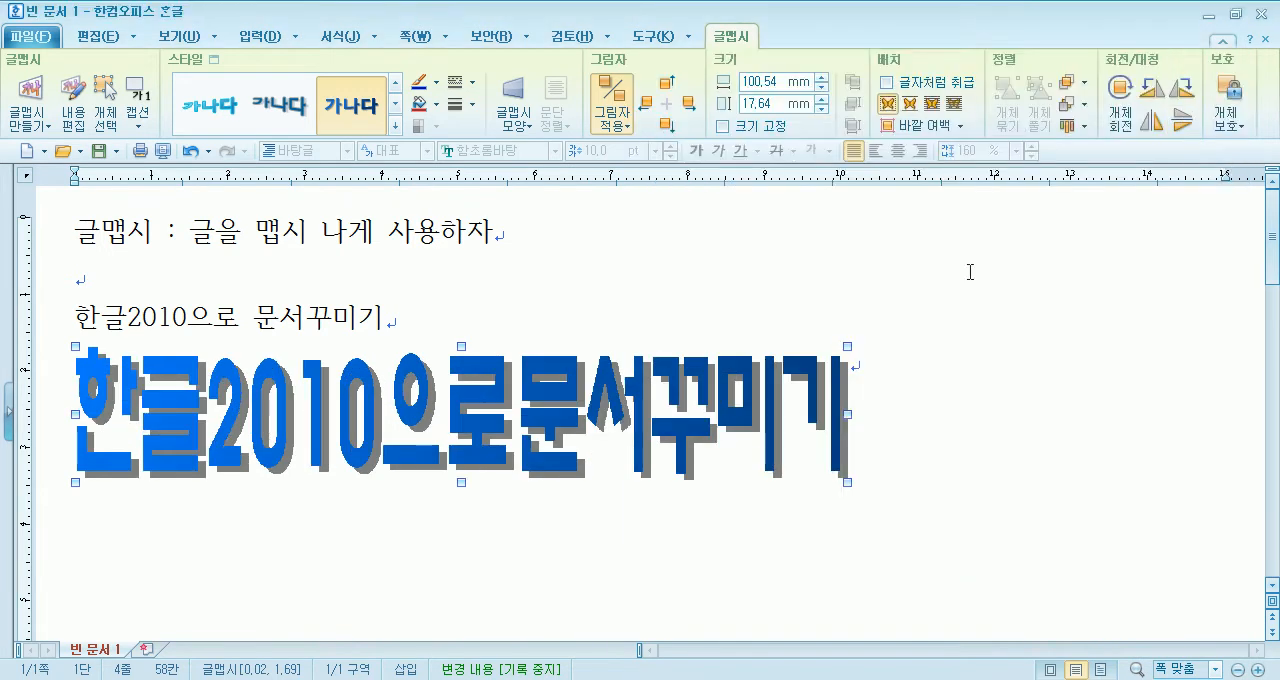
- Add a second line reading "재미나게 꾸며보기" to the 글맵시 content and apply it
double_click(580, 420)
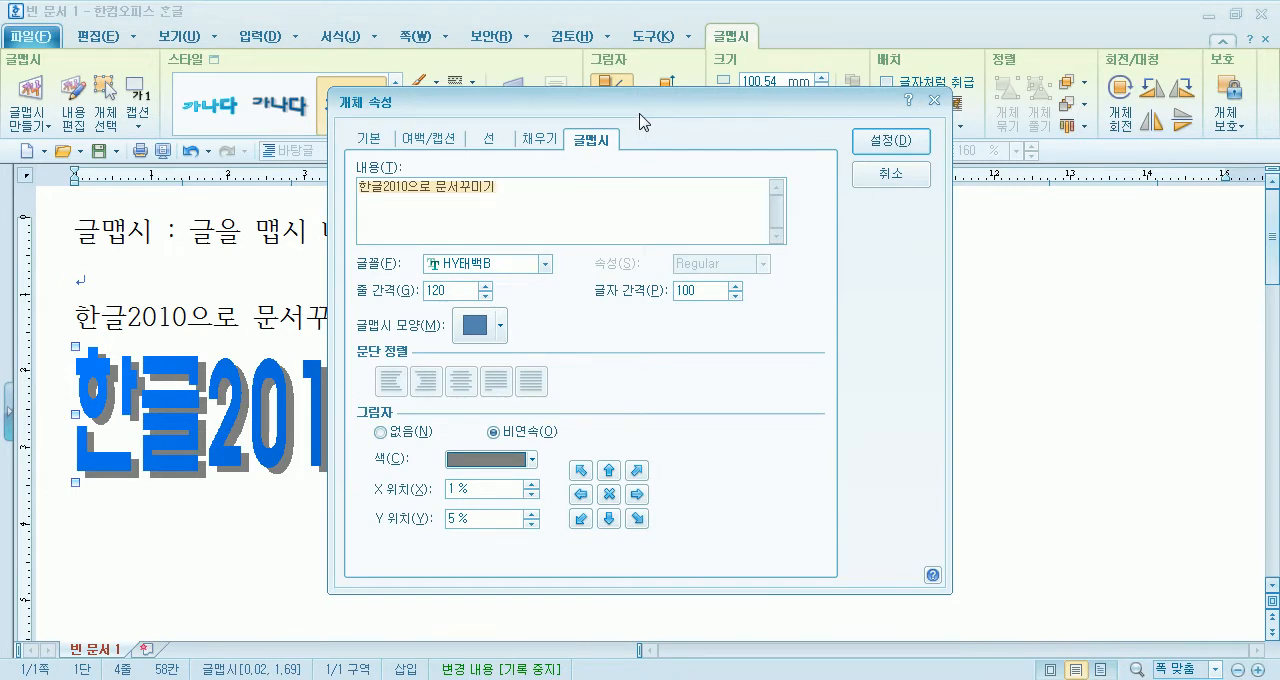
drag(638, 103, 885, 60)
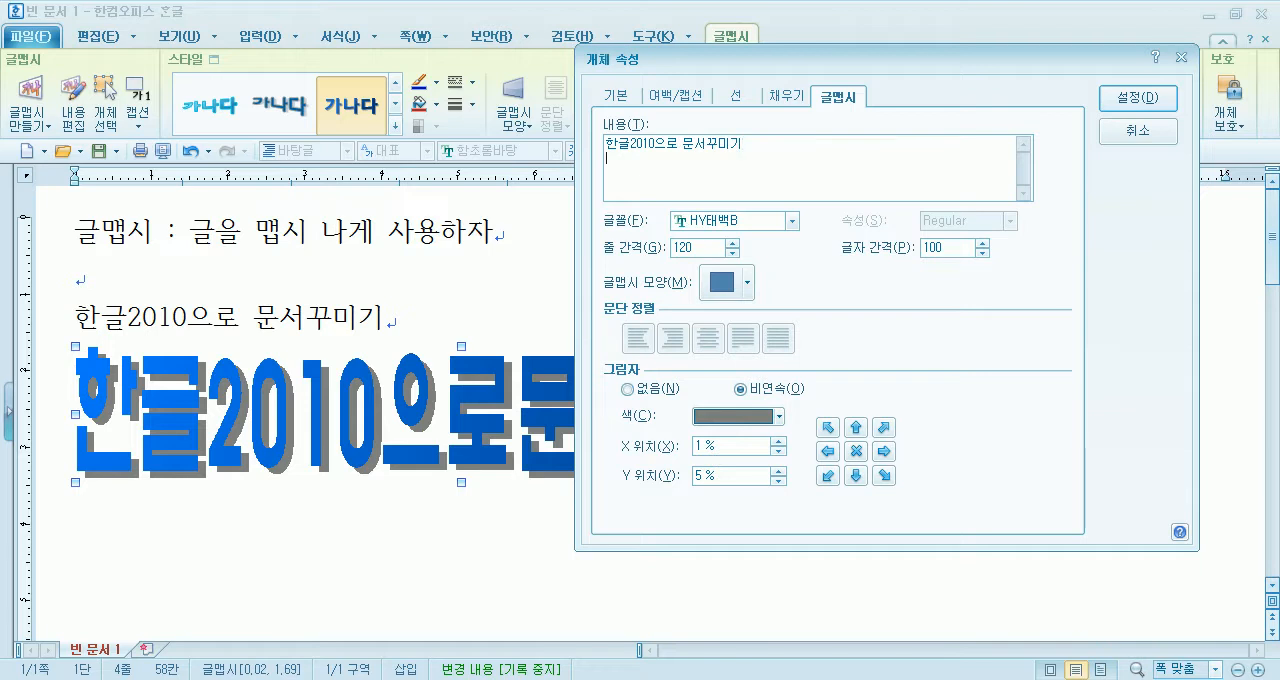
text(ㅈ)
text(미나게 꾸며보기)
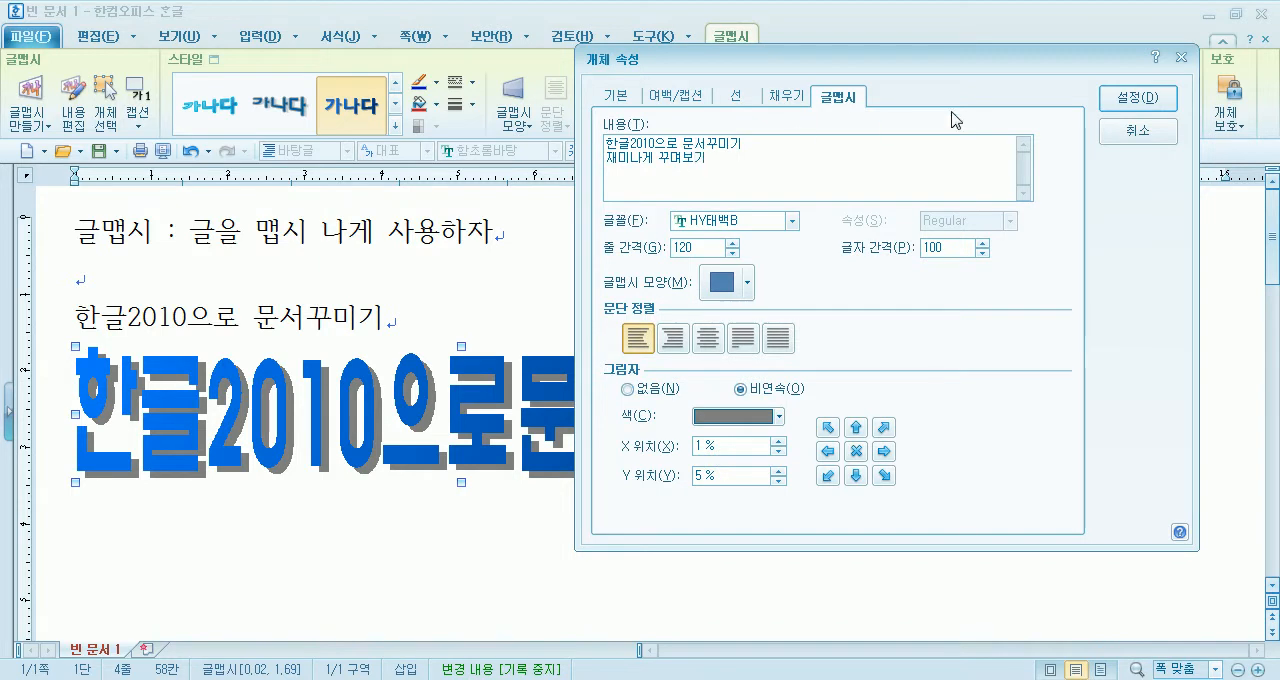
click(1132, 98)
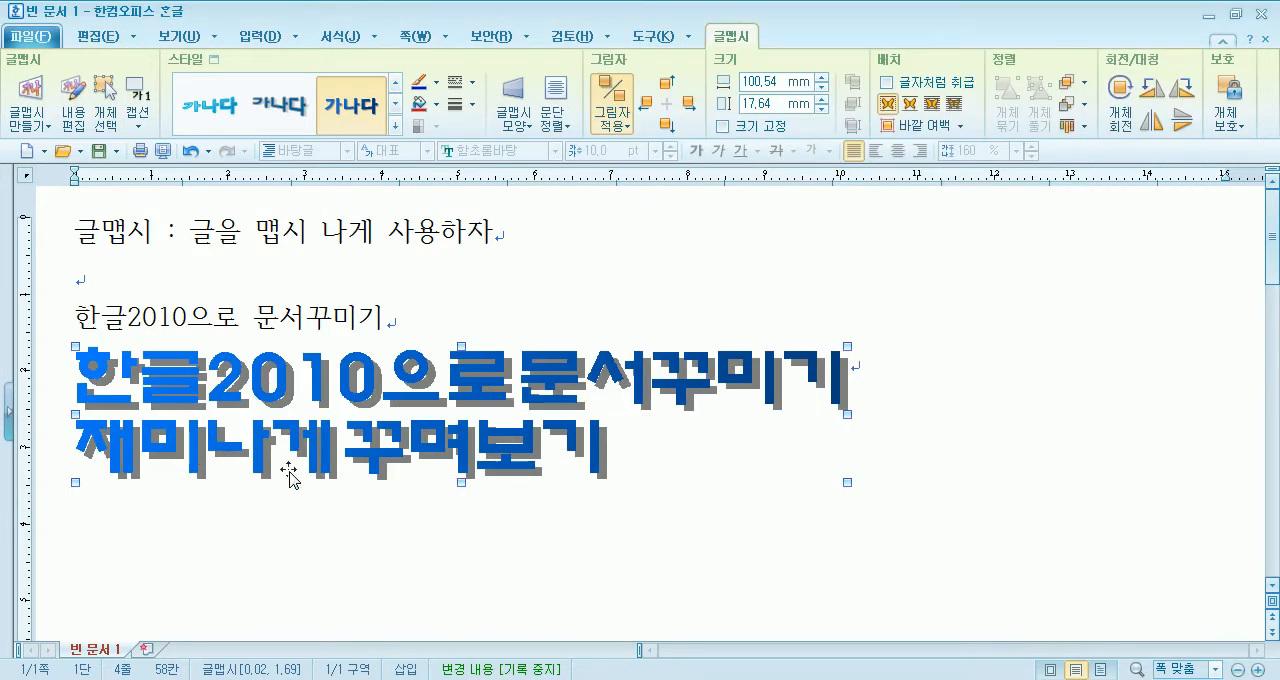
- Set the line spacing of the two-line 글맵시 text to 150 and apply it
double_click(485, 410)
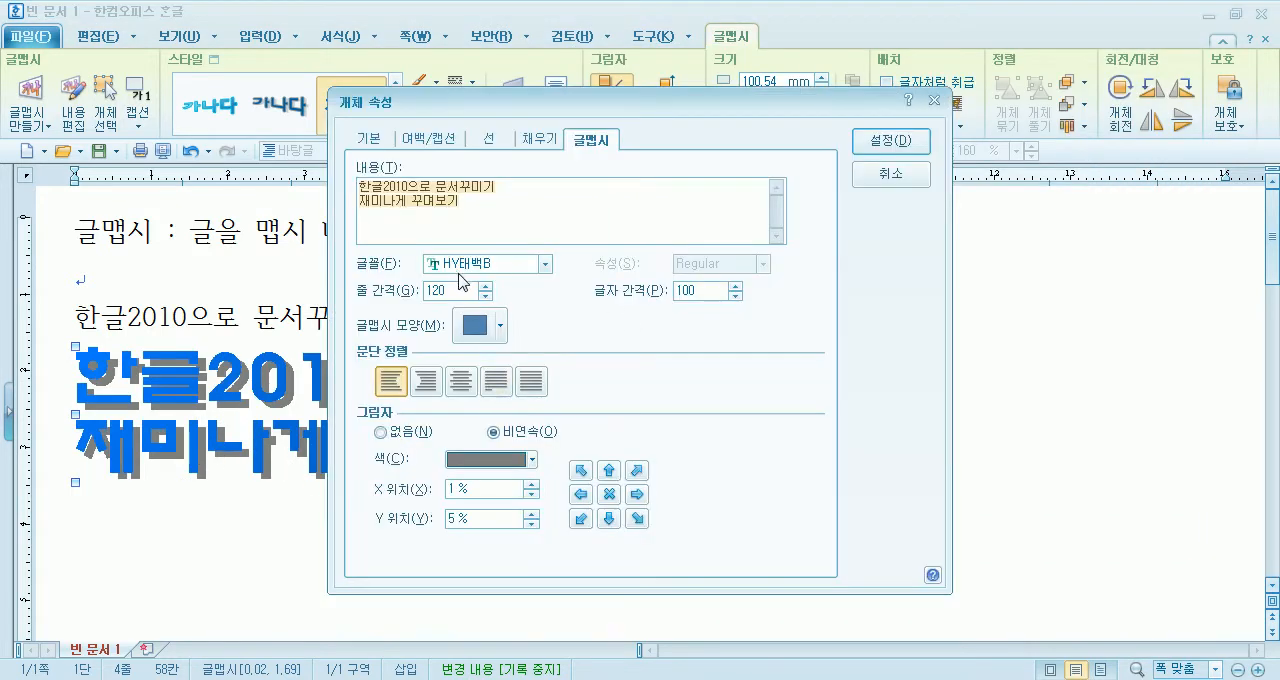
click(484, 286)
click(484, 286)
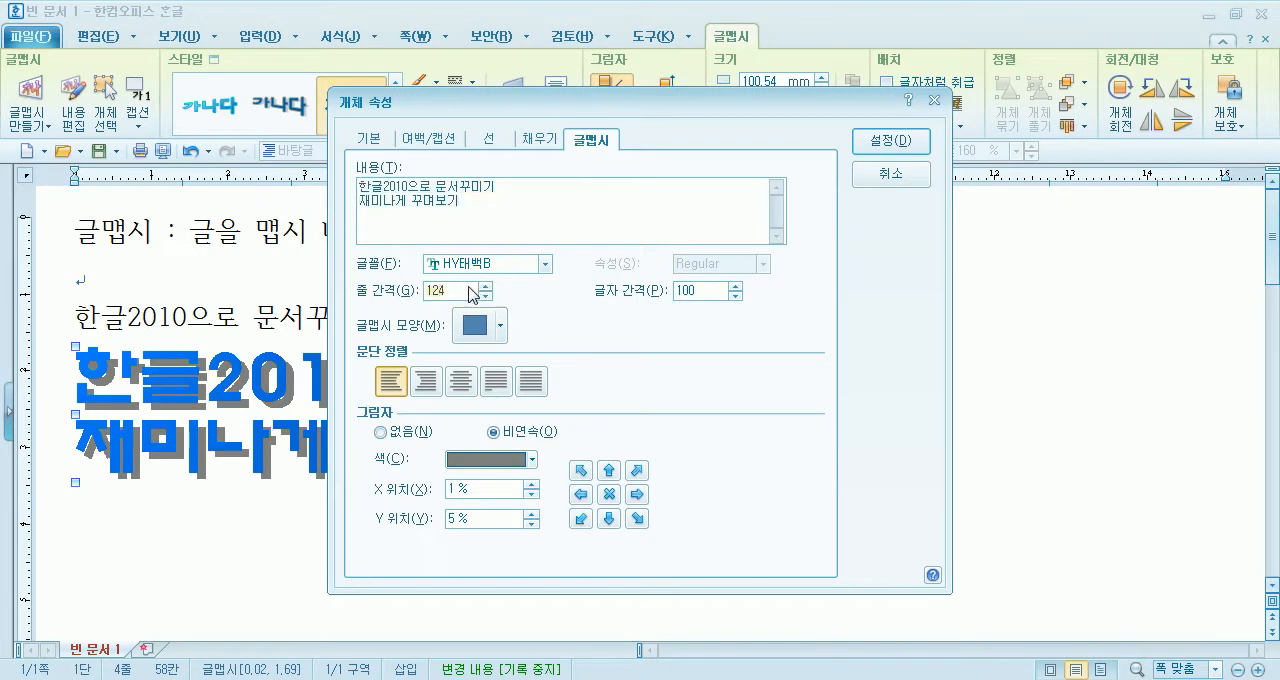
key(BackSpace)
key(BackSpace)
text(50)
key(Return)
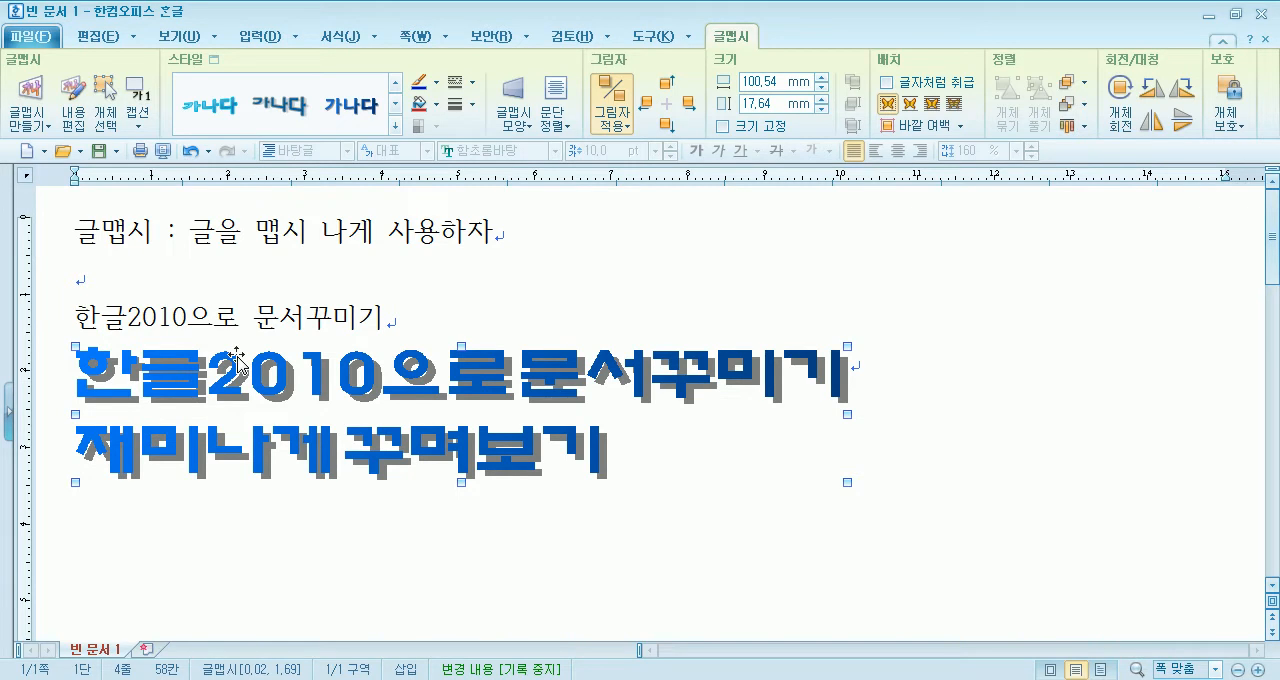
- Change the 글맵시 shape to the one that narrows evenly from its left end to its right end, and apply it
double_click(302, 390)
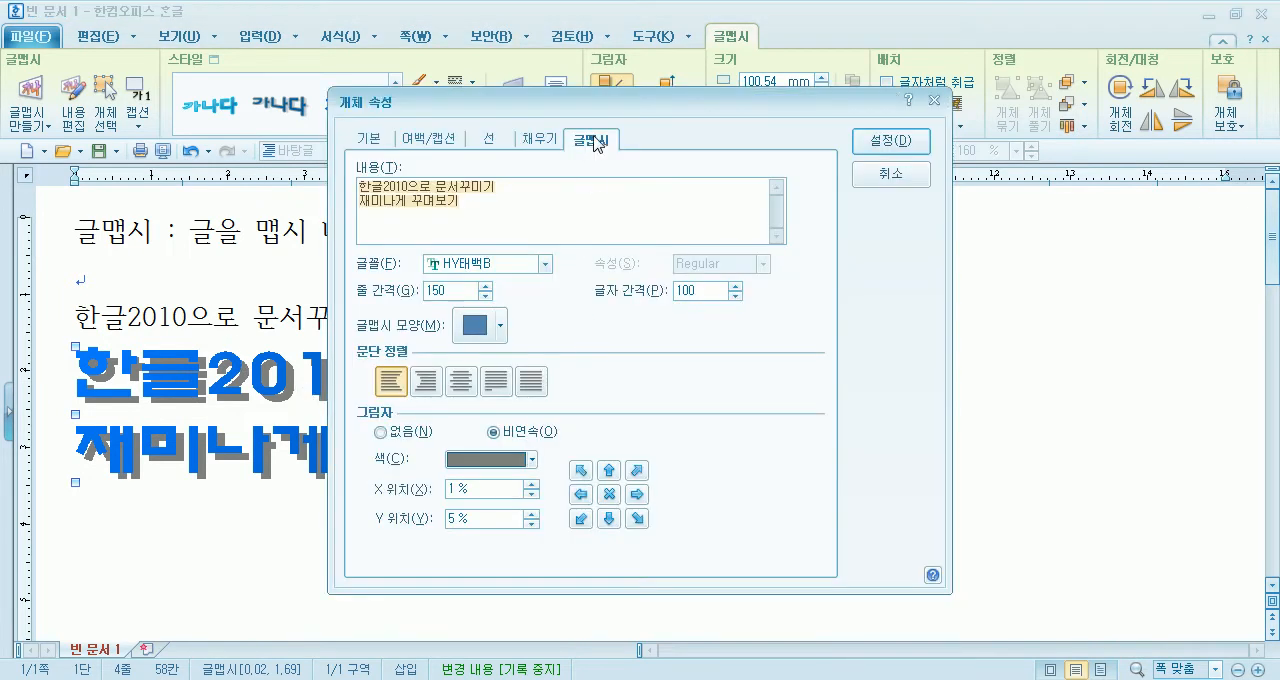
drag(636, 106, 876, 31)
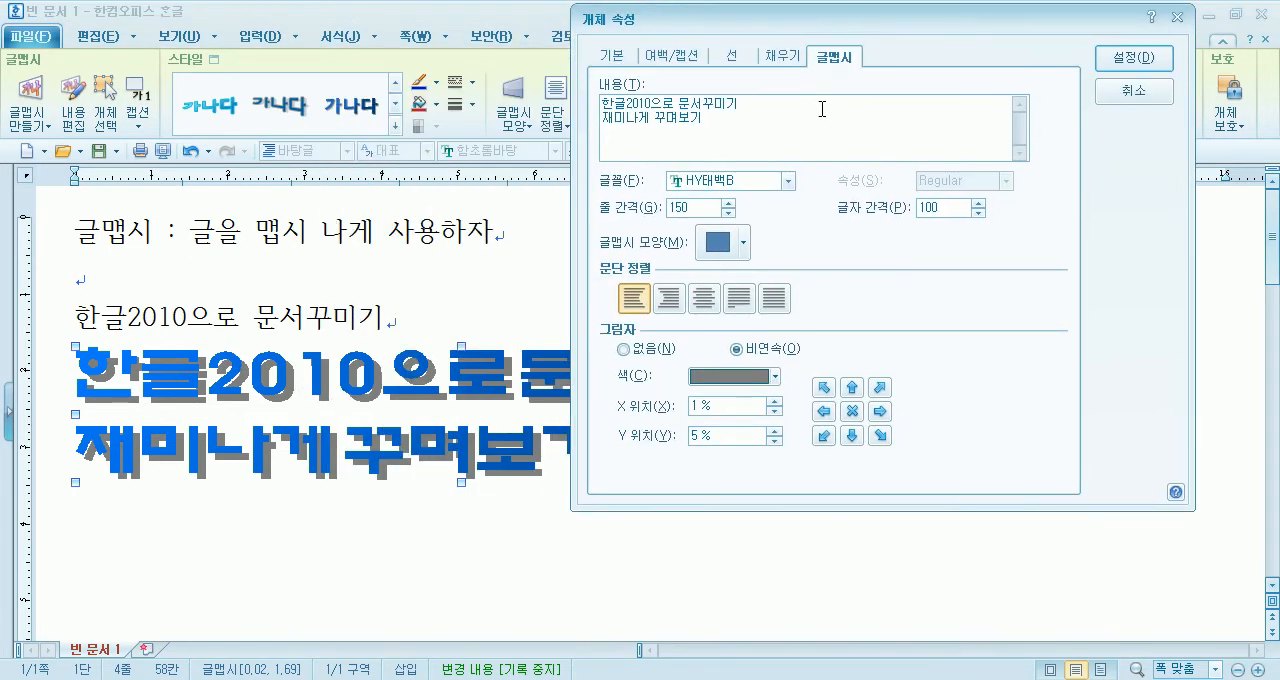
click(720, 244)
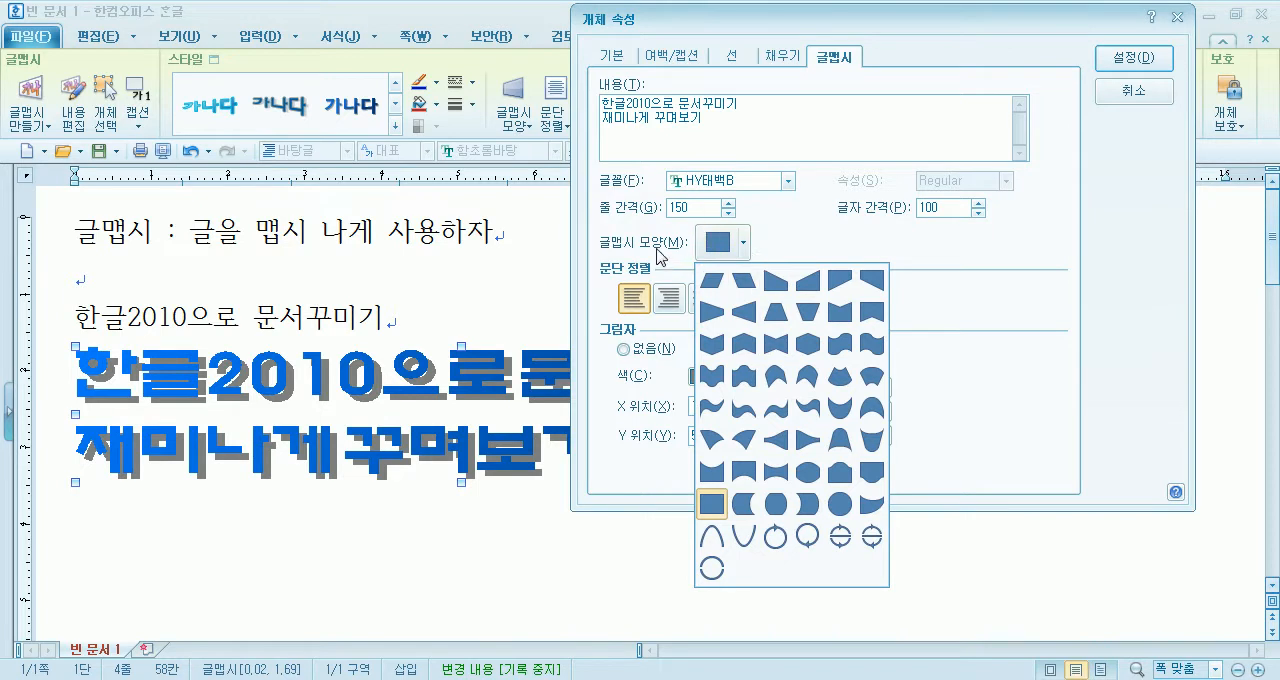
click(740, 246)
click(740, 246)
click(713, 284)
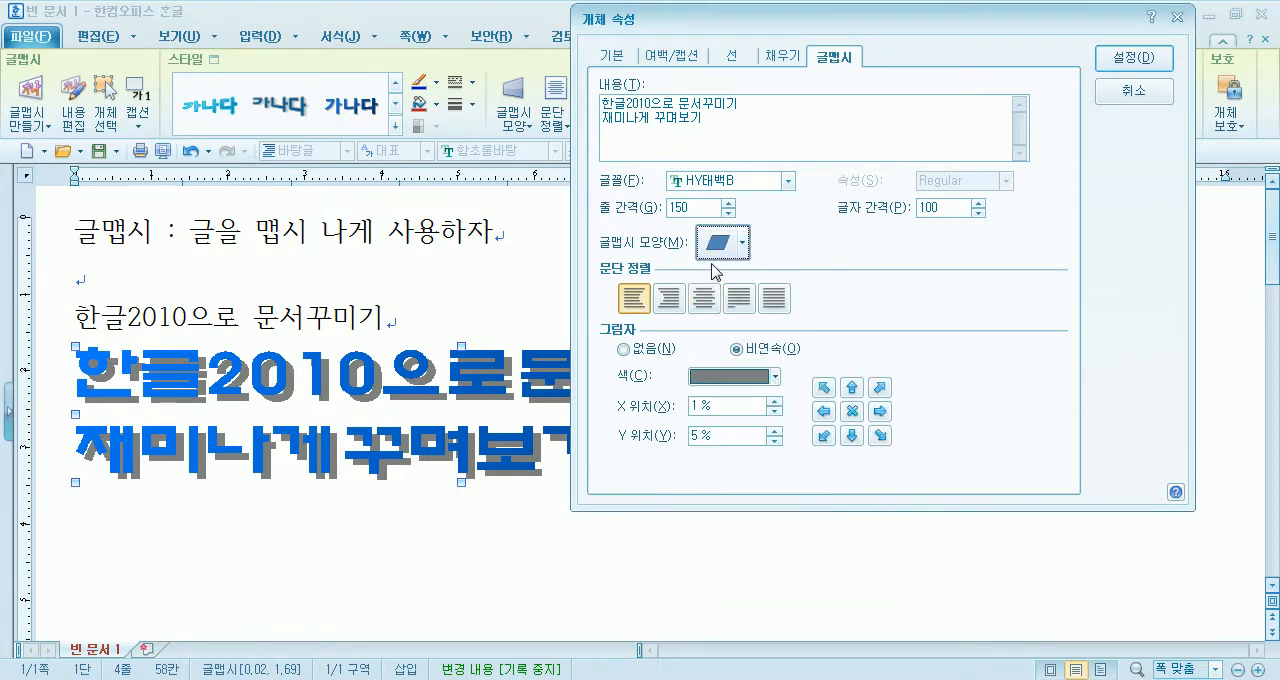
click(716, 254)
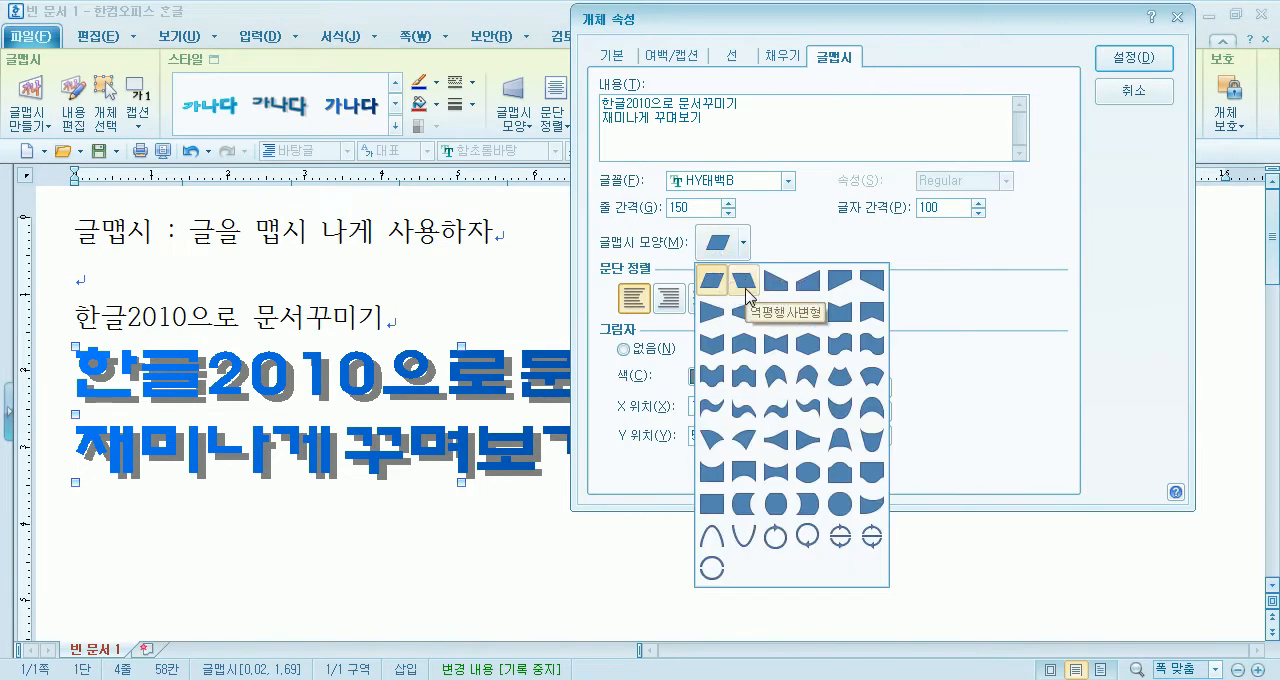
click(773, 288)
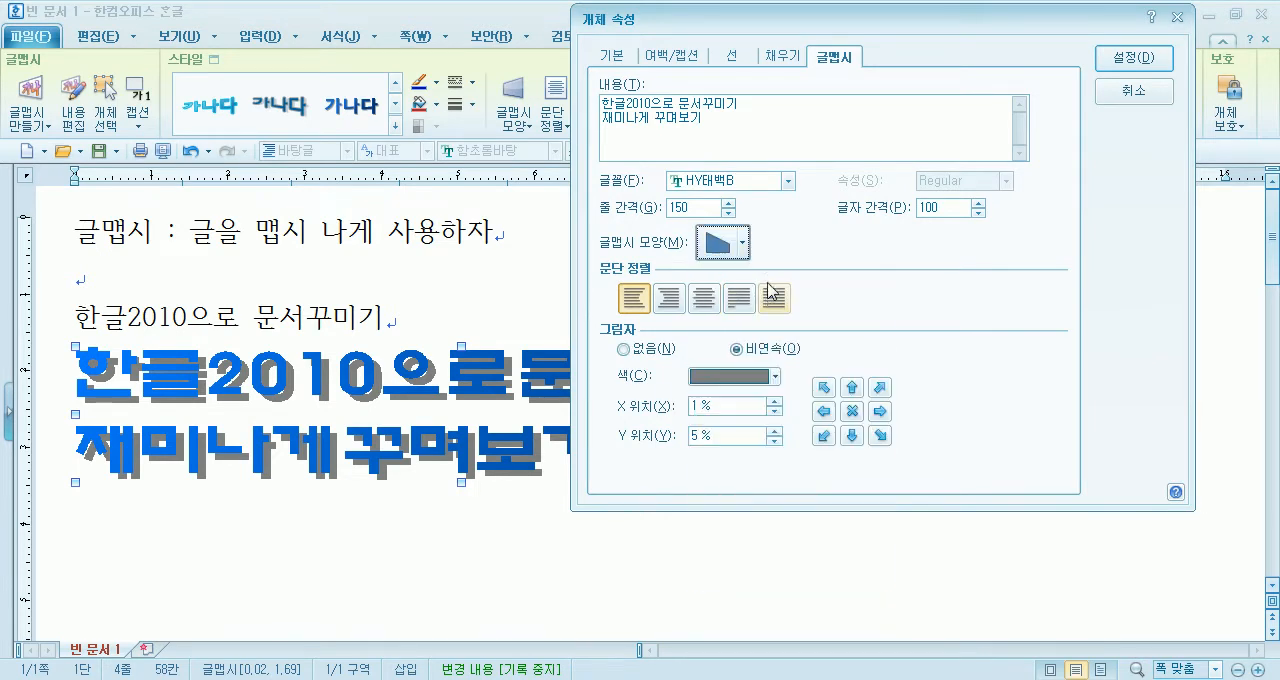
click(728, 254)
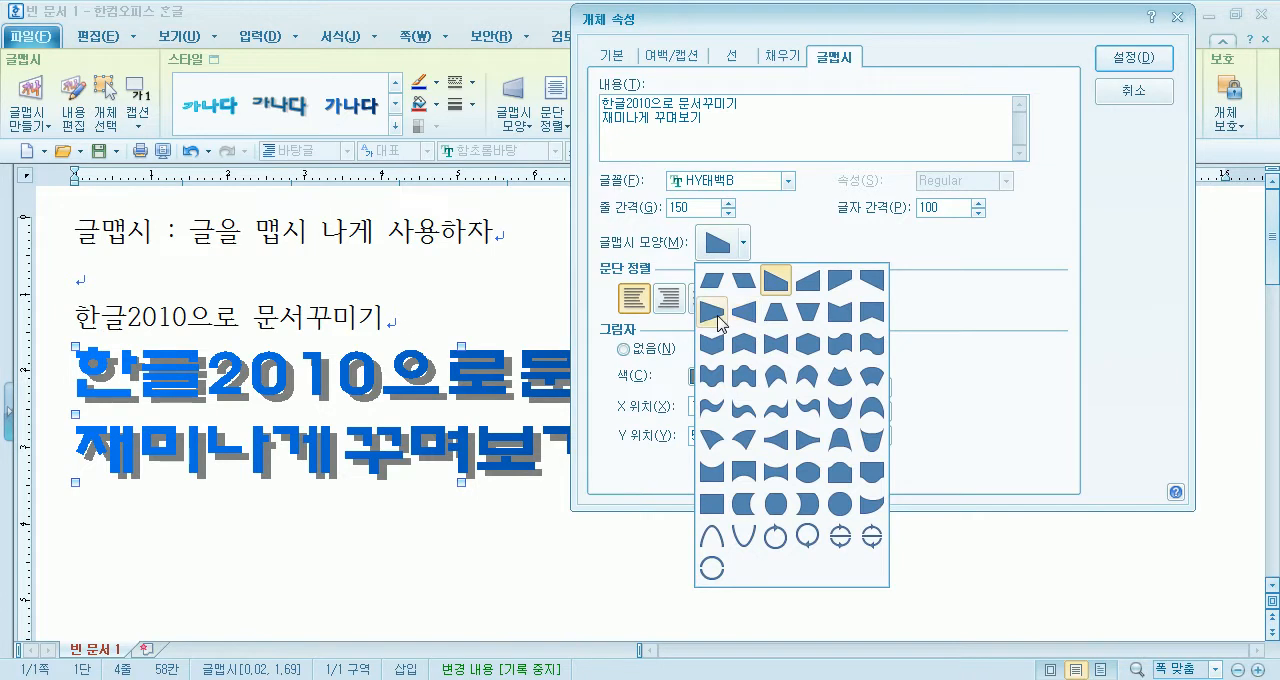
click(715, 318)
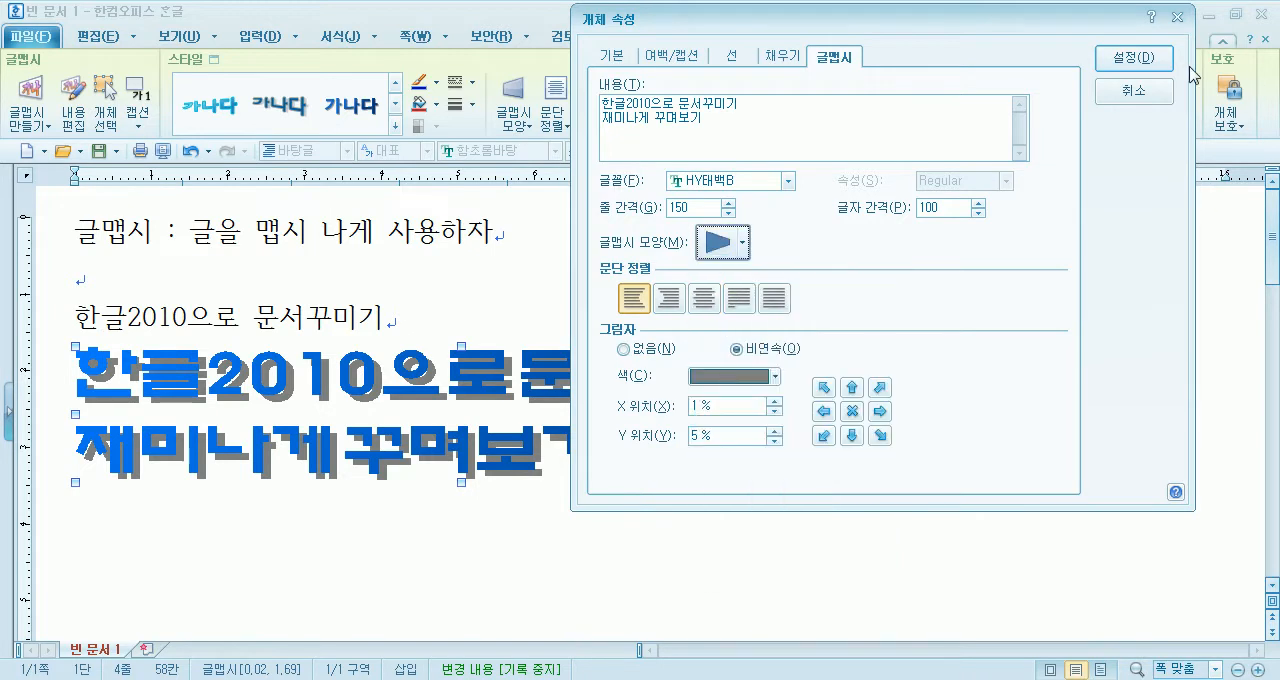
click(1122, 62)
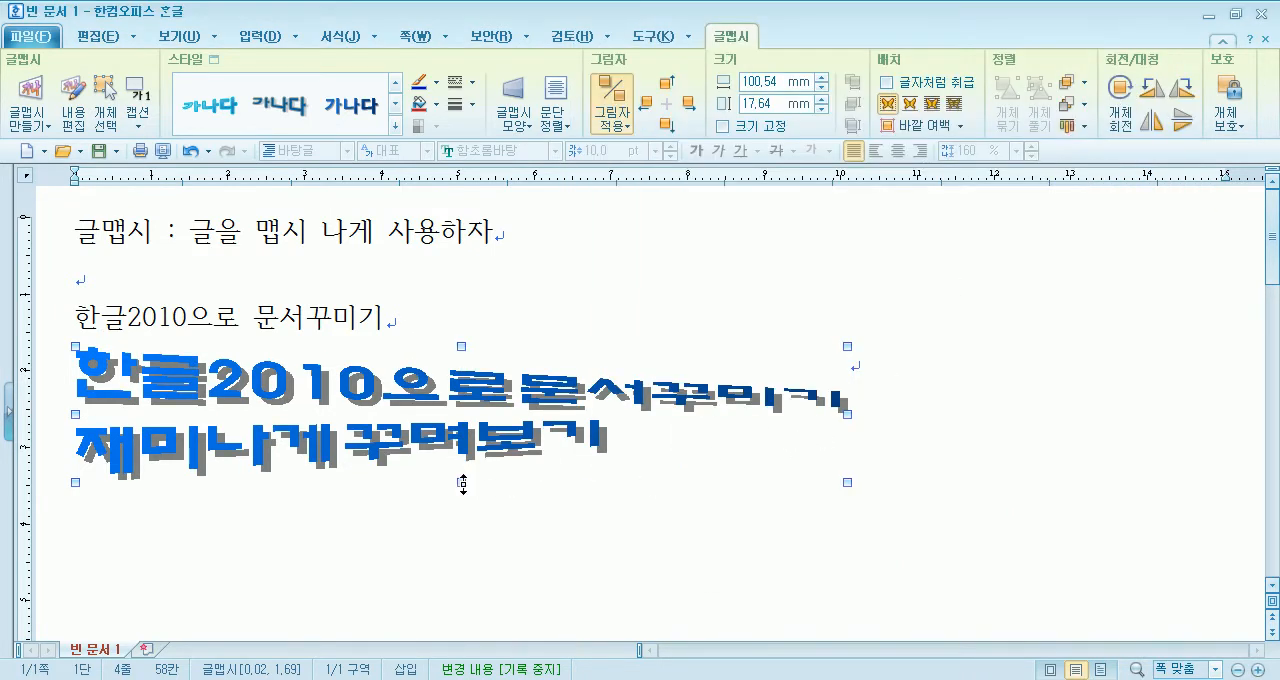
- Stretch the 글맵시 object downward to a height of about 31.7 mm, keeping its width
drag(461, 591, 461, 591)
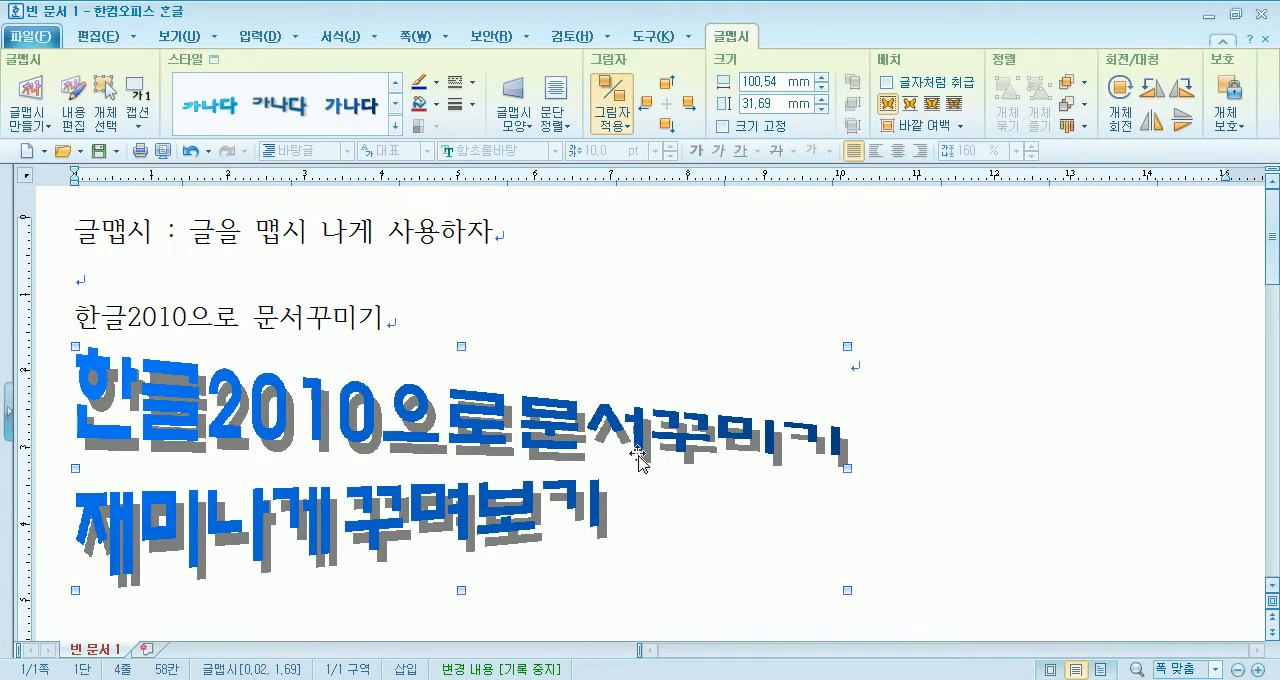
scroll(465, 470, down, 2)
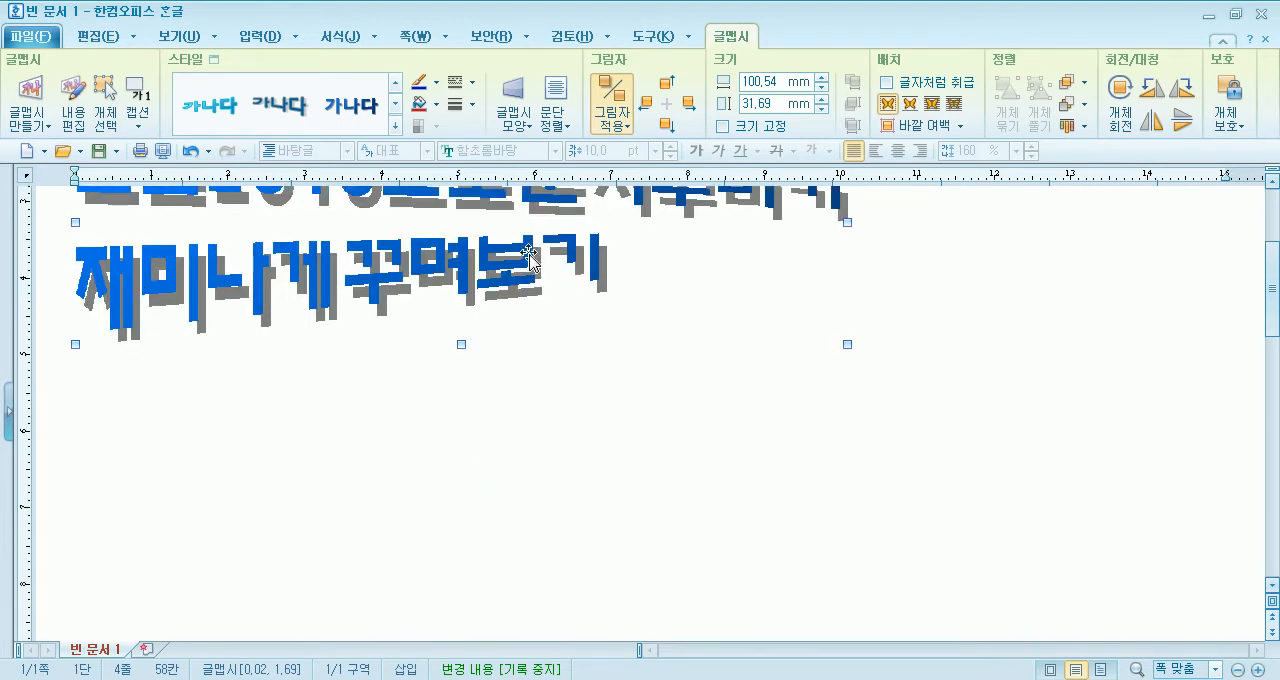
scroll(521, 333, up, 2)
- Delete the second line from the 글맵시 content, apply it, and shrink the object's height to about 22.8 mm
double_click(504, 420)
drag(498, 187, 563, 283)
key(BackSpace)
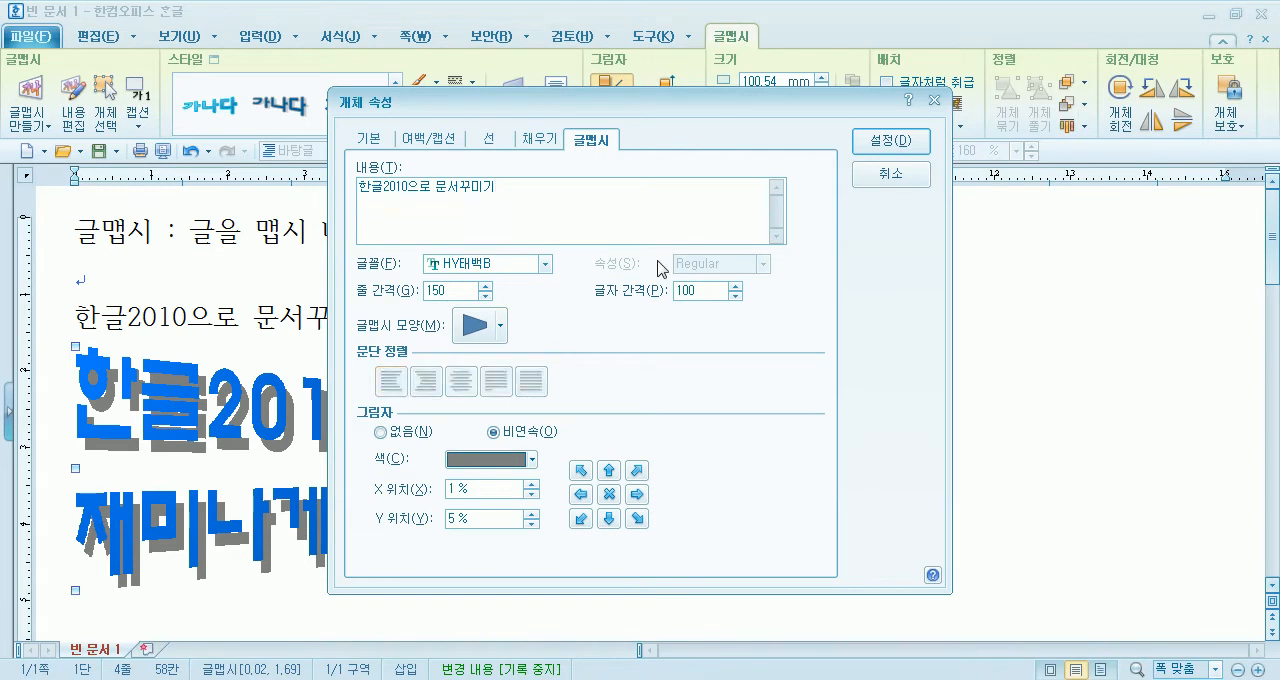
click(871, 145)
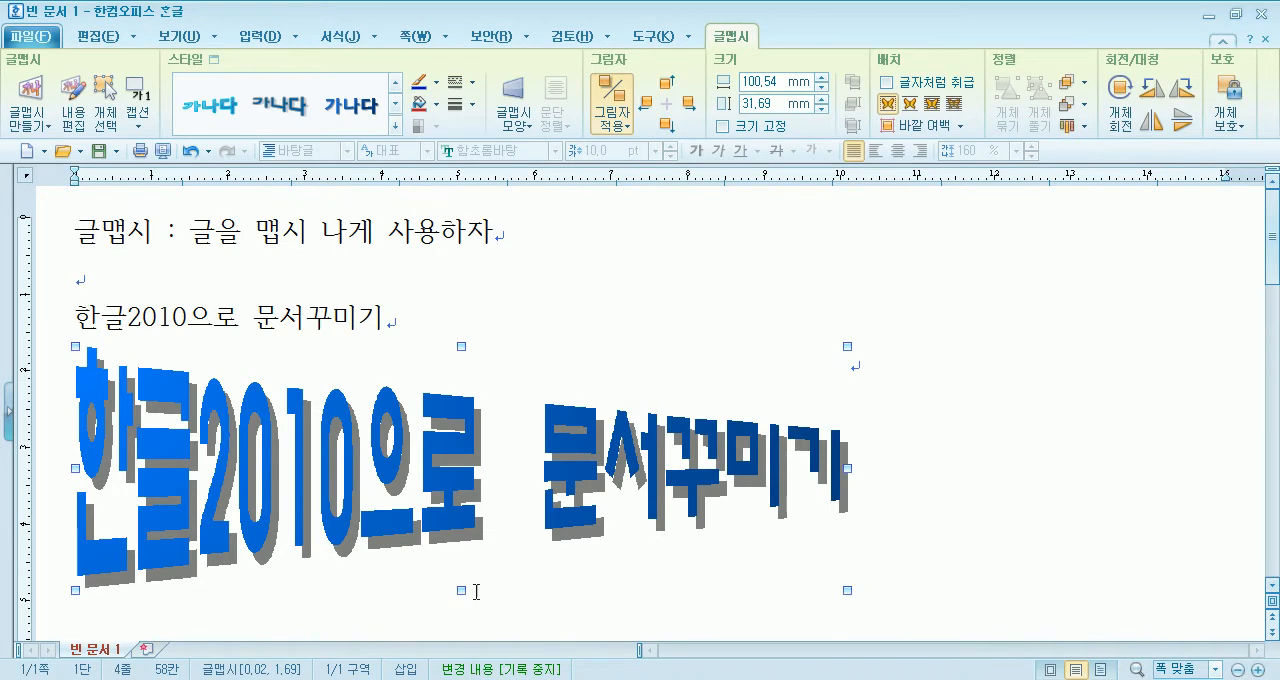
drag(481, 522, 481, 521)
- Change the 글맵시 shape to the hexagon that is tallest in the middle, and apply it
double_click(400, 428)
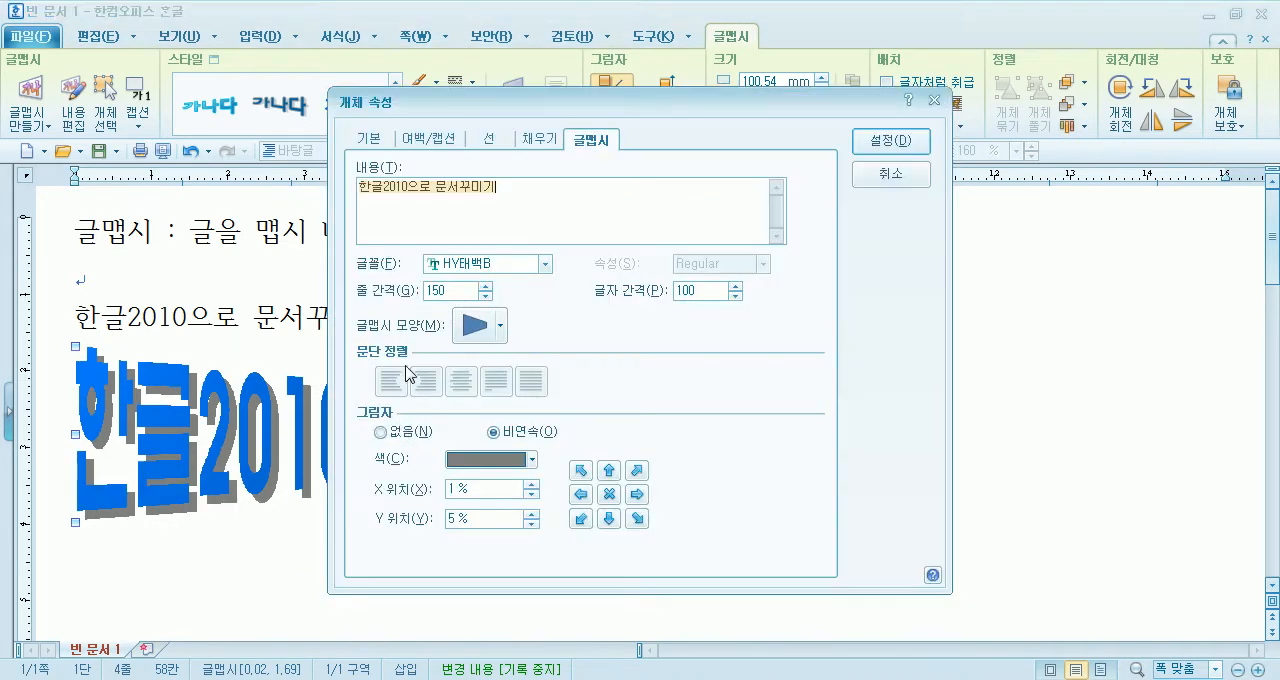
click(476, 325)
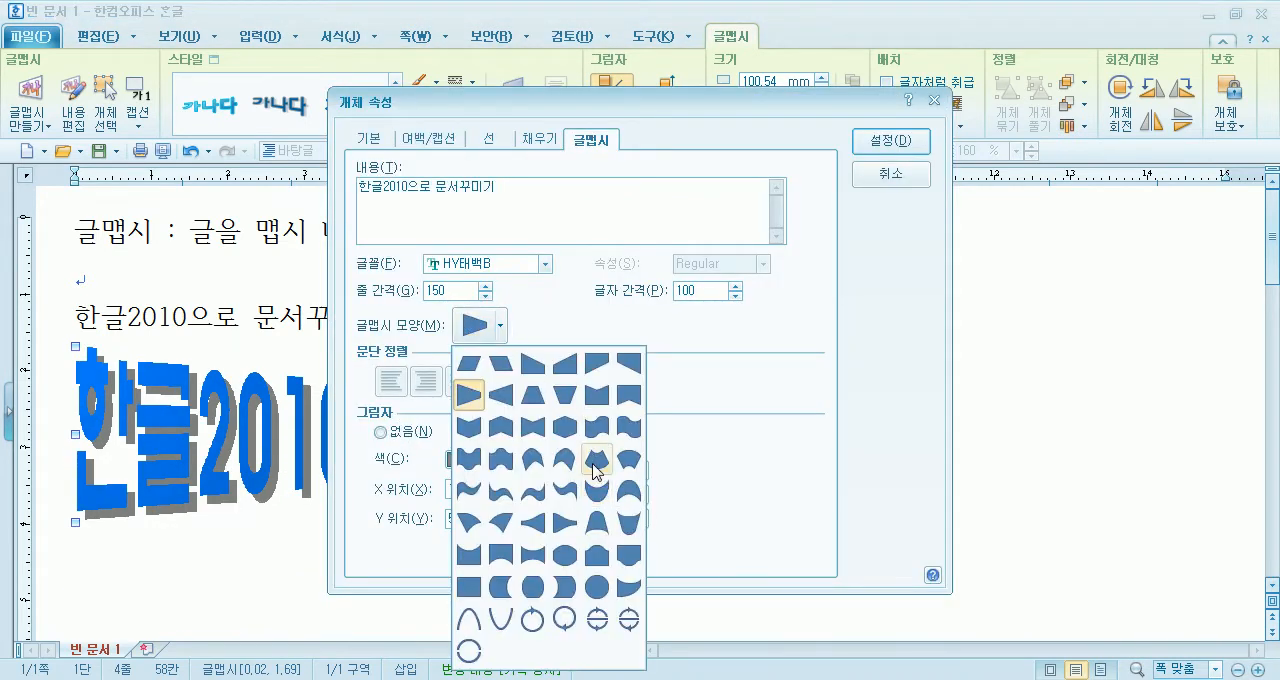
click(568, 432)
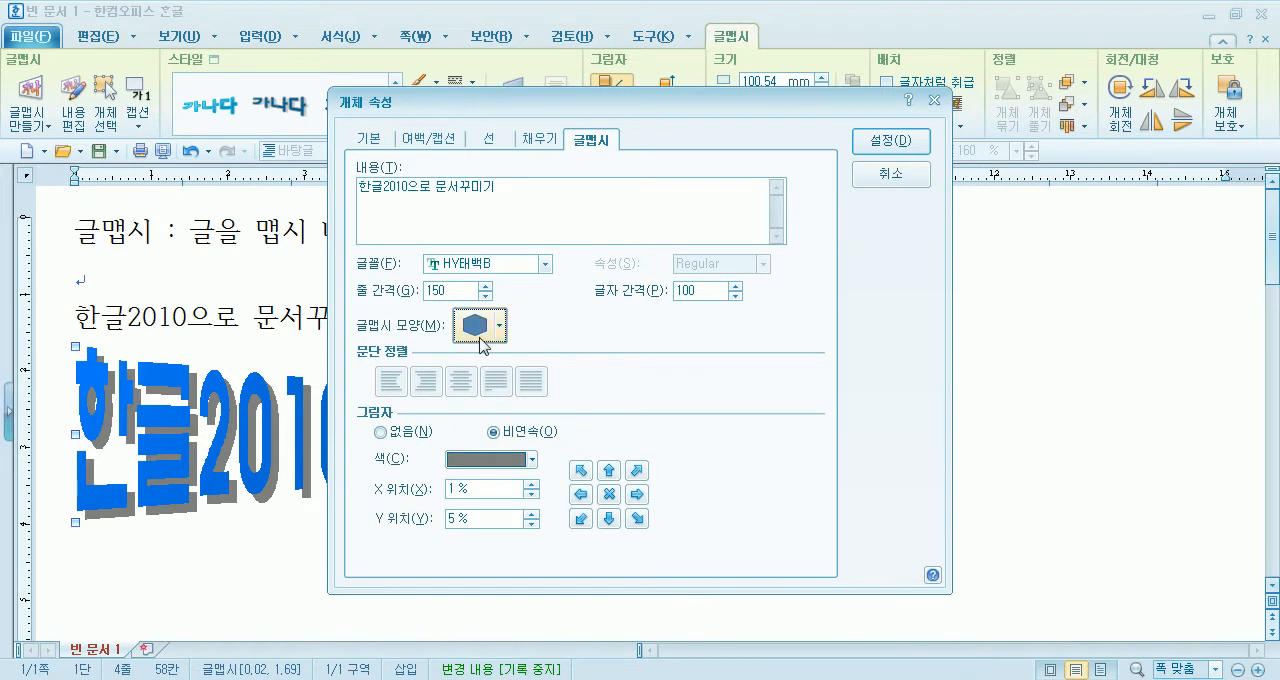
click(868, 144)
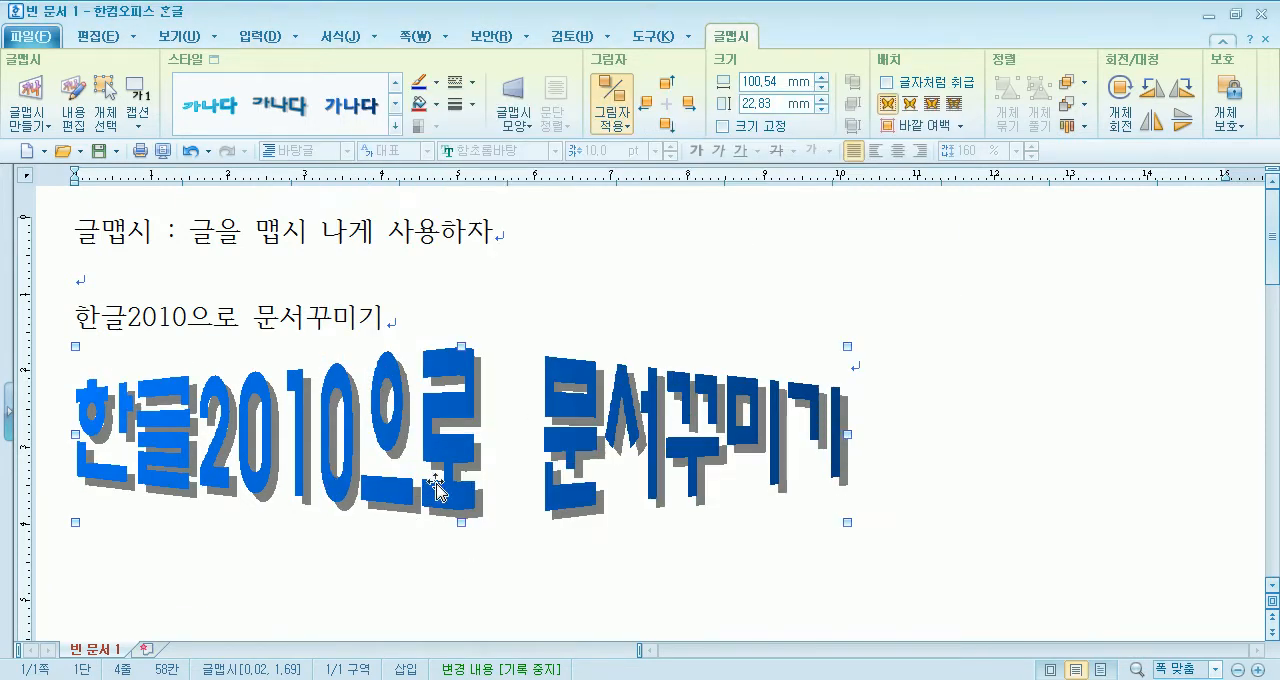
- Change the 글맵시 shape to the 나비넥타이 (bow tie) and apply it
double_click(548, 440)
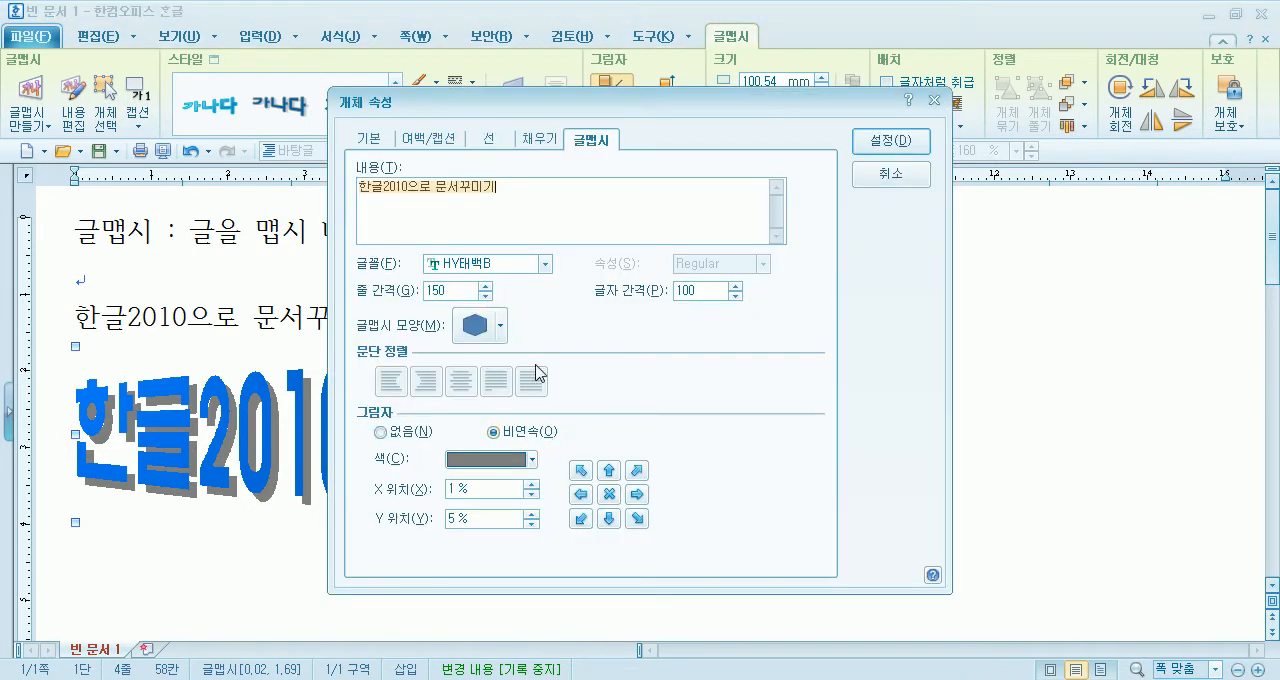
click(499, 325)
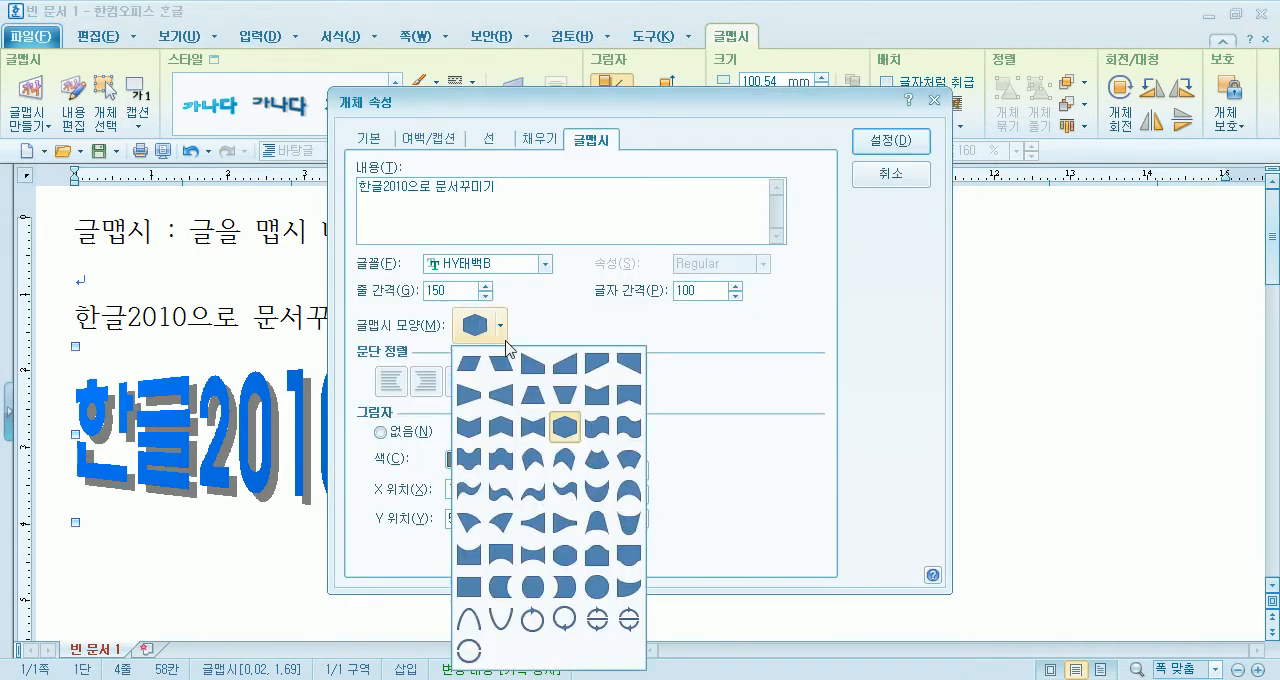
click(540, 437)
click(916, 160)
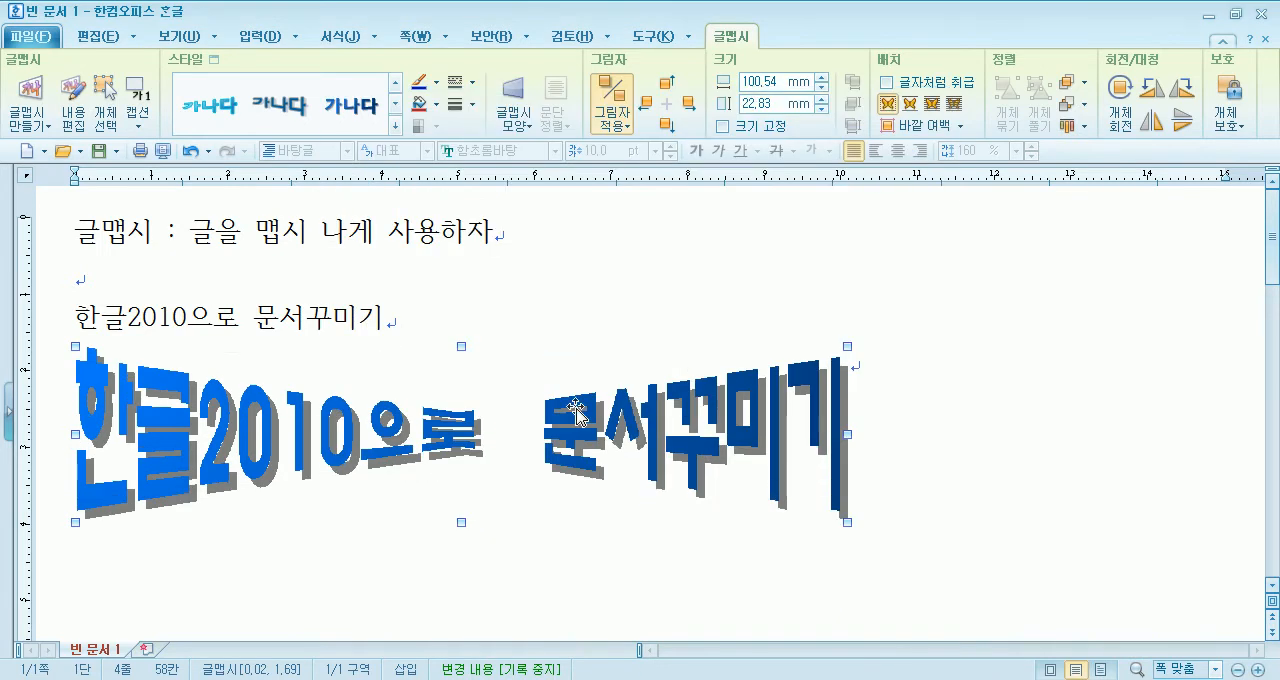
- Change the 글맵시 shape to the wave that dips in its left half and rises in its right half, and apply it
double_click(598, 462)
click(499, 325)
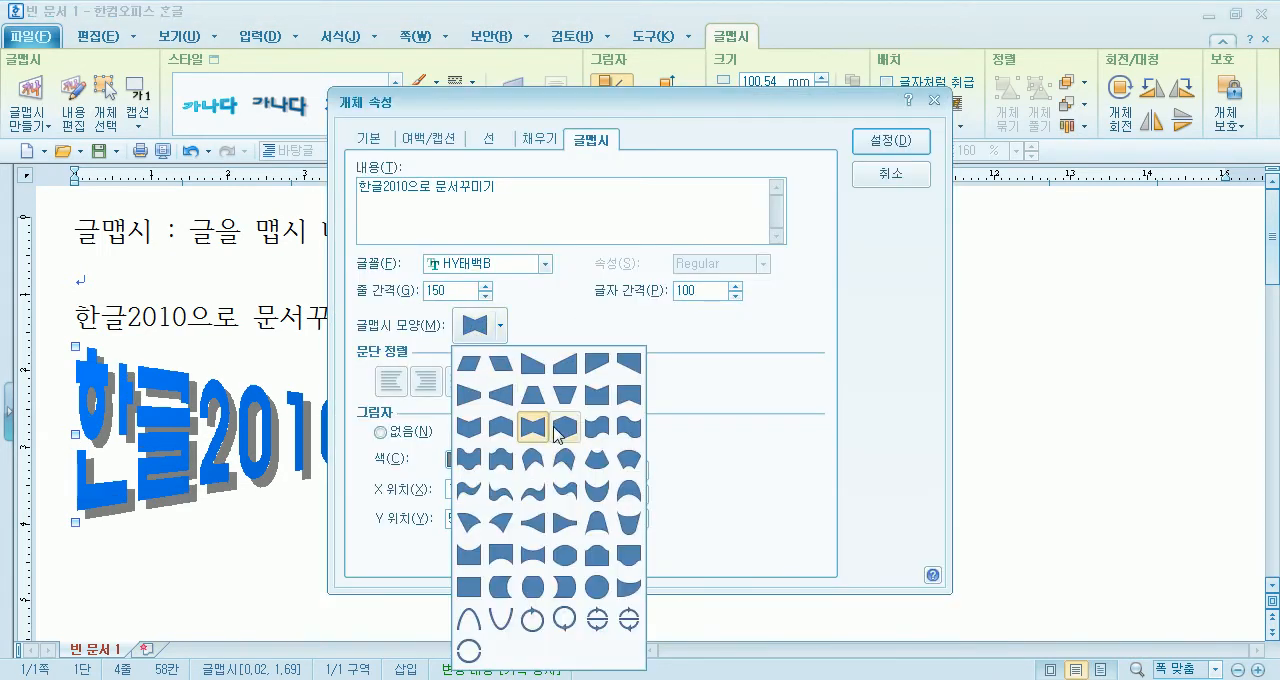
click(597, 427)
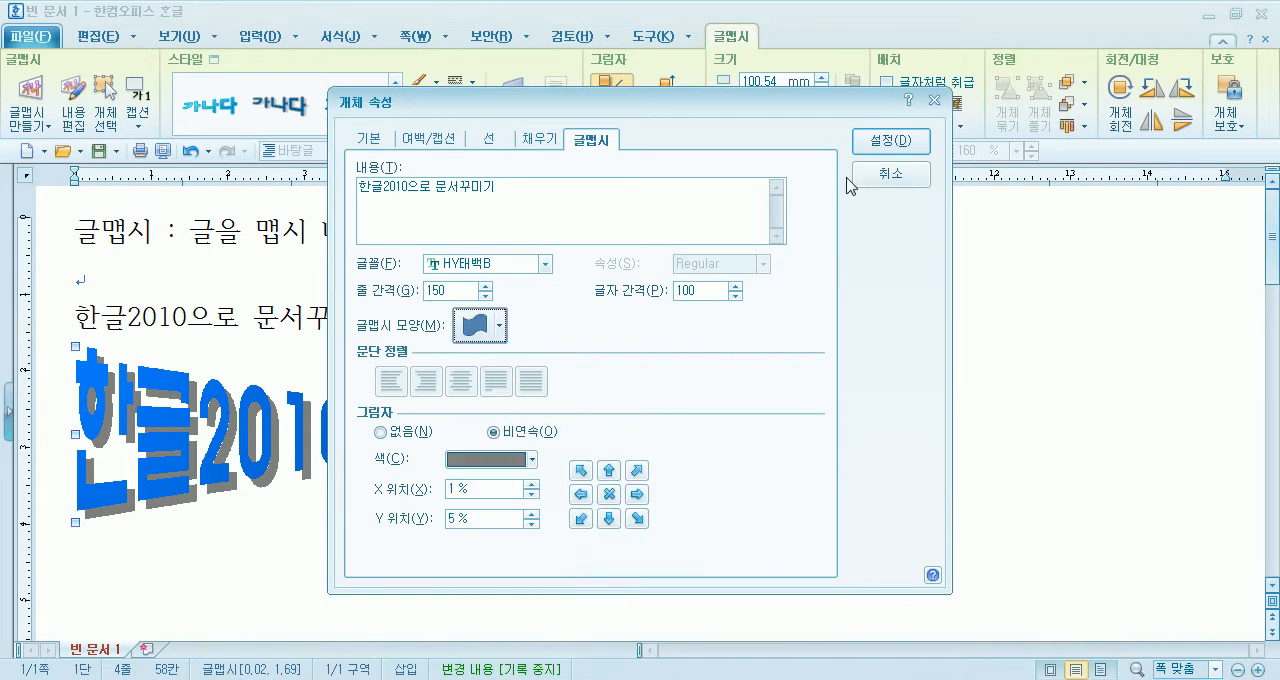
click(876, 142)
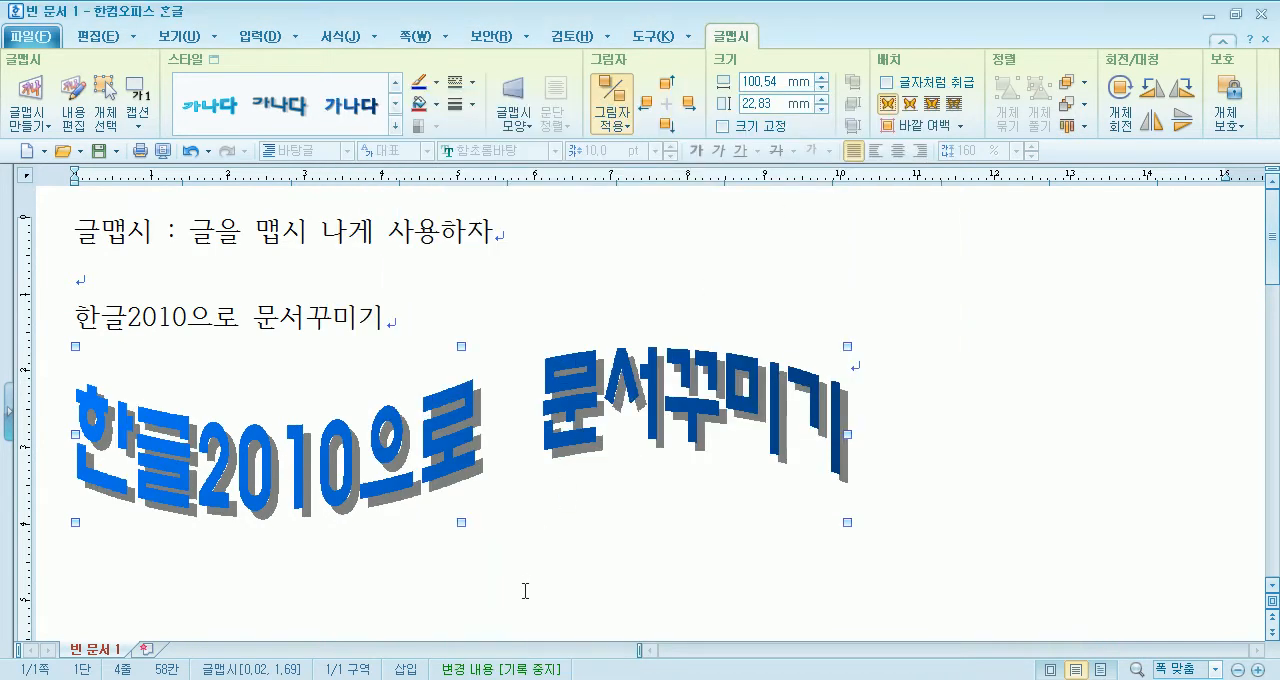
- Change the 글맵시 shape to the wave that rises in its left half and dips in its right half, and apply it
double_click(479, 446)
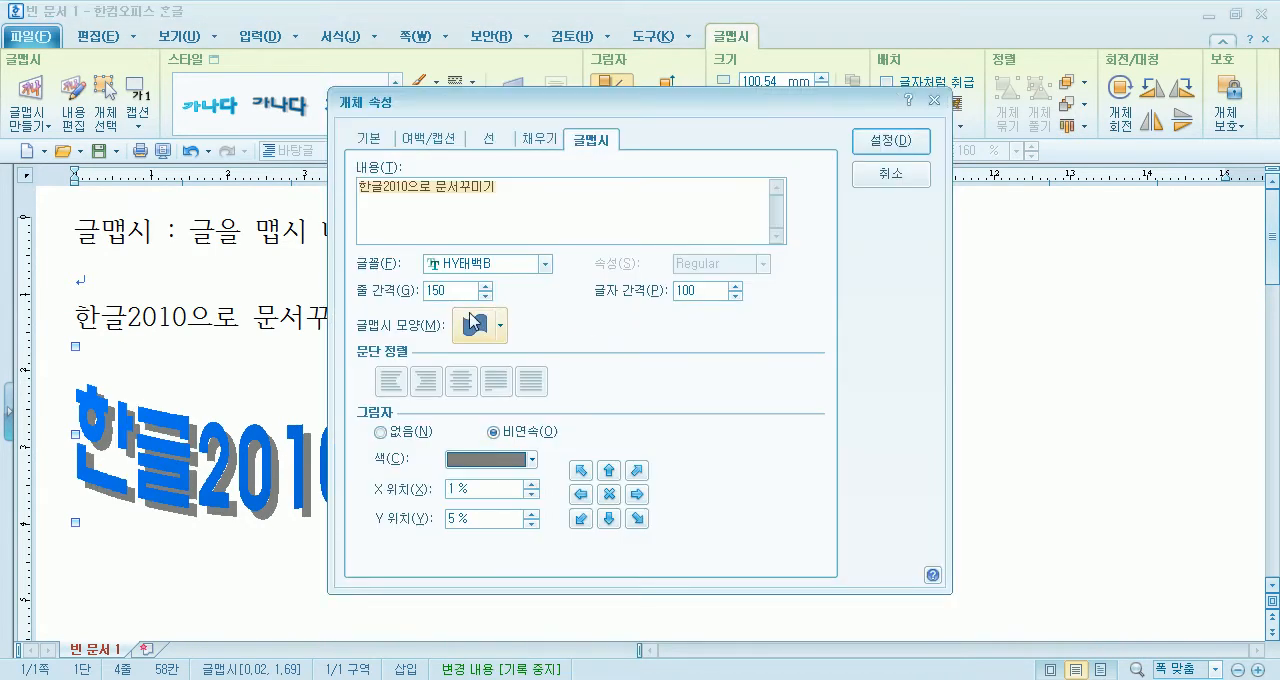
click(476, 326)
click(625, 425)
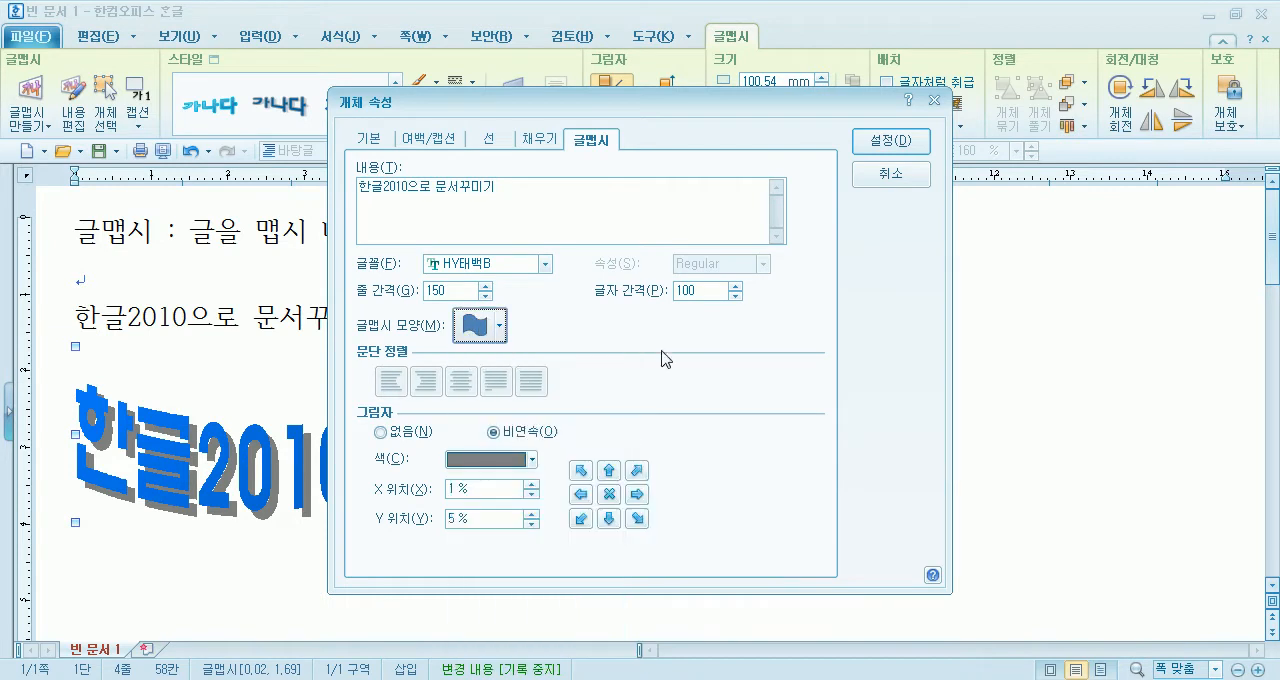
click(893, 141)
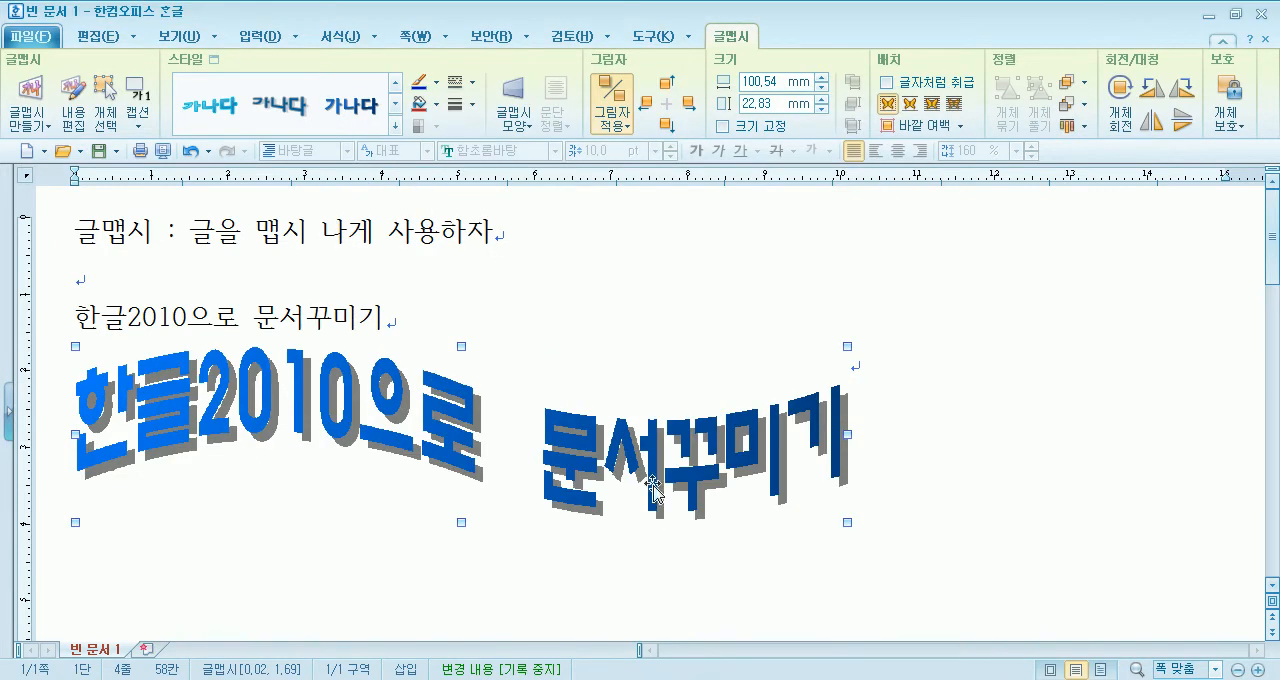
- Change the 글맵시 shape to the plain rectangle and apply it
double_click(420, 440)
click(476, 325)
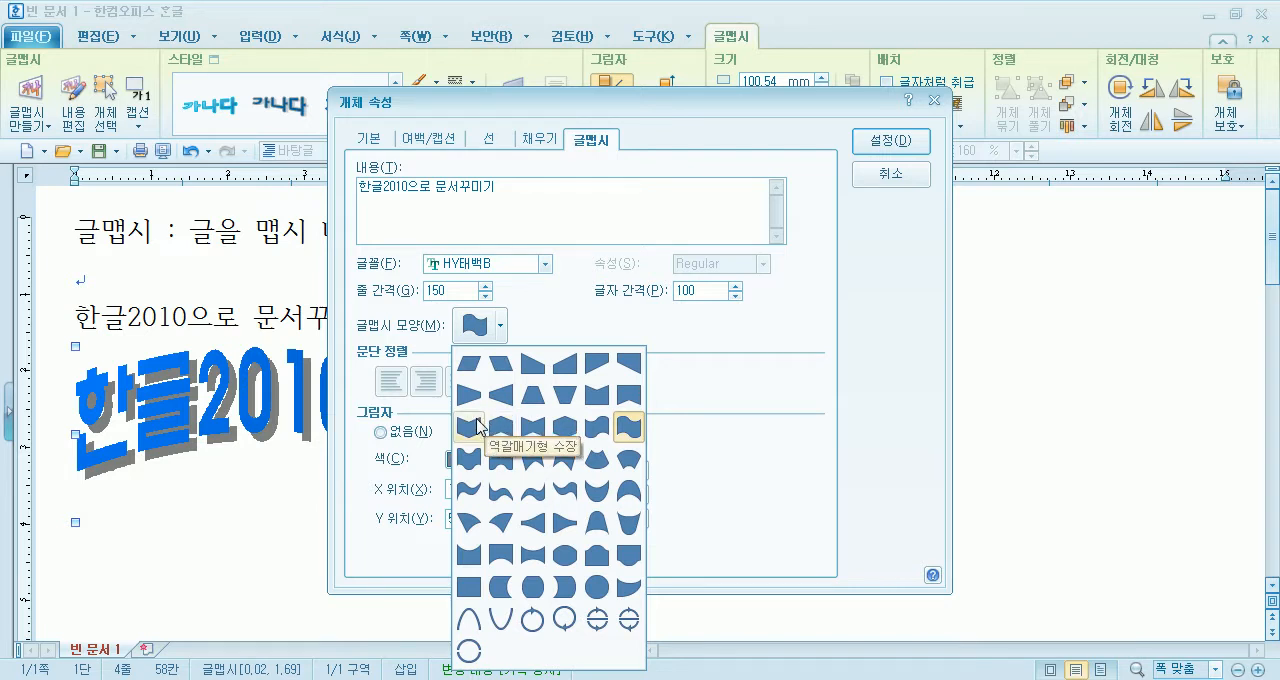
click(478, 596)
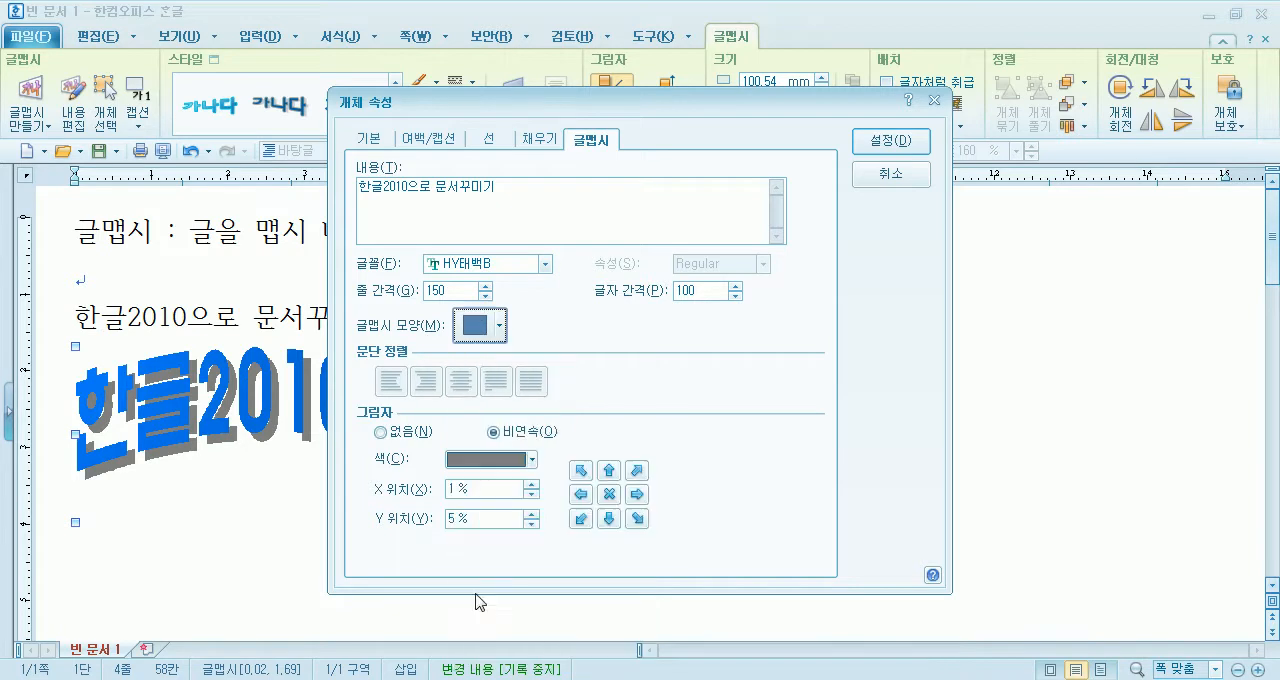
click(873, 143)
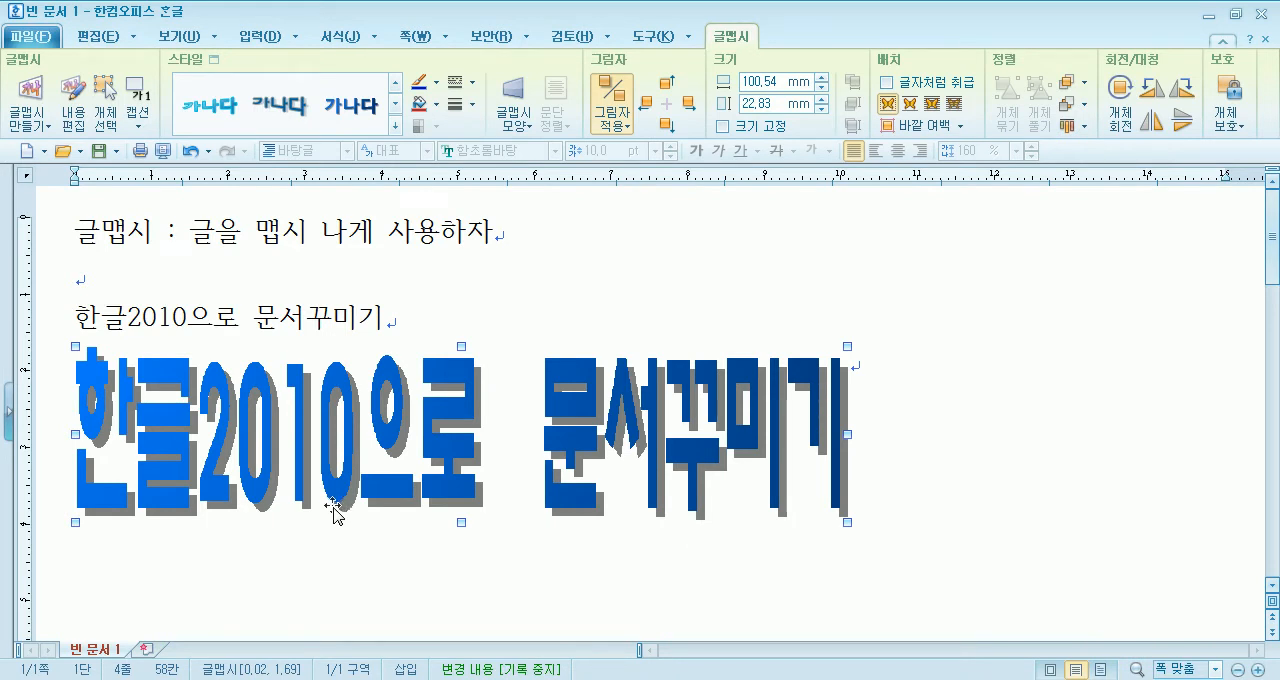
- Turn off the shadow of the rectangular 글맵시 text by setting it to 없음, and apply it
double_click(430, 418)
drag(568, 103, 756, 35)
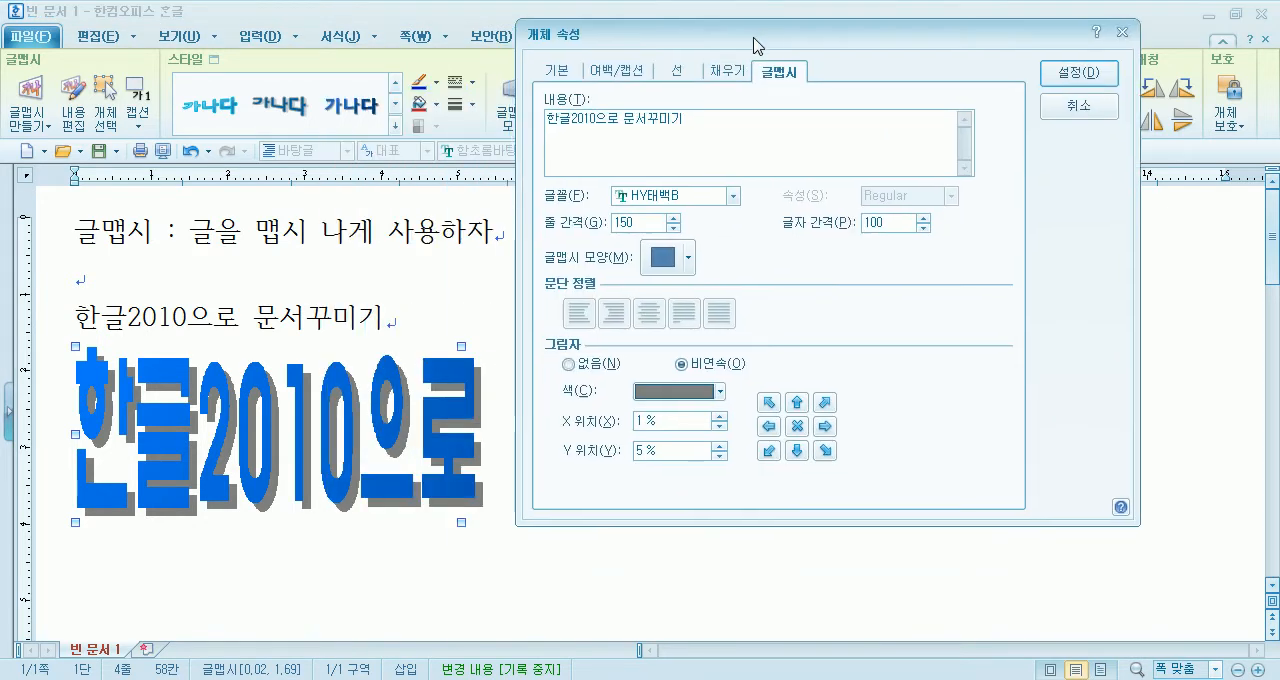
click(598, 366)
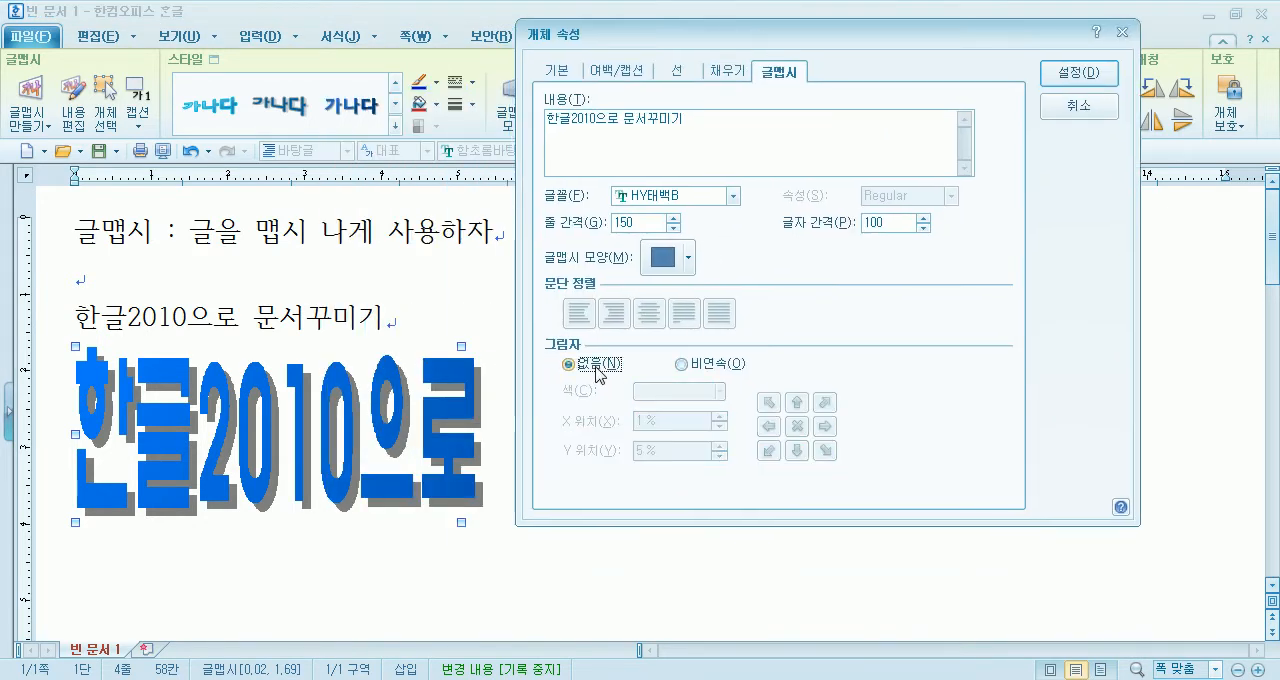
click(1078, 73)
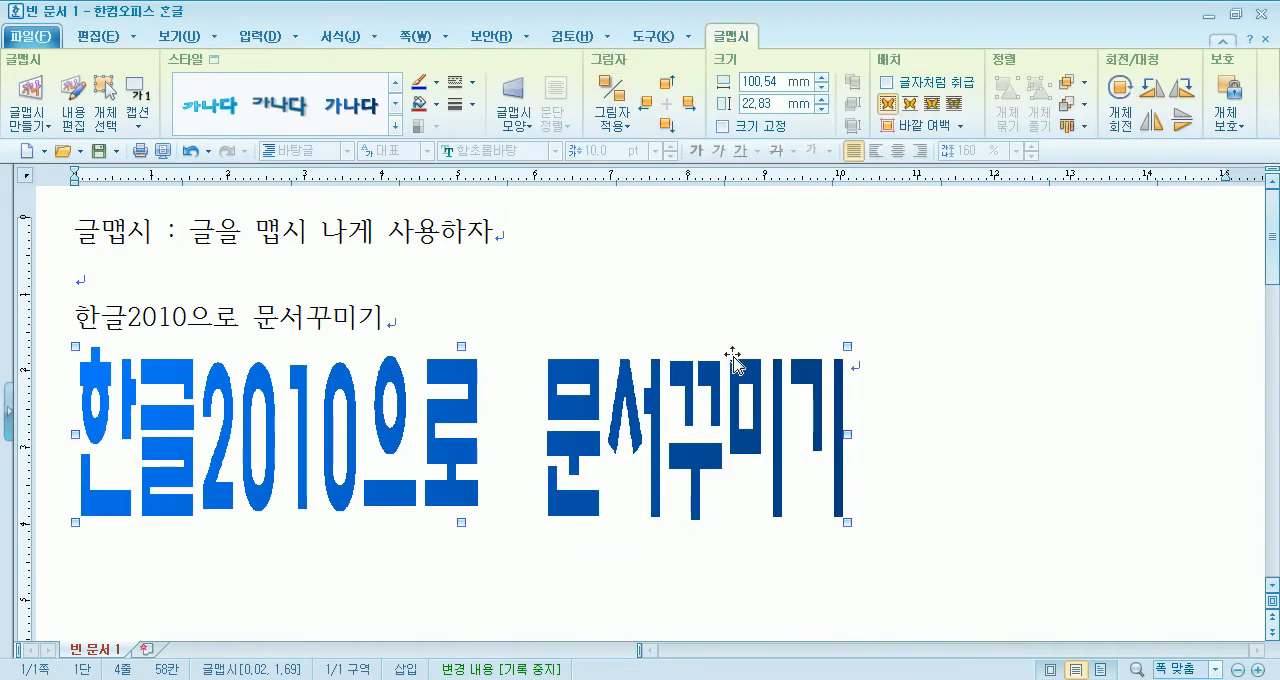
- Give the 글맵시 text a 비연속 shadow, reset its offset to zero, shift it to the lower right by 3 % in X and Y, and apply it
double_click(652, 400)
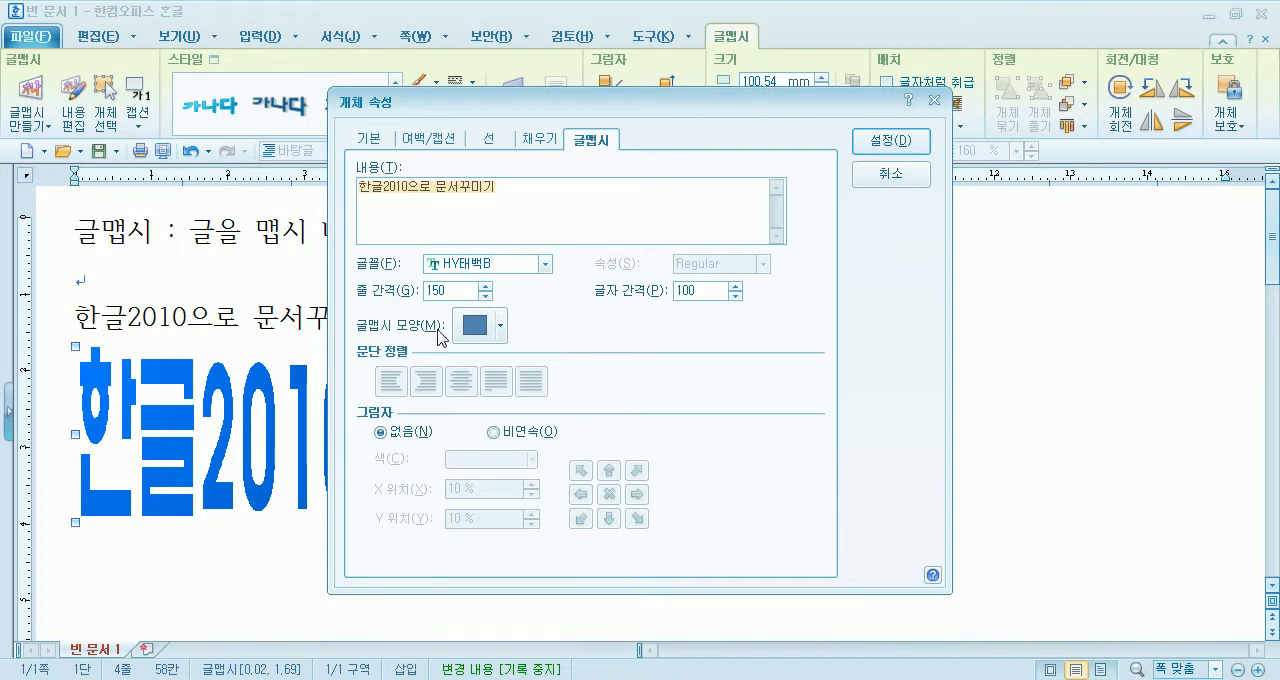
click(494, 432)
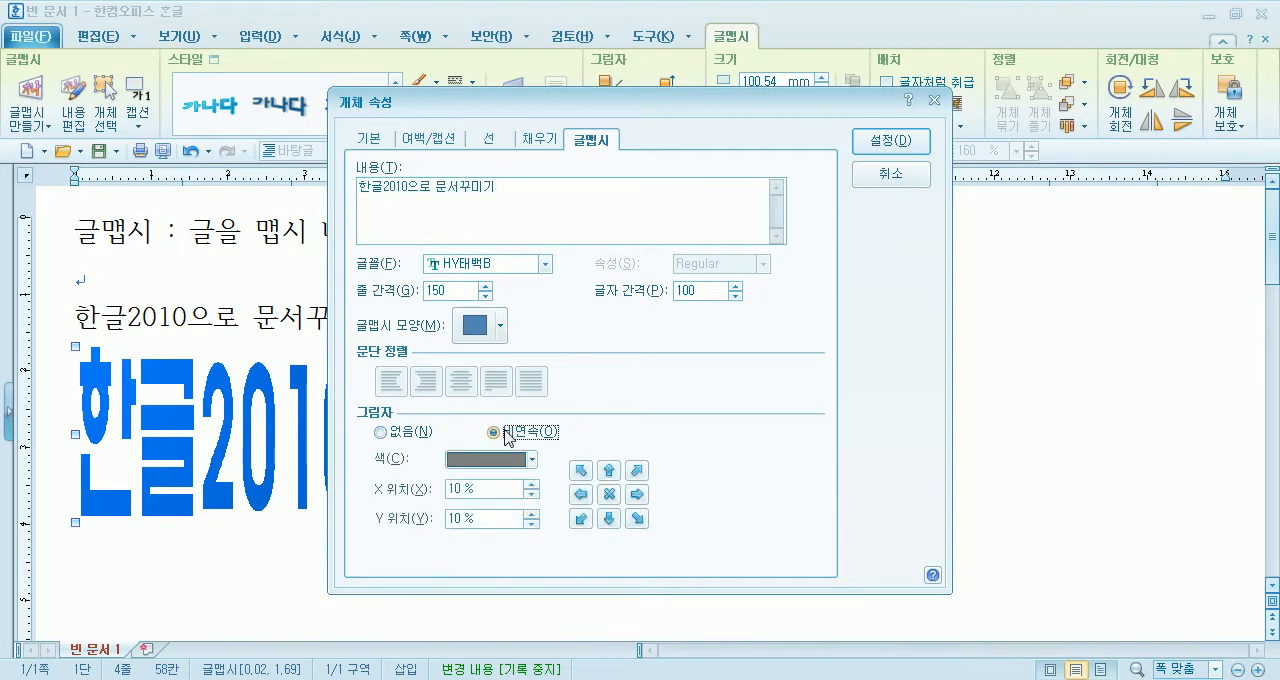
click(531, 494)
click(609, 494)
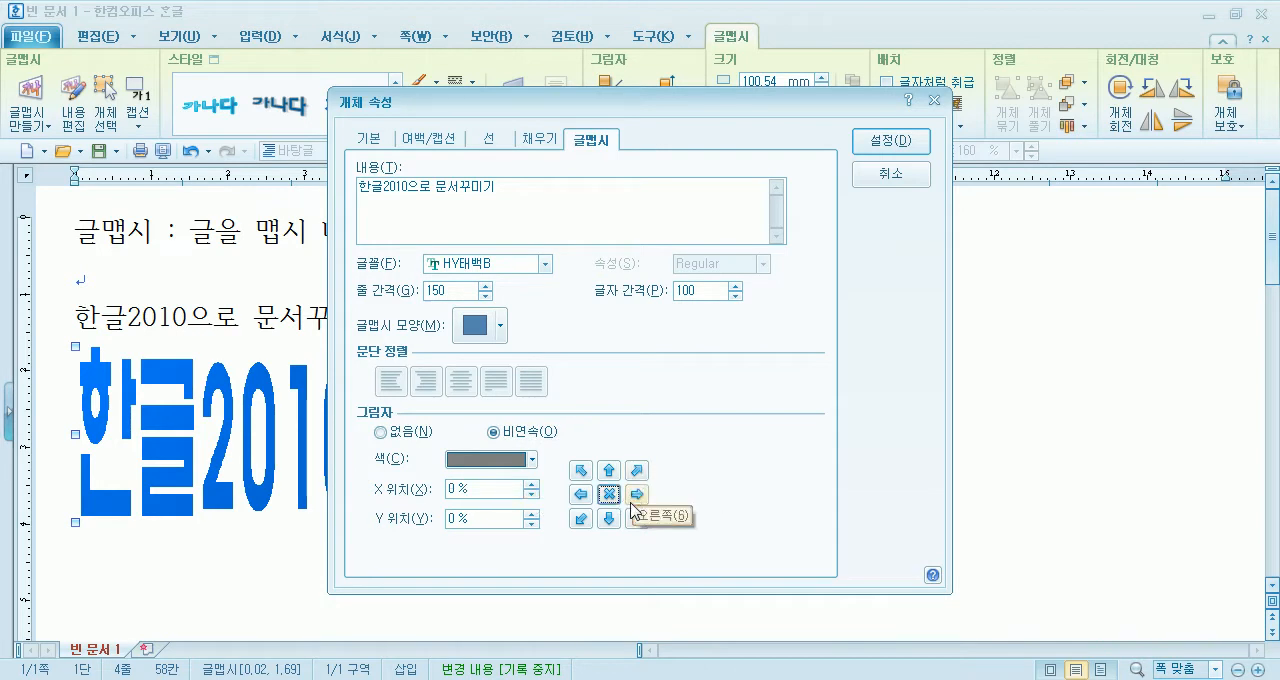
click(633, 519)
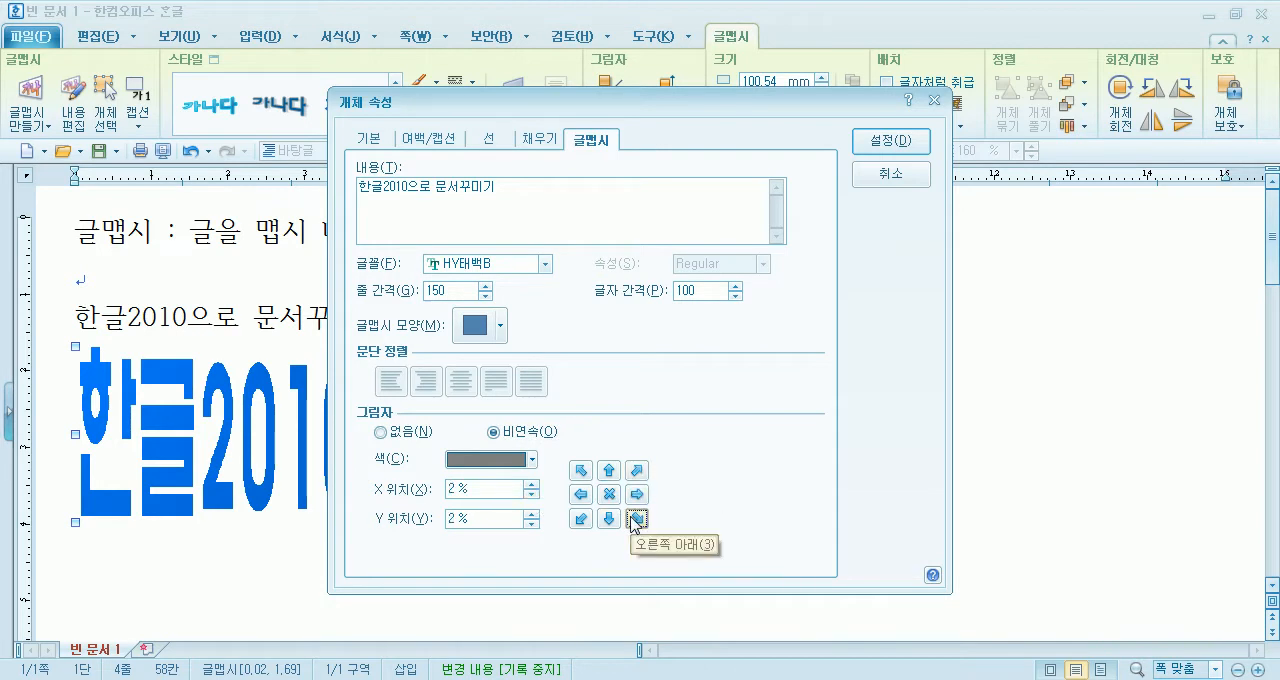
click(891, 140)
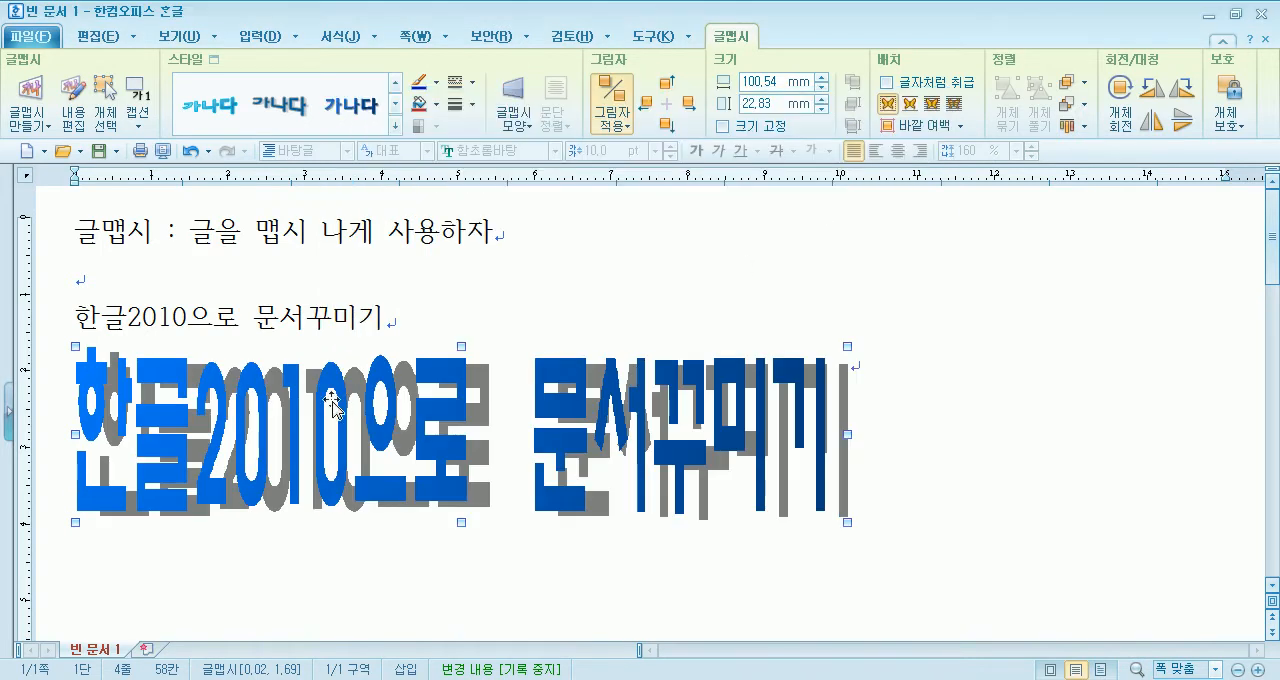
- Shift the 글맵시 shadow further down to a Y position of 6 % and apply it
double_click(463, 458)
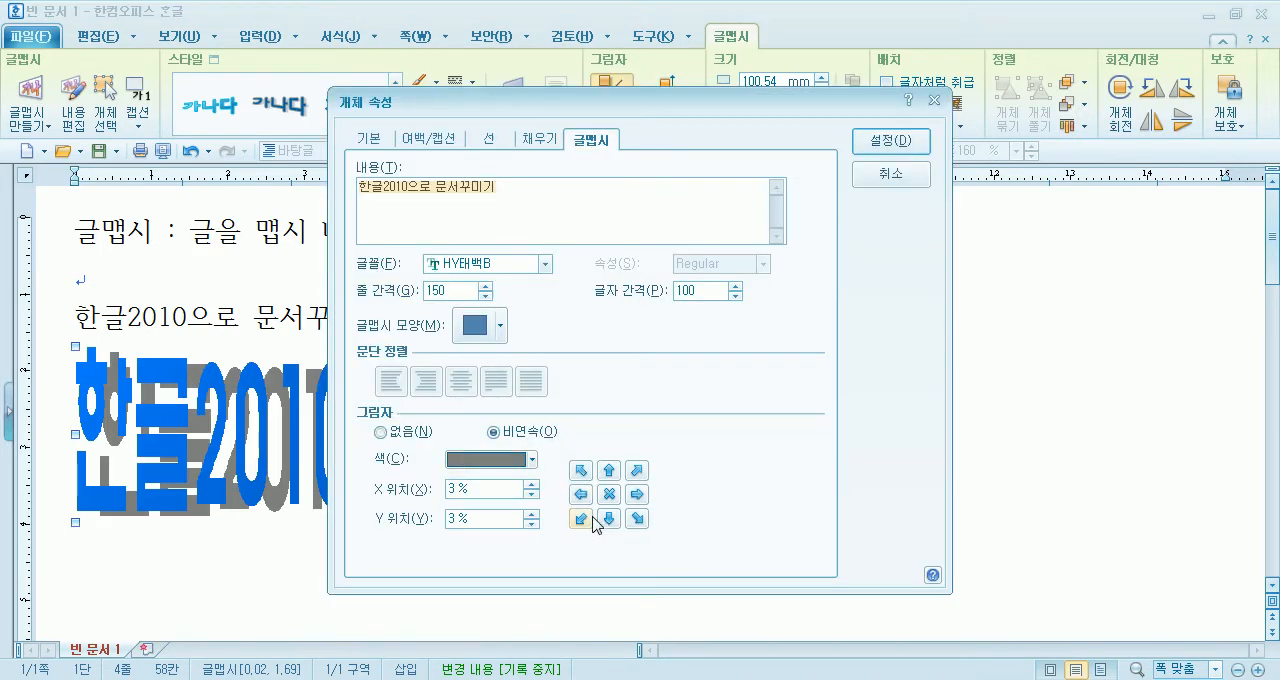
click(612, 522)
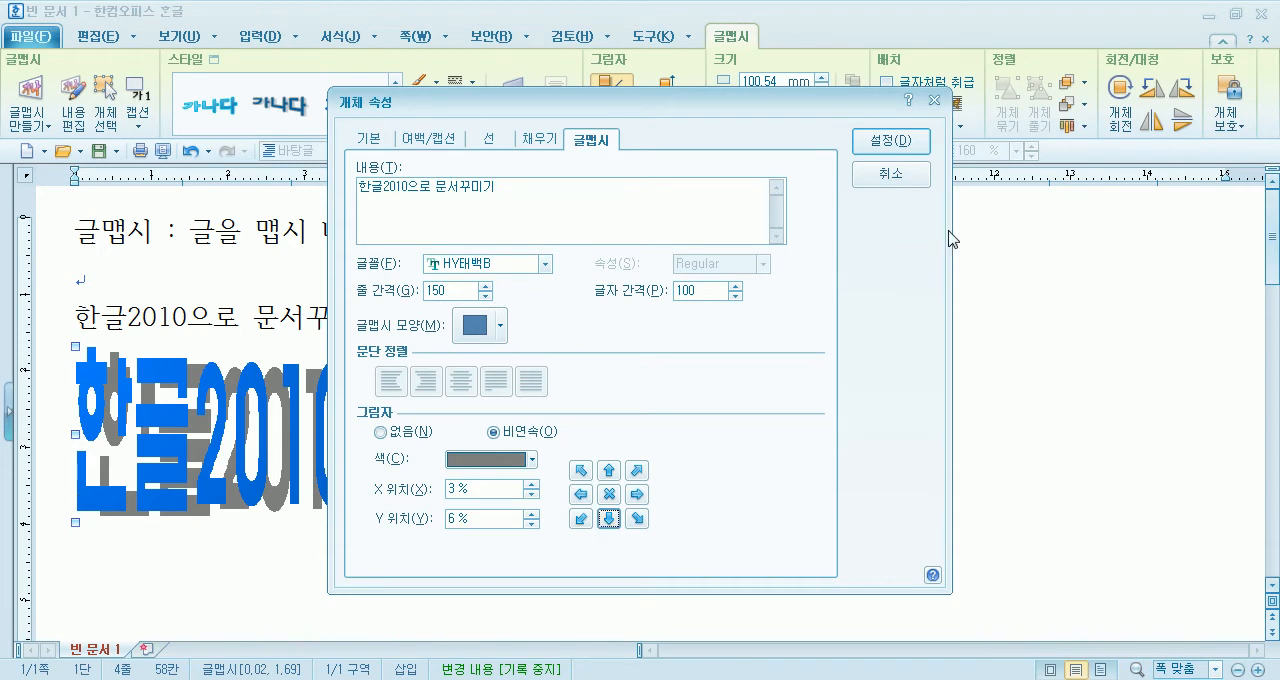
click(891, 141)
- Reset the 글맵시 shadow offset to 0 %, set the shadow back to 없음, and apply it
double_click(470, 432)
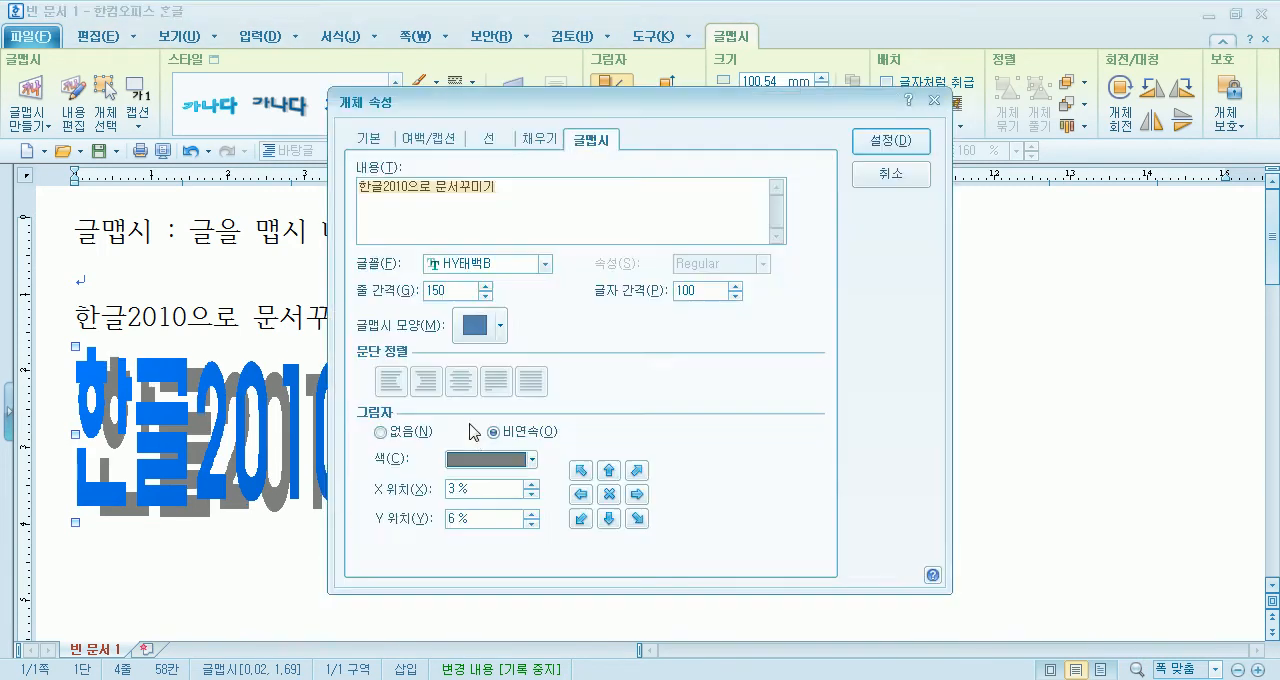
click(610, 494)
click(380, 432)
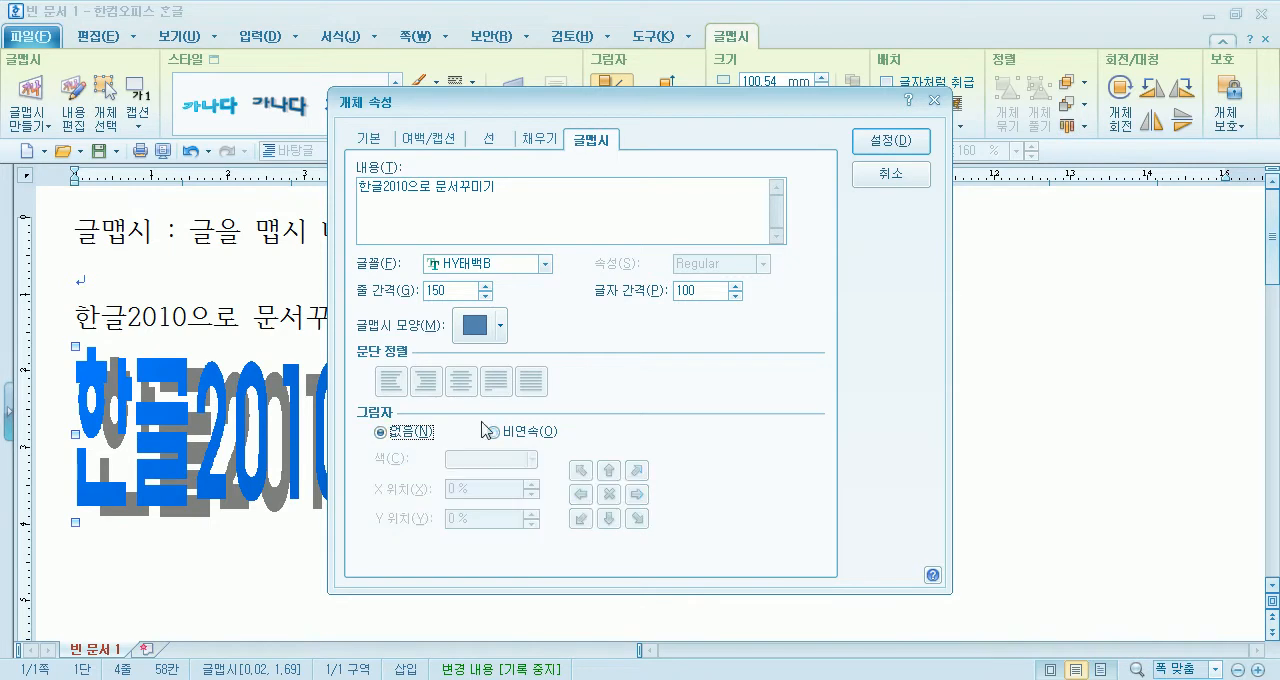
click(927, 146)
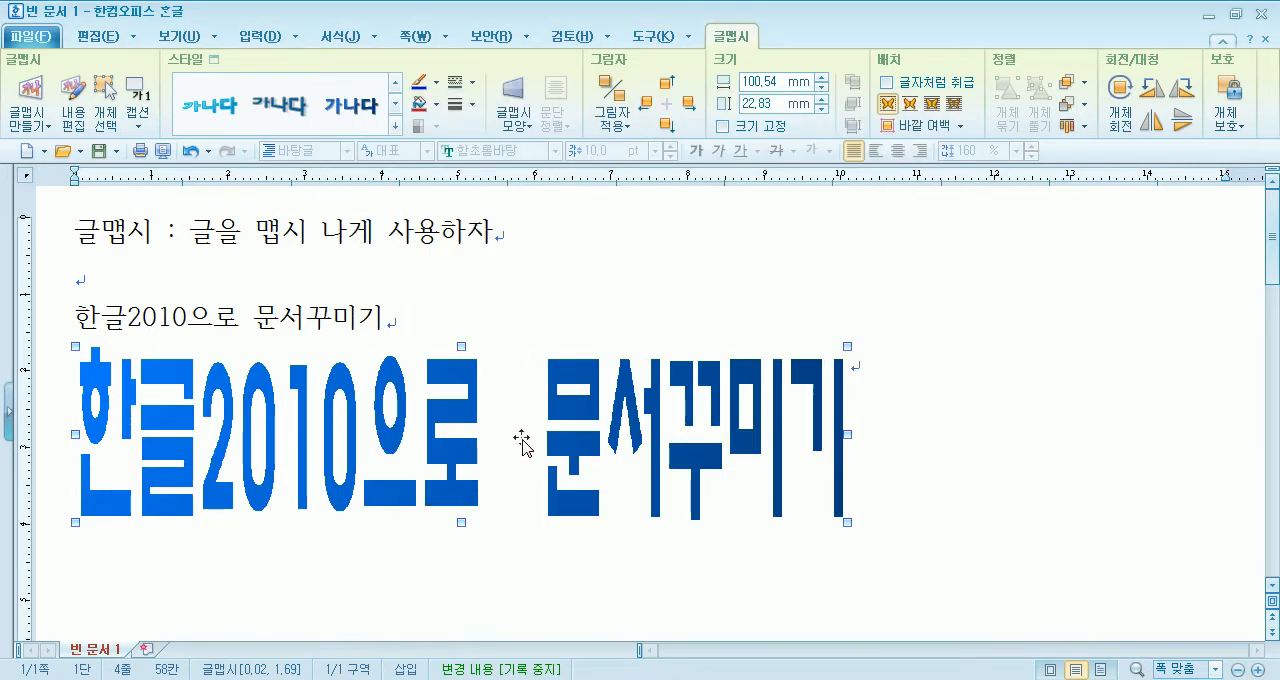
- Resize the 글맵시 object to about 142.7 mm wide and 18.4 mm high
click(696, 279)
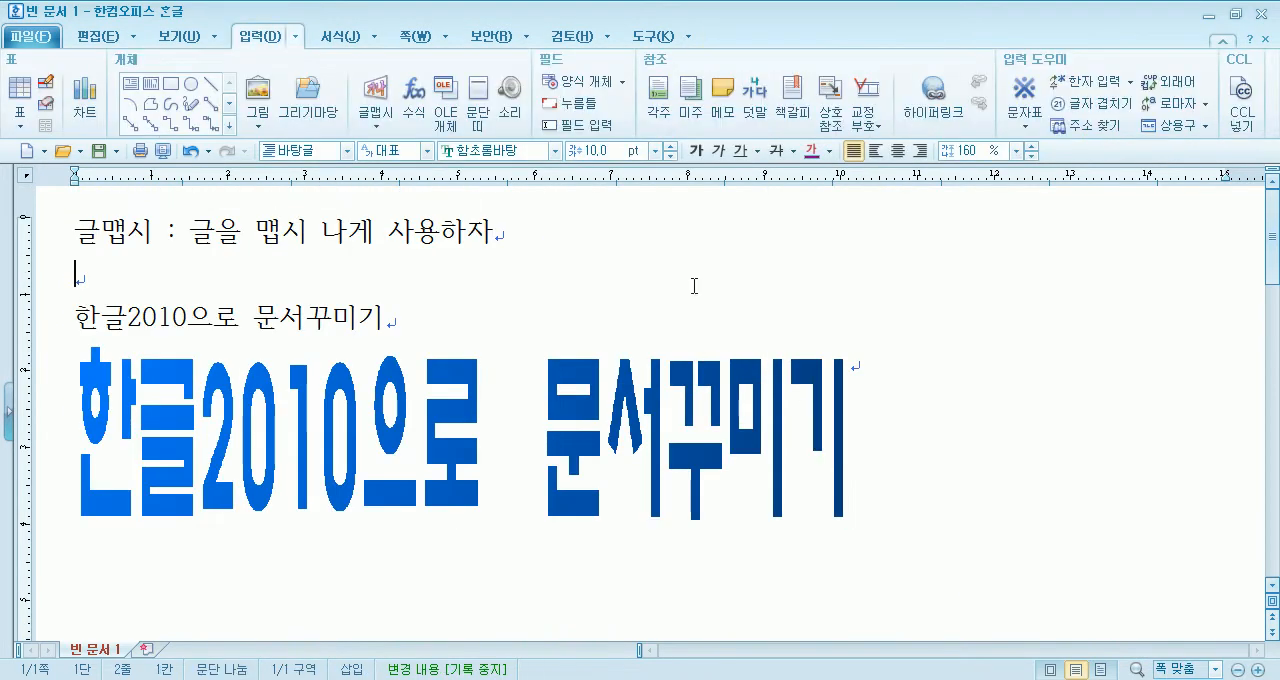
click(558, 436)
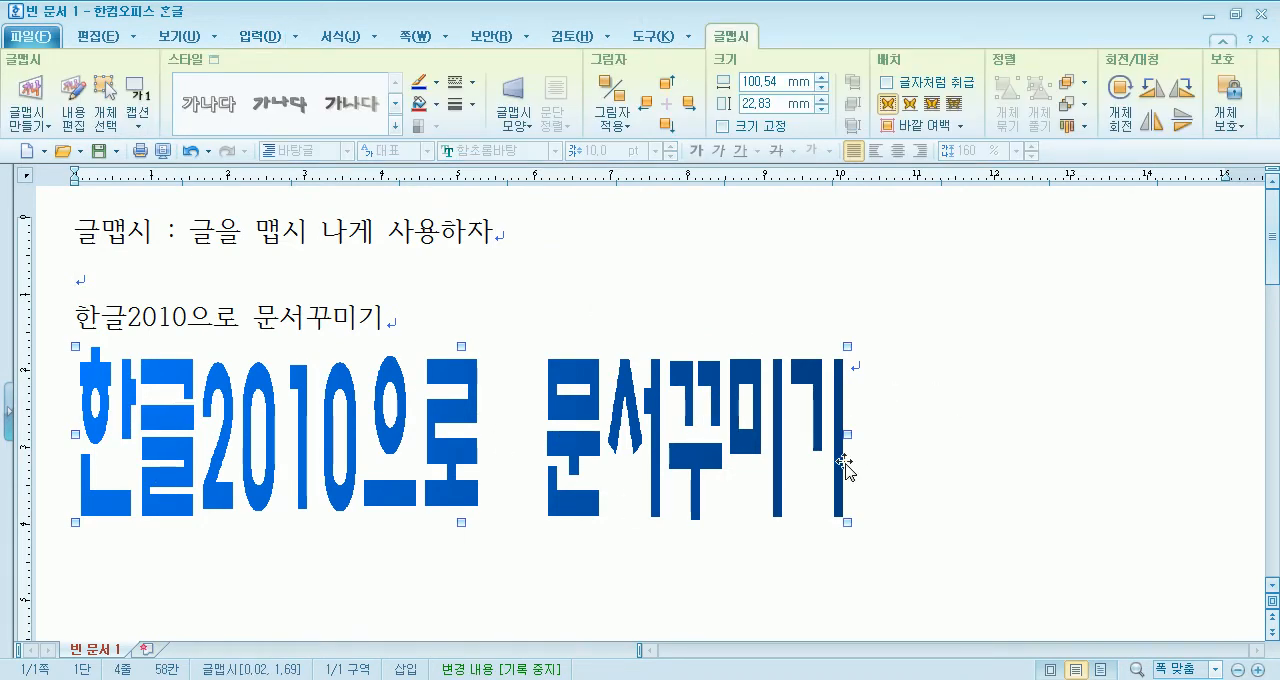
drag(930, 426, 1170, 410)
drag(624, 521, 625, 488)
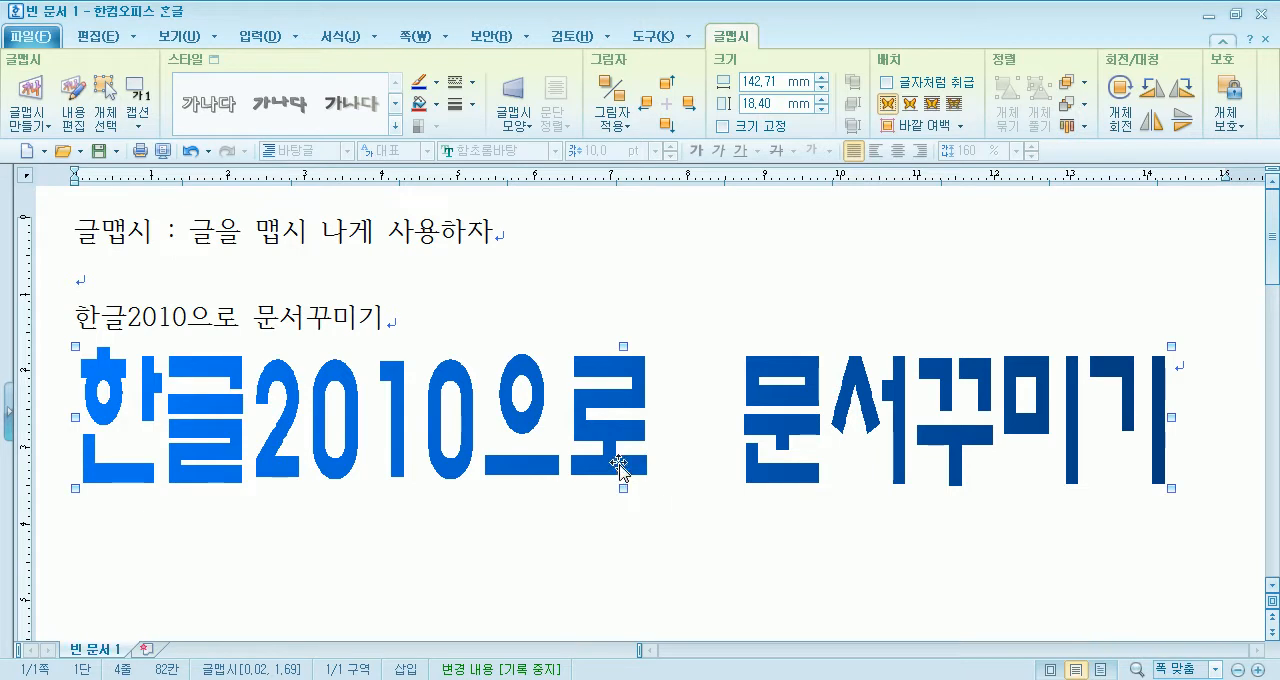
- Switch to the browser to view the arched word-art title on the 마포전우회 web page
key(alt+Tab)
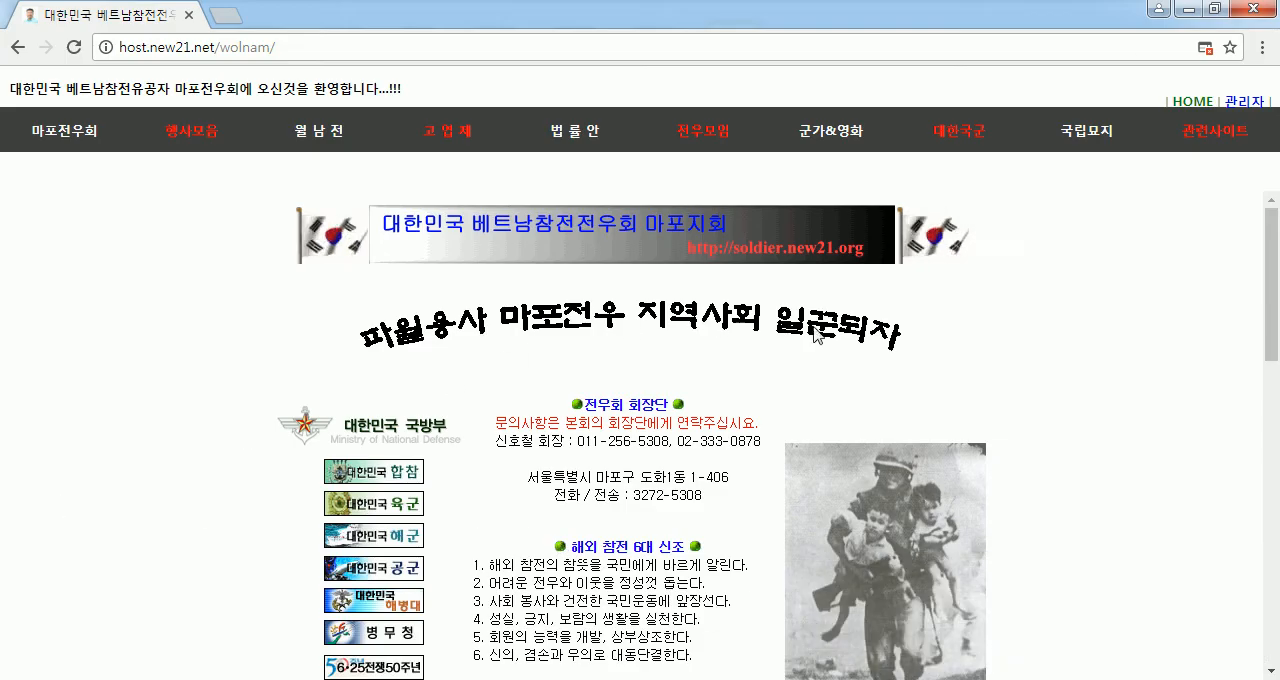
- Highlight the arched word-art title on the 마포전우회 page and close the Smartfile tab that pops up
drag(923, 347, 407, 324)
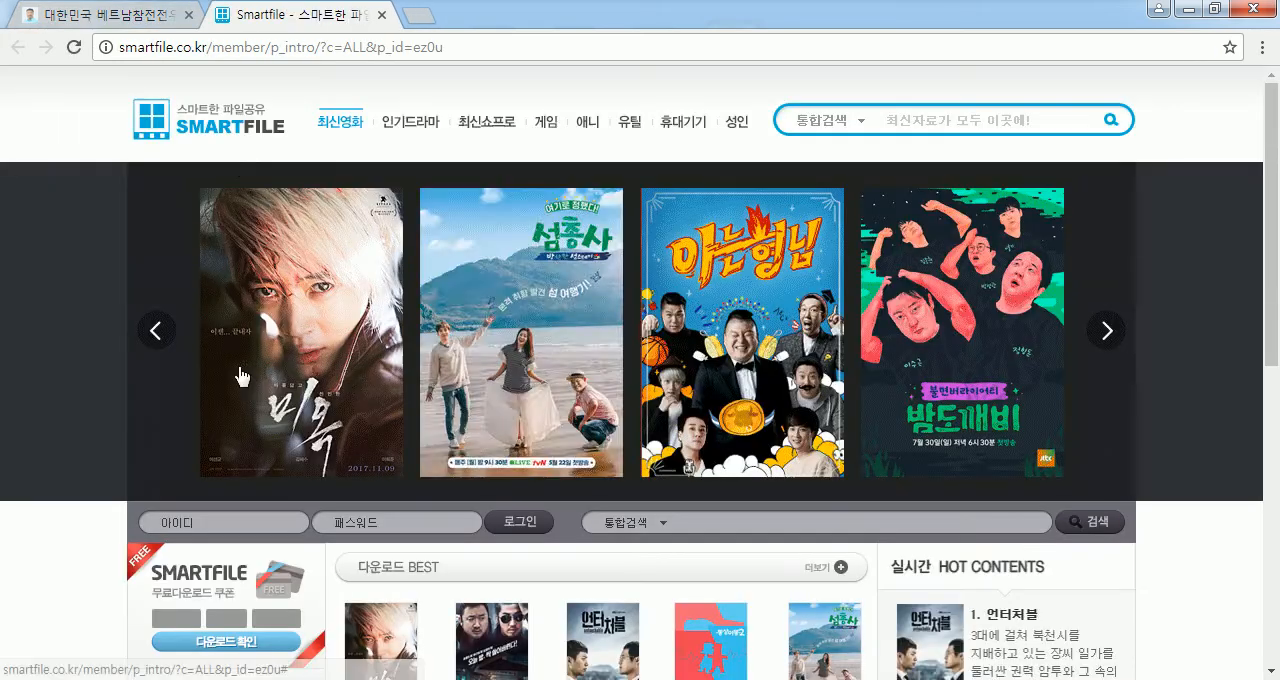
click(381, 15)
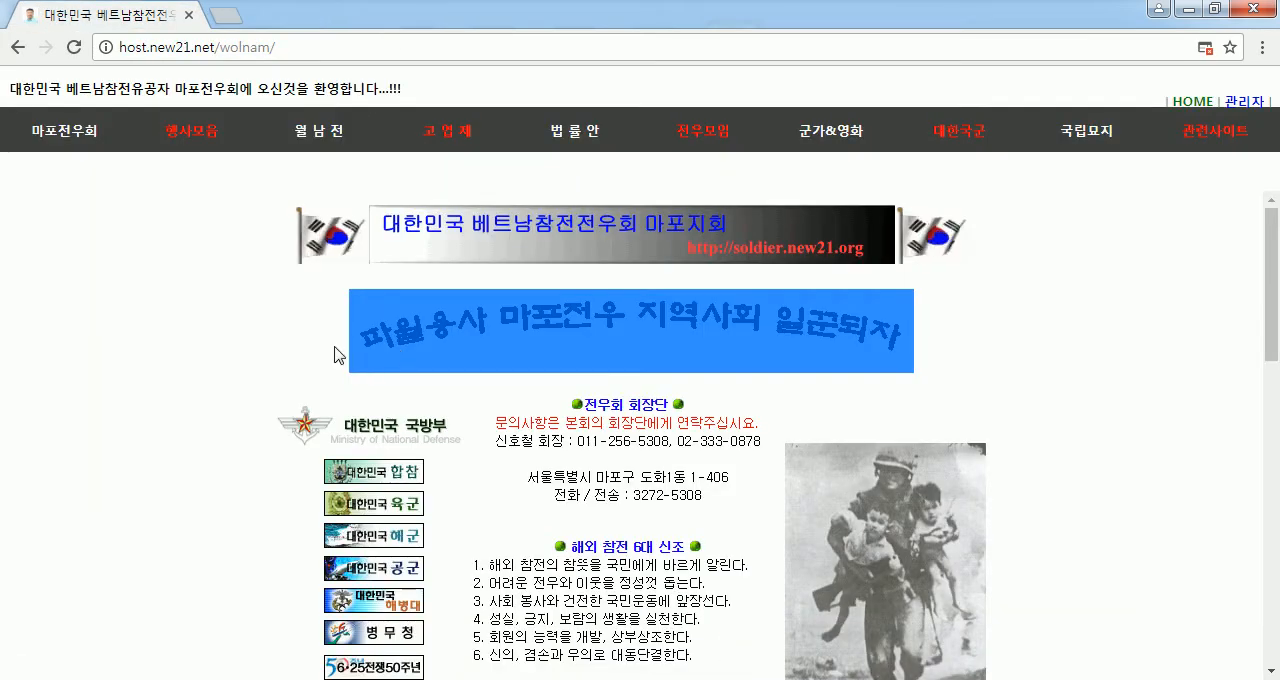
click(430, 310)
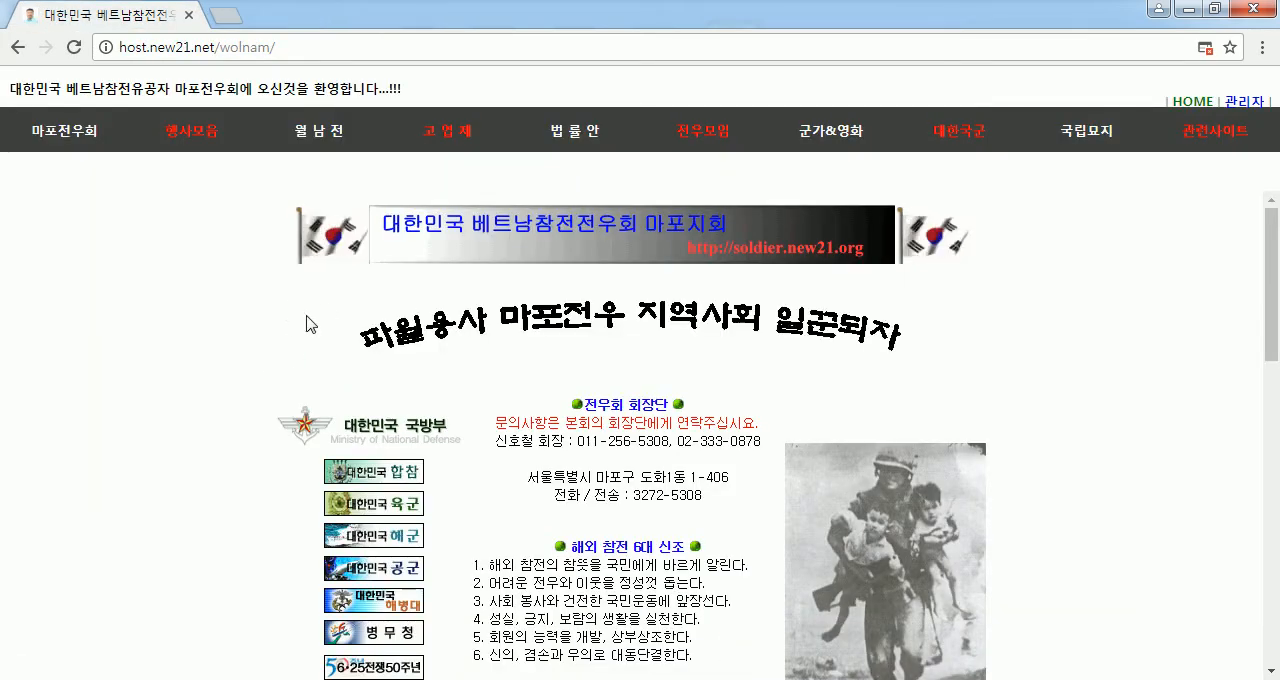
- Compare the word-art slogans above and below the 마포전우회 page content with its plain text, and close the browser to return to the Hangul document
scroll(277, 351, down, 3)
scroll(293, 437, down, 1)
drag(324, 426, 873, 423)
click(943, 443)
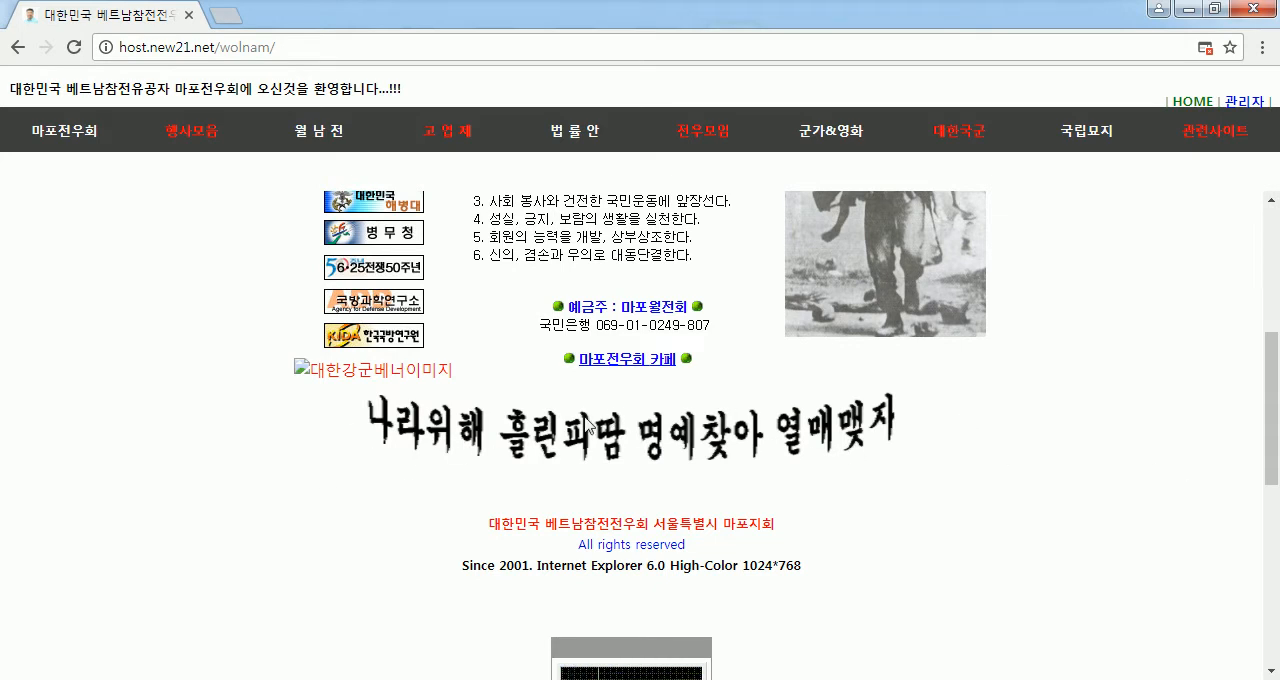
scroll(540, 452, up, 1)
scroll(537, 452, up, 3)
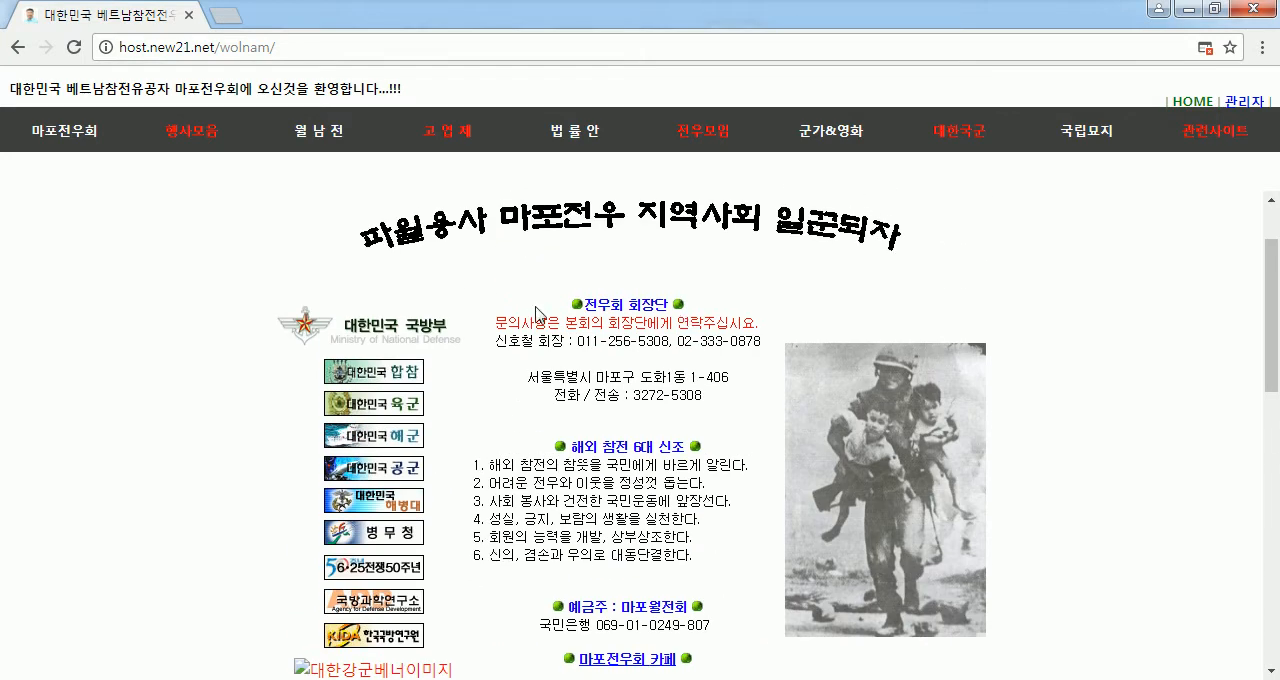
drag(587, 307, 684, 312)
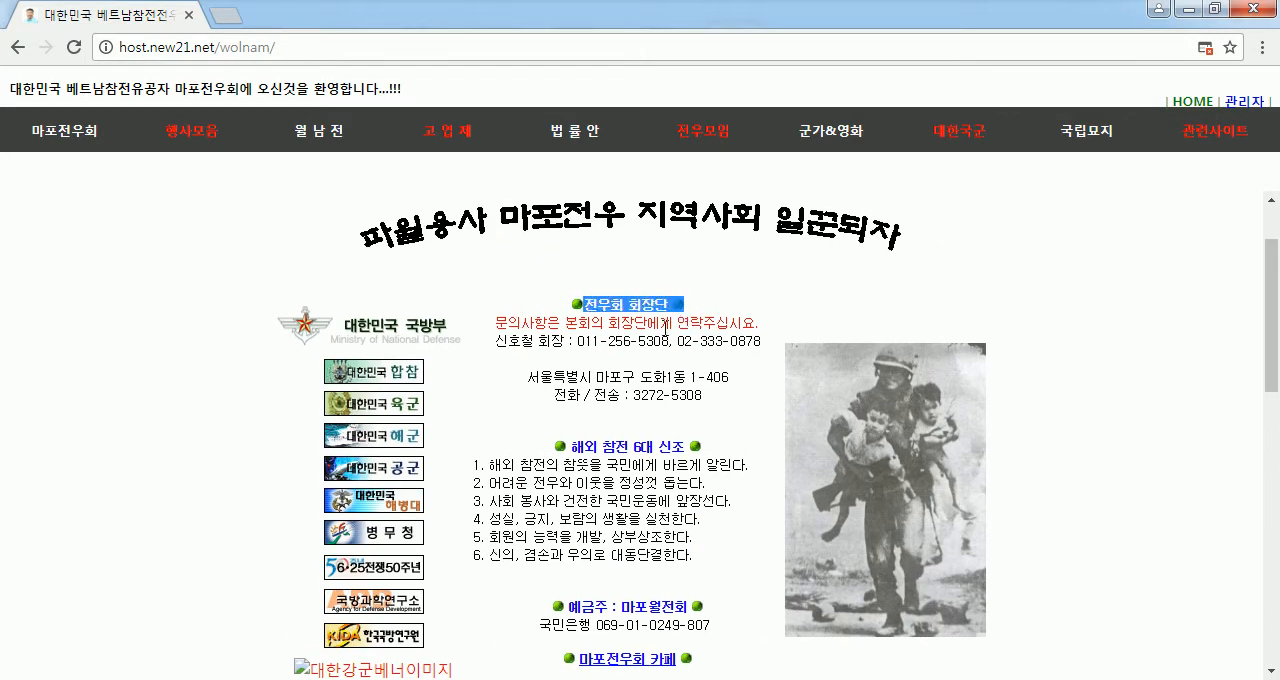
click(666, 331)
drag(518, 330, 648, 538)
scroll(326, 341, up, 1)
drag(326, 334, 953, 334)
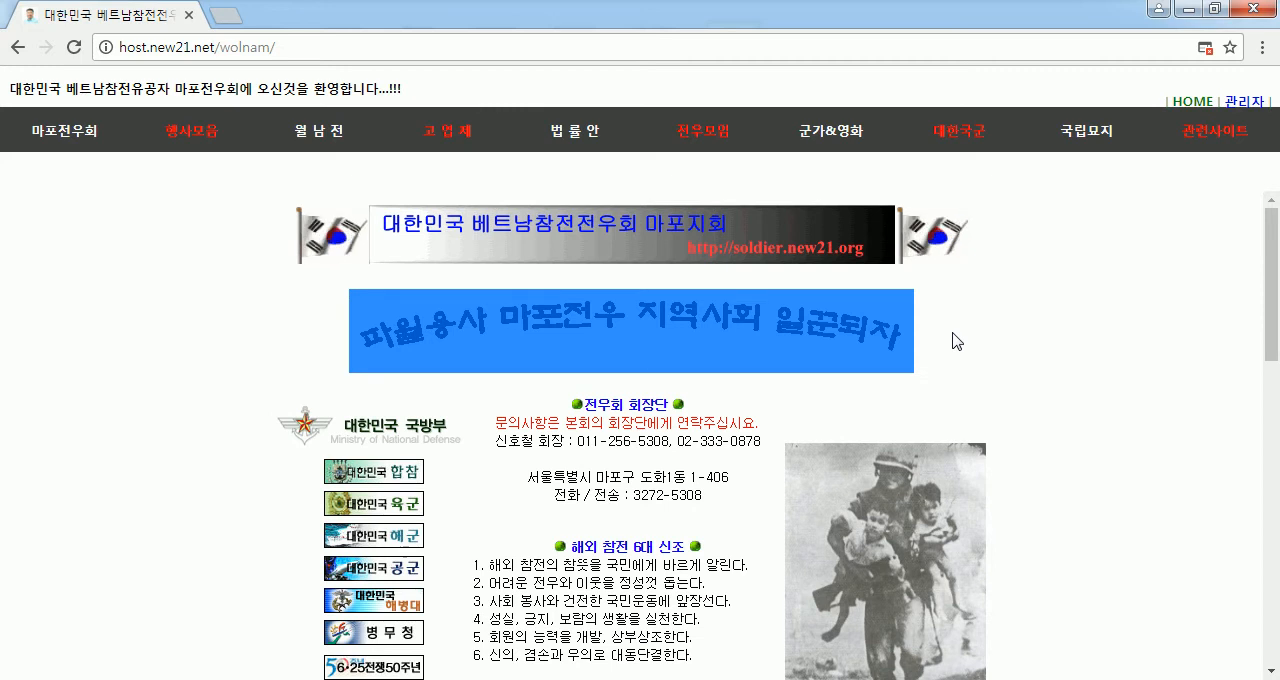
click(955, 339)
scroll(954, 337, down, 4)
scroll(780, 374, down, 4)
scroll(780, 378, up, 6)
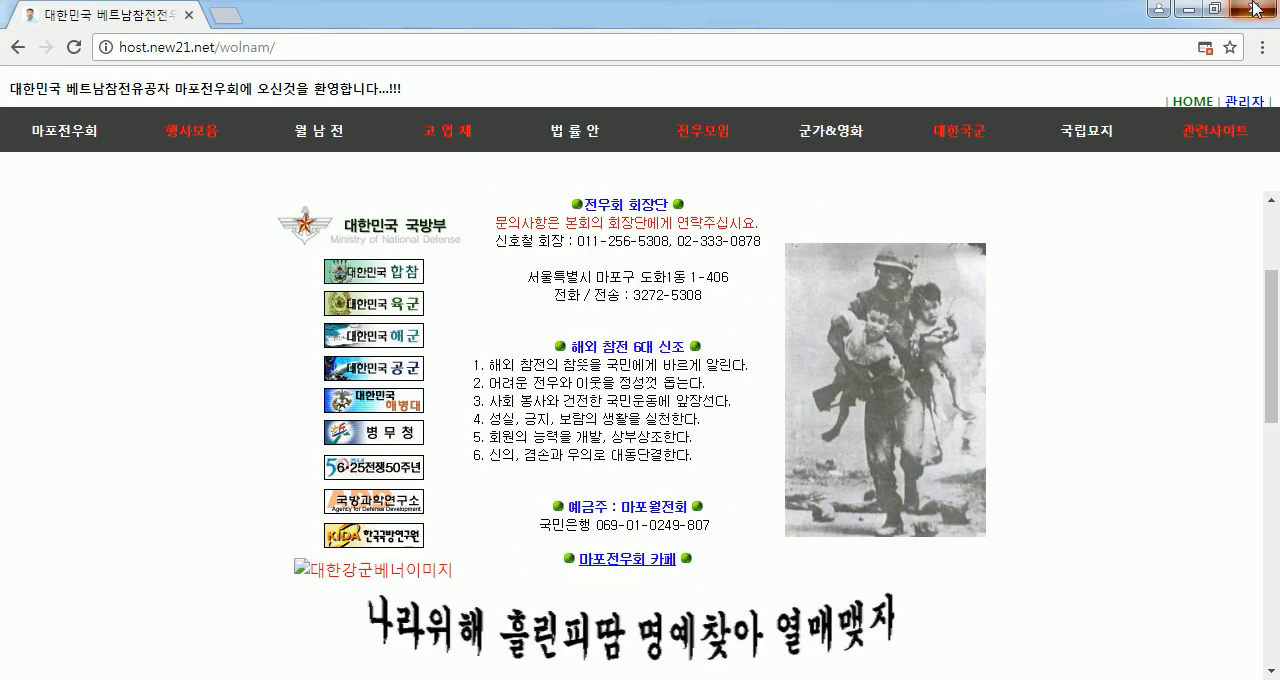
click(1251, 9)
- Add the lines "멋지게 꾸며보자" and "한글2010은 우수한 프로그램" below the existing text in the 글맵시 content
double_click(279, 459)
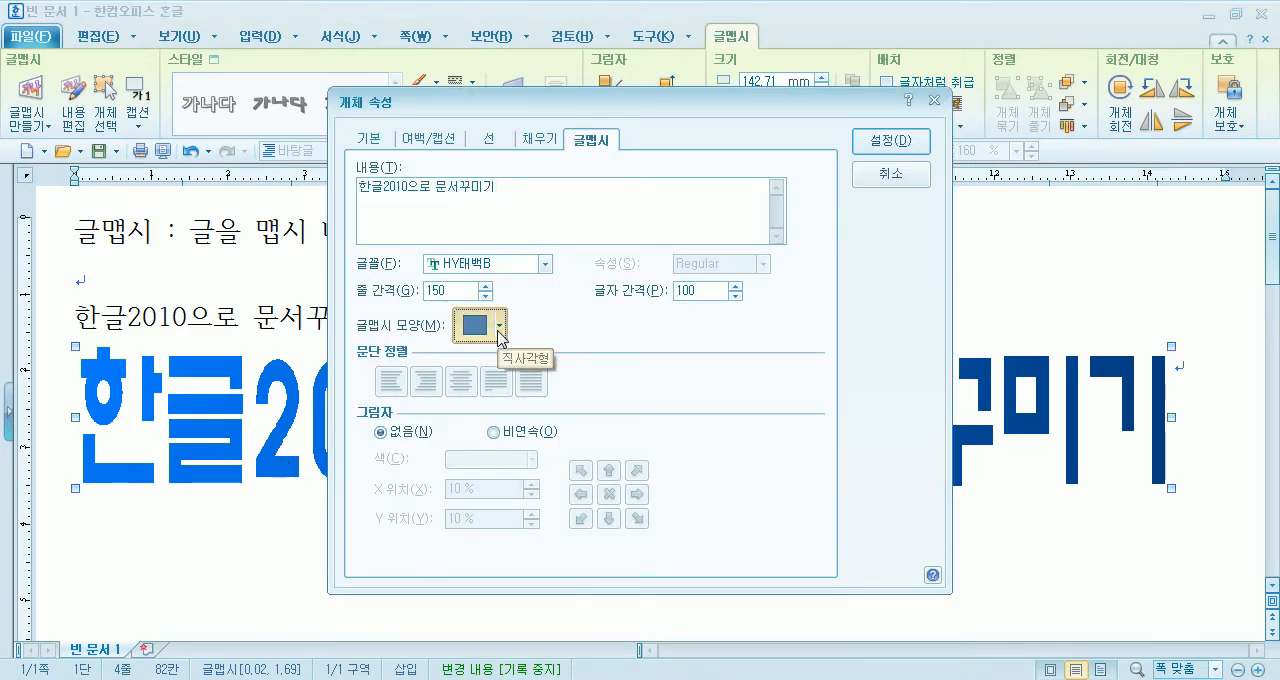
click(500, 330)
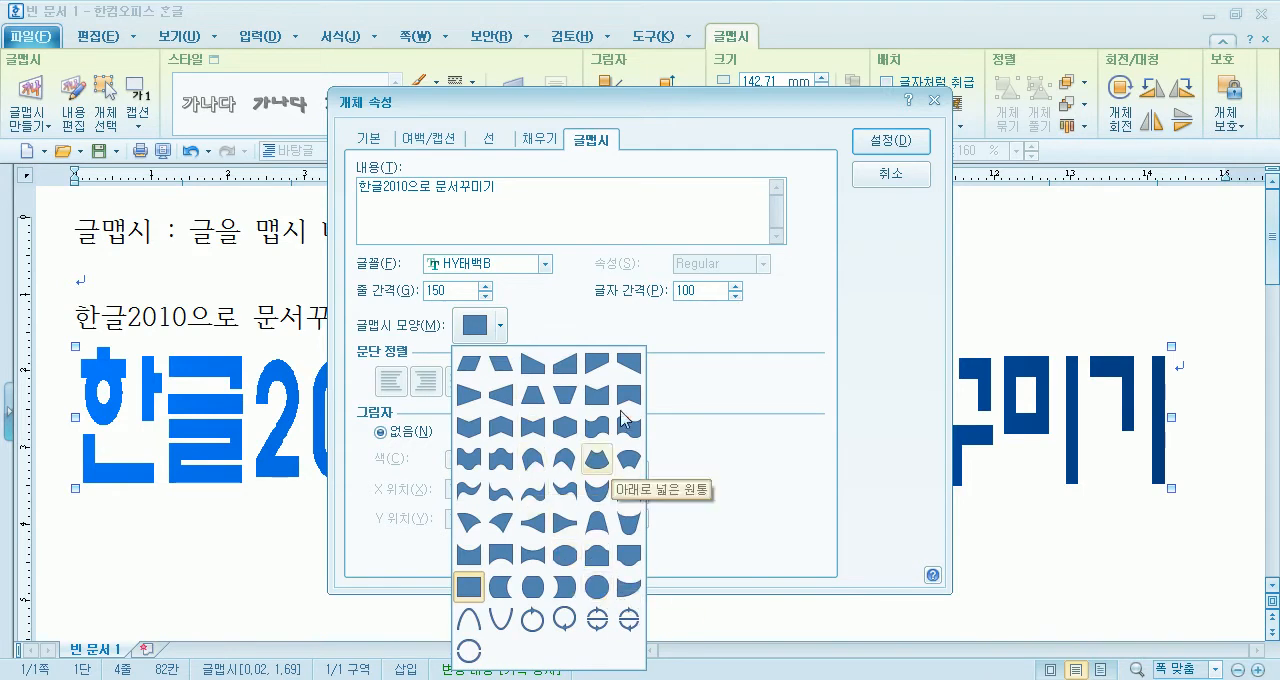
click(589, 312)
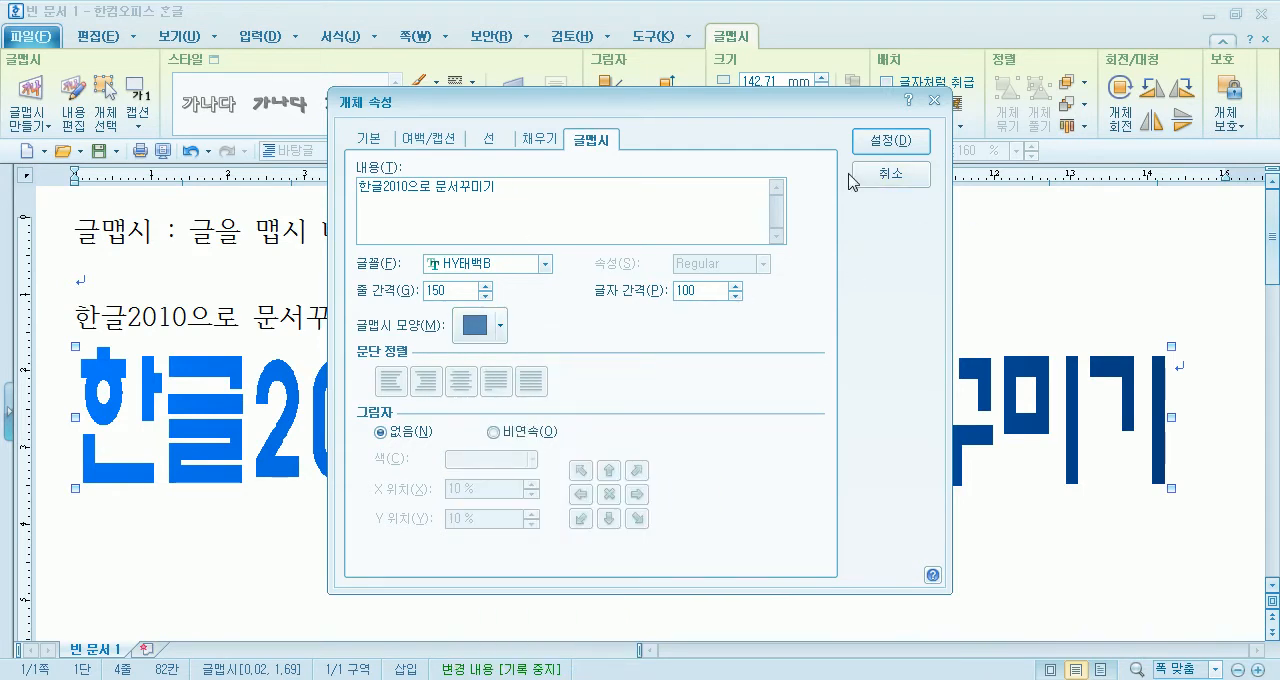
text(멋지)
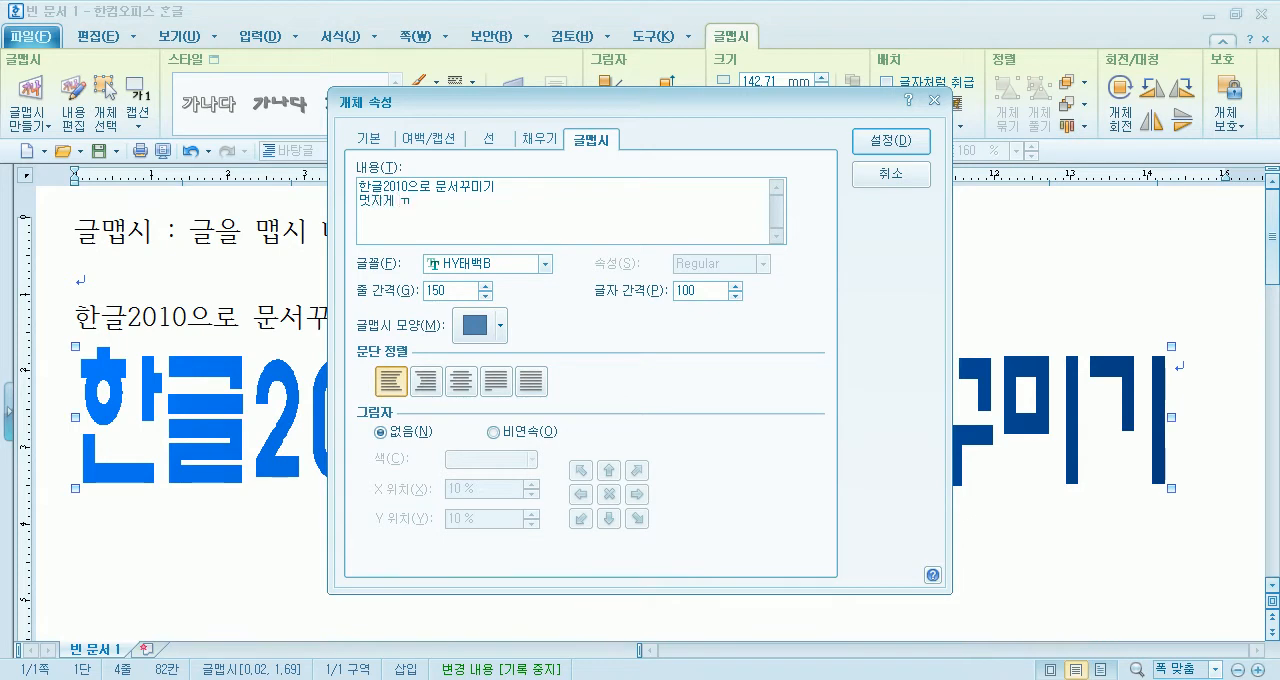
text(게 꾸며보자)
key(Return)
text(한글2010은 우수한 프로그램)
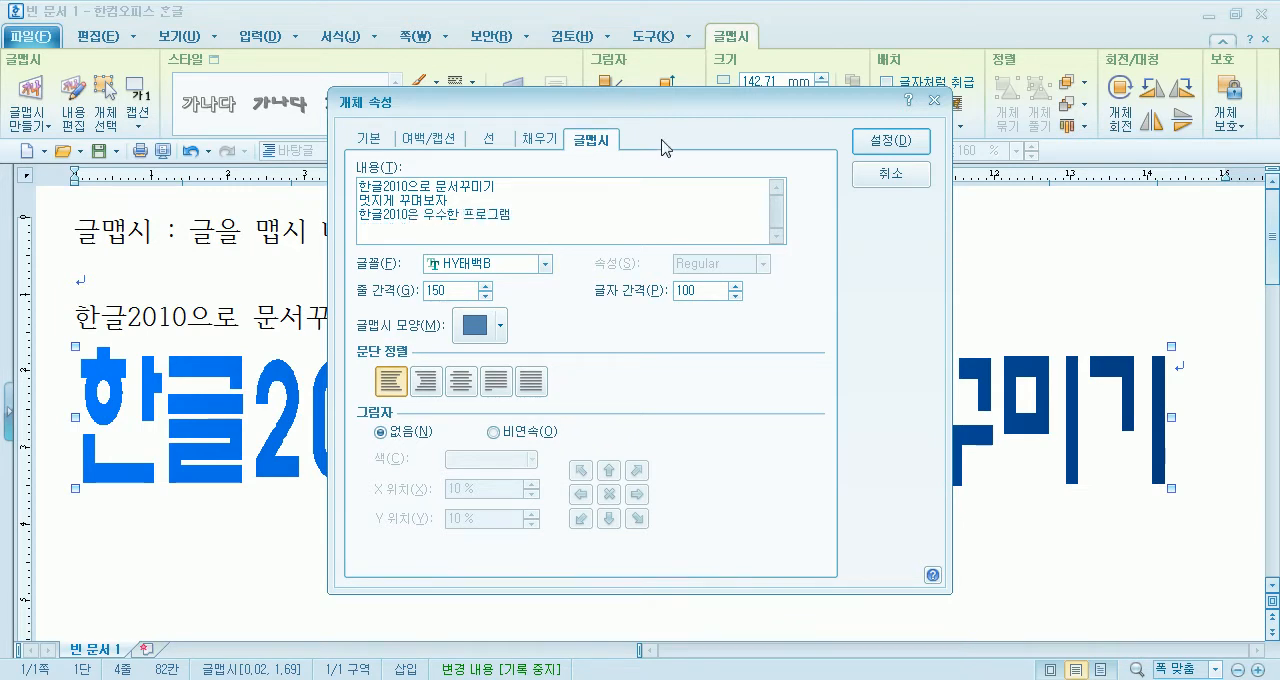
- Centre-align the three 글맵시 lines, apply the change, and stretch the object to about 40.9 mm high
click(460, 381)
key(ctrl+a)
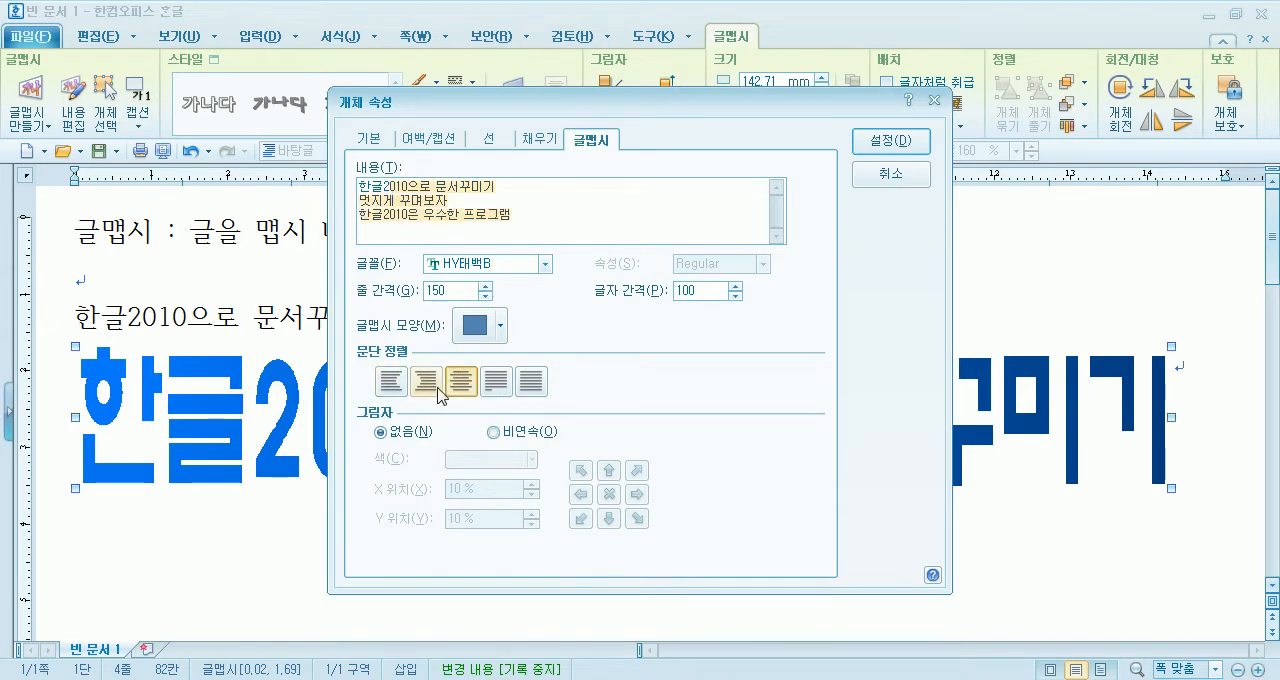
click(458, 384)
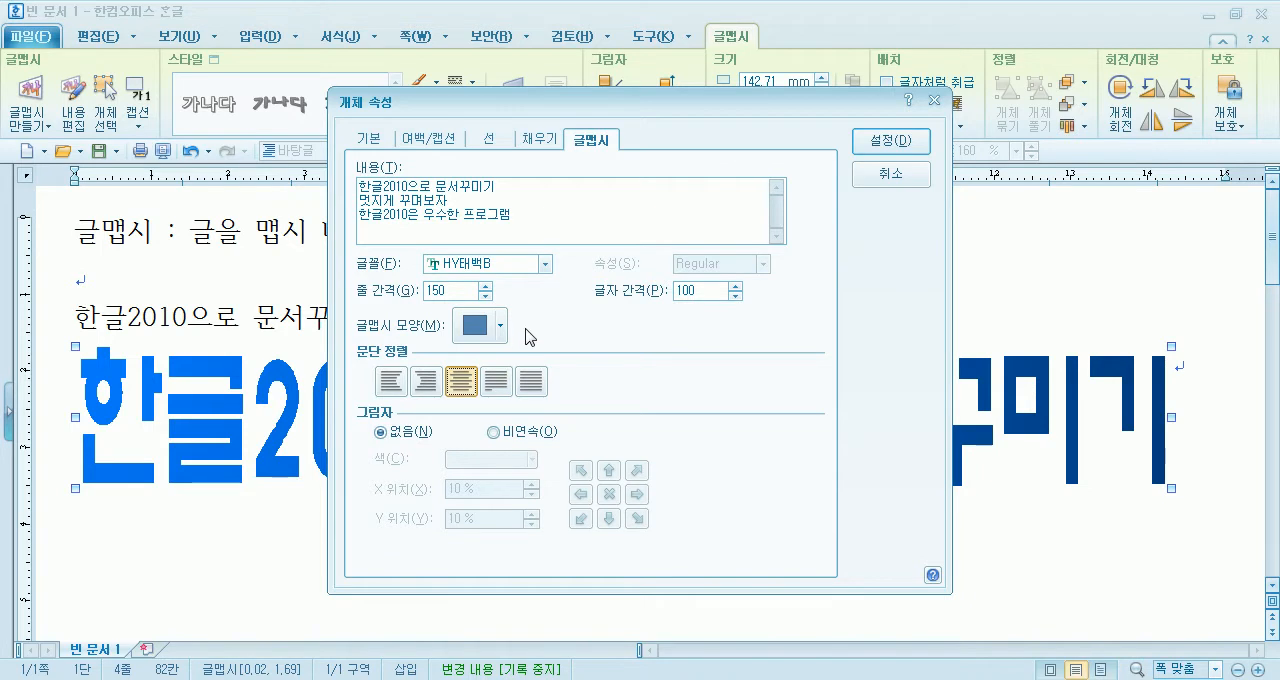
click(866, 145)
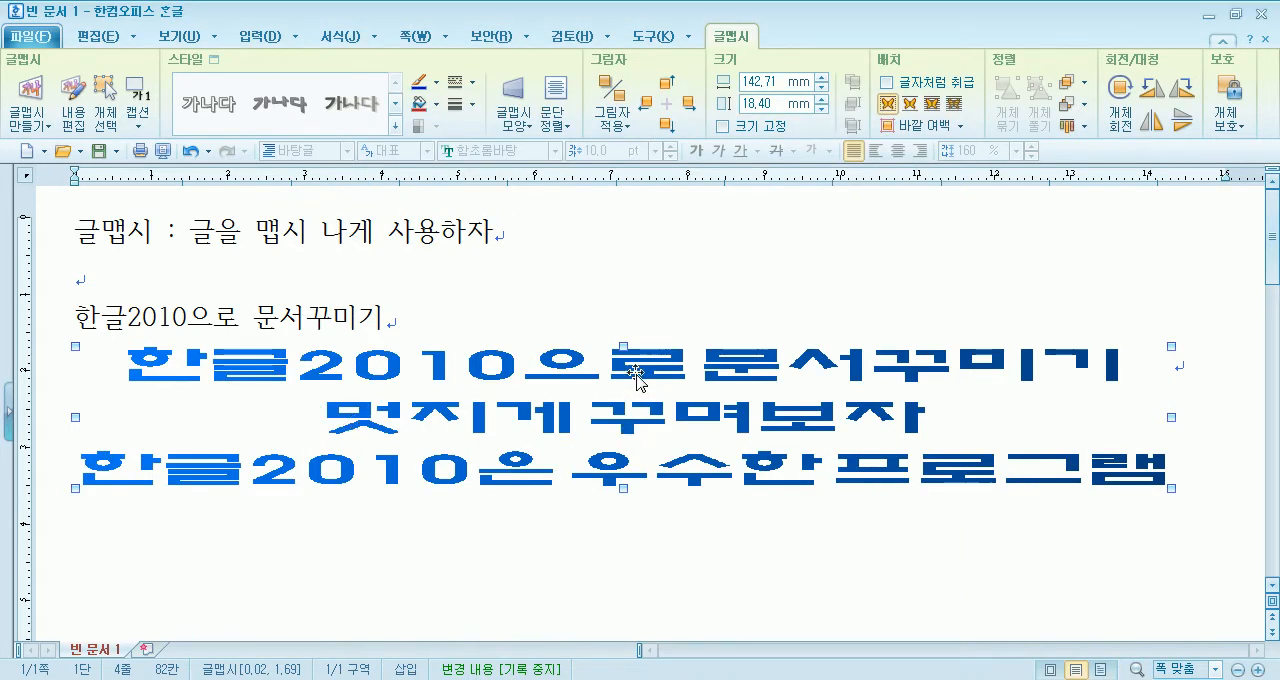
scroll(594, 294, down, 3)
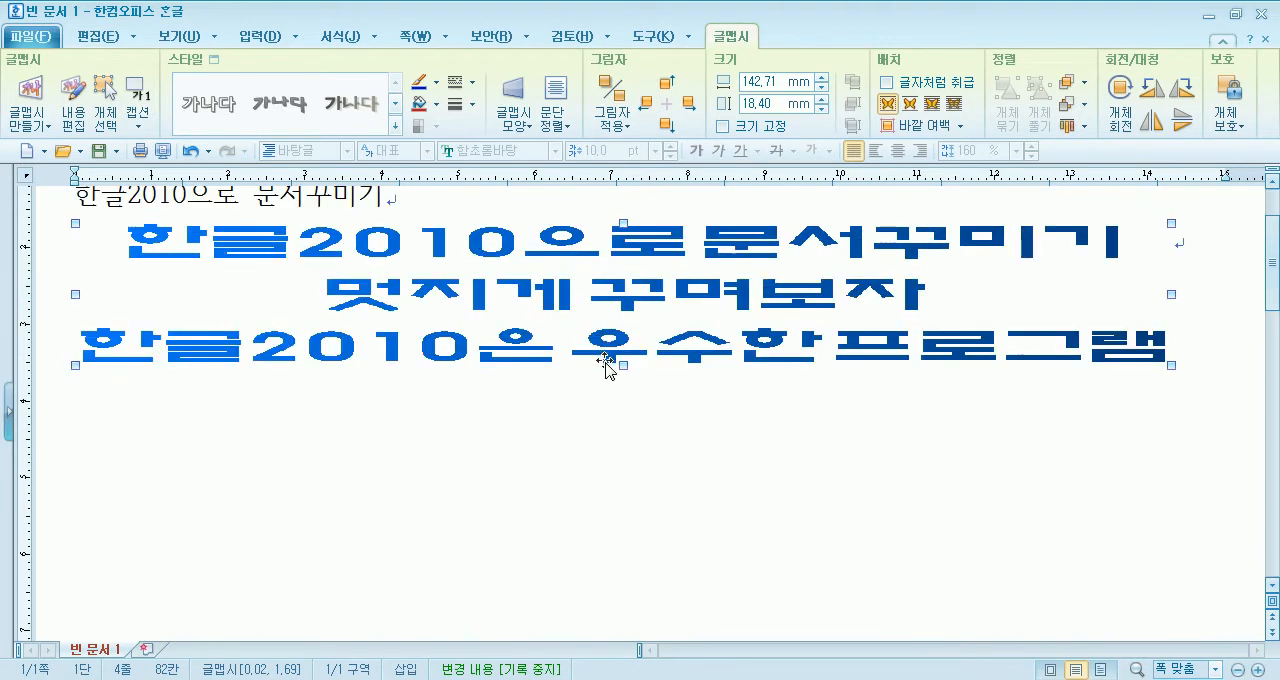
drag(619, 485, 610, 538)
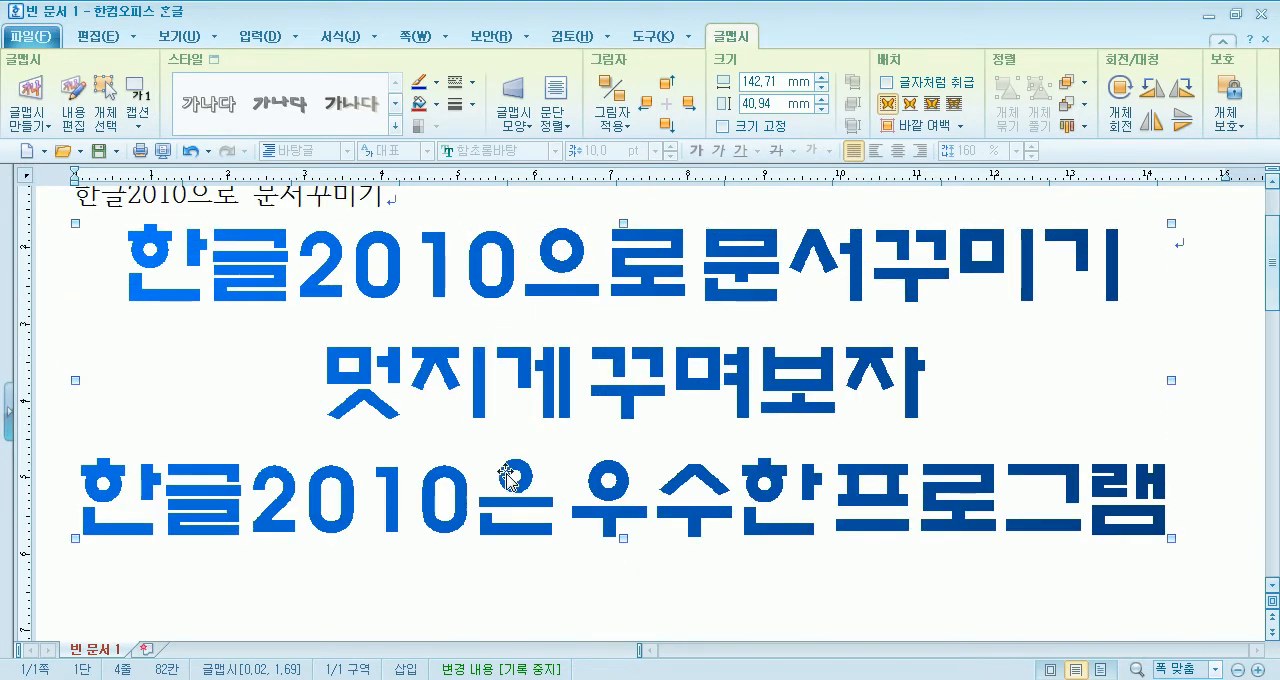
- Change the 글맵시 shape to 세 줄 원형 1 and apply it
double_click(486, 386)
click(472, 328)
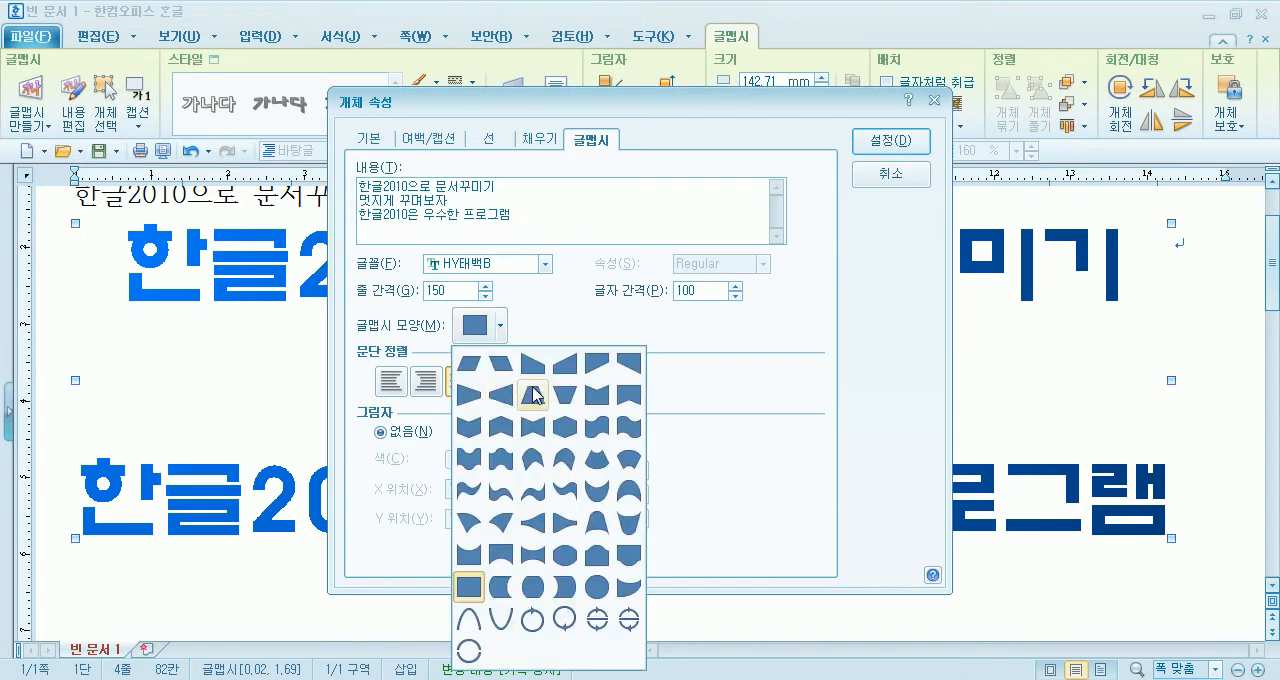
click(597, 621)
click(891, 141)
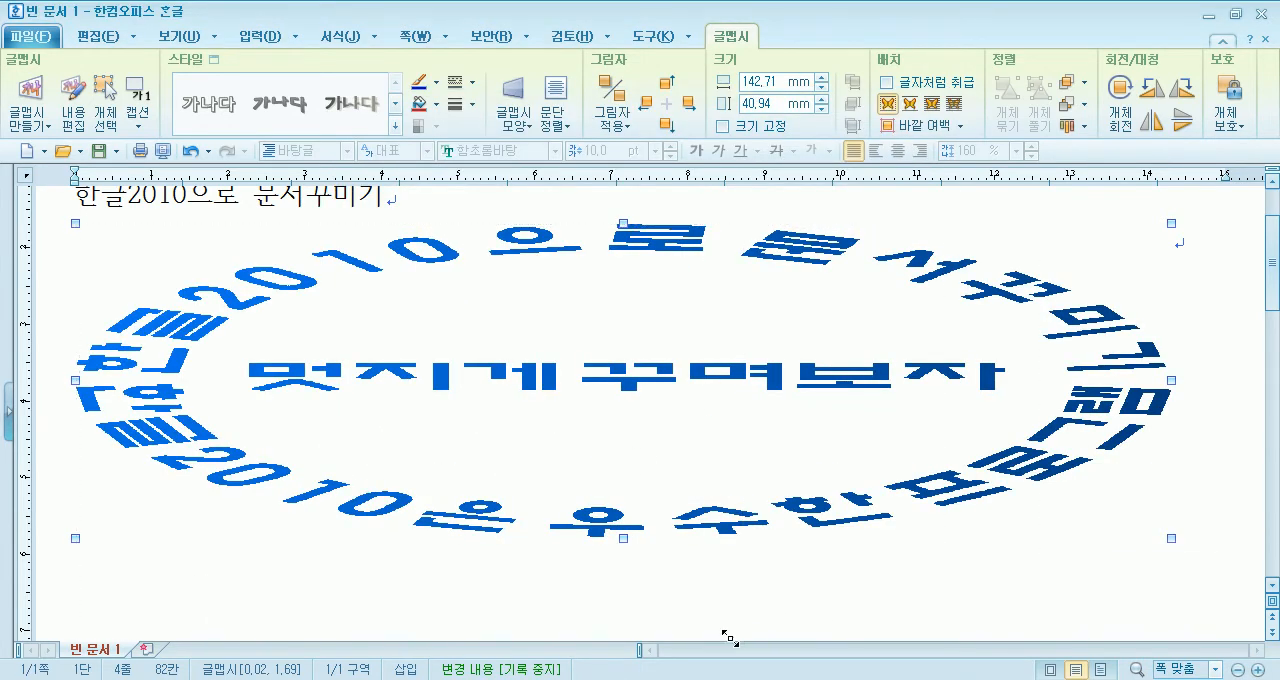
- Resize the circular 글맵시 to about 85 mm wide and 54 mm high
drag(738, 634, 740, 636)
scroll(740, 562, down, 3)
scroll(743, 562, up, 3)
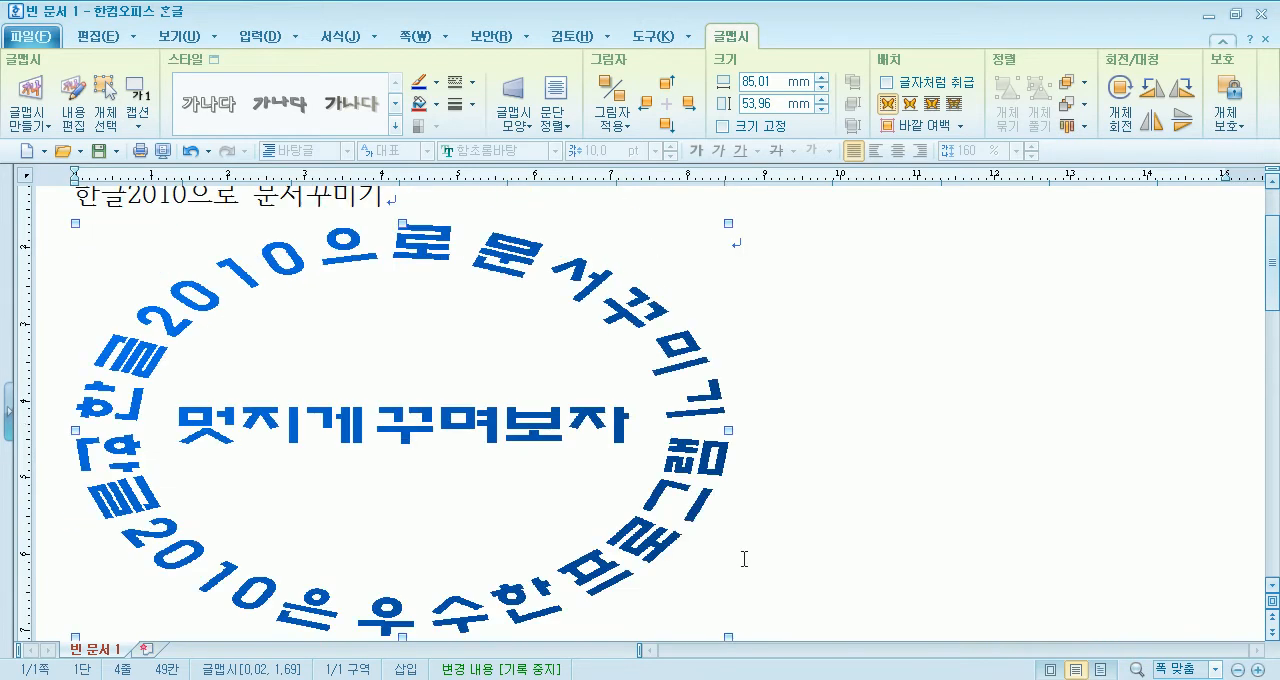
- Collapse the ribbon and resize the 글맵시 to a nearly round circle about 59 mm wide and 57 mm high
click(98, 38)
click(98, 38)
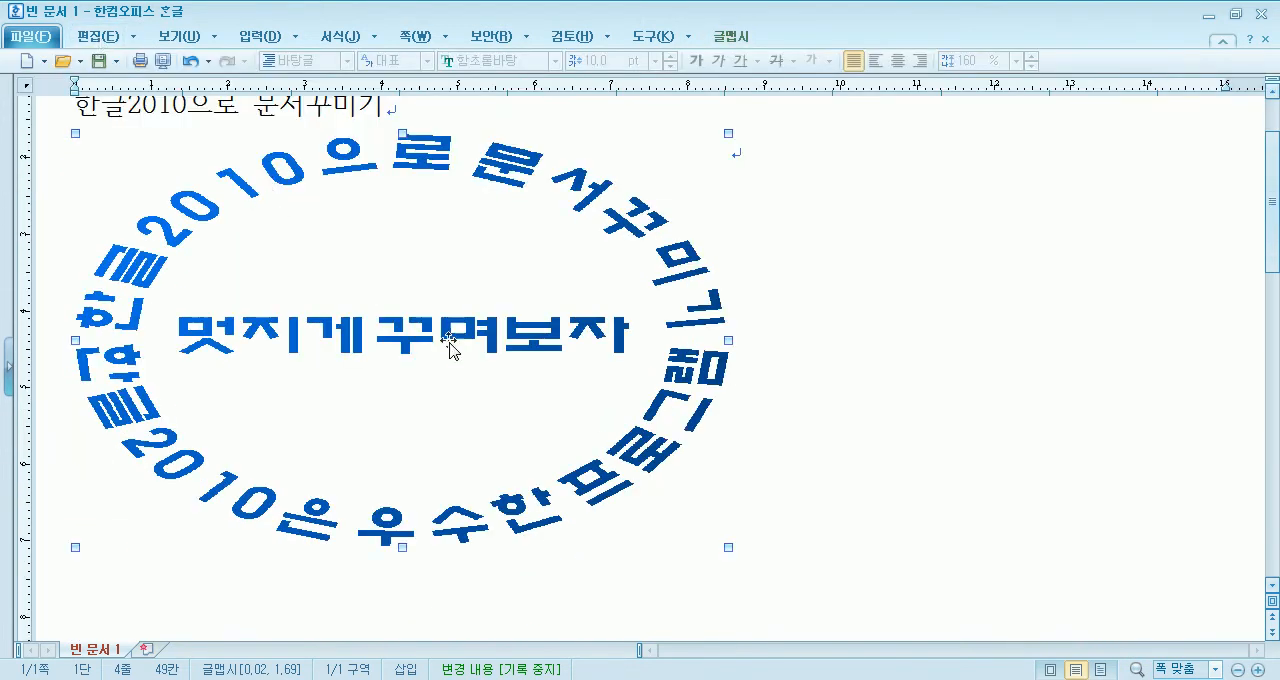
drag(672, 556, 620, 572)
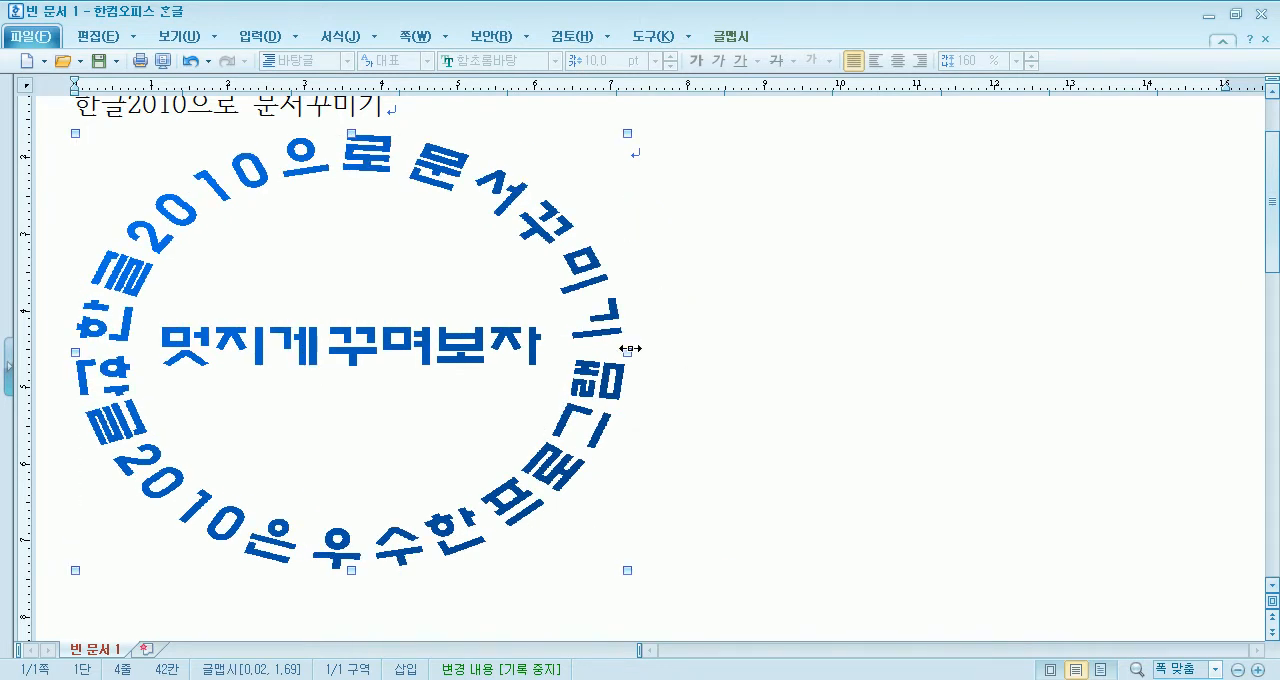
drag(471, 347, 529, 363)
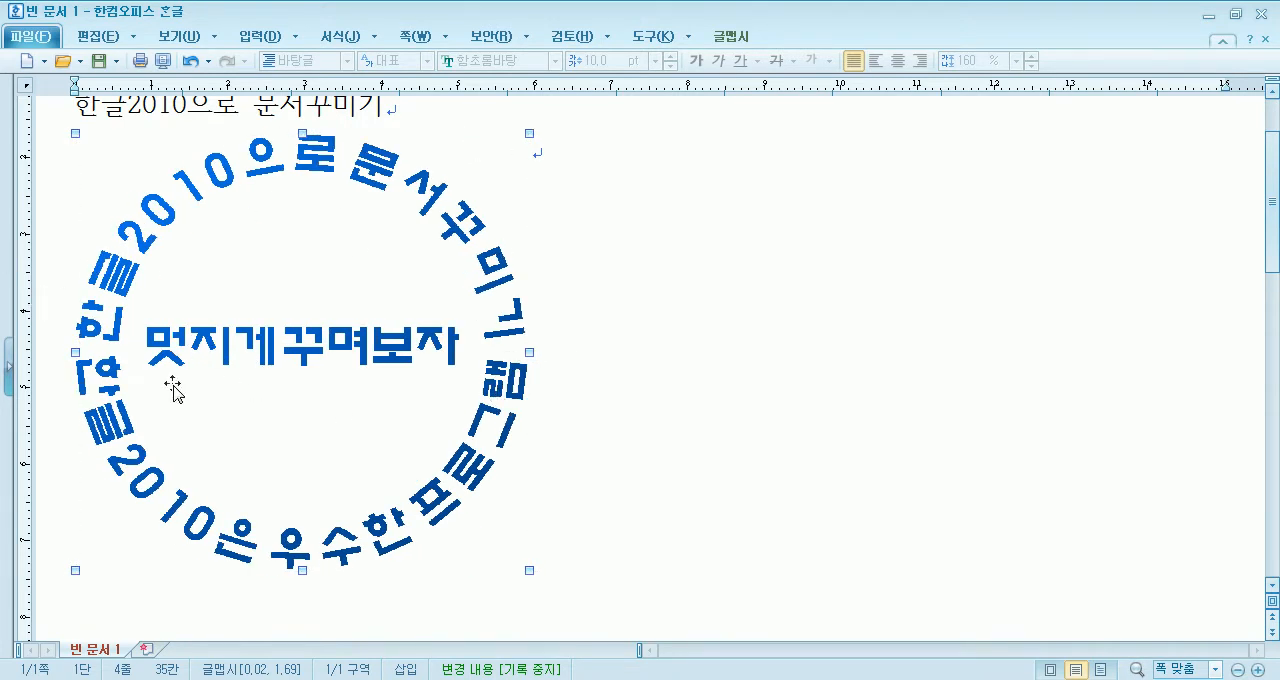
- Try the other three-line circle shape, with the lower text running on around the ring, on the 글맵시 and apply it
double_click(350, 340)
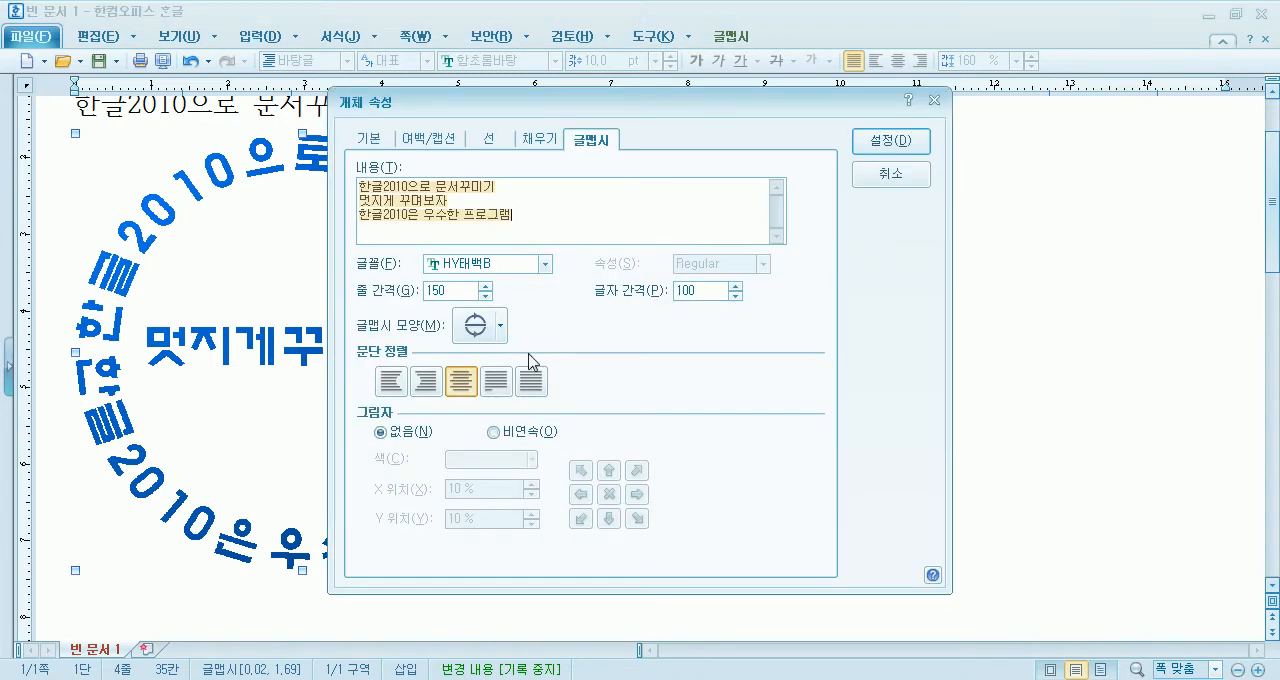
click(482, 328)
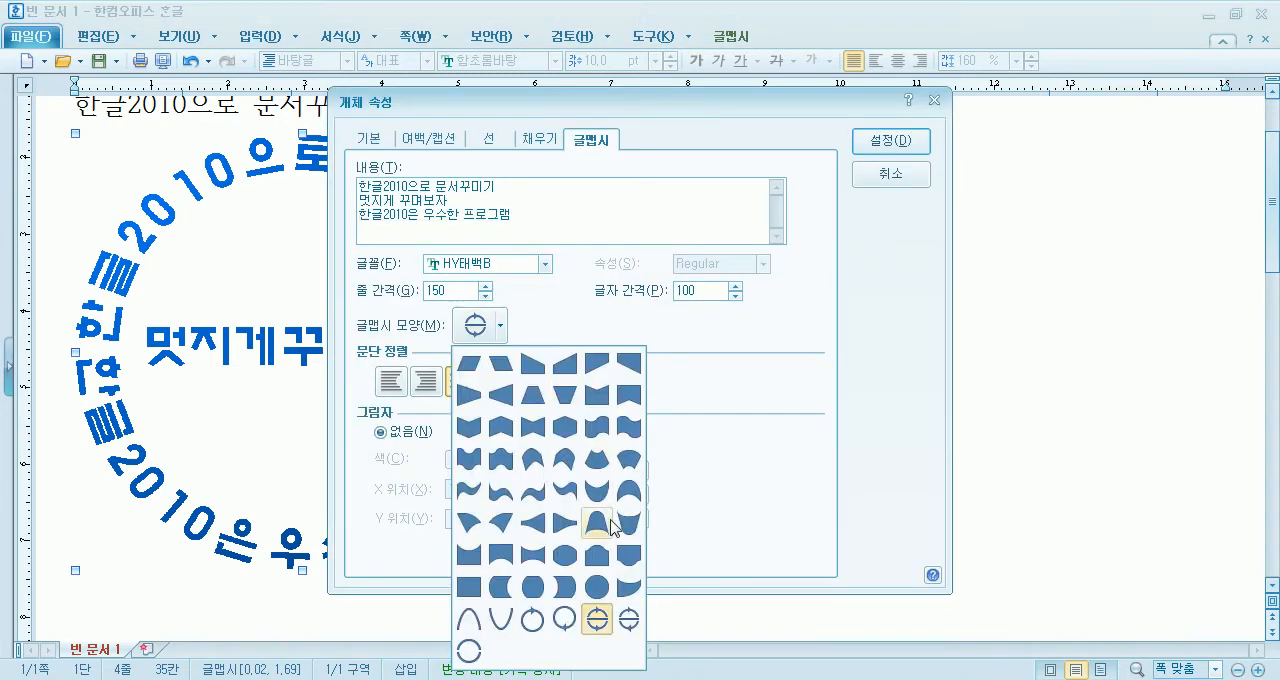
click(628, 619)
click(875, 145)
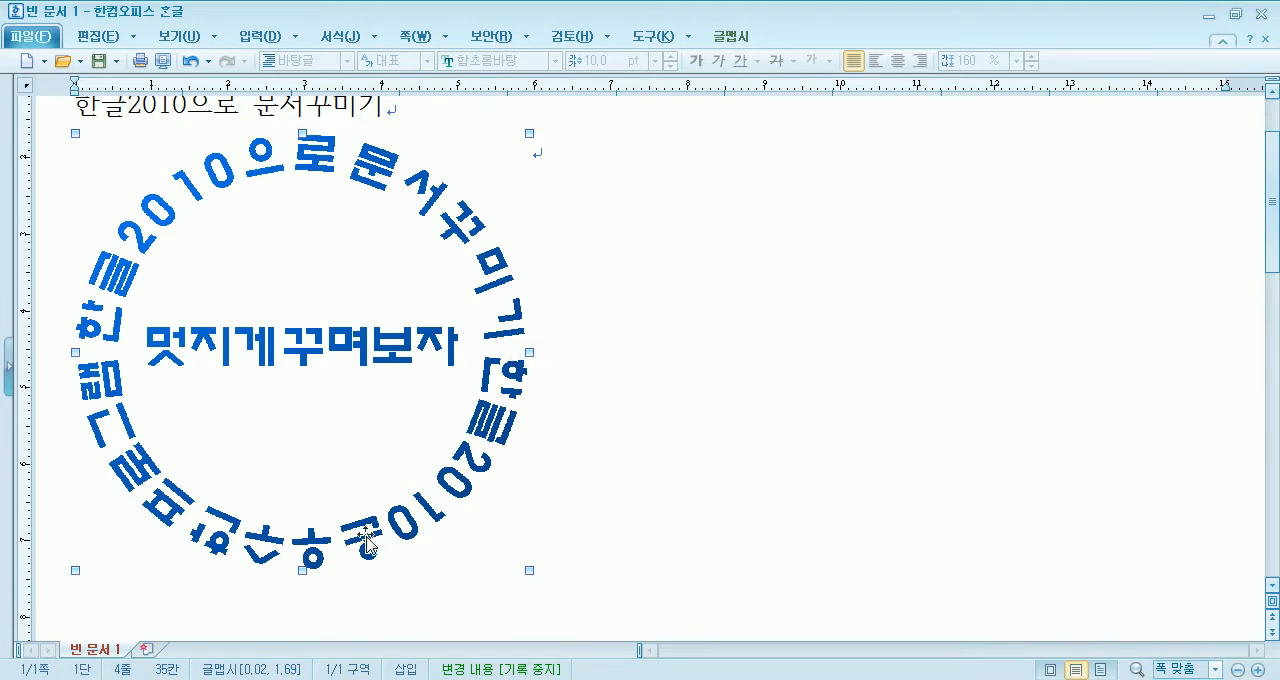
- Try the plain ring shape with its arrow at the bottom and no middle line on the 글맵시 and apply it
double_click(318, 364)
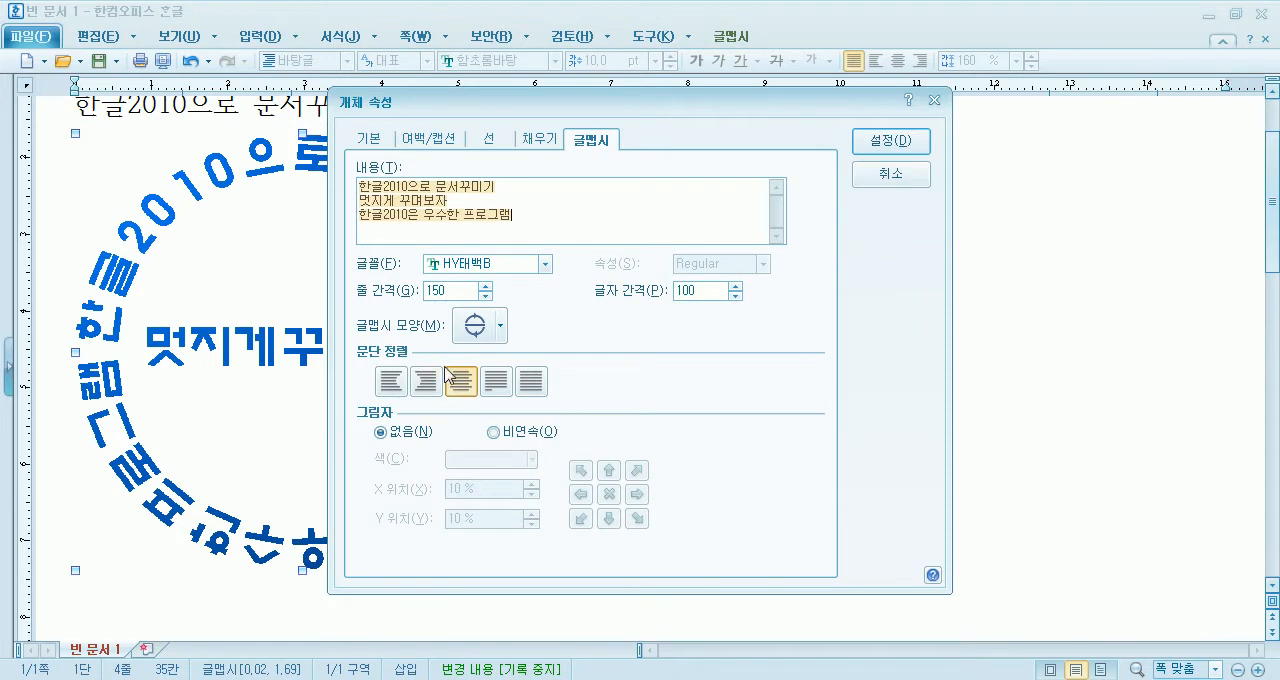
click(481, 328)
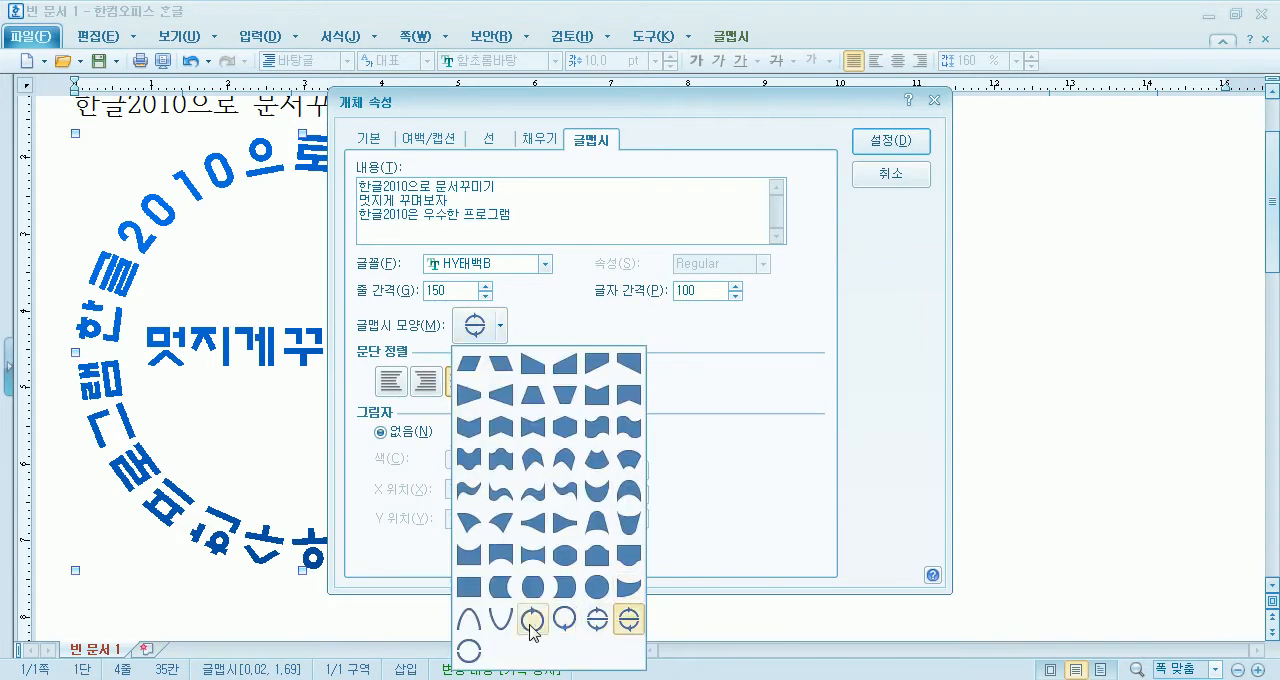
click(565, 620)
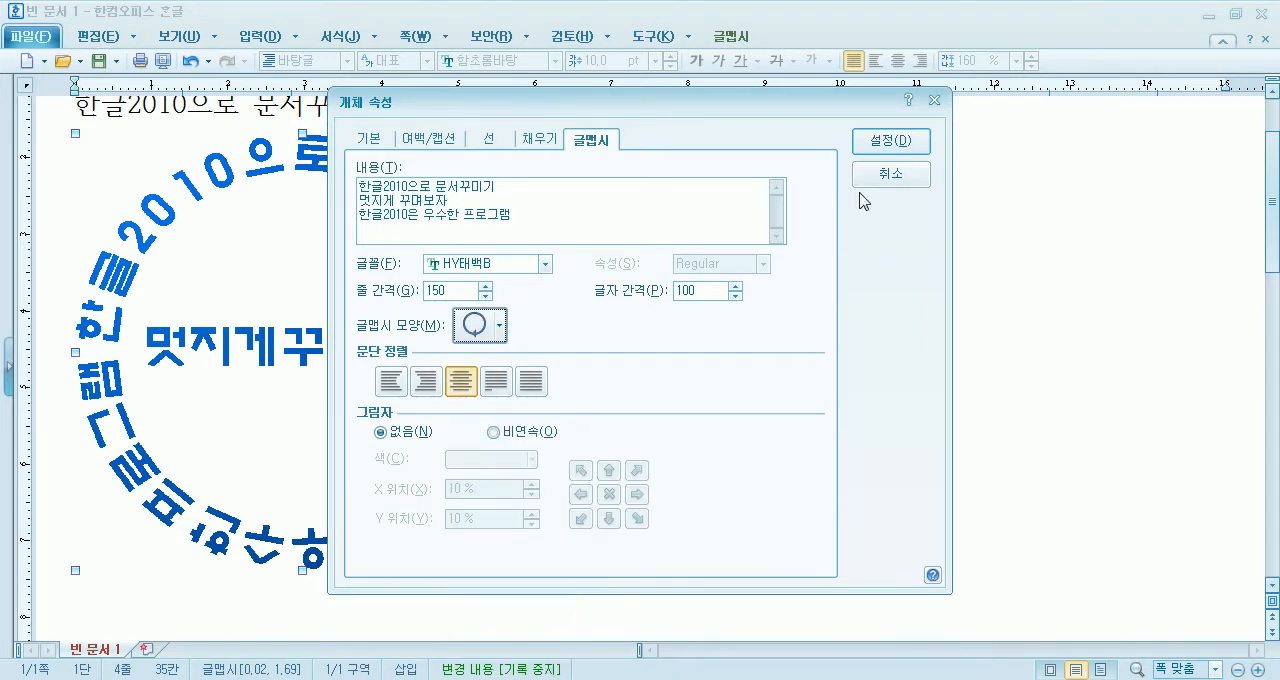
click(876, 133)
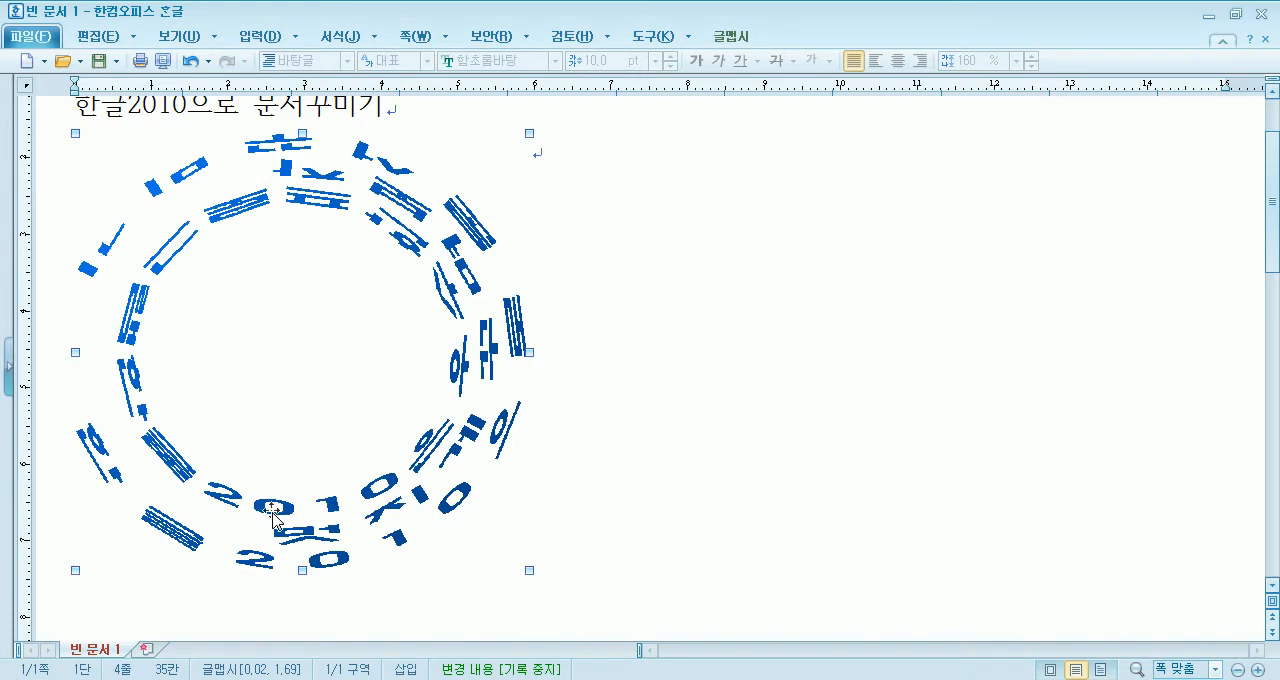
- Set the 글맵시 shape back to 세 줄 원형 1 and apply it
double_click(482, 330)
click(481, 338)
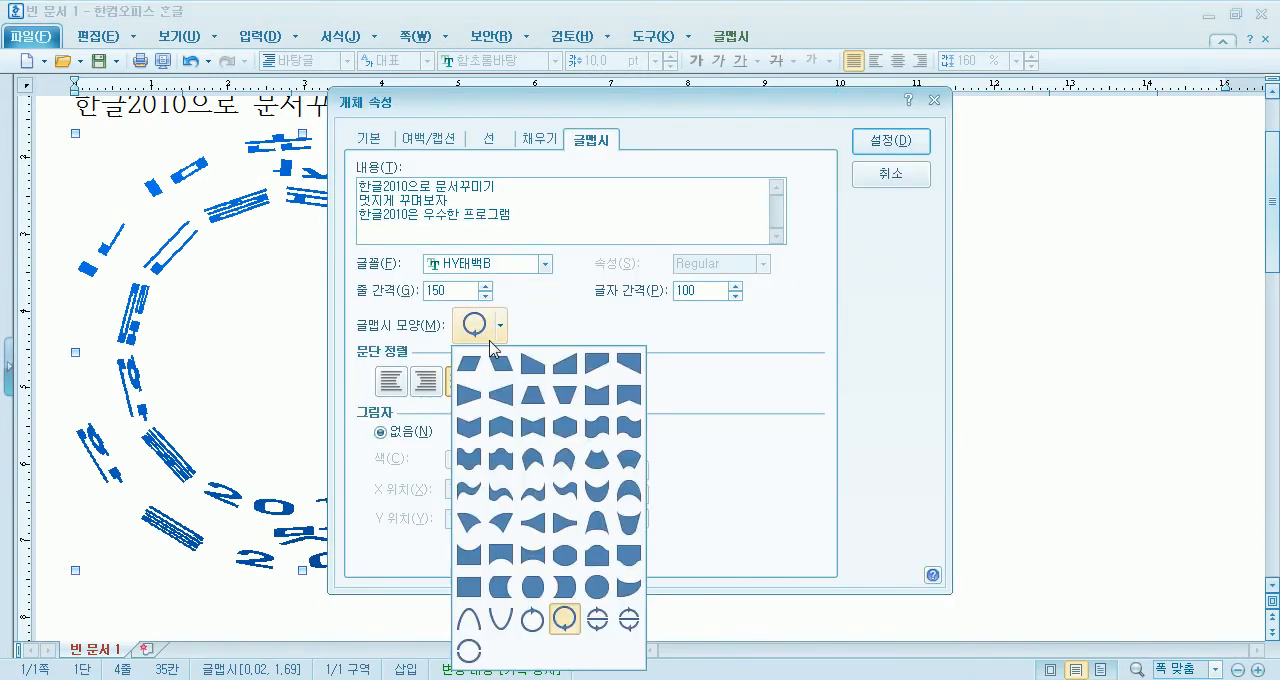
click(598, 622)
click(890, 140)
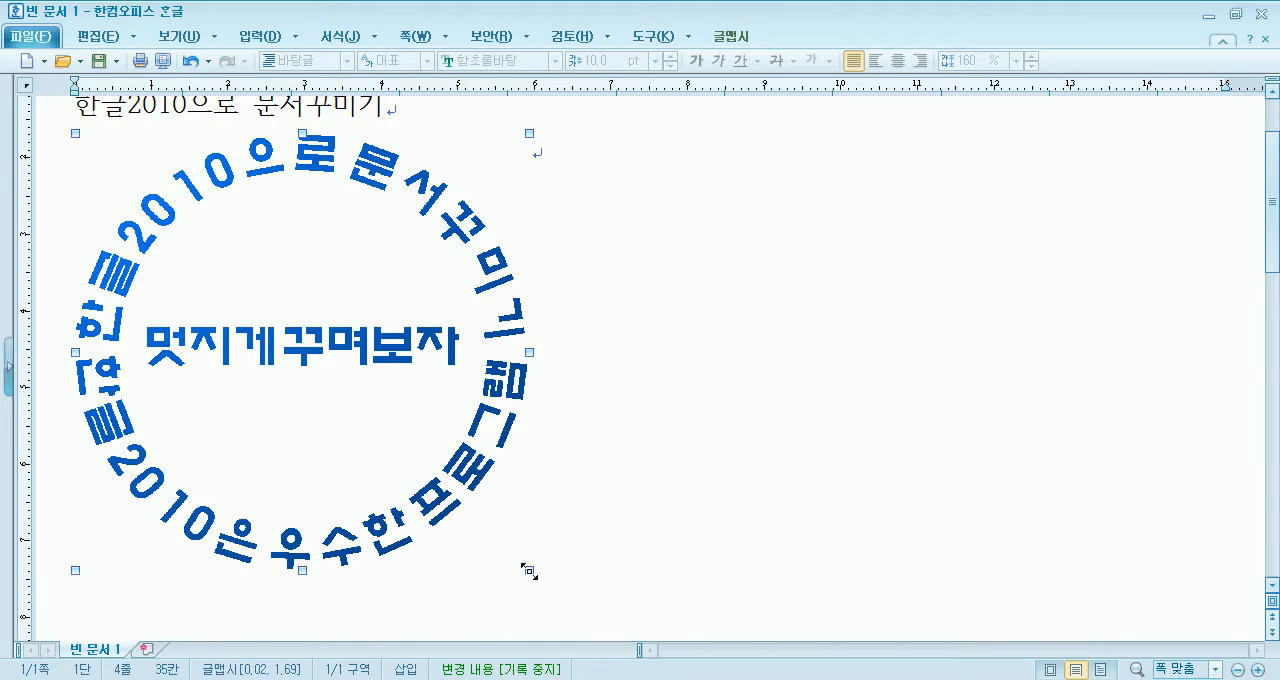
- Resize the 글맵시 to a small round circle about 45 mm wide and 45 mm high
drag(1067, 478, 1066, 477)
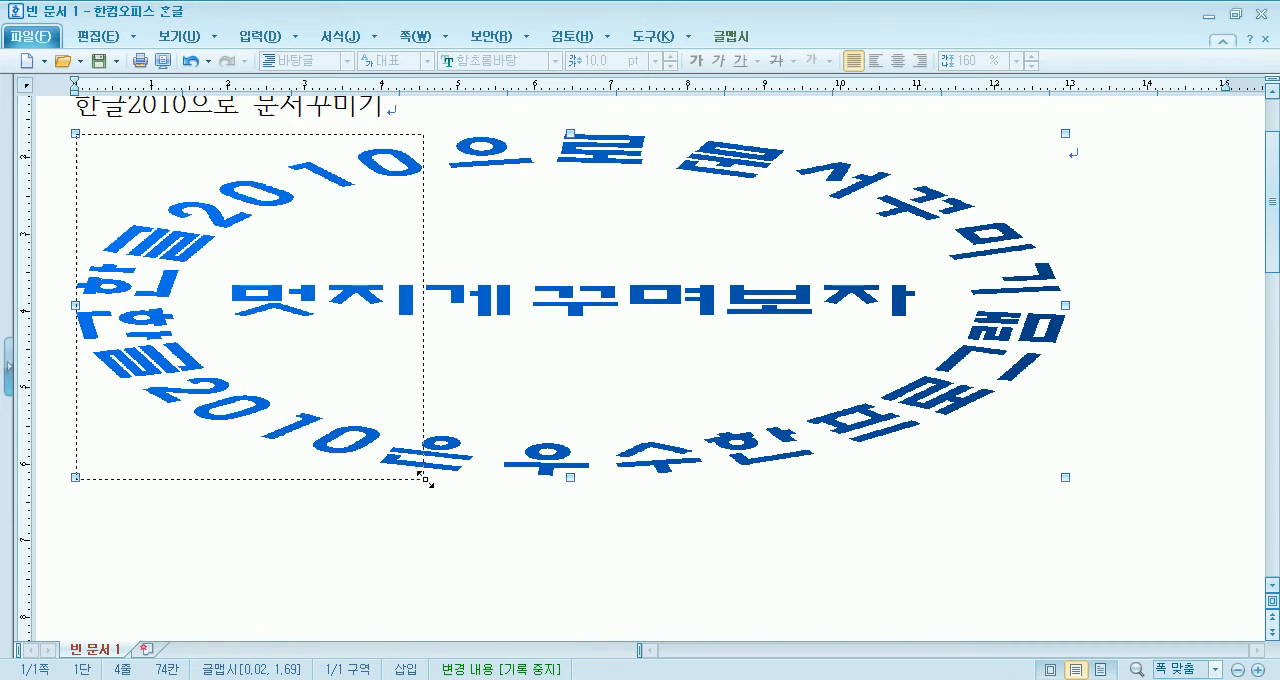
key(ctrl+z)
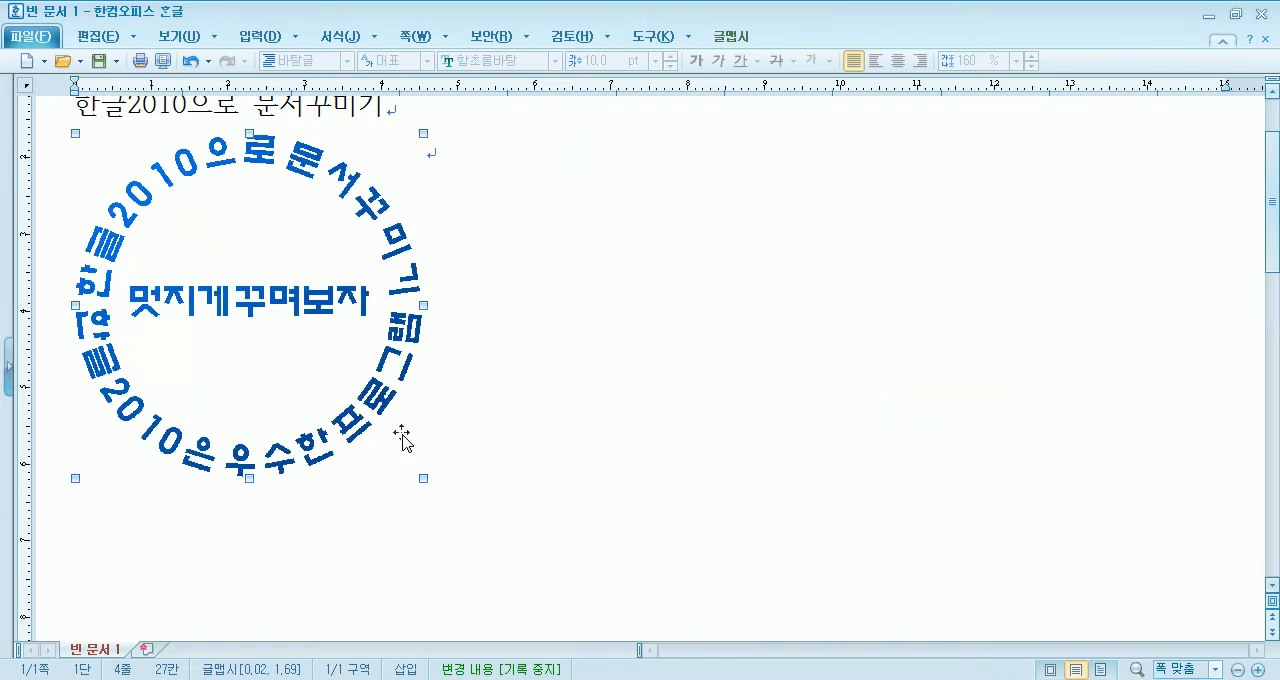
- Change the 글맵시 to the hexagonal shape and stretch it to about 113 mm wide and 42 mm high
double_click(362, 313)
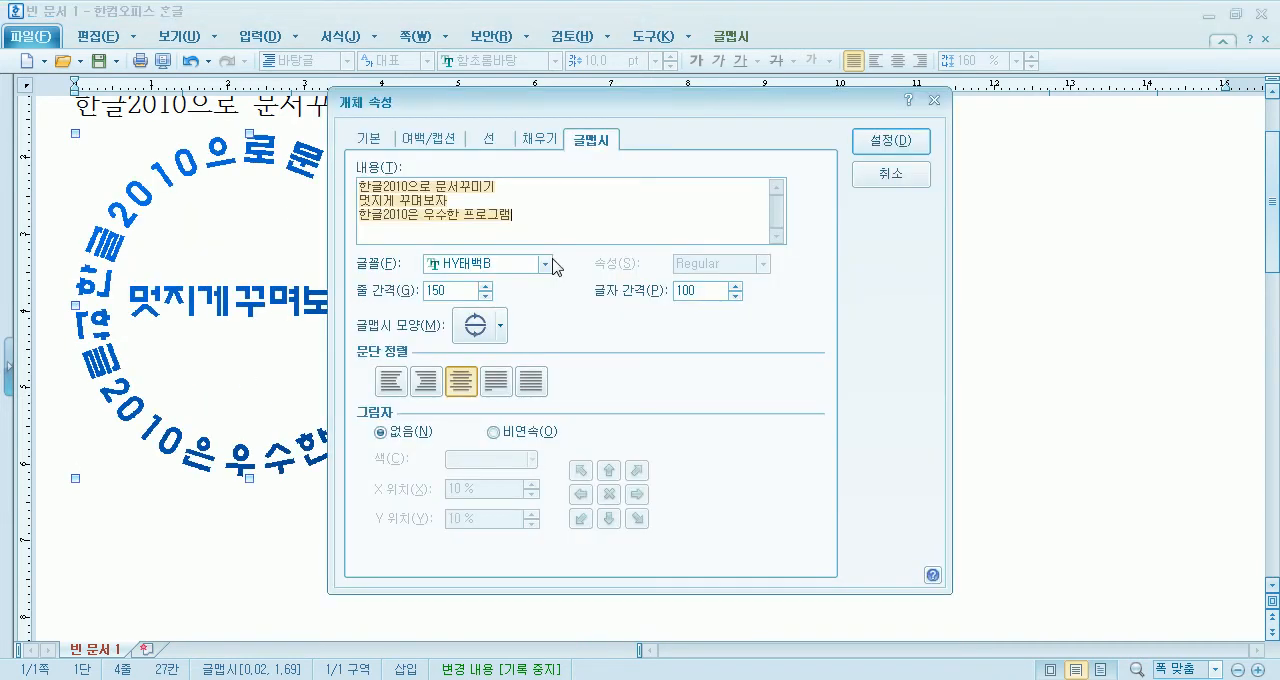
click(482, 332)
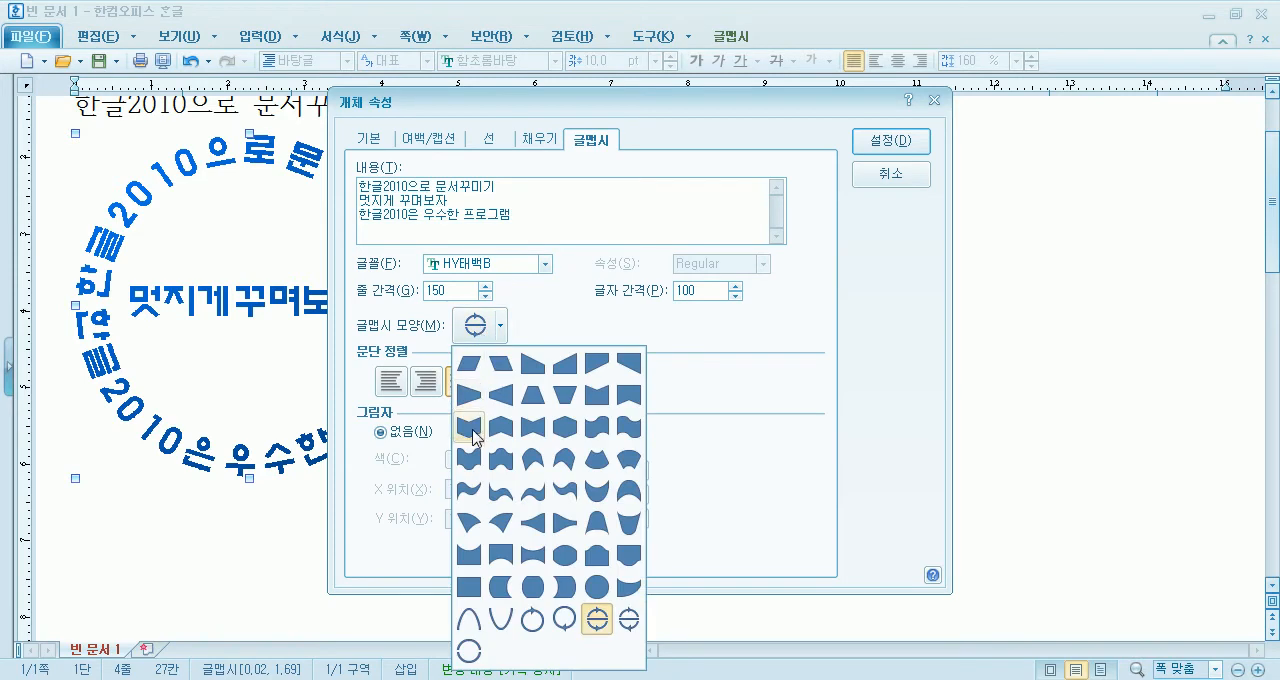
click(564, 428)
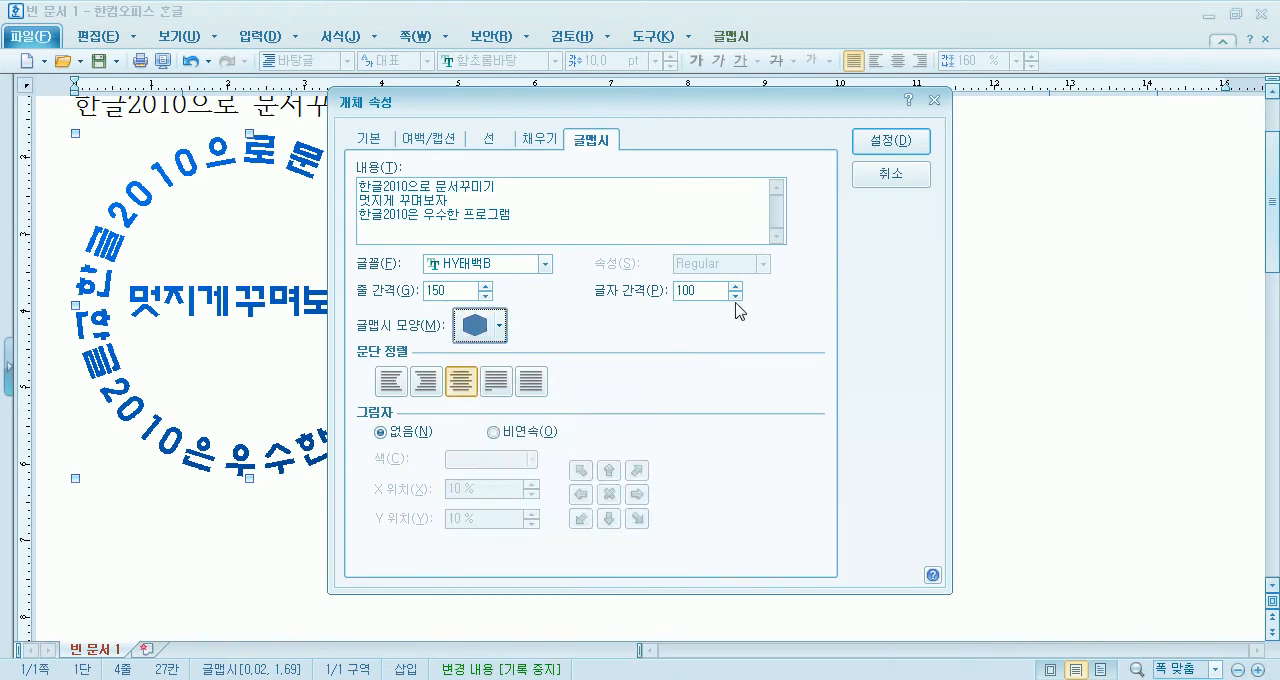
click(886, 142)
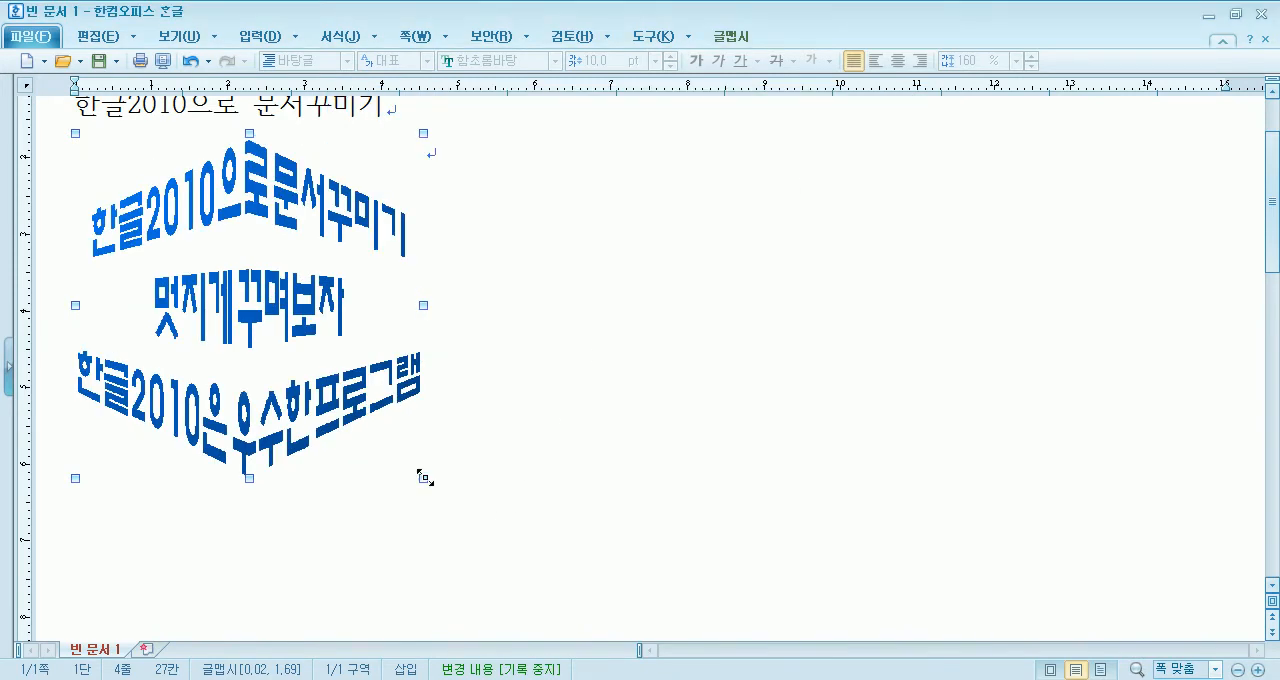
drag(938, 452, 937, 451)
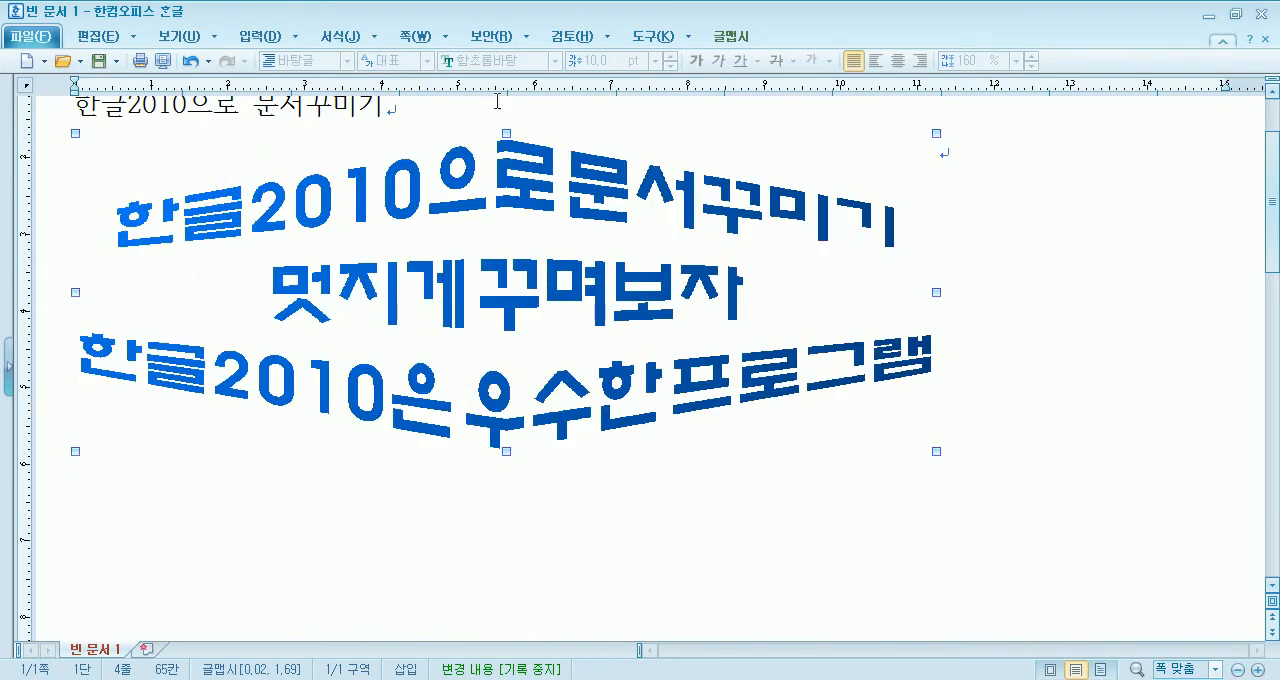
- Reduce the 글맵시 text to the single line 한글2010으로 문서꾸미기 and flatten the object to about 24 mm high
double_click(538, 214)
drag(493, 189, 609, 237)
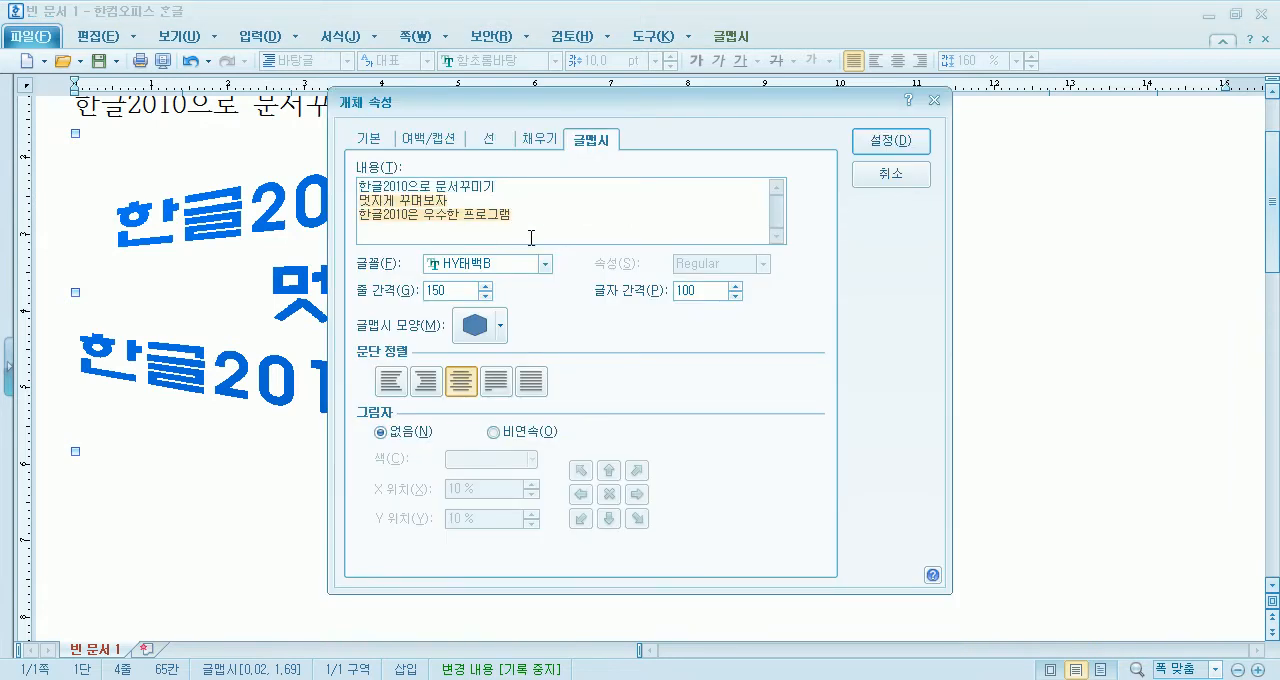
key(BackSpace)
click(891, 141)
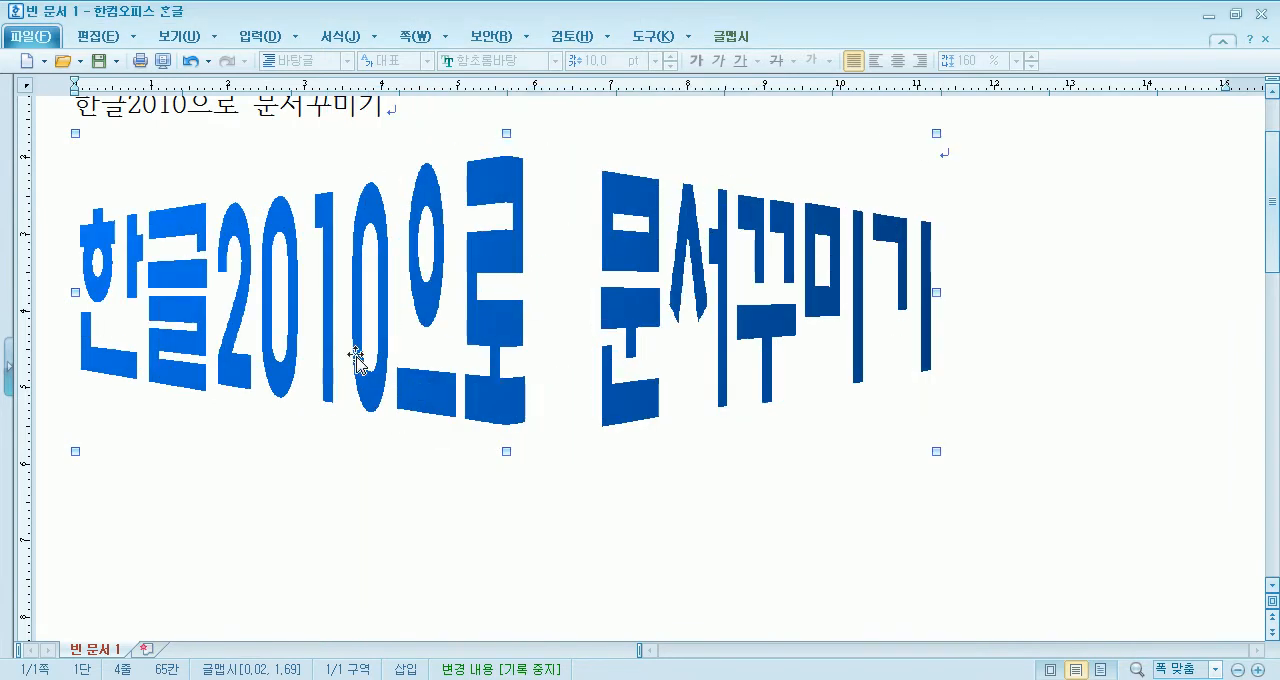
drag(507, 449, 507, 319)
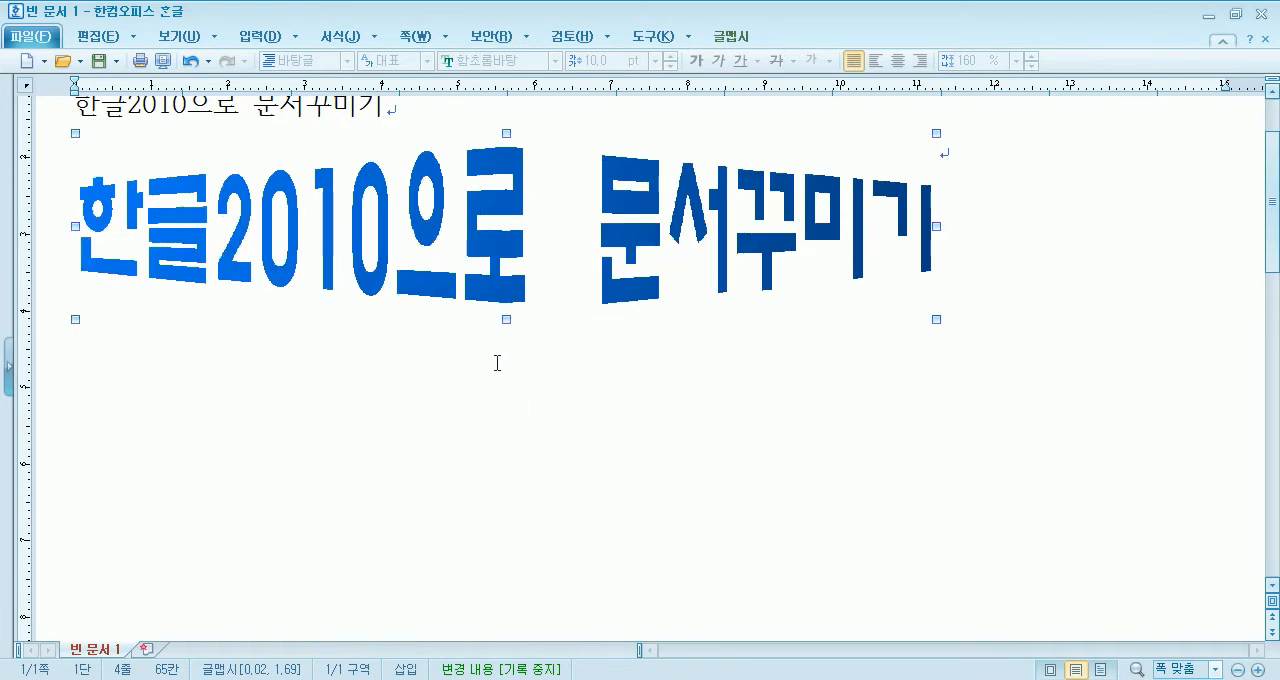
- Set the start color of the 글맵시's gradient fill to red and apply it
double_click(491, 218)
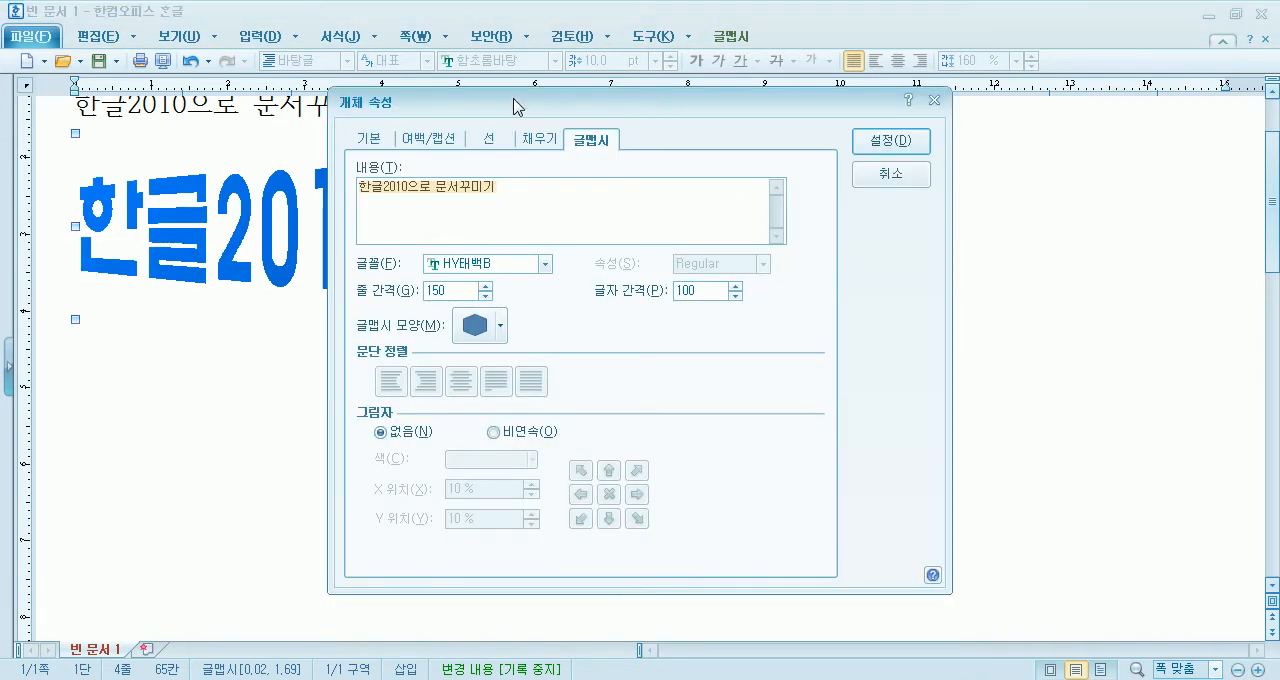
drag(514, 108, 672, 42)
click(697, 78)
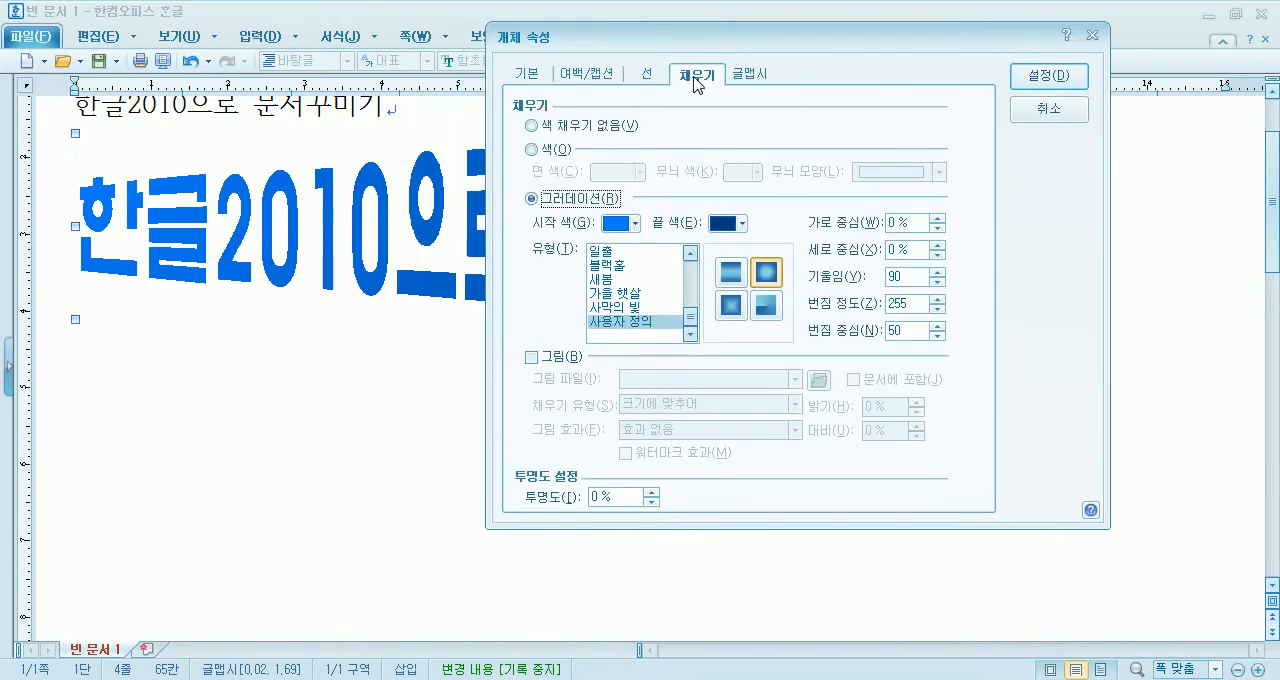
click(619, 233)
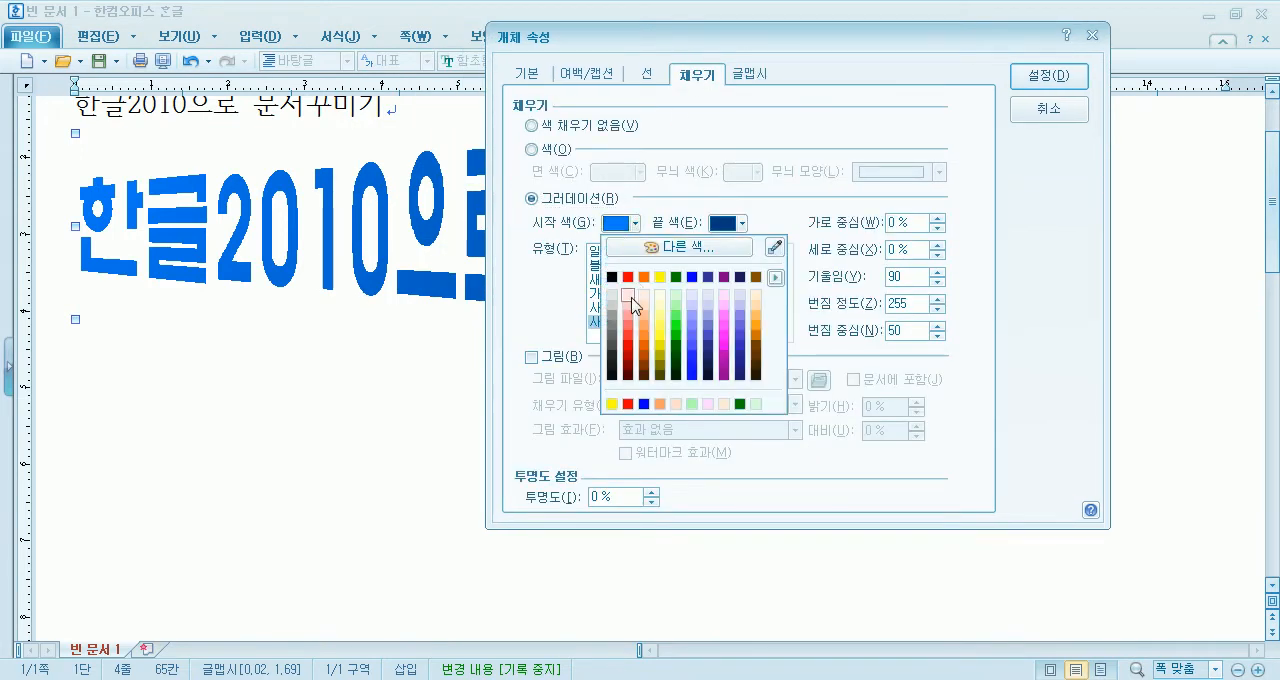
click(626, 278)
click(1048, 76)
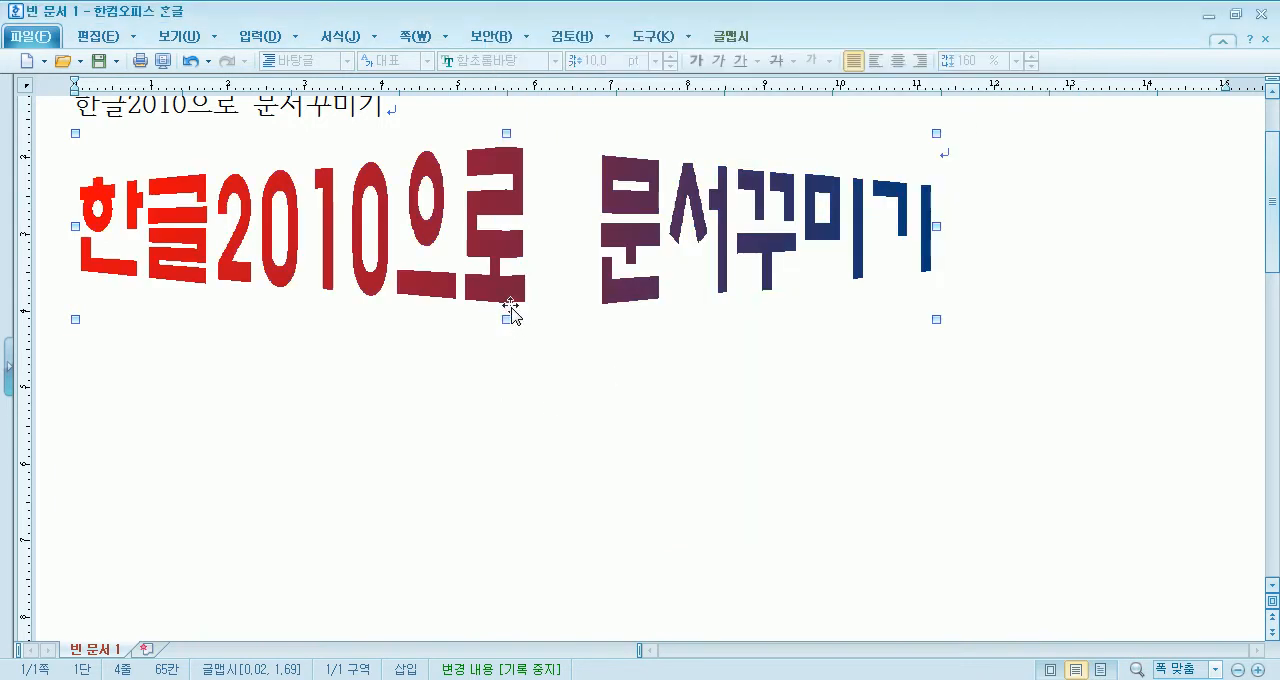
- Set the end color of the 글맵시's gradient fill to yellow and apply it
double_click(471, 224)
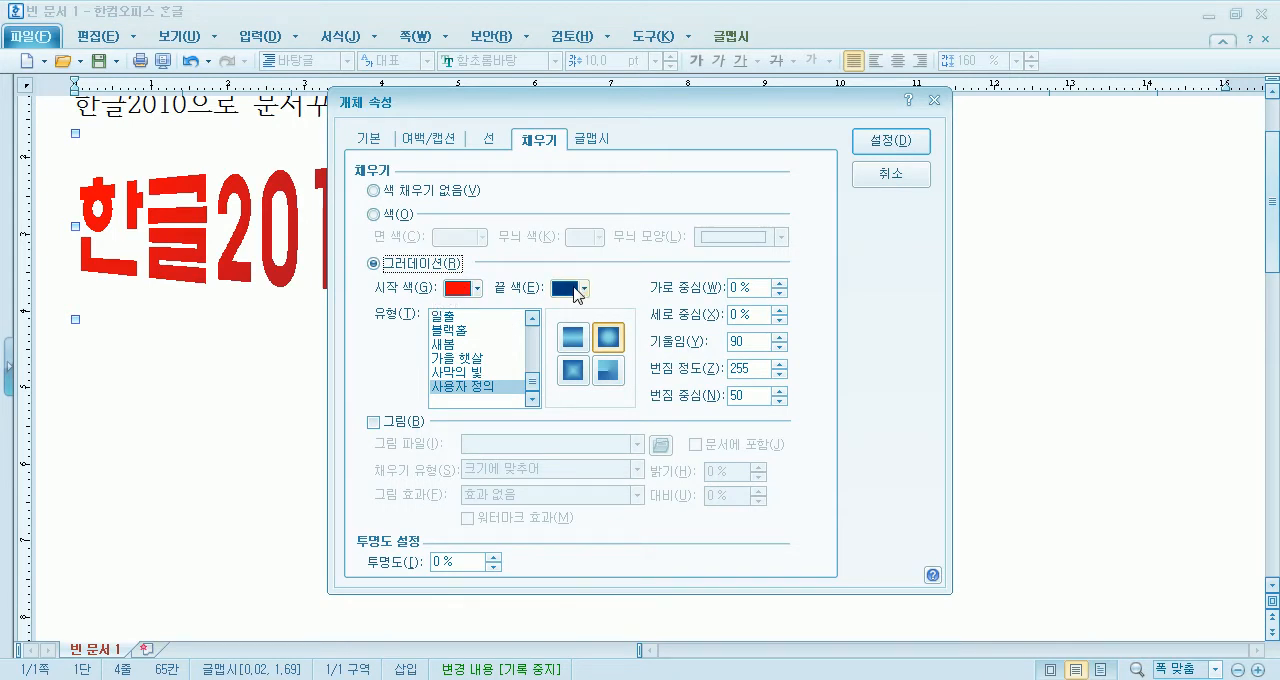
click(567, 294)
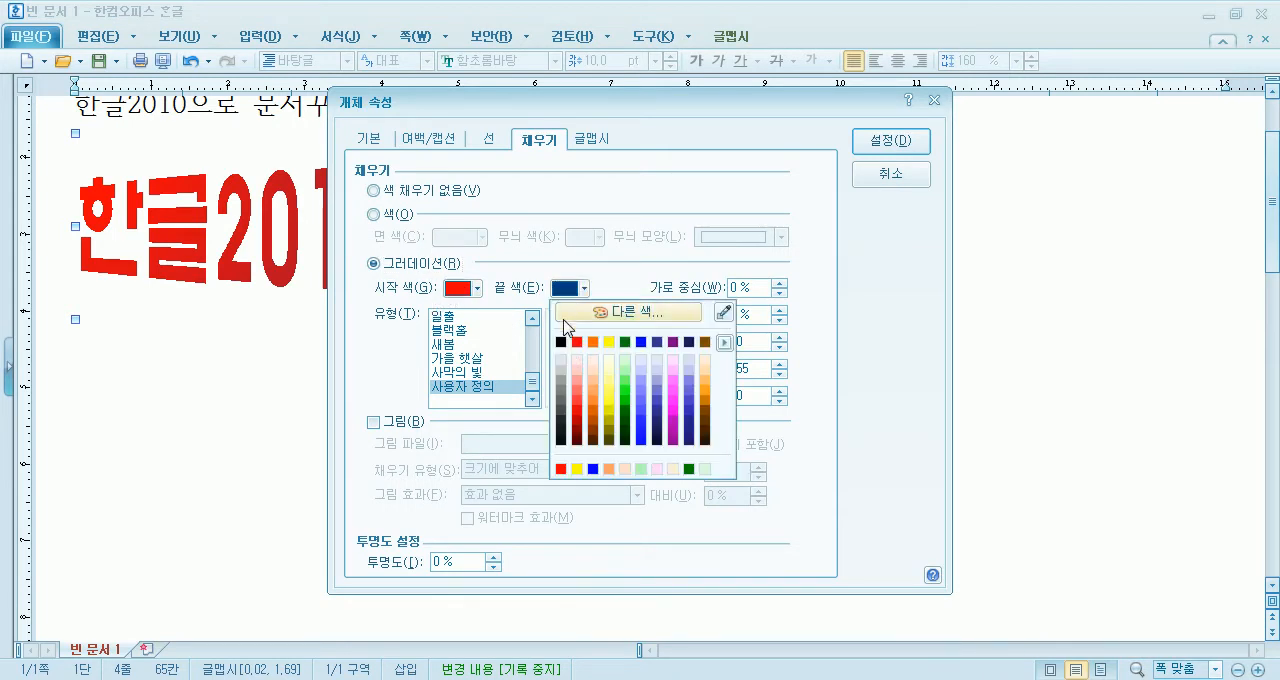
click(608, 340)
click(858, 150)
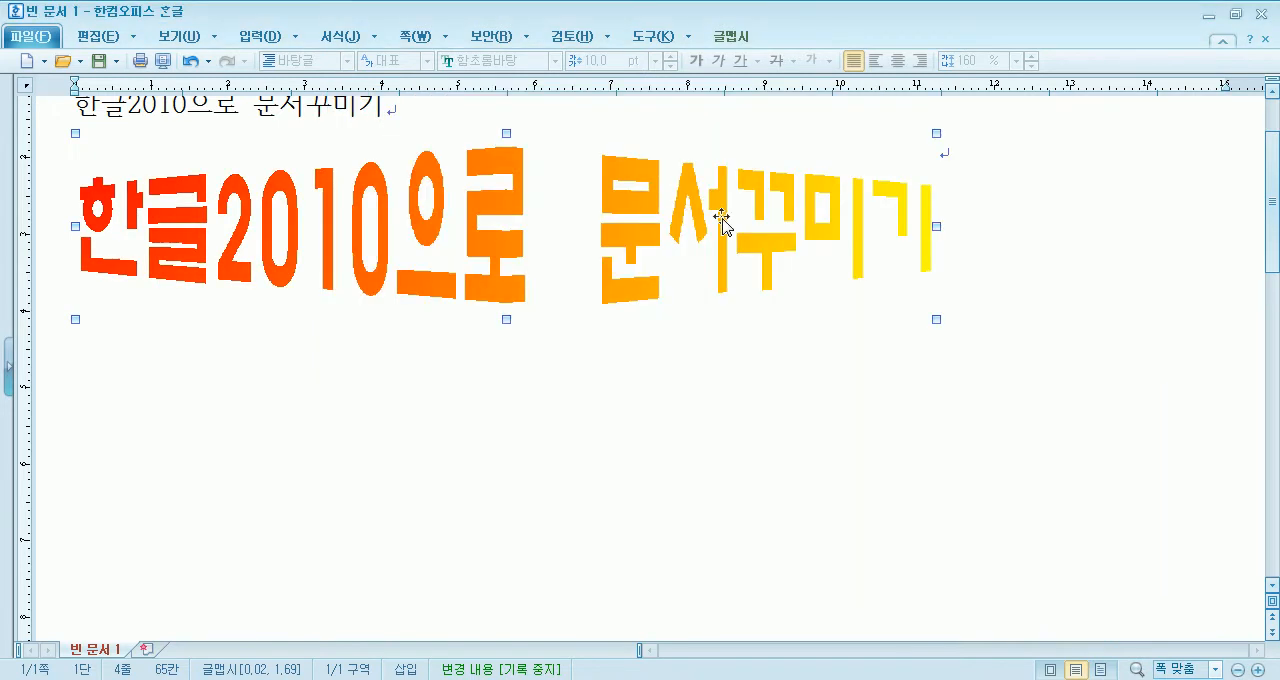
- Apply the 수직 gradient type to the red-to-yellow 글맵시 fill
double_click(487, 276)
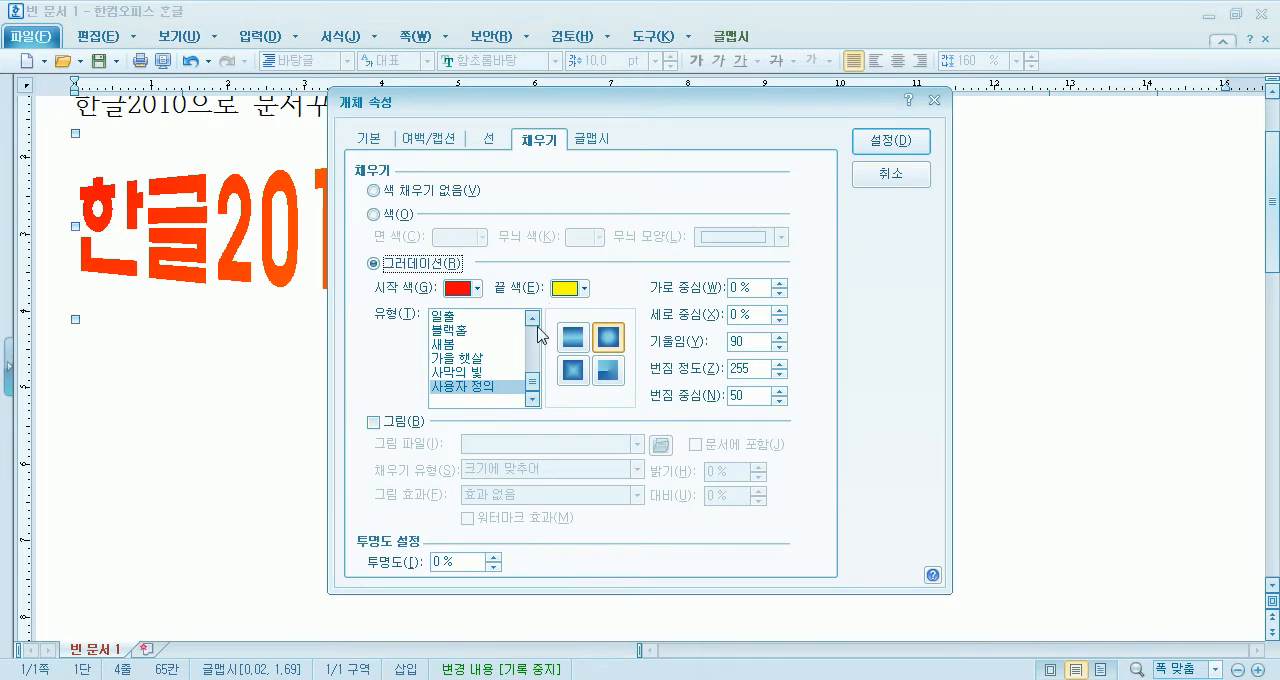
drag(532, 382, 536, 330)
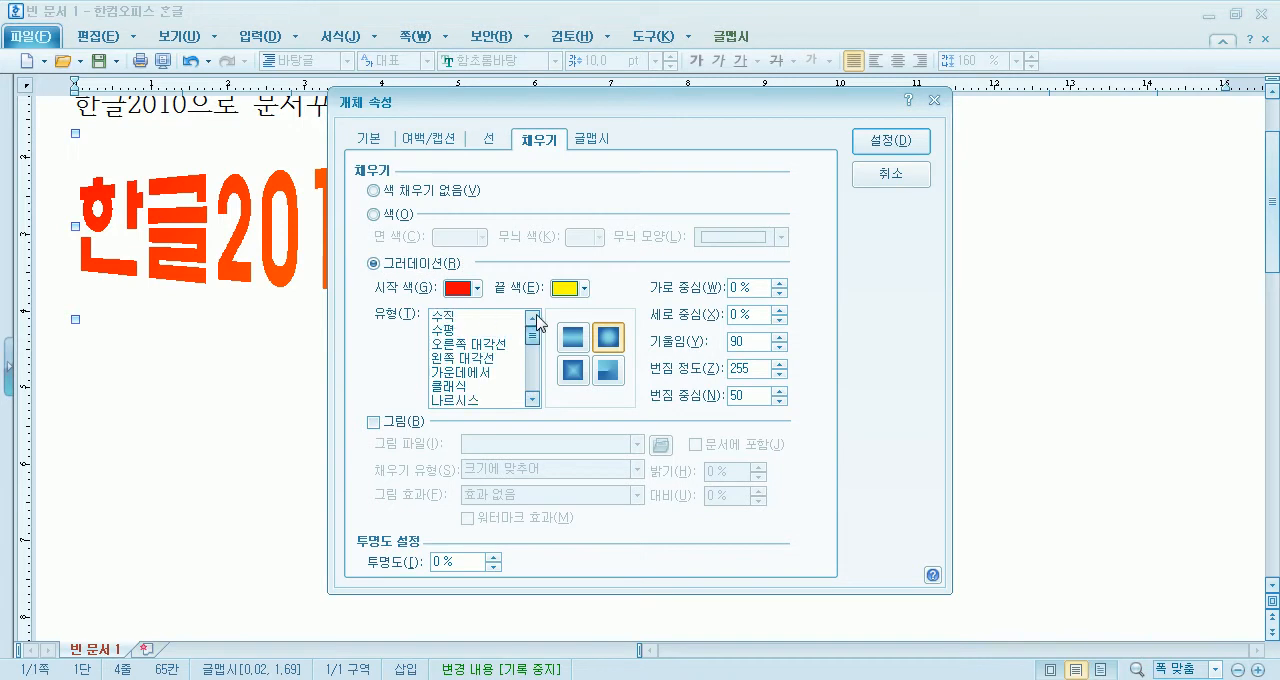
click(470, 318)
click(903, 138)
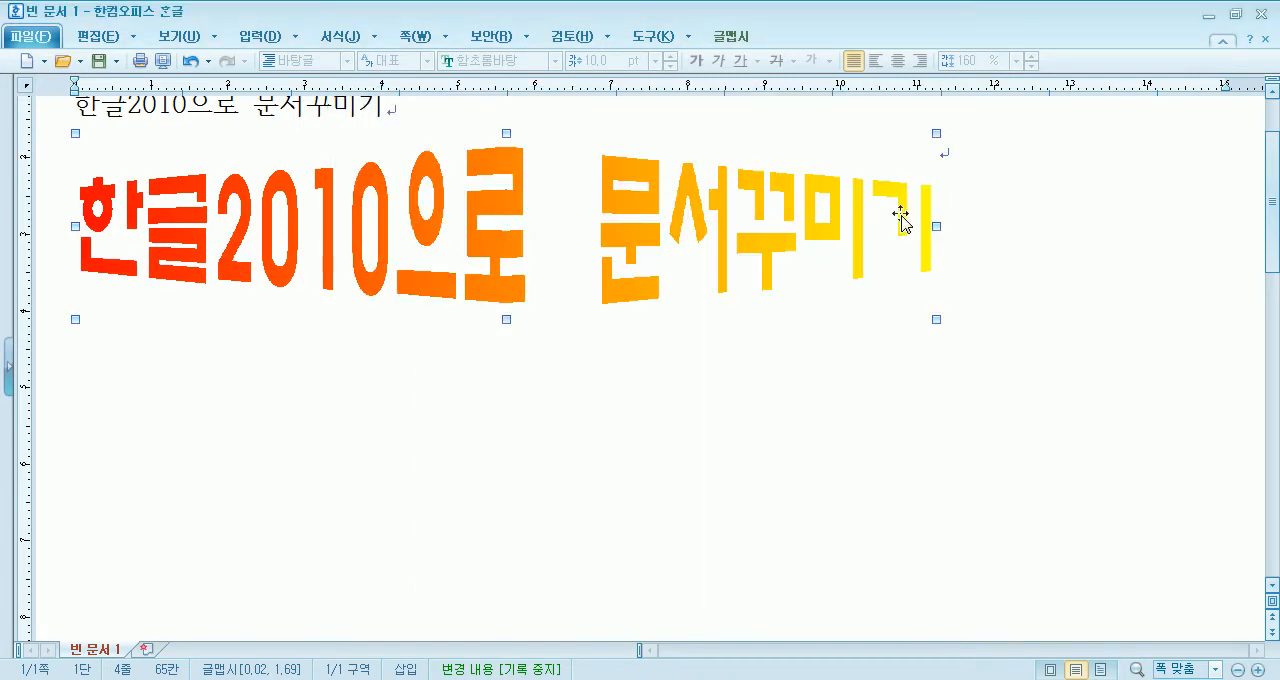
- Switch the 글맵시's gradient type to 수평 and apply it
double_click(776, 232)
click(456, 330)
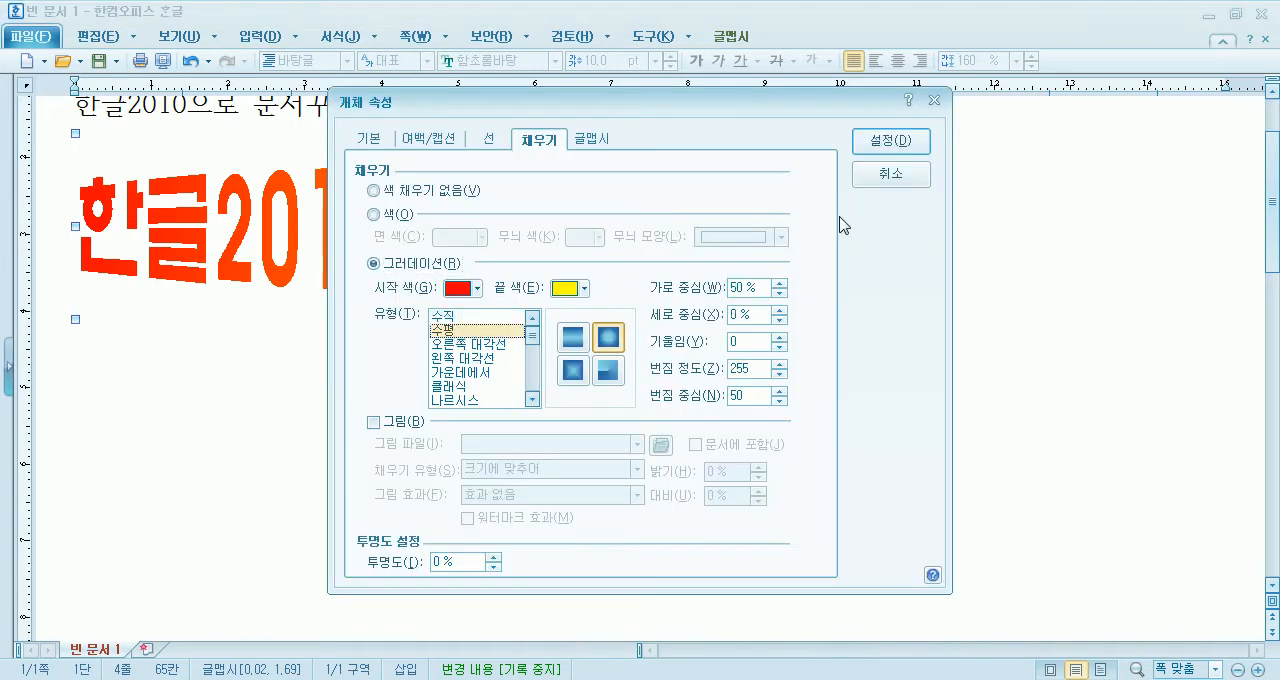
click(891, 140)
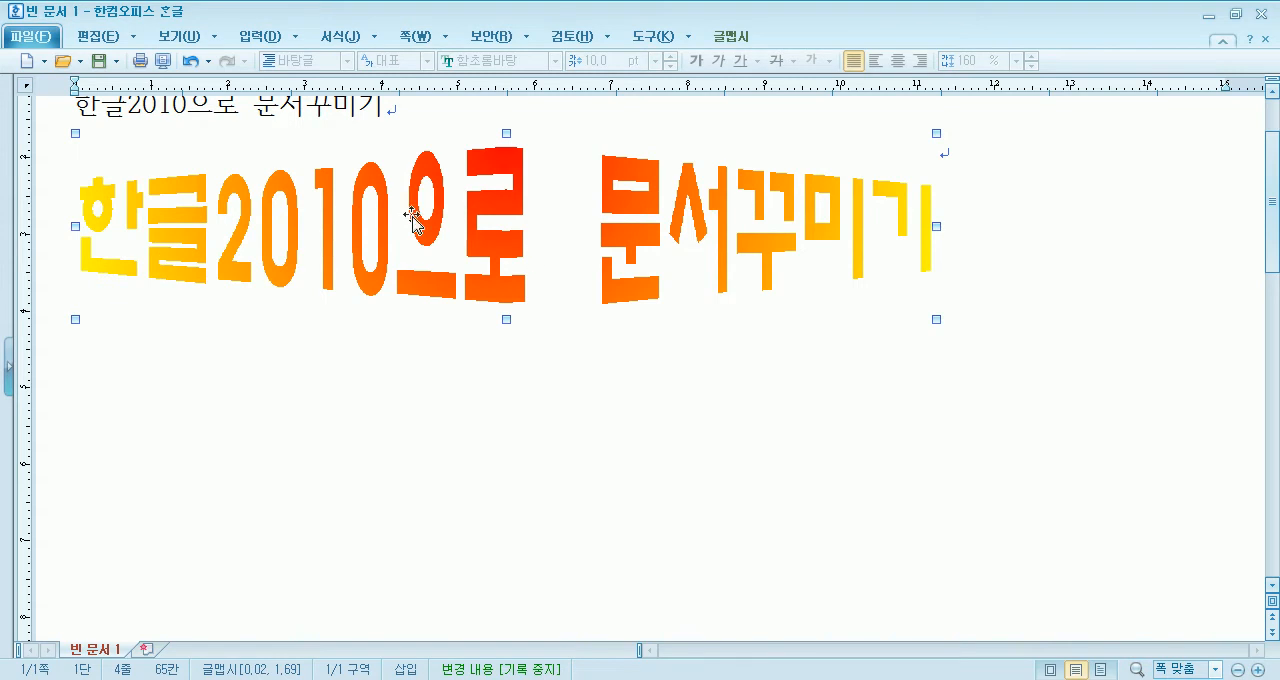
- Change the 글맵시's 수평 gradient from the circular to the linear band style and apply it
double_click(654, 224)
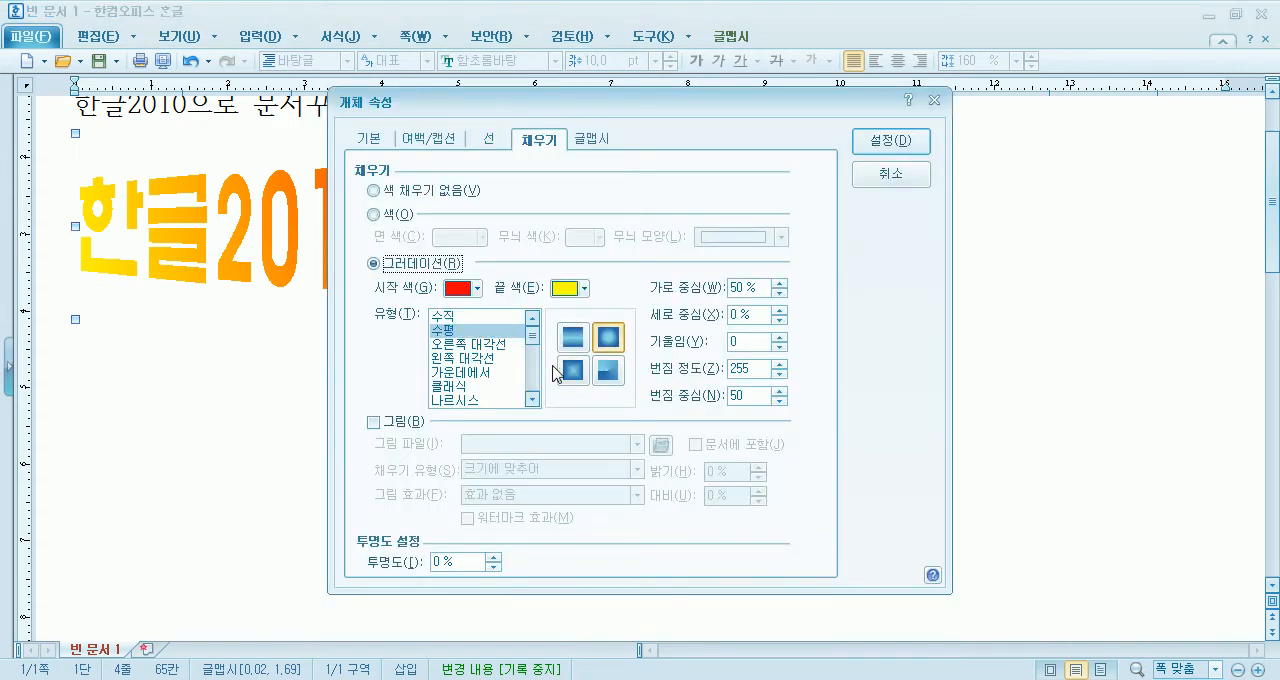
click(574, 340)
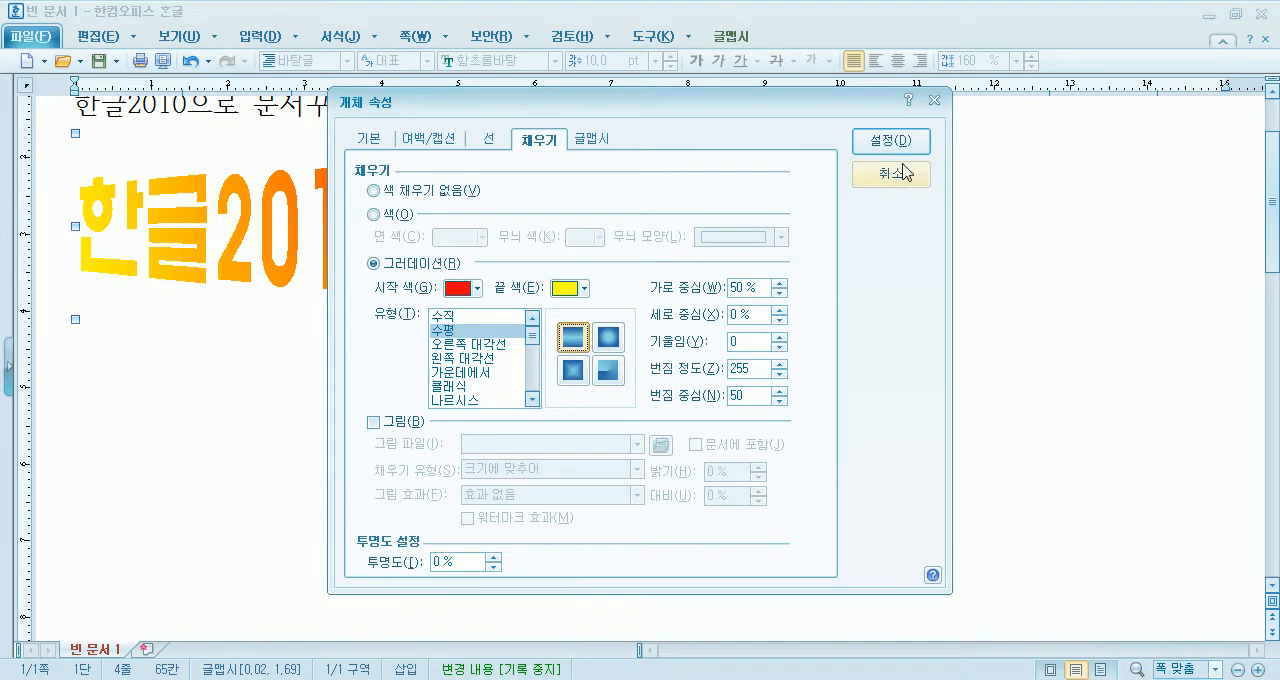
click(891, 148)
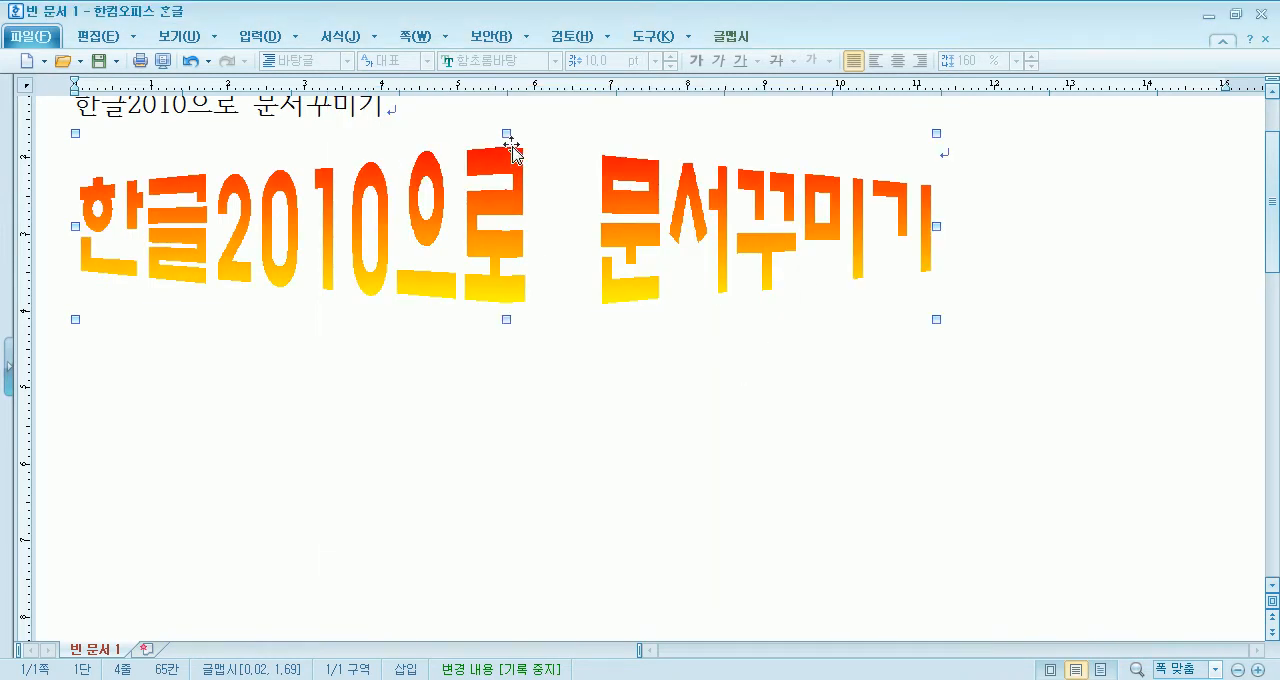
- Set the gradient type of the linear 글맵시 fill back to 수직 and apply it
double_click(508, 196)
drag(531, 385, 540, 312)
click(445, 317)
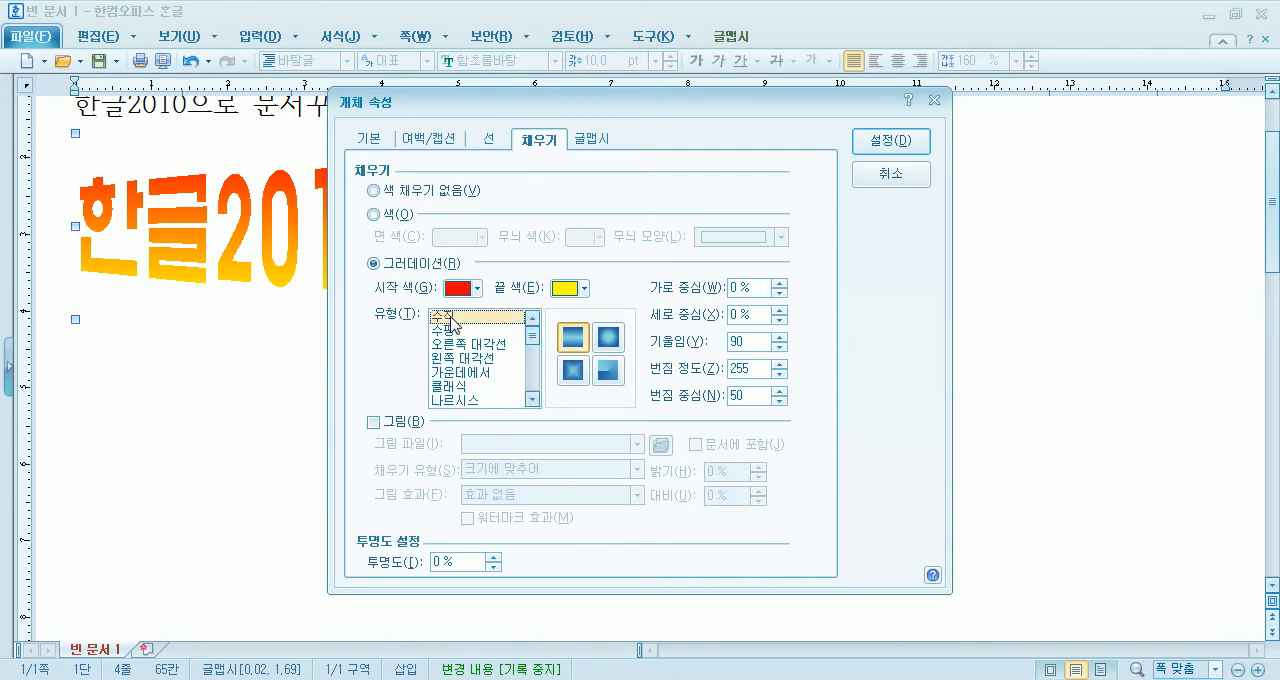
click(895, 152)
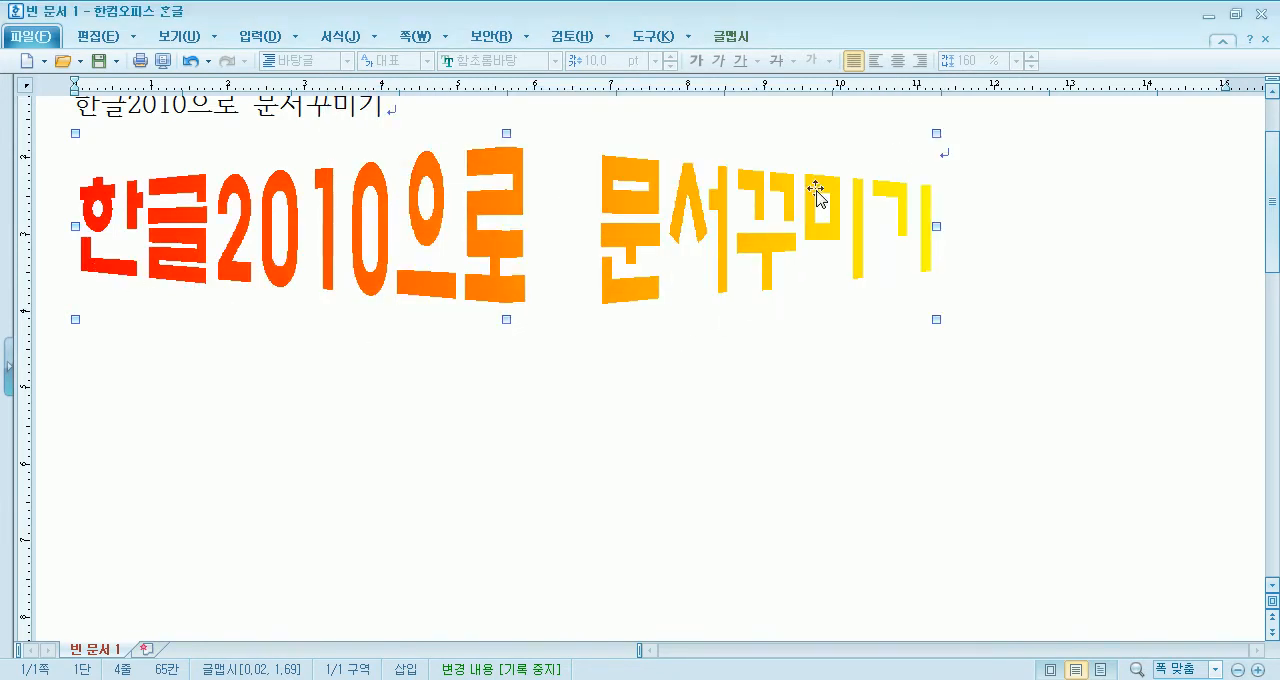
- Set the end color of the 글맵시's gradient fill to dark green and apply it
double_click(610, 218)
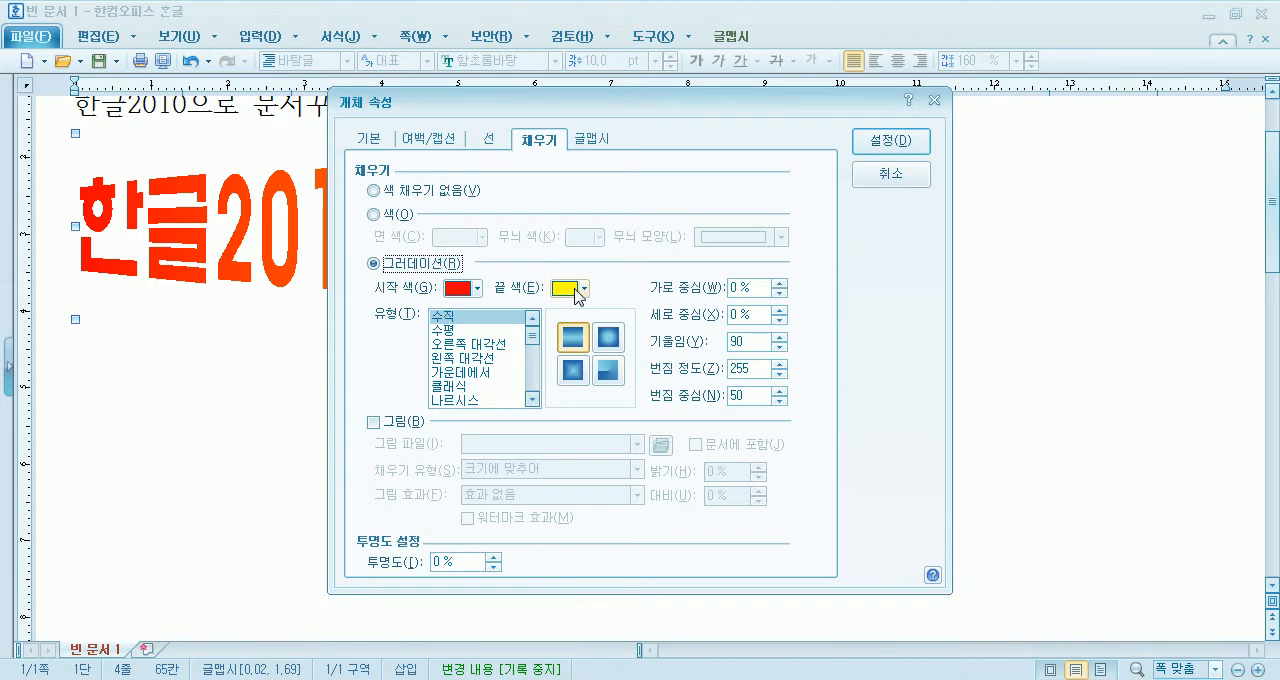
click(582, 289)
click(625, 342)
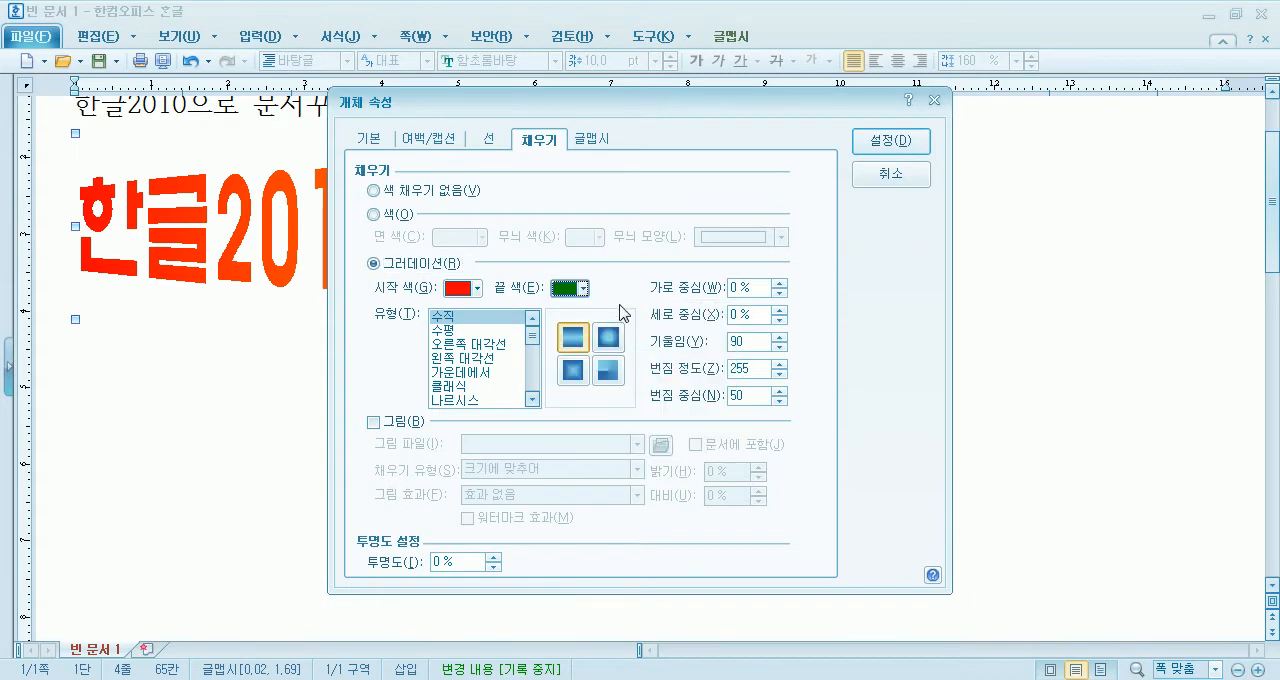
click(905, 140)
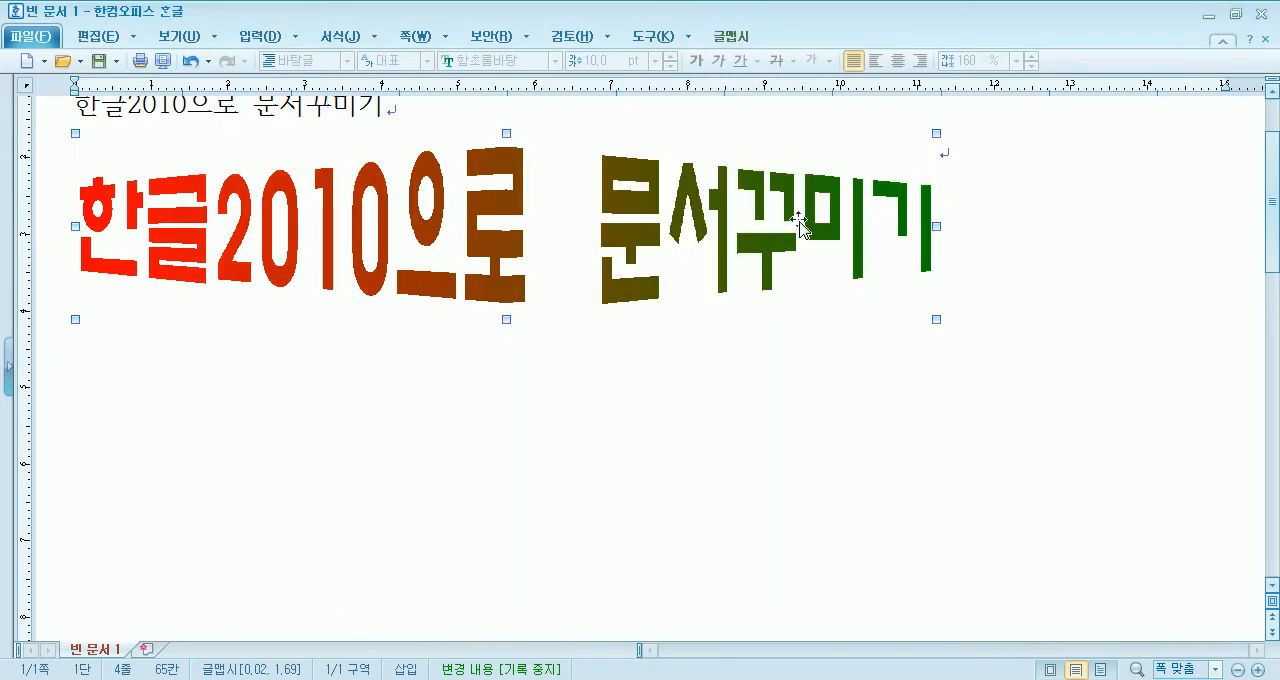
- Leave the fill settings as they are and delete the 글맵시 from the document
double_click(751, 220)
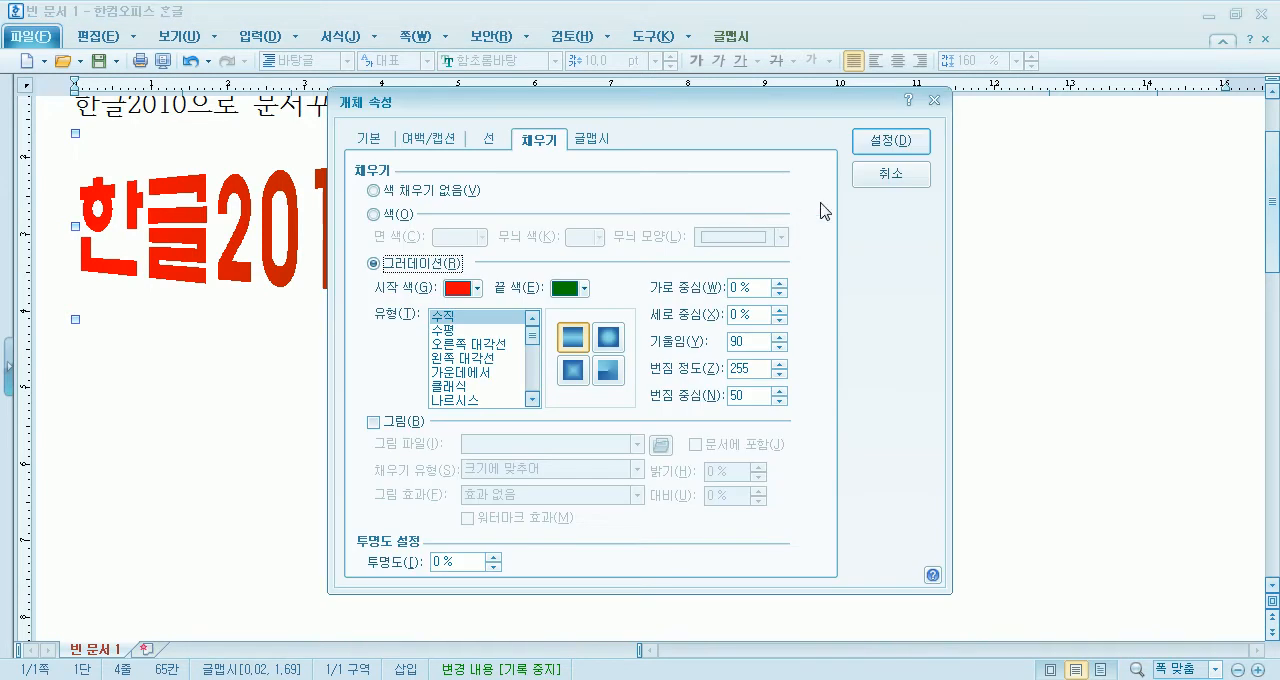
click(890, 176)
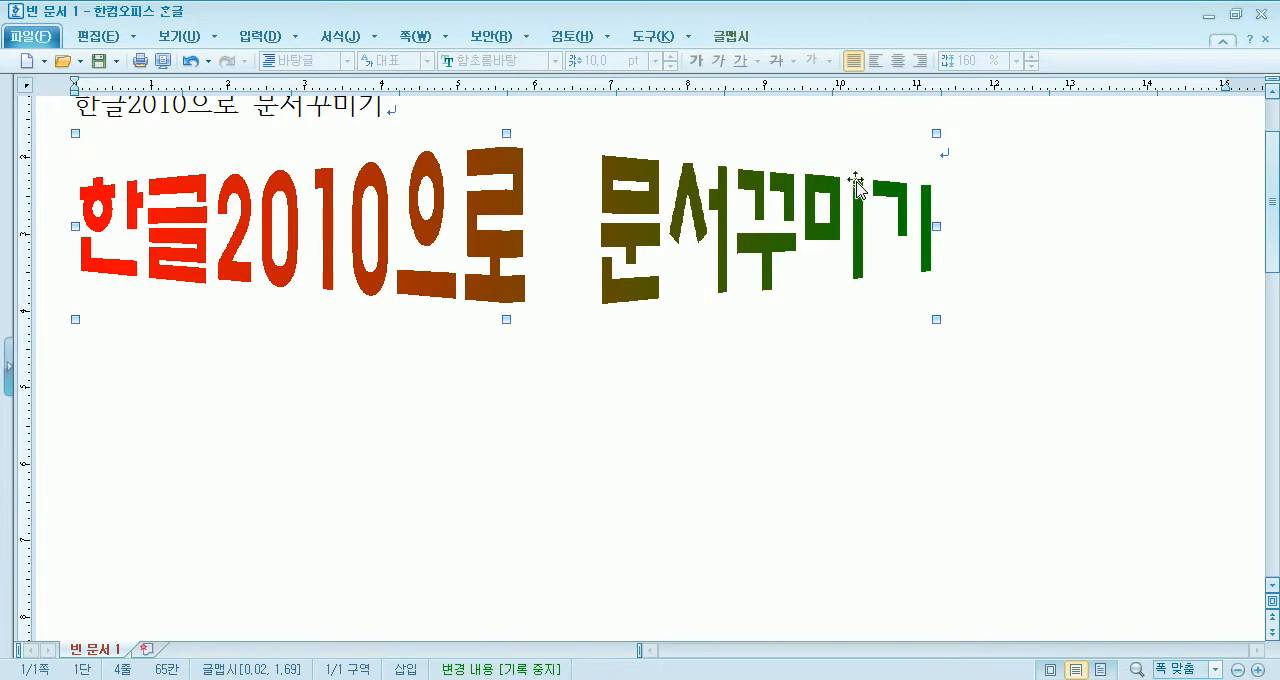
key(Delete)
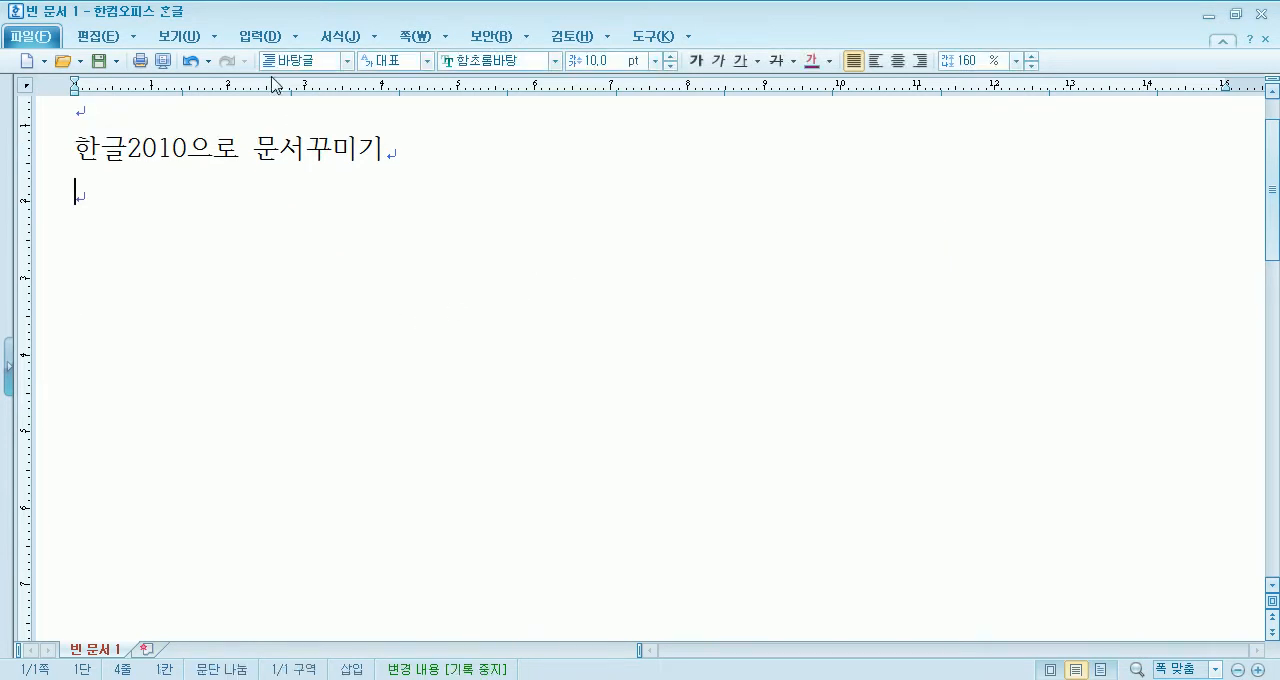
- Start a new 글맵시 below the title line with the text 한글2010으로 문서꾸미기
click(272, 38)
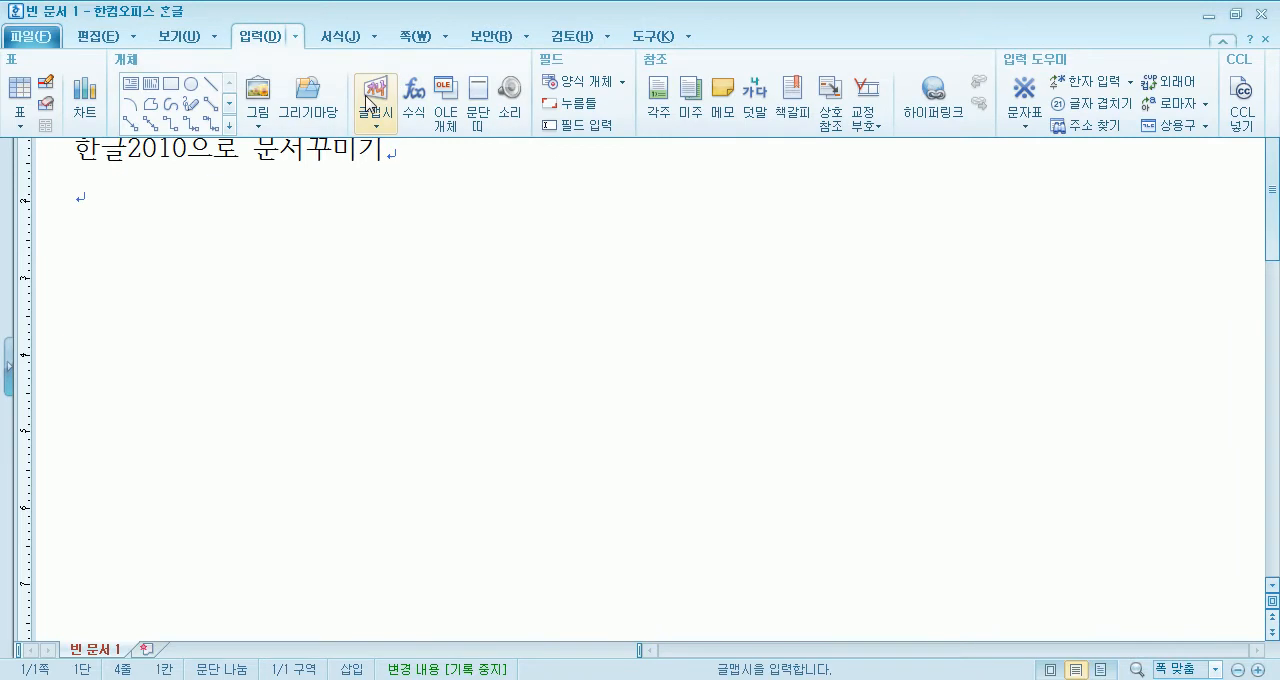
click(366, 104)
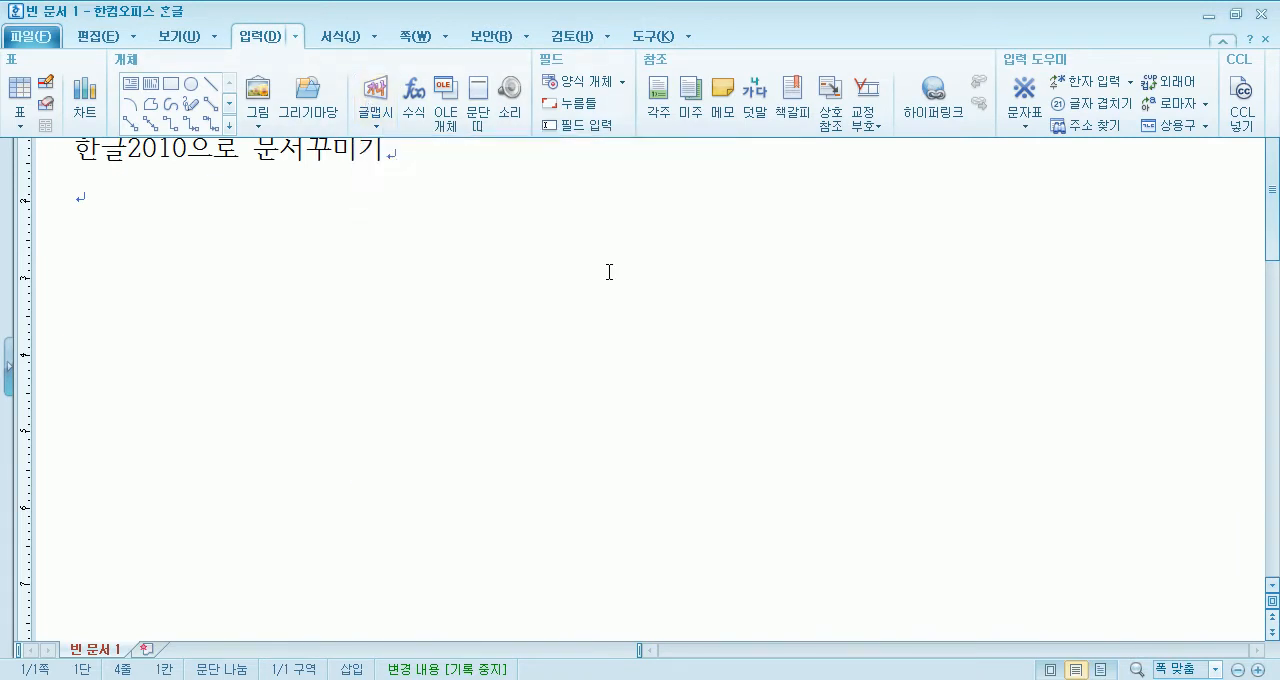
click(534, 250)
text(하)
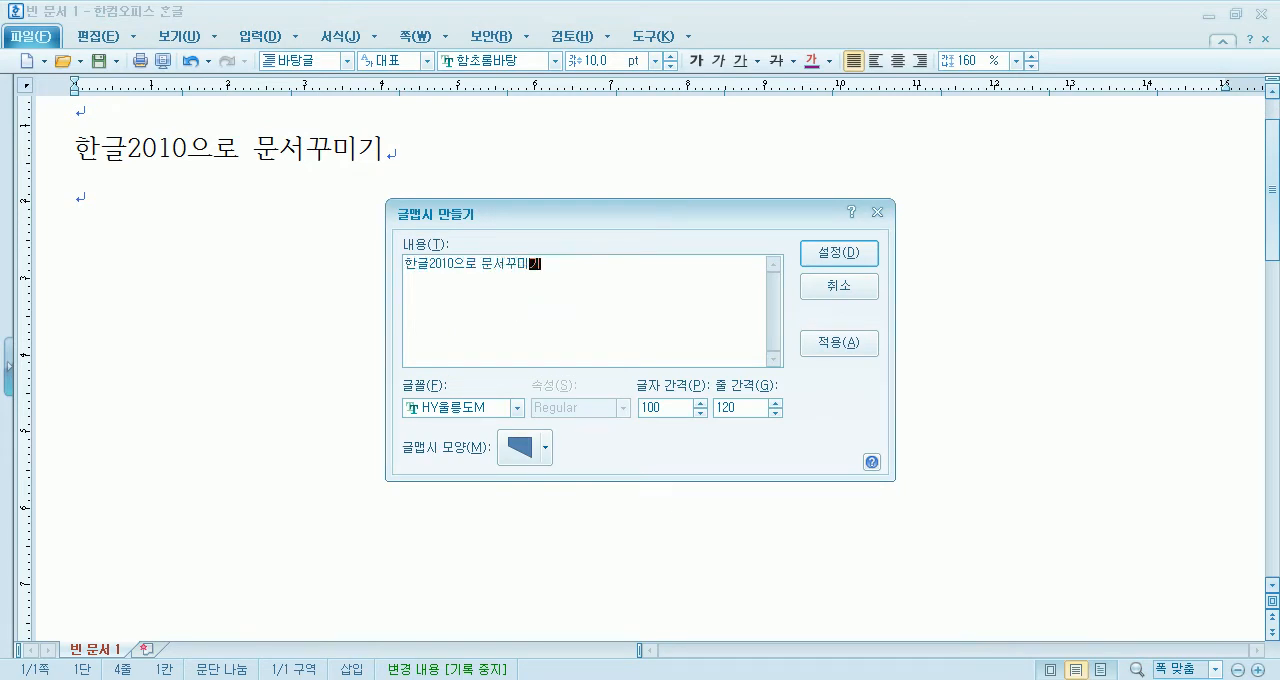
drag(546, 223, 670, 113)
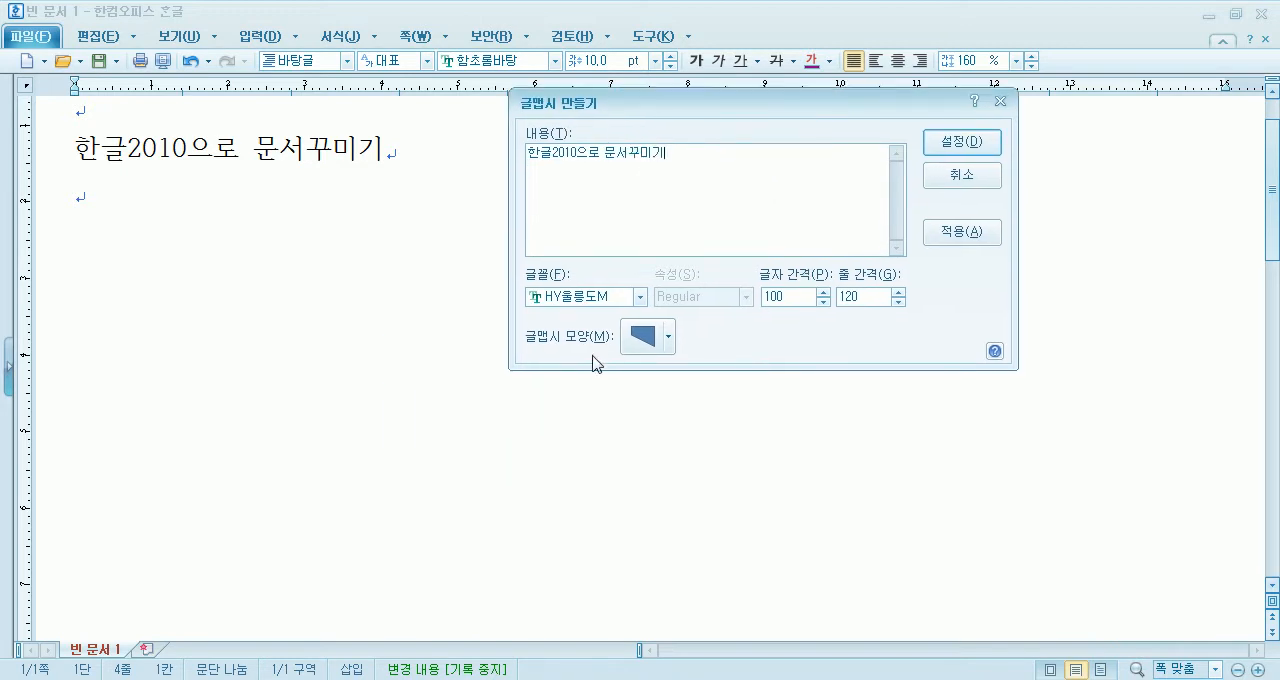
- Set the font of the new 글맵시 to HY엽서M
click(594, 297)
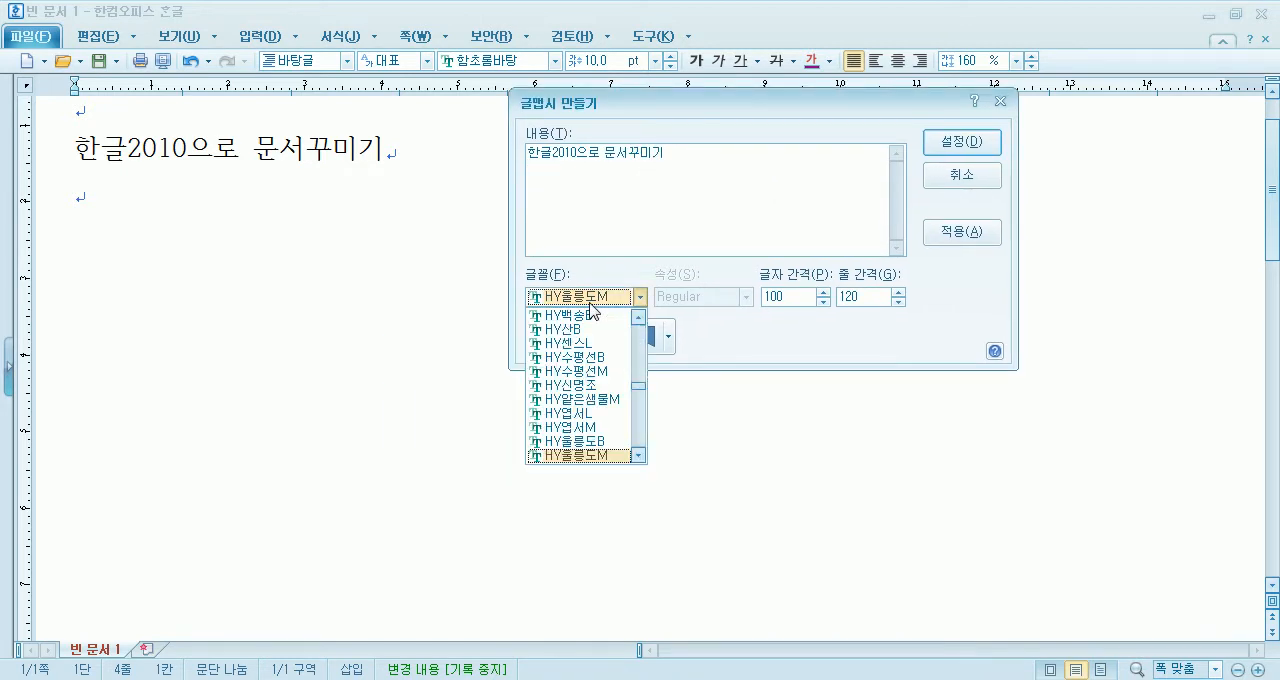
click(591, 303)
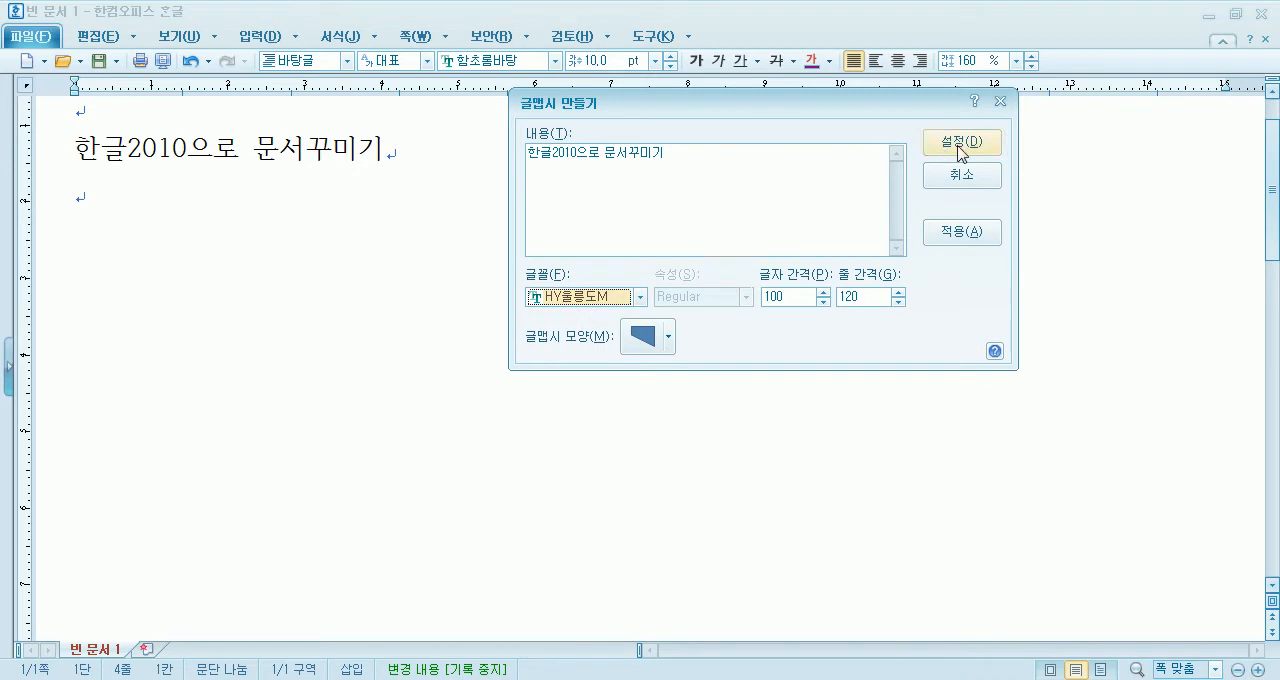
click(612, 298)
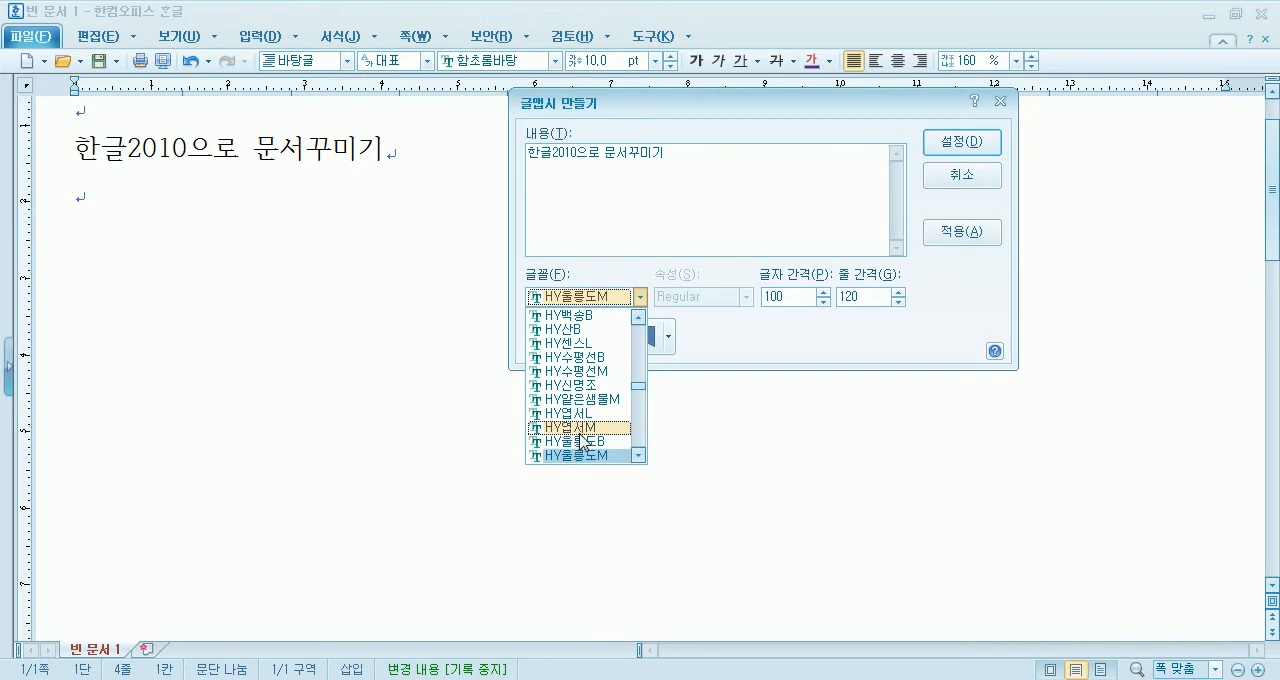
scroll(583, 441, down, 2)
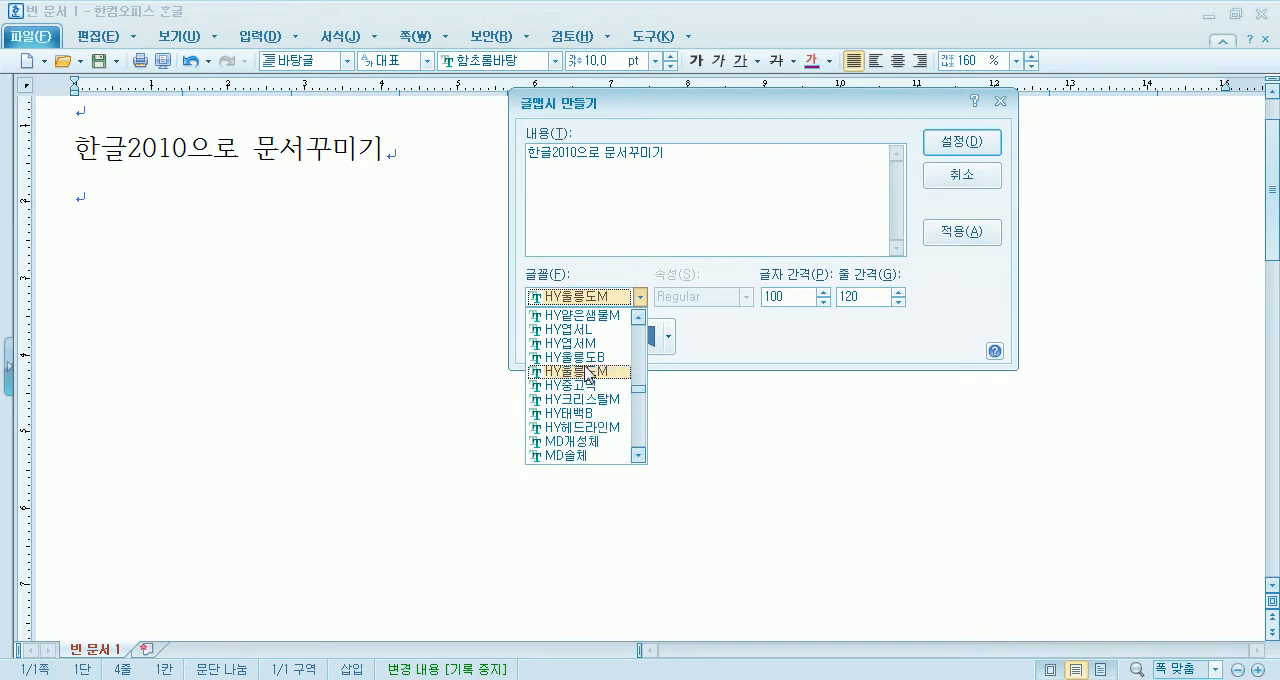
click(584, 345)
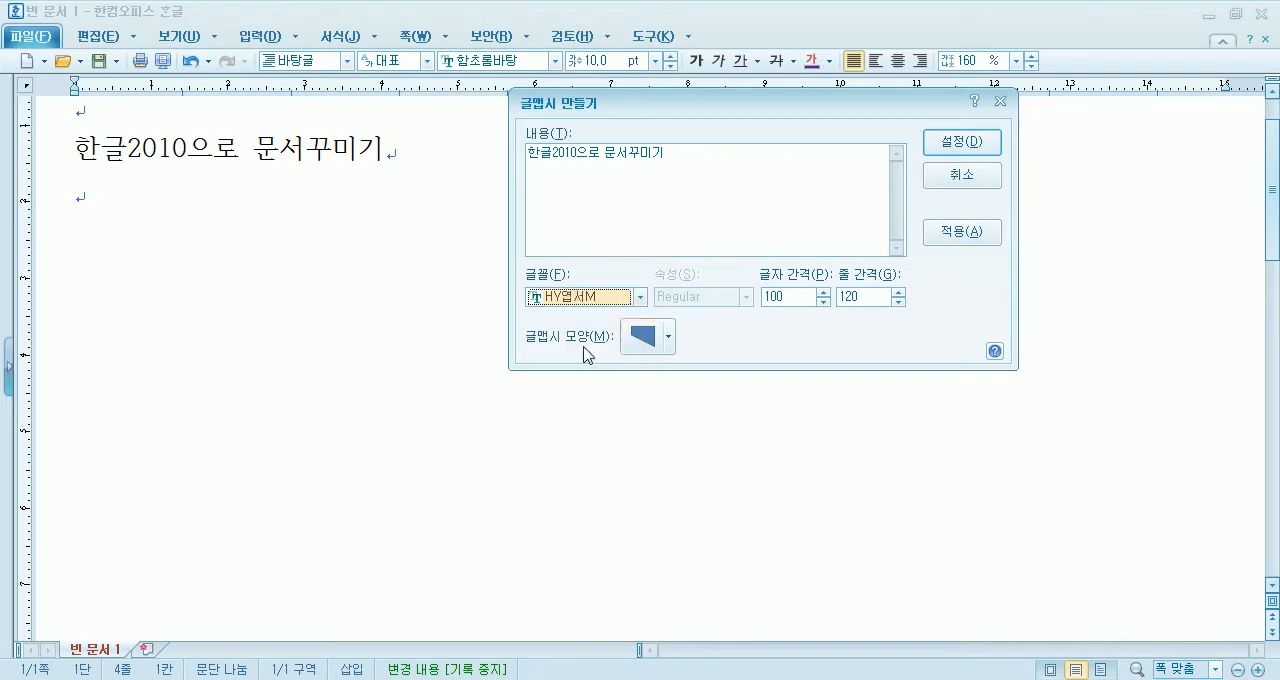
- Give the 글맵시 the symmetrical shape that narrows toward its right end, insert it and deselect it
click(645, 338)
click(636, 405)
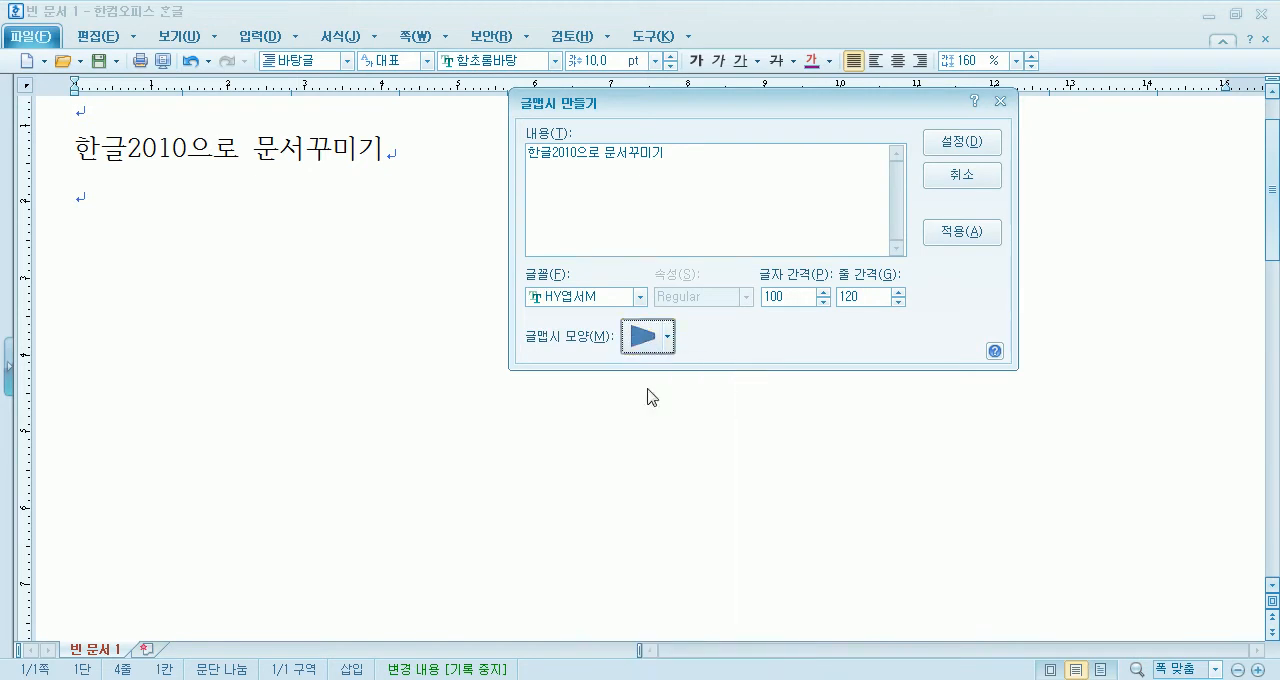
click(957, 147)
key(Escape)
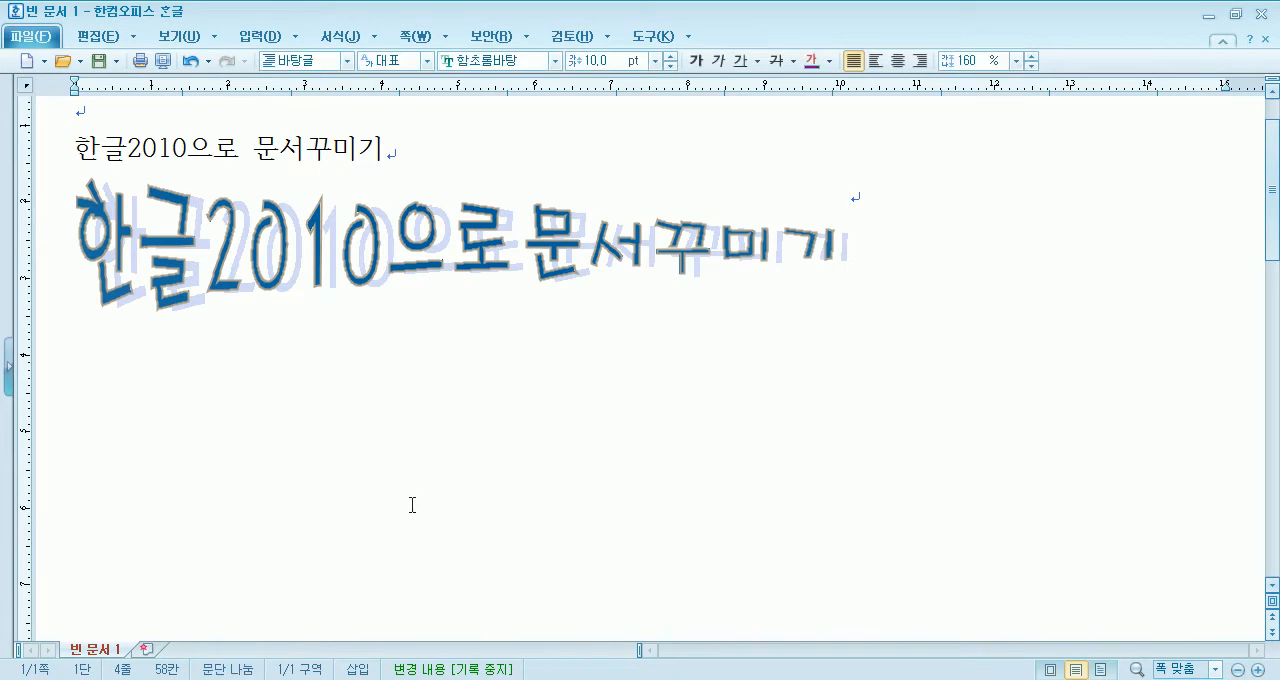
- Open the inserted 글맵시's properties and review its basic, margin and caption, text and font settings
click(463, 250)
double_click(463, 250)
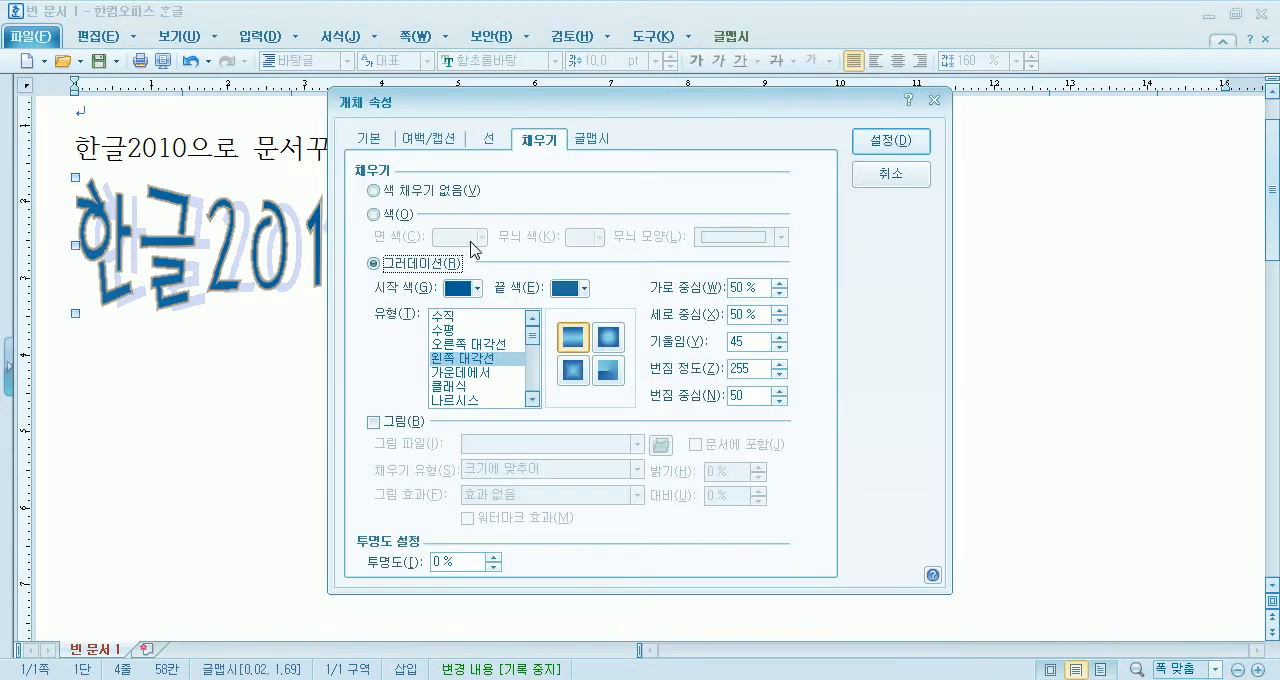
click(372, 140)
click(427, 144)
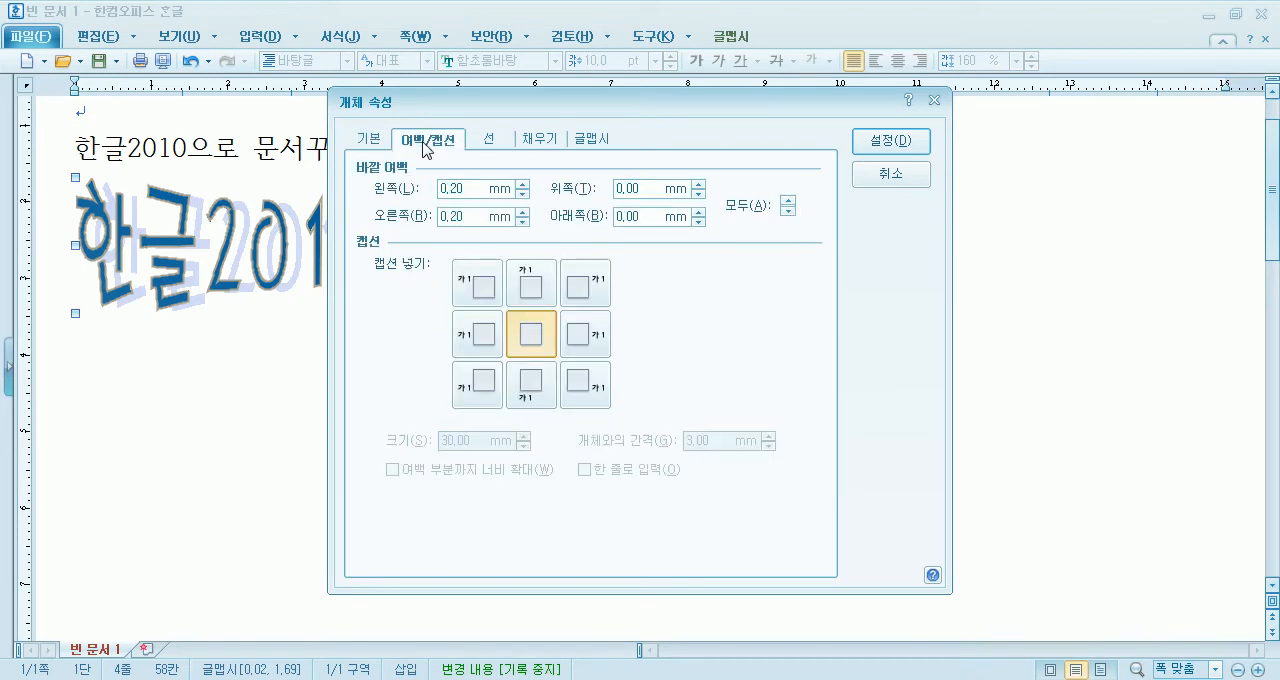
click(590, 139)
drag(603, 110, 916, 42)
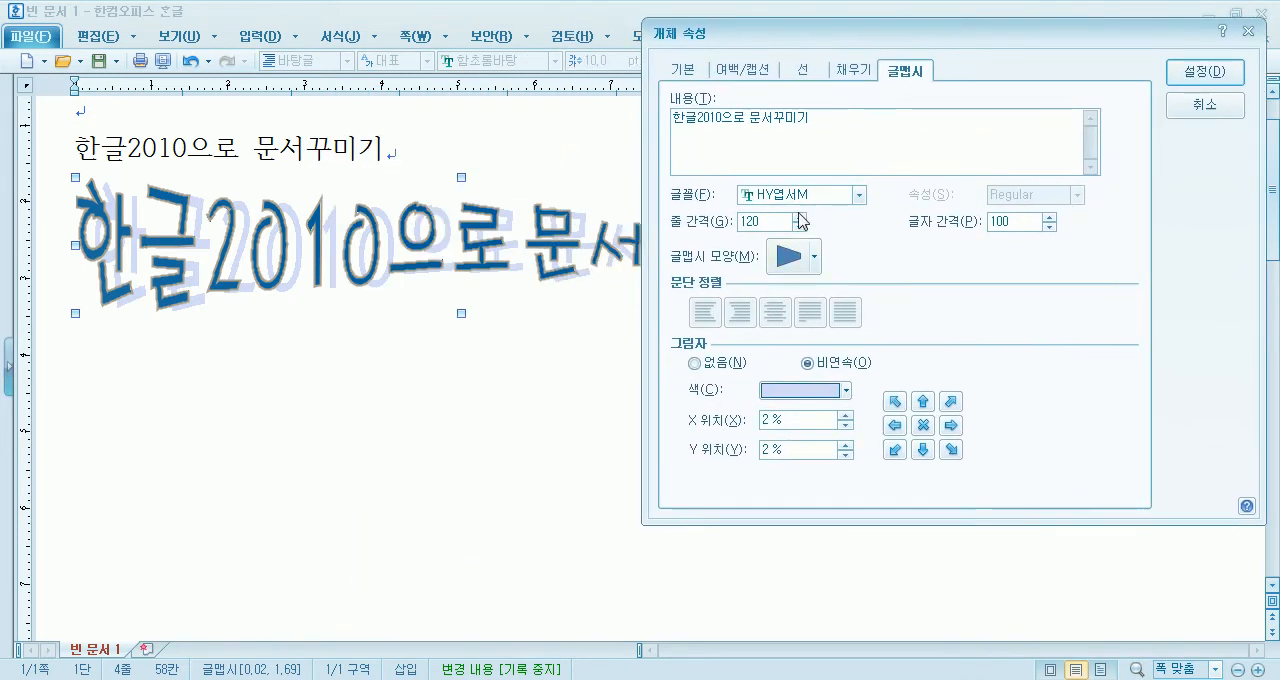
drag(842, 120, 695, 110)
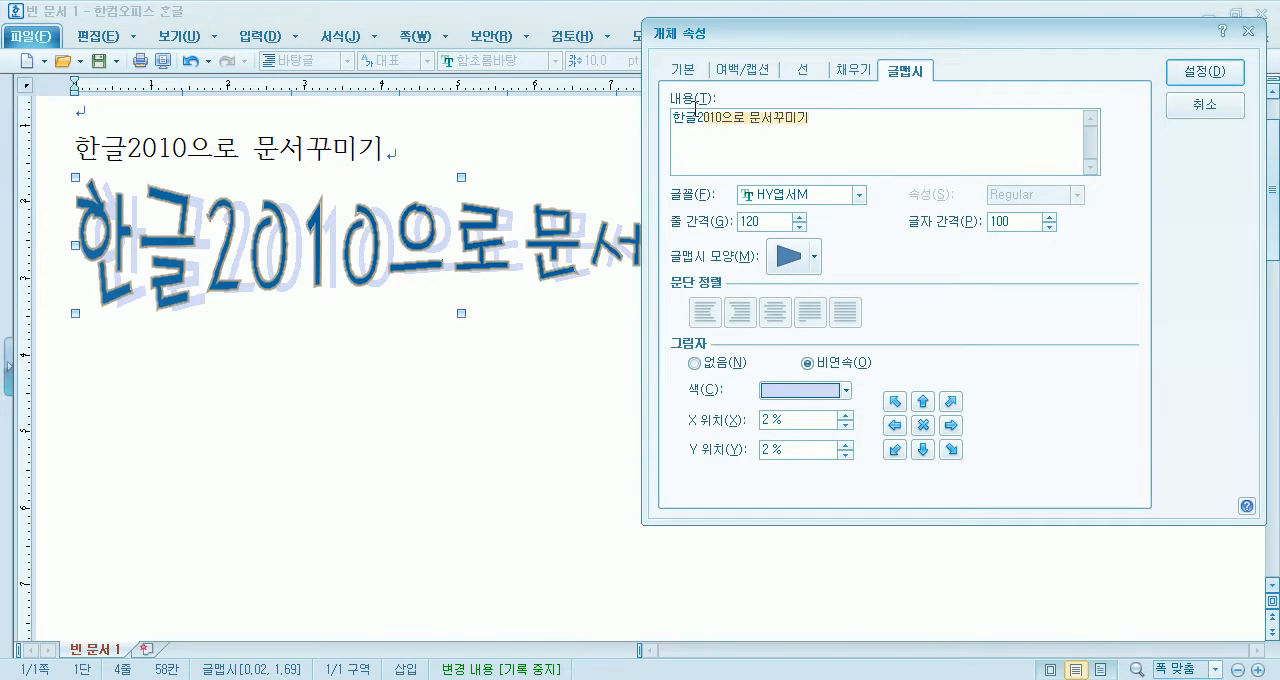
click(803, 197)
click(801, 198)
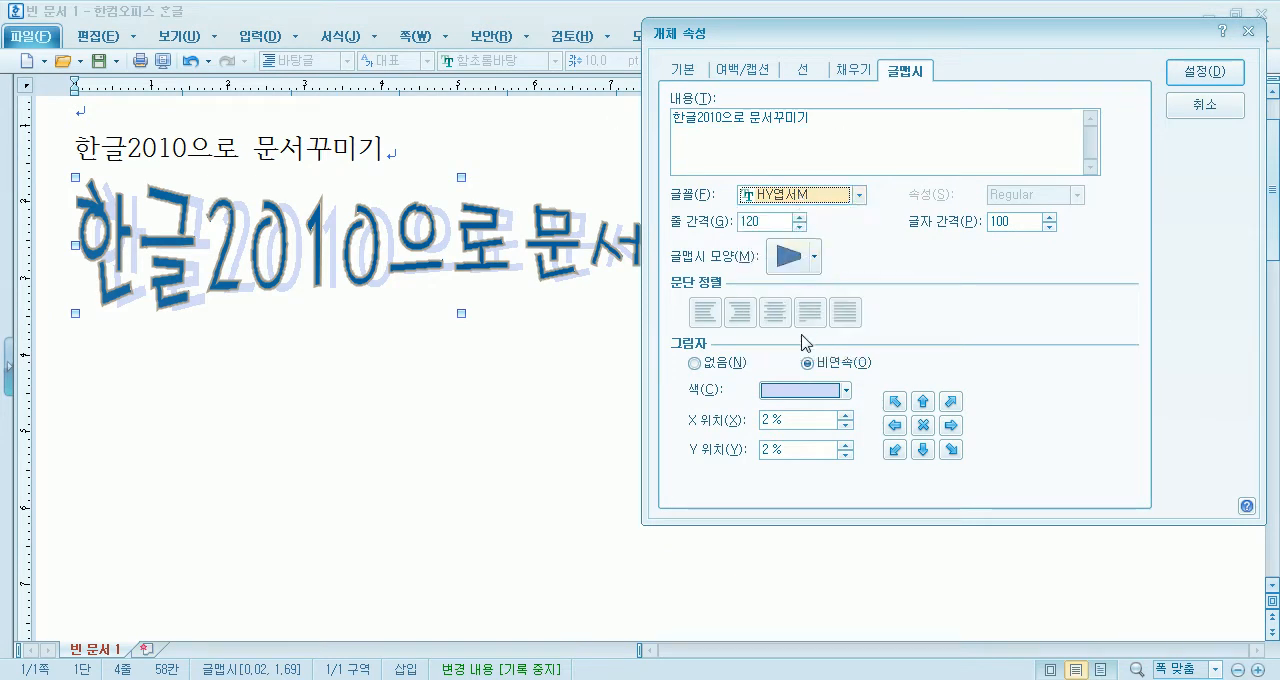
- Give the 글맵시 a 비연속 shadow in red and apply it
click(708, 363)
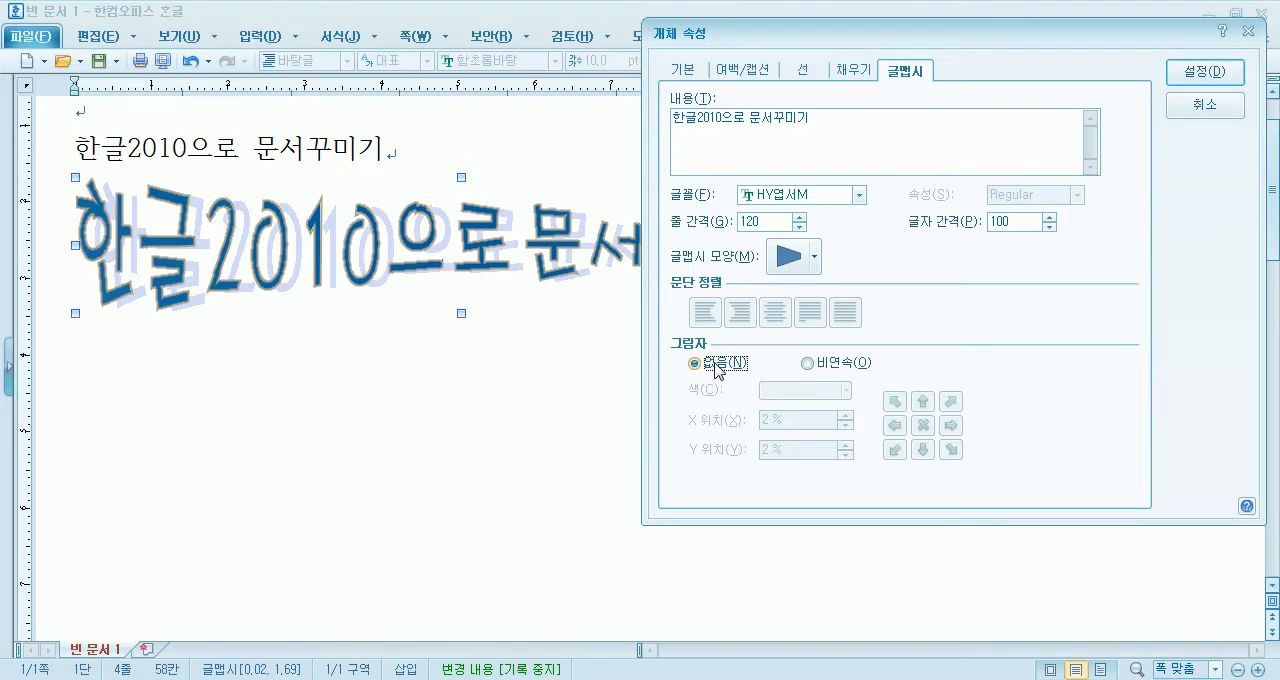
click(831, 365)
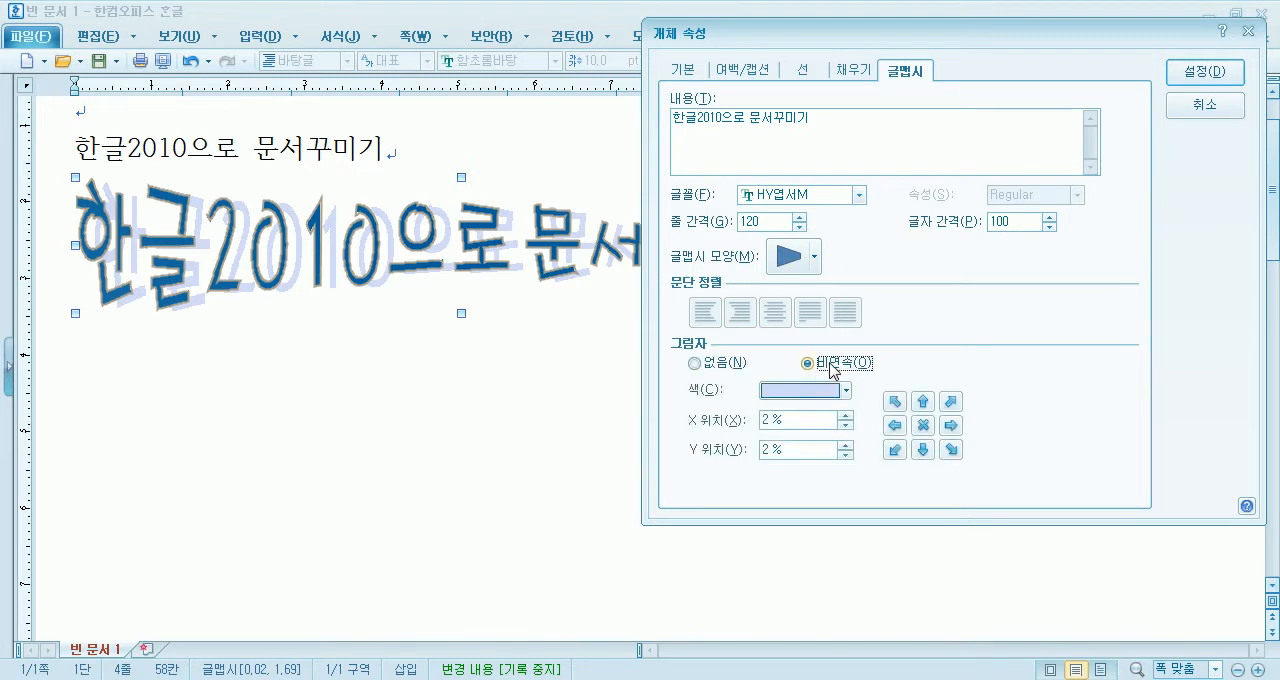
click(846, 390)
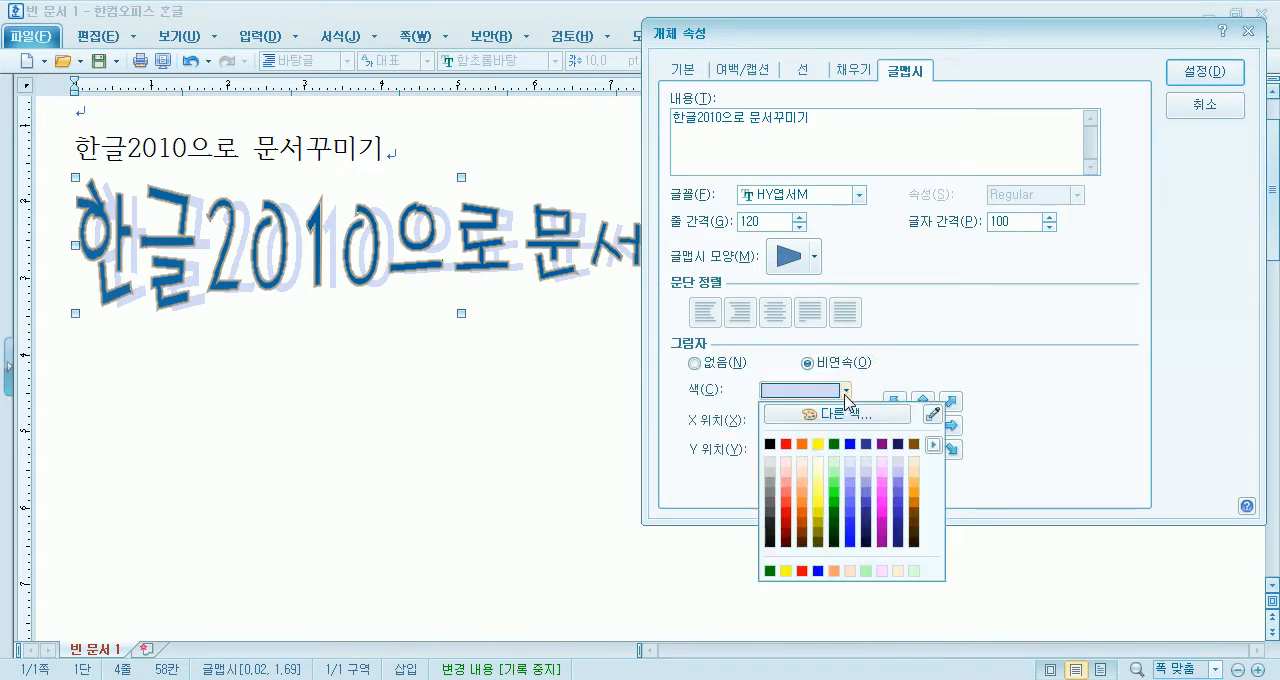
click(786, 444)
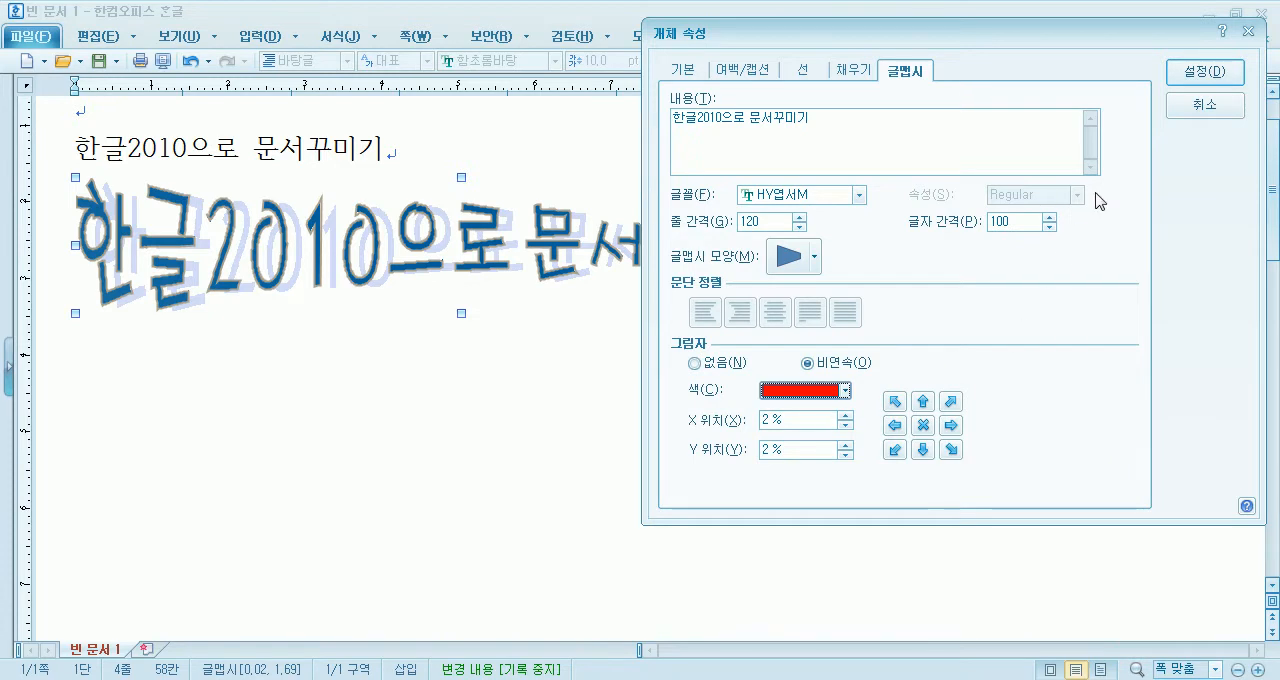
click(1200, 74)
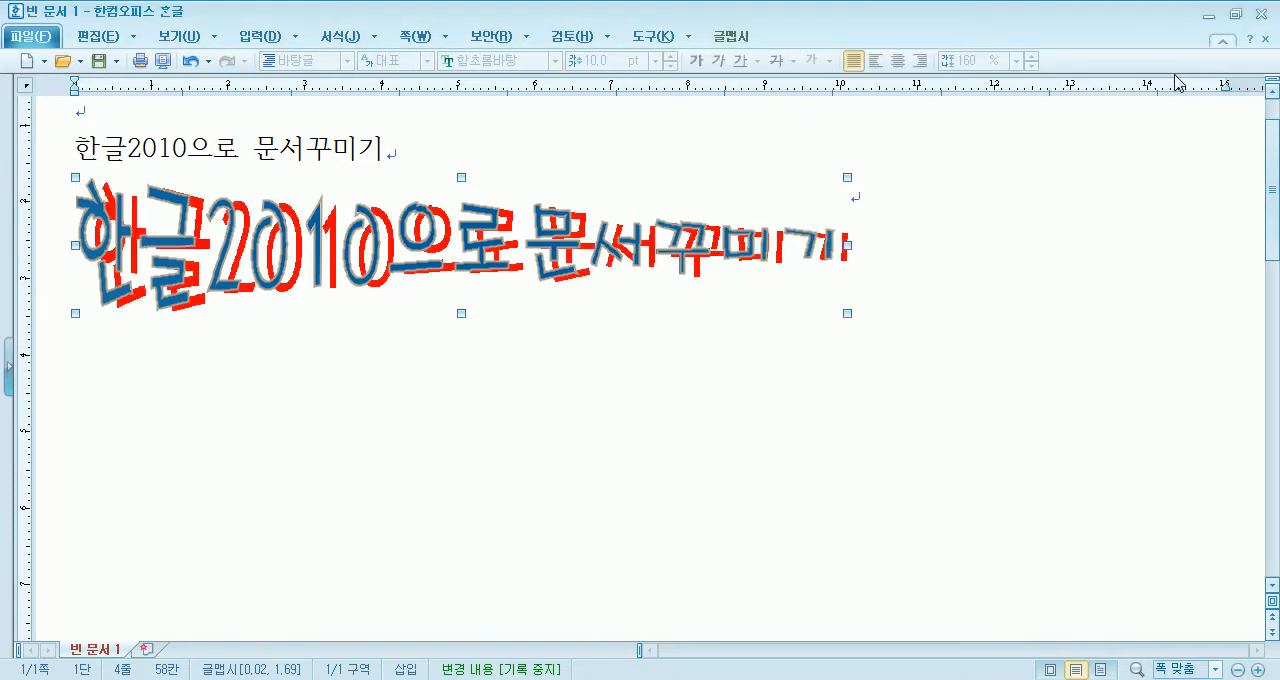
- Change the 글맵시's shadow color to light pink, after trying light gray, and apply it
double_click(587, 262)
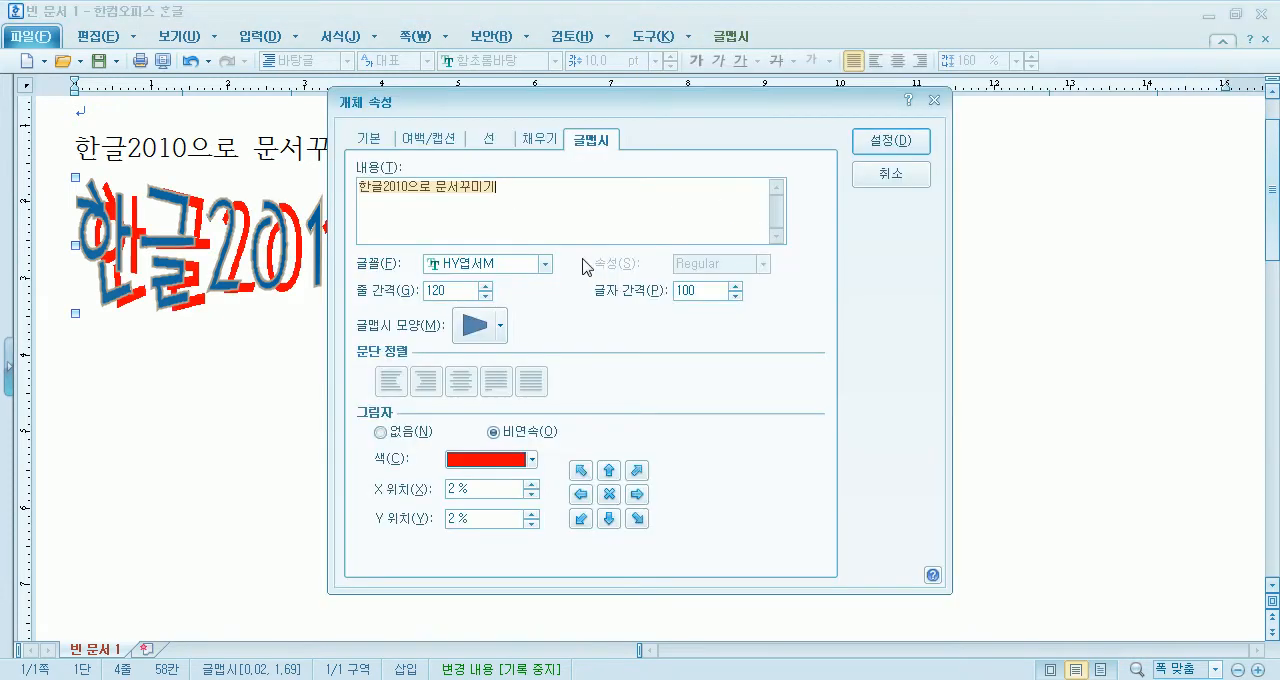
drag(622, 103, 1094, 34)
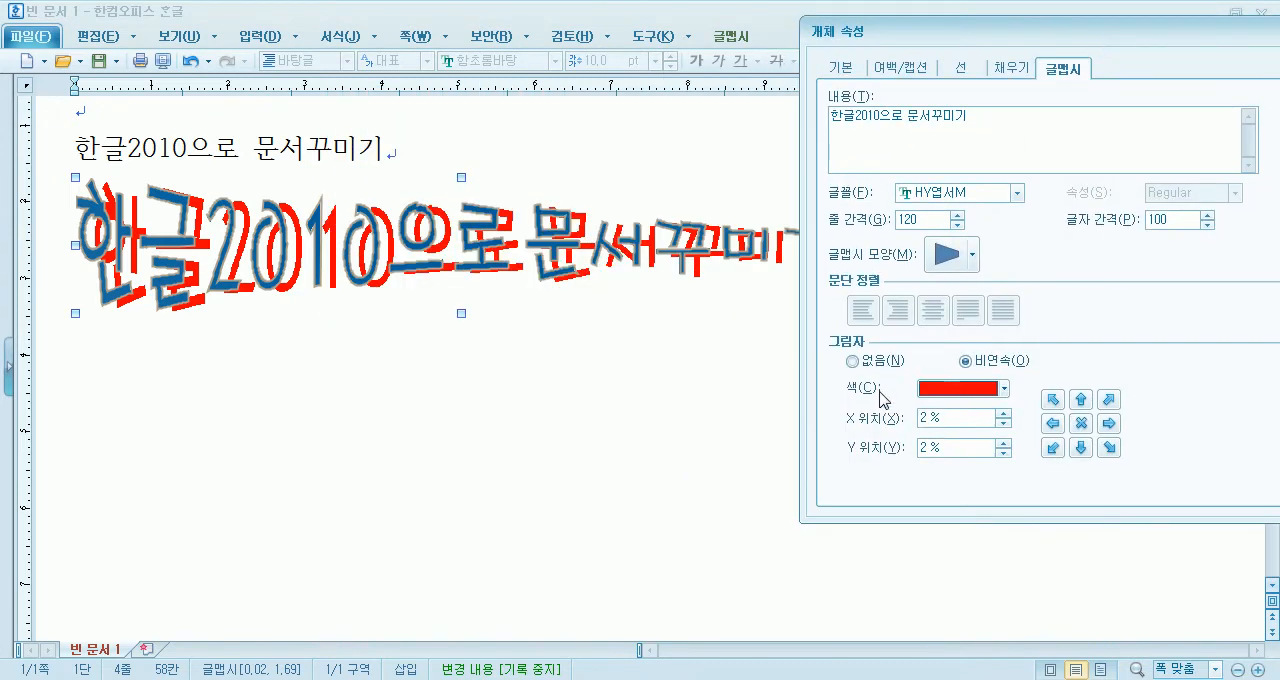
click(948, 388)
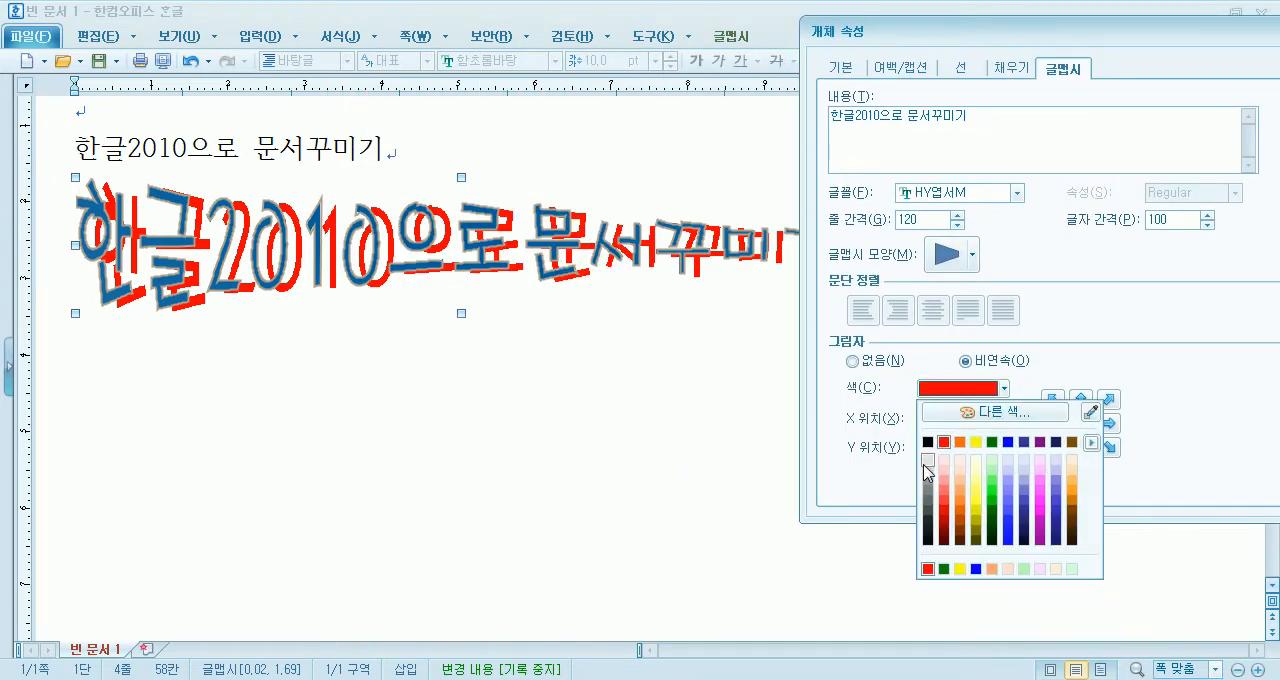
click(926, 466)
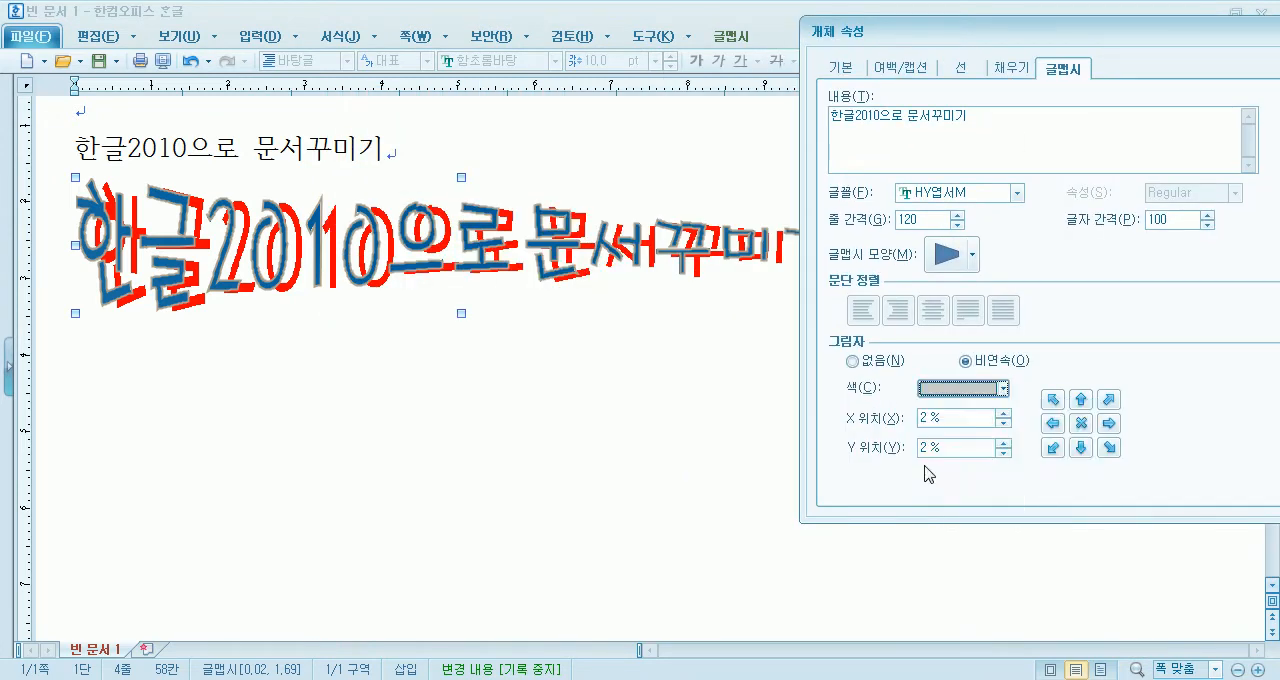
click(960, 389)
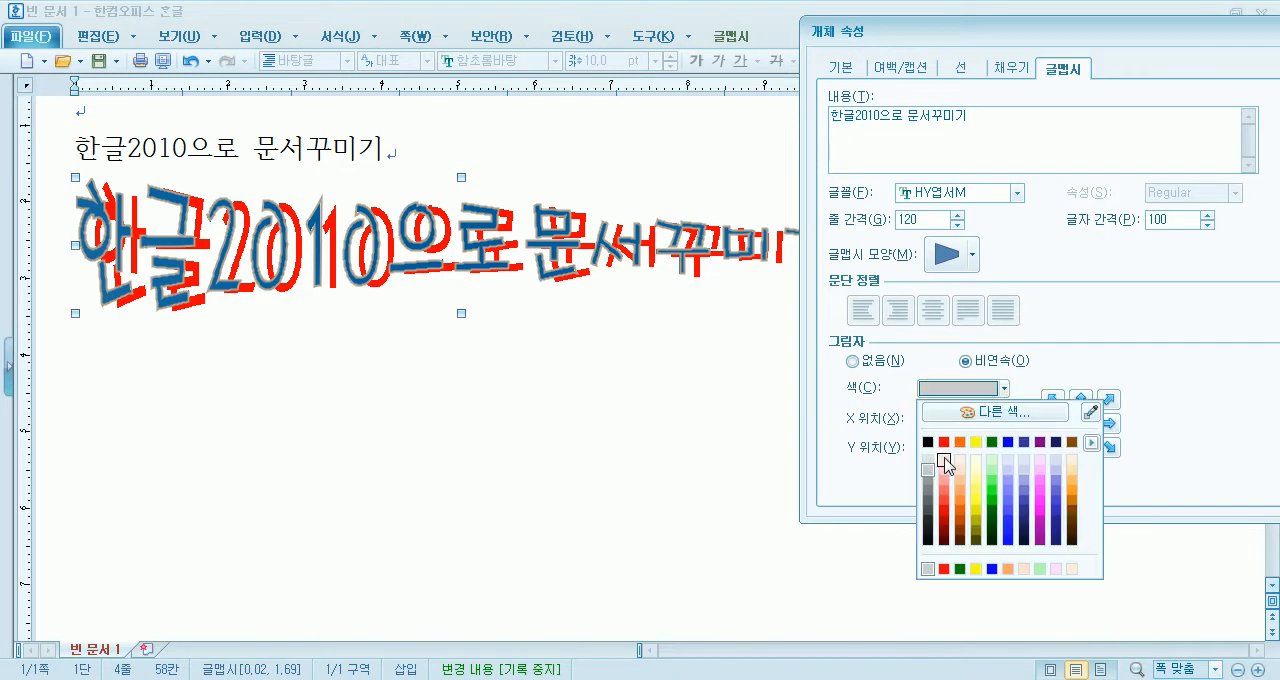
click(943, 460)
drag(1208, 28, 1097, 47)
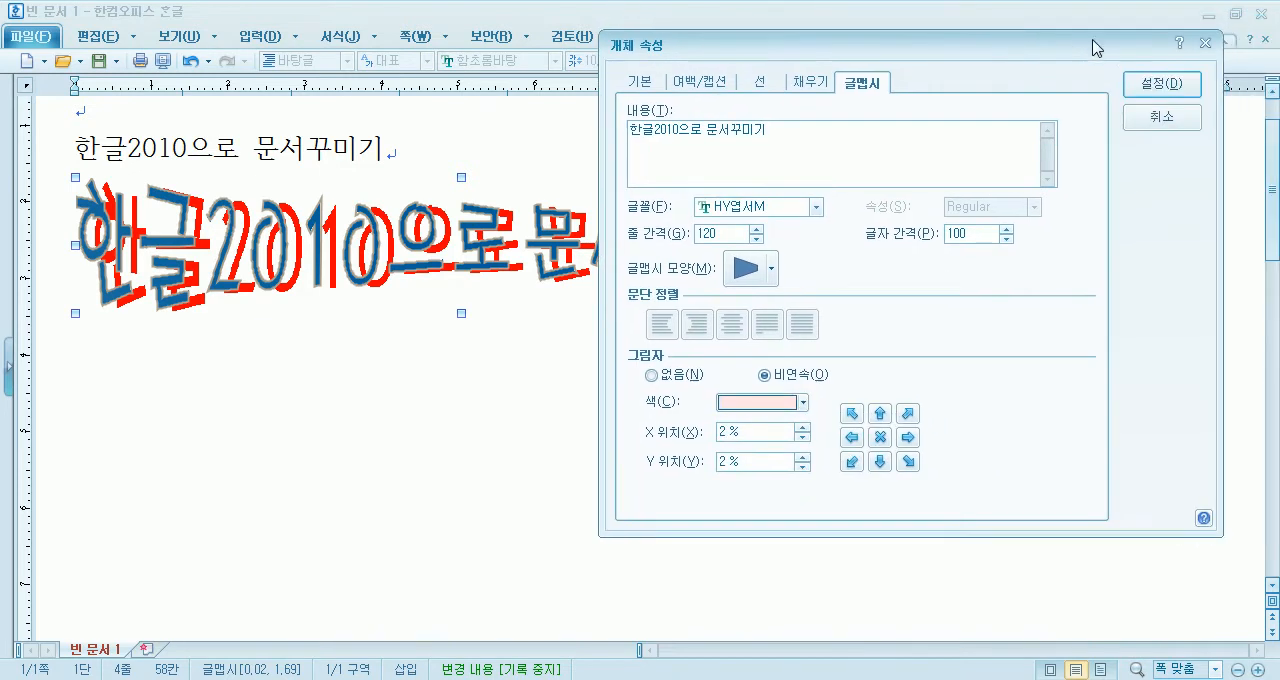
click(1170, 84)
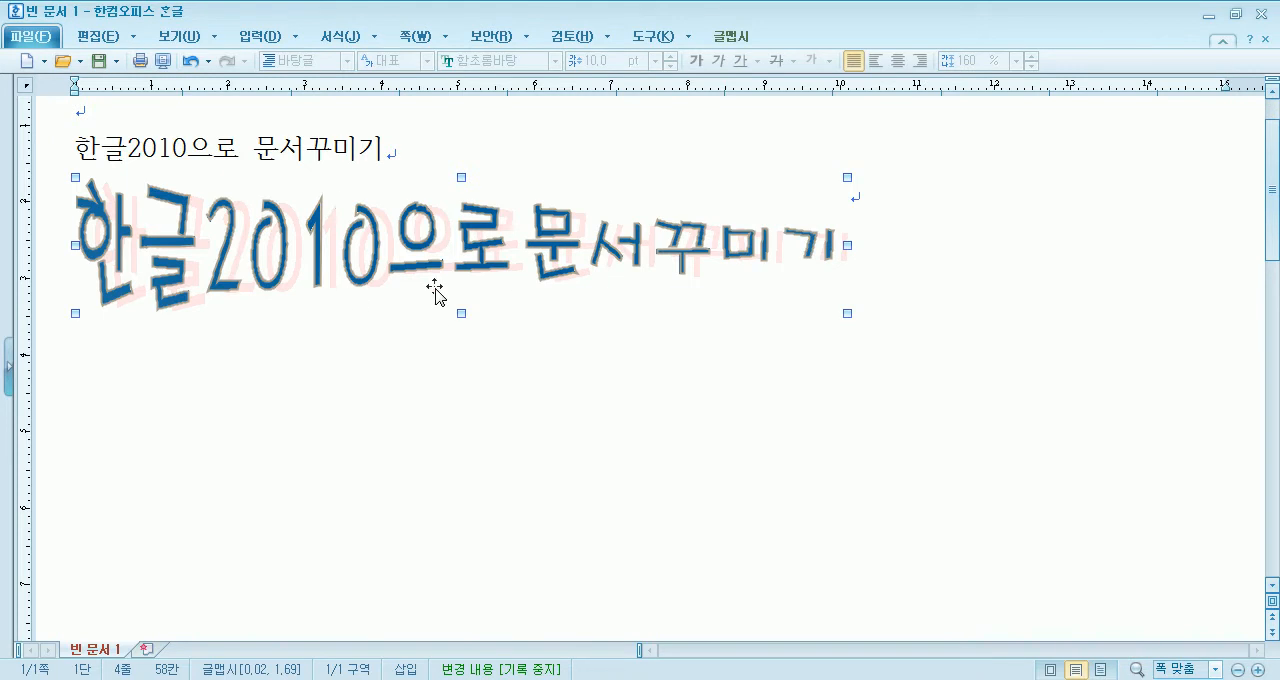
- Set the 글맵시's shadow to 없음 and apply it
double_click(442, 232)
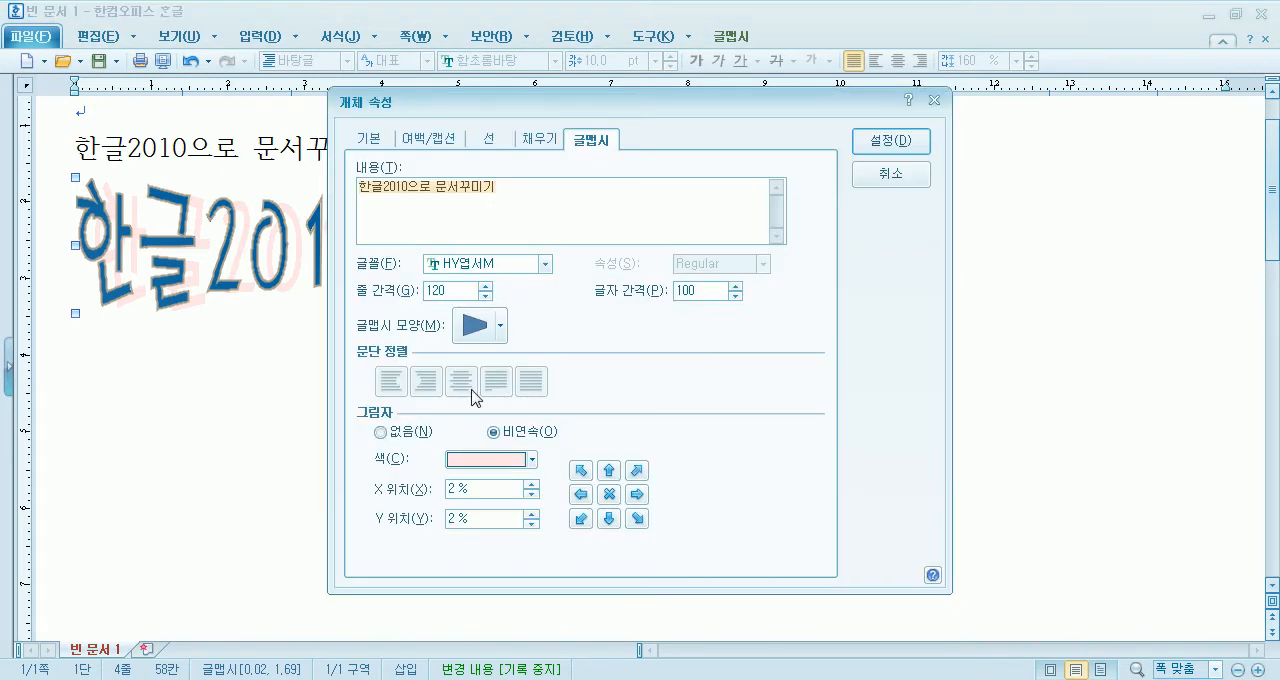
click(404, 432)
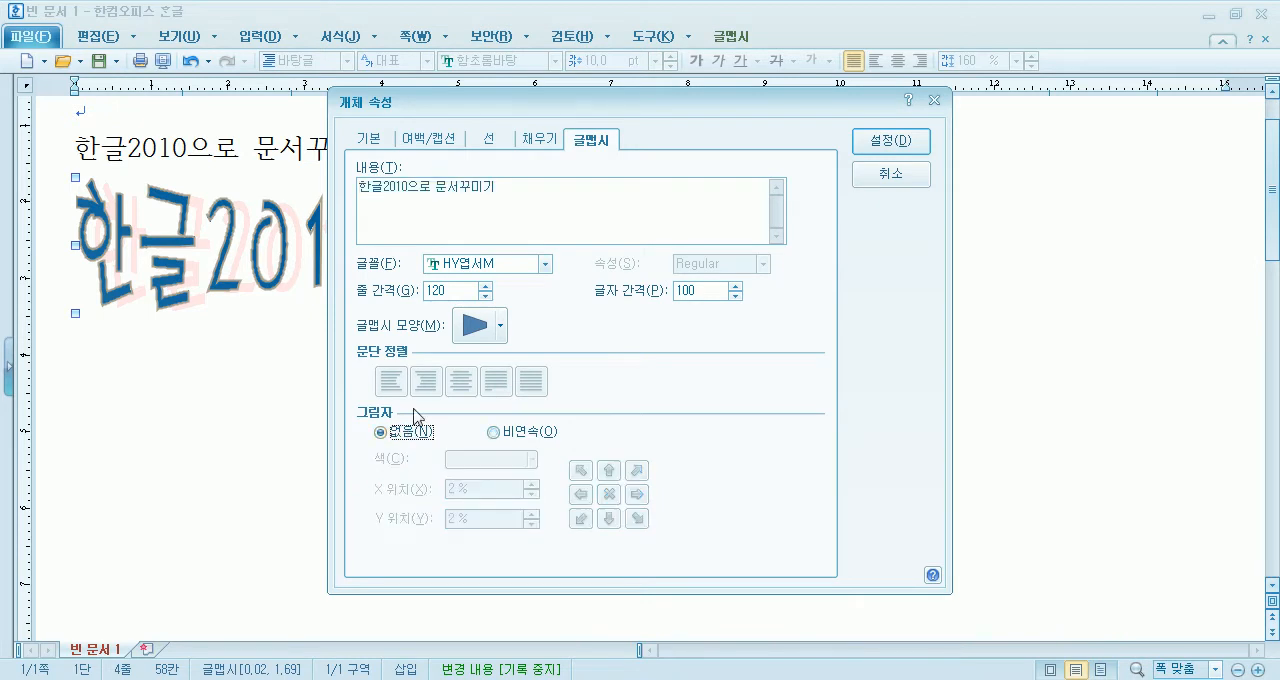
click(872, 148)
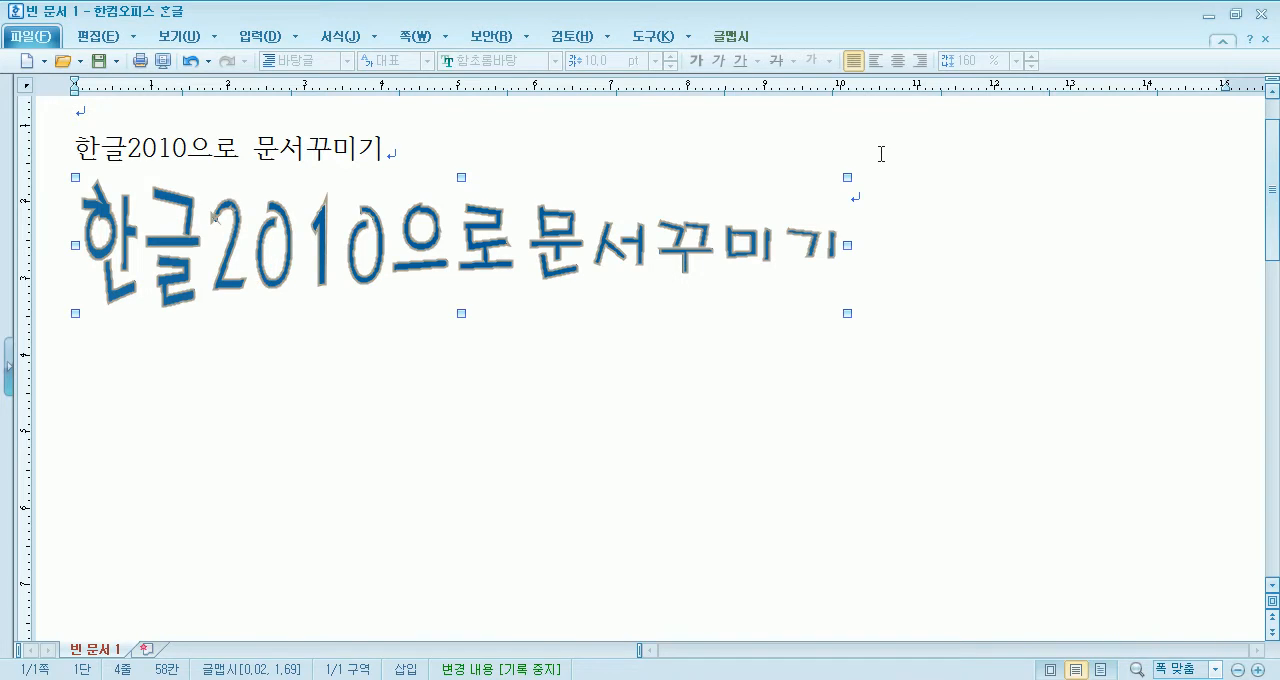
- Change the 글맵시's shape to the flared arch, fifth in the fourth row of shapes, and apply it
double_click(466, 236)
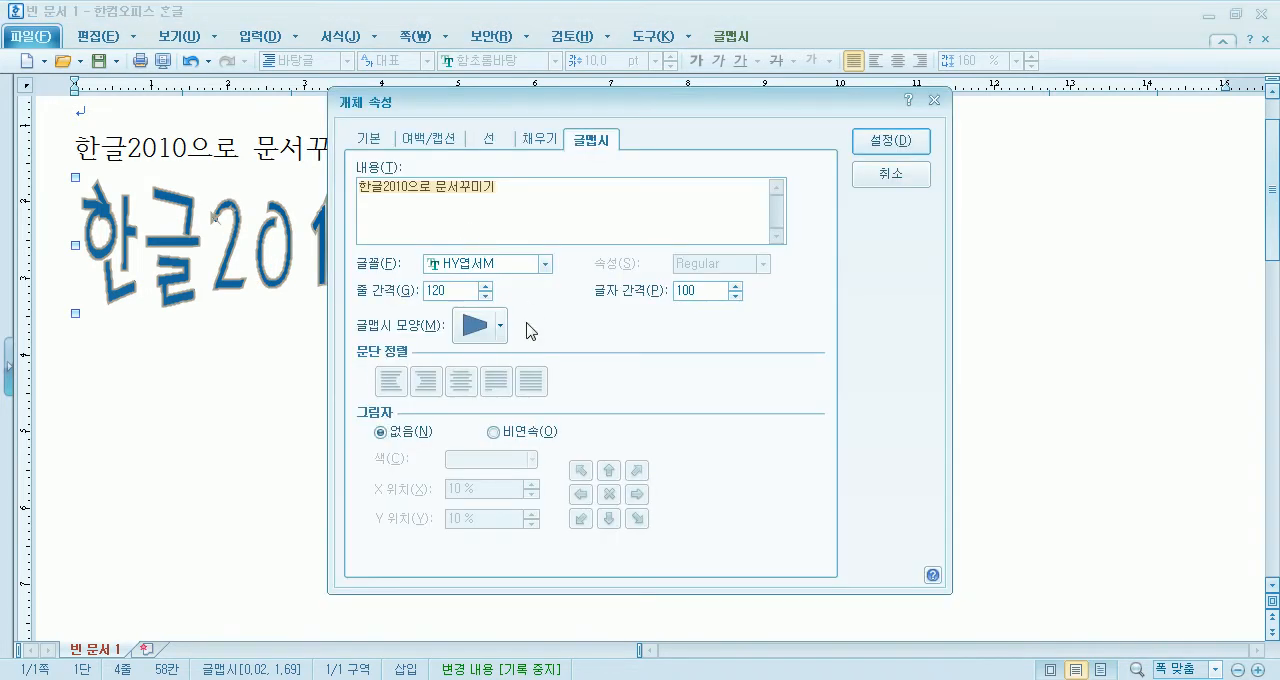
click(470, 330)
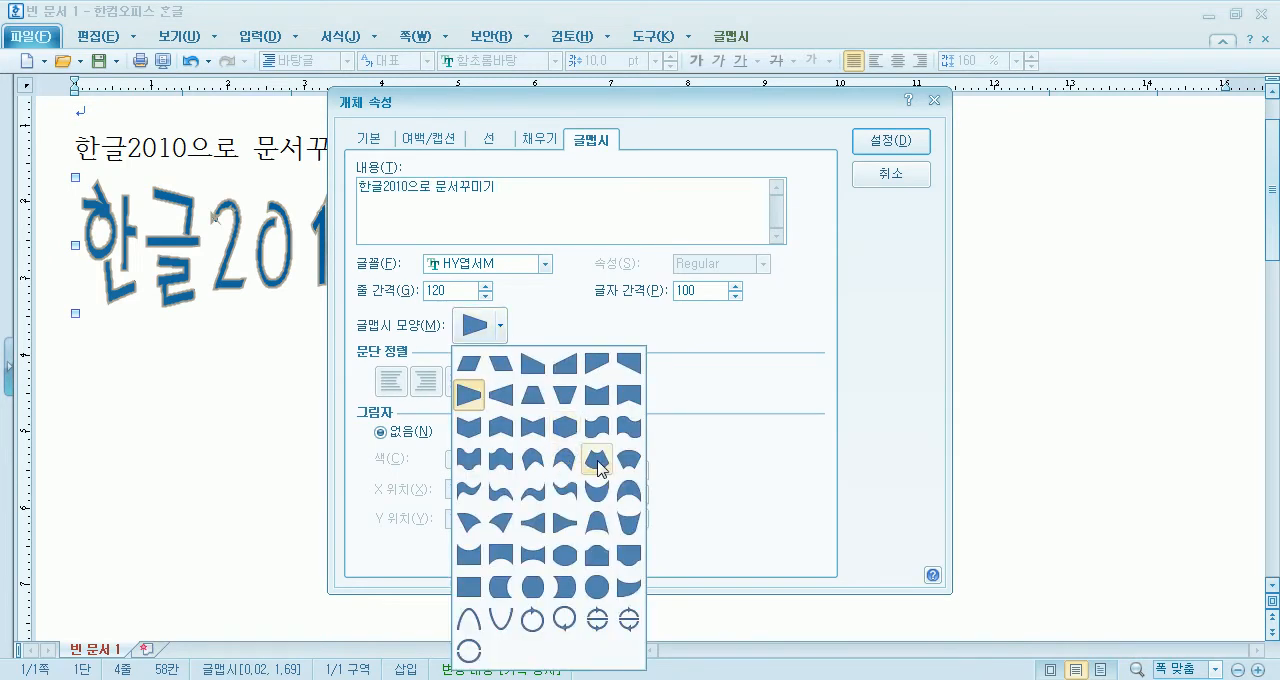
click(597, 459)
click(910, 141)
- Move the 글맵시 down about 1.5 cm, then stretch it up and down to a height of about 4 cm
drag(585, 248, 574, 365)
click(464, 291)
click(457, 337)
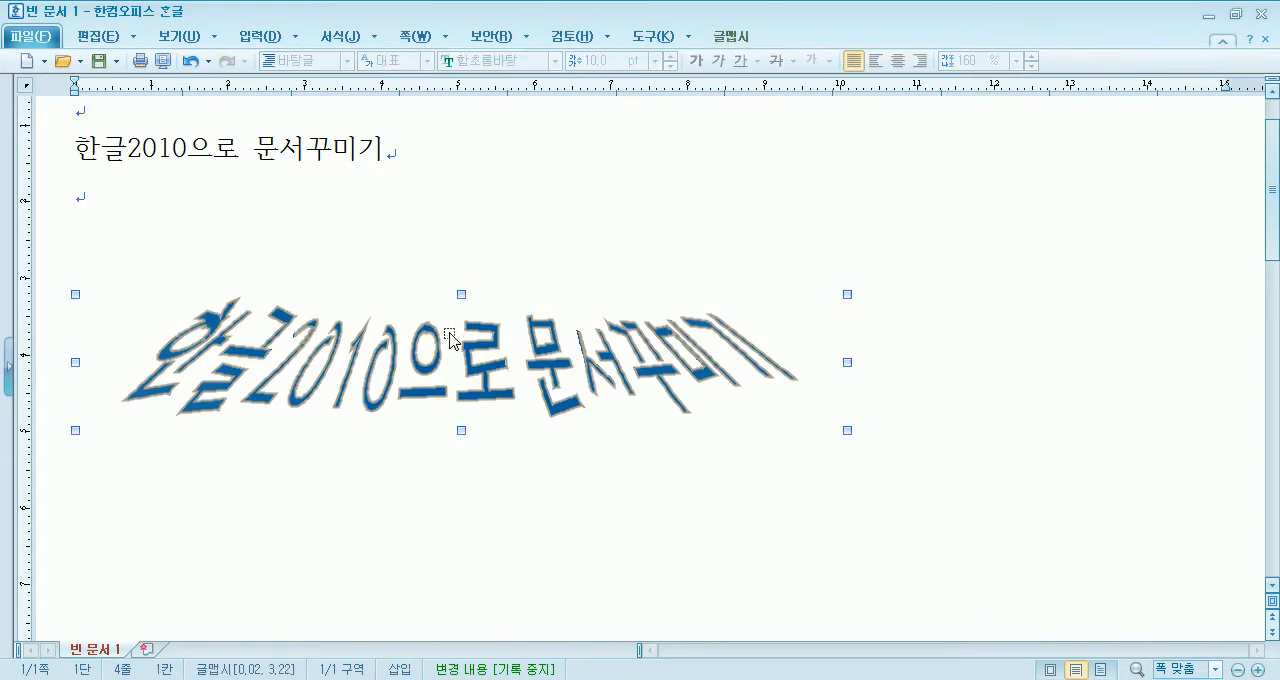
drag(461, 211, 461, 209)
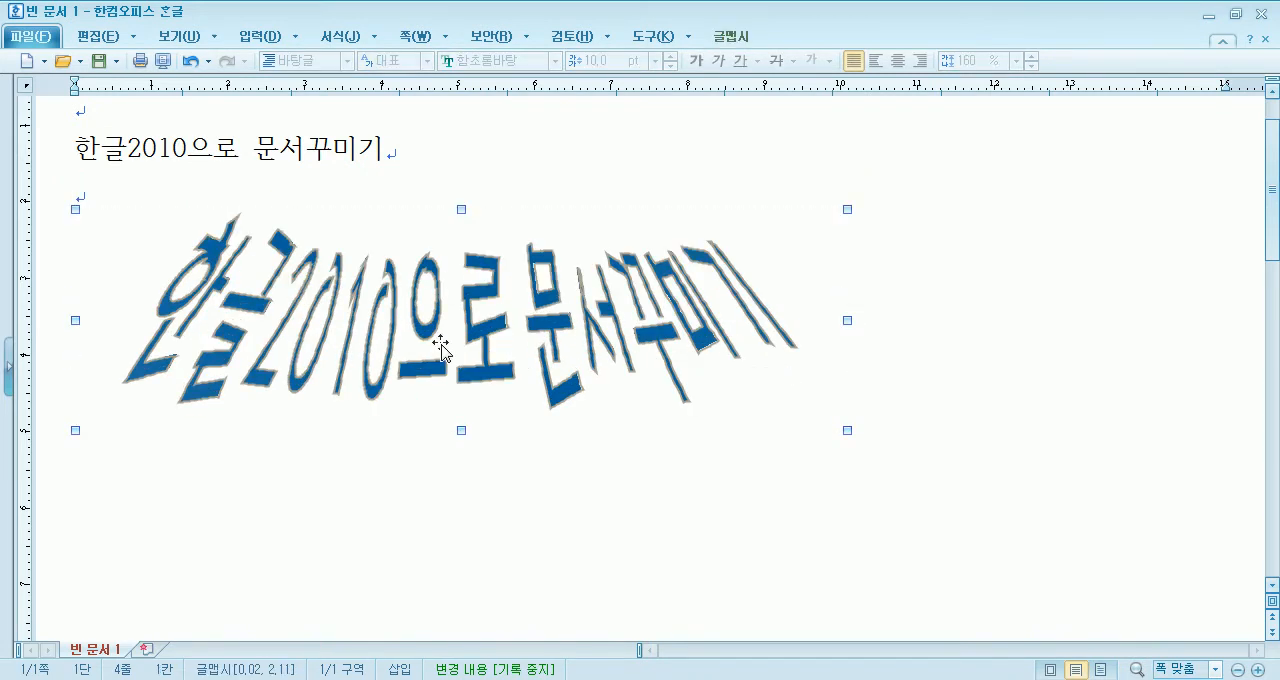
drag(440, 512, 440, 516)
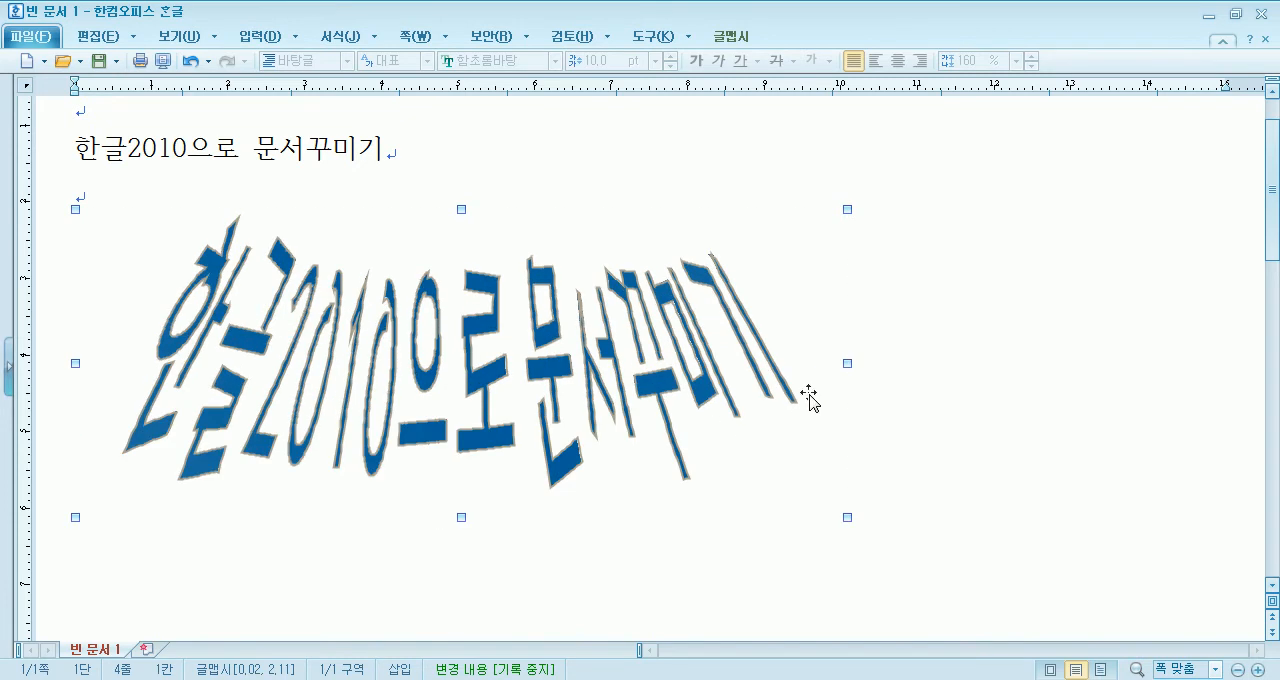
- Narrow the 글맵시, then widen it to about 11.2 cm and flatten it to a height of about 1 cm
drag(625, 393, 624, 393)
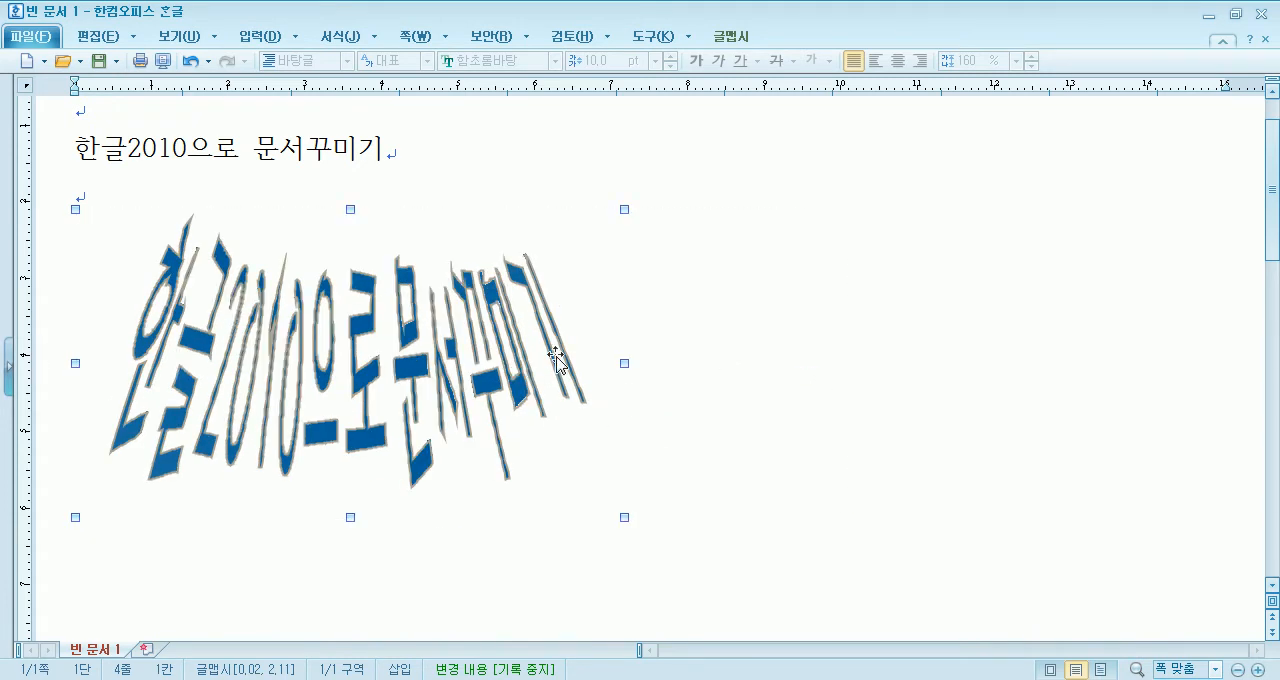
drag(734, 357, 938, 363)
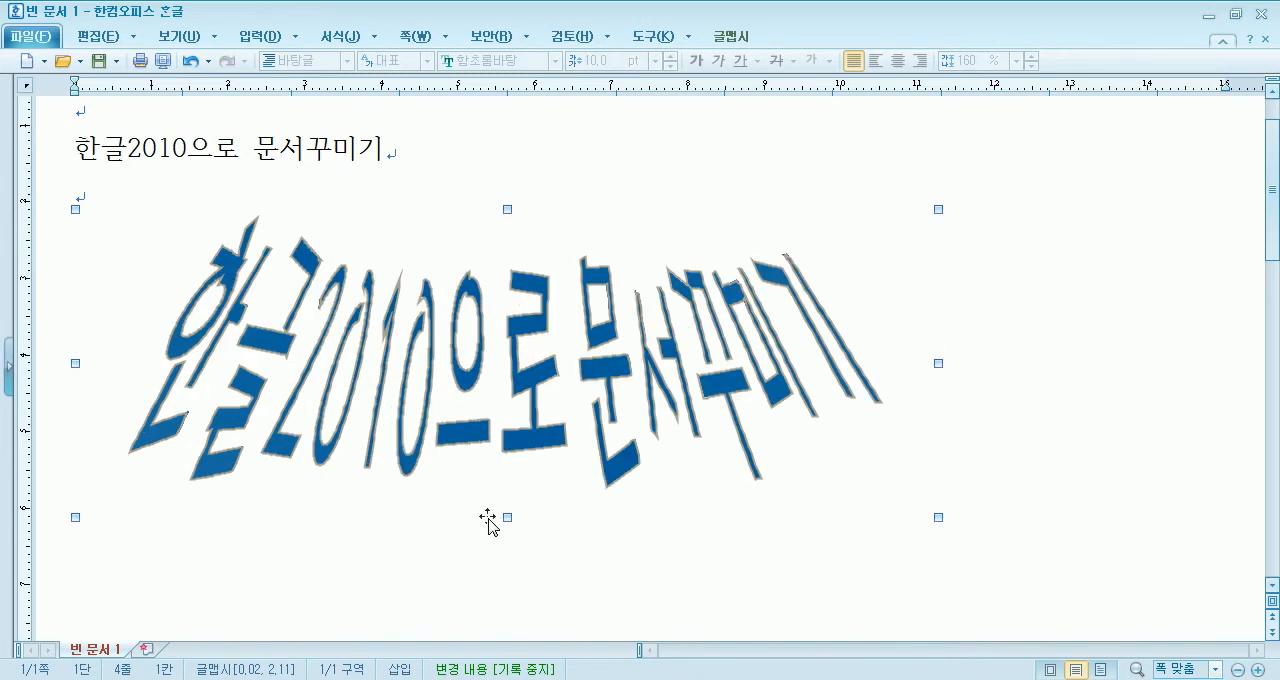
drag(519, 425, 549, 283)
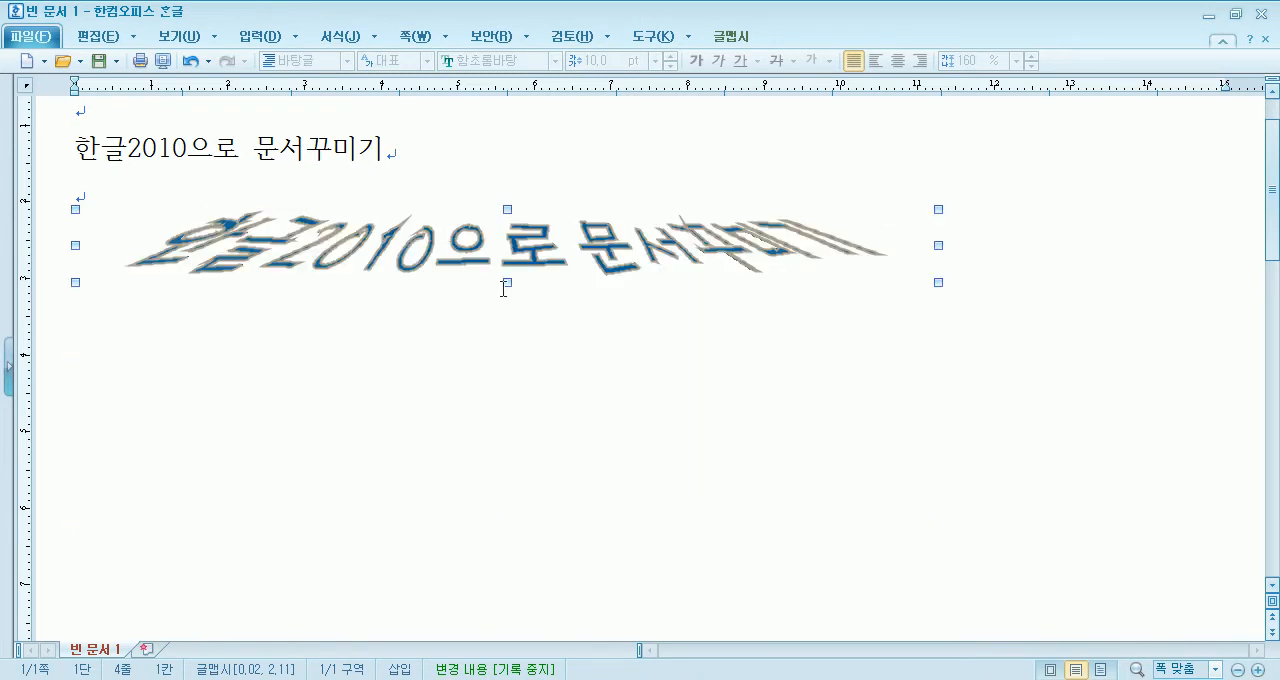
- Stretch the 글맵시 to a height of about 3 cm and change its shape to the fan, sixth in the fourth row of shapes
drag(484, 444, 484, 444)
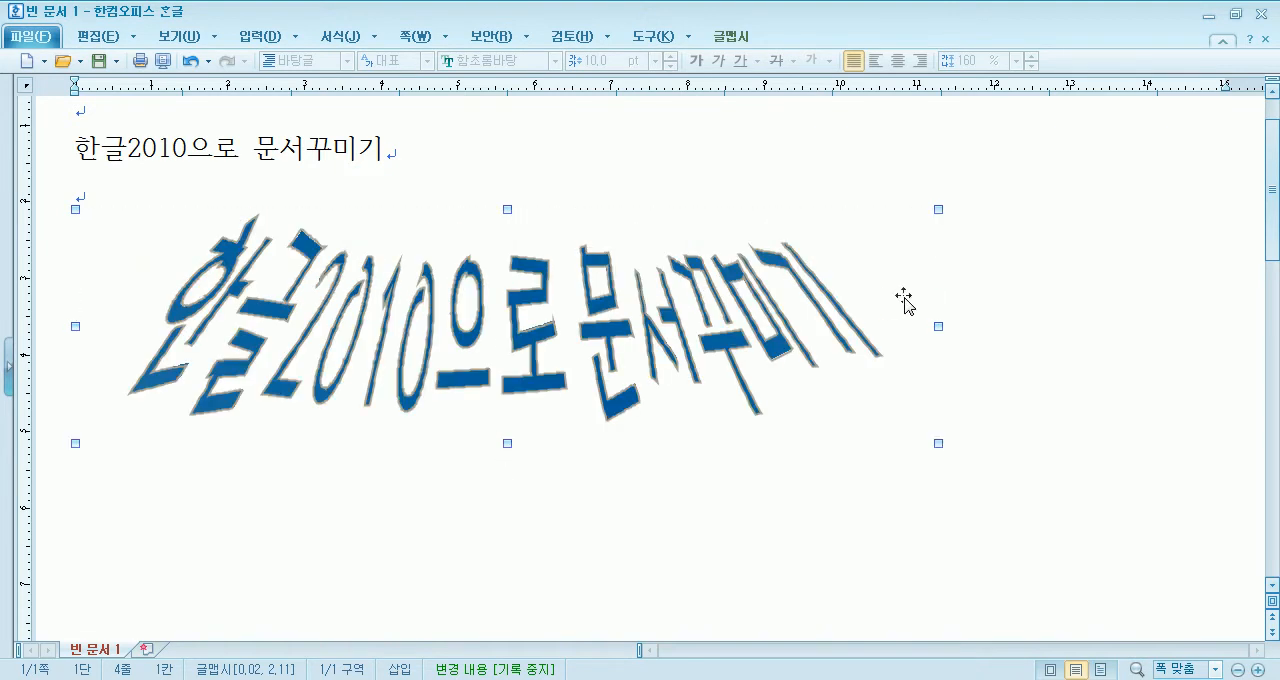
double_click(414, 372)
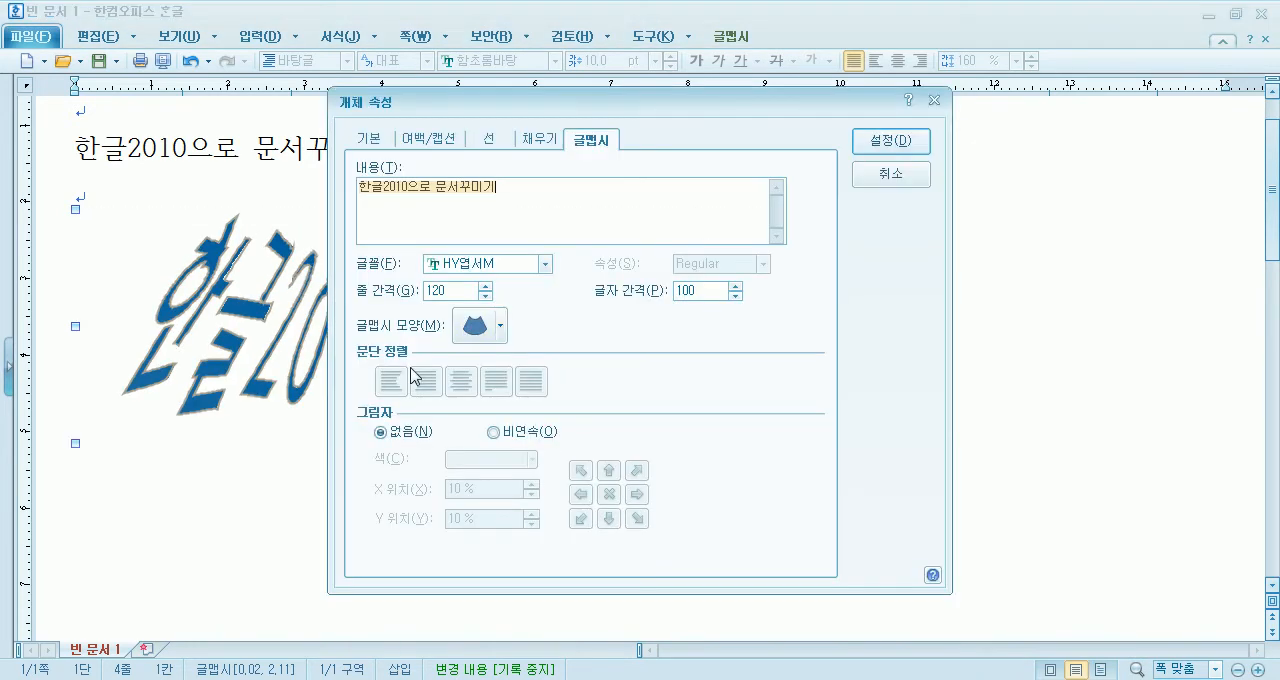
click(482, 327)
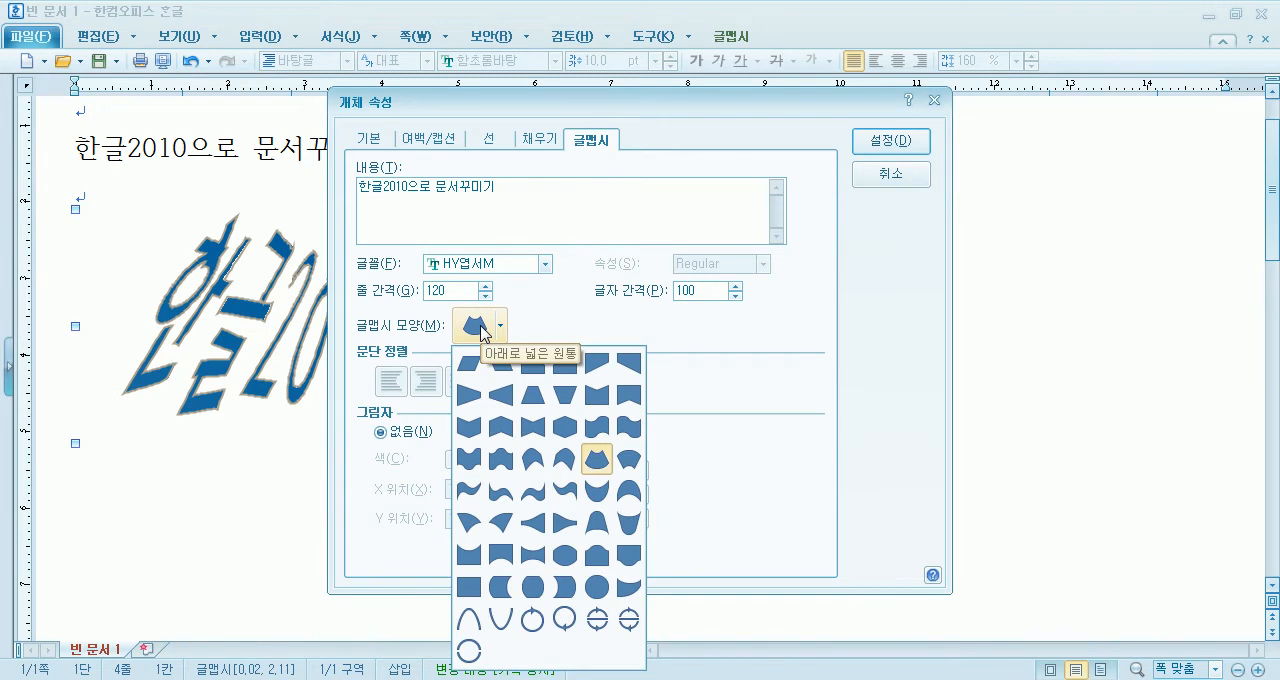
click(628, 463)
click(890, 140)
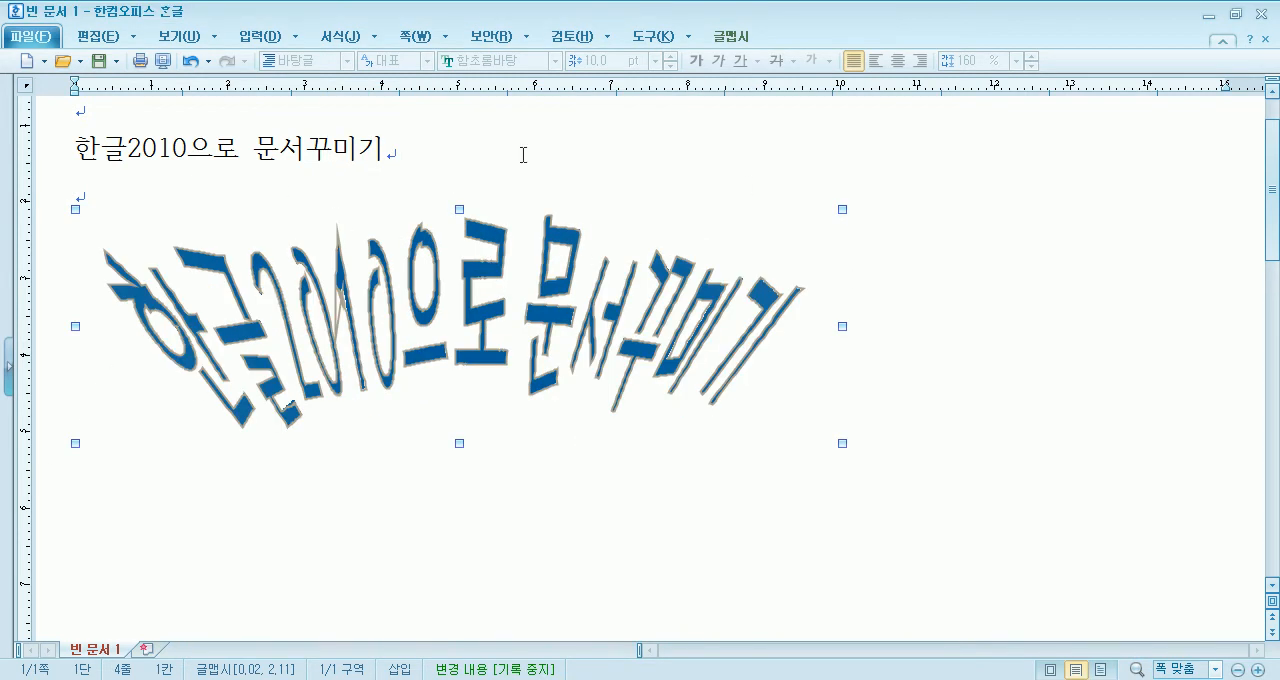
- Change the 글맵시's shape to the one pinched in the middle, third in the seventh row of shapes, and apply it
double_click(469, 316)
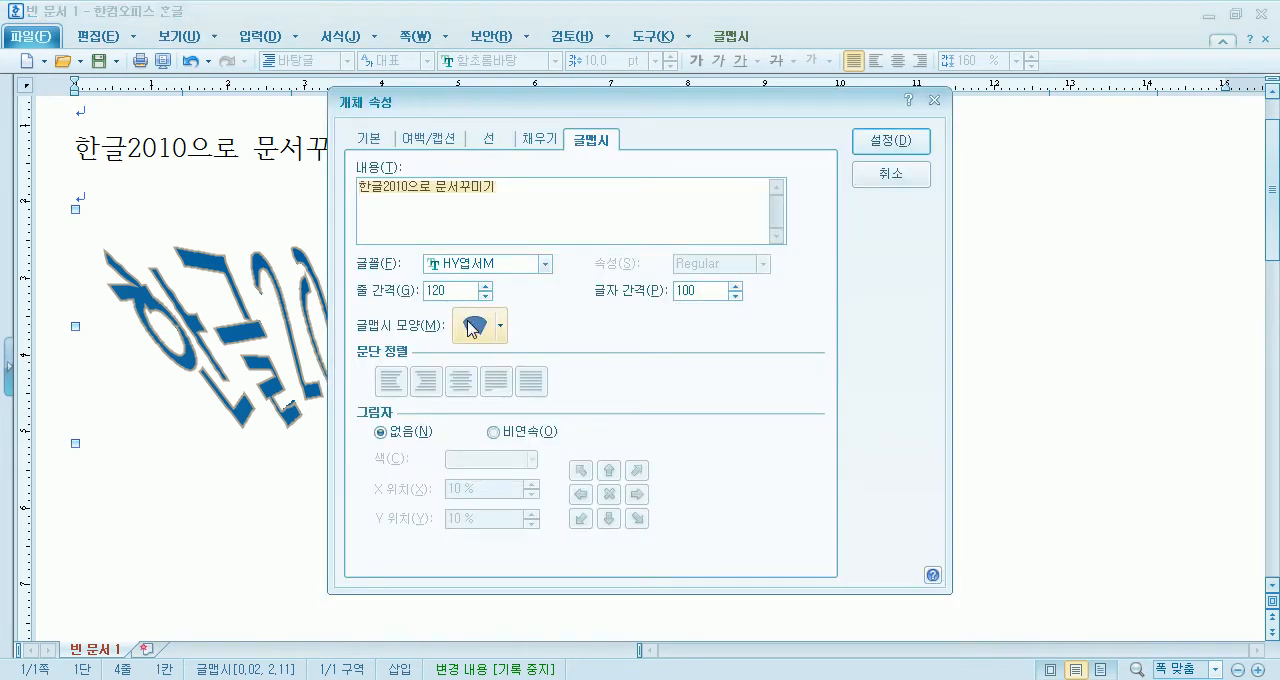
click(470, 327)
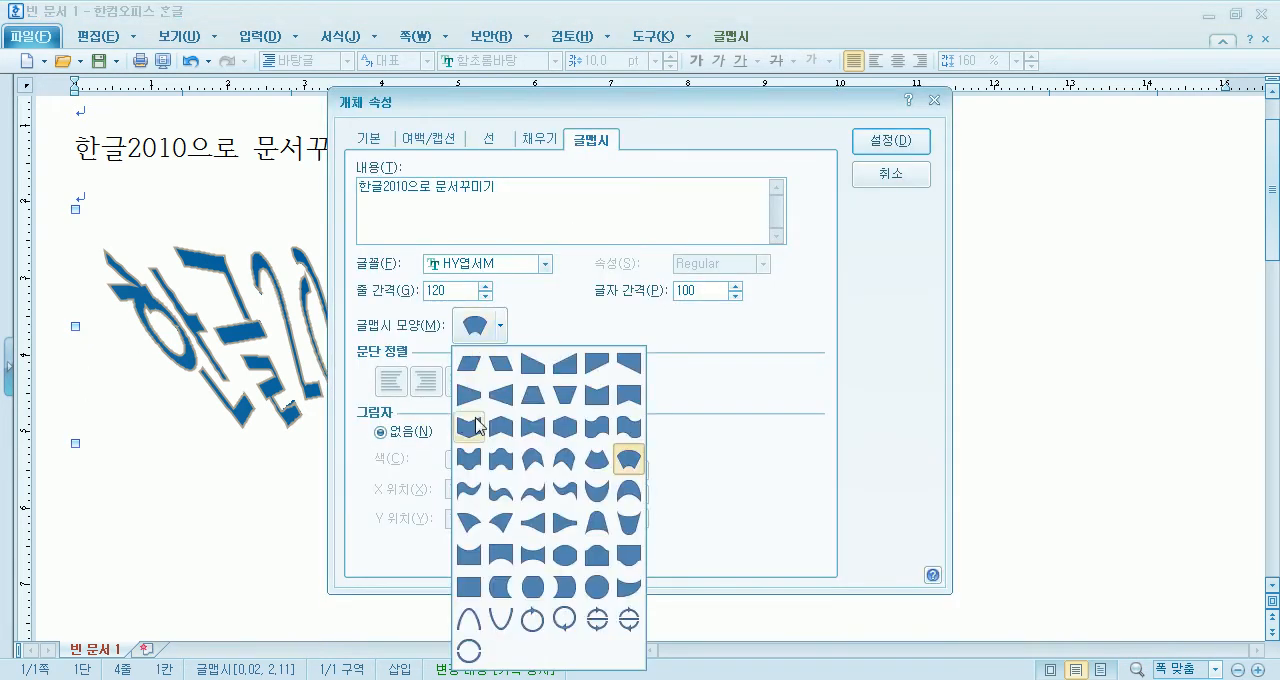
click(533, 555)
click(891, 141)
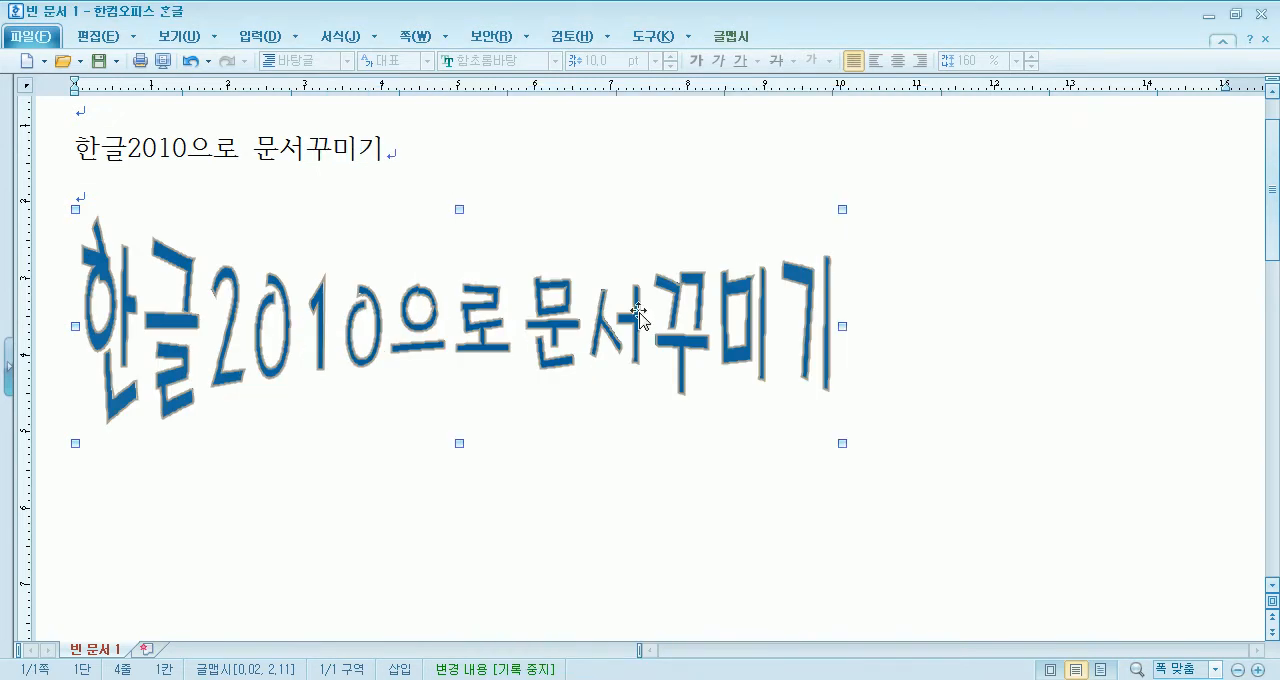
- Change the 글맵시's shape to the one bulging in the middle, fourth in the seventh row, and move it slightly up and right
double_click(435, 312)
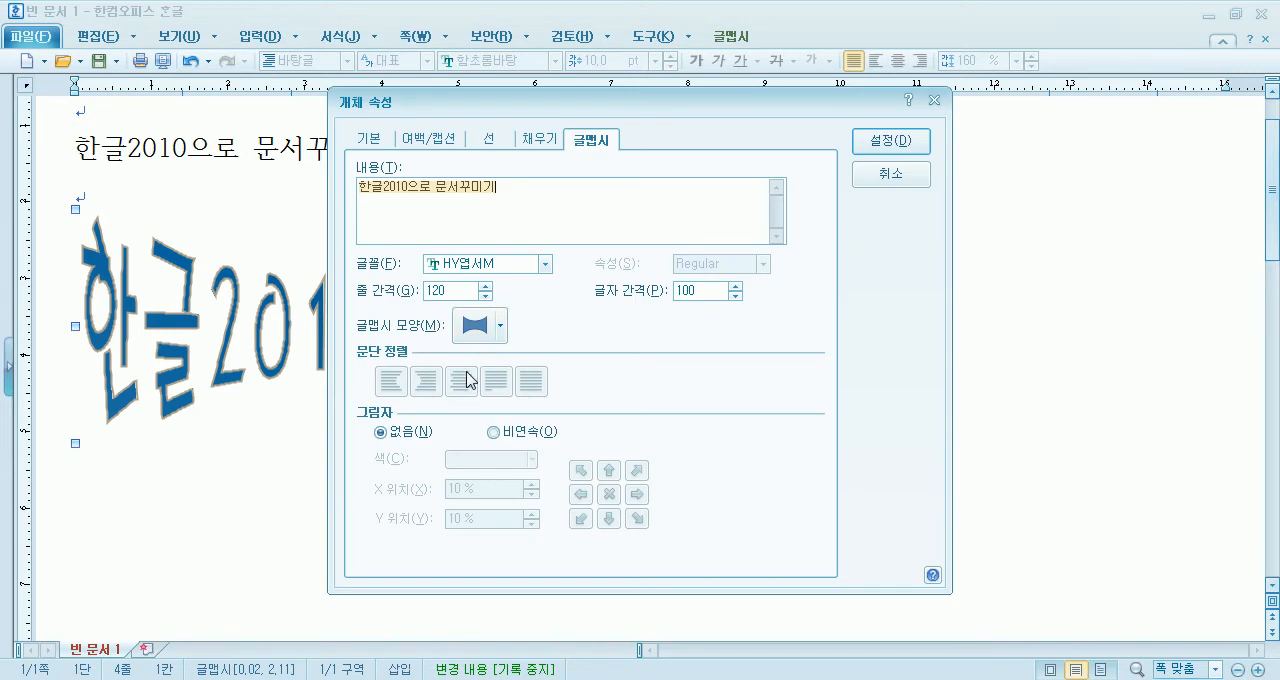
click(487, 330)
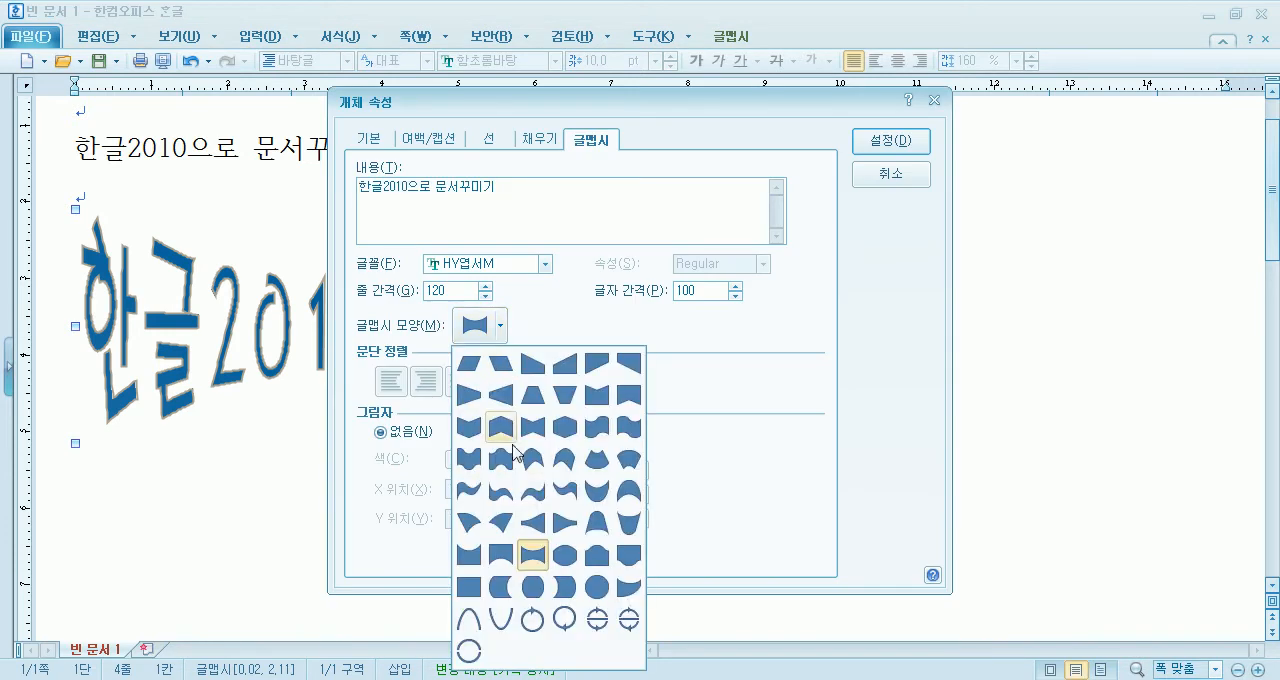
click(563, 558)
click(890, 130)
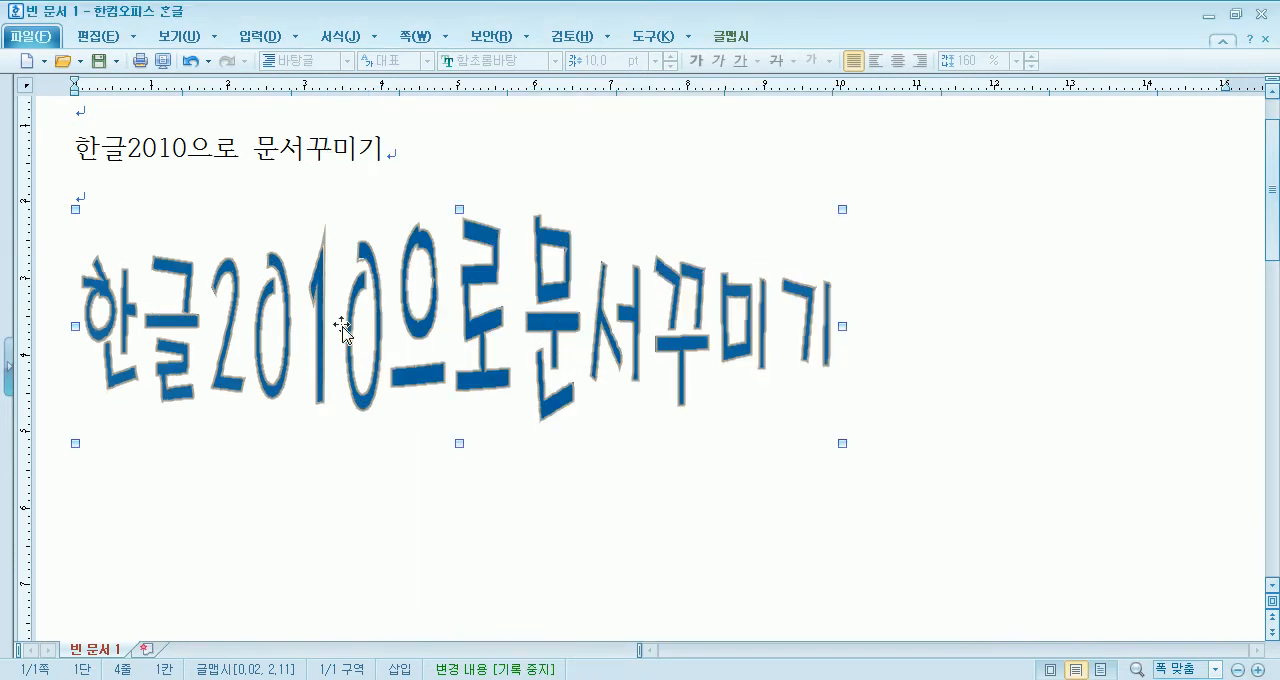
mouse_move(443, 294)
mouse_down()
mouse_move(537, 263)
mouse_move(452, 283)
mouse_up()
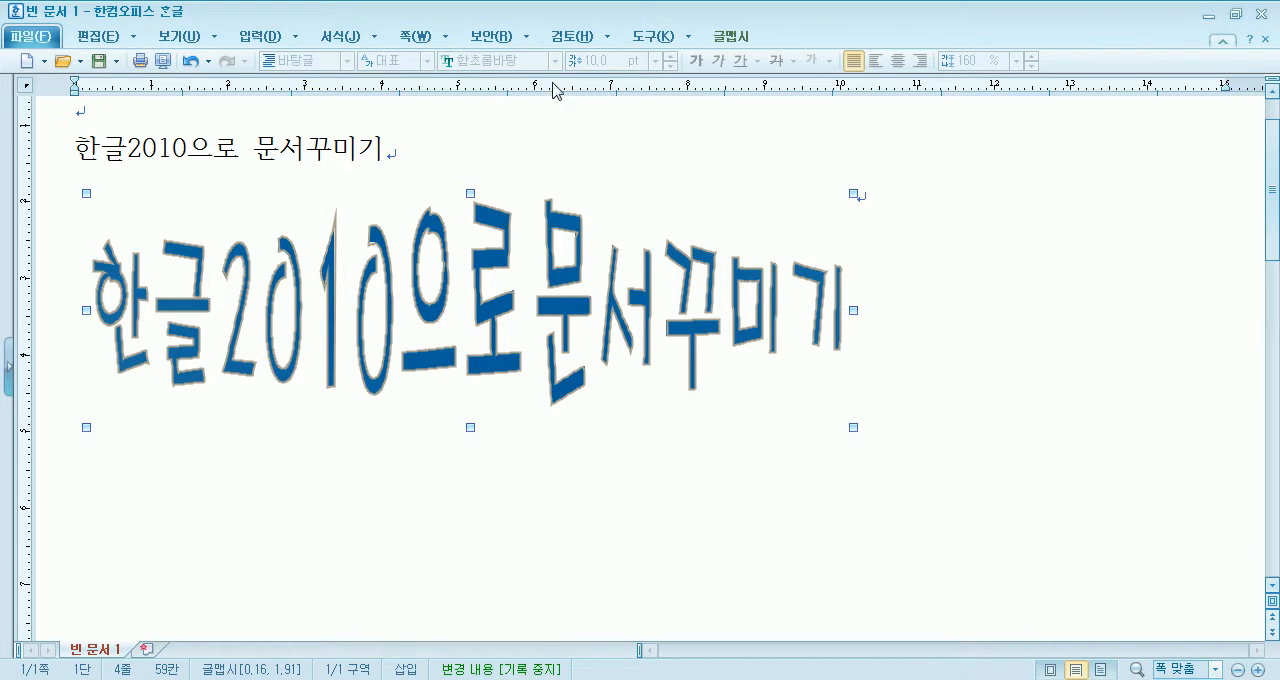
- Place the cursor at the end of the 한글2010으로 문서꾸미기 text line and open the gallery of preset 글맵시 styles
click(445, 166)
scroll(441, 170, up, 1)
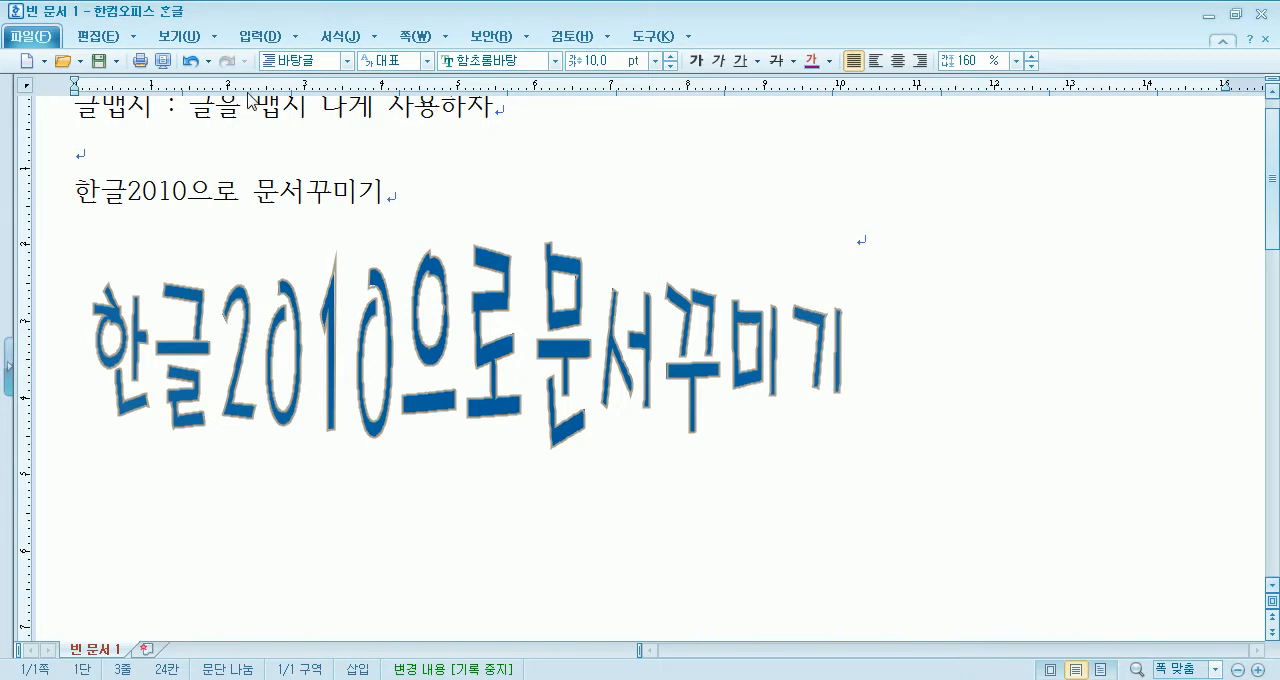
click(255, 36)
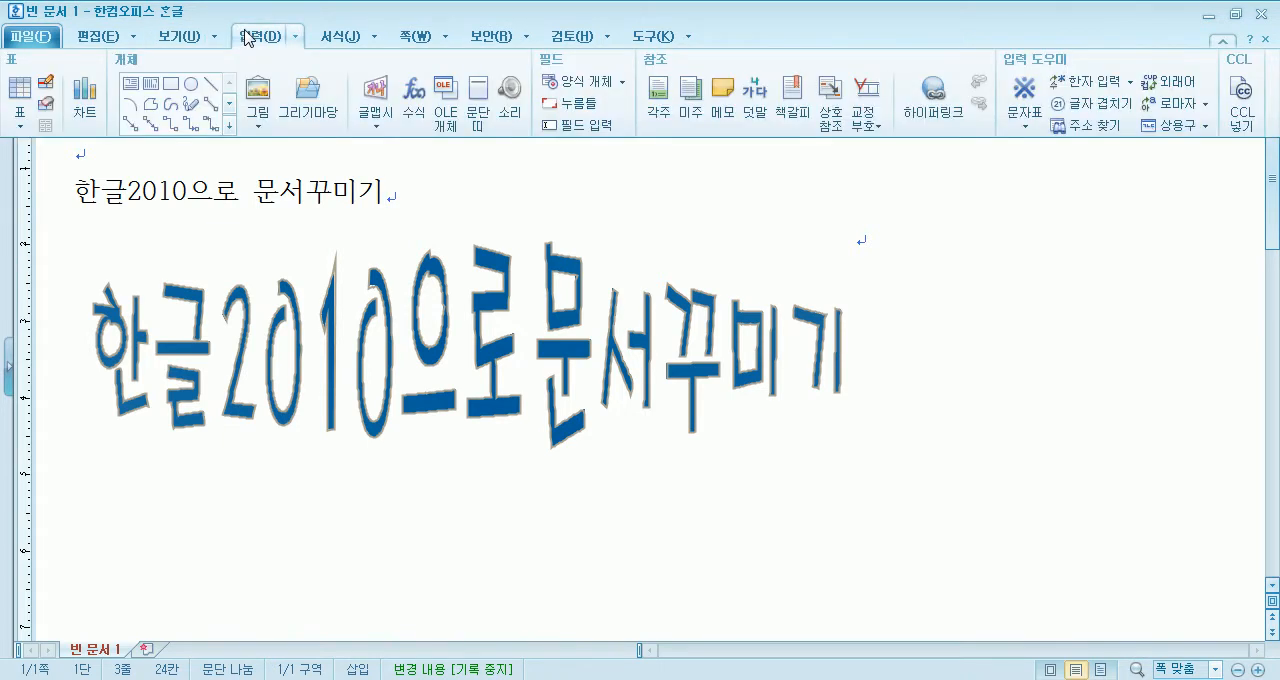
click(377, 93)
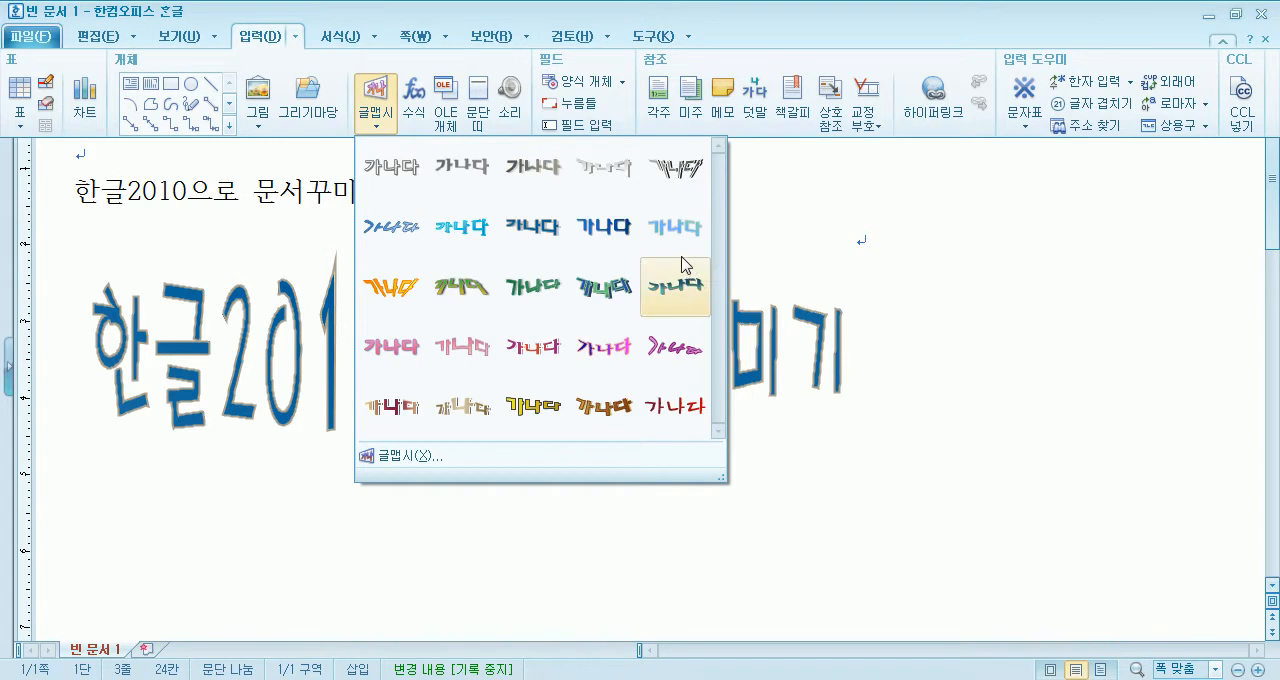
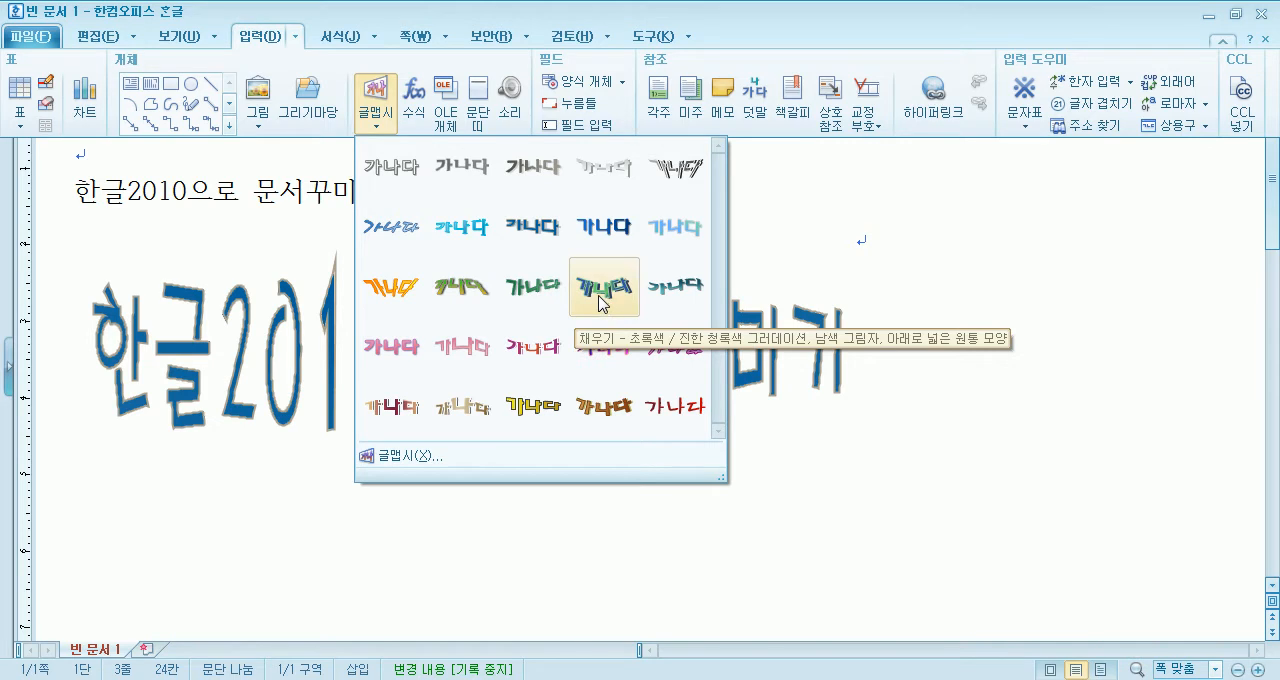
- Start a 글맵시 from the green and dark-teal gradient preset with a navy shadow and enter 한글2010으로 문서꾸미기 as its content
click(597, 300)
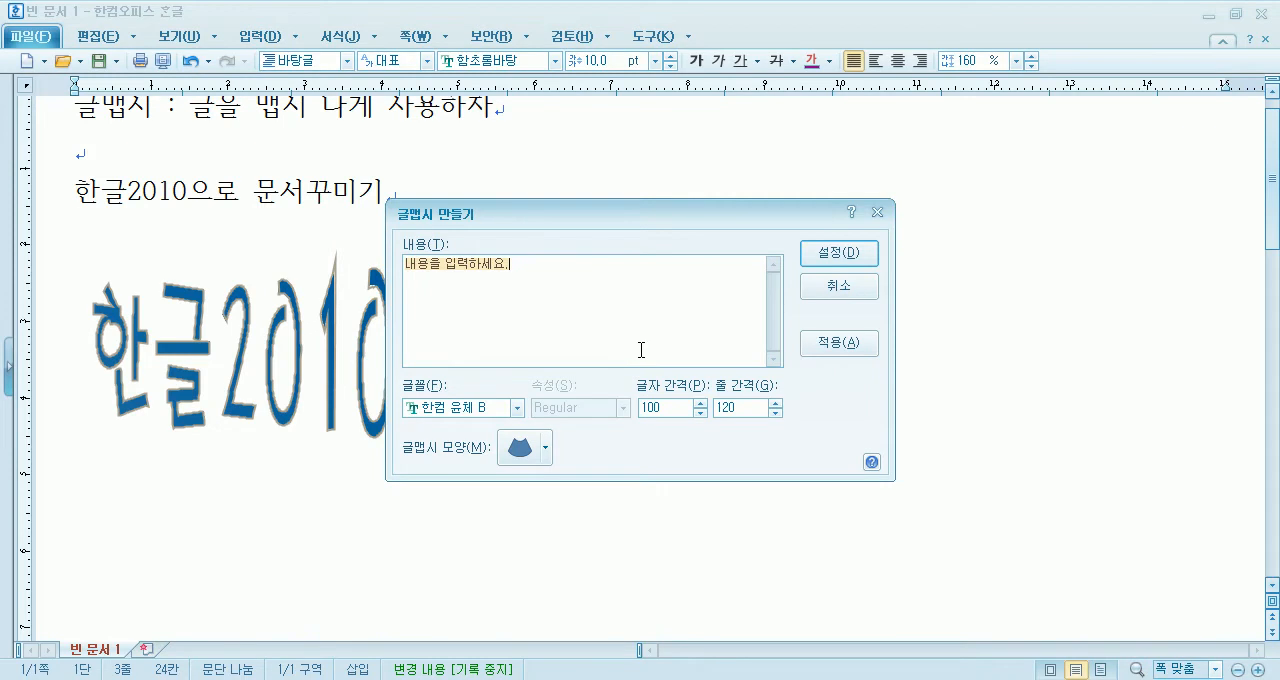
text(한)
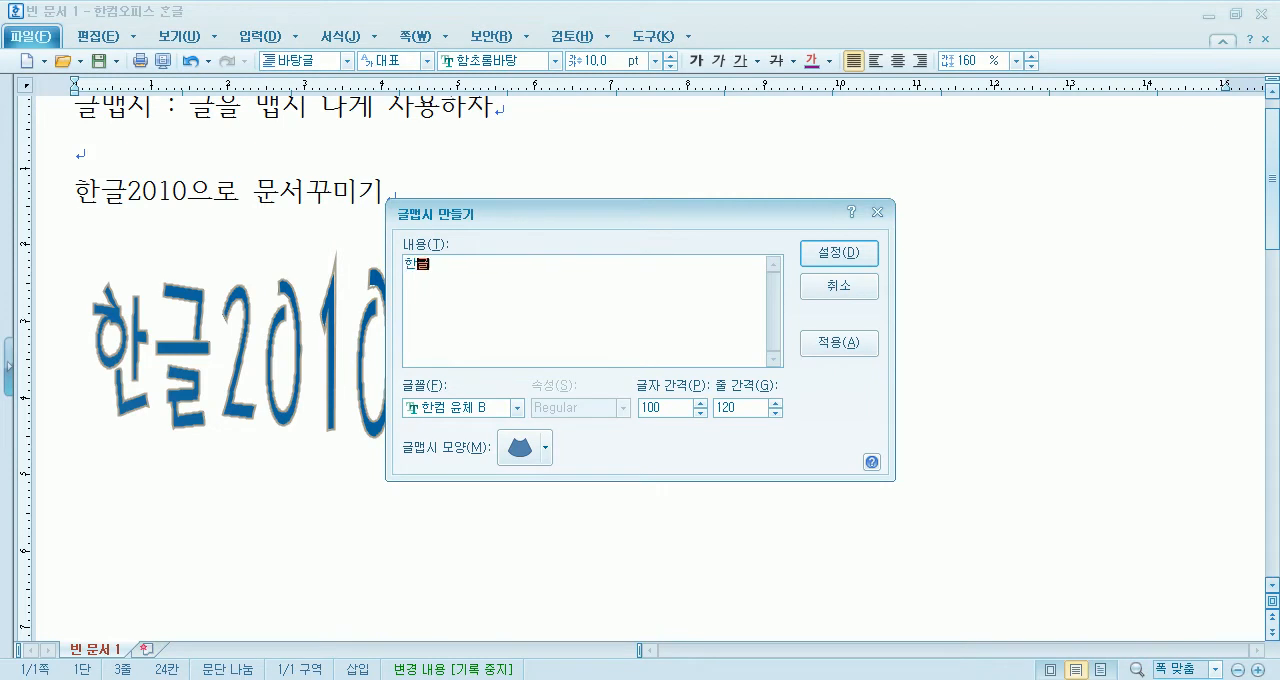
text(글2010으ㄹ)
text(ㅗ)
- Choose the 물결 4 shape, second in the fourth row, for the new 글맵시 and insert it
drag(551, 210, 713, 77)
click(703, 317)
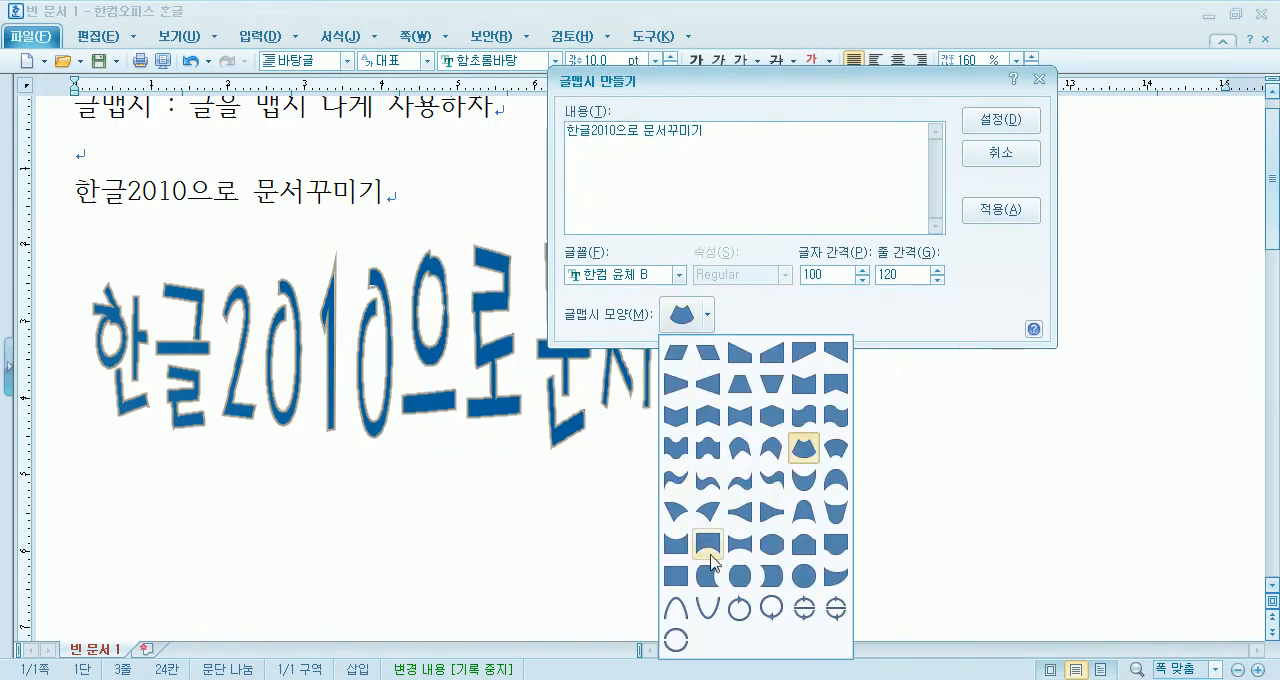
click(697, 444)
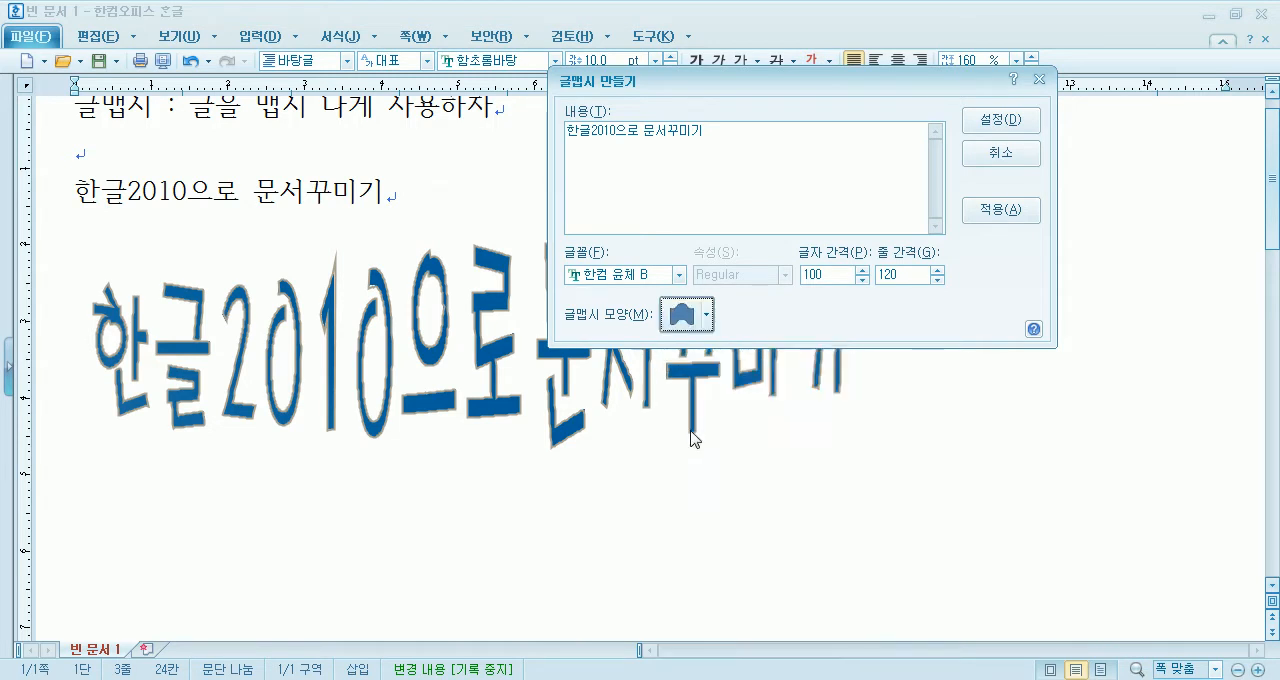
click(995, 121)
- Move the green and blue 글맵시 into the empty space just below the solid blue one
drag(707, 242, 614, 590)
scroll(540, 483, down, 2)
scroll(392, 293, up, 1)
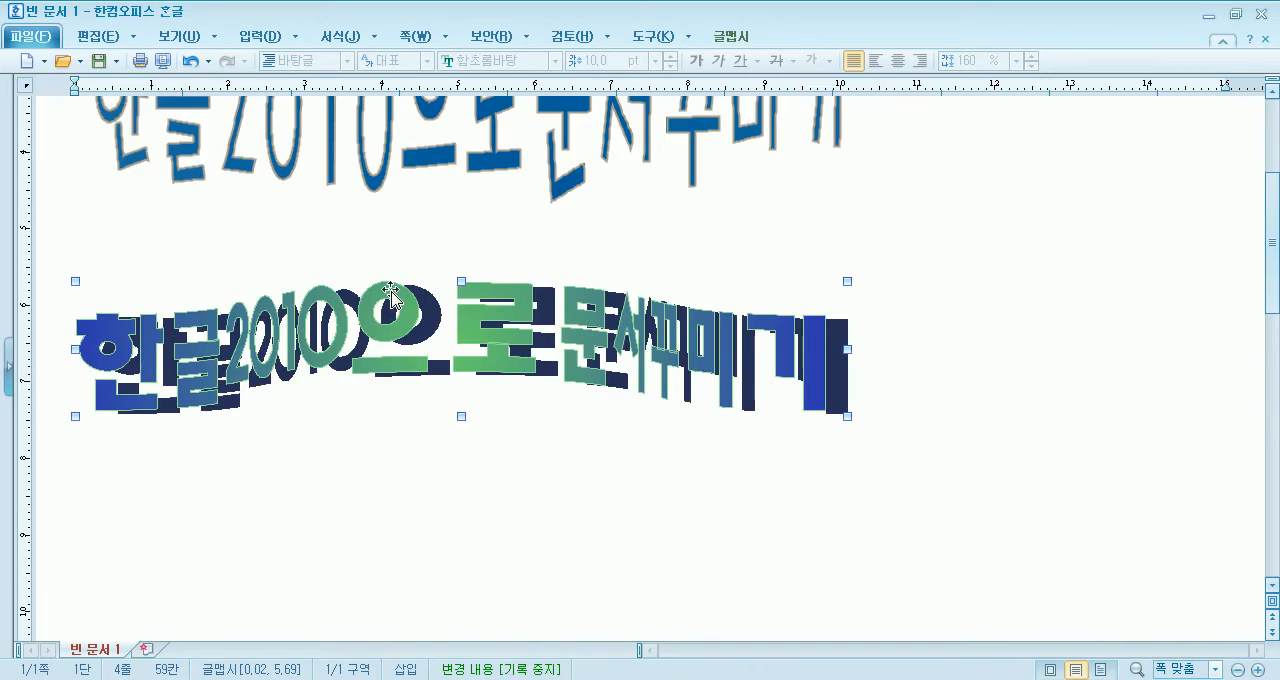
drag(308, 327, 317, 292)
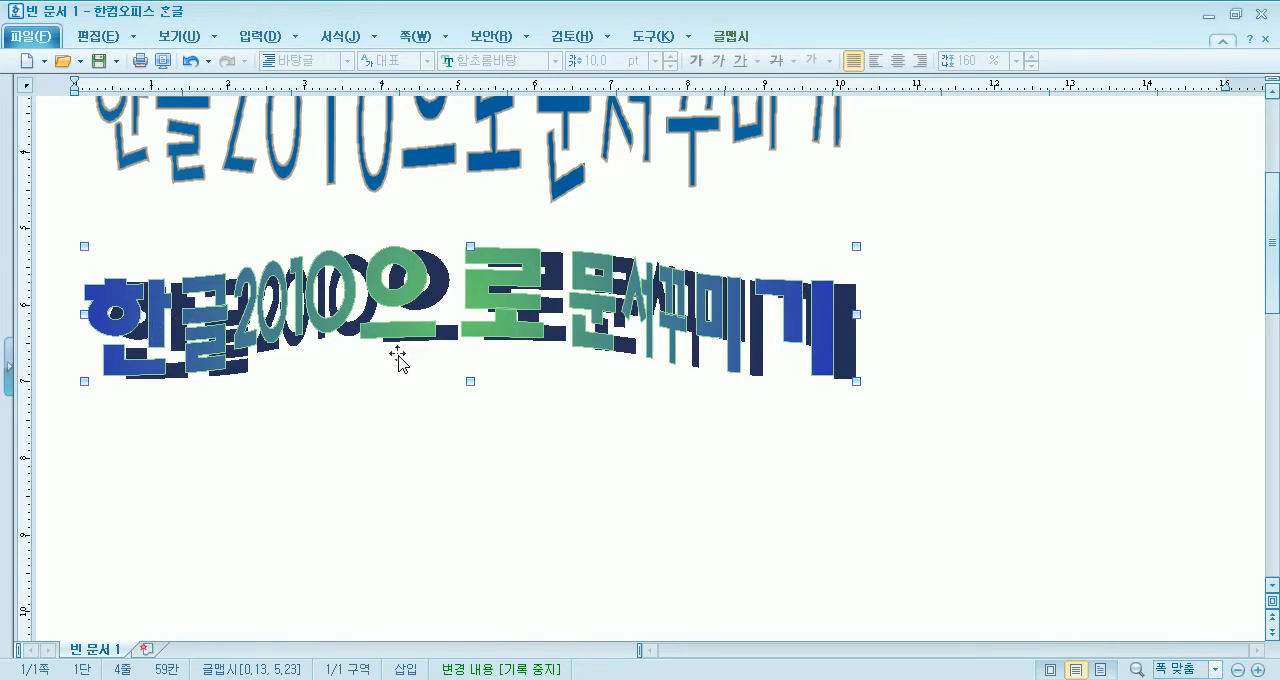
- Change the gradient 글맵시's shape to the cylinder tilted to the left, third in the fourth row, and apply it
double_click(500, 316)
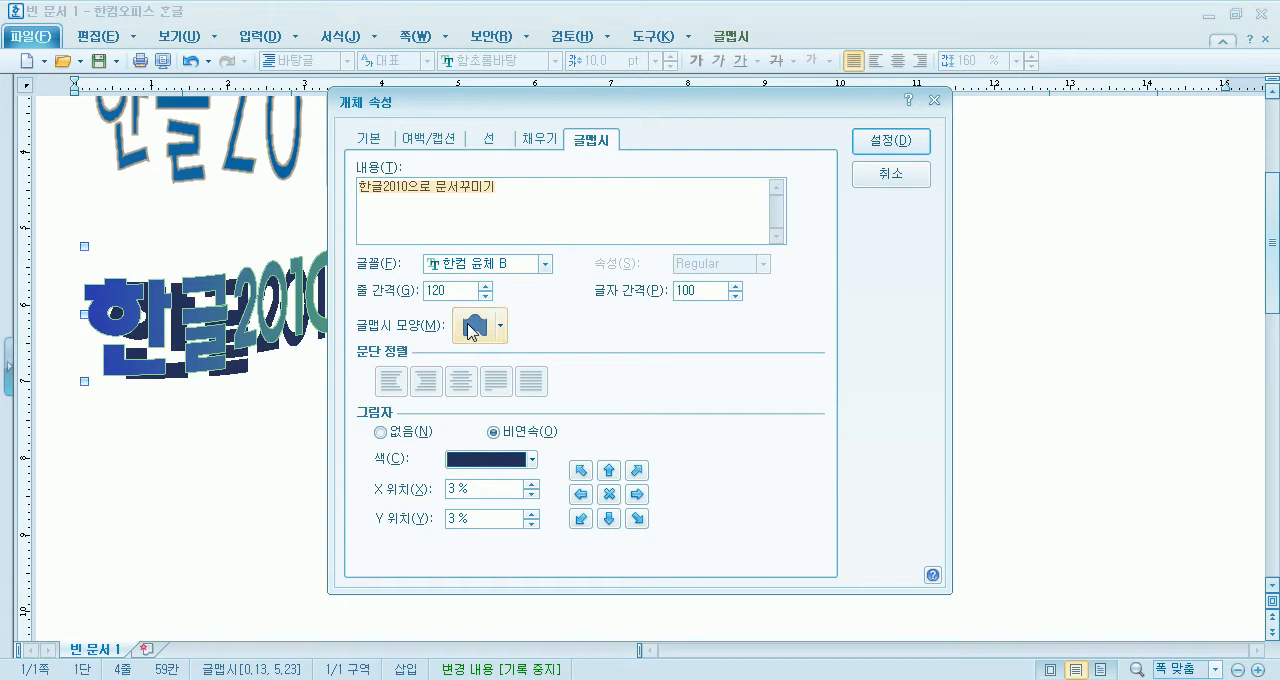
click(472, 326)
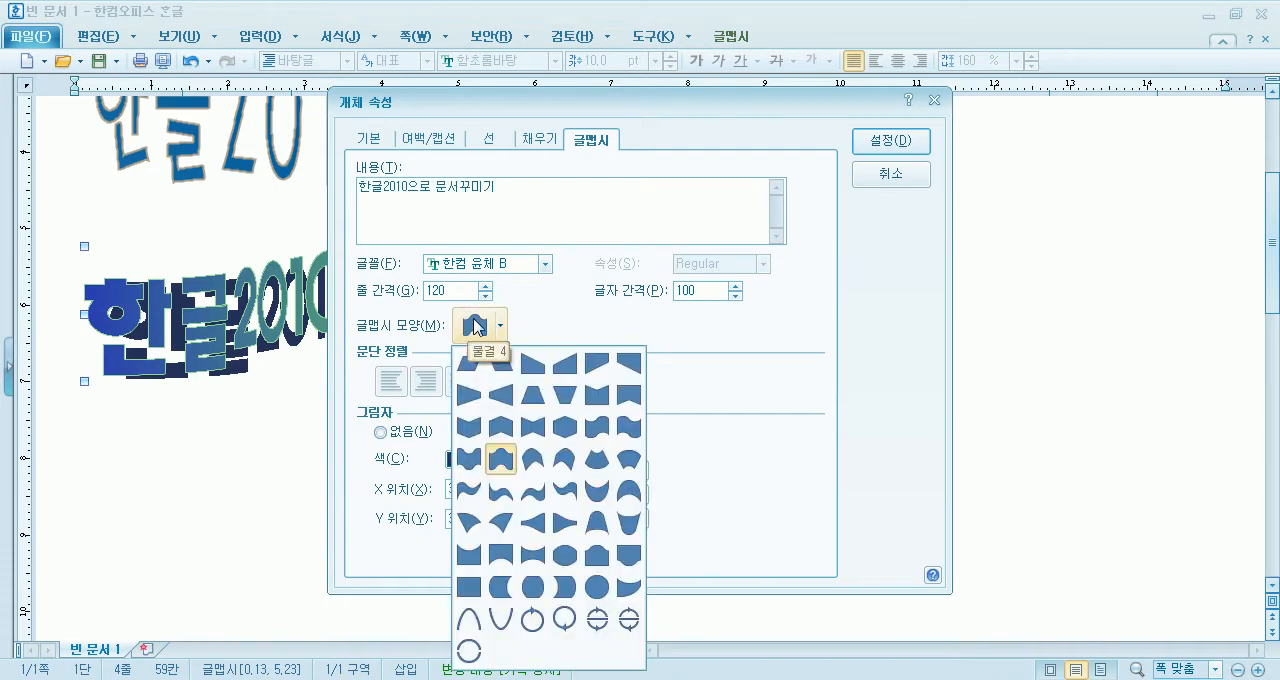
click(534, 460)
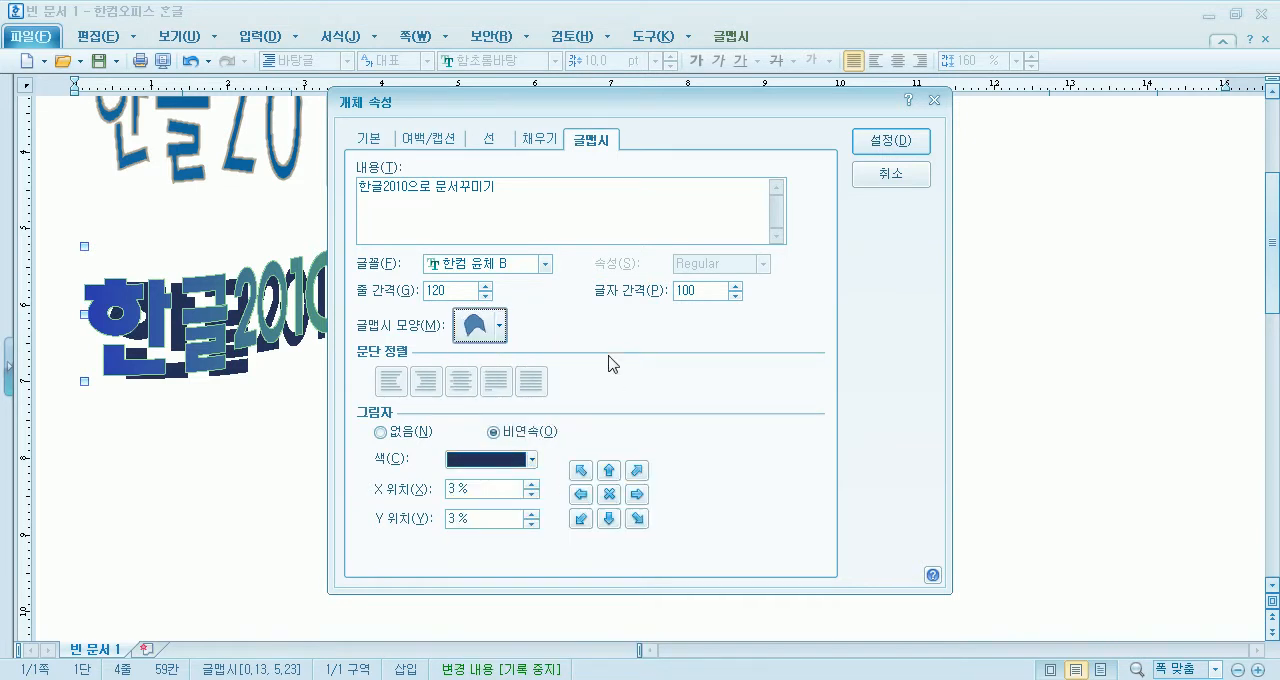
click(891, 141)
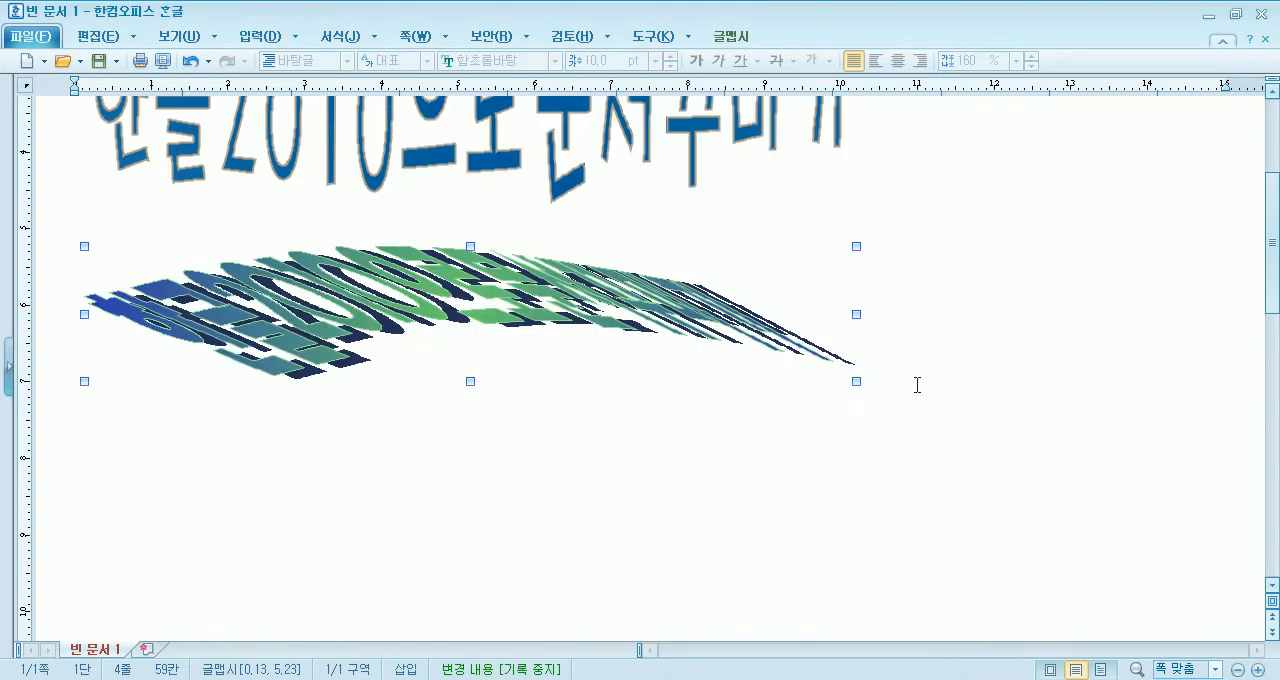
- Change the gradient 글맵시's shape to the fan, sixth in the fourth row of shapes, and apply it
double_click(570, 316)
click(478, 323)
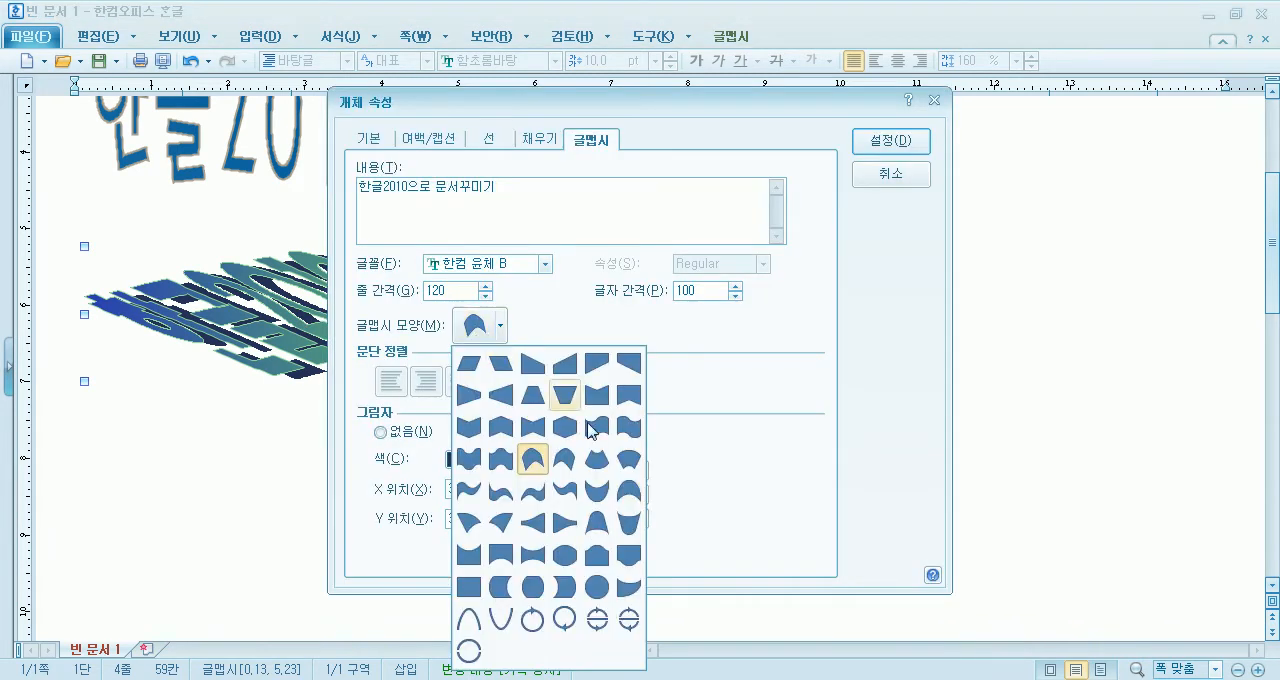
click(633, 463)
click(889, 143)
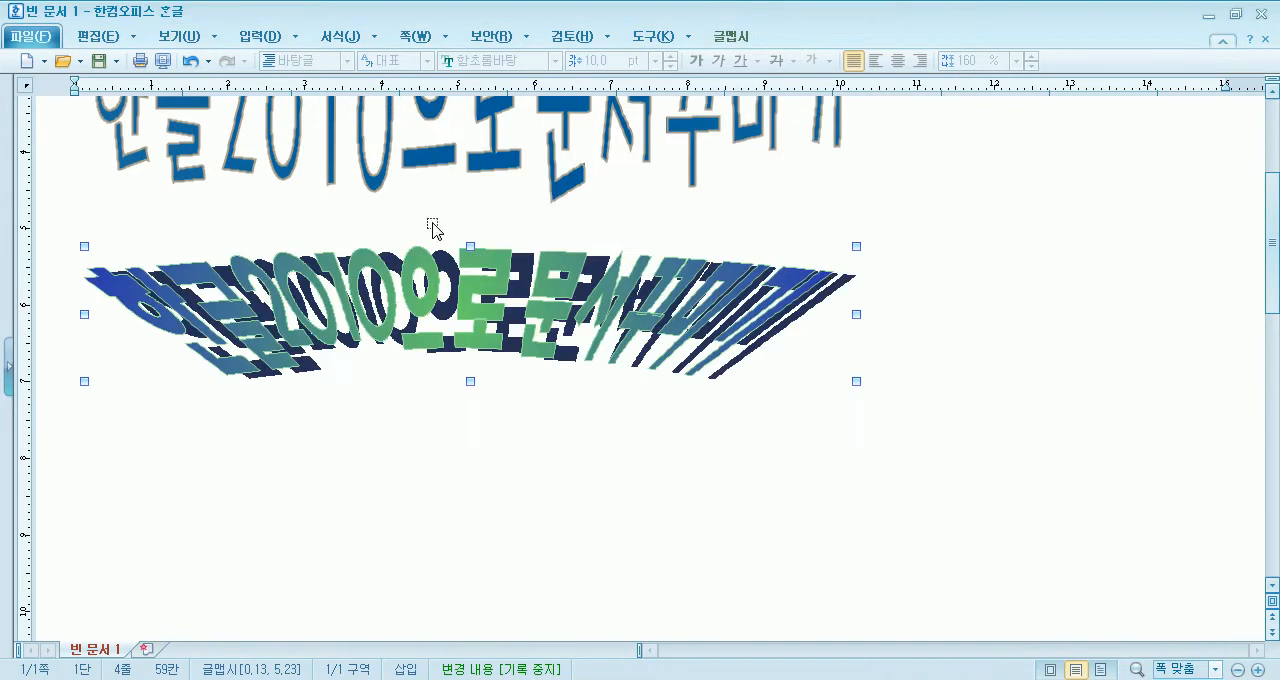
- Change the gradient 글맵시's shape to the plain rectangle, first in the eighth row of shapes, and apply it
double_click(650, 318)
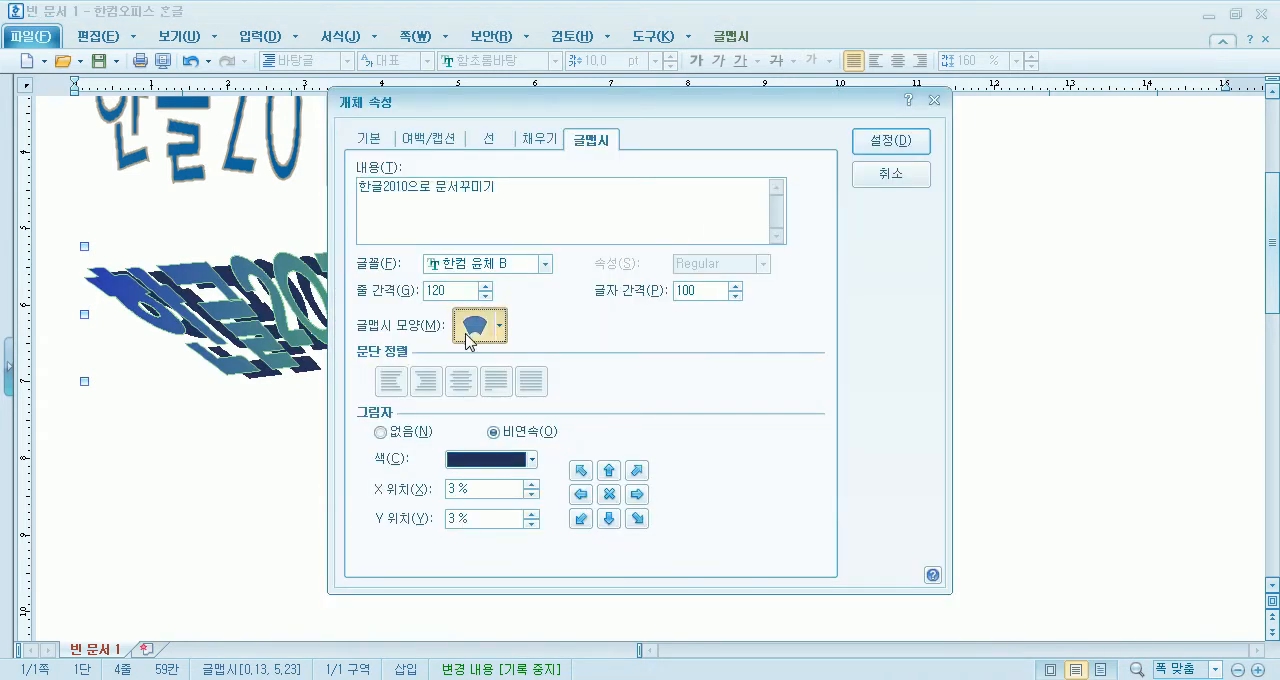
click(490, 325)
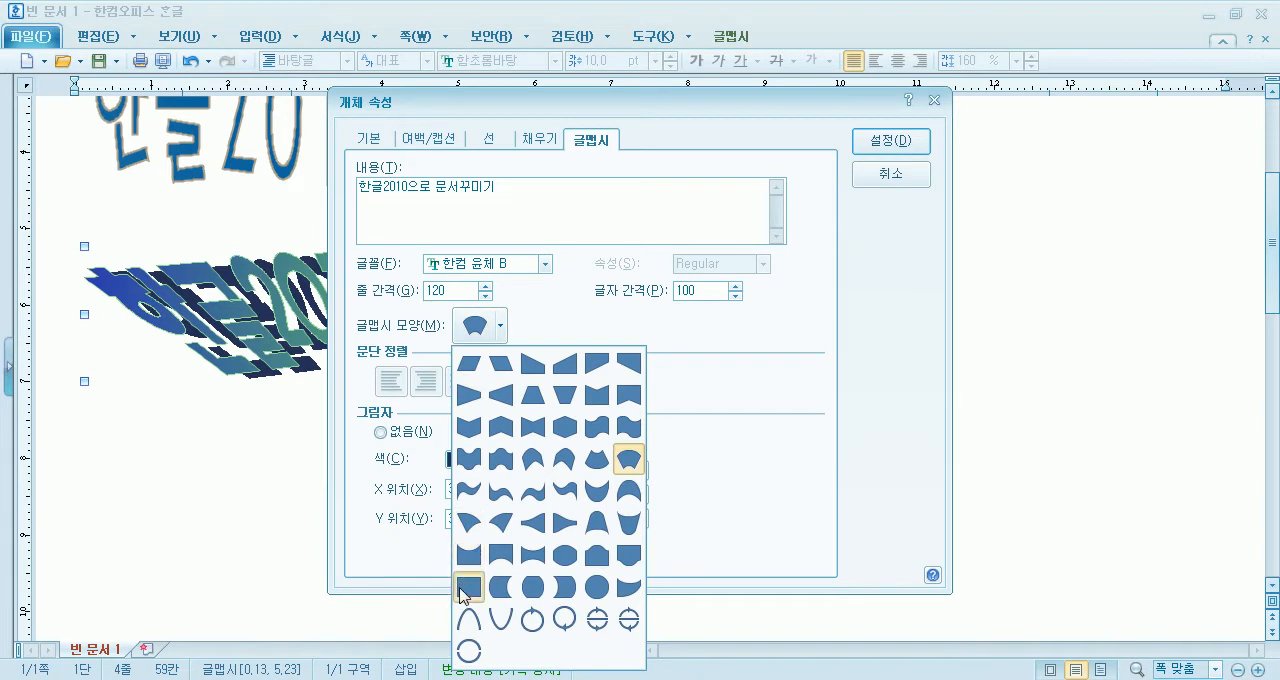
click(466, 588)
click(886, 145)
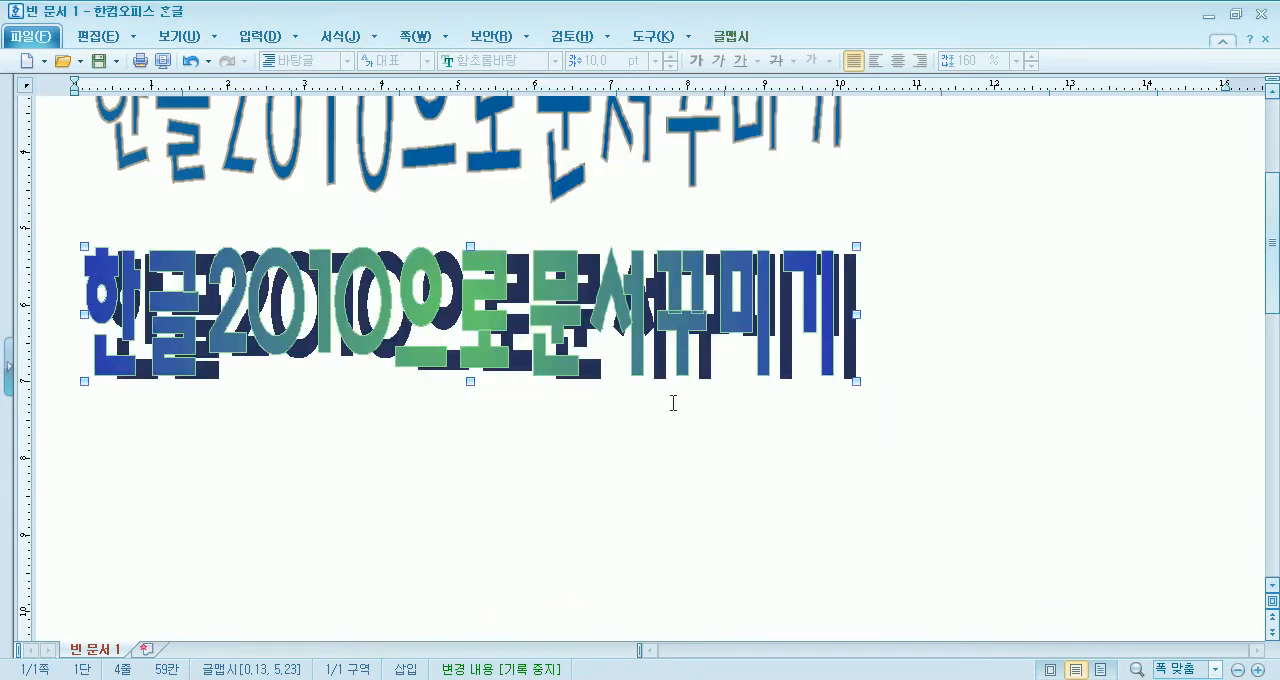
- Set the gradient 글맵시's shadow colour to the lightest grey and apply it
double_click(610, 325)
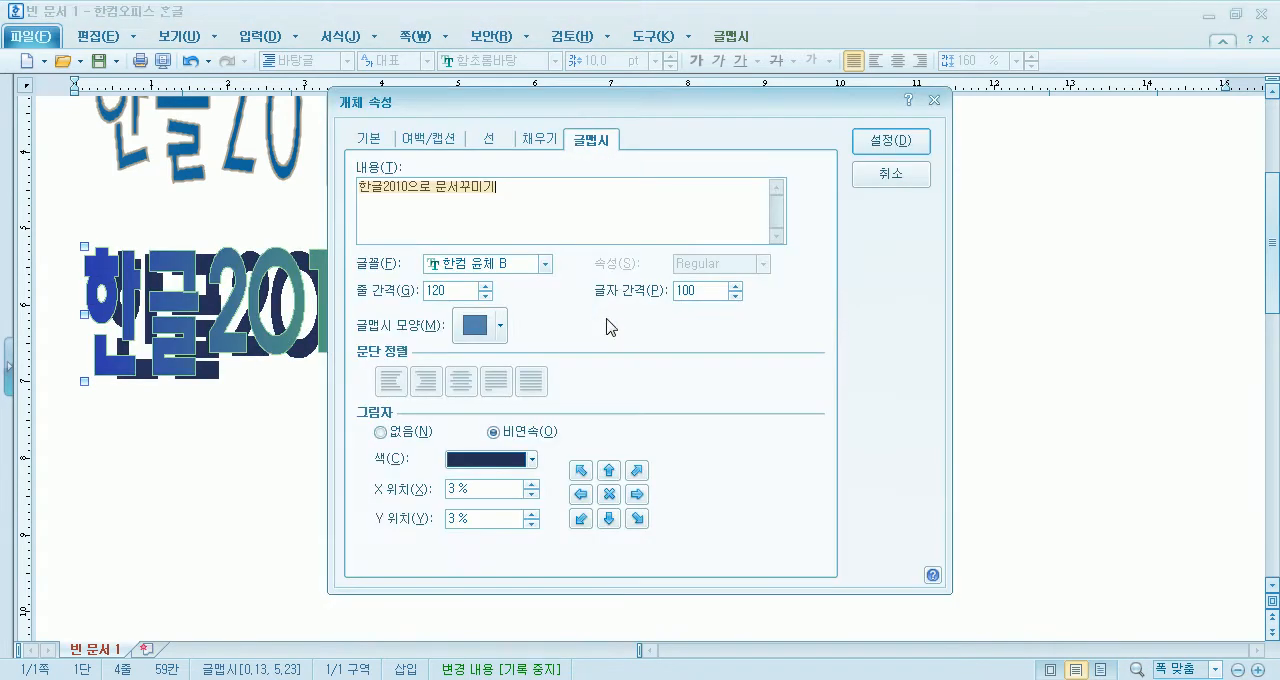
drag(660, 103, 852, 18)
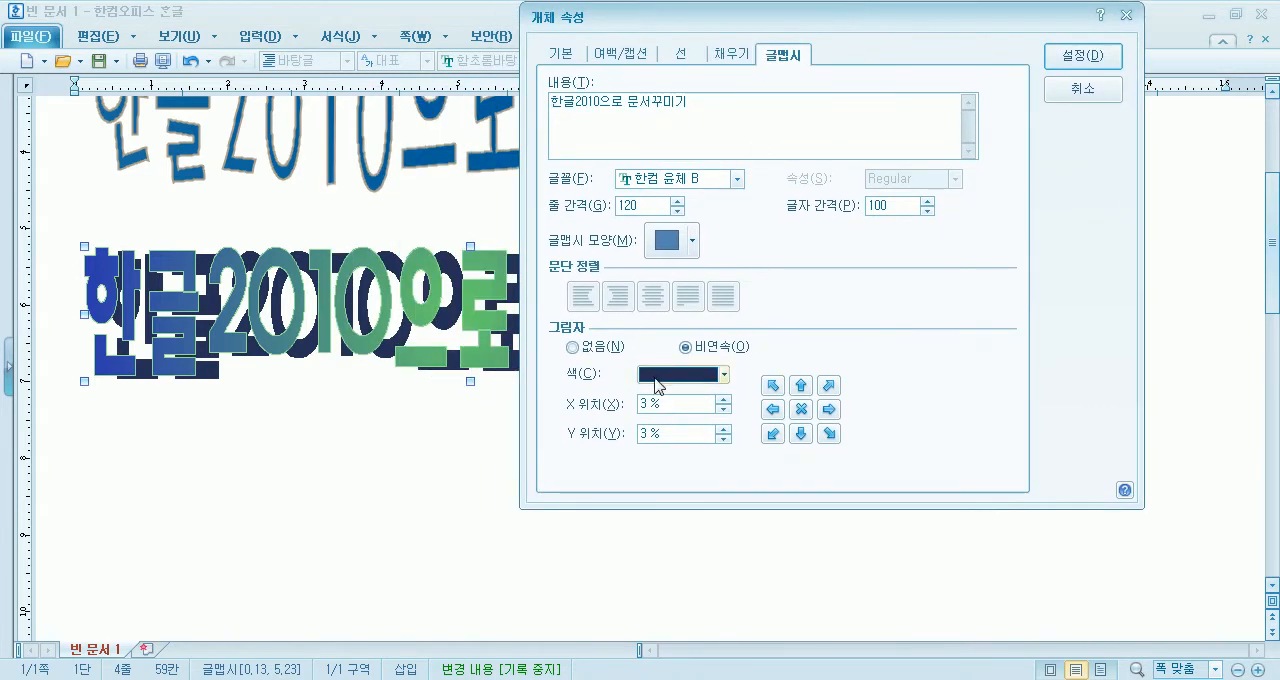
click(723, 374)
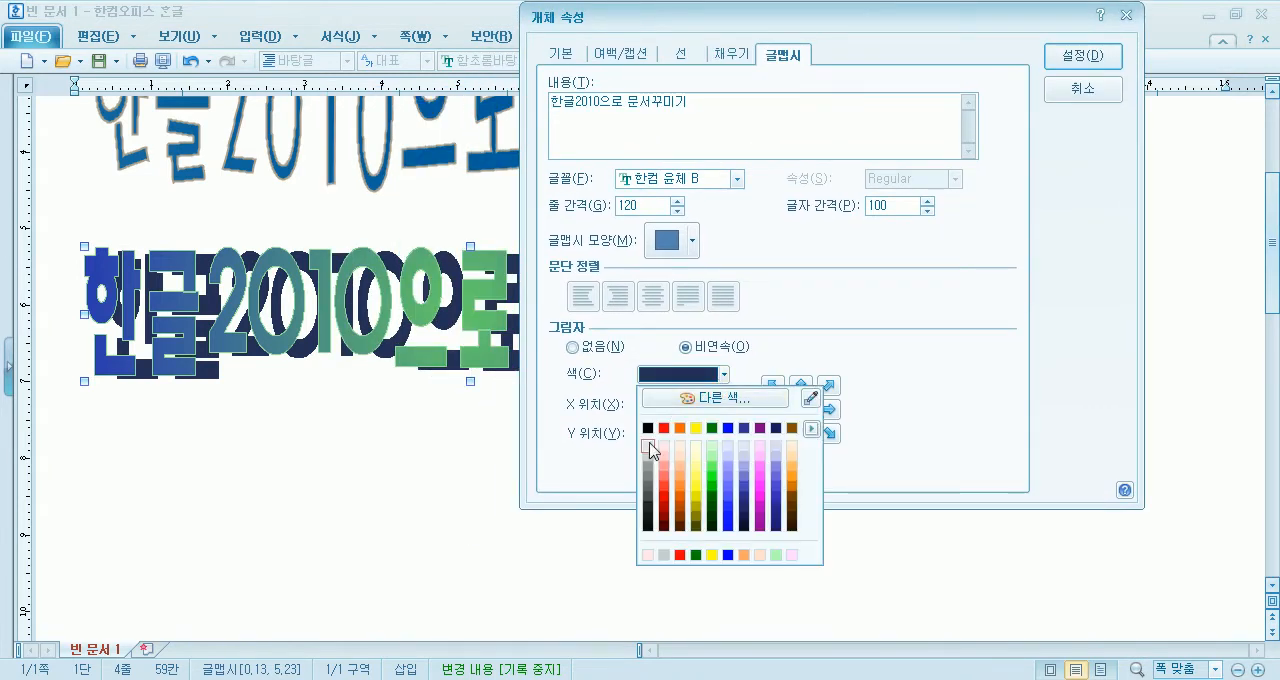
click(648, 447)
click(1082, 58)
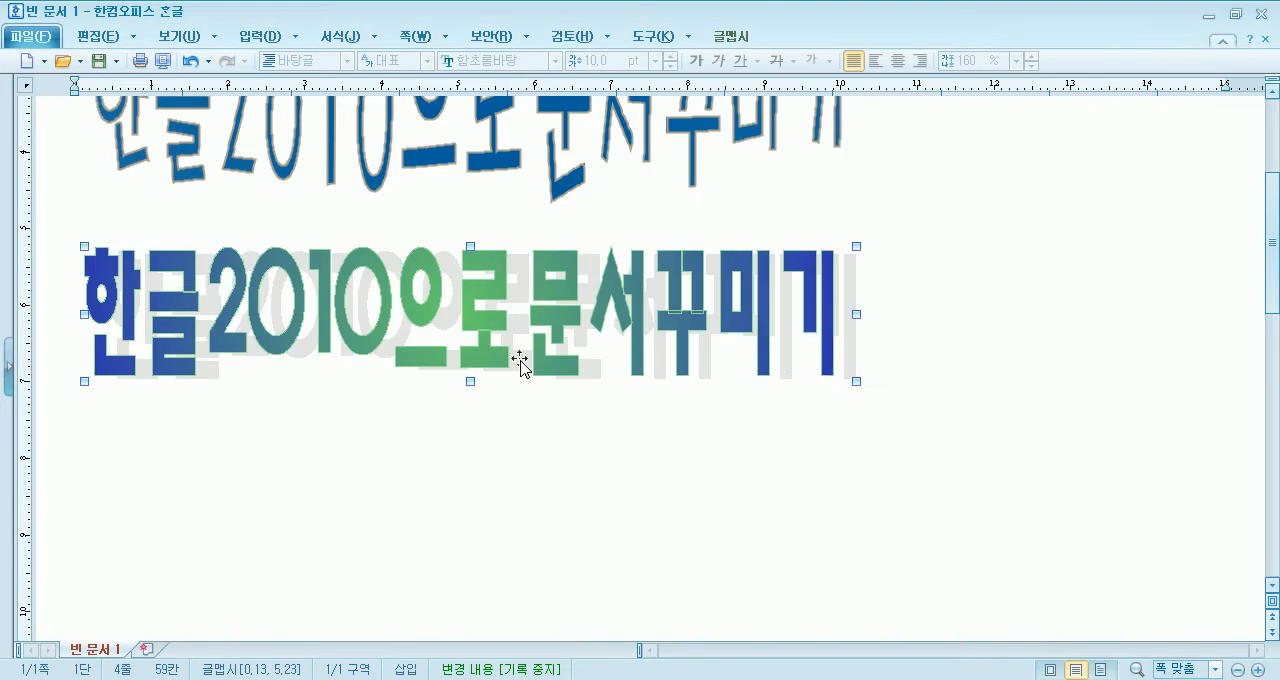
- Reset the gradient 글맵시's shadow offset to 0% for both X and Y, keeping the light grey colour, and apply it
double_click(393, 321)
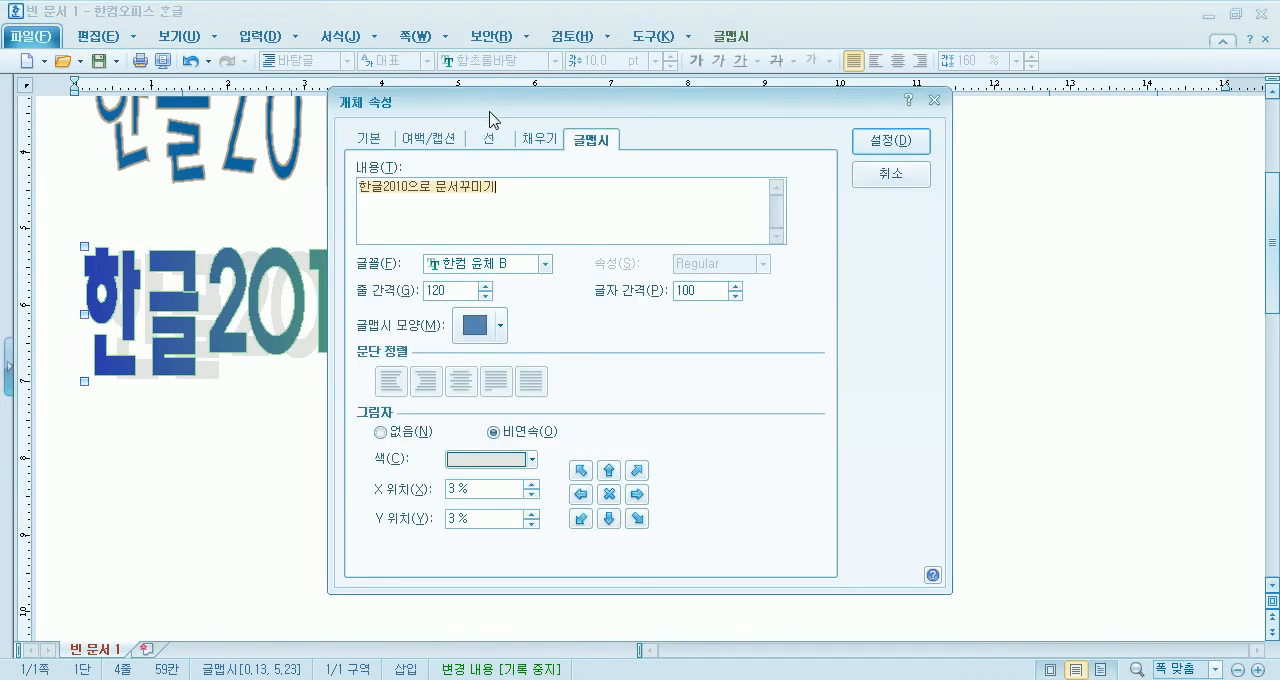
drag(490, 101, 639, 15)
click(629, 377)
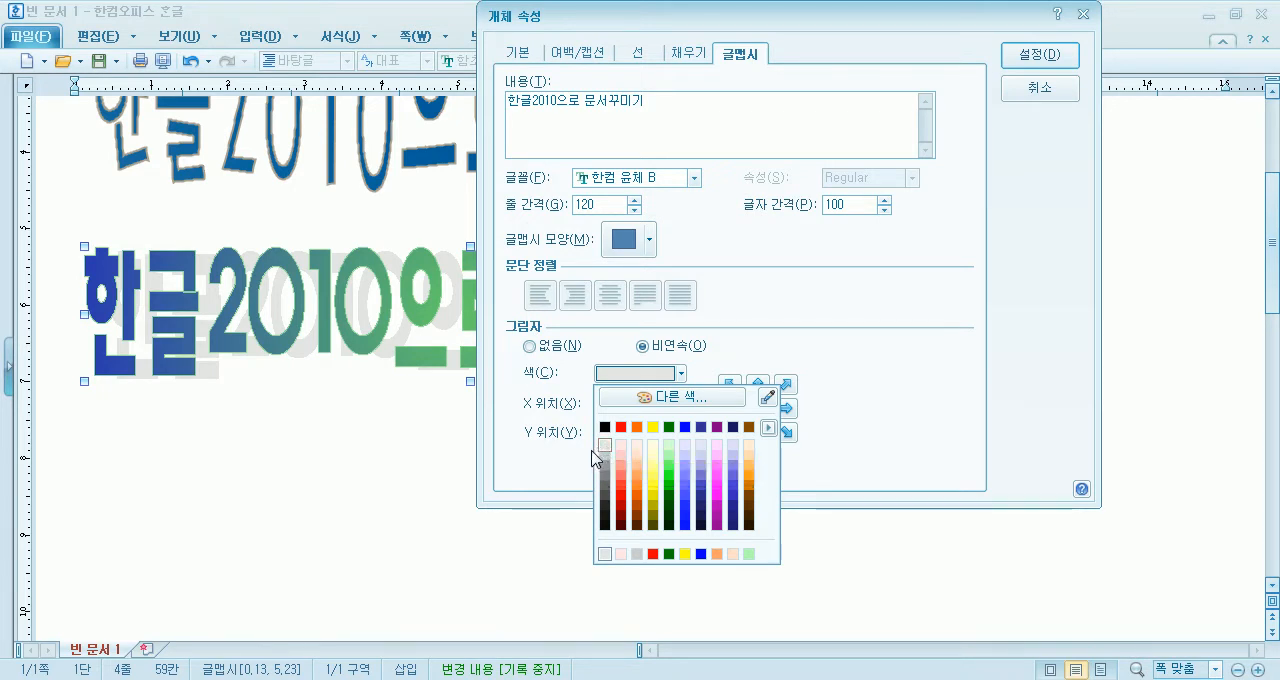
click(724, 362)
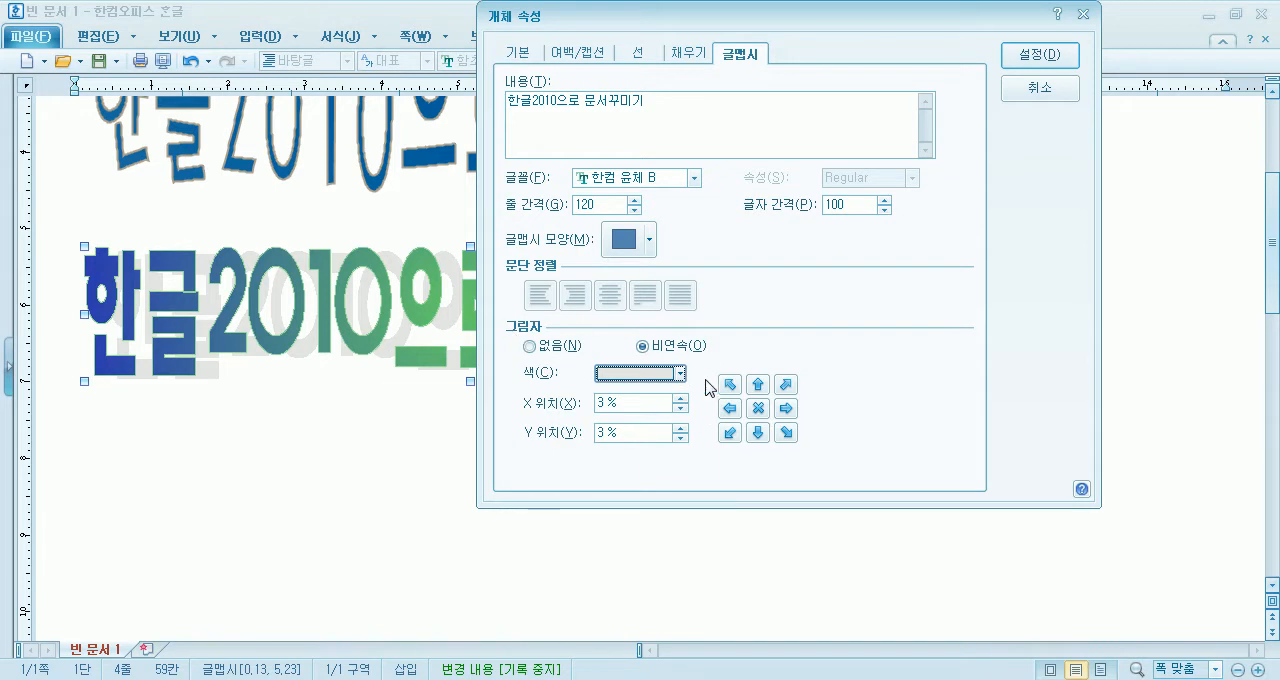
click(759, 410)
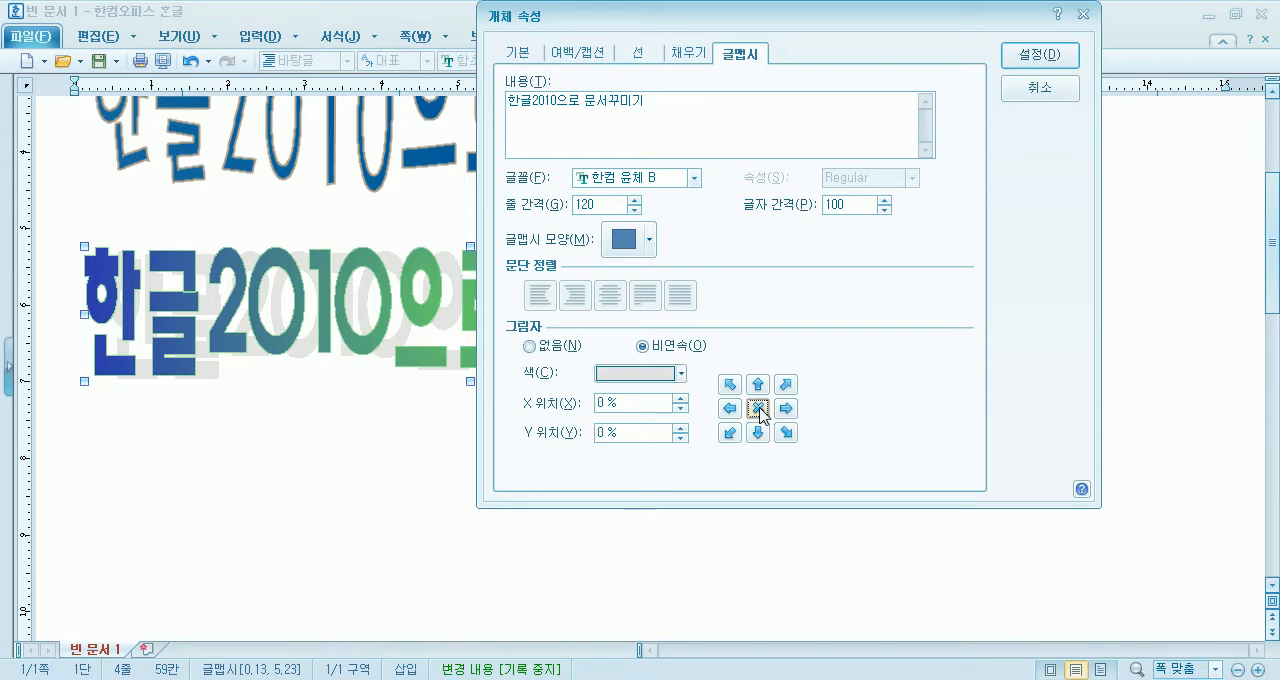
click(1022, 56)
- Shift the gradient 글맵시's shadow to an X position of 1% and a Y position of 1%
double_click(606, 296)
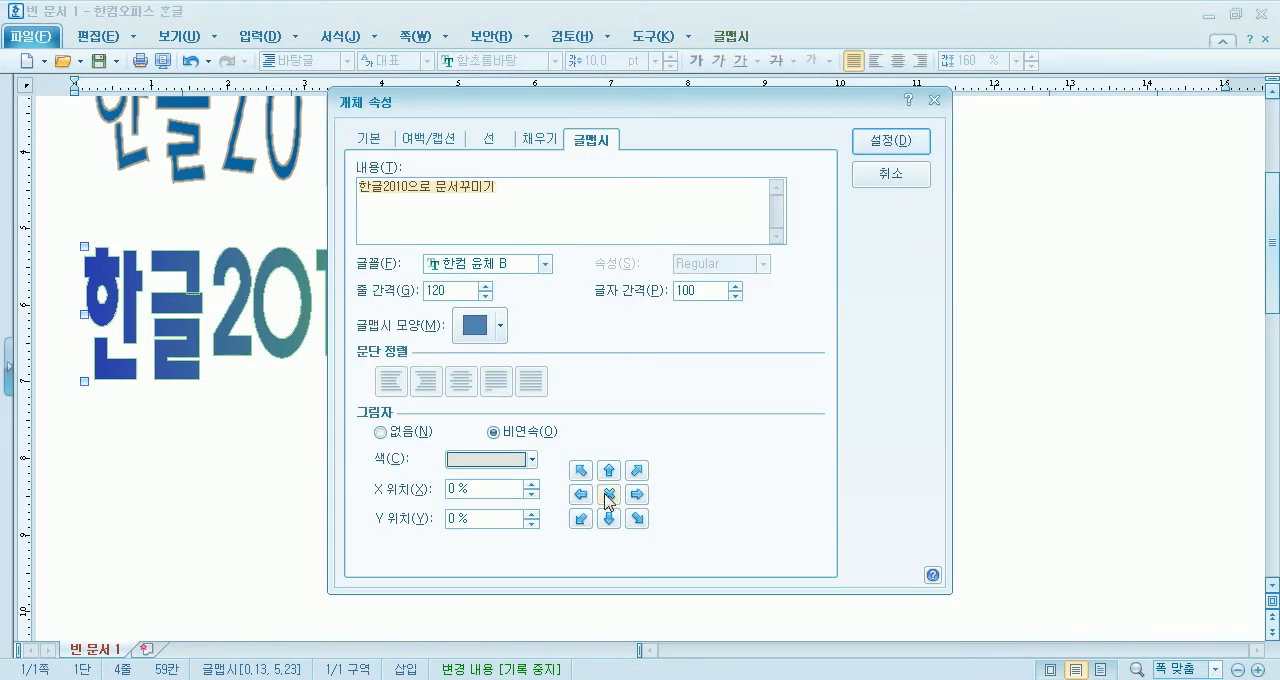
drag(686, 100, 750, 14)
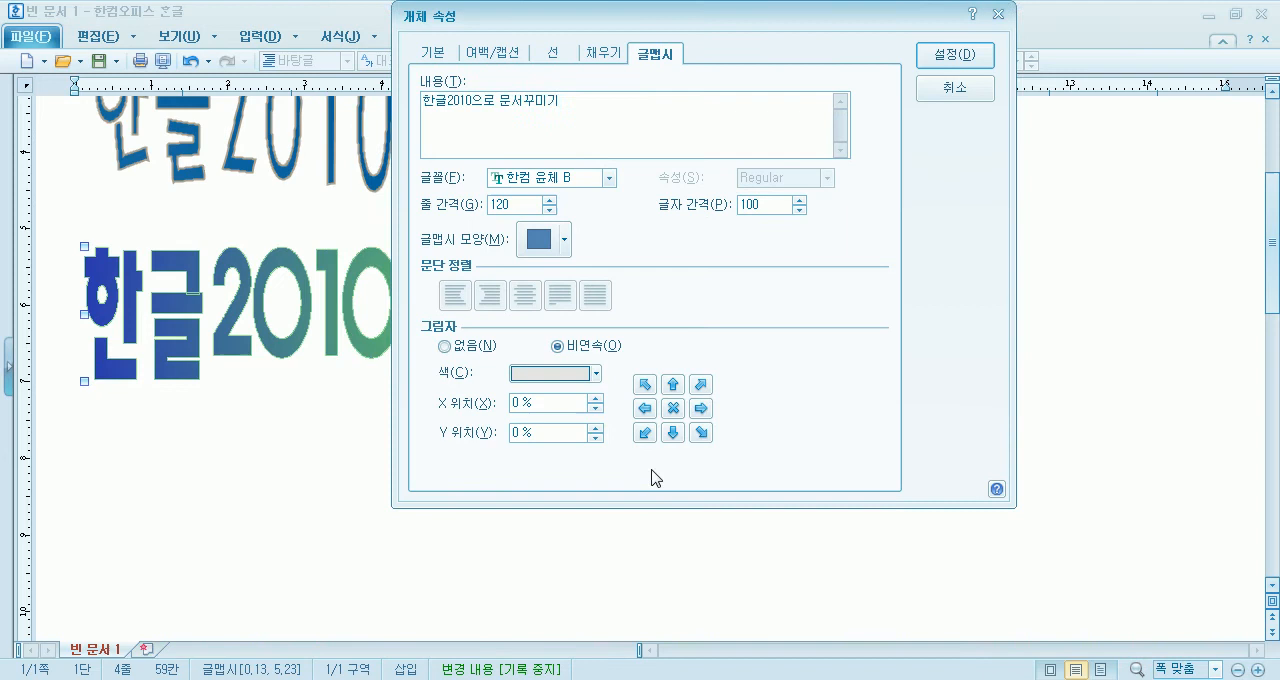
click(700, 408)
click(675, 434)
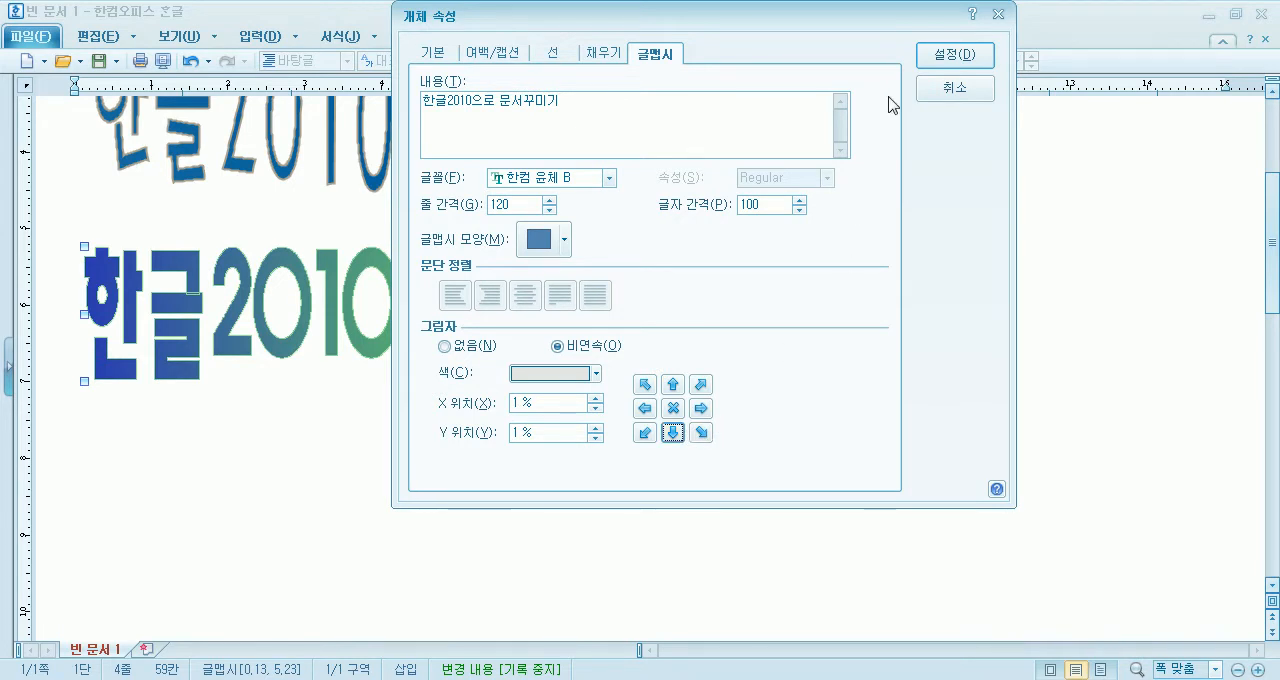
click(948, 57)
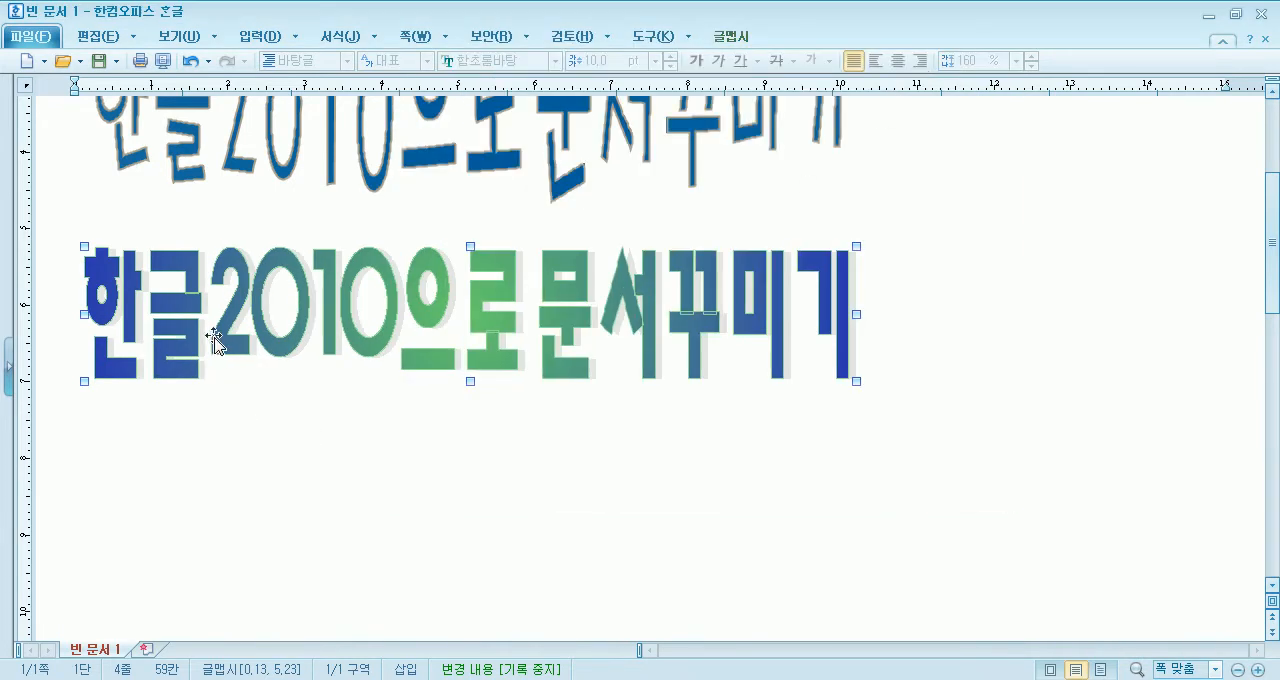
- Set the vertical offset of the gradient 글맵시's shadow to 3% and apply it
double_click(452, 315)
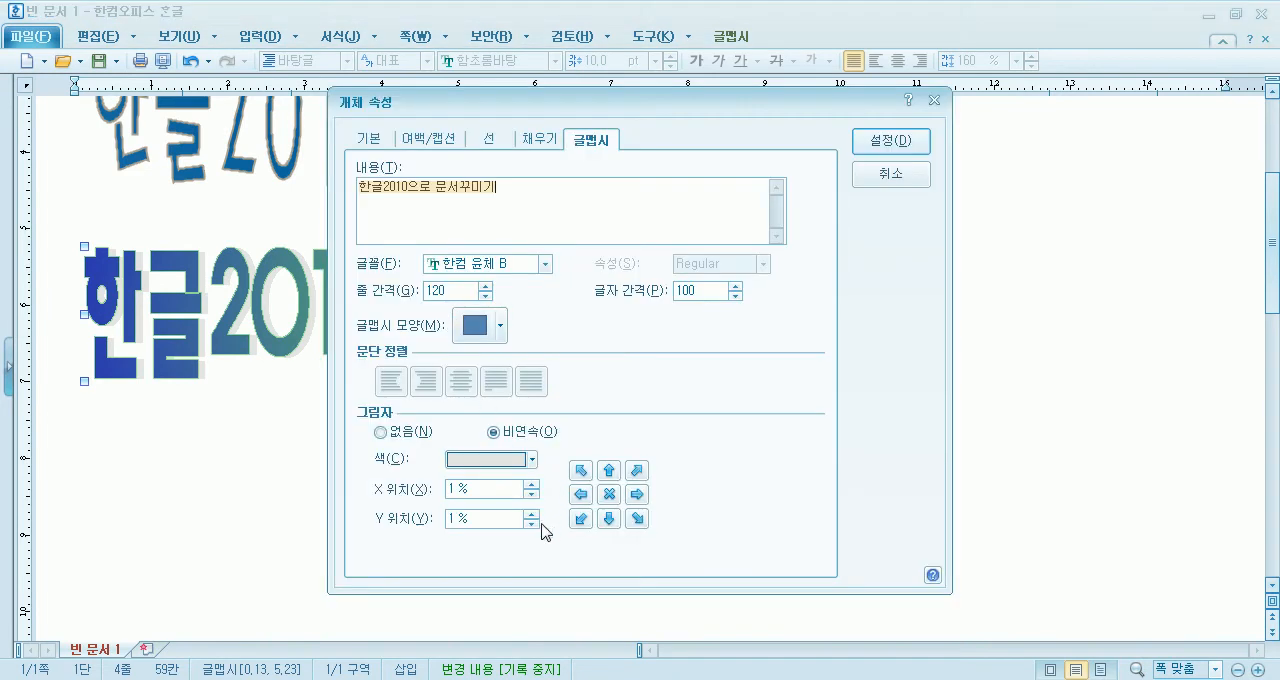
drag(602, 103, 710, 26)
click(716, 441)
click(716, 441)
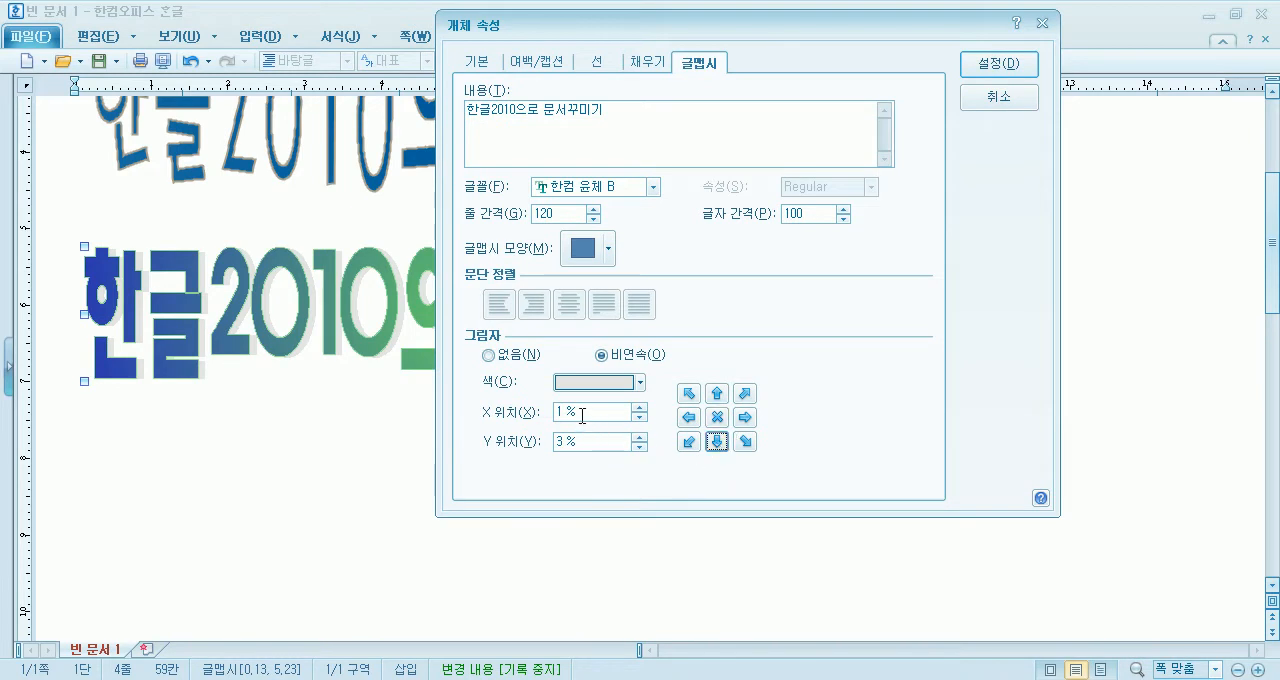
click(988, 64)
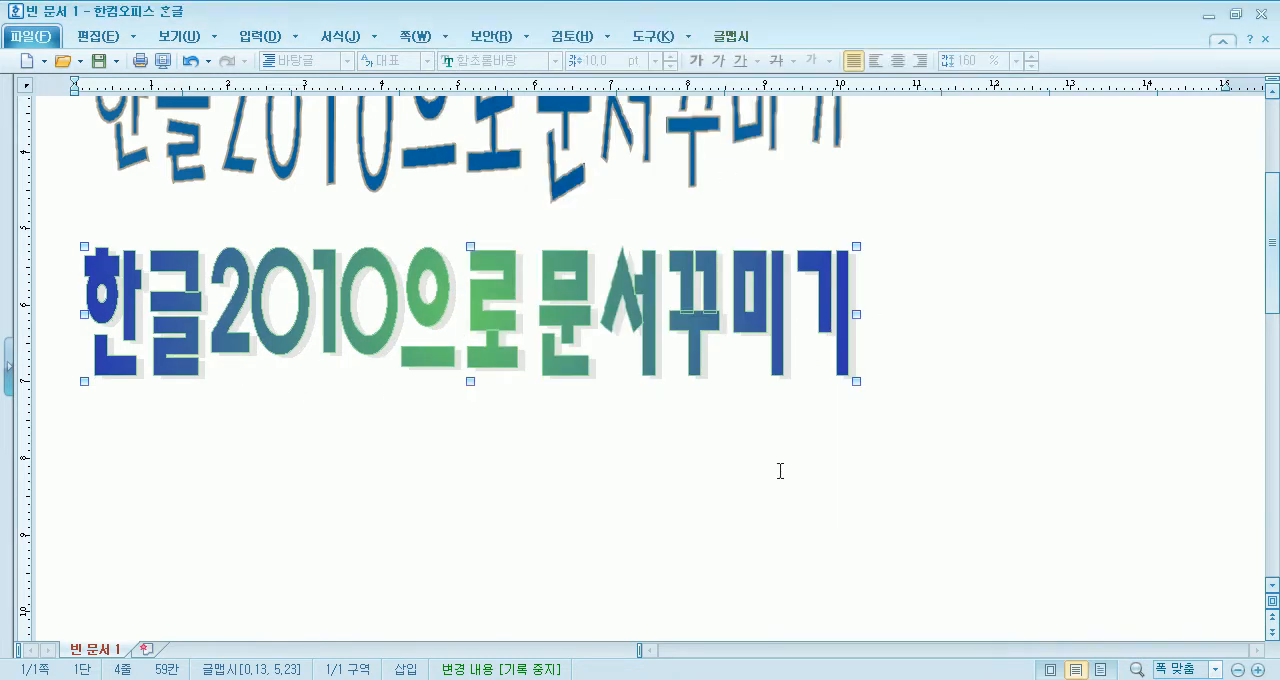
- Move the gradient 글맵시's shadow further down and right to an X position of 5% and a Y position of 10%
double_click(671, 339)
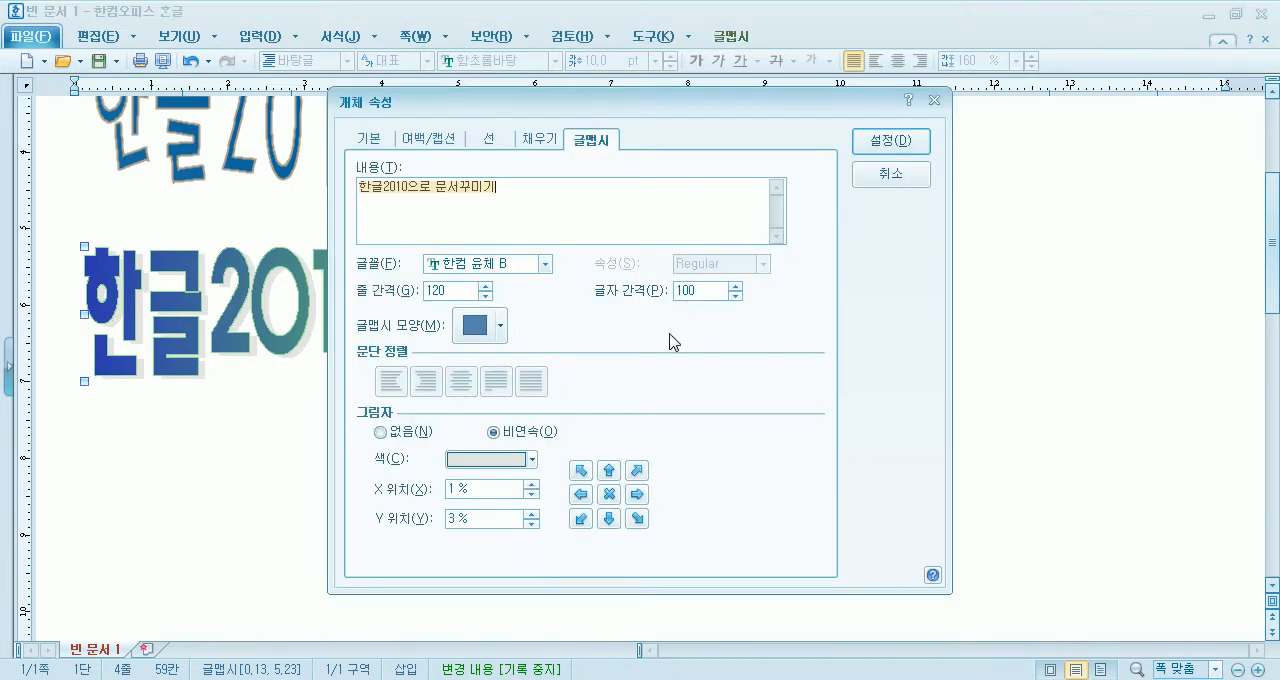
click(650, 523)
click(650, 523)
click(650, 523)
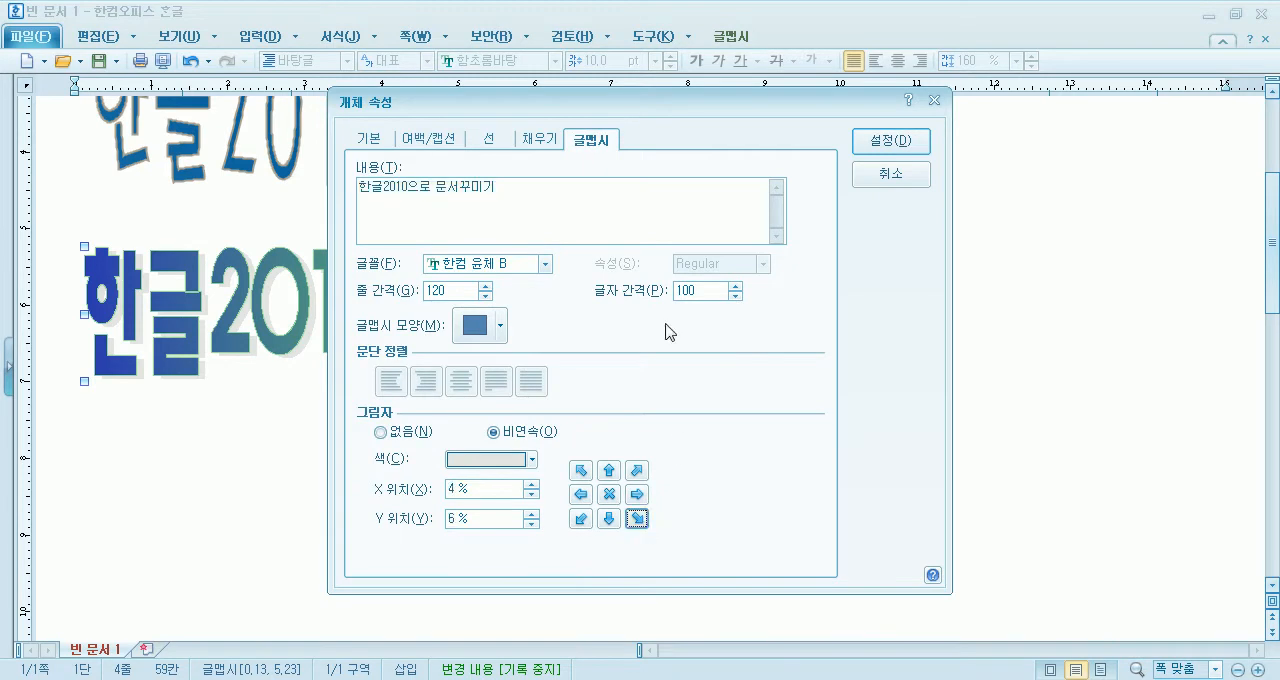
drag(680, 102, 810, 16)
click(738, 433)
click(738, 433)
click(738, 433)
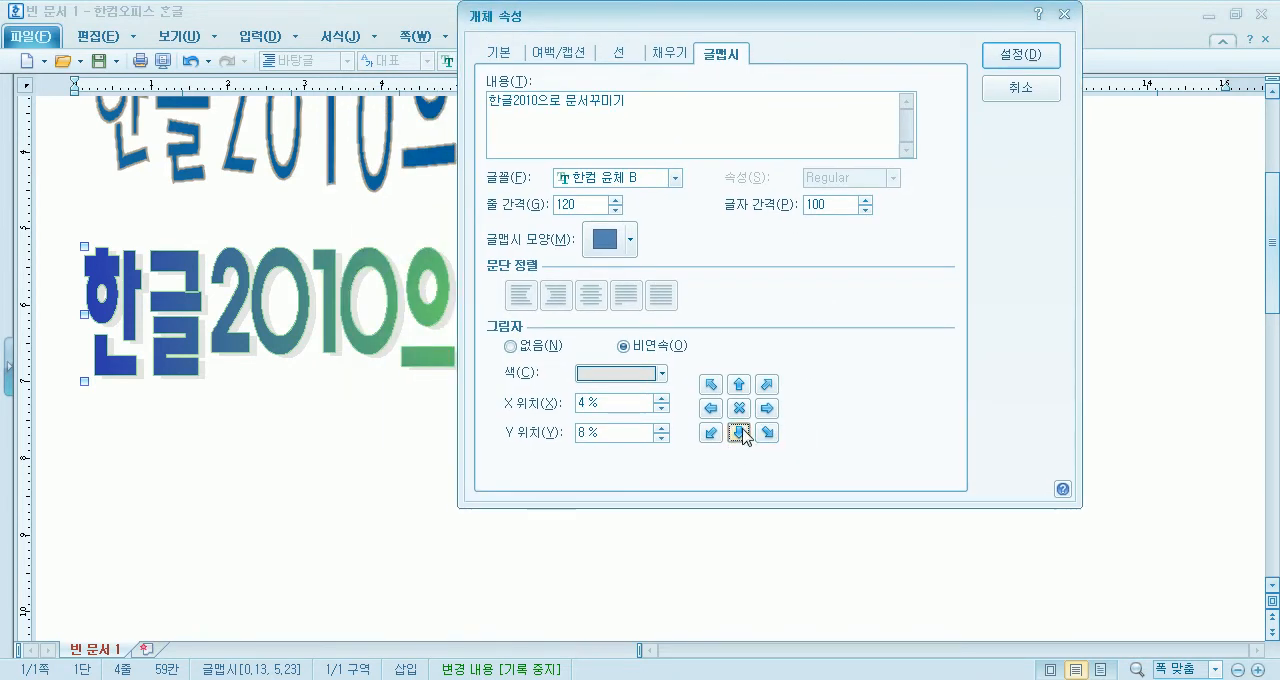
click(767, 433)
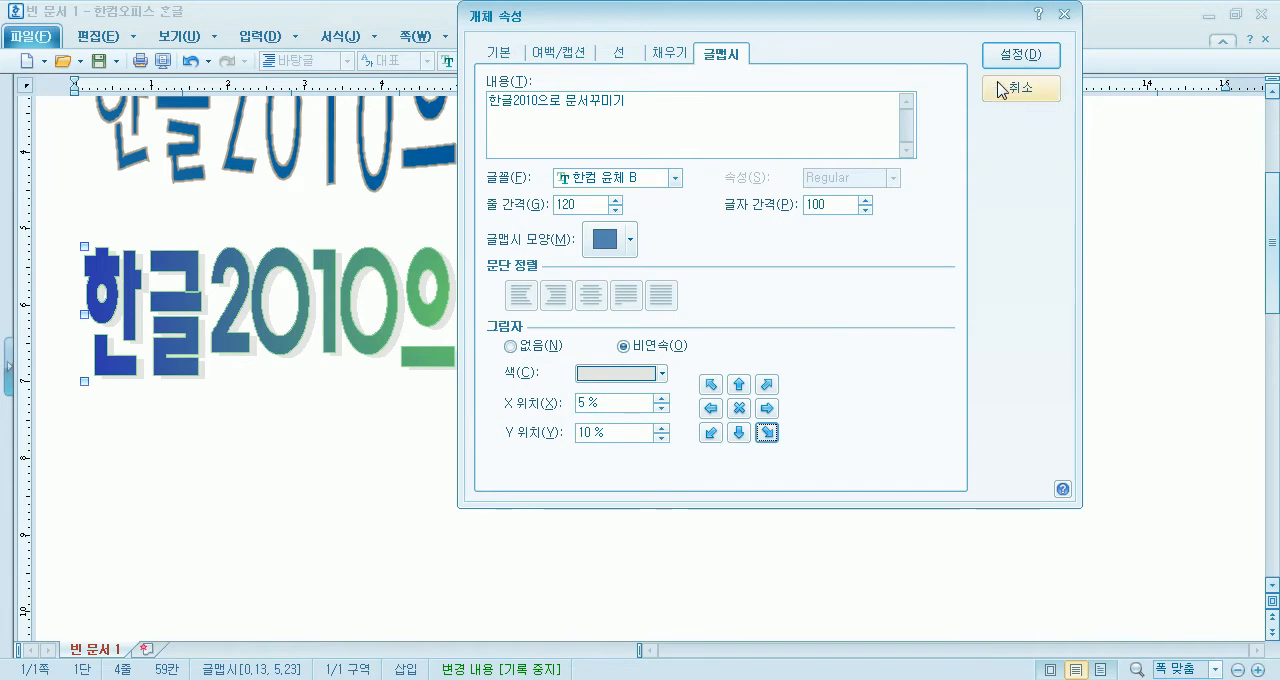
click(1020, 55)
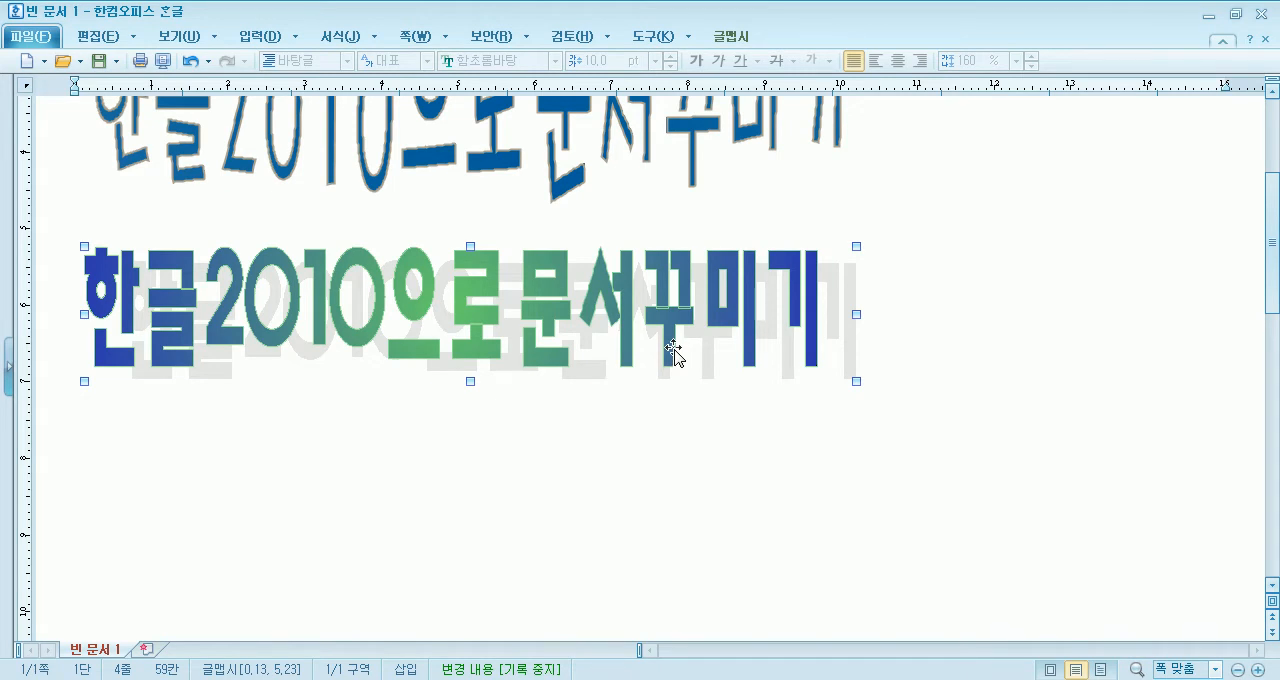
- Remove the shadow from the gradient 글맵시 by setting it to 없음, and apply it
double_click(730, 322)
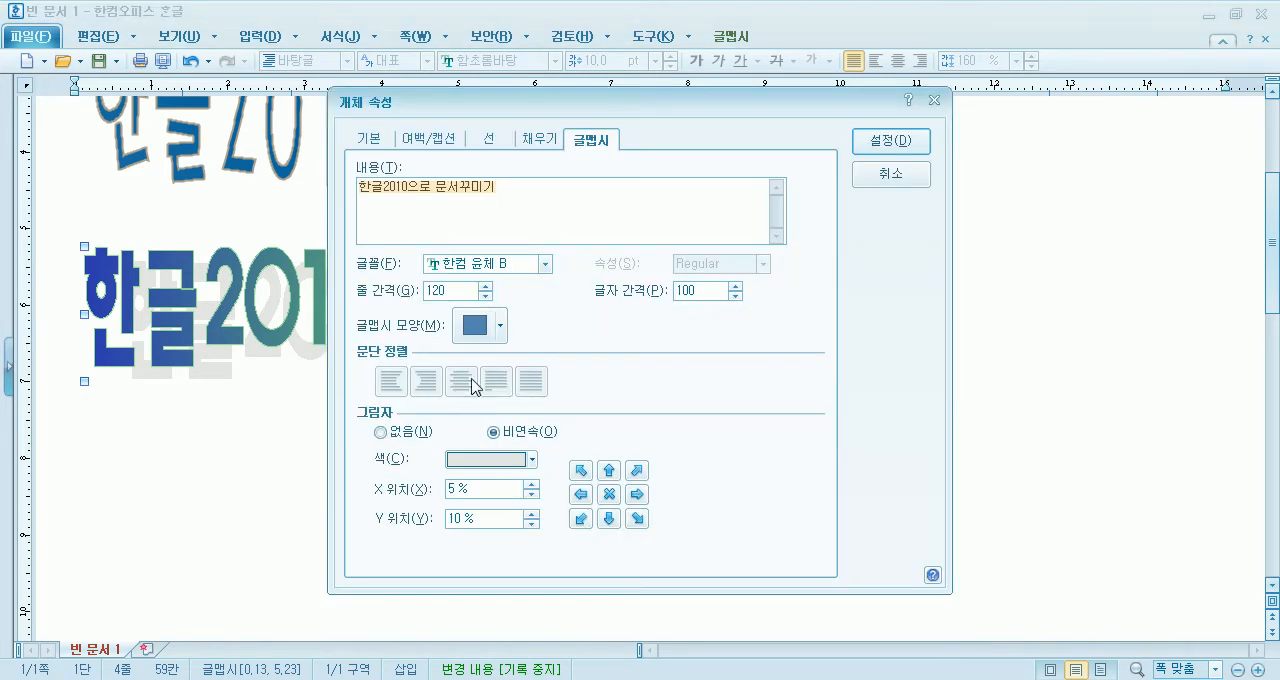
click(412, 433)
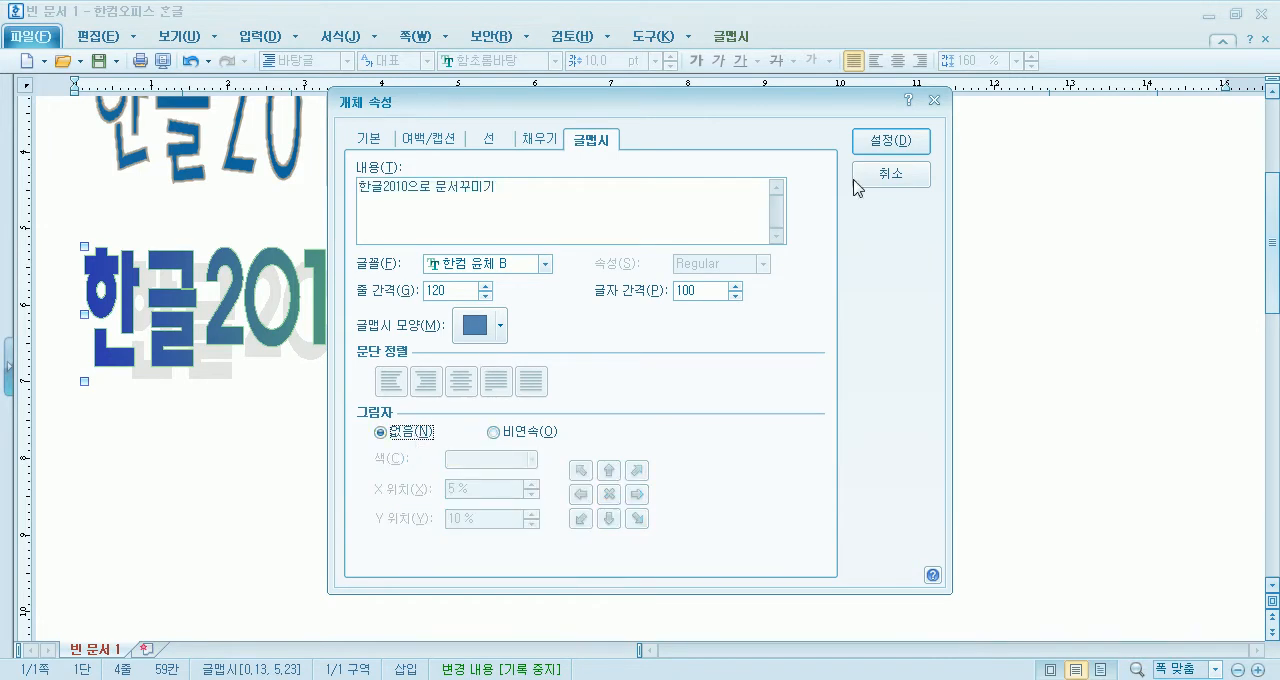
click(889, 141)
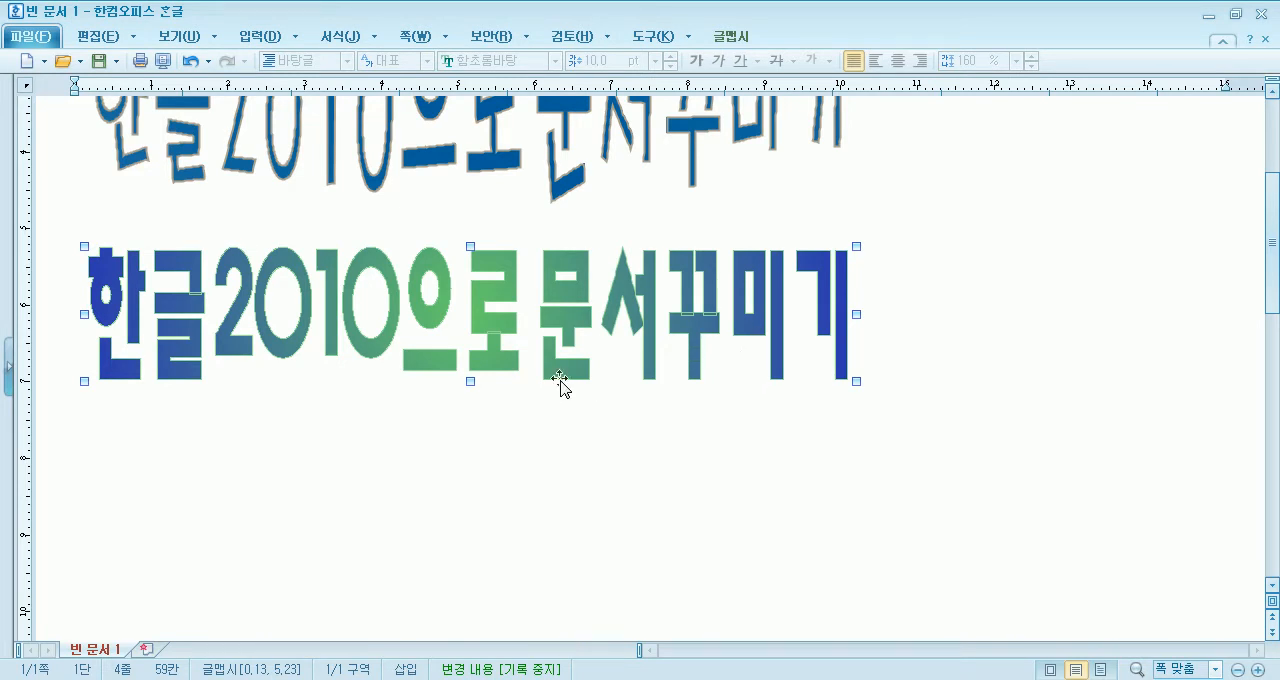
- Replace the 글맵시's gradient fill with a solid red face colour and apply it
double_click(628, 310)
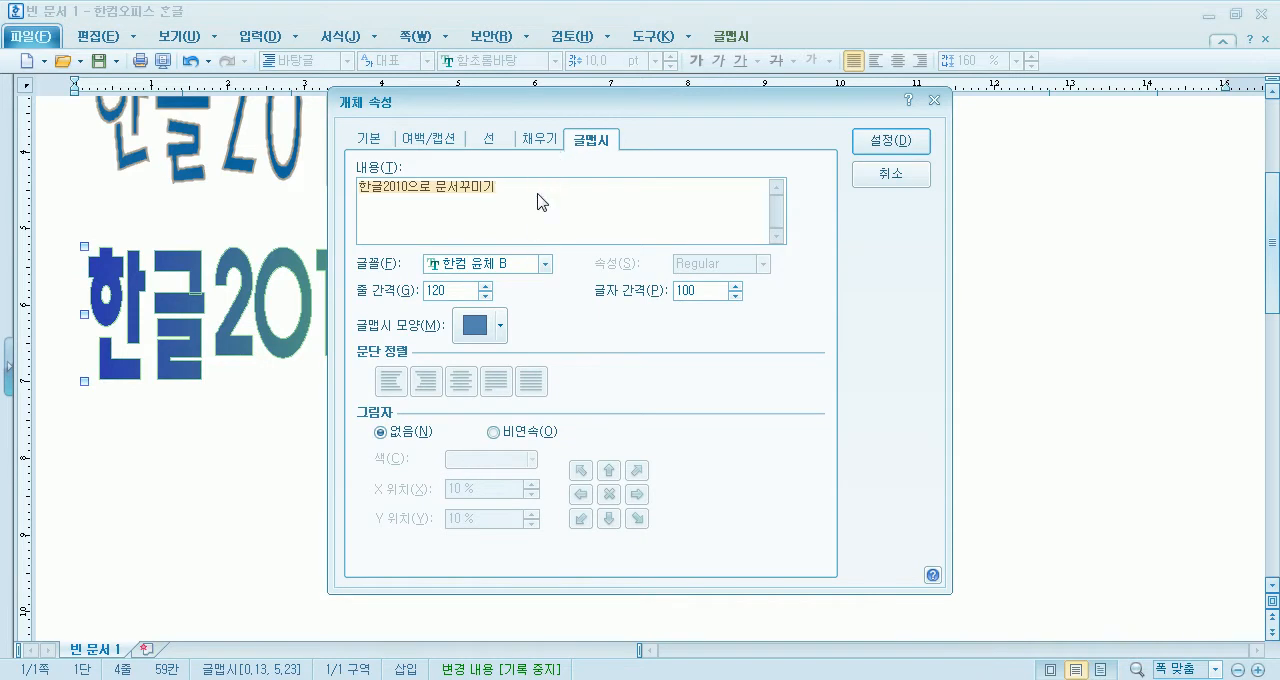
click(536, 140)
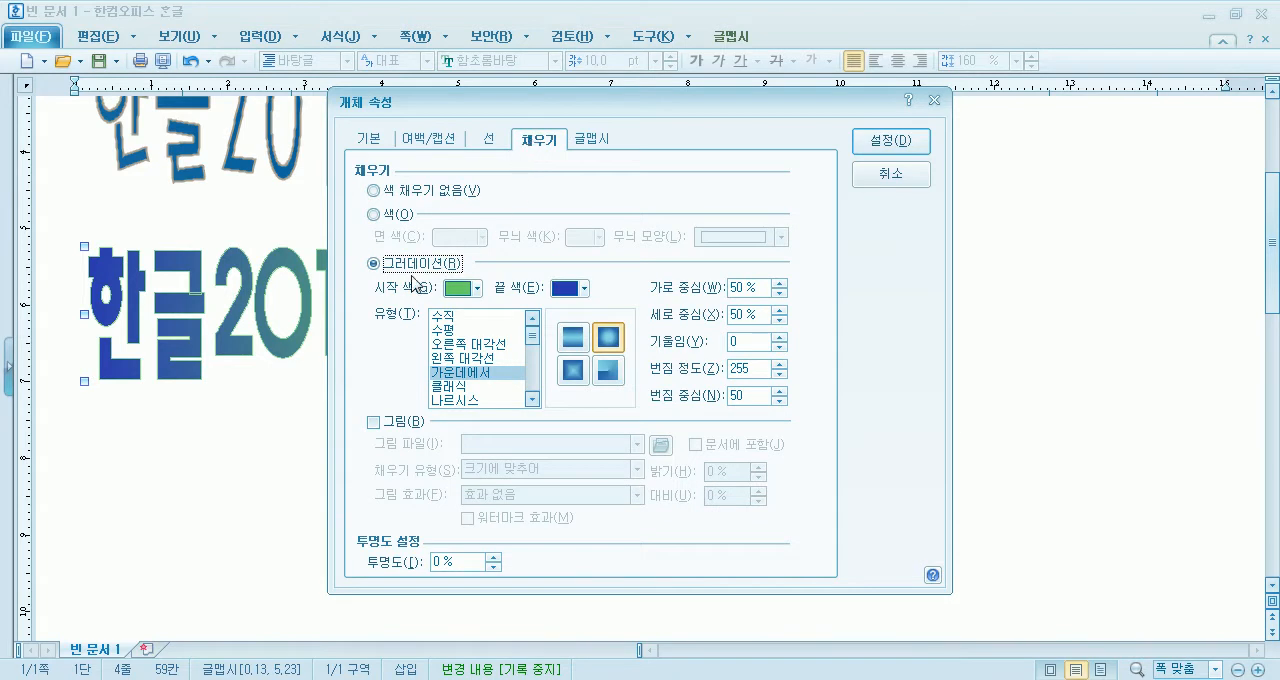
click(390, 215)
click(391, 272)
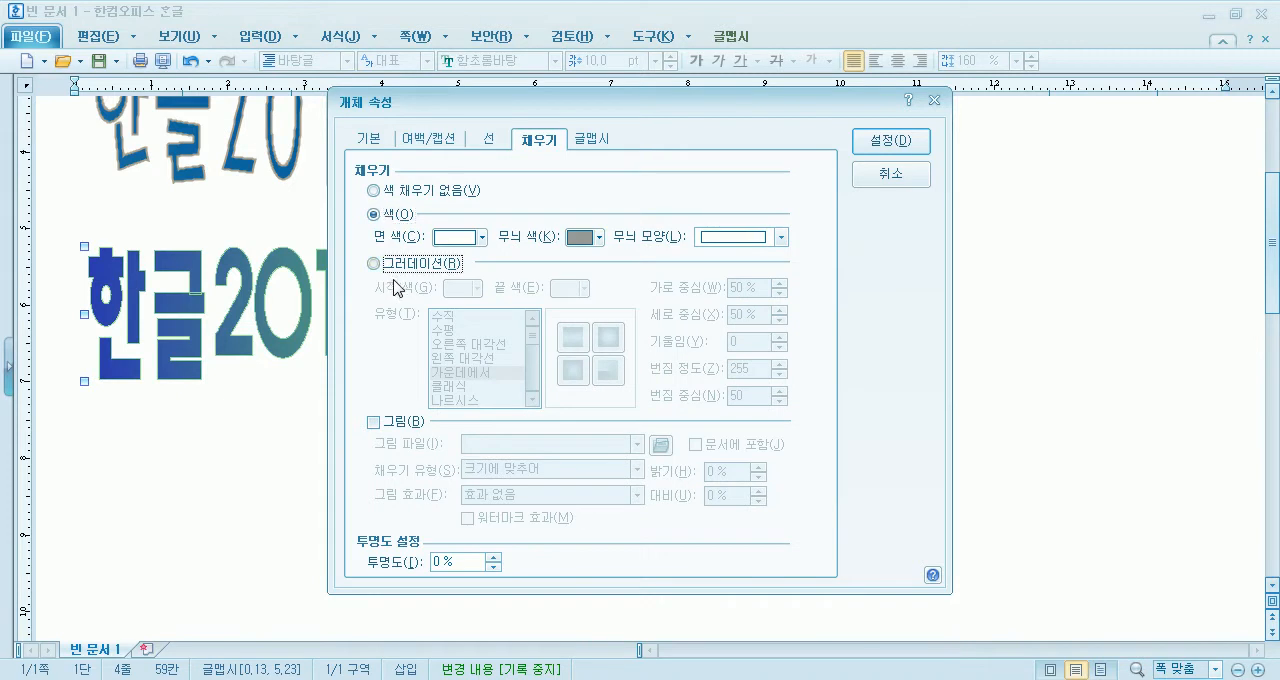
click(403, 217)
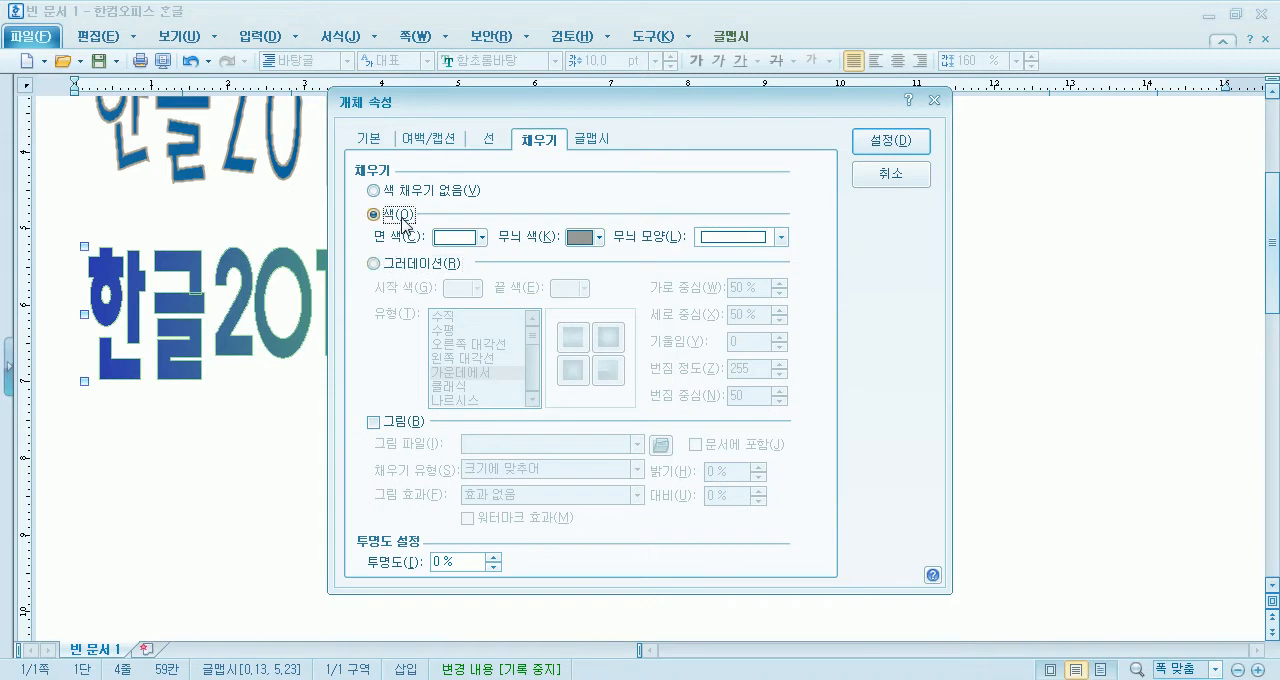
click(472, 243)
click(458, 290)
click(904, 142)
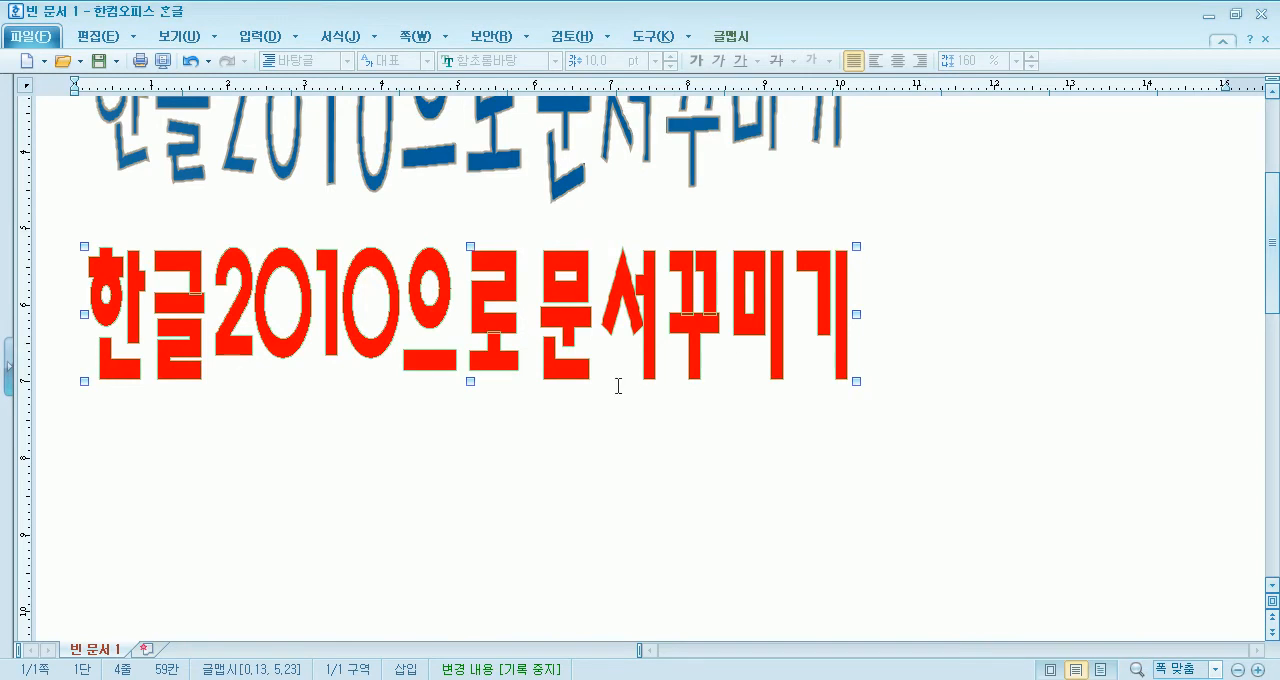
- Set the red 글맵시's outline colour to blue and apply it
double_click(634, 318)
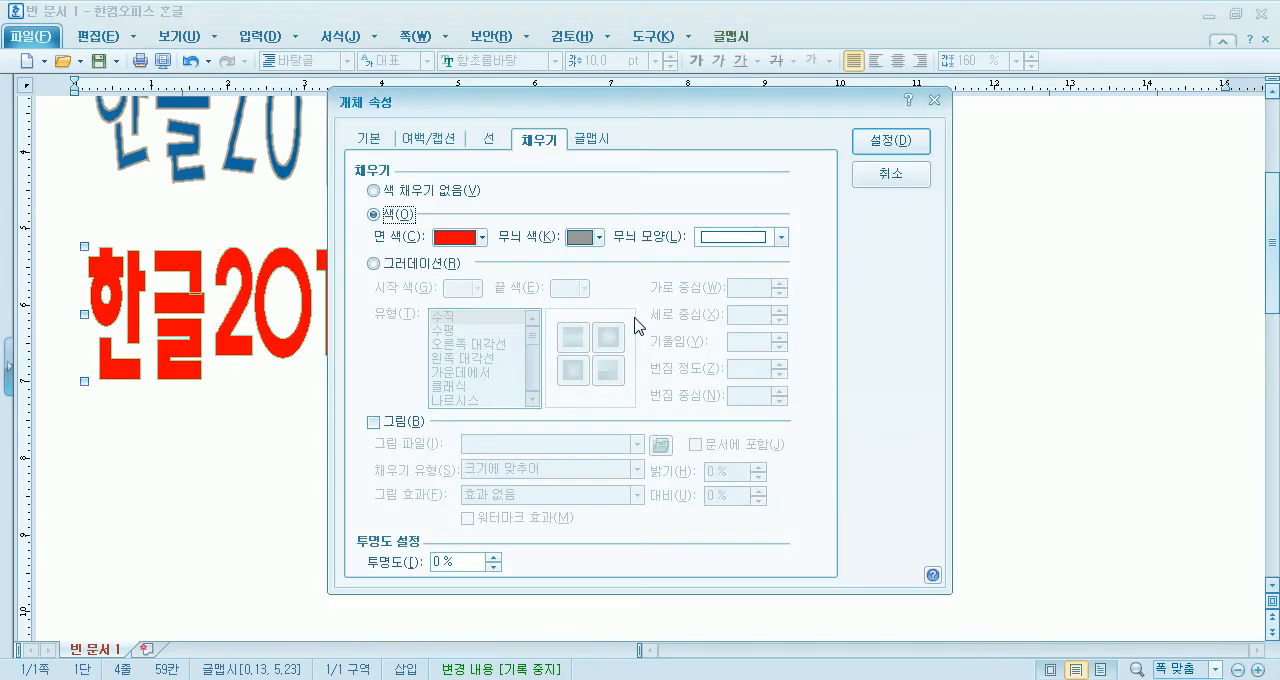
click(502, 140)
drag(591, 114, 680, 101)
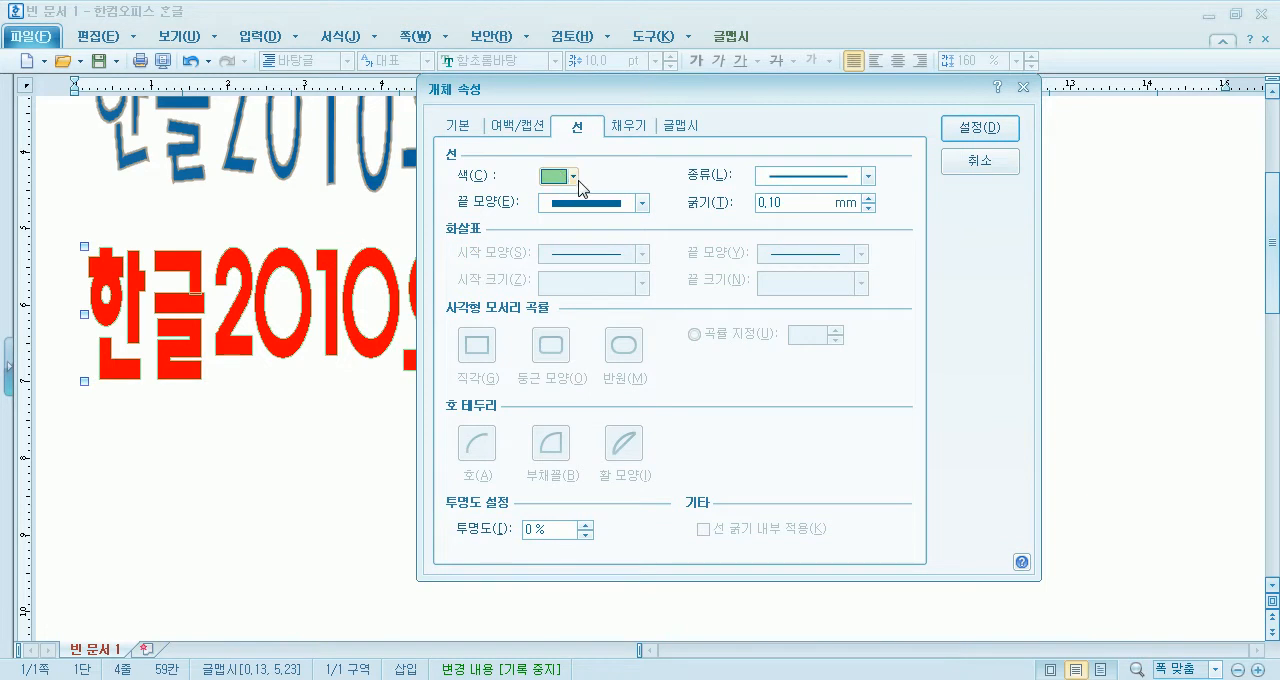
click(574, 178)
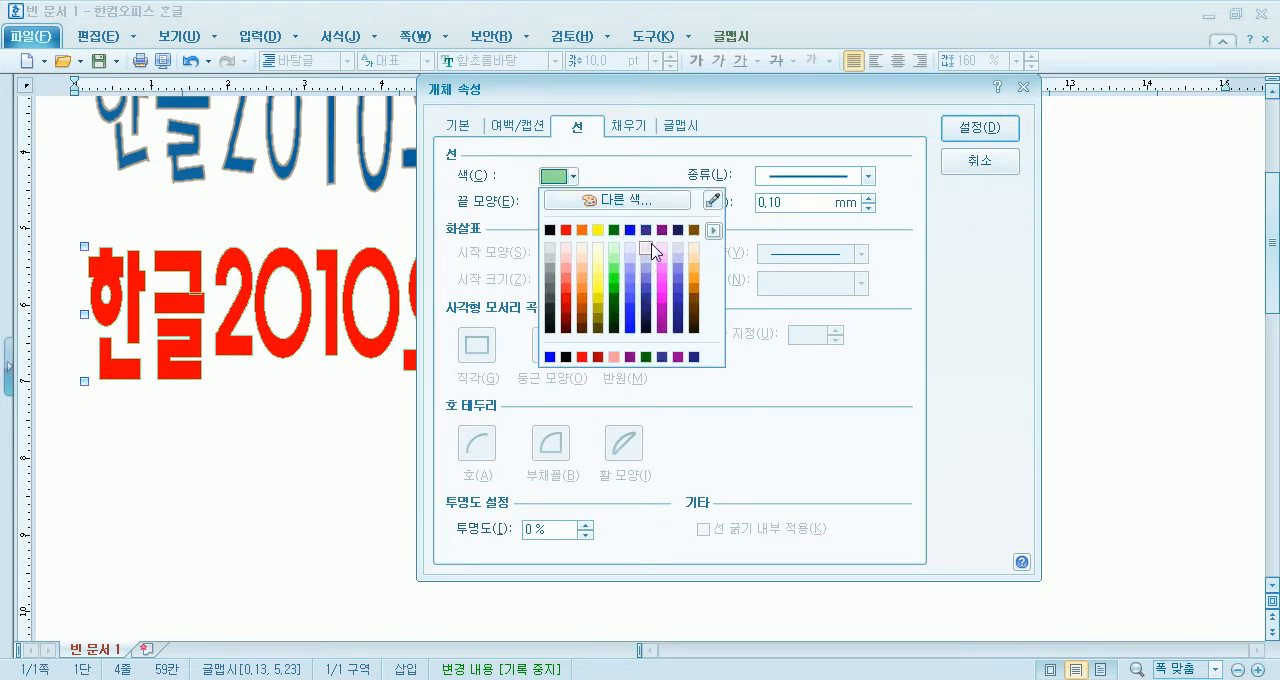
click(646, 231)
click(975, 128)
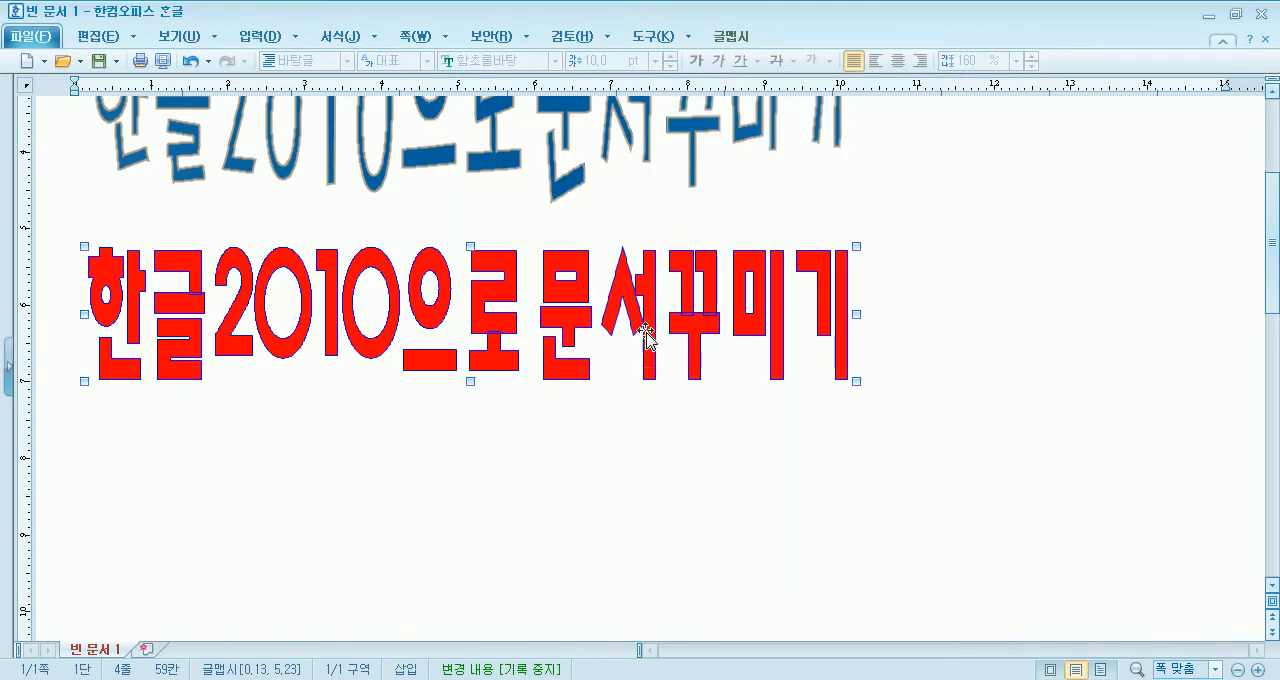
- Set the red 글맵시's line type to 선 없음 and apply it
double_click(665, 298)
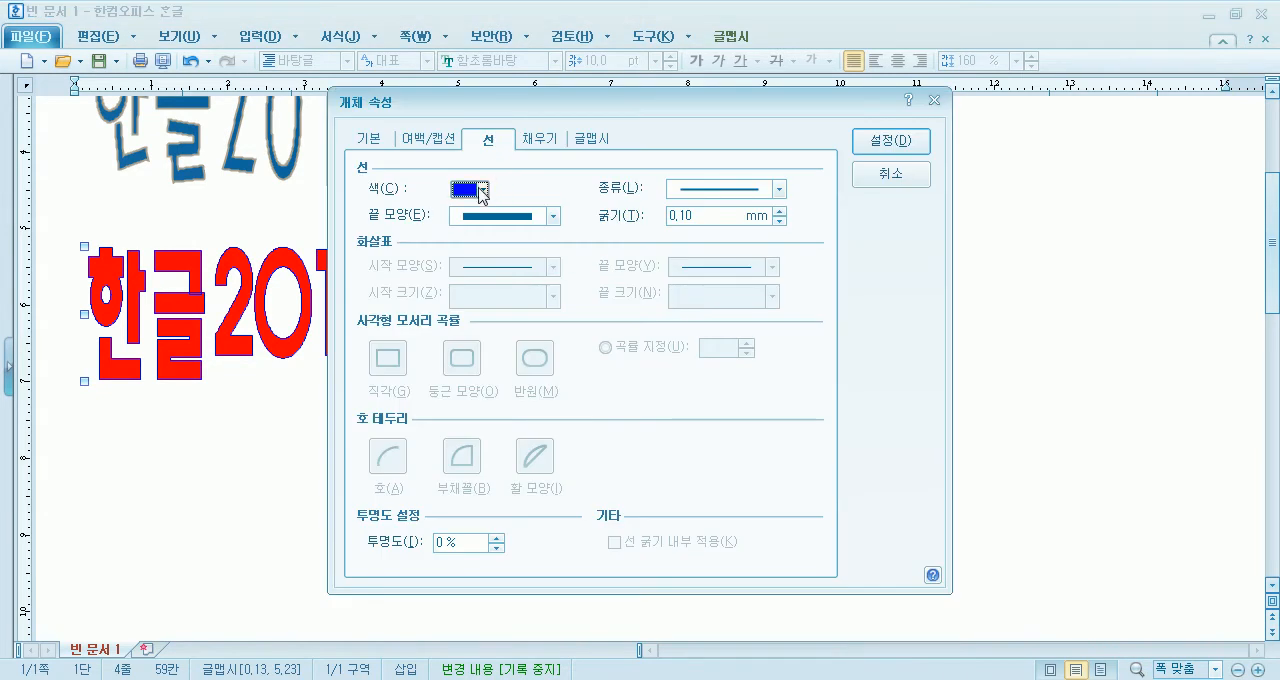
click(482, 190)
click(772, 191)
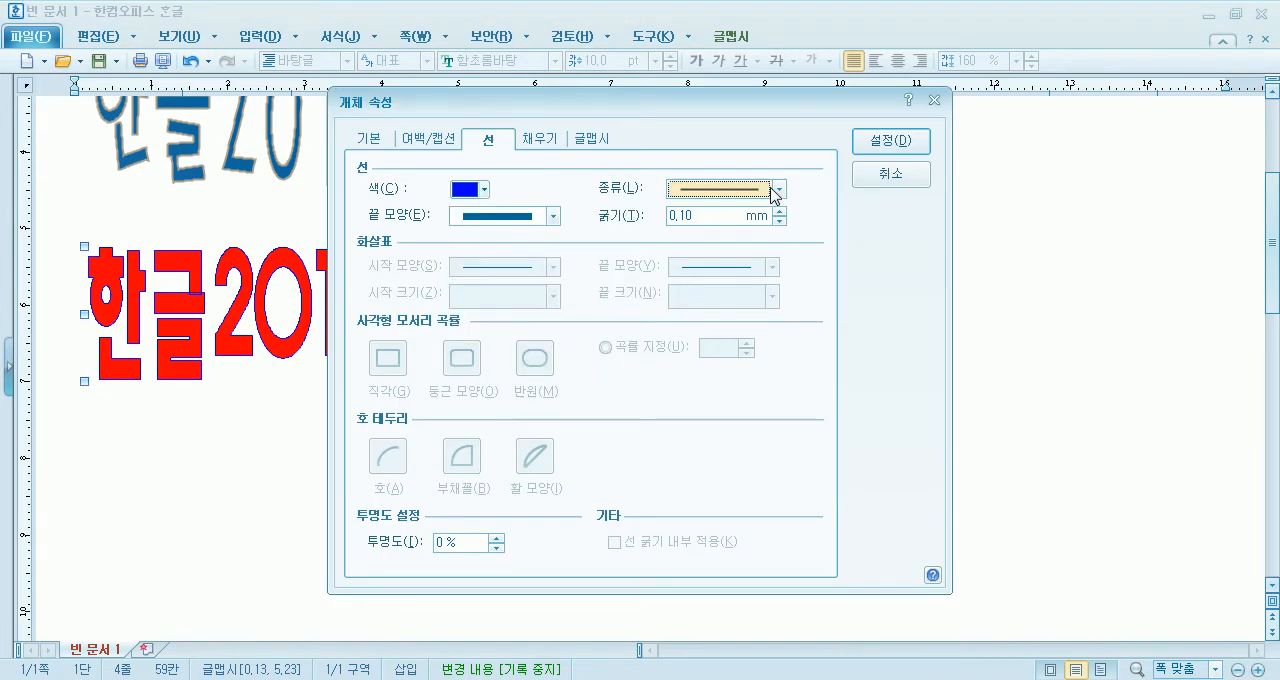
click(776, 191)
click(722, 207)
click(900, 140)
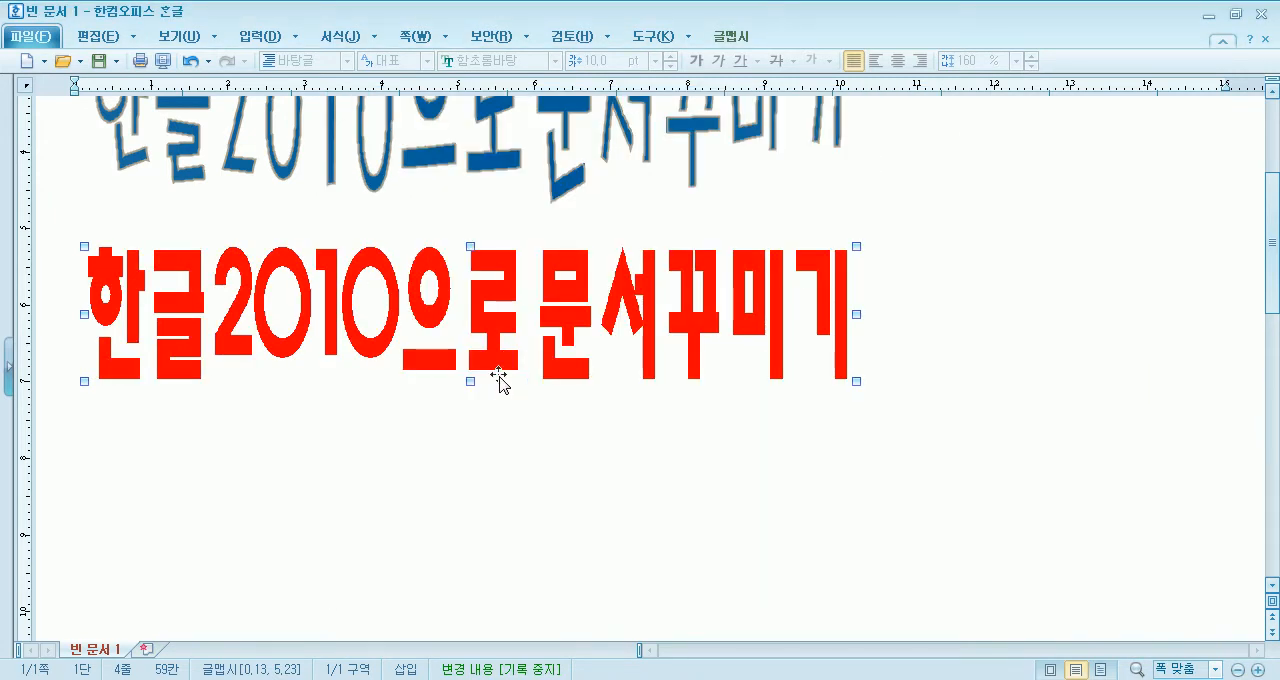
- Give the 글맵시 a solid line type again and set its fill to 색 채우기 없음, leaving only the outline
double_click(512, 322)
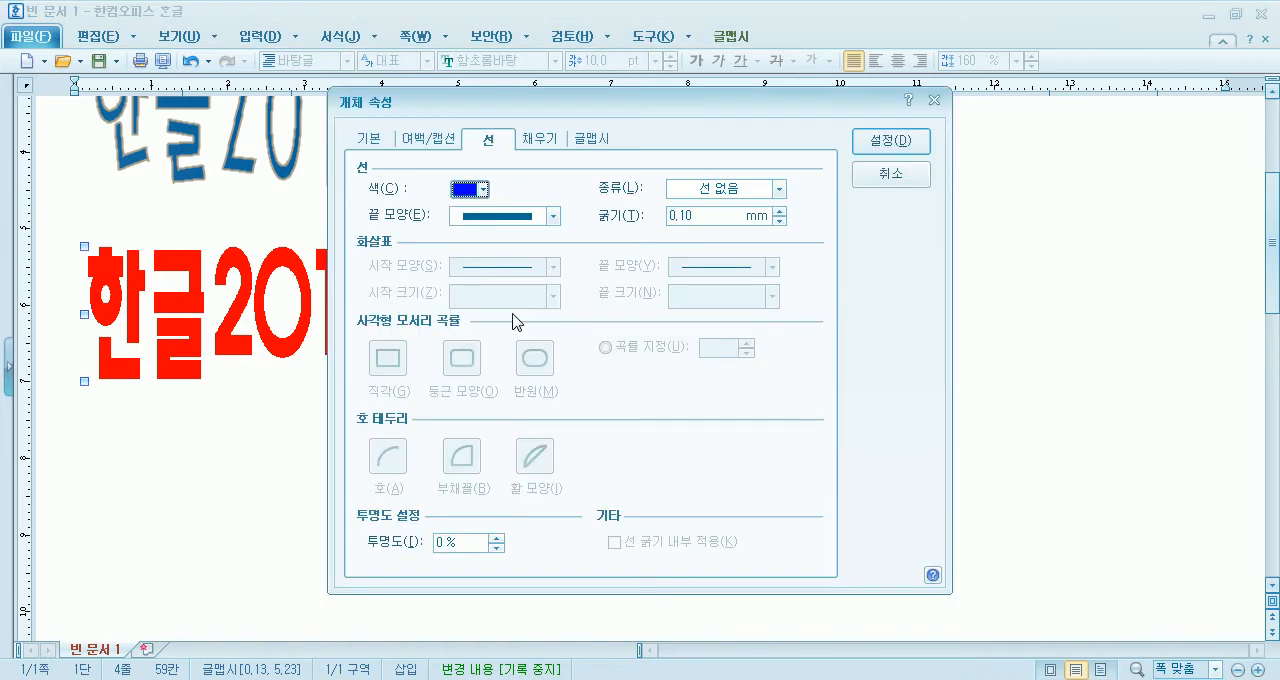
click(706, 190)
click(704, 224)
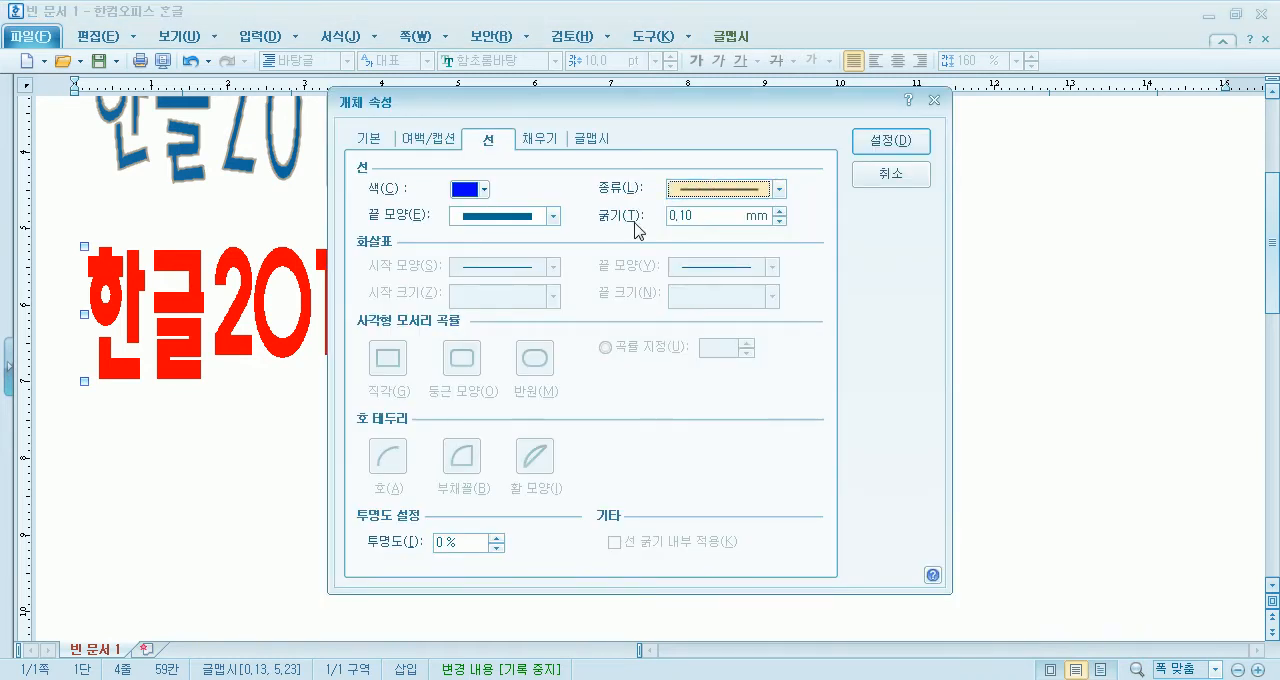
click(540, 140)
click(430, 190)
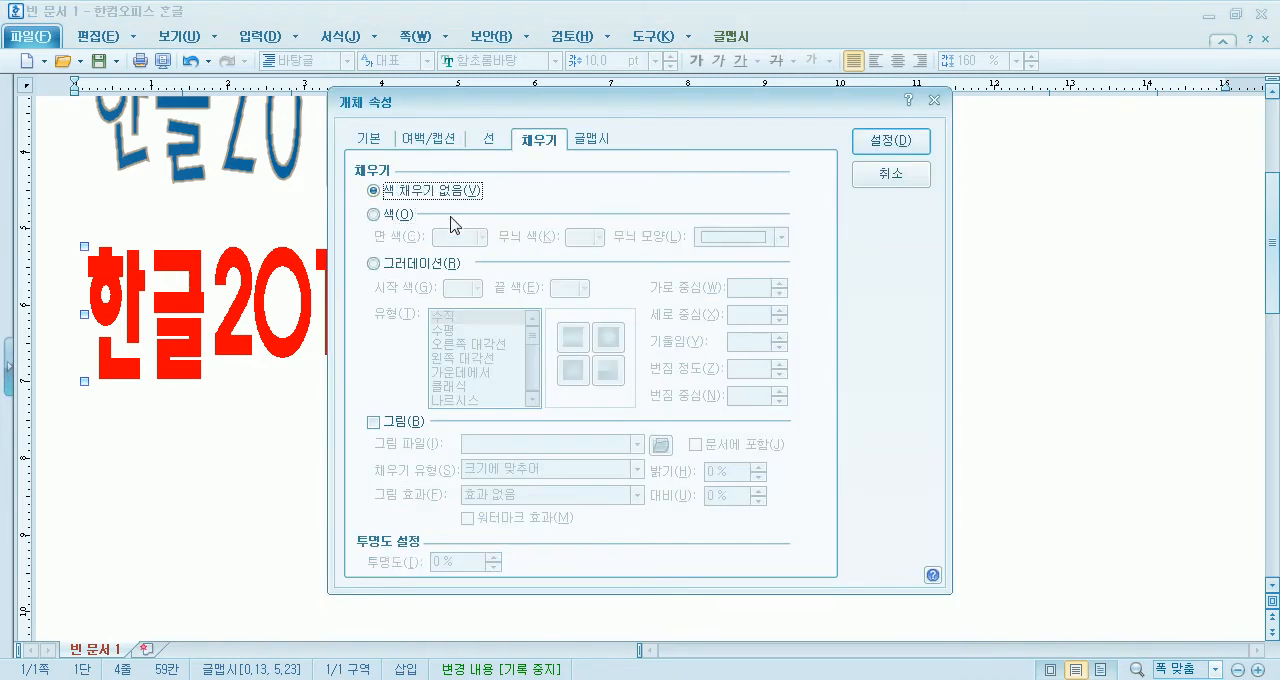
drag(645, 120, 940, 92)
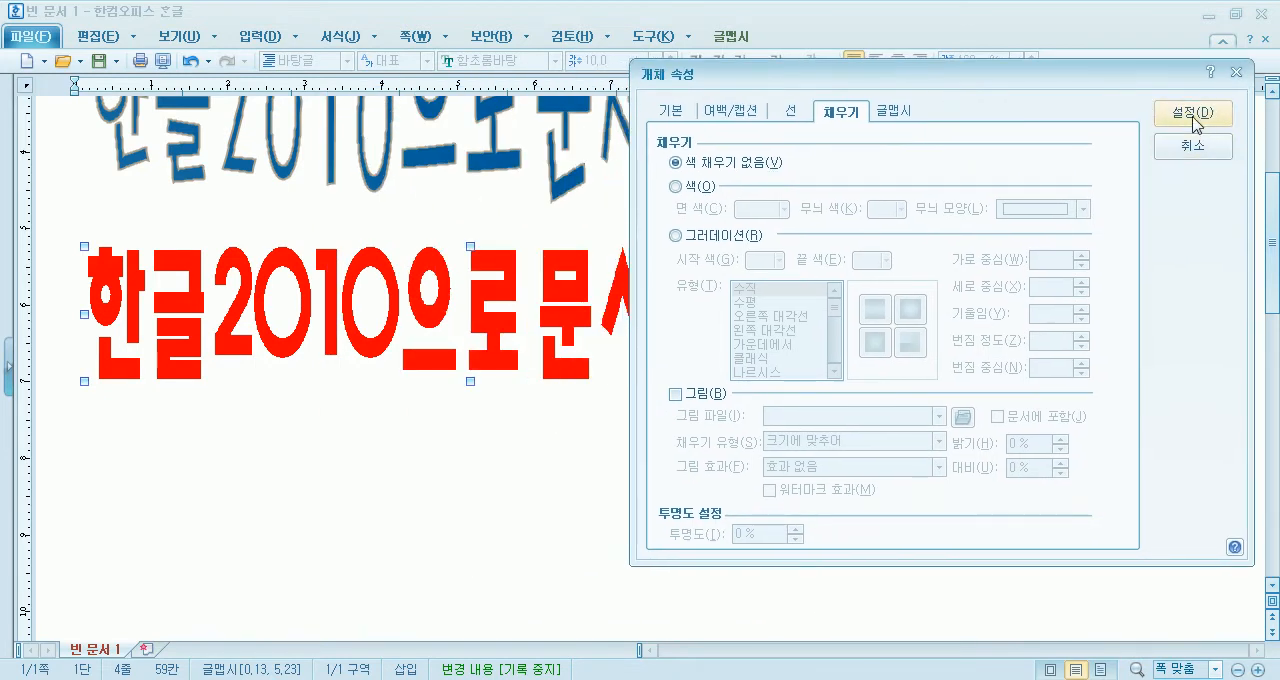
click(1188, 116)
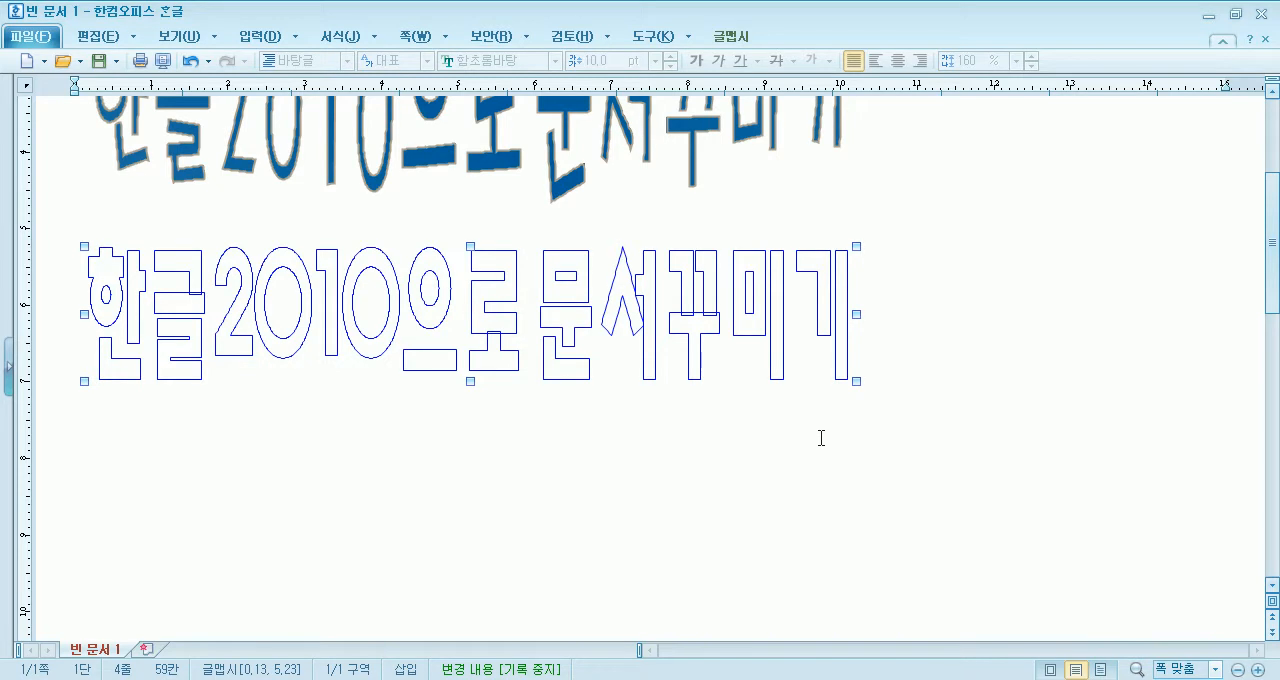
- Change the outlined 글맵시's font to 한컴 윤고딕 230 and apply it
double_click(705, 318)
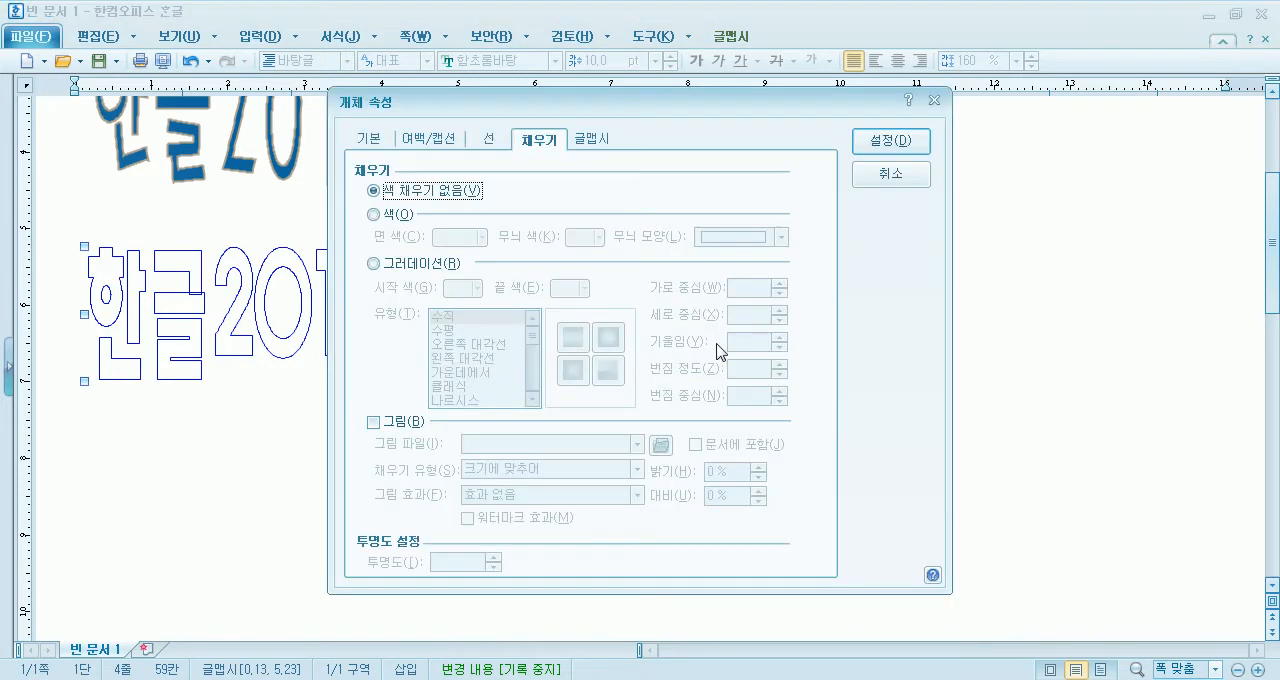
click(598, 140)
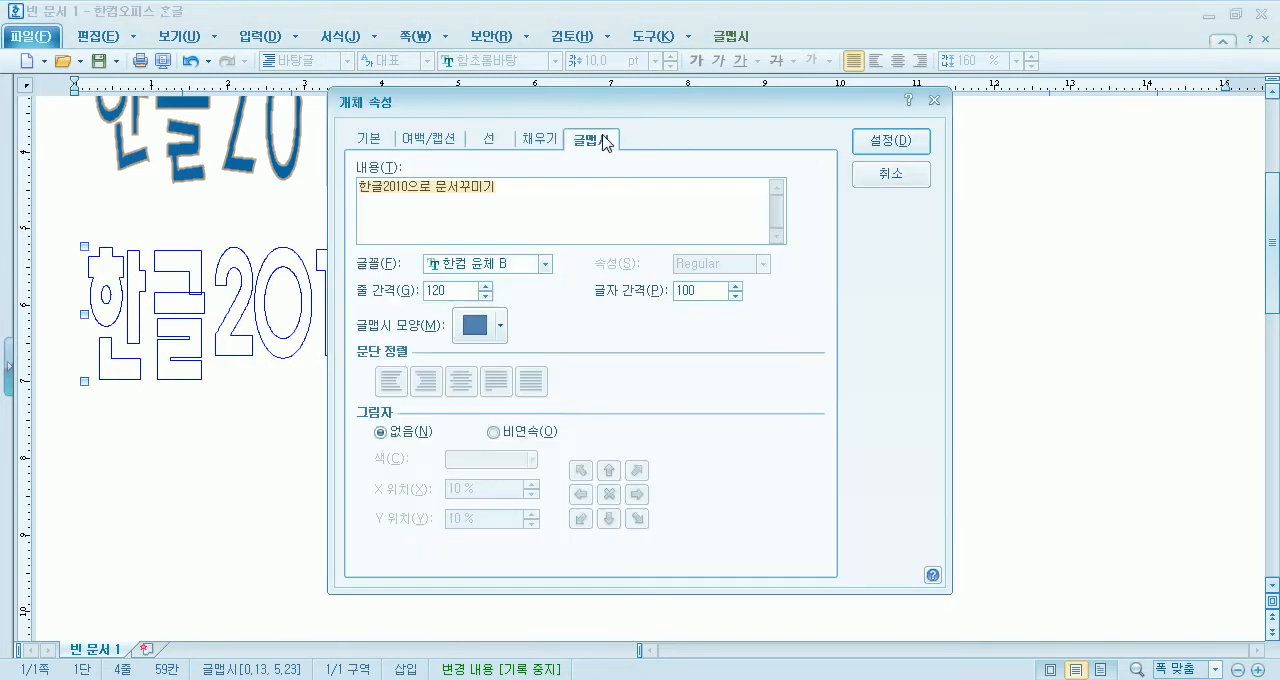
click(468, 265)
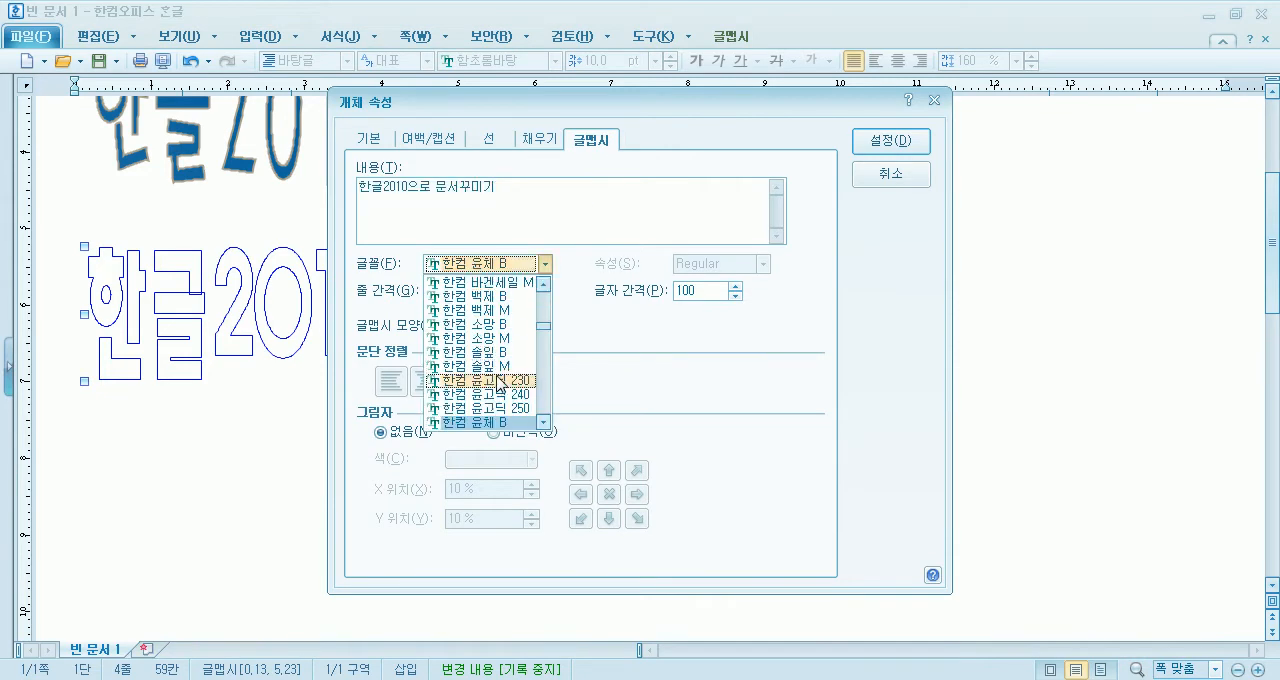
click(500, 381)
click(893, 140)
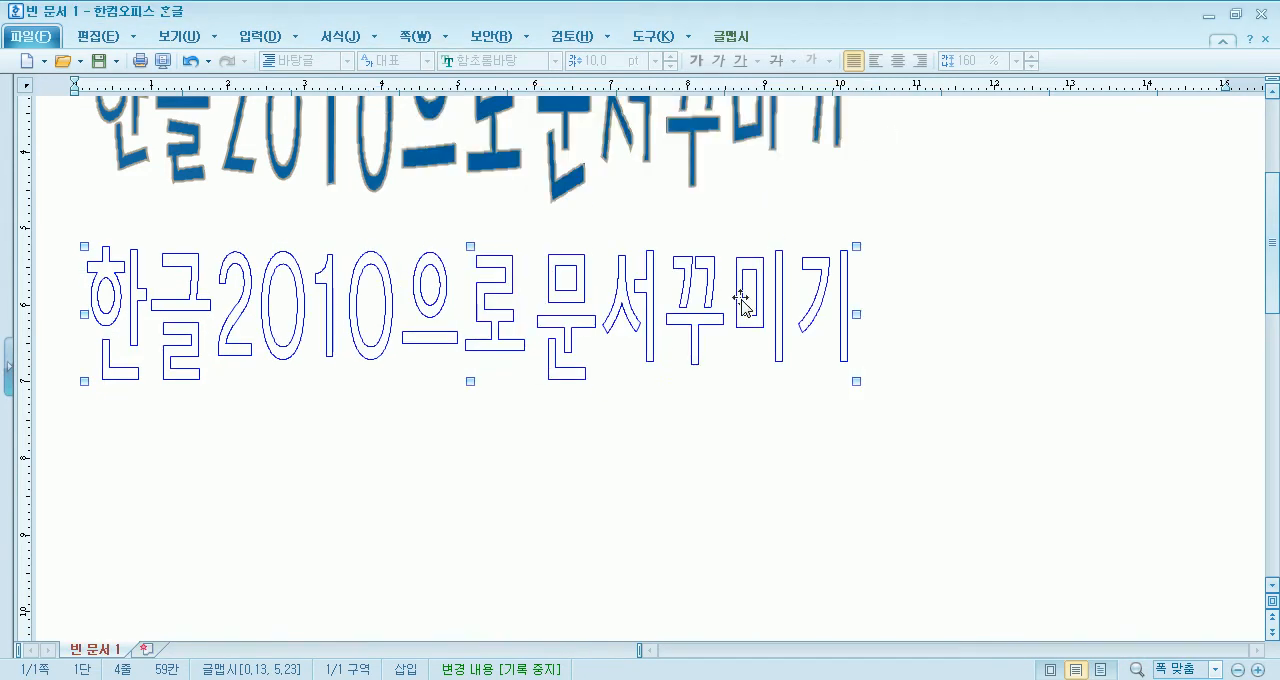
- Change the outlined 글맵시's font to 한컴 솔잎 B and apply it
double_click(568, 343)
click(542, 264)
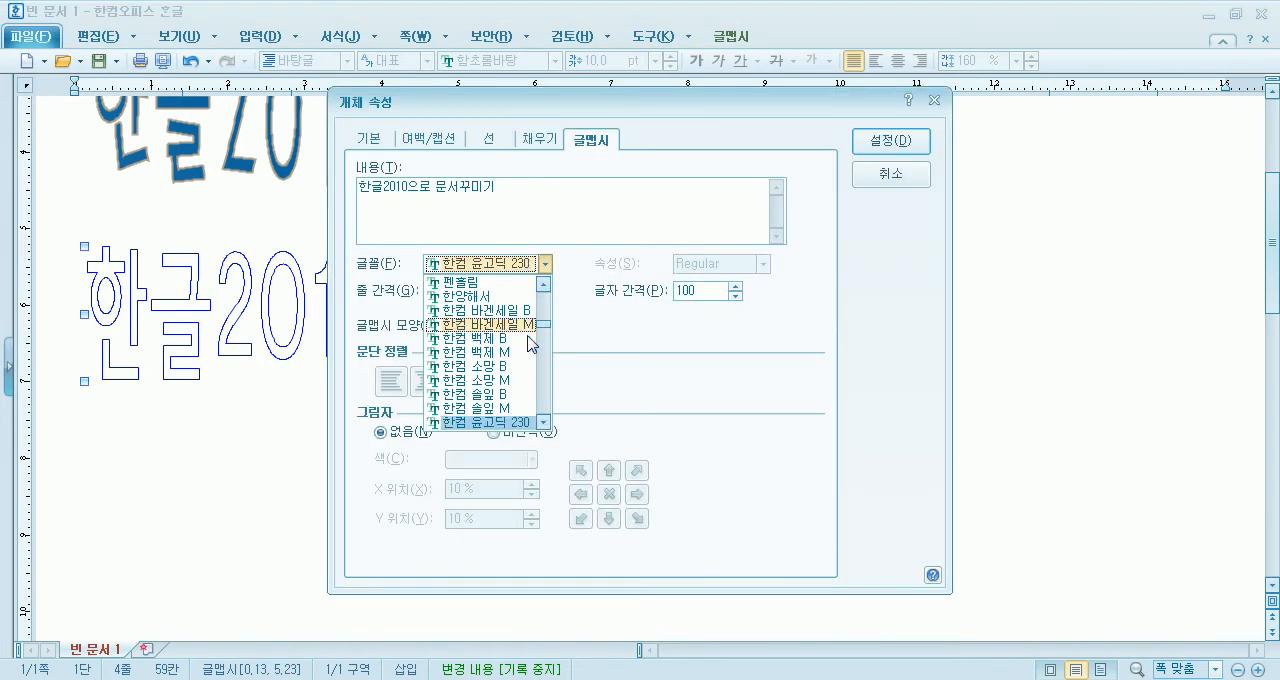
click(510, 396)
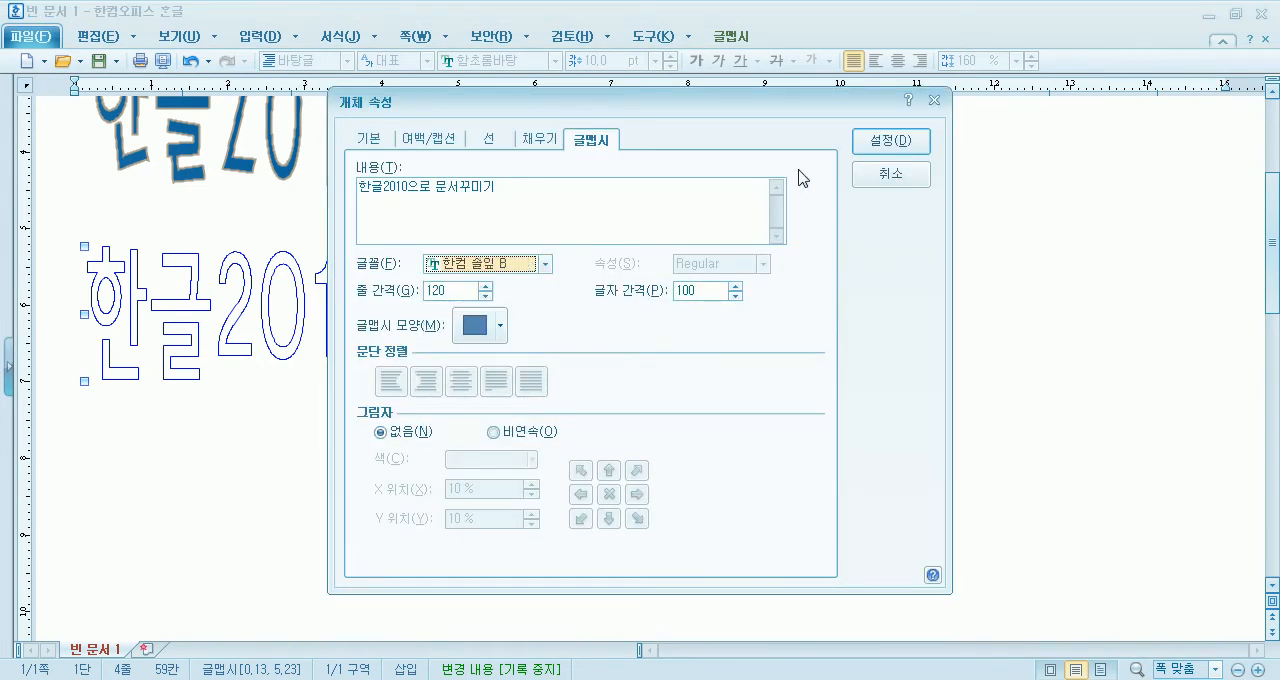
click(859, 148)
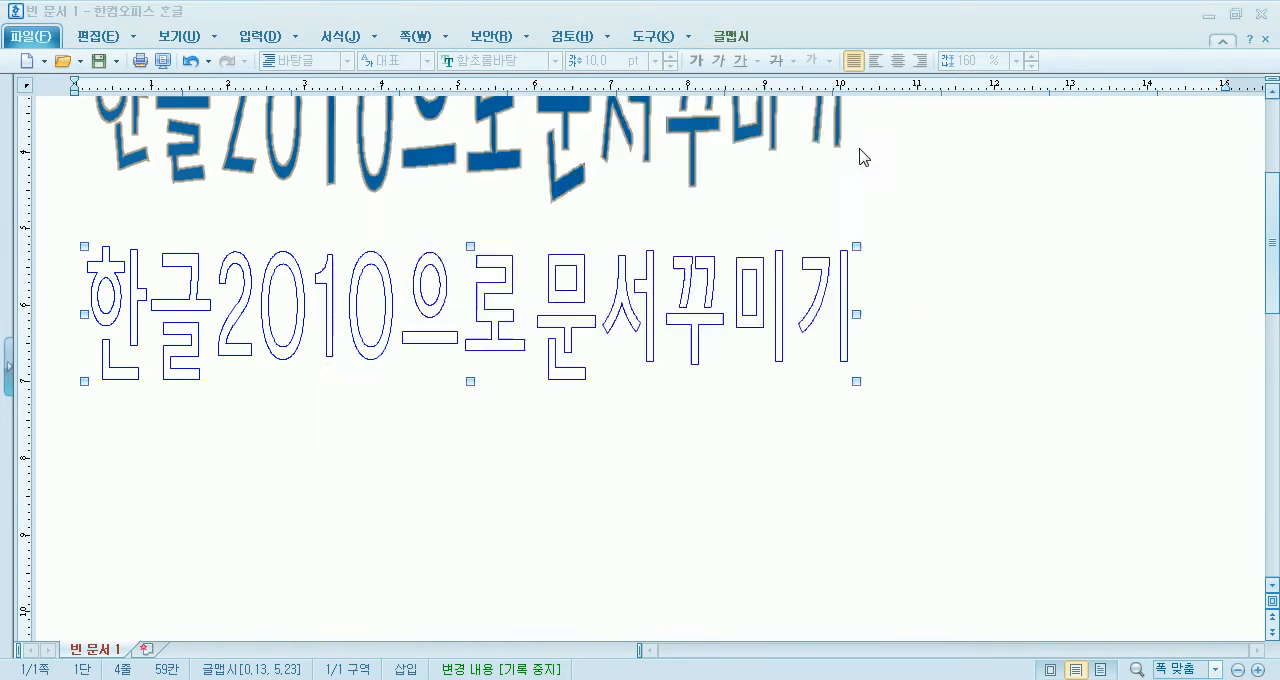
- Change the outlined 글맵시's font to 휴먼굵은팸체 and apply it
double_click(550, 330)
click(542, 264)
scroll(480, 380, down, 5)
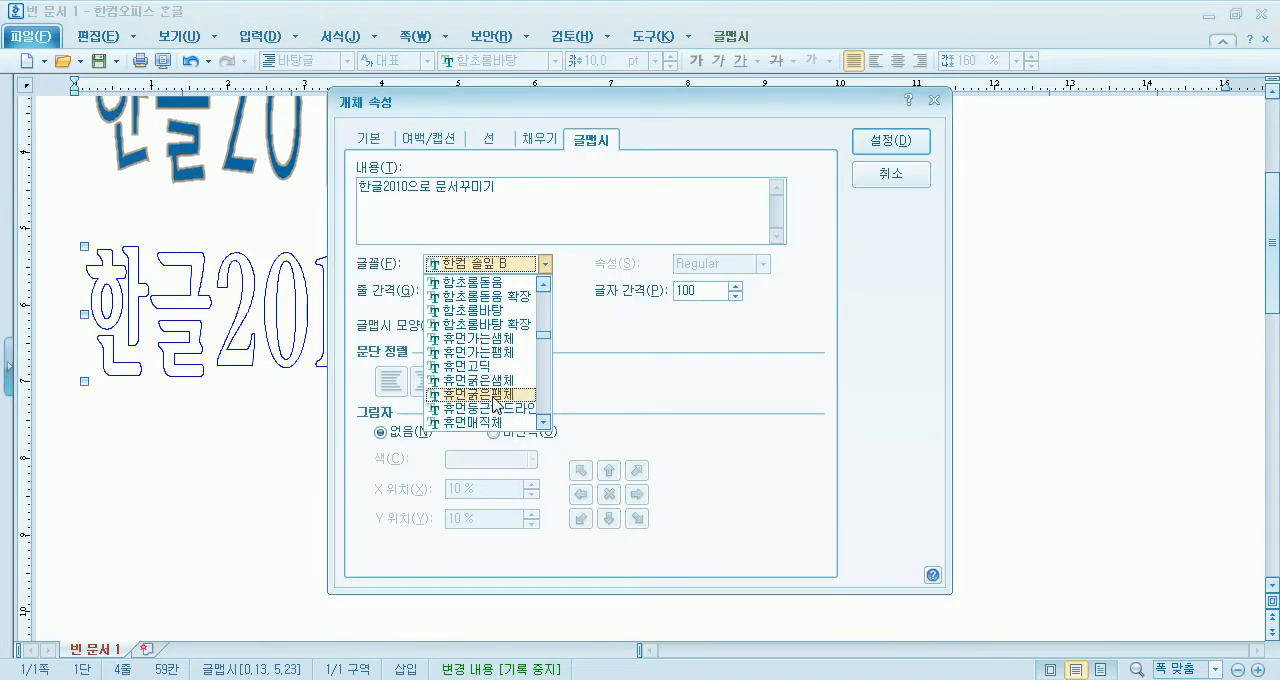
click(476, 394)
click(890, 138)
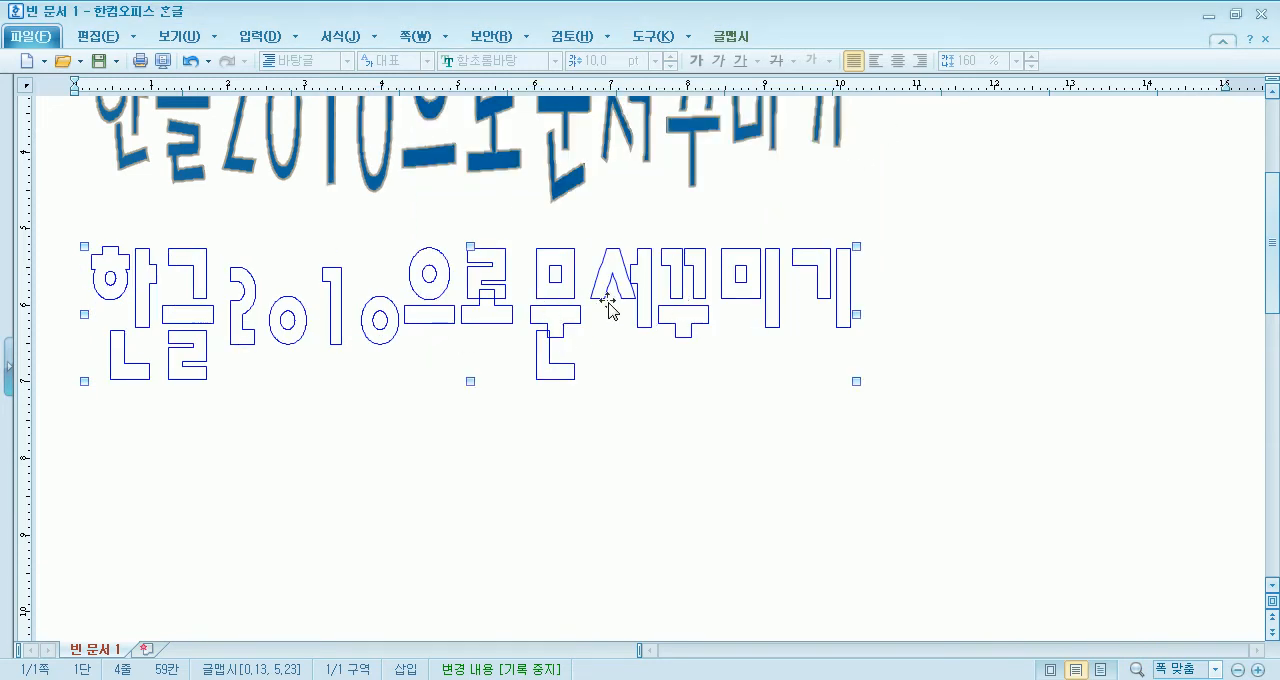
- Change the outlined 글맵시's font to HY견고딕 and apply it
double_click(500, 300)
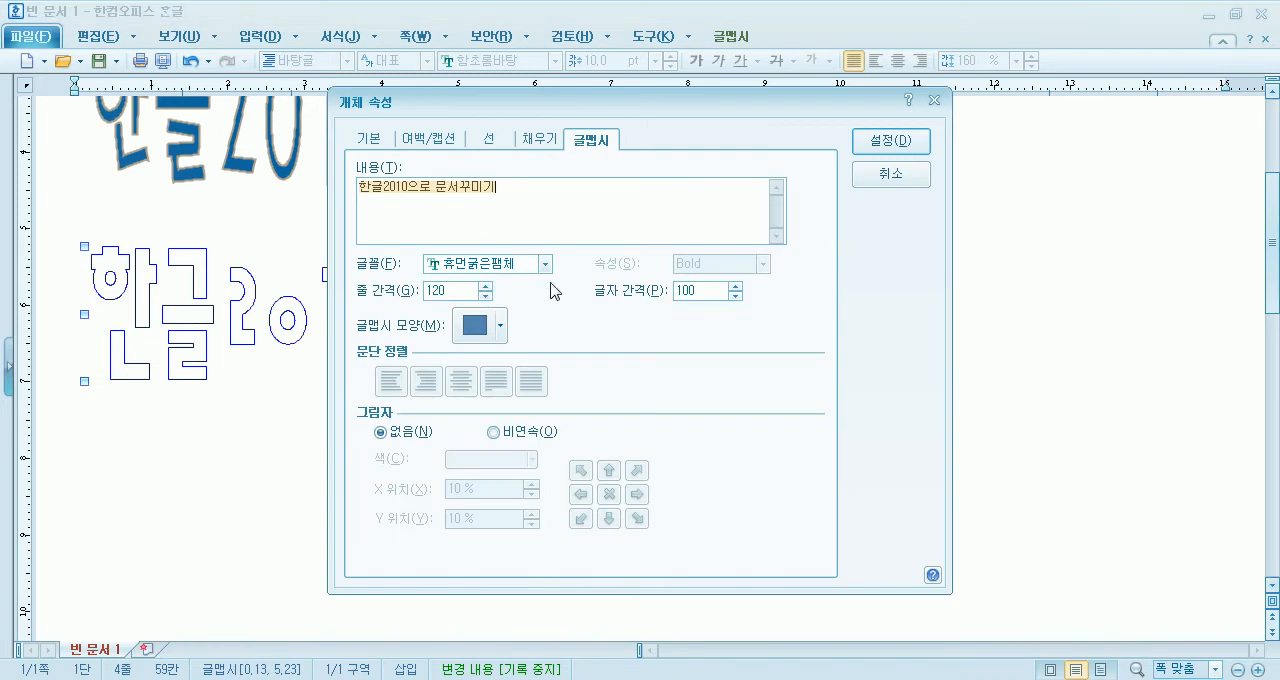
click(545, 264)
scroll(515, 360, down, 7)
scroll(505, 390, up, 2)
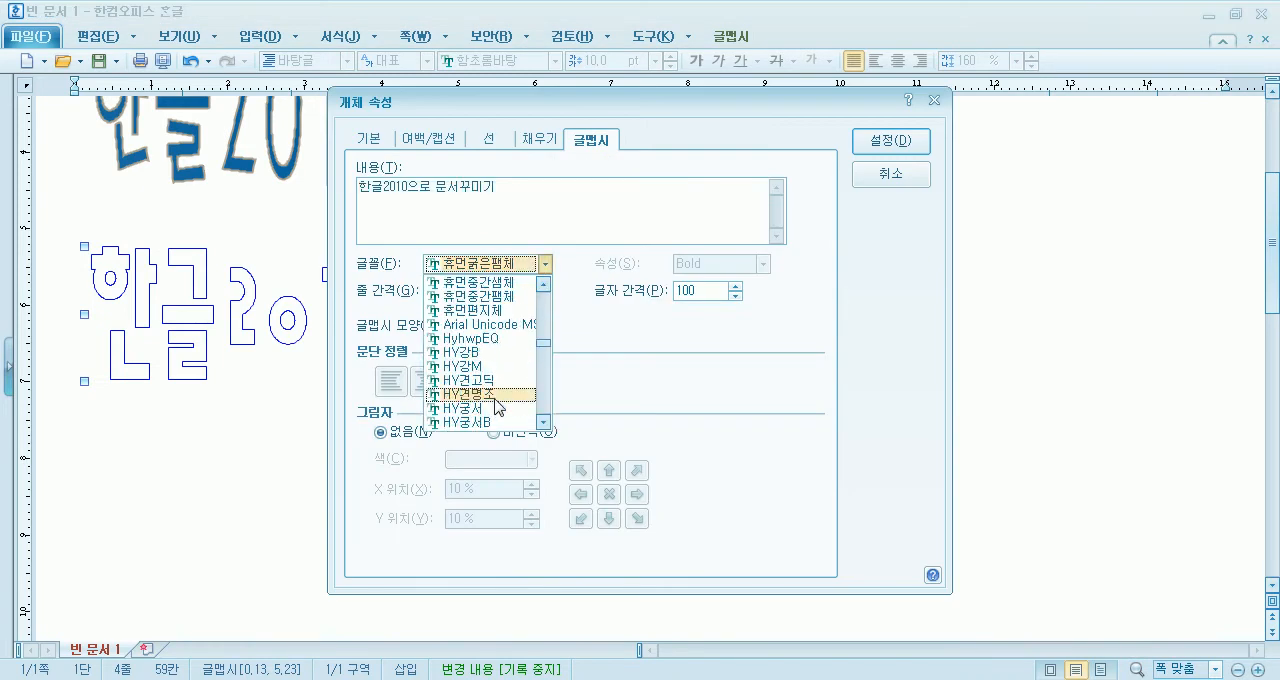
click(502, 381)
click(900, 141)
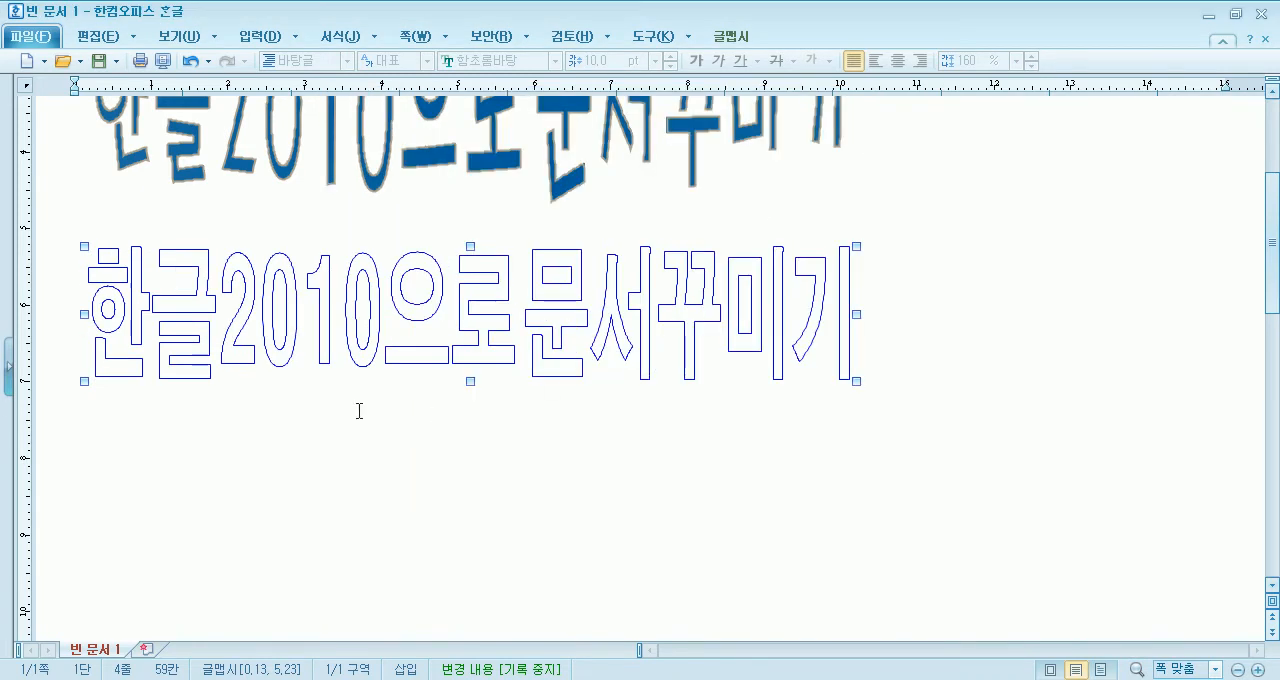
- Fill the outlined 글맵시 with a solid green face colour and apply it
double_click(585, 290)
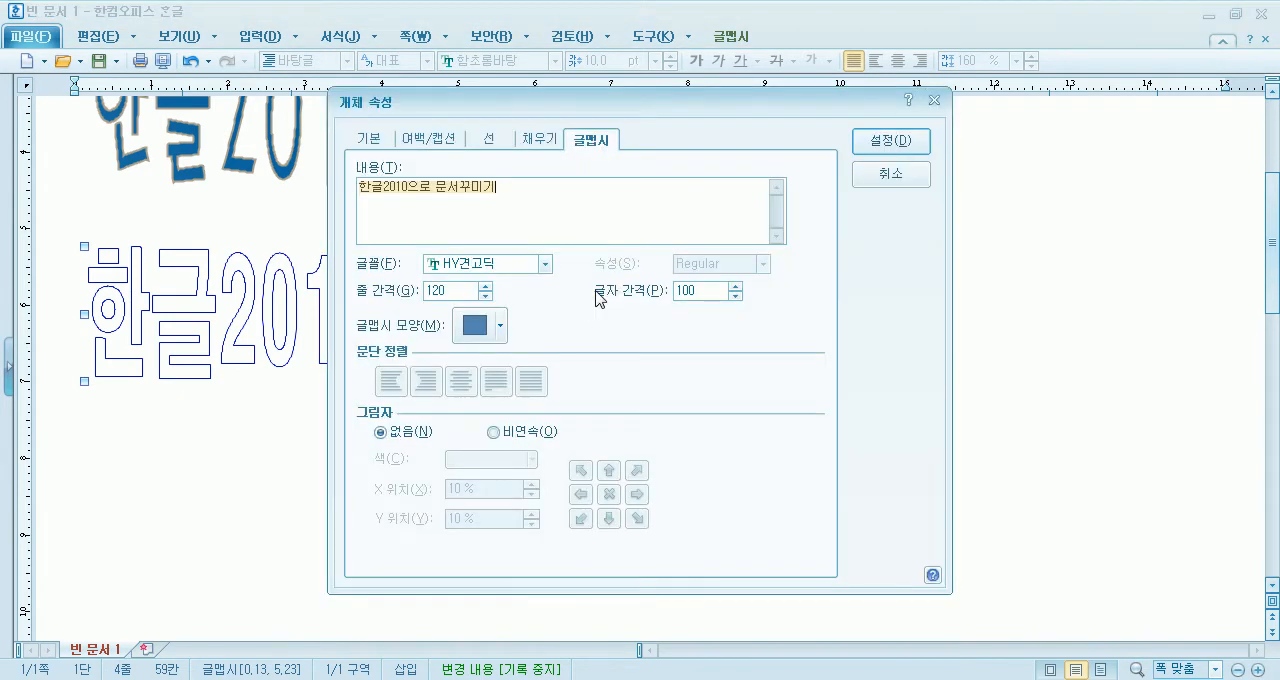
click(536, 145)
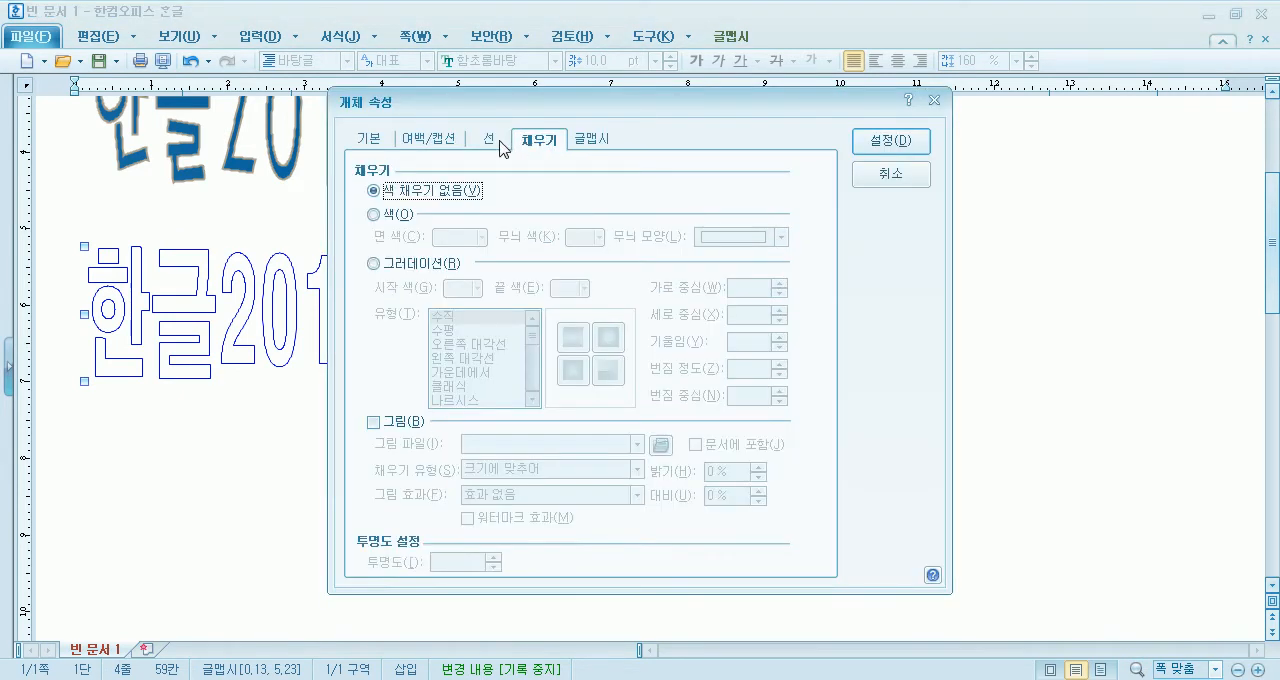
click(500, 142)
click(541, 142)
click(389, 214)
click(438, 240)
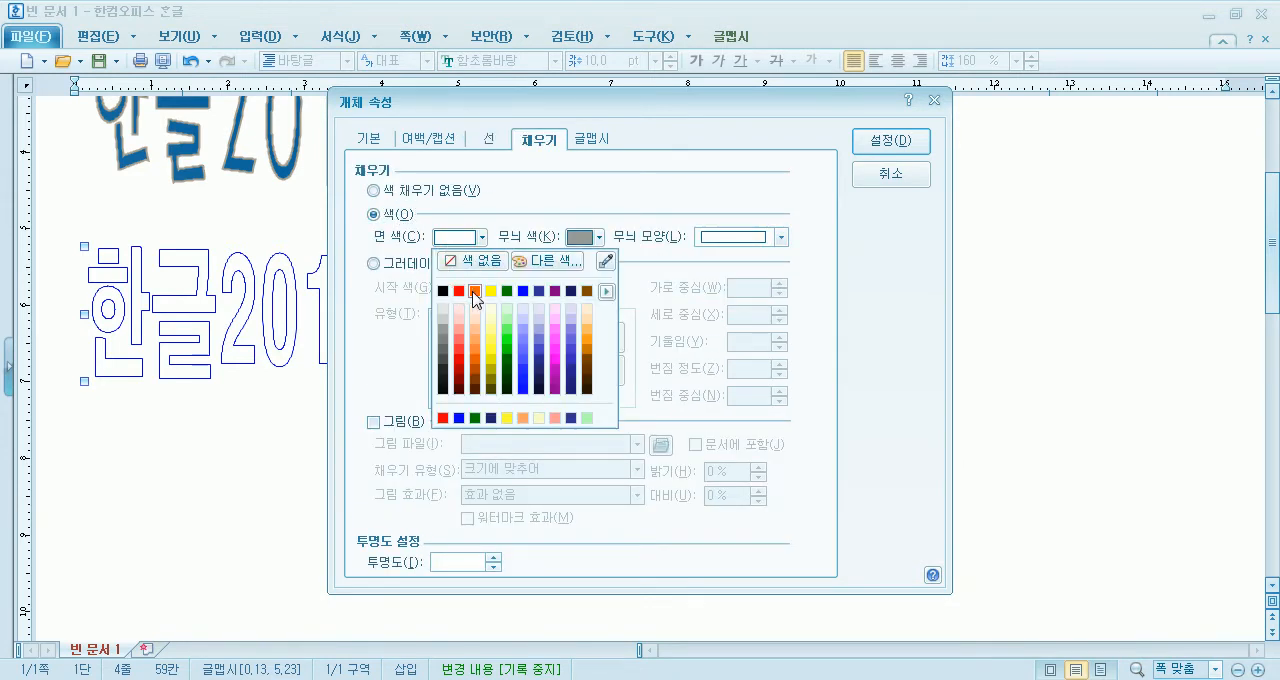
click(509, 297)
click(893, 148)
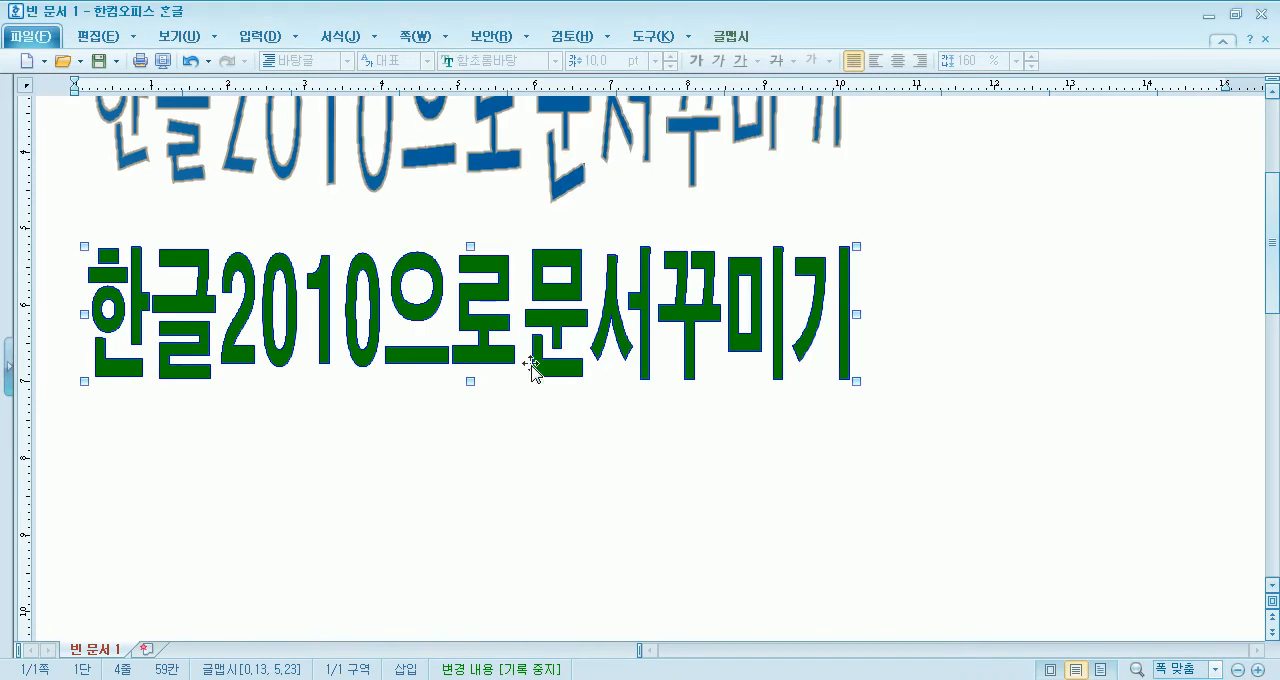
- Remove the outline of the green 글맵시 by setting its line type to 선 없음, and apply it
double_click(466, 297)
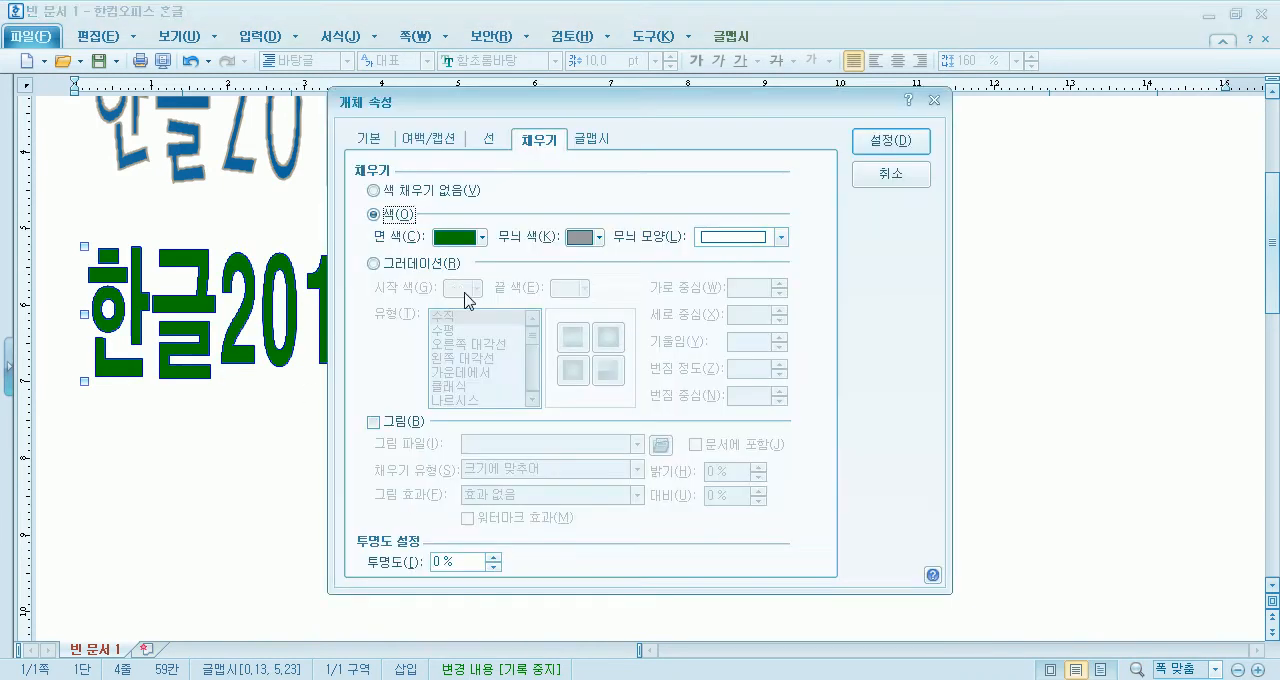
click(489, 143)
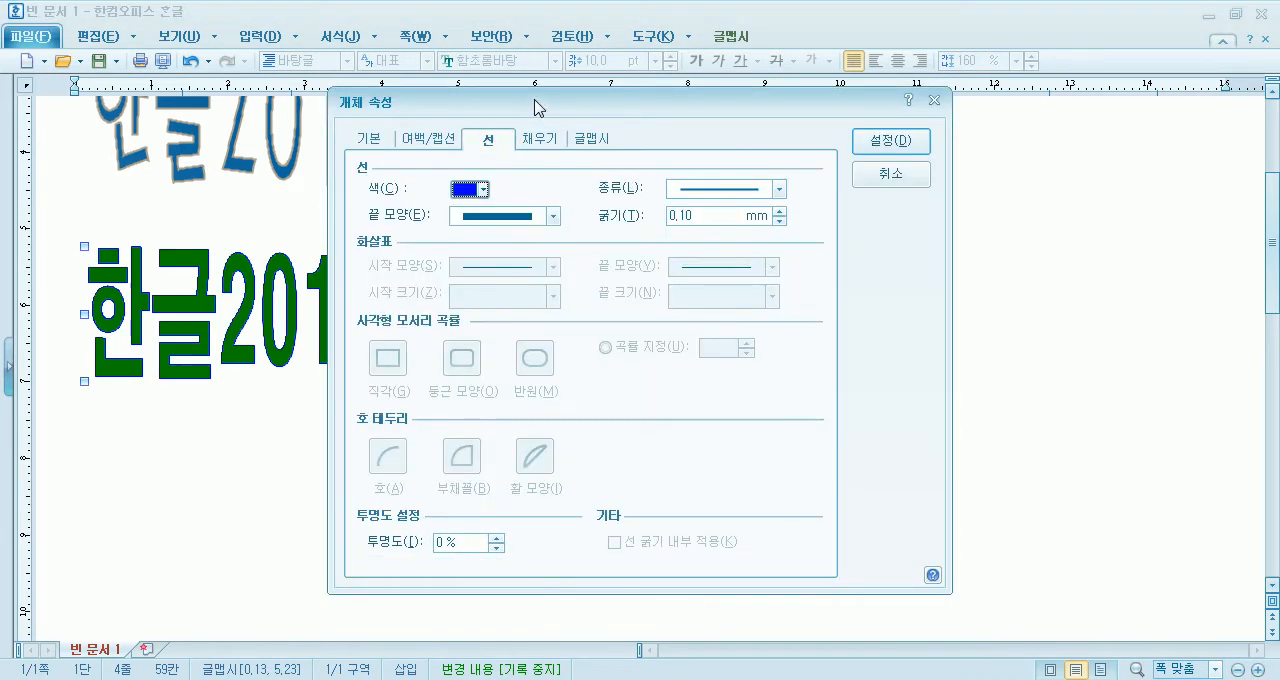
drag(530, 106, 690, 93)
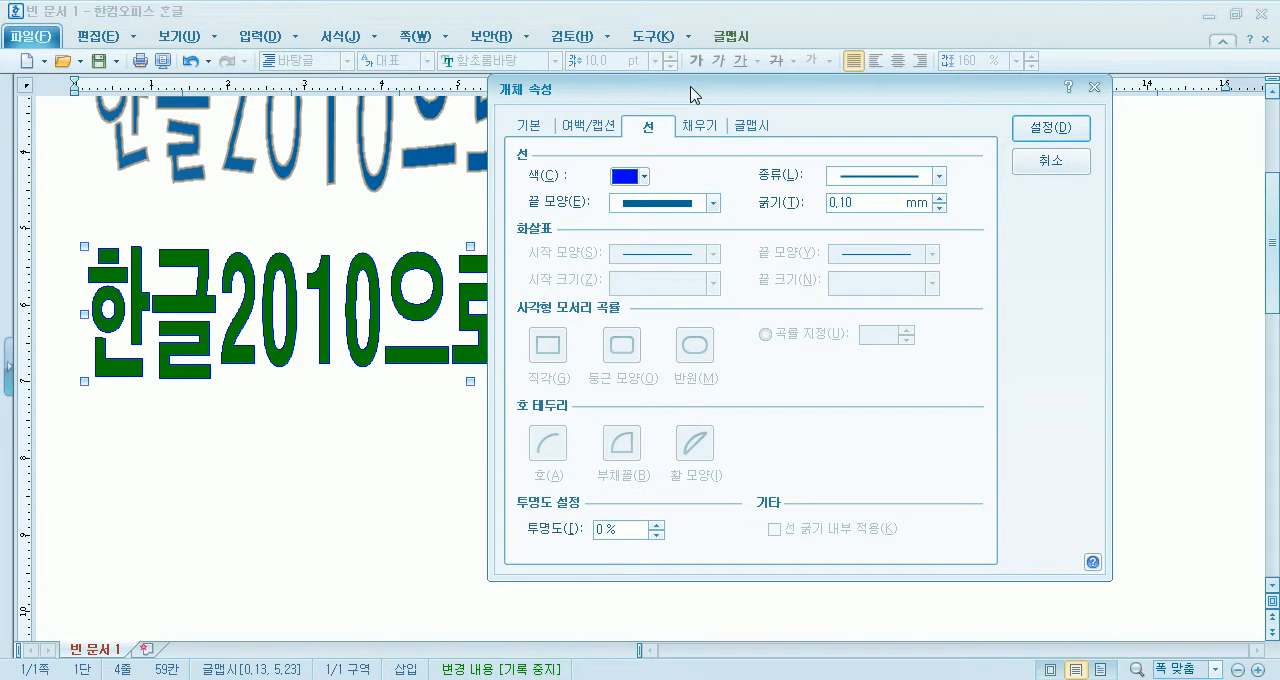
click(626, 176)
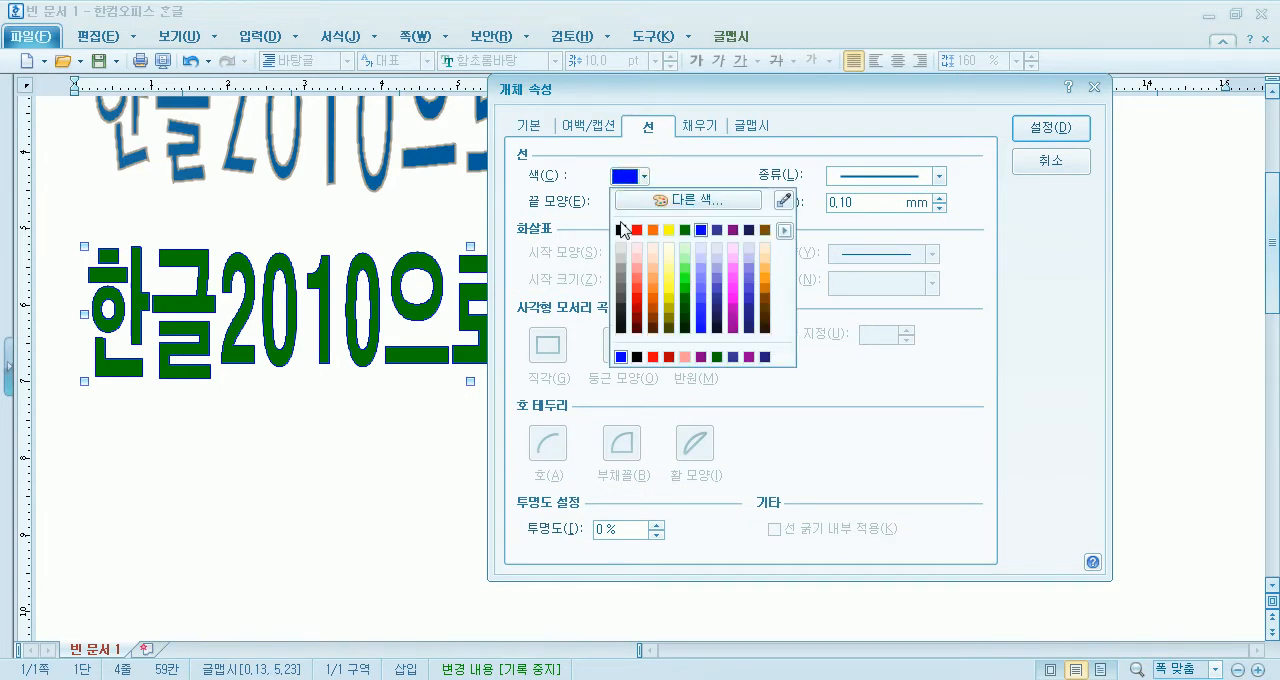
click(700, 146)
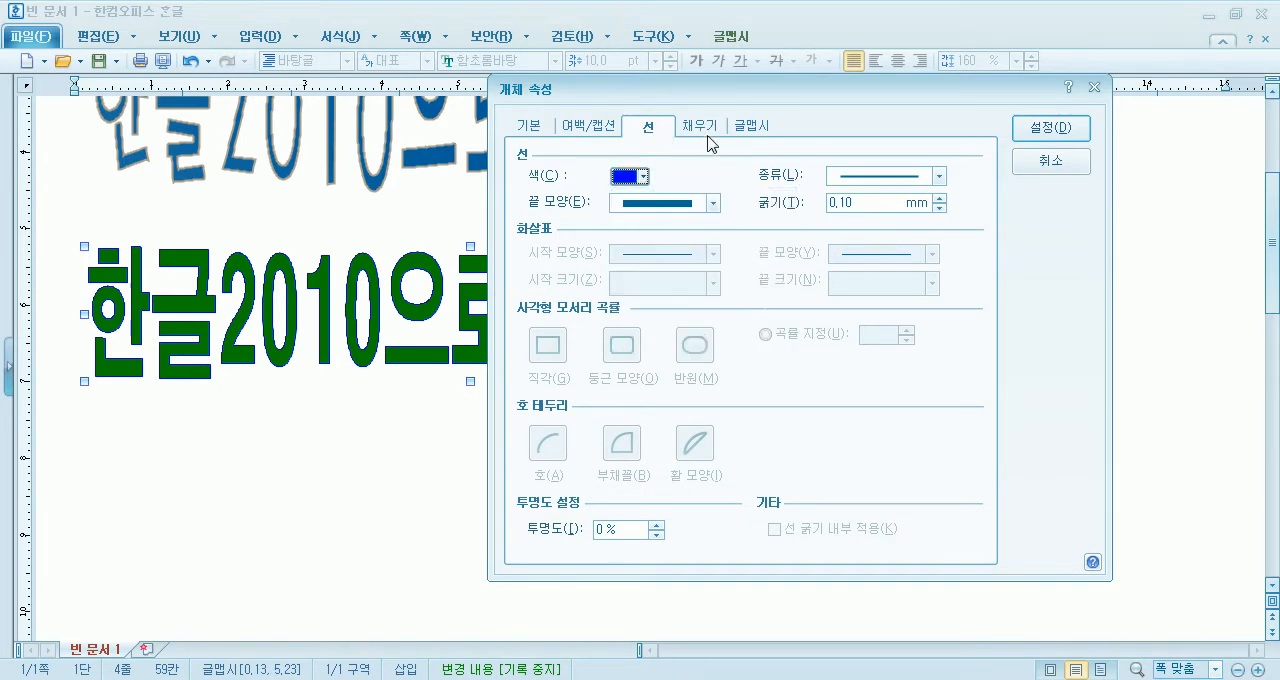
click(708, 130)
click(566, 180)
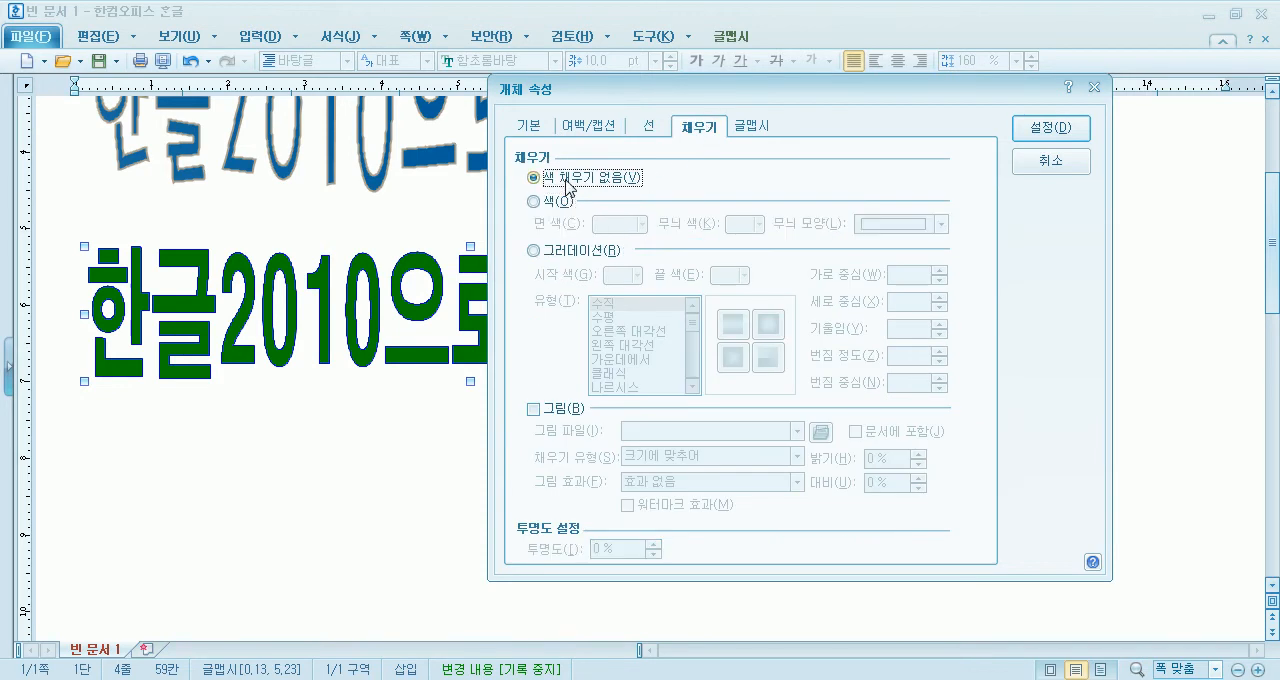
click(558, 211)
click(650, 128)
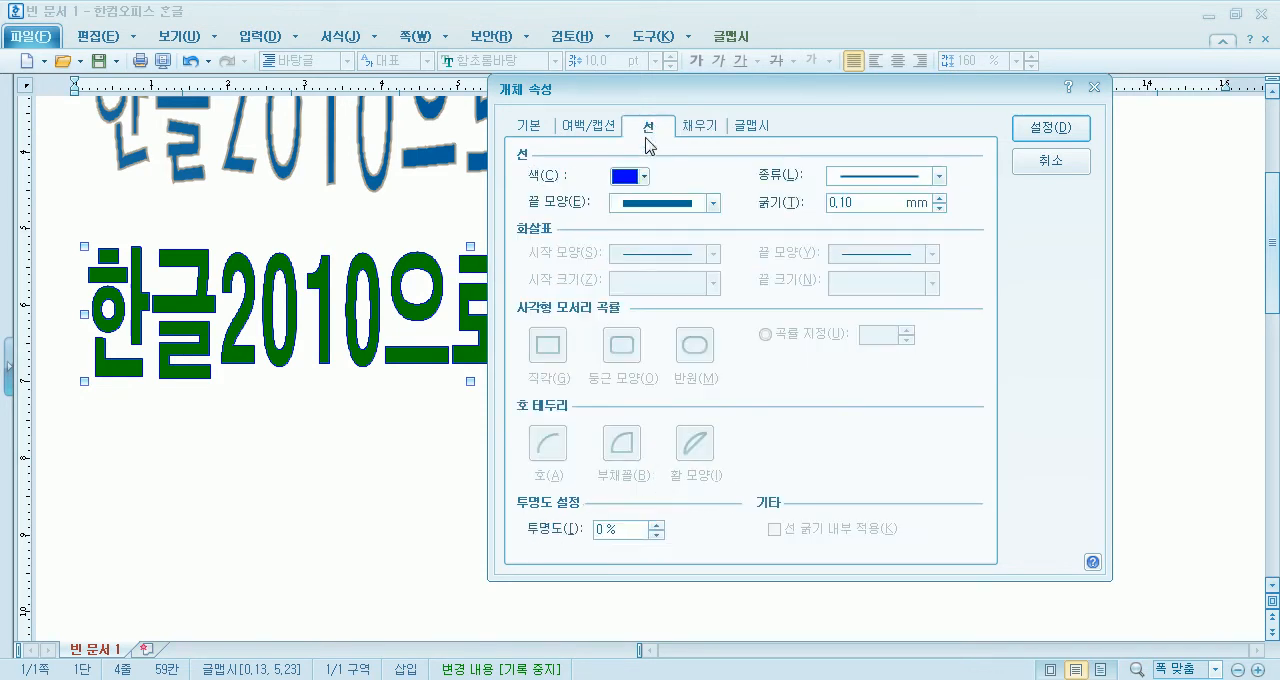
click(625, 177)
click(625, 177)
click(886, 188)
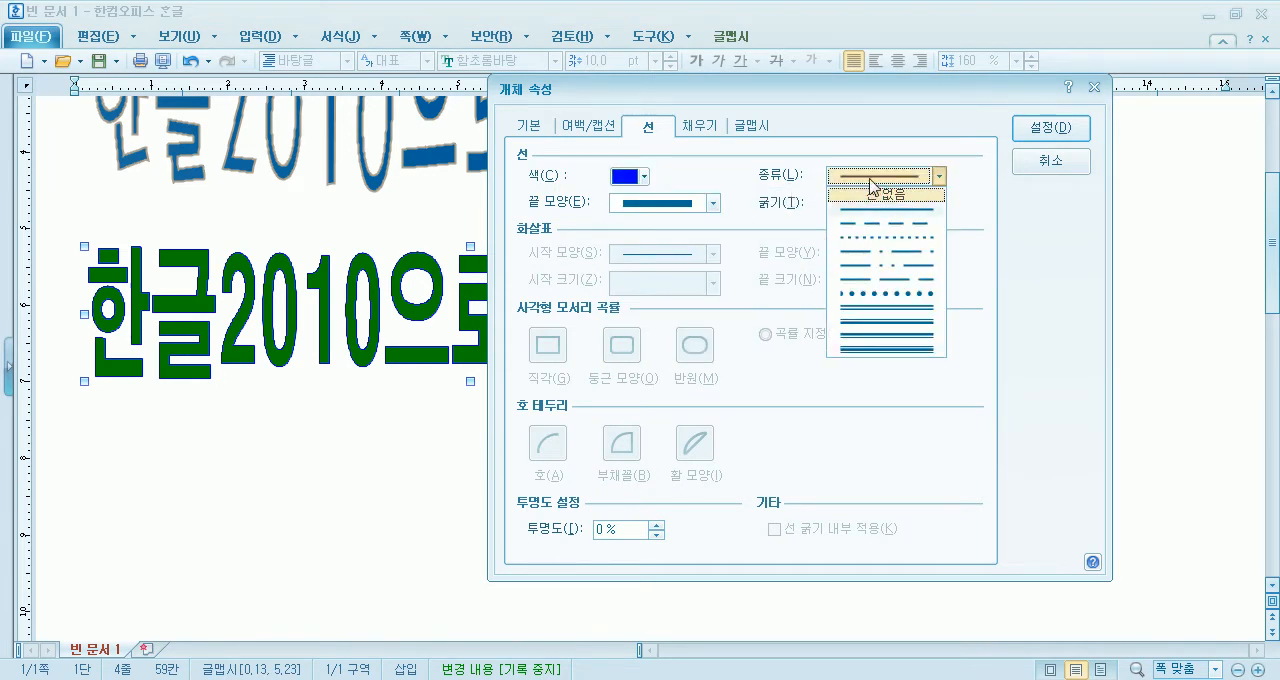
click(862, 200)
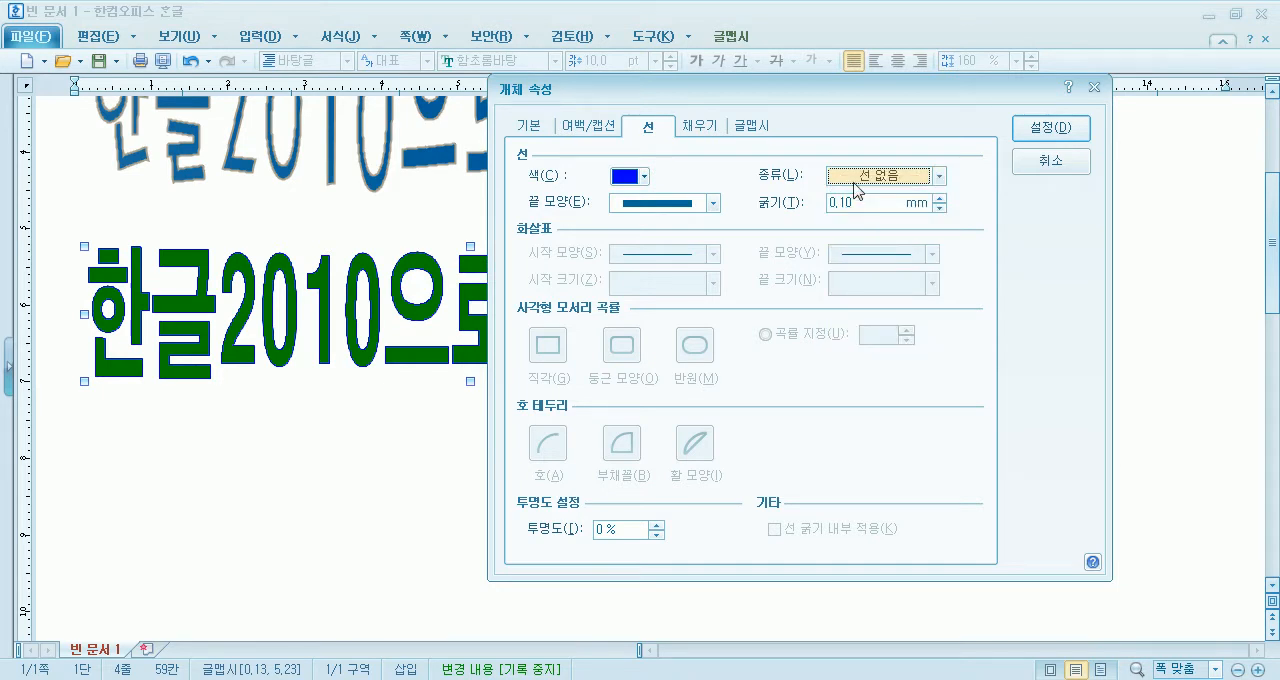
click(1080, 130)
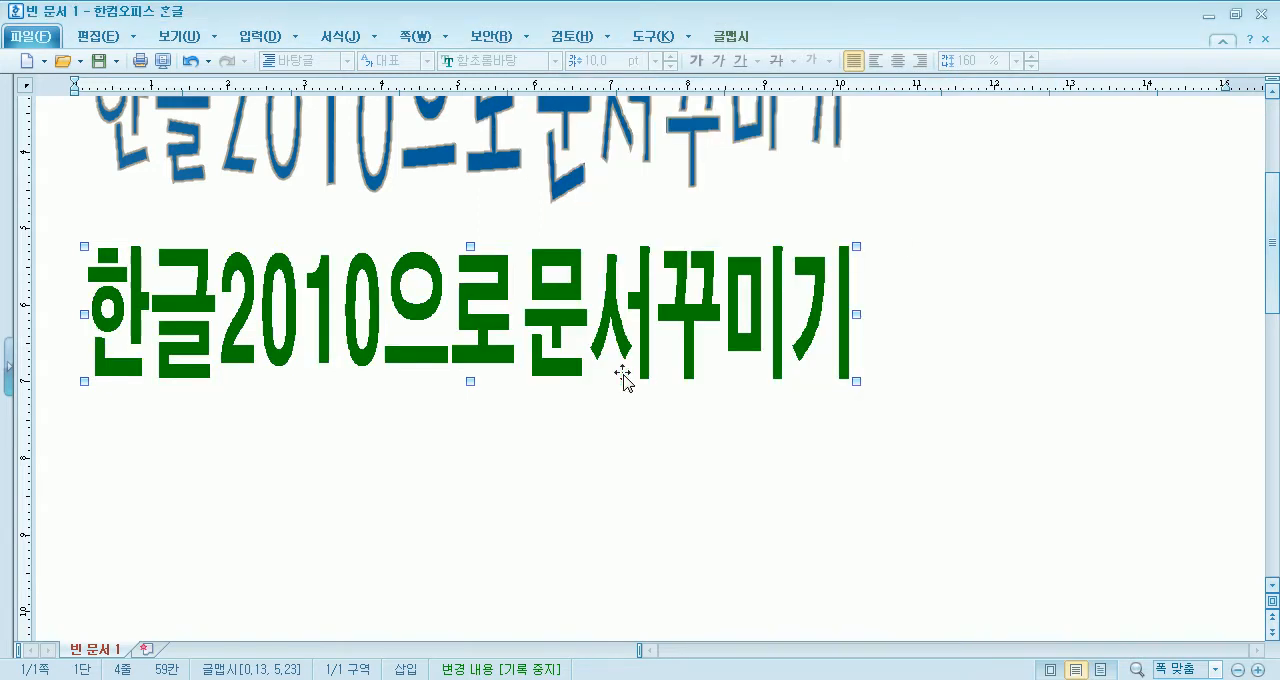
- Replace the 글맵시's solid fill with a 수직 gradient from red to blue and apply it
double_click(593, 281)
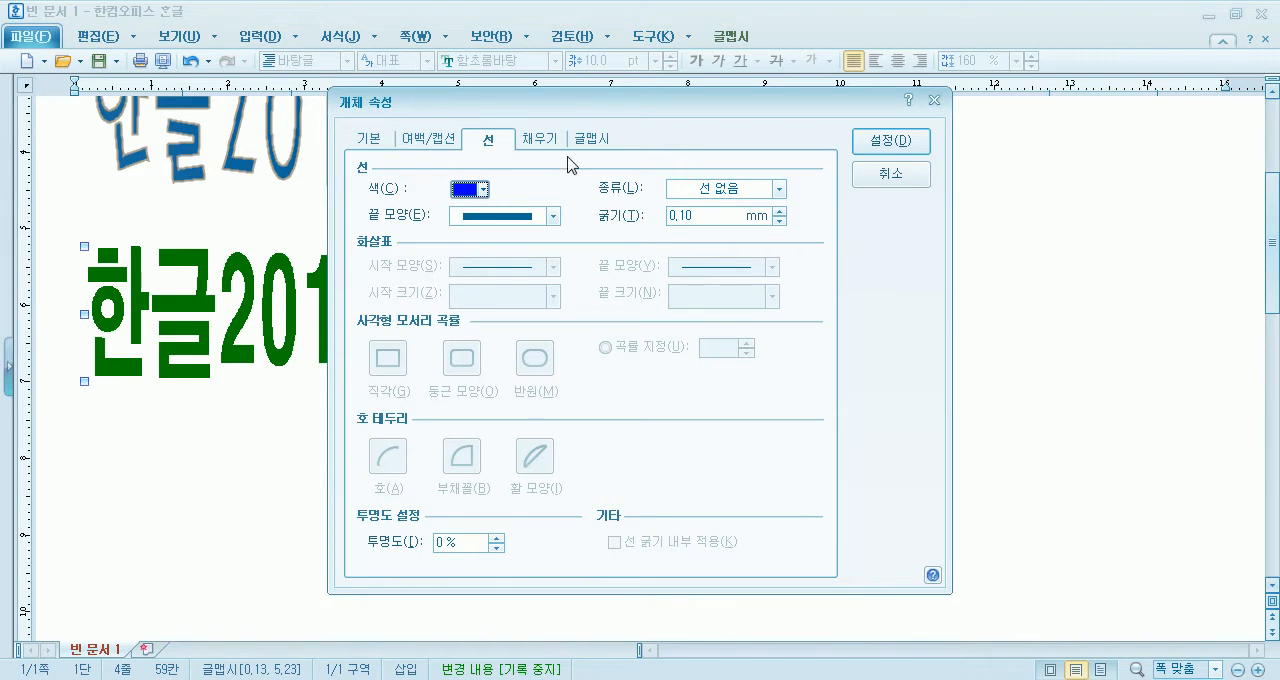
click(530, 142)
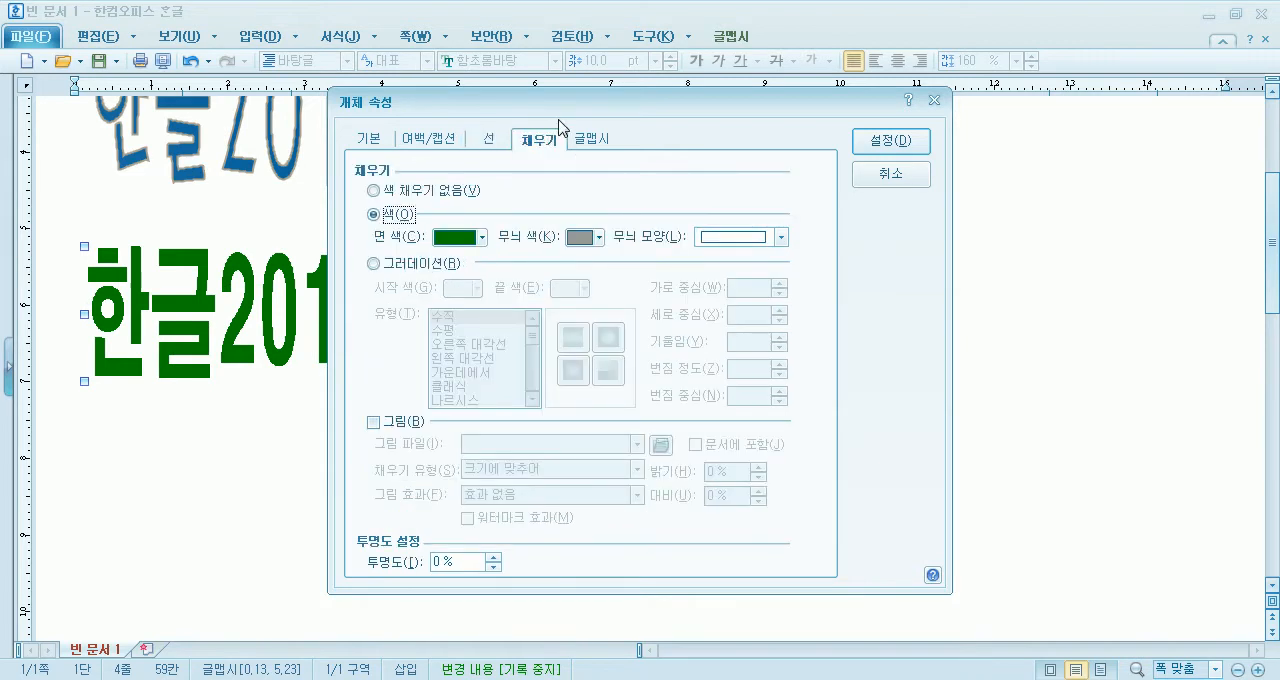
drag(569, 108, 777, 57)
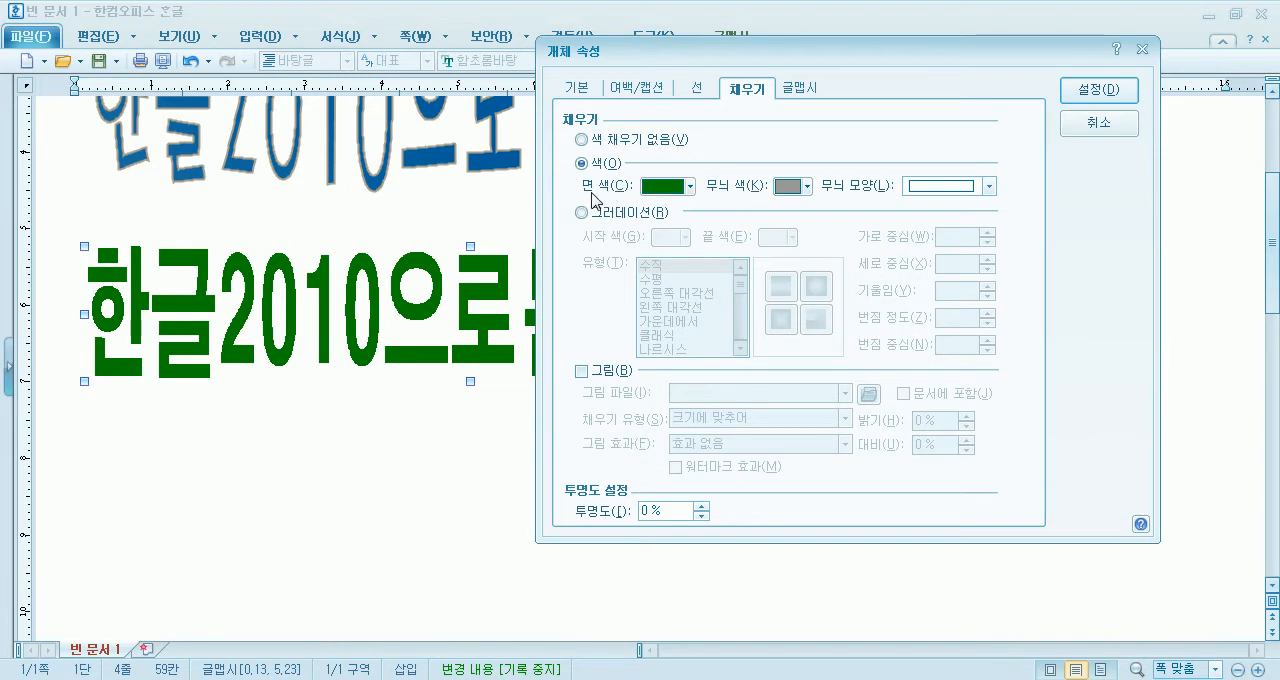
click(640, 218)
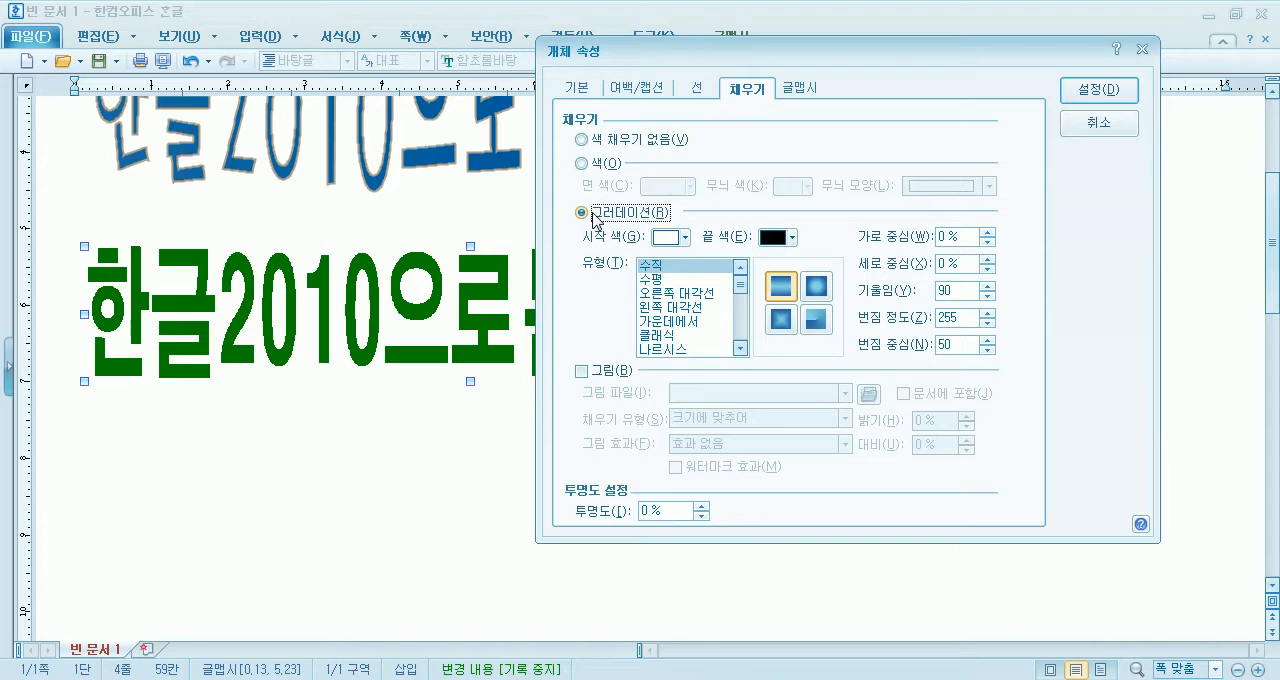
click(682, 240)
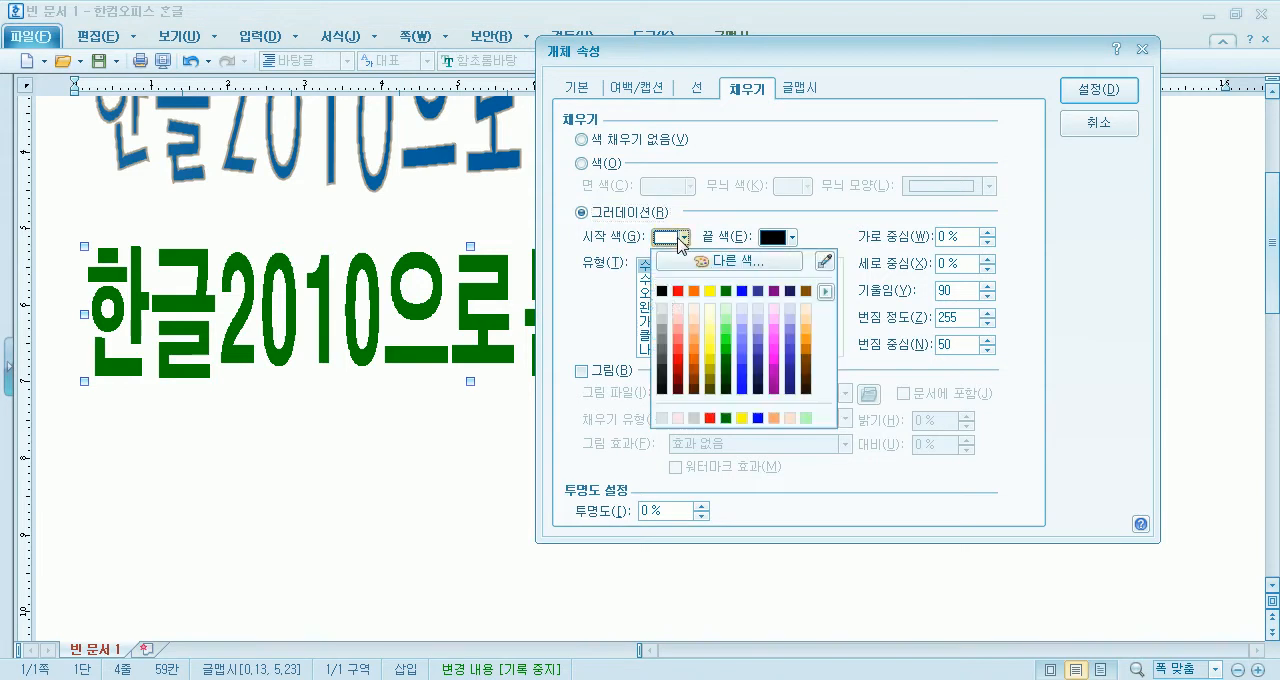
click(680, 291)
click(778, 240)
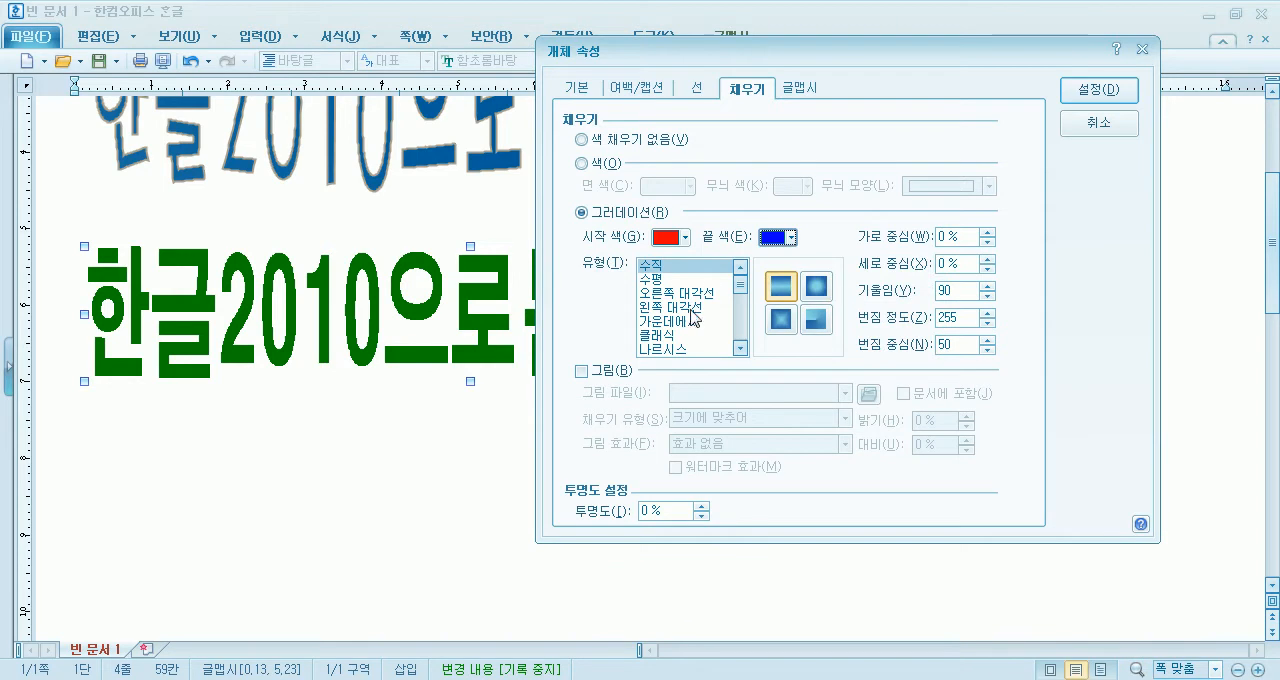
click(651, 267)
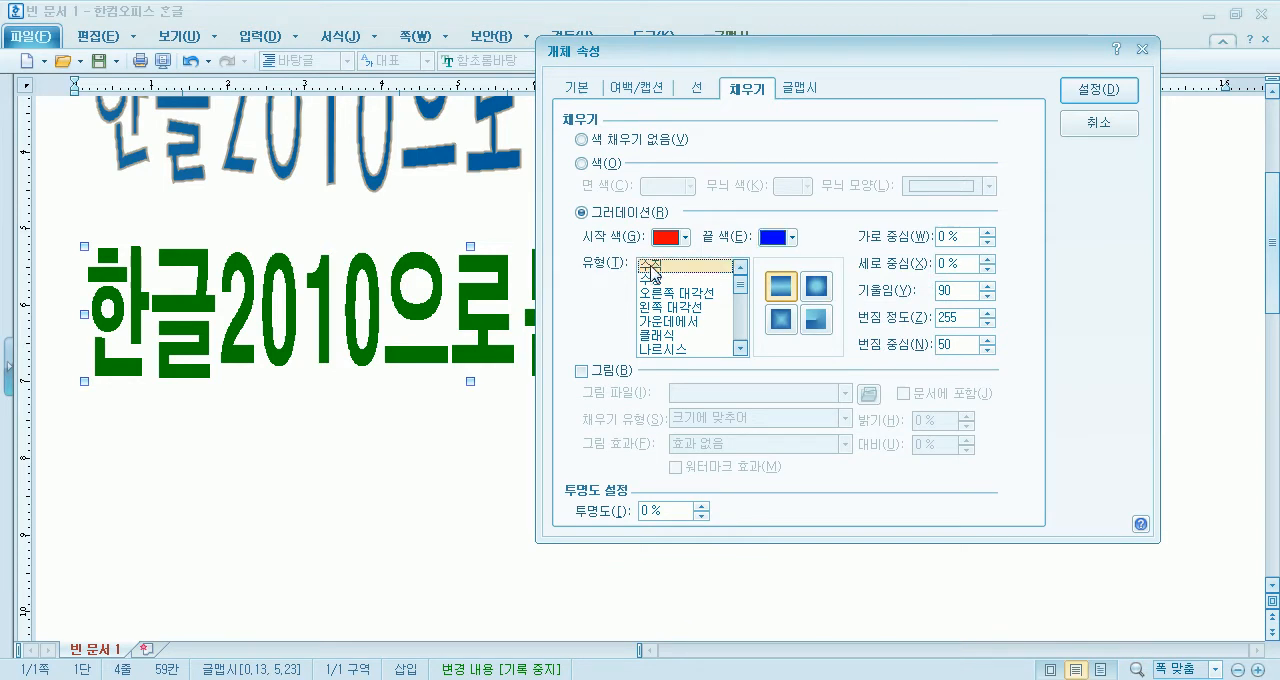
click(816, 288)
click(786, 291)
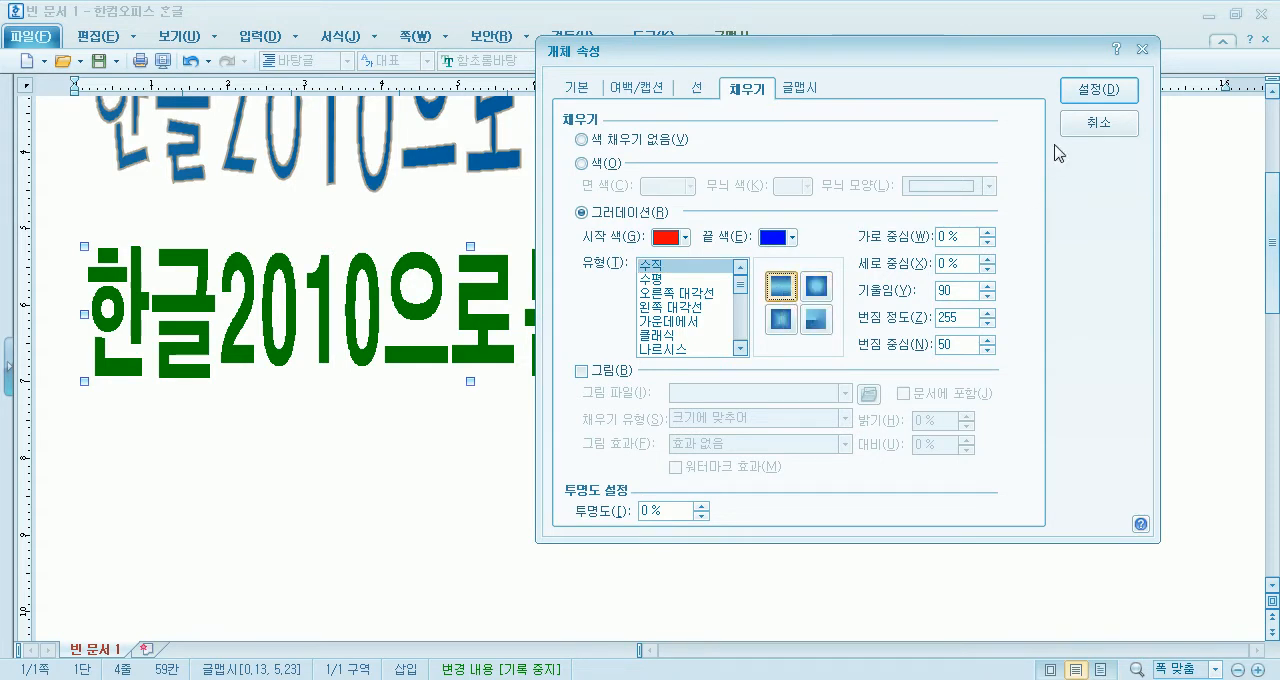
click(1095, 92)
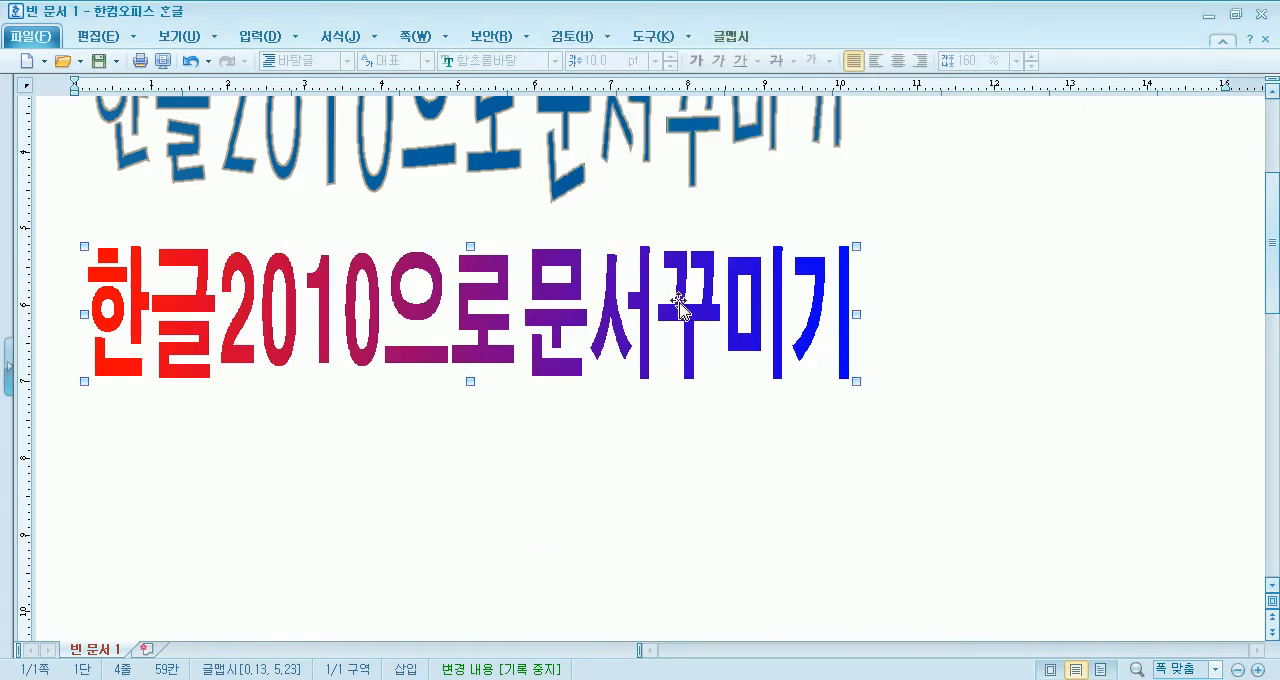
- Change the 글맵시's gradient type to 수평 and apply it
double_click(826, 308)
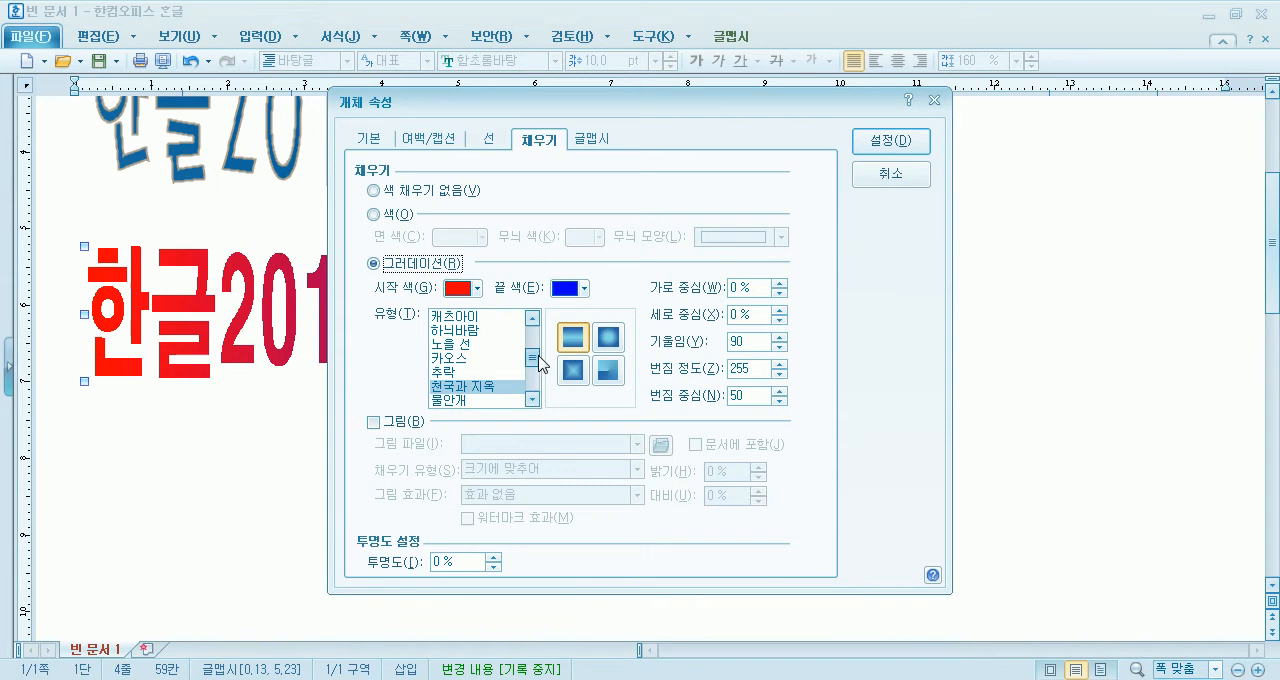
drag(531, 356, 531, 333)
drag(578, 101, 832, 30)
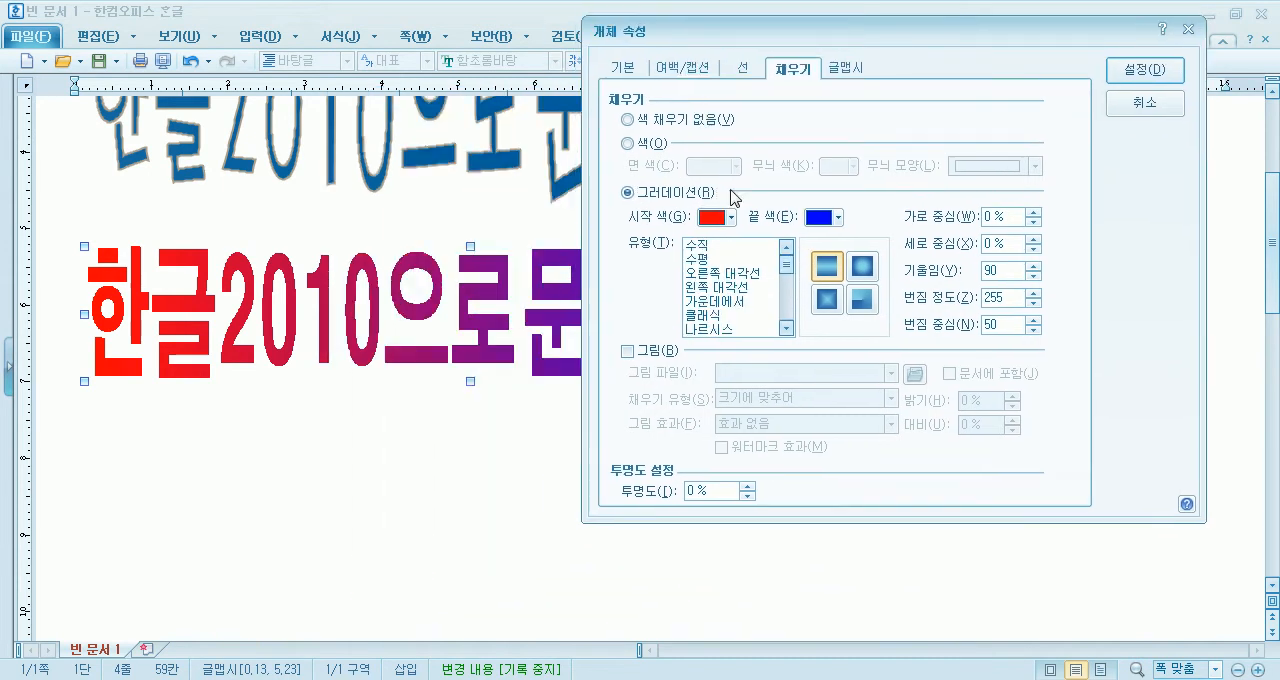
click(710, 262)
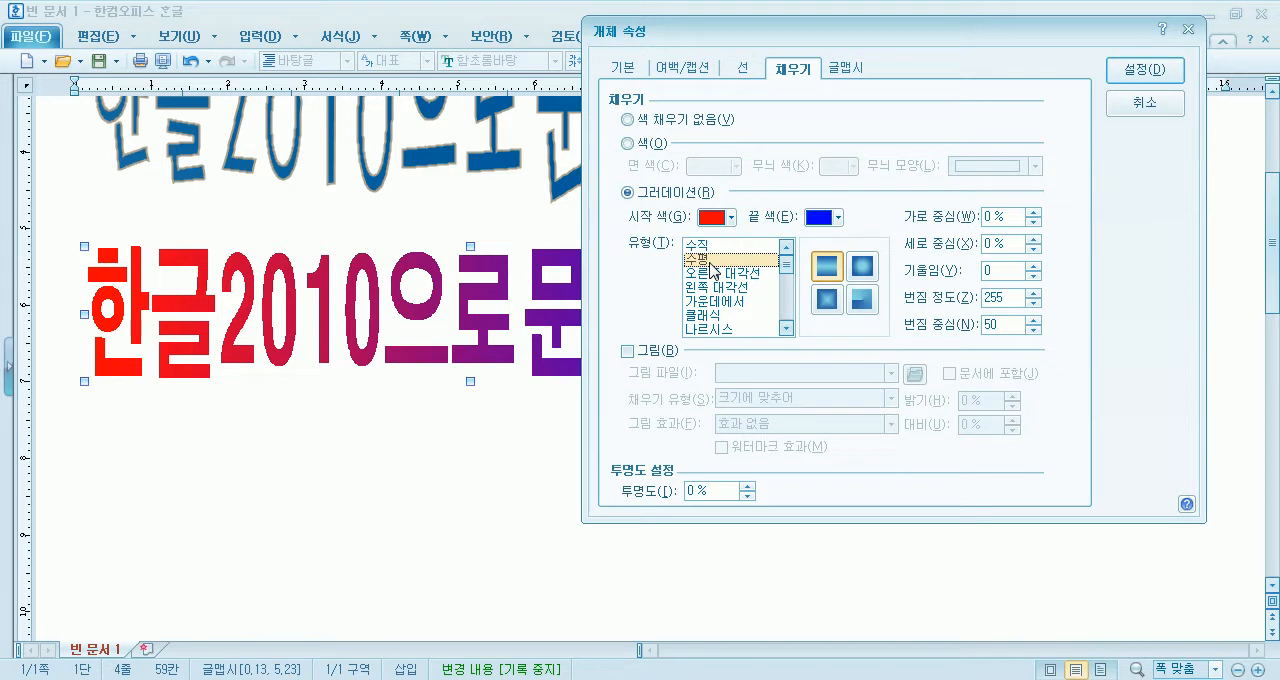
click(1130, 70)
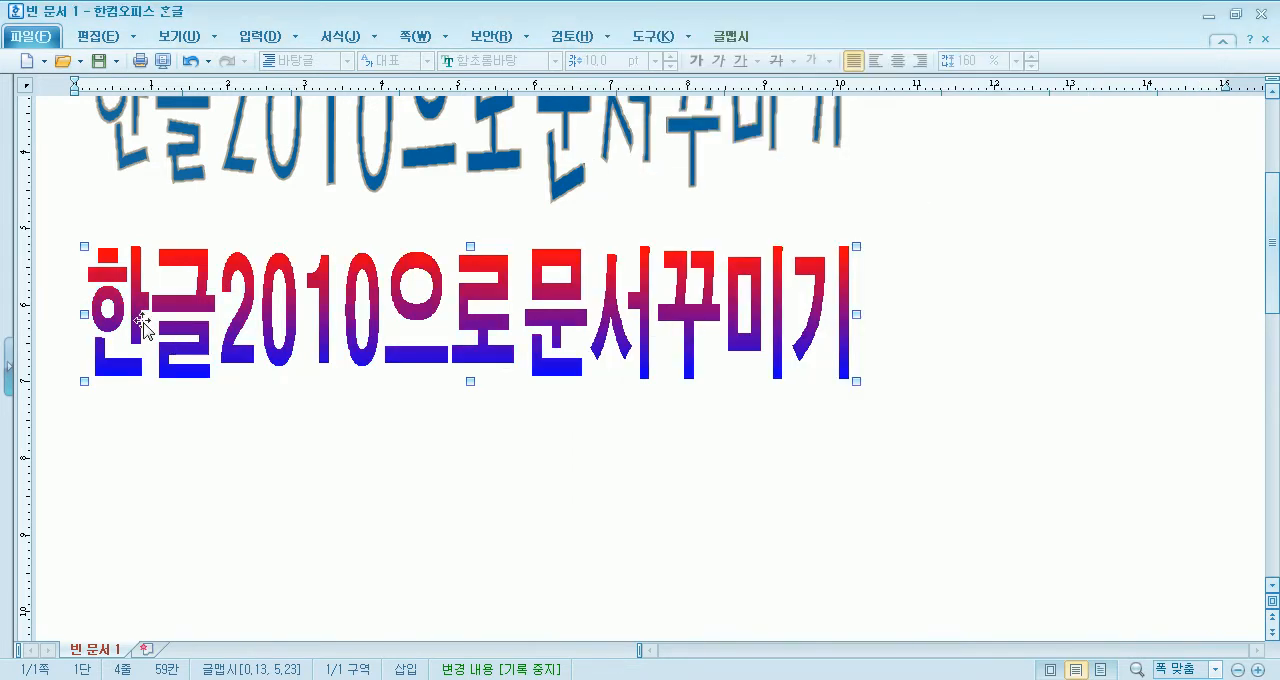
- Change the 글맵시's gradient type to 오른쪽 대각선 and apply it
double_click(574, 334)
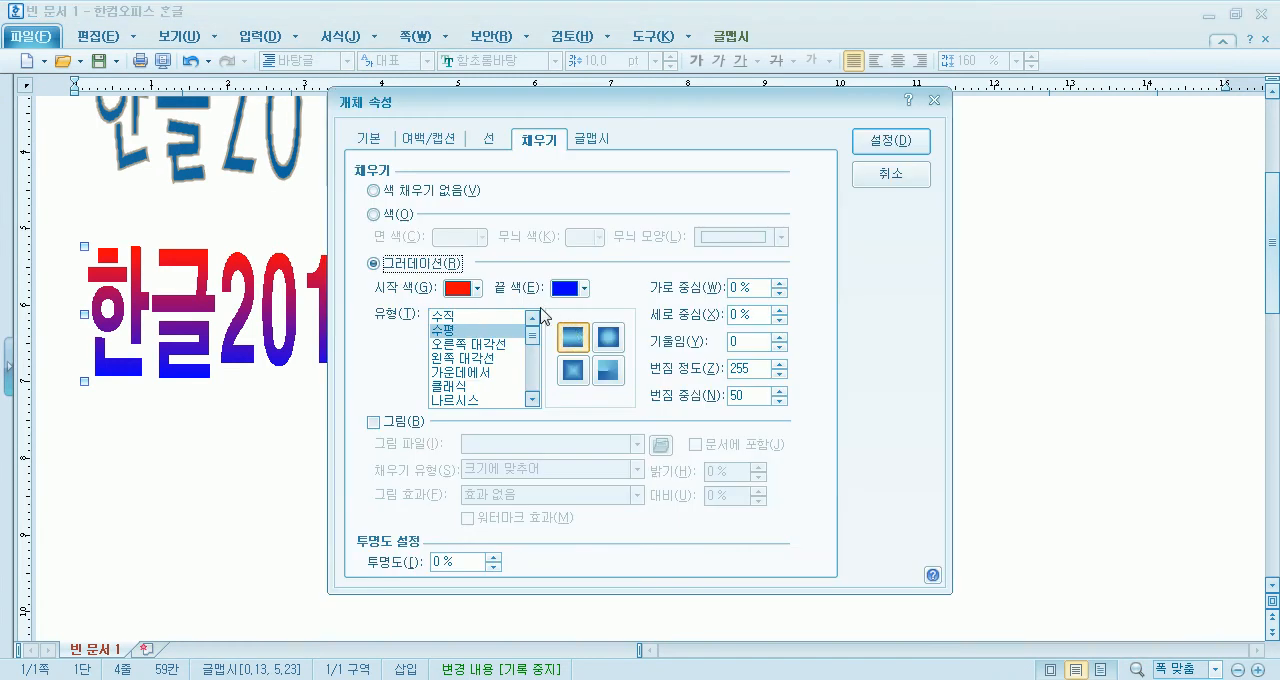
click(466, 345)
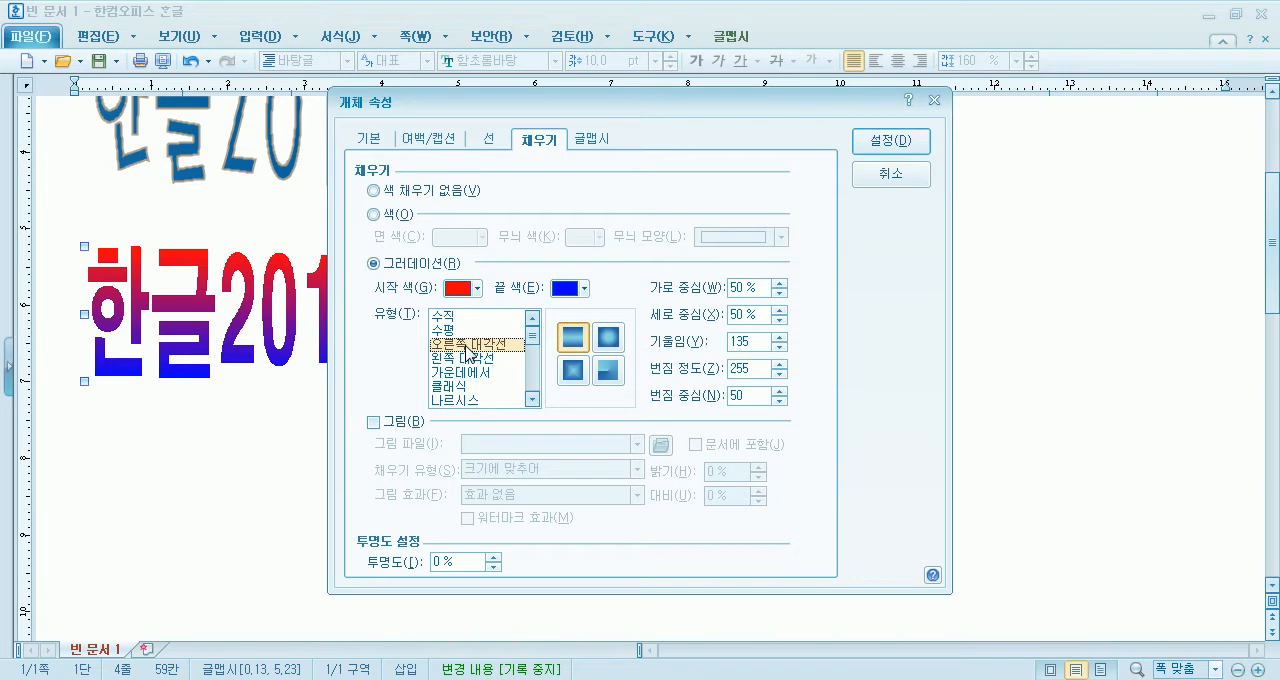
click(891, 142)
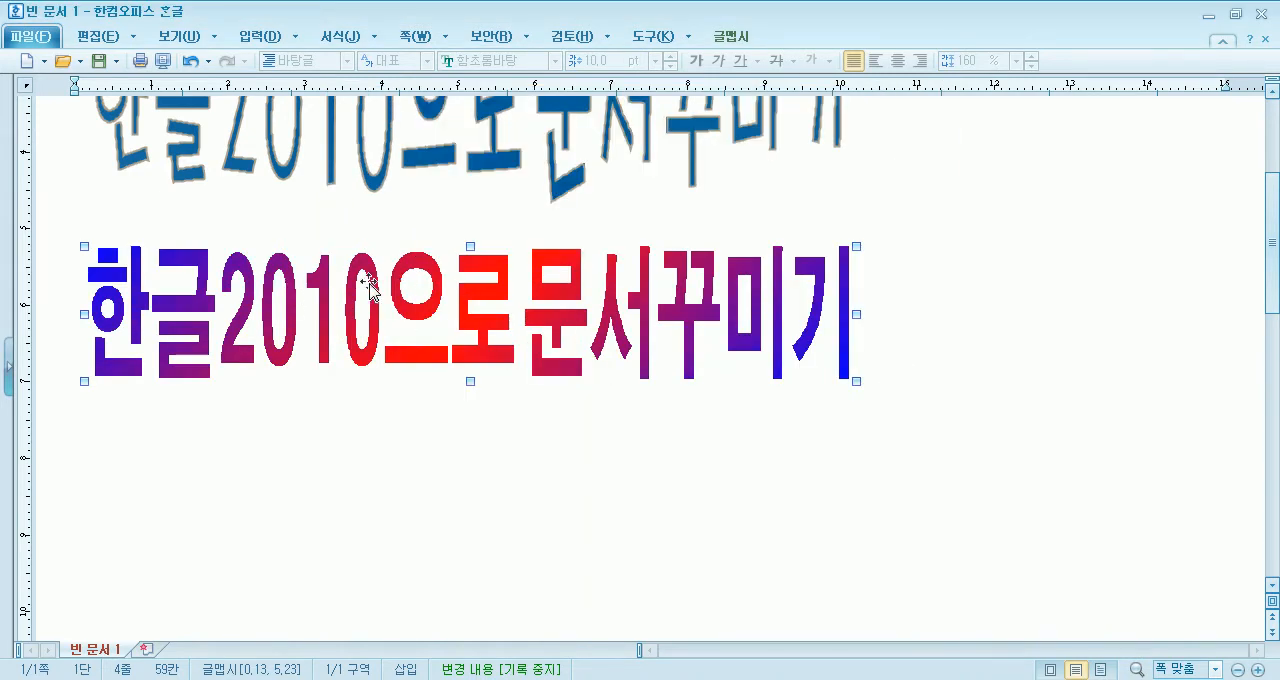
- Switch the 글맵시's gradient shape to 원형 and apply it
double_click(551, 330)
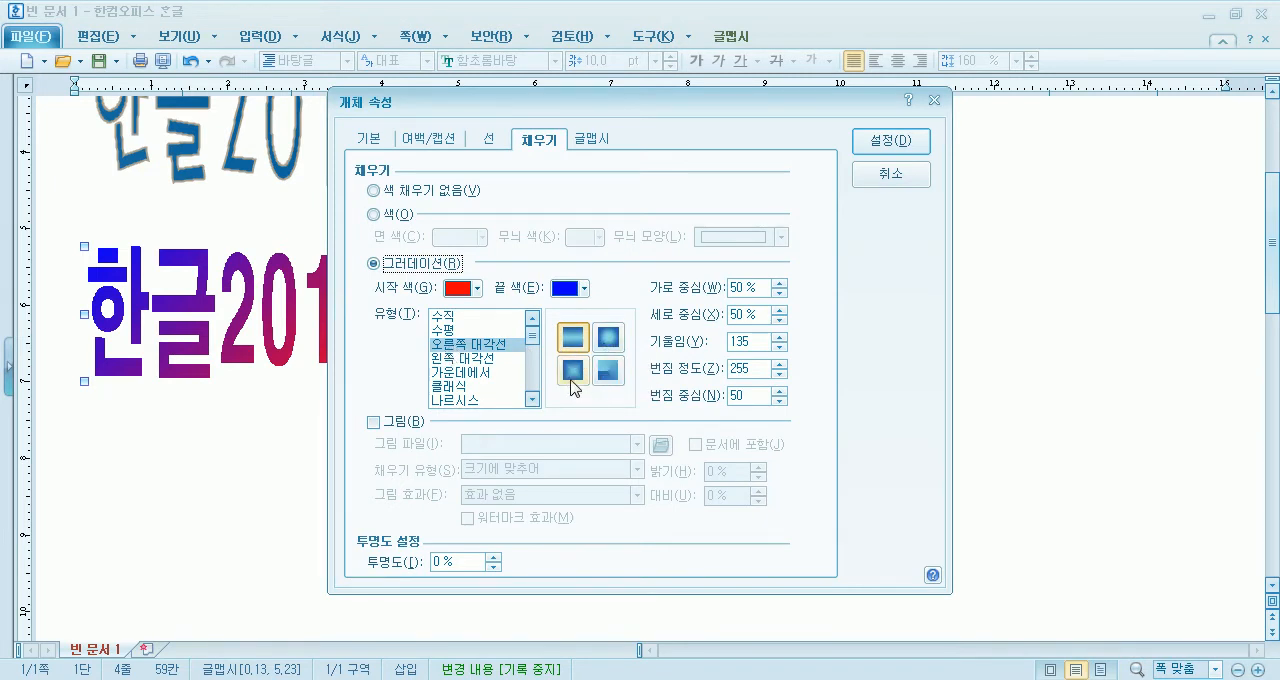
click(608, 337)
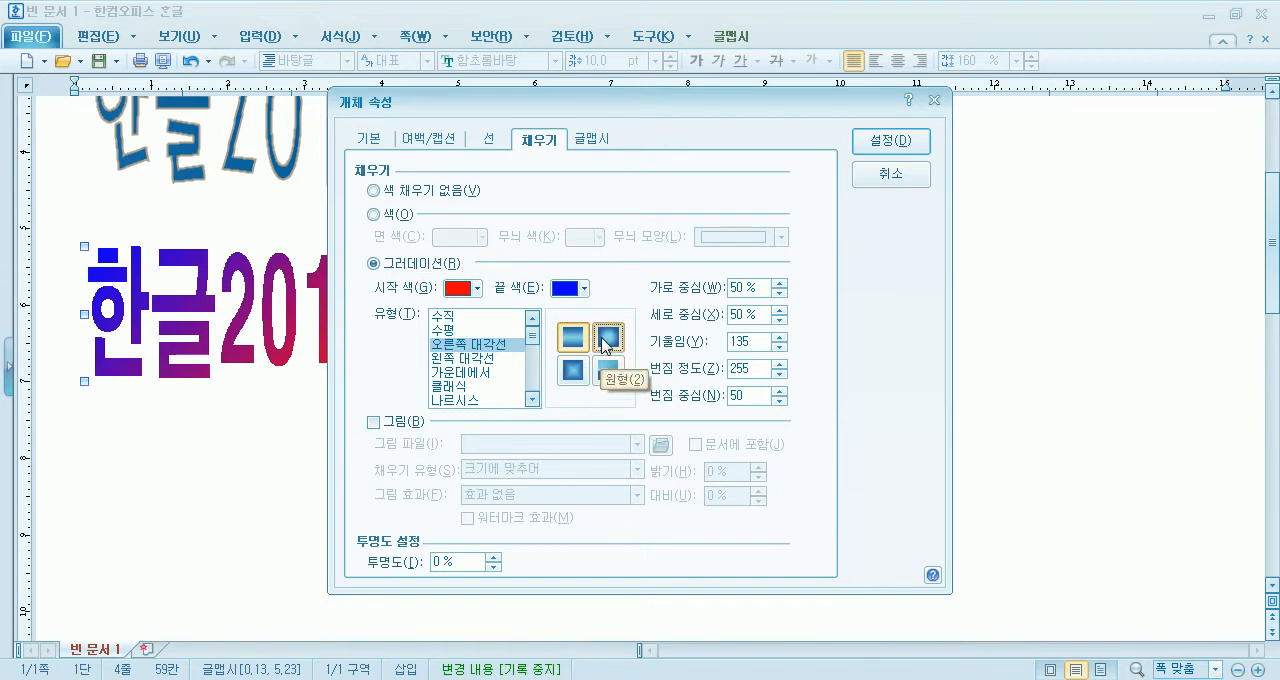
click(882, 146)
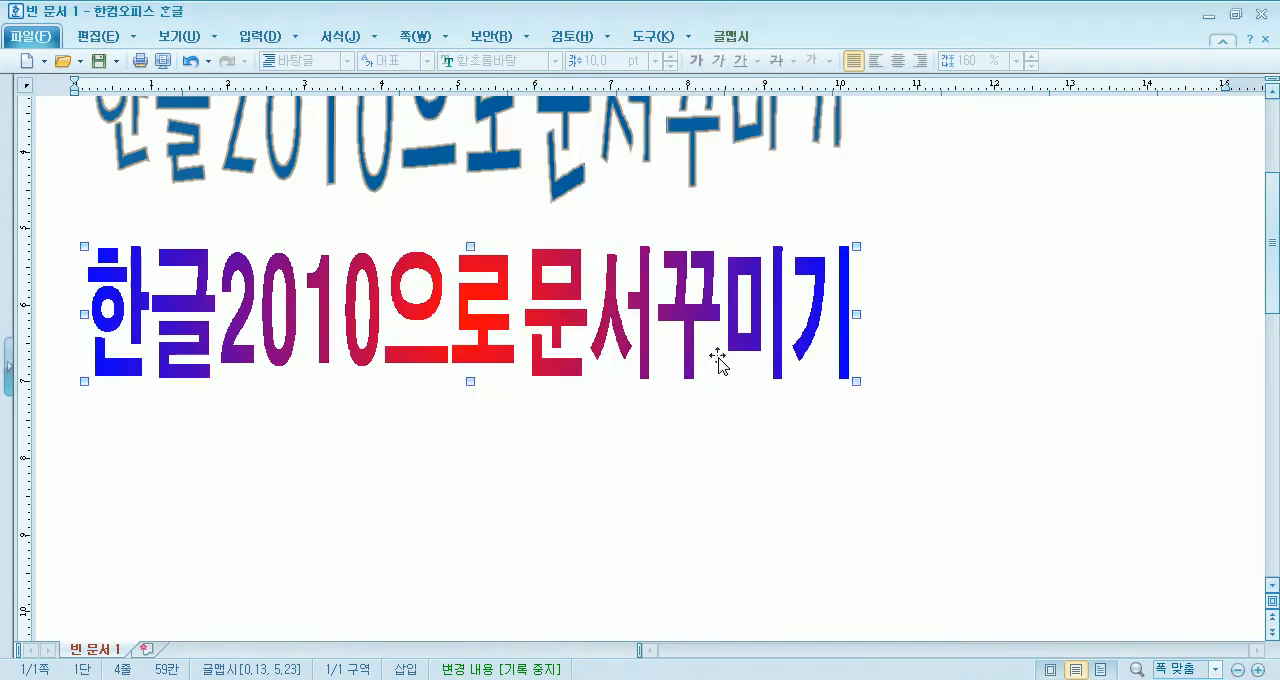
- Change the 글맵시's gradient type to 일출 and apply it
double_click(634, 336)
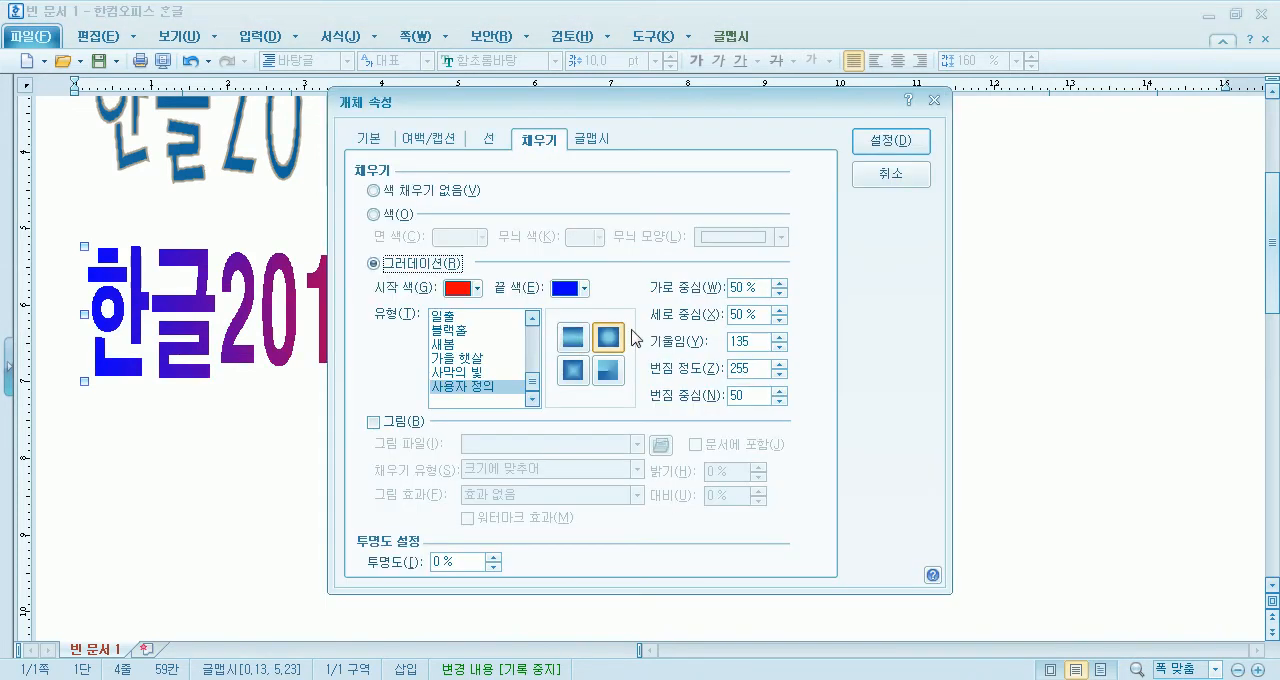
click(440, 316)
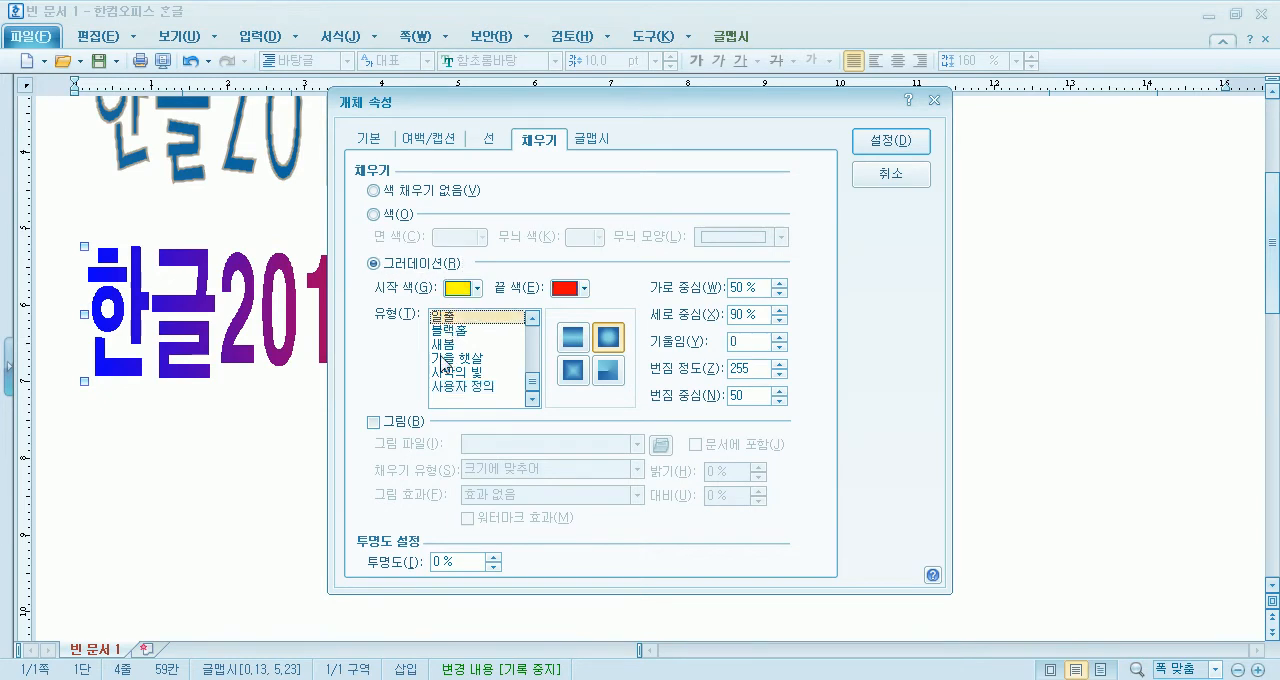
click(920, 139)
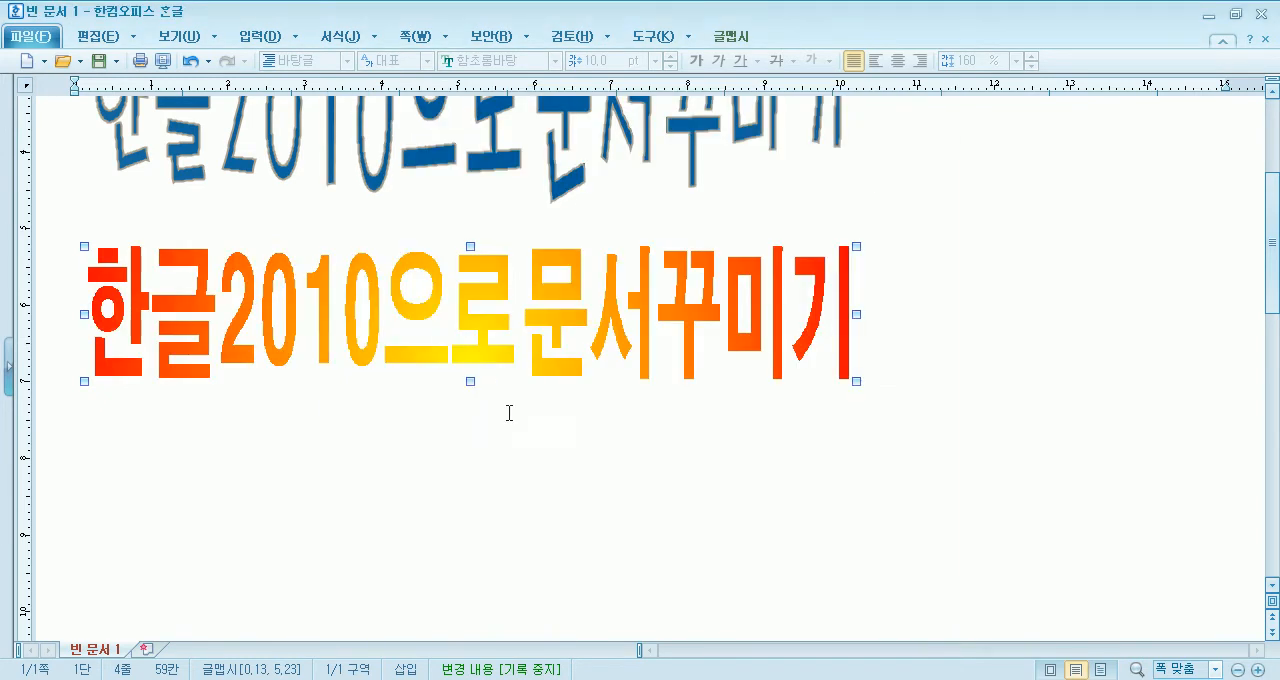
- Change the 글맵시's gradient type to 아마겟돈 and apply it
double_click(649, 318)
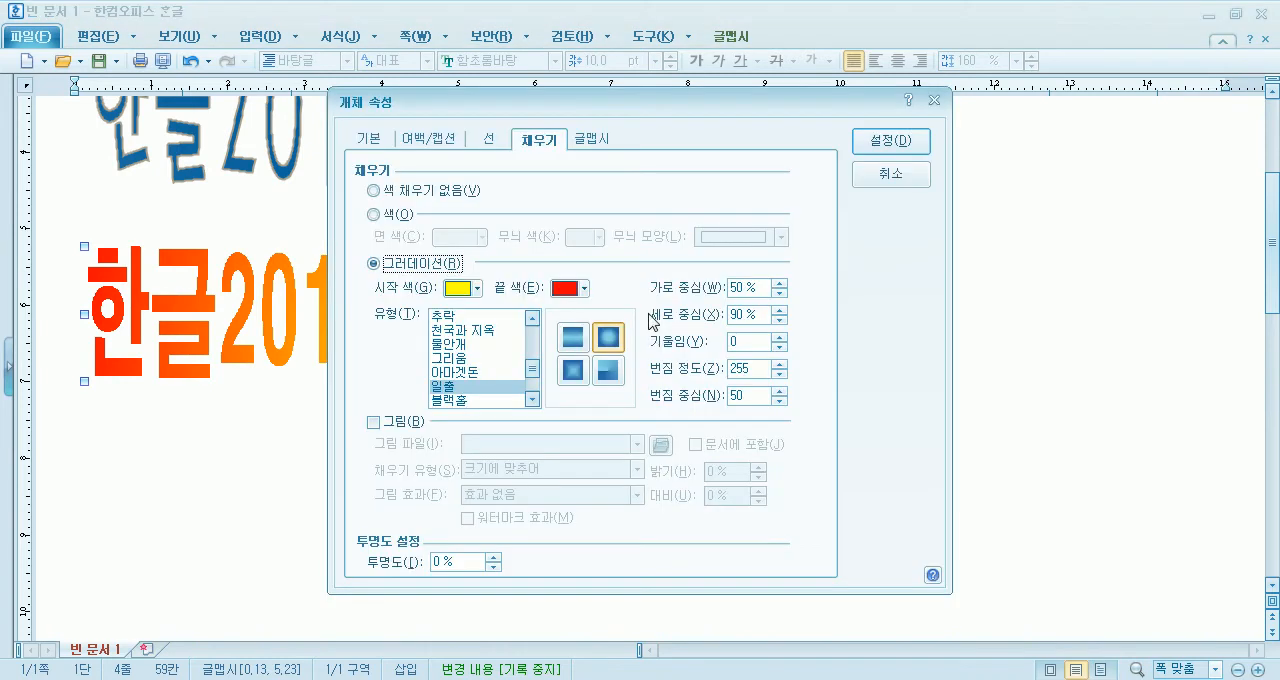
click(465, 373)
click(886, 148)
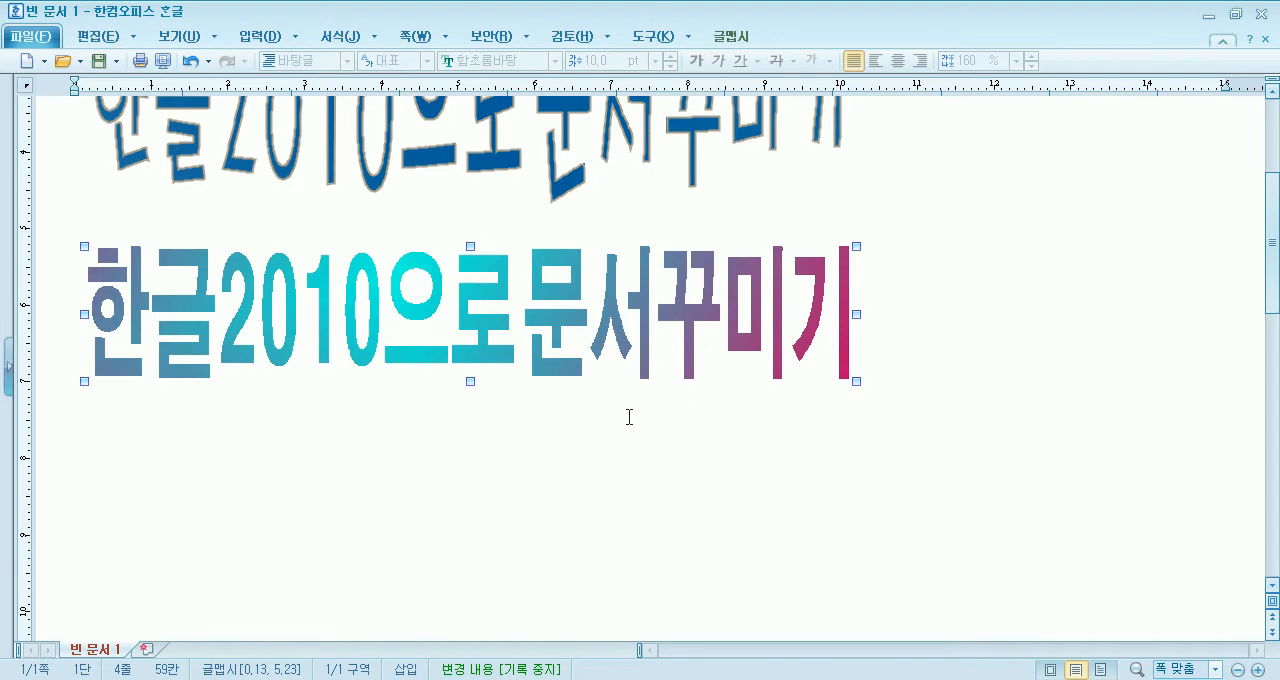
- Change the 글맵시's gradient type to 물안개 and apply it
double_click(618, 368)
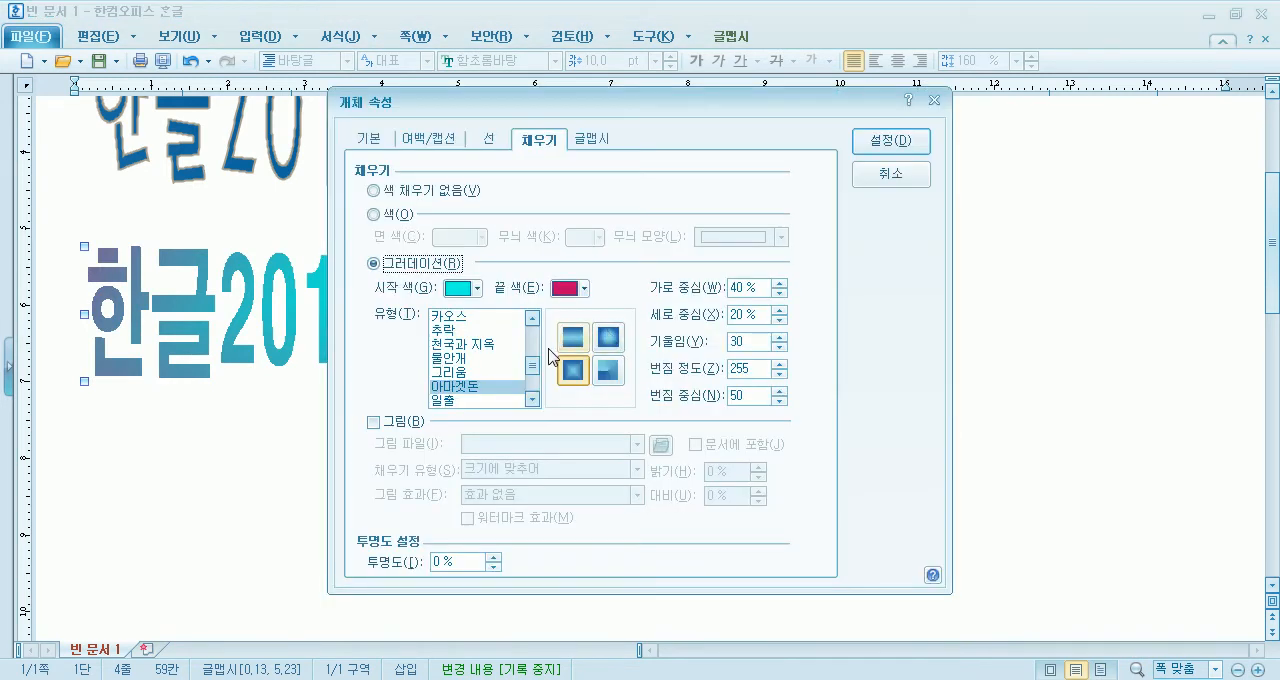
click(456, 362)
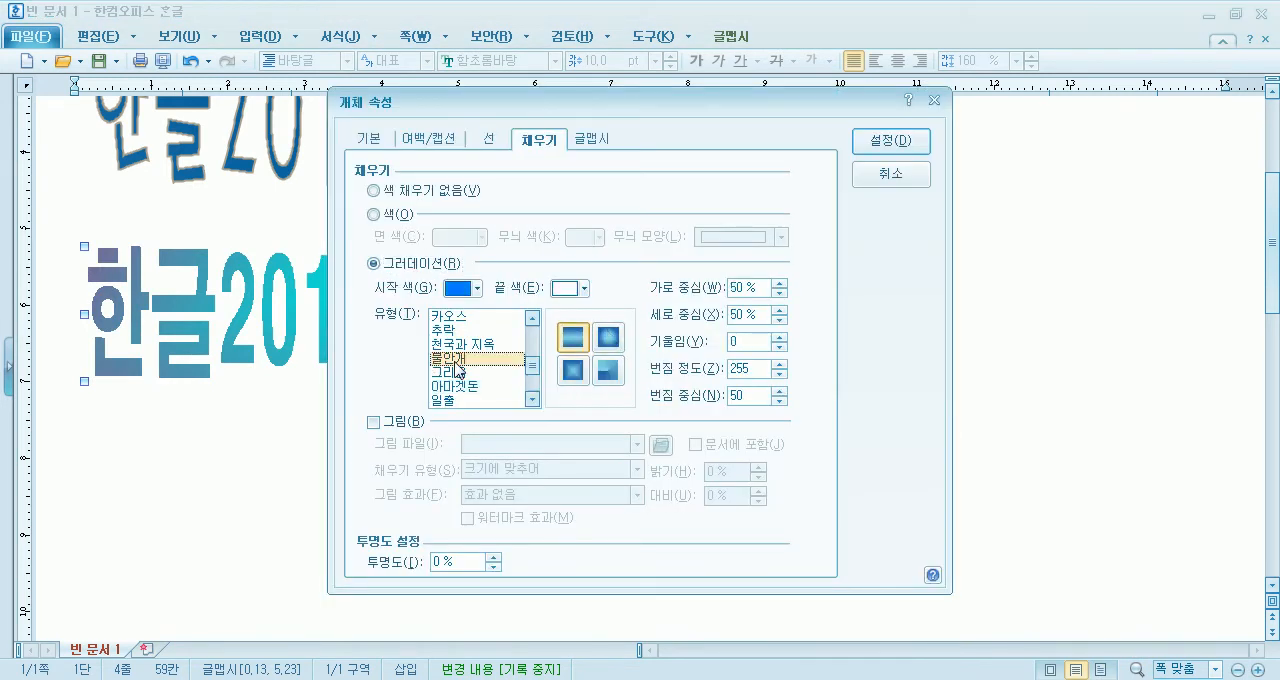
click(889, 150)
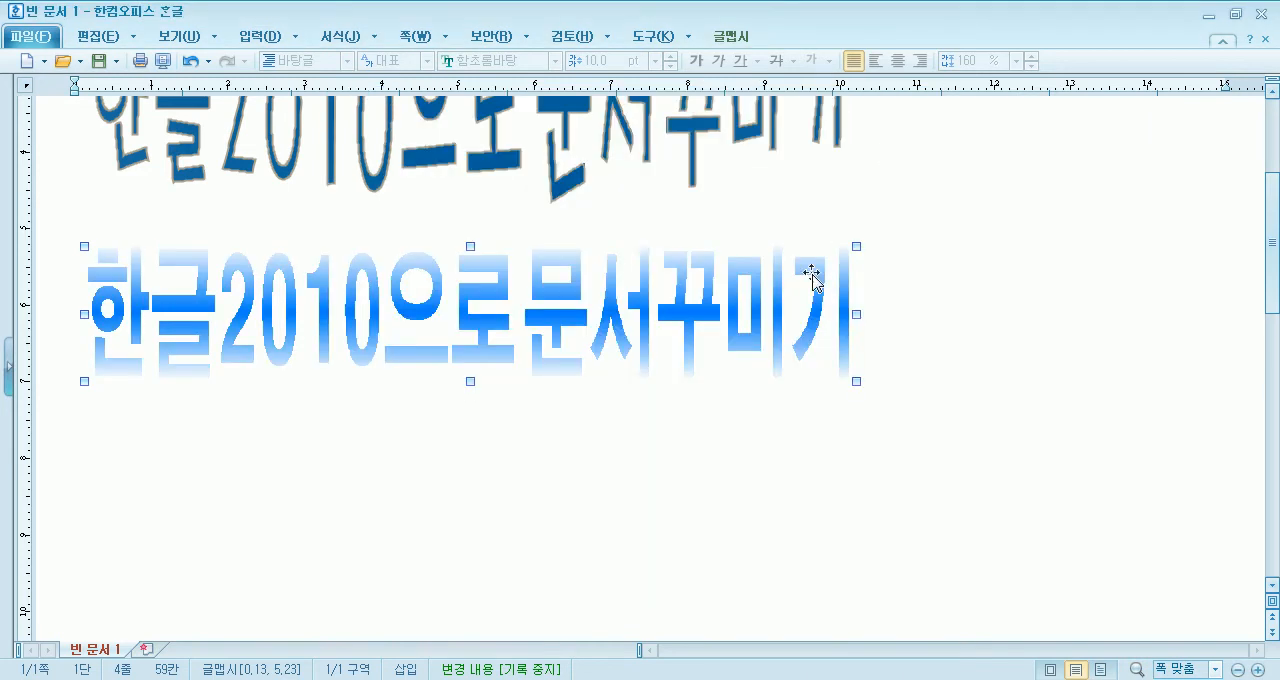
- Switch the 글맵시's 물안개 gradient to the 원형 shape and apply it
double_click(745, 338)
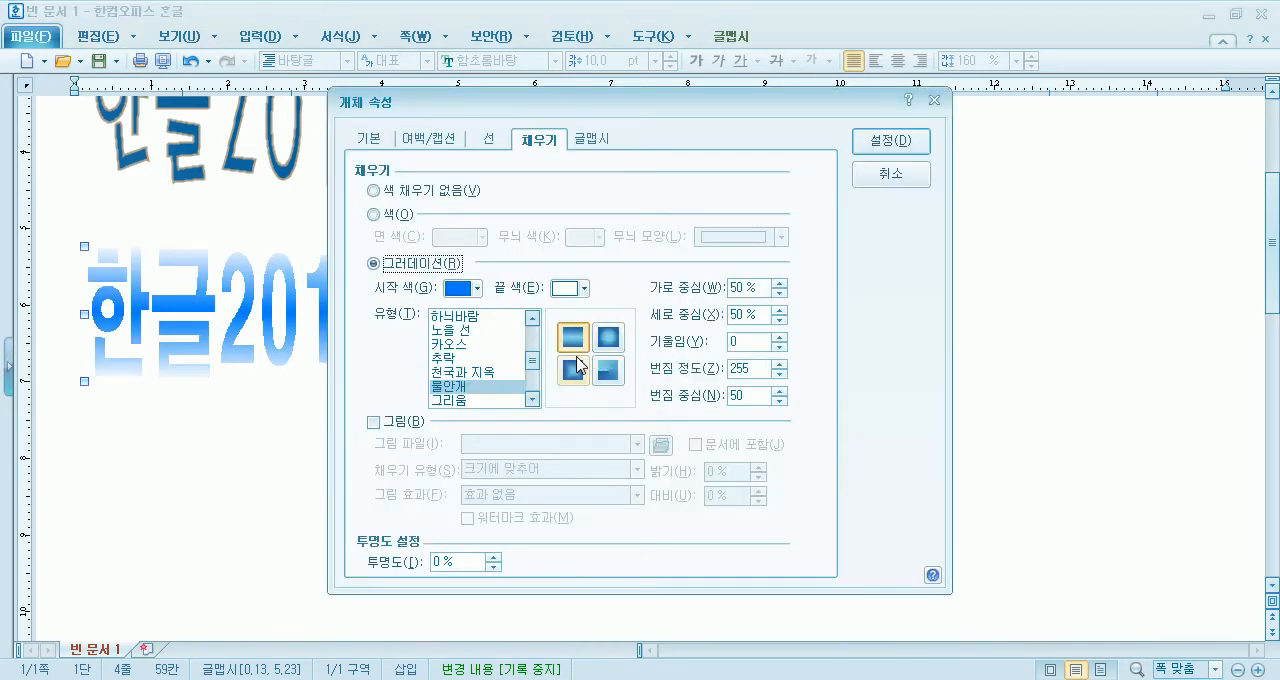
click(608, 337)
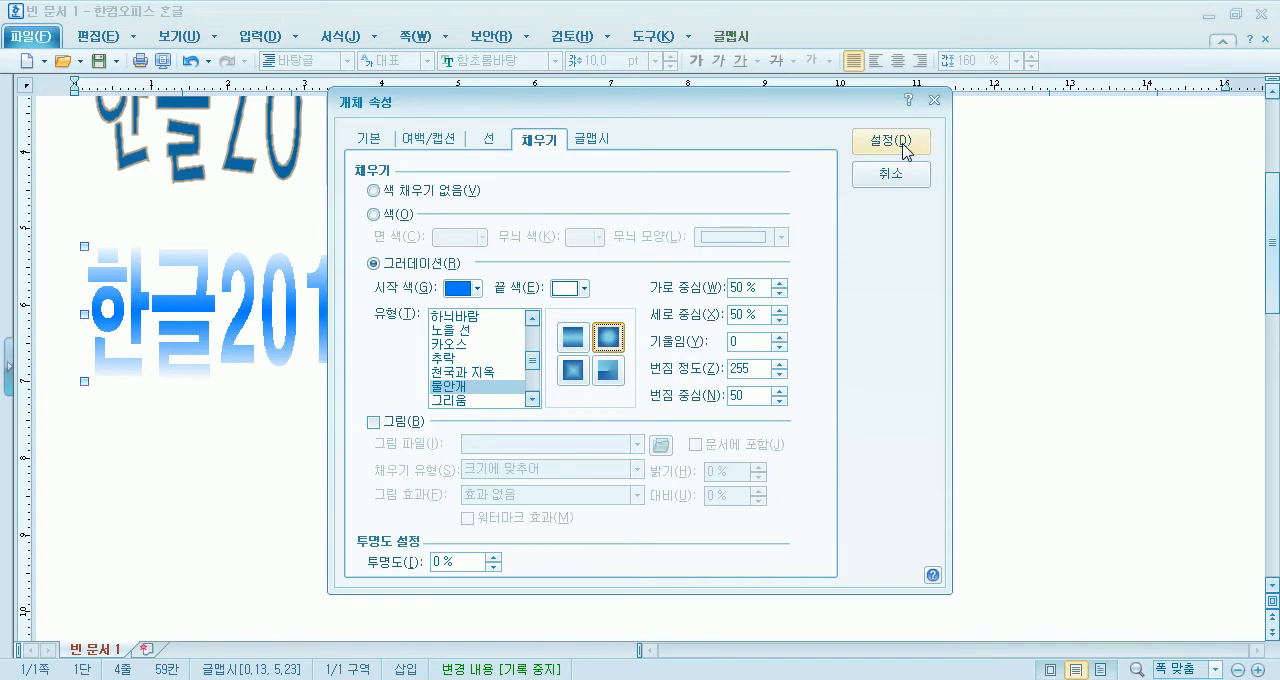
click(893, 142)
- Change the 글맵시's gradient type to 천국과 지옥 and apply it
double_click(586, 335)
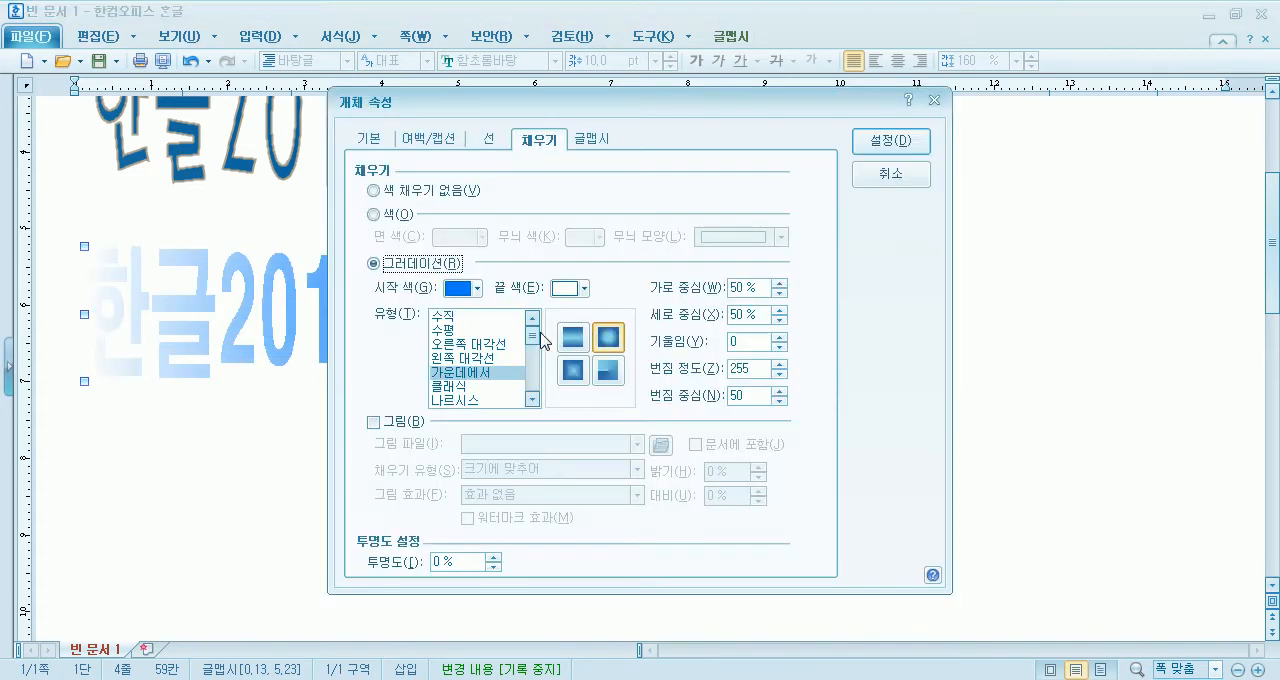
click(572, 337)
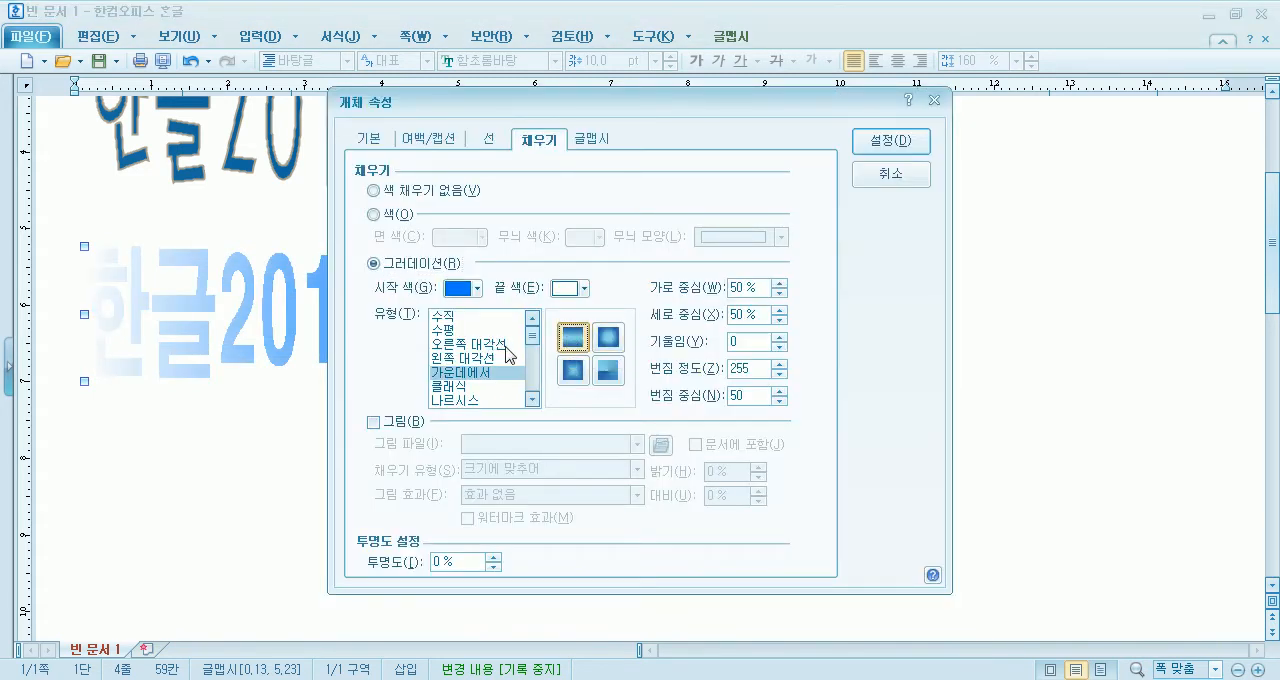
click(460, 387)
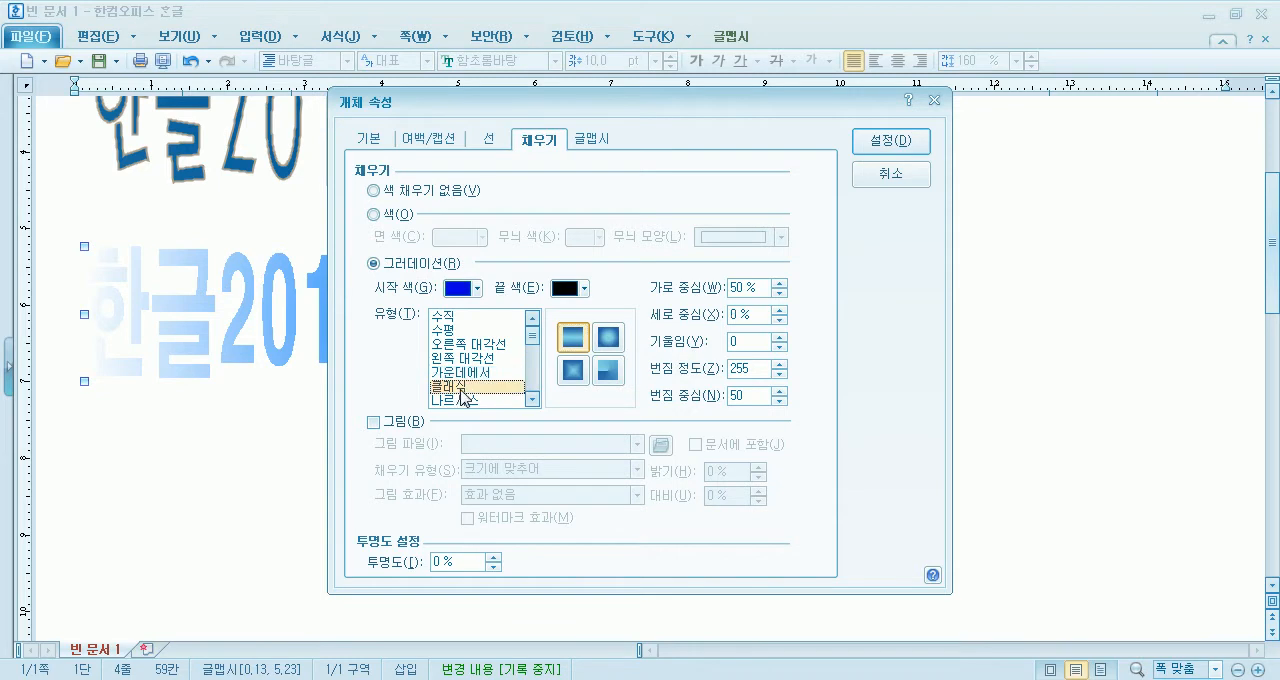
scroll(465, 395, down, 3)
click(485, 373)
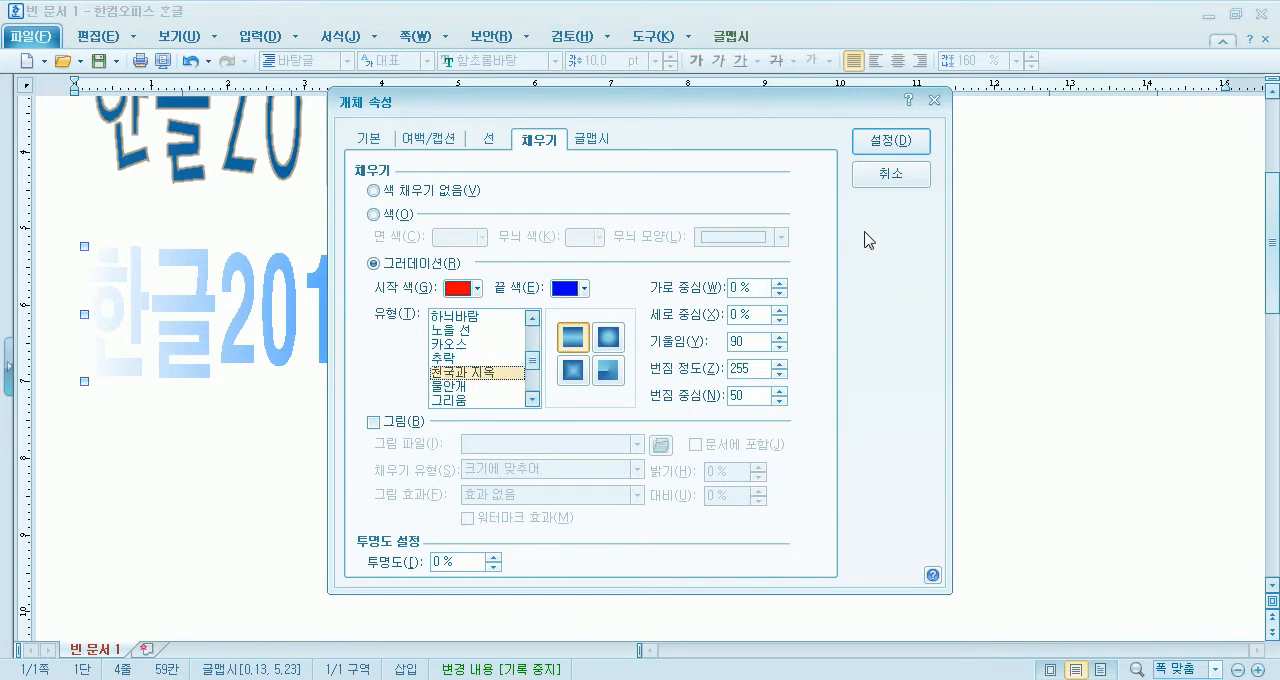
click(890, 141)
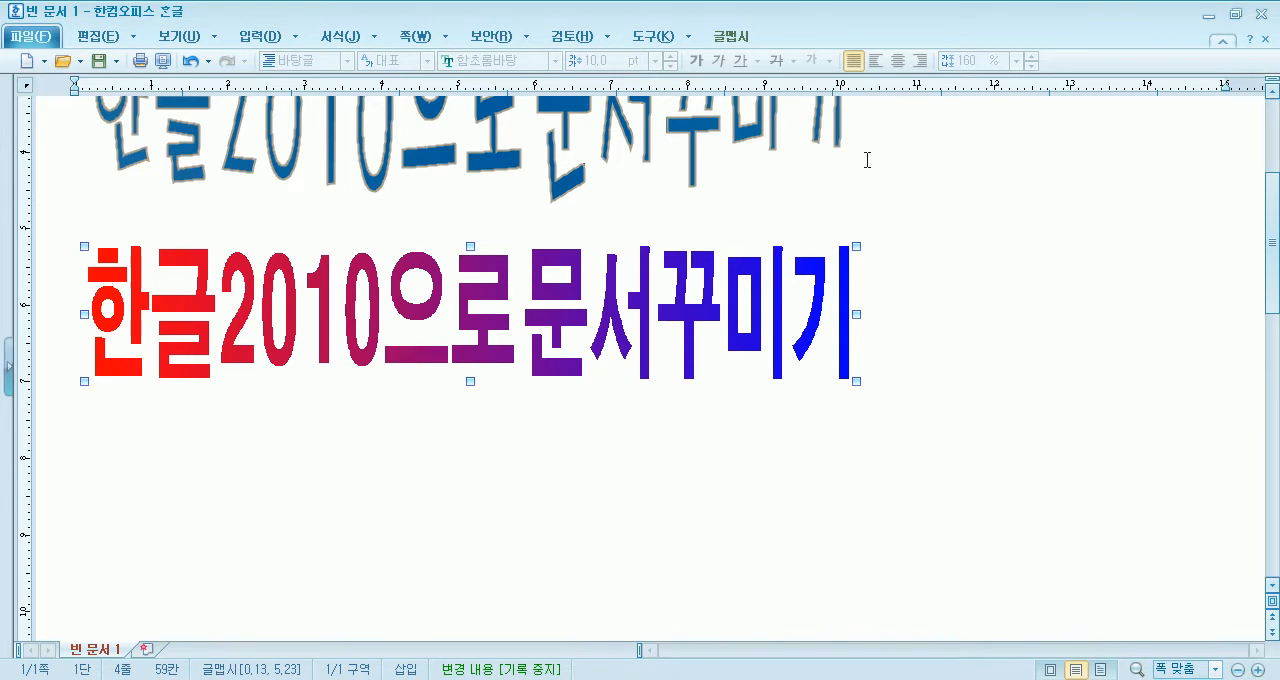
- Change the 글맵시's gradient type to 추락 and apply it
double_click(346, 340)
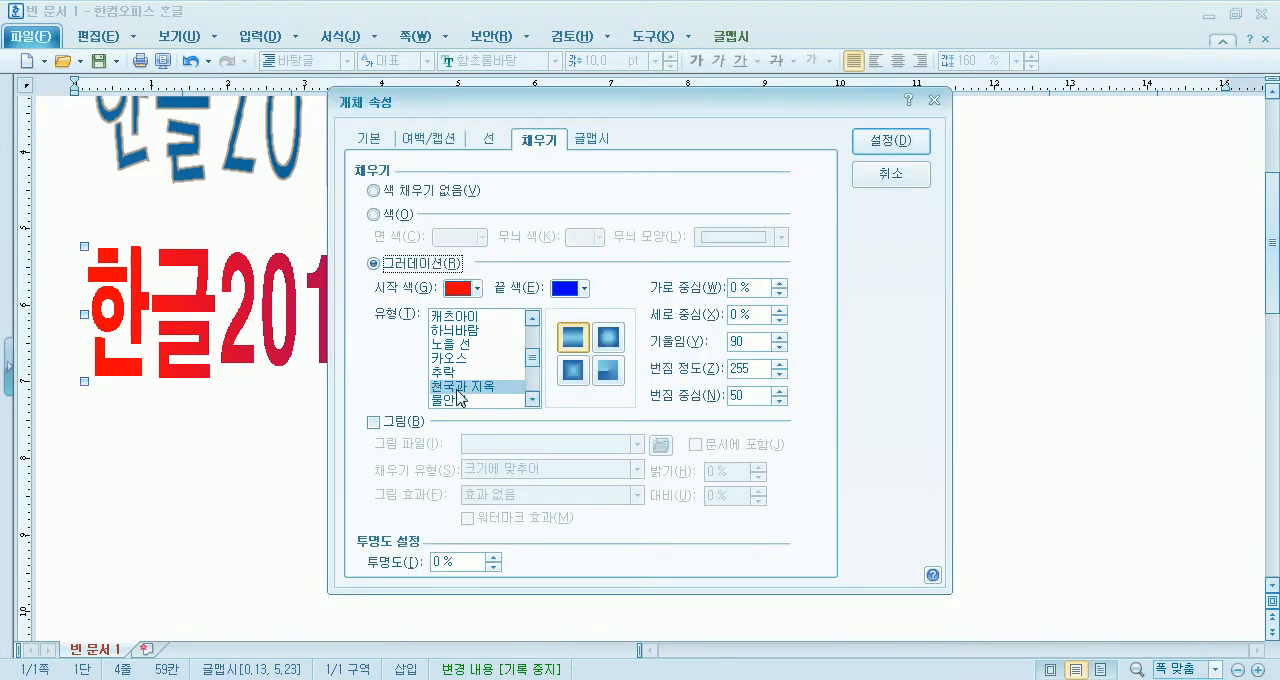
click(460, 374)
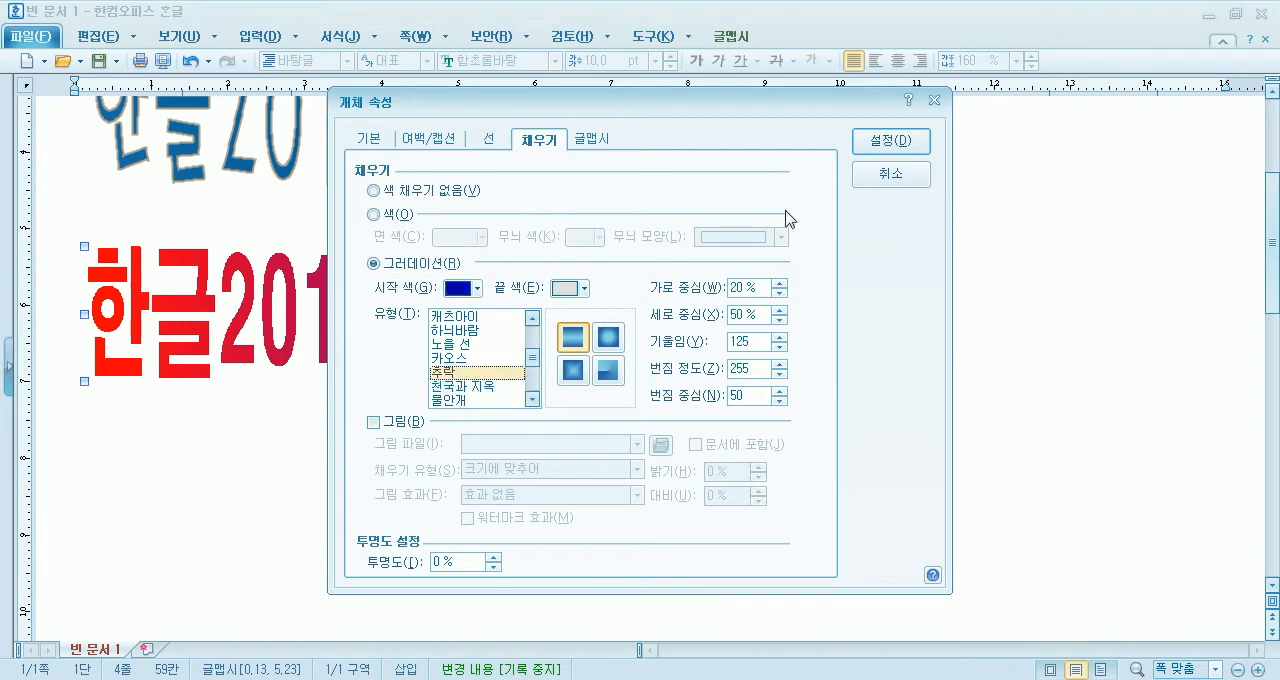
click(893, 141)
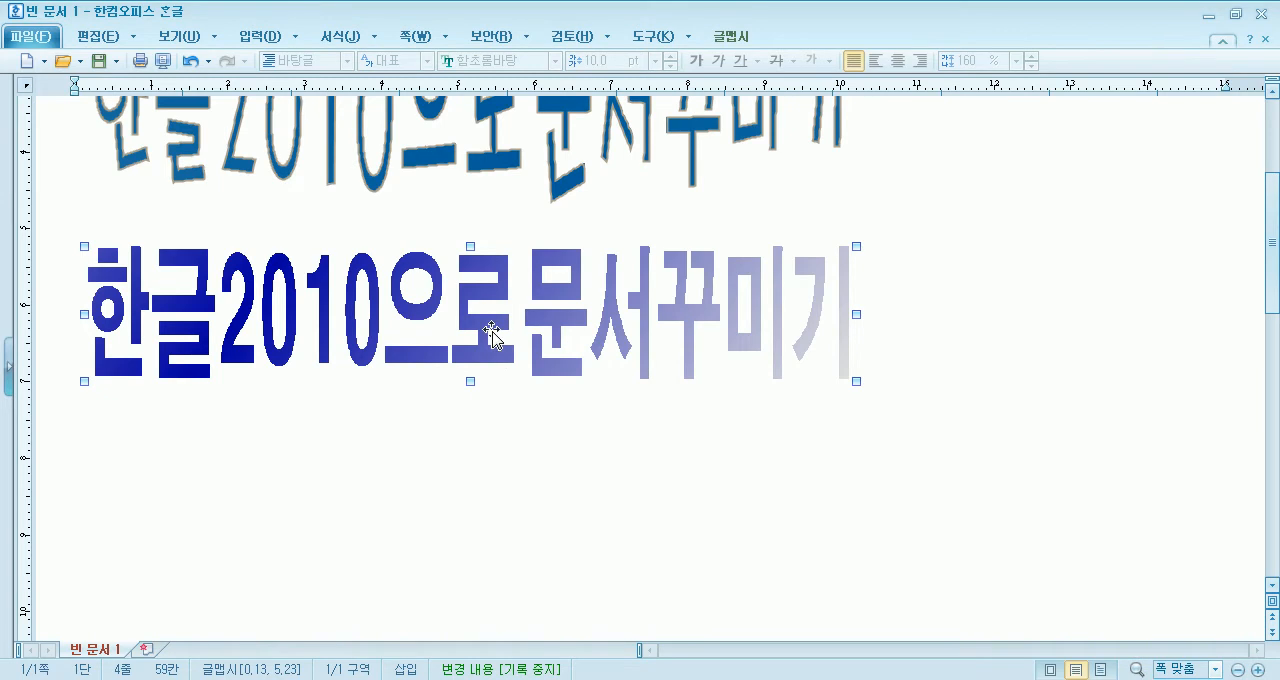
- Enable the 글맵시's picture fill, choose 라이안.PNG from the 사진 library as its image, and apply it
double_click(403, 313)
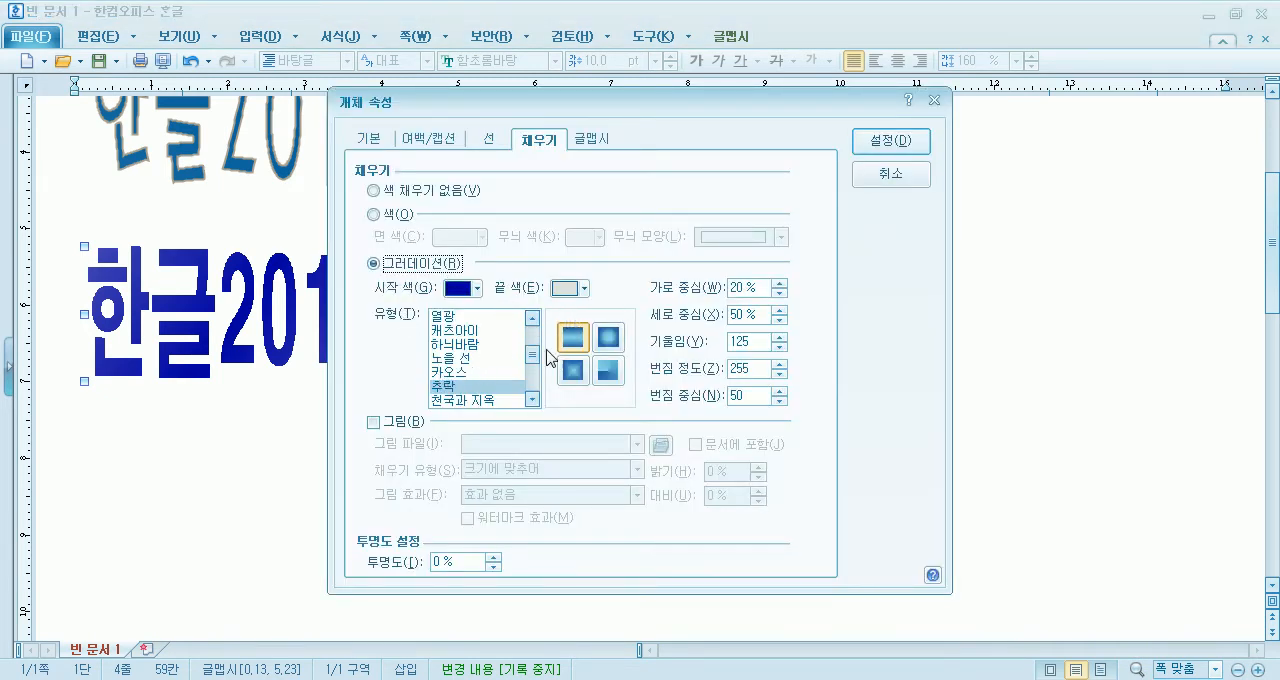
drag(612, 104, 829, 38)
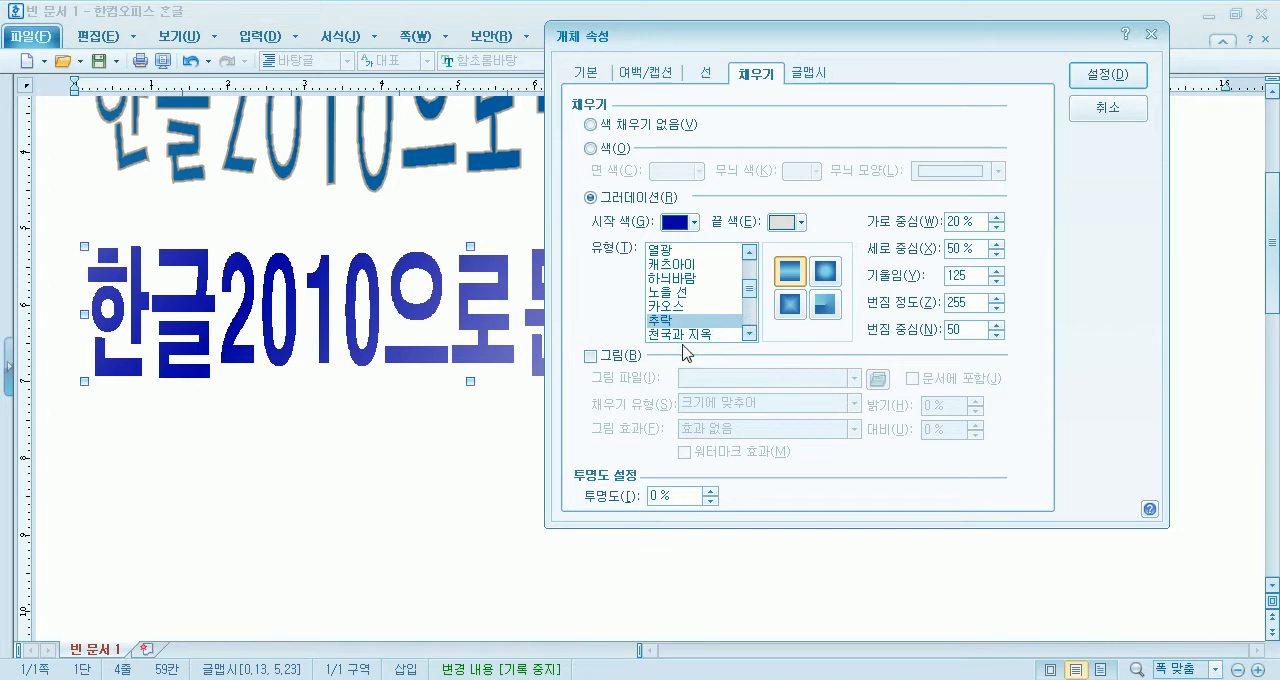
click(606, 357)
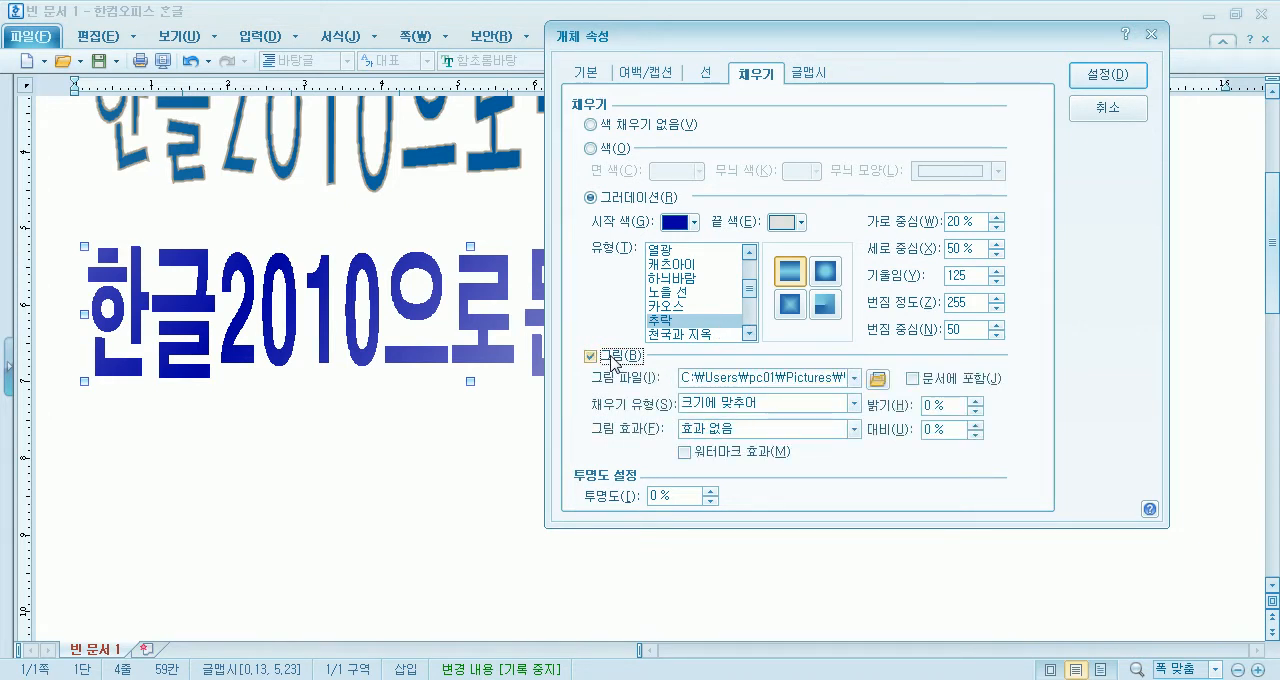
click(877, 378)
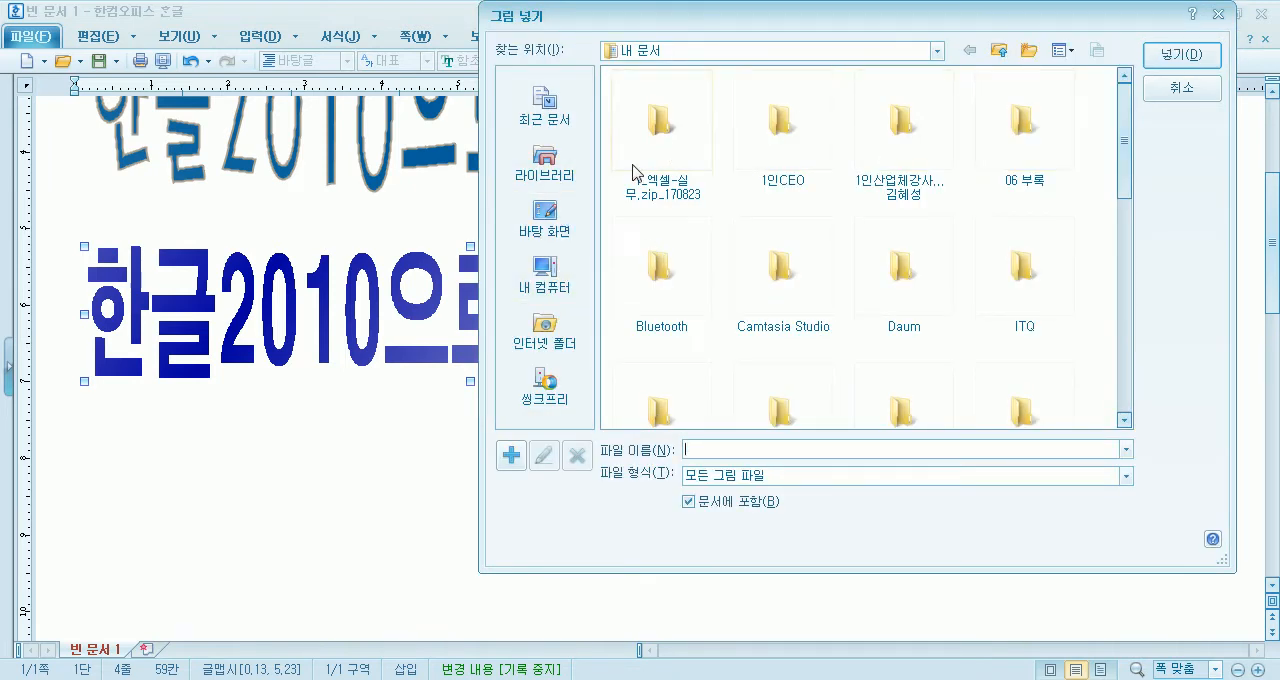
click(541, 165)
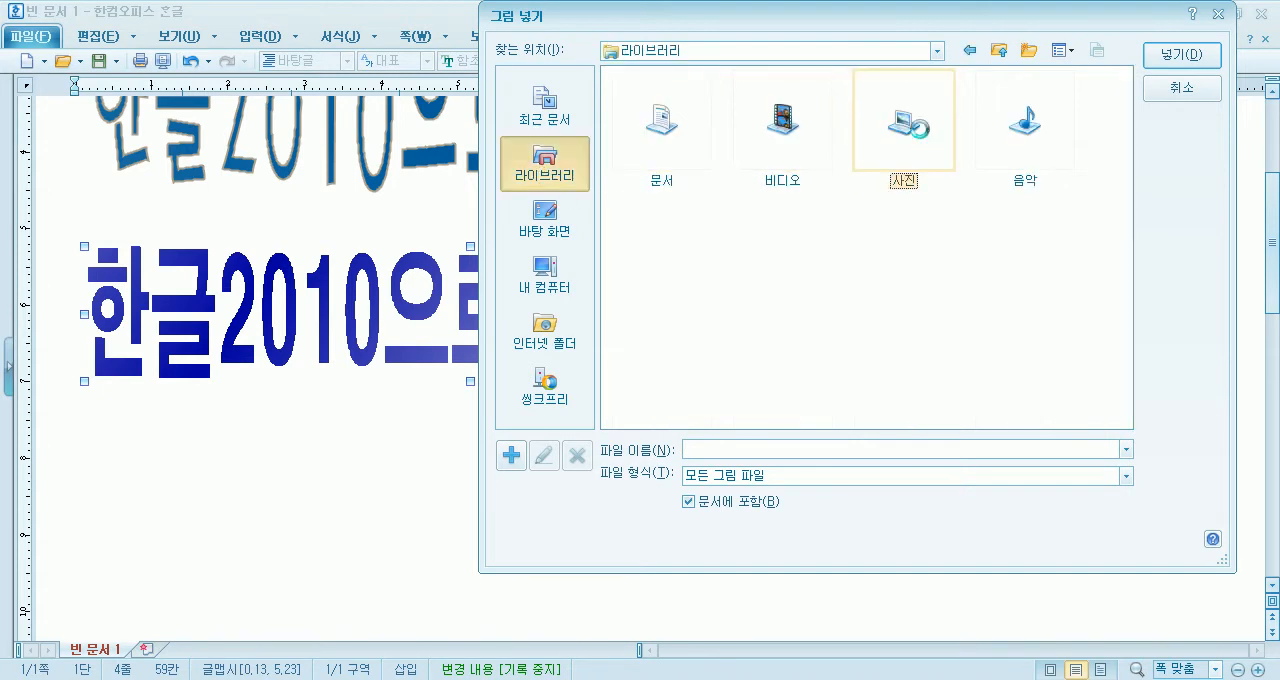
double_click(900, 118)
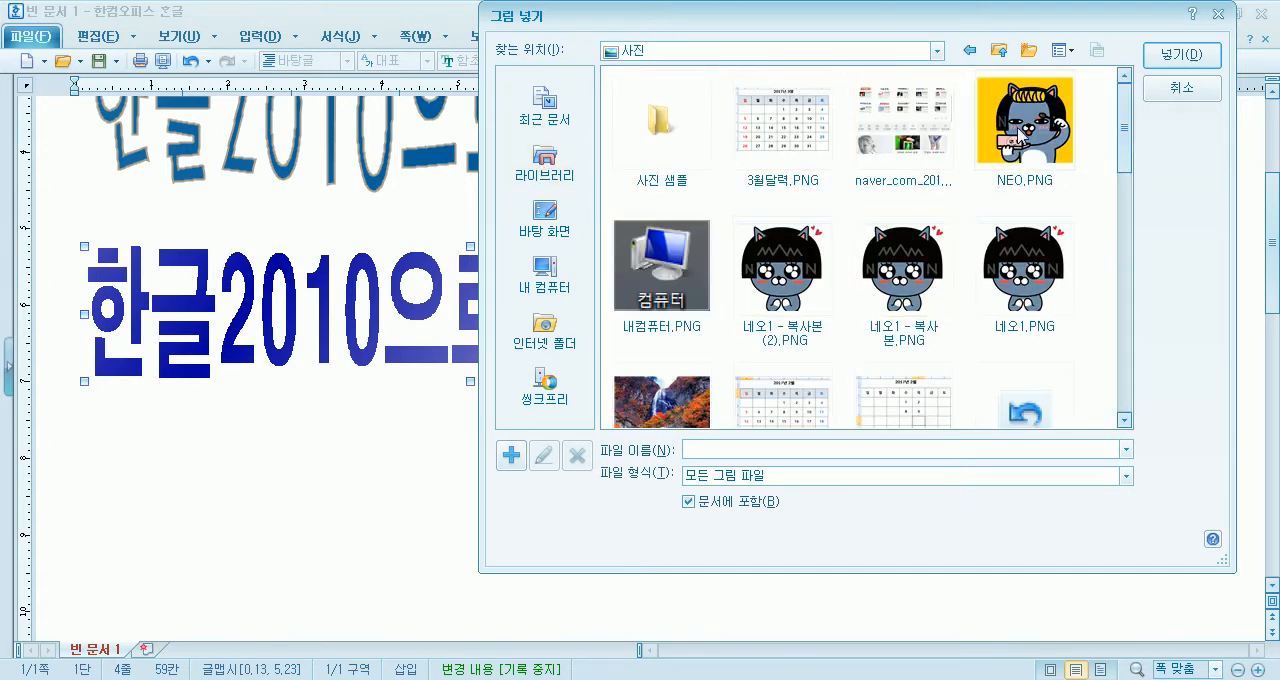
click(758, 260)
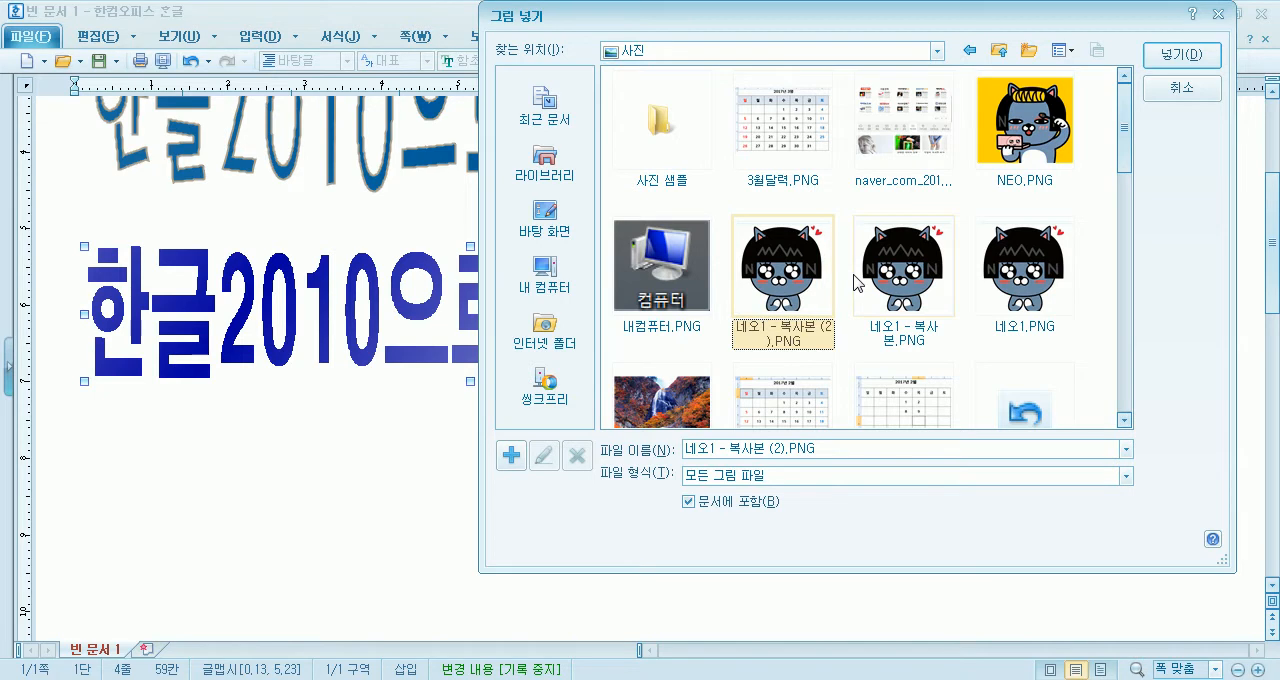
drag(1127, 163, 1130, 233)
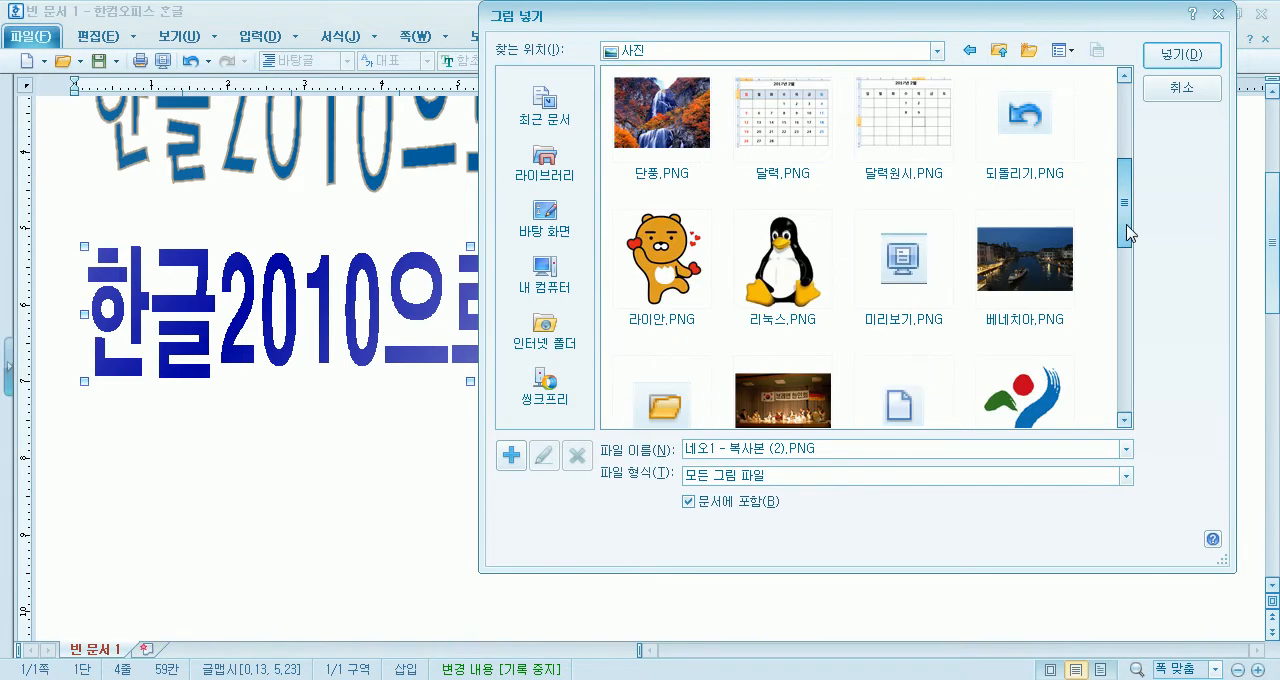
click(668, 270)
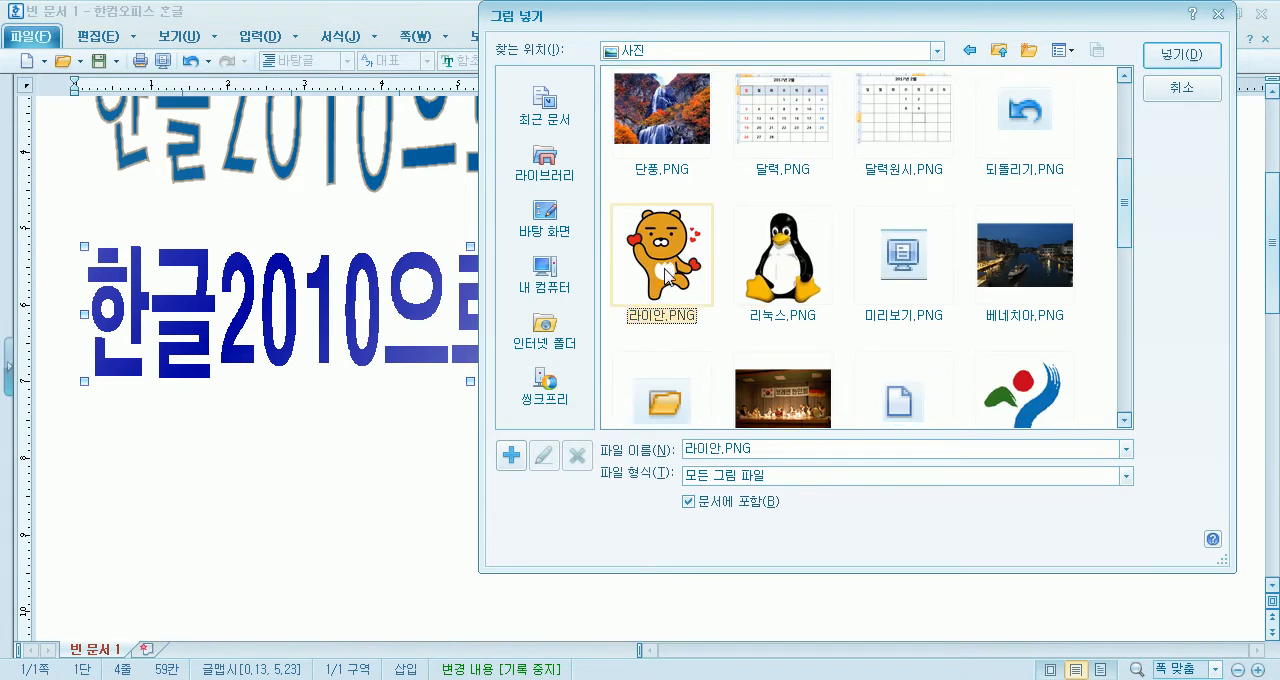
click(1183, 58)
click(1100, 88)
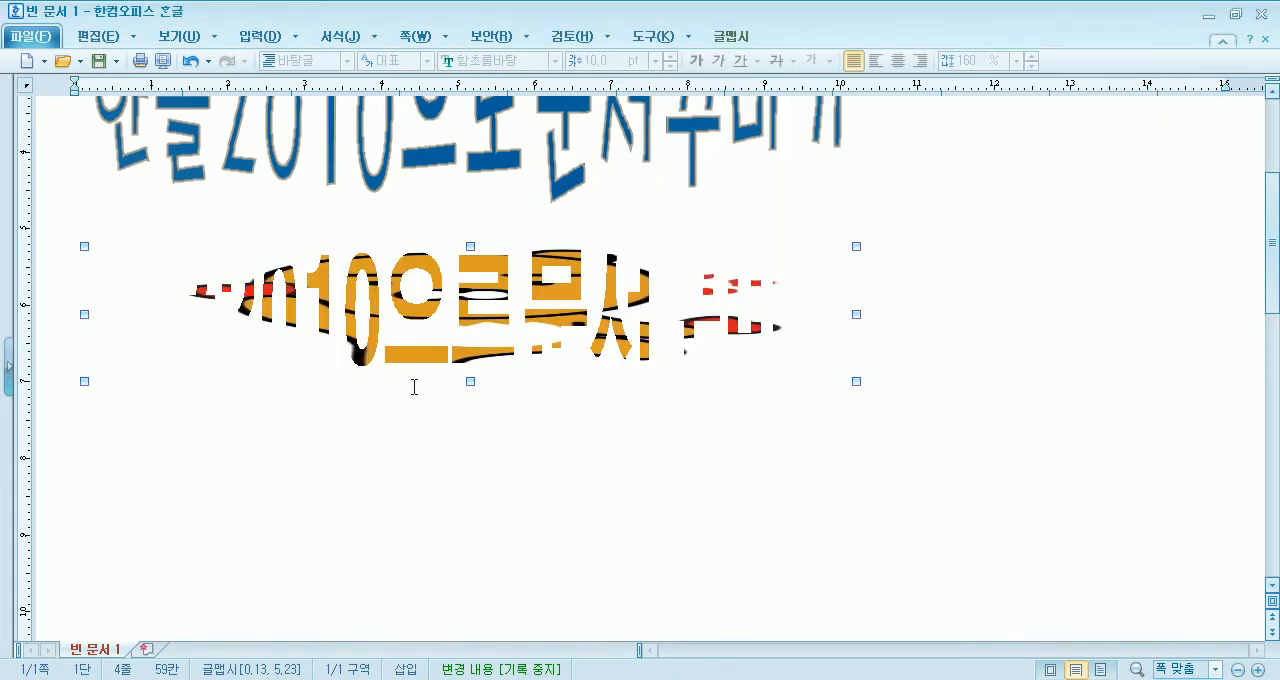
- Set the fill type of the 글맵시's picture to 바둑판식으로-모두 and apply it
double_click(421, 350)
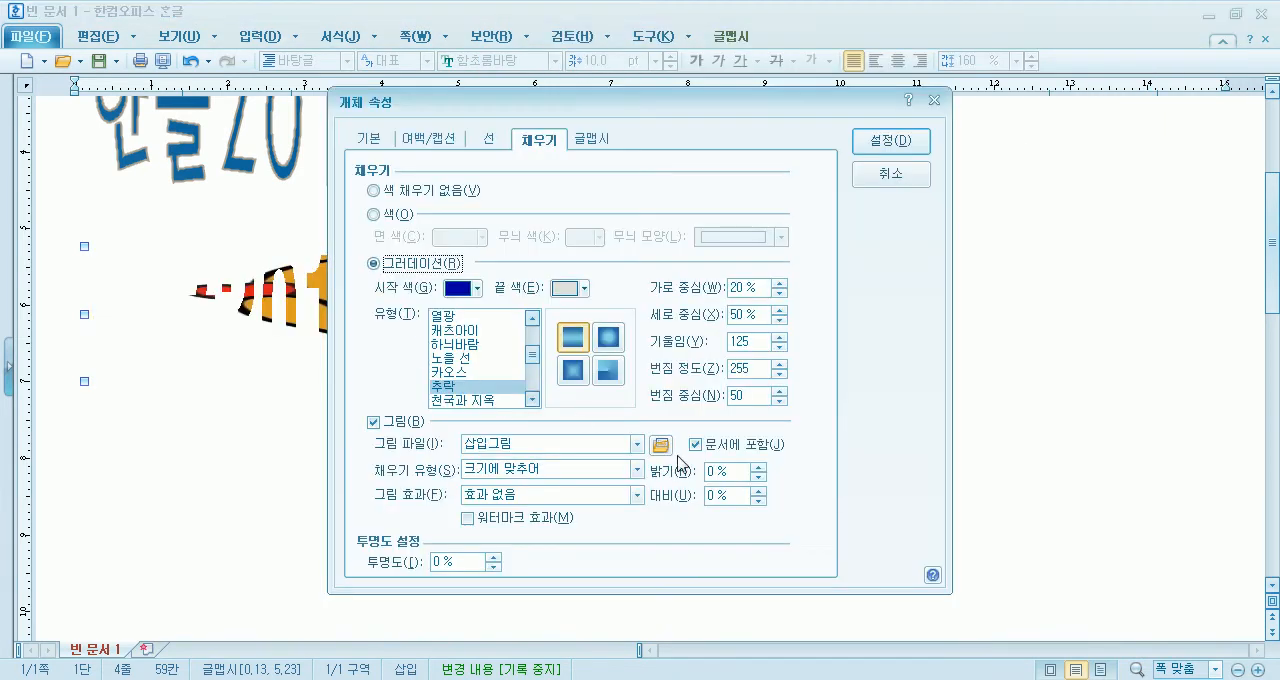
drag(667, 116, 991, 30)
click(828, 384)
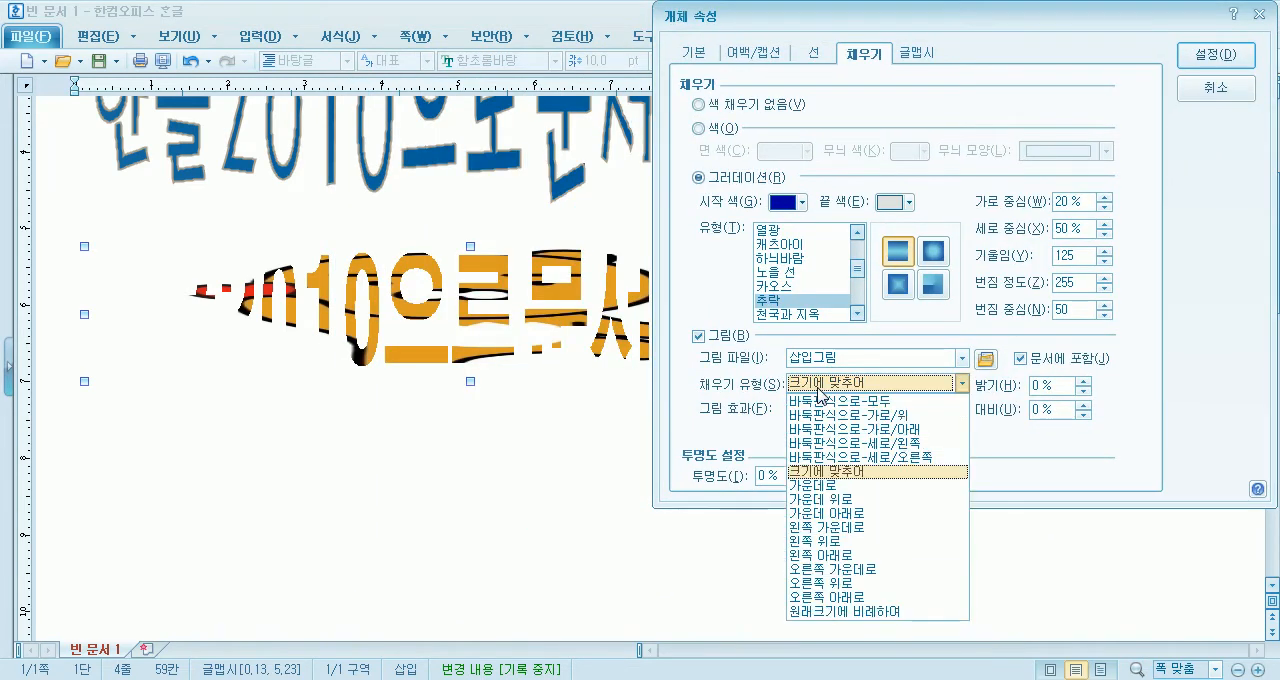
click(833, 403)
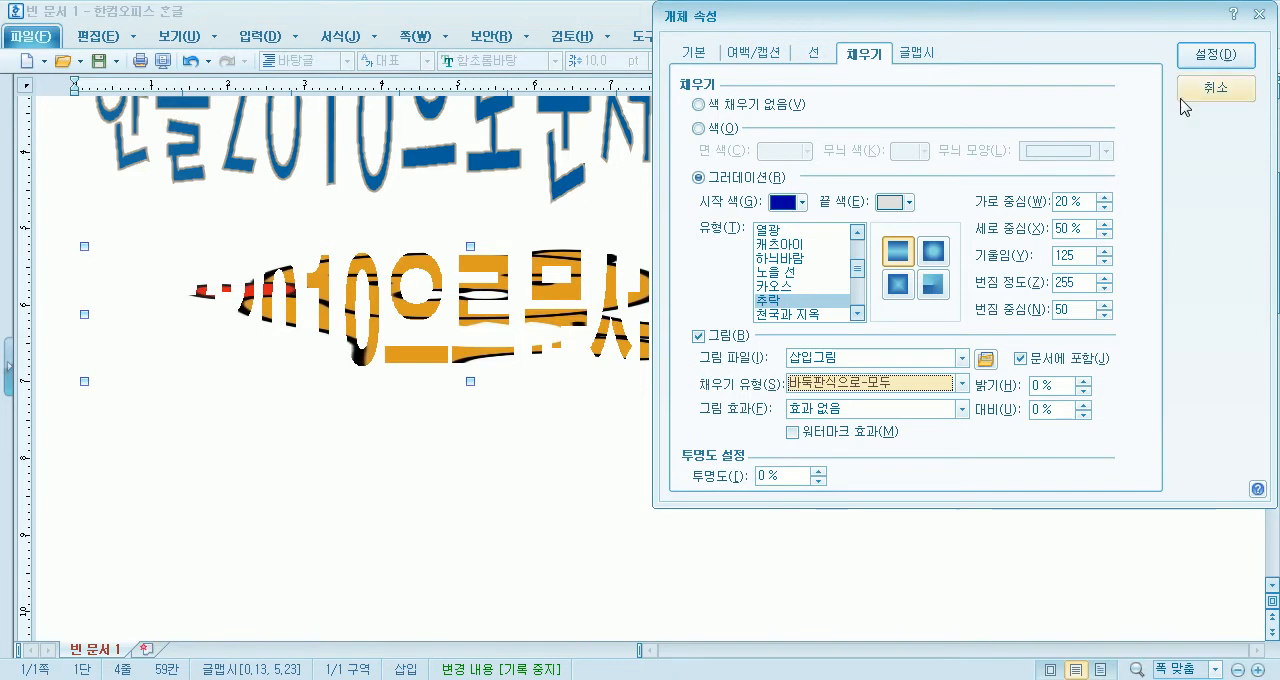
click(1212, 54)
- Set the fill type of the 글맵시's picture to 바둑판식으로-가로/위 and apply it
double_click(445, 330)
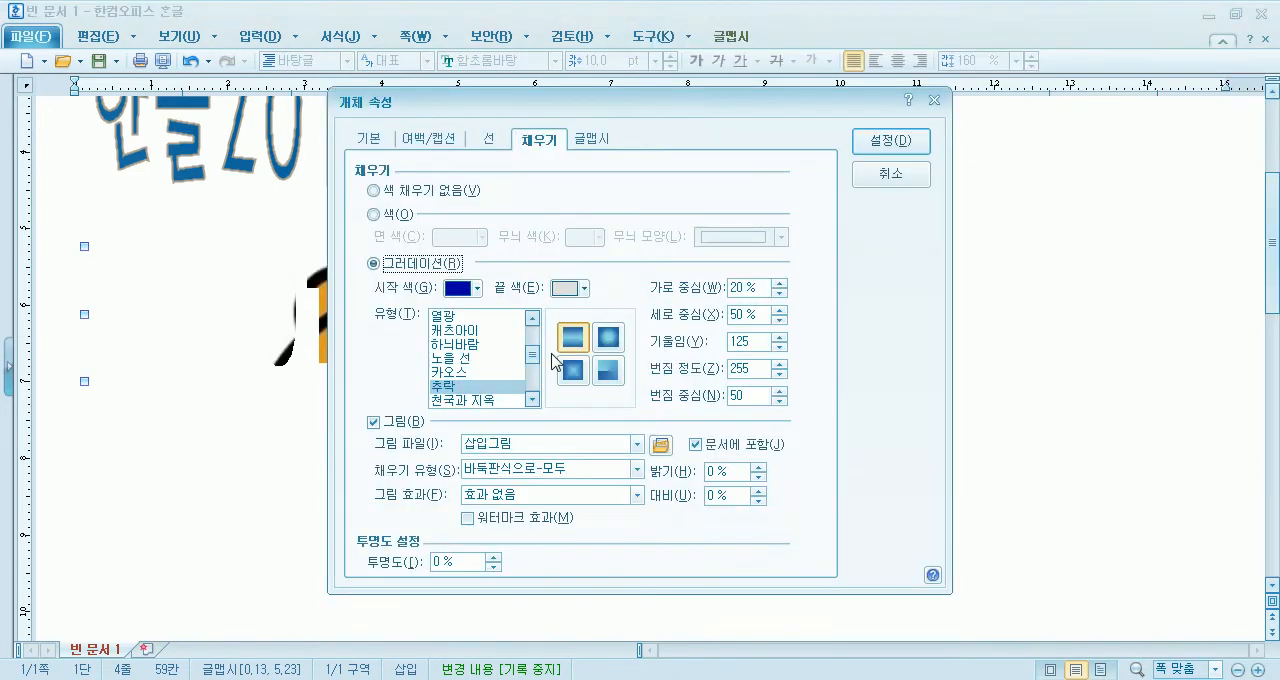
click(513, 480)
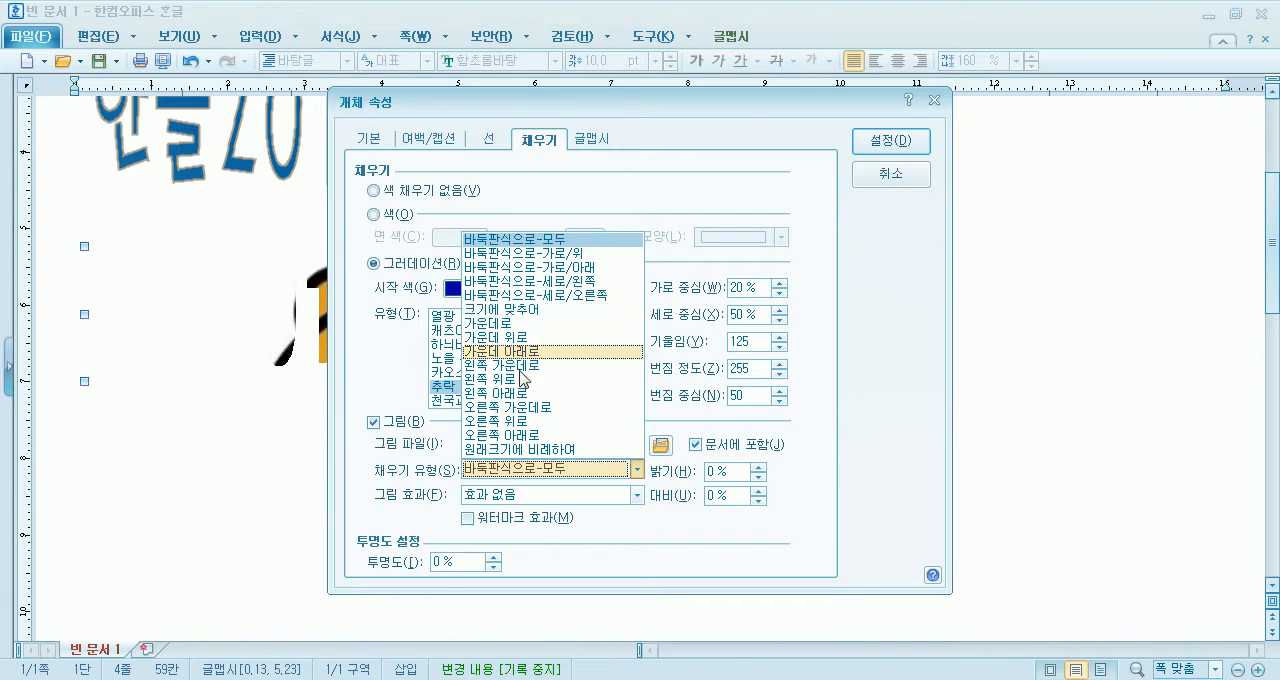
click(502, 492)
click(506, 471)
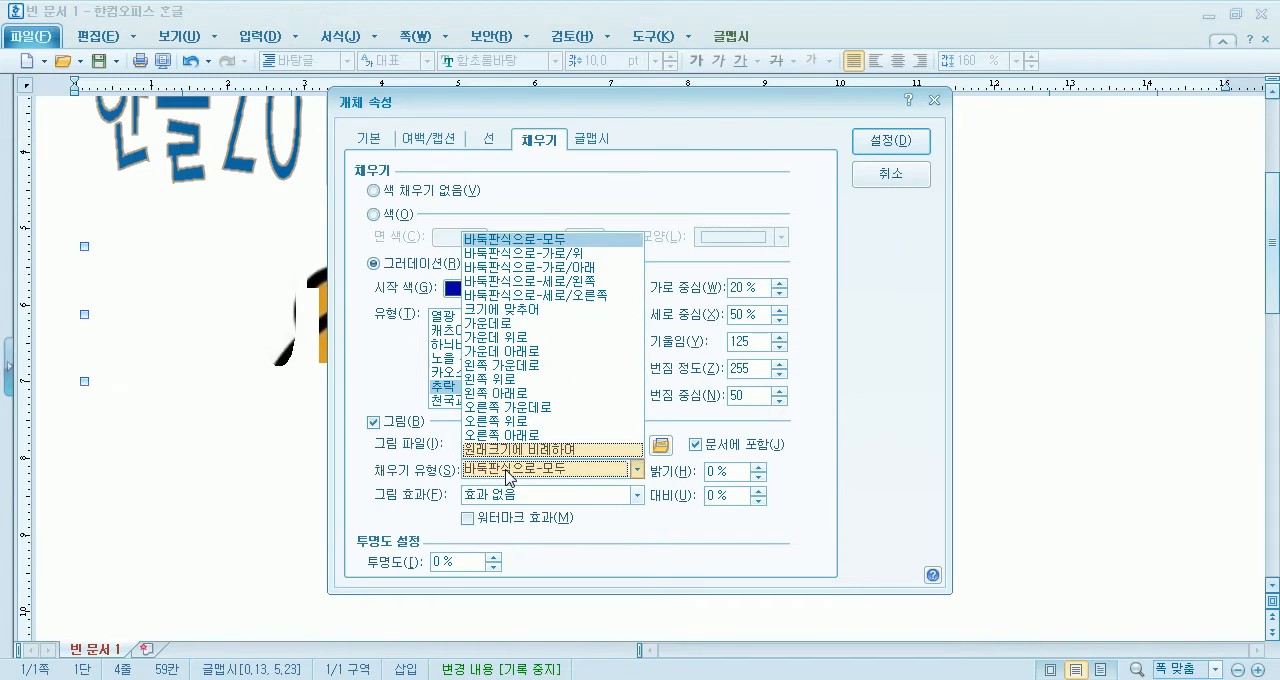
click(506, 470)
click(525, 447)
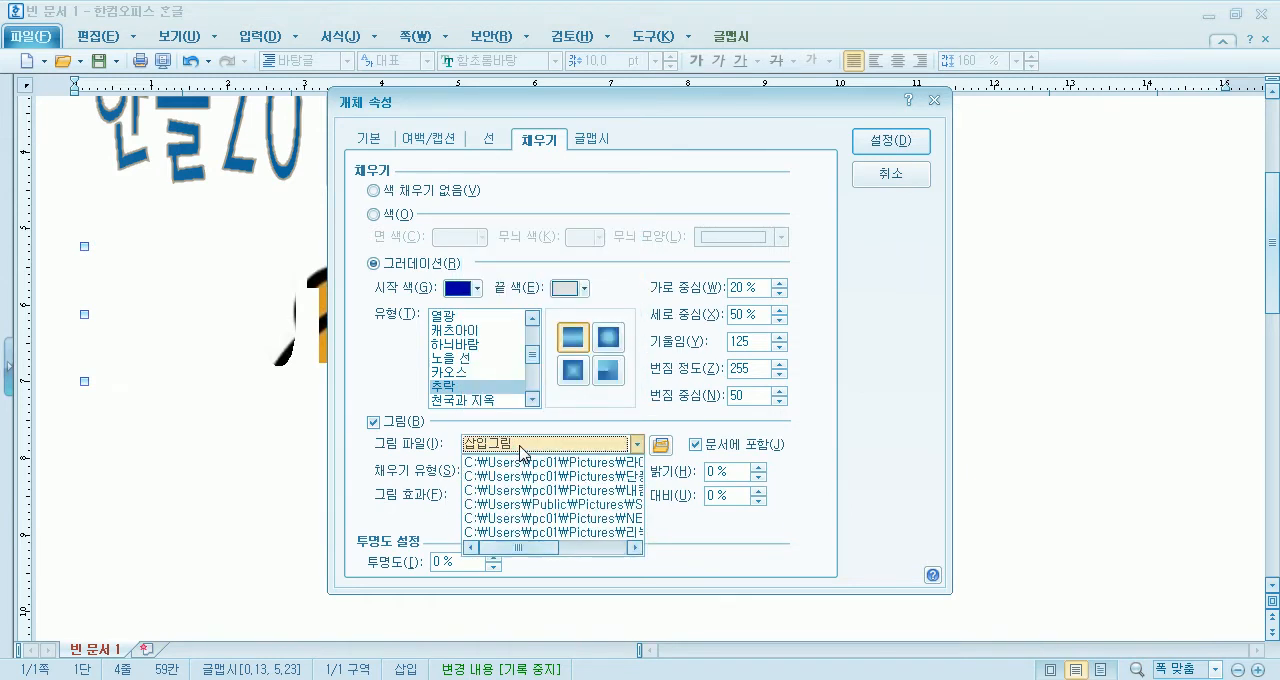
click(360, 505)
click(499, 468)
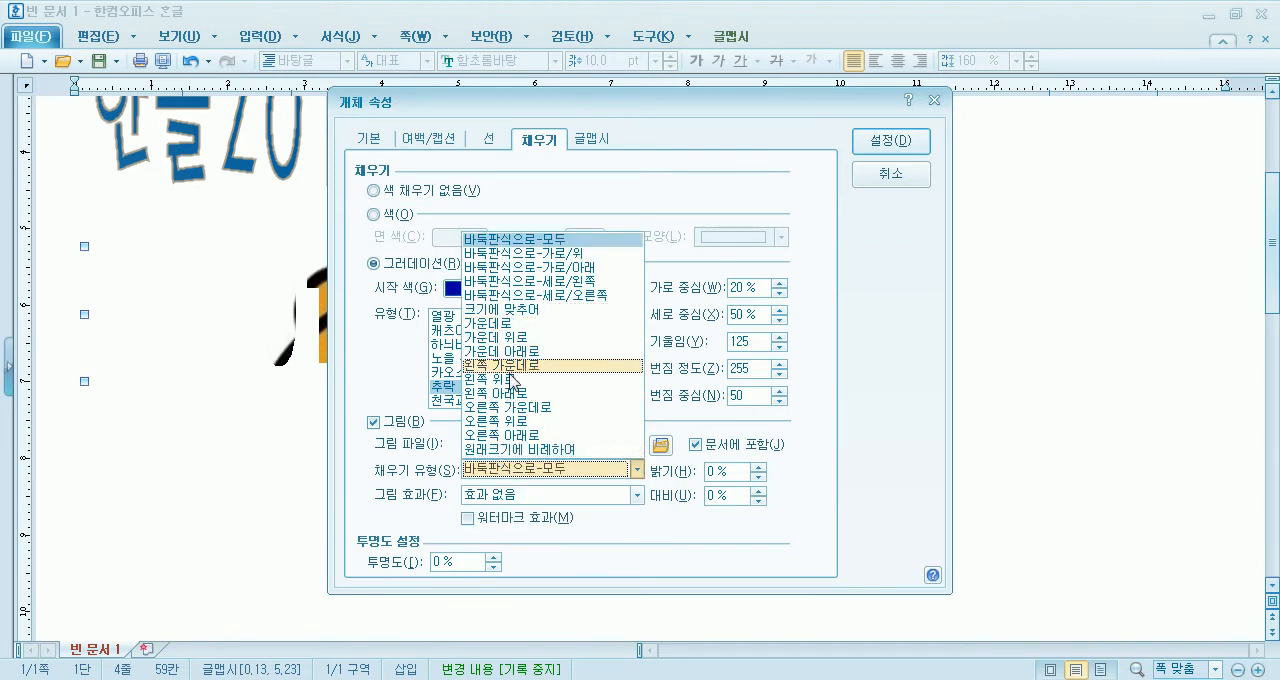
click(562, 255)
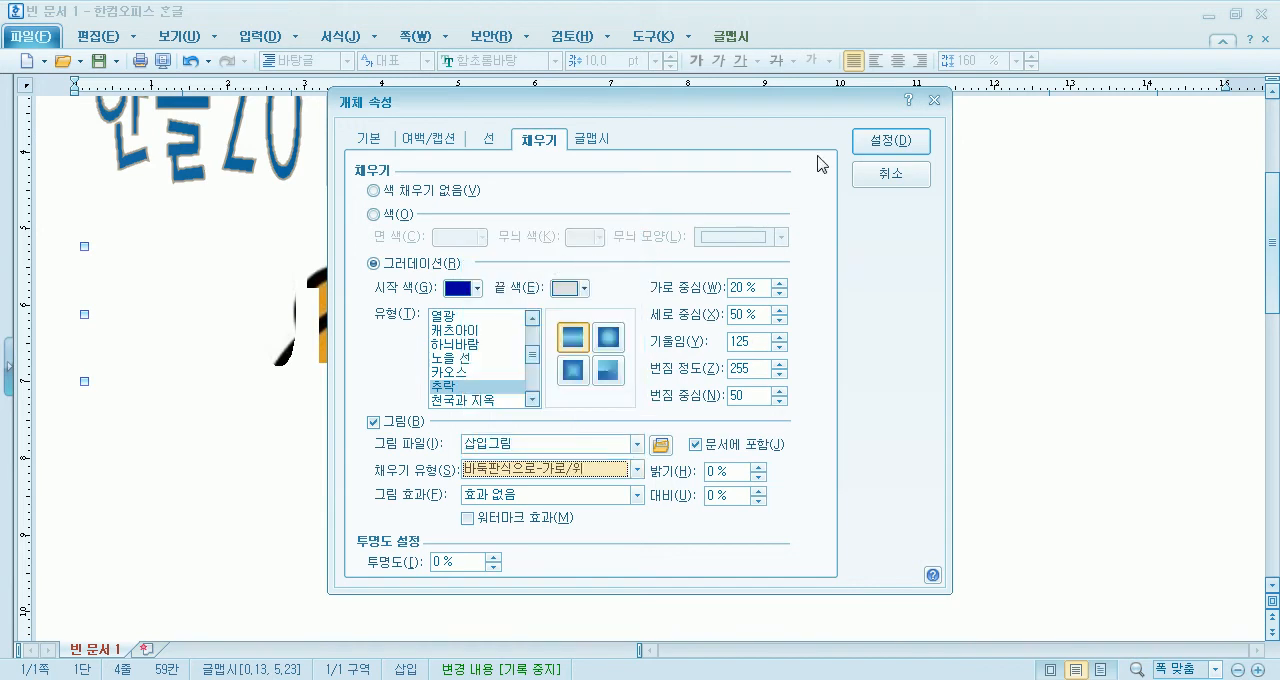
click(868, 138)
- Set the fill type of the 글맵시's picture to 크기에 맞추어 and apply it
double_click(443, 350)
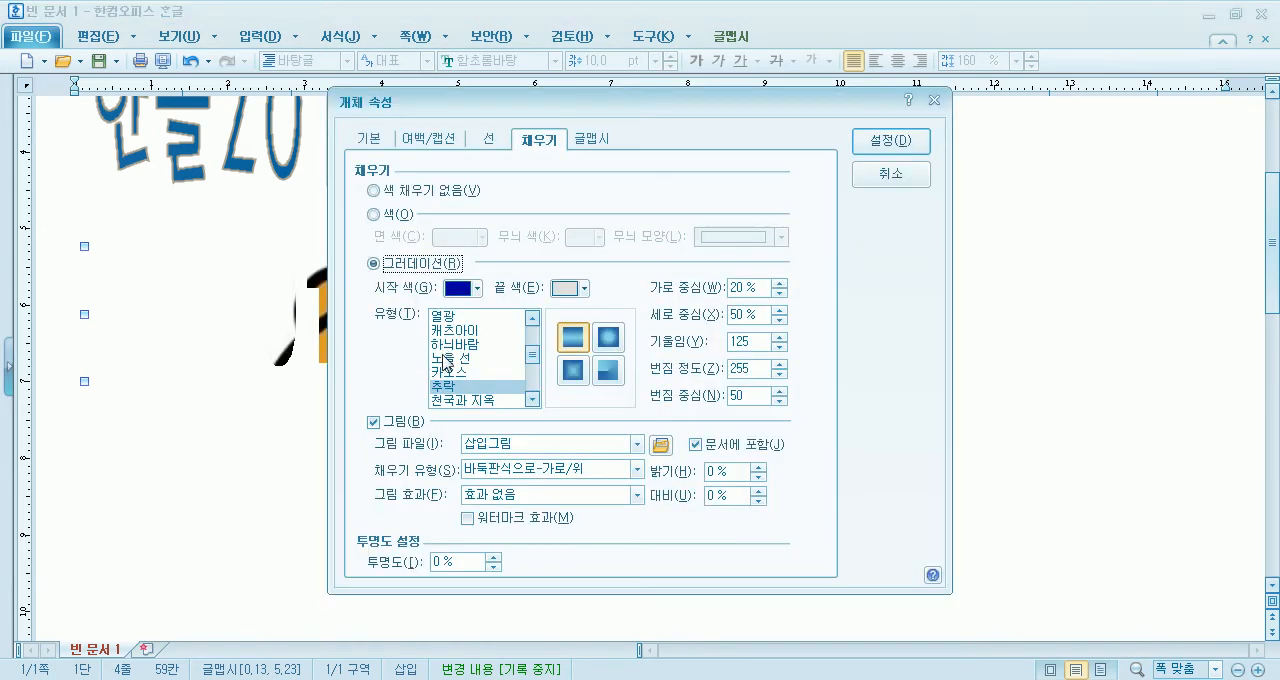
click(512, 470)
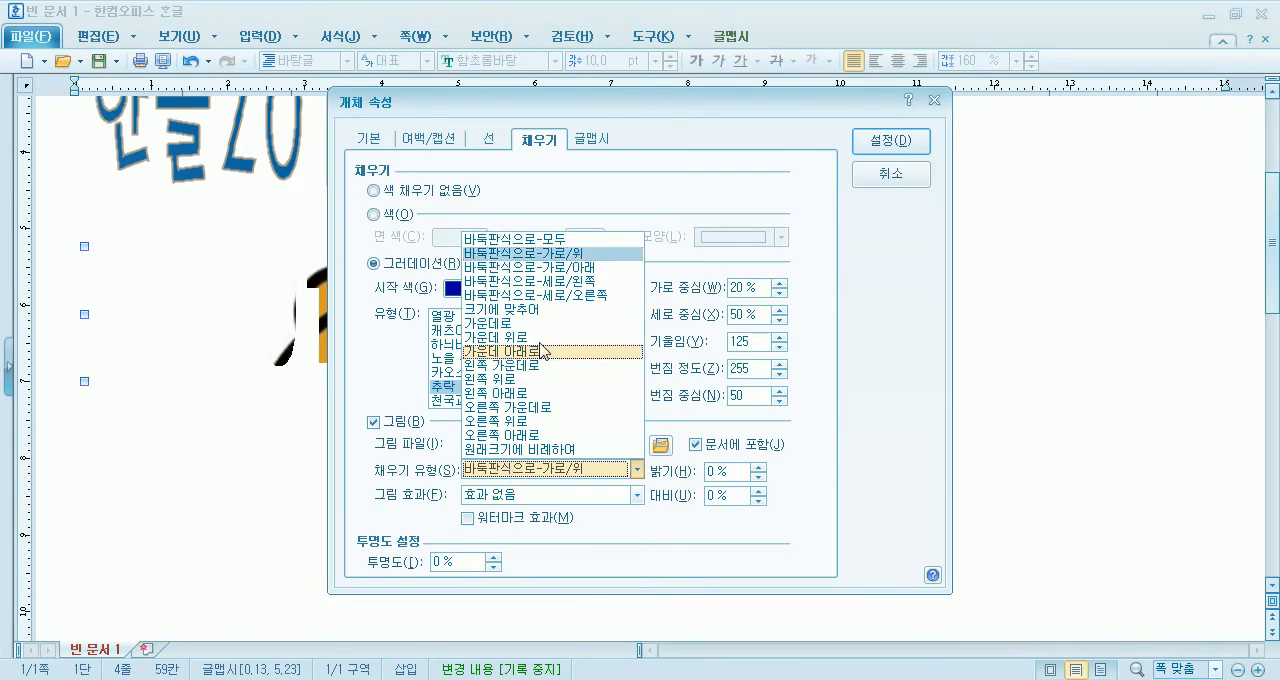
click(545, 311)
click(869, 140)
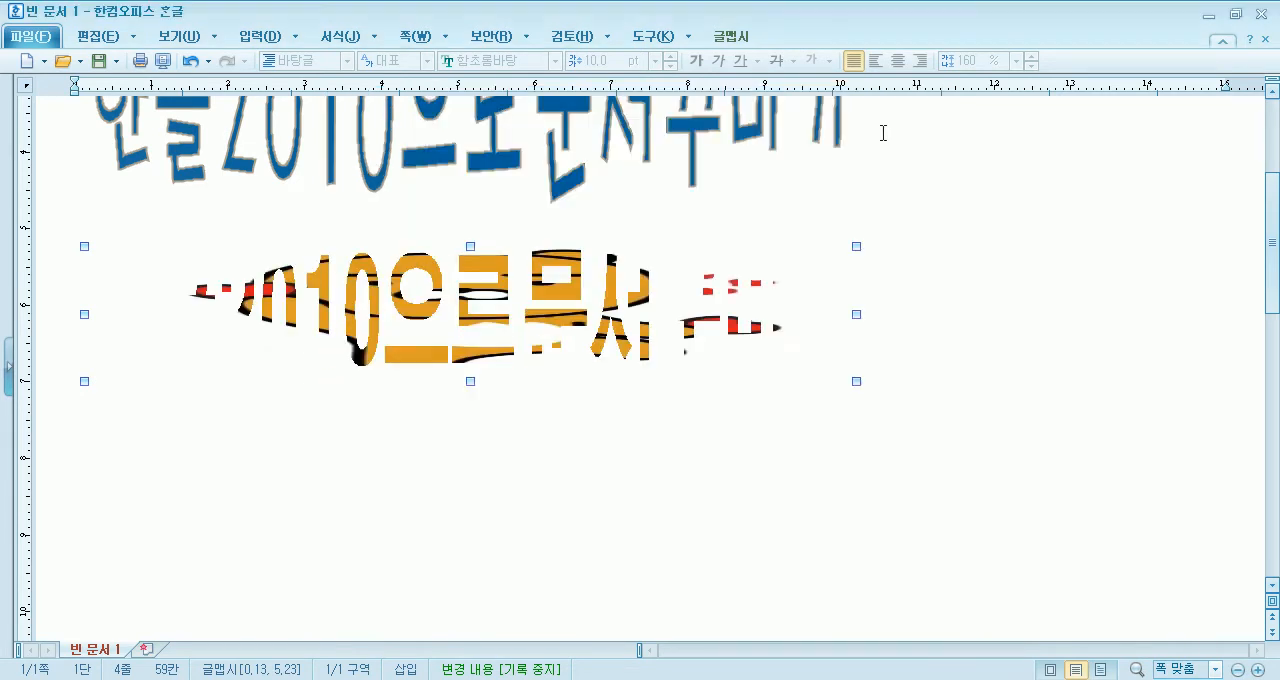
- Disable the 글맵시's picture fill and apply the change, keeping the 추락 gradient
double_click(478, 335)
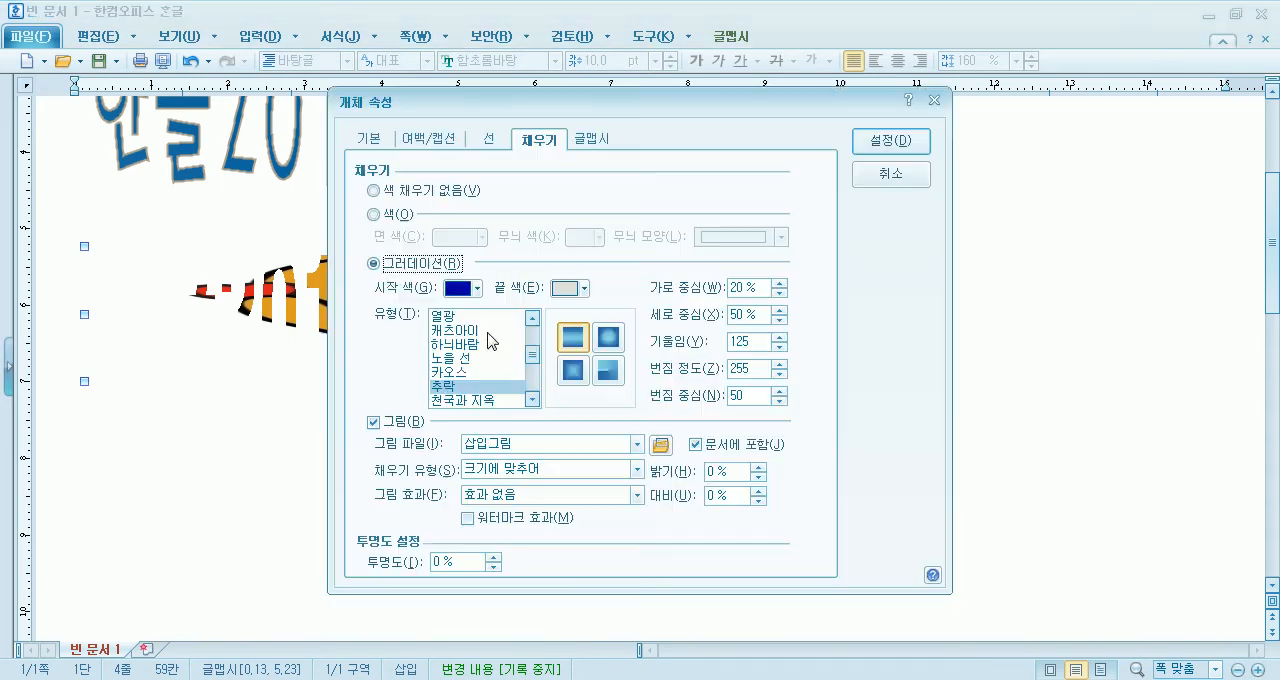
click(373, 422)
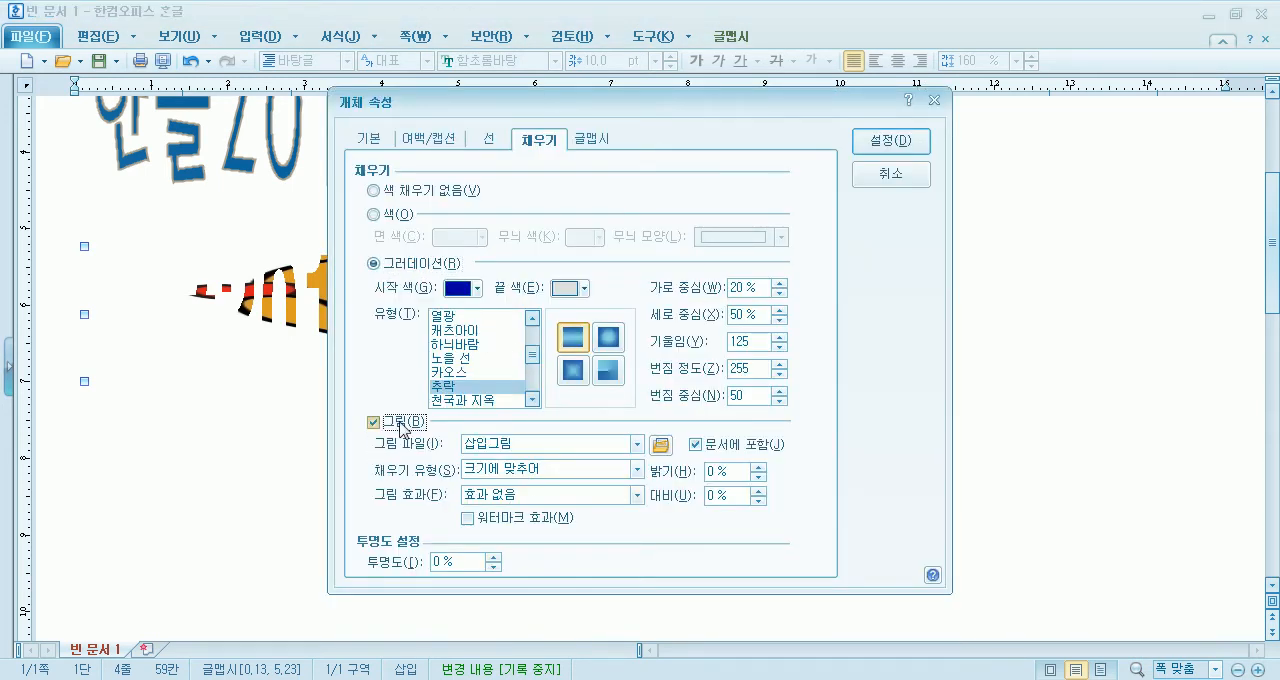
click(887, 141)
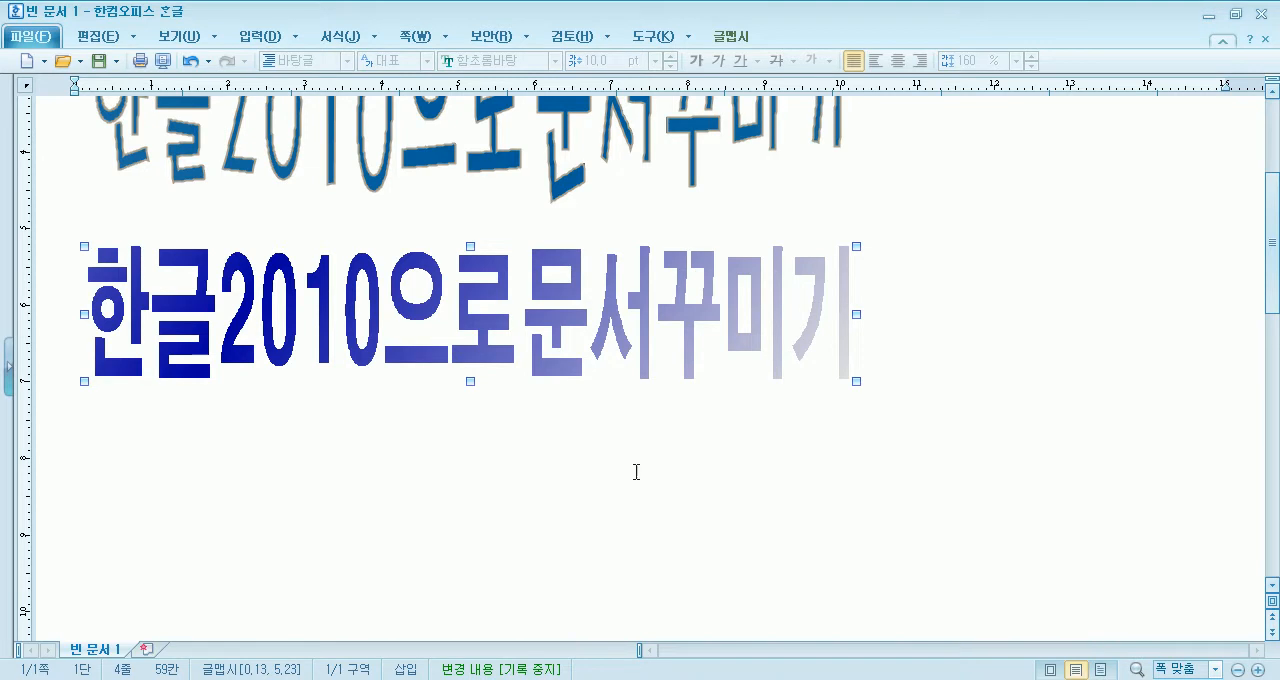
- Create a new document and insert a 글맵시 reading "야생화 전시회" in the plain red style from the last row of presets
click(30, 62)
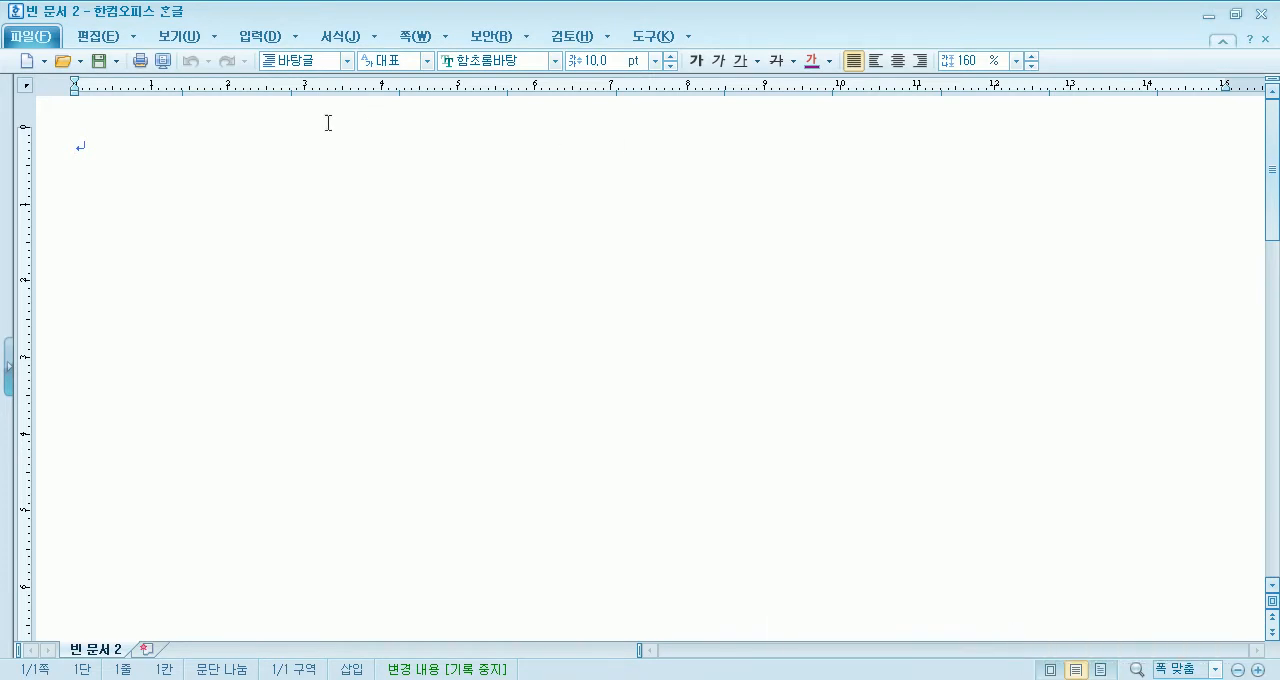
click(260, 36)
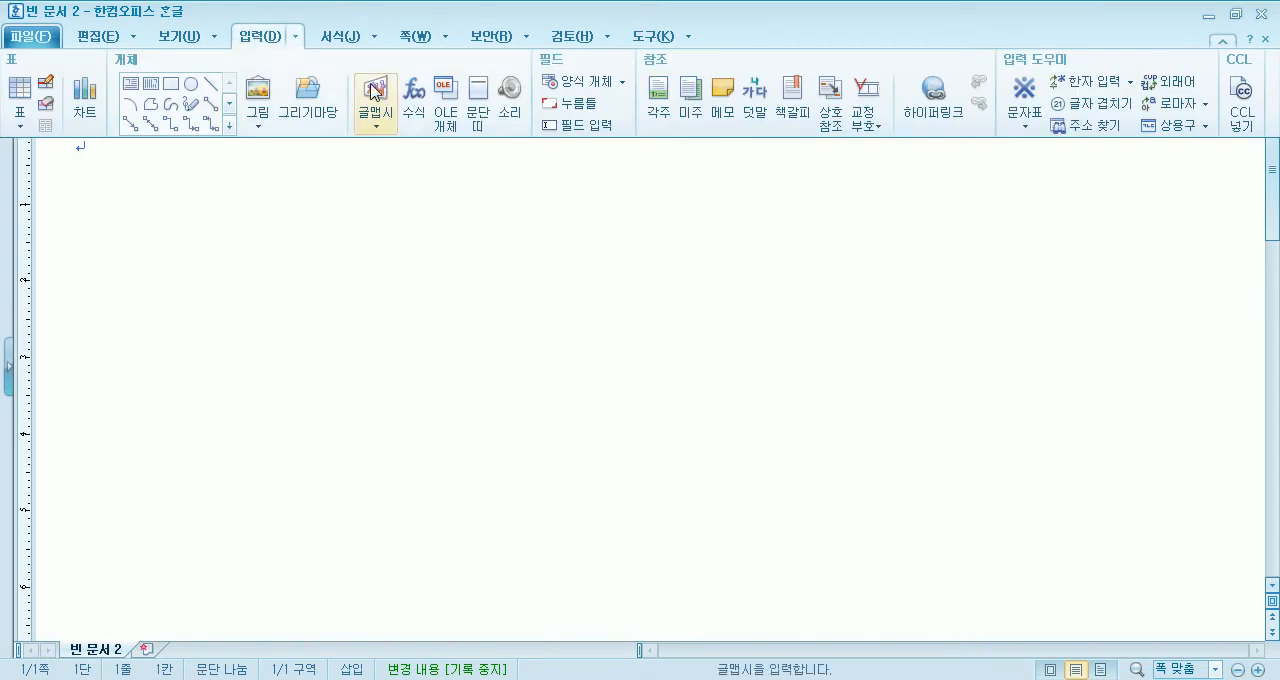
click(374, 91)
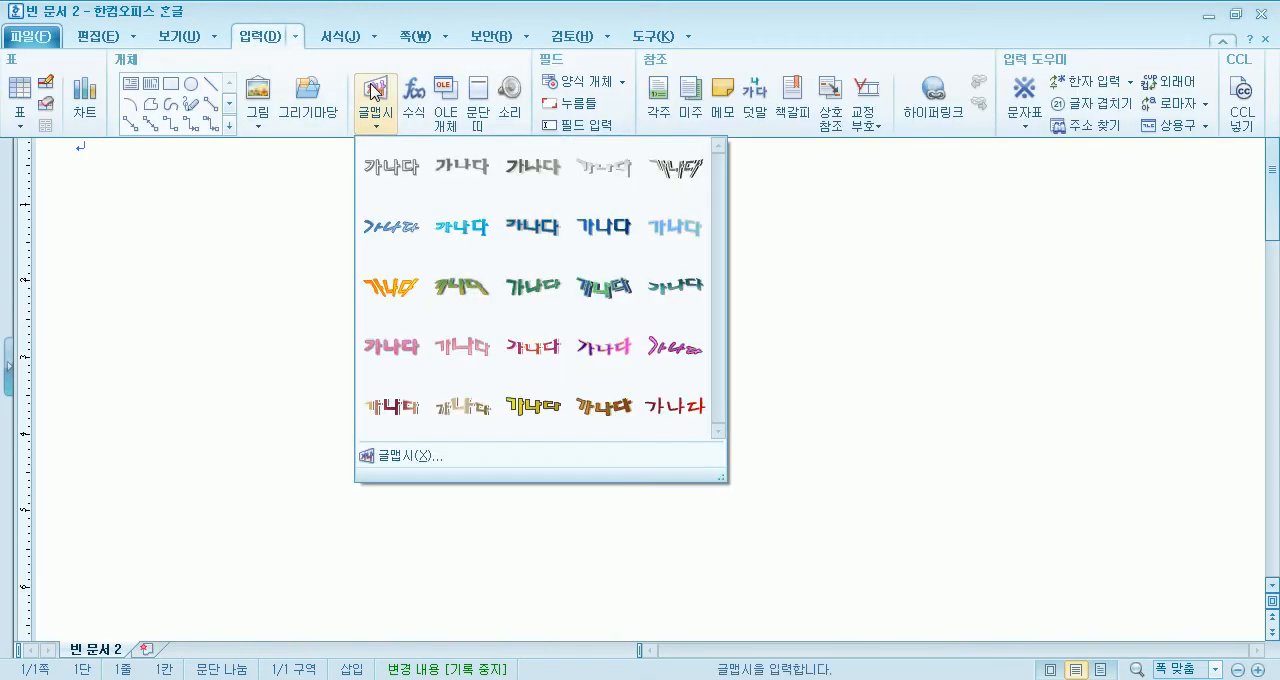
click(668, 412)
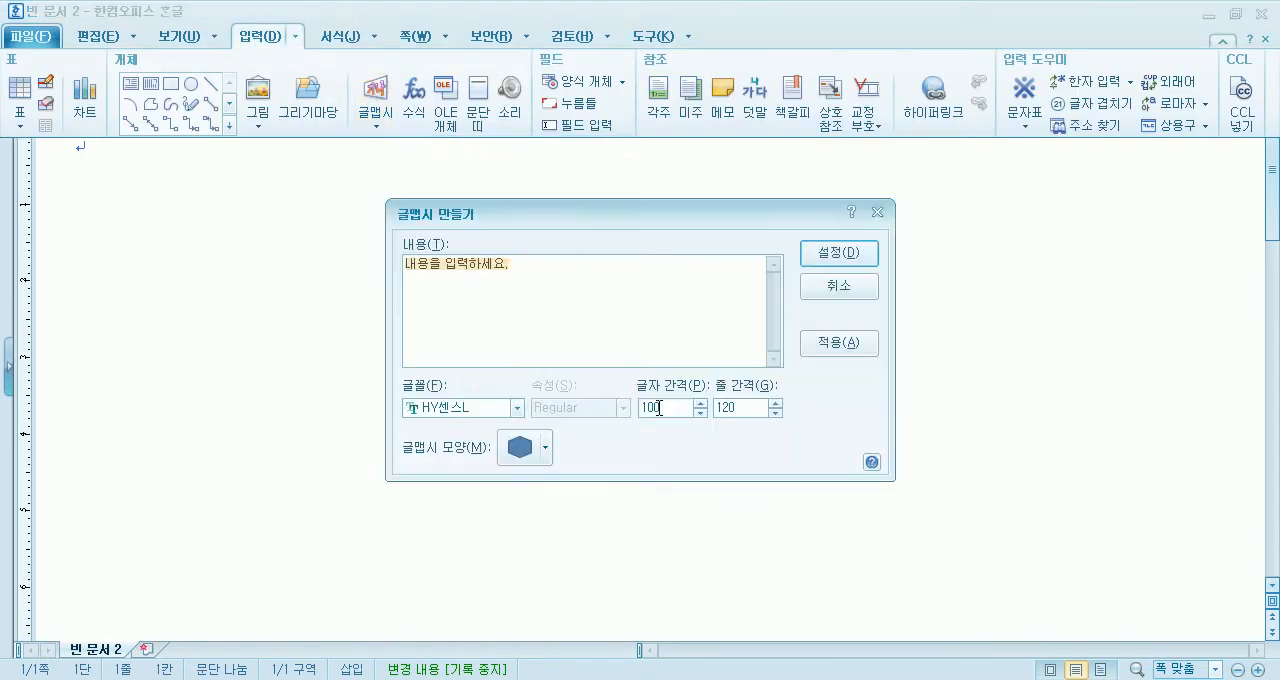
text(ㅇ)
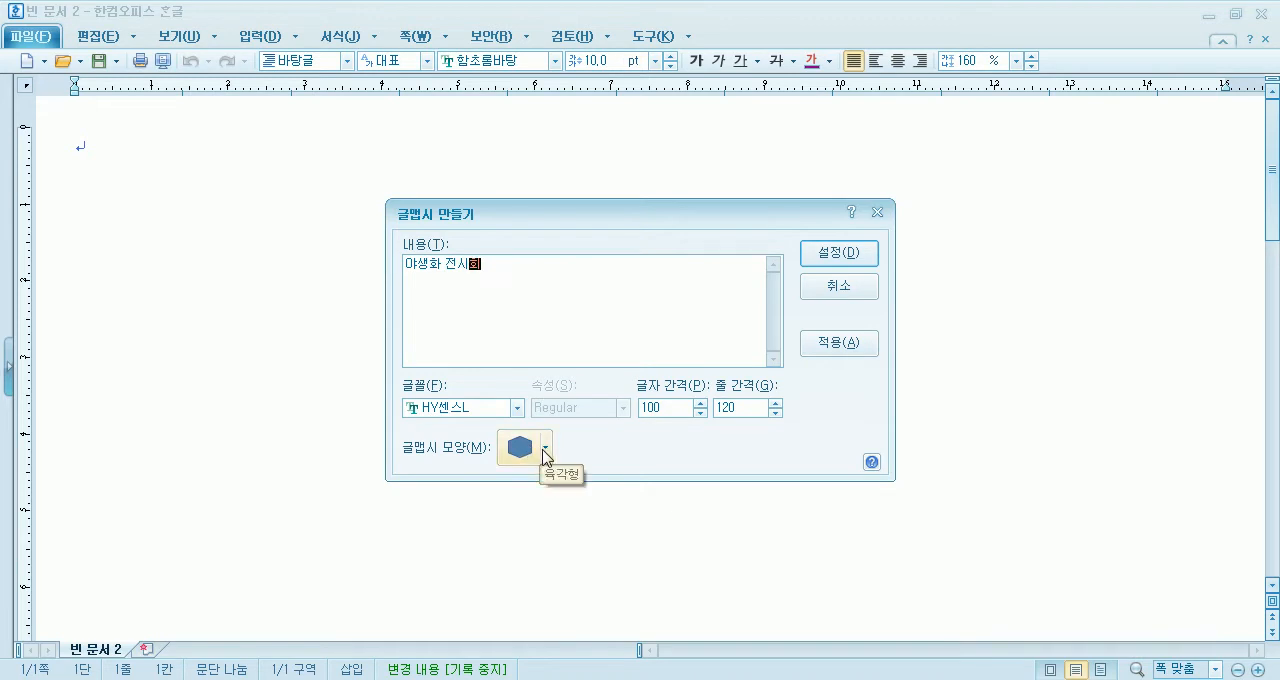
click(838, 254)
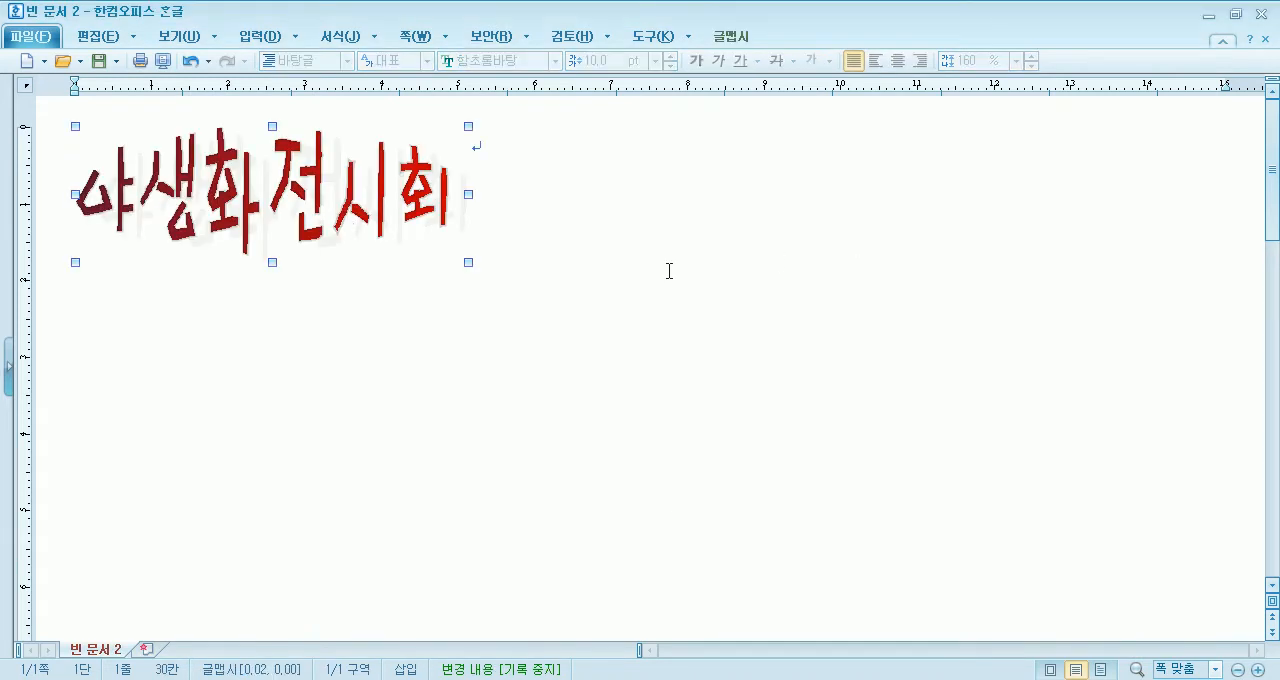
- Enlarge the 야생화 전시회 글맵시 to about 8 cm by 2.5 cm and centre it near the page's upper edge
drag(347, 226, 708, 258)
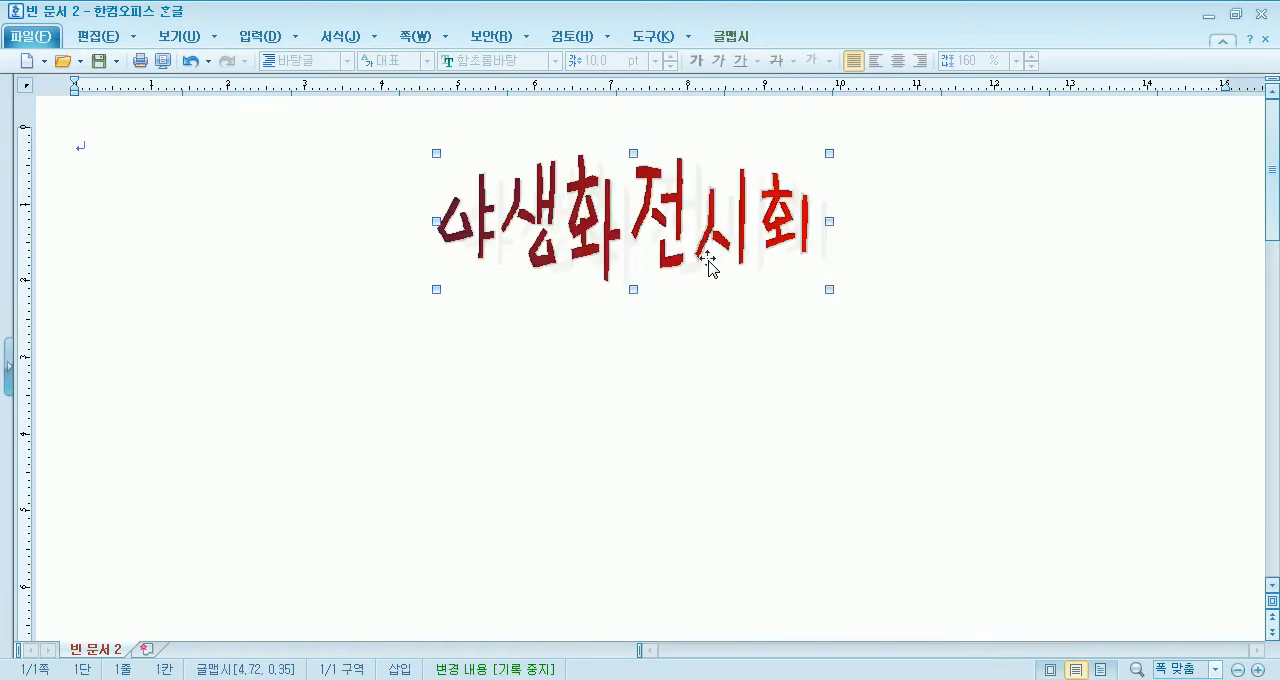
click(868, 362)
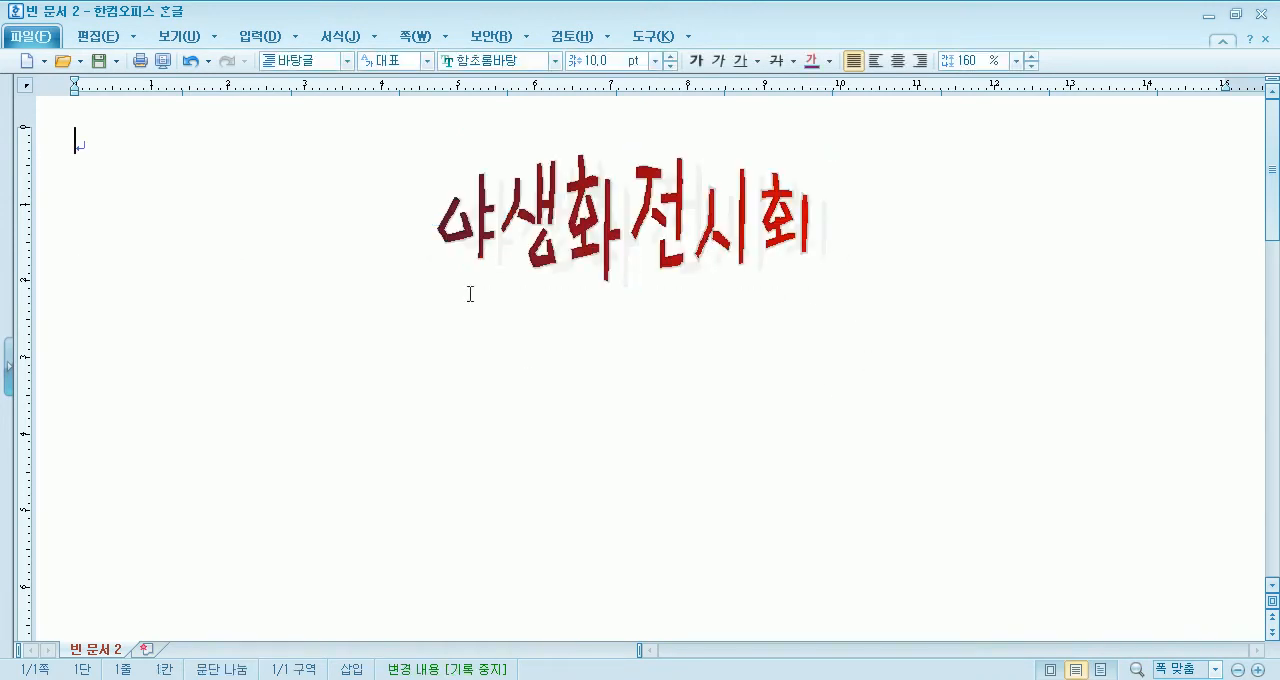
click(490, 240)
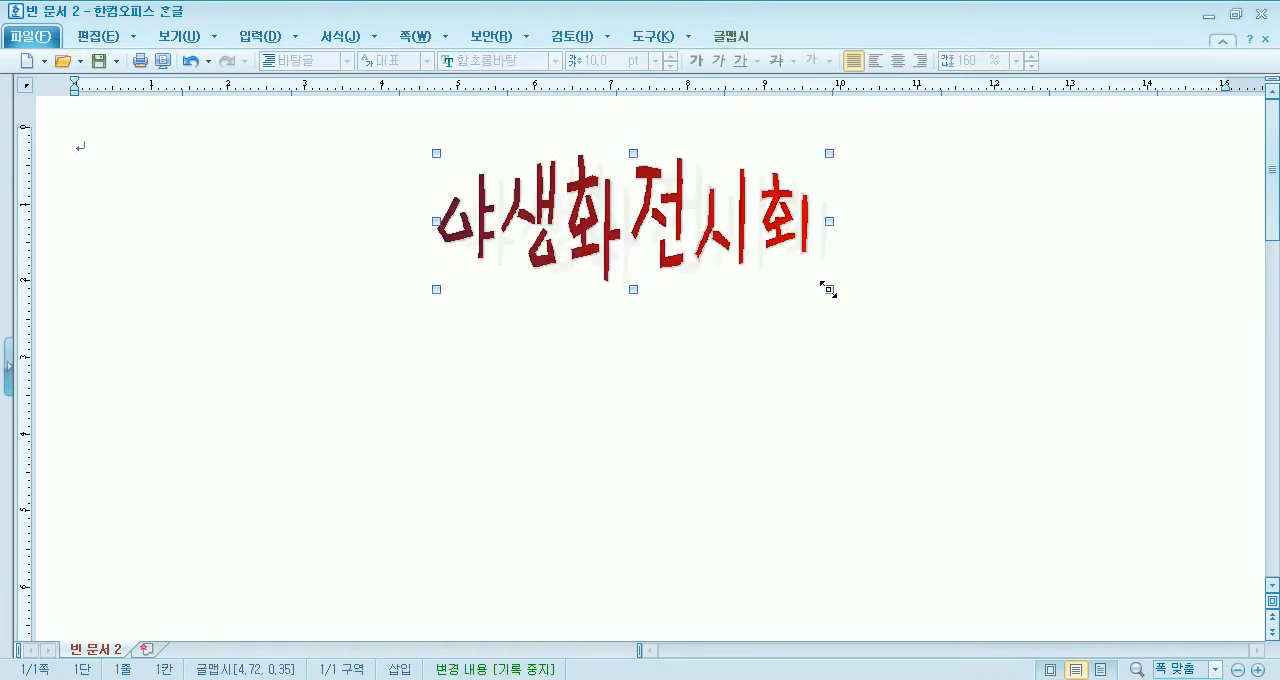
drag(1045, 346, 1045, 346)
drag(793, 262, 688, 246)
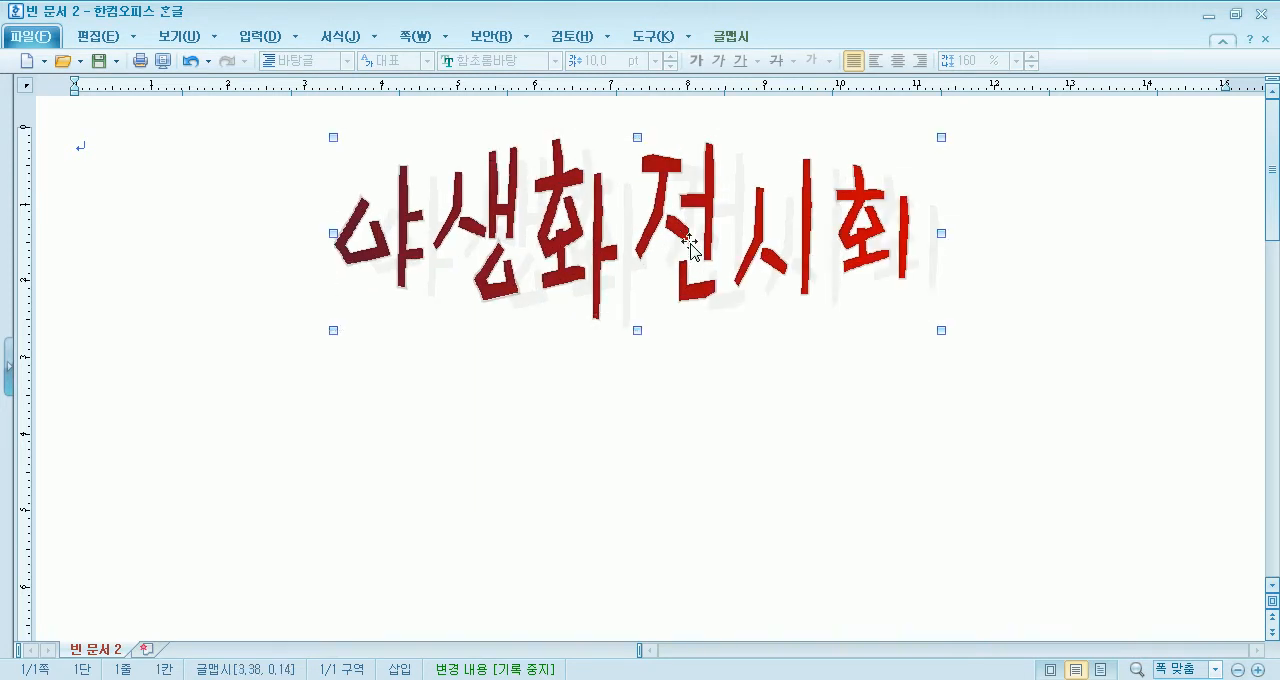
- Open 그리기마당 beside the word art and examine the drawings in the 식물(꽃), 식물(야생식물) and 식물(일반) categories
click(257, 38)
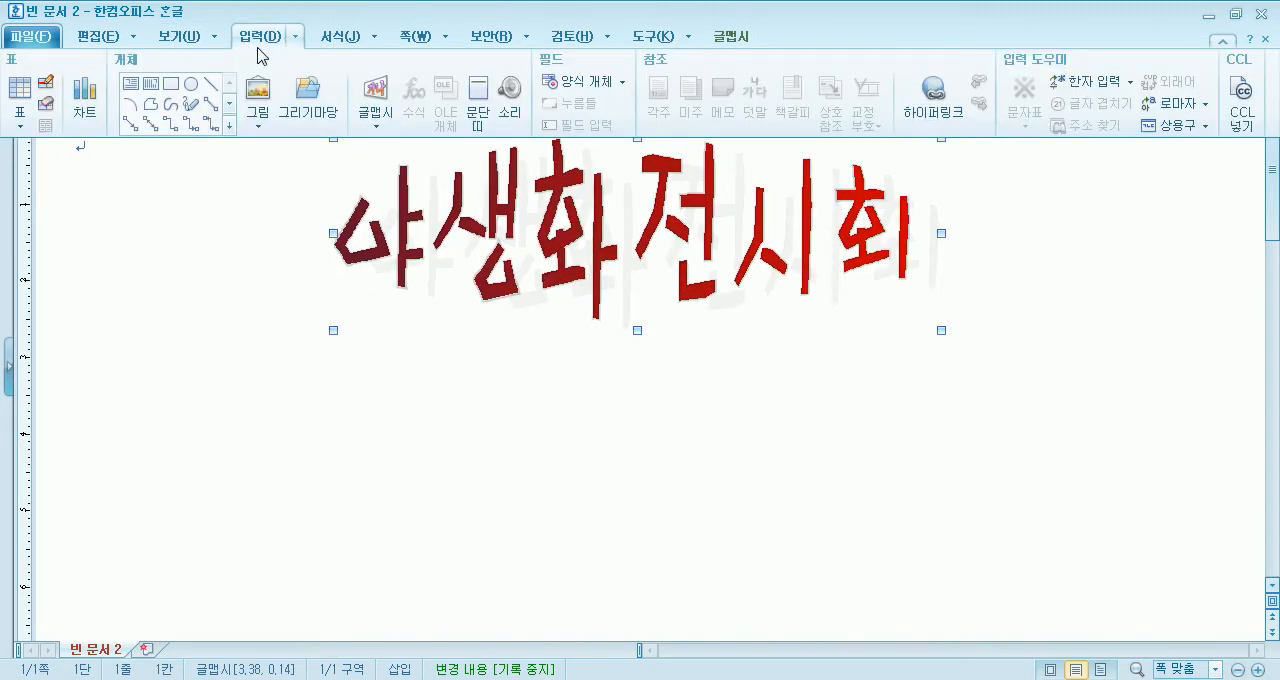
click(308, 100)
drag(518, 150, 844, 153)
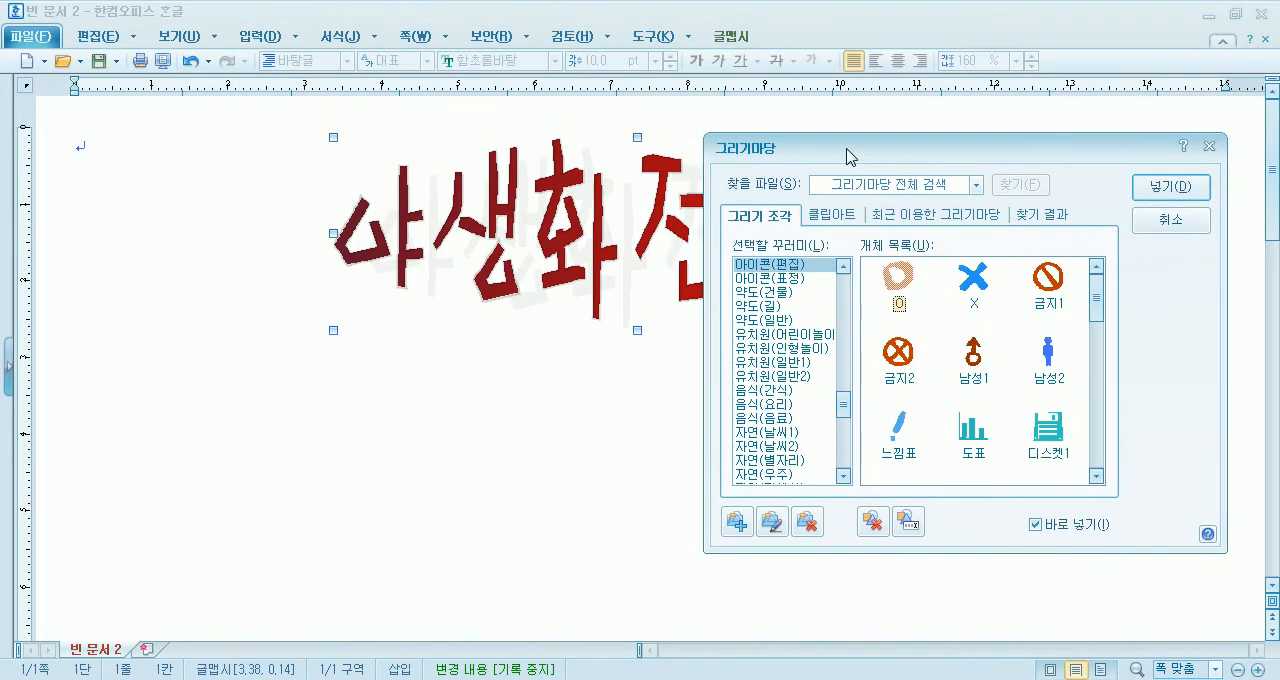
drag(843, 403, 843, 372)
click(780, 390)
click(771, 404)
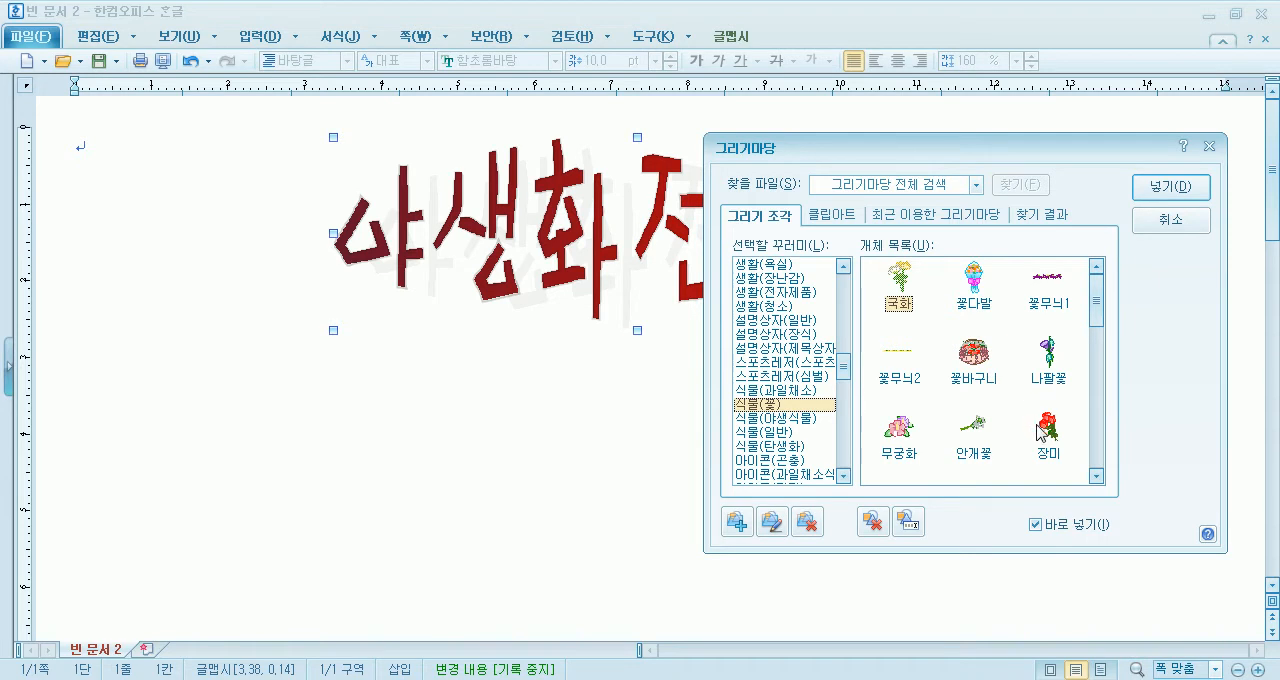
click(1087, 310)
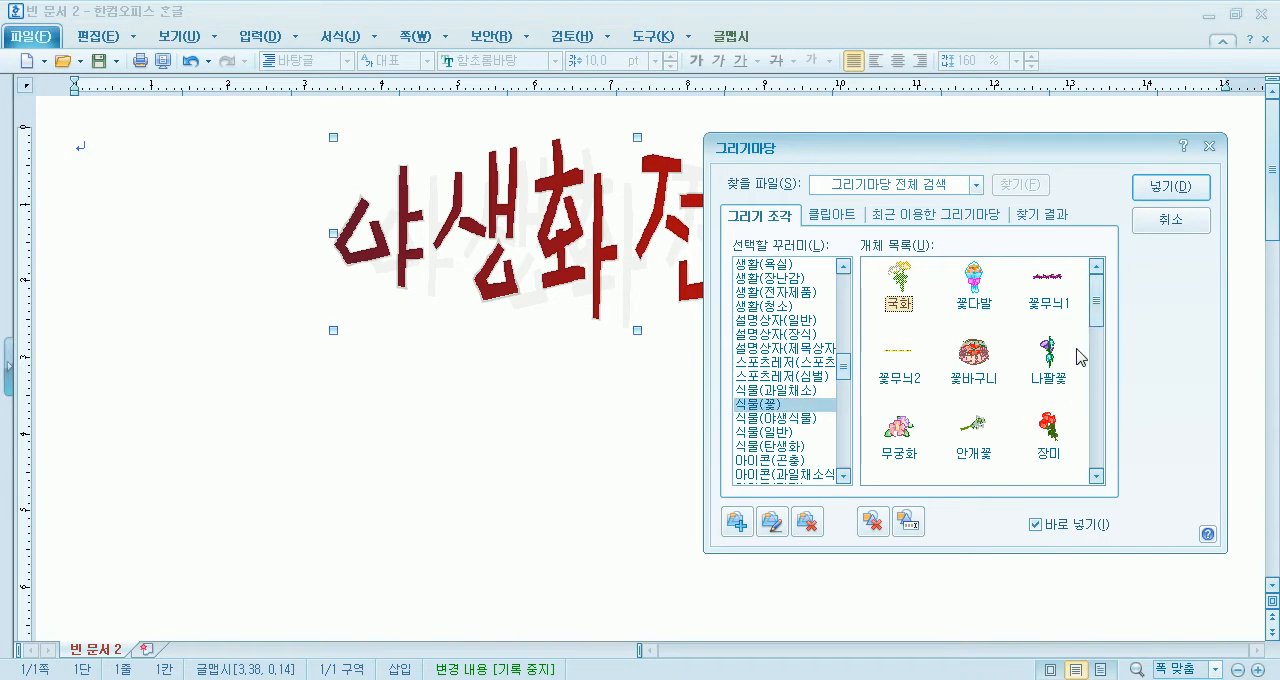
drag(1096, 315, 1093, 458)
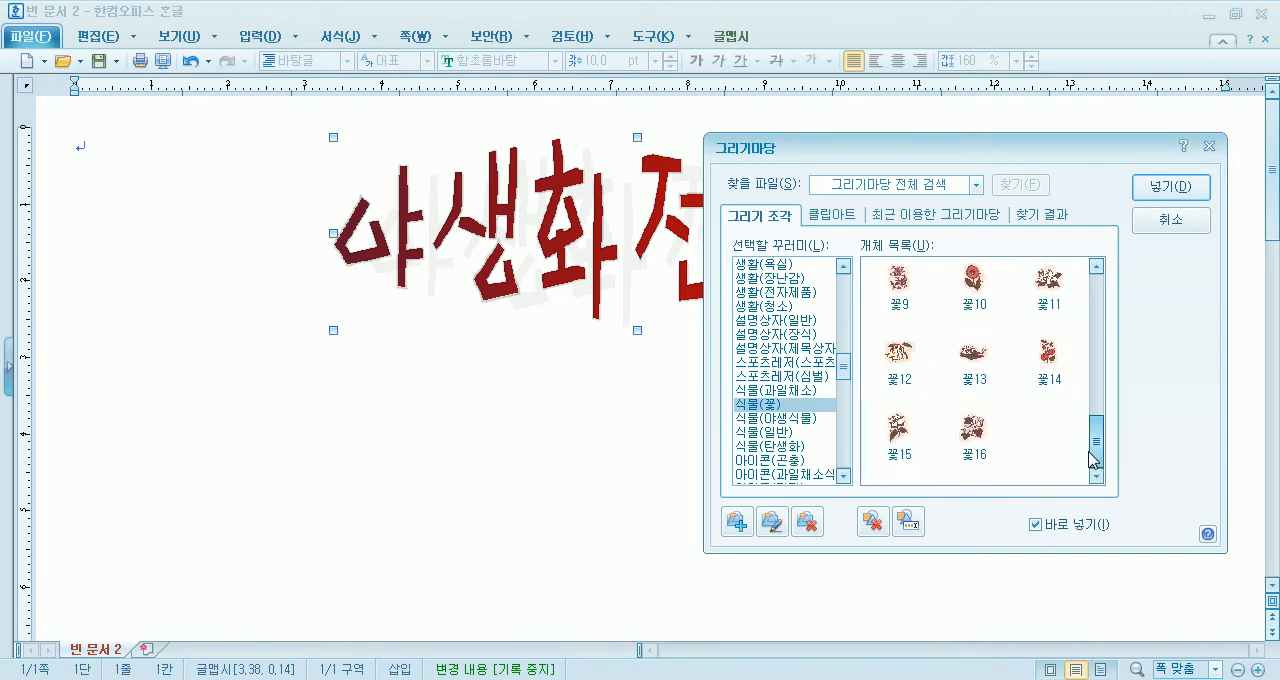
click(762, 418)
drag(1096, 418, 1092, 446)
click(752, 432)
- Insert the 양귀비 drawing from the 식물(탄생화) category about 1.7 cm wide, below and left of the word art
click(764, 450)
drag(1106, 403, 1125, 275)
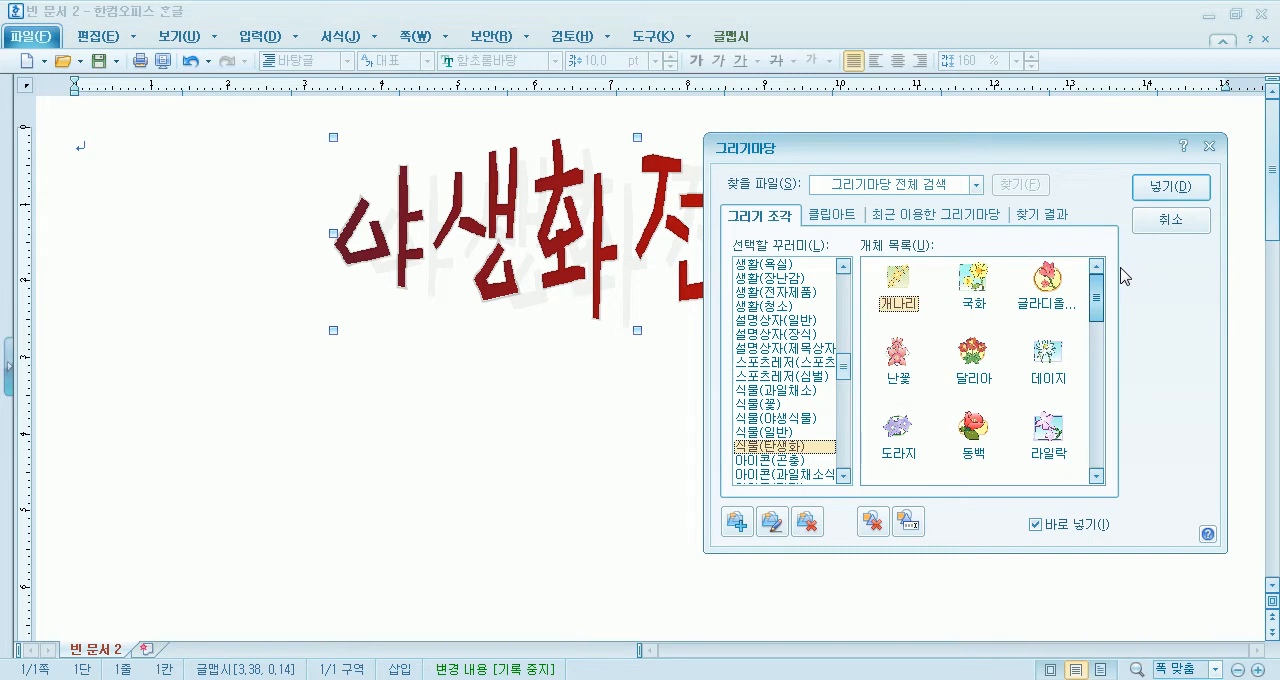
drag(1125, 275, 1085, 385)
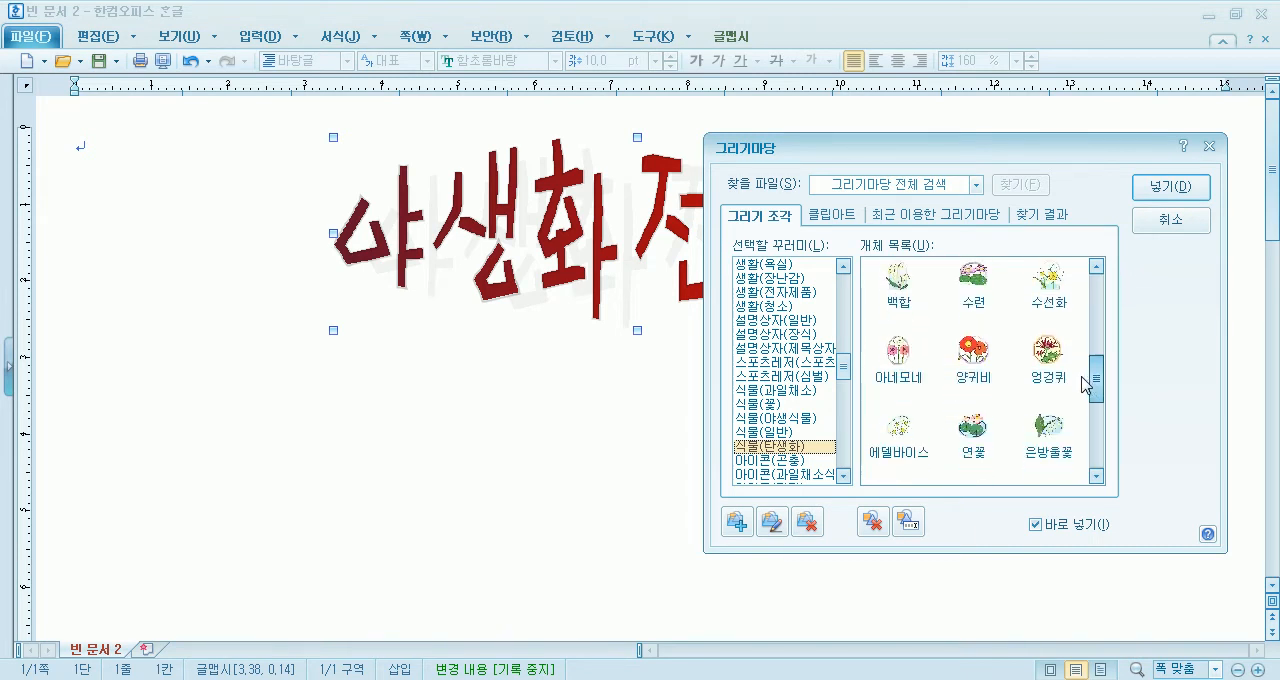
double_click(975, 355)
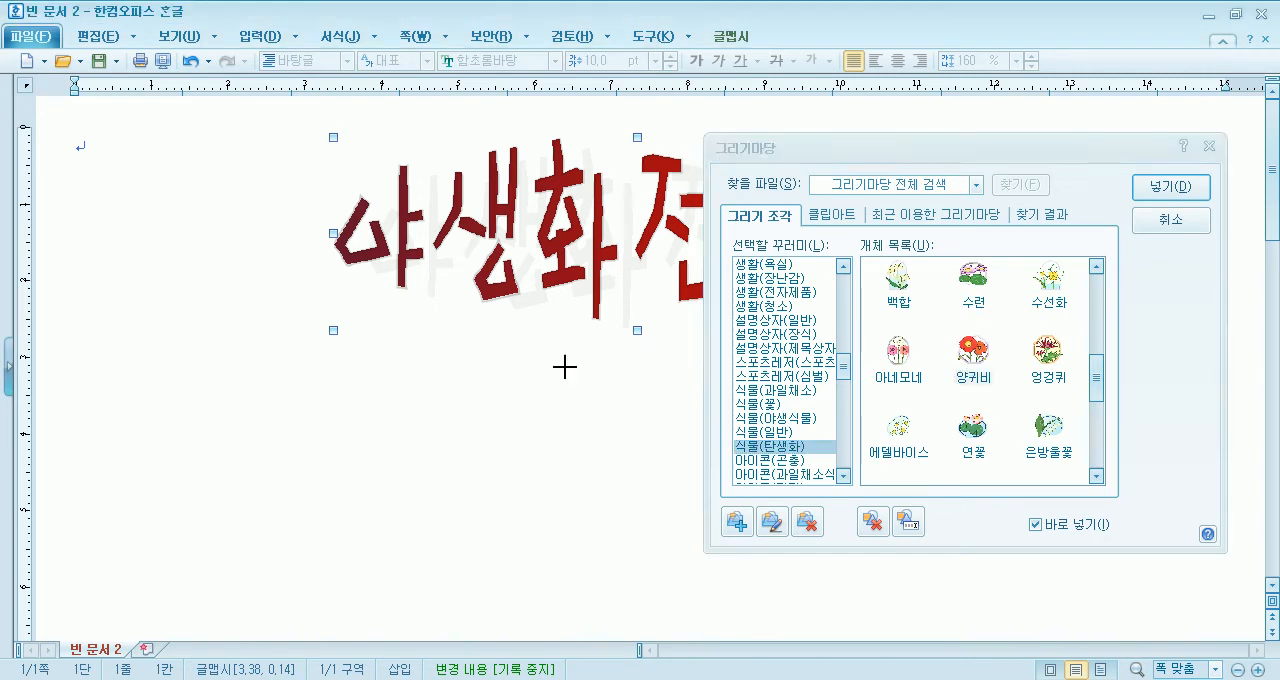
click(291, 484)
drag(274, 483, 309, 506)
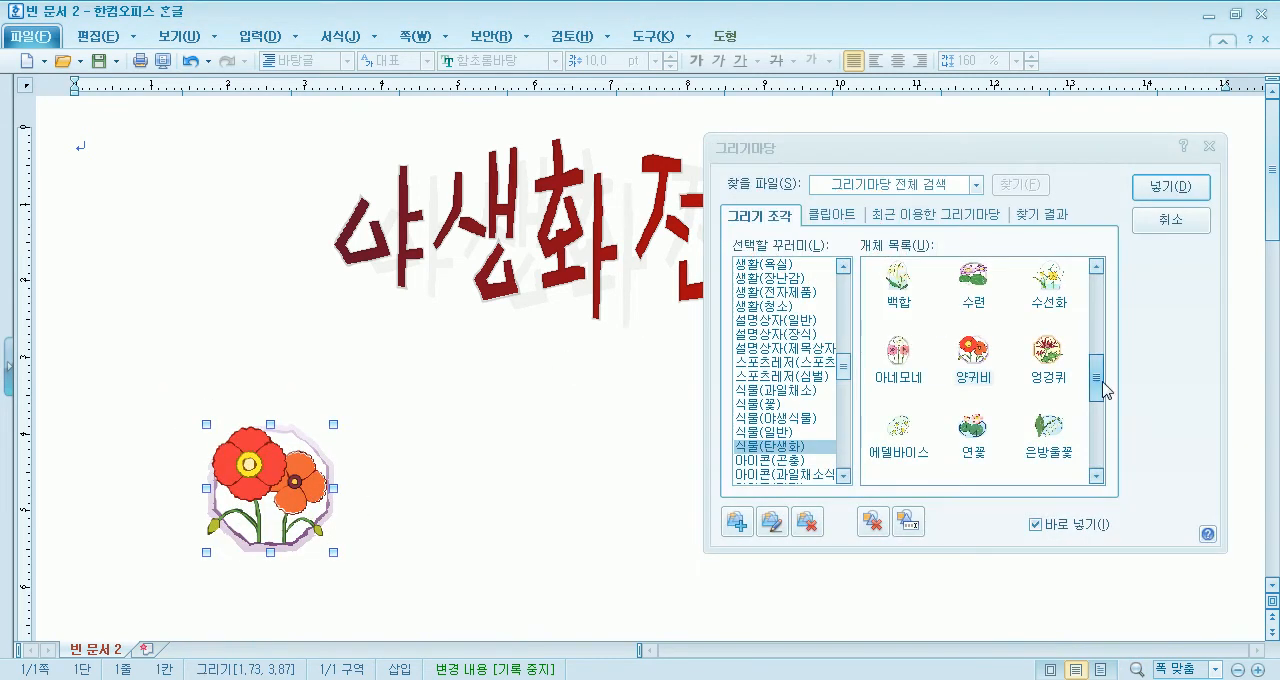
- Insert the 엉겅퀴 drawing from 식물(탄생화) about 1.9 cm wide, to the right of the 양귀비 drawing
mouse_move(1097, 387)
mouse_down()
mouse_move(1078, 462)
mouse_move(1078, 402)
mouse_up()
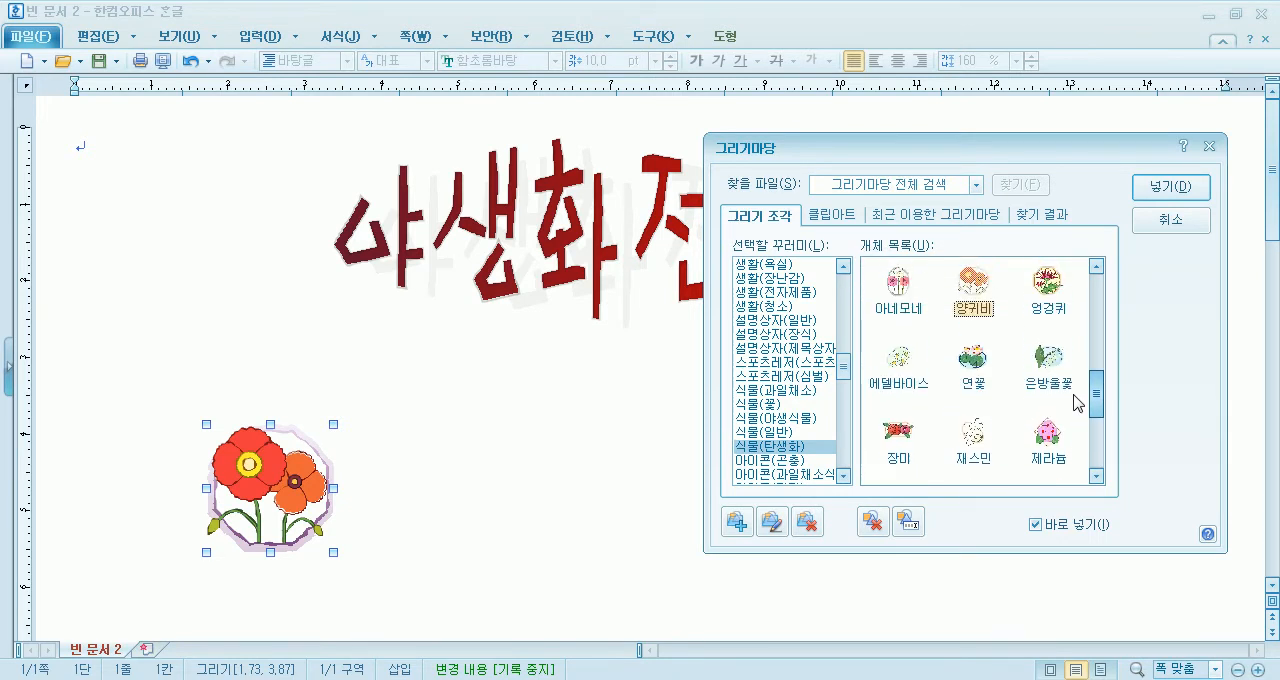
double_click(1047, 284)
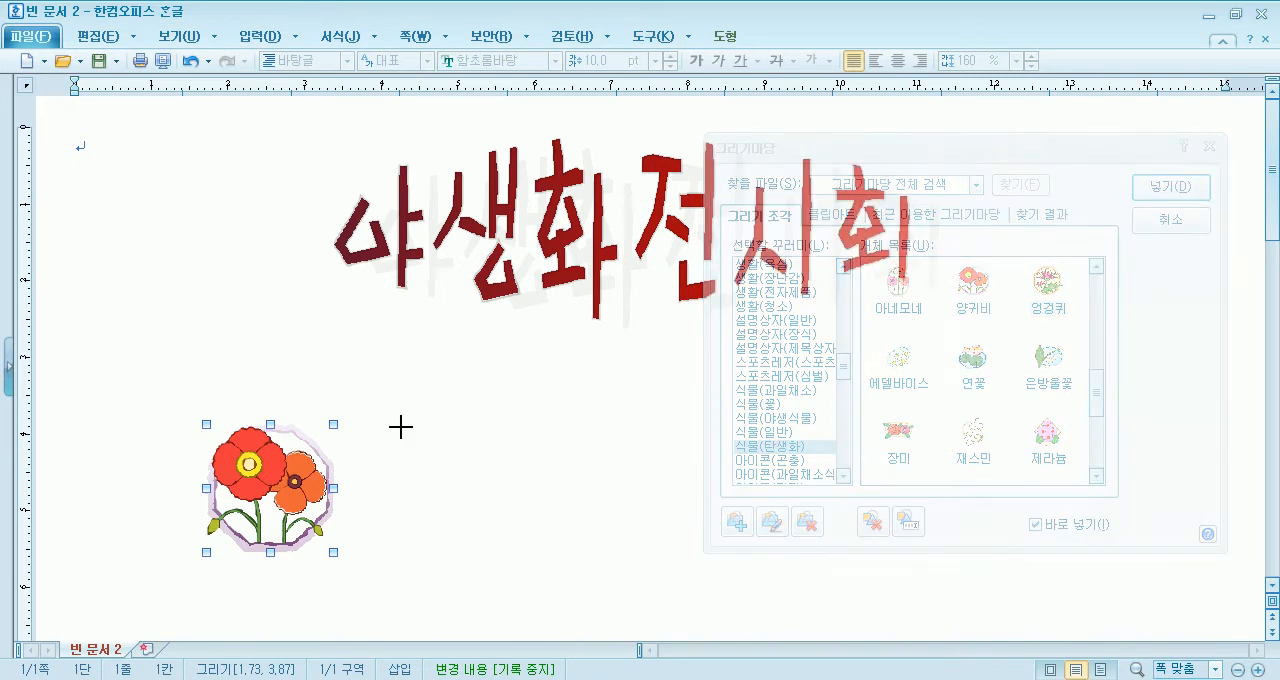
drag(401, 424, 549, 534)
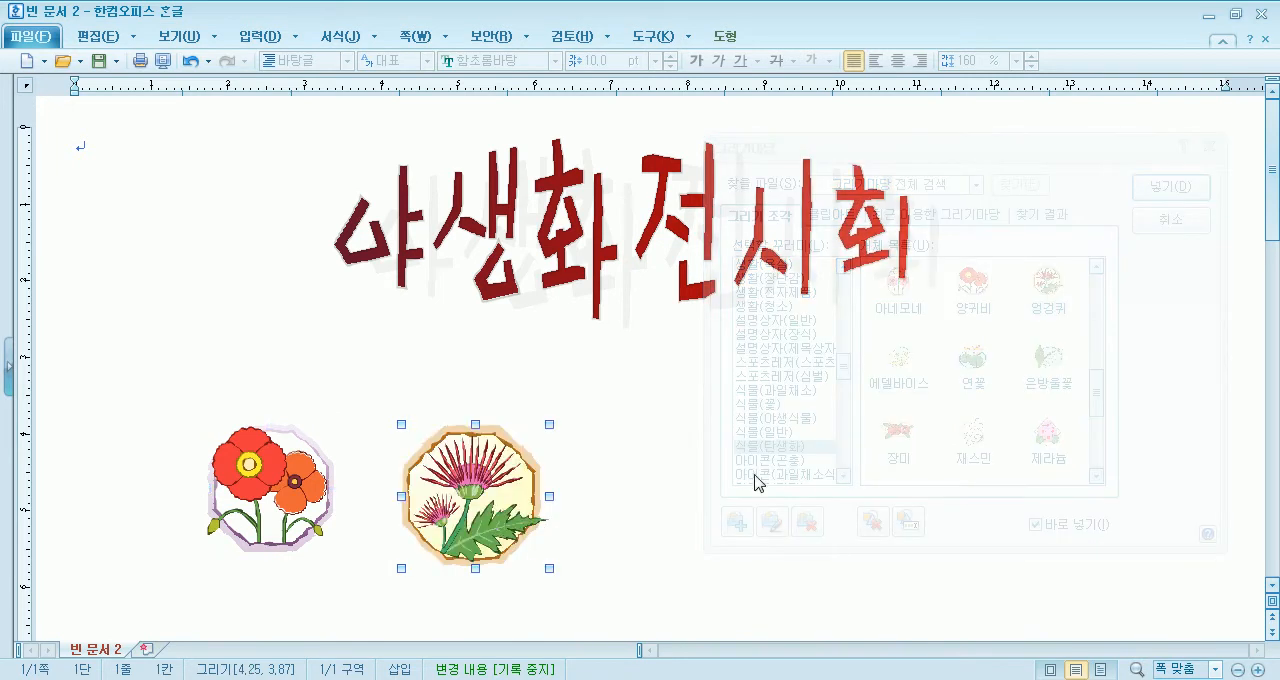
- Insert the 물망초 drawing from 식물(탄생화) about 2.1 cm wide, to the right of the 엉겅퀴 drawing
drag(1096, 403, 1096, 351)
double_click(957, 400)
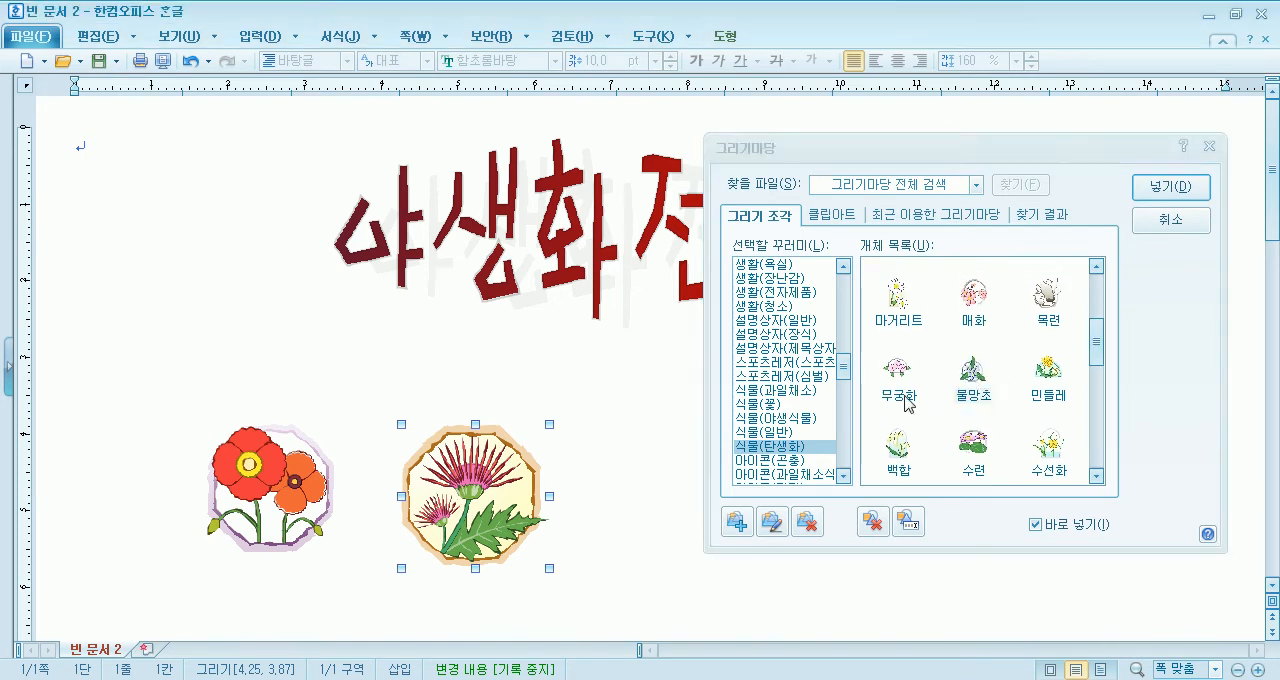
drag(612, 425, 771, 560)
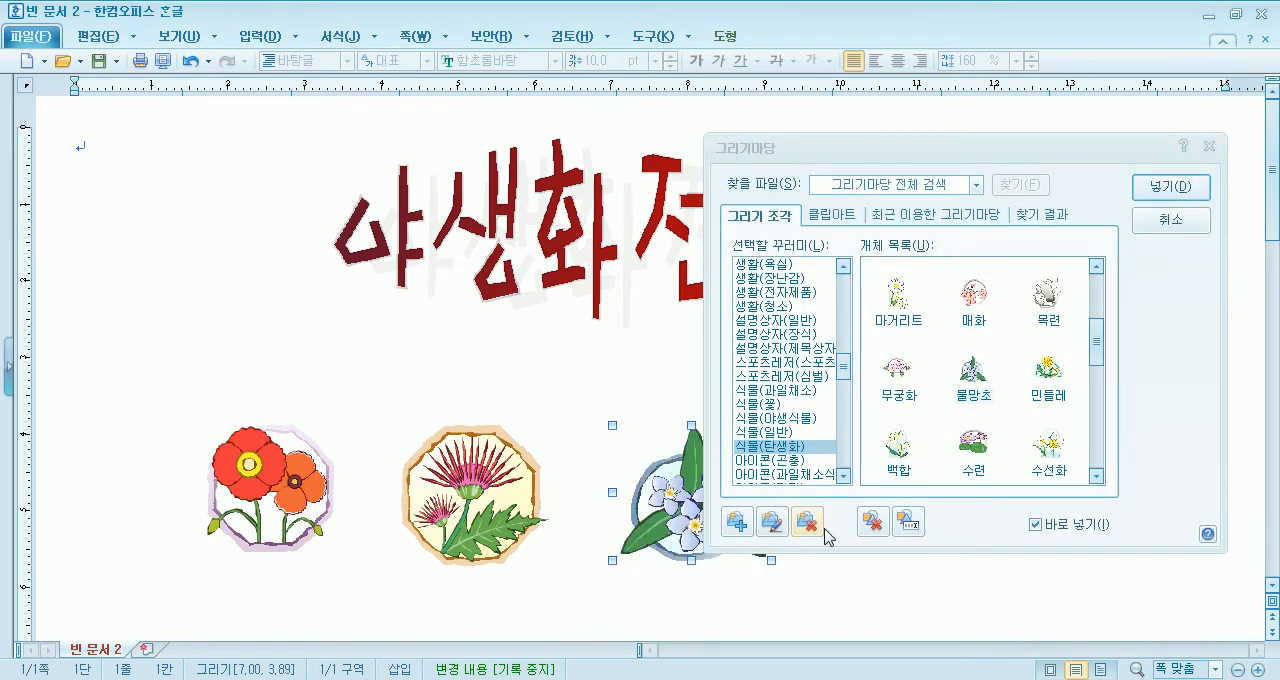
- Insert the 은방울꽃 drawing from 식물(탄생화) about 2.3 cm wide, to the right of the 물망초 drawing
drag(830, 155, 191, 103)
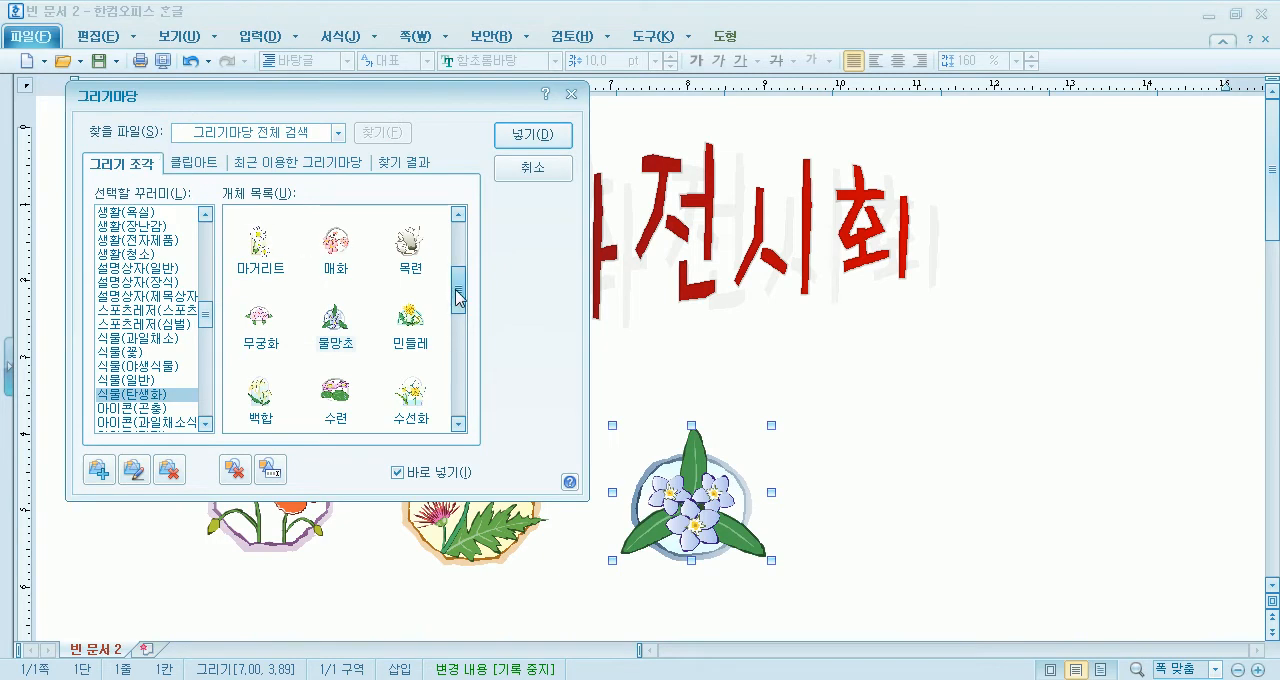
drag(462, 305, 474, 230)
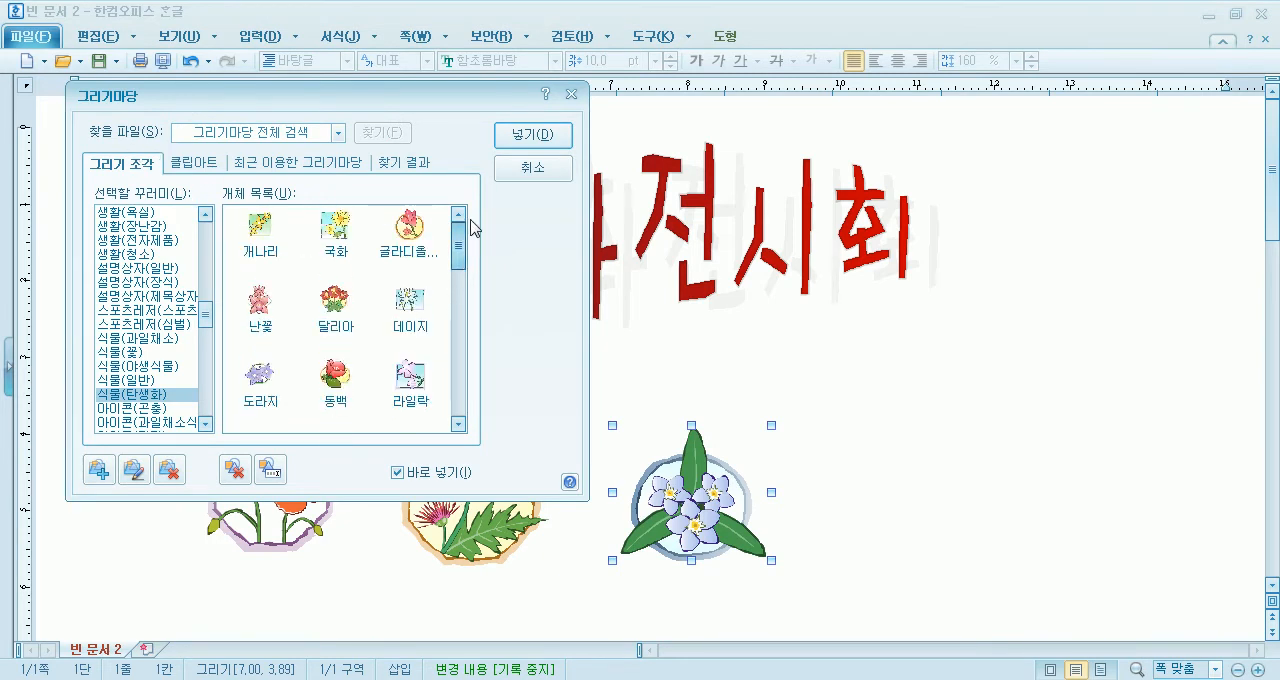
scroll(463, 257, down, 4)
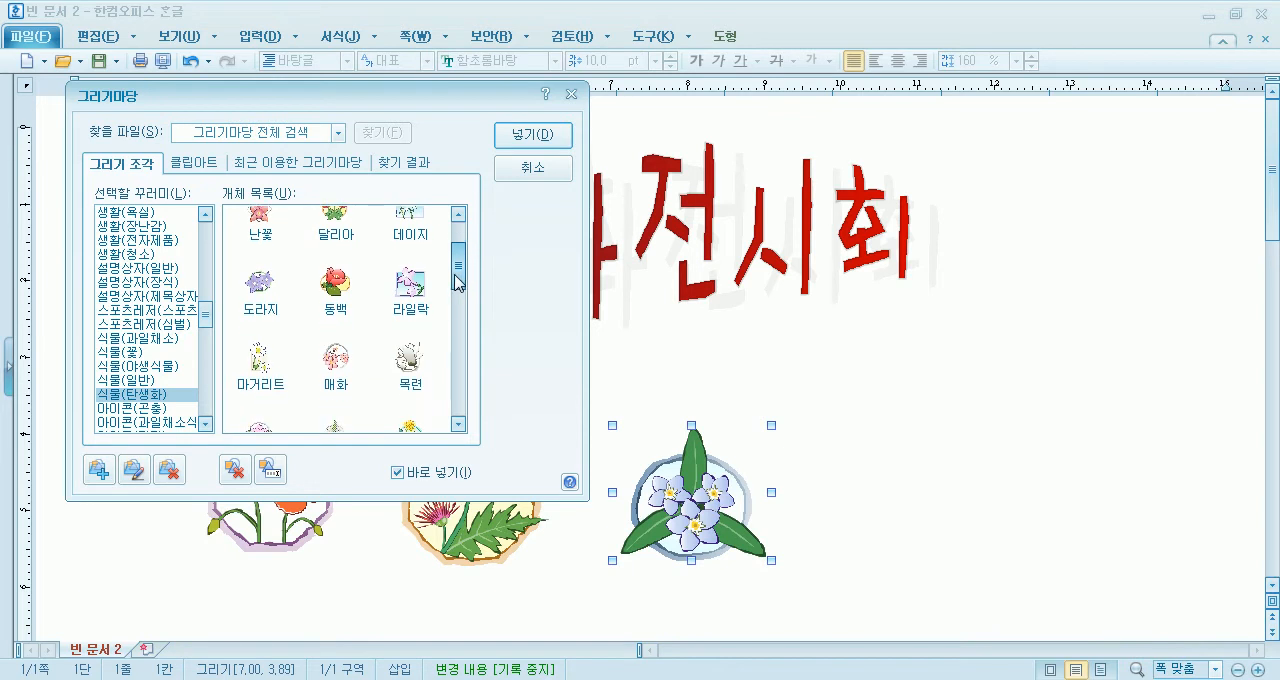
scroll(449, 295, down, 2)
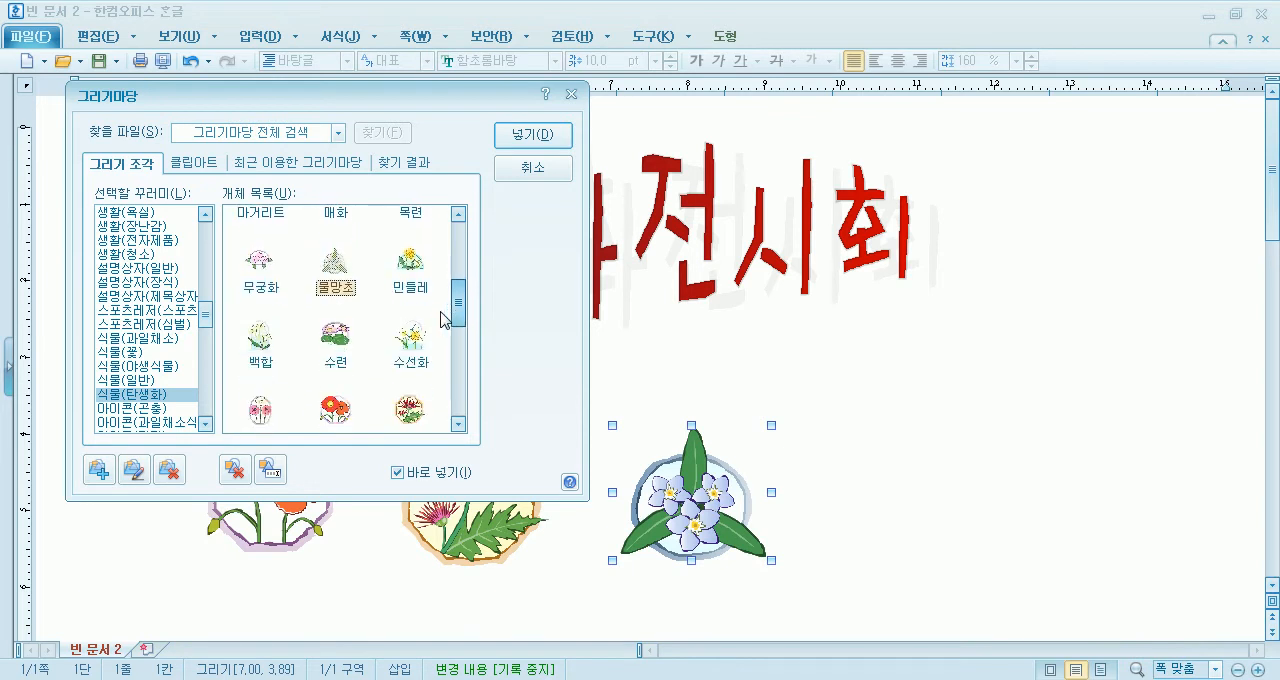
scroll(443, 318, down, 3)
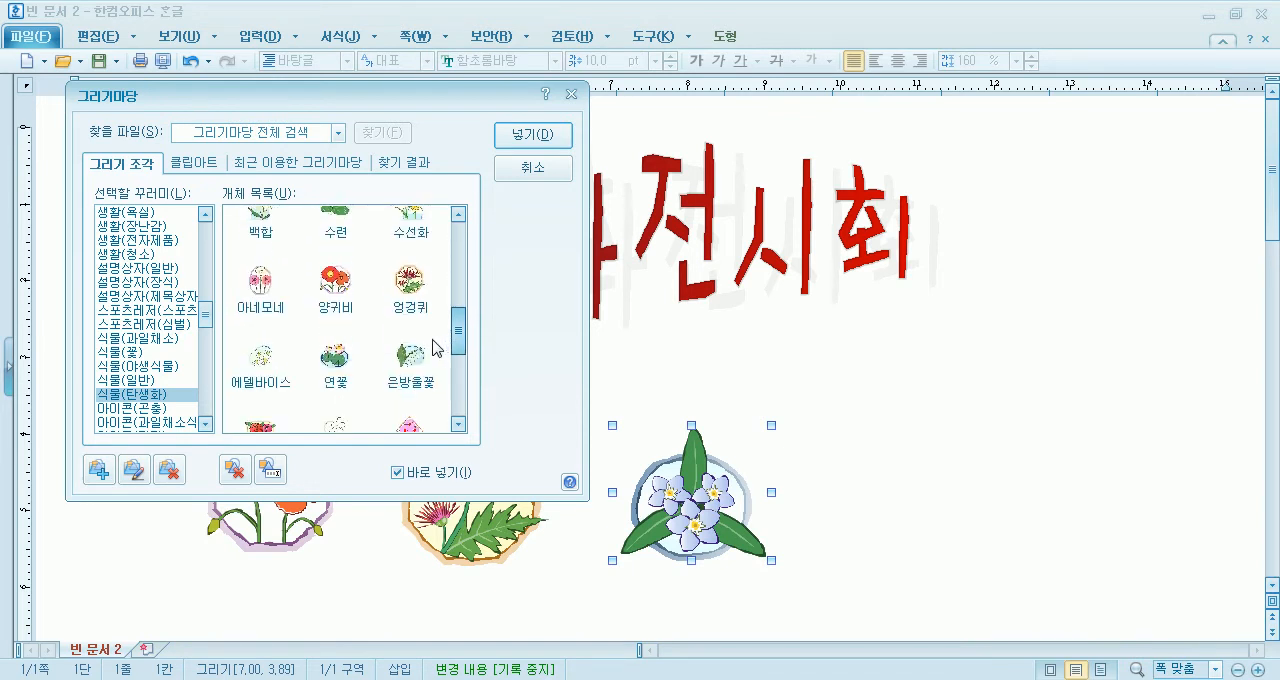
double_click(410, 365)
drag(827, 422, 957, 562)
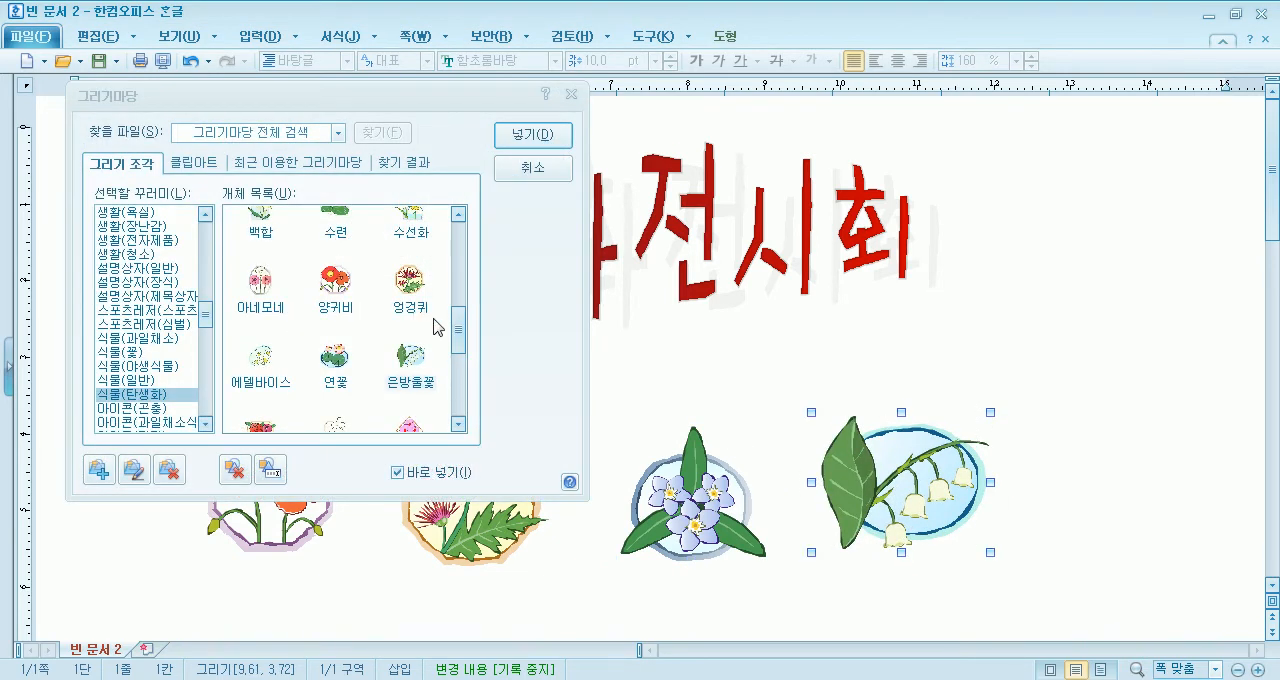
- Insert the 개나리 drawing from 식물(탄생화) about 2.1 cm wide, at the right end of the flower row
drag(458, 338, 500, 251)
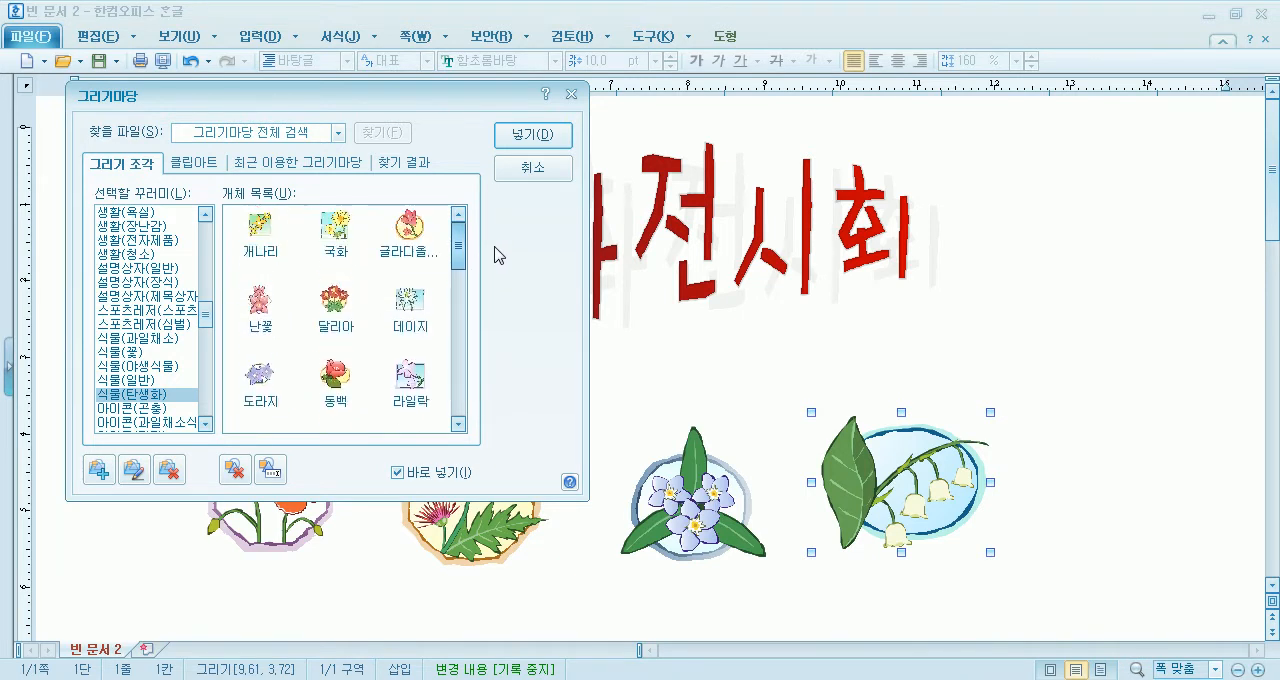
double_click(260, 228)
drag(1007, 400, 1166, 567)
drag(1104, 533, 1103, 533)
- Shift the 물망초 and 엉겅퀴 drawings slightly up and to the left in the flower row, and close 그리기마당
drag(692, 494, 680, 486)
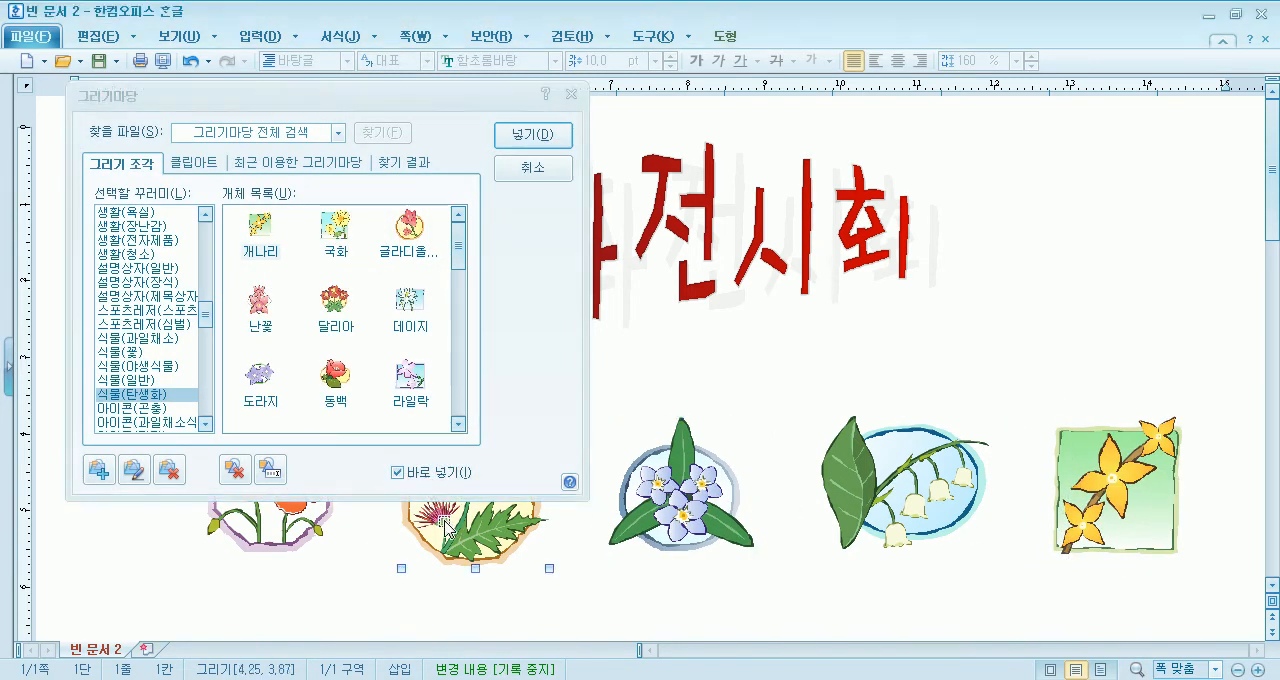
click(450, 520)
click(533, 167)
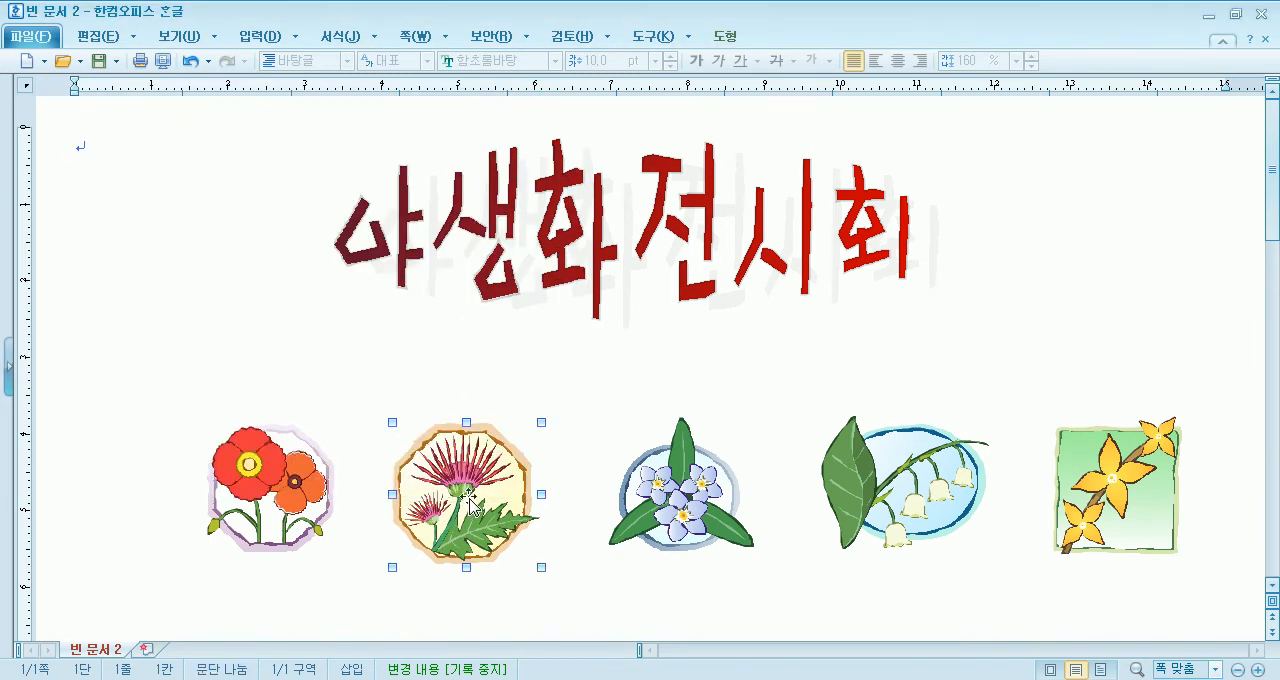
drag(466, 497, 466, 485)
- Enlarge the 물망초 drawing to about 2.3 cm wide and raise the 개나리 drawing slightly to line up the row
click(692, 470)
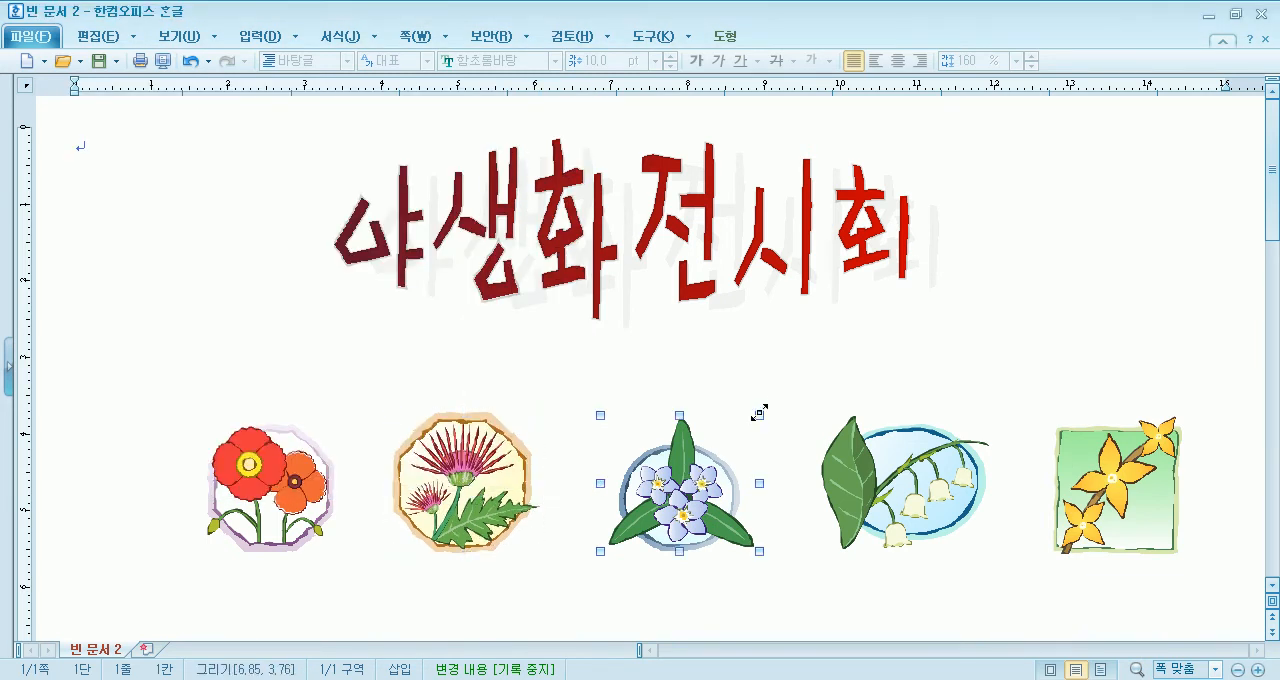
drag(768, 409, 777, 400)
drag(694, 455, 681, 455)
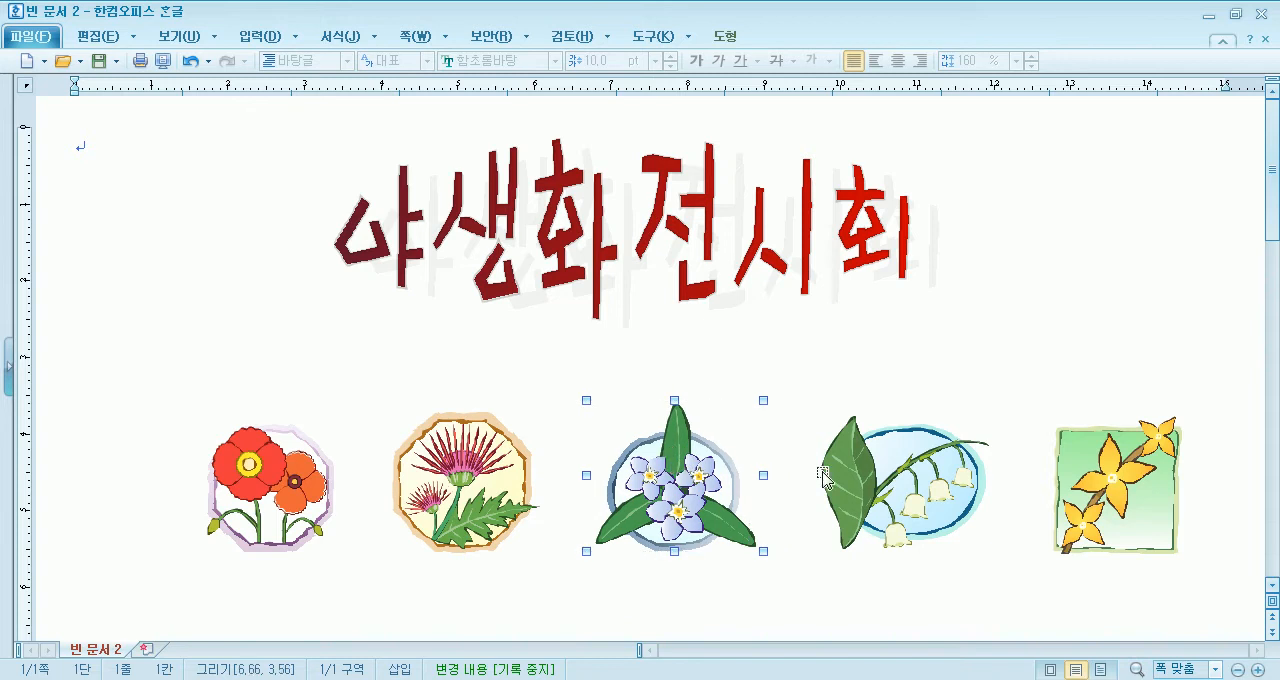
click(907, 489)
click(1088, 486)
drag(1088, 486, 1088, 470)
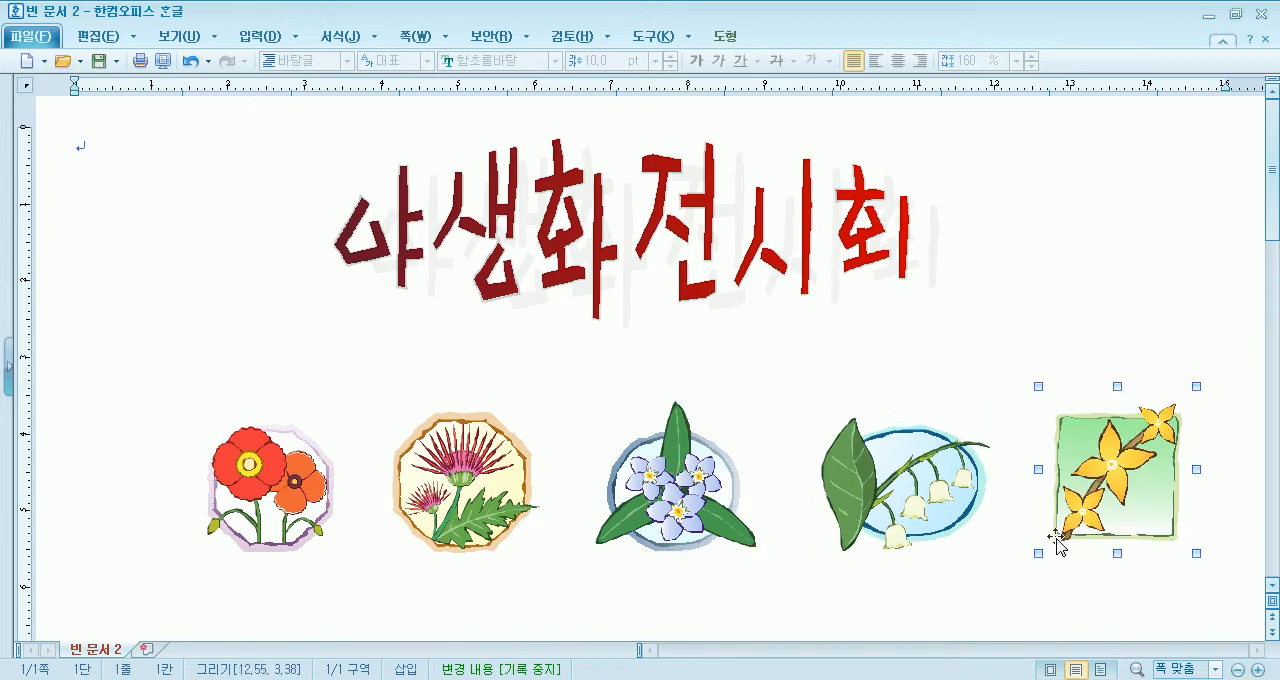
- Spread the flower row evenly by moving the 양귀비, 엉겅퀴, 물망초 and 은방울꽃 drawings to the left
click(203, 383)
click(230, 505)
drag(230, 505, 166, 503)
drag(450, 505, 400, 505)
click(692, 504)
mouse_move(692, 504)
mouse_down()
mouse_move(642, 504)
mouse_move(692, 500)
mouse_up()
drag(886, 488, 872, 488)
click(1110, 482)
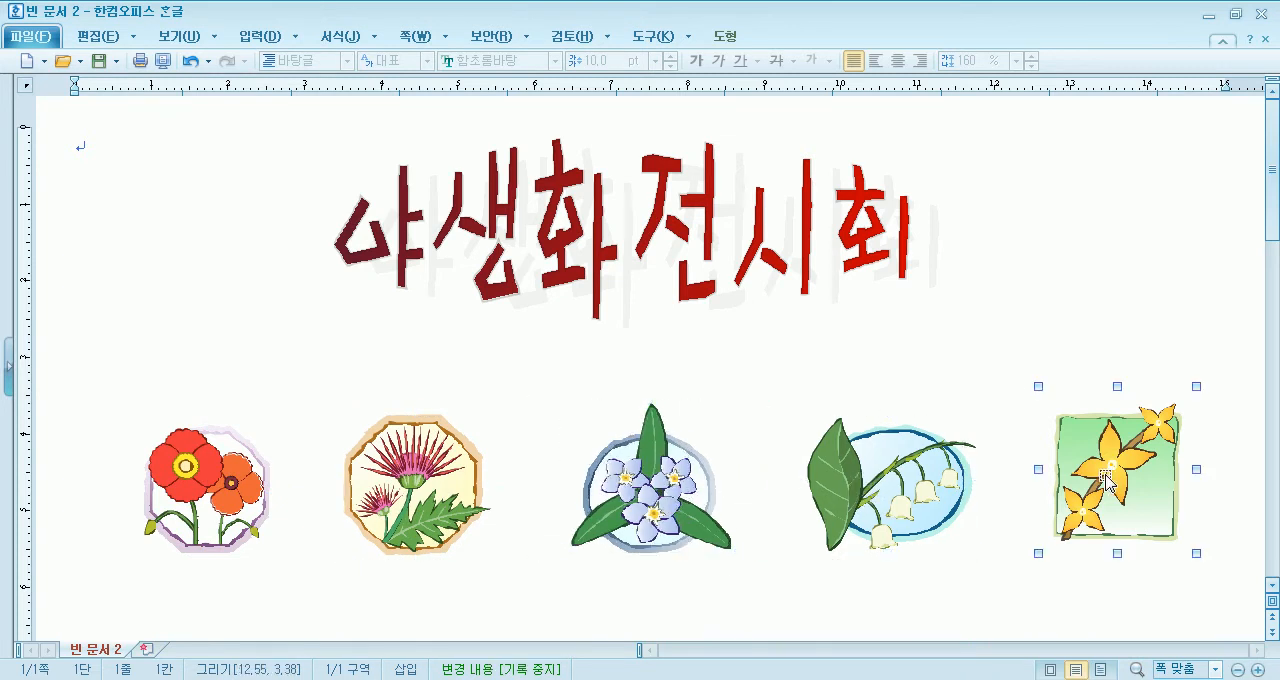
click(158, 338)
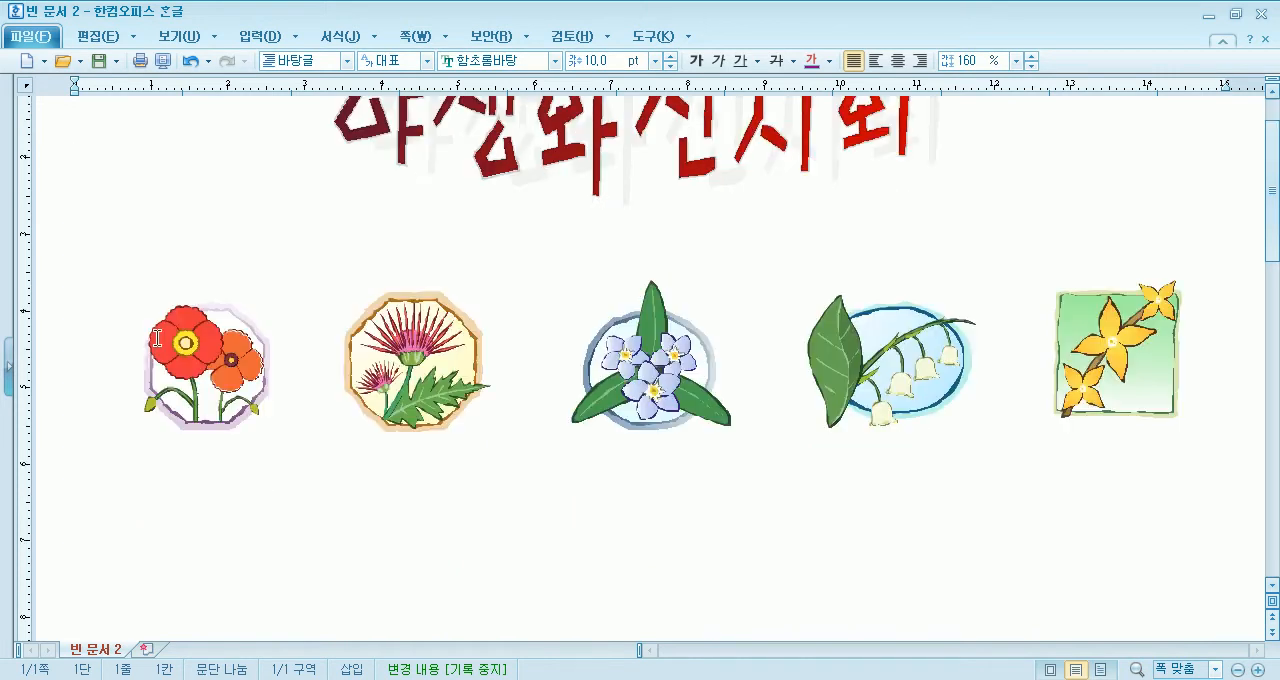
- Insert the 느낌표 drawing from 아이콘(편집) in 그리기마당, about 1.1 cm by 2 cm, right after the word art
click(262, 36)
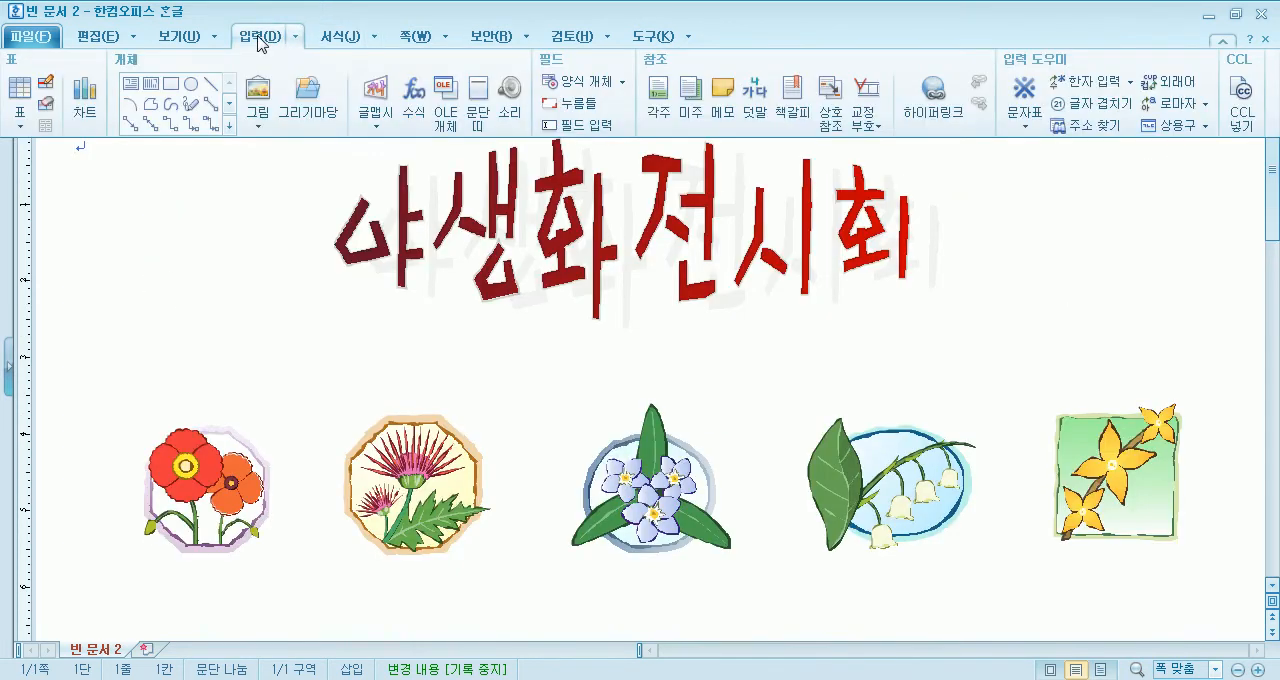
click(311, 90)
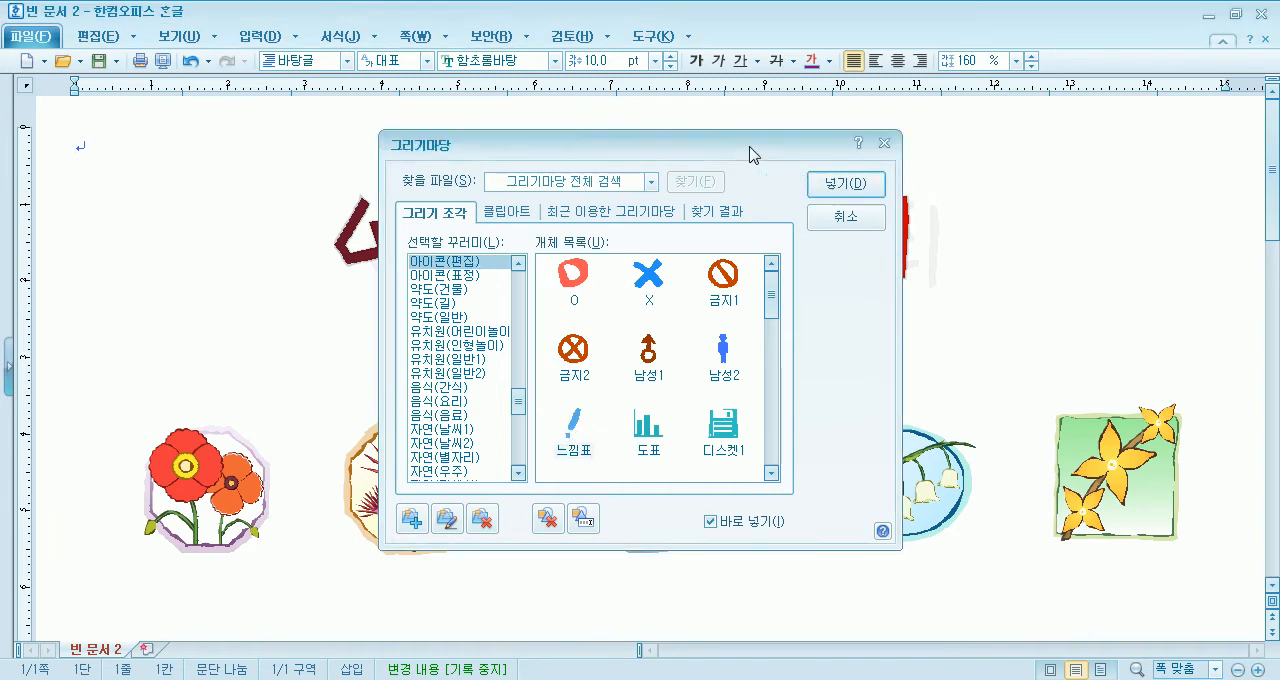
drag(794, 149, 492, 144)
drag(958, 148, 1040, 297)
- Set the exclamation mark's fill colour to bright red
double_click(1010, 234)
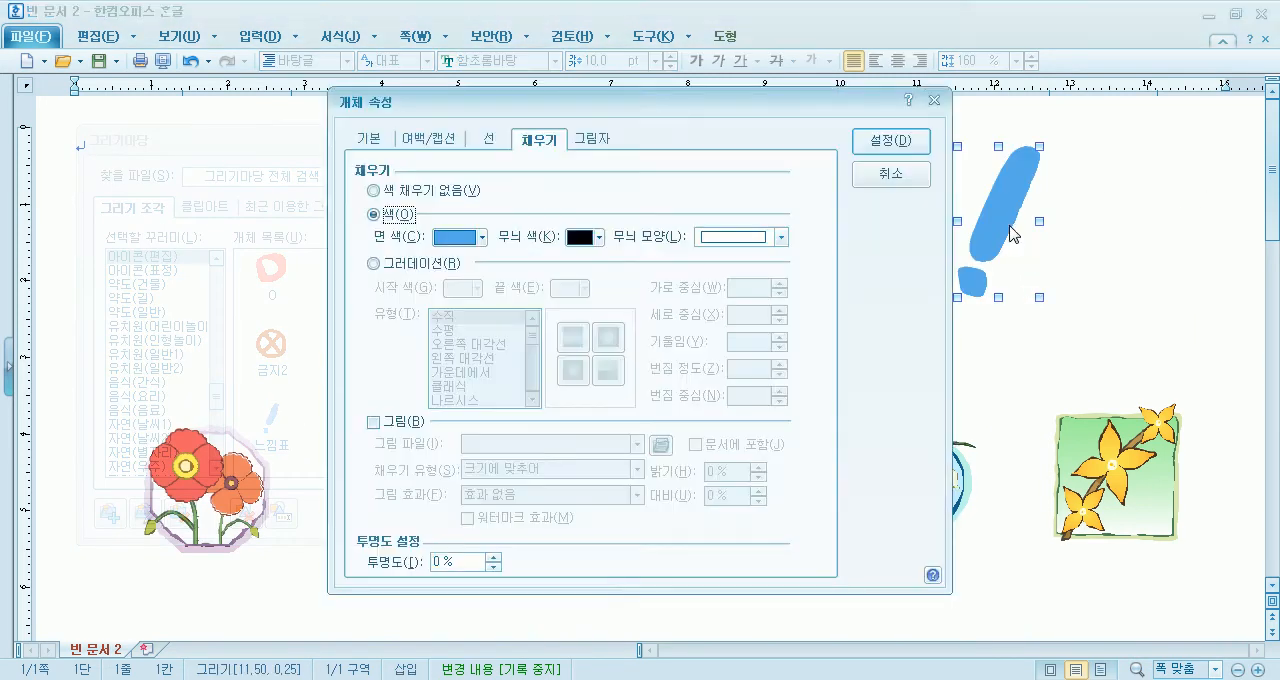
click(480, 238)
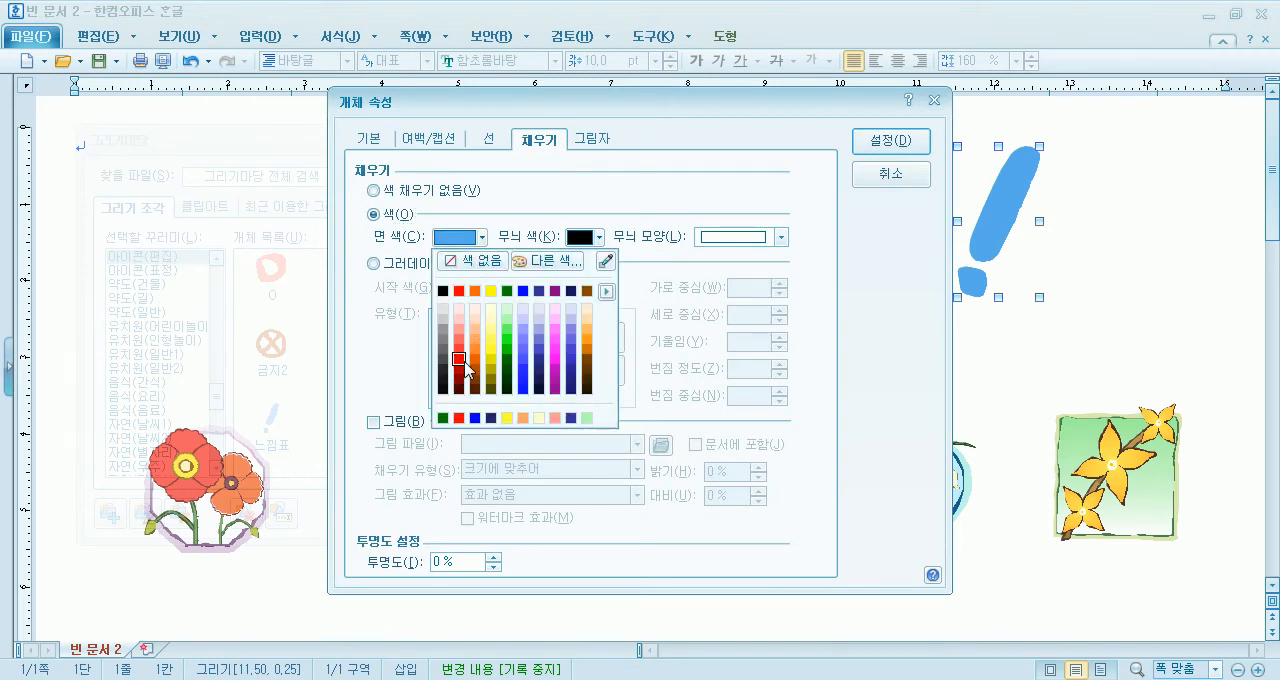
click(459, 359)
click(895, 142)
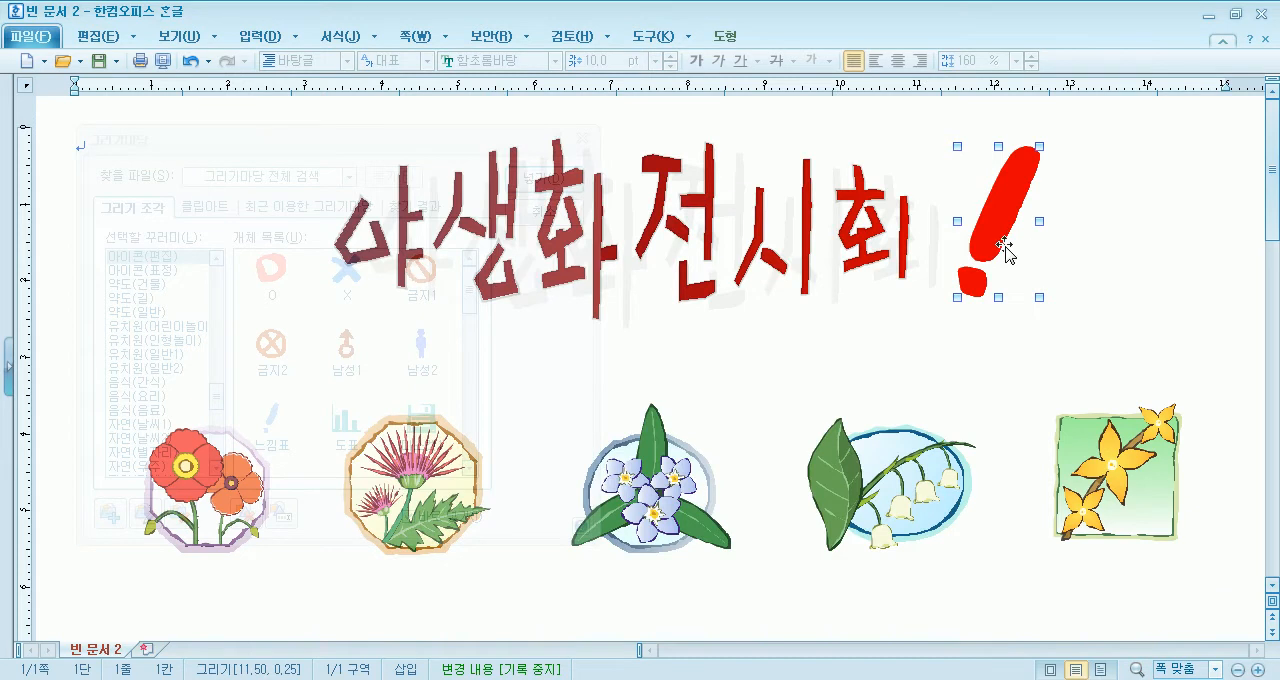
- Narrow the exclamation mark to about 0.5 cm and set its fill to a darker red matching the word art
drag(1004, 261, 995, 302)
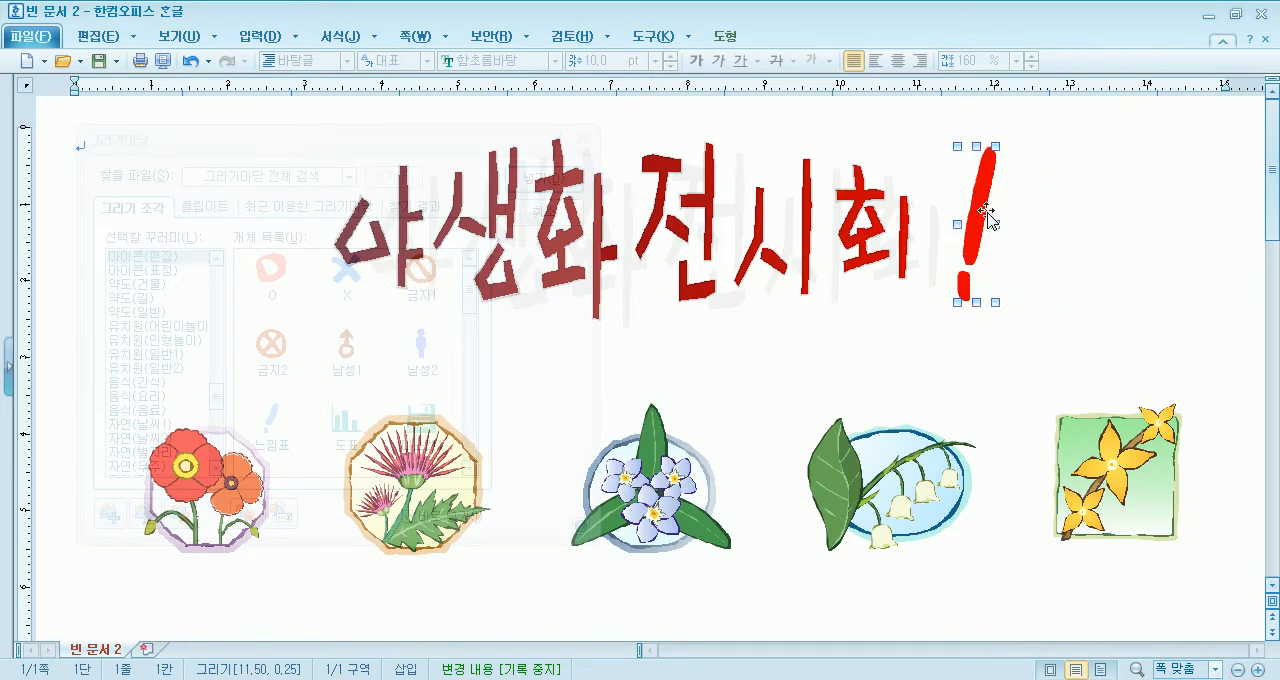
double_click(990, 222)
click(482, 238)
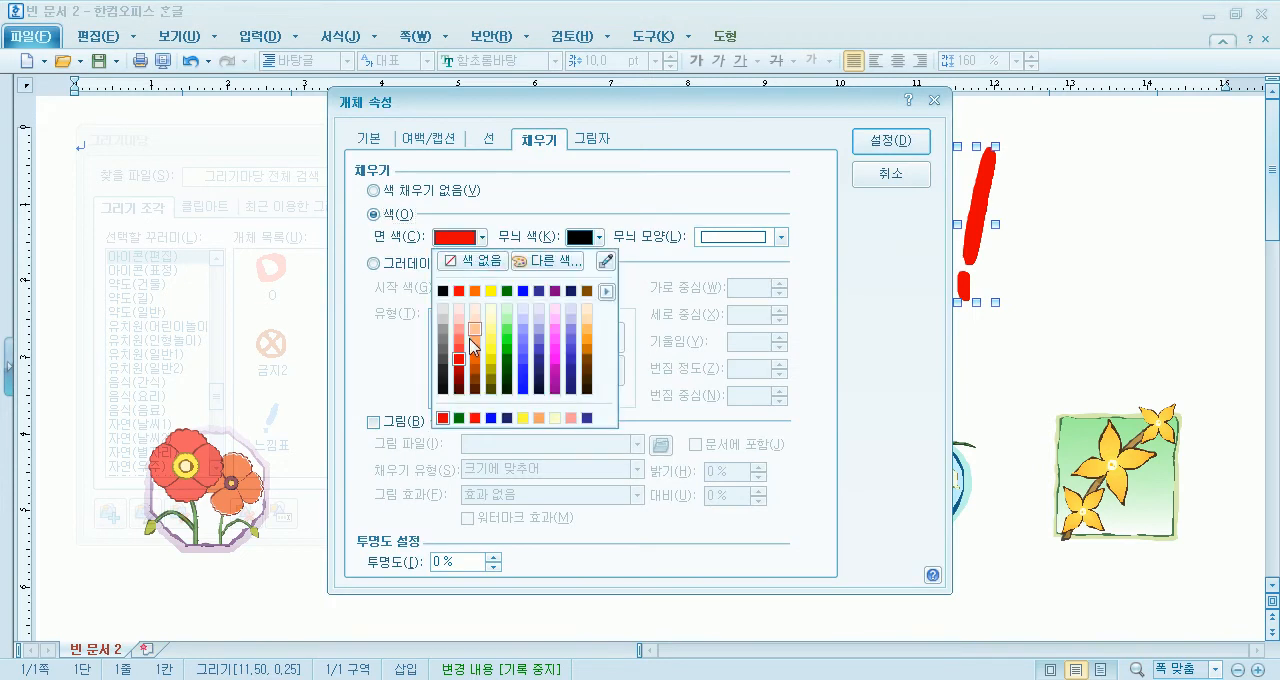
click(459, 373)
click(890, 143)
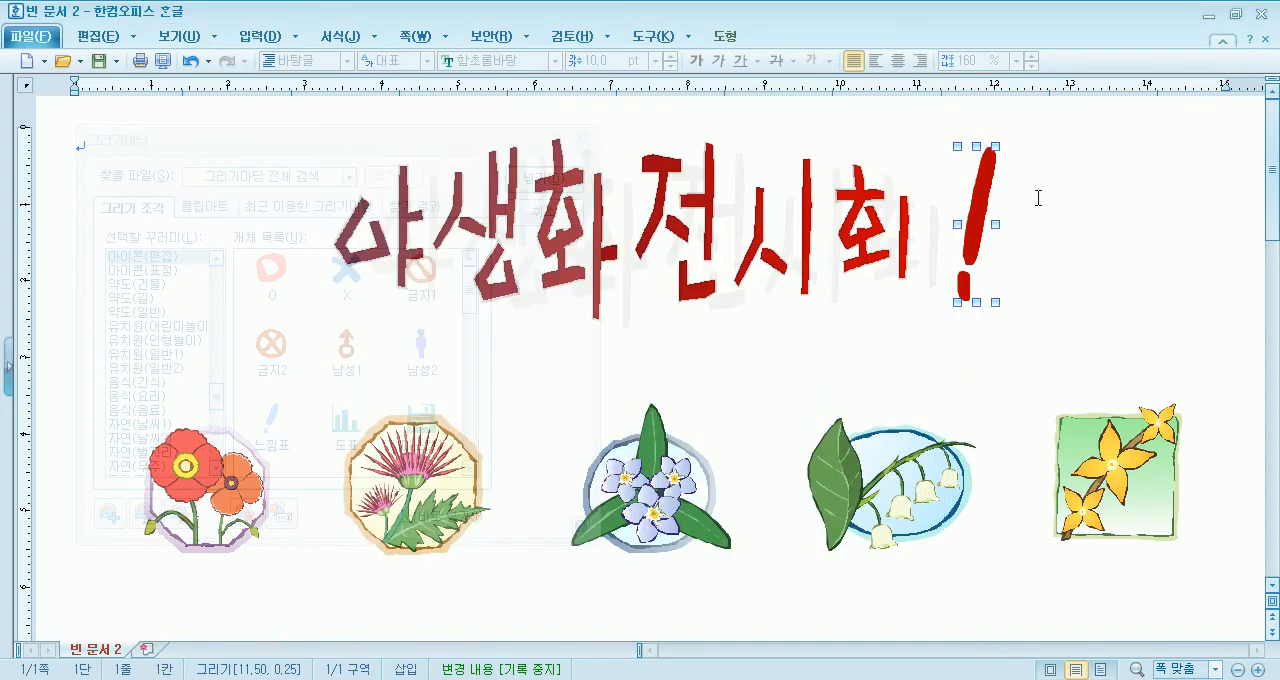
- Narrow the exclamation mark further to about 0.3 cm so it matches the strokes of the word art
click(882, 270)
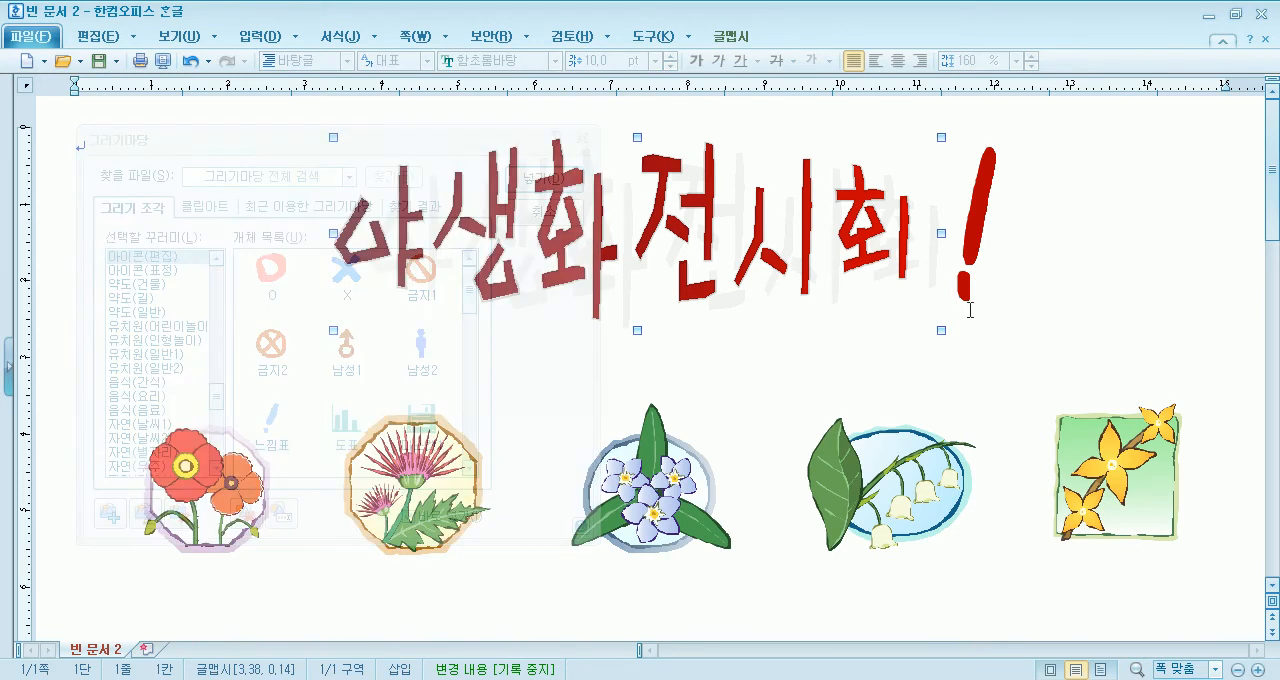
click(975, 215)
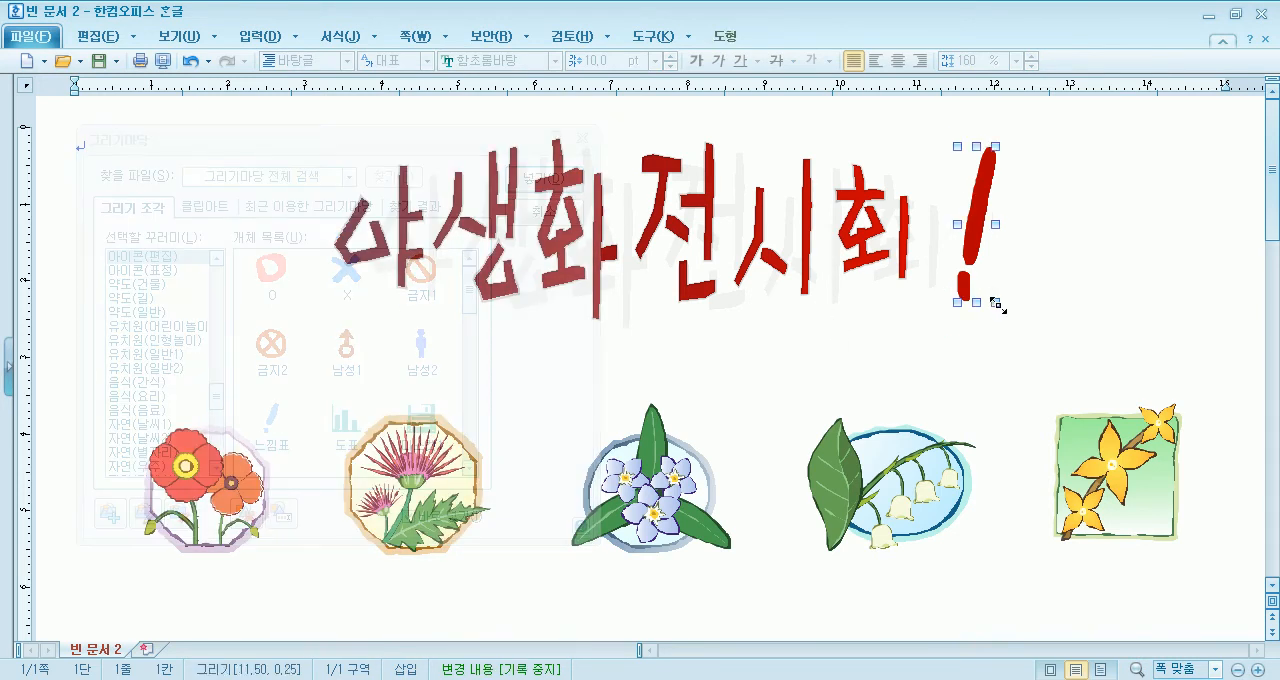
drag(995, 300, 978, 304)
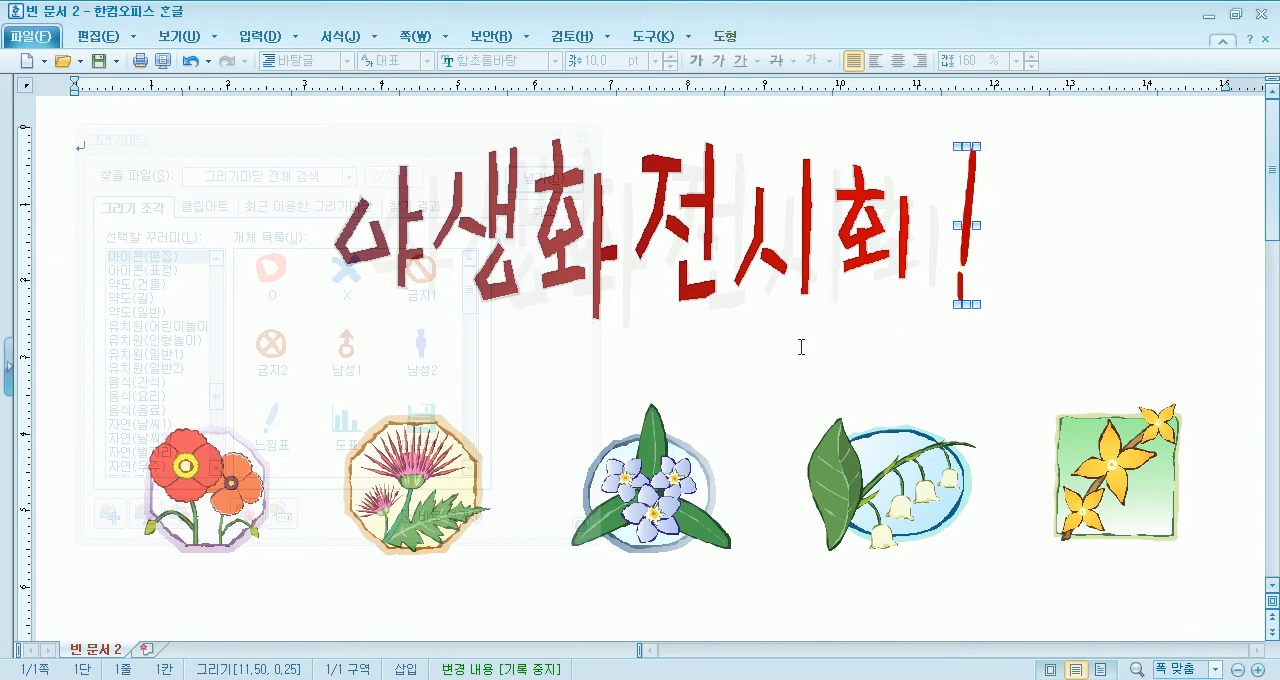
click(707, 354)
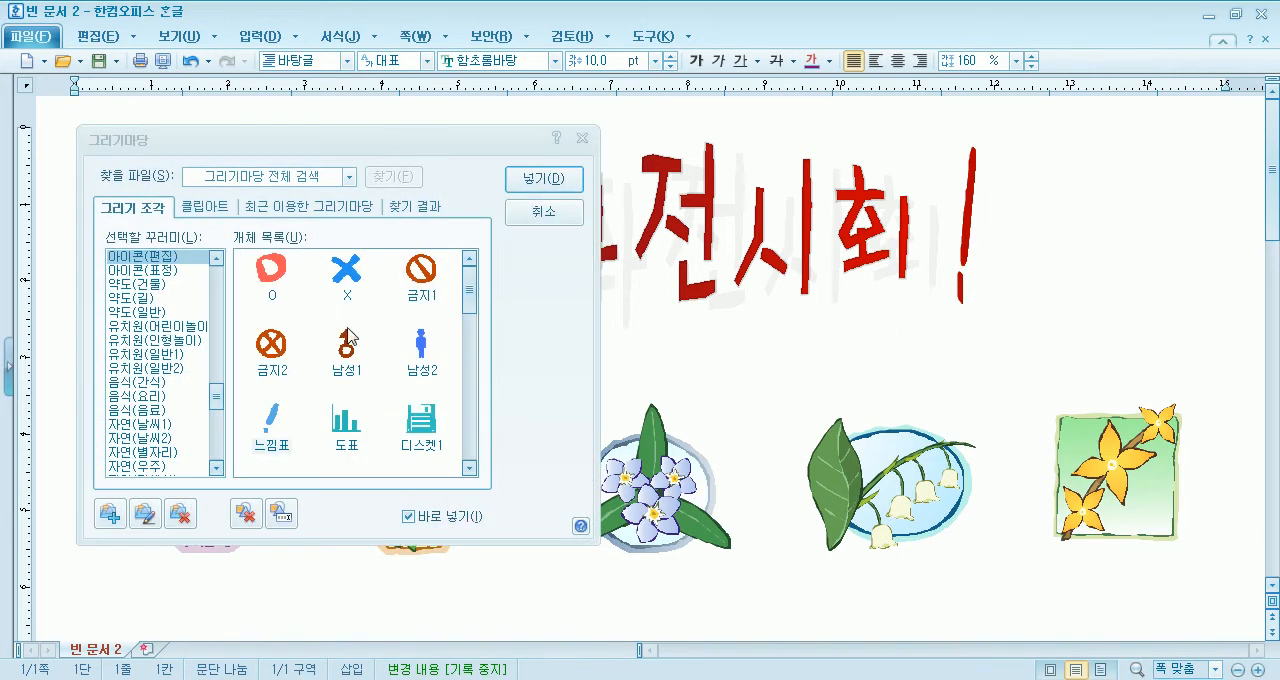
- Examine the 그리기 조각 drawings in categories such as 캐릭터(기타), 캐릭터(미신), 캐릭터(연인) and 패션(신발)
click(168, 342)
scroll(165, 368, down, 5)
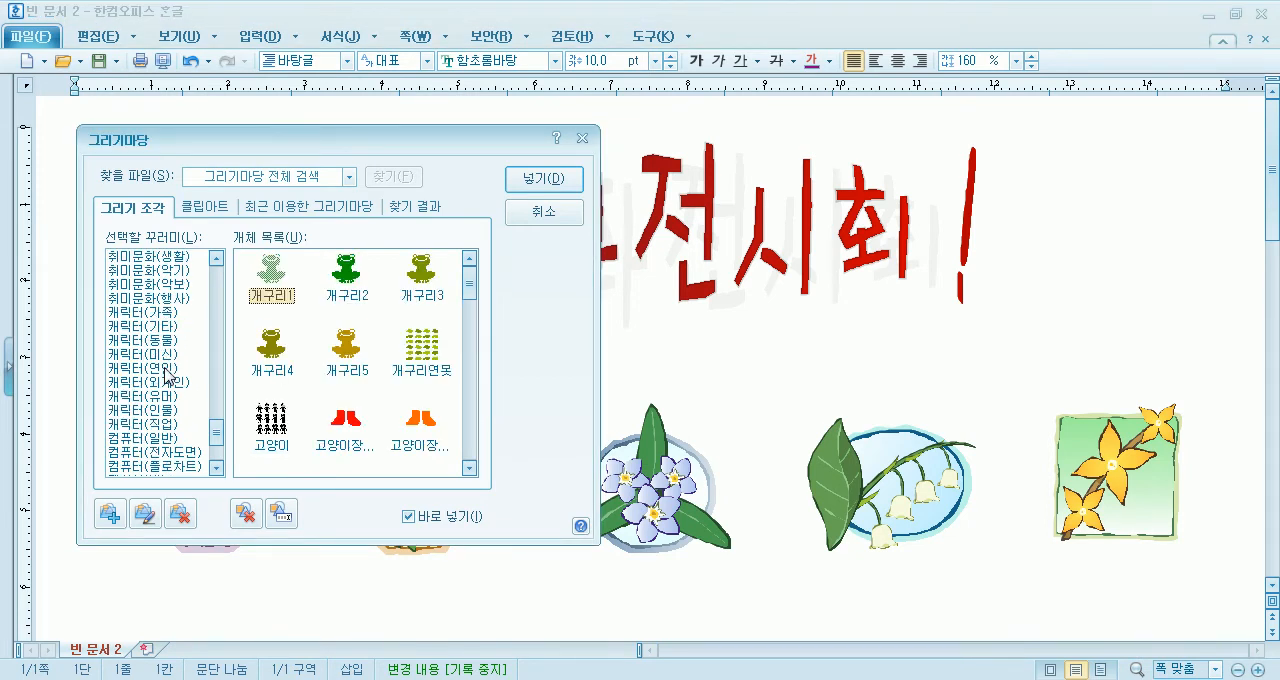
click(180, 326)
click(172, 354)
click(168, 368)
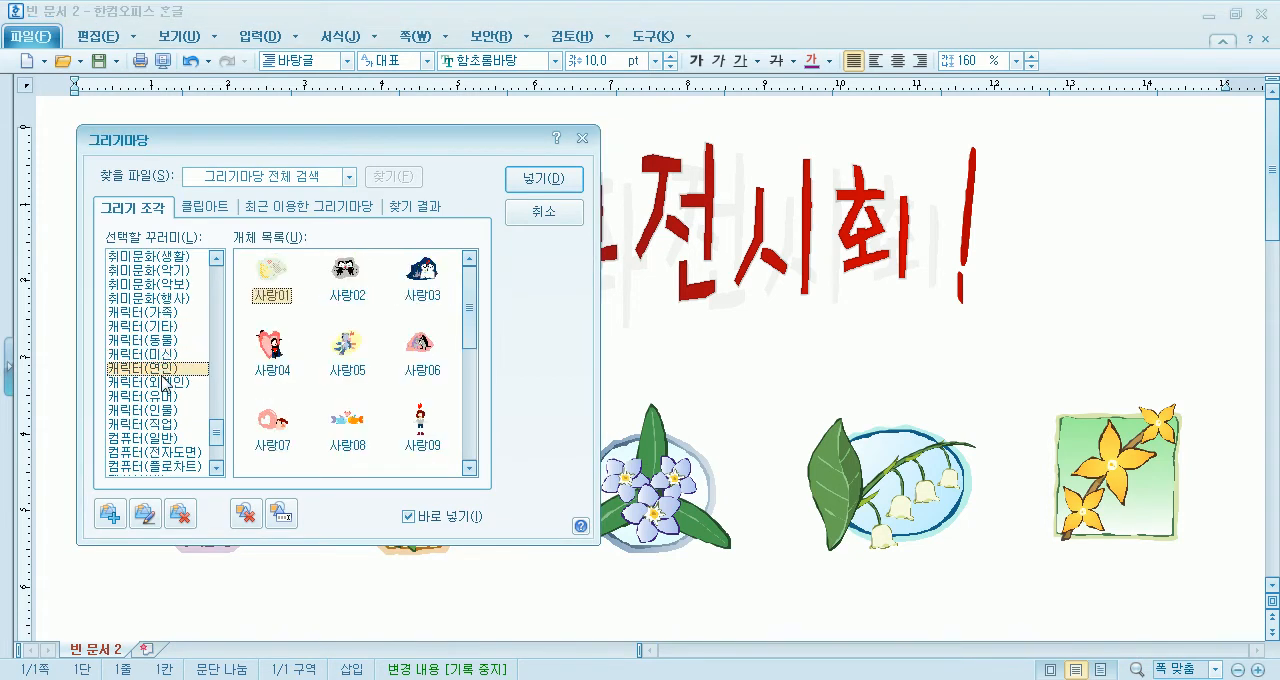
scroll(163, 380, down, 3)
click(160, 368)
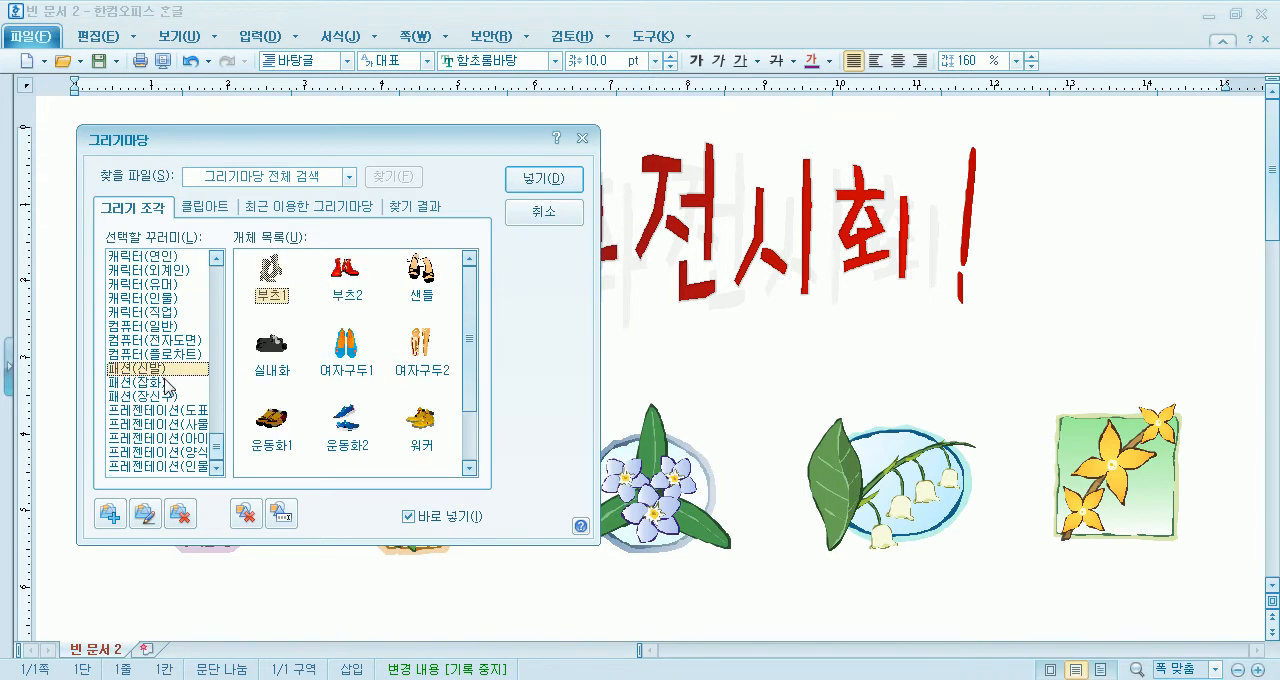
- Examine the 클립아트 pictures of 그리기마당 in the 조화 and 학교 categories
click(214, 210)
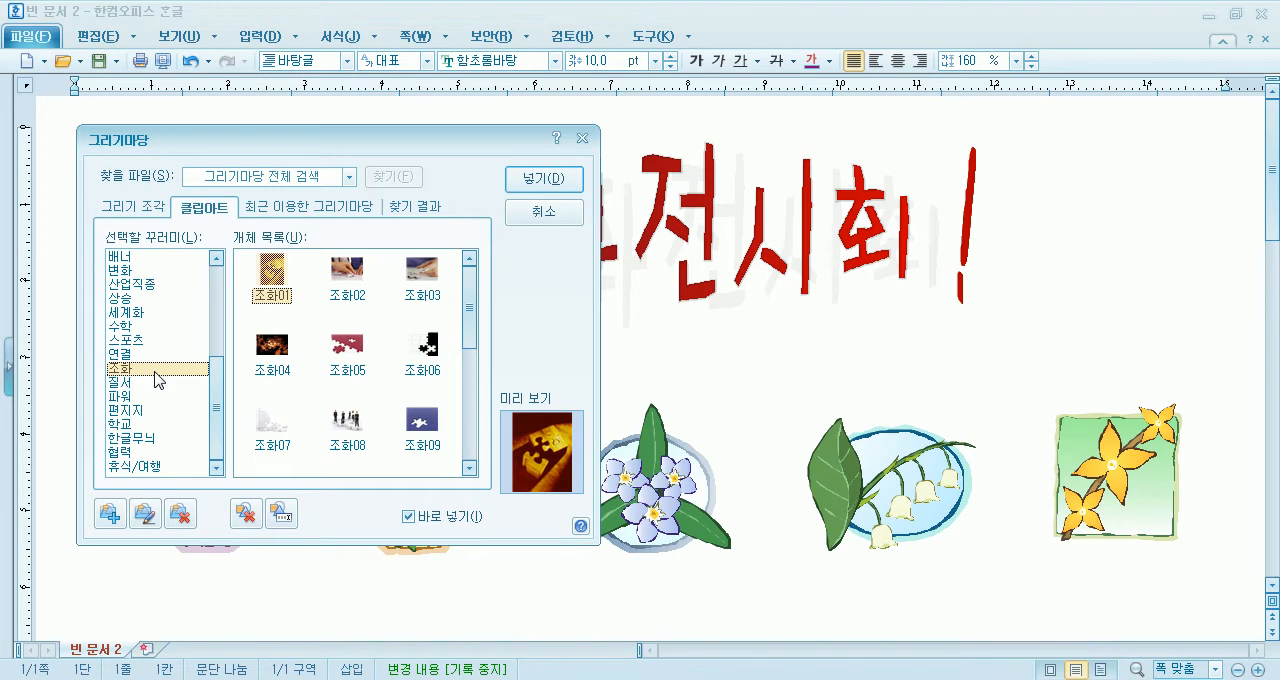
drag(218, 425, 242, 333)
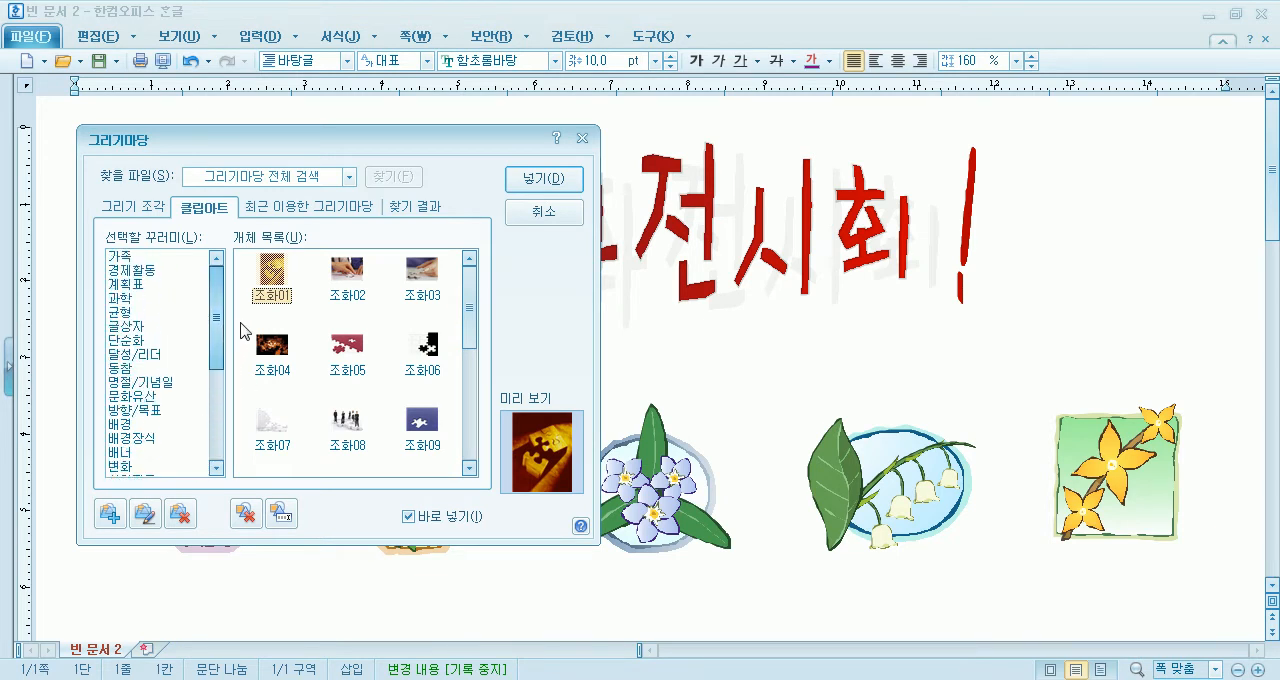
scroll(207, 390, down, 5)
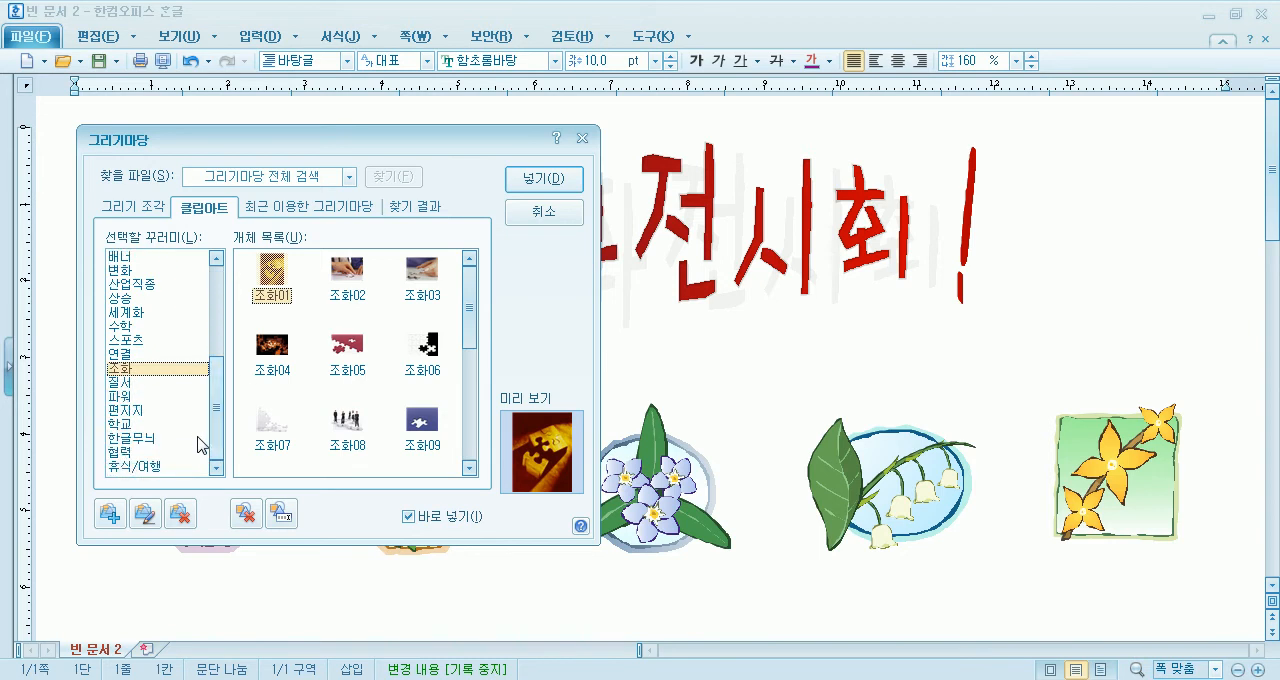
click(136, 426)
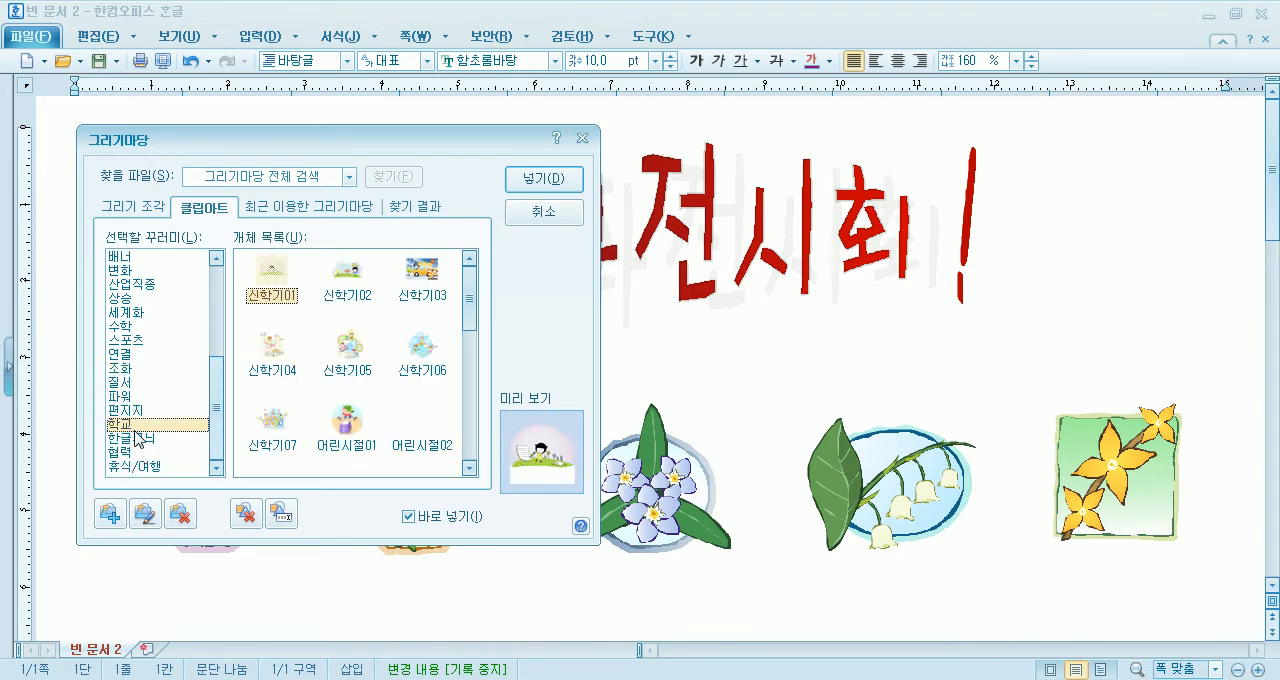
- Examine the 클립아트 pictures in categories such as 파워, 질서, 조화 and 연결
click(128, 396)
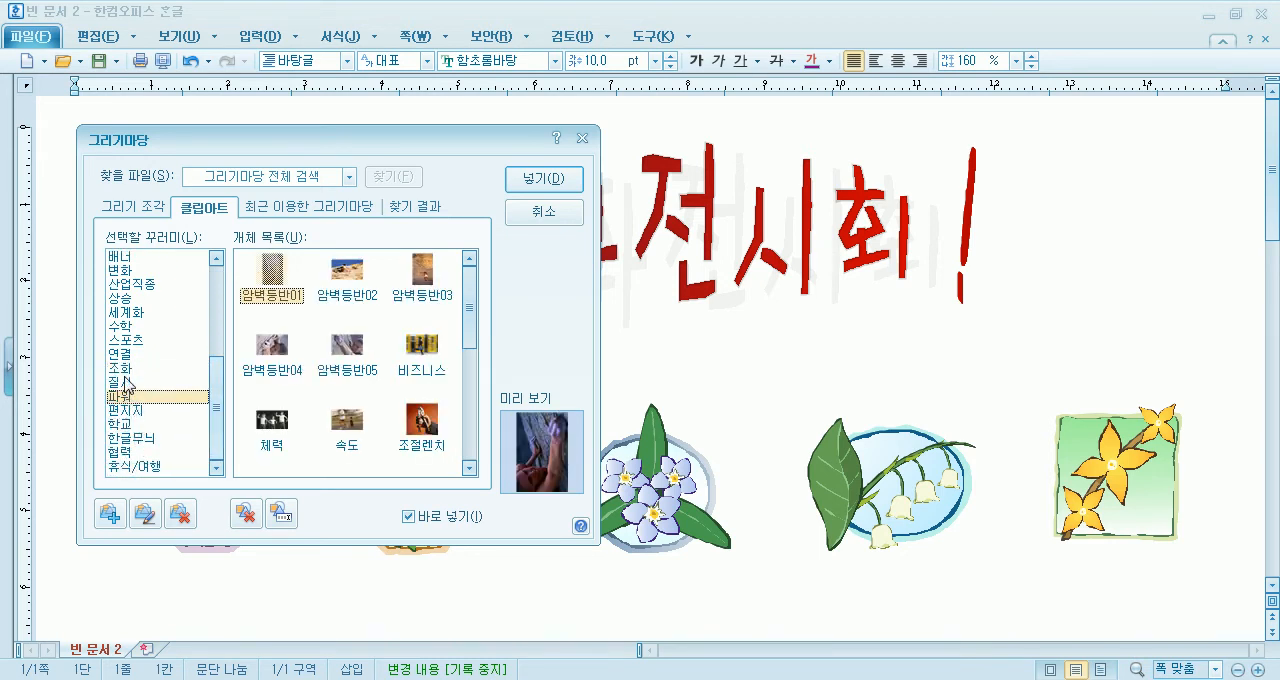
click(124, 373)
click(121, 384)
click(124, 368)
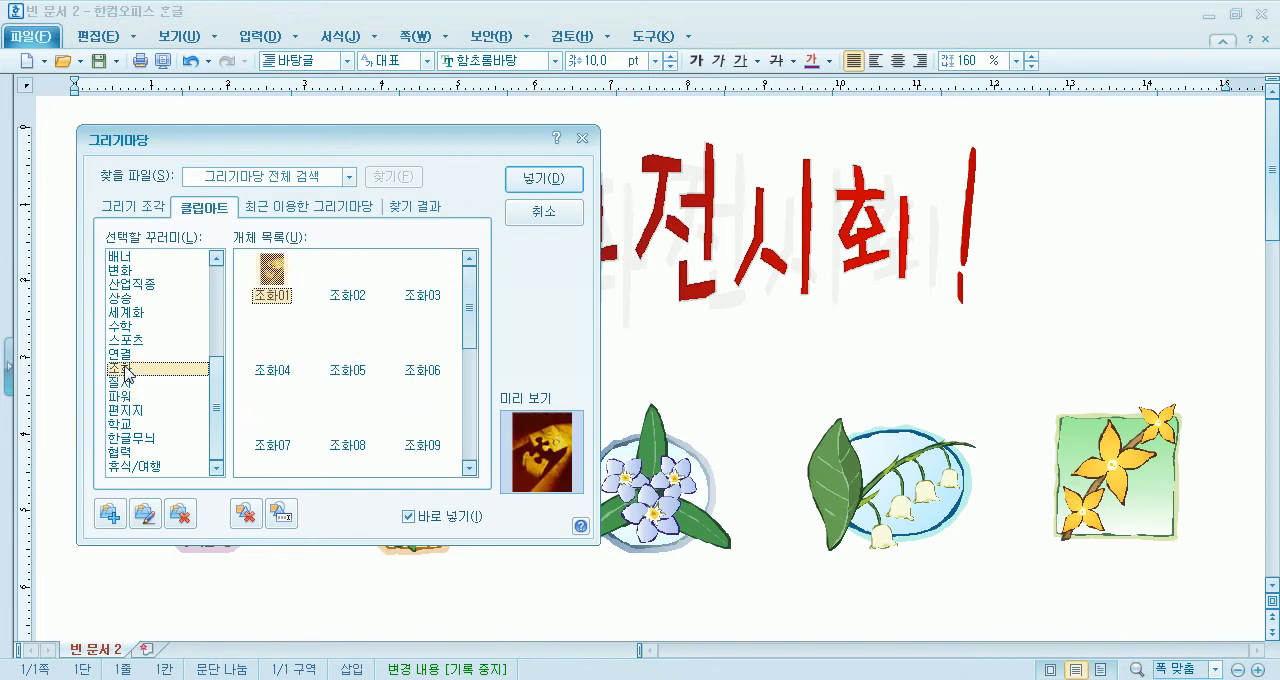
click(120, 354)
scroll(130, 385, up, 2)
click(140, 369)
click(133, 341)
click(133, 327)
- Insert the 배너08 clip art from the 배너 category to the right of the word art, about 13.8 × 18.2 mm in size
click(133, 341)
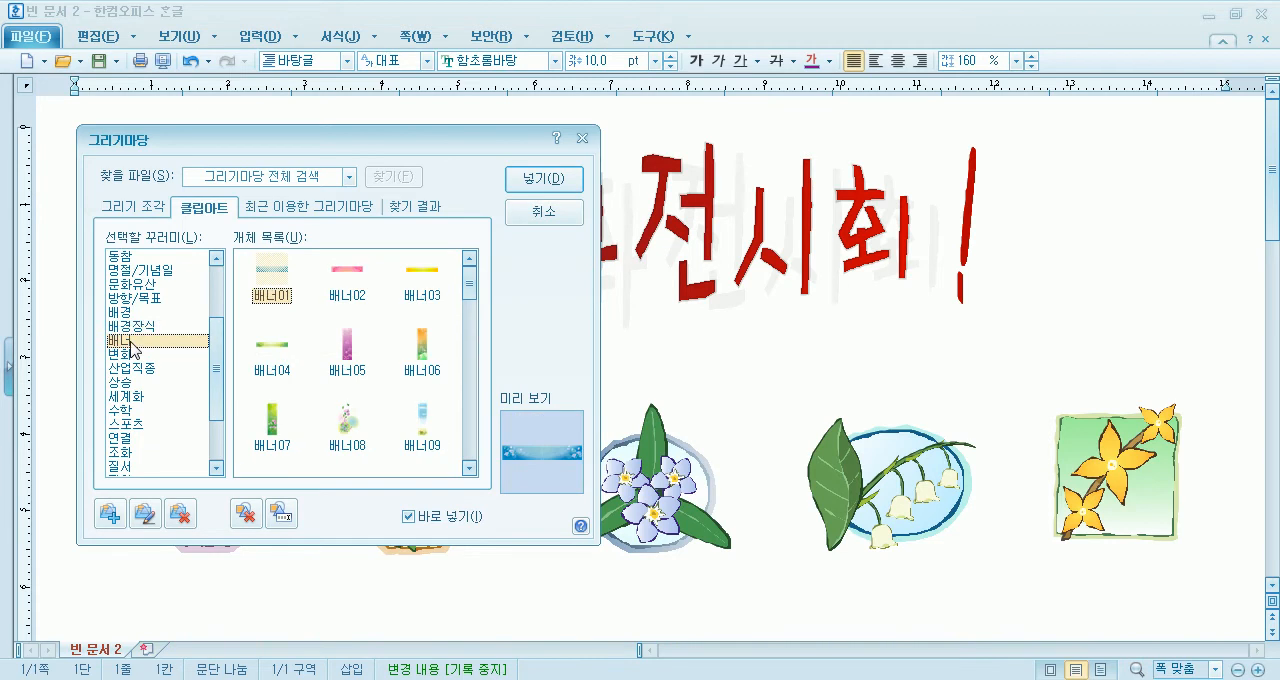
scroll(130, 347, up, 3)
double_click(347, 415)
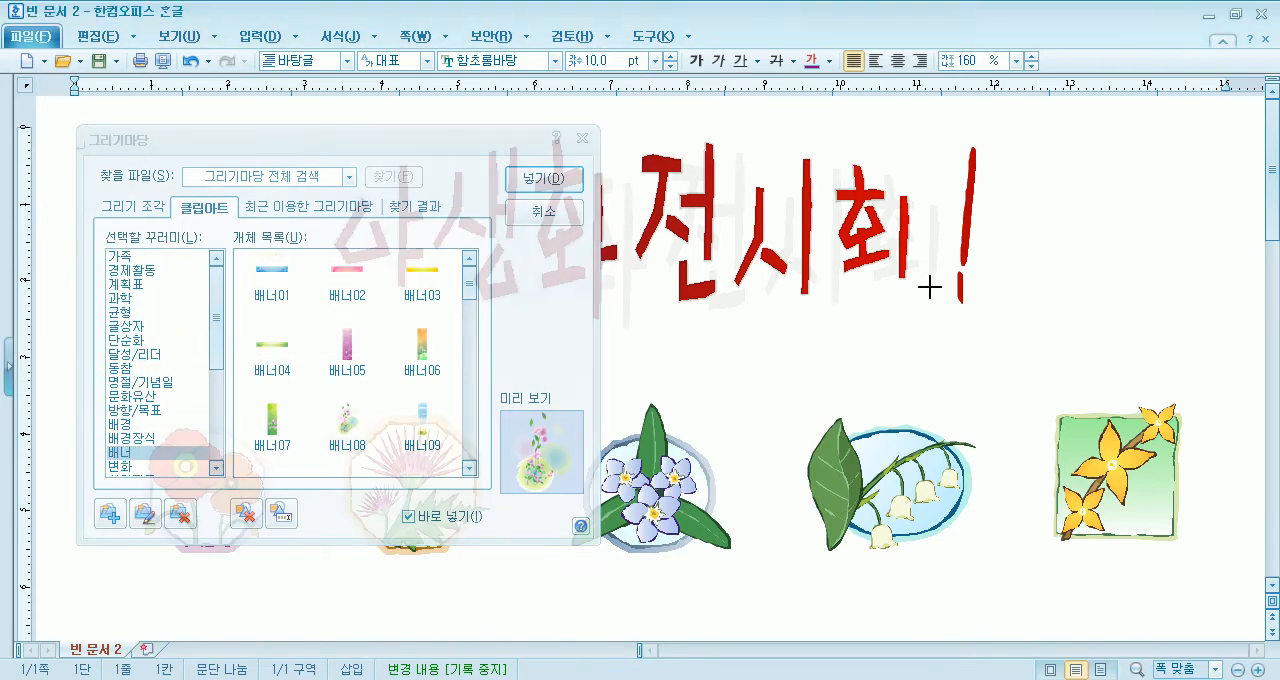
click(1143, 314)
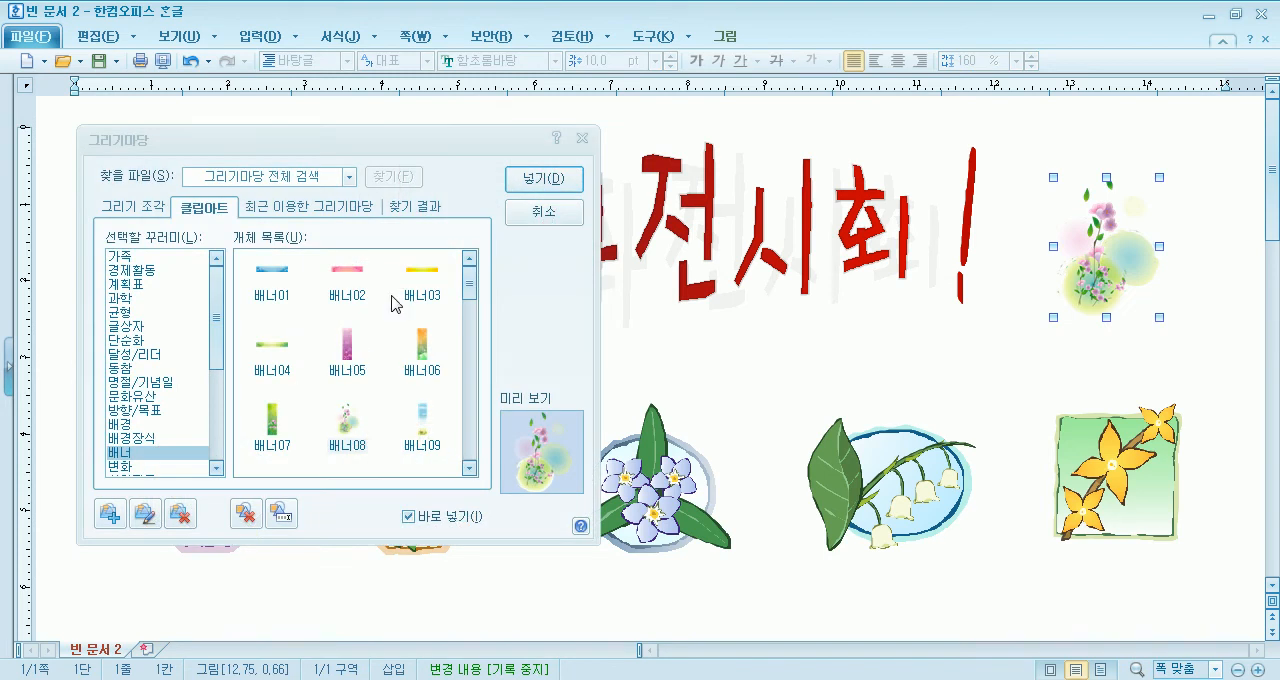
- Try the 배너09 clip art to the left of the word art, delete it, and check further 배너 pictures before closing 그리기마당
drag(358, 148, 843, 150)
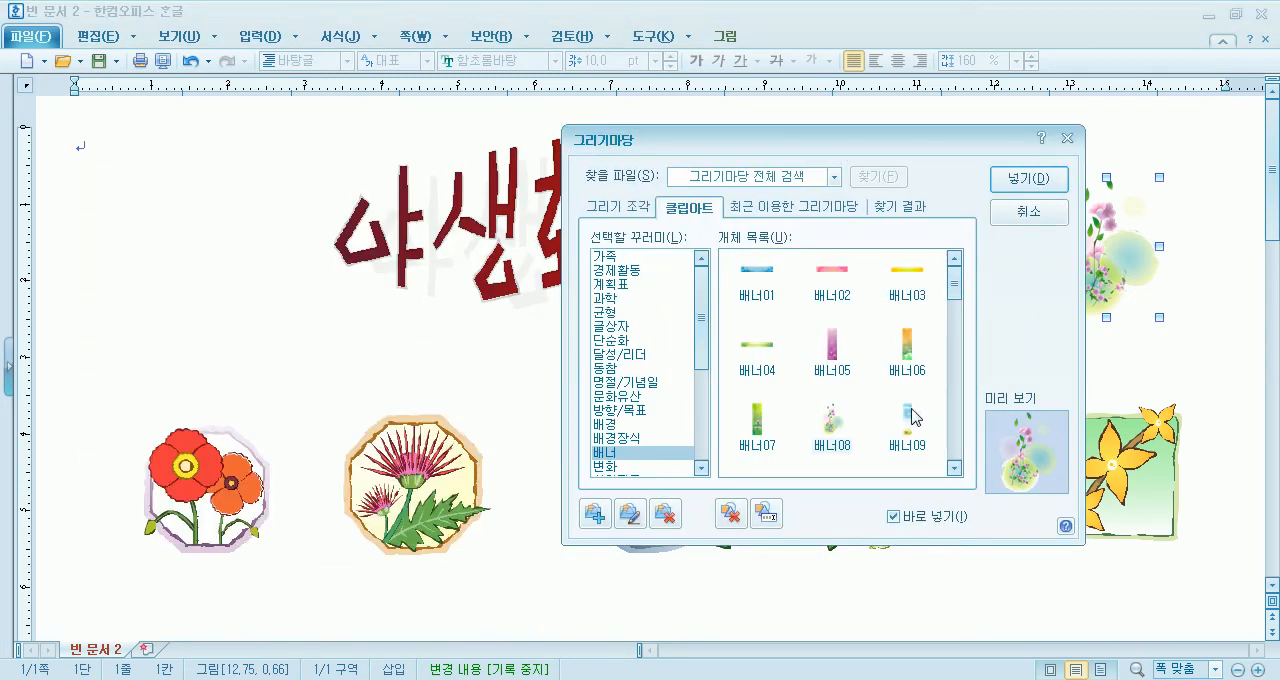
drag(172, 192, 234, 424)
drag(218, 265, 189, 219)
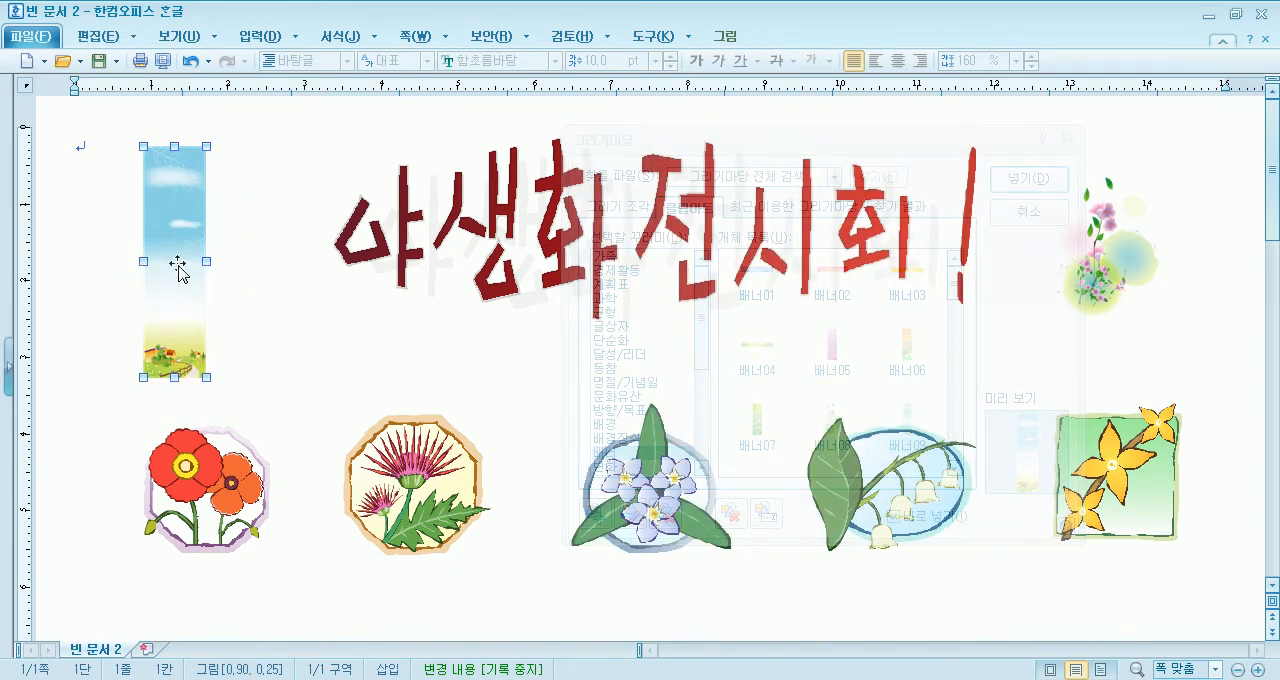
key(Delete)
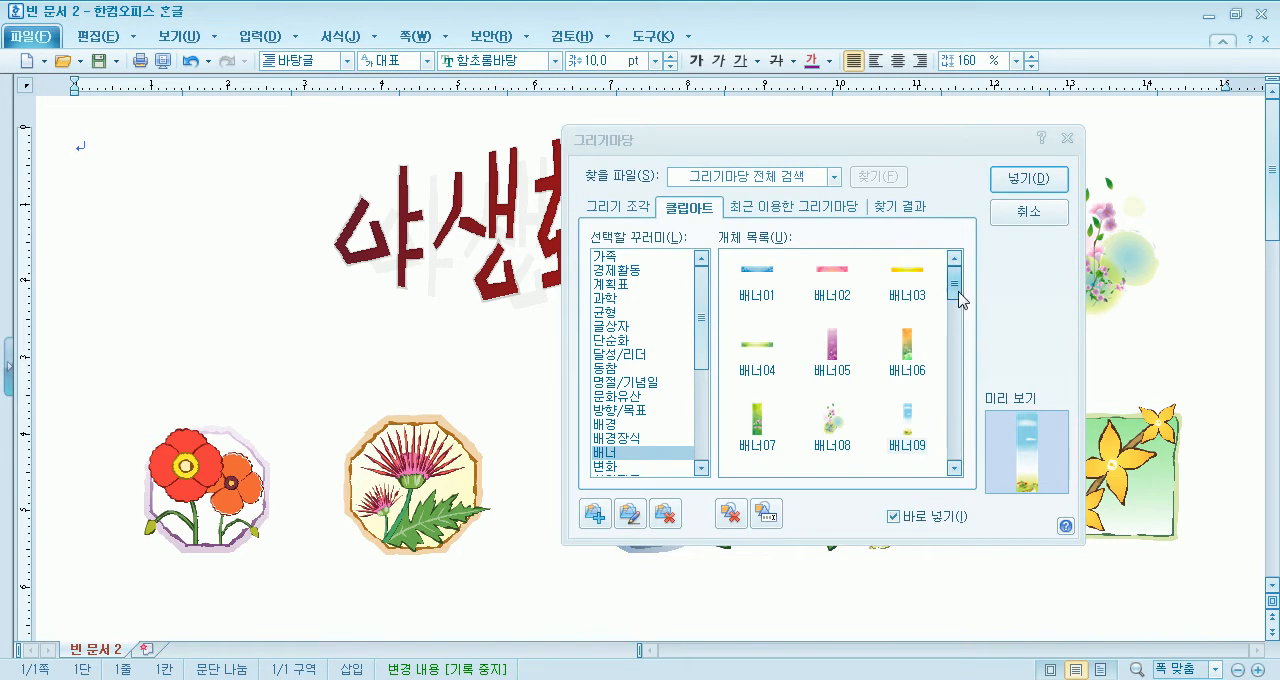
scroll(957, 290, down, 3)
scroll(957, 318, down, 4)
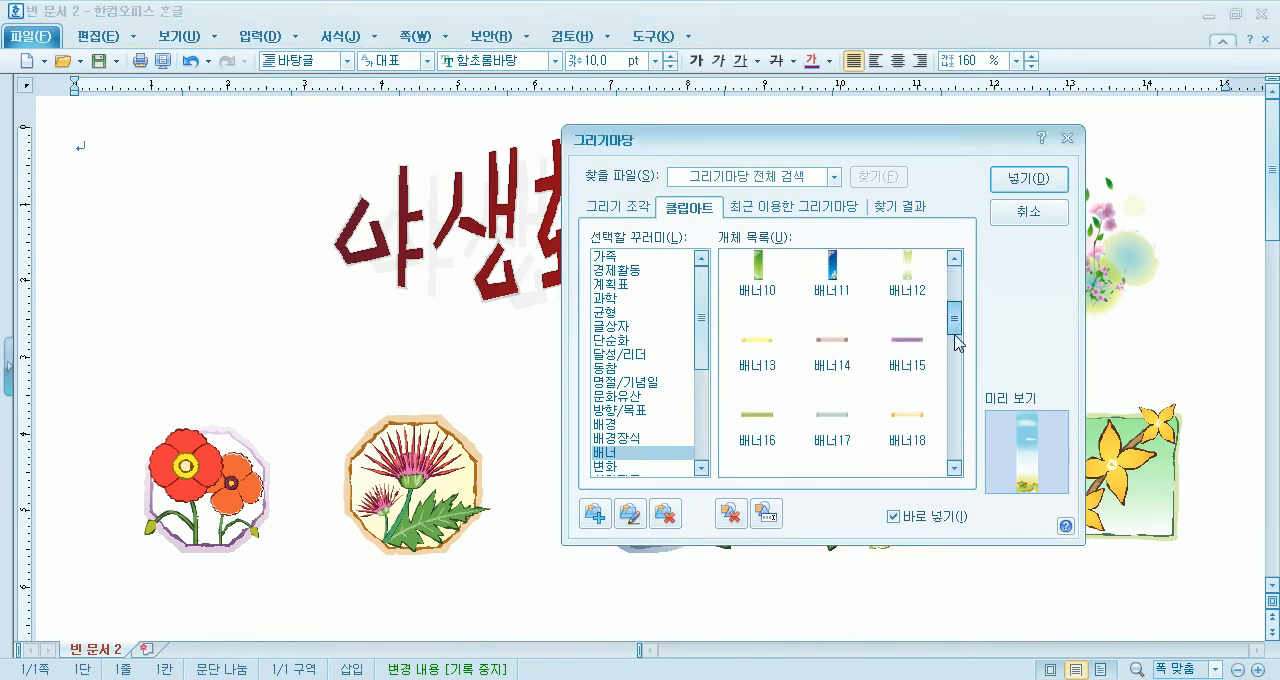
click(1012, 214)
- Copy the 배너08 flower clip art to the left of the word art, level with the original
click(1090, 275)
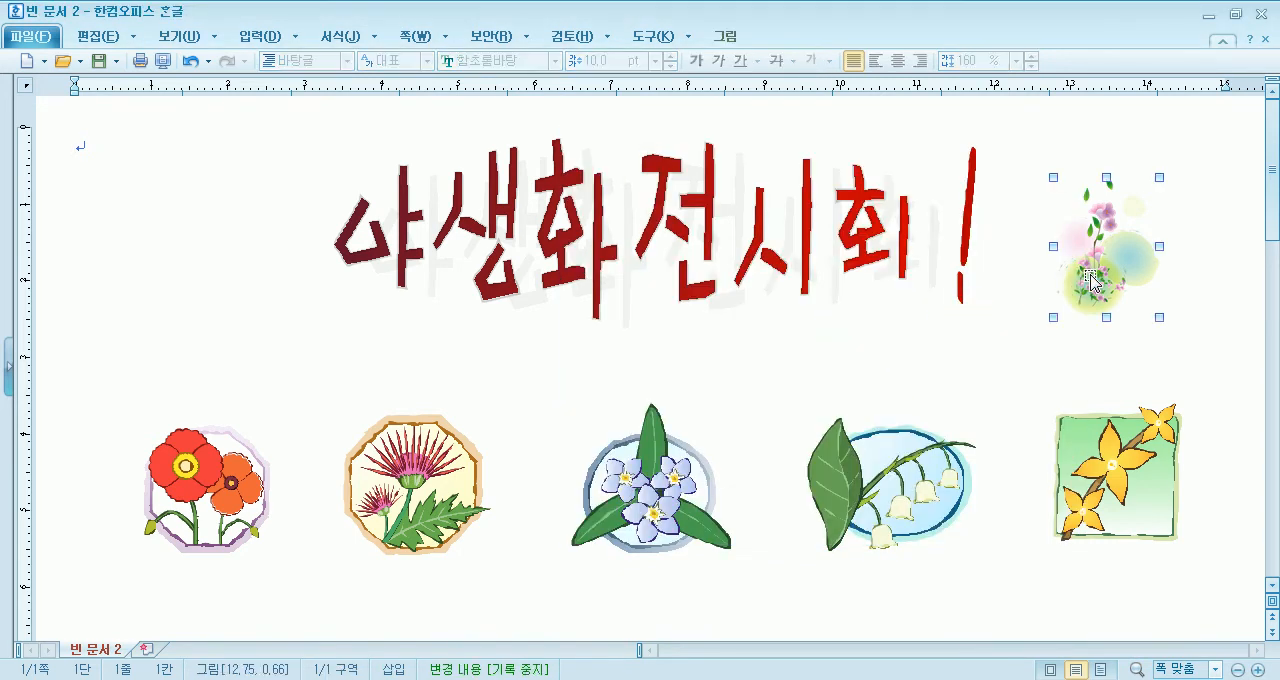
drag(1088, 275, 210, 298)
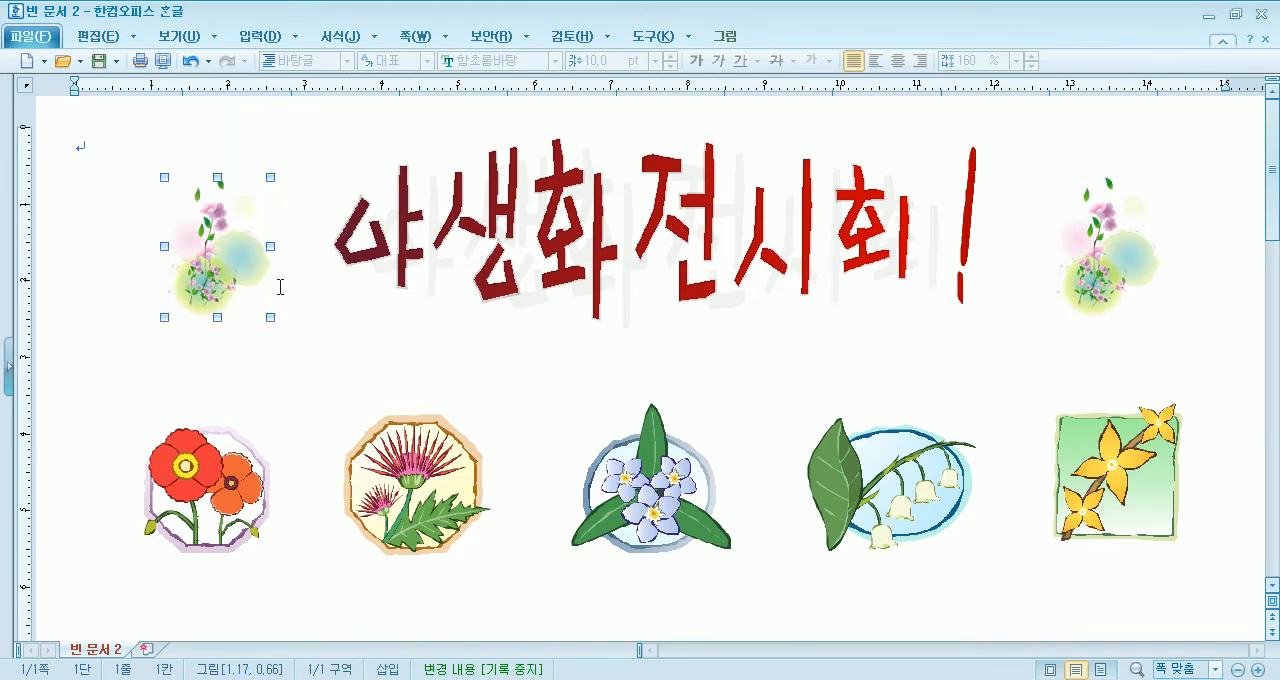
click(312, 335)
click(263, 285)
click(306, 385)
- Flip the copied flower clip art horizontally with 좌우 대칭 so it mirrors the one beyond the exclamation mark
click(220, 278)
click(725, 36)
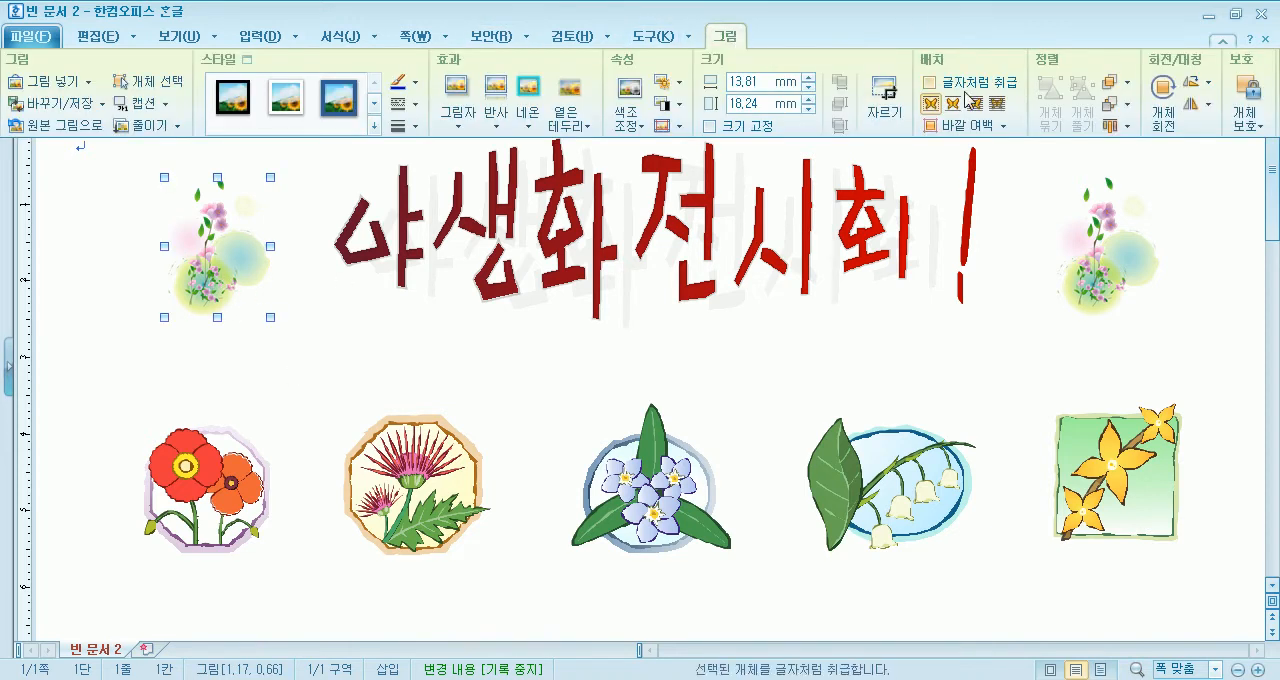
click(1189, 115)
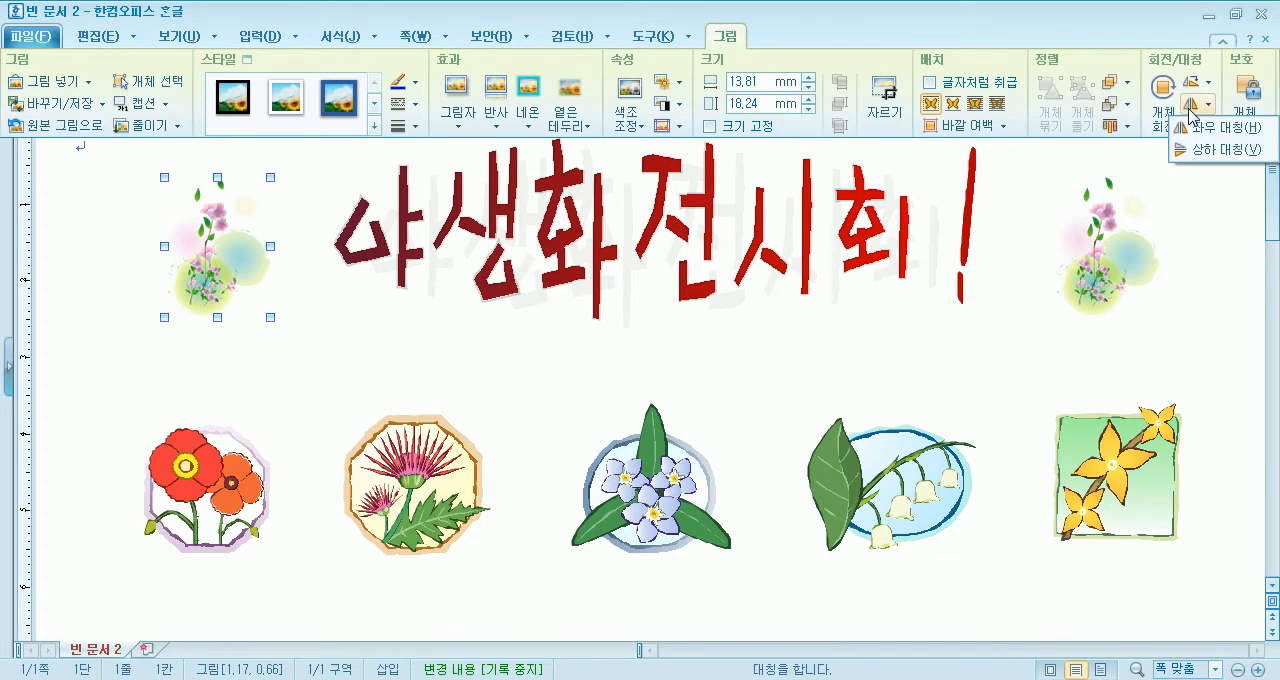
click(1198, 140)
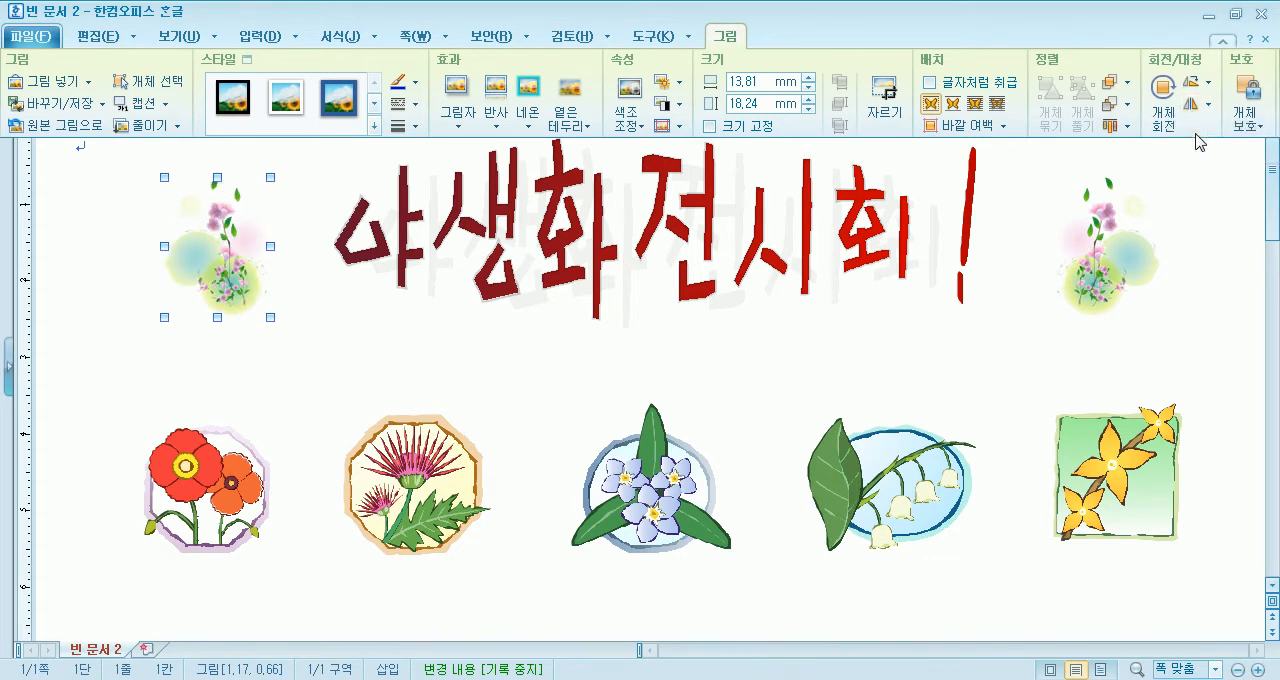
click(508, 386)
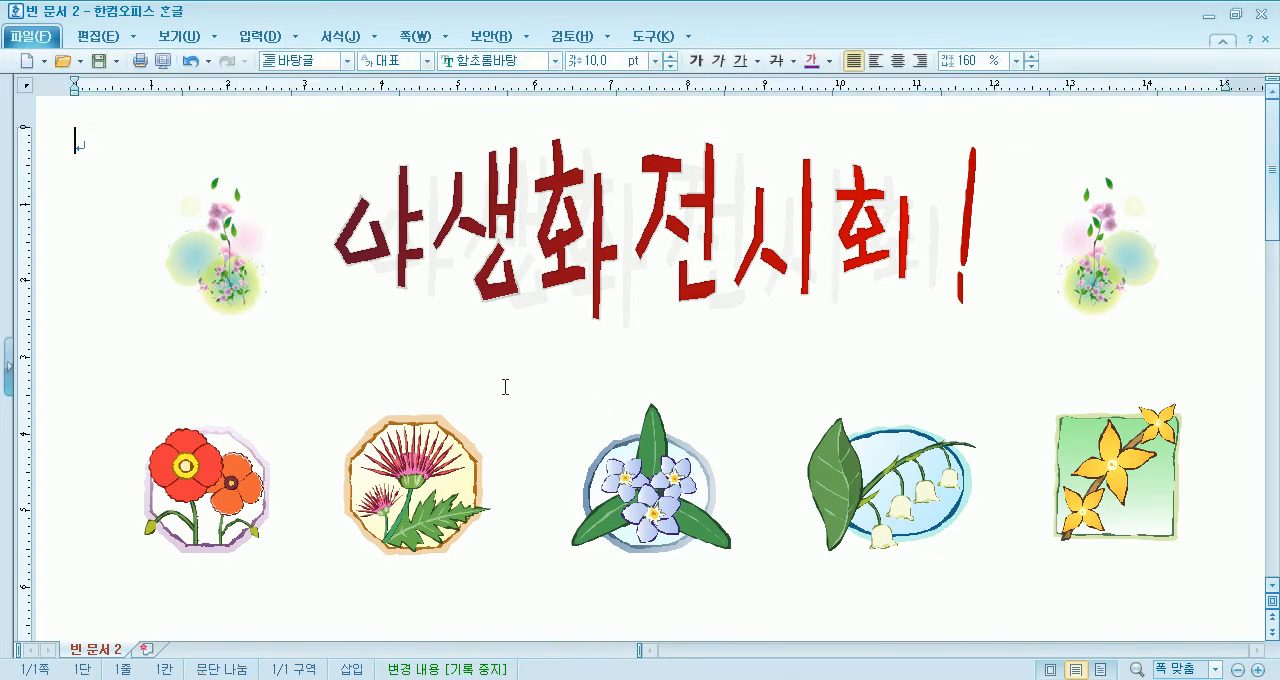
- Try moving the poppy drawing up out of the flower row, and return it to its place
key(alt+d)
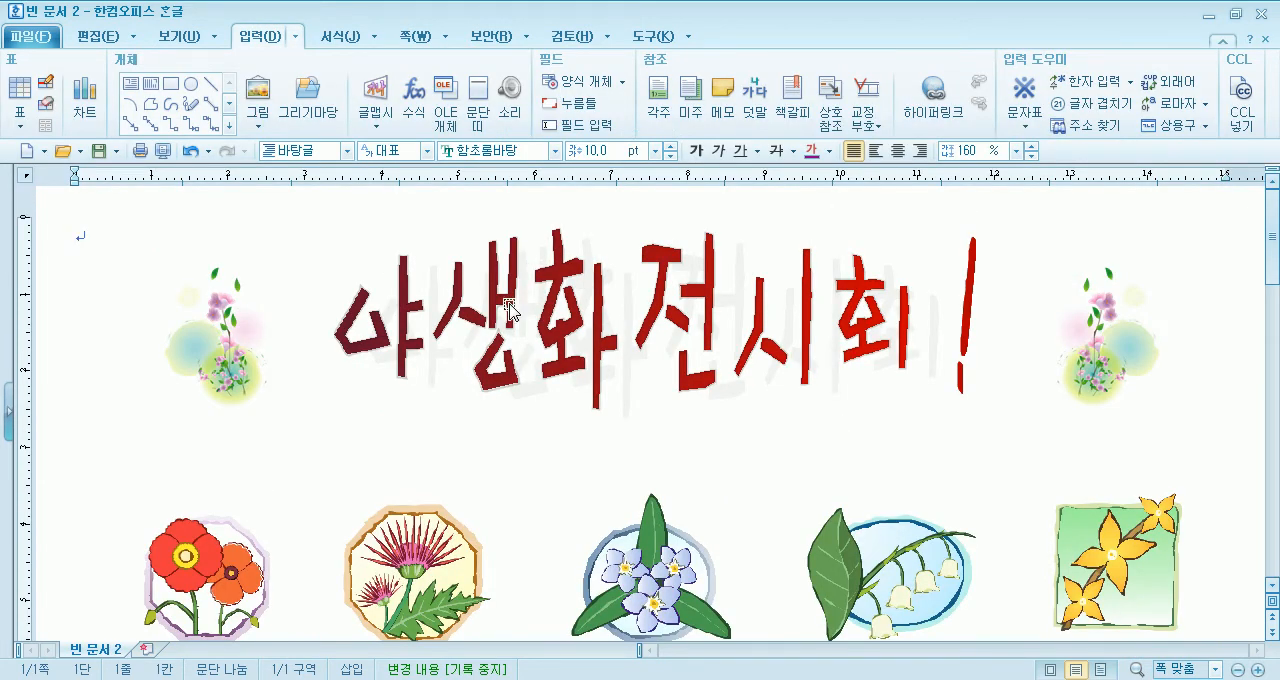
scroll(293, 369, down, 4)
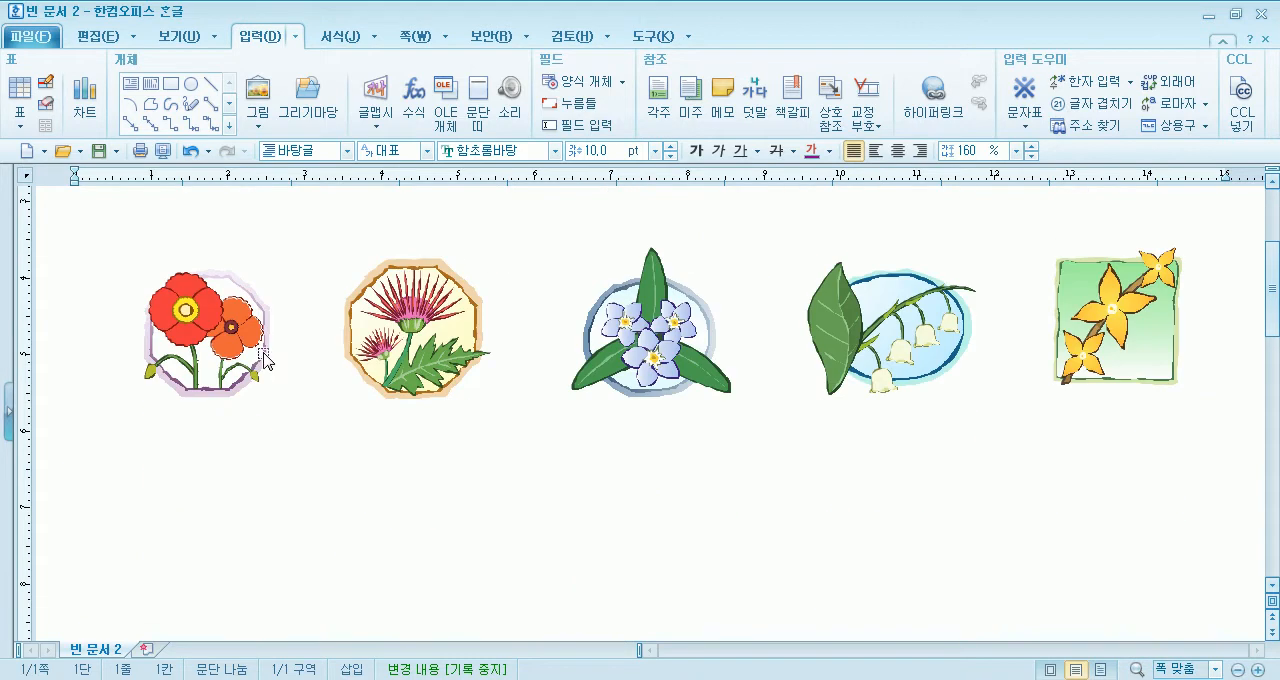
scroll(136, 262, up, 2)
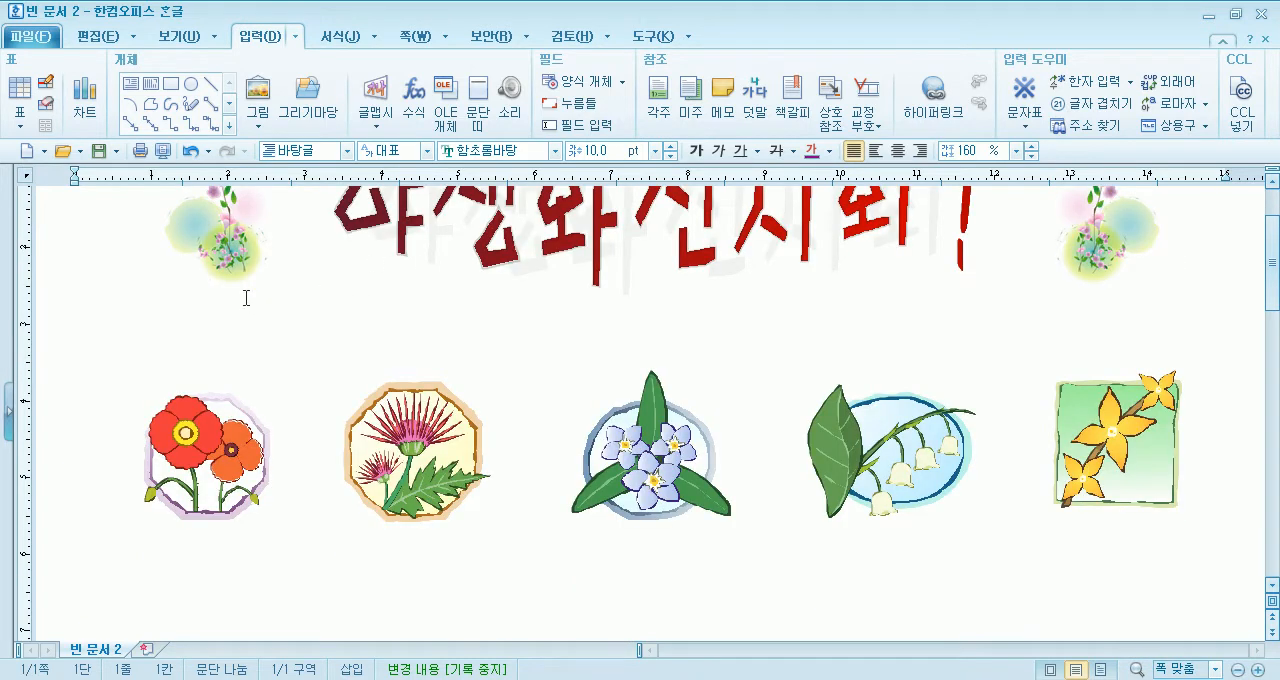
click(205, 428)
drag(205, 428, 200, 363)
click(443, 445)
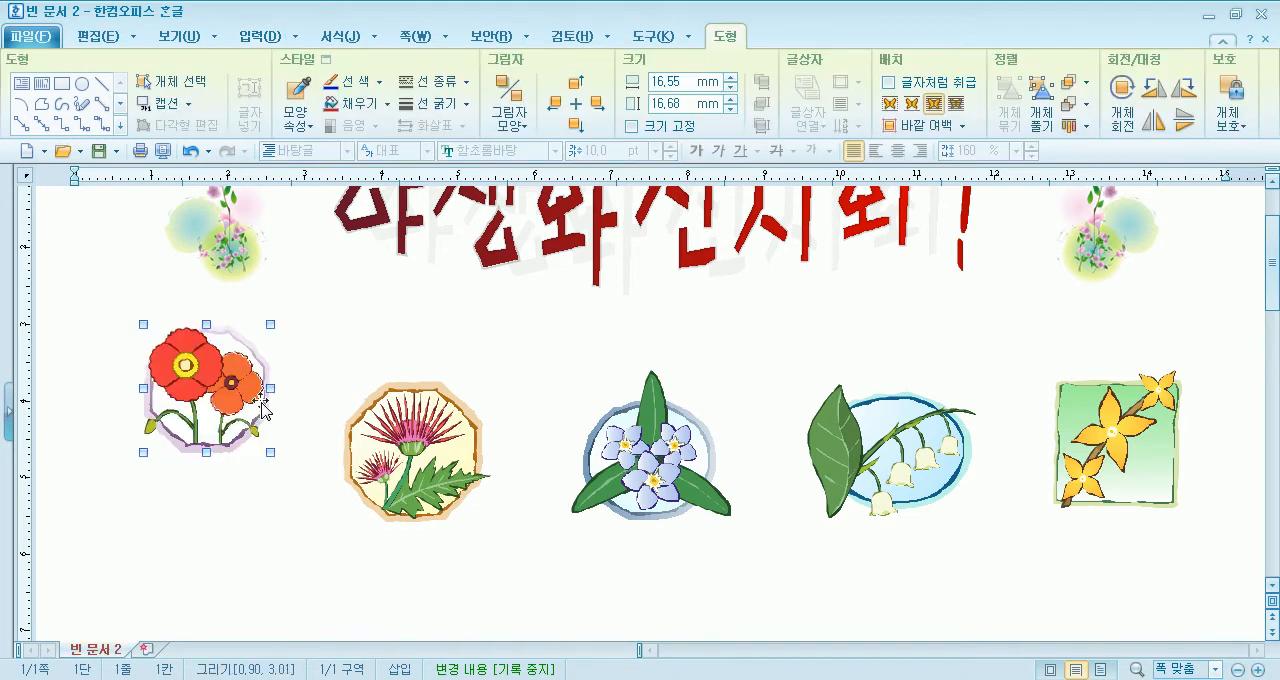
mouse_move(443, 445)
mouse_down()
mouse_move(446, 387)
mouse_move(435, 461)
mouse_up()
drag(230, 383, 231, 448)
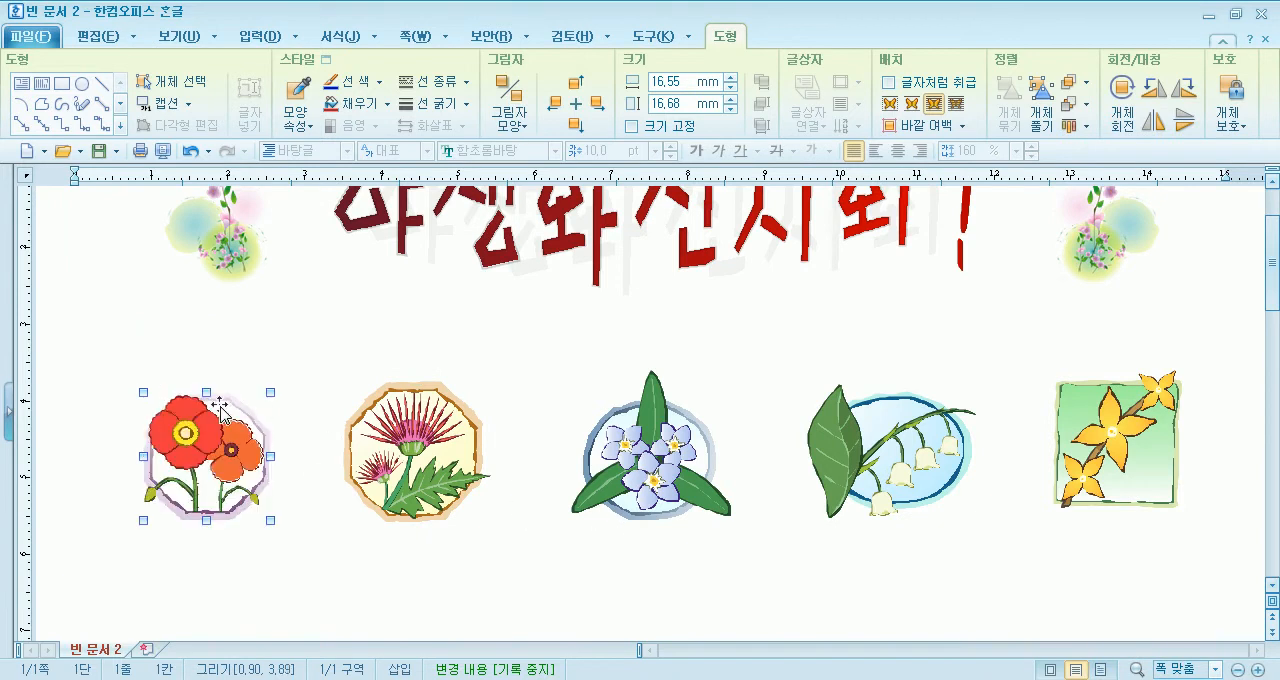
click(256, 342)
scroll(256, 342, up, 1)
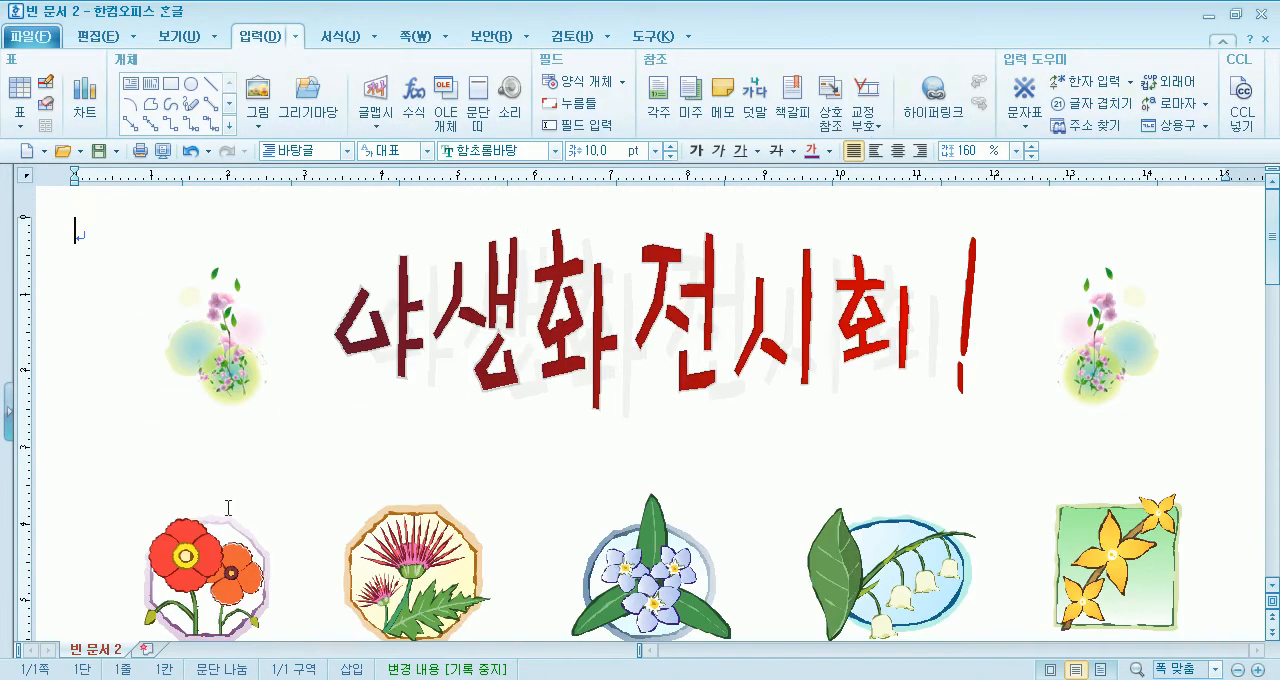
- Examine the 글맵시 formatting options for the word art and the 도형 options for the poppy drawing
click(220, 540)
scroll(409, 441, down, 2)
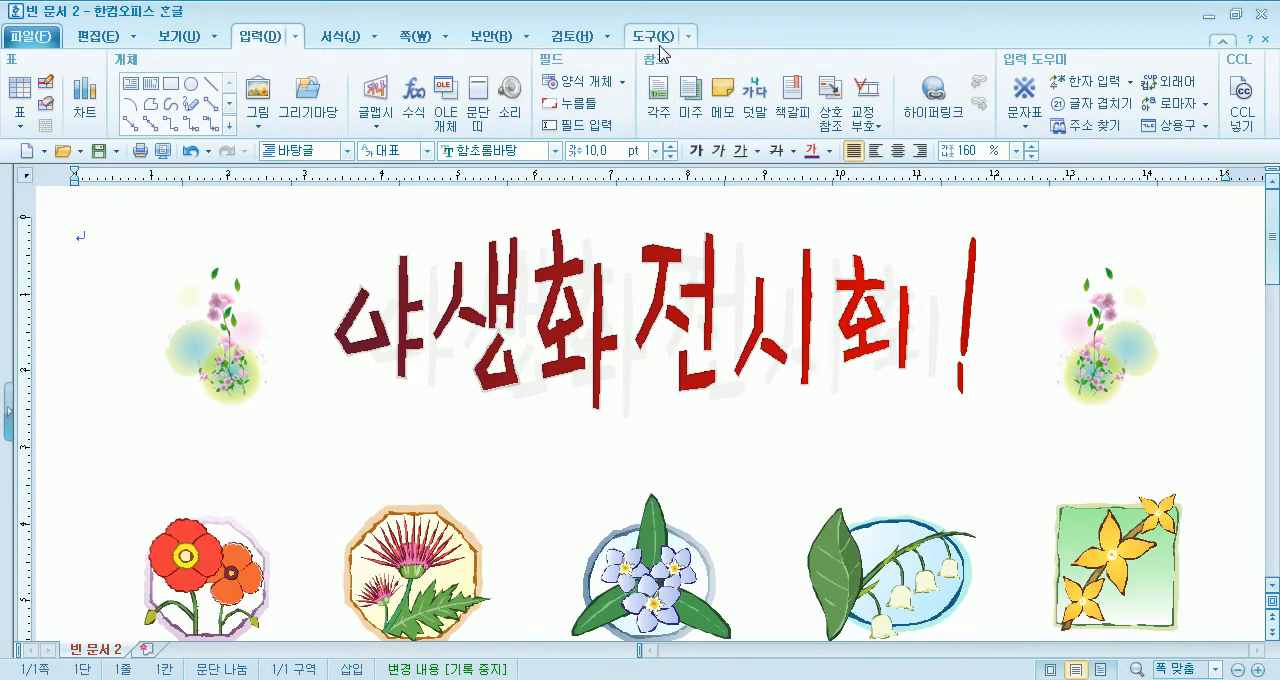
scroll(486, 200, down, 4)
scroll(543, 286, up, 4)
click(543, 290)
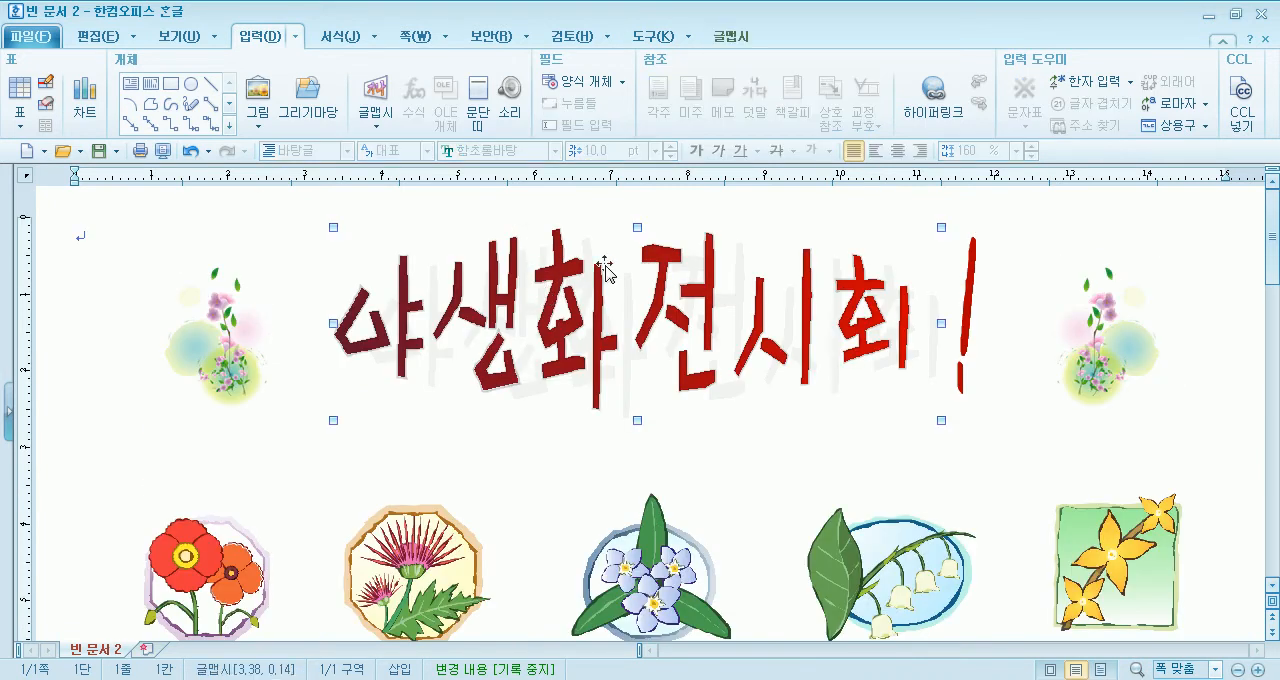
click(742, 44)
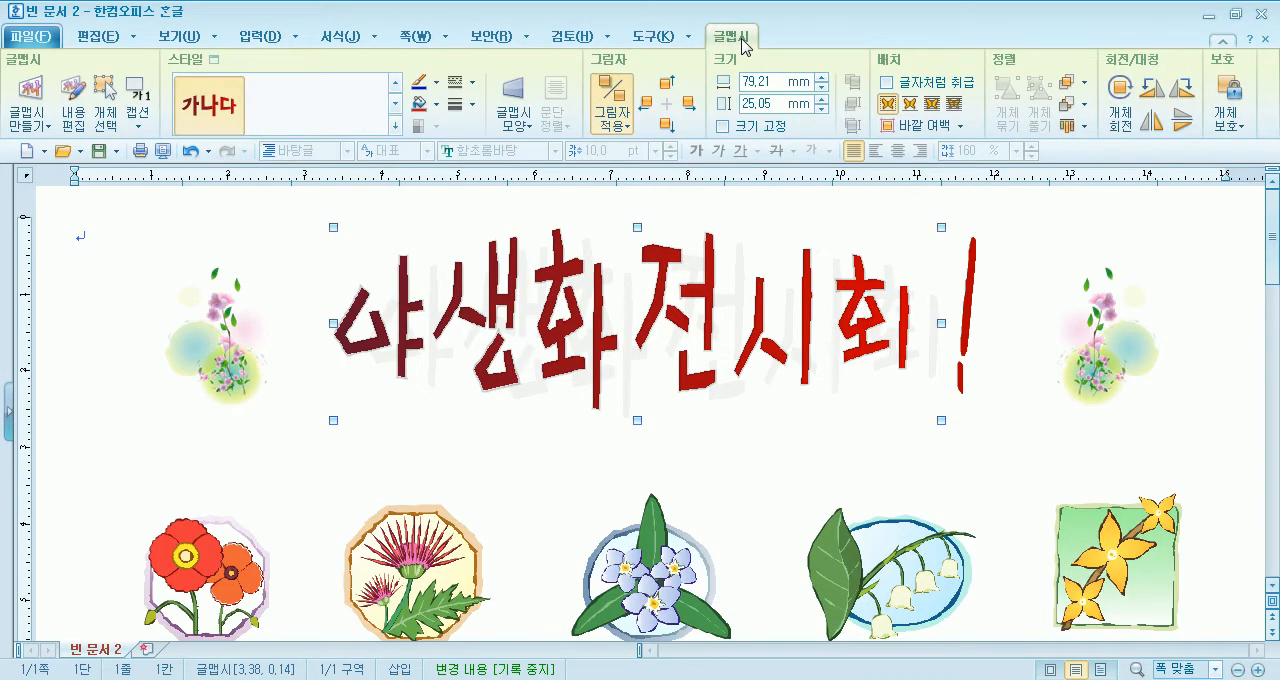
key(Delete)
click(208, 312)
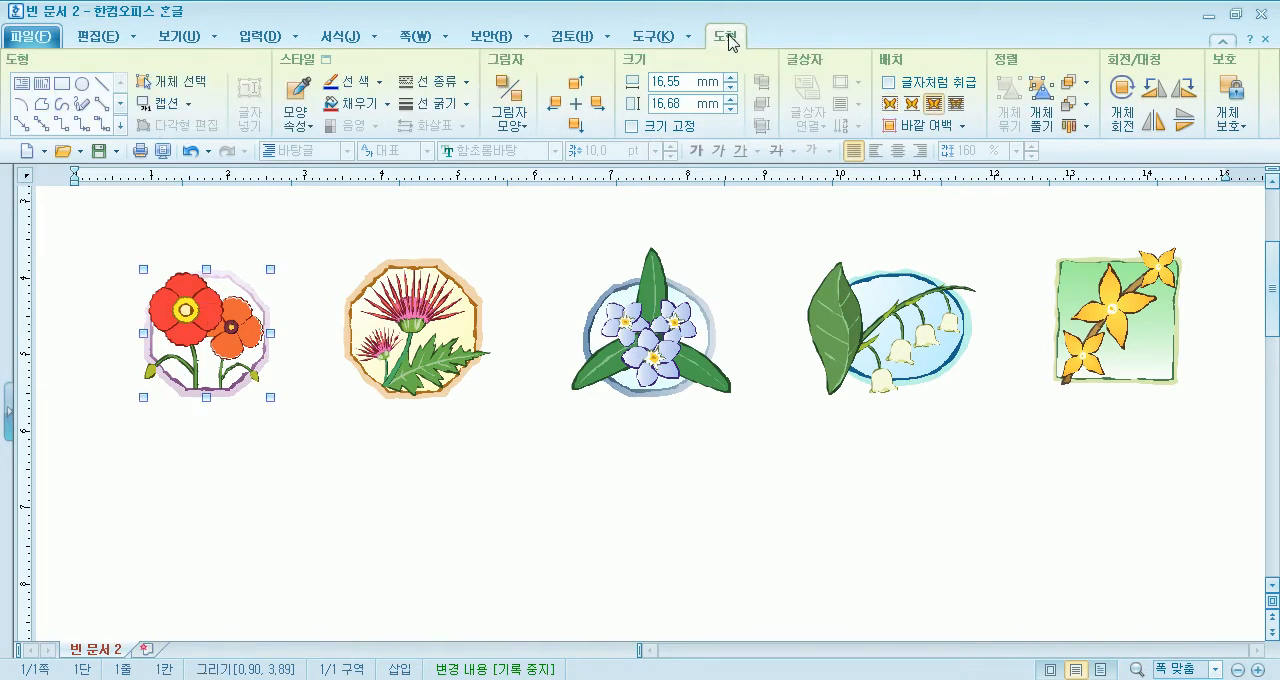
click(183, 237)
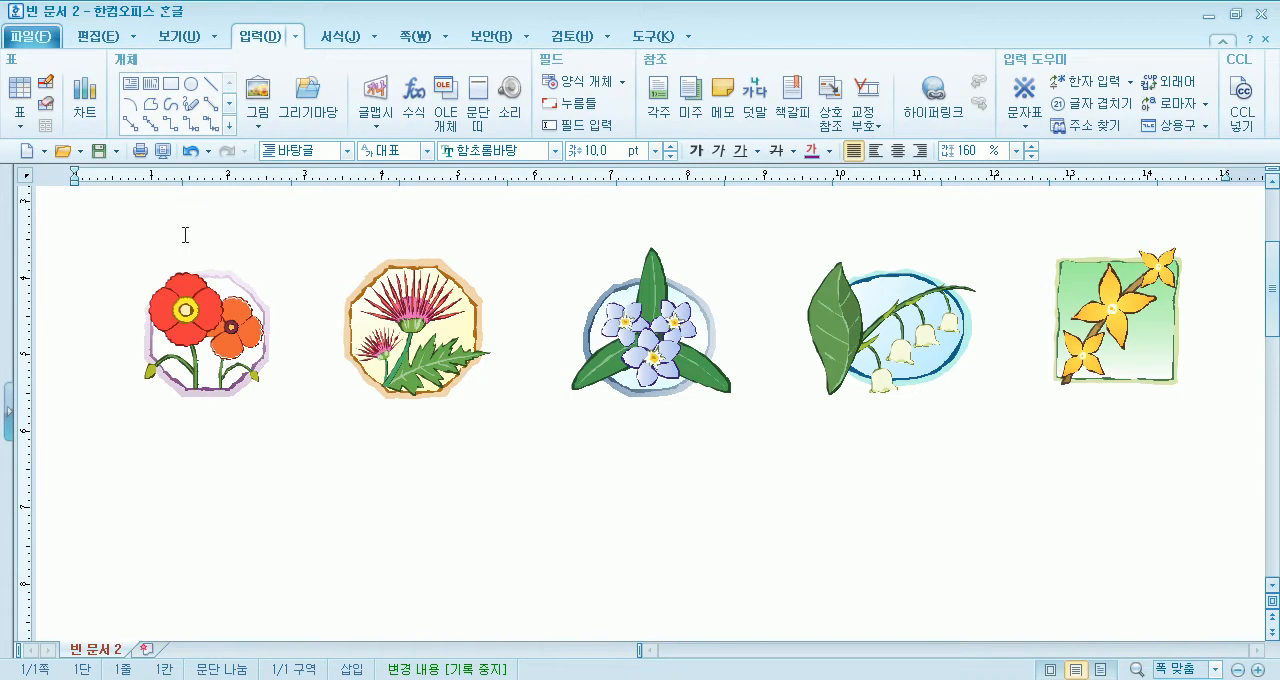
- Select all five flower drawings together with 개체 선택 and space them evenly with 가로 간격을 동일하게
click(224, 302)
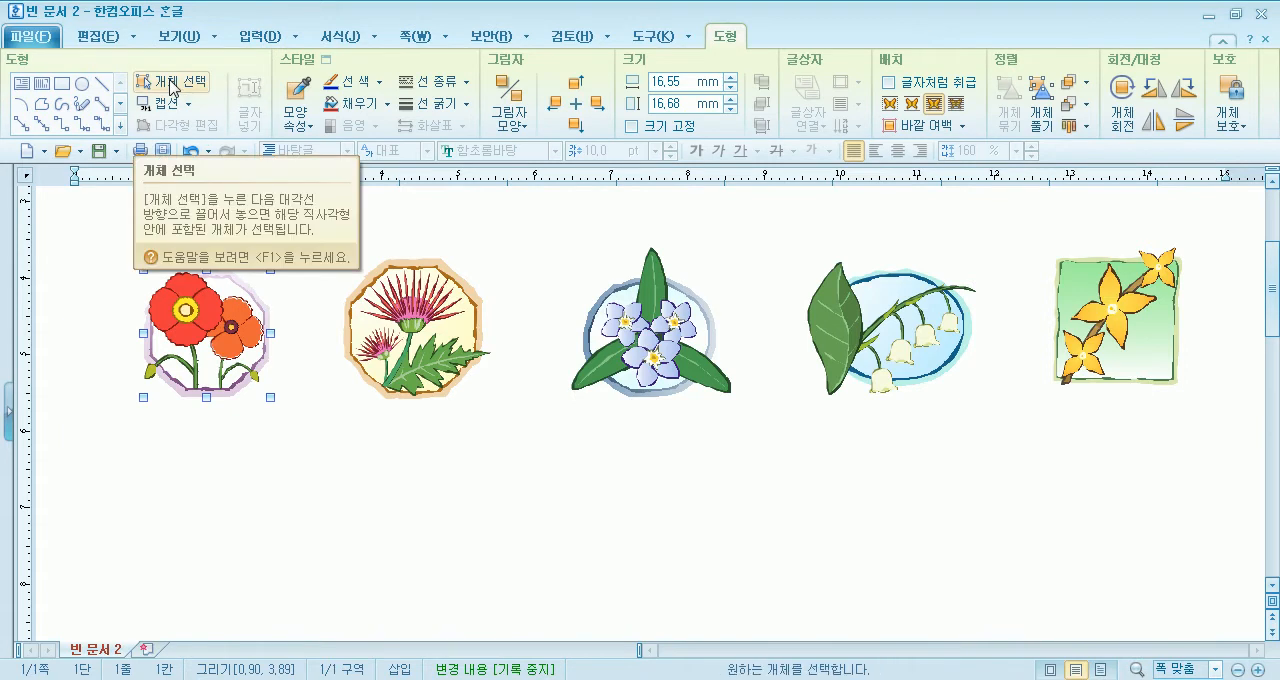
click(170, 82)
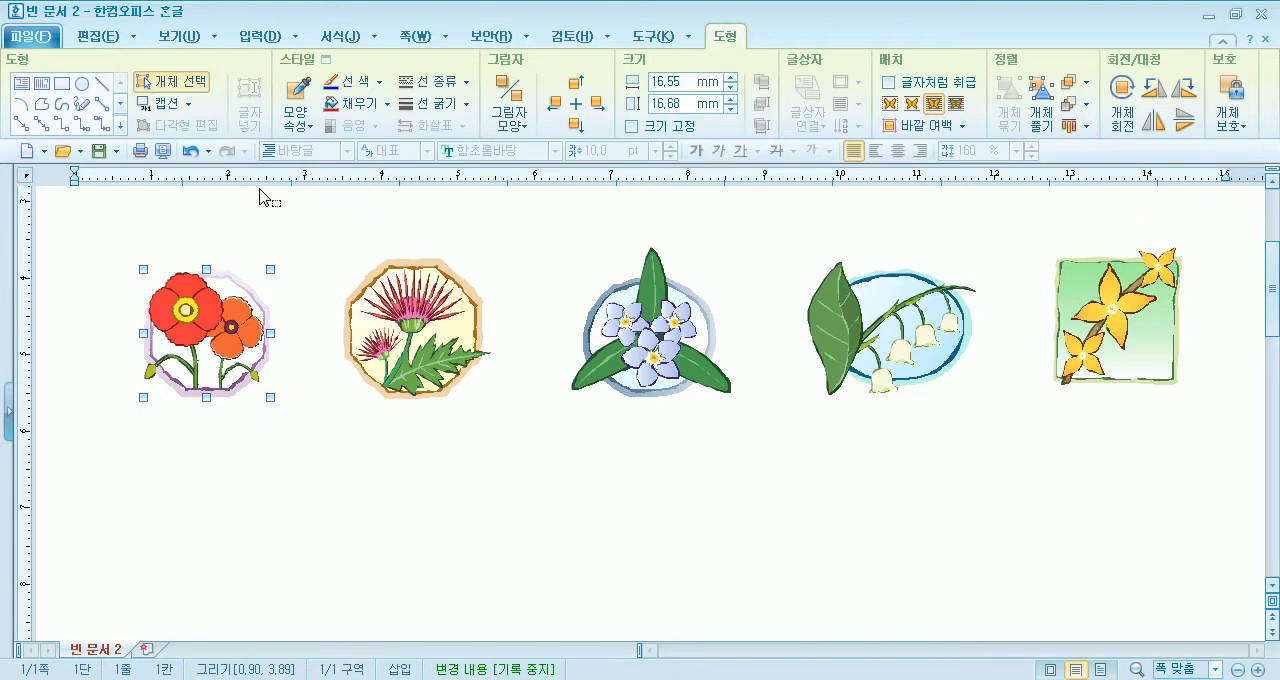
drag(77, 213, 1272, 447)
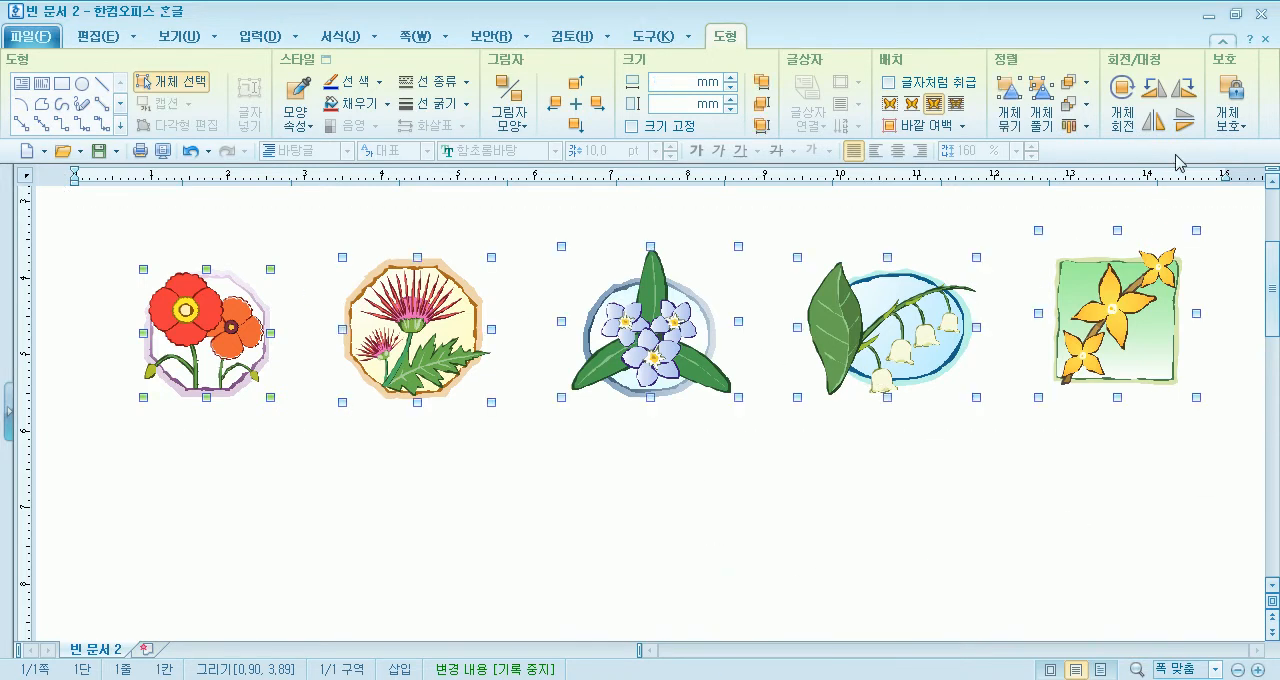
click(1078, 125)
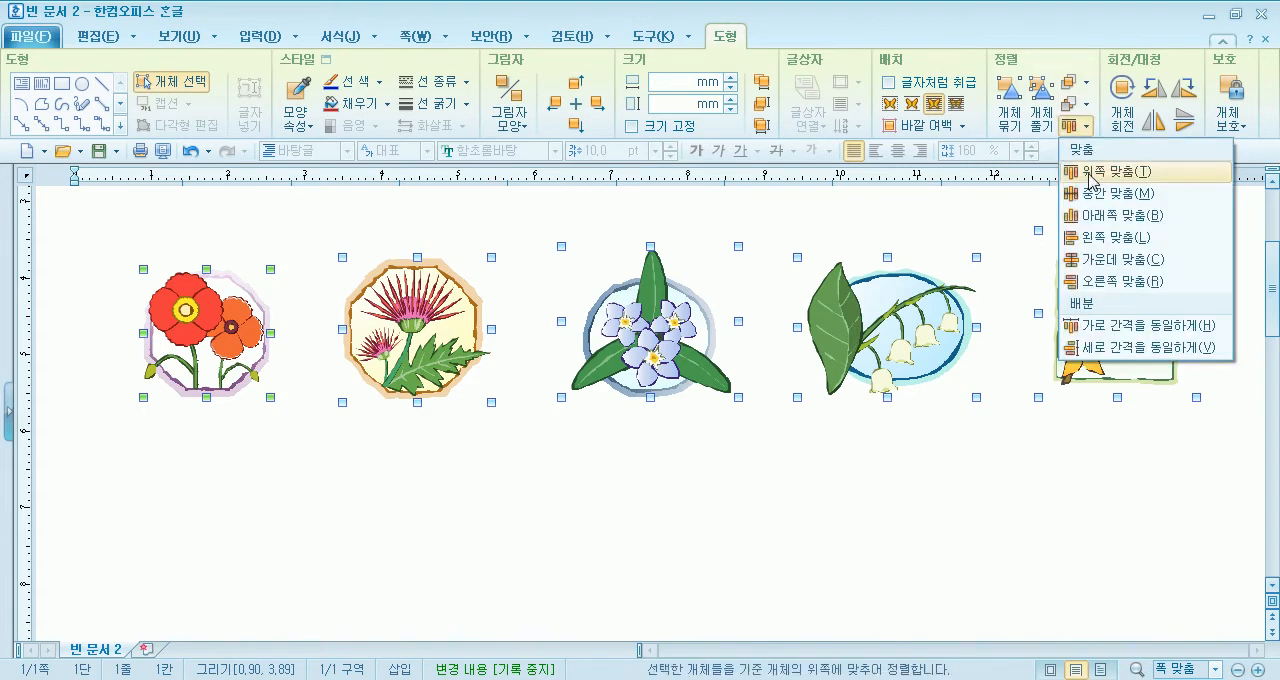
click(1100, 326)
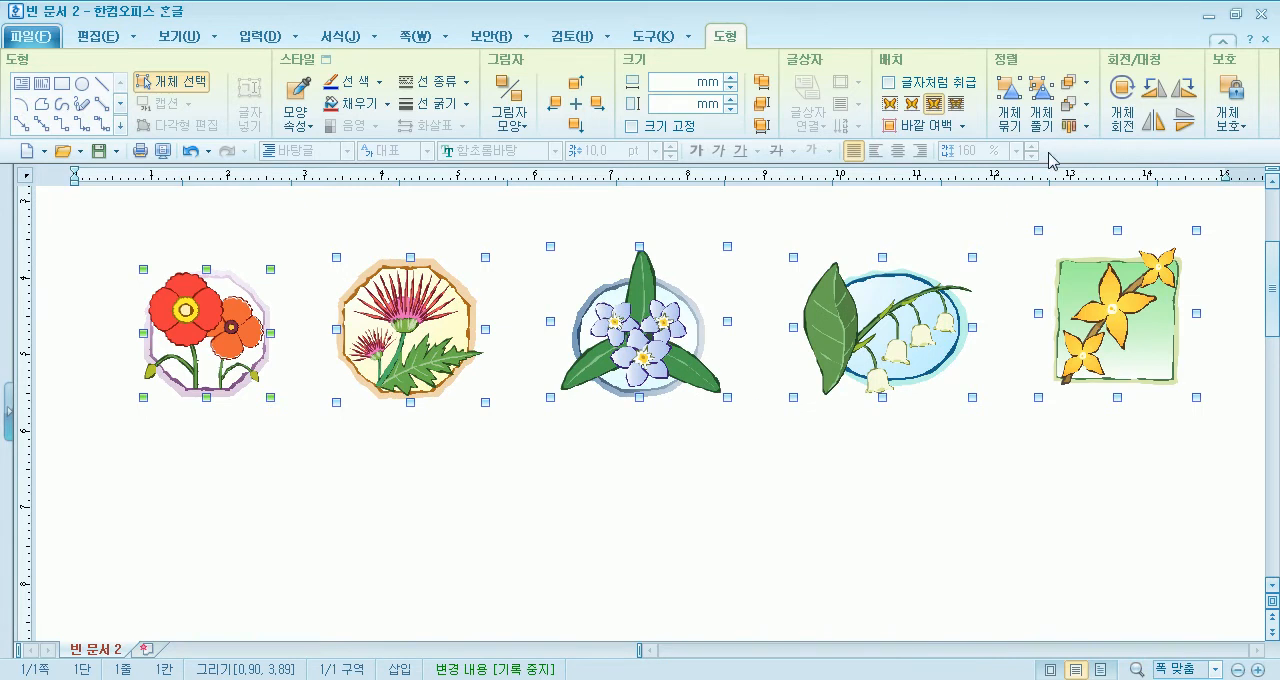
- Align the five flower drawings with 위쪽 맞춤 first, and line them up by their middles with 중간 맞춤
click(1079, 126)
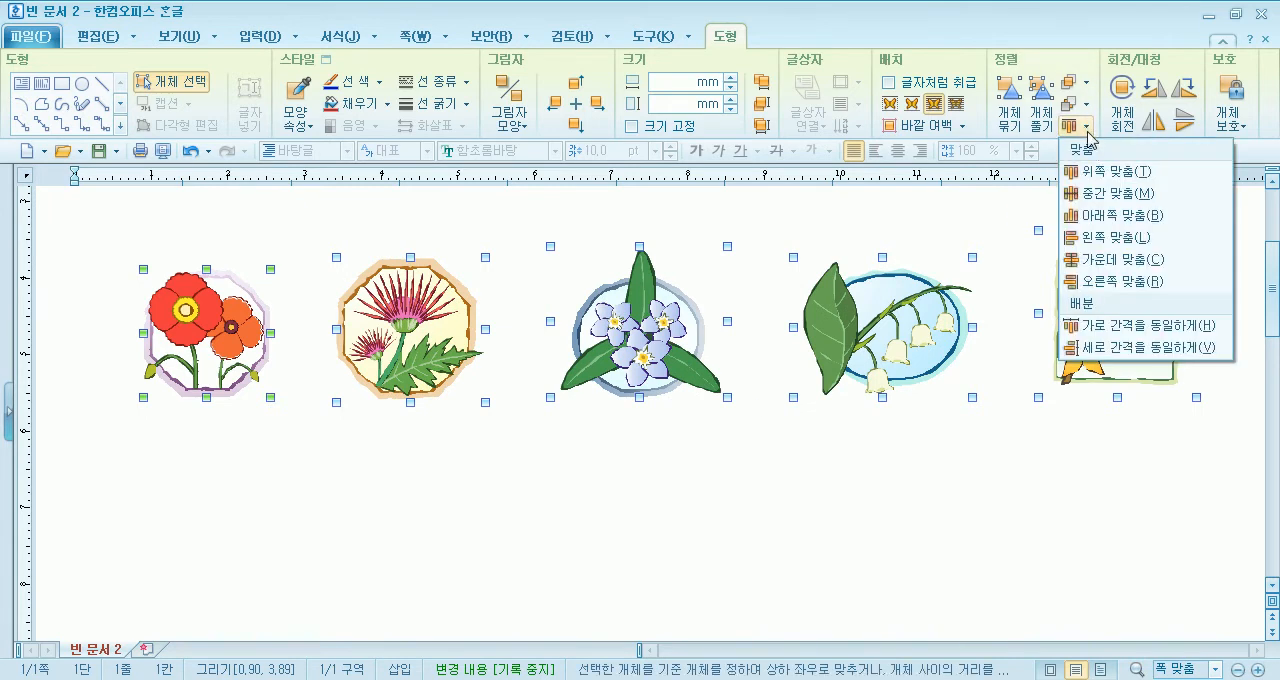
click(1104, 187)
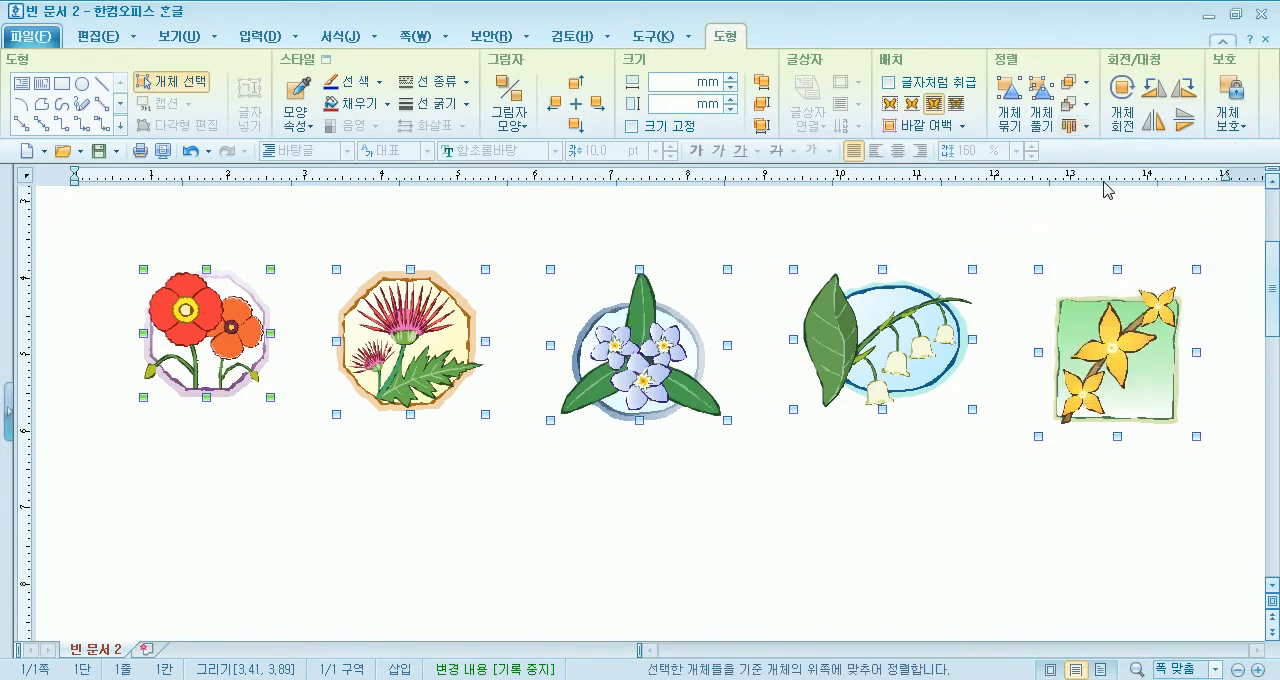
click(1088, 130)
click(1094, 206)
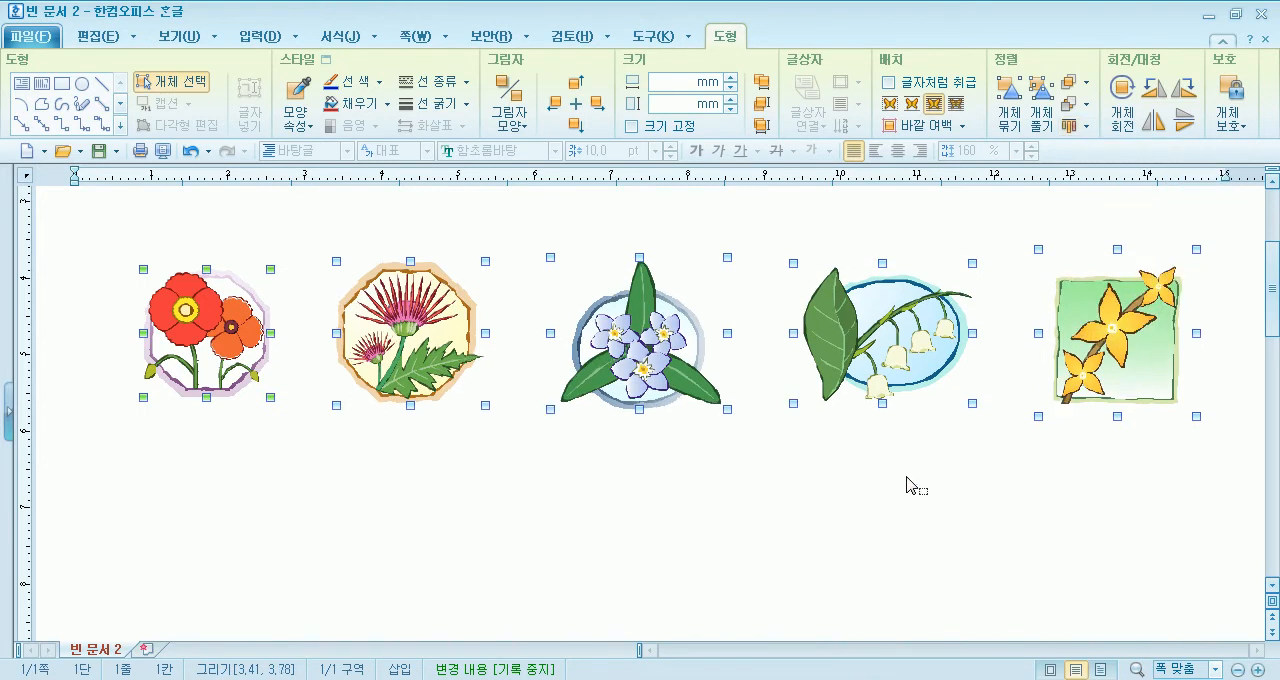
- Move the whole row of five flower drawings about 1 mm to the left
click(408, 343)
drag(408, 343, 399, 343)
scroll(461, 467, up, 3)
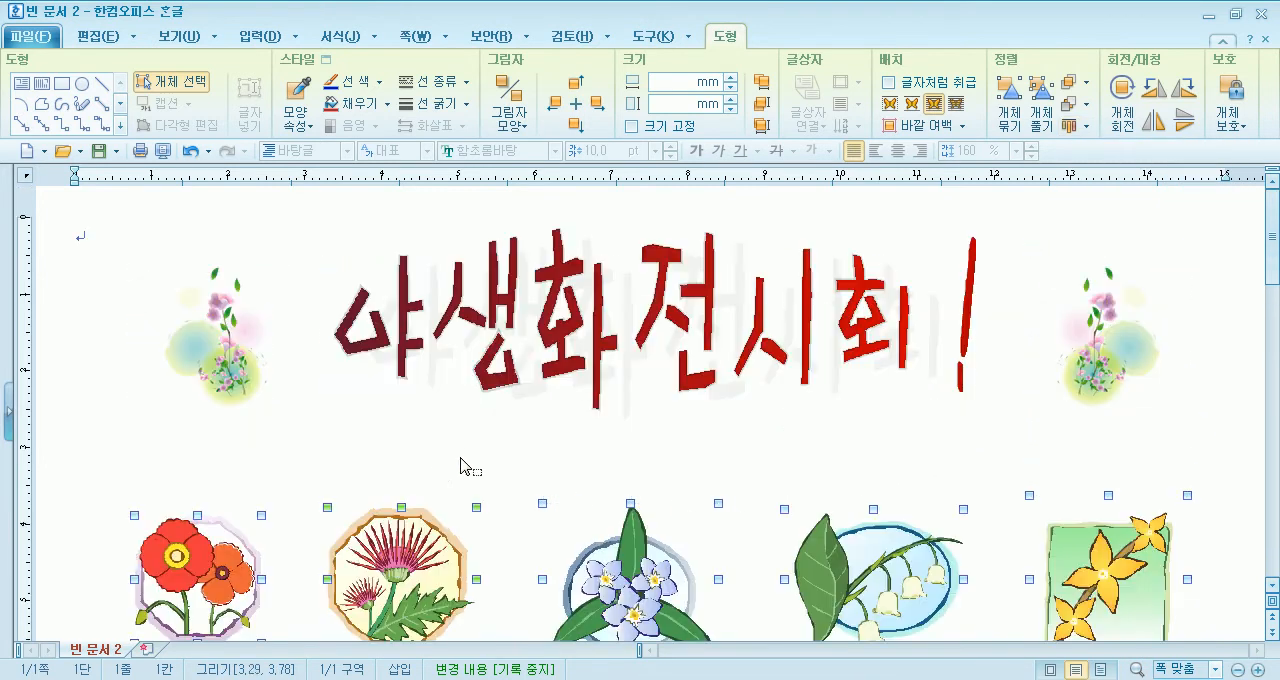
- Select the word art title, the exclamation mark and both flower clip arts with 개체 선택 and space them evenly with 가로 간격을 동일하게
click(171, 87)
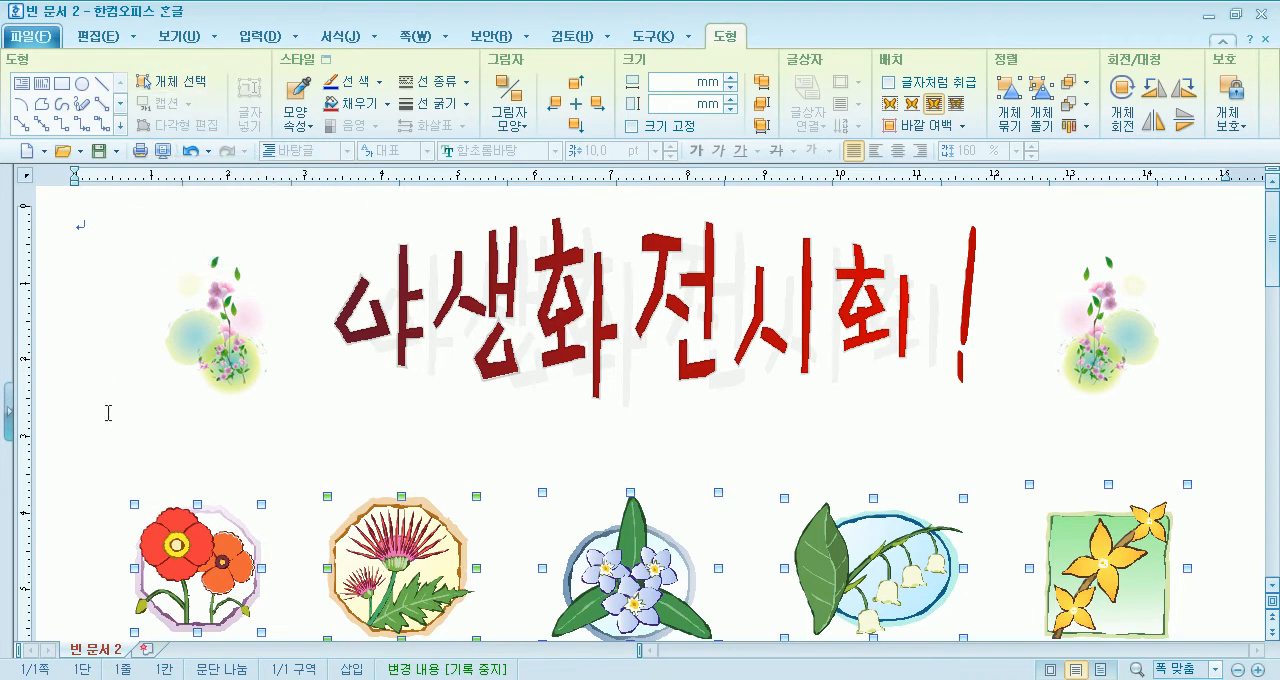
click(92, 228)
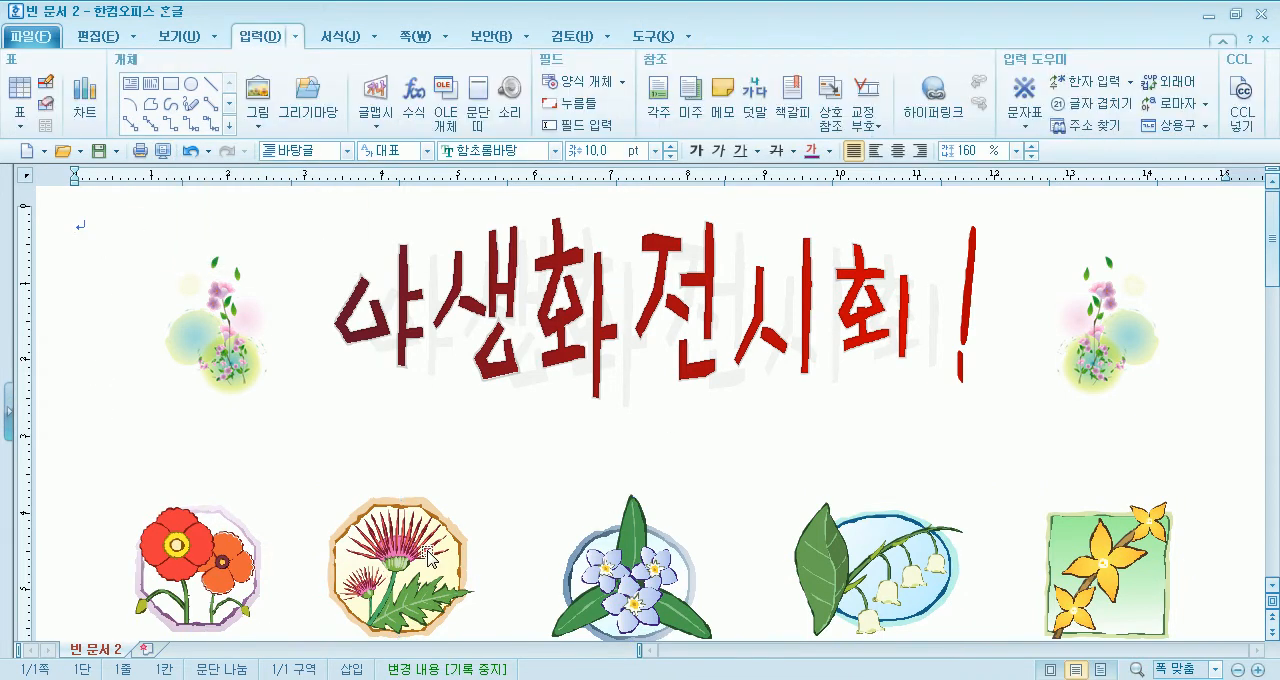
click(436, 307)
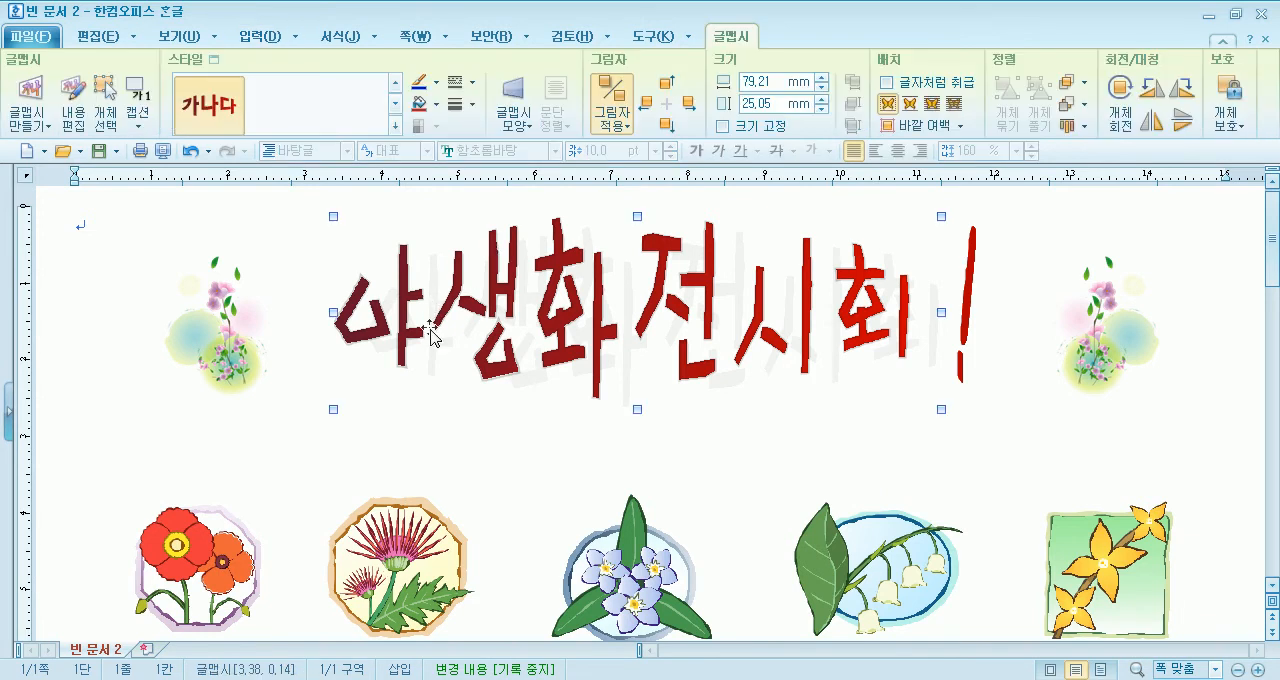
click(203, 350)
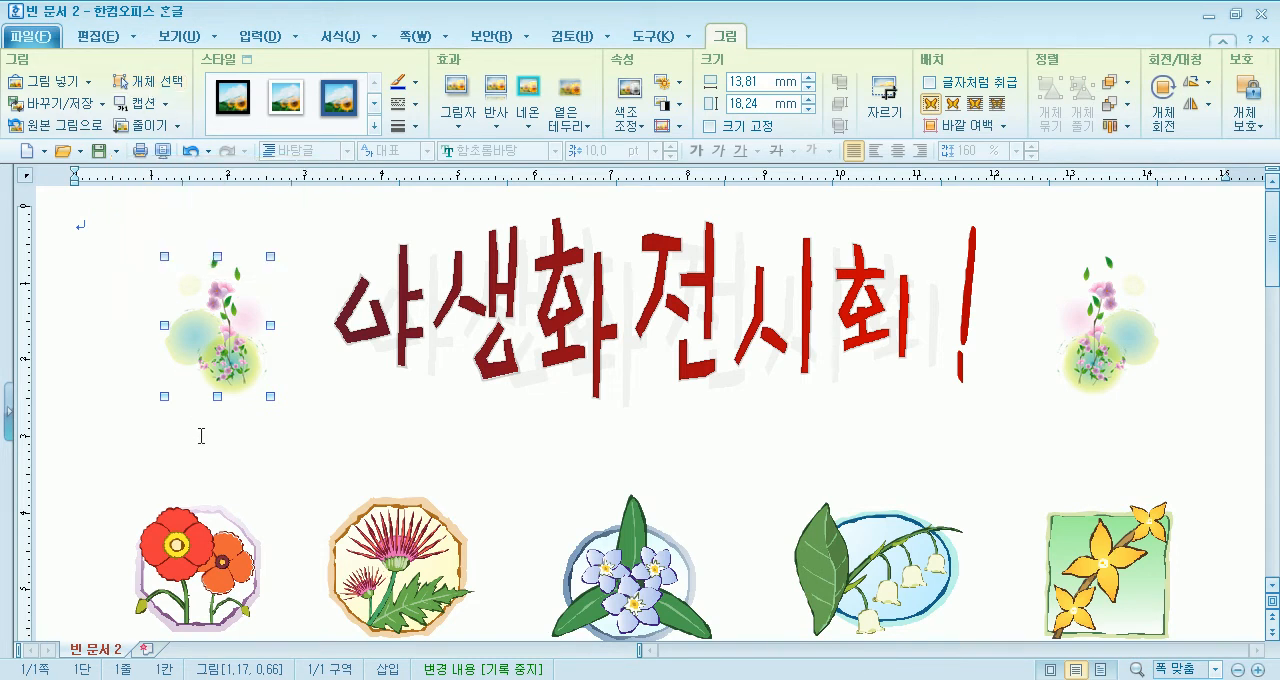
click(147, 81)
drag(88, 210, 1146, 437)
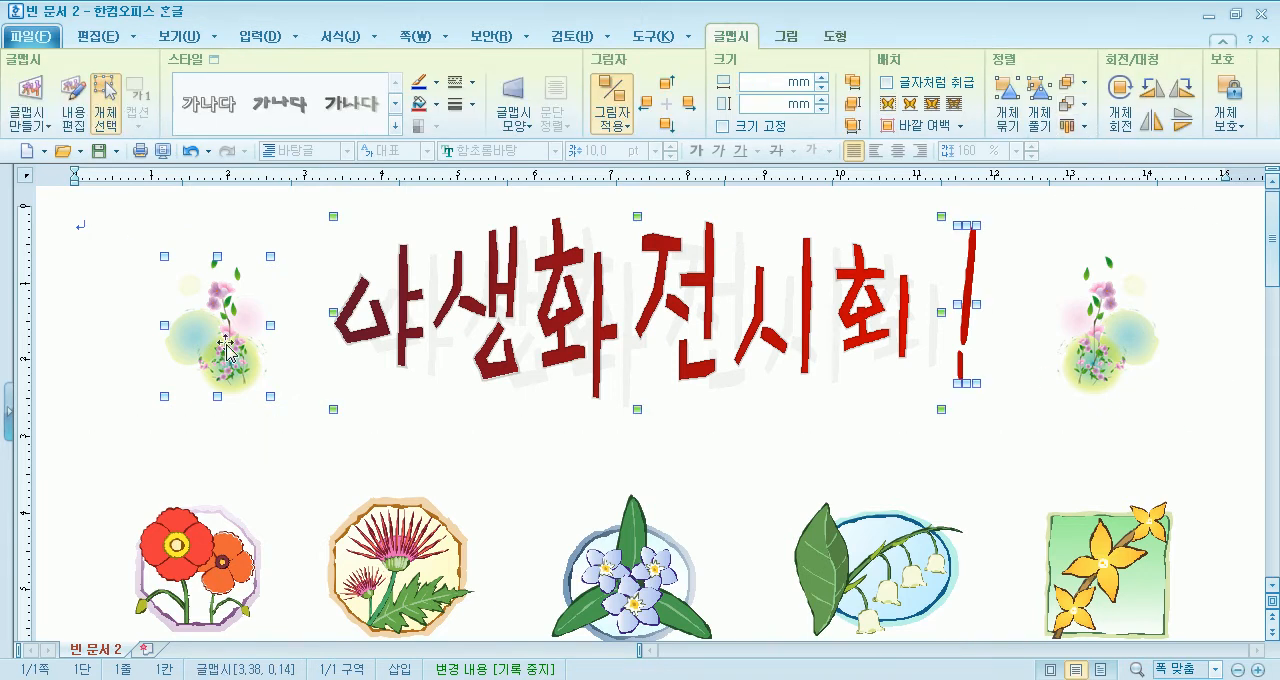
click(104, 215)
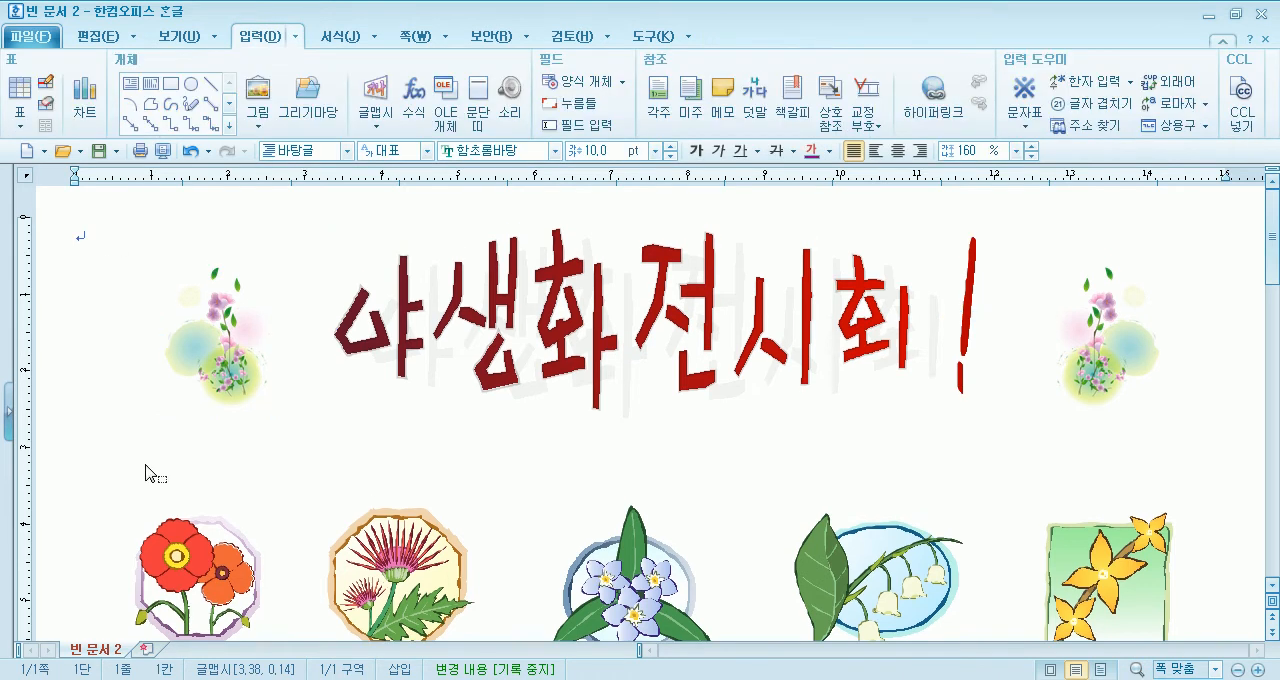
drag(97, 218, 1188, 440)
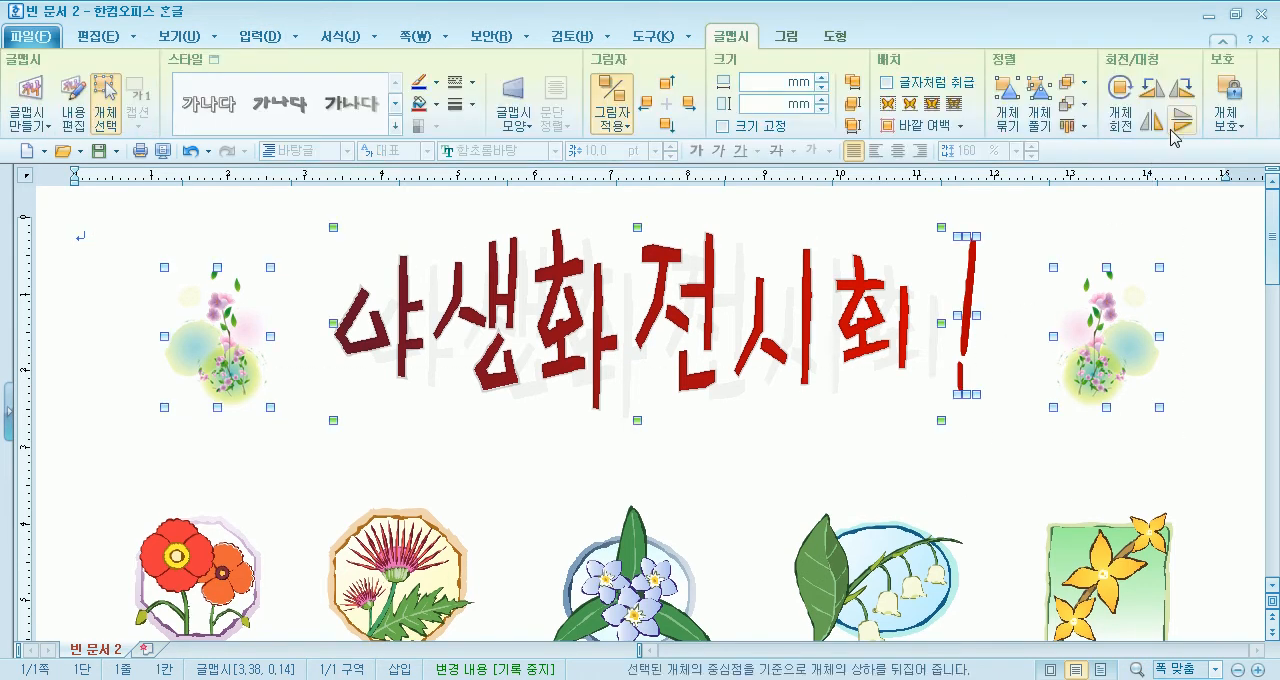
click(1072, 125)
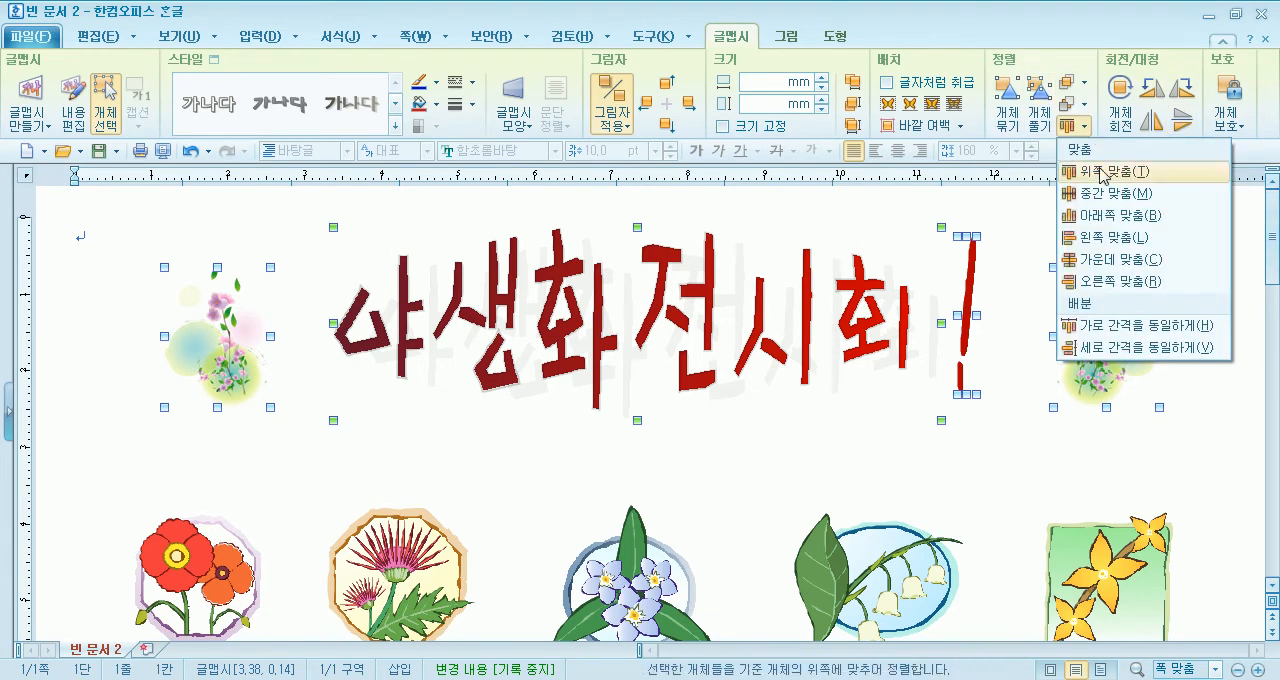
click(1134, 326)
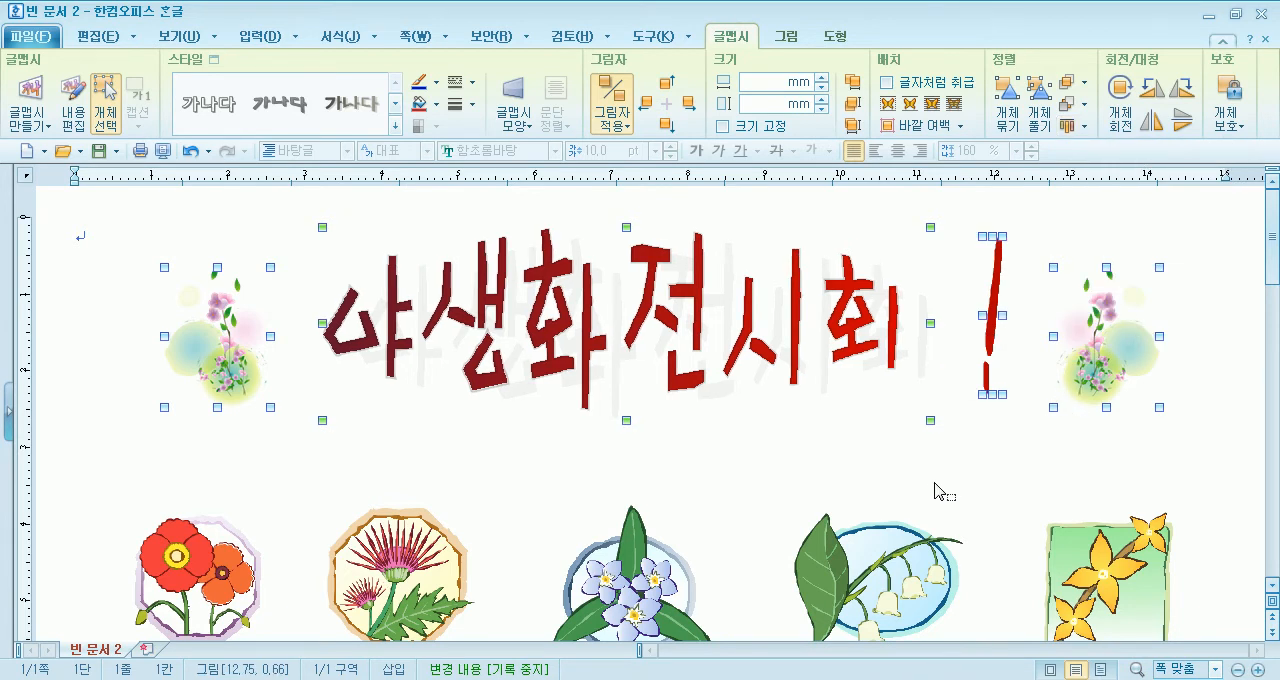
click(741, 459)
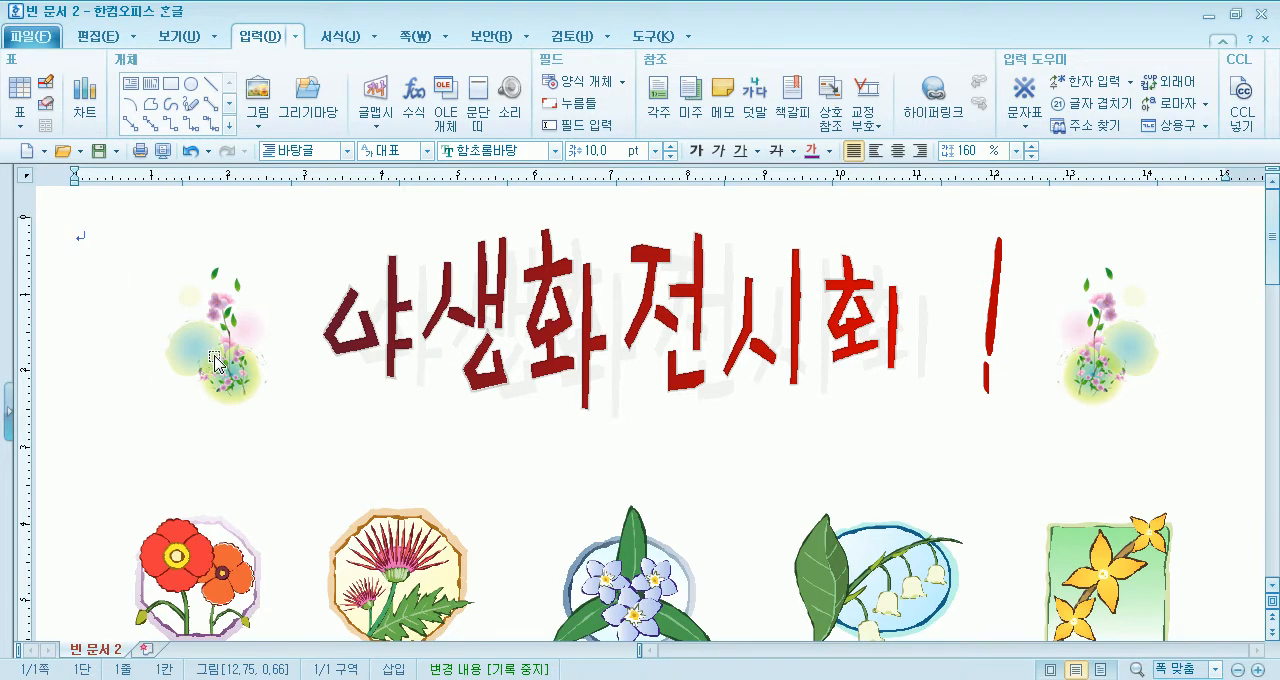
click(994, 310)
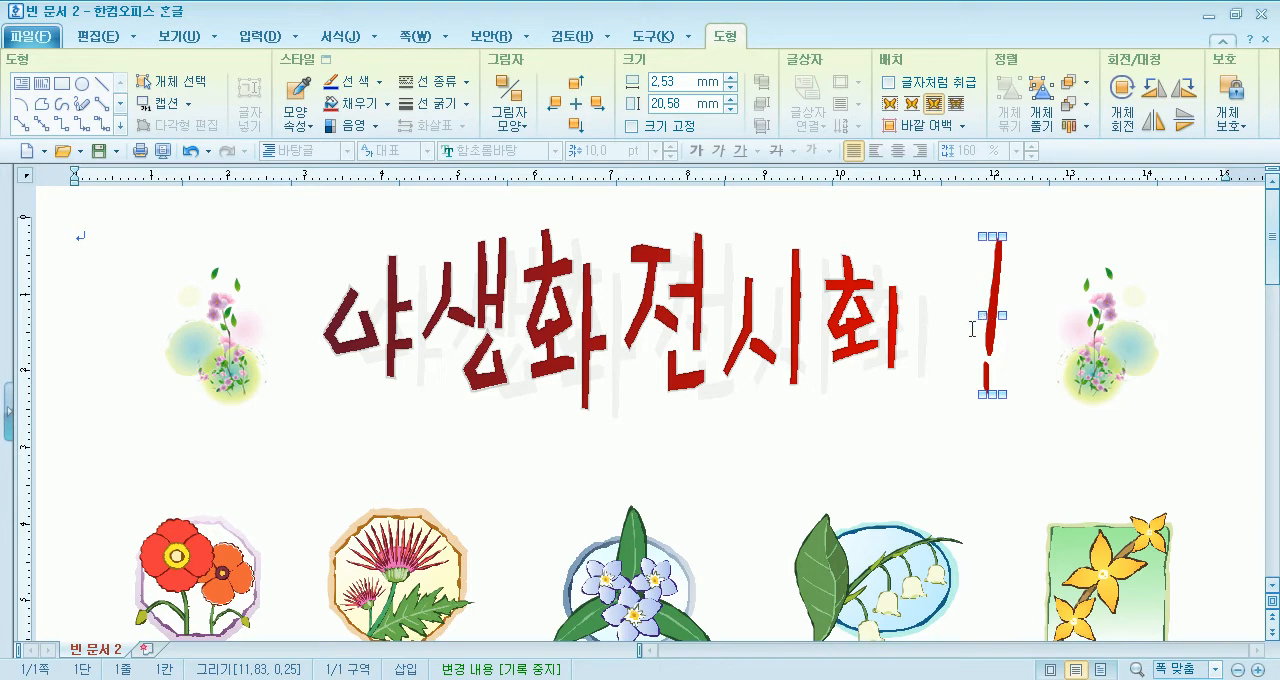
click(214, 350)
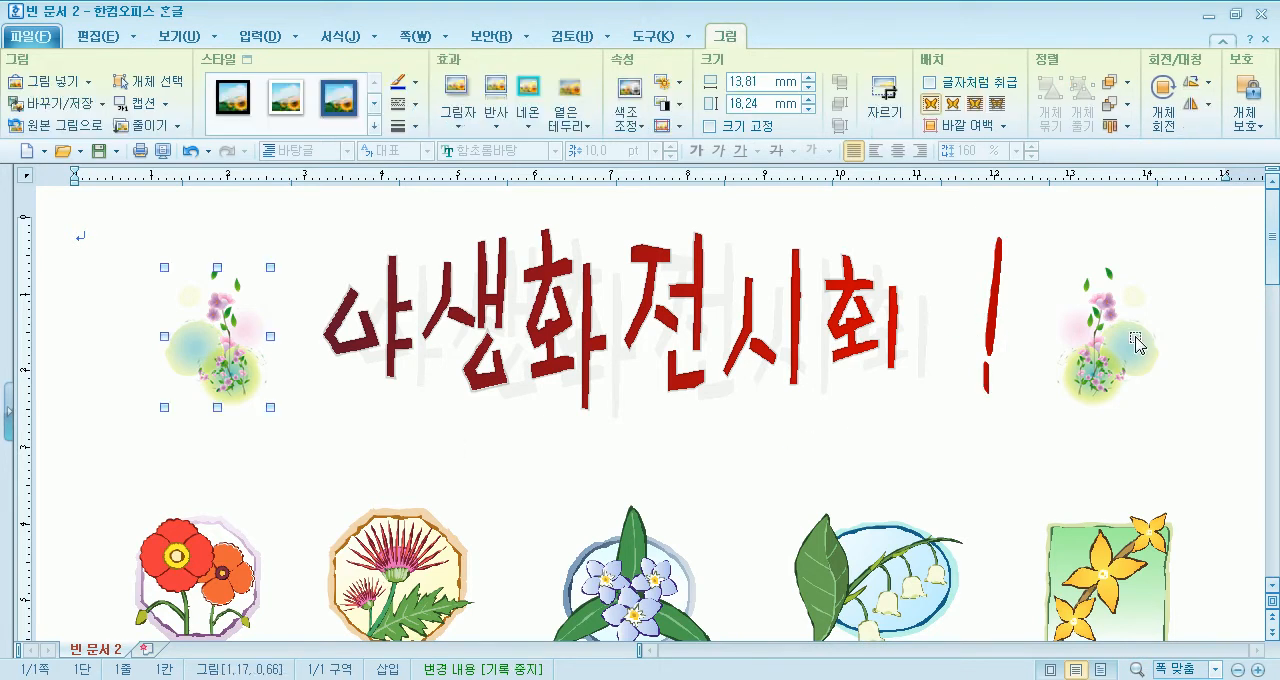
click(1115, 362)
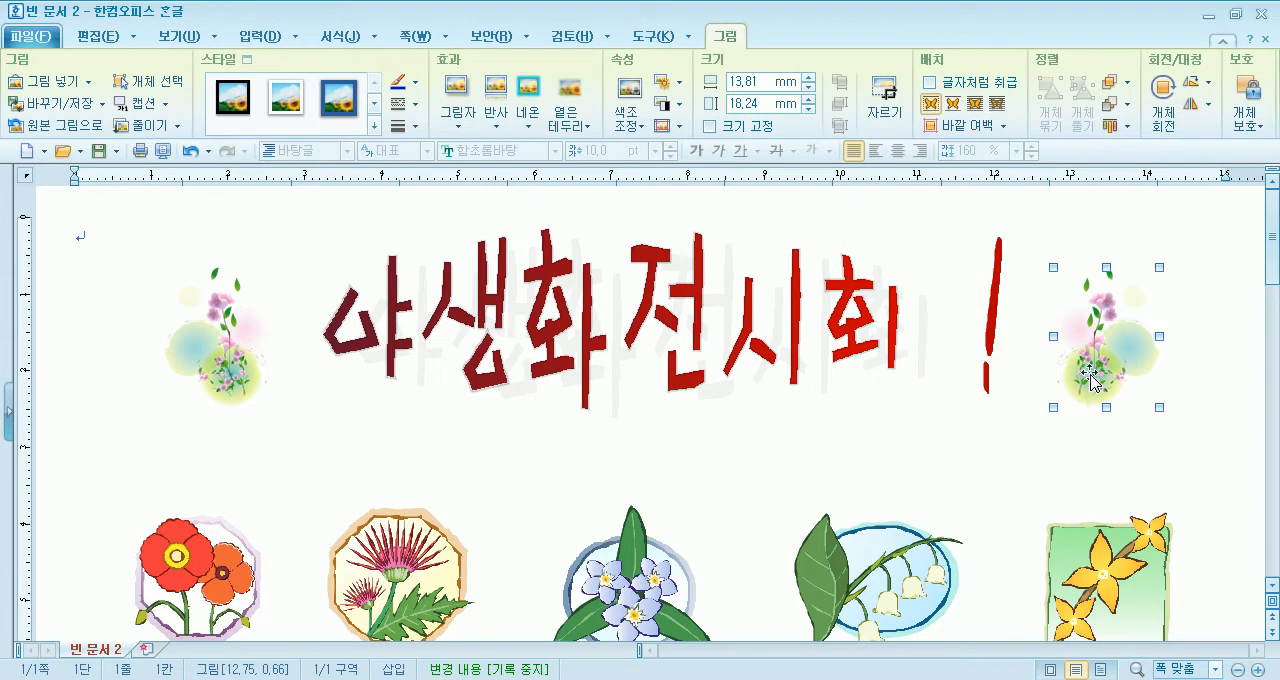
click(233, 365)
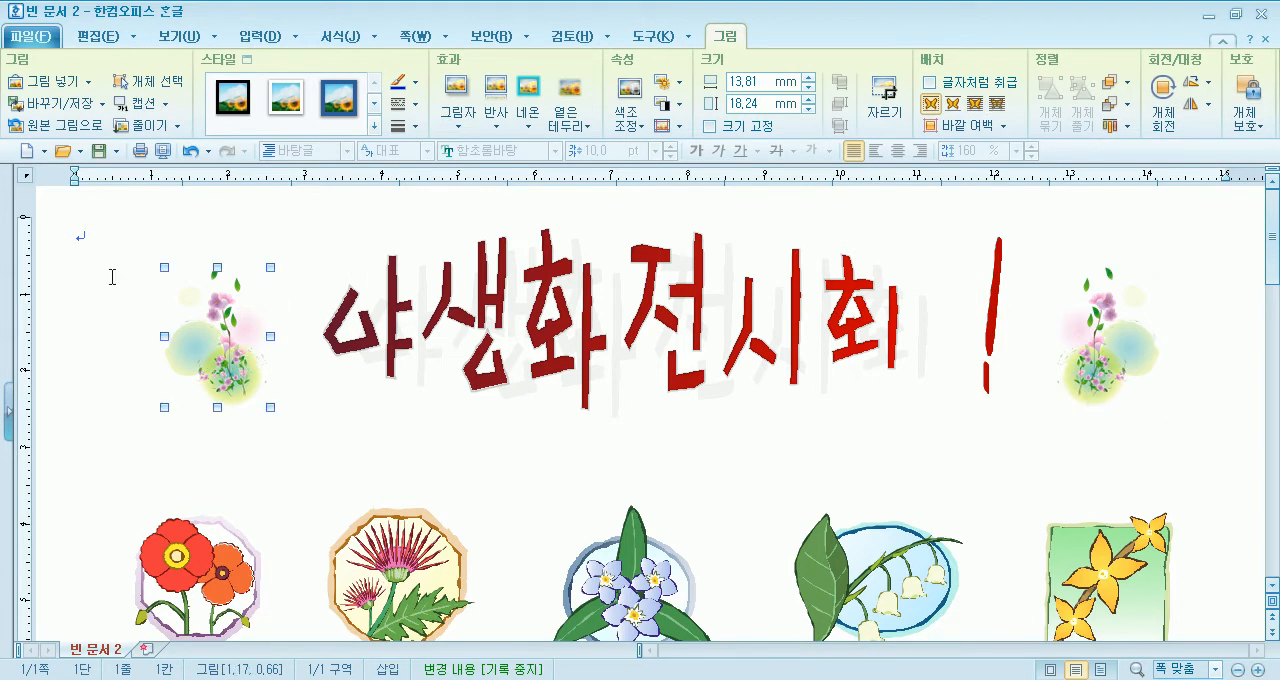
click(110, 245)
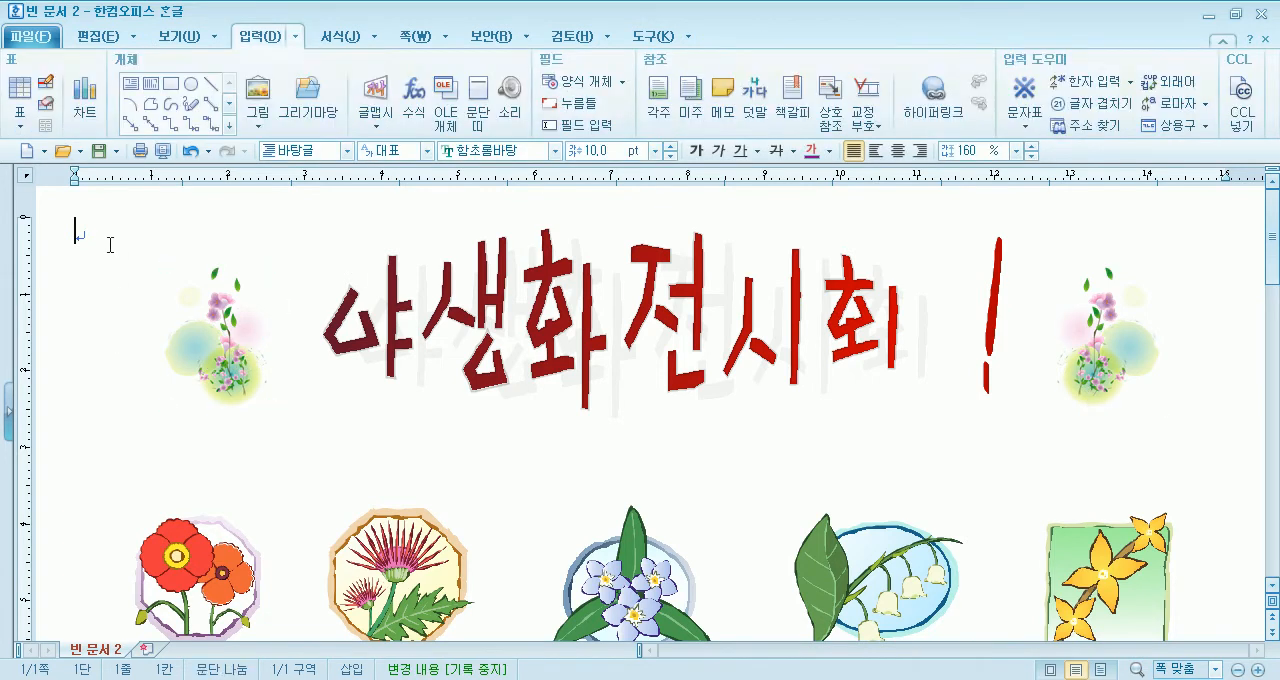
- Browse the 배너 category of the 그리기마당 clip art and preview several banners, including 배너08
click(300, 112)
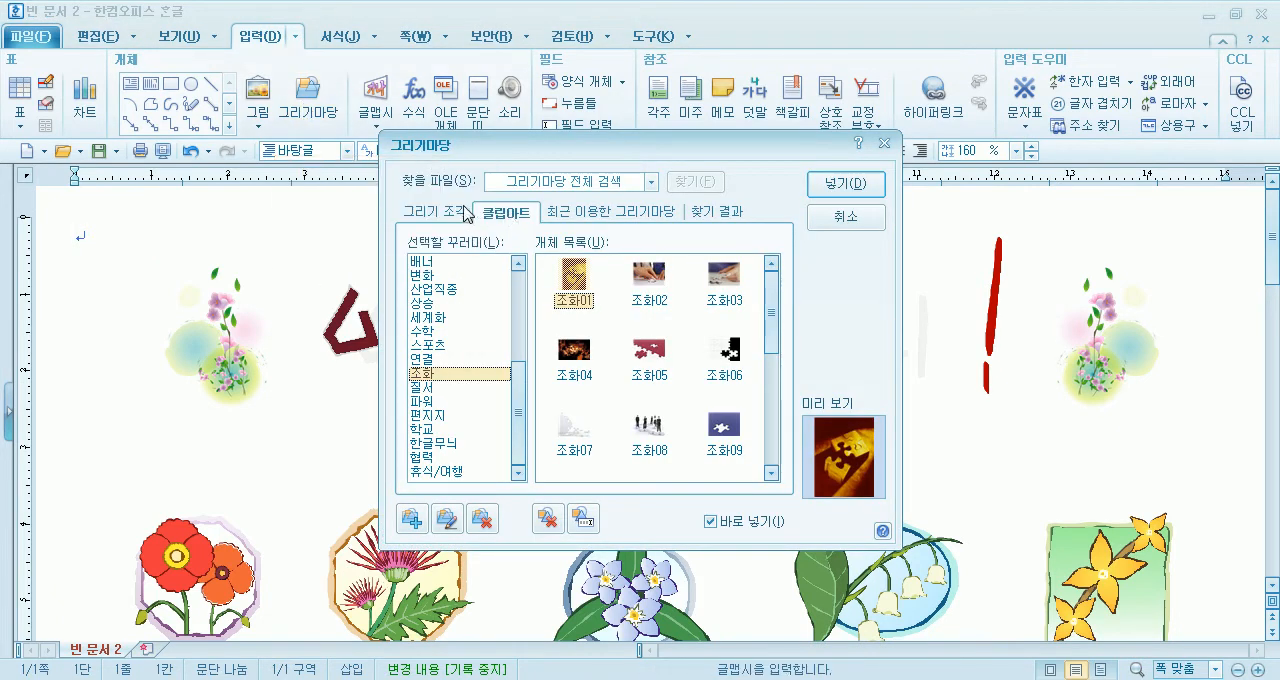
click(462, 214)
click(508, 213)
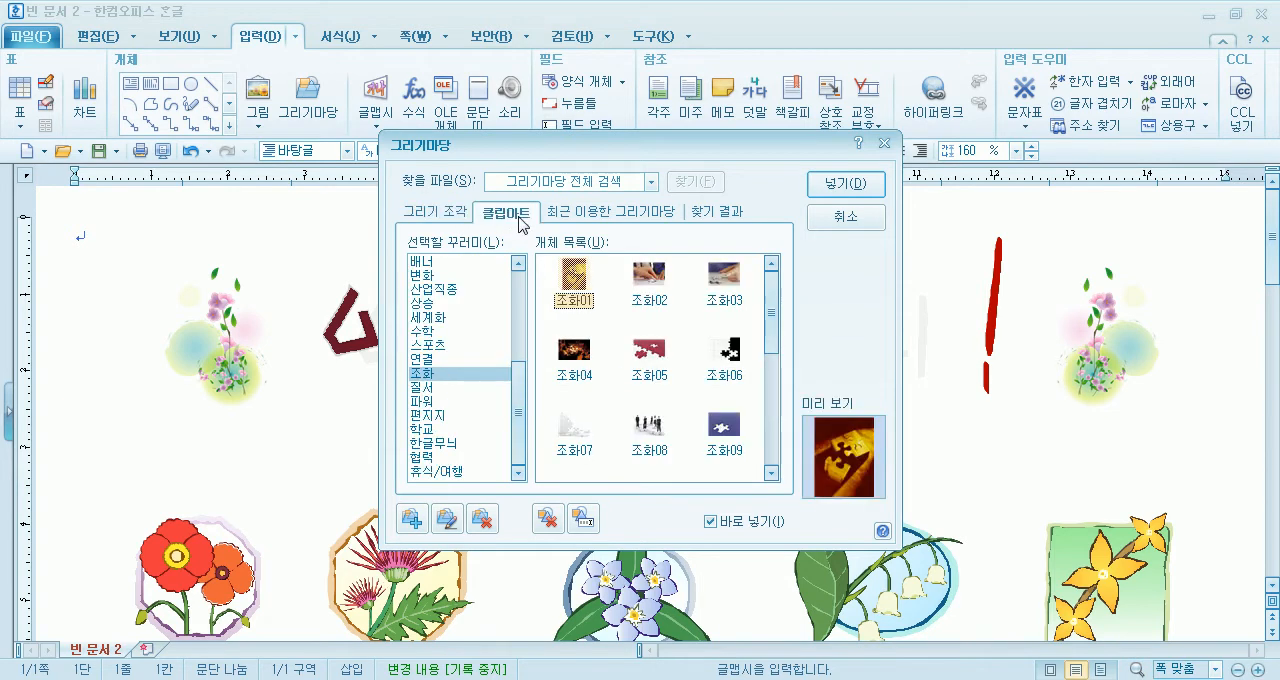
drag(518, 400, 534, 357)
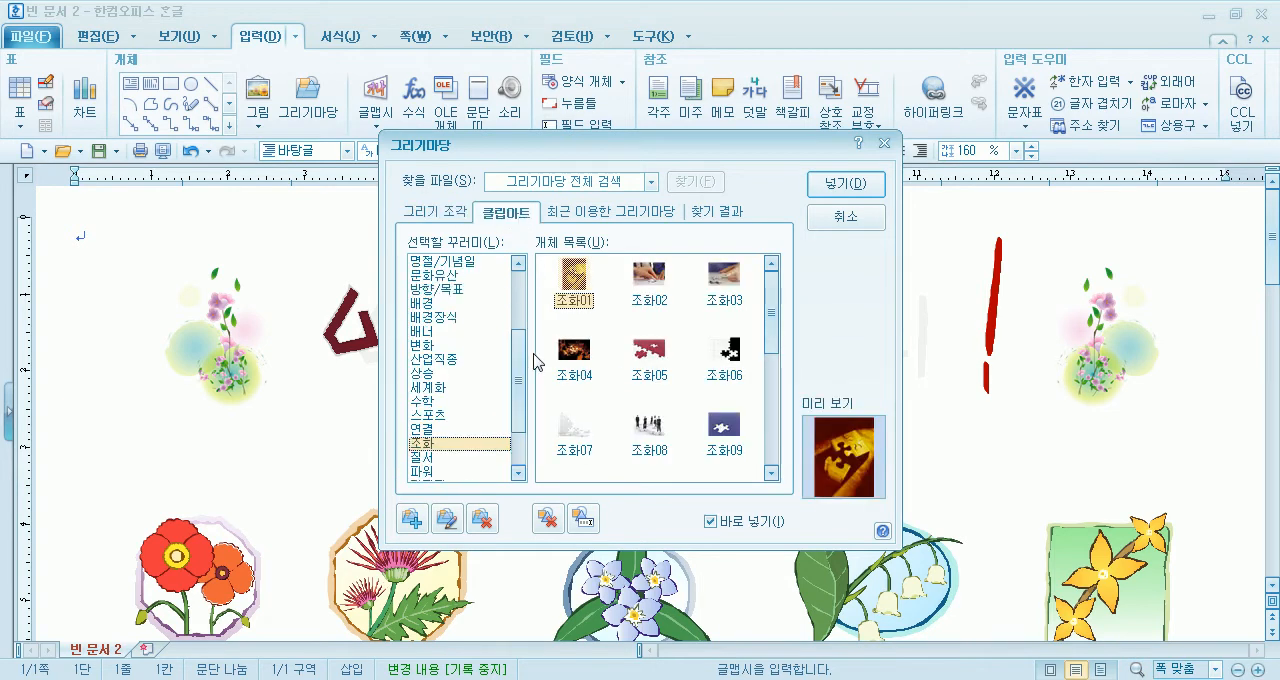
click(434, 334)
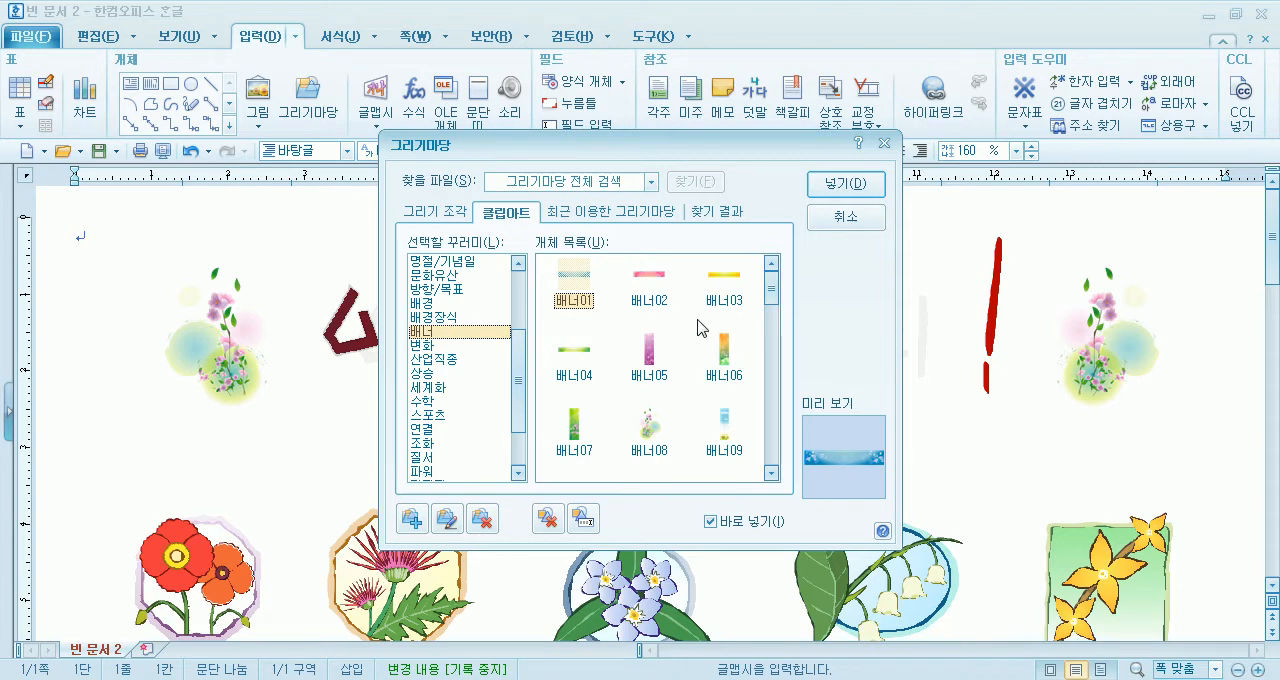
click(555, 280)
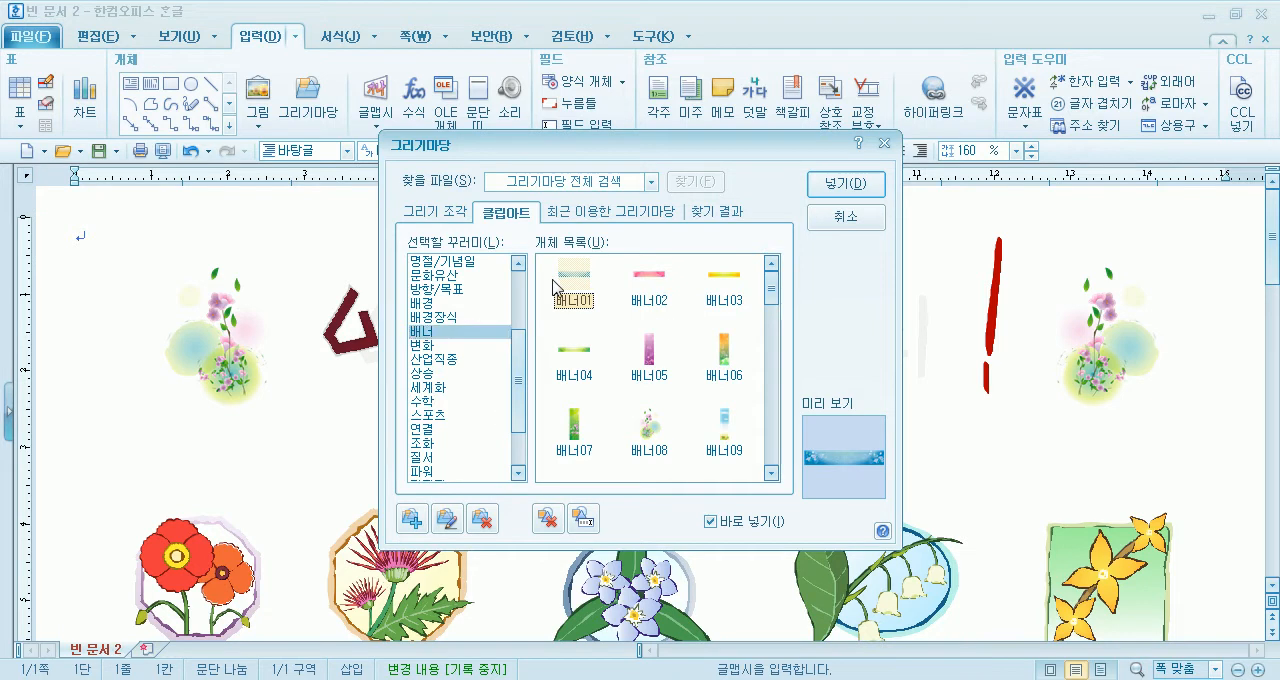
click(636, 277)
click(640, 337)
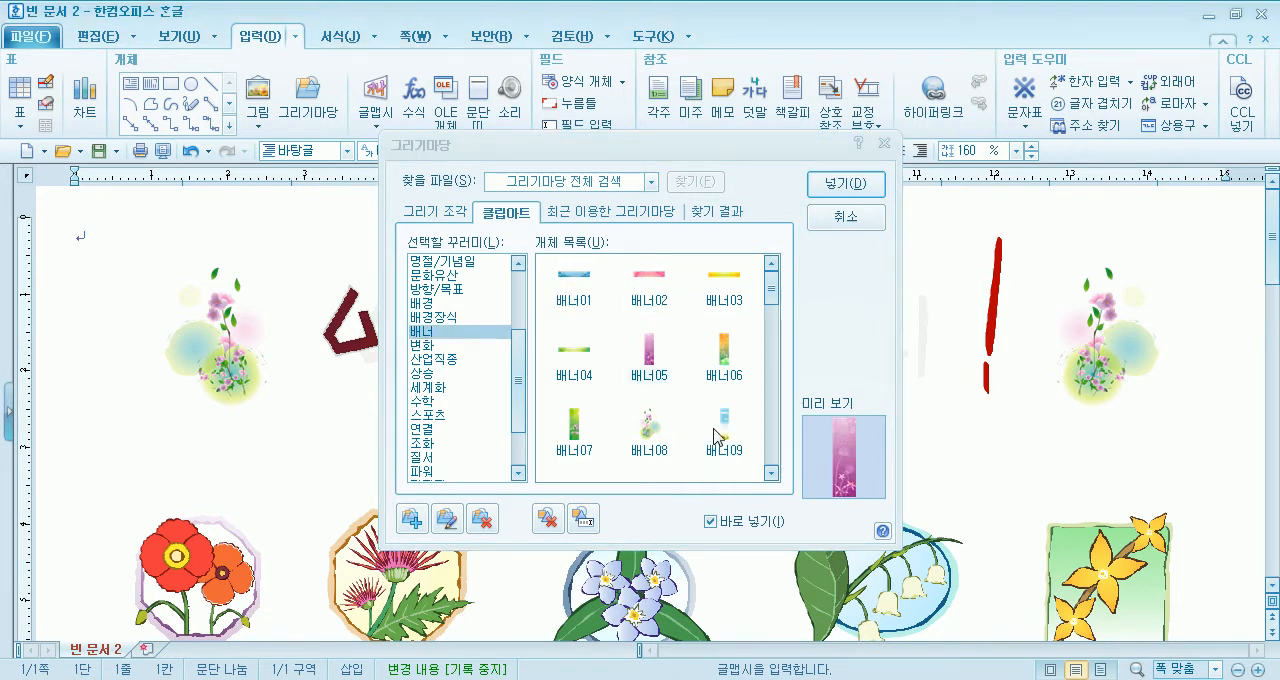
click(652, 428)
scroll(648, 432, down, 3)
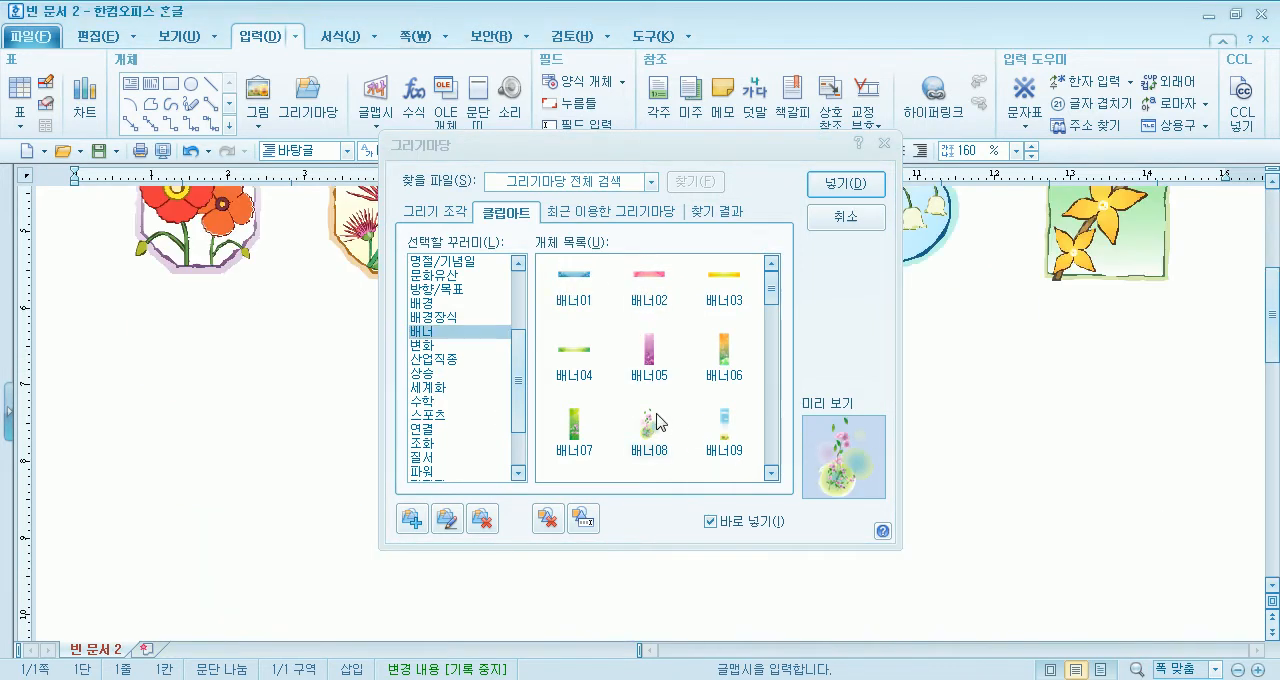
scroll(643, 437, up, 2)
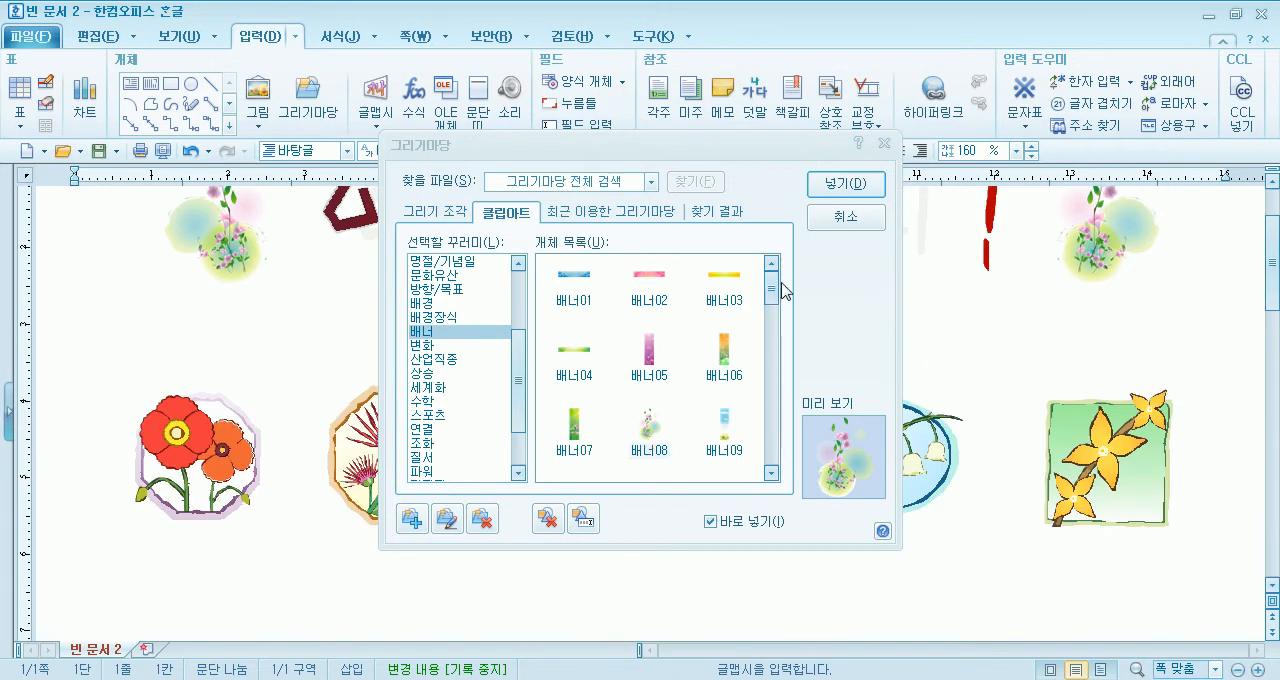
- Place the 배너46 clip art about 25 mm wide and 57 mm high below the flower drawings and delete it again
drag(774, 292, 754, 473)
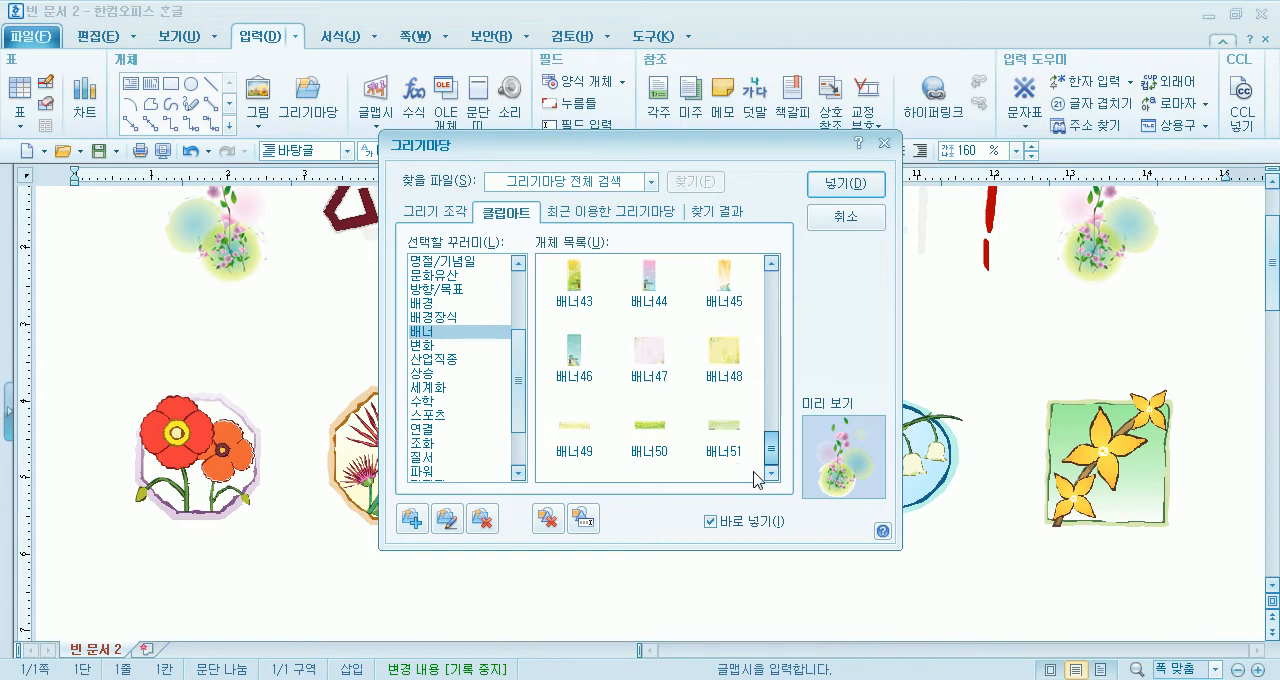
double_click(578, 350)
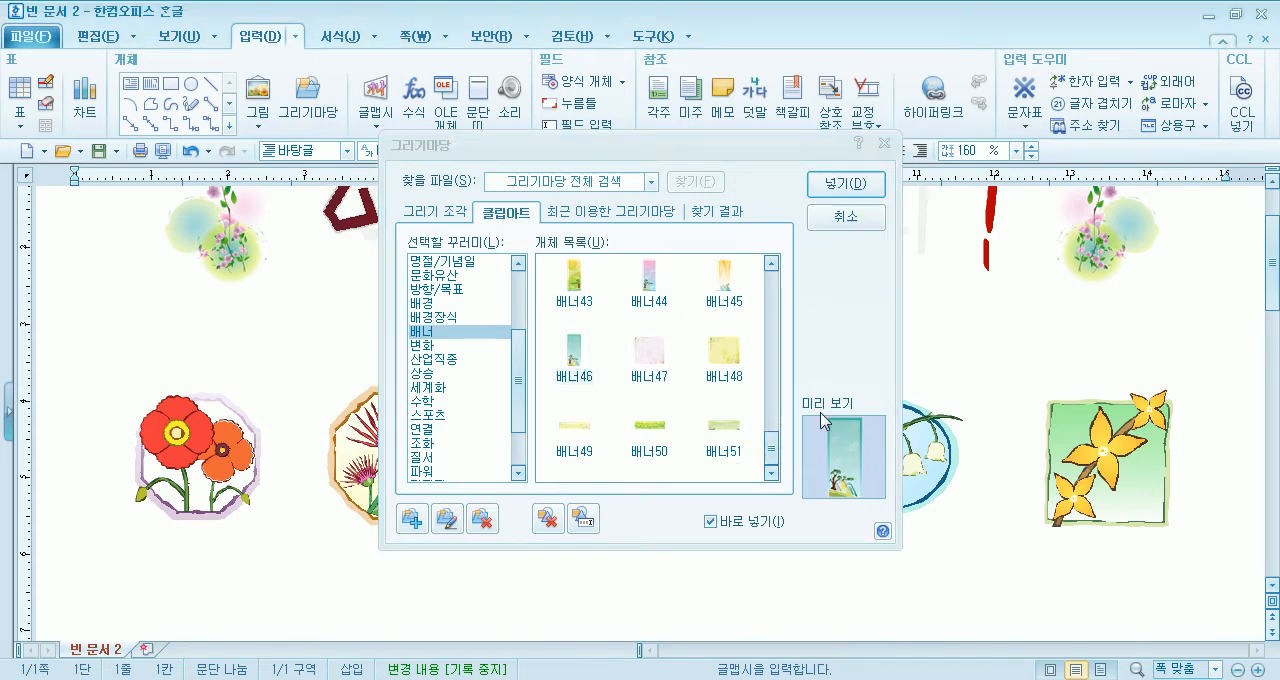
mouse_move(155, 297)
mouse_down()
mouse_move(263, 477)
mouse_move(344, 543)
mouse_up()
scroll(299, 509, down, 2)
drag(290, 440, 301, 420)
scroll(303, 459, up, 1)
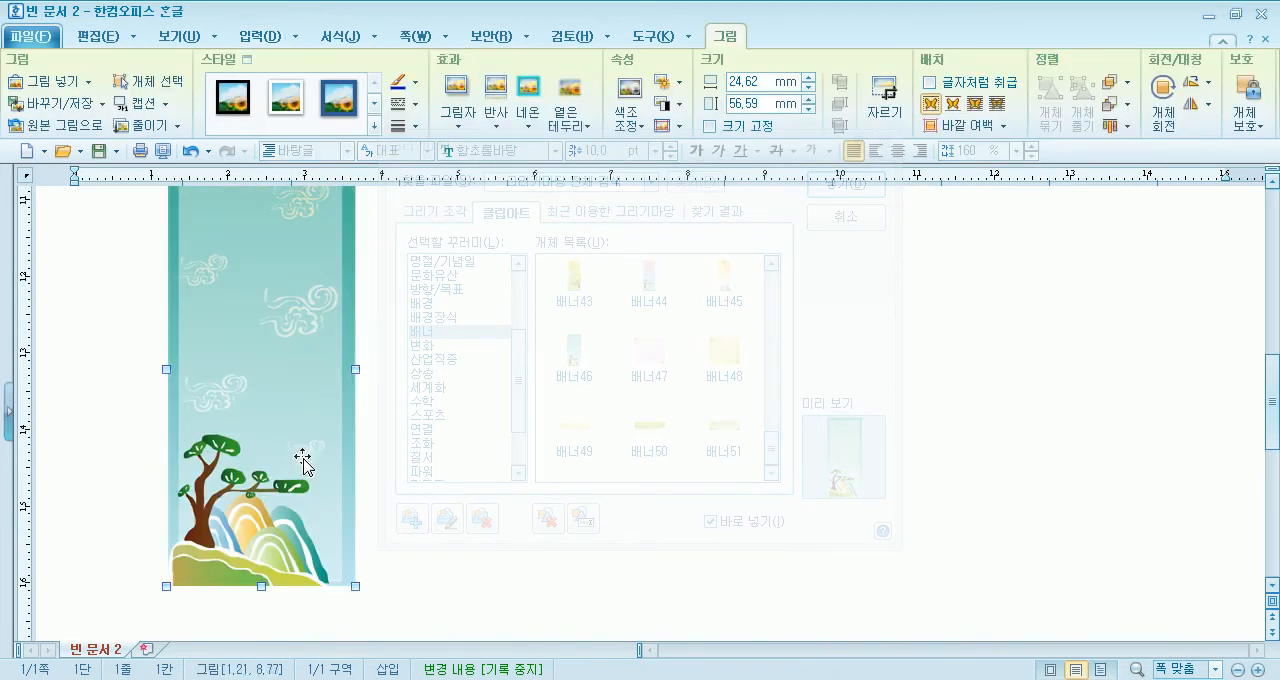
scroll(303, 462, up, 2)
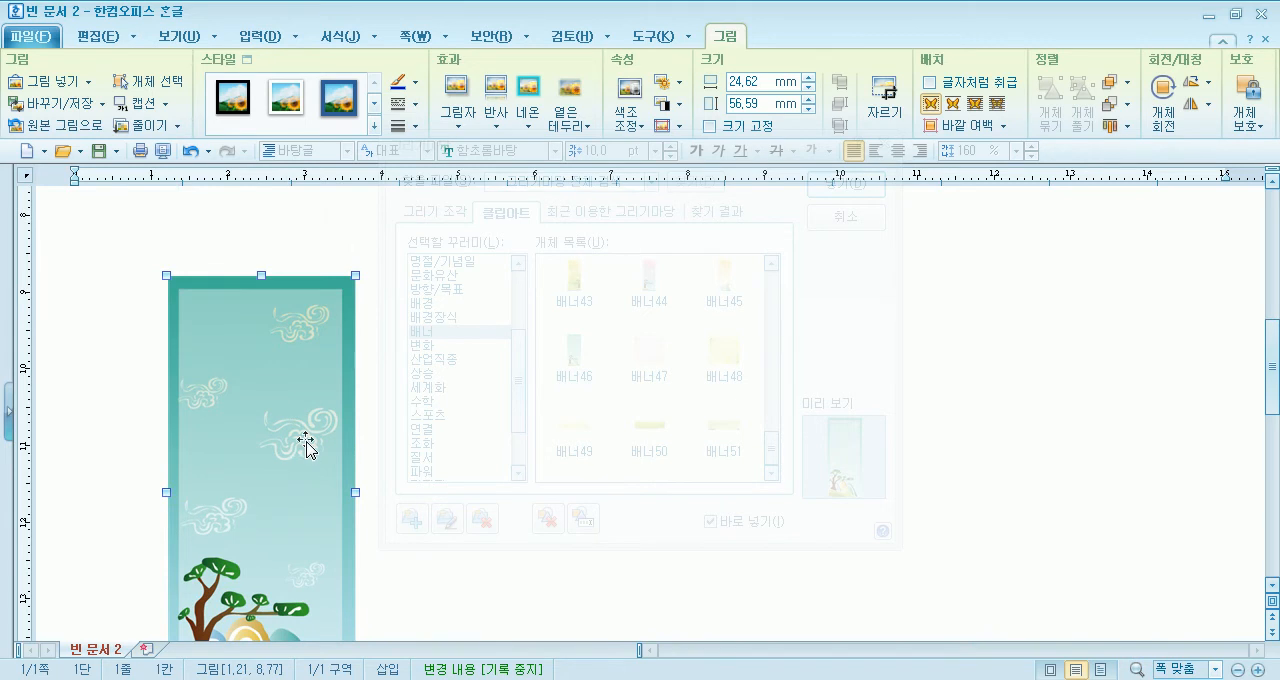
key(Delete)
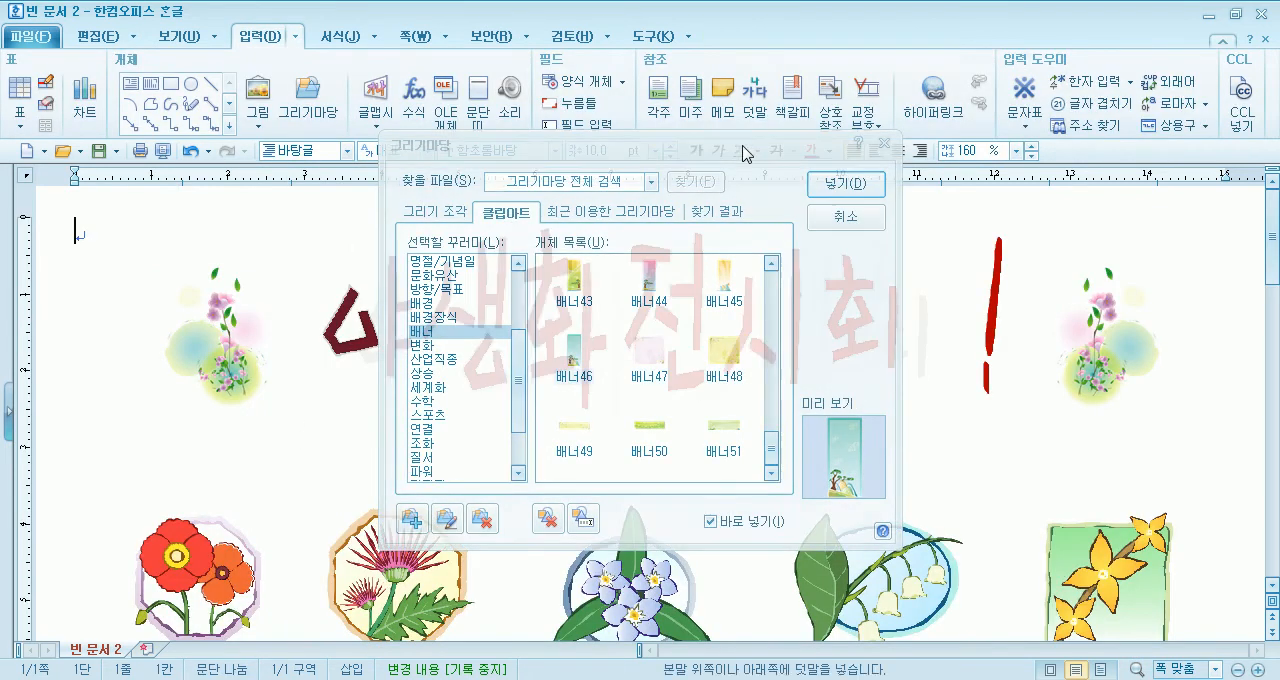
- Look through the 그리기 조각 drawings and the 문화유산 clip art in 그리기마당 without inserting anything
drag(755, 148, 1000, 40)
click(705, 100)
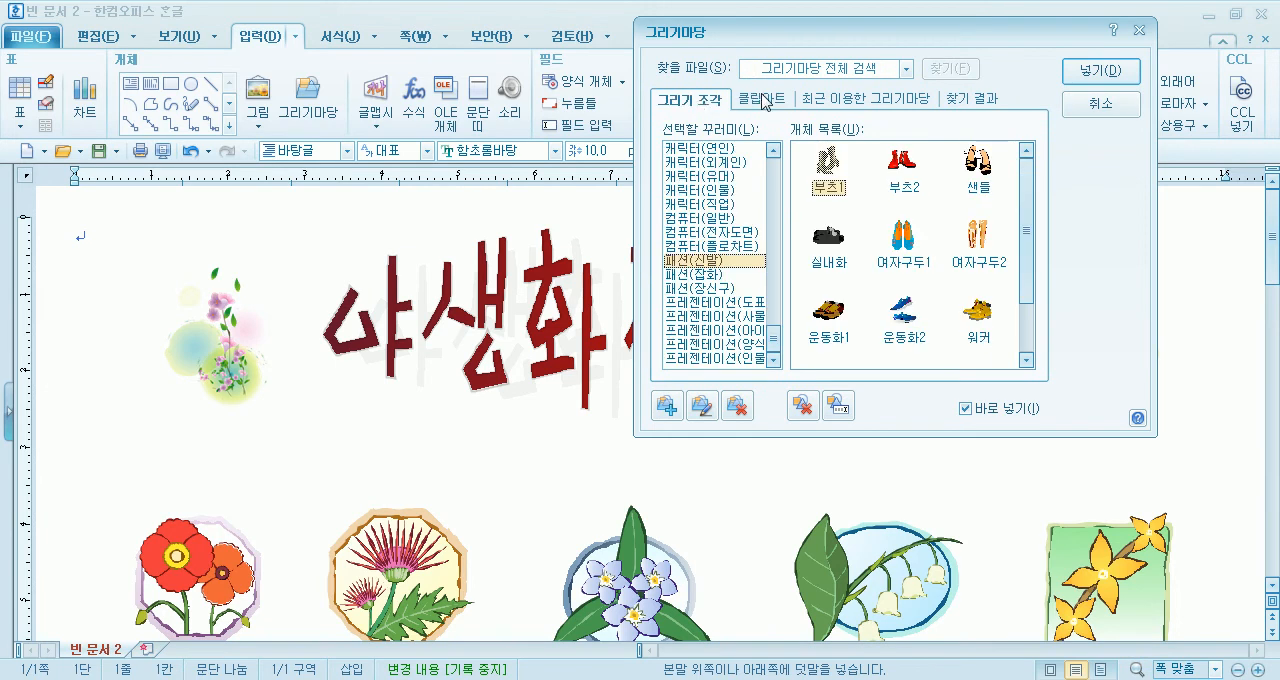
click(763, 100)
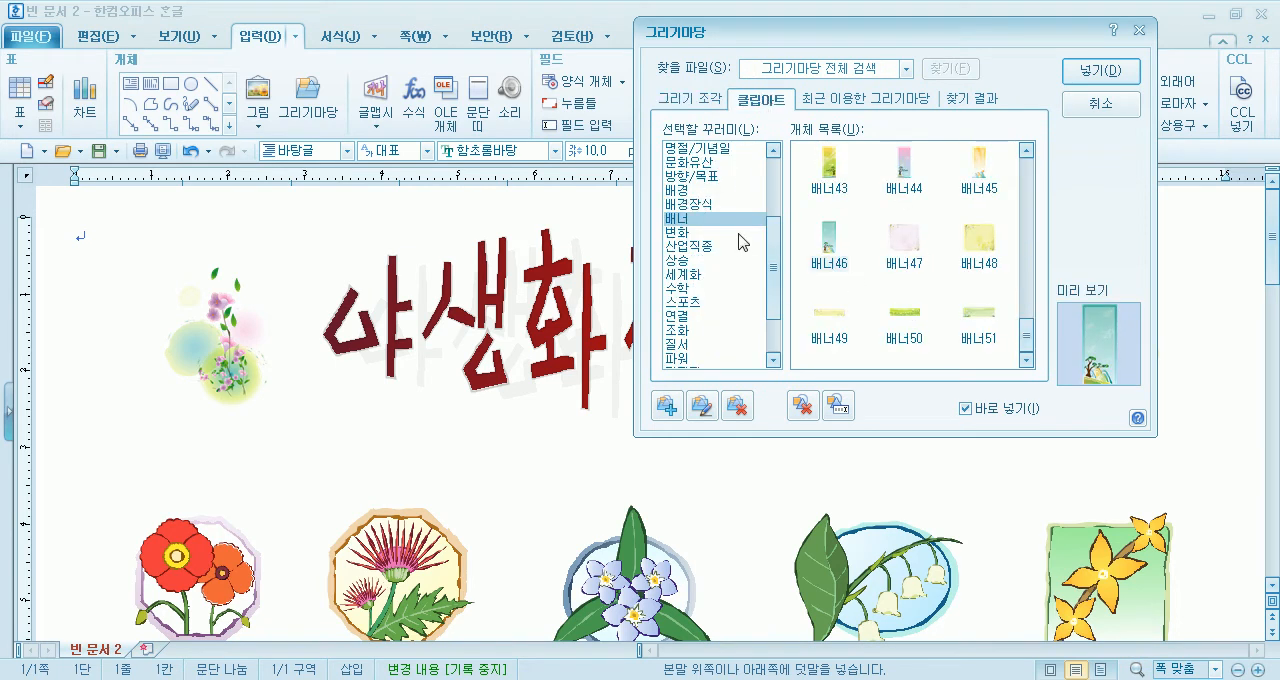
click(712, 161)
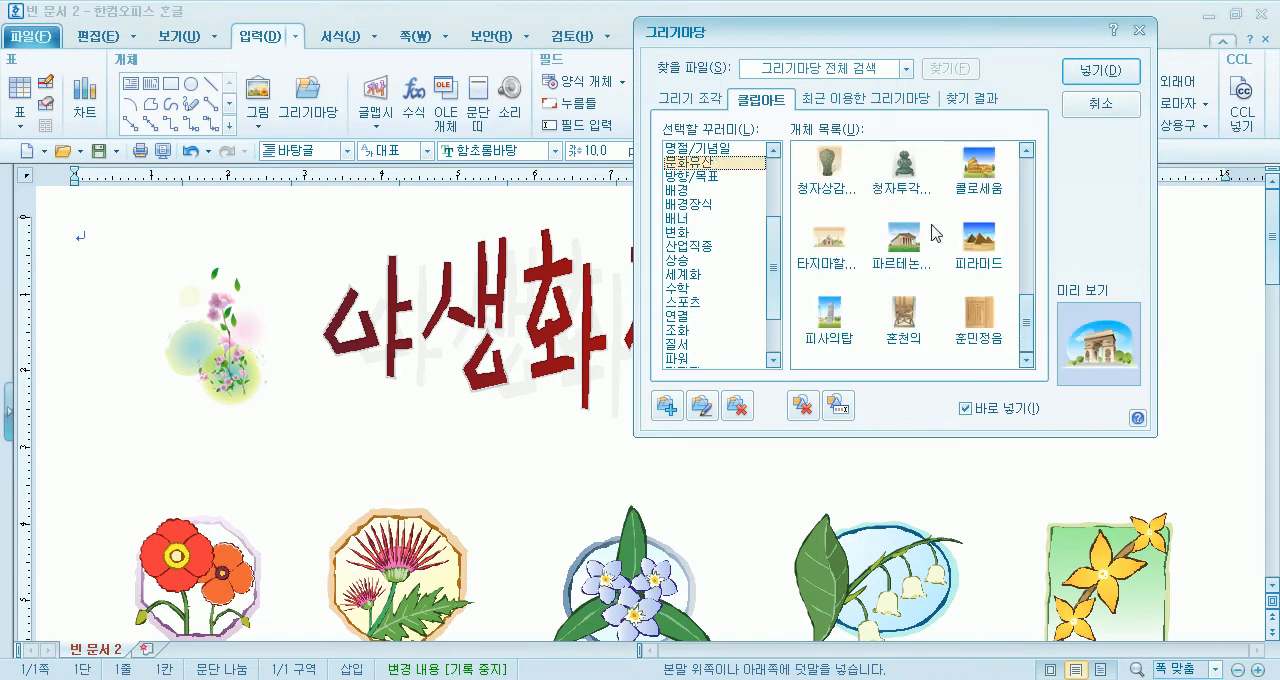
click(1100, 103)
- Move the thistle, blue flower and lily-of-the-valley drawings up toward the title, spreading the outer two farther apart
scroll(350, 388, down, 3)
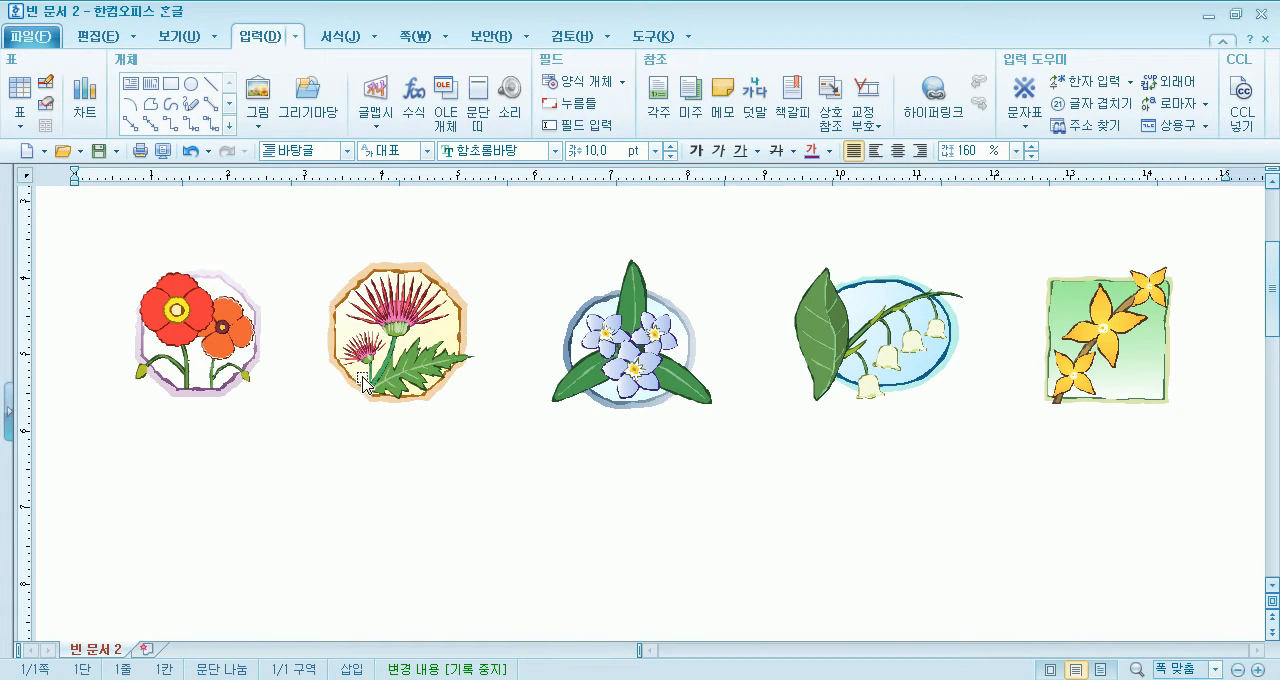
scroll(360, 378, up, 3)
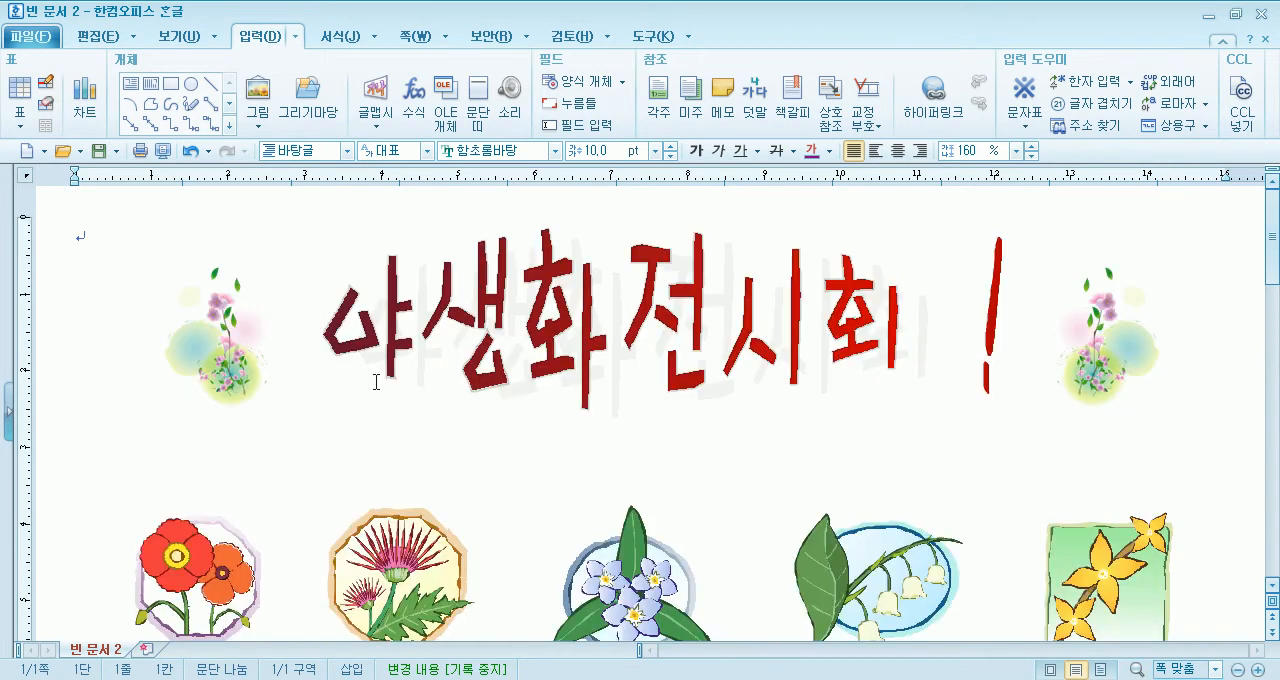
scroll(372, 400, down, 2)
drag(425, 470, 334, 398)
drag(620, 492, 626, 446)
drag(900, 478, 966, 426)
- Arrange the poppy and yellow flower drawings in a second row between the upper three, adjusting the lily-of-the-valley and blue flower positions
click(184, 490)
drag(366, 566, 430, 588)
click(972, 420)
drag(972, 420, 985, 402)
drag(1115, 485, 840, 562)
click(606, 450)
drag(607, 450, 595, 431)
scroll(645, 590, up, 3)
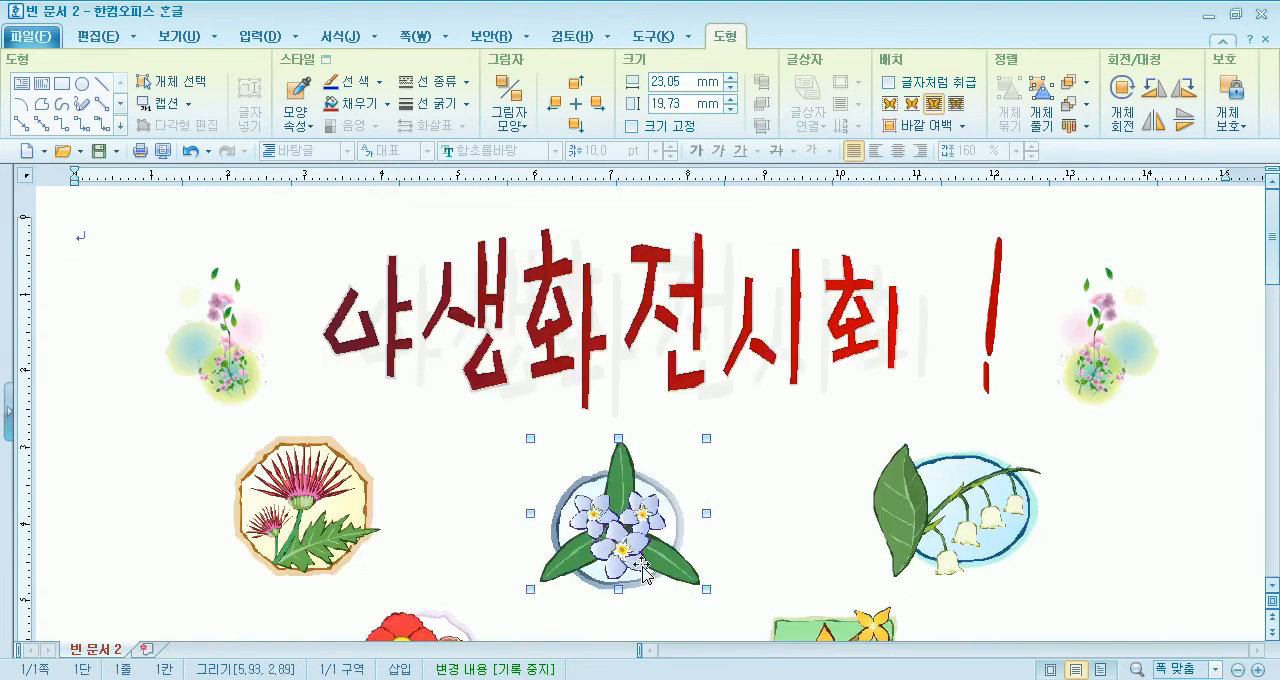
- Collapse the ribbon to enlarge the page area and deselect the blue flower drawing
click(103, 36)
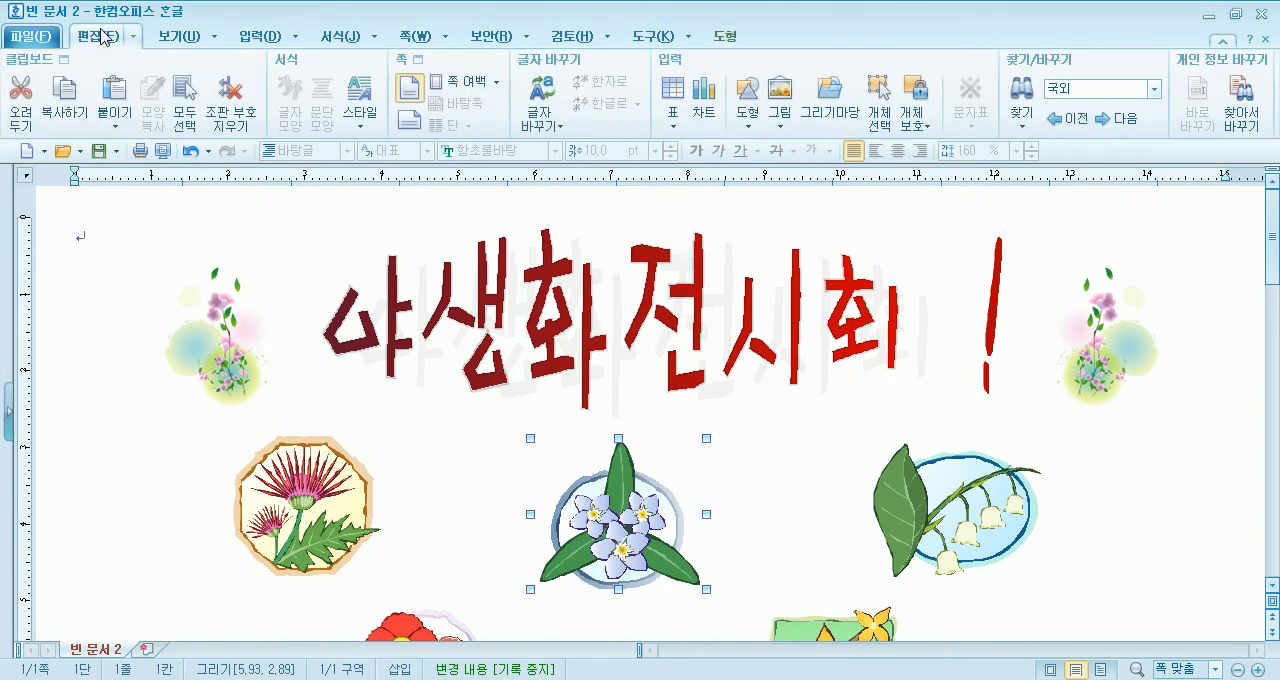
double_click(115, 38)
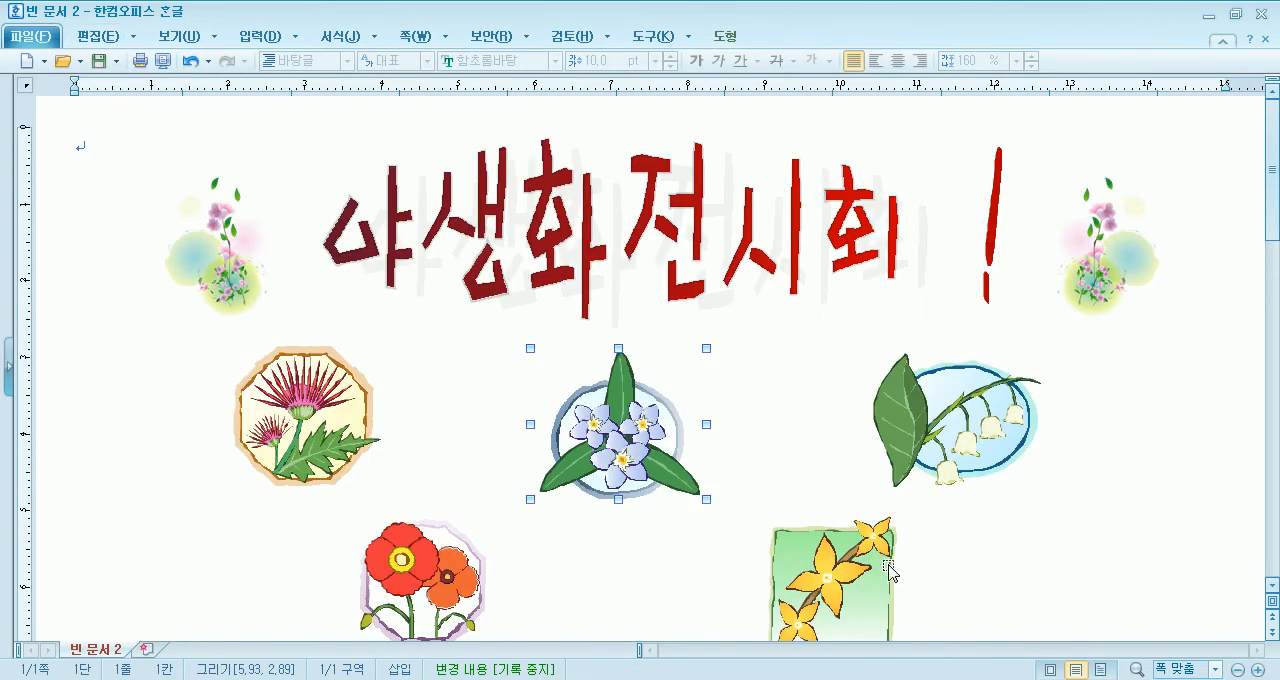
click(1053, 532)
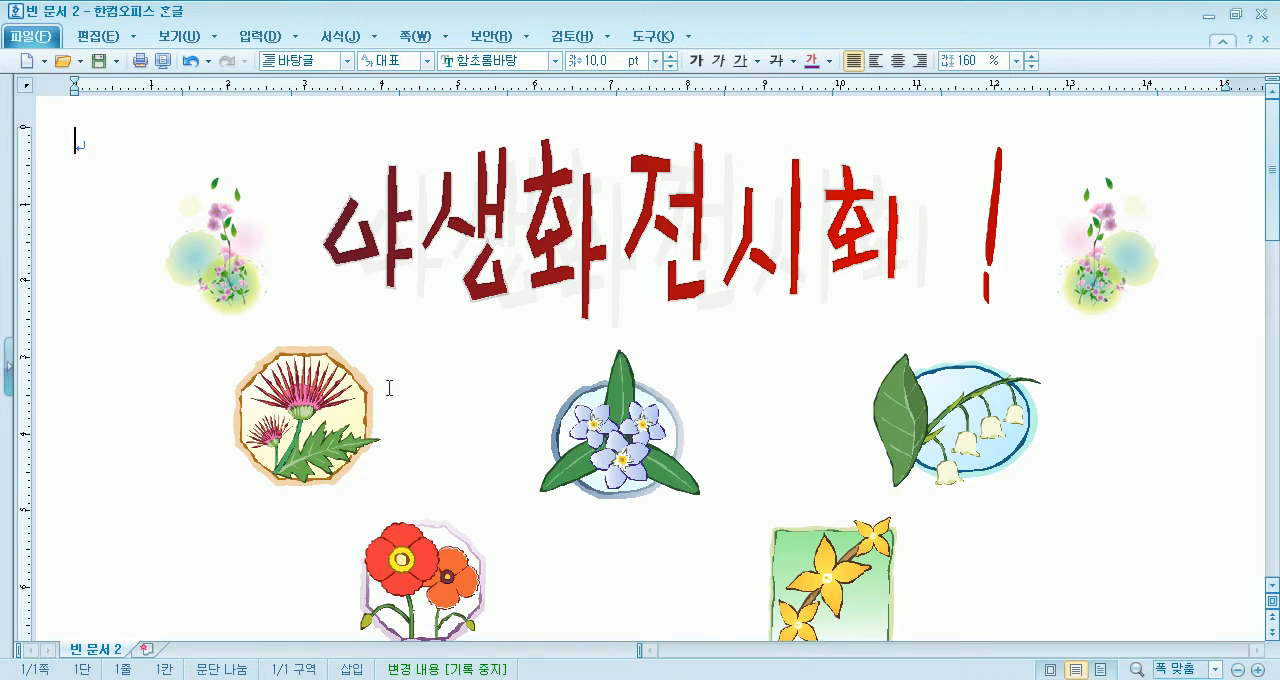
- Switch to the blank document 빈 문서 4, draw a rectangle about 20 by 23 mm, and move it to the page's right half
key(alt+Tab)
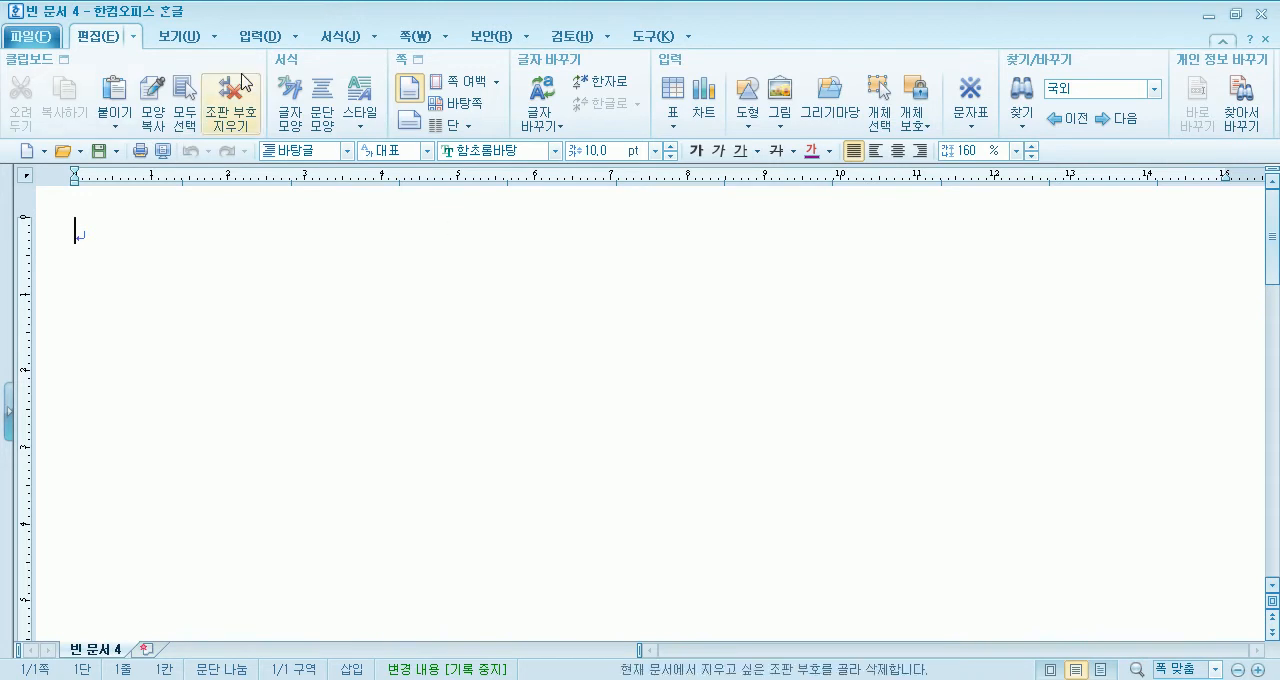
click(255, 38)
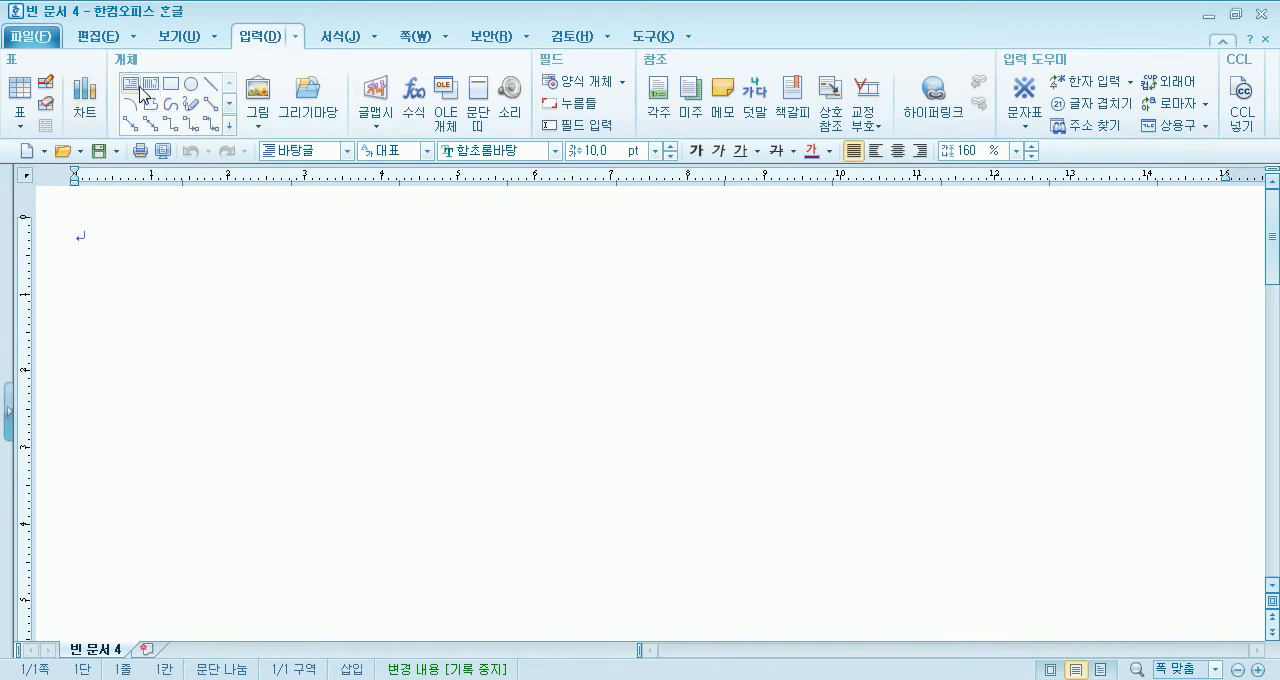
click(176, 92)
drag(175, 238, 330, 411)
drag(284, 329, 782, 330)
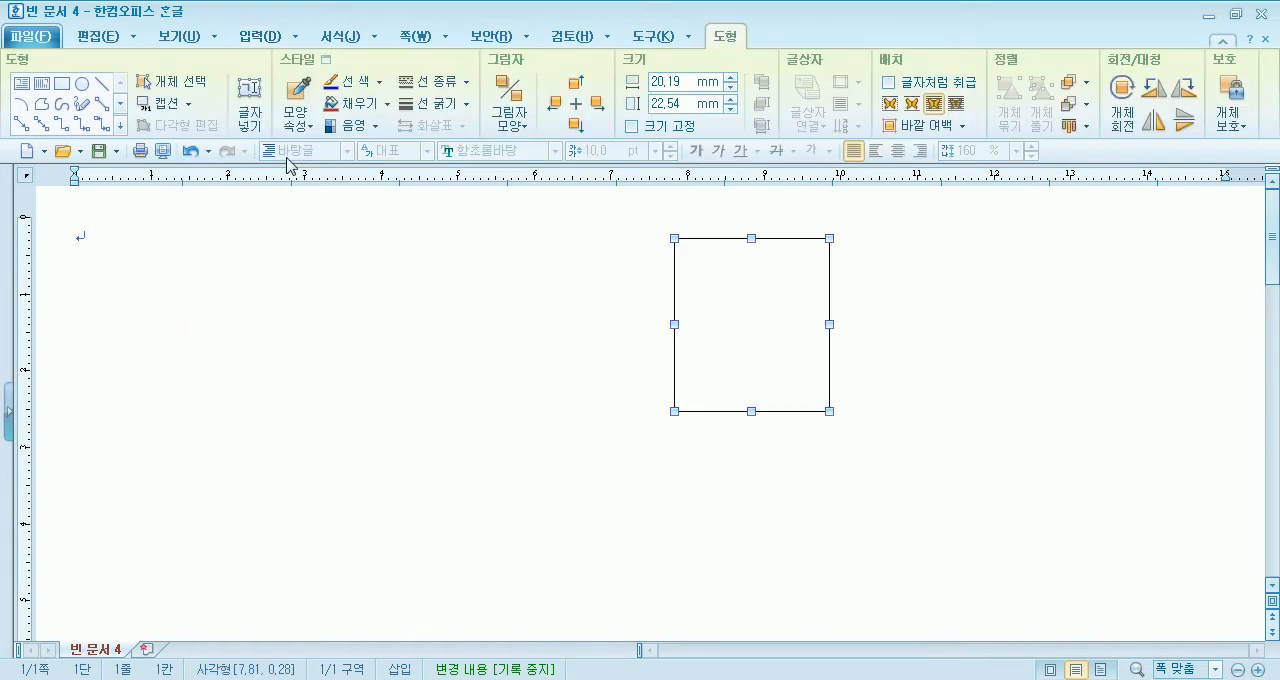
- Draw an ellipse about 27 by 22 mm and move it over the rectangle's lower right corner
click(82, 85)
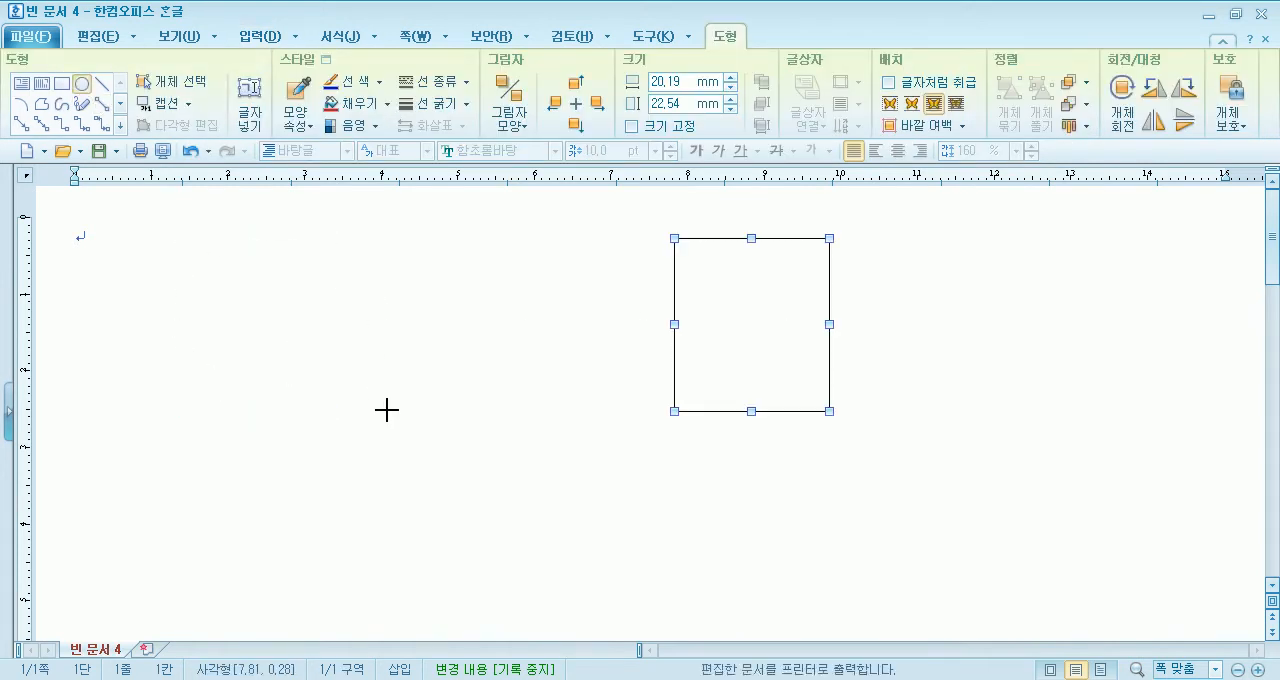
drag(381, 407, 176, 244)
mouse_move(314, 380)
mouse_down()
mouse_move(603, 371)
mouse_move(735, 386)
mouse_up()
click(318, 213)
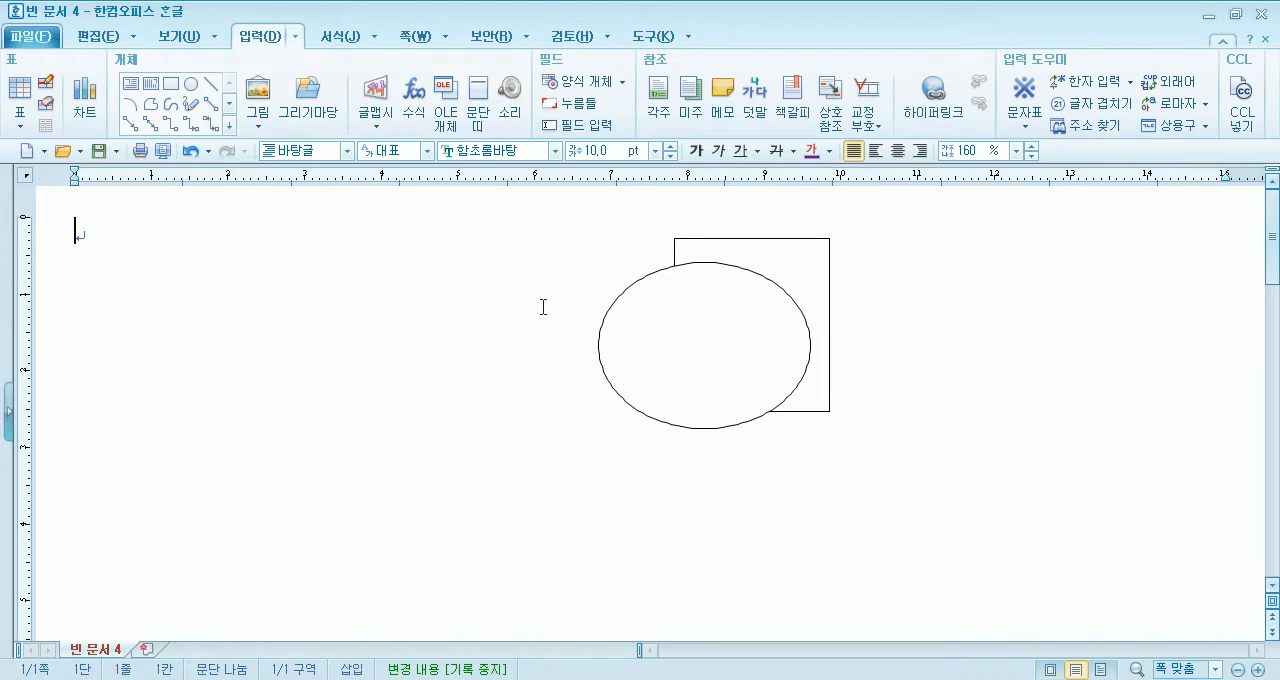
drag(646, 332, 788, 352)
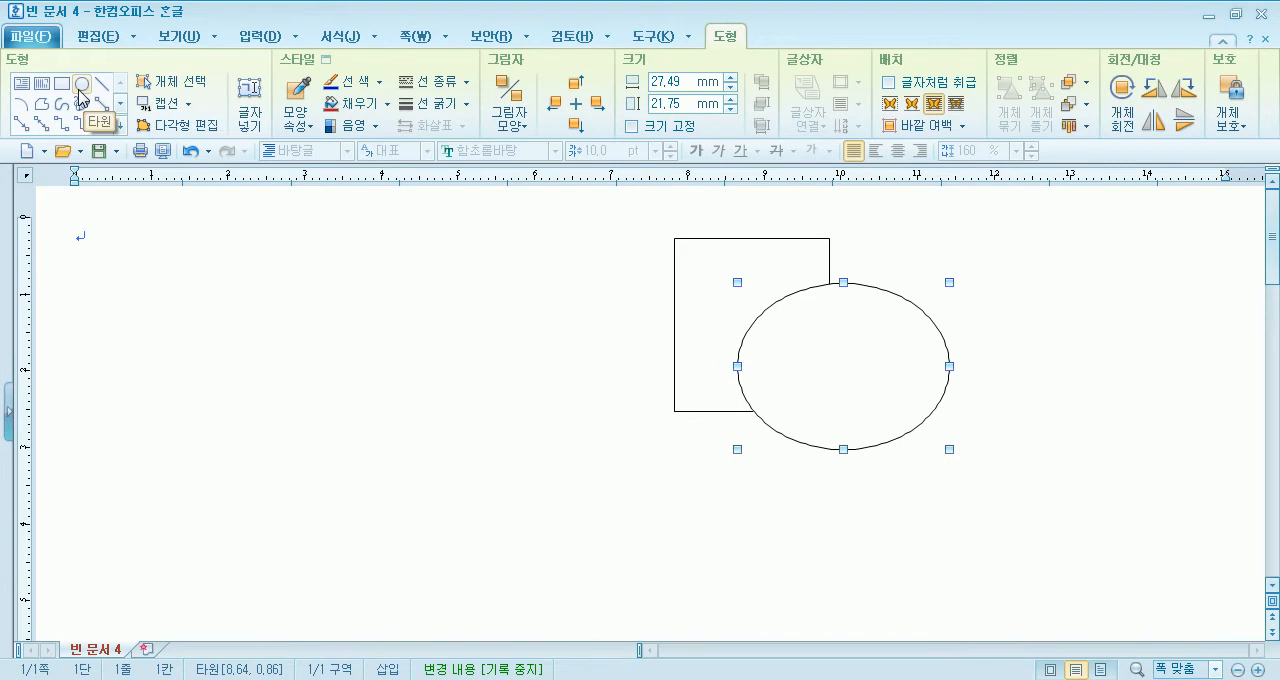
- Draw a nearly round ellipse about 25 by 26 mm and a 30 mm circle, moving both onto the overlapping shapes
click(272, 36)
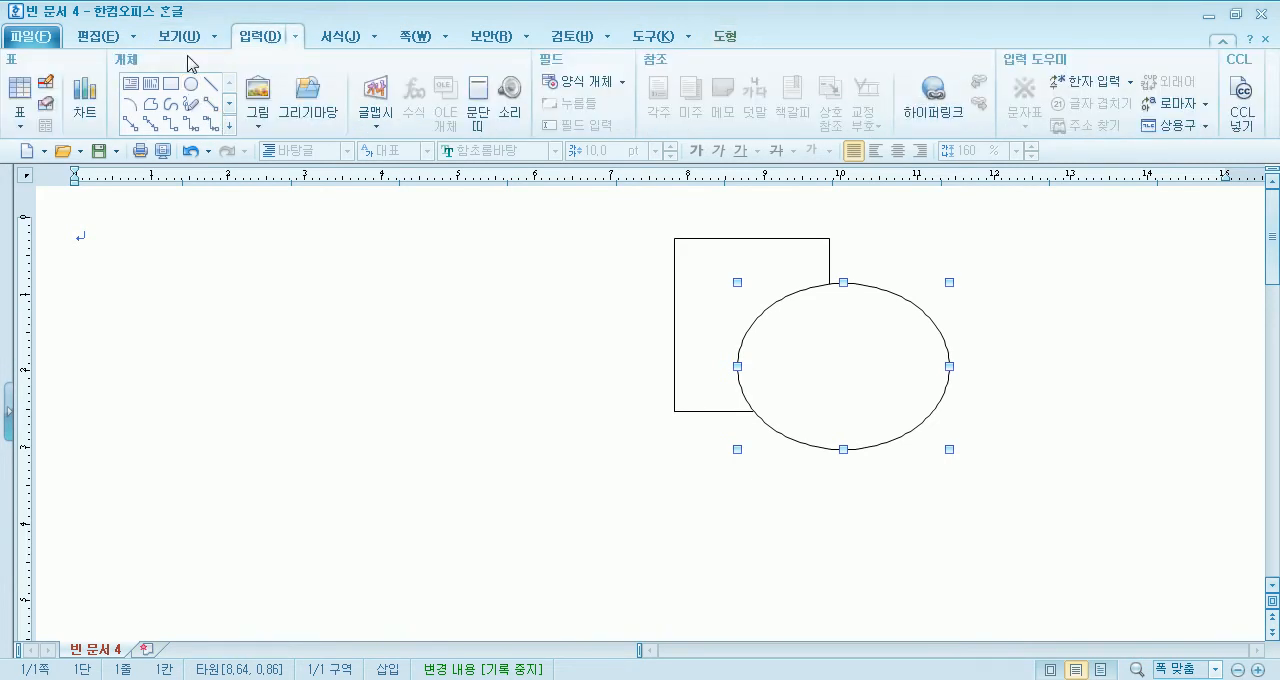
click(189, 86)
mouse_move(230, 274)
mouse_down()
mouse_move(311, 334)
mouse_move(397, 494)
mouse_move(530, 498)
mouse_move(543, 486)
mouse_move(523, 489)
mouse_move(637, 471)
mouse_move(774, 466)
mouse_move(660, 463)
mouse_move(381, 634)
mouse_move(423, 483)
mouse_move(440, 490)
mouse_move(424, 478)
mouse_up()
drag(337, 371, 370, 403)
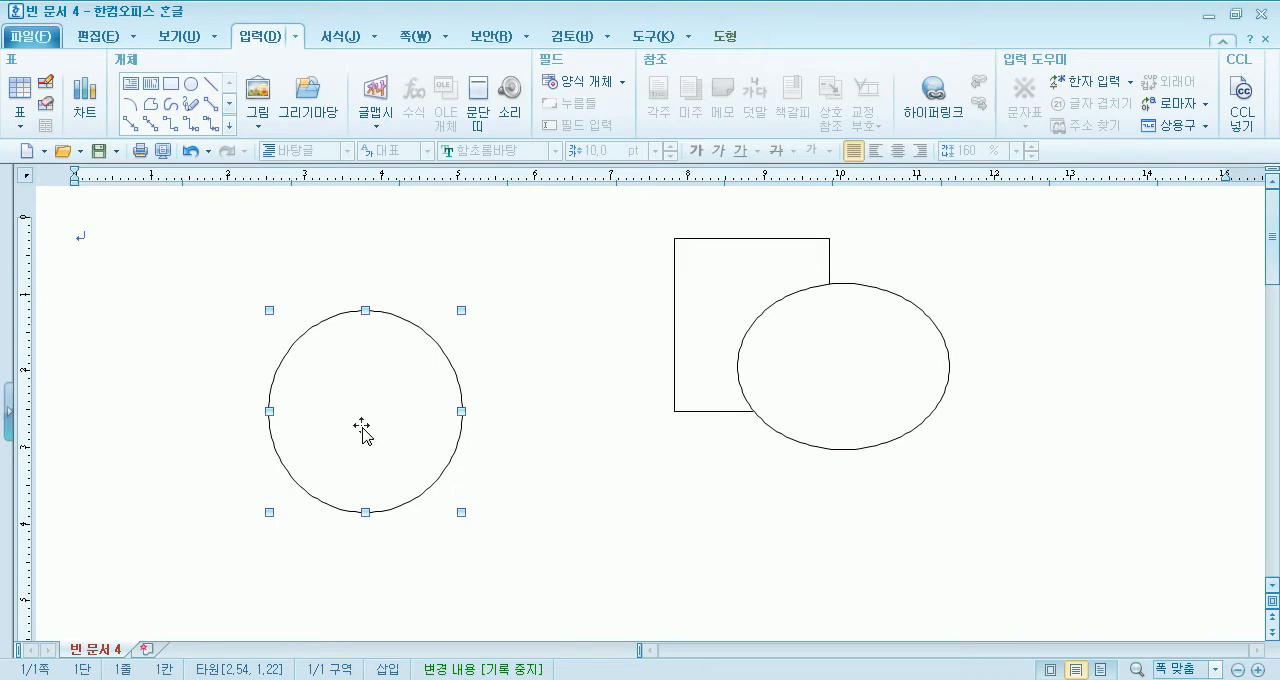
drag(351, 438, 798, 410)
click(190, 84)
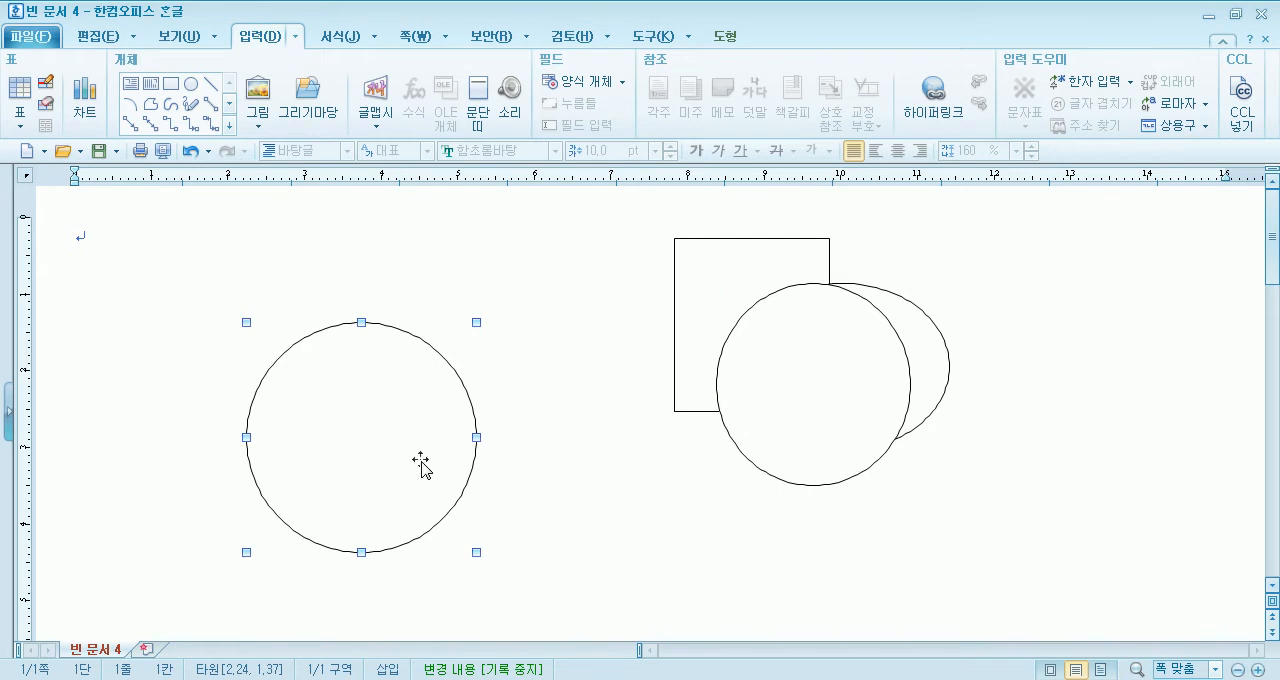
drag(429, 437, 827, 424)
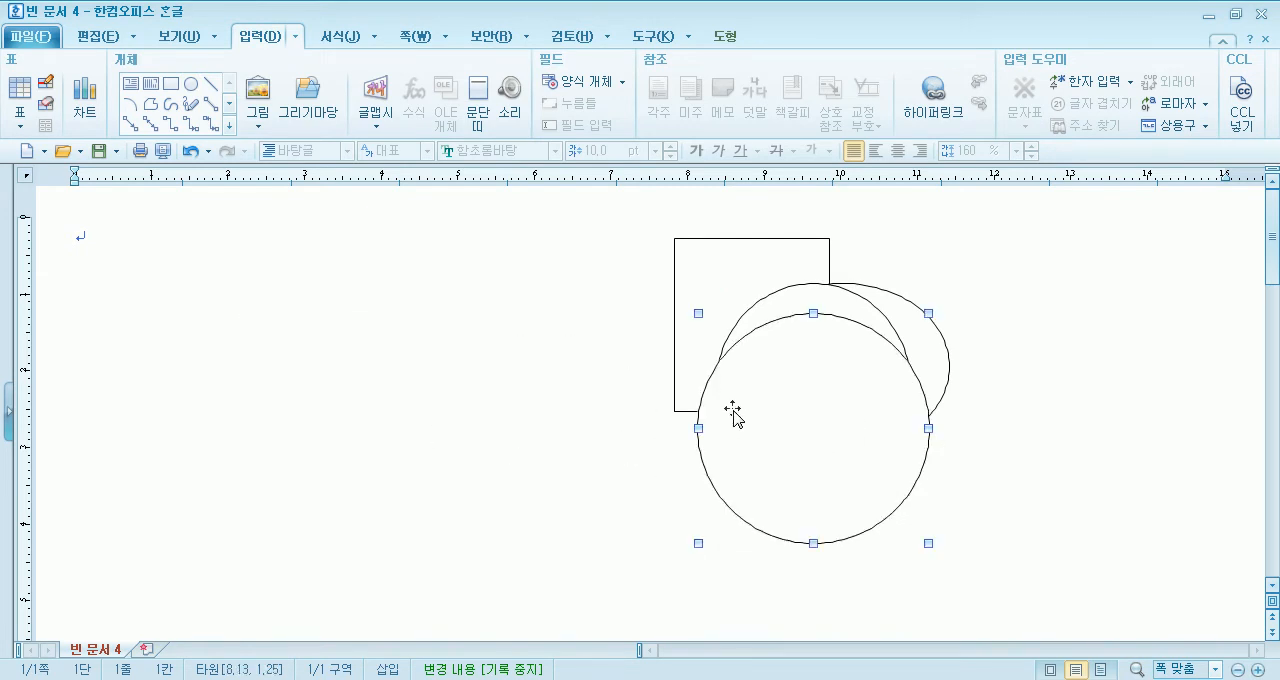
- Delete the circle, the ellipses and the rectangle from the page
key(Delete)
click(771, 401)
key(Delete)
click(734, 371)
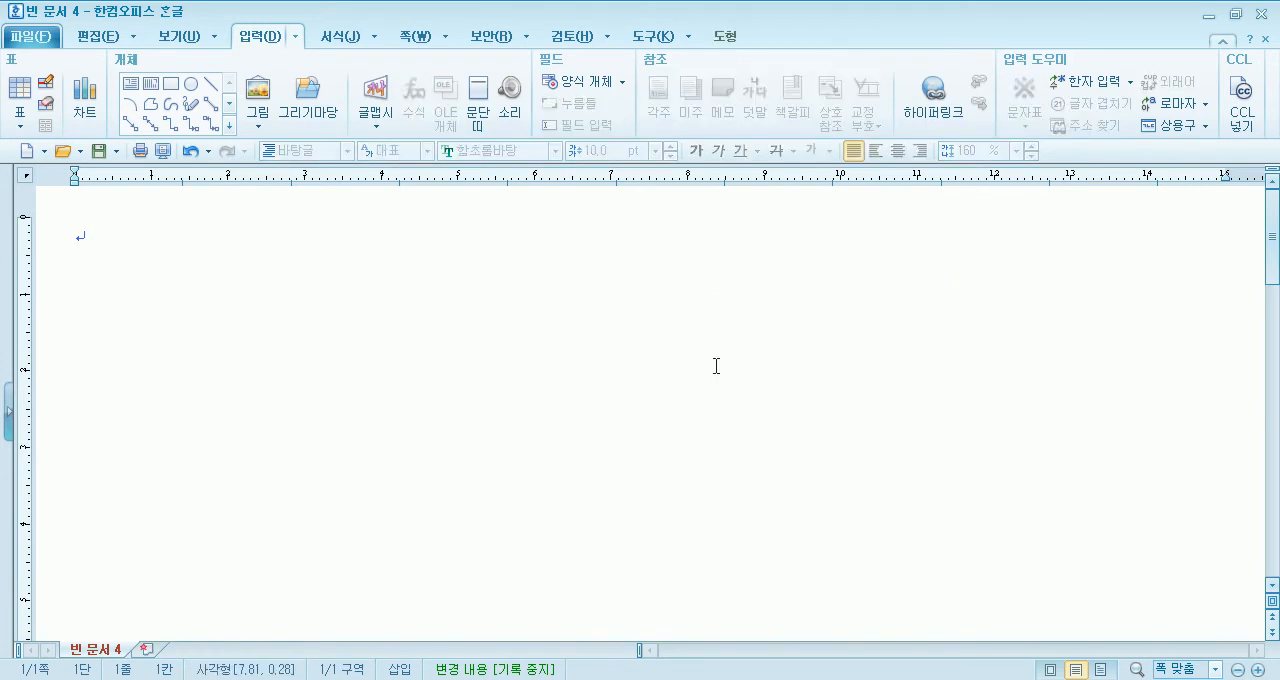
key(Delete)
- Draw a freehand circle in the page's left half and delete it
click(190, 84)
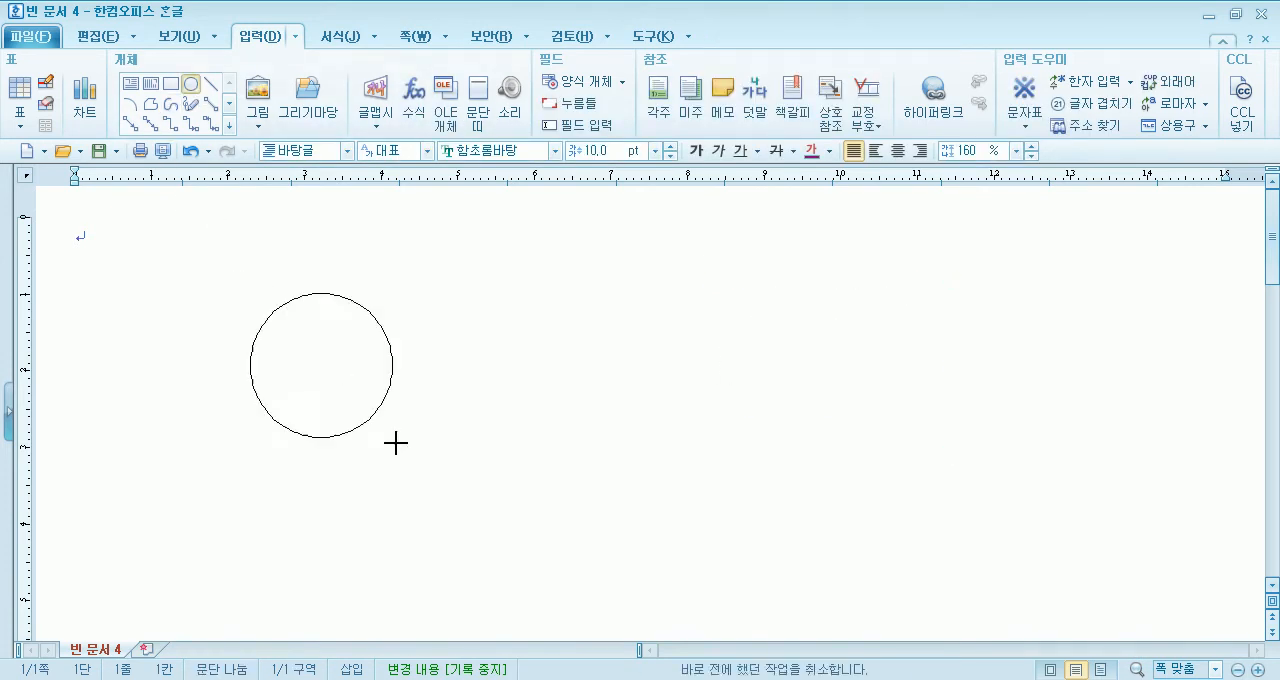
drag(250, 293, 456, 536)
key(Delete)
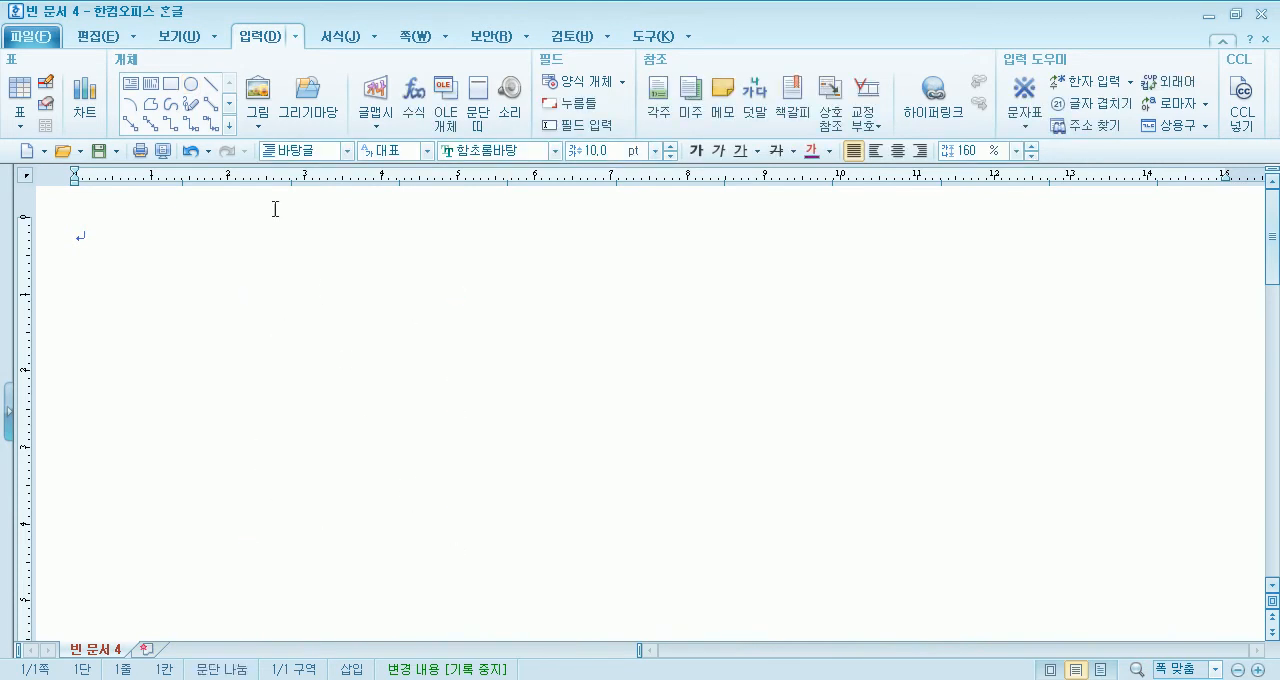
- Place a default 30 mm circle, move it to the page's right half, and delete it
click(190, 84)
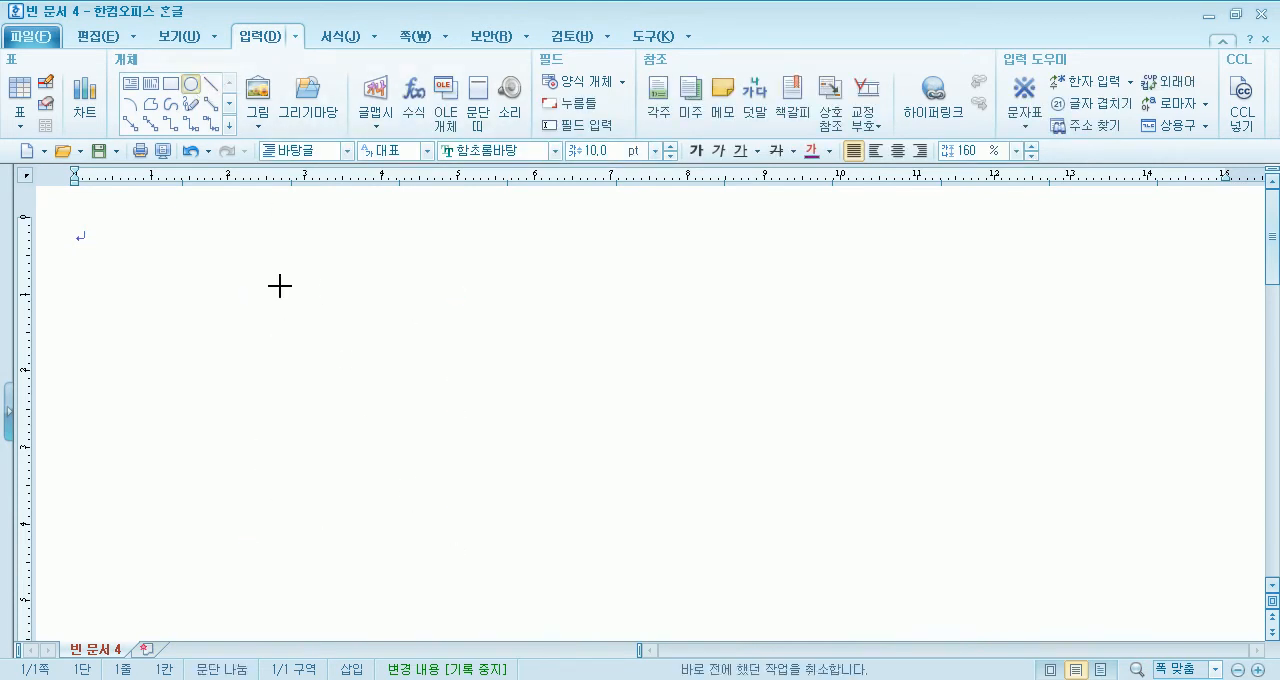
click(280, 286)
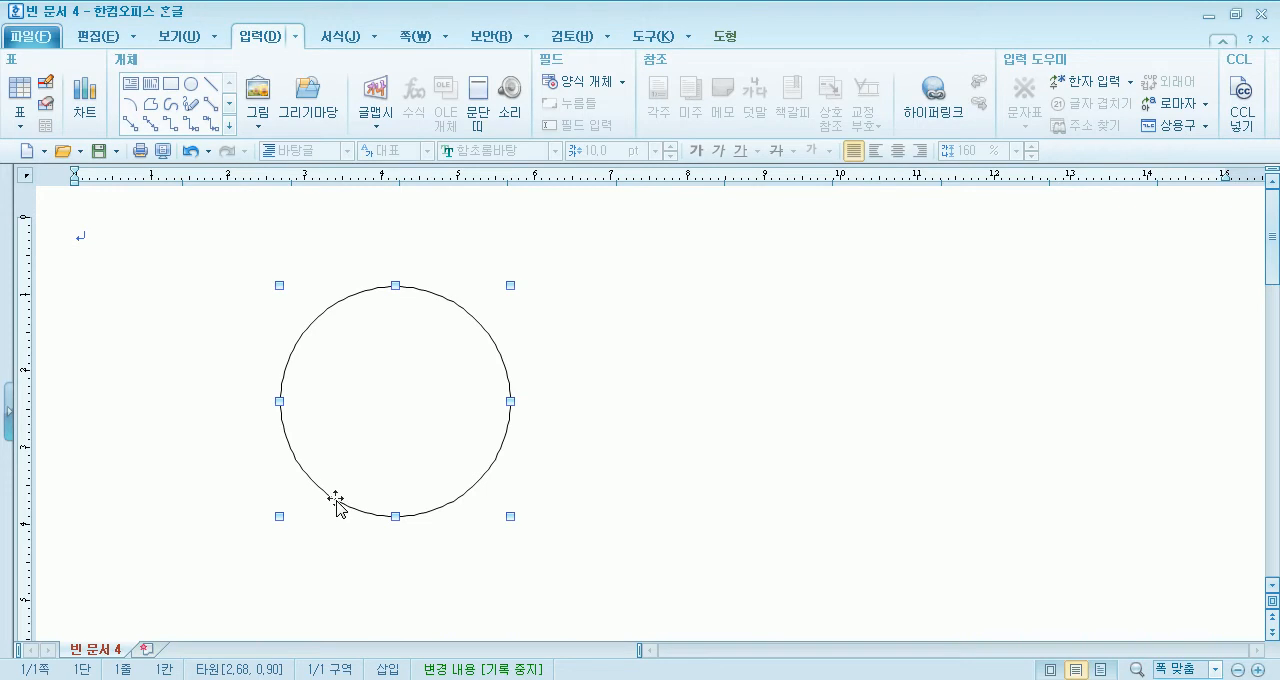
drag(351, 491, 816, 515)
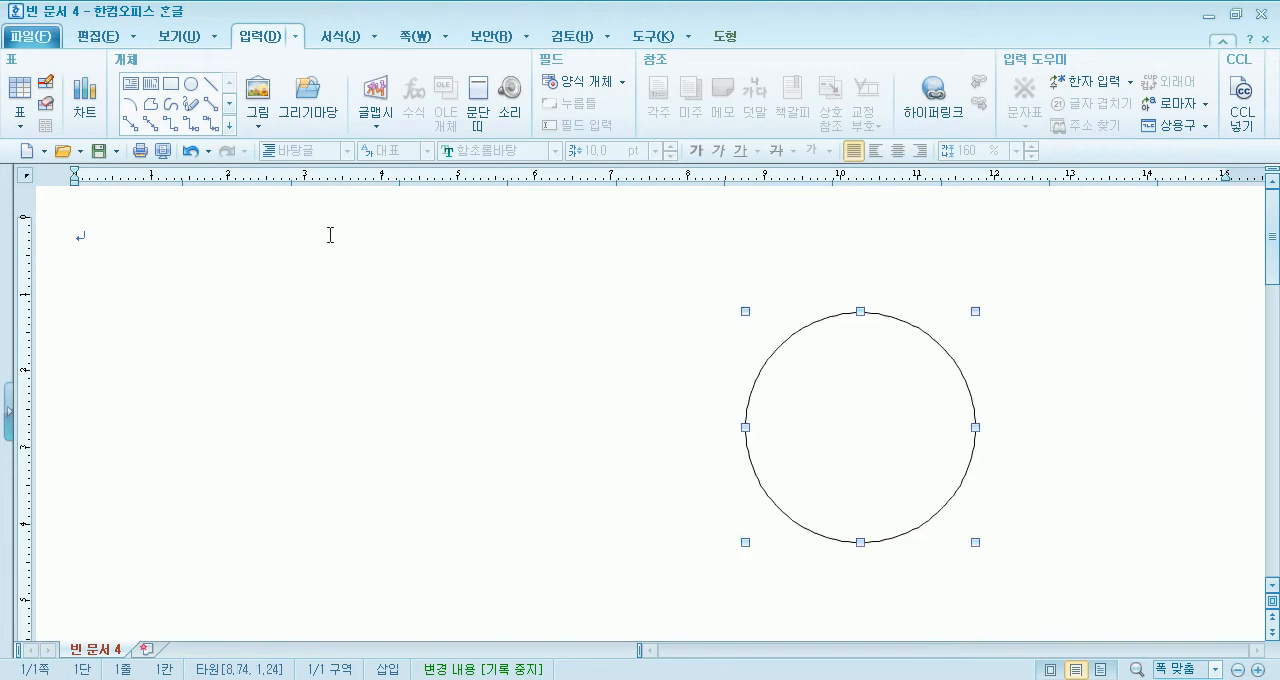
key(Delete)
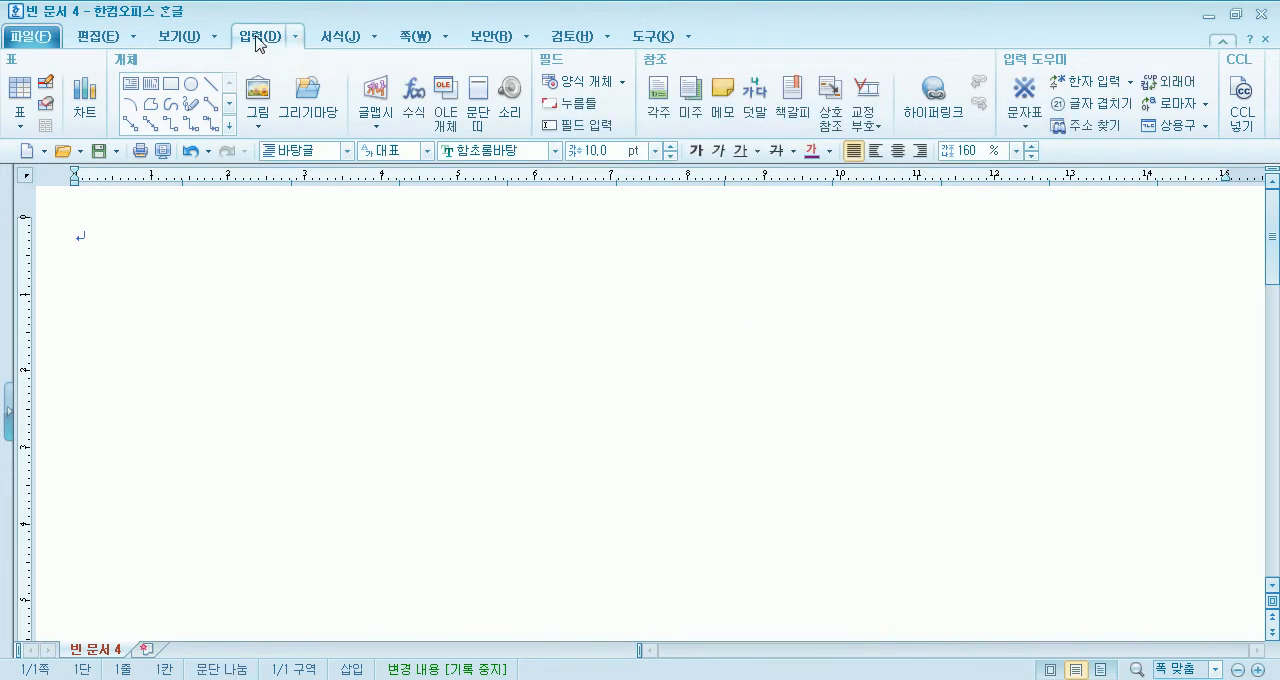
- Insert the 부츠2 drawing from the 패션(신발) group of 그리기 조각 in 그리기마당 at its default size
click(306, 97)
drag(530, 146, 743, 197)
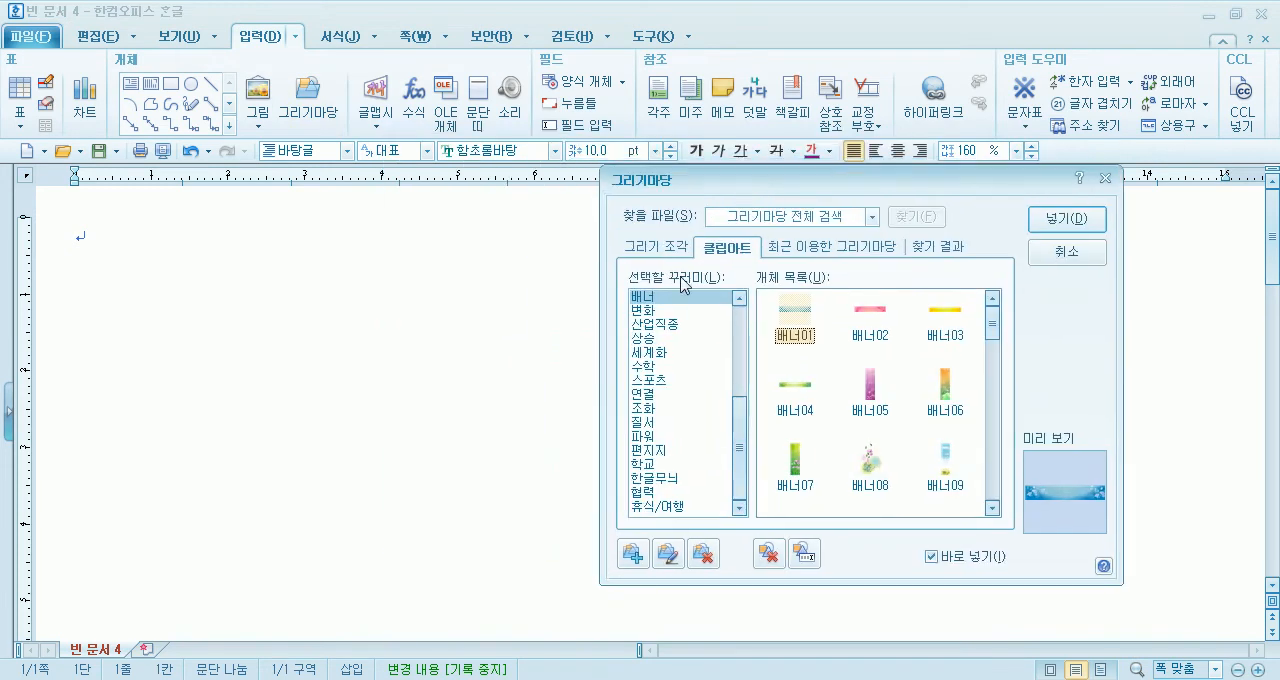
click(648, 352)
click(656, 246)
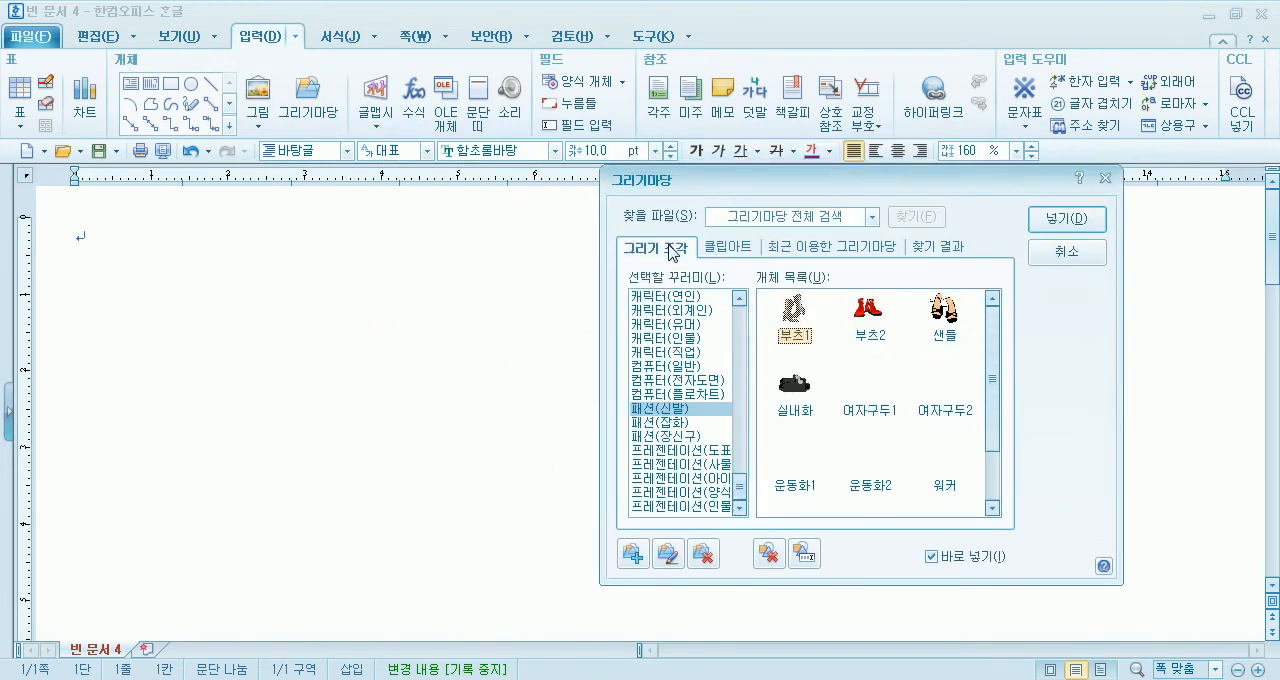
click(866, 318)
click(273, 349)
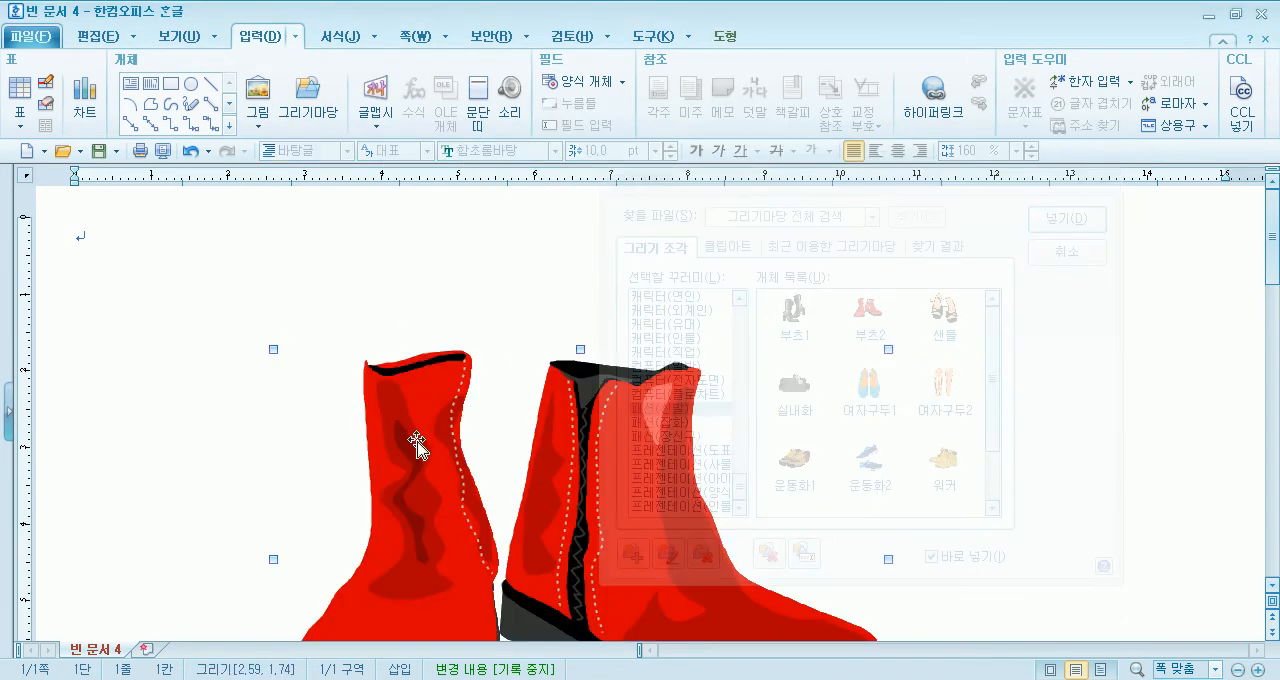
- Move and resize the red boots drawing, remove it from the page, and leave 그리기마당 without inserting another
drag(416, 444, 296, 364)
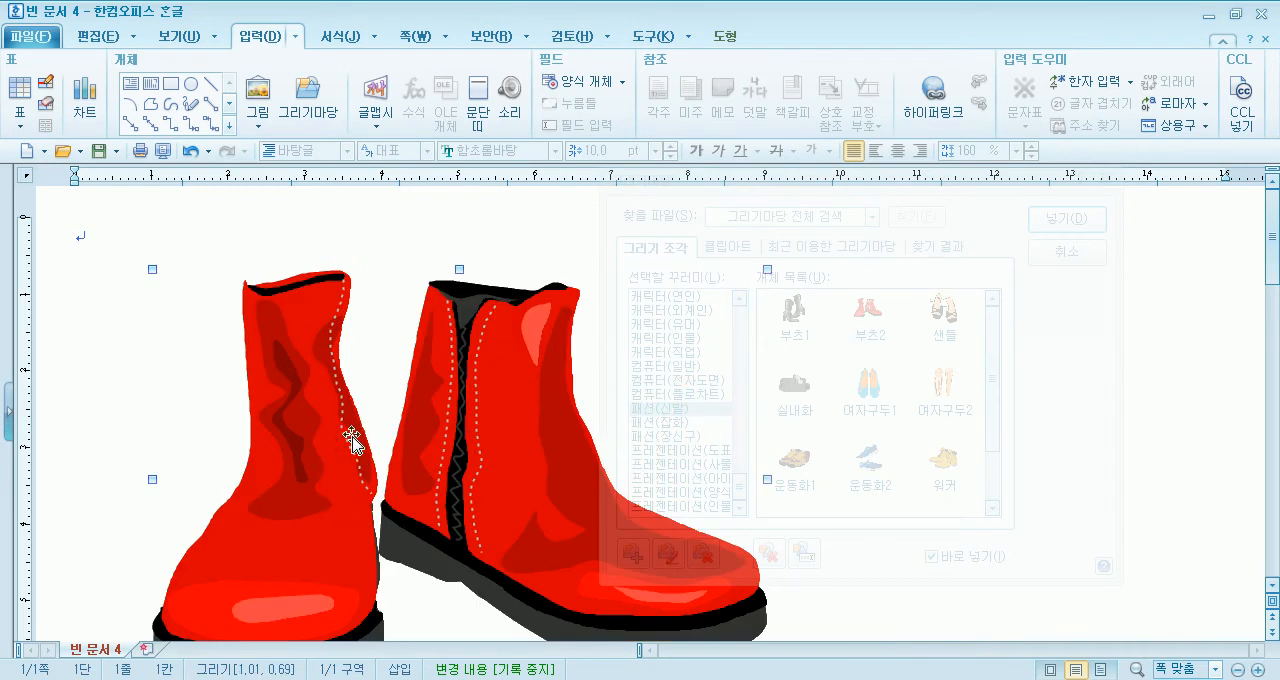
drag(151, 268, 410, 432)
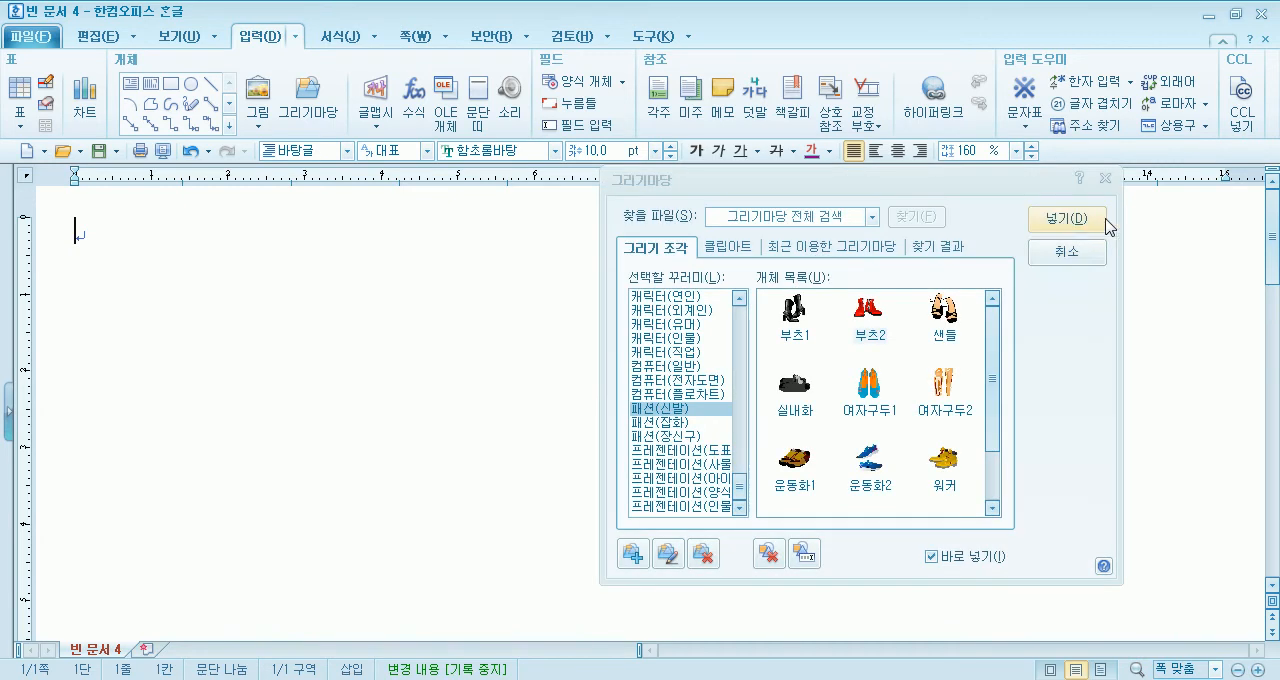
click(1066, 251)
- Place a default 30 mm circle on the empty page and move it slightly down and to the right
click(190, 84)
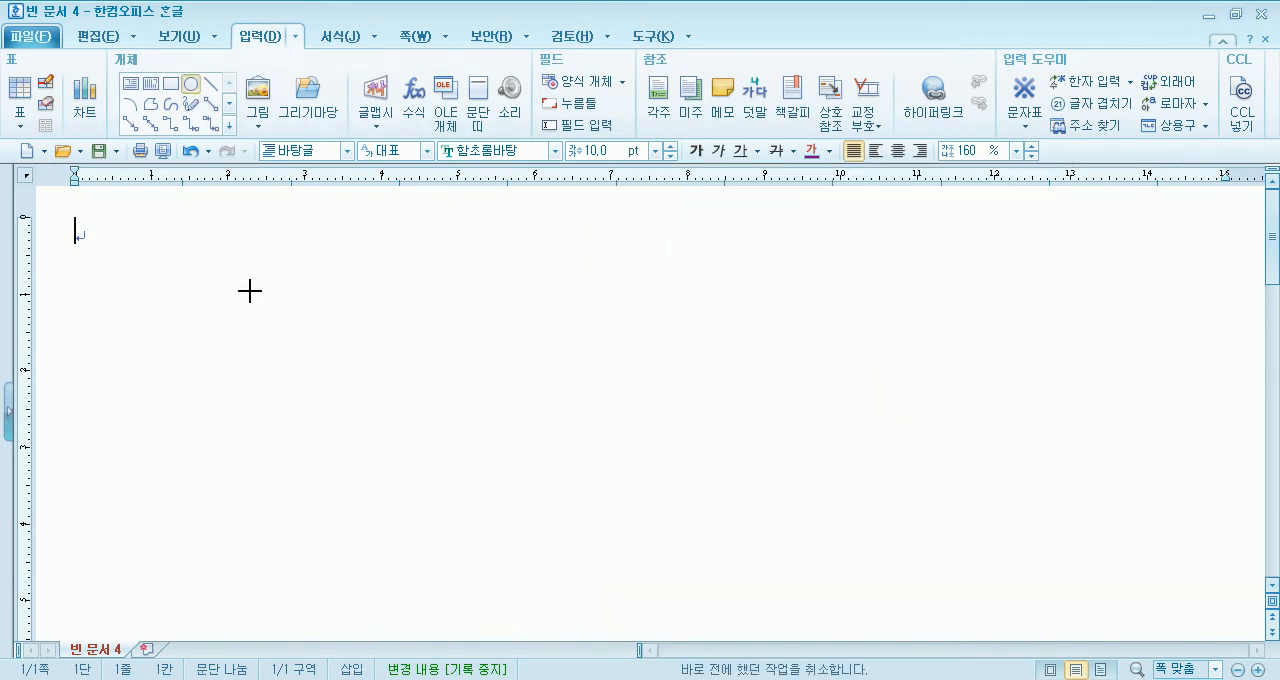
drag(252, 302, 484, 532)
drag(432, 456, 528, 502)
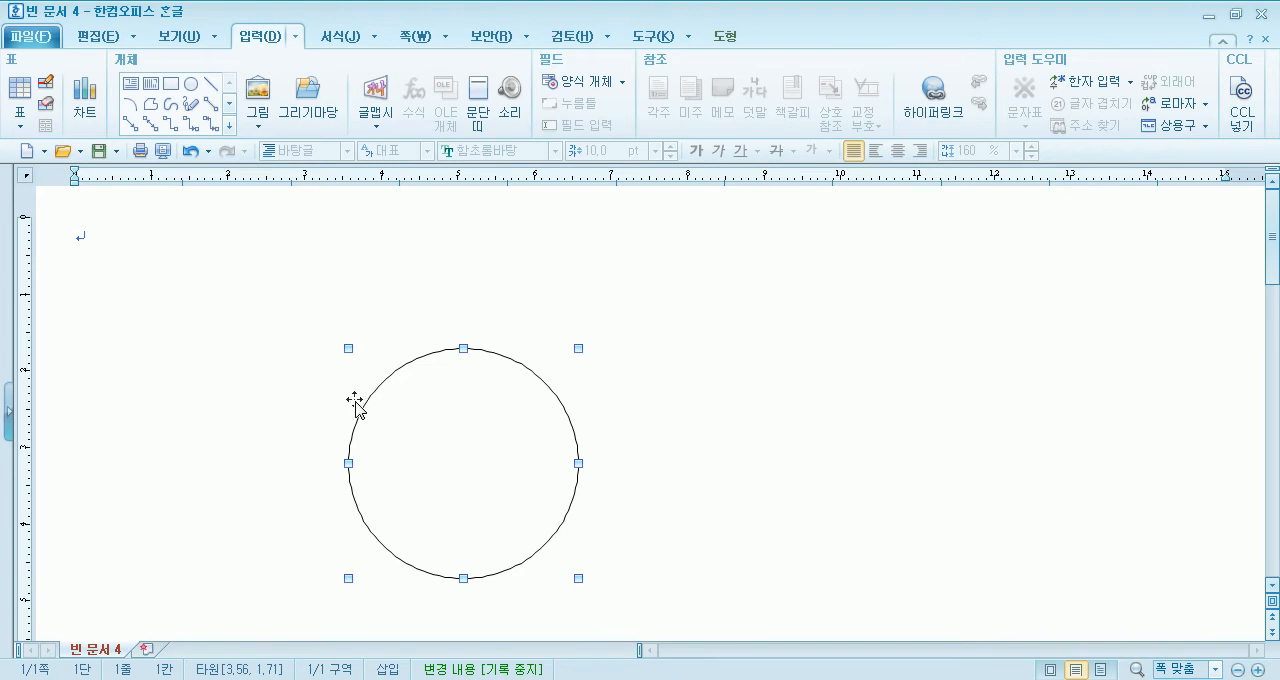
- Open the circle's 개체 속성 and review its 여백/캡션, 선, 그림자 and 채우기 settings
double_click(451, 458)
drag(545, 110, 816, 40)
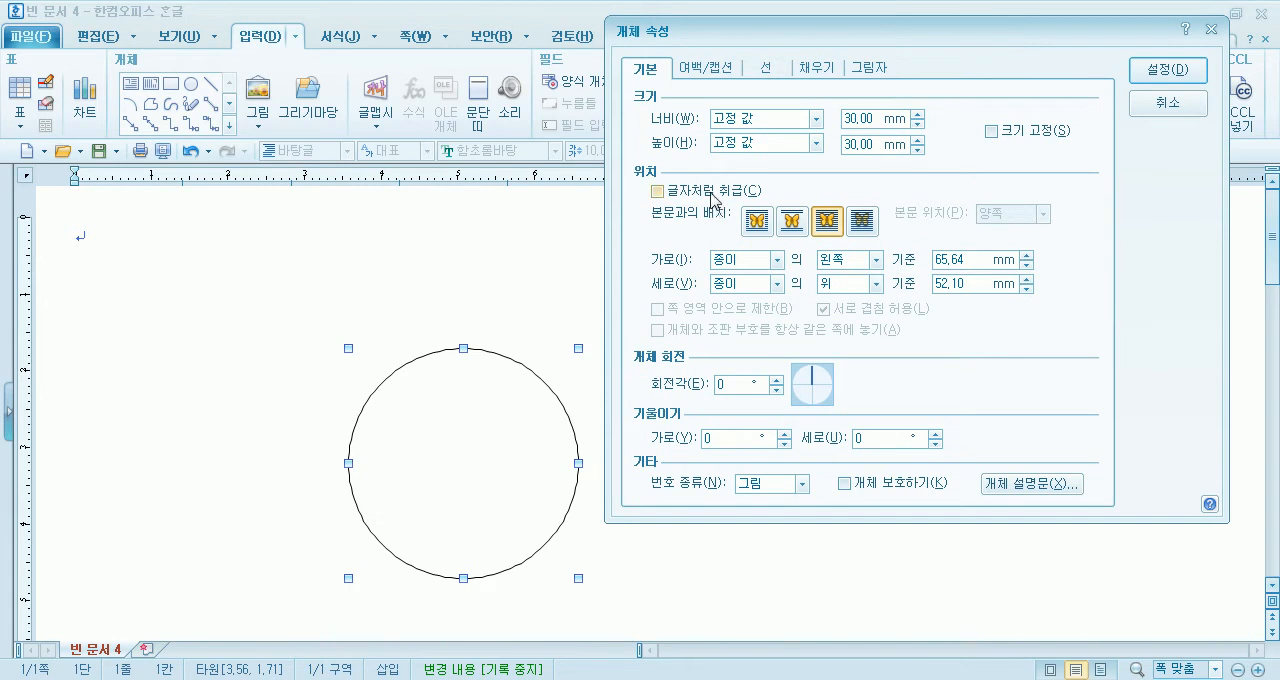
click(698, 70)
click(764, 72)
click(826, 70)
click(855, 70)
click(806, 72)
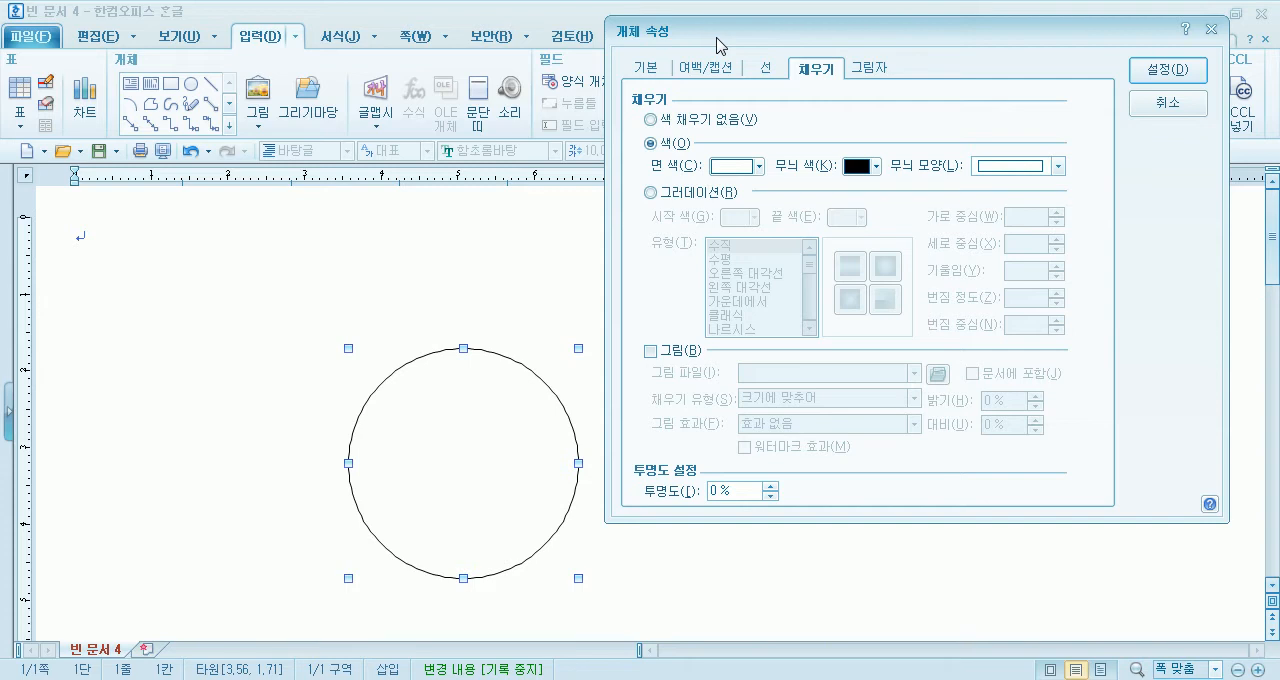
- Give the circle a 원형 gradient fill with red as the start color
click(681, 193)
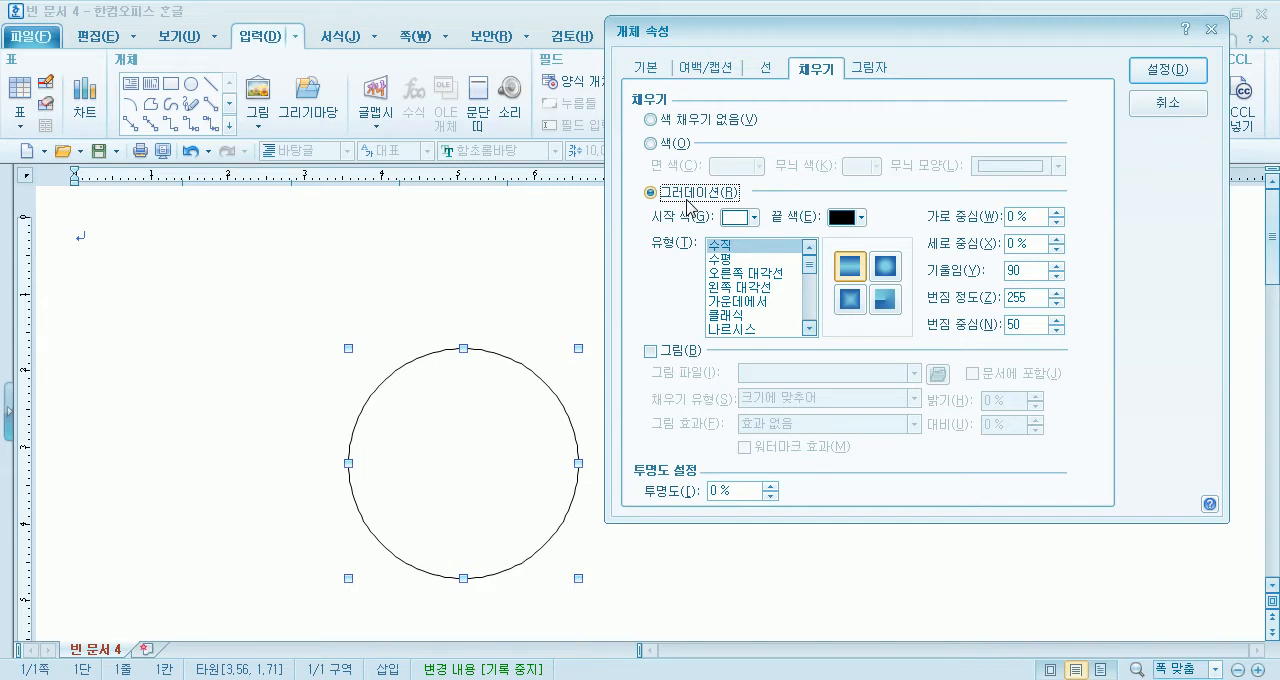
click(731, 259)
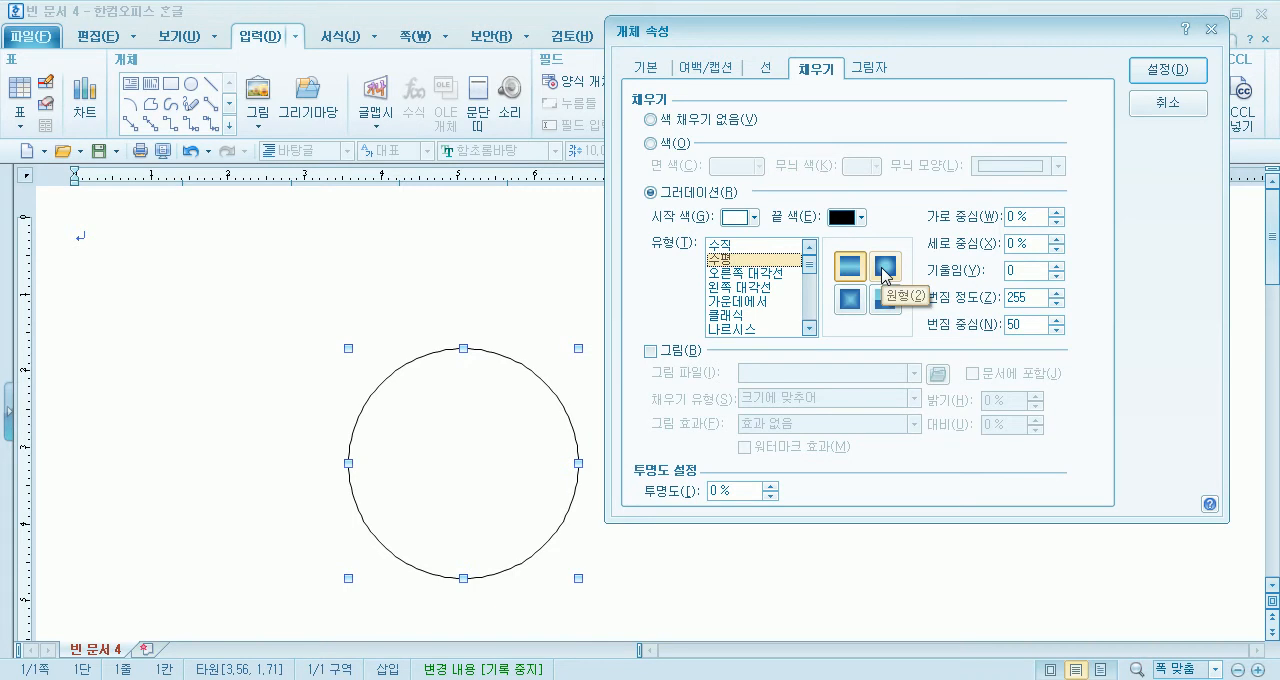
click(885, 270)
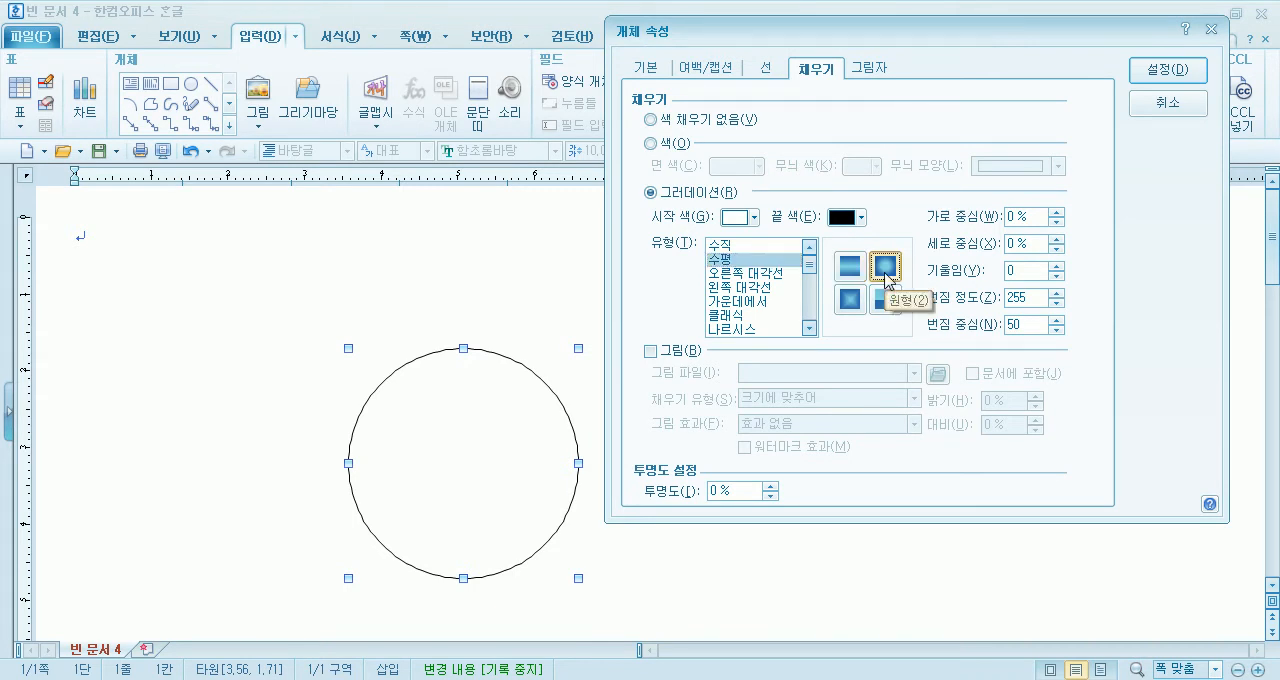
click(738, 217)
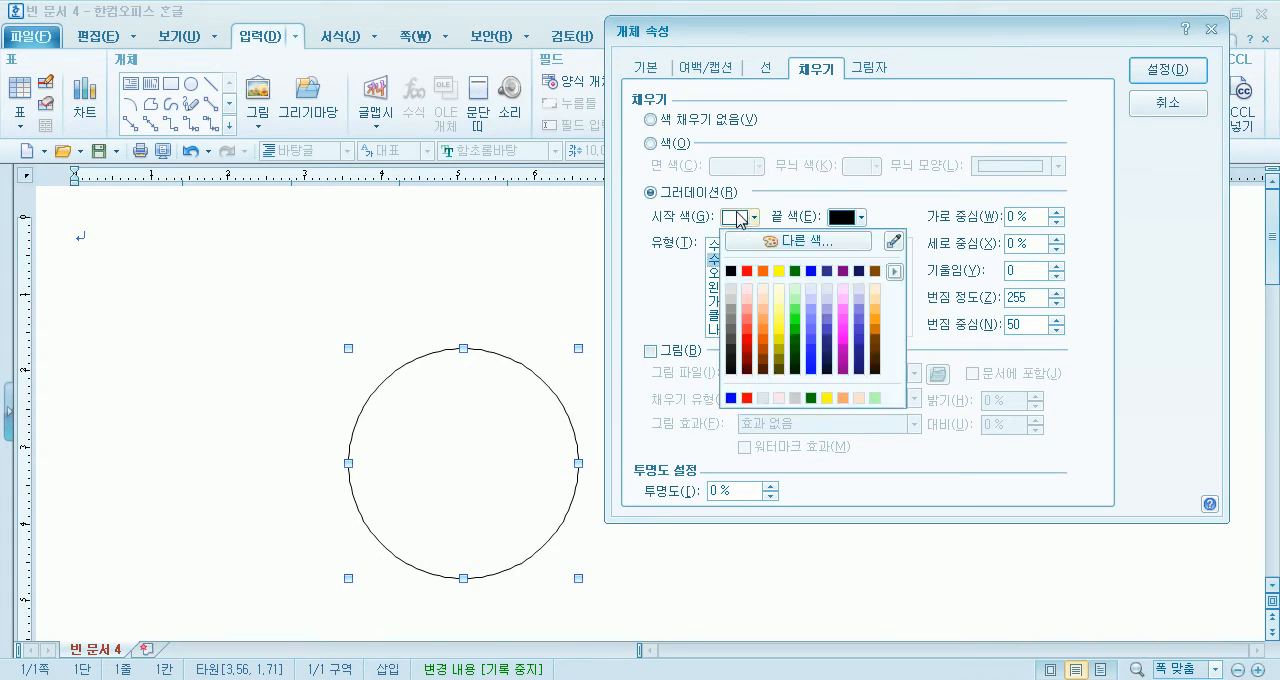
click(746, 270)
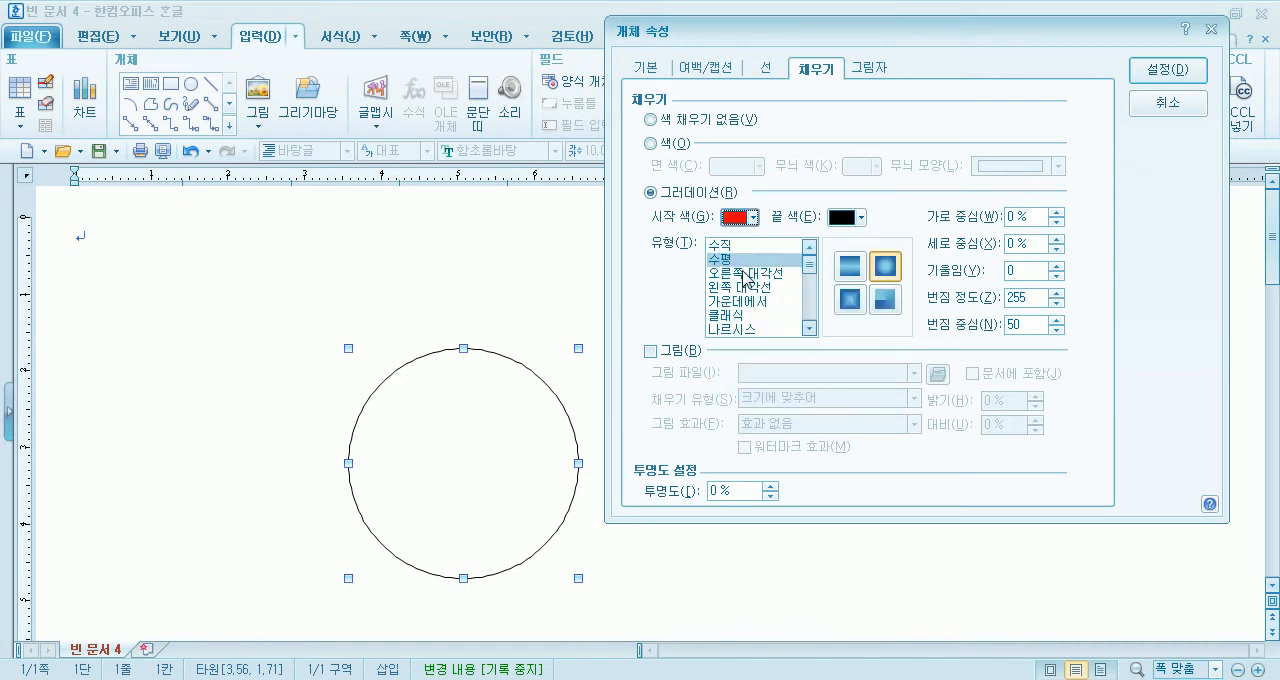
- Switch the end-color palette to 기본 and set the circle gradient's end color to white
click(847, 224)
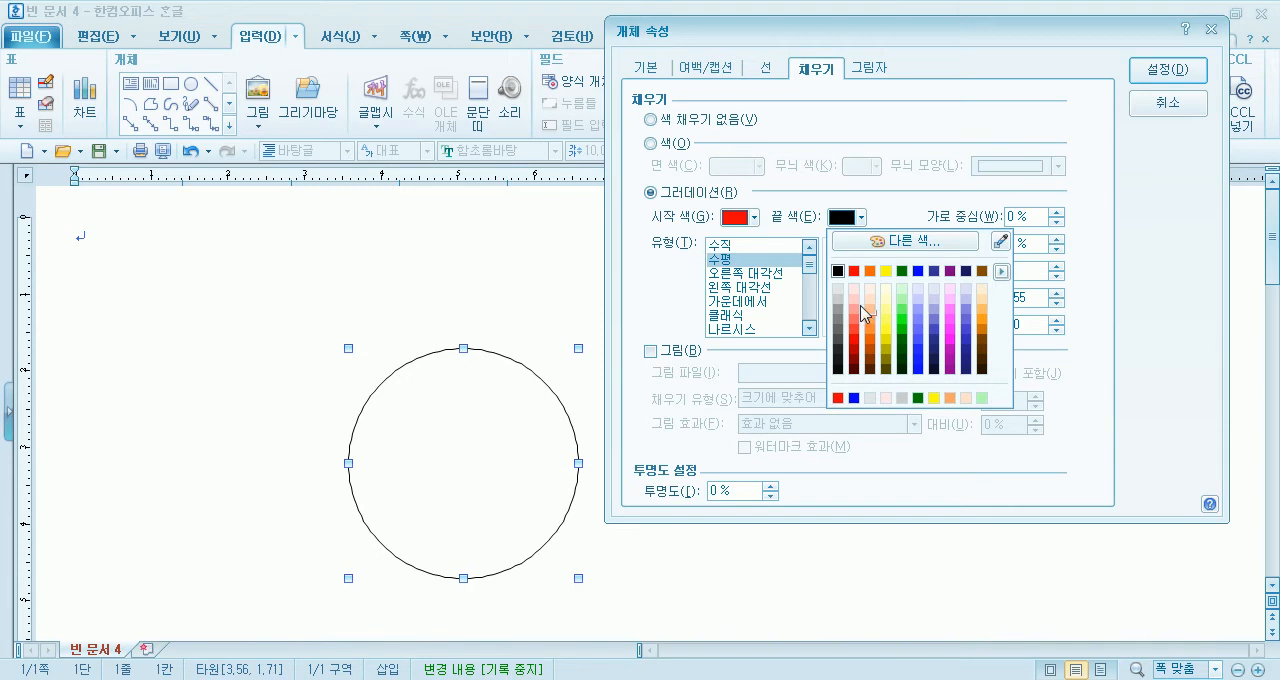
click(1001, 271)
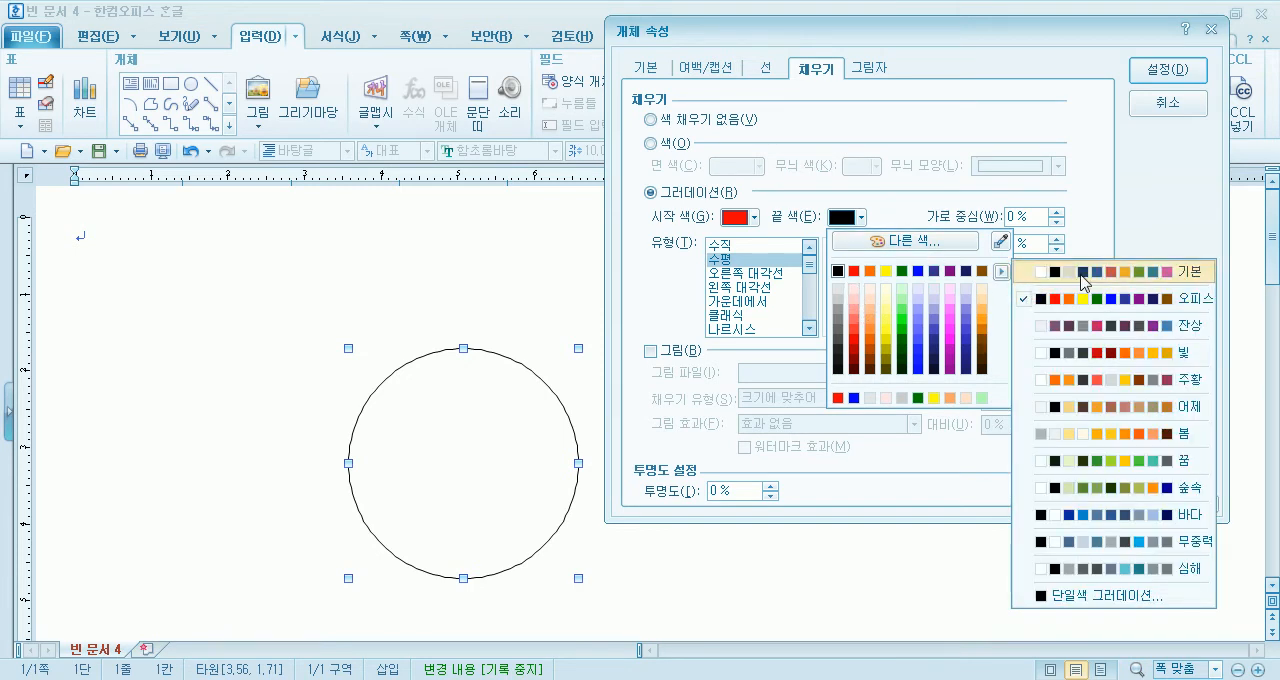
click(1076, 277)
click(837, 271)
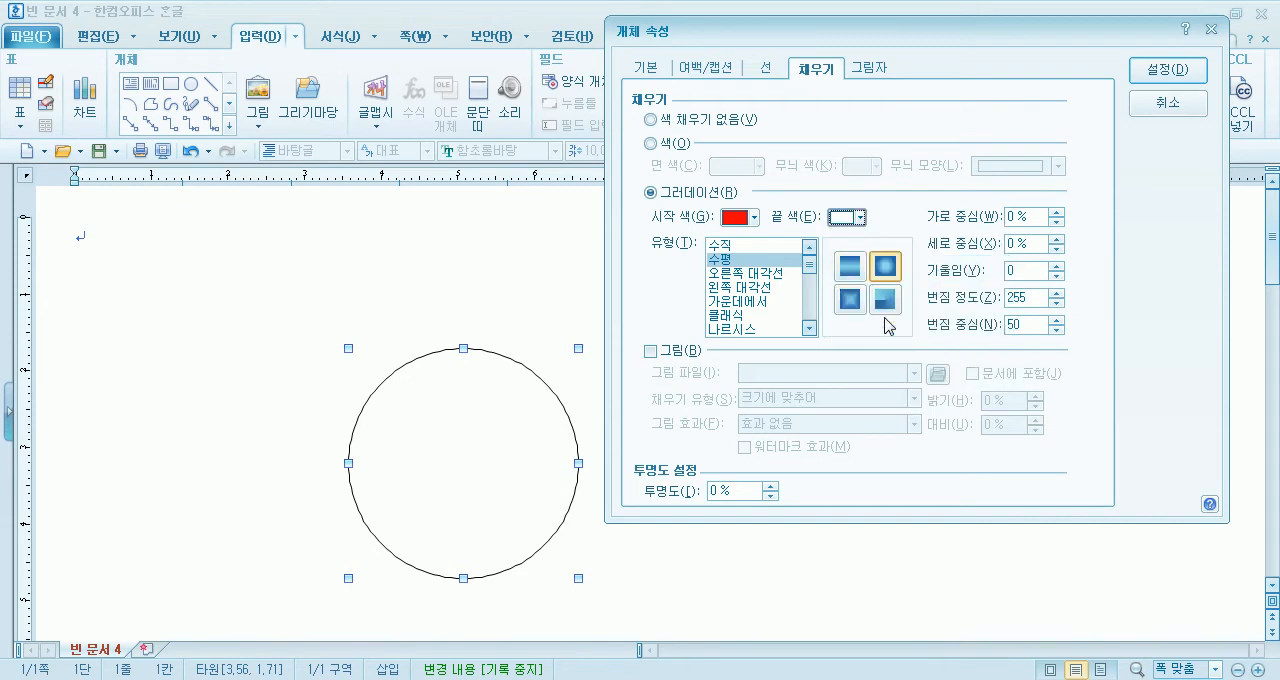
- Review the 오피스 and 기본 palettes for the gradient's end color and locate 하양 without changing the chosen color
click(862, 218)
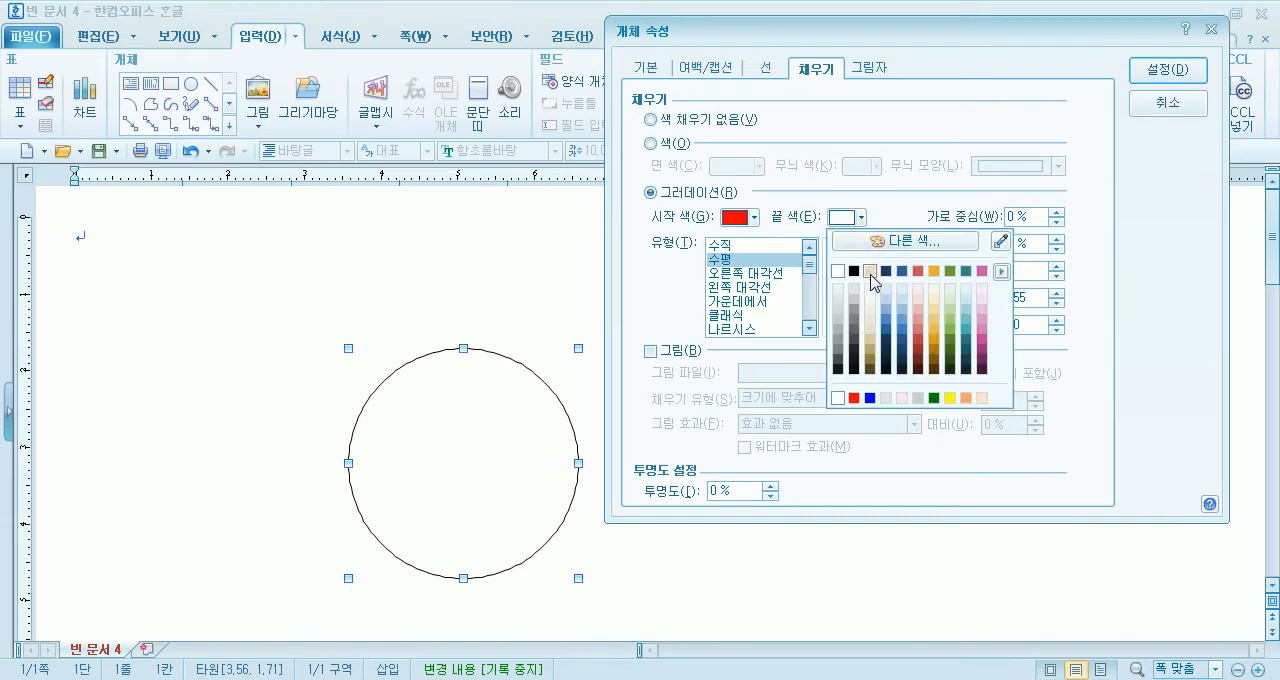
click(1001, 271)
click(1047, 298)
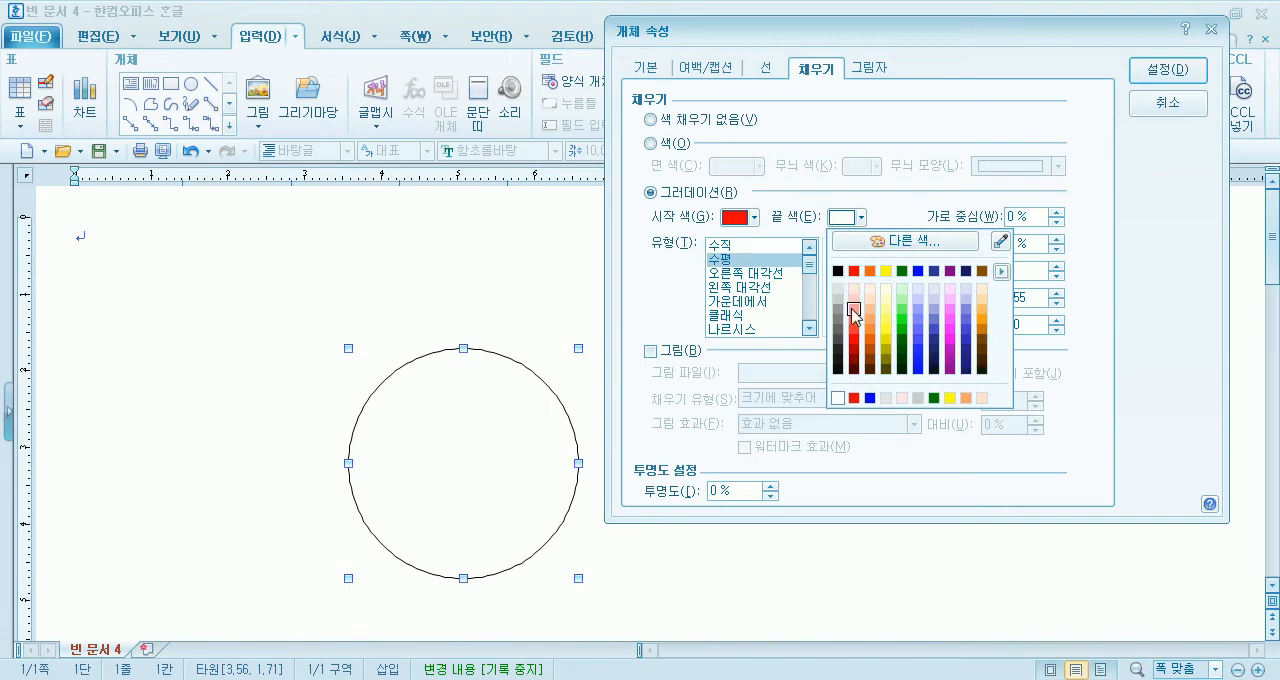
click(1002, 271)
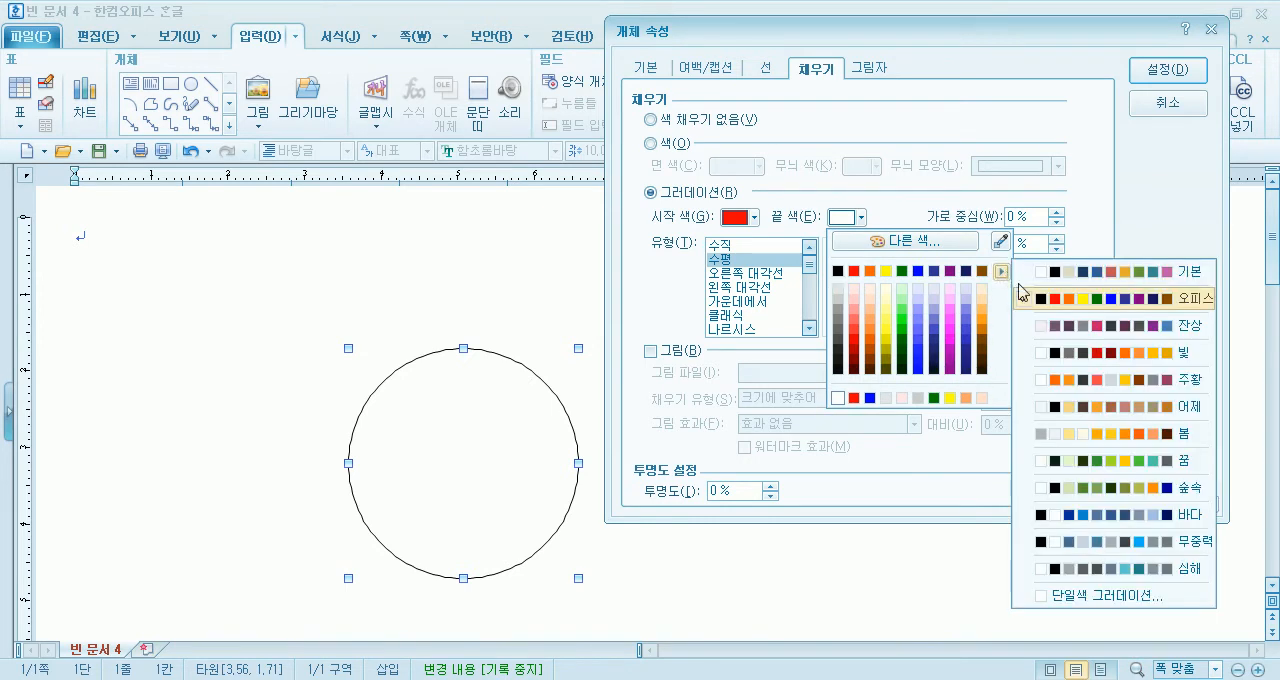
click(1060, 277)
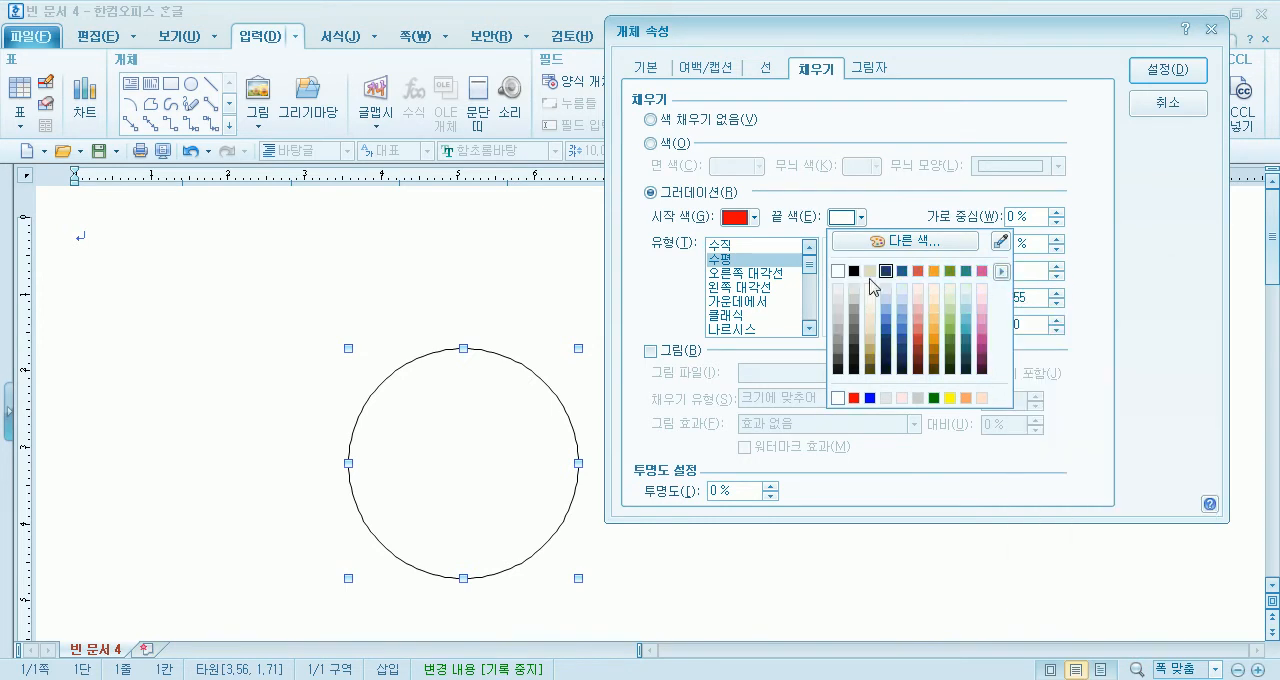
click(811, 233)
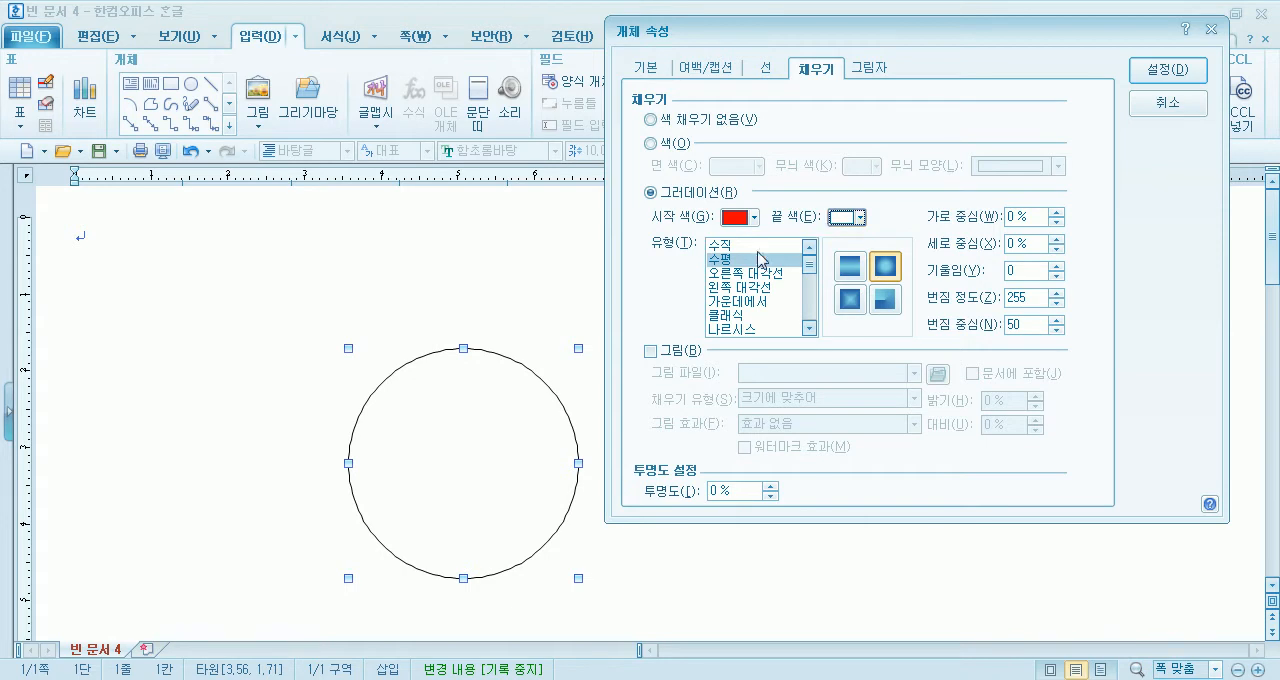
- Choose the 수평 gradient type with the 원형 shape and apply the fill to the circle
click(722, 259)
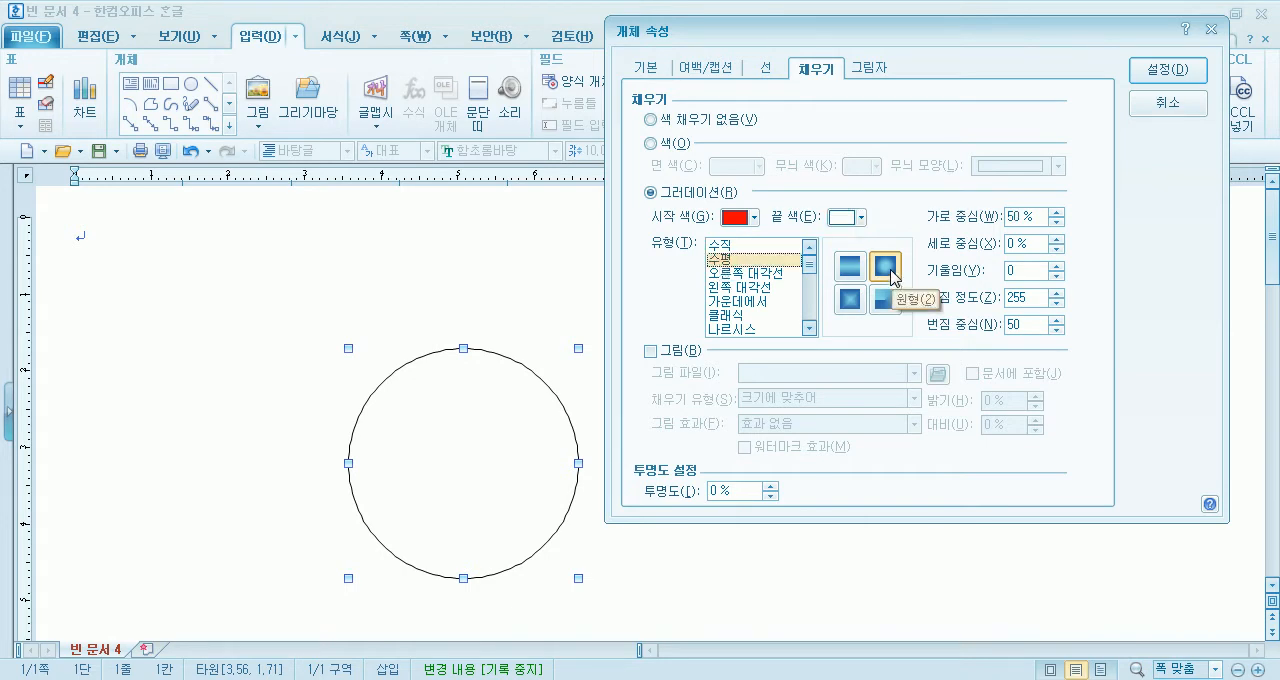
click(886, 266)
click(1160, 70)
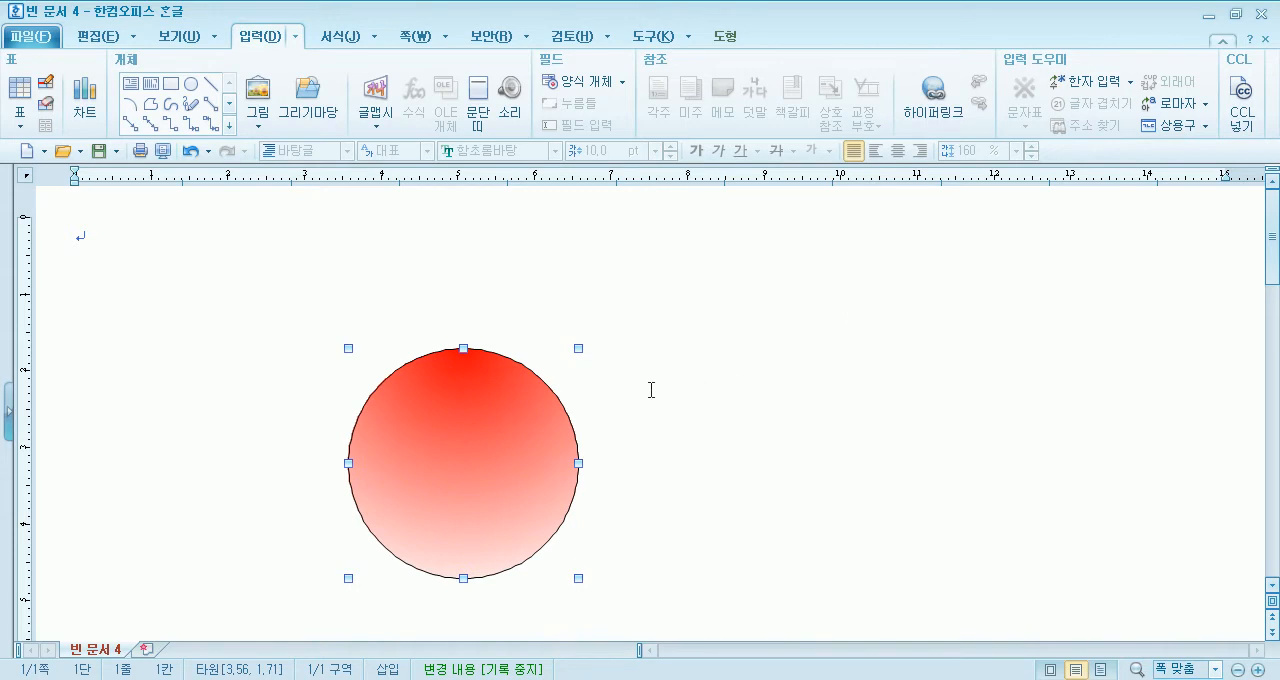
click(749, 424)
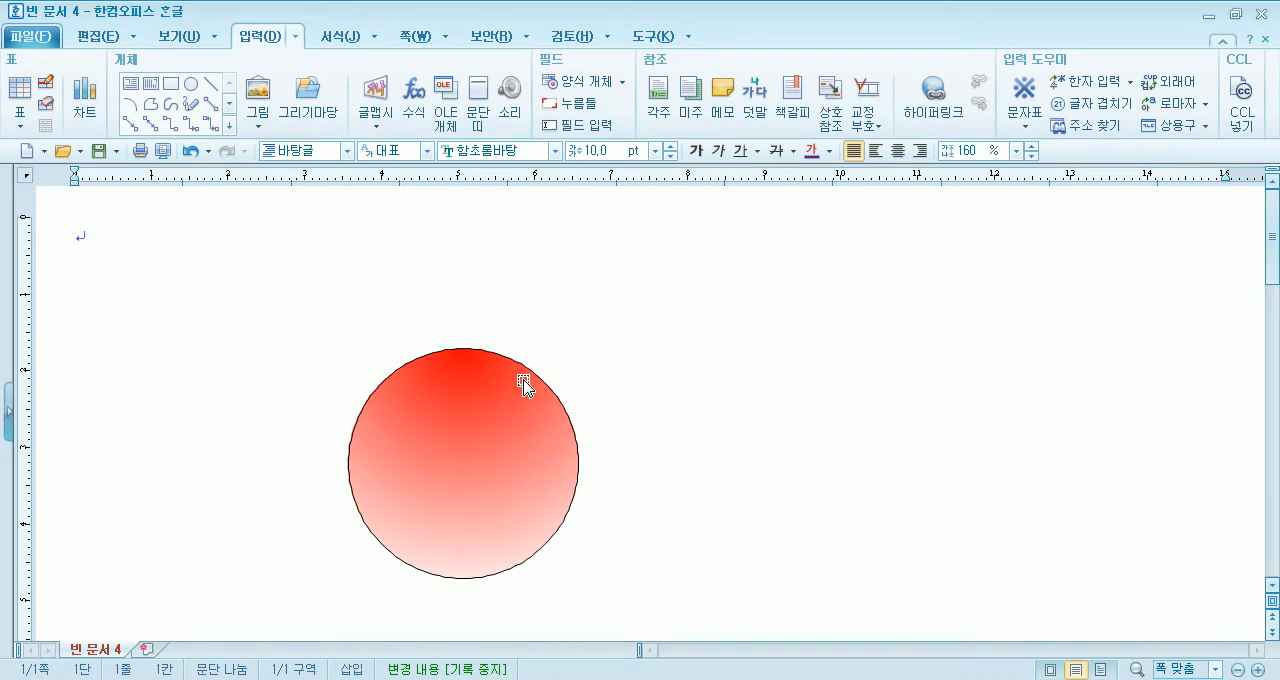
- Reopen the circle's 개체 속성 and set its line type to none to remove the outline
double_click(461, 472)
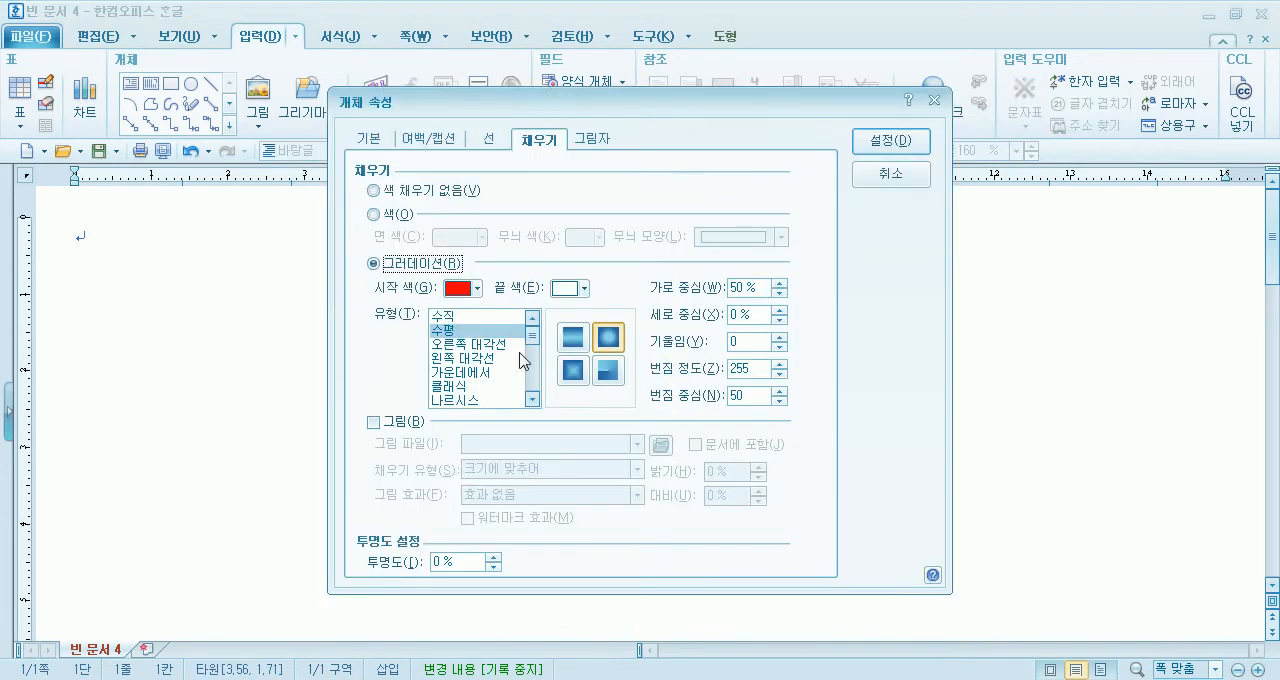
click(501, 142)
drag(618, 110, 843, 72)
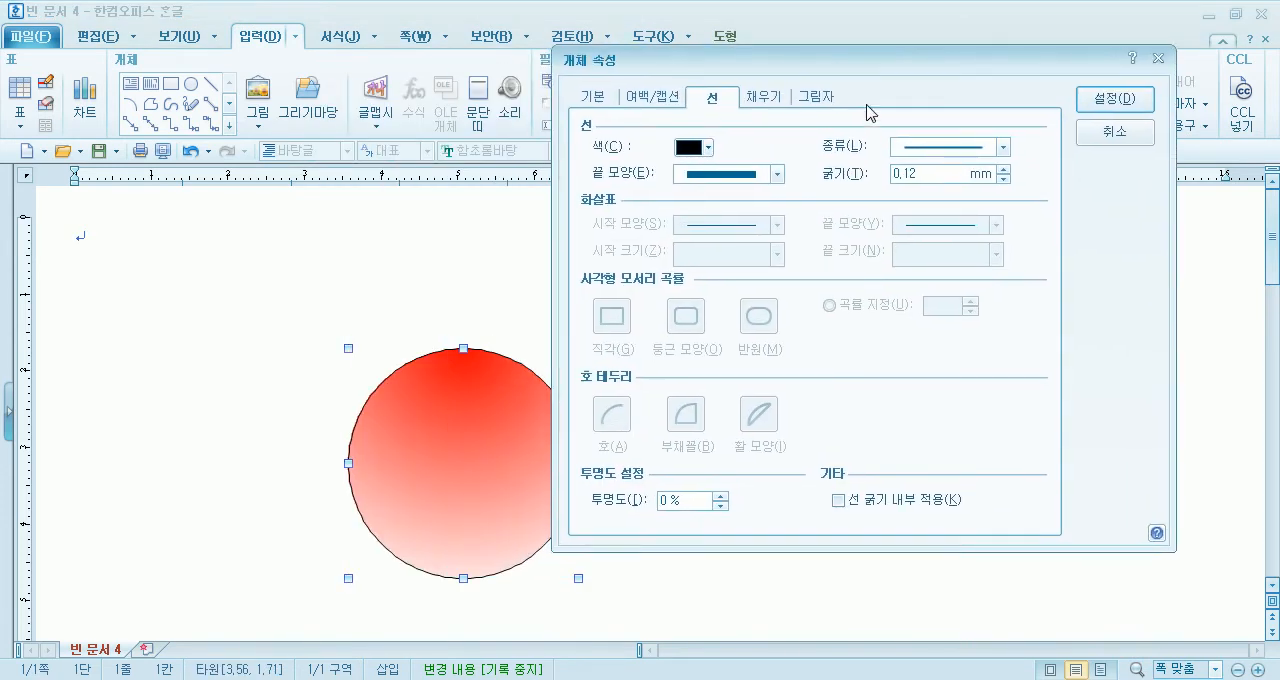
click(910, 150)
click(922, 166)
click(1112, 99)
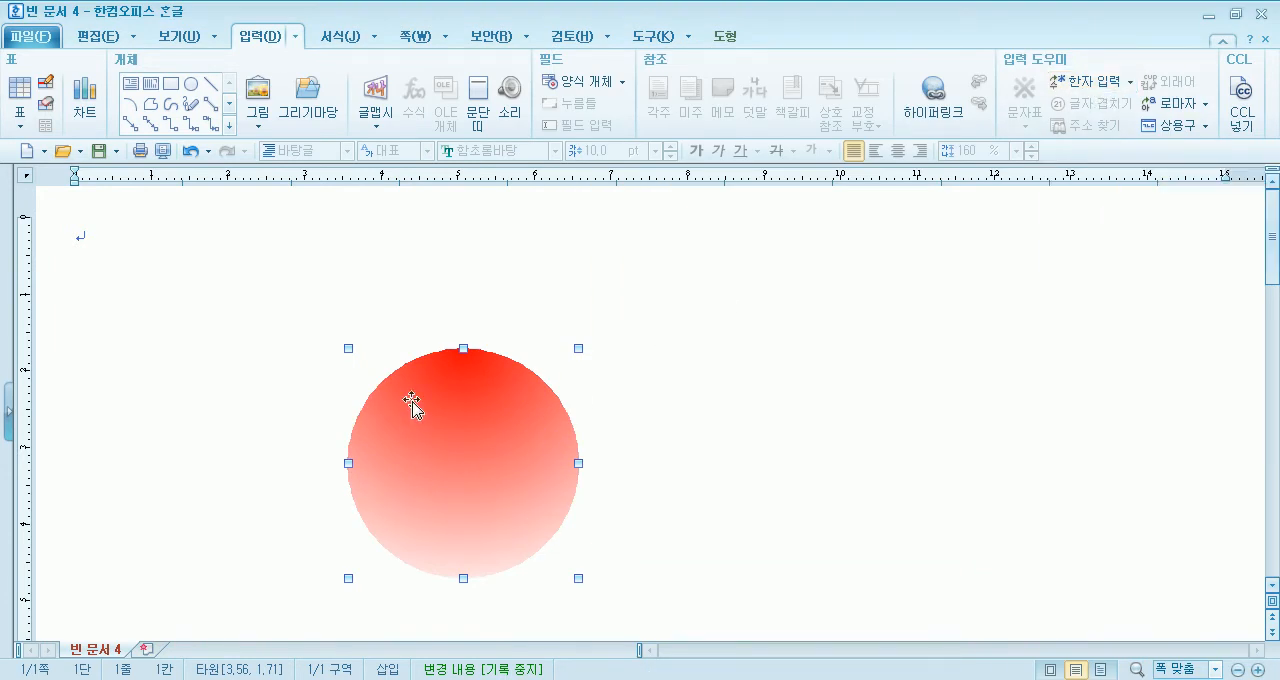
- Give the circle a solid outline again, set the line color to red, and deselect the circle
double_click(448, 428)
drag(582, 117, 847, 127)
click(890, 175)
click(895, 200)
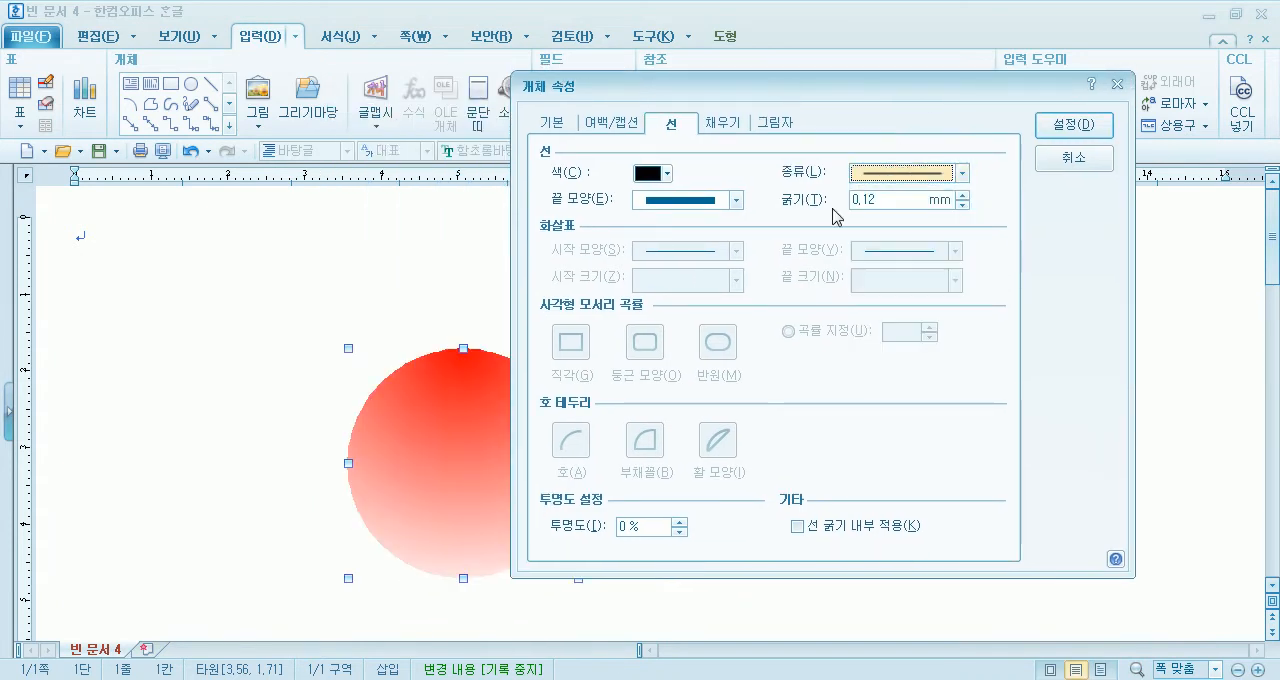
click(655, 178)
click(660, 227)
click(1080, 126)
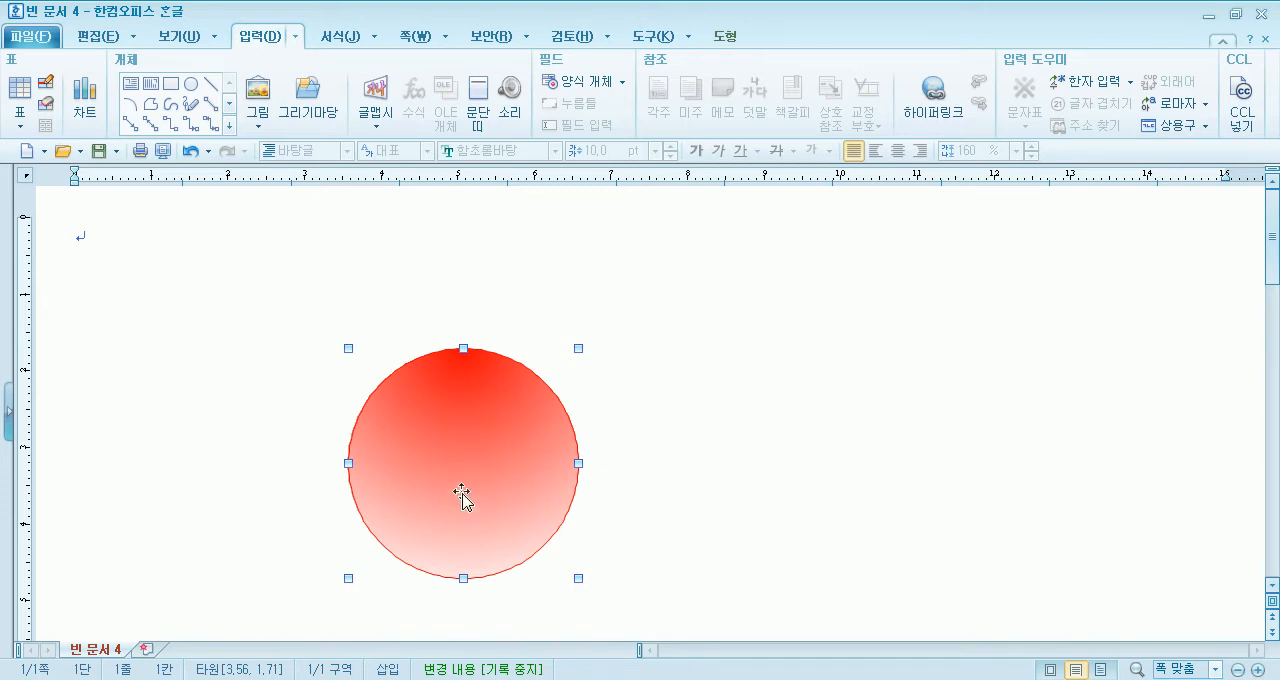
click(704, 507)
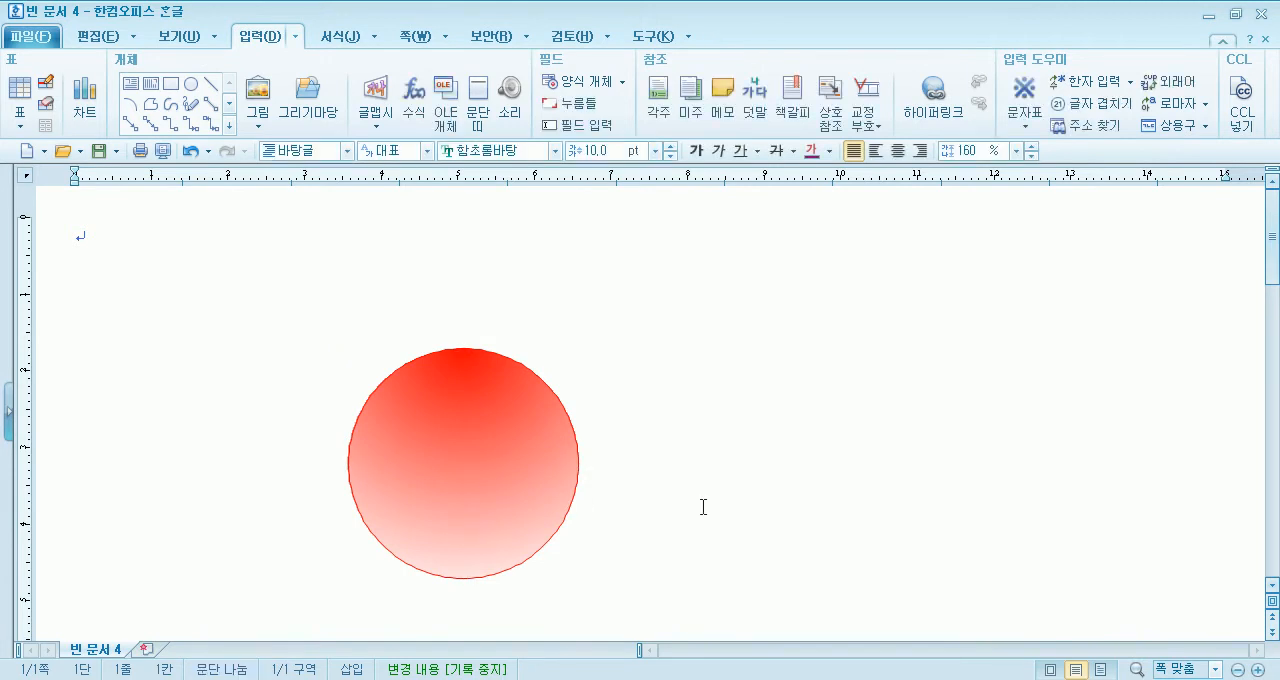
- Move the gradient circle toward the right of the page to free space beside it, and deselect it
click(471, 449)
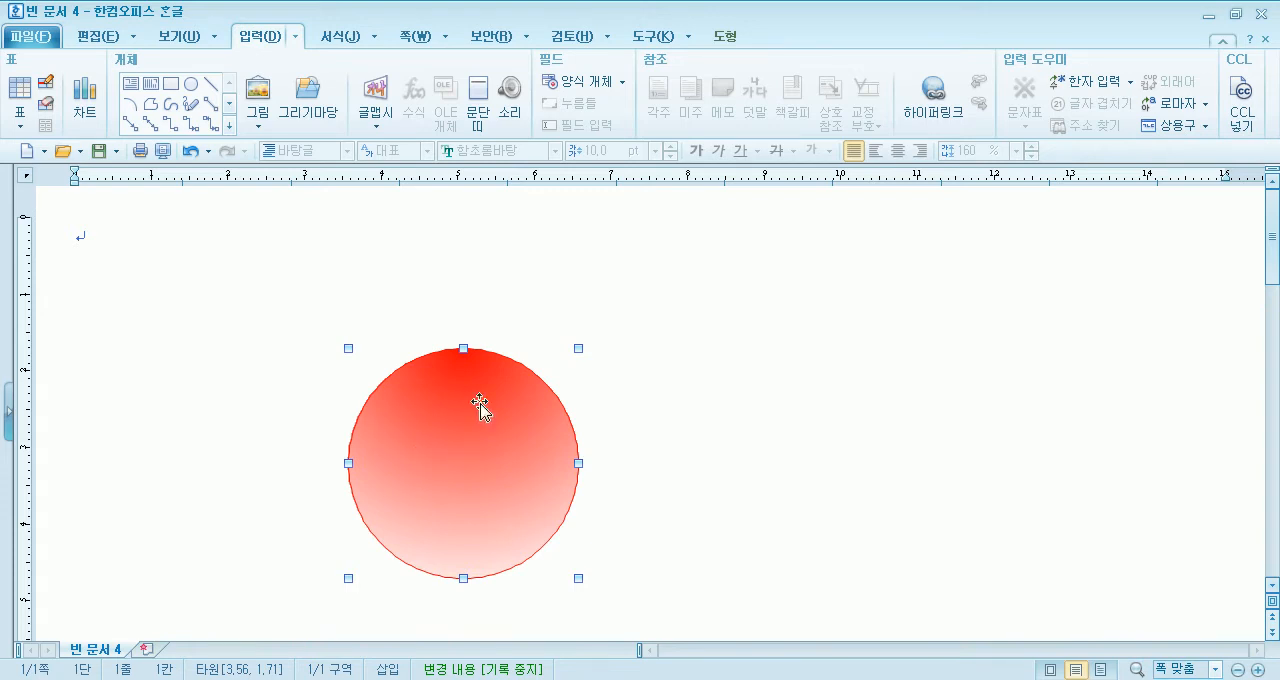
drag(477, 420, 810, 392)
click(425, 368)
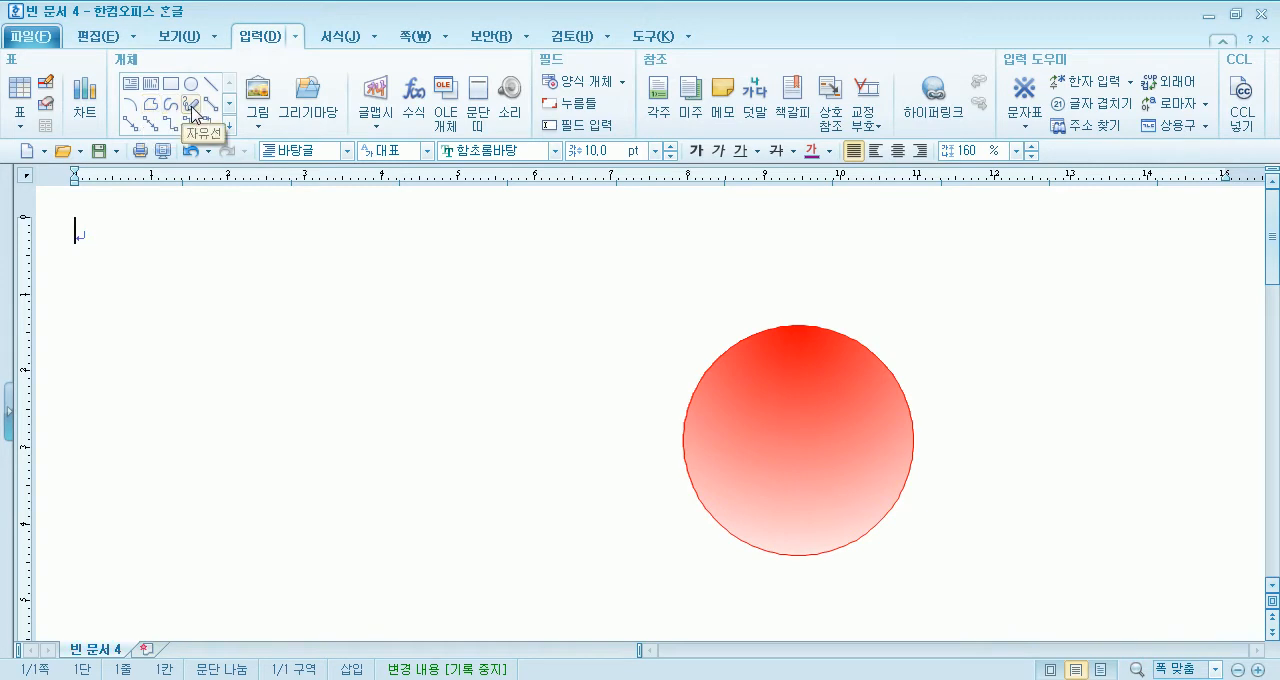
- Draw a closed leaf-like outline with the 자유선 tool to the left of the circle and delete it
click(191, 106)
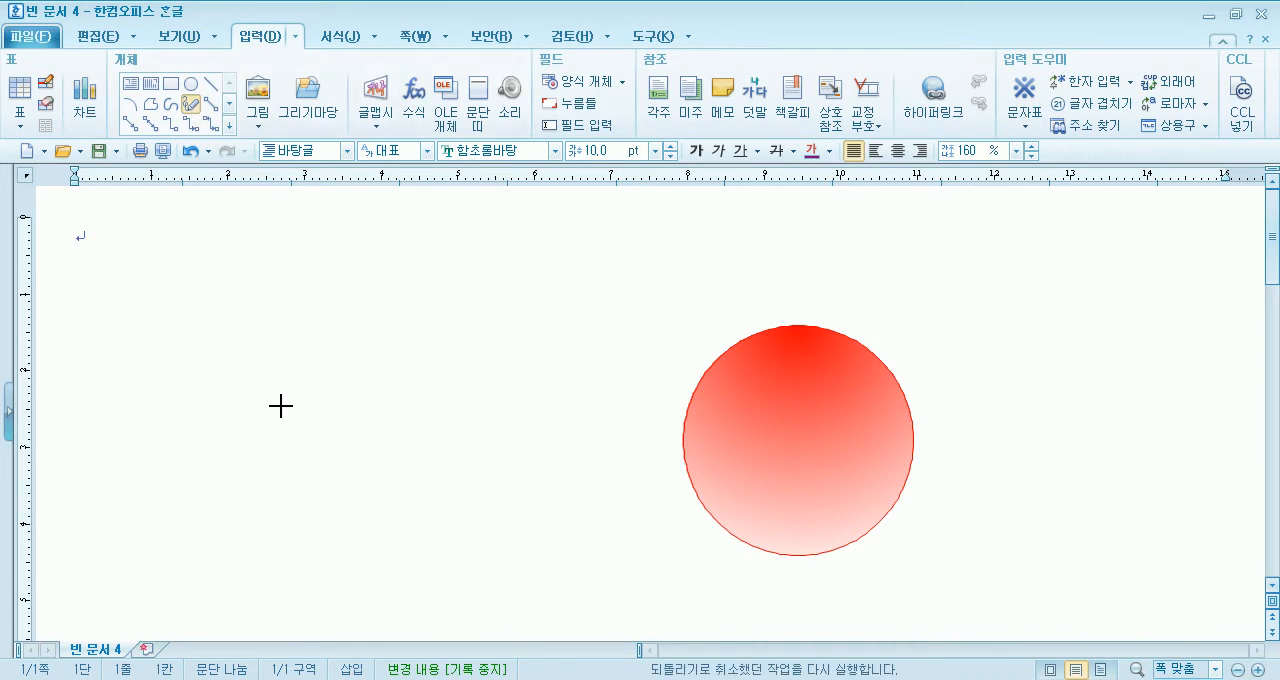
mouse_move(302, 383)
mouse_down()
mouse_move(363, 334)
mouse_move(406, 327)
mouse_move(442, 368)
mouse_move(411, 420)
mouse_move(369, 439)
mouse_move(278, 406)
mouse_up()
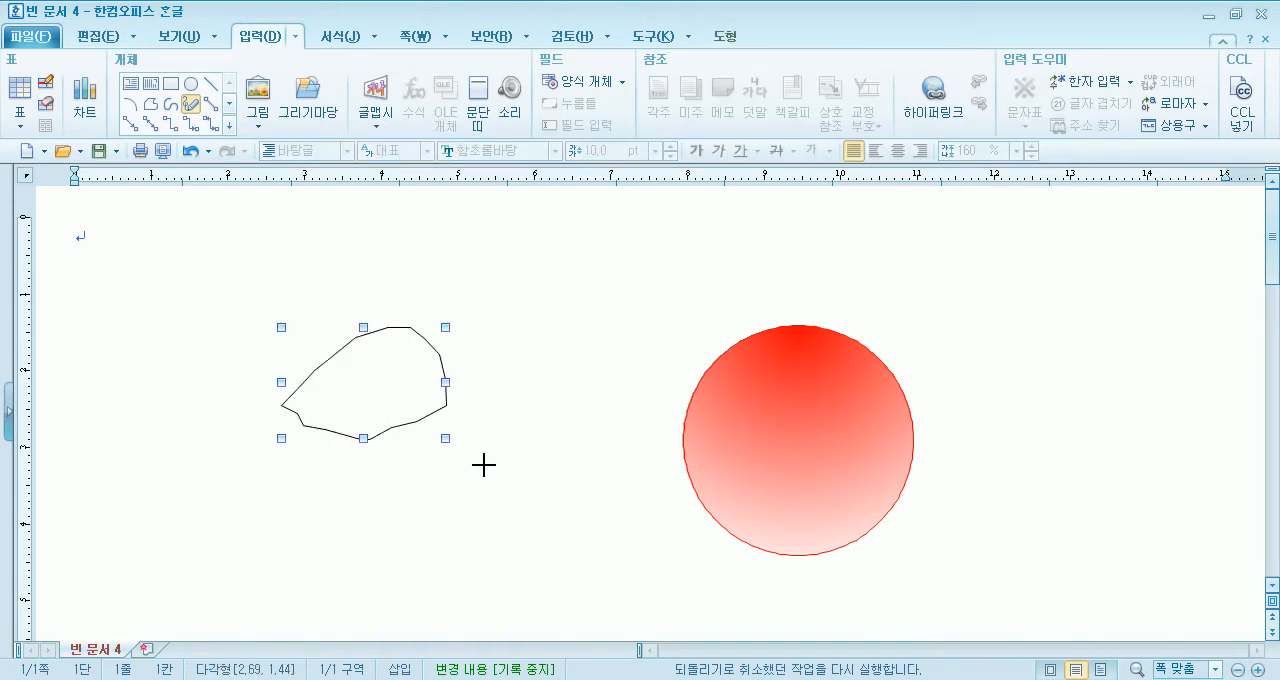
key(Delete)
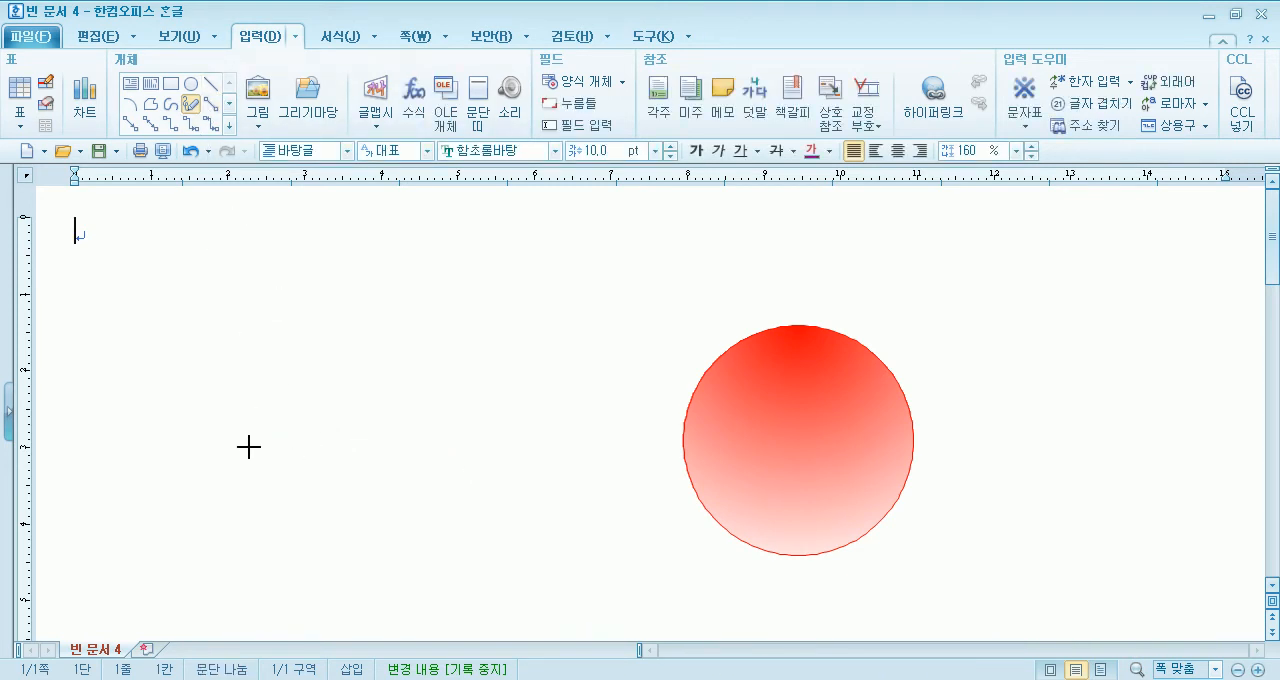
- Draw a freehand leaf outline with a short vein line, delete the vein, and move and delete the outline
mouse_move(250, 447)
mouse_down()
mouse_move(300, 390)
mouse_move(331, 386)
mouse_up()
drag(387, 440, 321, 475)
drag(251, 450, 252, 449)
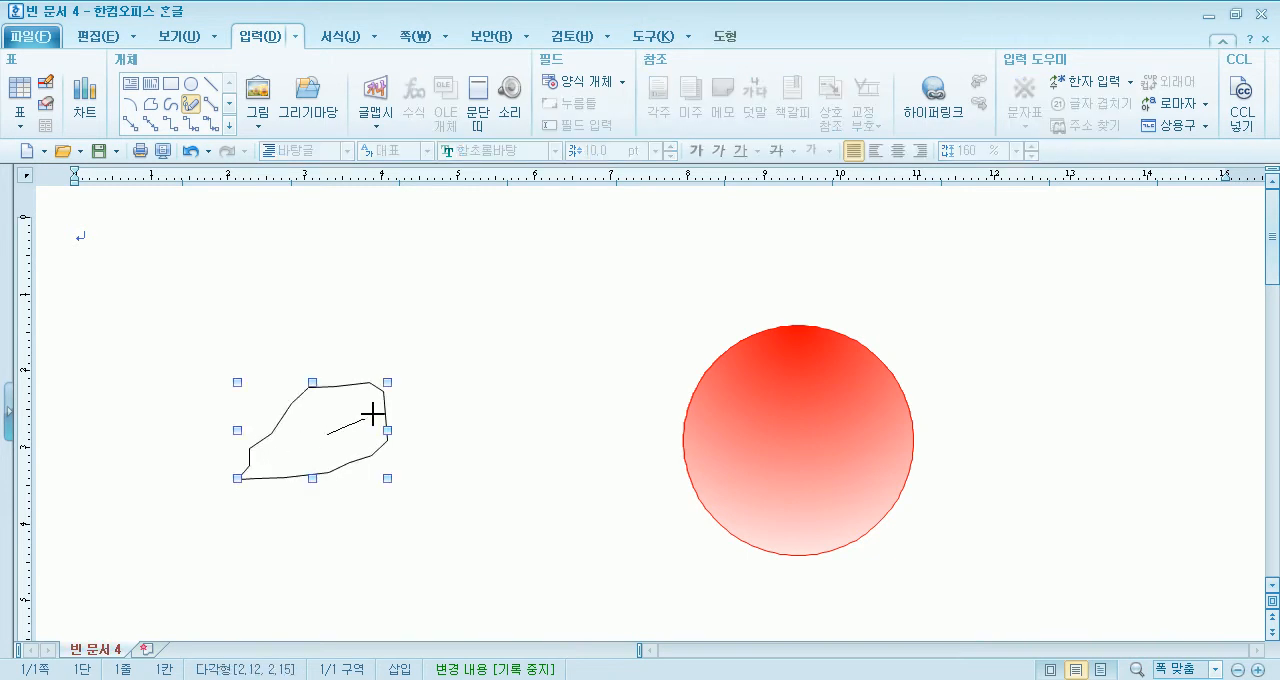
drag(327, 434, 409, 390)
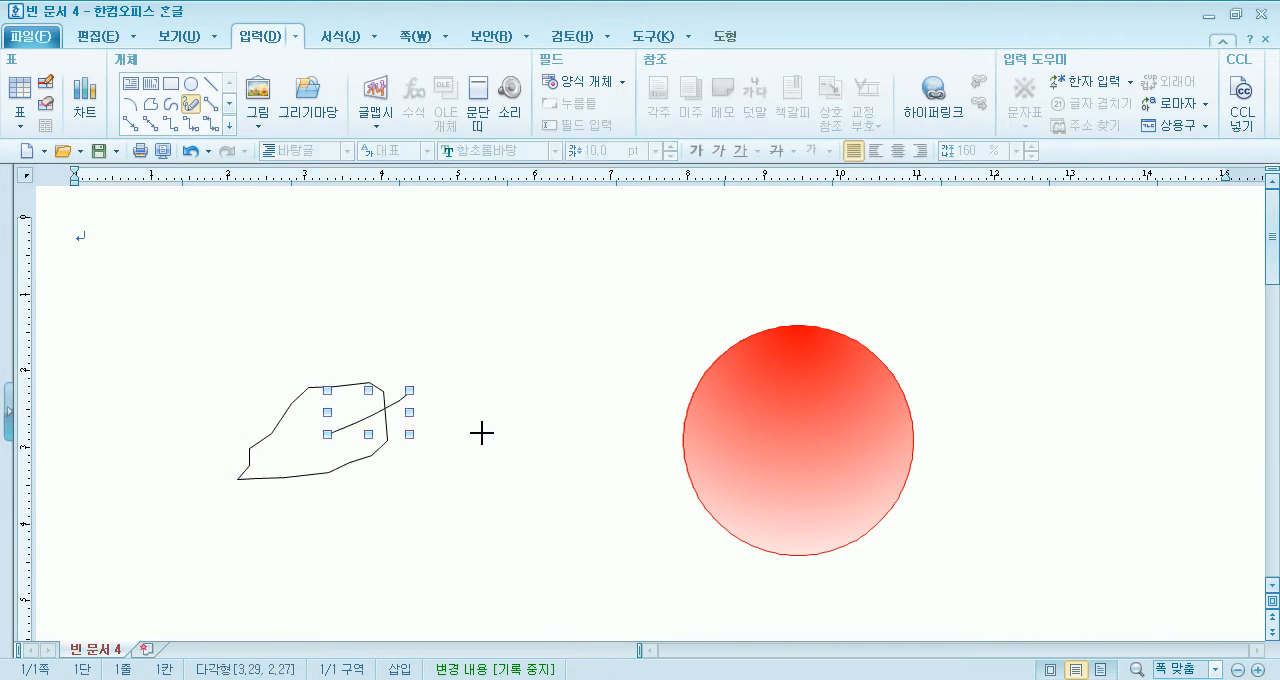
key(Delete)
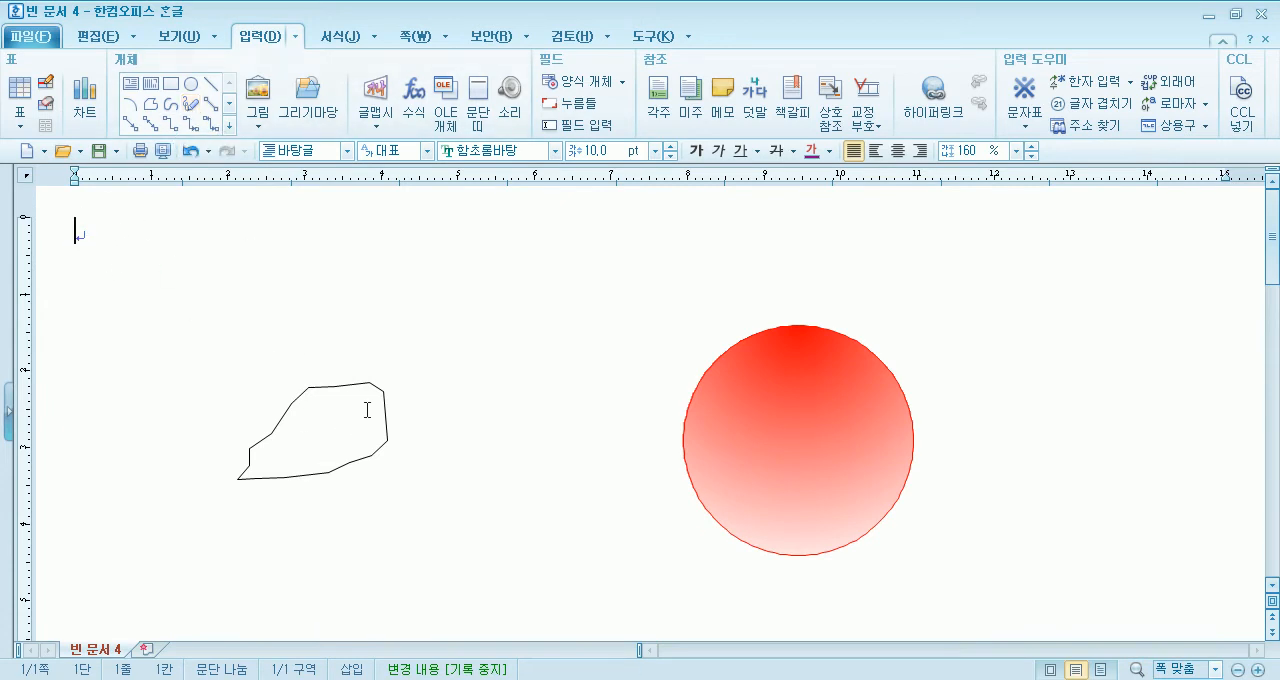
drag(371, 400, 472, 350)
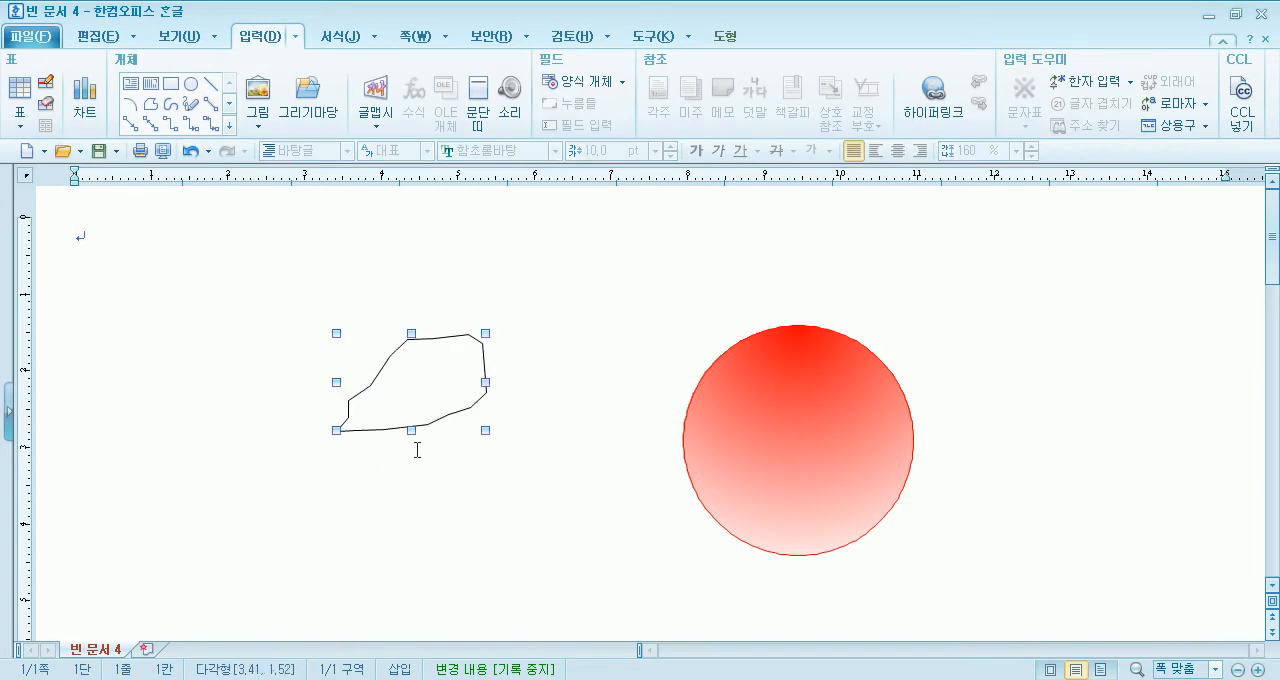
key(Delete)
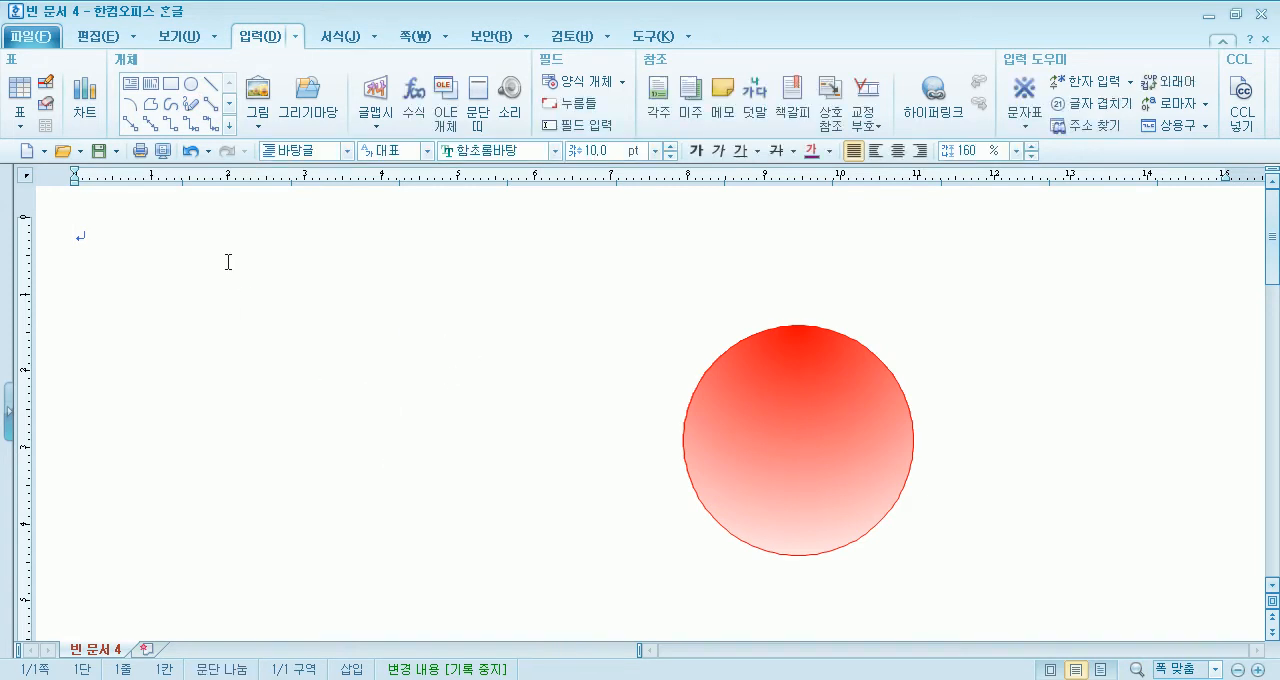
- Draw a closed leaf outline freehand with the 다각형 tool beside the circle and delete it
click(151, 108)
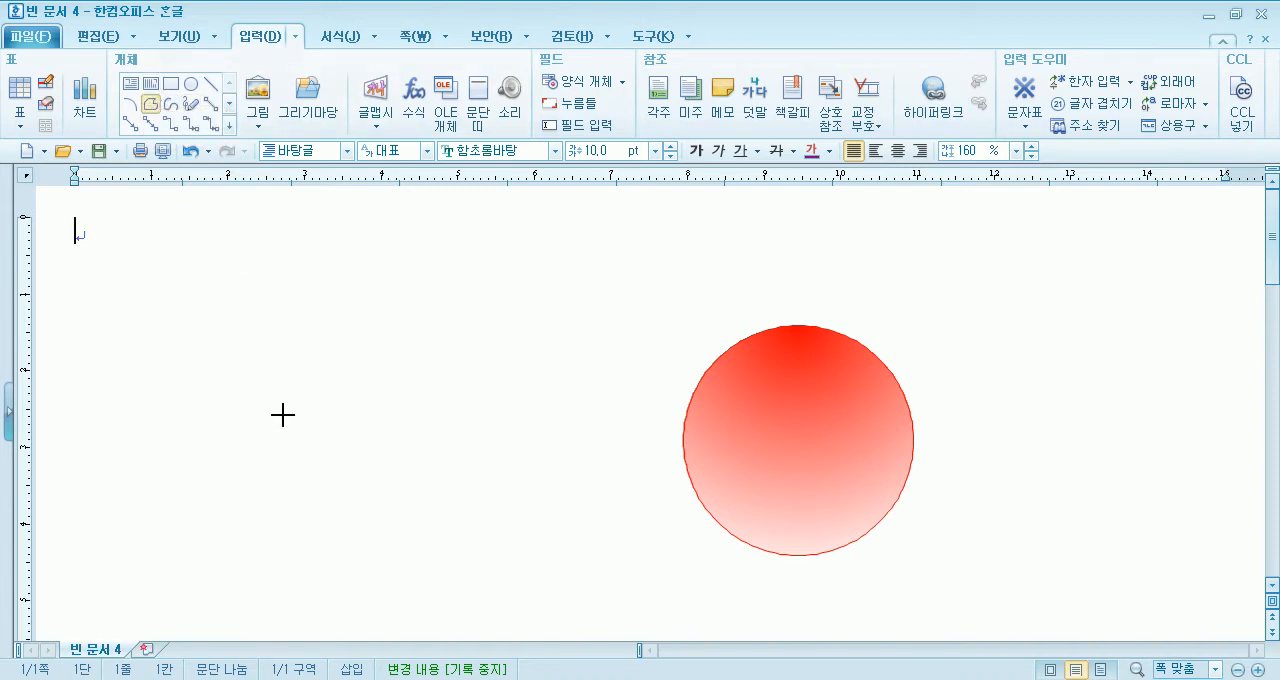
mouse_move(263, 404)
mouse_down()
mouse_move(294, 343)
mouse_move(337, 314)
mouse_move(381, 311)
mouse_move(421, 390)
mouse_up()
mouse_move(368, 429)
mouse_down()
mouse_move(231, 463)
mouse_move(264, 404)
mouse_up()
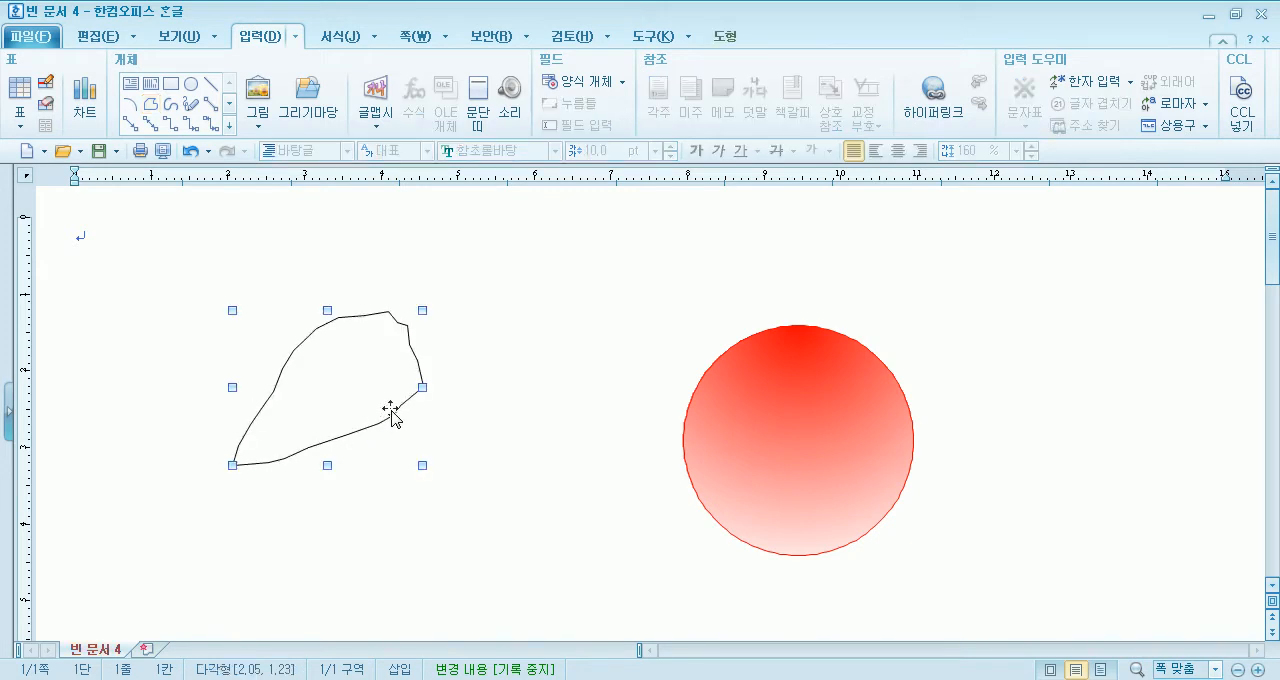
key(Delete)
- Draw a closed spiral-like 다각형 from many straight segments to the left of the circle and delete it
click(150, 104)
click(175, 449)
click(264, 318)
click(380, 298)
click(504, 437)
click(488, 488)
click(430, 528)
click(337, 554)
click(240, 554)
click(227, 517)
click(235, 462)
click(326, 424)
click(396, 427)
click(360, 467)
click(369, 497)
click(464, 466)
click(476, 381)
click(428, 361)
click(374, 364)
click(260, 410)
click(220, 438)
click(190, 470)
click(167, 470)
double_click(167, 448)
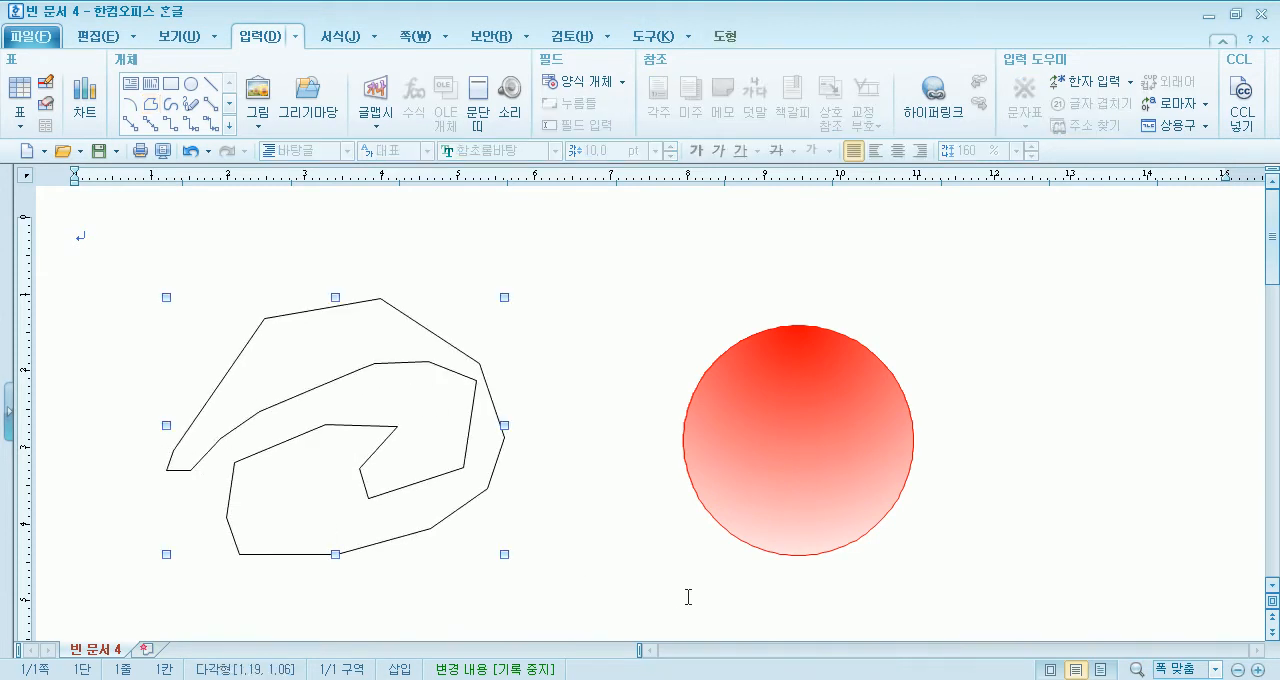
key(Delete)
- Draw a five-pointed star of crossing straight lines with the 다각형 tool and delete it
click(150, 103)
click(203, 383)
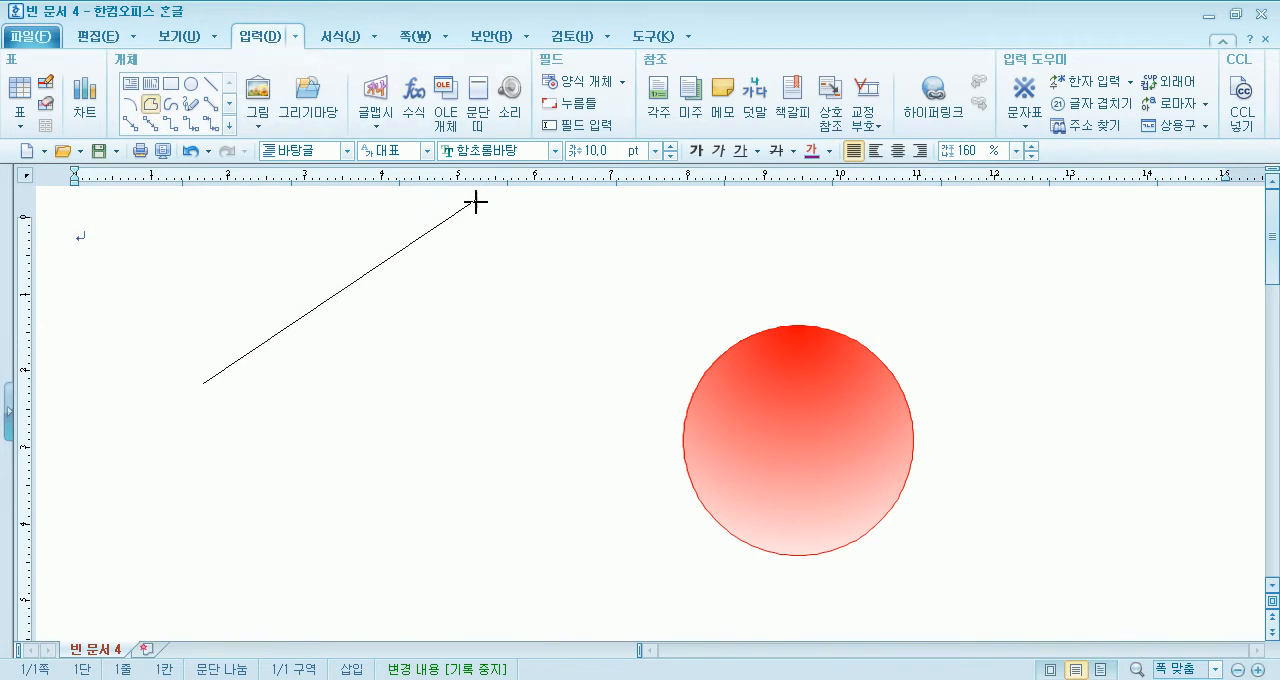
click(477, 216)
click(587, 526)
click(211, 264)
click(203, 383)
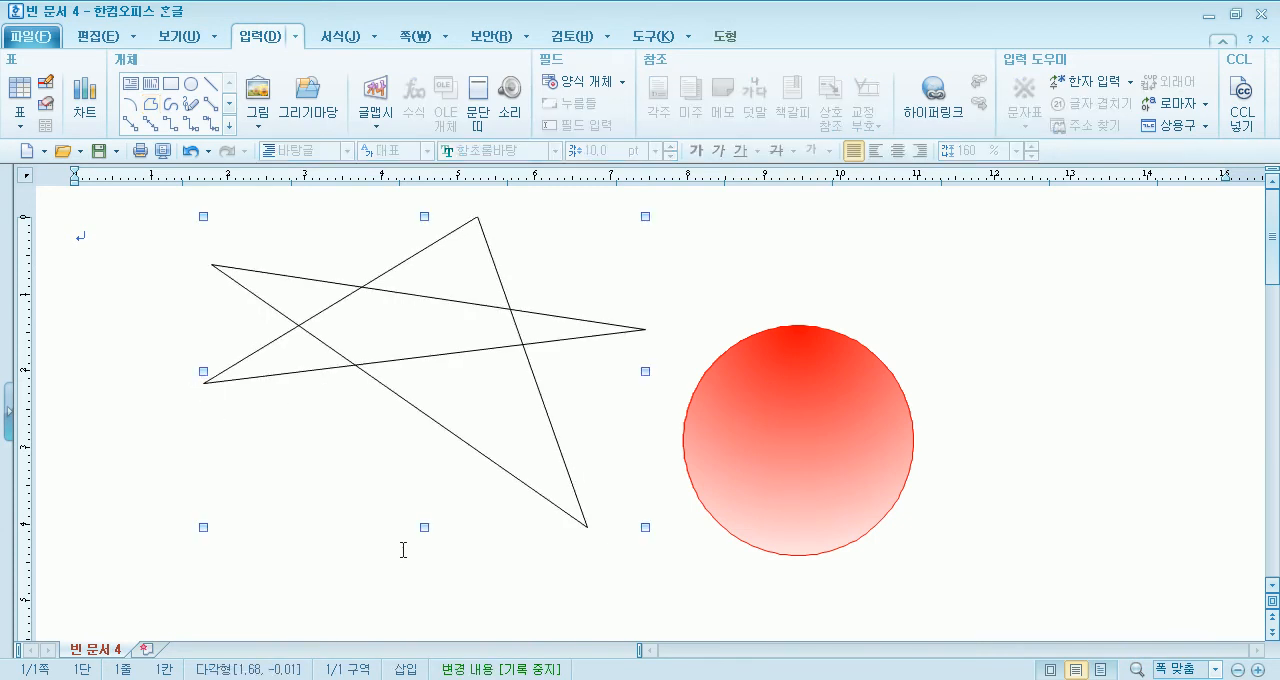
key(Delete)
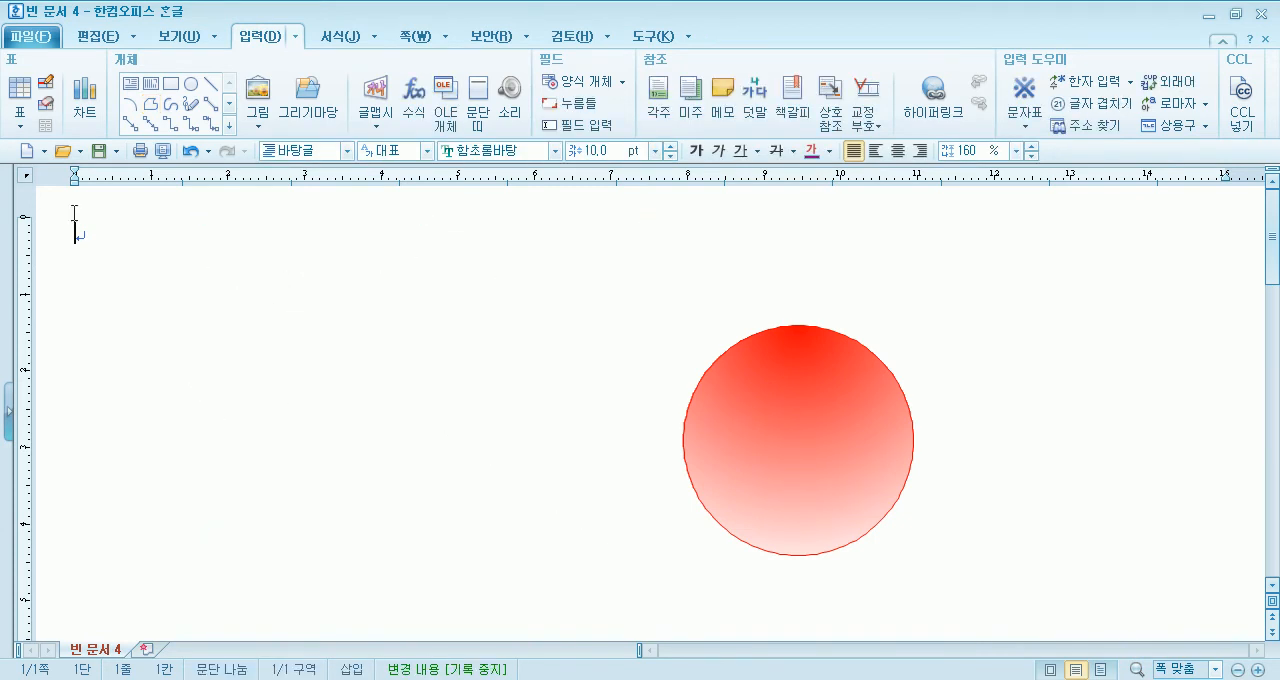
- Draw a closed leaf outline freehand with the 다각형 tool to the left of the circle
click(150, 103)
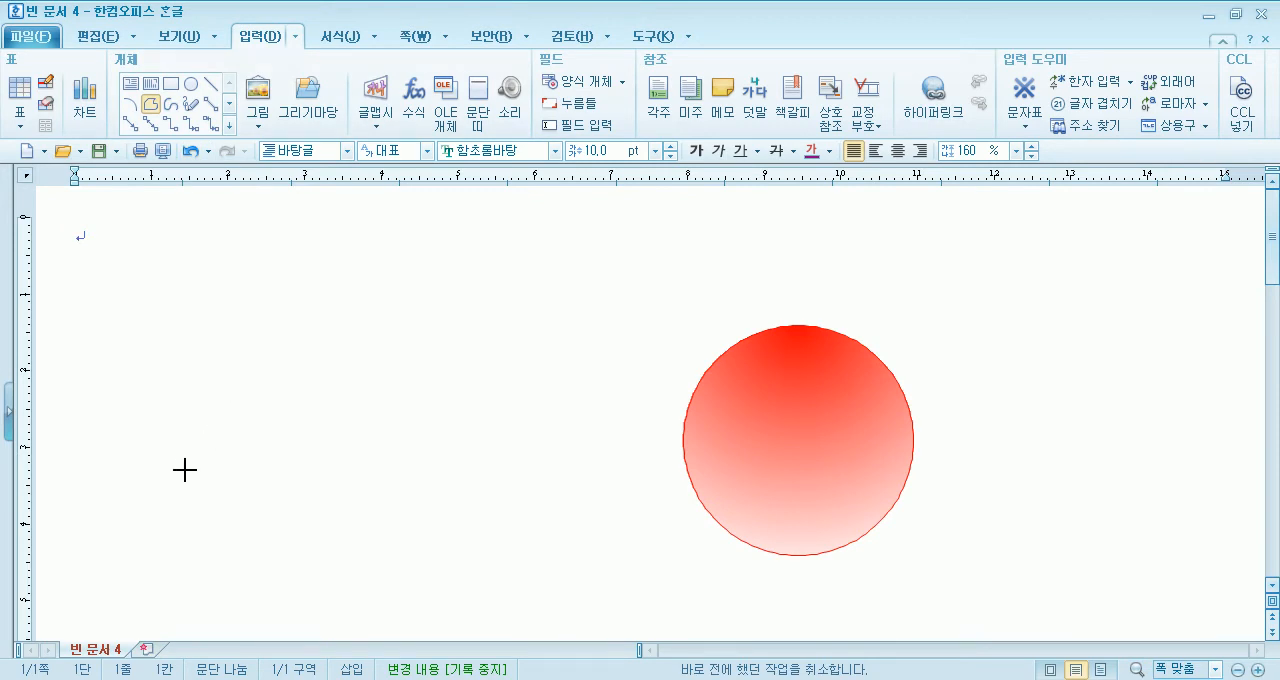
drag(188, 469, 222, 430)
mouse_move(257, 379)
mouse_down()
mouse_move(274, 357)
mouse_move(360, 333)
mouse_move(417, 386)
mouse_move(417, 428)
mouse_move(271, 486)
mouse_move(182, 468)
mouse_up()
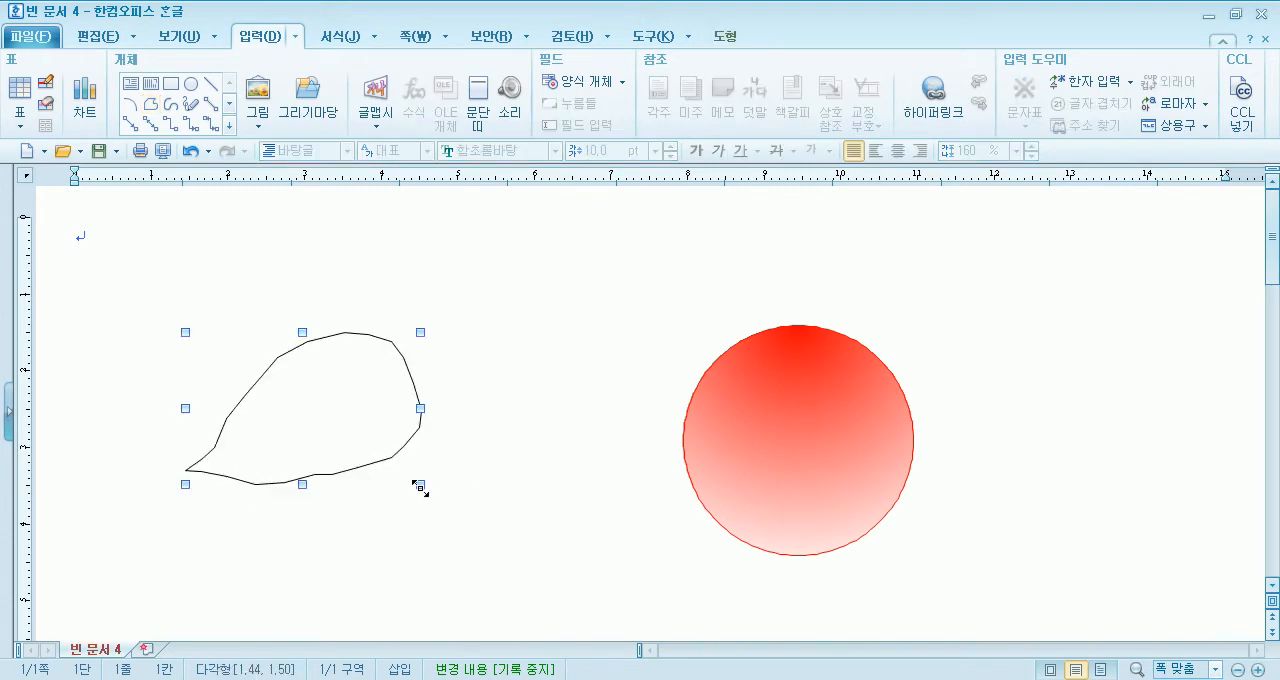
- Shrink the leaf outline to about 28 × 15.5 mm and rotate it counter-clockwise so its rounded end tilts upward
drag(407, 462, 388, 430)
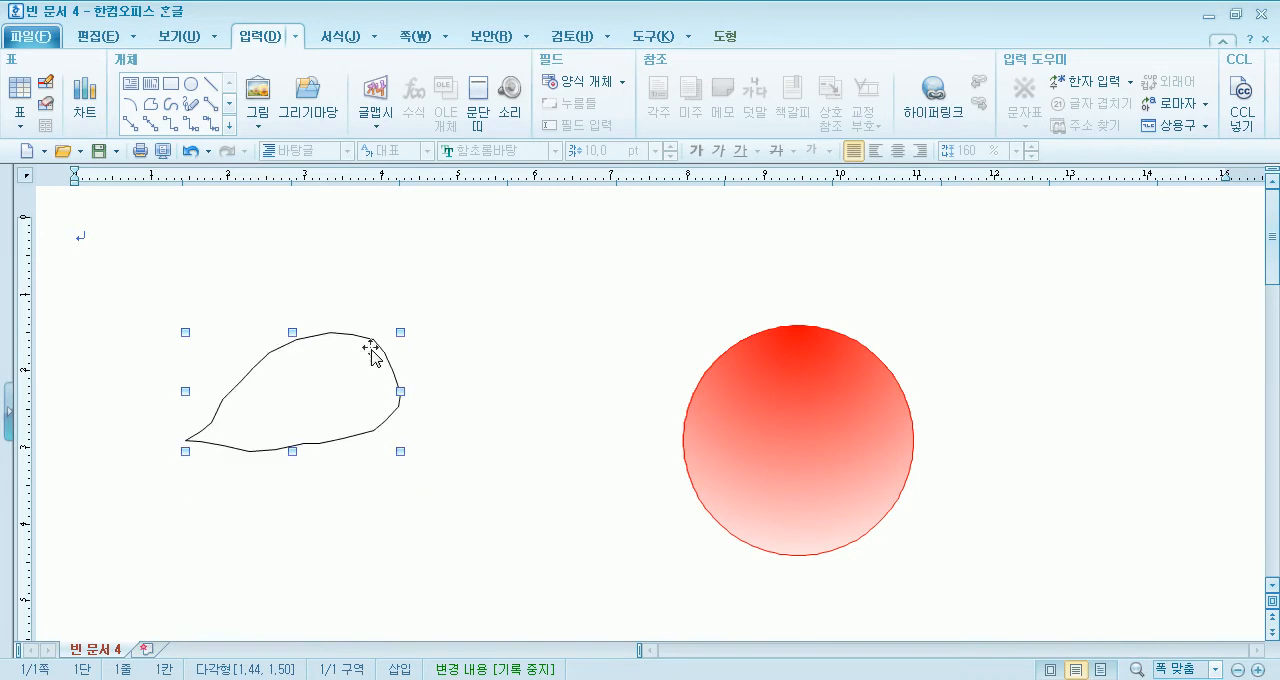
click(725, 36)
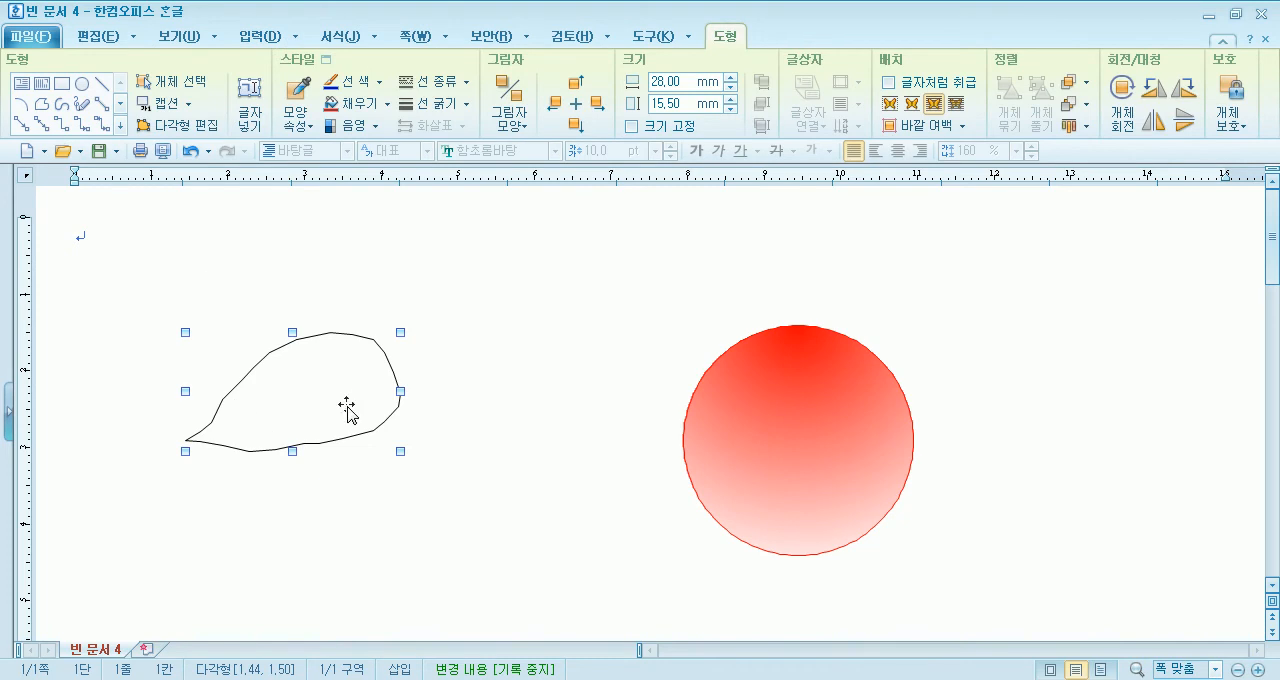
click(1122, 100)
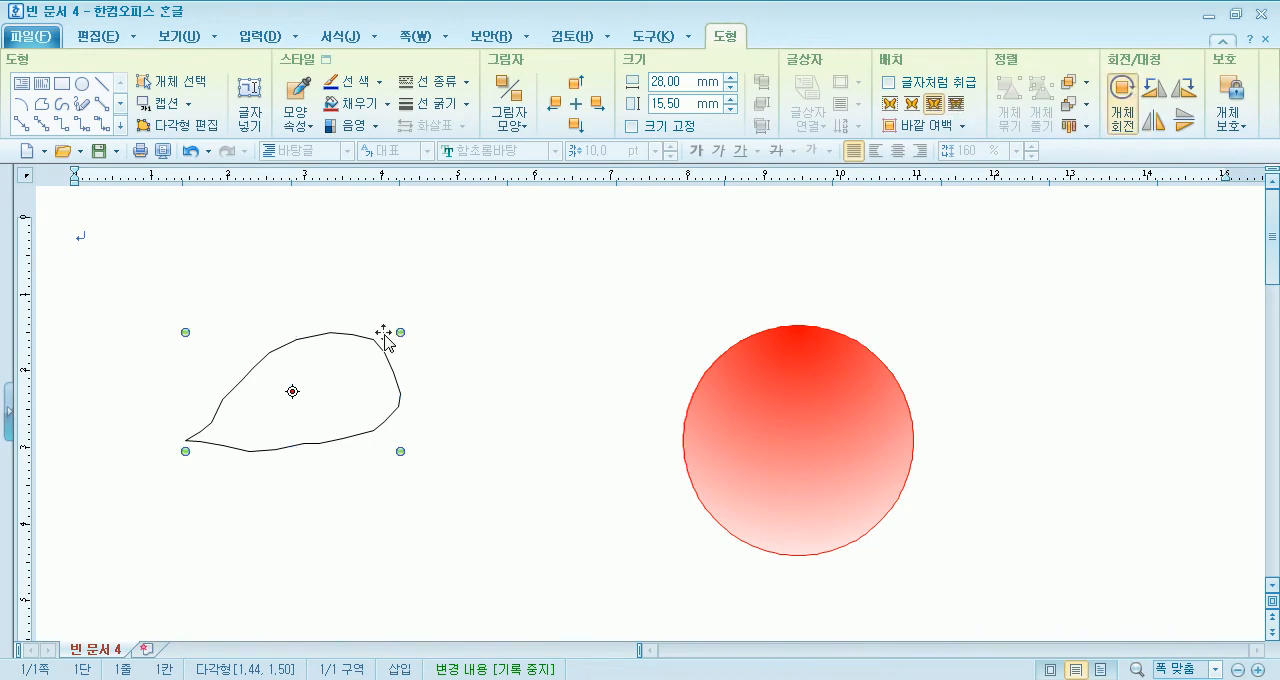
drag(398, 330, 366, 294)
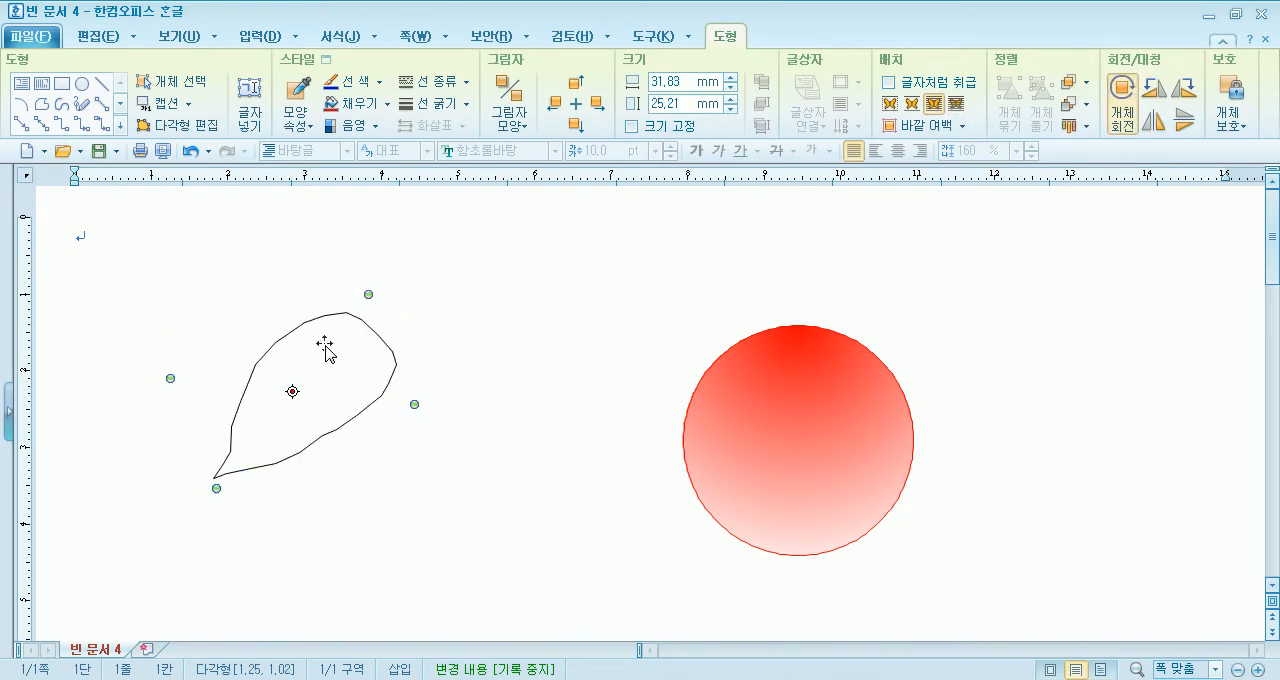
click(502, 309)
click(349, 318)
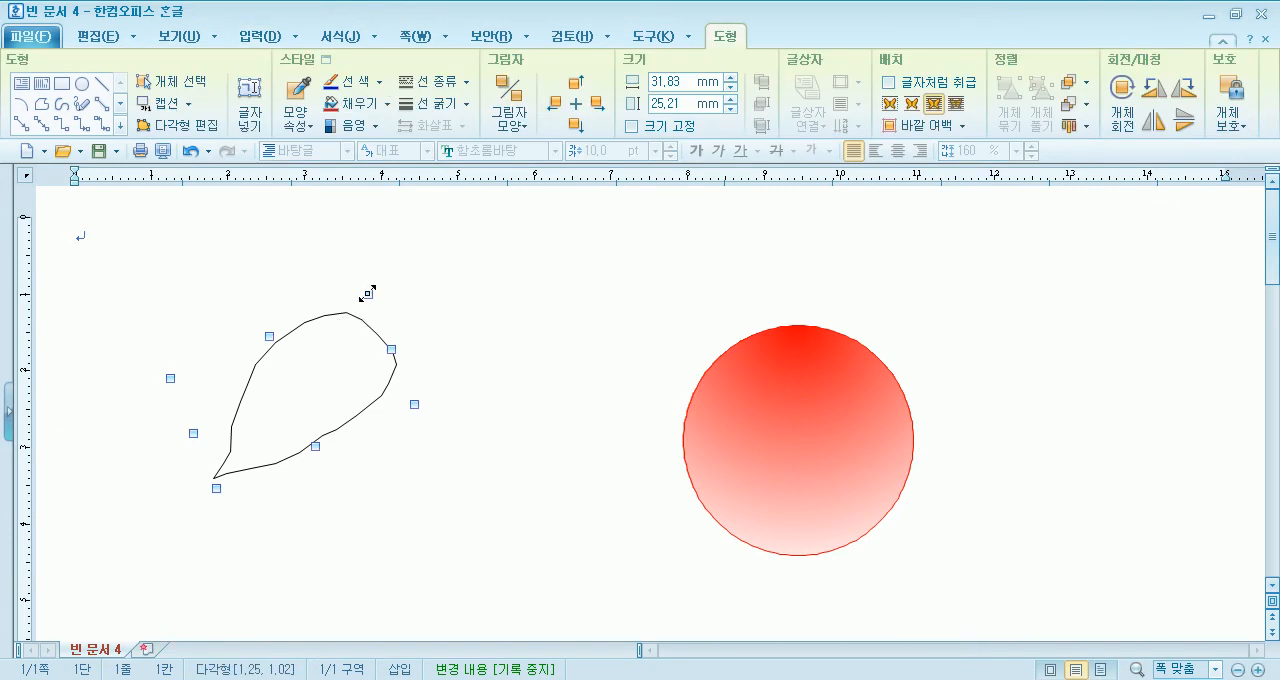
- Place the leaf on the circle's upper right edge, shrink it to about 16 × 12 mm and rotate it slightly clockwise
drag(315, 352, 880, 340)
drag(907, 286, 891, 308)
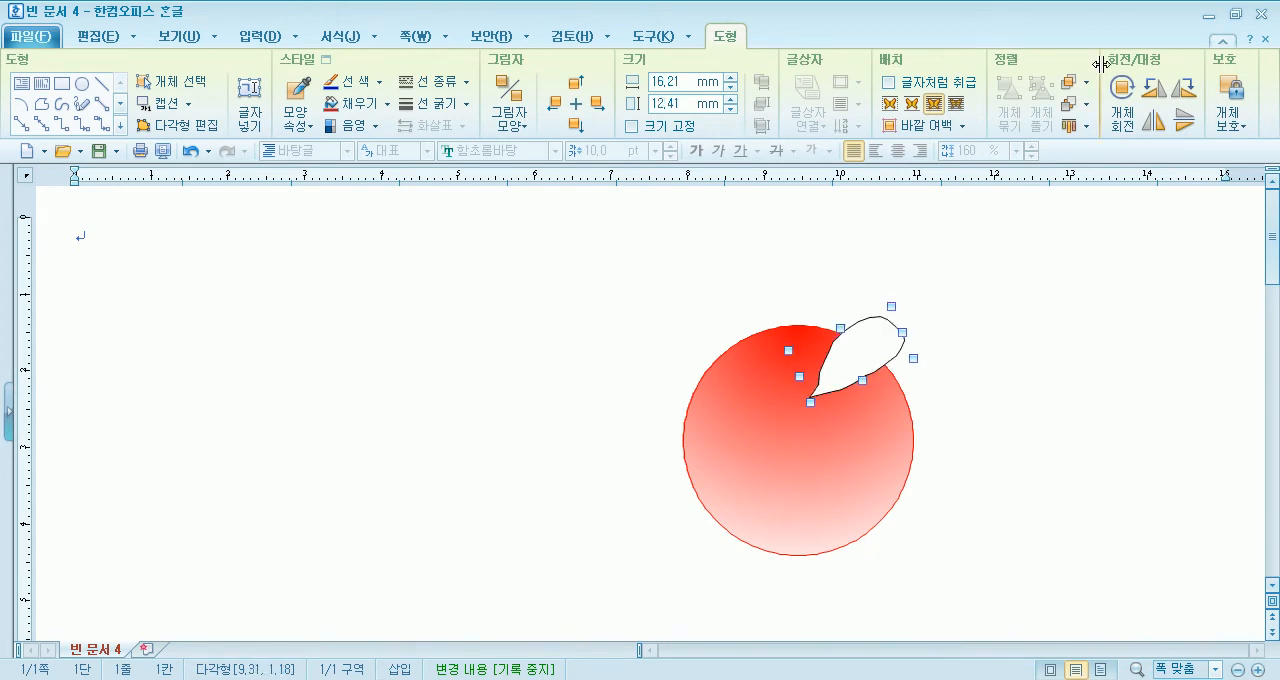
click(1122, 86)
drag(891, 308, 897, 311)
click(1023, 313)
click(858, 358)
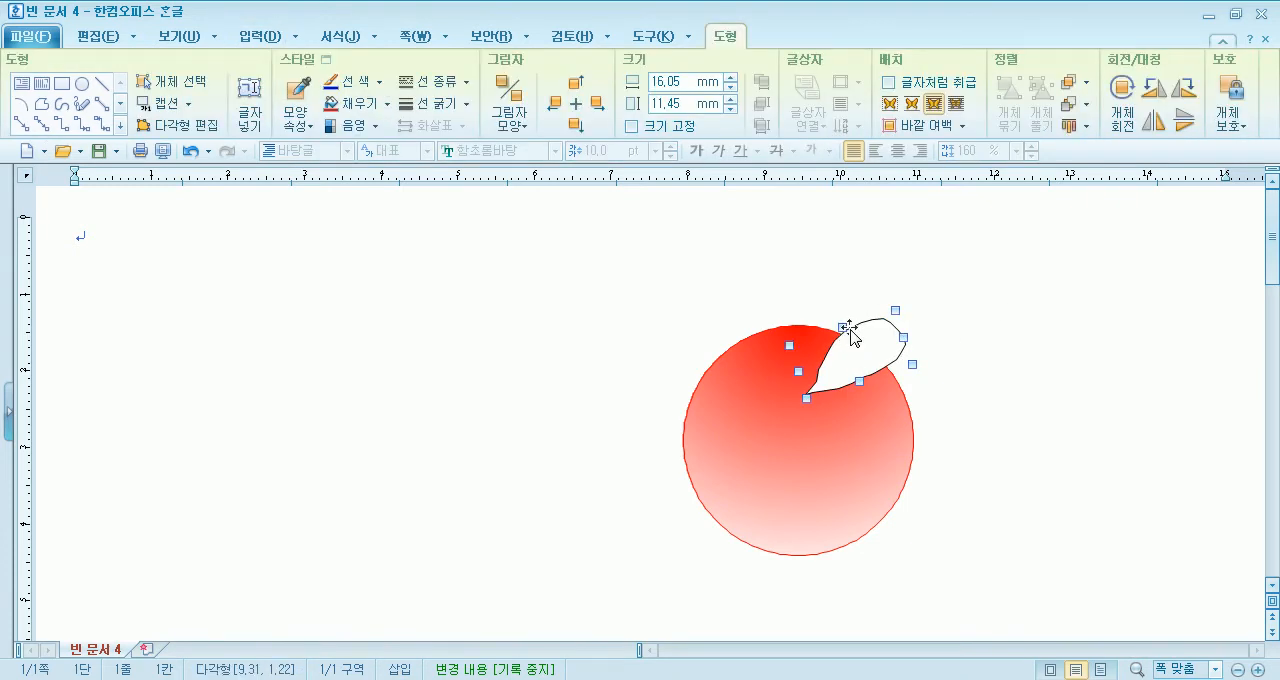
mouse_move(848, 330)
mouse_down()
mouse_move(820, 342)
mouse_move(800, 328)
mouse_move(697, 375)
mouse_up()
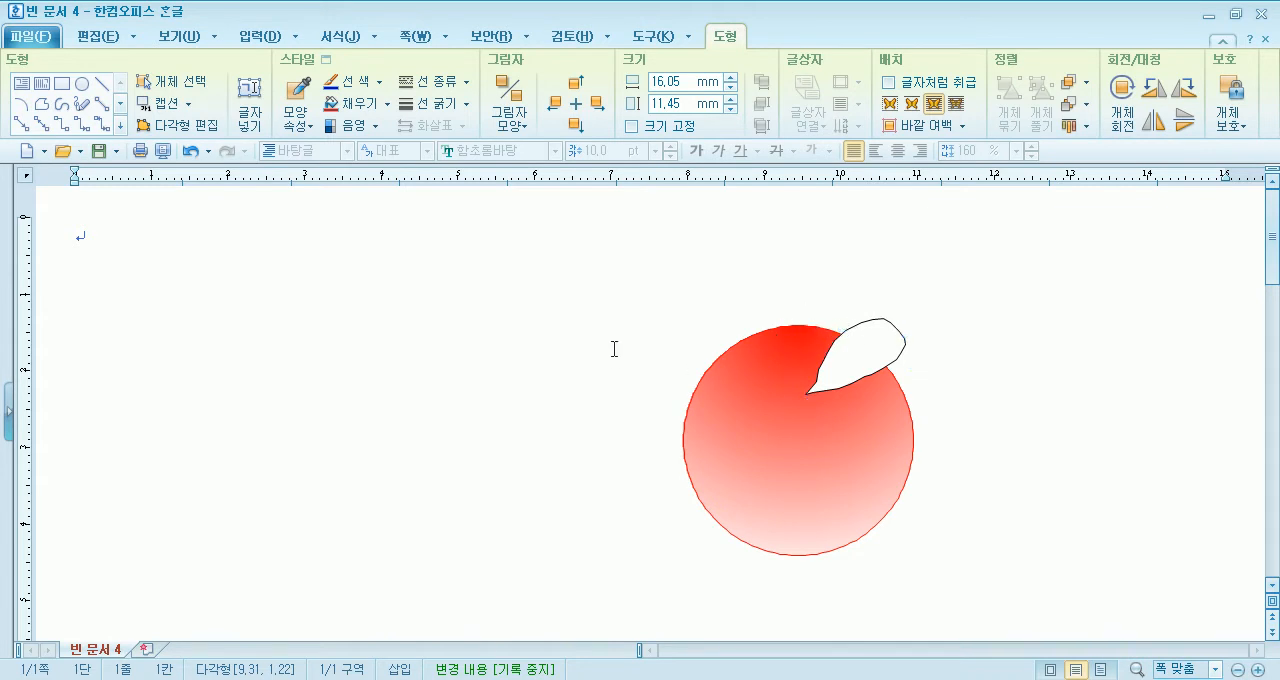
click(614, 349)
- Draw a second closed leaf outline about 8.6 × 6.8 mm with the 다각형 tool beside the circle and move it onto the circle
click(150, 103)
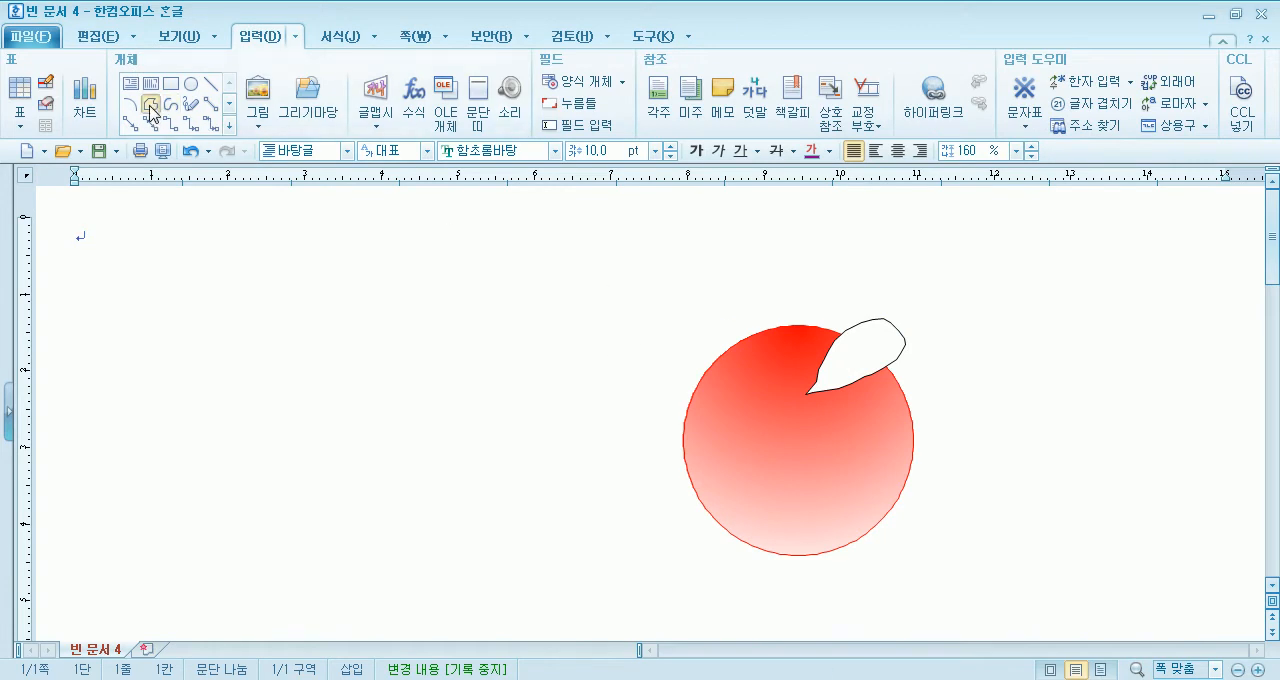
drag(446, 344, 416, 288)
mouse_move(387, 331)
mouse_down()
mouse_move(413, 349)
mouse_move(786, 355)
mouse_move(793, 379)
mouse_move(744, 388)
mouse_move(746, 351)
mouse_up()
click(529, 377)
click(425, 330)
- Reposition the large and small leaves so their tips meet near the top centre of the circle
drag(853, 365, 843, 347)
click(754, 350)
drag(755, 352, 775, 370)
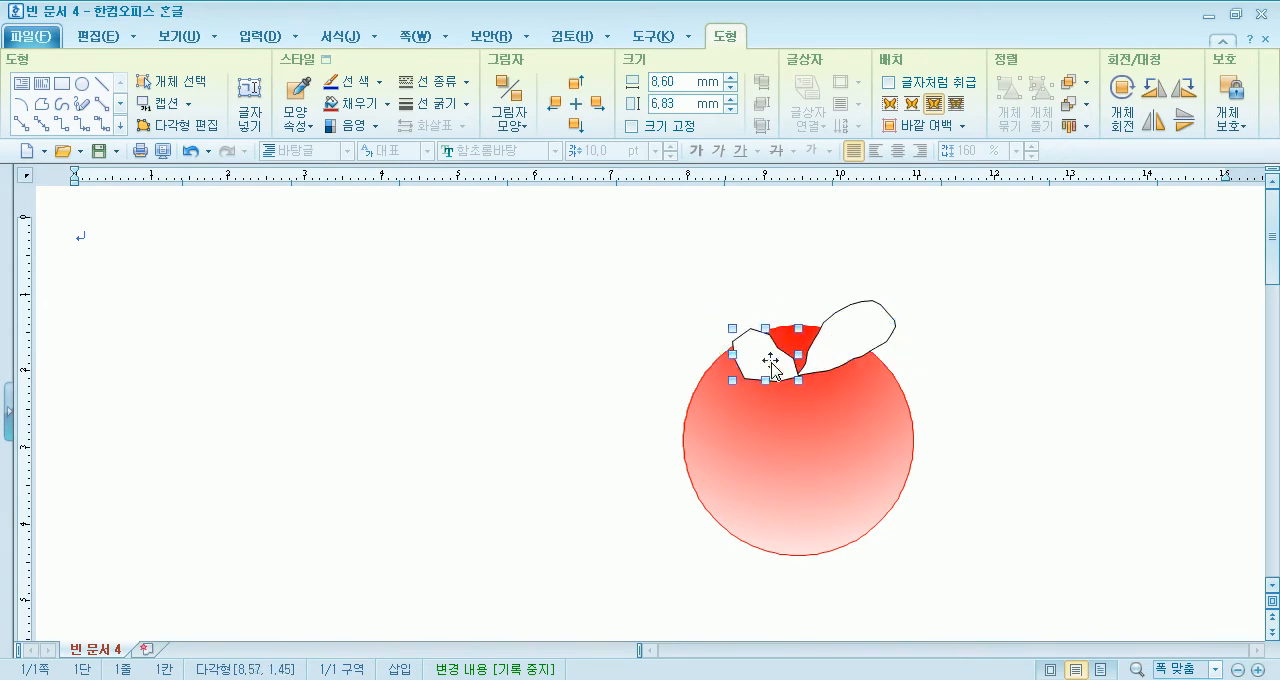
click(569, 342)
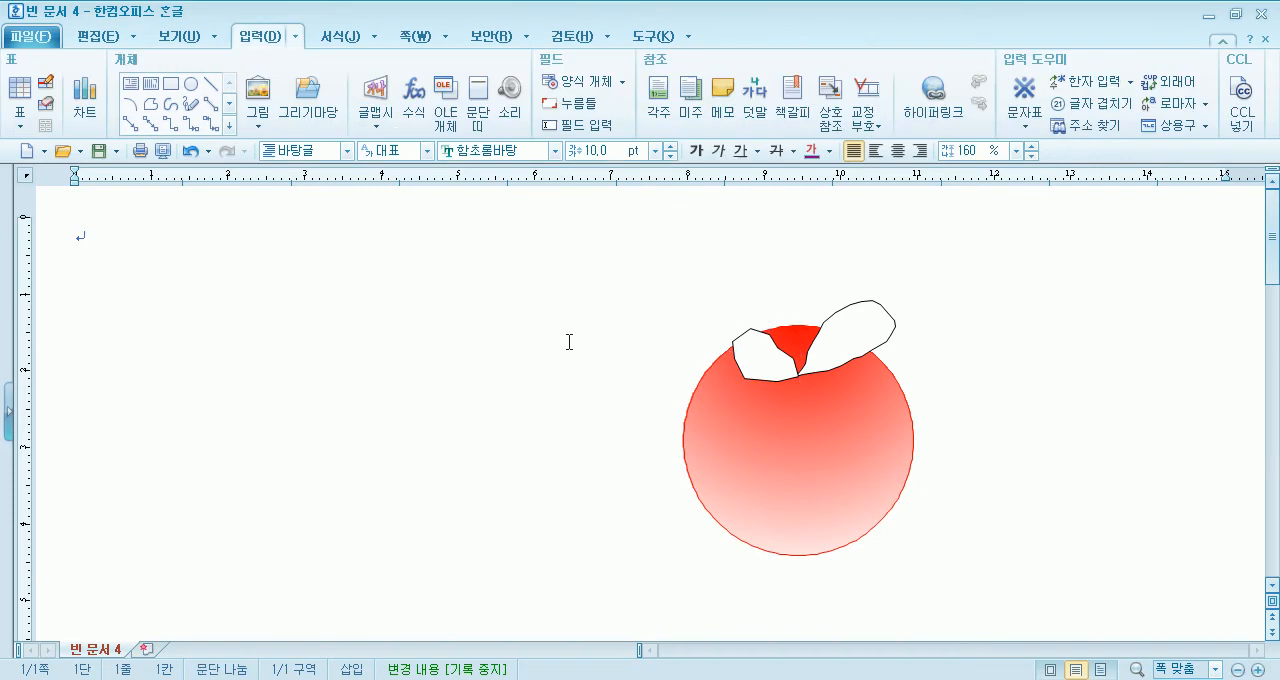
- Resize the small left leaf to about 10 × 8.2 mm and rotate it slightly clockwise
click(762, 357)
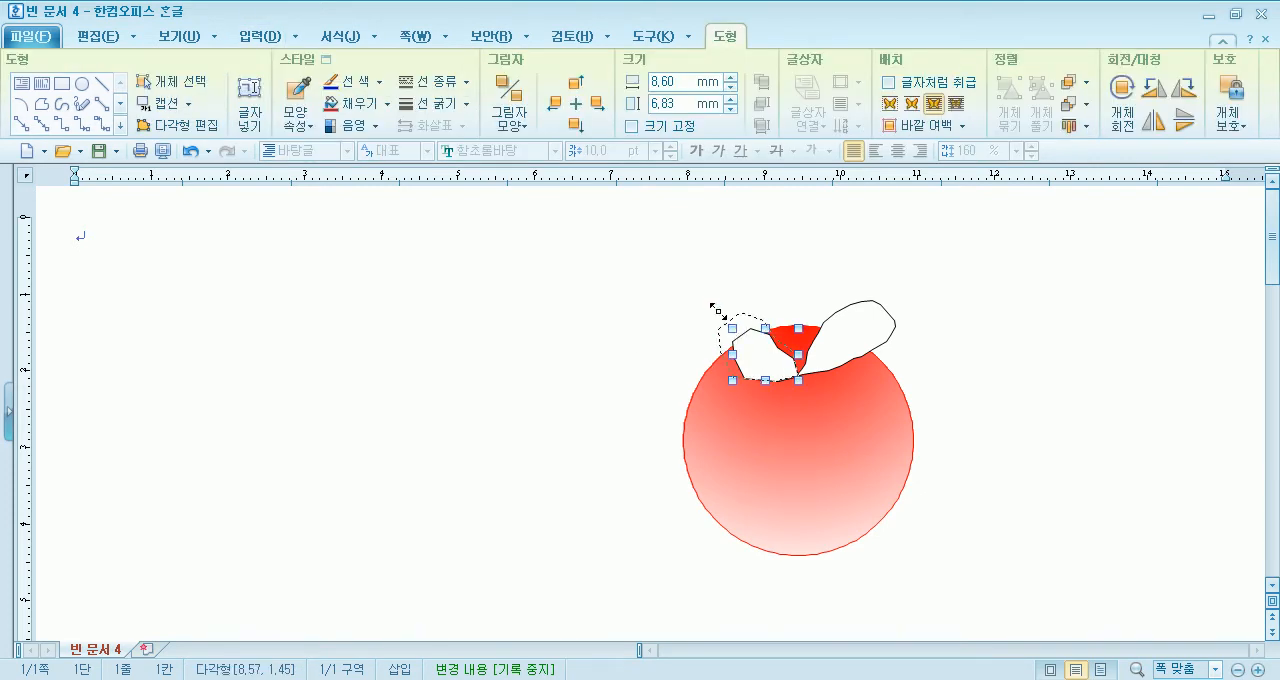
drag(716, 304, 716, 305)
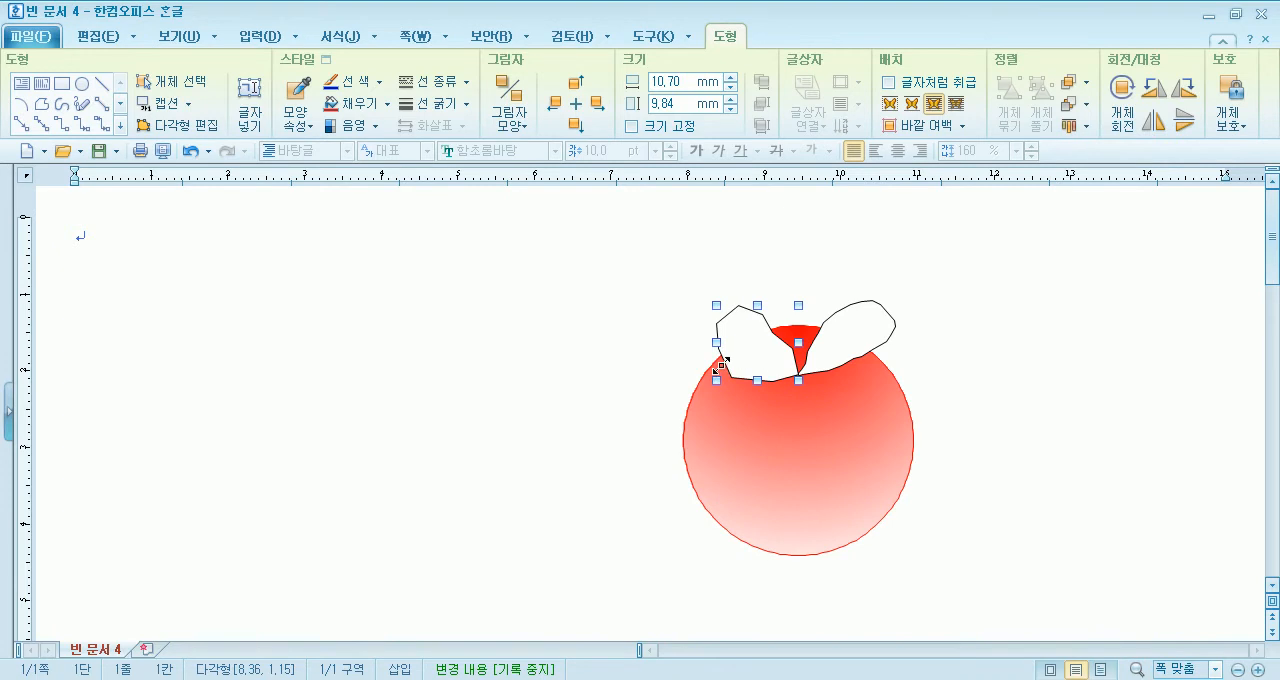
drag(718, 359, 751, 375)
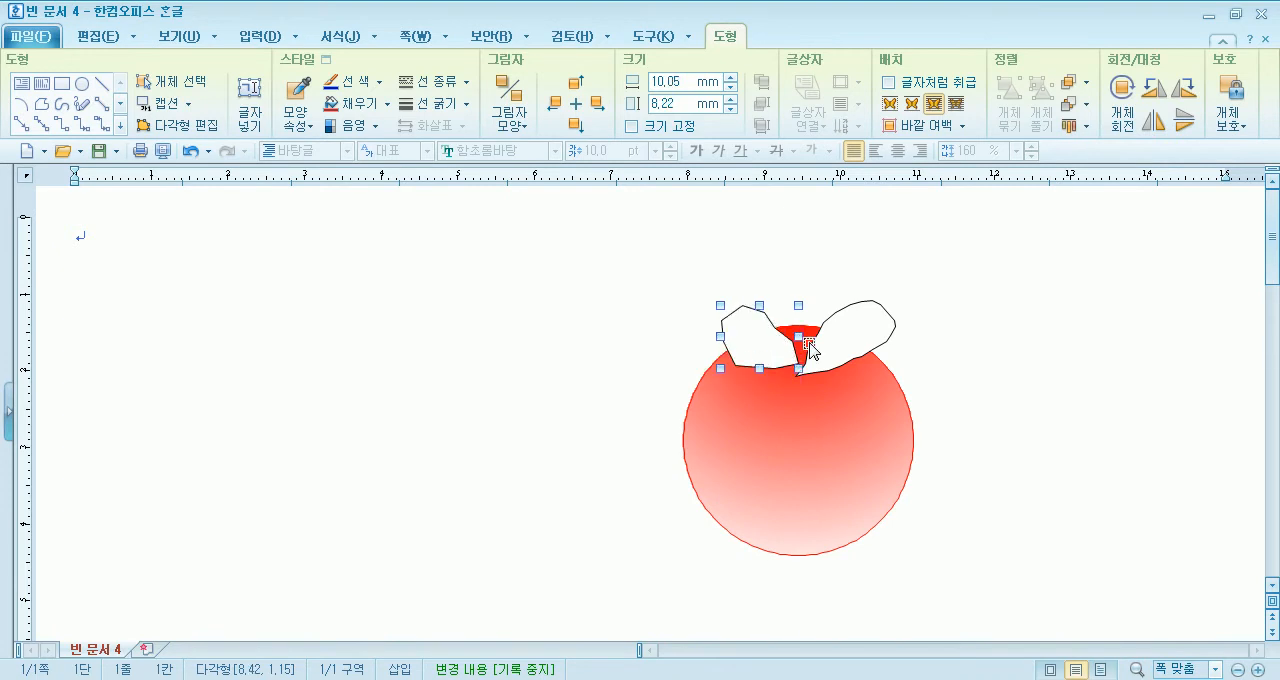
click(1122, 103)
drag(798, 308, 807, 313)
click(996, 280)
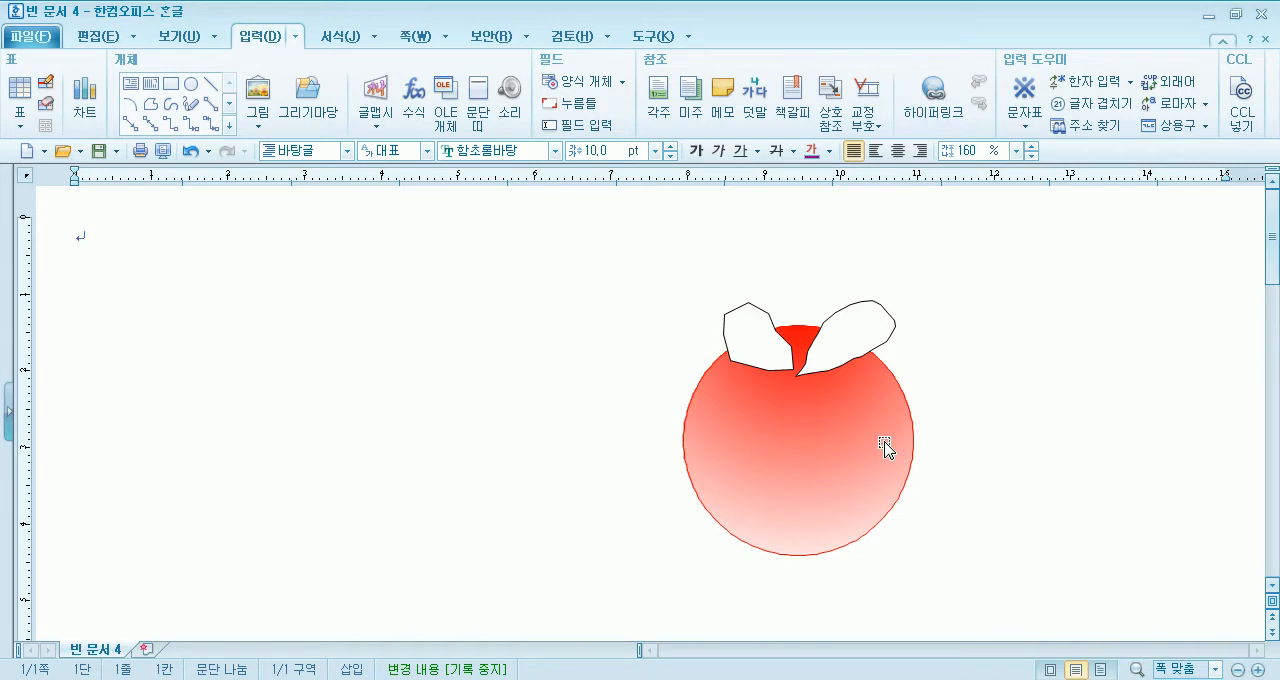
- Give the right leaf a 수평 gradient fill with a dark green start colour from another colour palette
double_click(814, 348)
click(539, 140)
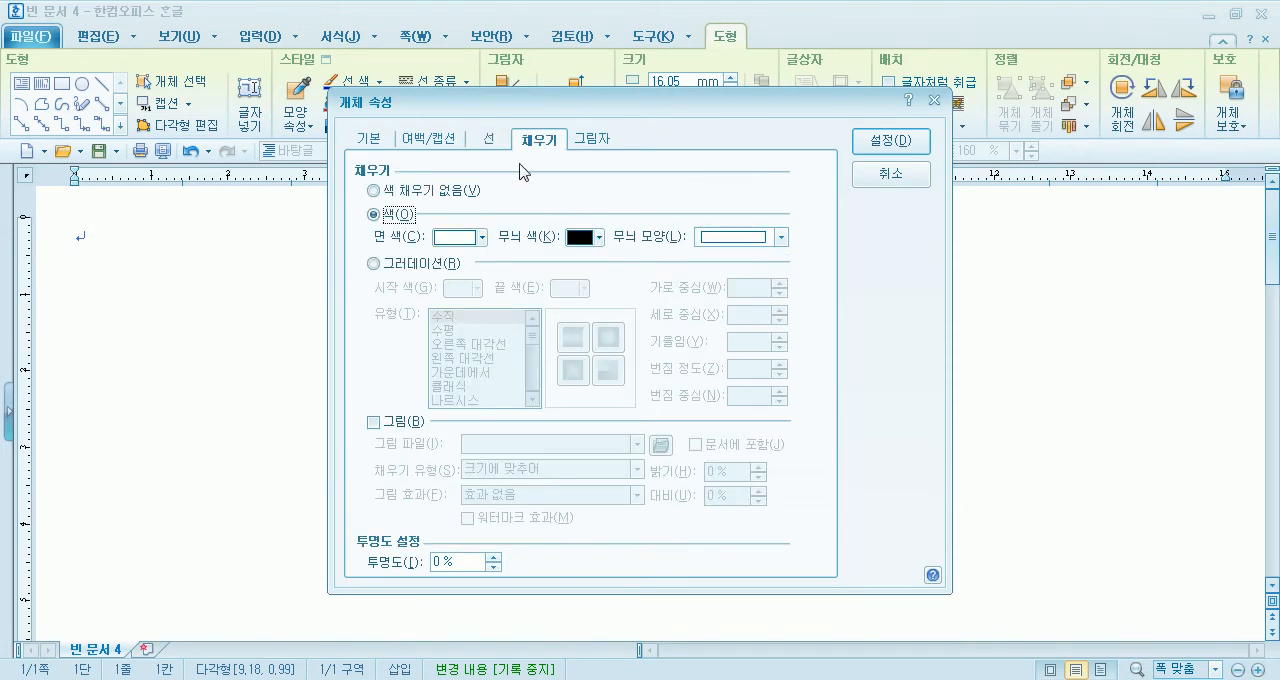
click(422, 262)
click(452, 330)
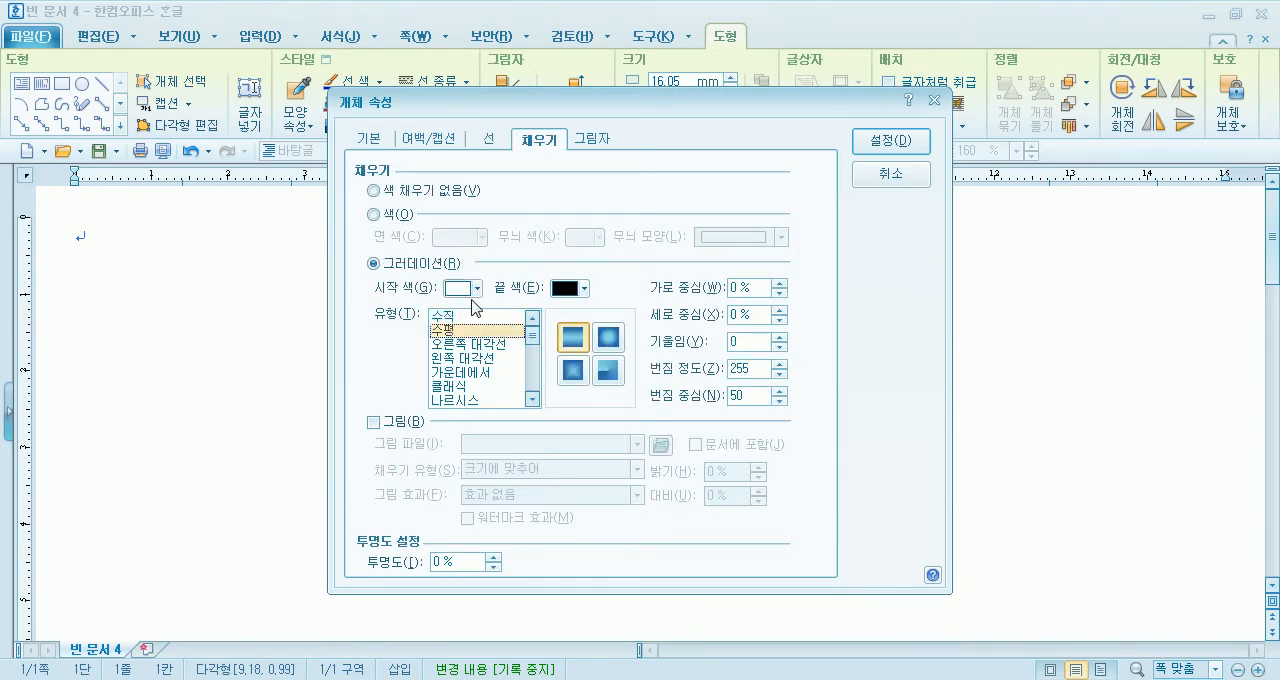
click(478, 290)
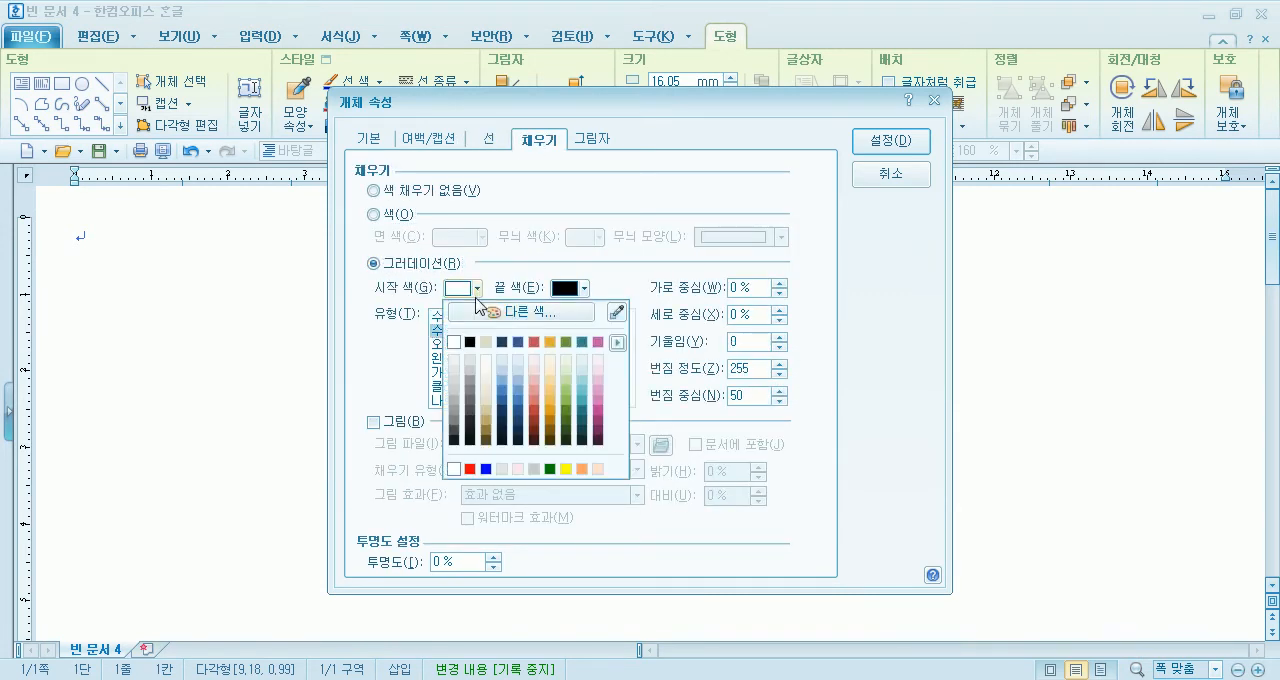
click(617, 343)
click(660, 369)
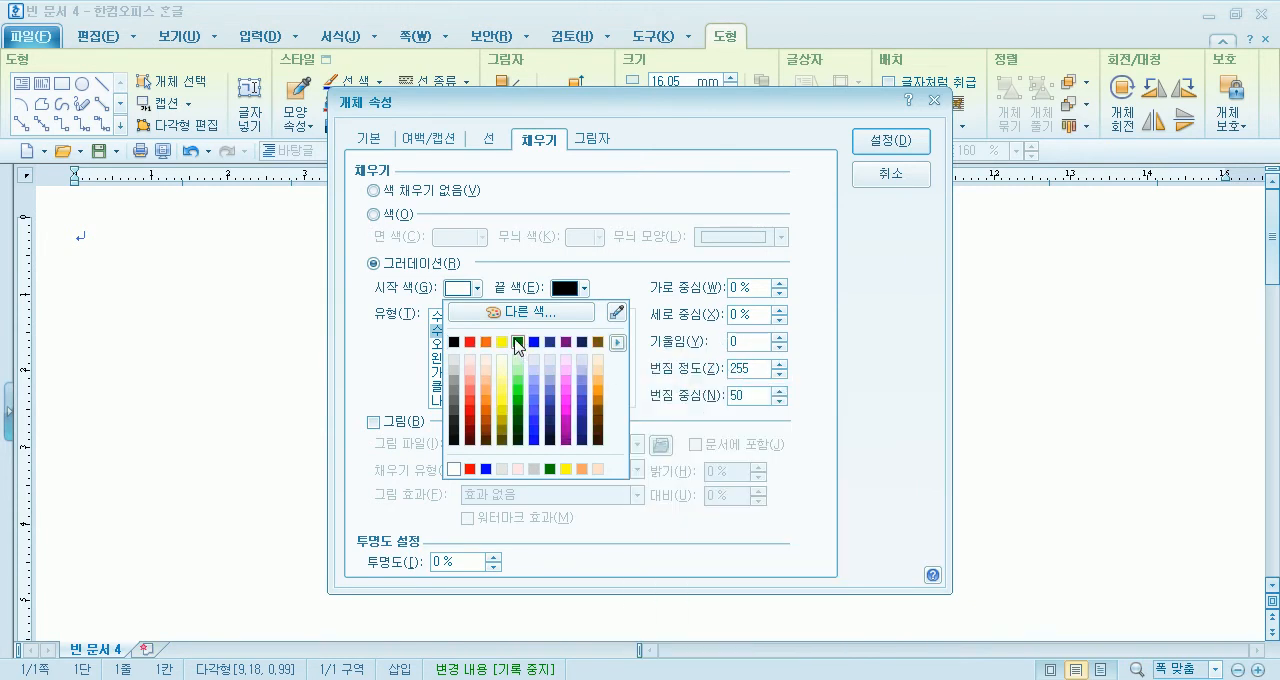
click(516, 341)
- Set the right leaf's gradient end colour to white, choose the second gradient style and apply the fill
click(584, 288)
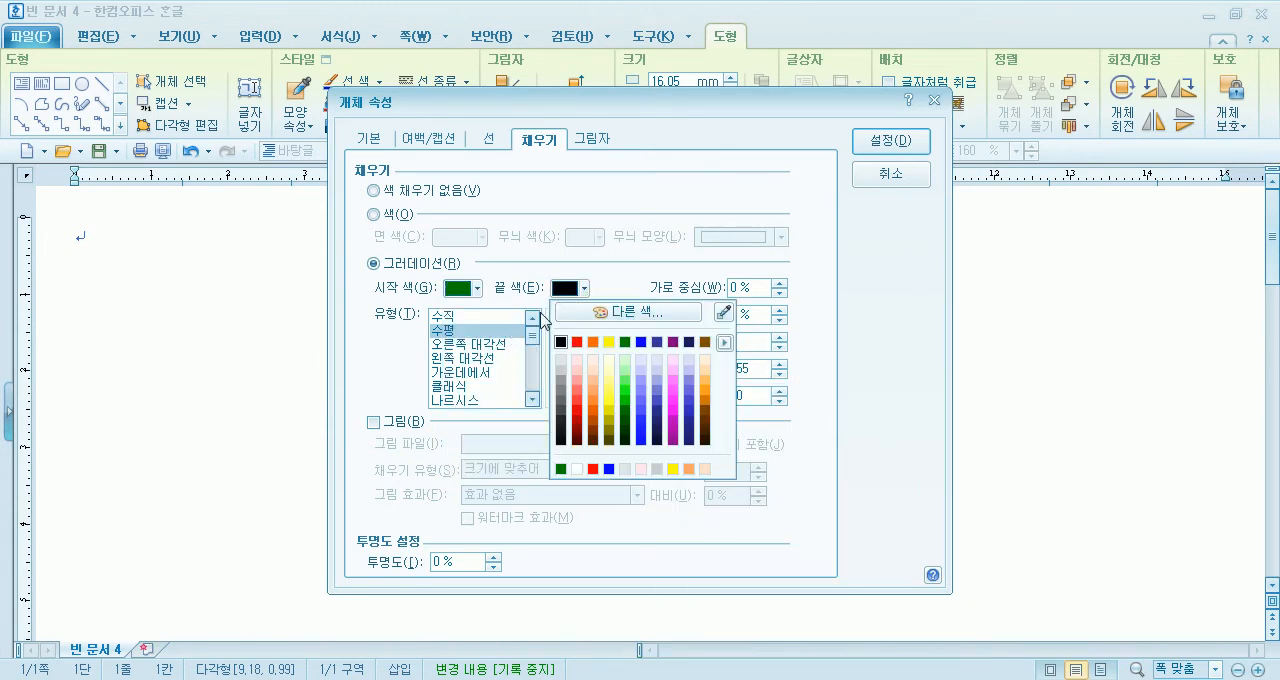
click(577, 469)
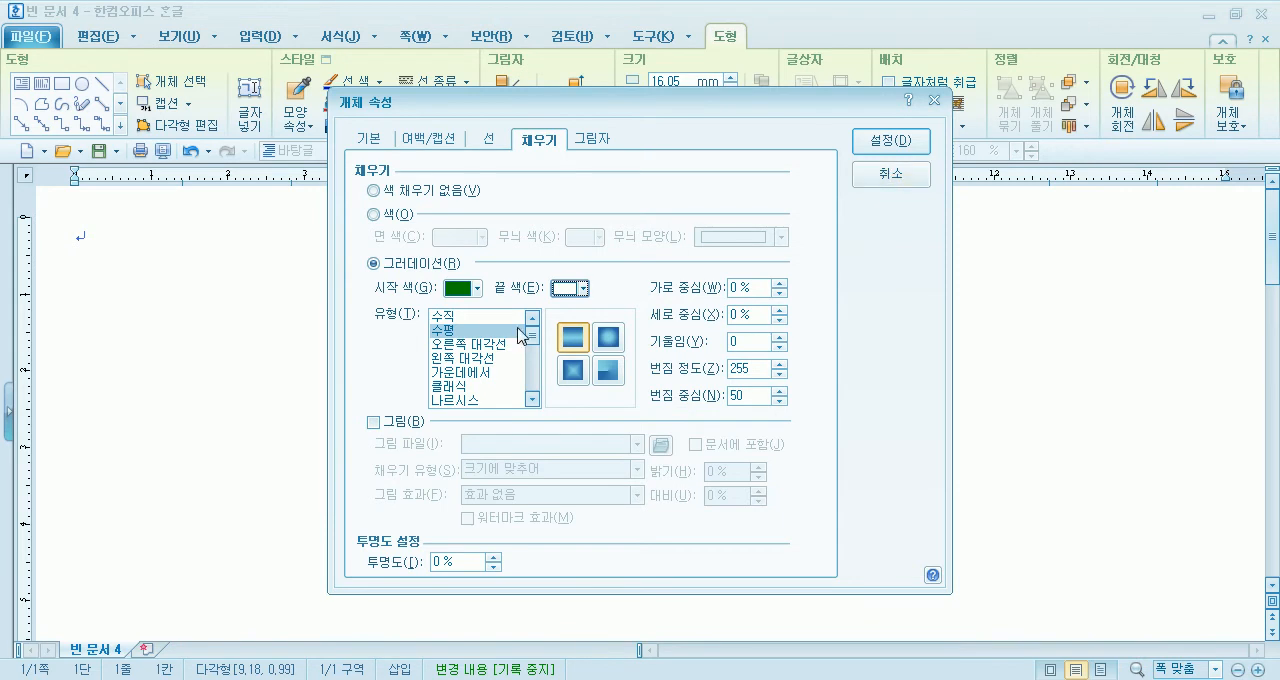
click(608, 337)
click(891, 142)
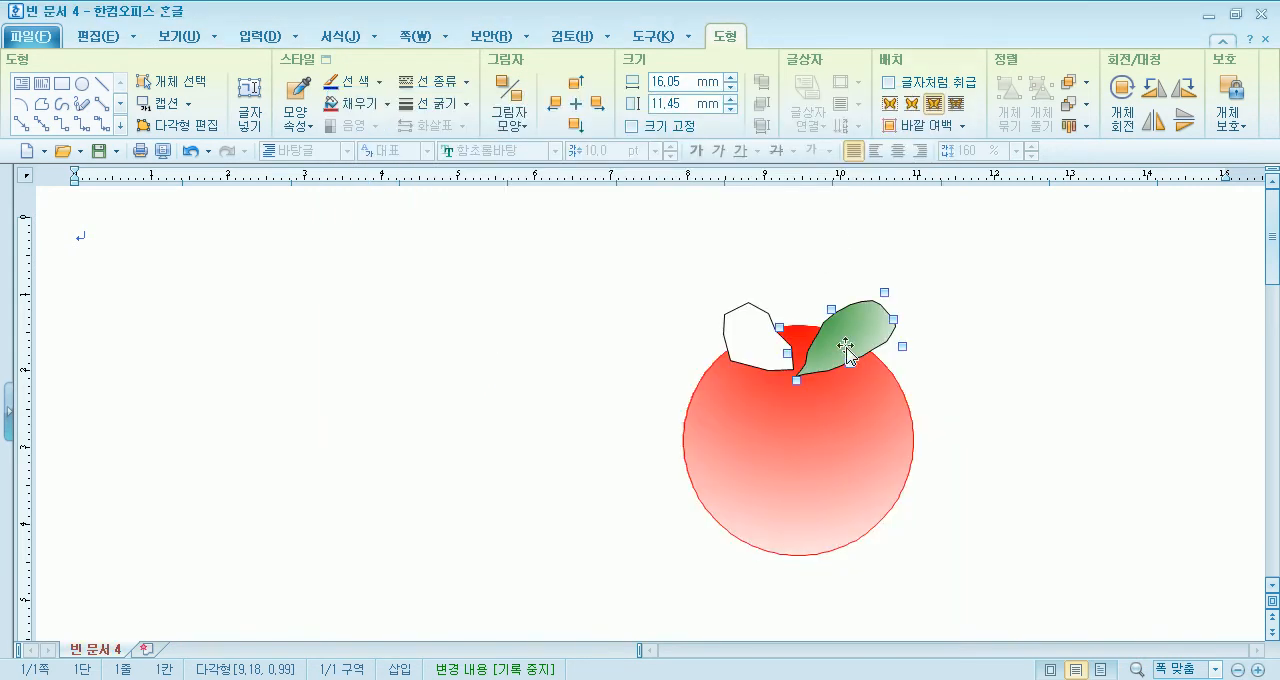
- Set the right leaf's outline colour to green, keeping the solid line type
double_click(846, 350)
click(488, 139)
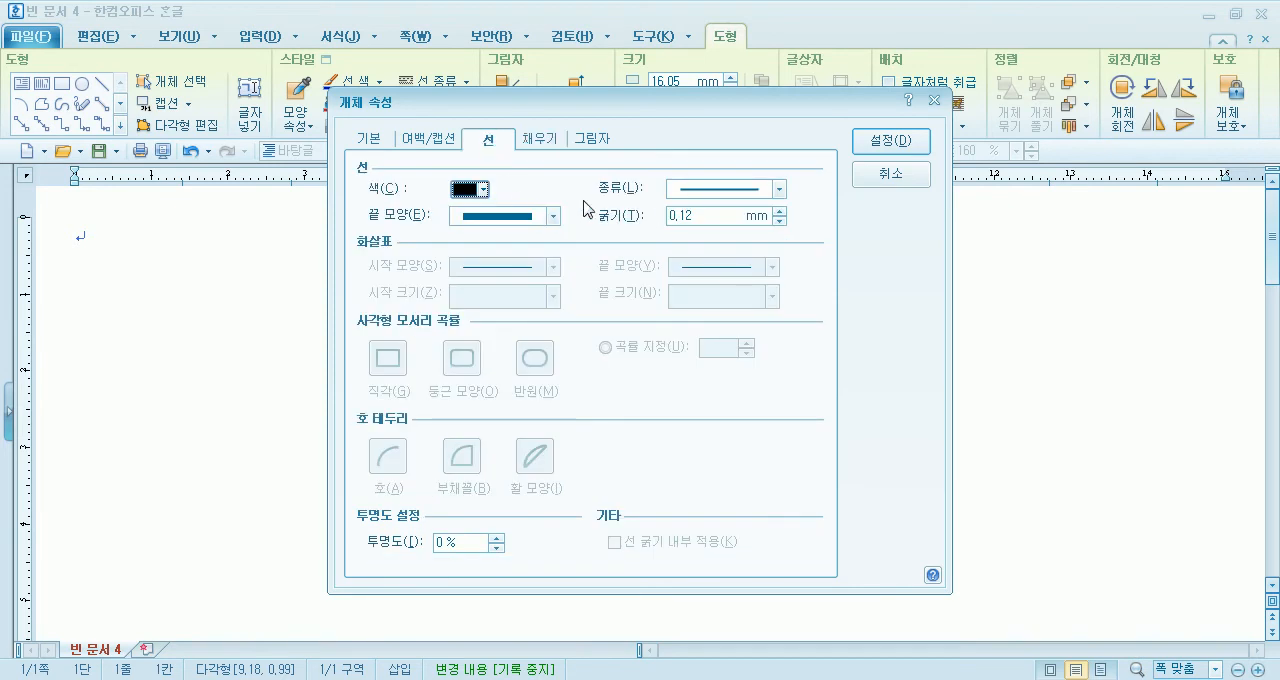
click(688, 189)
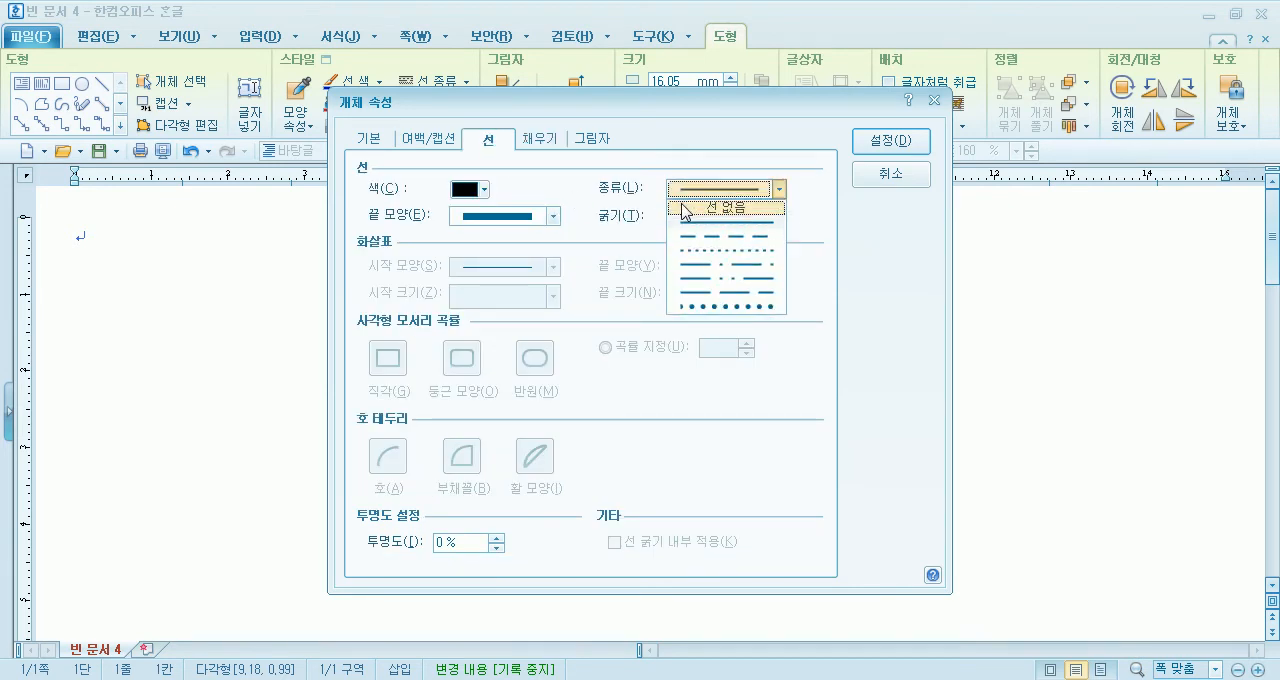
click(468, 191)
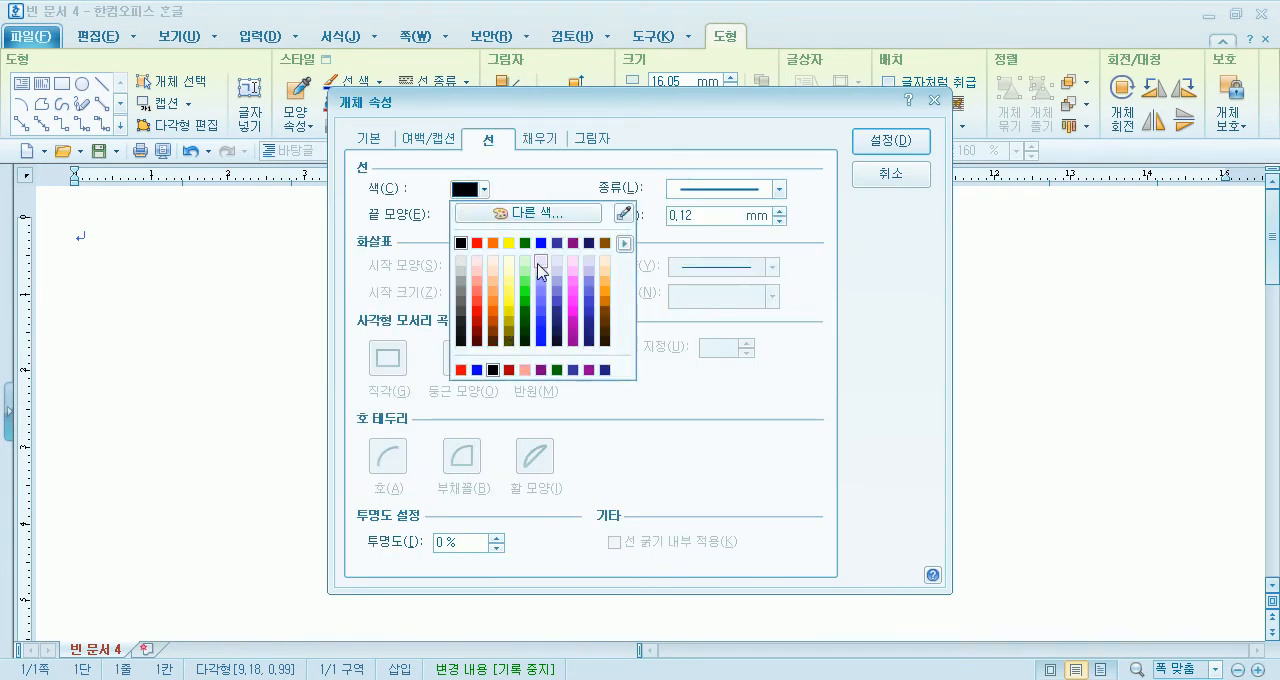
click(527, 264)
click(897, 142)
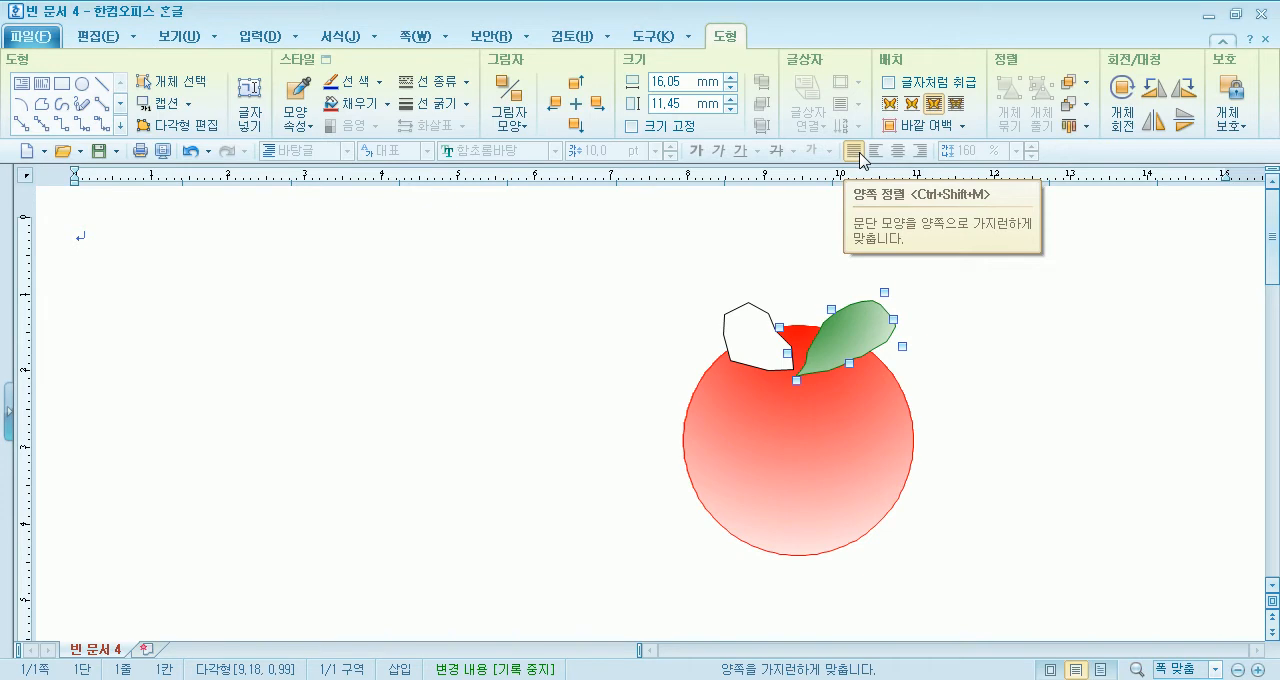
- Set the left leaf's outline colour to dark green in its object properties
double_click(740, 358)
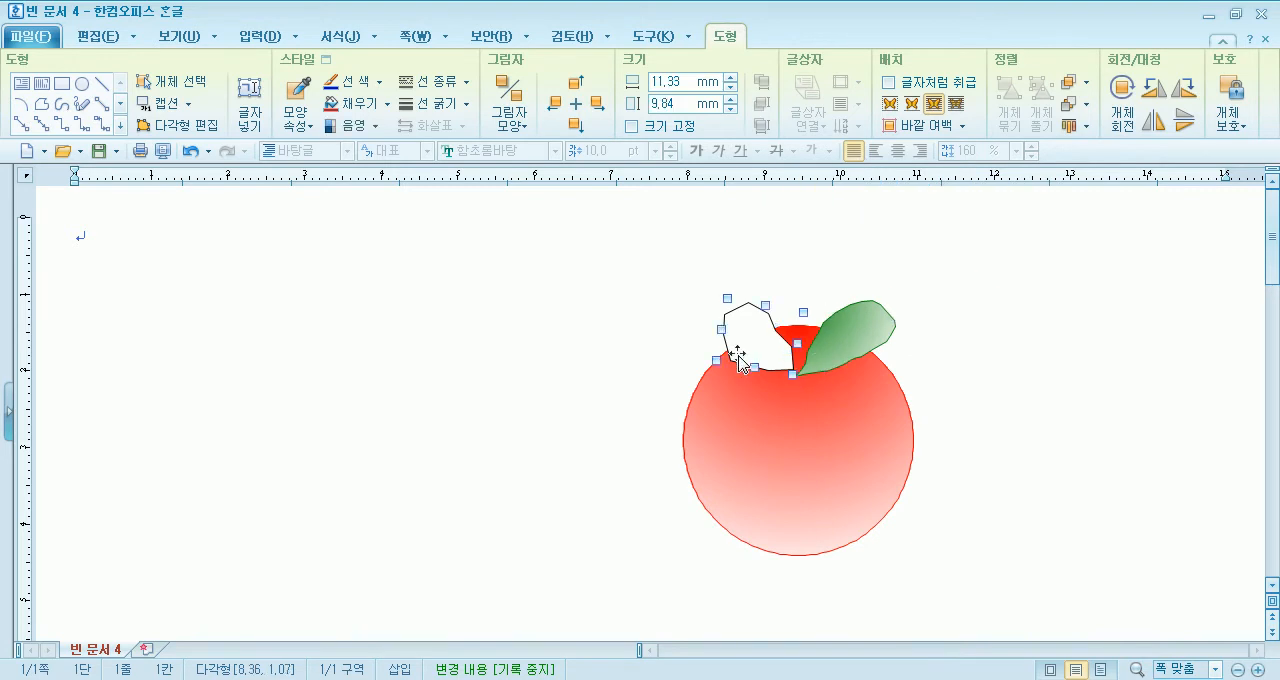
click(482, 189)
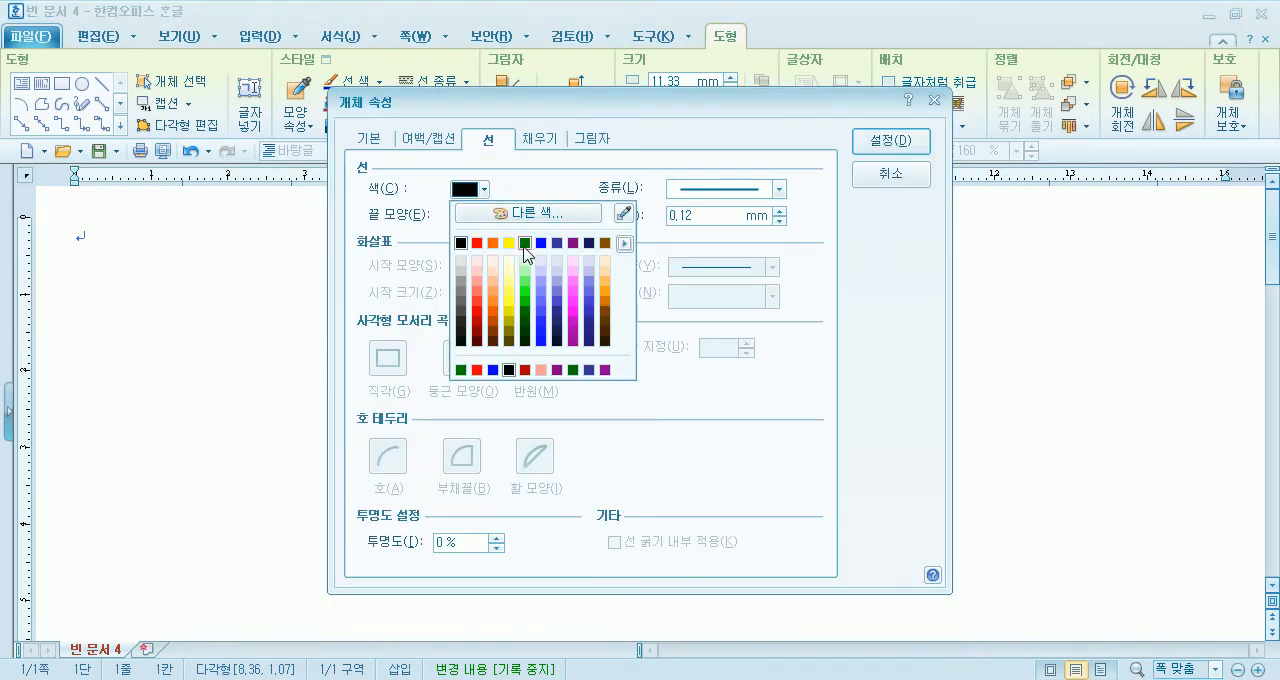
click(517, 250)
- Fill the left leaf with a 수평 gradient from dark green to white using the second gradient style
click(540, 139)
click(432, 263)
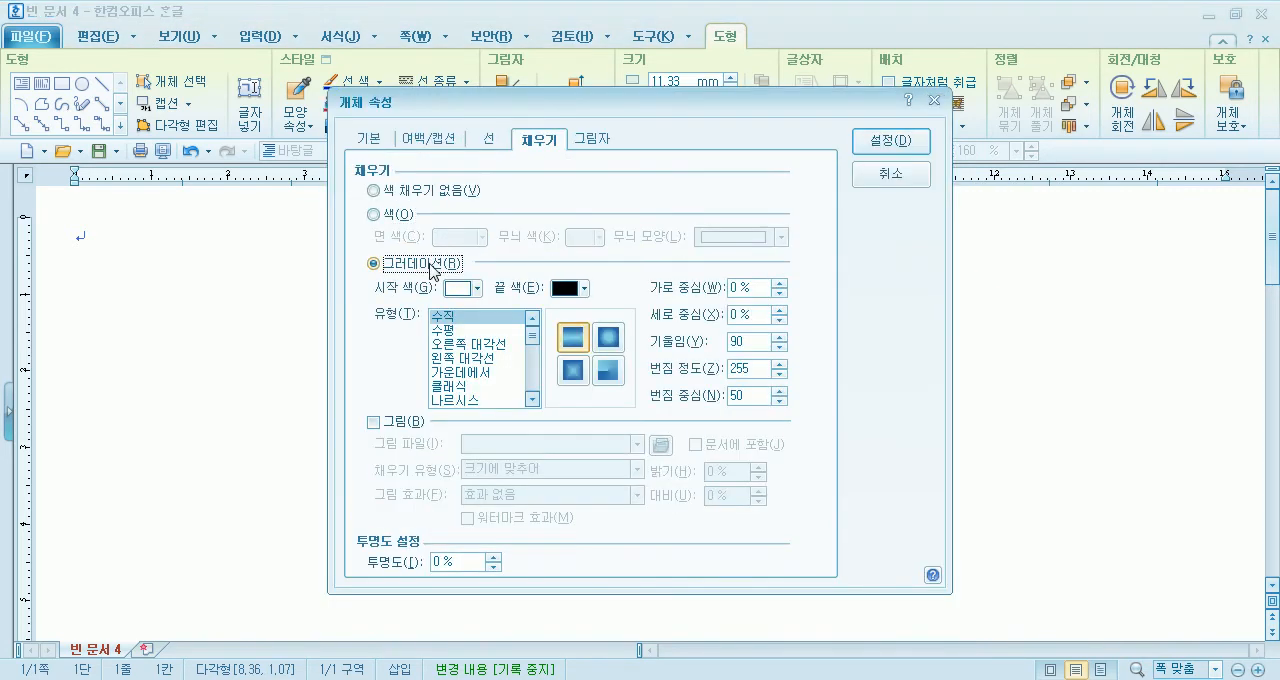
click(458, 289)
click(518, 342)
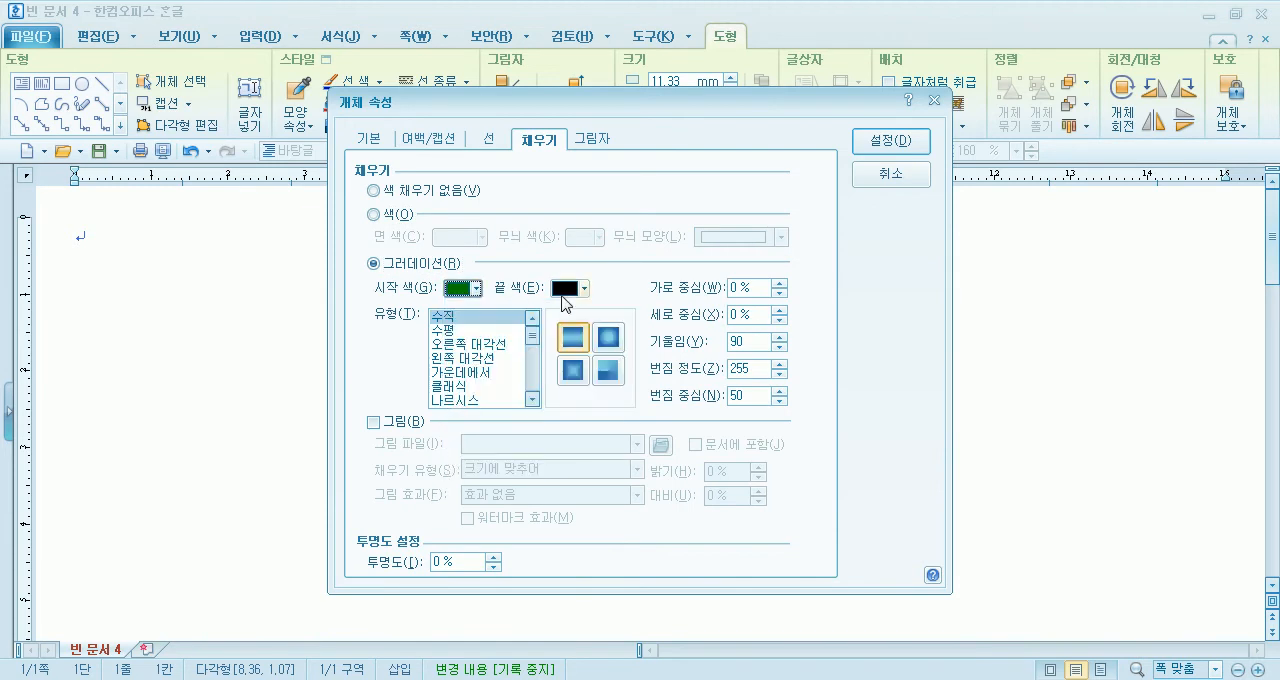
click(566, 292)
click(577, 469)
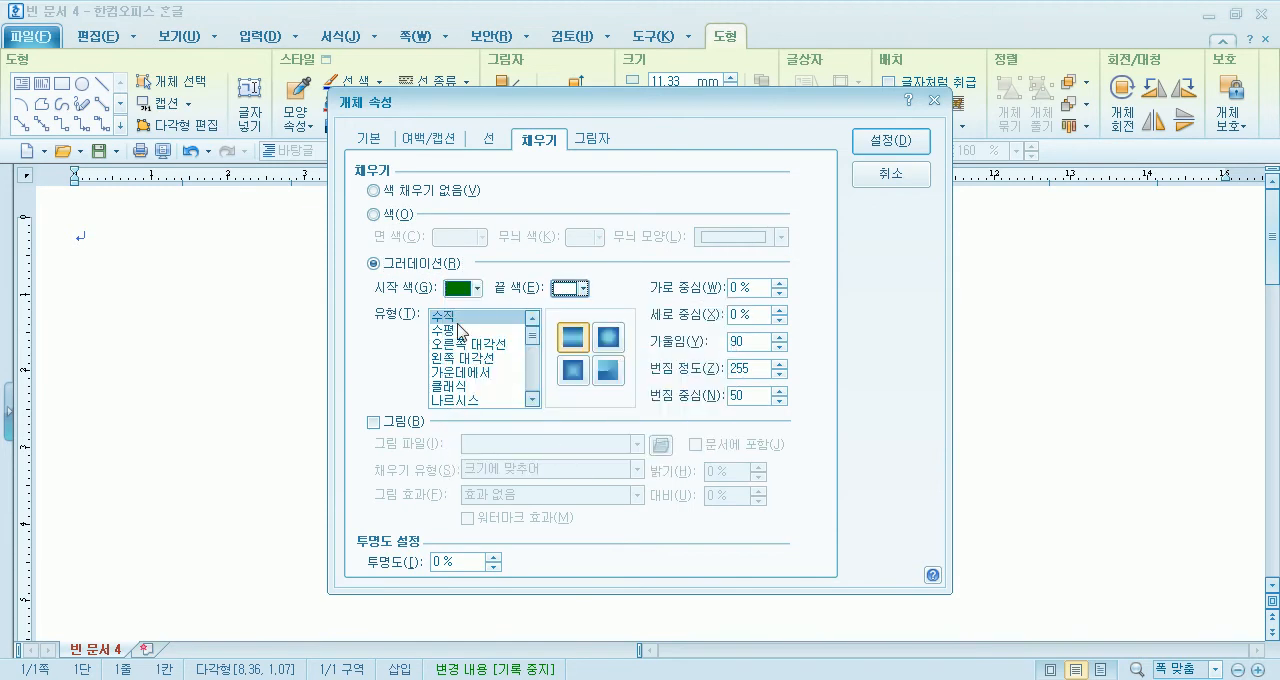
click(470, 330)
click(608, 340)
click(891, 141)
click(1066, 450)
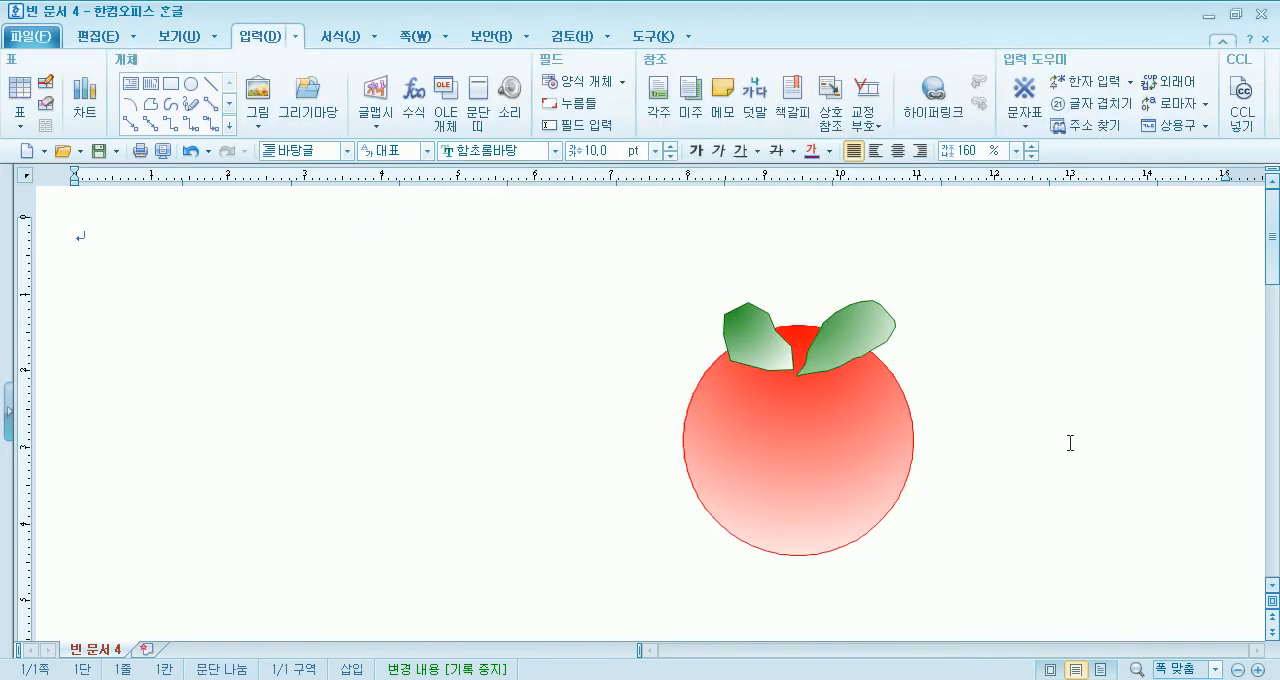
- Shrink the red circle slightly from its lower right corner, keeping its upper left corner in place
click(798, 521)
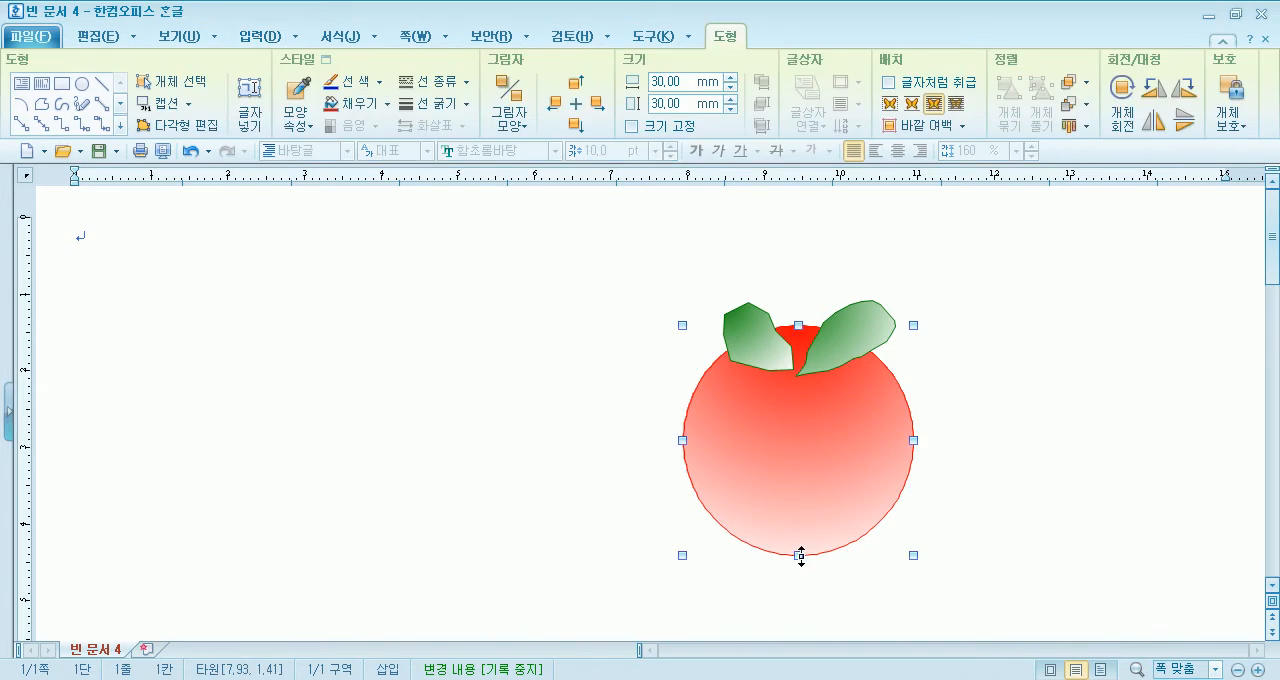
drag(911, 552, 901, 536)
click(995, 531)
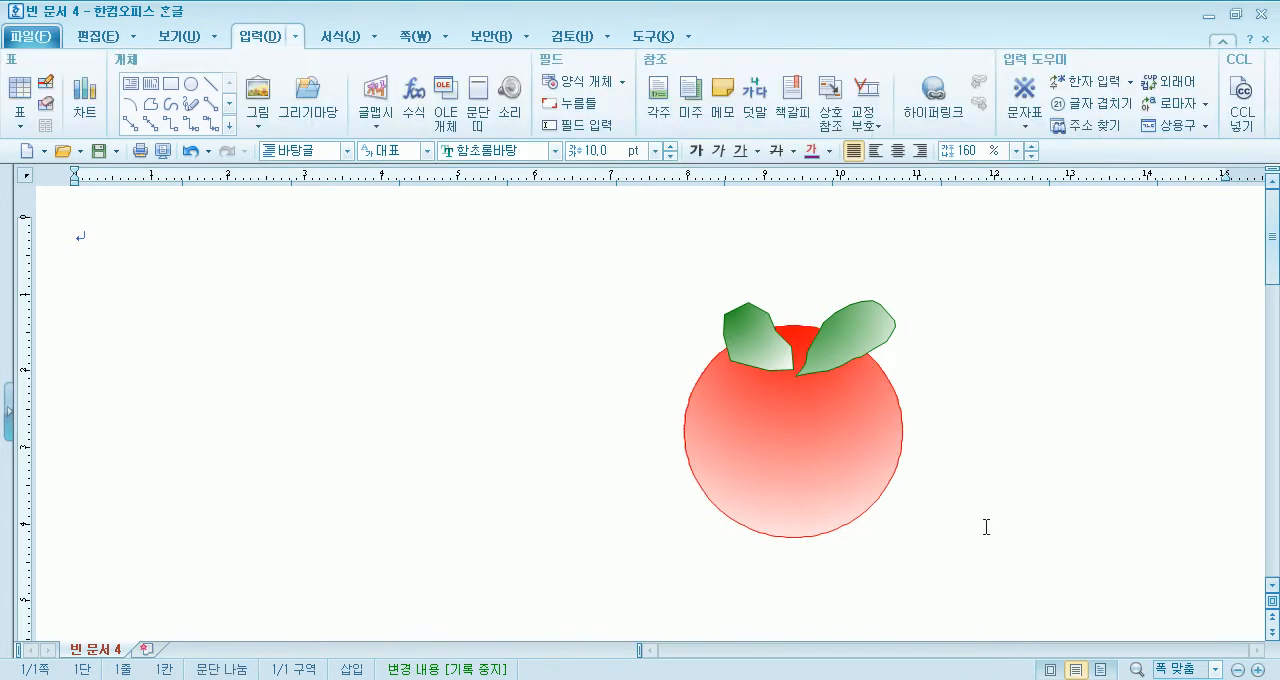
- Flatten the left leaf to about 10.6 × 6.9 mm and rotate it clockwise so its tip points toward the circle
click(761, 340)
drag(714, 358, 721, 339)
click(1122, 88)
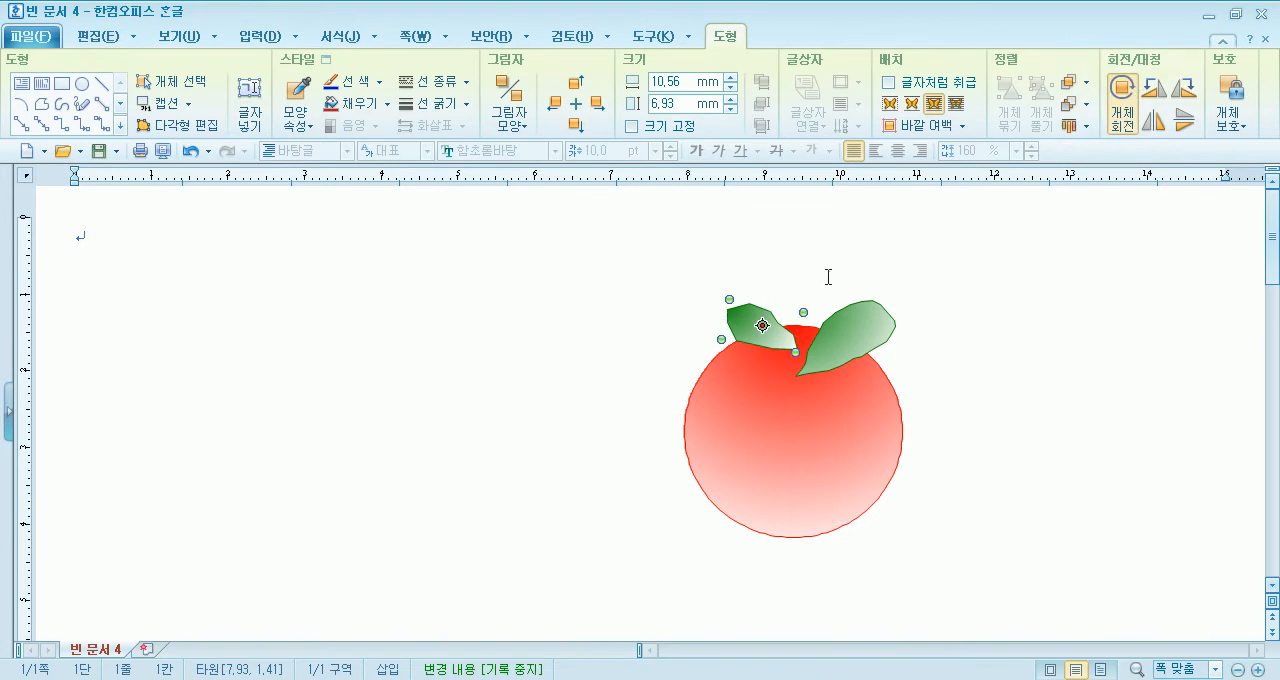
drag(805, 314, 766, 334)
- Move the right leaf slightly upward and nudge the left leaf up and right so their tips meet on the circle
click(858, 338)
drag(859, 334, 868, 324)
click(1034, 374)
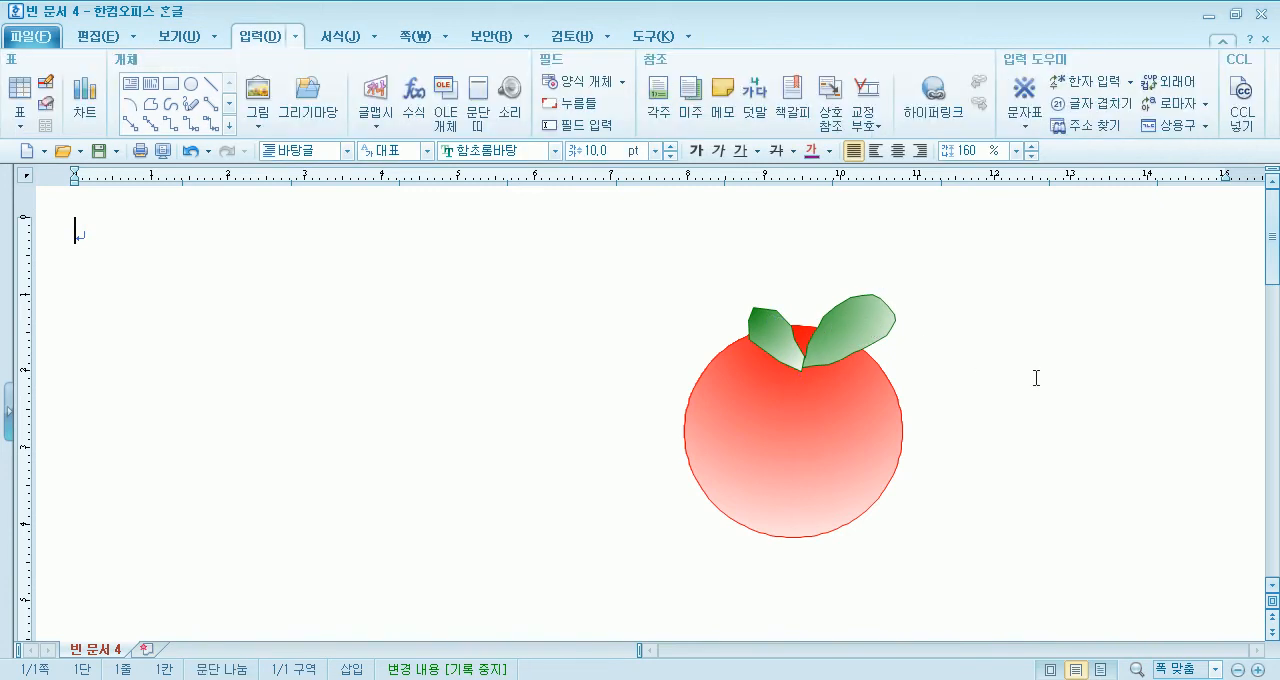
click(777, 347)
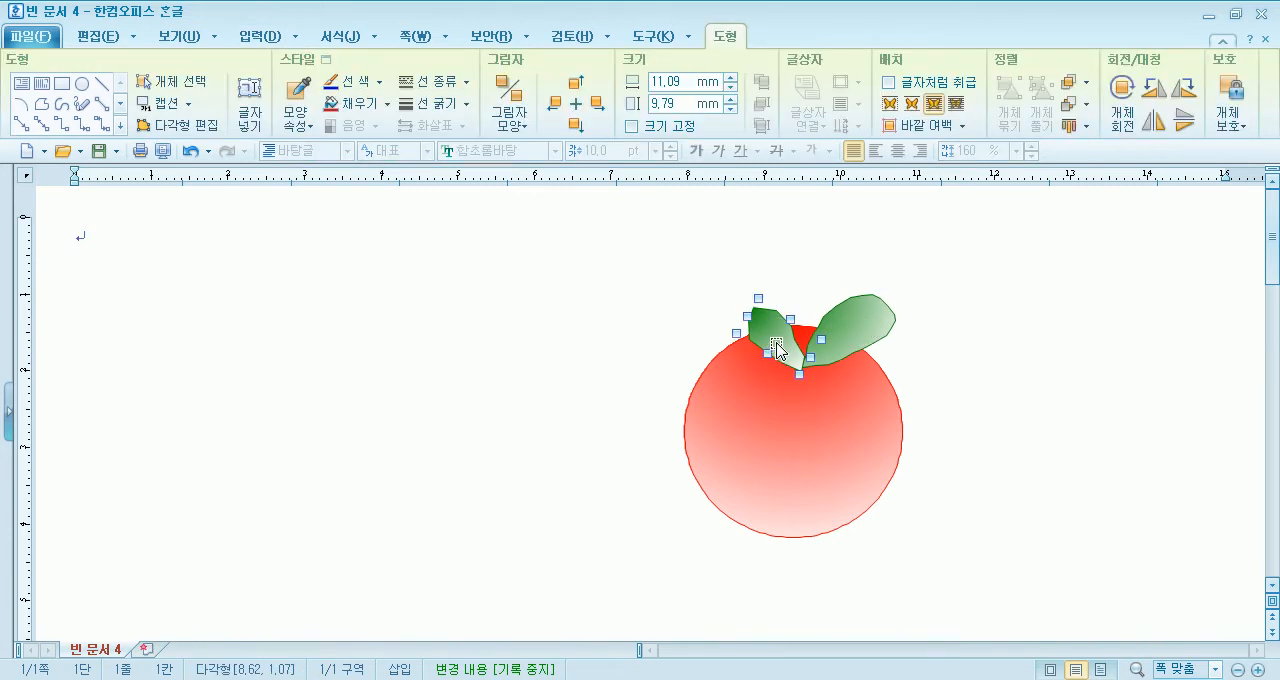
key(Up)
key(Right)
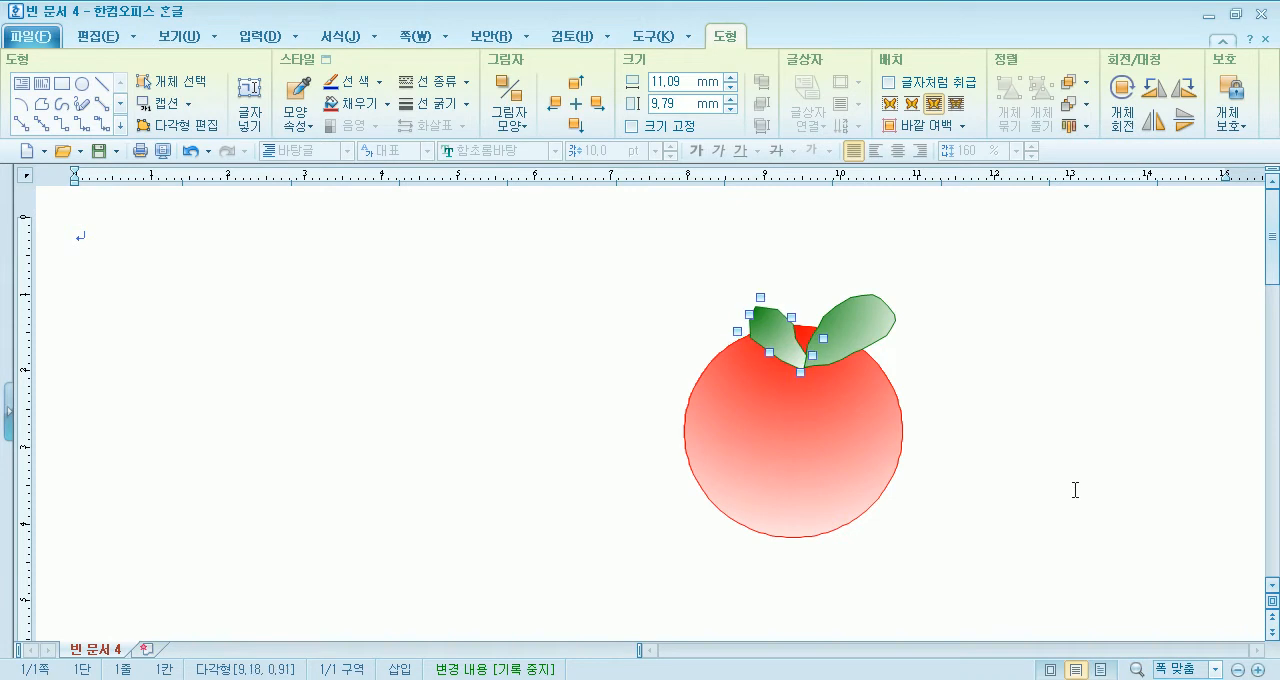
click(1098, 438)
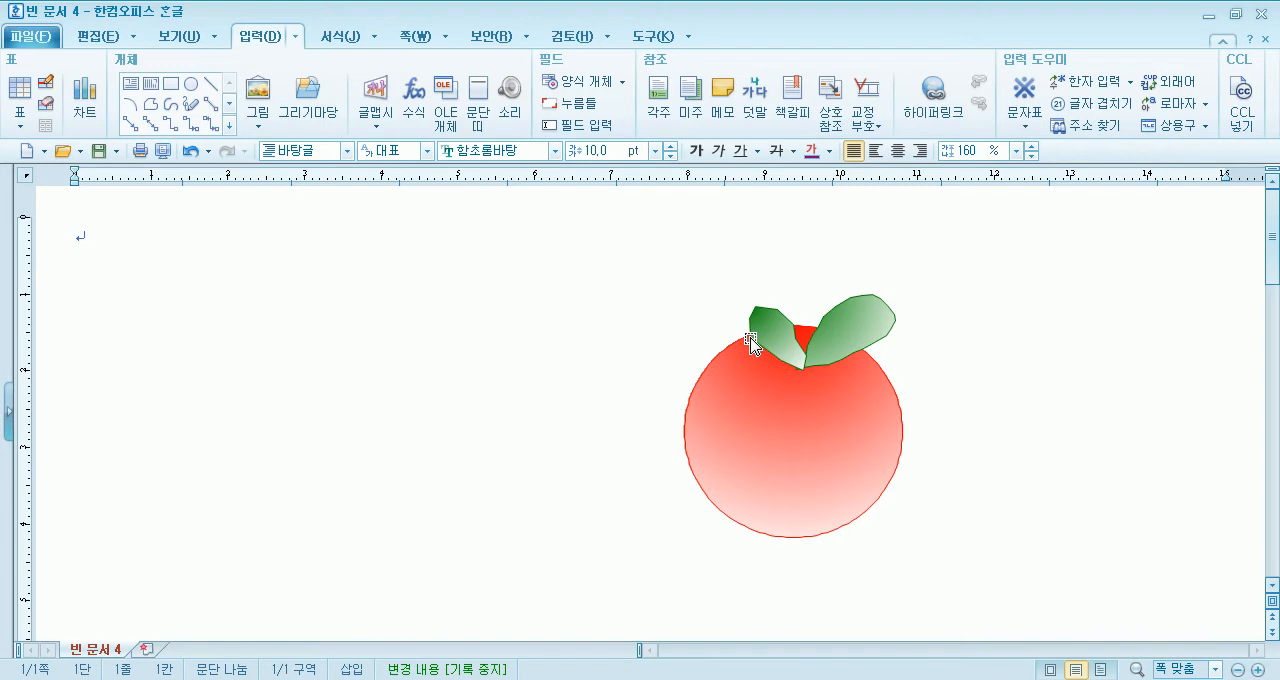
- Search the 그리기마당 drawing gallery for 사과 and move the gallery aside to expose the empty page area
click(307, 100)
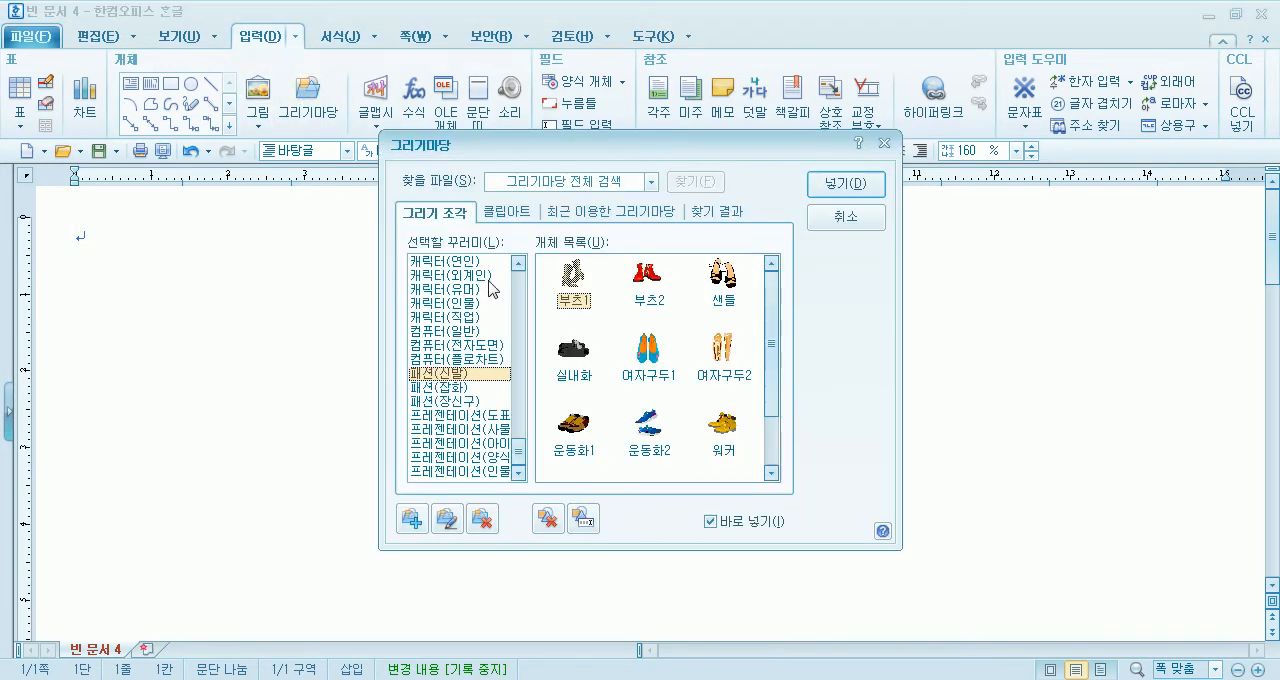
click(631, 181)
text(사과)
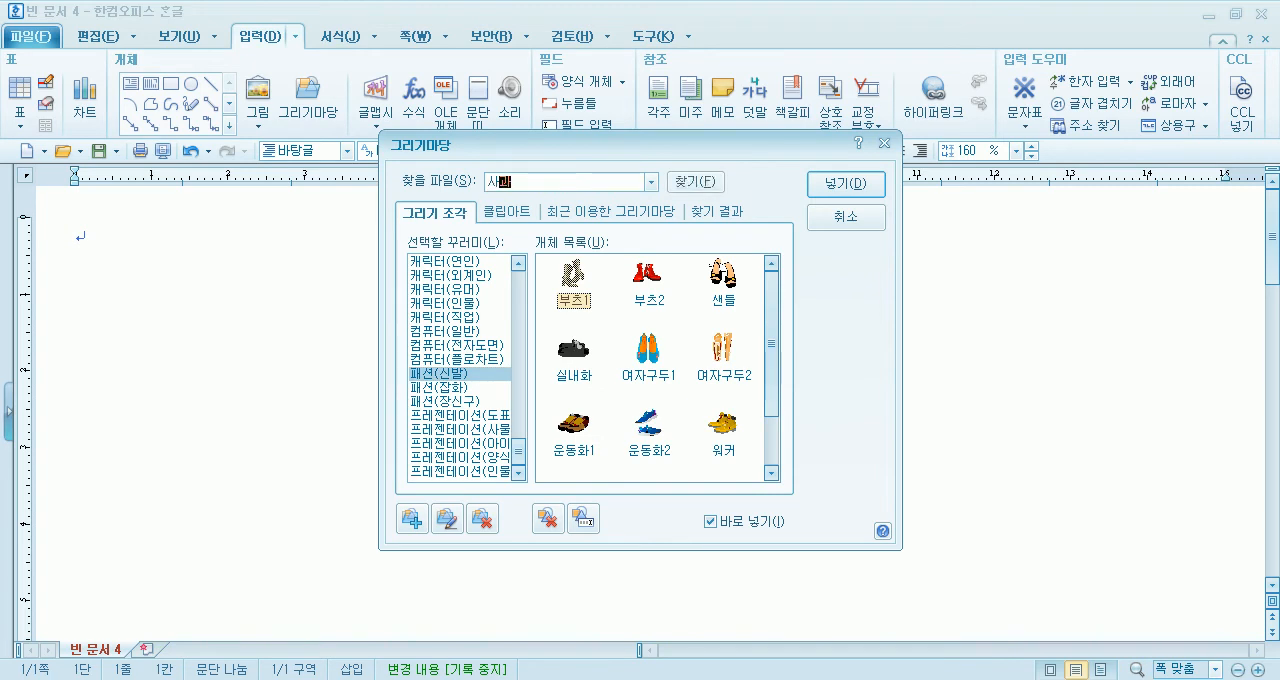
key(Return)
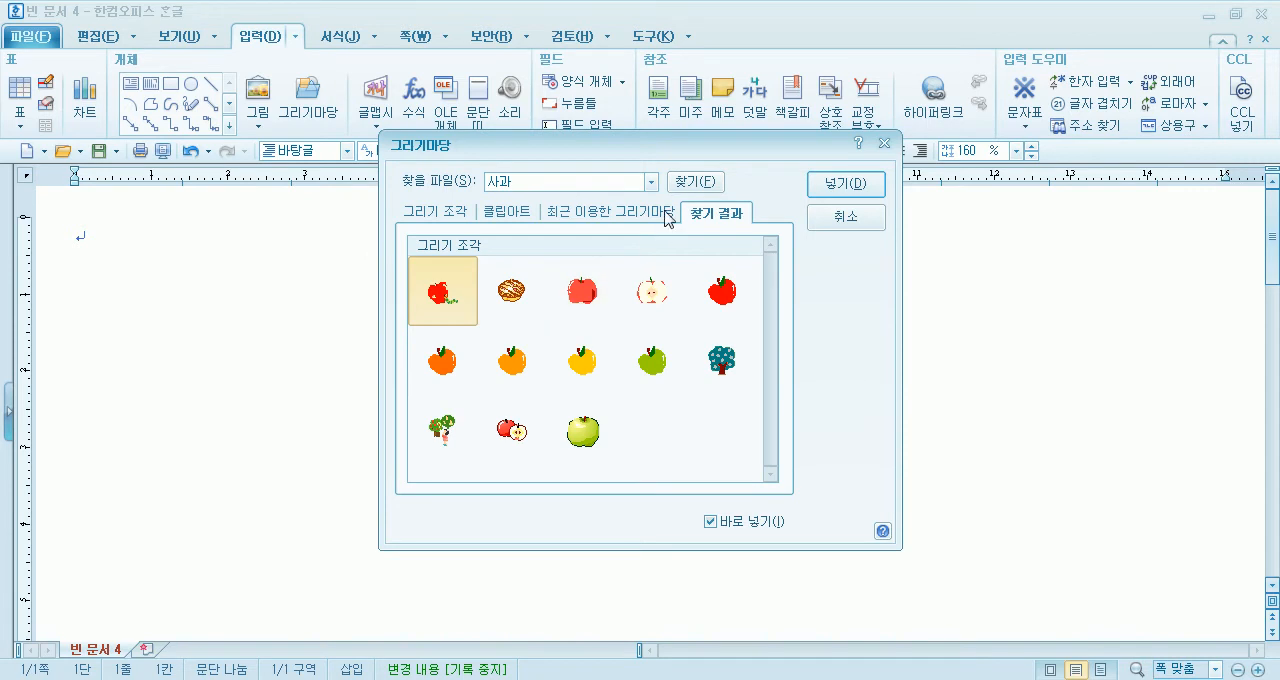
drag(668, 158, 890, 112)
click(679, 263)
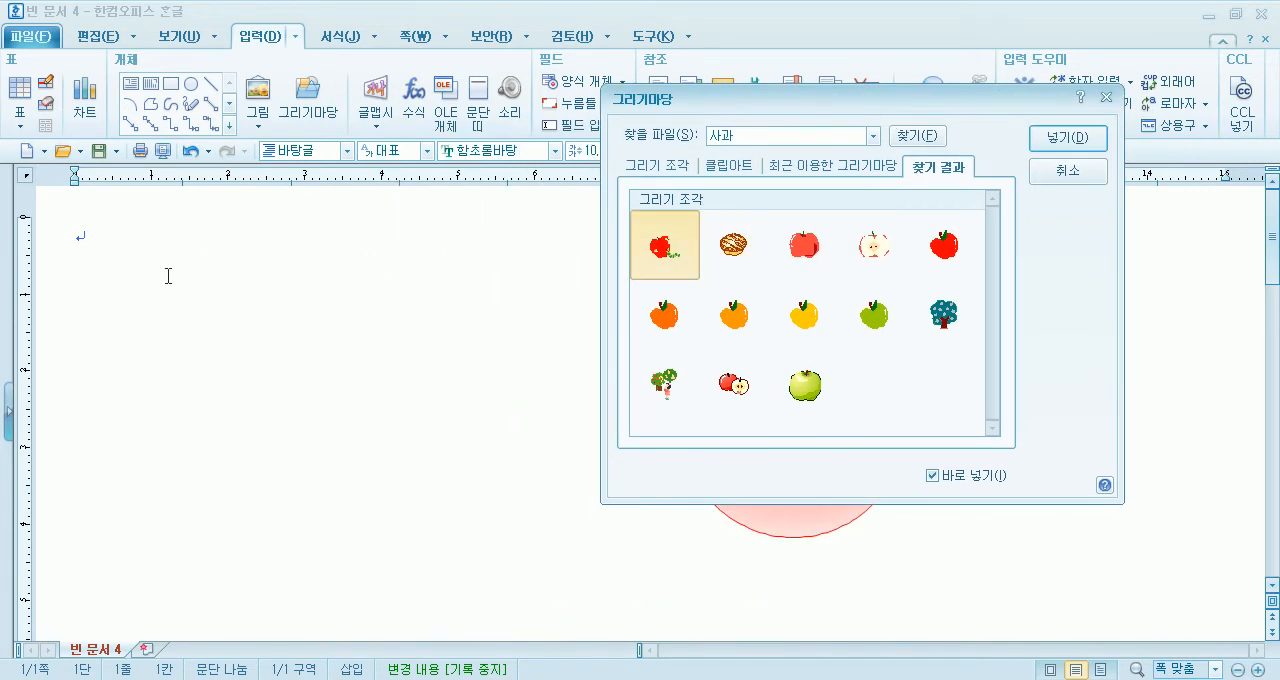
- Insert the wormy apple drawing at about 31 × 27 mm and the light red apple about 24 mm wide beside it
click(174, 271)
double_click(676, 249)
drag(190, 269, 425, 479)
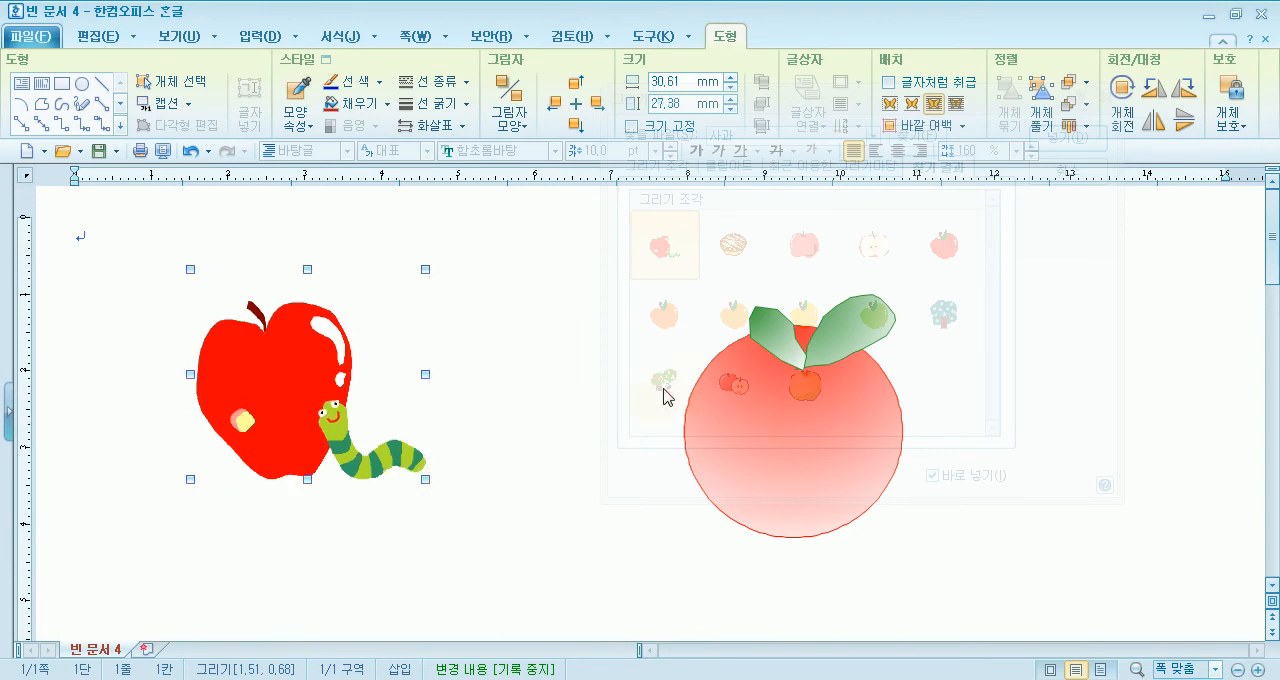
click(805, 245)
drag(490, 276, 675, 446)
drag(536, 365, 443, 443)
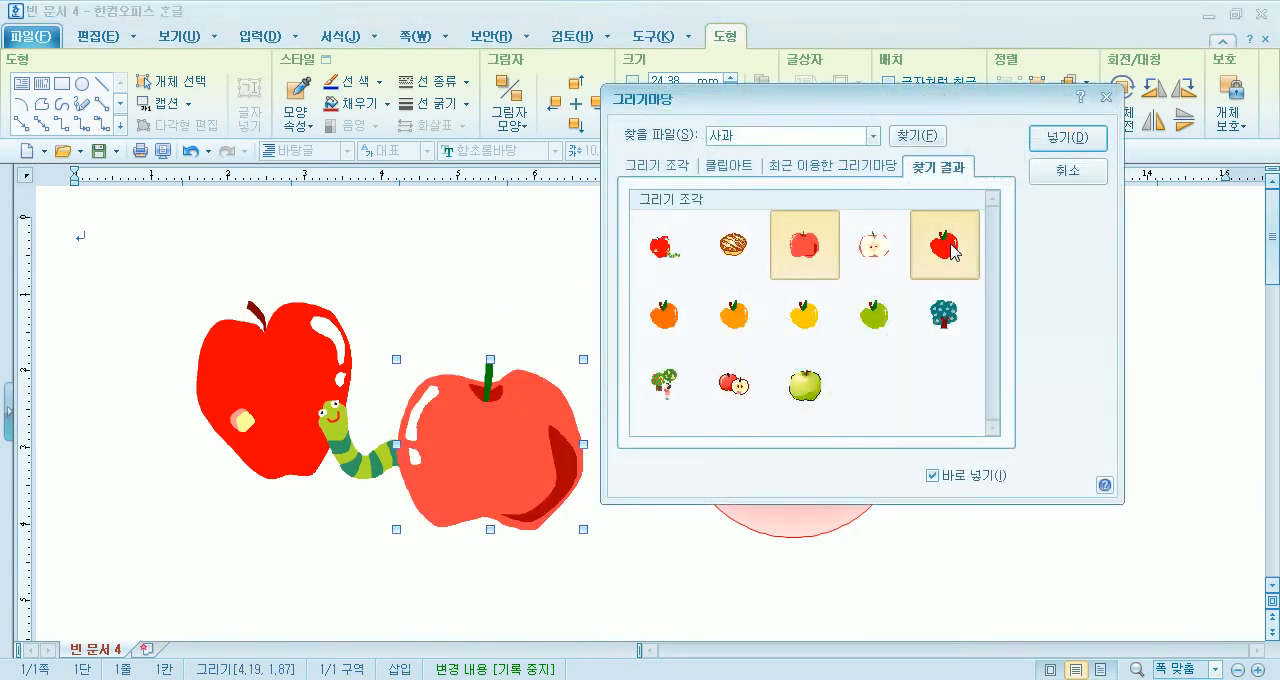
- Insert the red apple with a green leaf at about 23 × 25 mm and delete the apple with the worm
click(930, 236)
drag(91, 316, 265, 510)
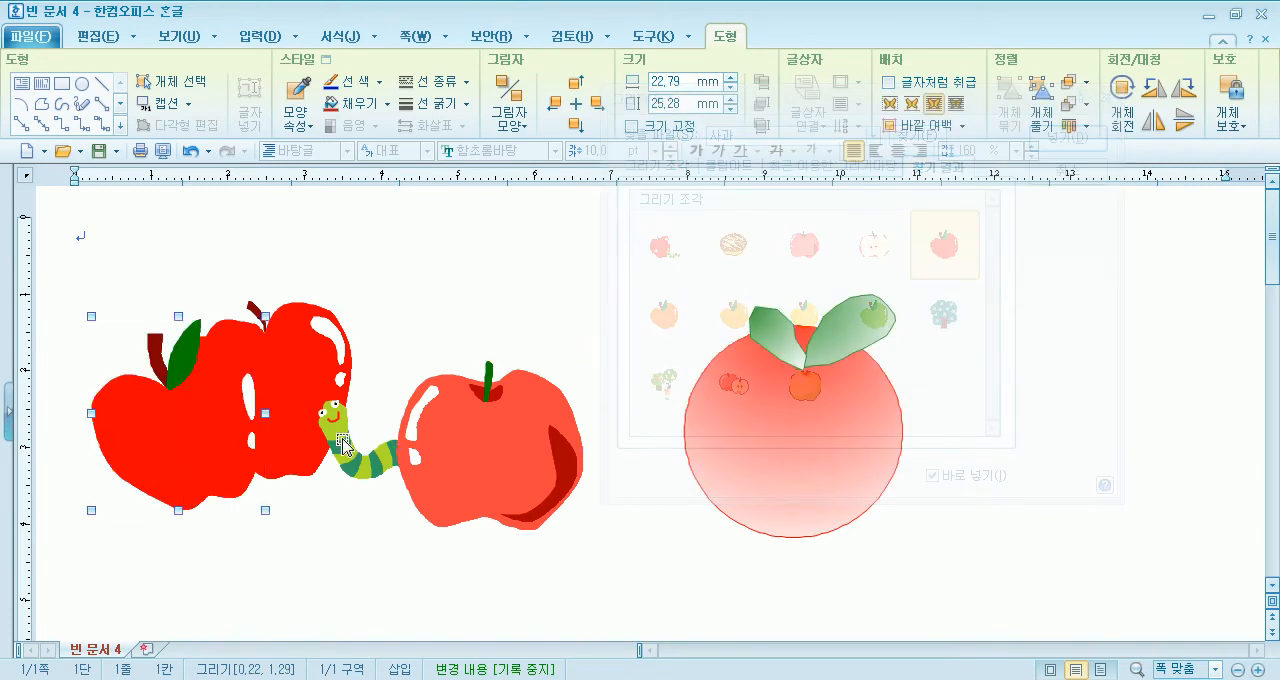
click(348, 352)
key(Delete)
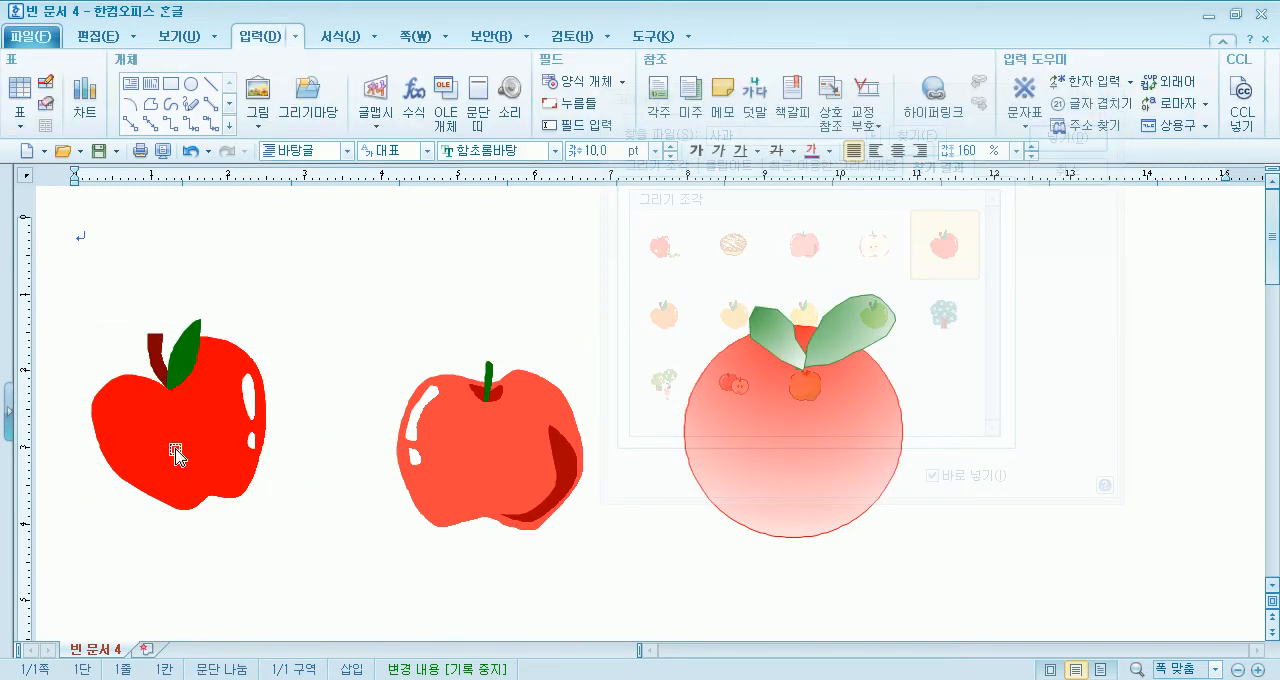
- Move the two remaining apple drawings up so they sit side by side
drag(178, 452, 243, 408)
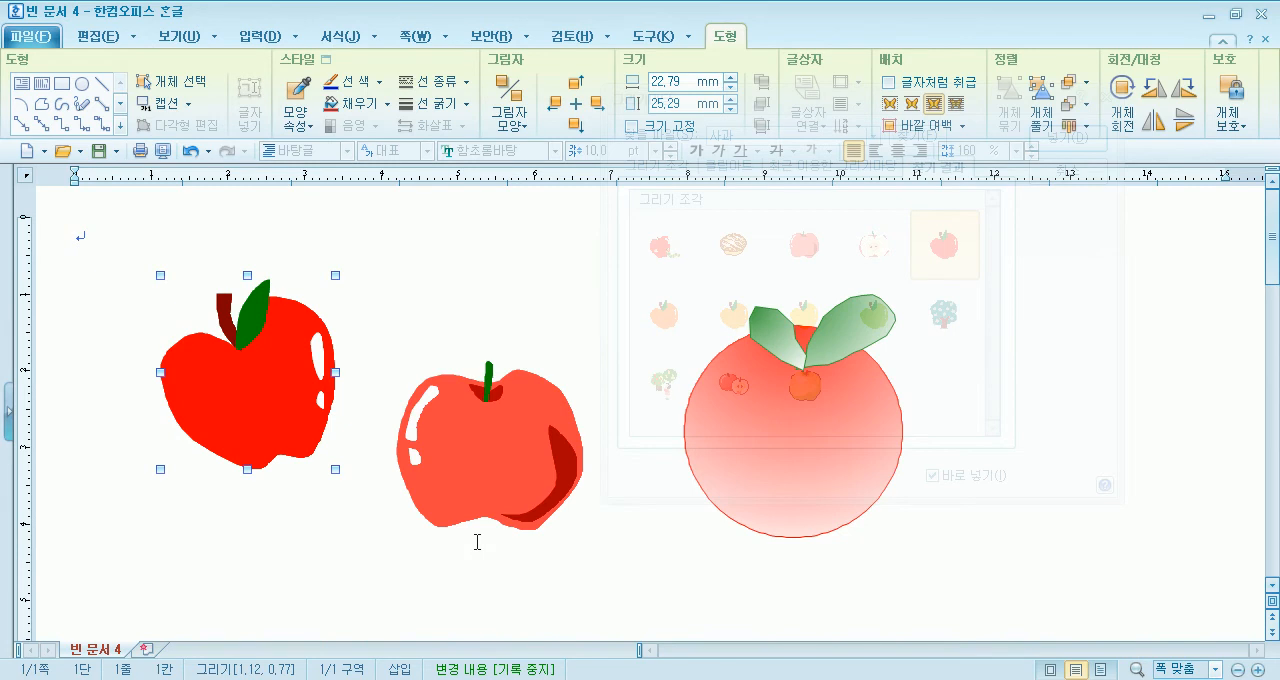
drag(412, 455, 382, 370)
click(252, 428)
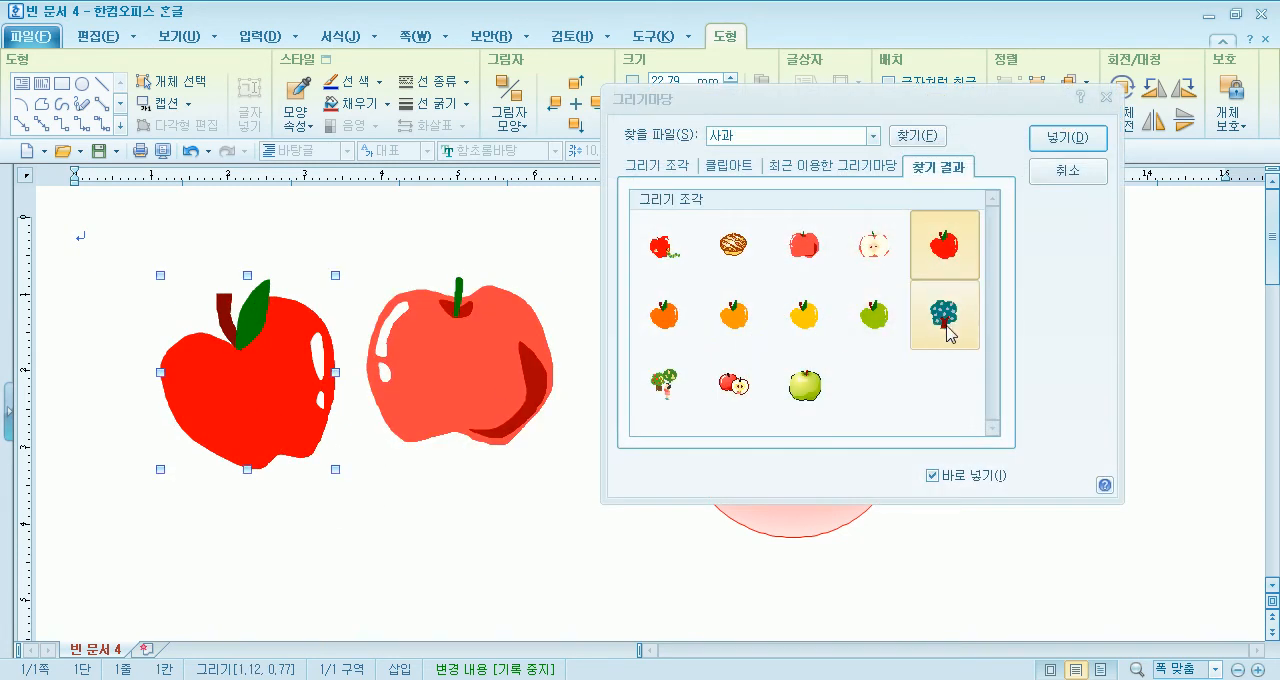
- Insert the apple tree drawing at about 17 × 19 mm below the apples
click(944, 318)
key(Return)
drag(220, 413, 351, 559)
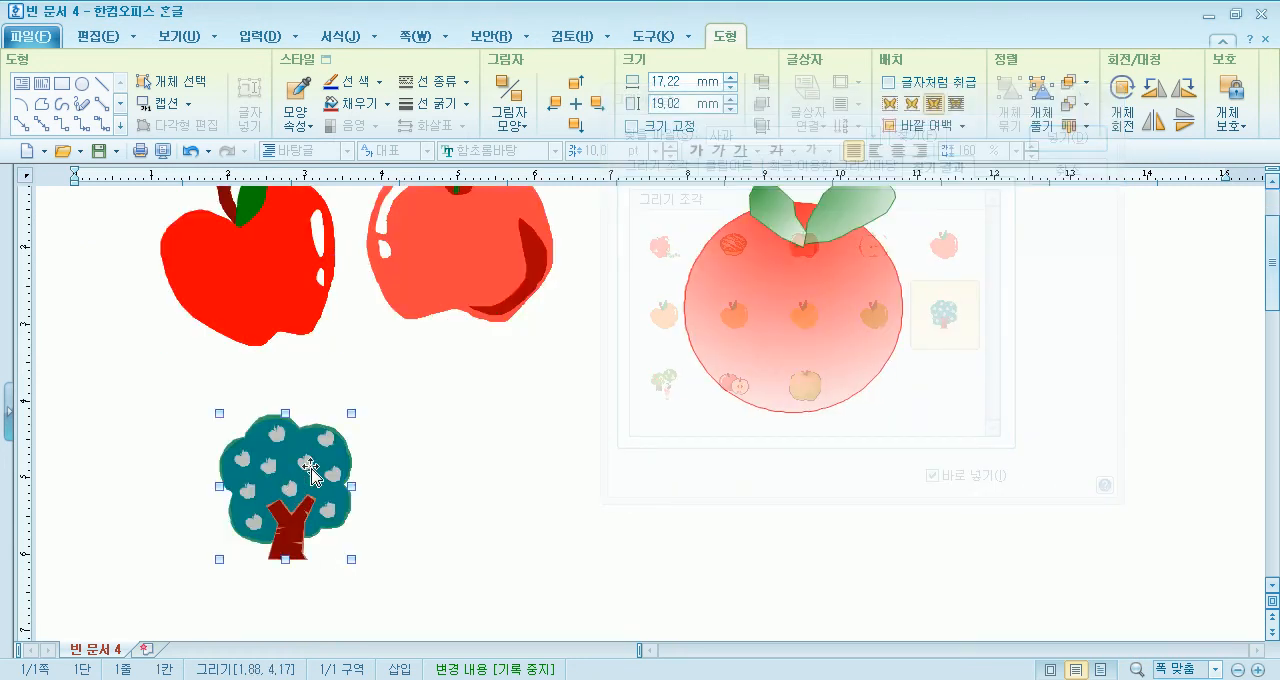
- Remove the inserted tree and apple drawings and close the 그리기마당 gallery
key(ctrl+z)
click(410, 360)
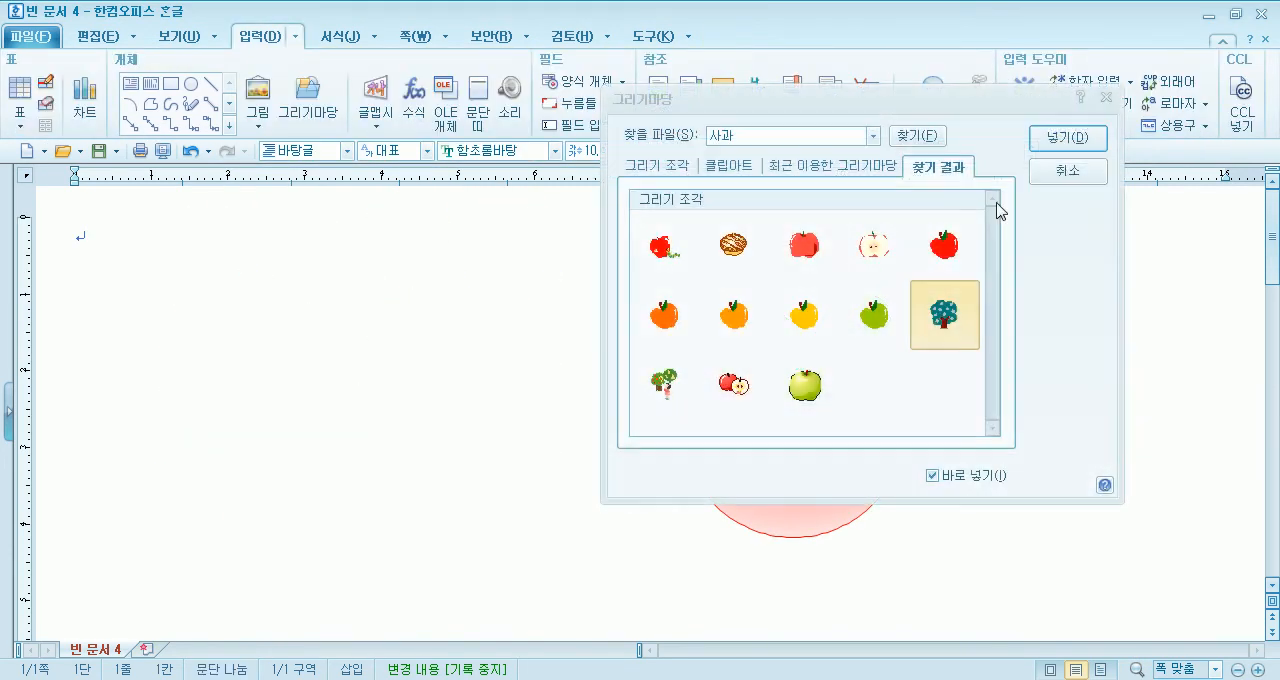
click(1064, 176)
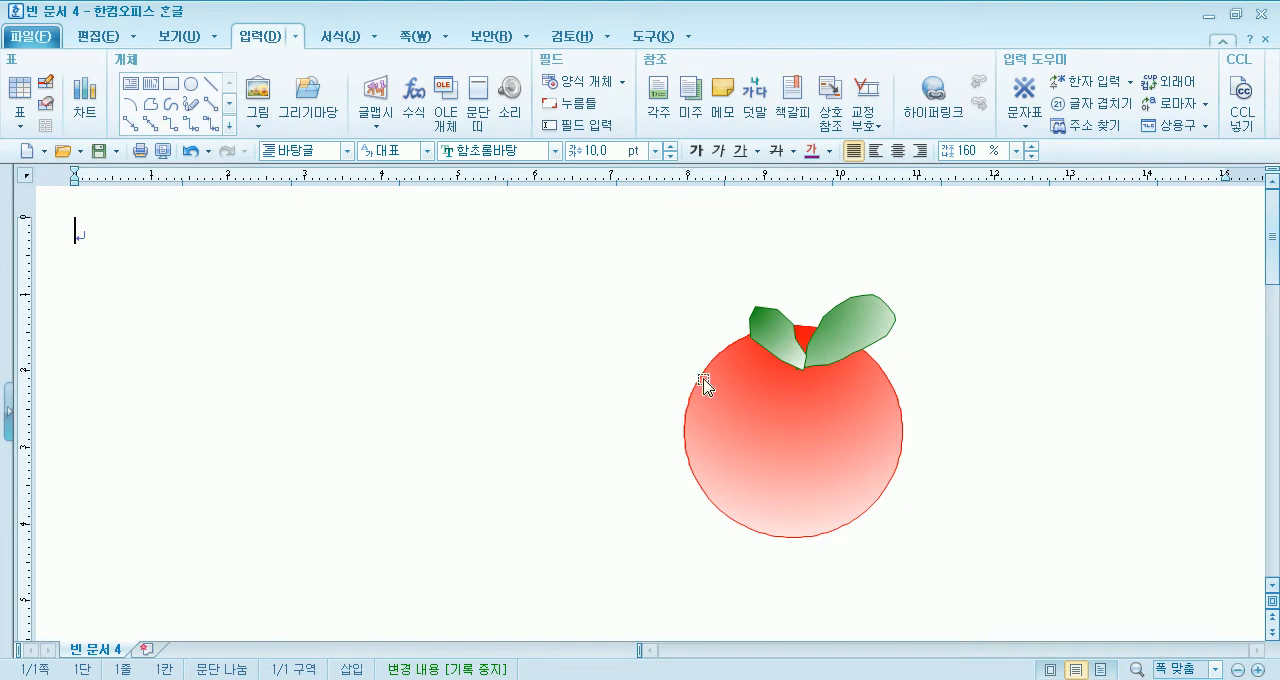
- Select the circle and both leaves together with 개체 선택 and group them into one object
click(784, 334)
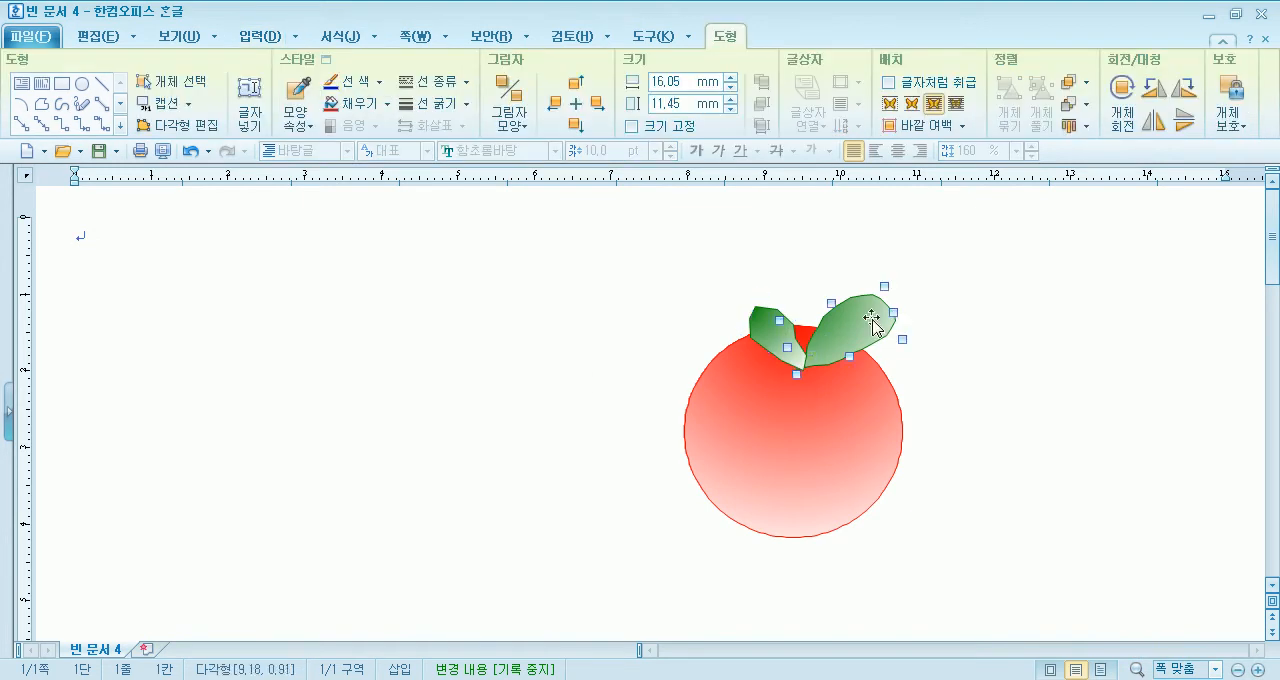
click(829, 446)
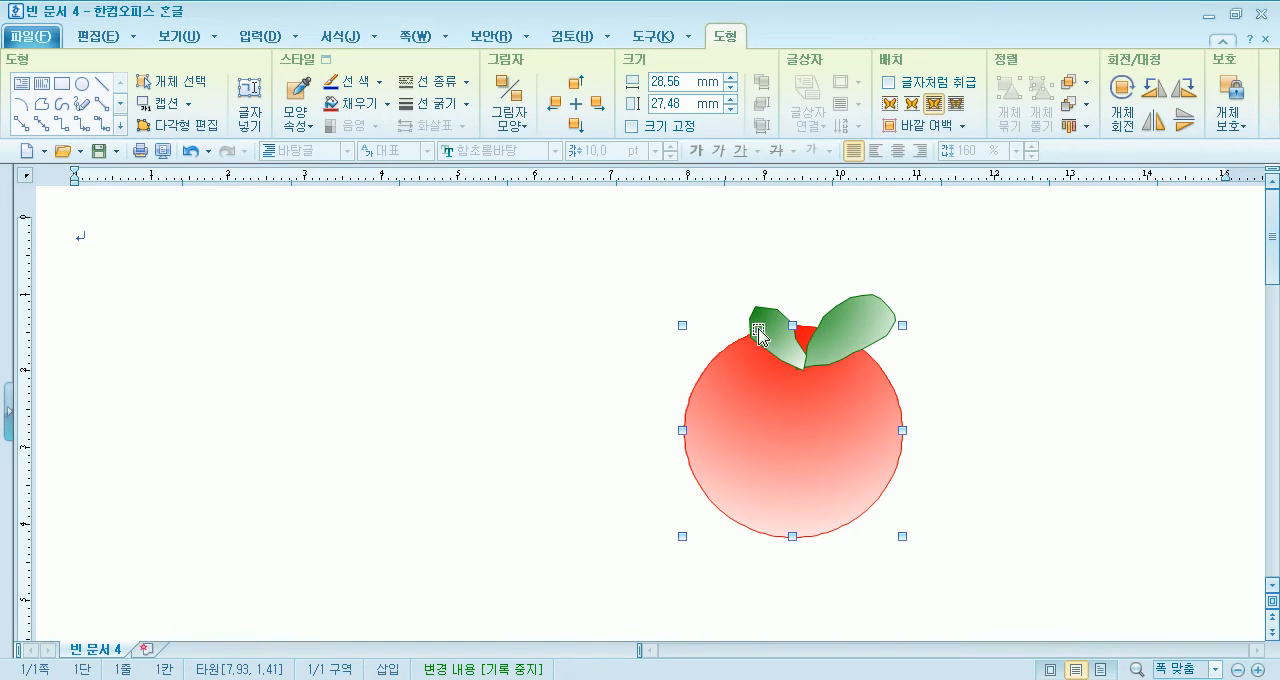
click(418, 276)
click(777, 430)
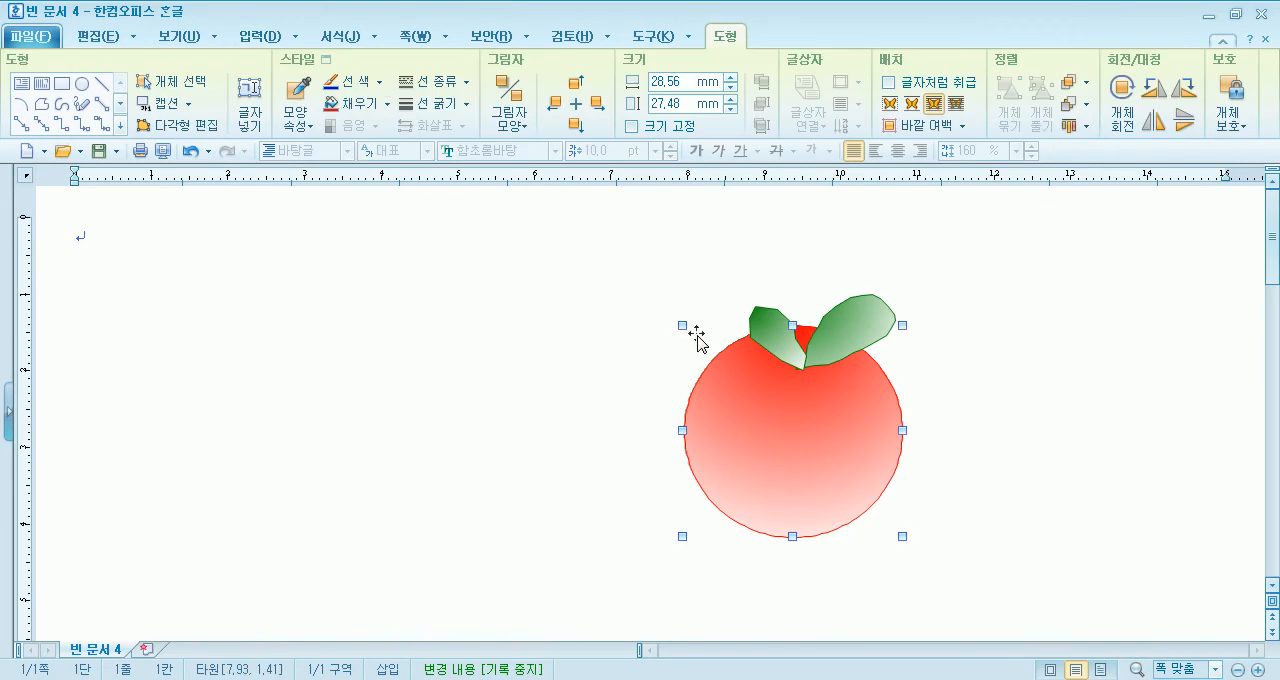
click(199, 92)
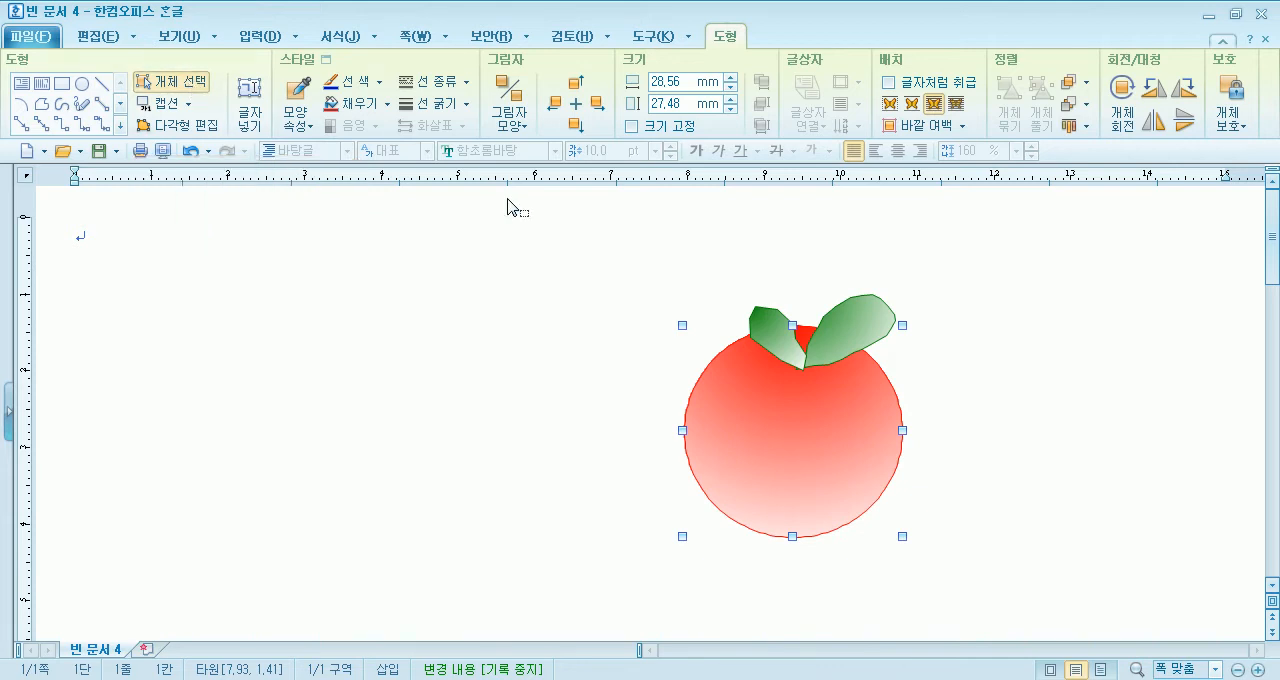
drag(539, 209, 1050, 610)
drag(556, 224, 1043, 612)
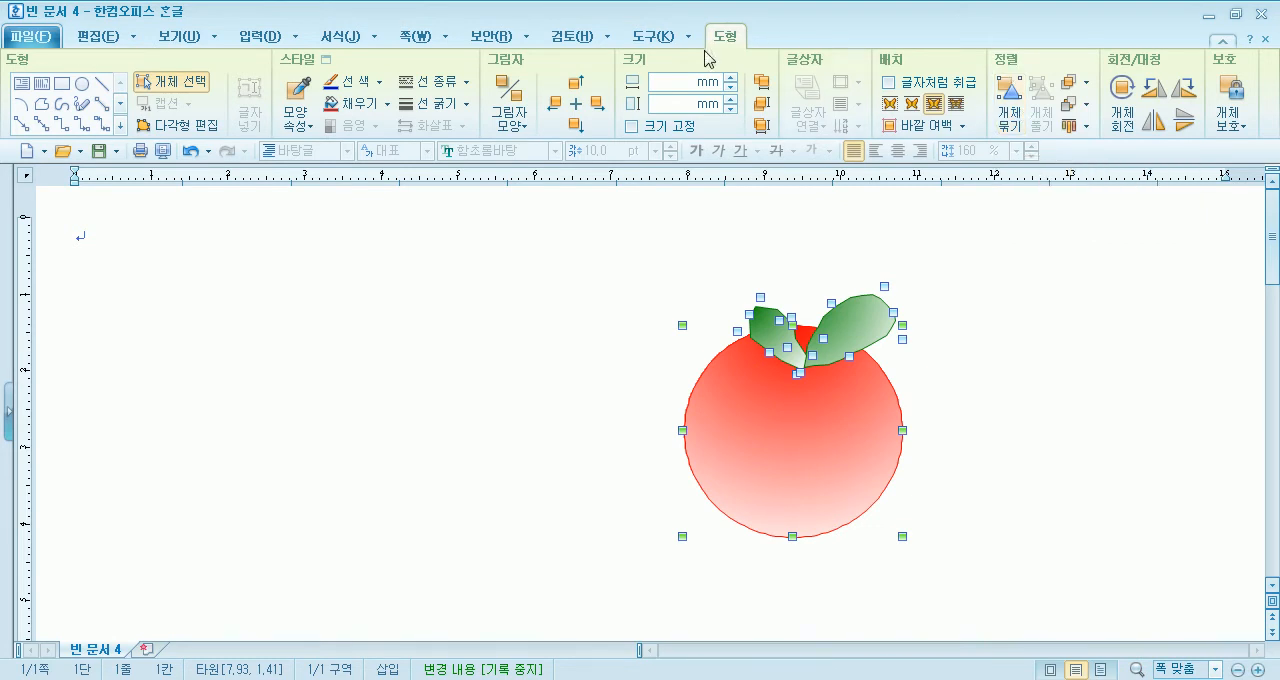
right_click(763, 404)
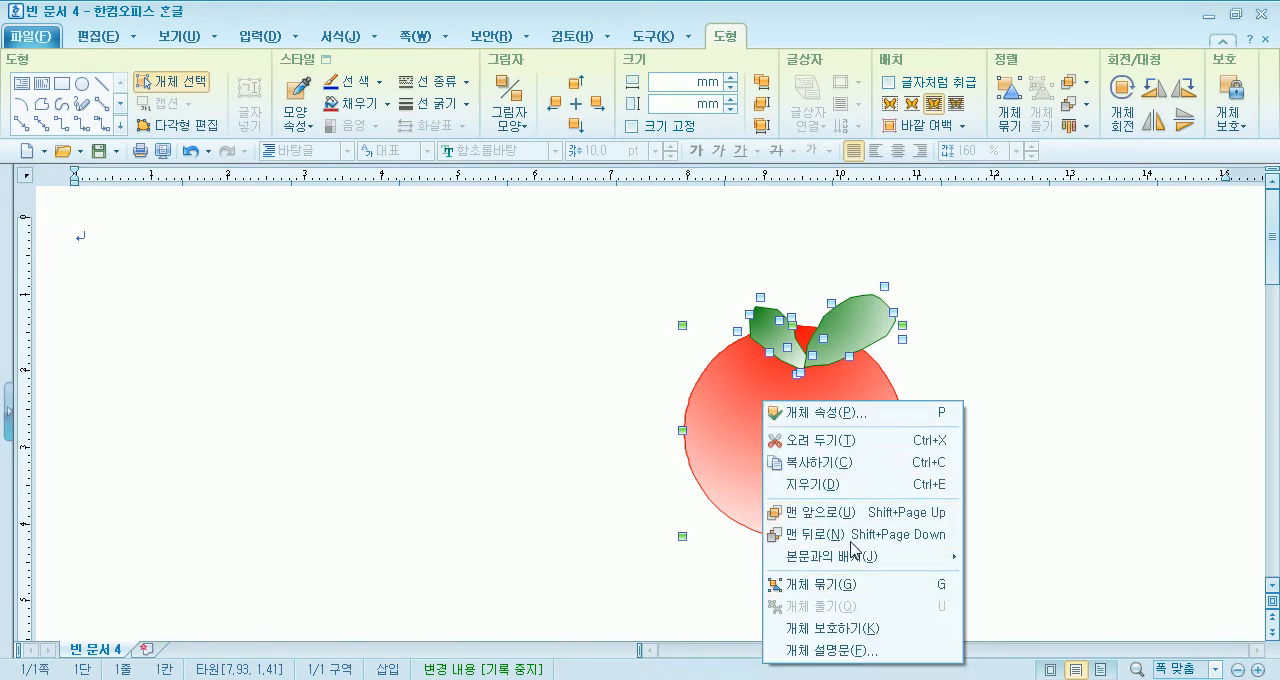
click(1016, 116)
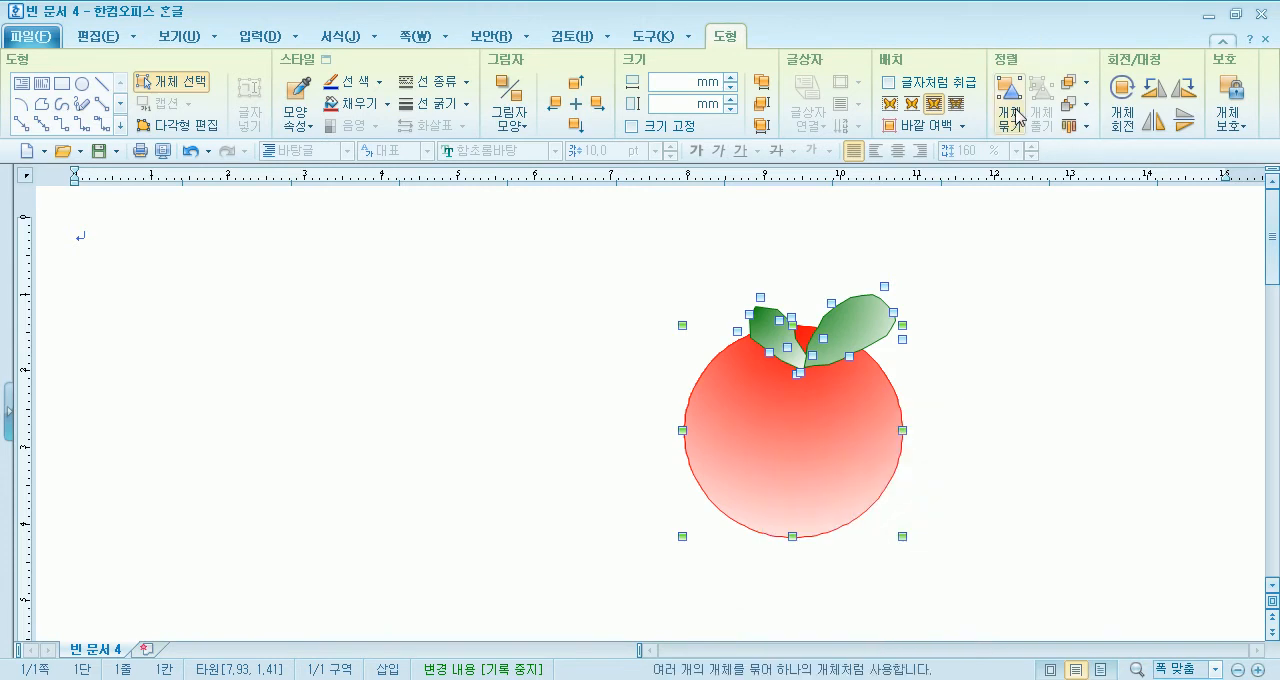
click(1016, 116)
- Move the grouped fruit to the left part of the page, and ungroup and regroup its shapes
drag(622, 413, 349, 394)
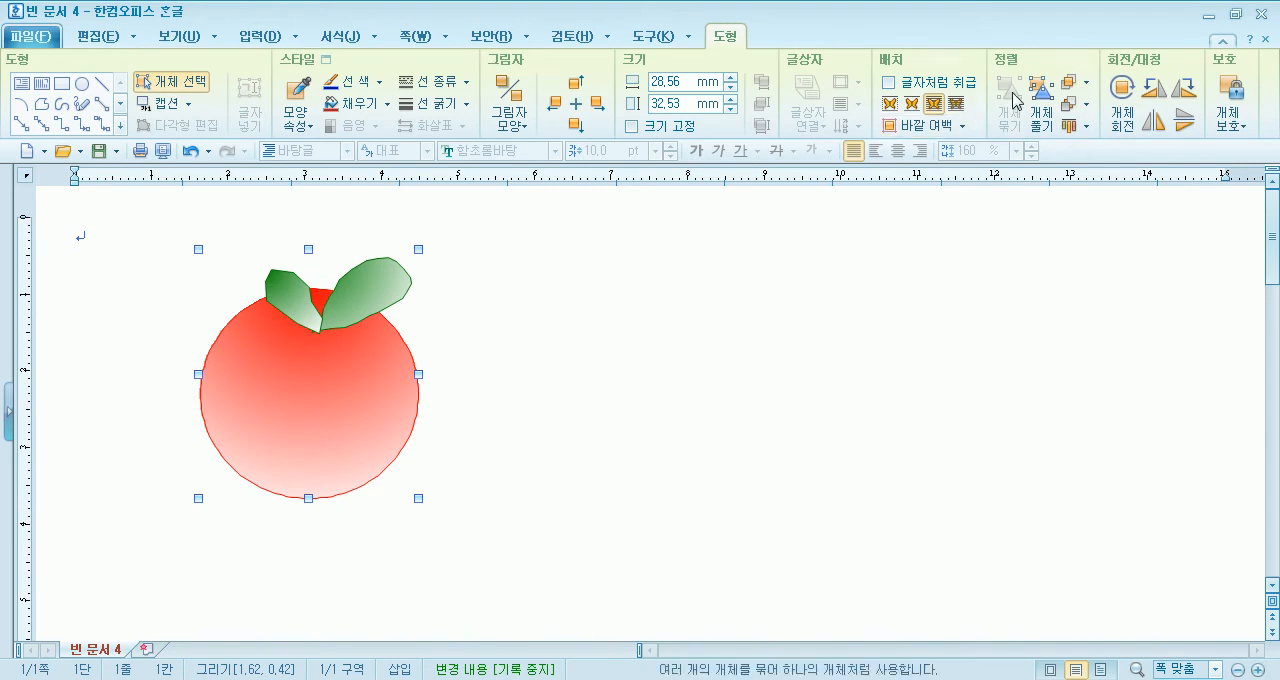
click(1041, 100)
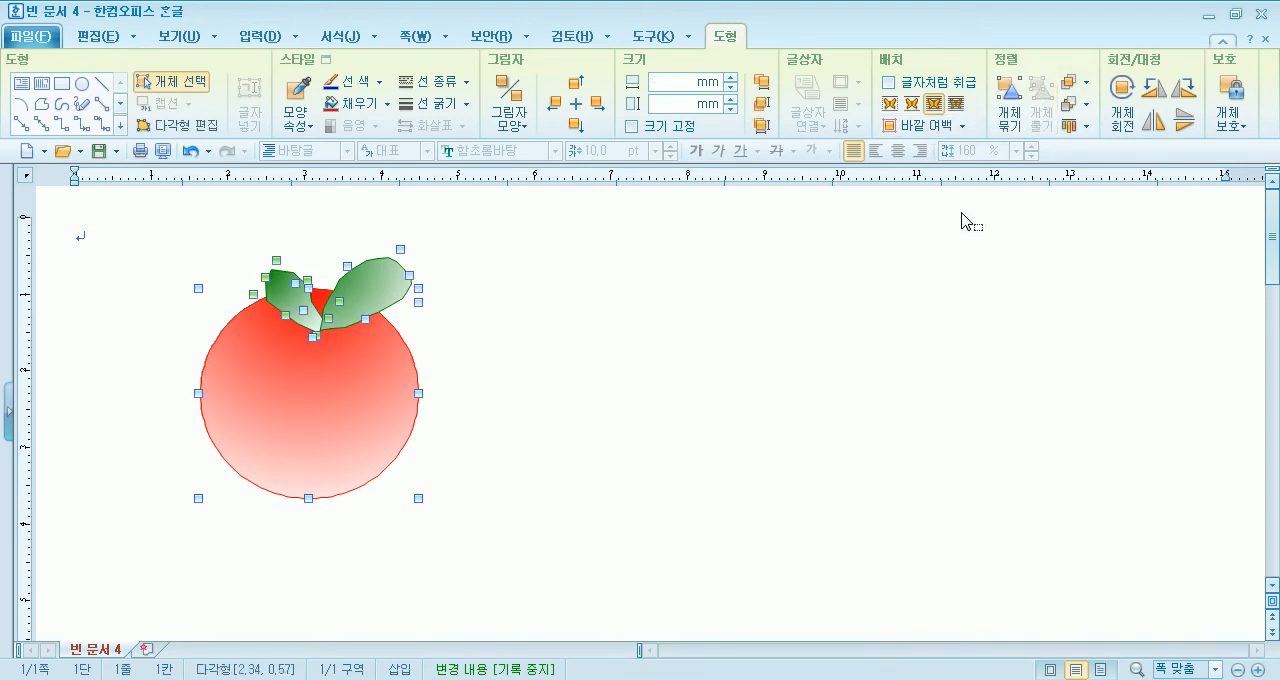
click(1009, 100)
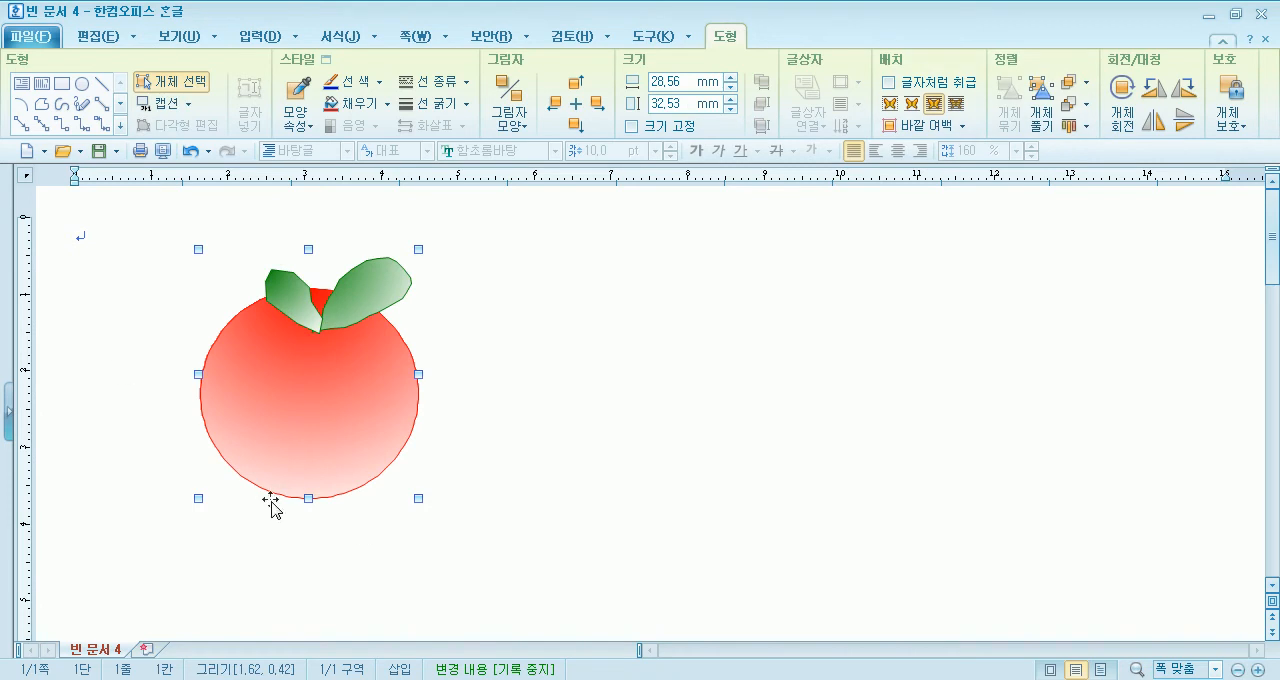
click(185, 84)
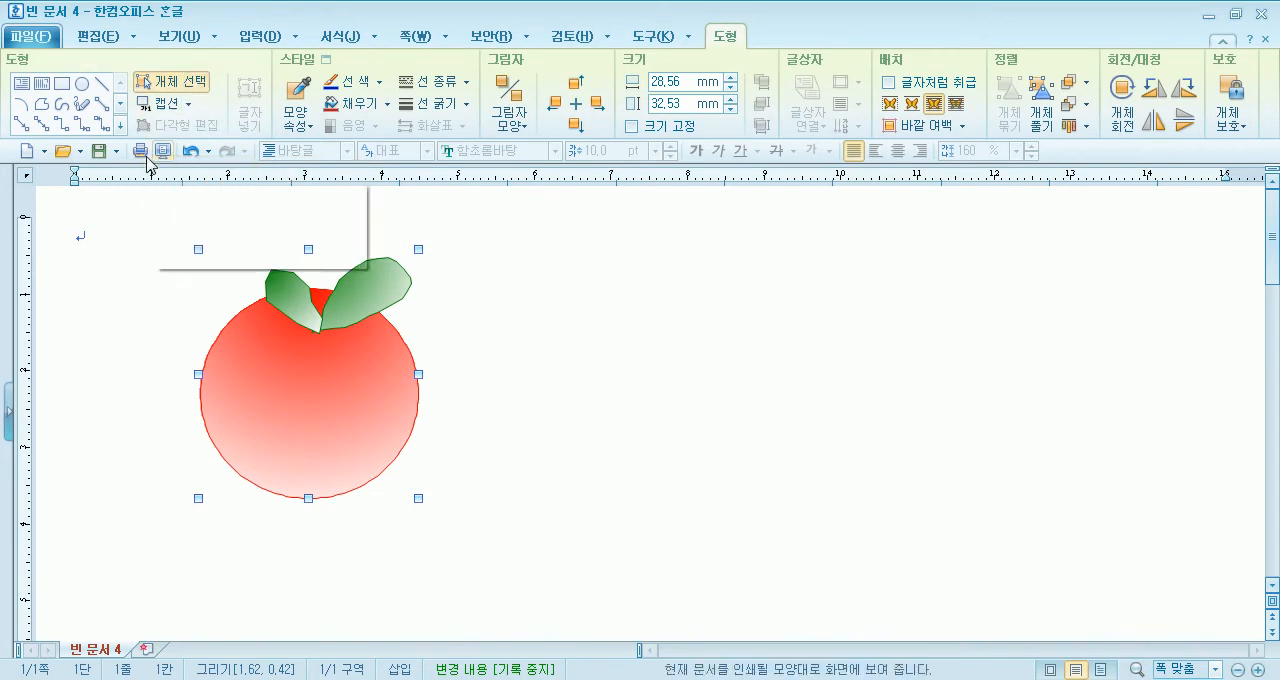
click(110, 233)
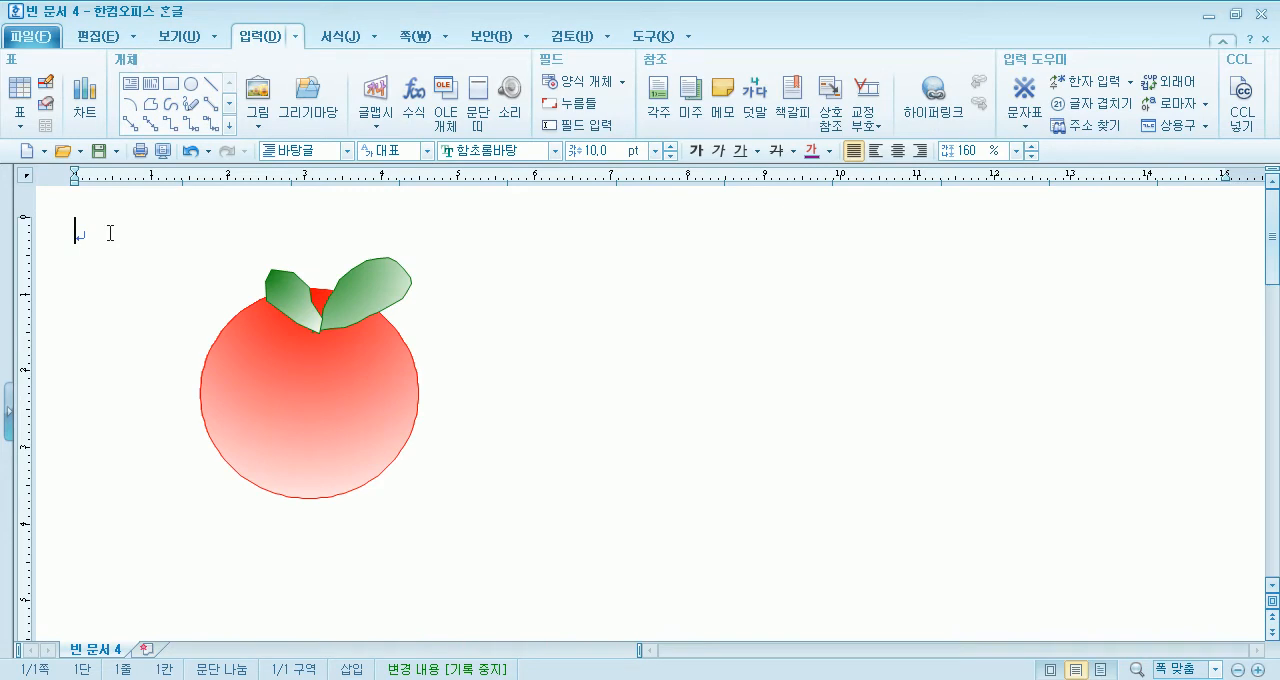
- Duplicate the grouped fruit twice across the page to the right of the original
click(291, 393)
drag(300, 395, 596, 397)
drag(605, 410, 875, 412)
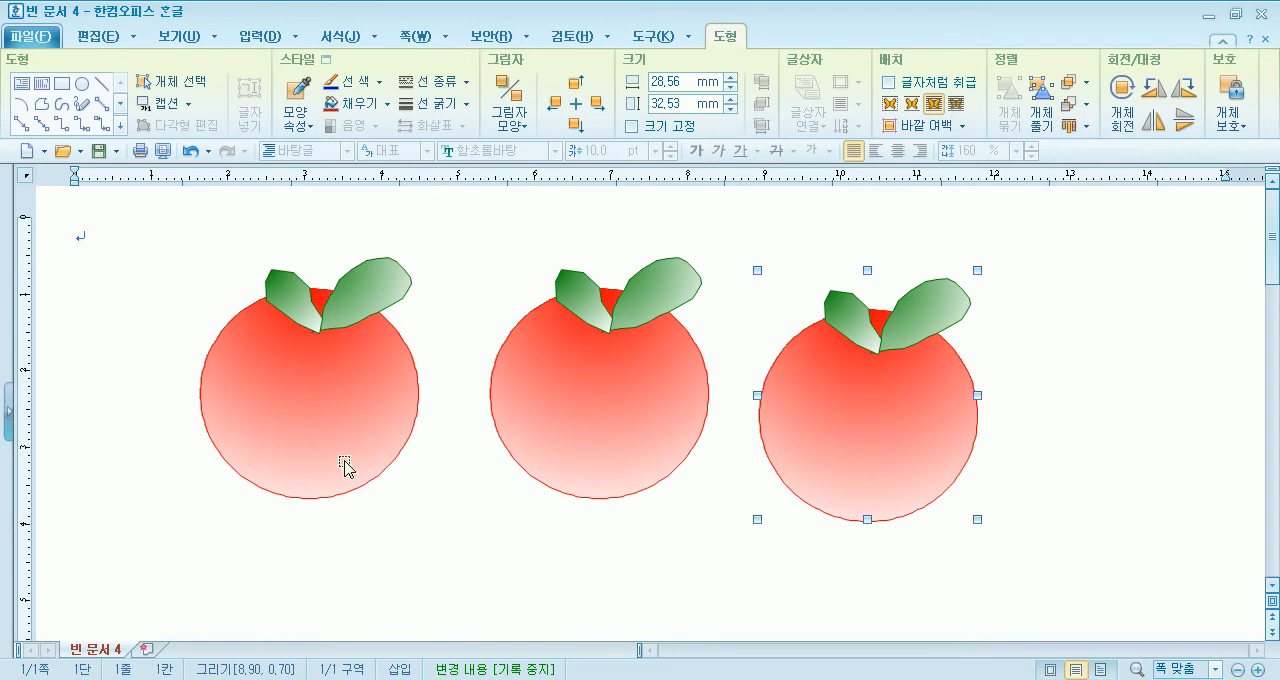
- Delete the middle and right copies of the fruit, keeping only the original
click(577, 390)
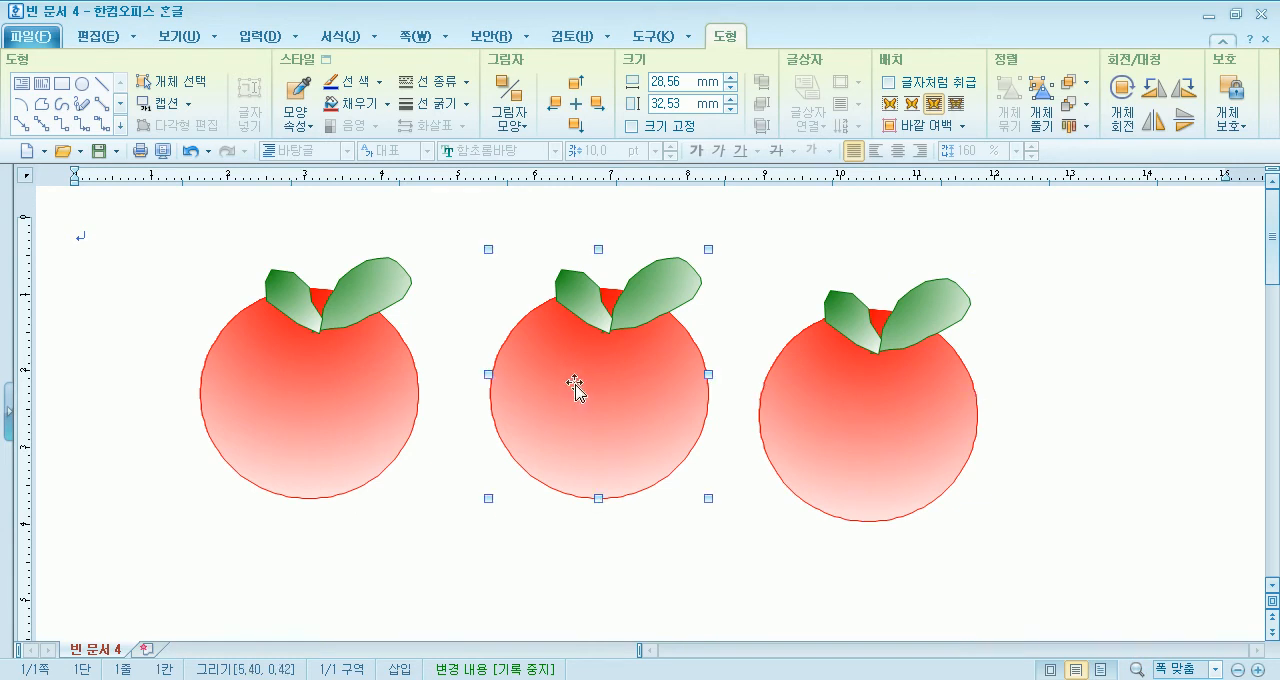
key(Delete)
click(790, 383)
key(Delete)
click(363, 398)
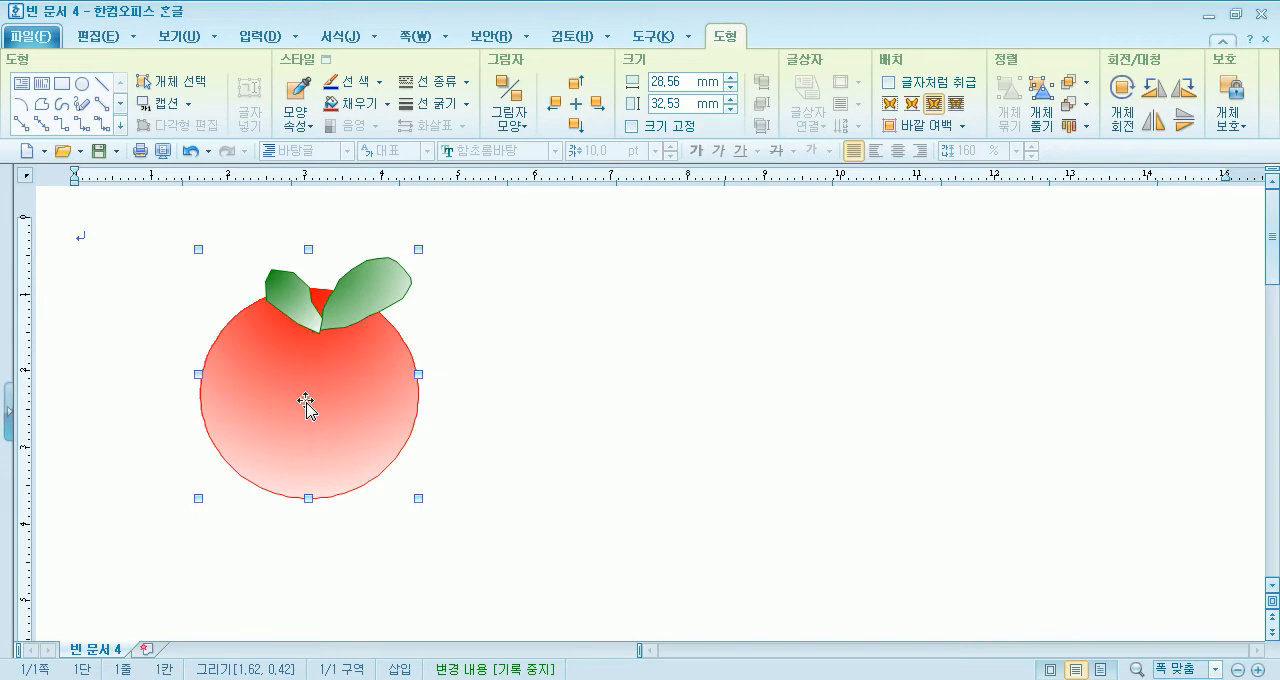
- Copy the original fruit again to make a row of three
click(643, 477)
click(293, 388)
click(494, 489)
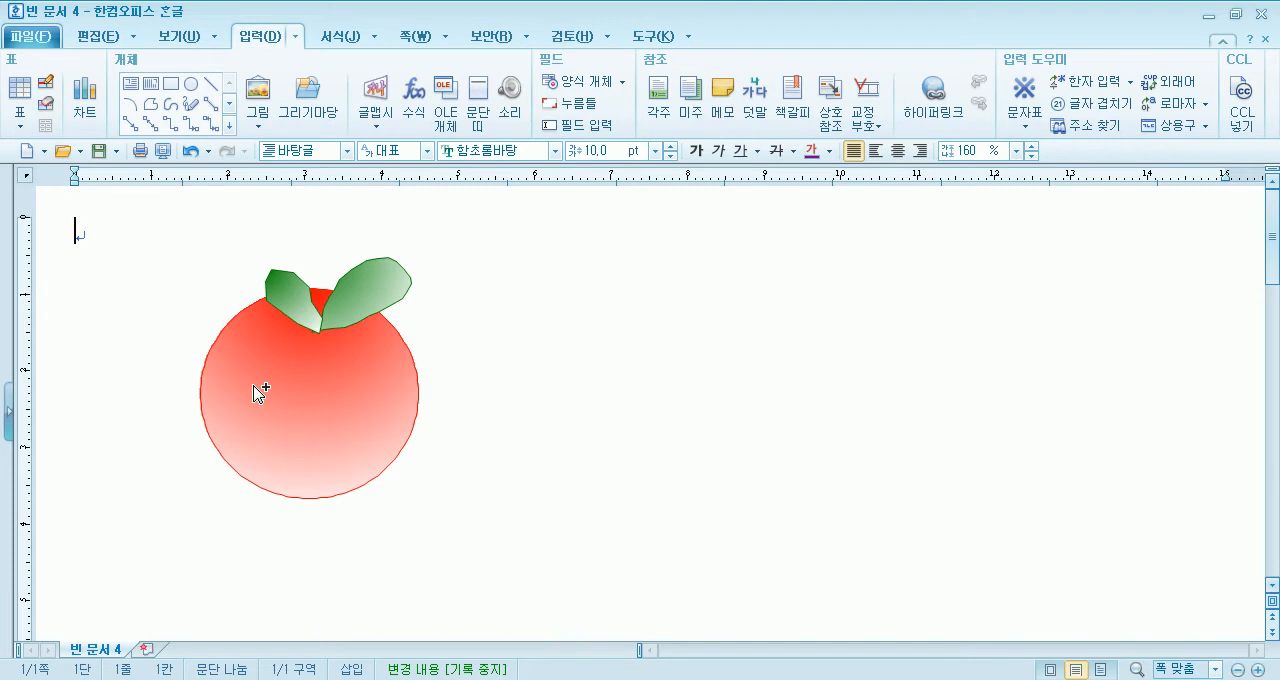
drag(278, 382, 843, 408)
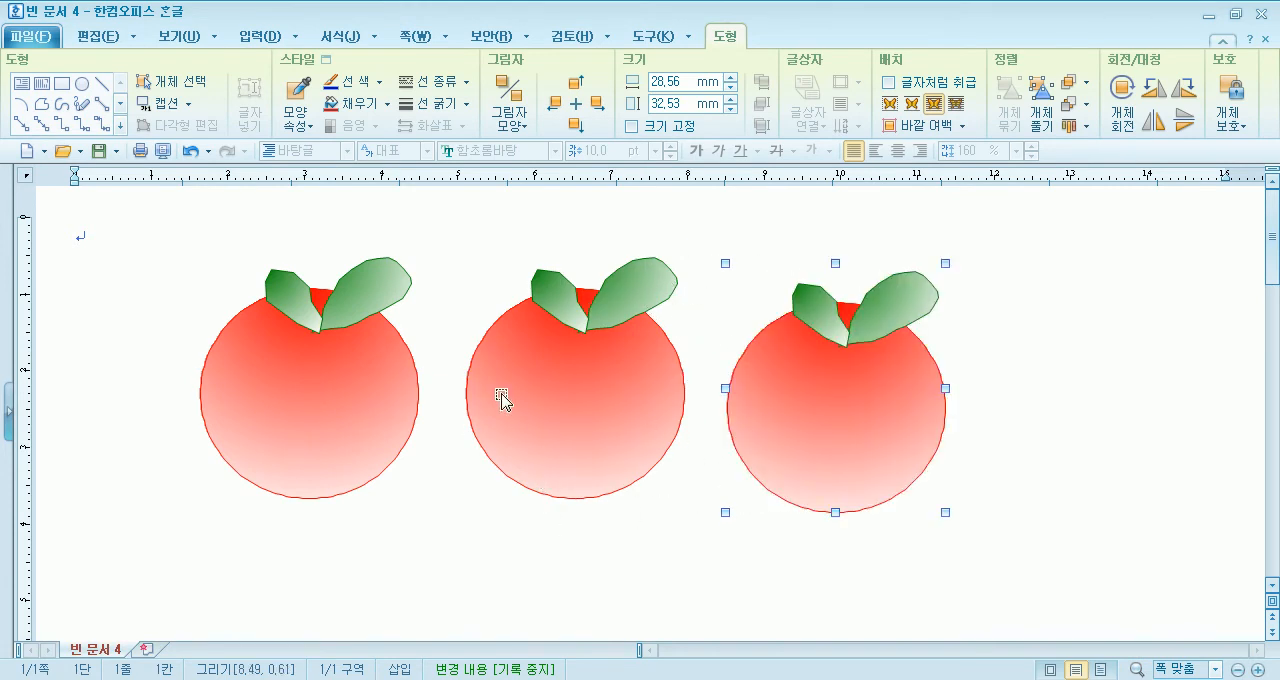
- Shrink the middle fruit to about 15.94 × 17.42 mm and place it slightly lower, between the other two fruits
mouse_move(596, 401)
mouse_down()
mouse_move(469, 483)
mouse_move(578, 413)
mouse_up()
click(882, 420)
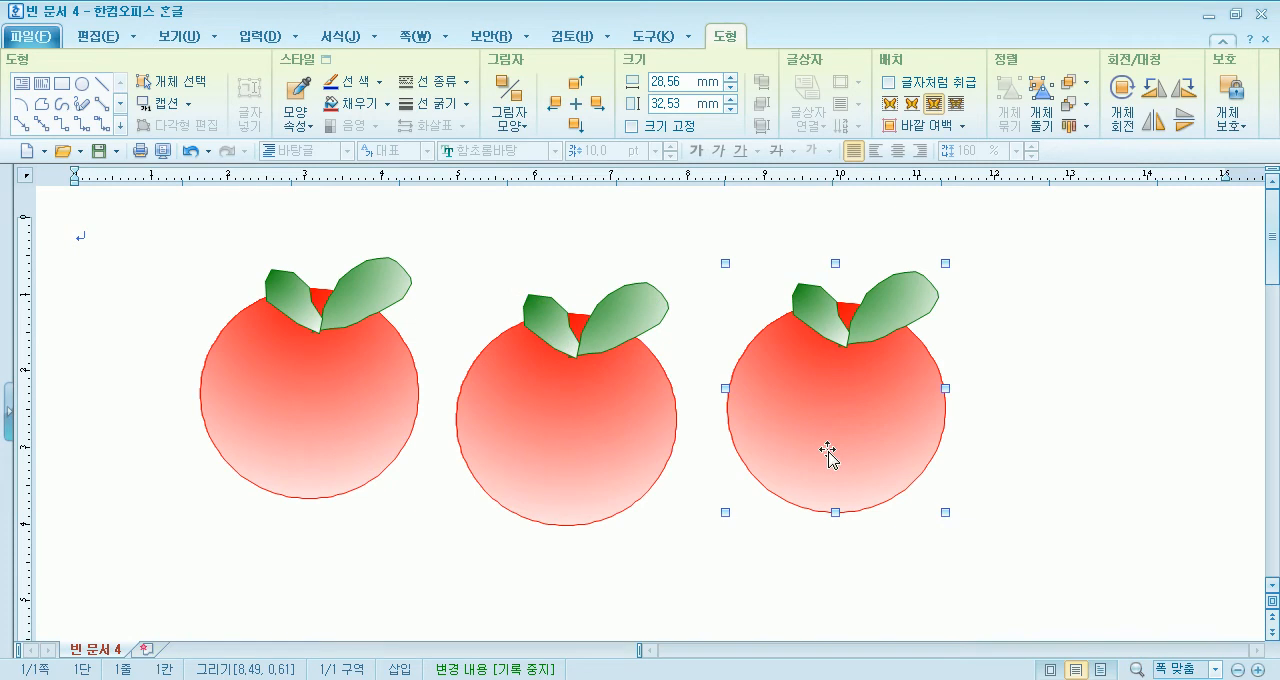
click(620, 430)
drag(675, 524, 623, 461)
drag(572, 422, 582, 486)
drag(633, 525, 589, 474)
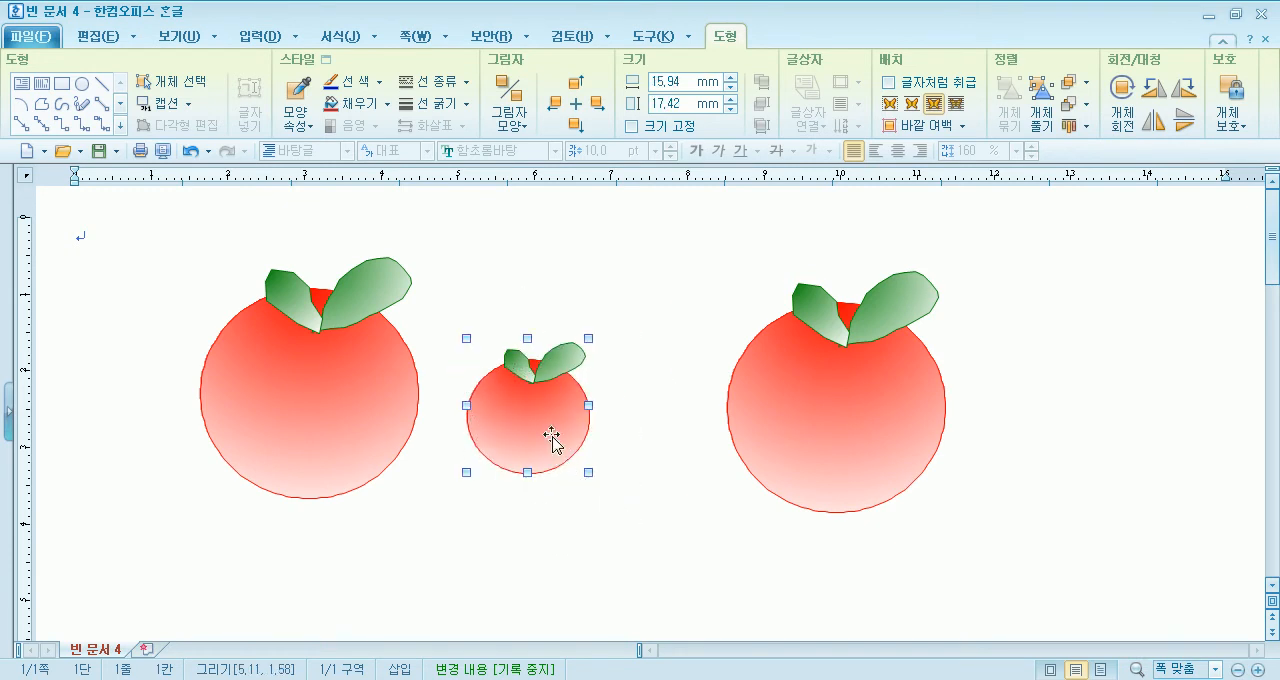
drag(551, 437, 562, 461)
- Shrink the right fruit to about 16.28 × 18.47 mm and move it closer to the middle fruit
click(900, 477)
drag(945, 512, 851, 405)
drag(824, 358, 715, 362)
- Rearrange the three fruits, lowering the large one slightly and bringing the right one down beside the small middle one
click(338, 390)
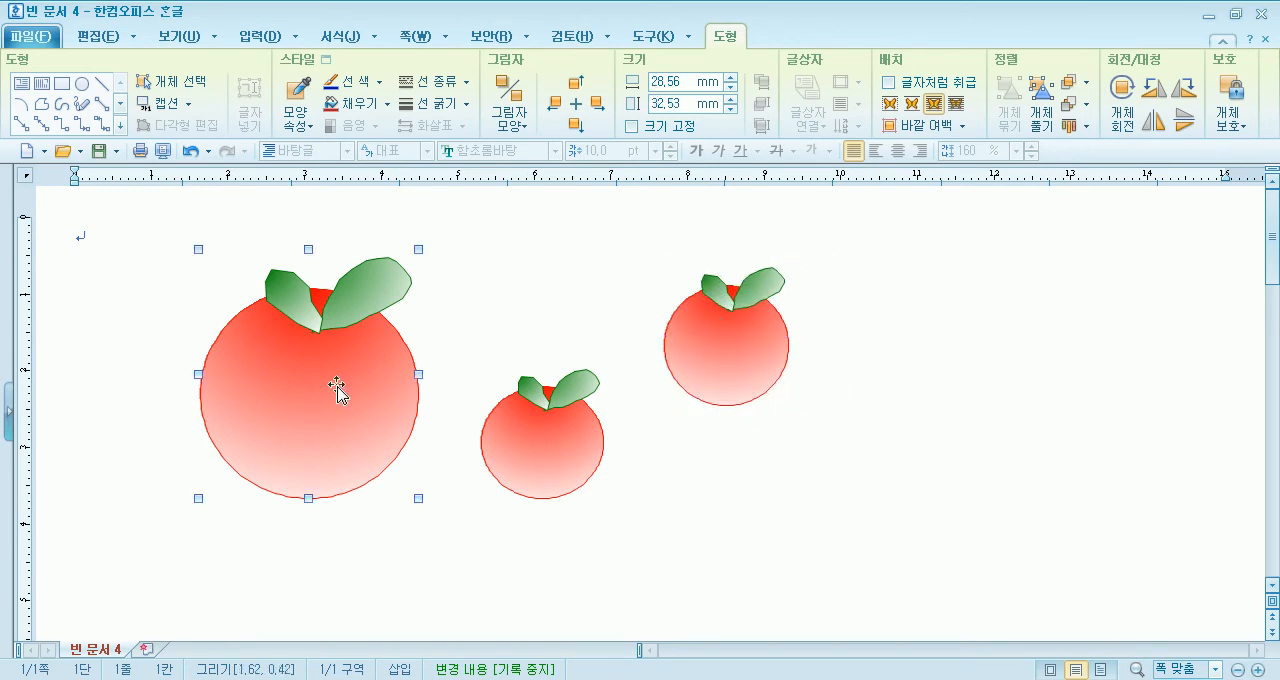
click(530, 430)
drag(337, 403, 337, 417)
drag(529, 451, 520, 455)
drag(755, 353, 720, 406)
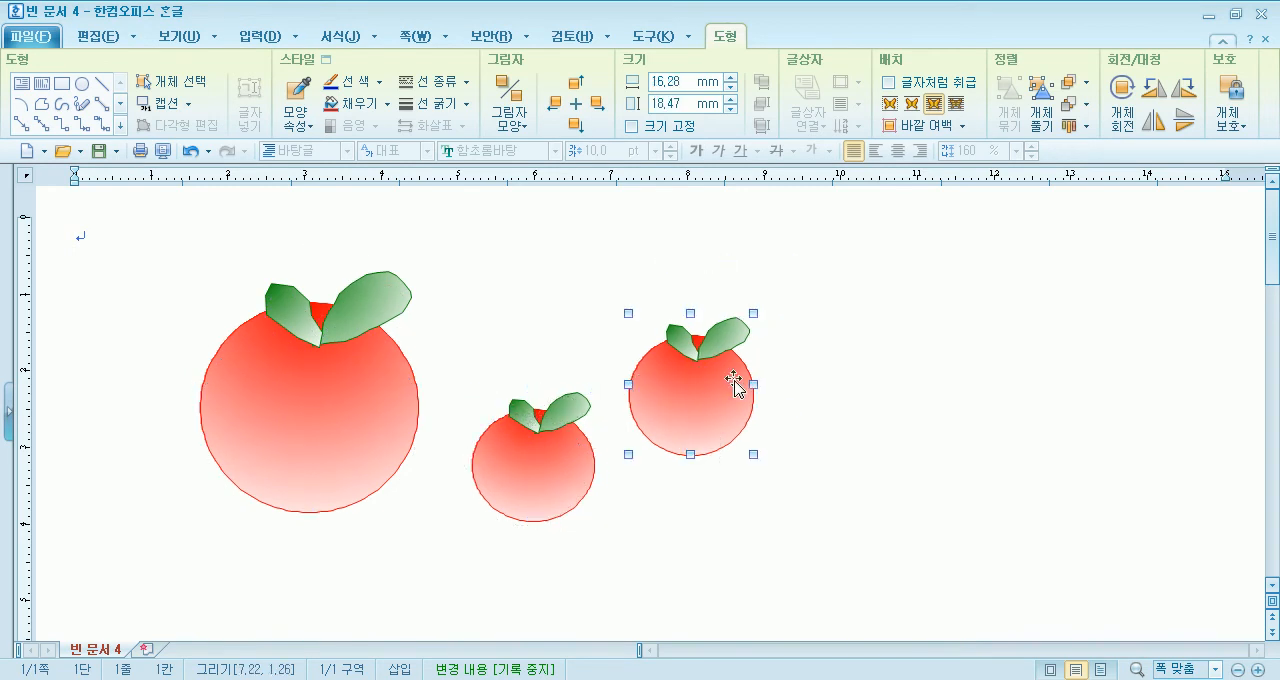
- Enlarge the right fruit to about 18.70 × 21.75 mm and shrink the middle fruit to about 13.34 × 15.10 mm, adjusting their positions
drag(753, 314, 773, 291)
click(534, 478)
drag(594, 521, 574, 504)
mouse_move(542, 463)
mouse_down()
mouse_move(563, 480)
mouse_move(554, 472)
mouse_up()
drag(708, 380, 708, 406)
click(527, 497)
click(726, 420)
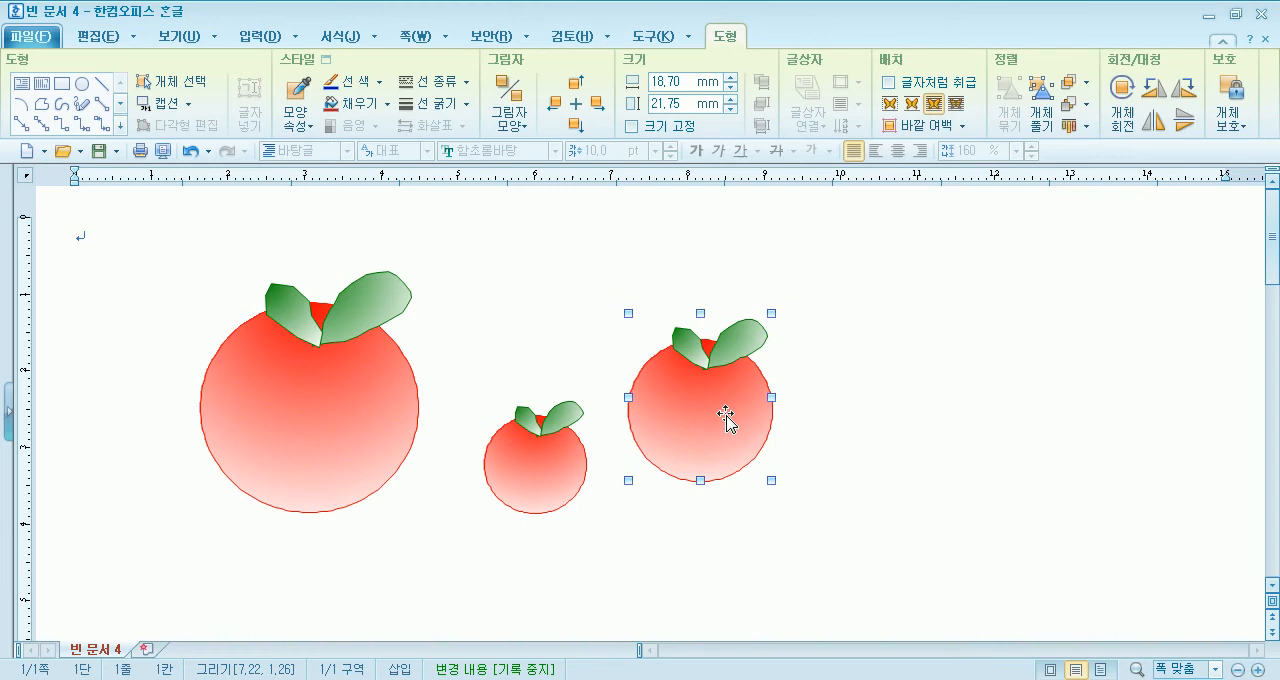
click(528, 468)
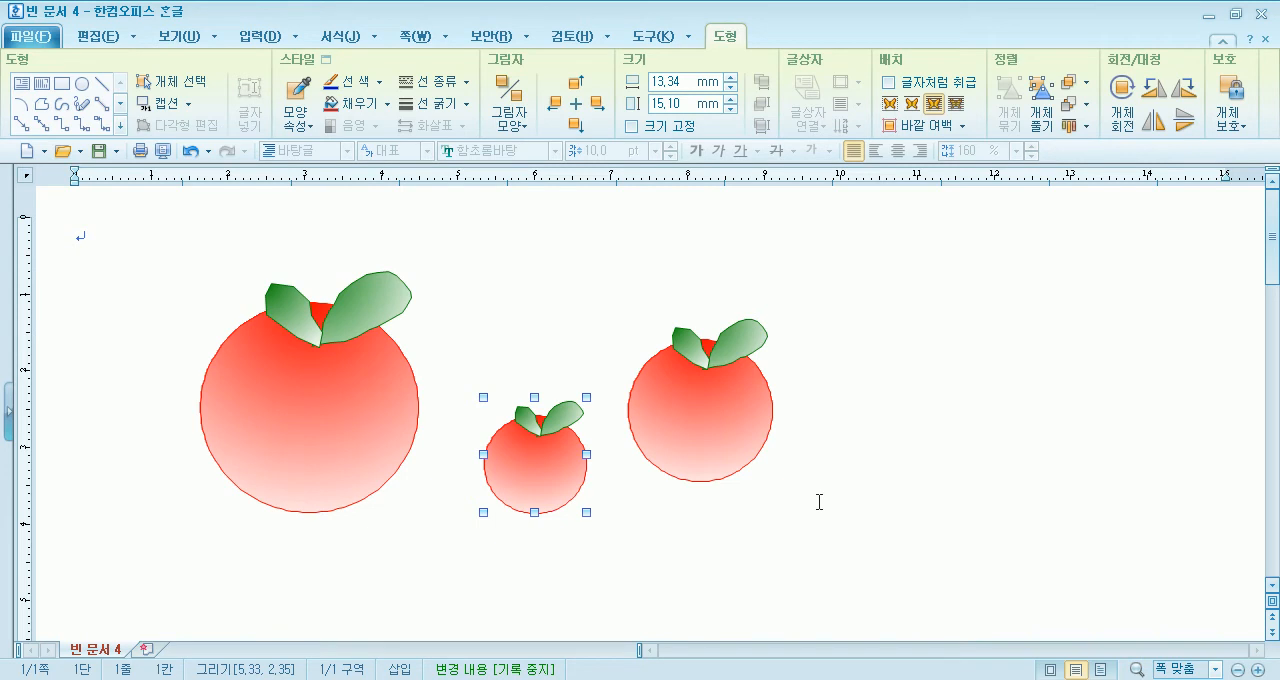
click(721, 428)
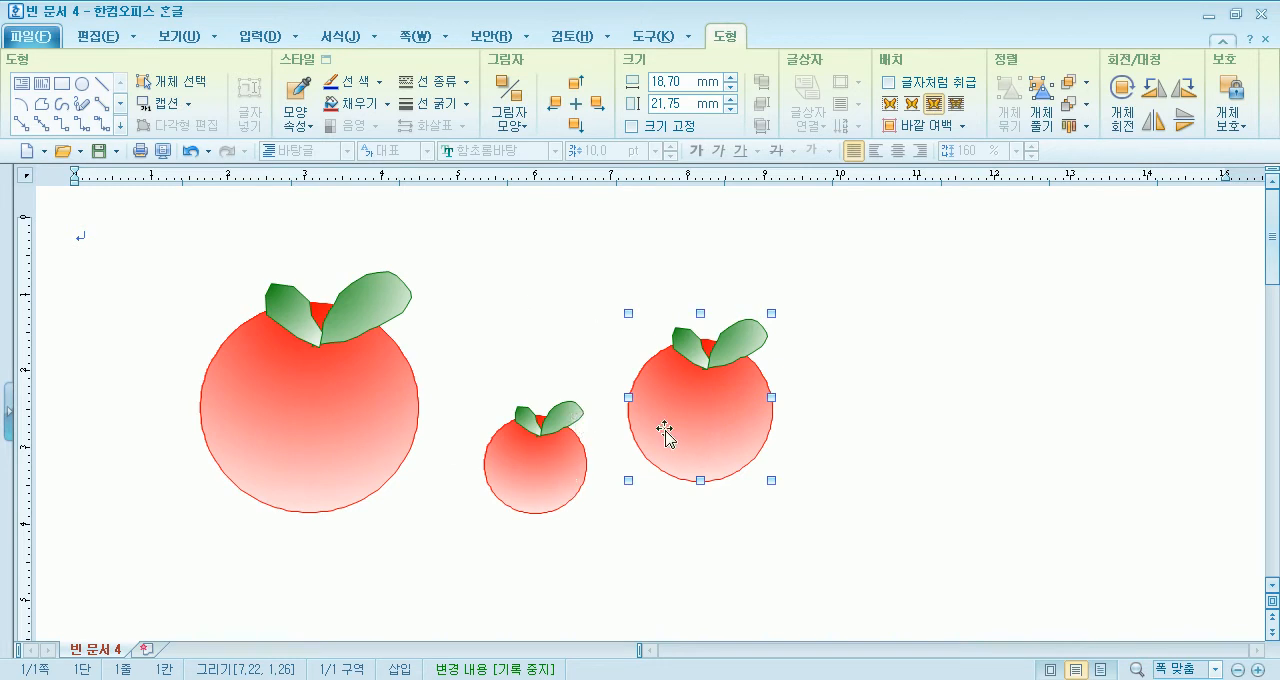
click(338, 438)
click(516, 436)
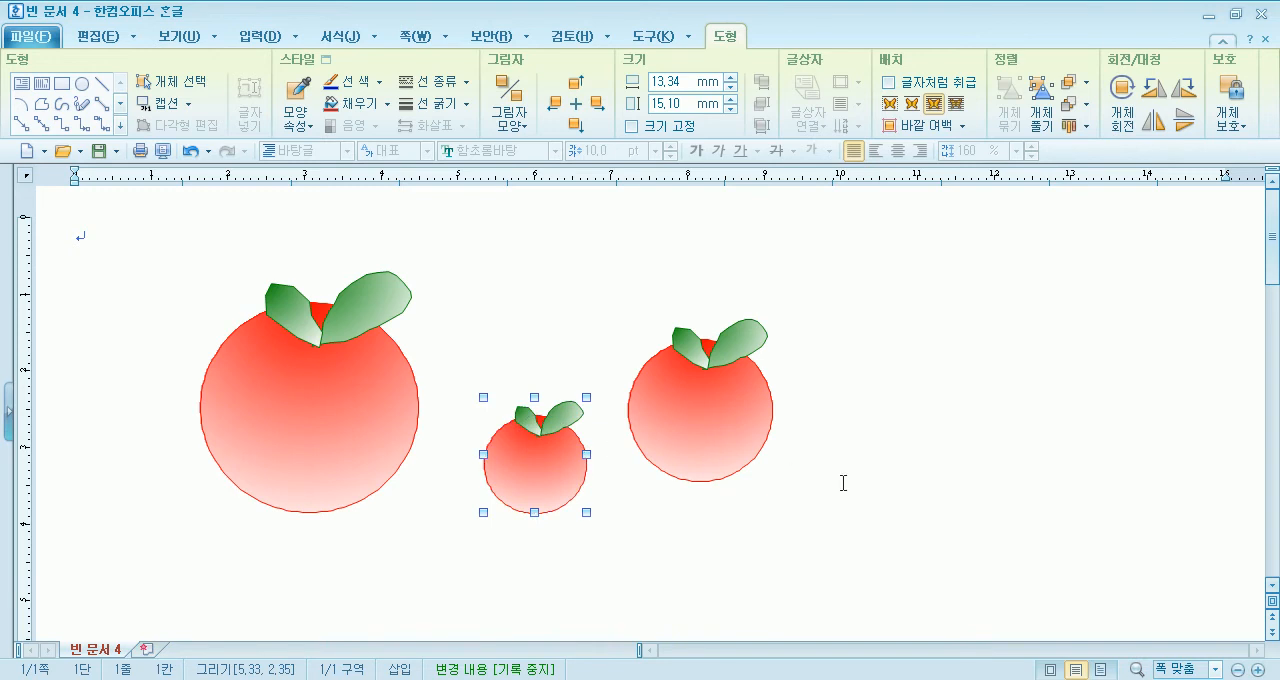
click(873, 484)
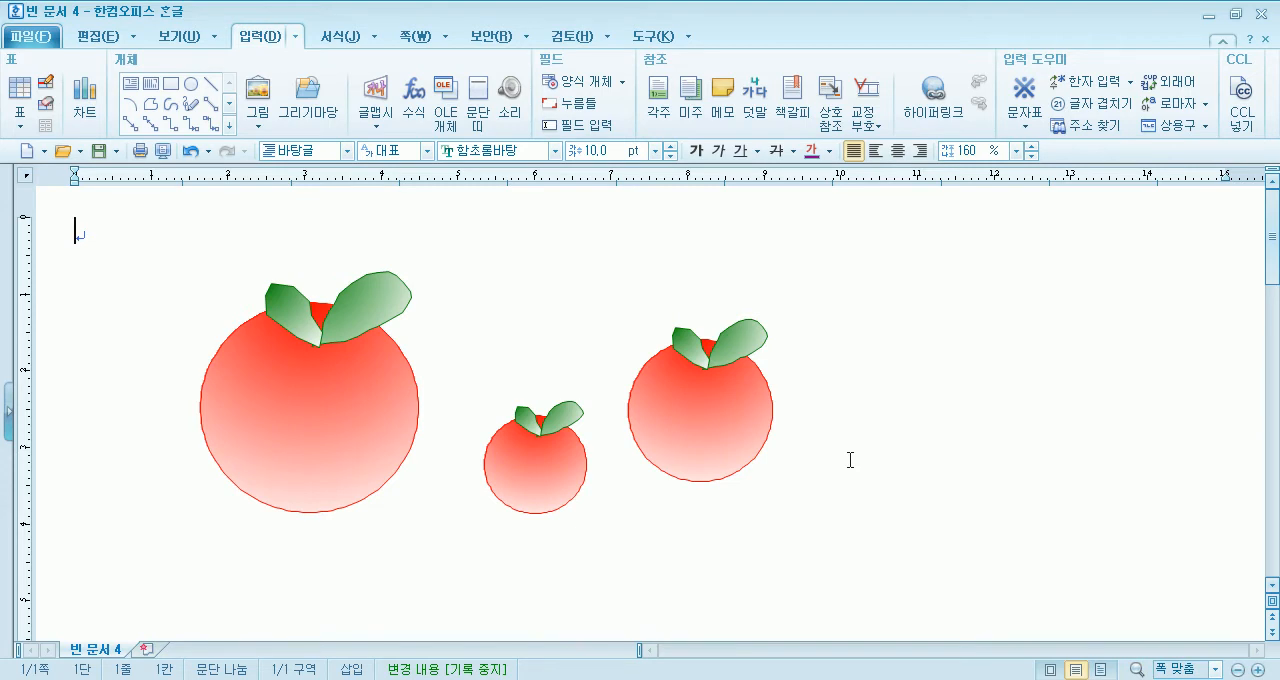
- Create a new blank document and draw a circle about 24.75 × 24.62 mm in the left part of the page
key(alt+n)
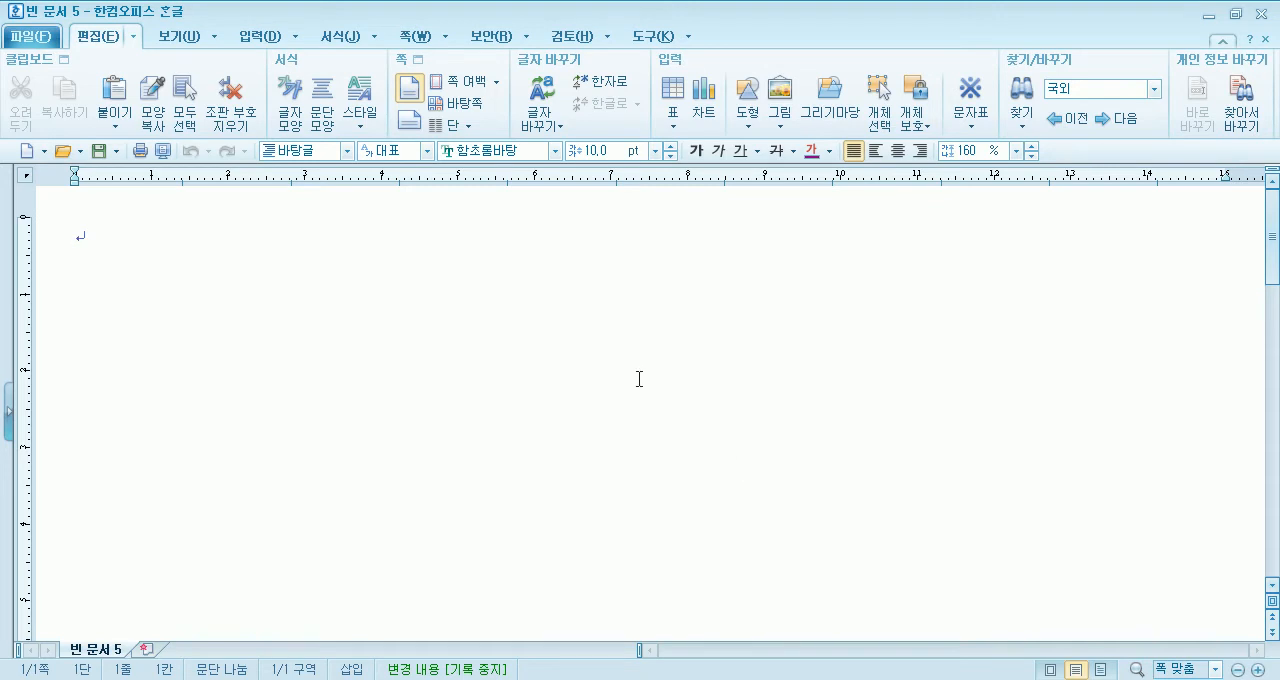
click(265, 38)
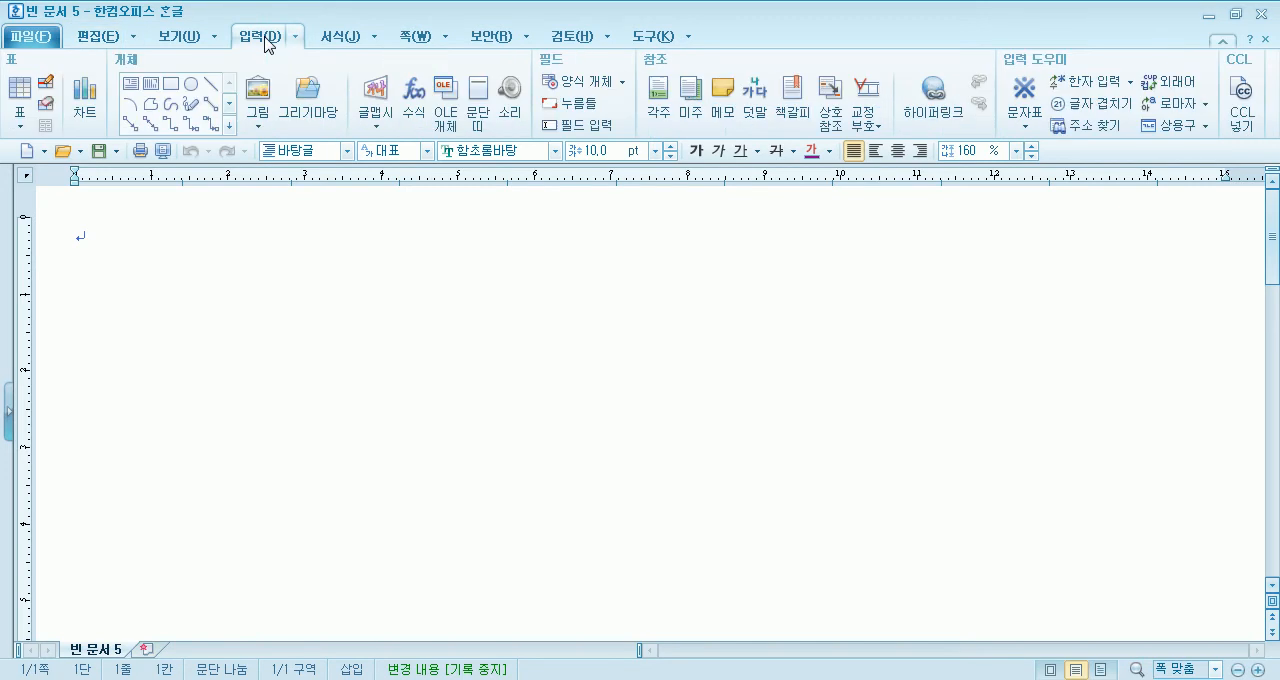
click(191, 85)
mouse_move(198, 289)
mouse_down()
mouse_move(395, 487)
mouse_move(386, 477)
mouse_up()
drag(343, 400, 378, 424)
click(526, 396)
click(349, 384)
click(590, 419)
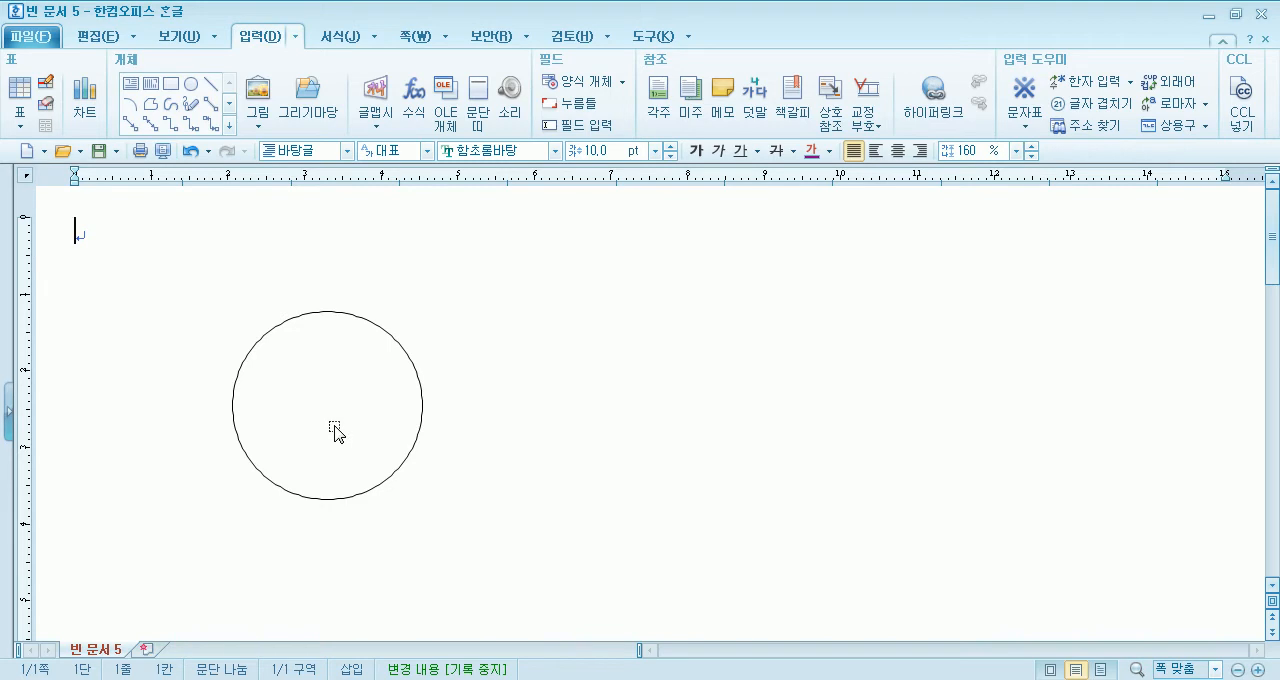
- Set the circle's fill to no colour (색 채우기 없음) in its object properties
click(397, 431)
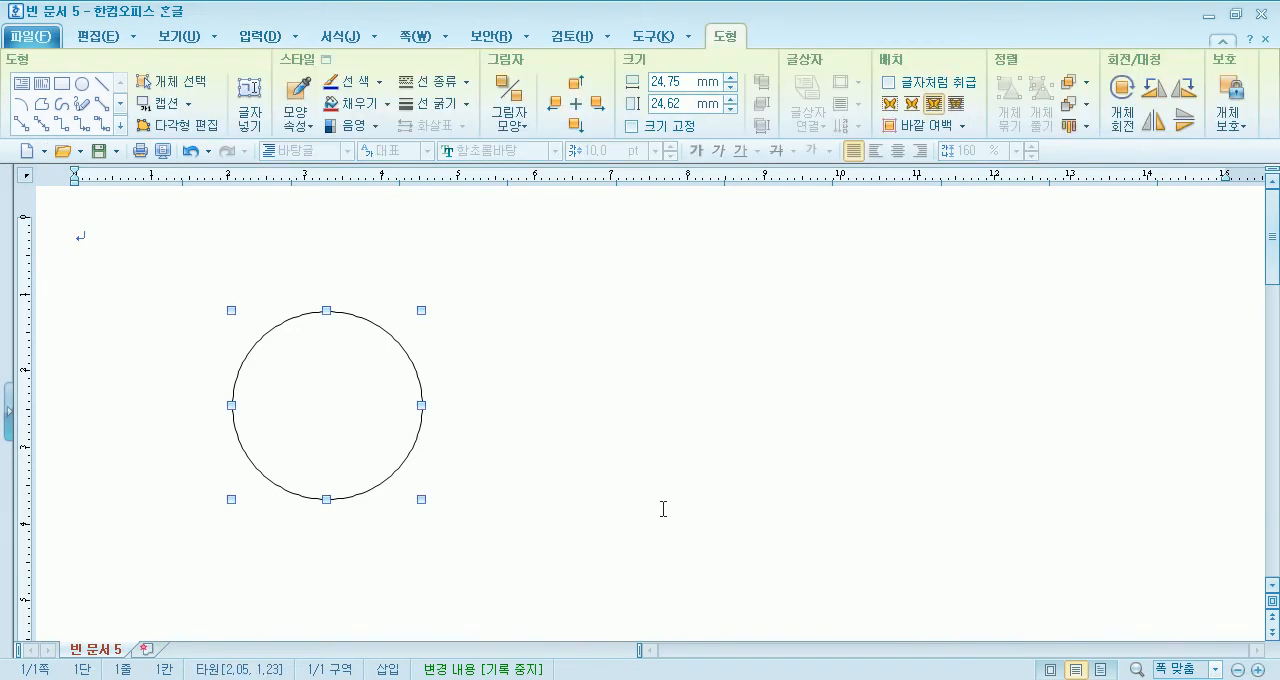
click(752, 486)
click(301, 371)
double_click(398, 428)
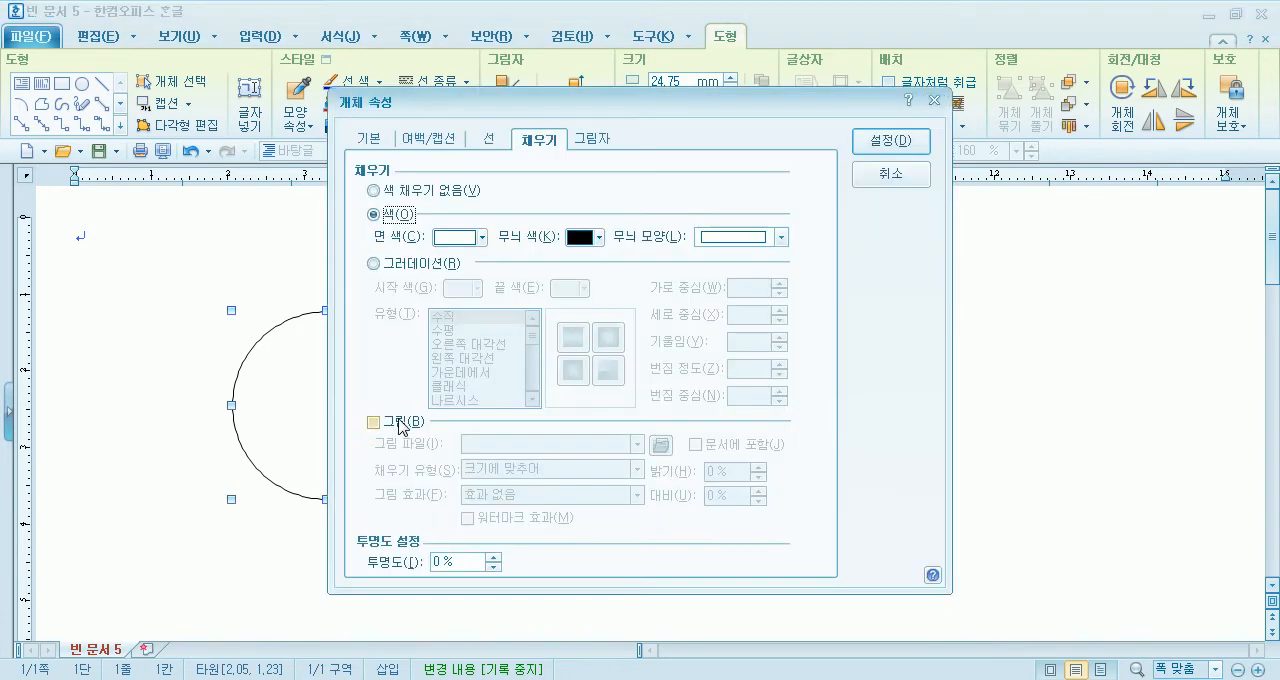
click(488, 139)
click(710, 189)
click(540, 145)
click(436, 191)
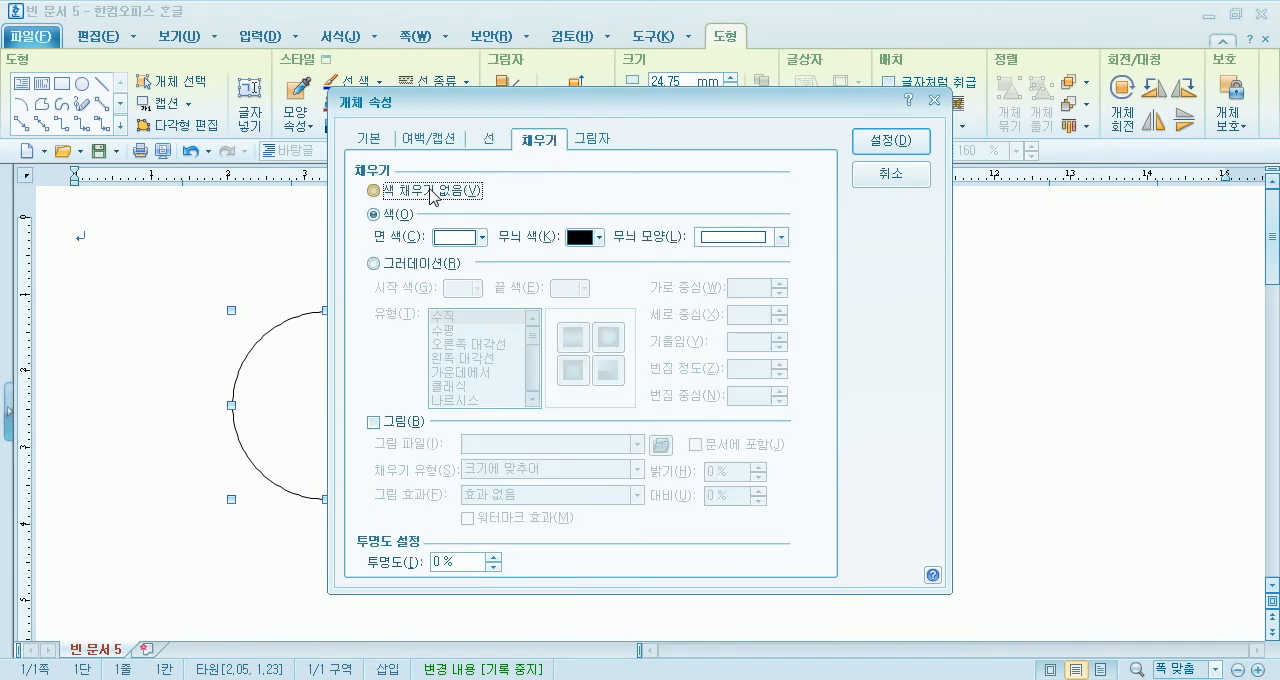
click(891, 141)
click(834, 286)
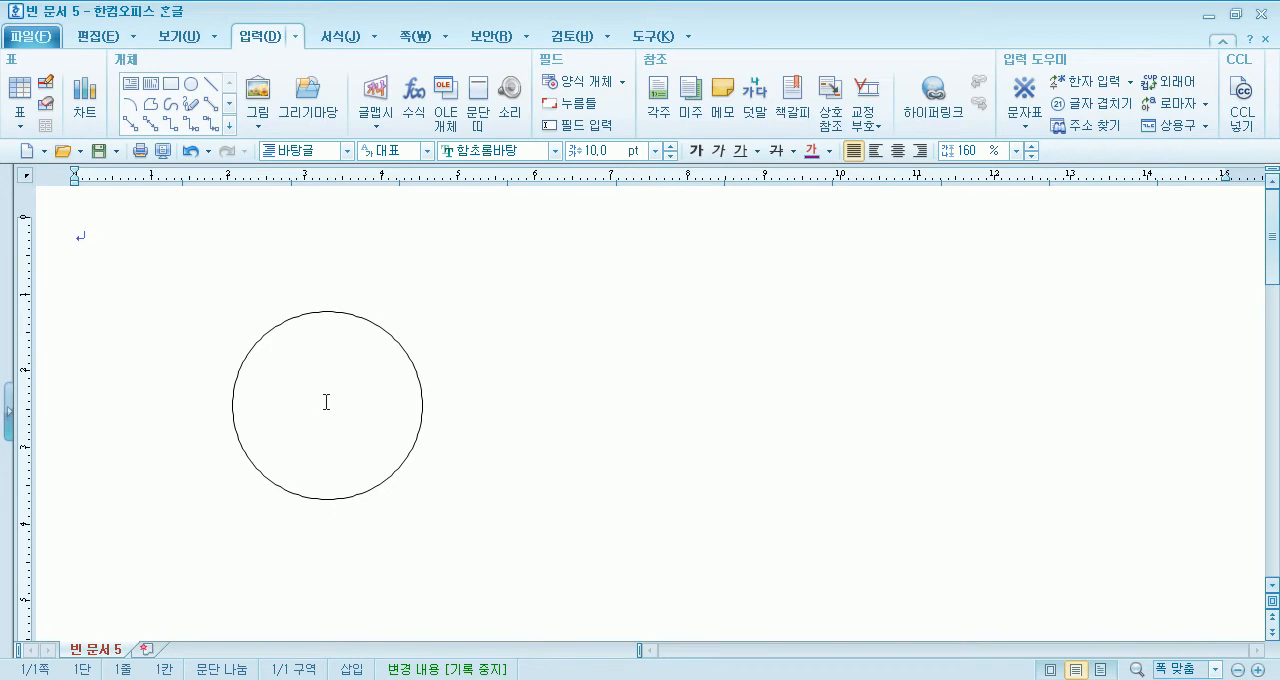
- Try the solid colour fill option on the circle, and return it to no fill
click(398, 342)
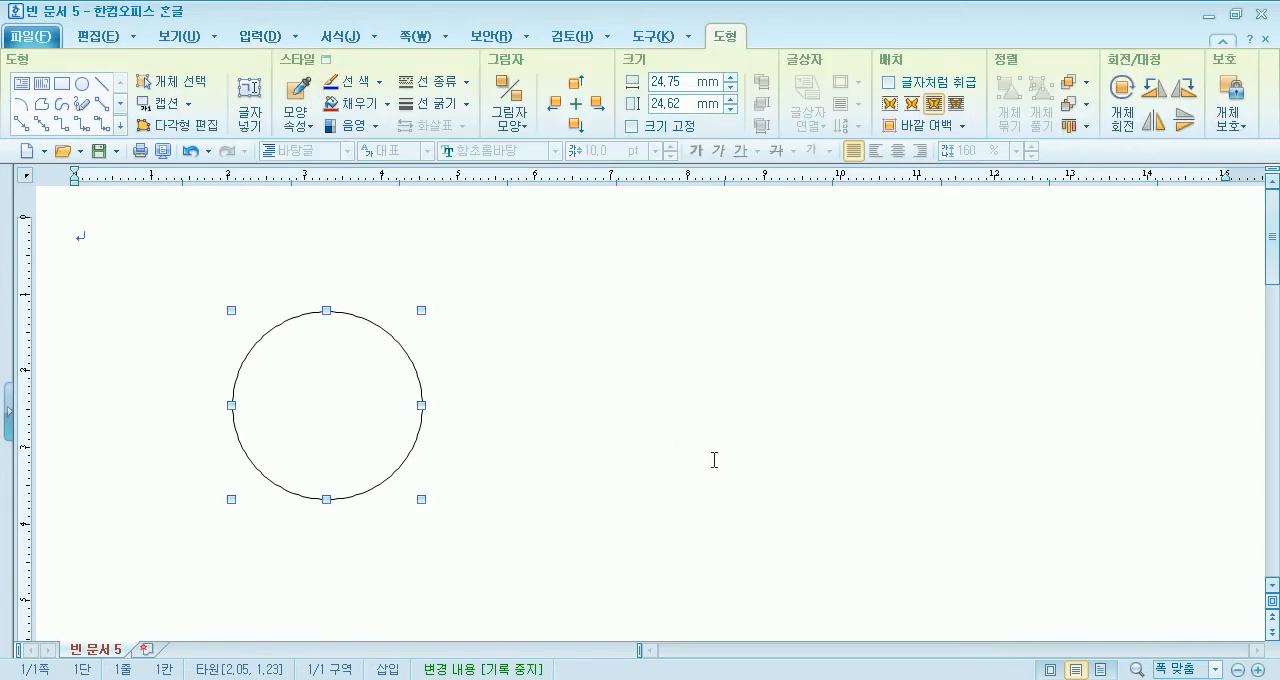
double_click(400, 366)
click(380, 214)
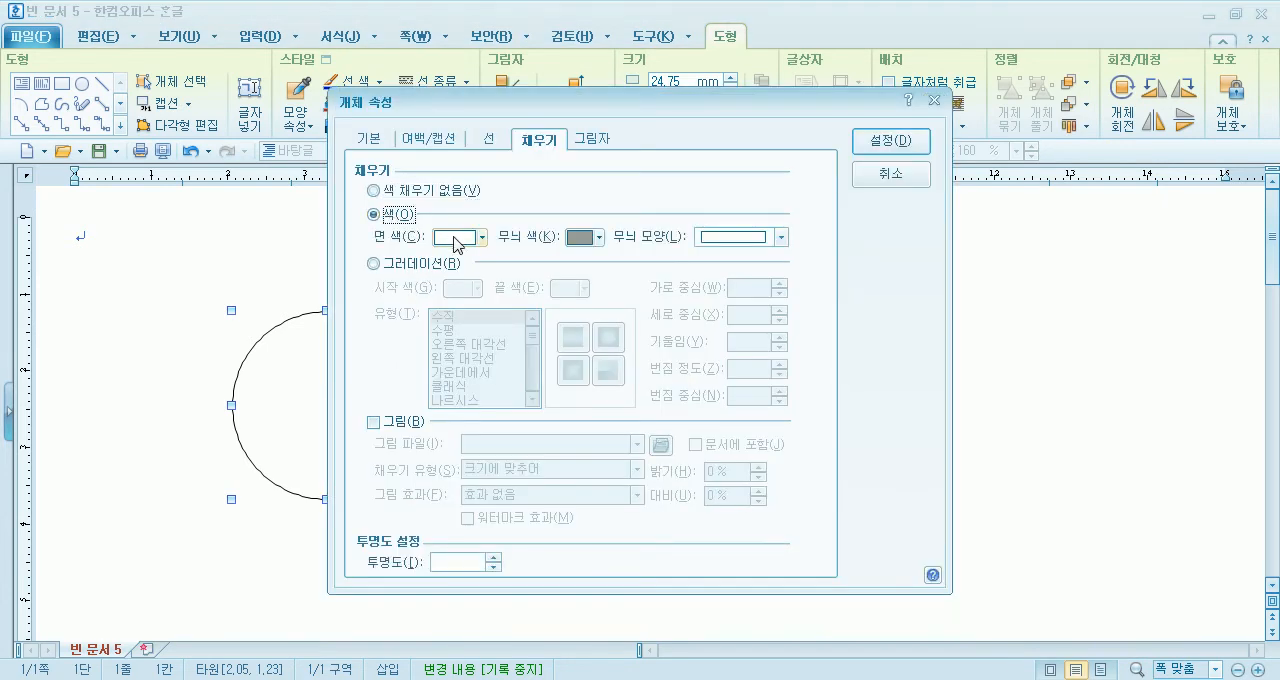
click(437, 191)
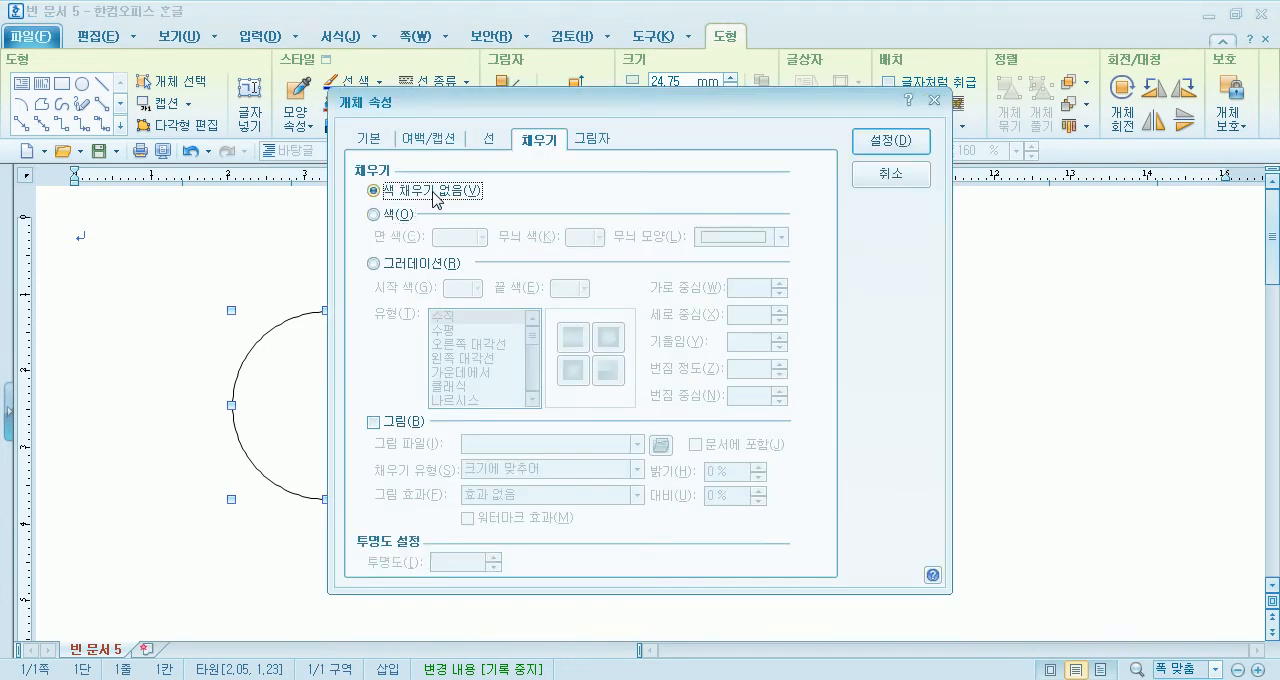
click(905, 145)
click(725, 420)
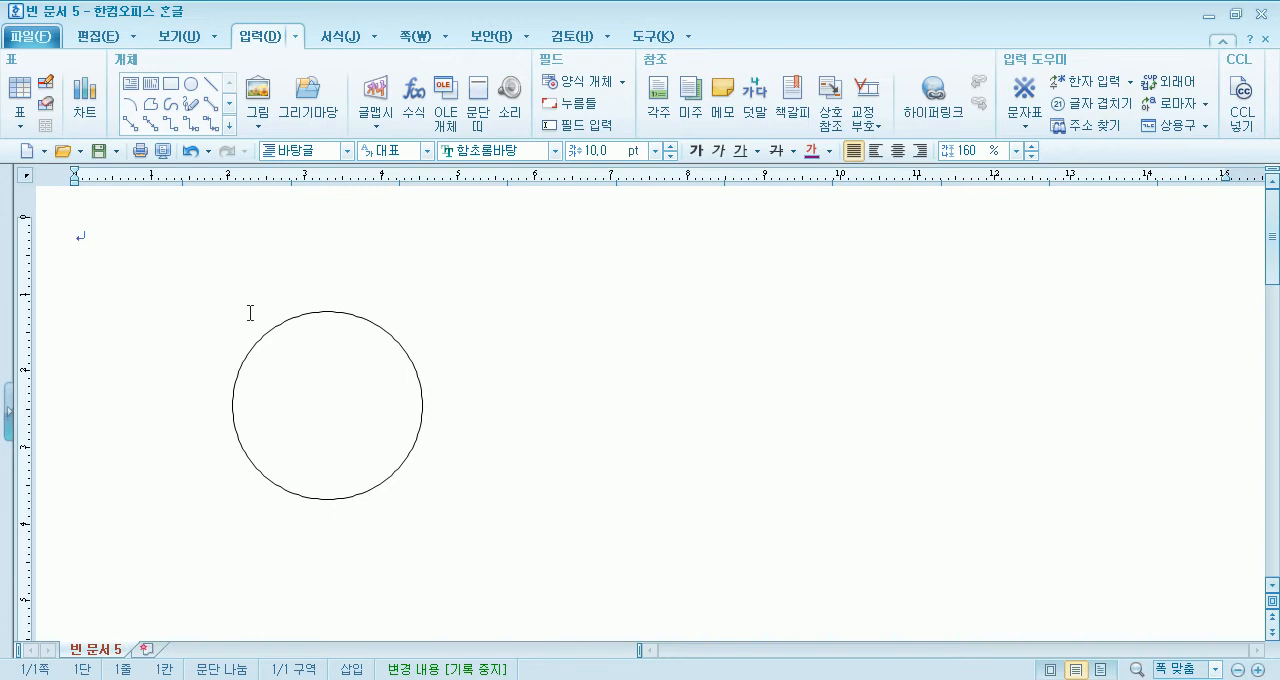
- Switch the circle's fill to a gradient (그러데이션) with red as the start colour
click(412, 360)
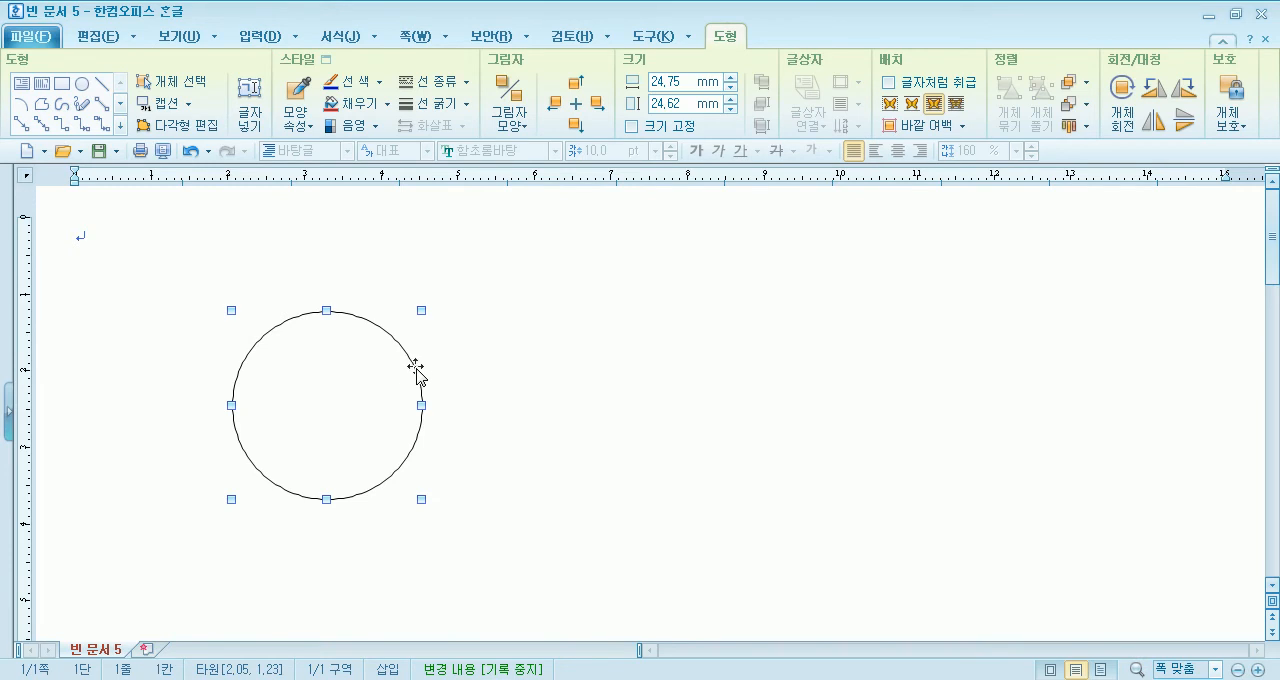
double_click(415, 368)
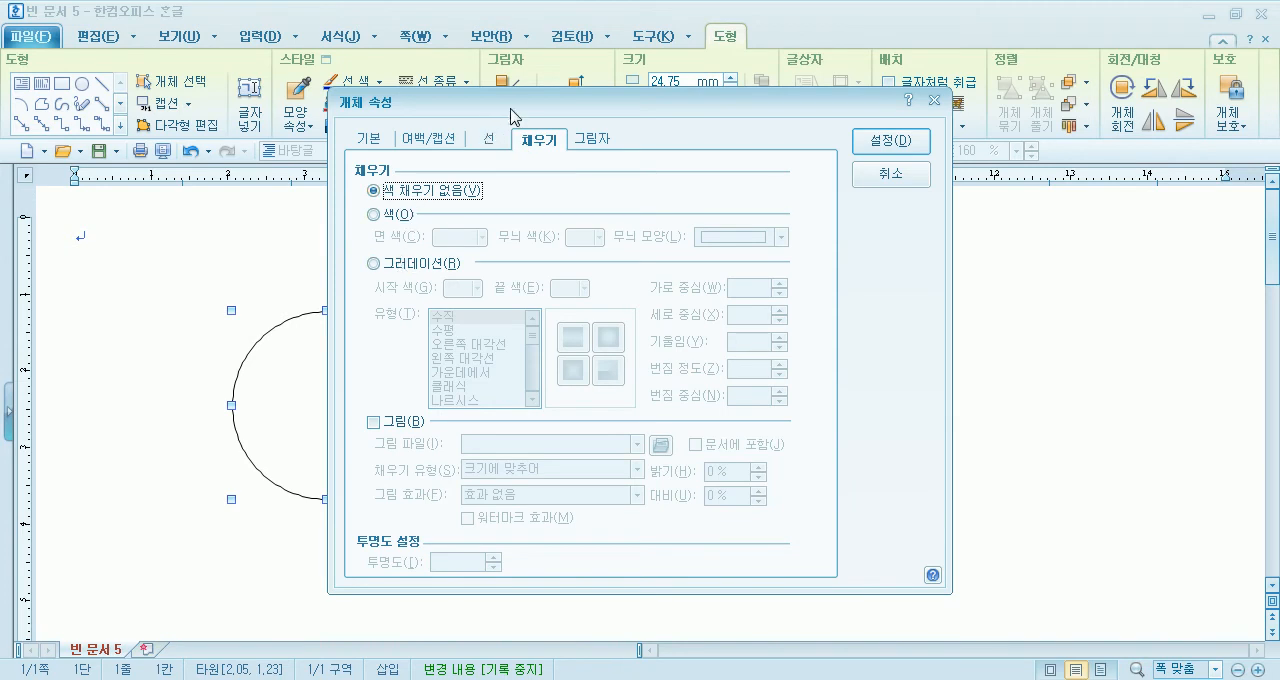
drag(506, 114, 771, 64)
click(666, 216)
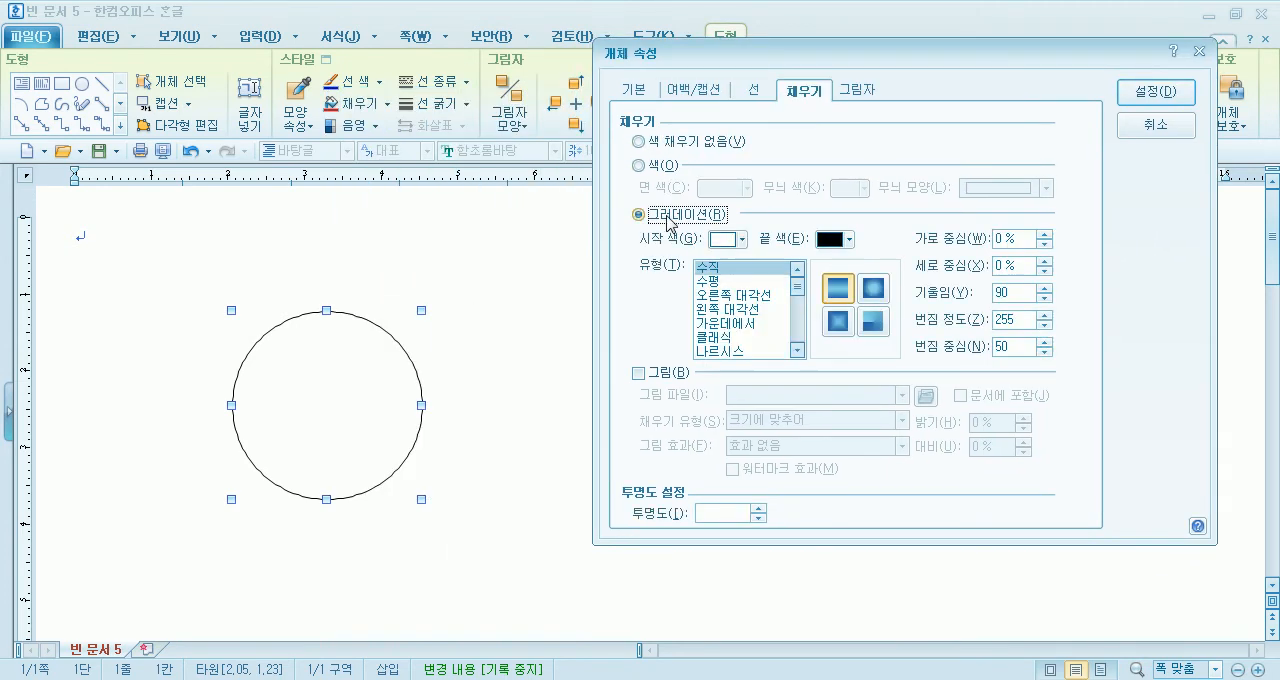
click(742, 240)
click(735, 293)
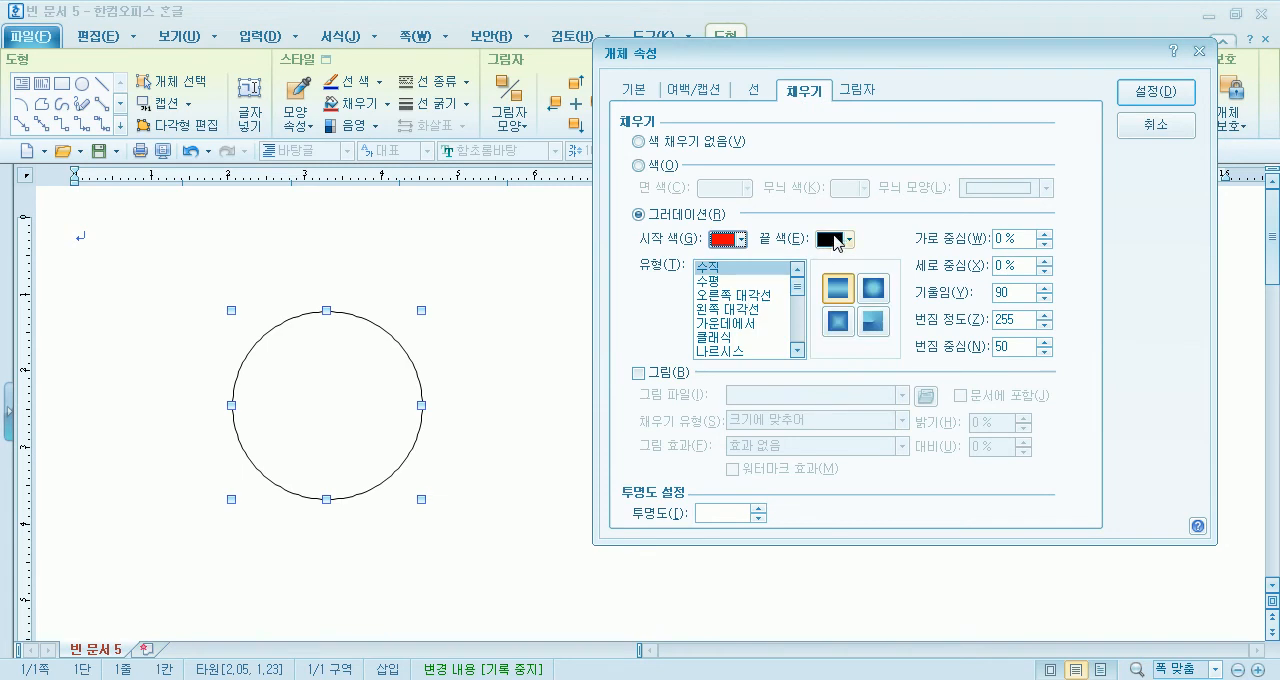
- Set the gradient's end colour to white, using the 기본 colour palette
click(848, 240)
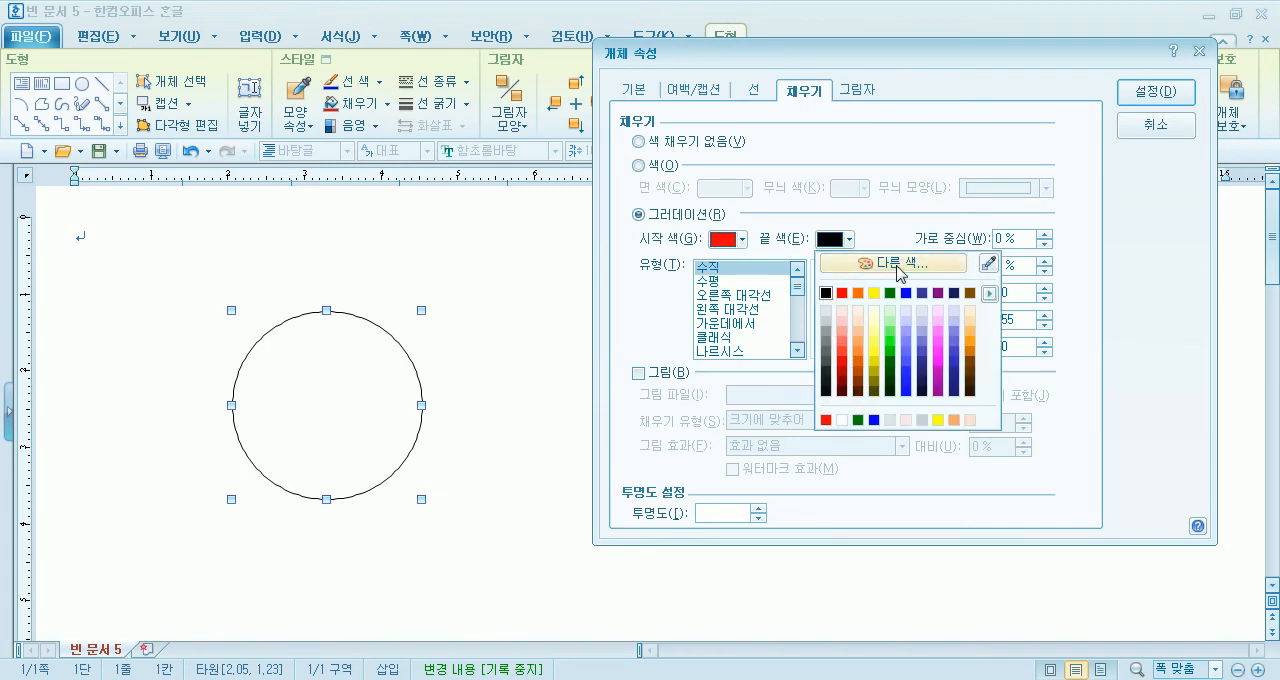
click(991, 294)
click(989, 293)
click(991, 295)
click(991, 296)
click(992, 298)
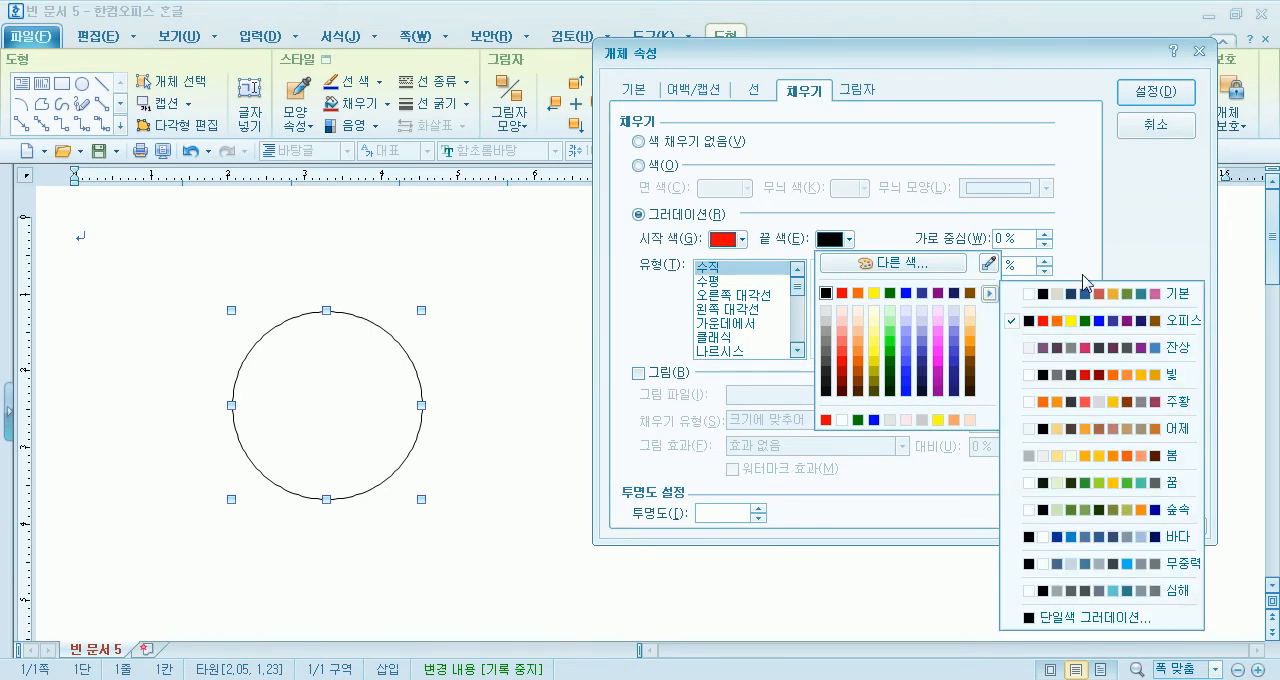
click(1124, 295)
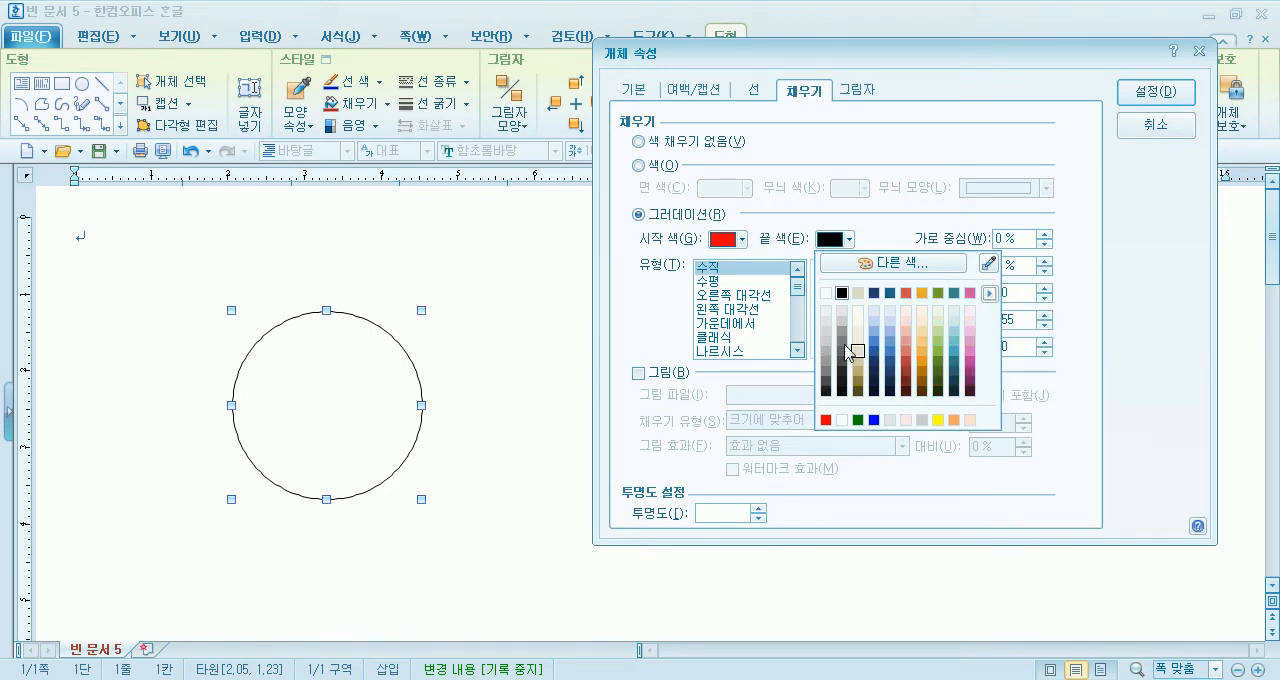
click(827, 298)
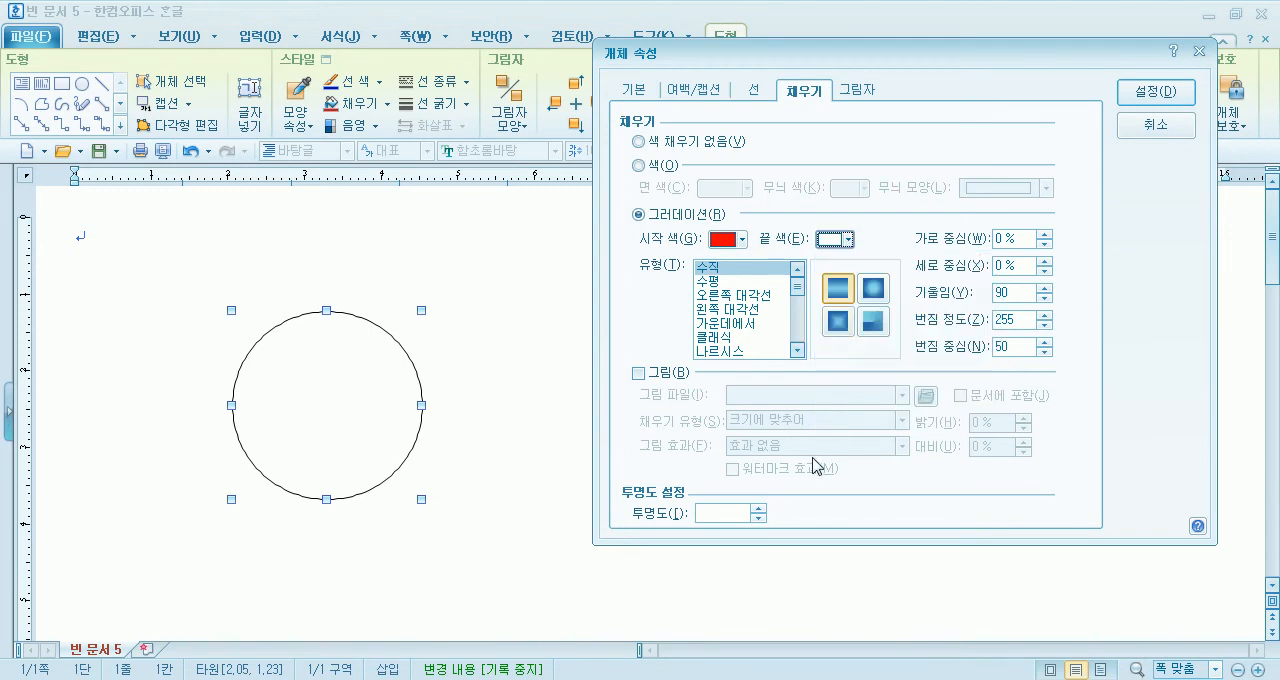
- Switch the end colour's palette to the 오피스 theme, leaving white as the chosen colour
click(848, 240)
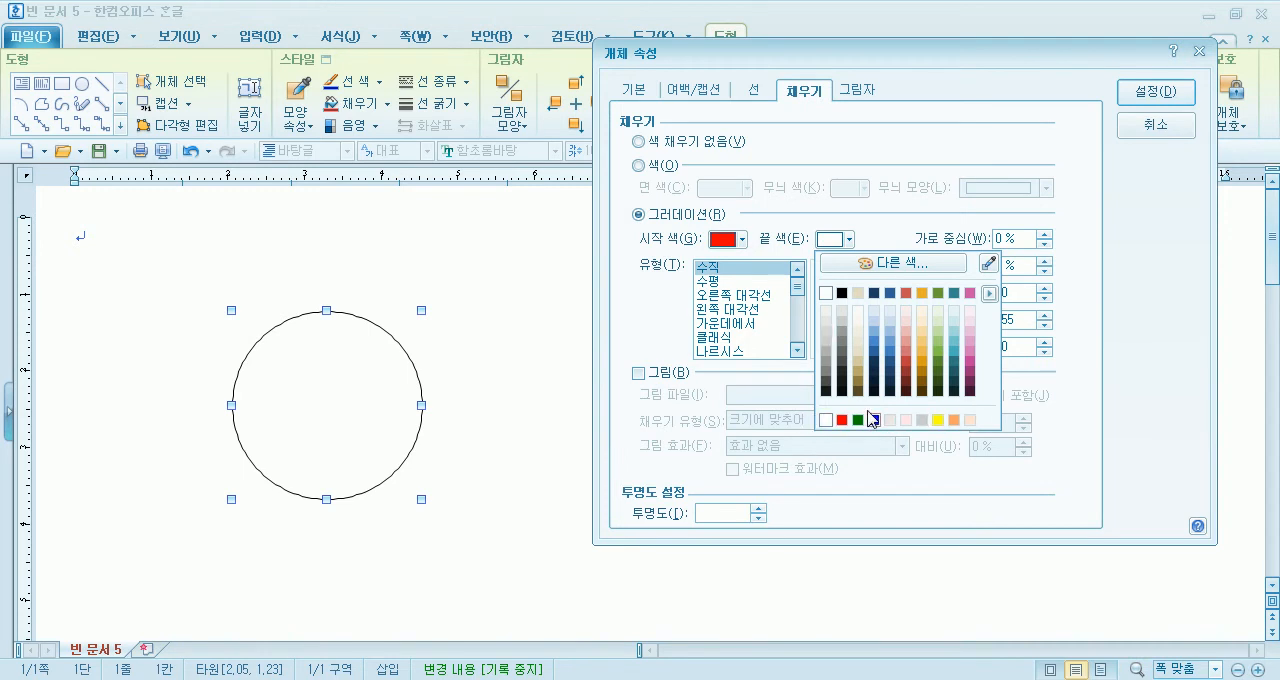
click(989, 295)
click(1101, 327)
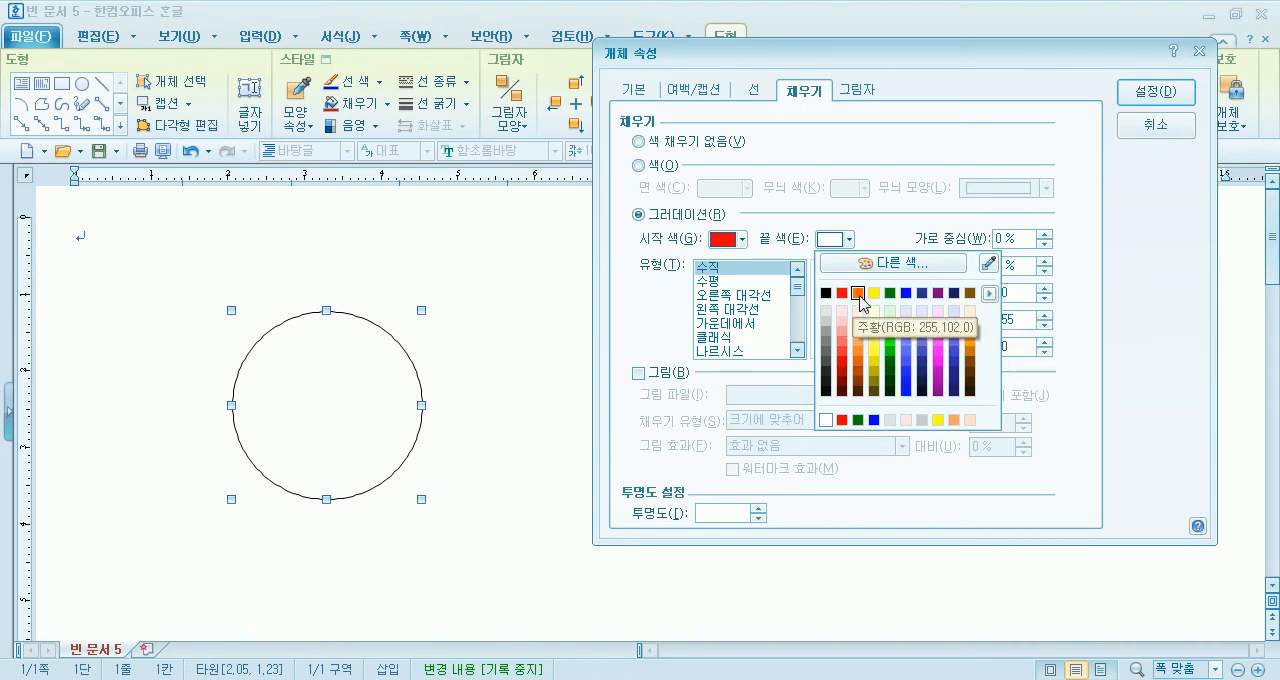
click(630, 292)
- Set the circle's line colour to red and apply the object properties
click(756, 90)
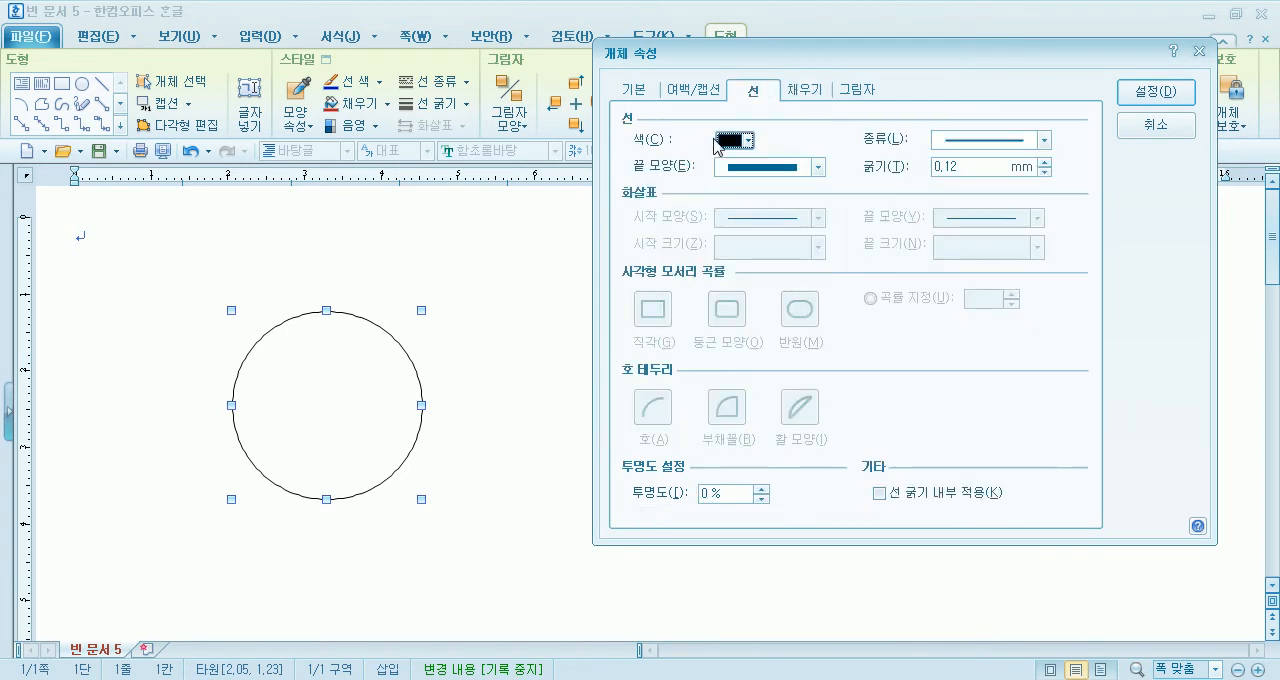
click(740, 141)
click(741, 193)
click(1148, 98)
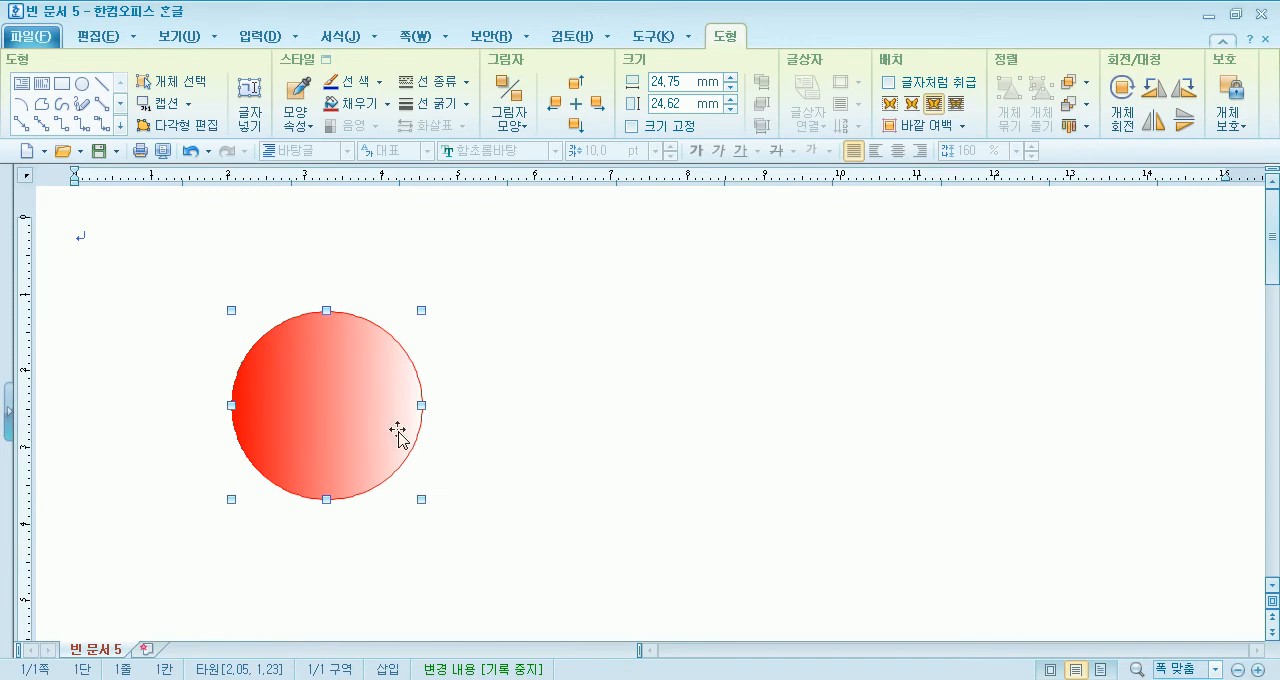
- Change the circle's gradient type to 수평 with the circular variant, and apply it
double_click(331, 420)
click(545, 142)
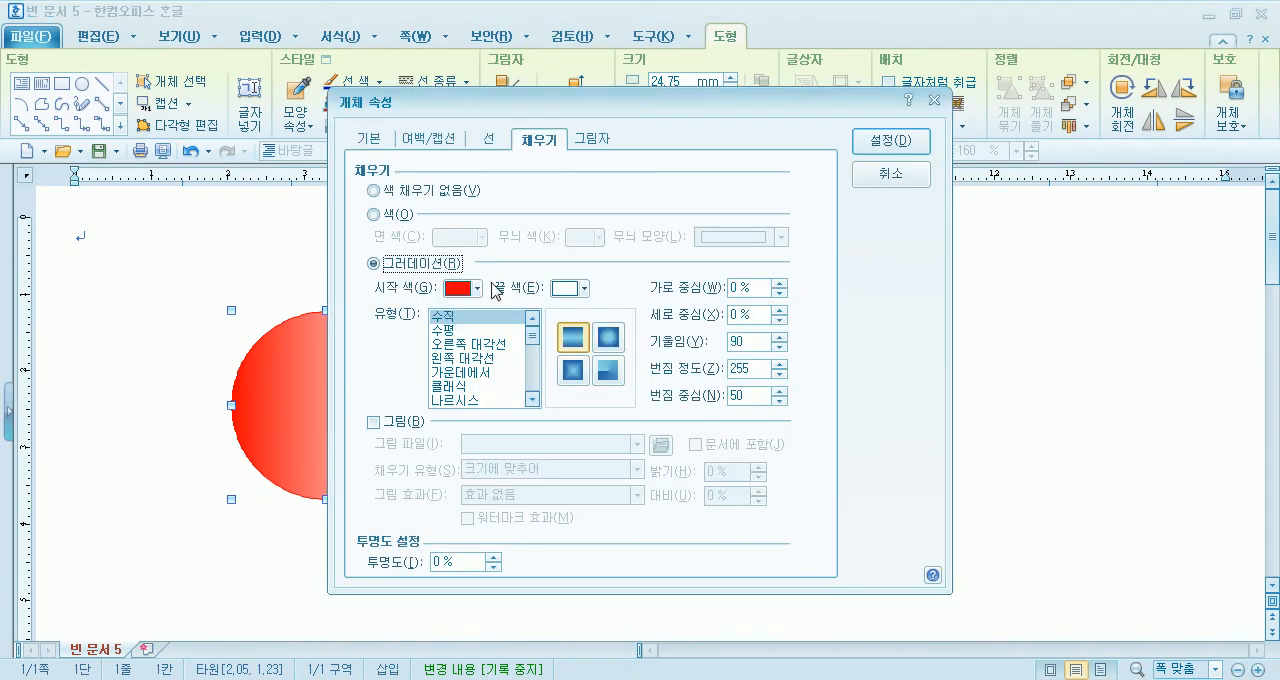
click(447, 330)
click(609, 341)
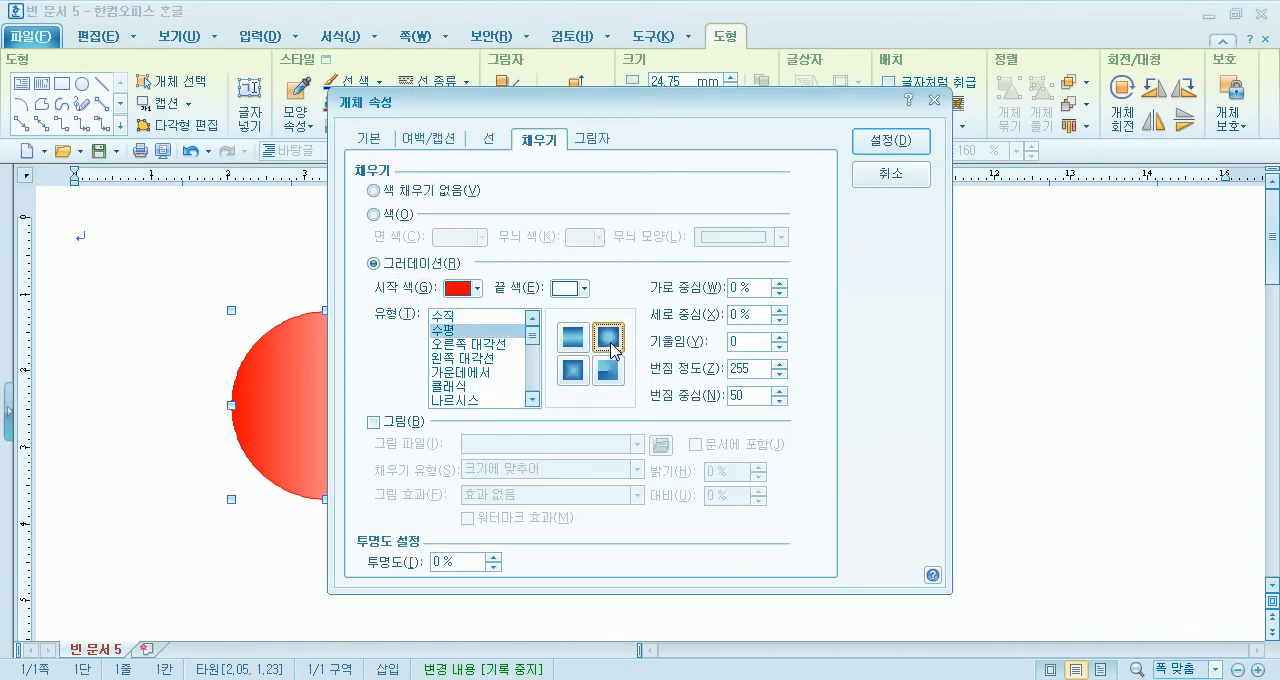
click(891, 141)
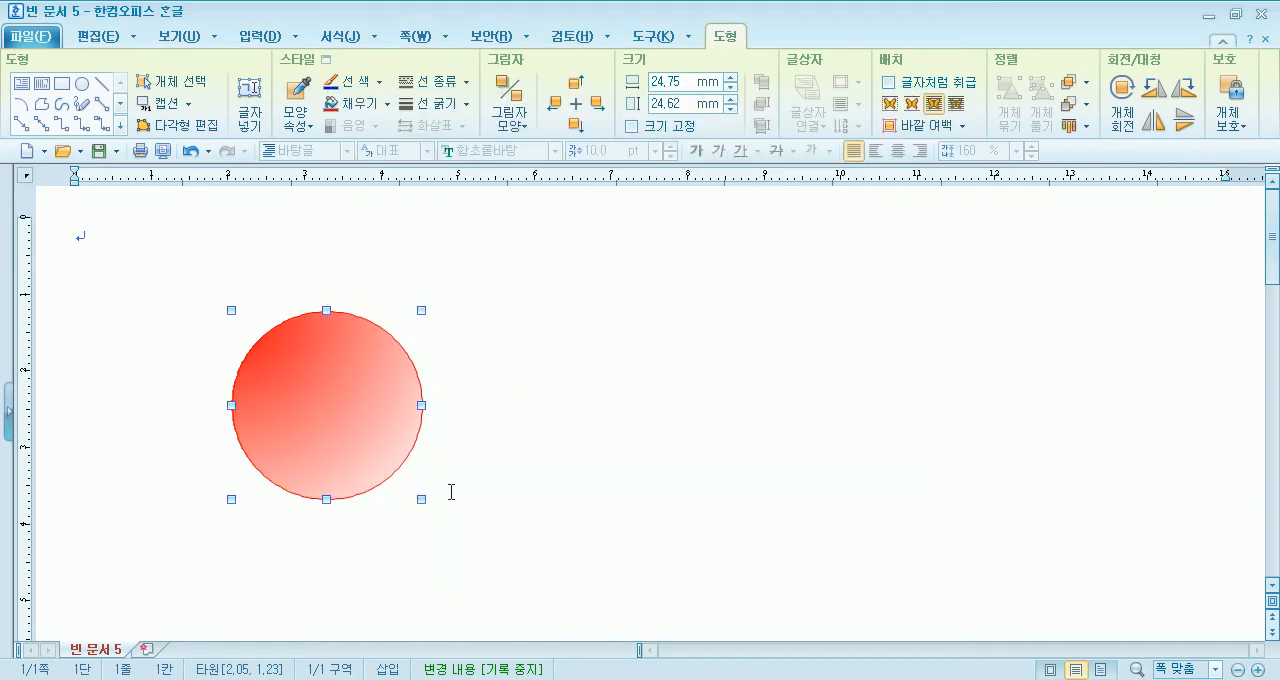
- Move the red circle down and right, and draw a closed leaf-shaped polygon about 12.5 × 12 mm beside it
drag(334, 396, 432, 430)
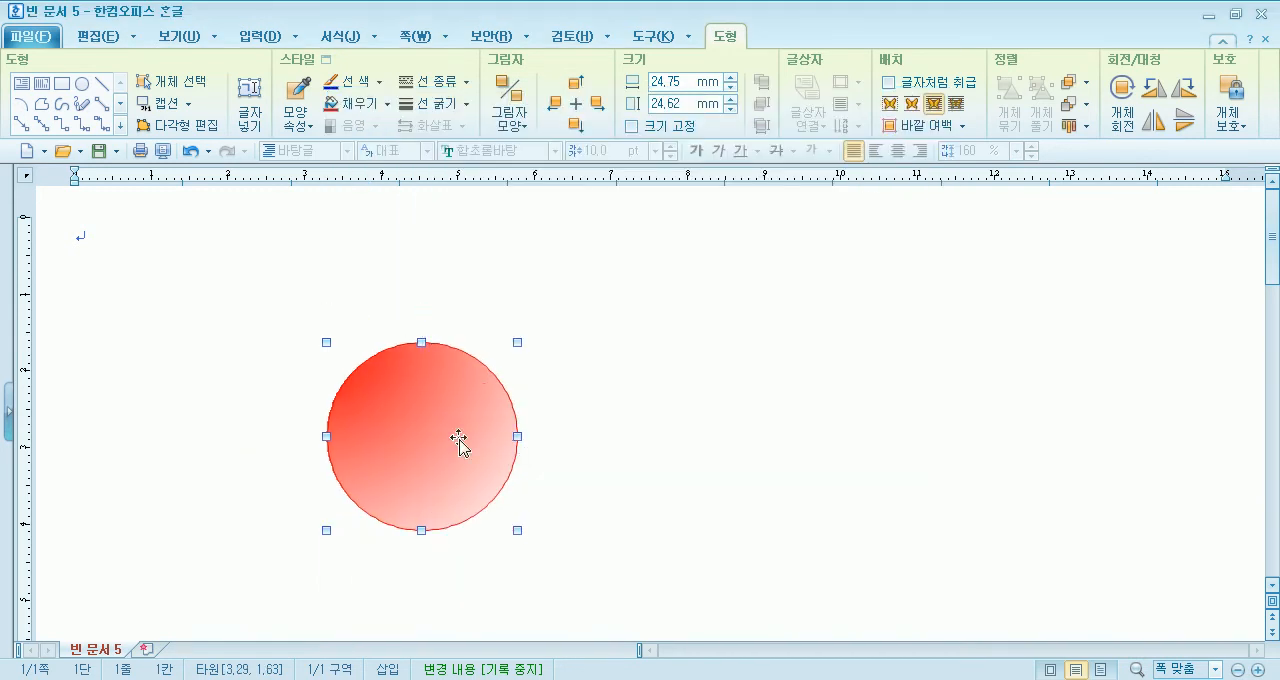
click(657, 363)
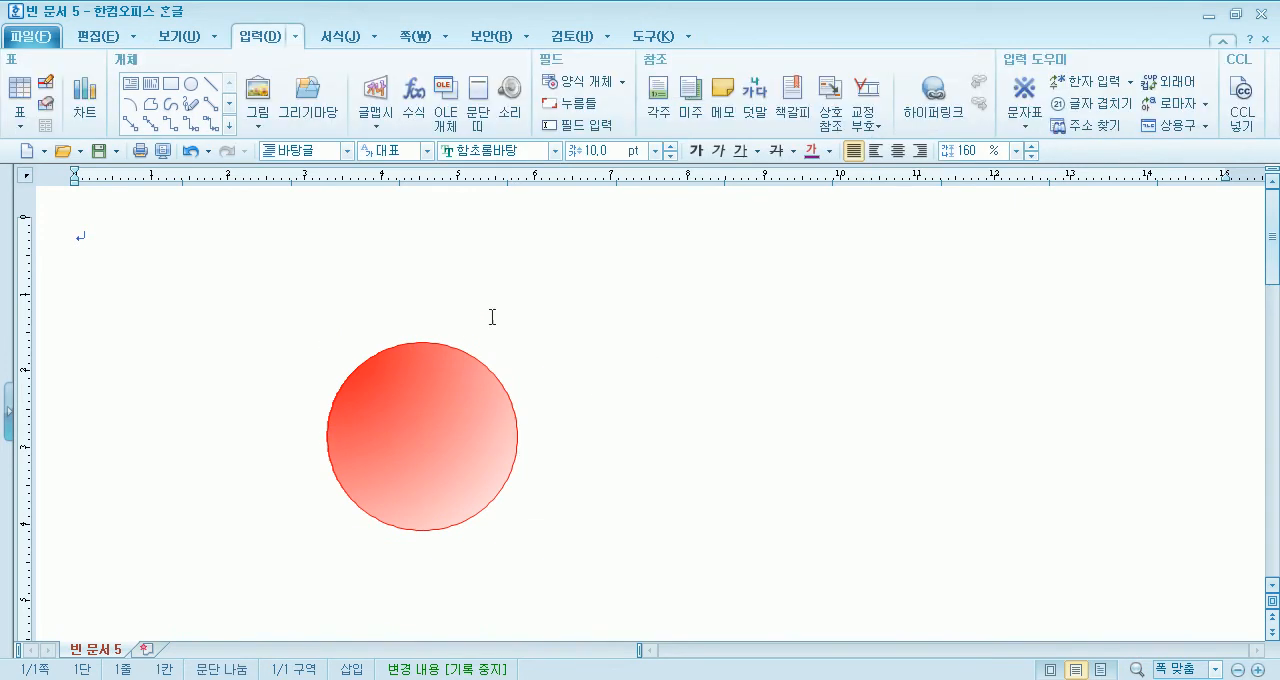
click(152, 104)
click(651, 367)
mouse_move(679, 311)
mouse_down()
mouse_move(700, 277)
mouse_move(731, 277)
mouse_move(746, 300)
mouse_move(709, 340)
mouse_move(652, 365)
mouse_up()
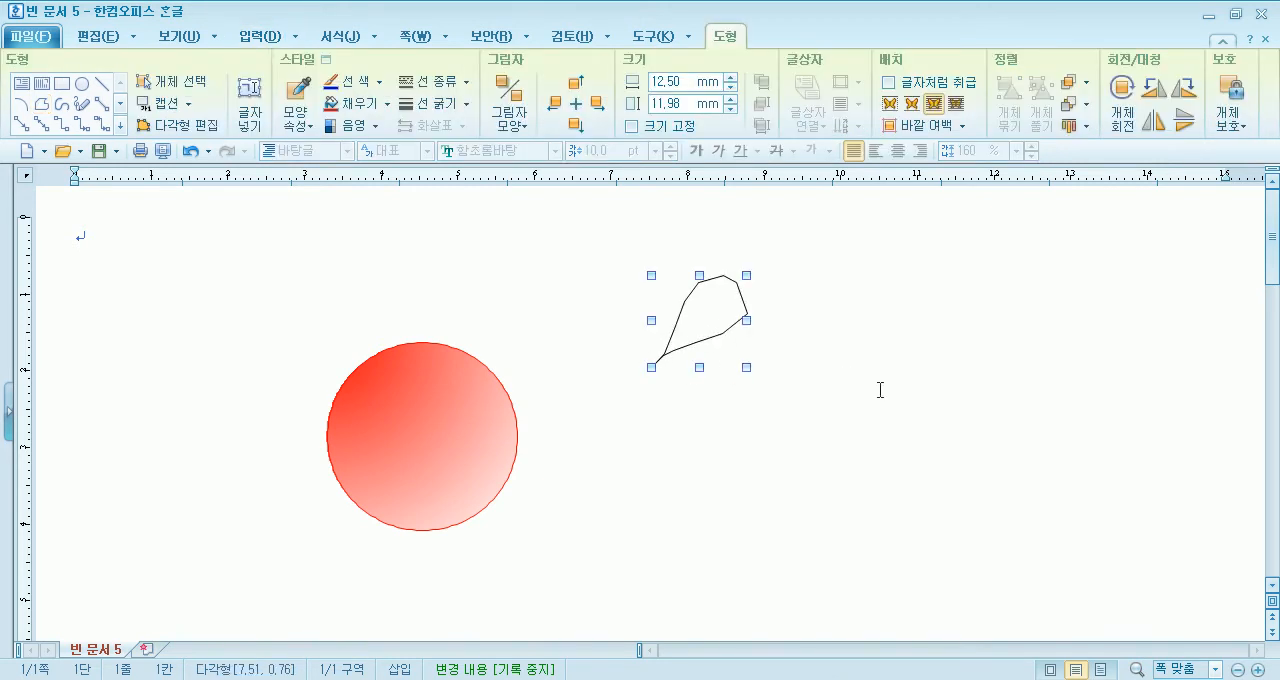
- Try the leaf polygon on the circle's upper edge and bring it back to the empty area beside the circle
mouse_move(733, 320)
mouse_down()
mouse_move(488, 340)
mouse_move(524, 345)
mouse_up()
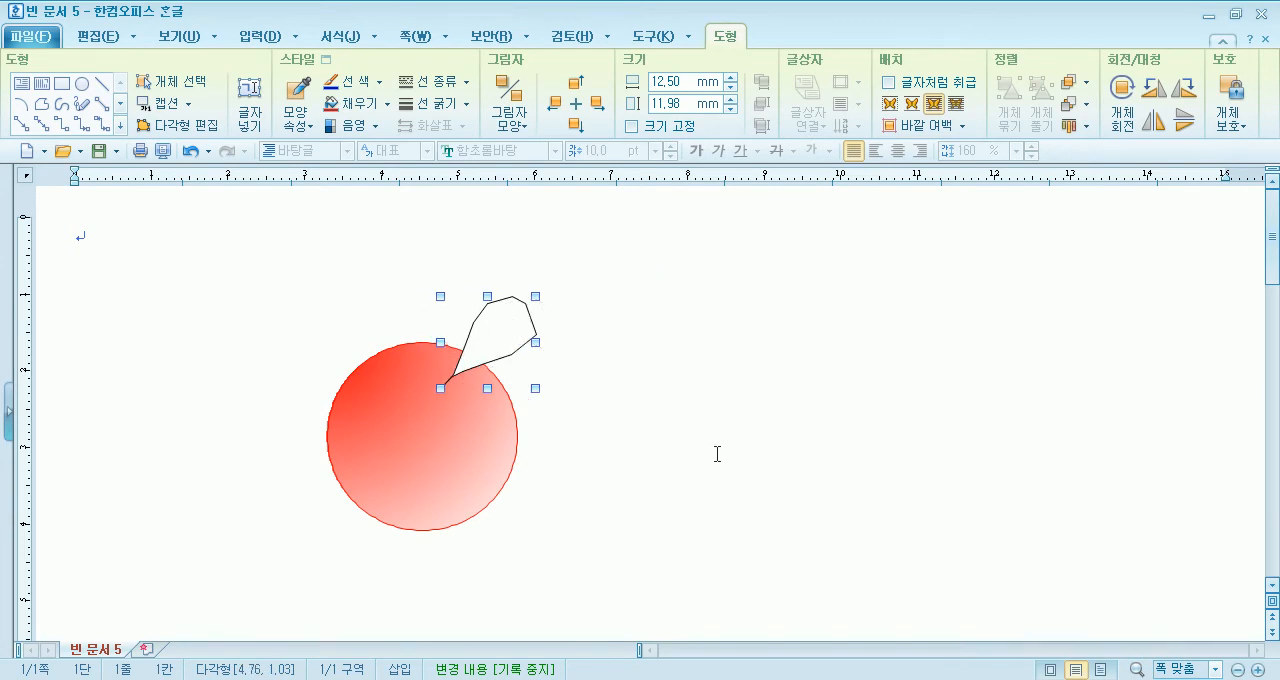
click(755, 443)
click(505, 343)
drag(497, 347, 692, 322)
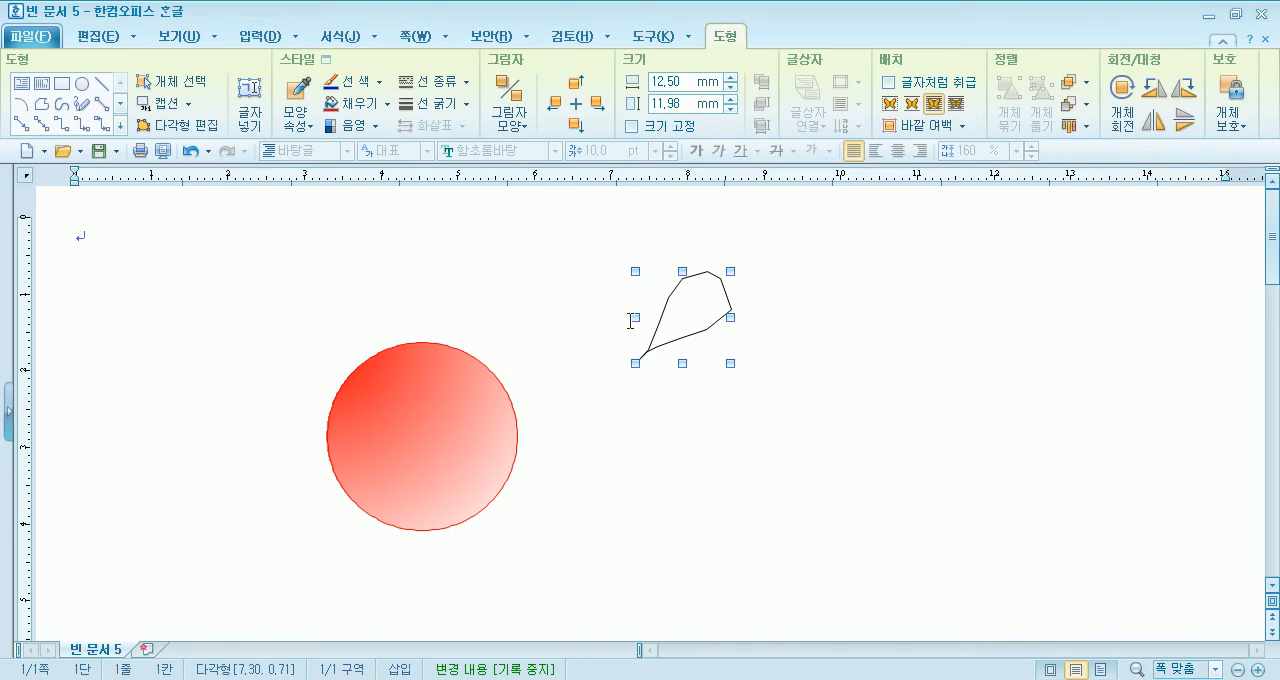
drag(683, 317, 637, 315)
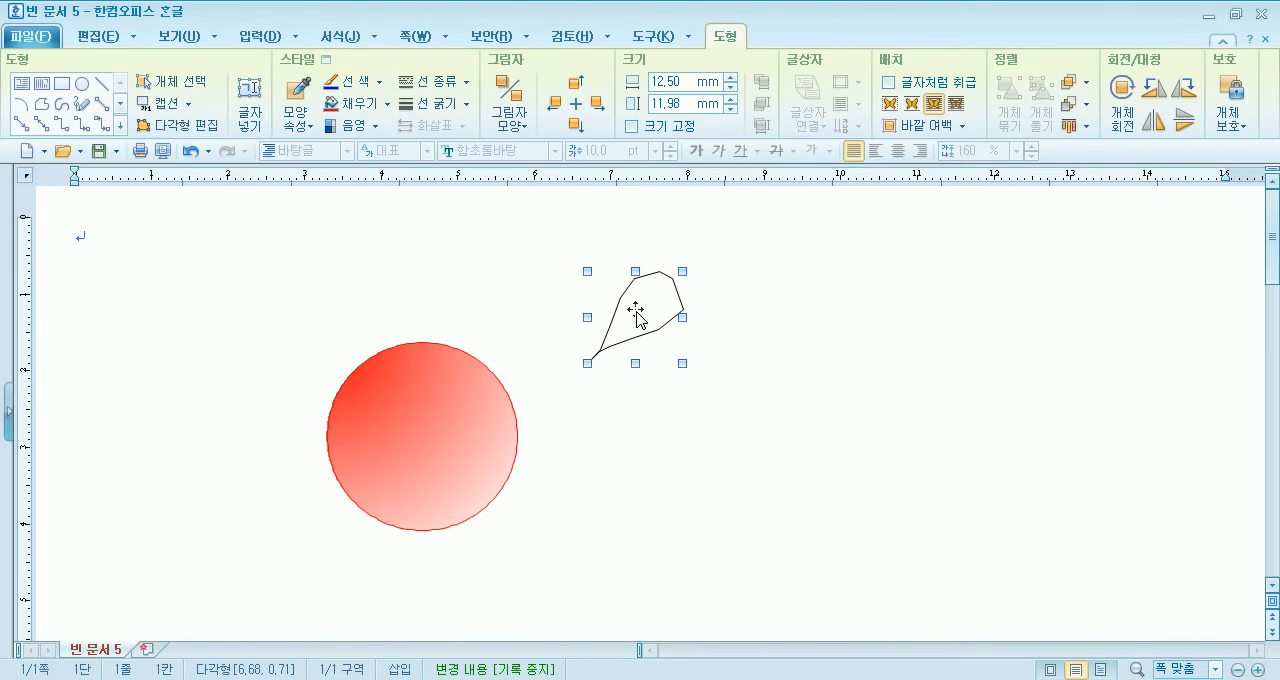
- Set the leaf polygon's line colour to green in its object properties
double_click(637, 315)
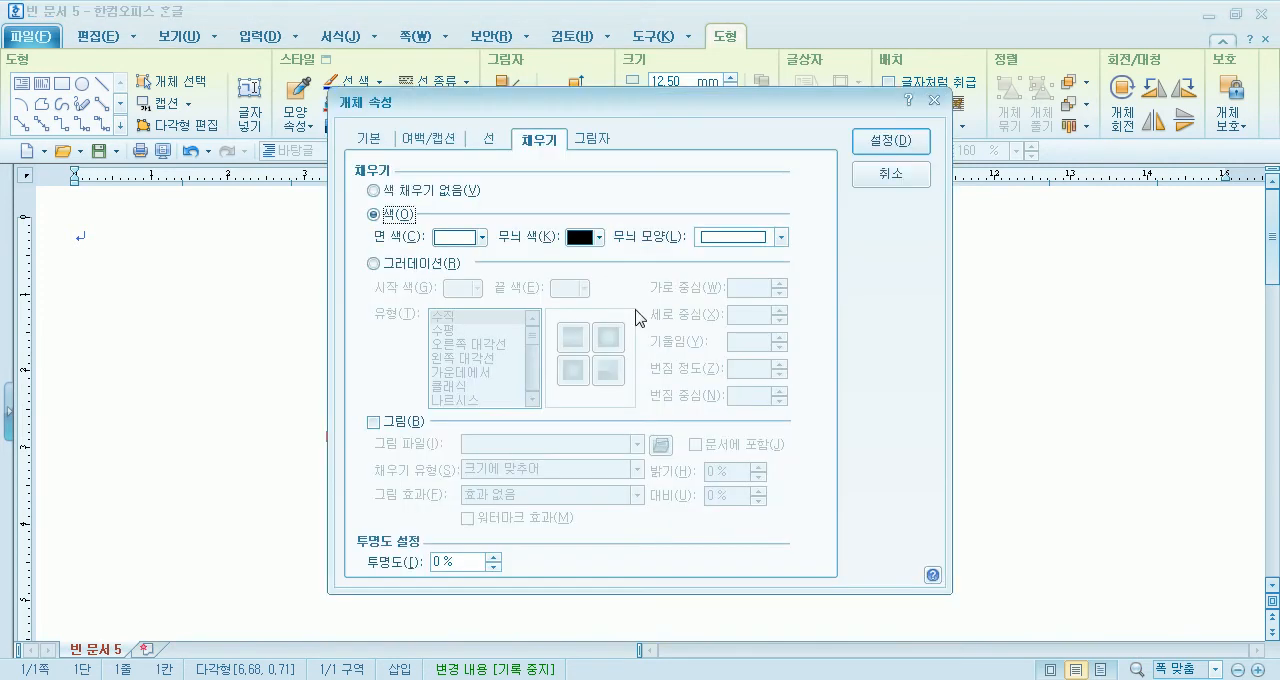
click(489, 143)
click(483, 189)
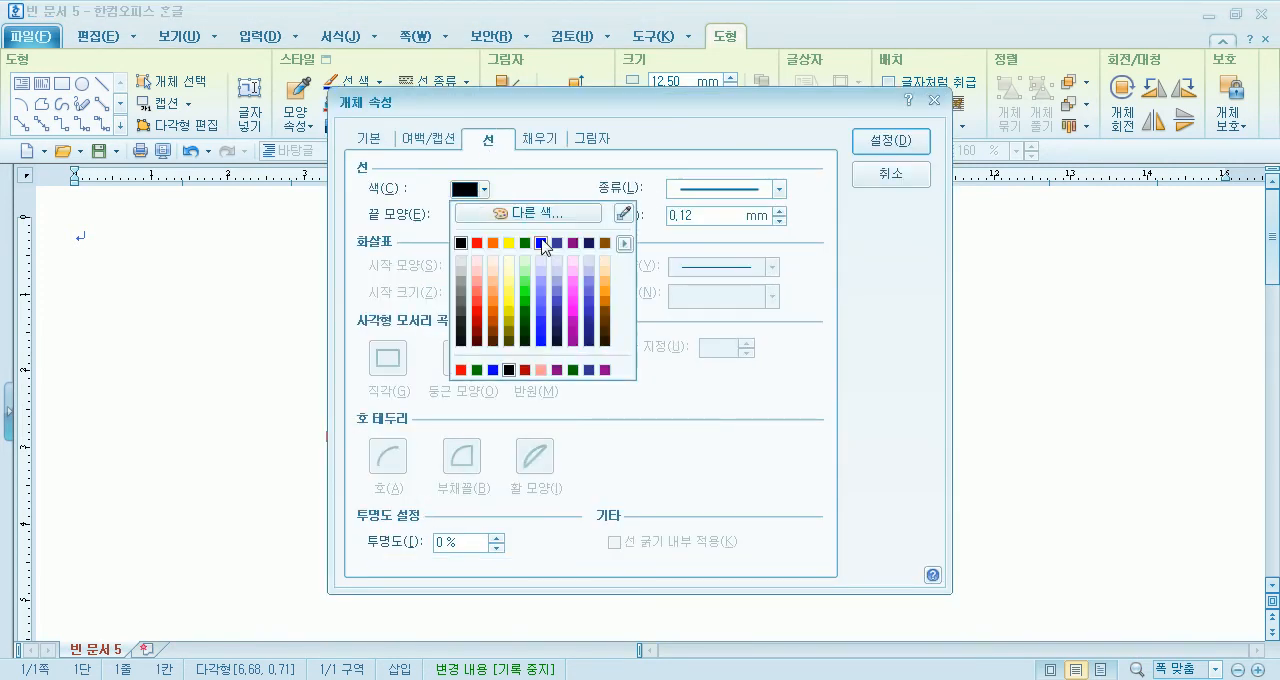
click(526, 243)
- Fill the leaf with a diagonal gradient from green to white and apply the object properties
click(538, 143)
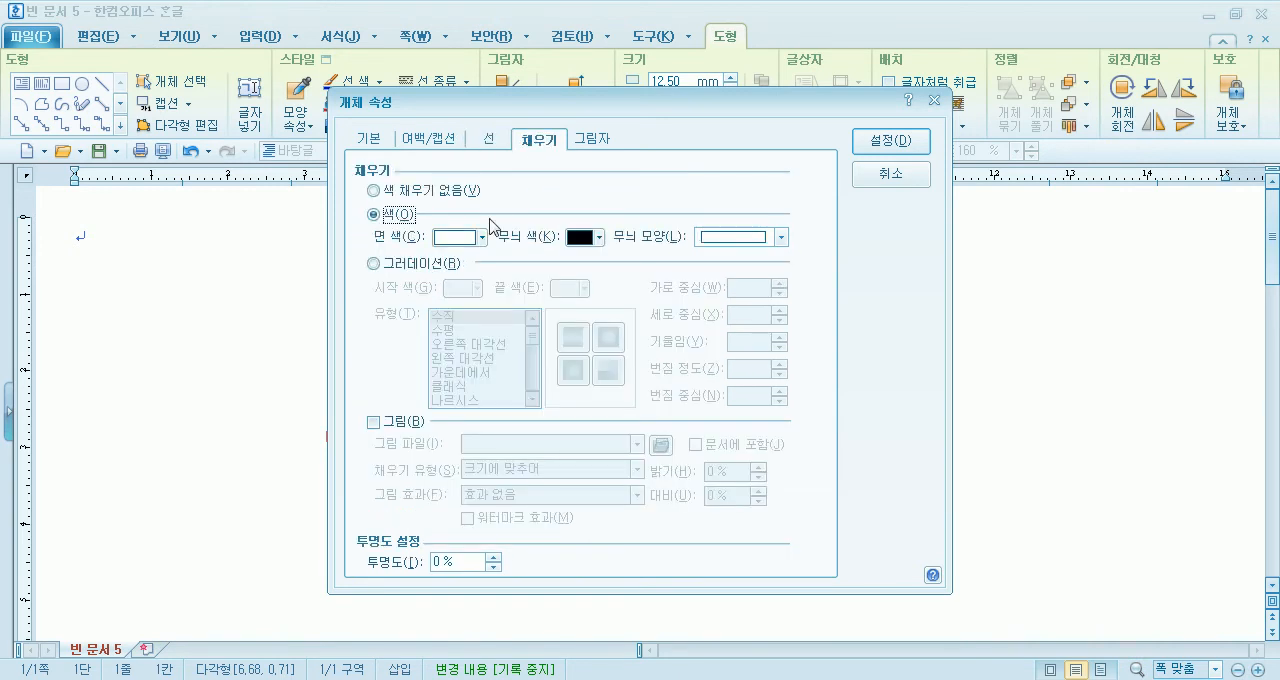
click(415, 263)
click(477, 288)
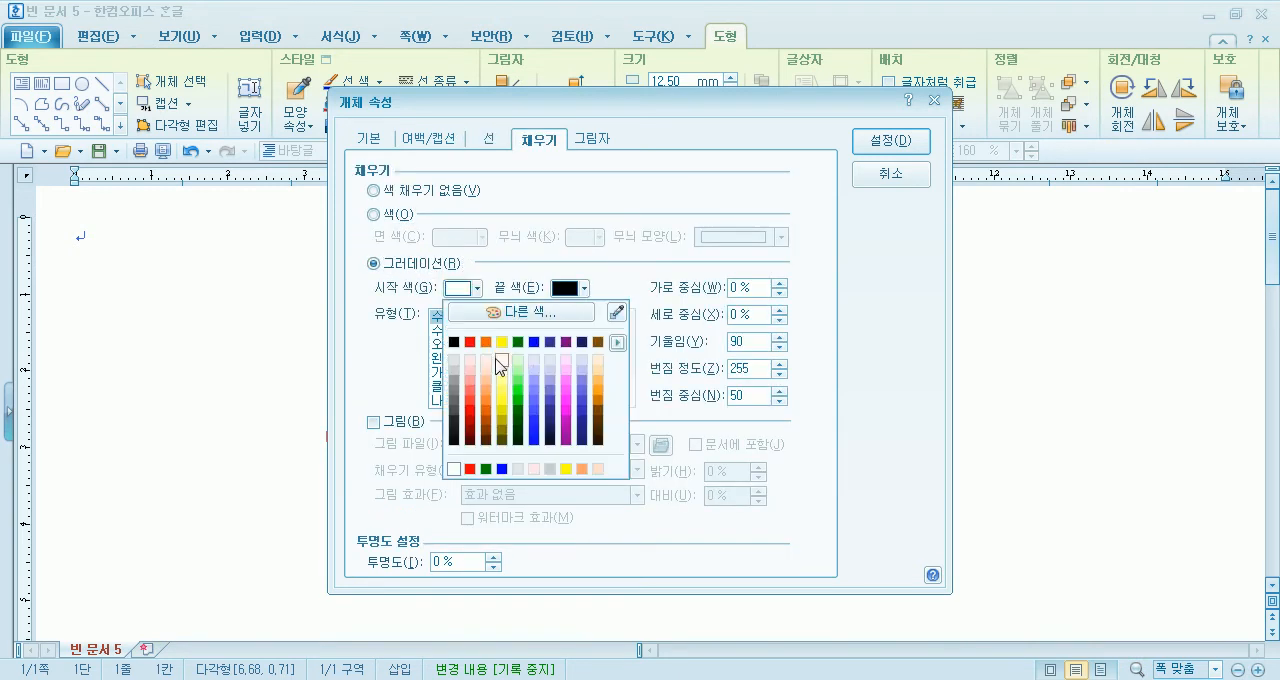
click(518, 342)
click(576, 288)
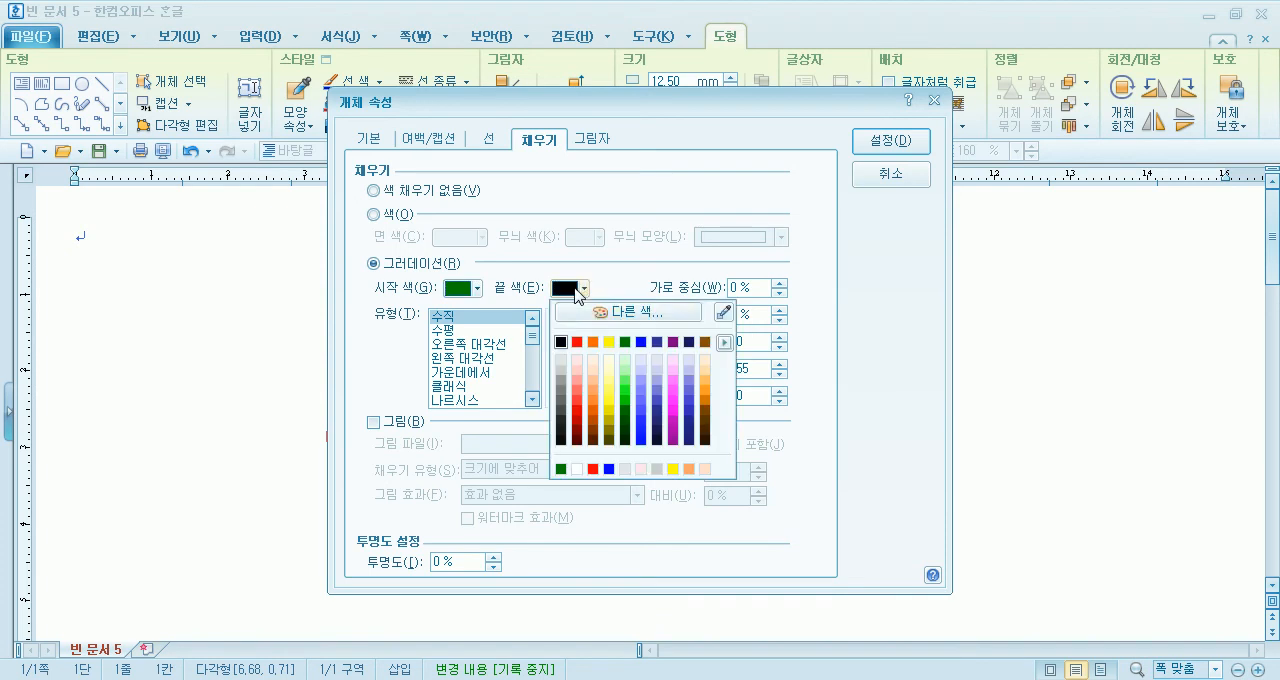
click(577, 469)
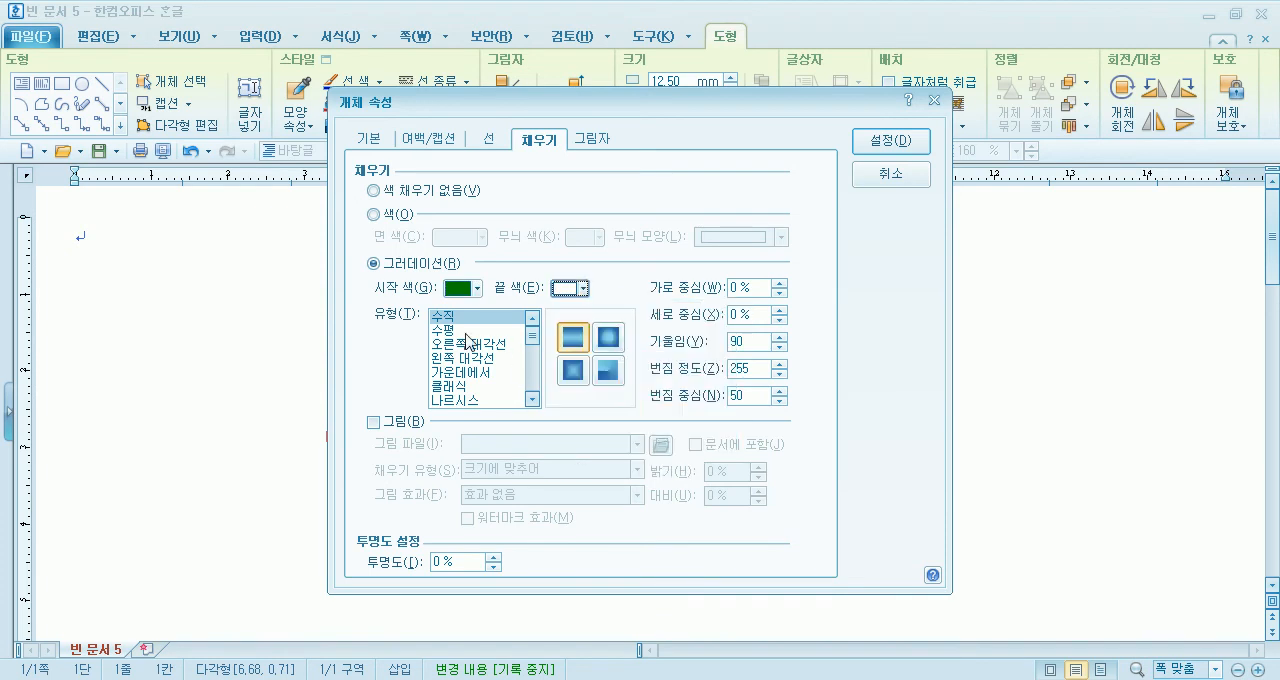
click(485, 330)
click(608, 338)
click(891, 141)
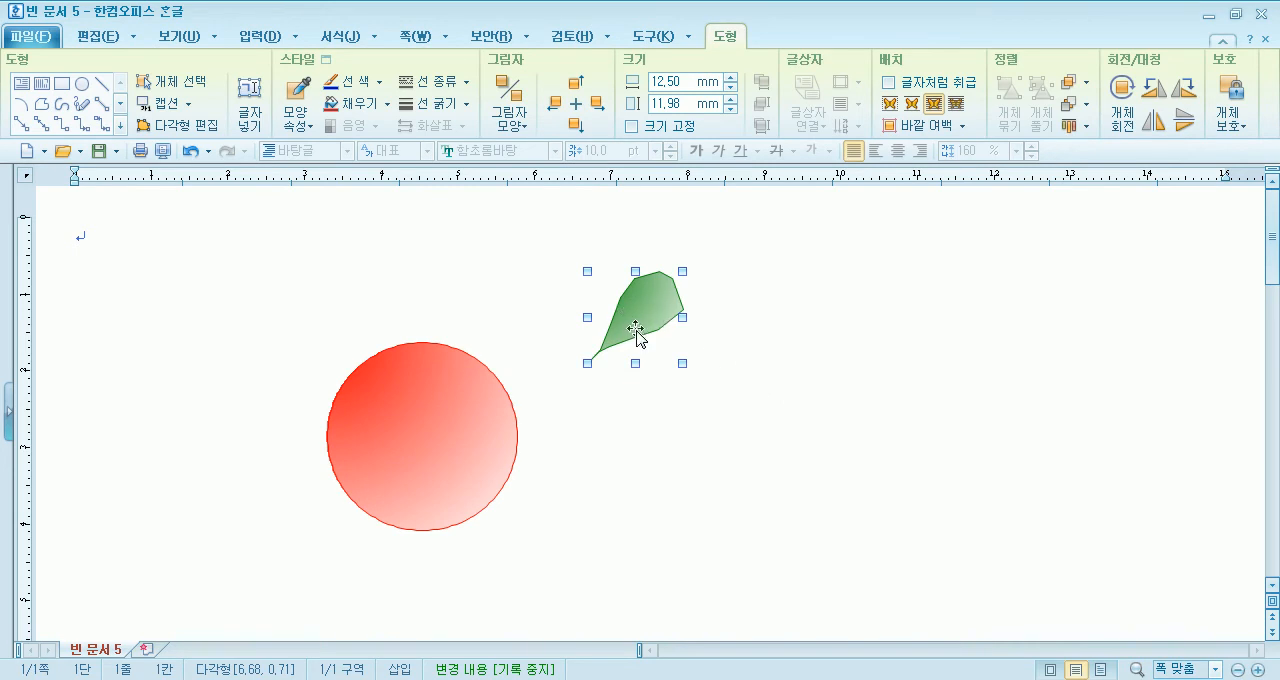
- Duplicate the green leaf and place one leaf above the circle's upper left and the other over its upper right
drag(647, 320, 519, 322)
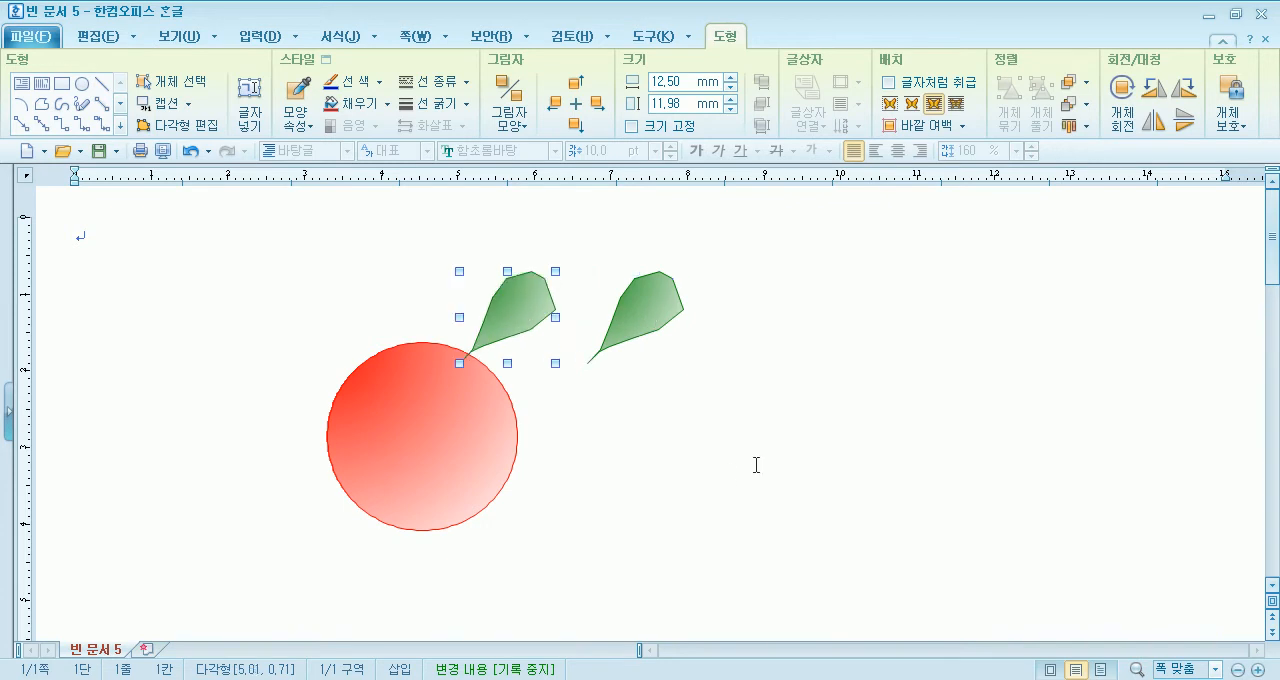
drag(510, 322, 366, 314)
drag(665, 301, 500, 326)
- Flip the left leaf horizontally and shrink it to about 7.3 × 9.1 mm
click(394, 287)
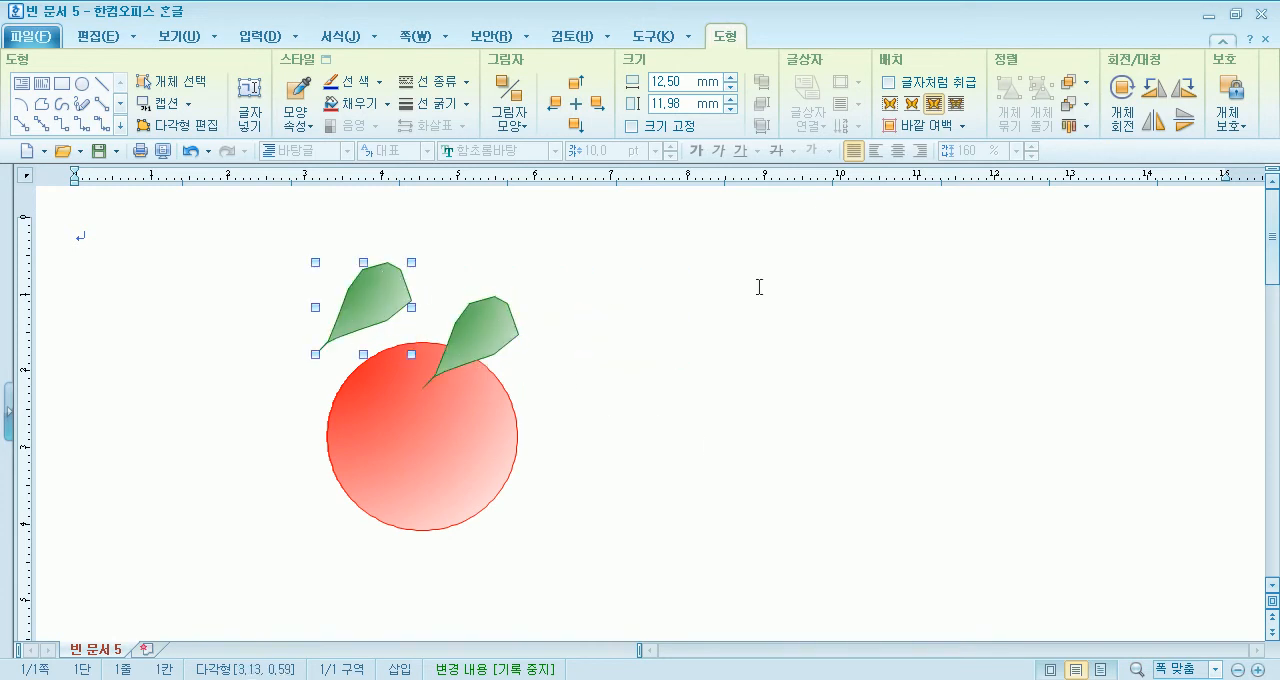
click(1152, 128)
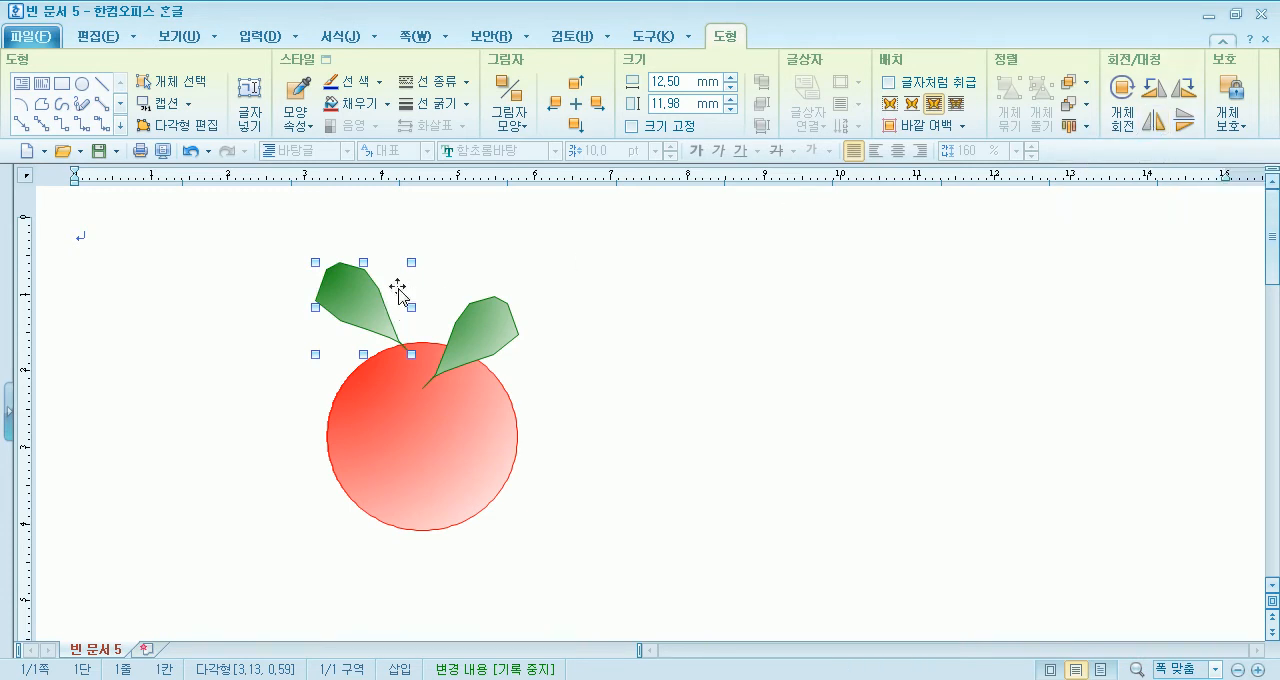
drag(404, 266, 400, 296)
drag(314, 297, 526, 300)
- Rotate the leaves slightly and adjust their positions so both stems meet at the top of the circle
click(1122, 100)
click(390, 335)
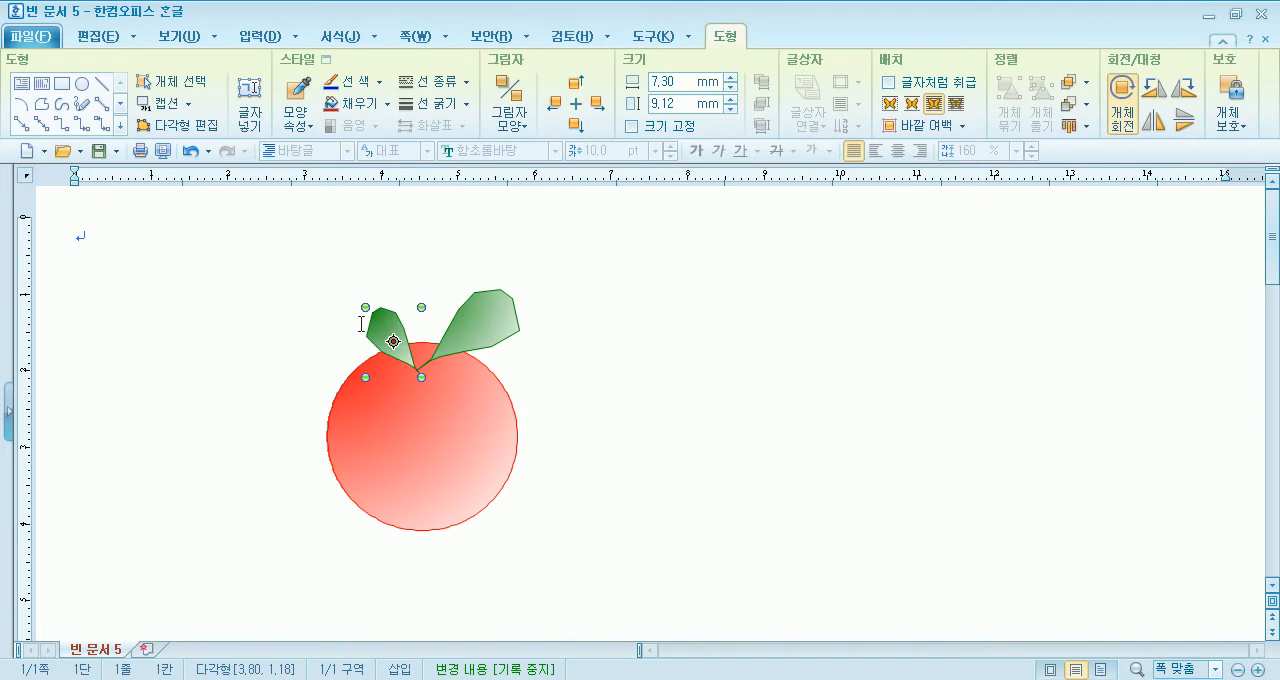
drag(365, 306, 362, 310)
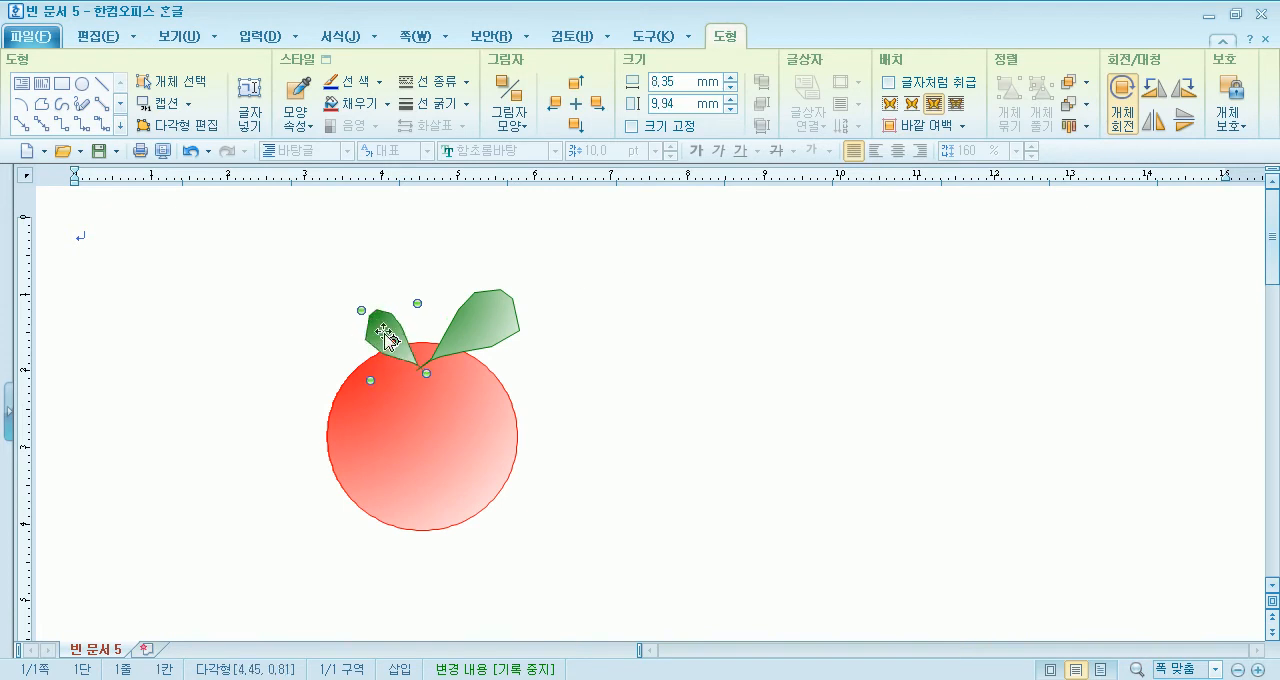
drag(478, 317, 477, 337)
click(392, 340)
click(682, 359)
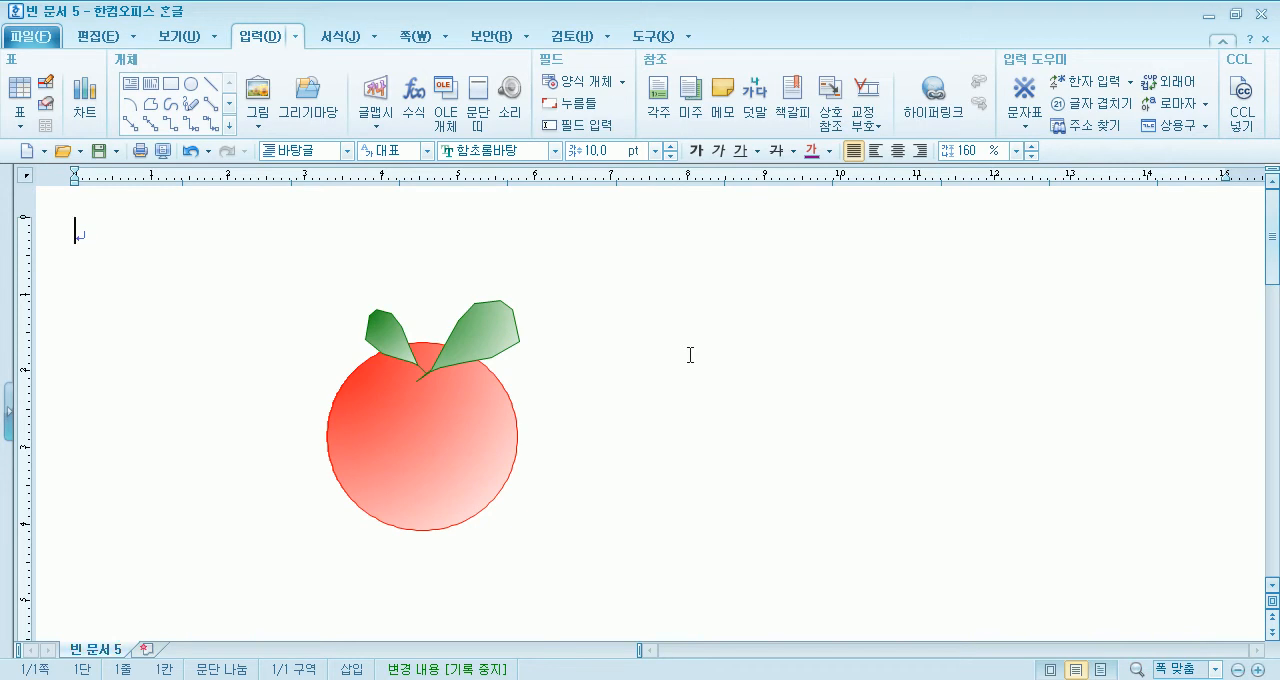
- Turn on object selection and box-select the circle together with both leaves
click(395, 424)
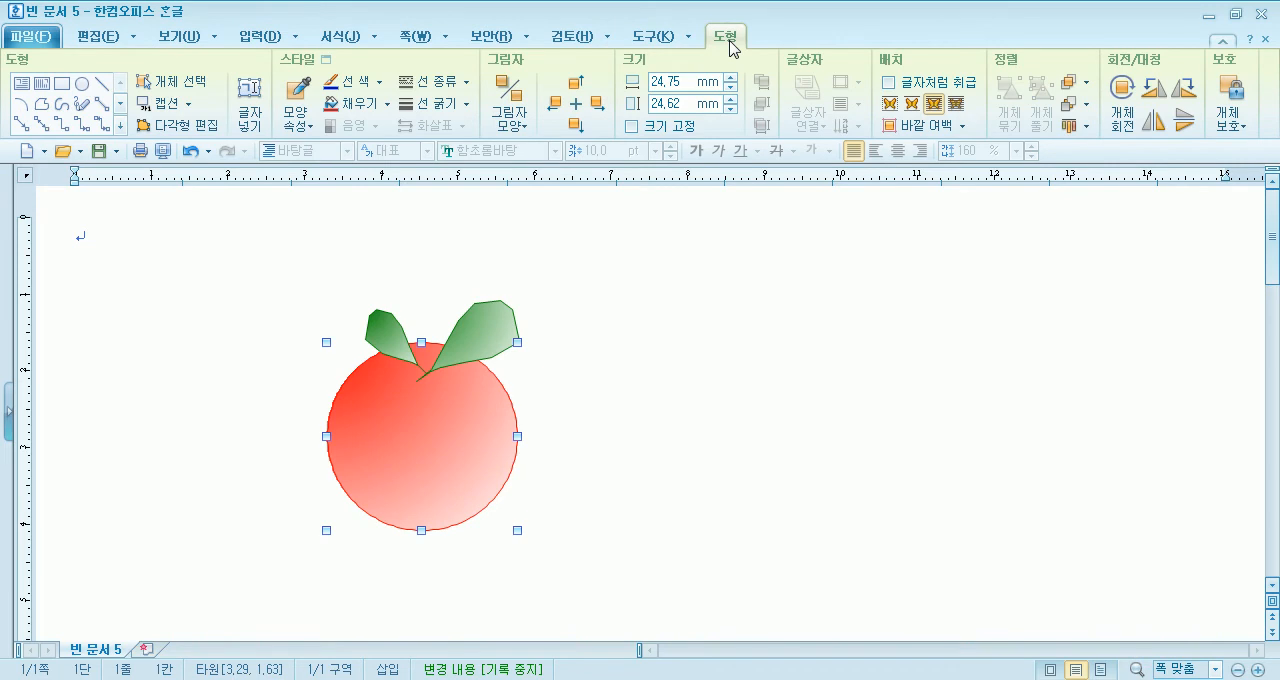
click(710, 308)
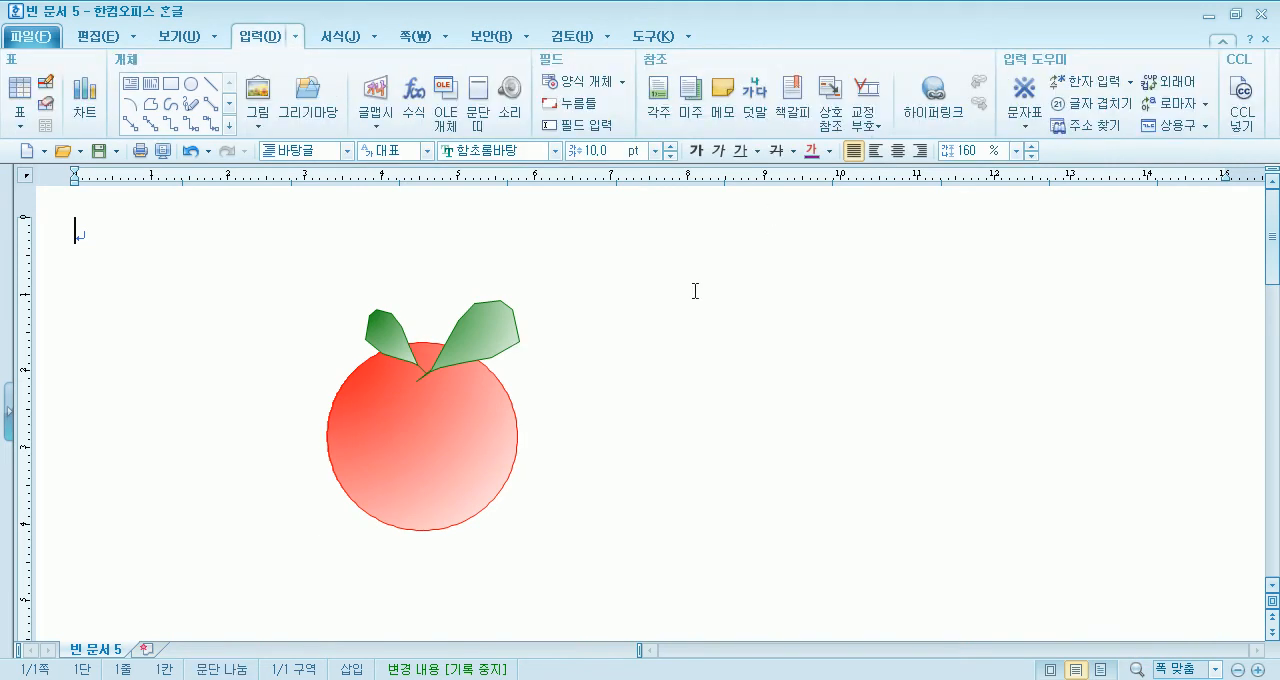
click(458, 352)
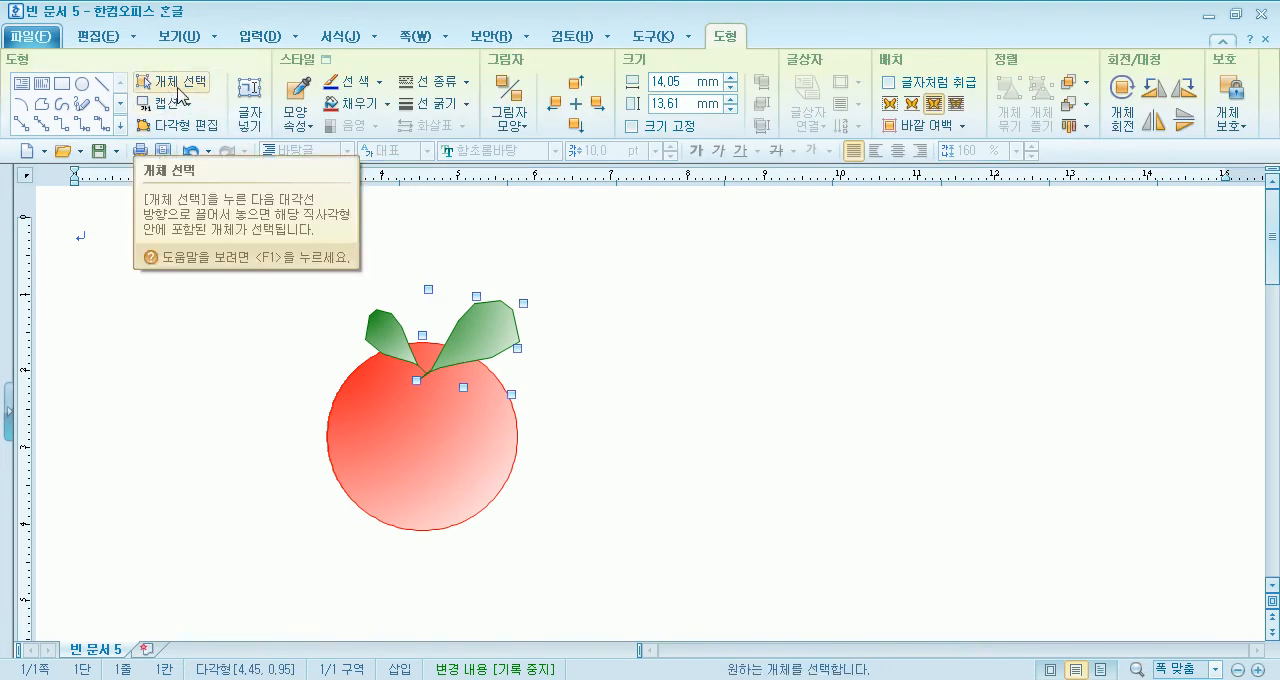
click(177, 90)
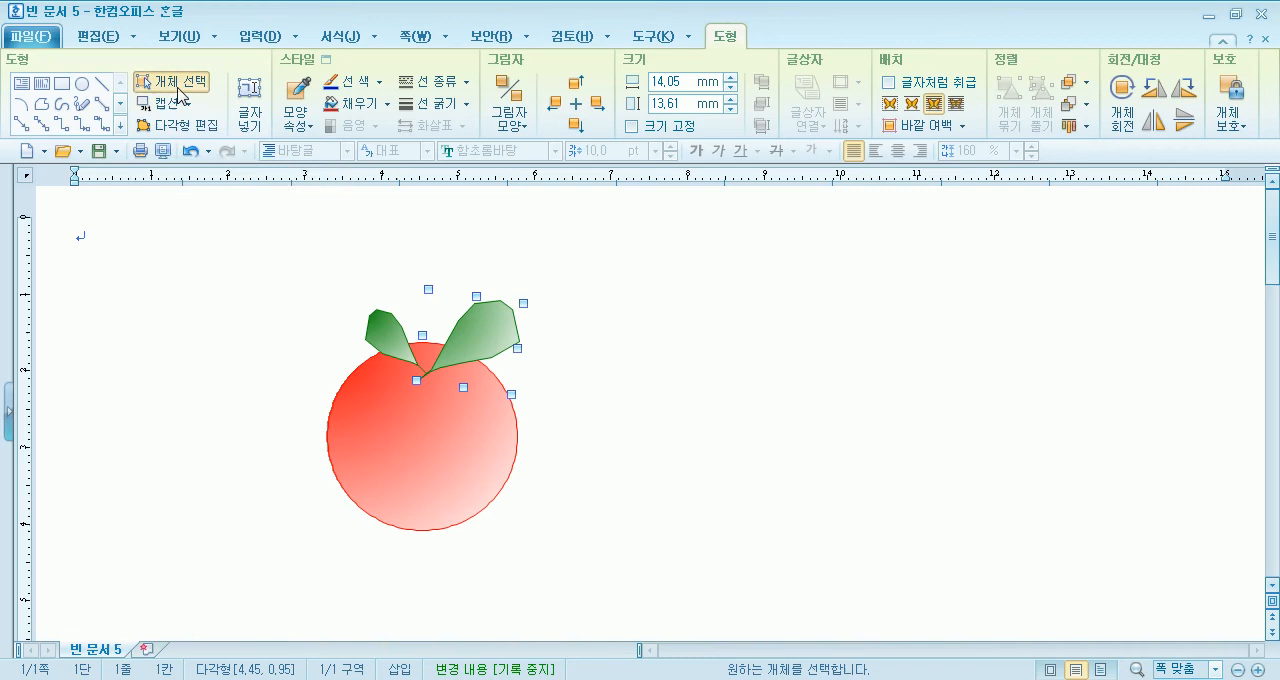
drag(250, 258, 622, 579)
click(278, 269)
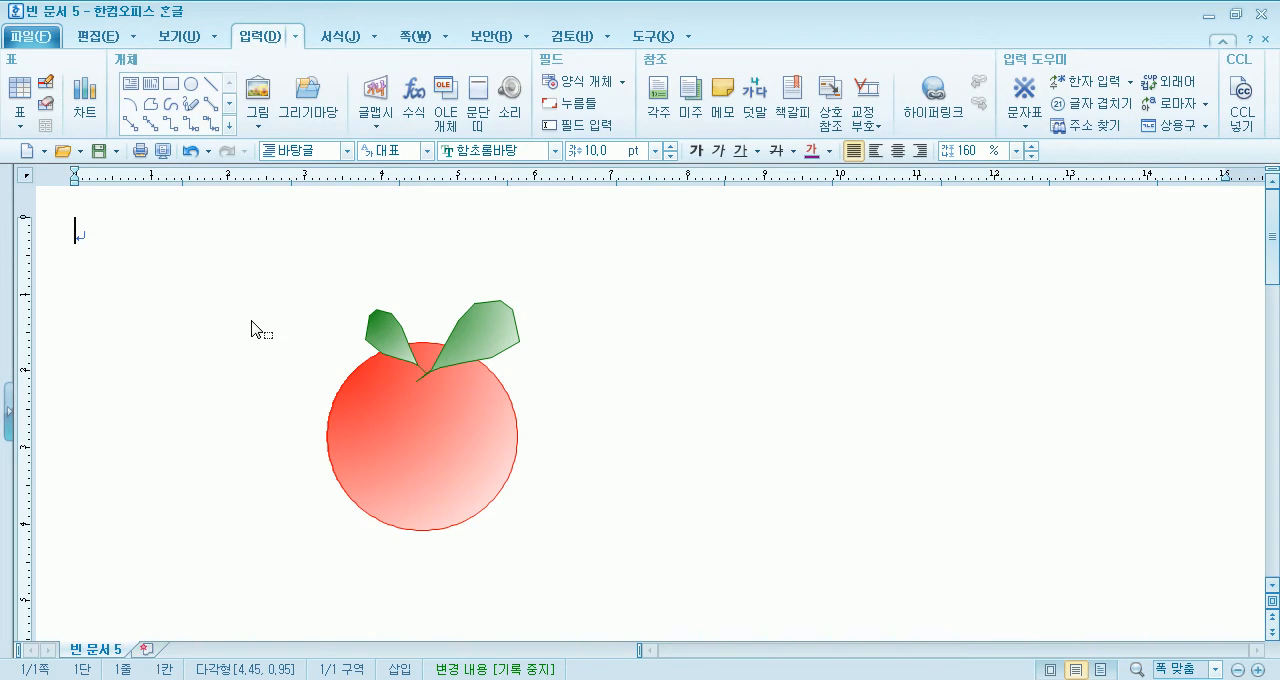
mouse_move(273, 277)
mouse_down()
mouse_move(297, 540)
mouse_move(673, 537)
mouse_up()
click(300, 251)
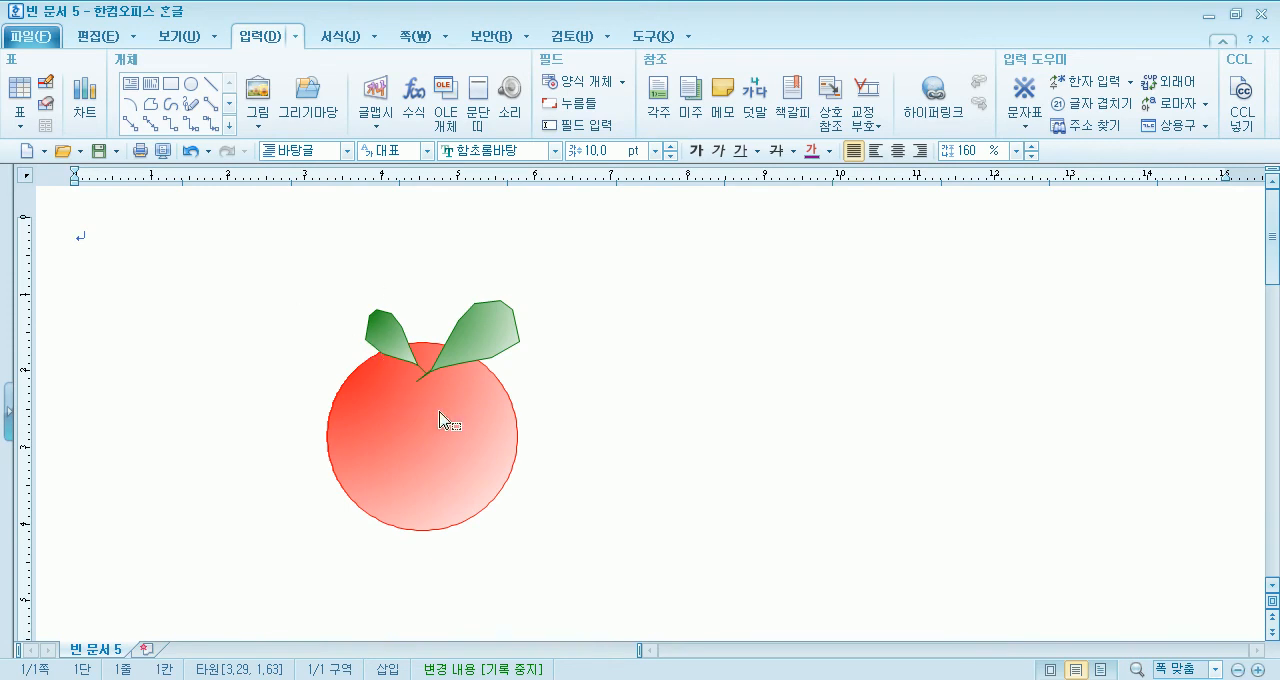
drag(561, 508, 600, 560)
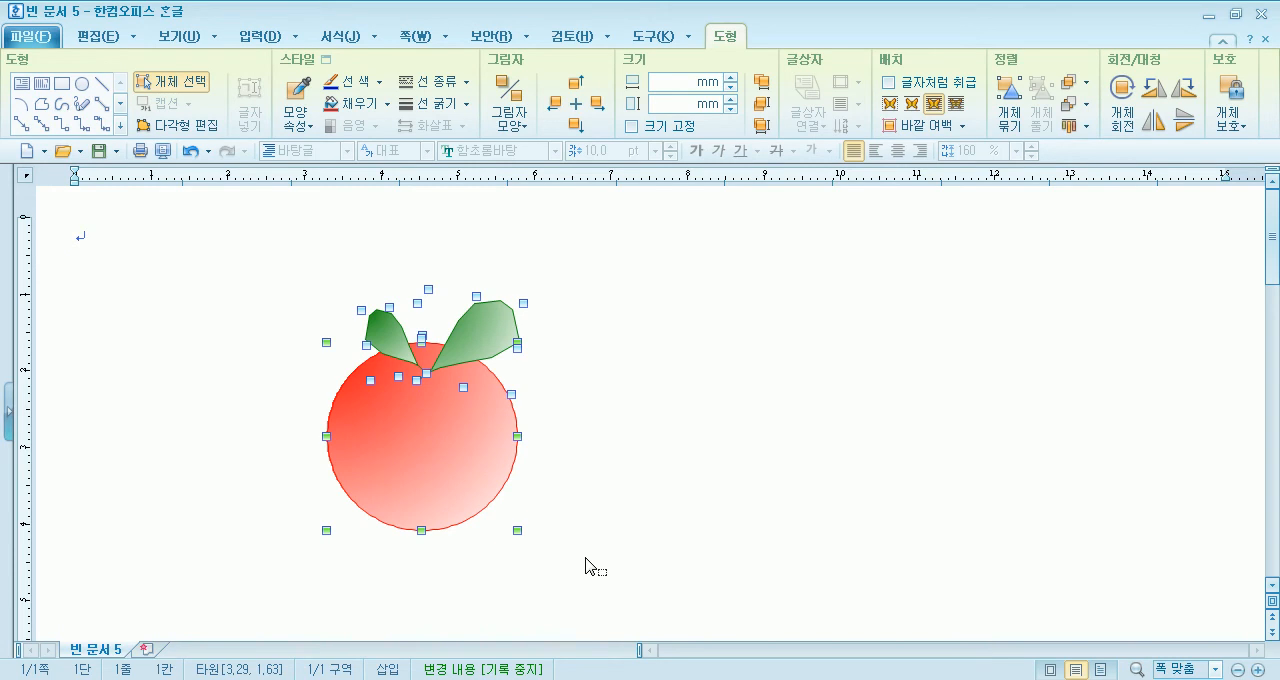
- Reselect the circle and both leaves with a selection box and group them into one object
click(213, 268)
drag(270, 258, 568, 560)
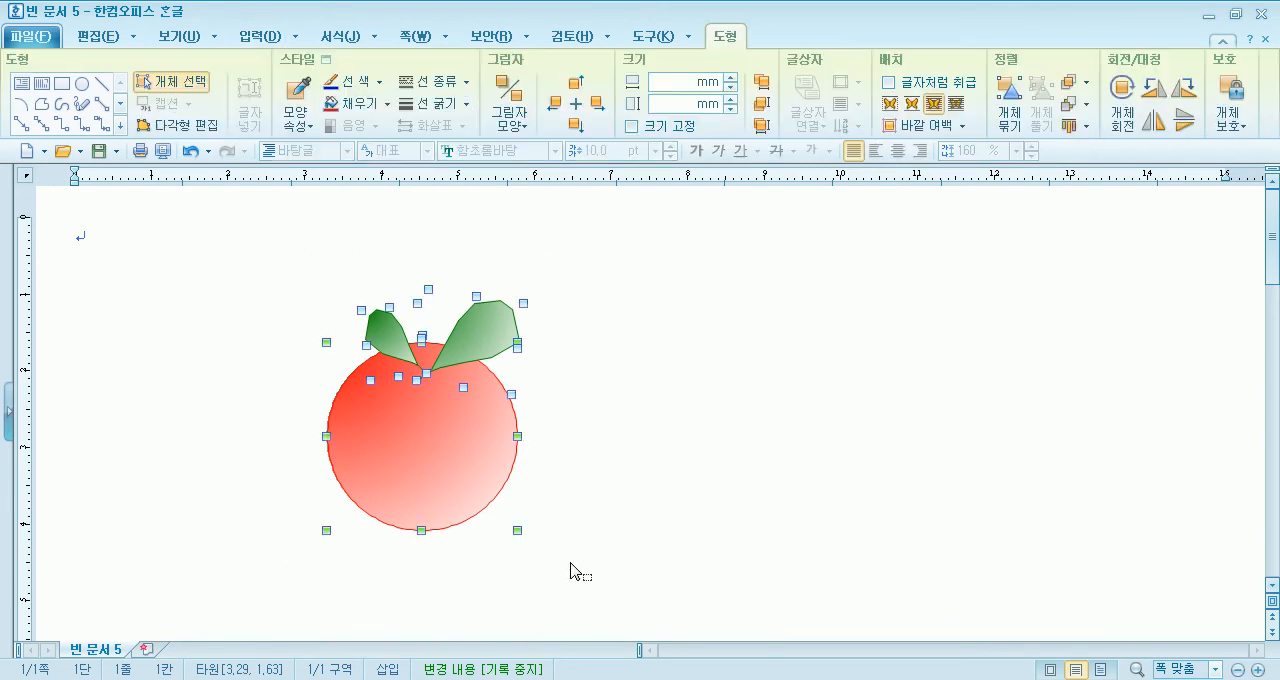
click(278, 290)
drag(276, 275, 480, 604)
drag(285, 260, 652, 606)
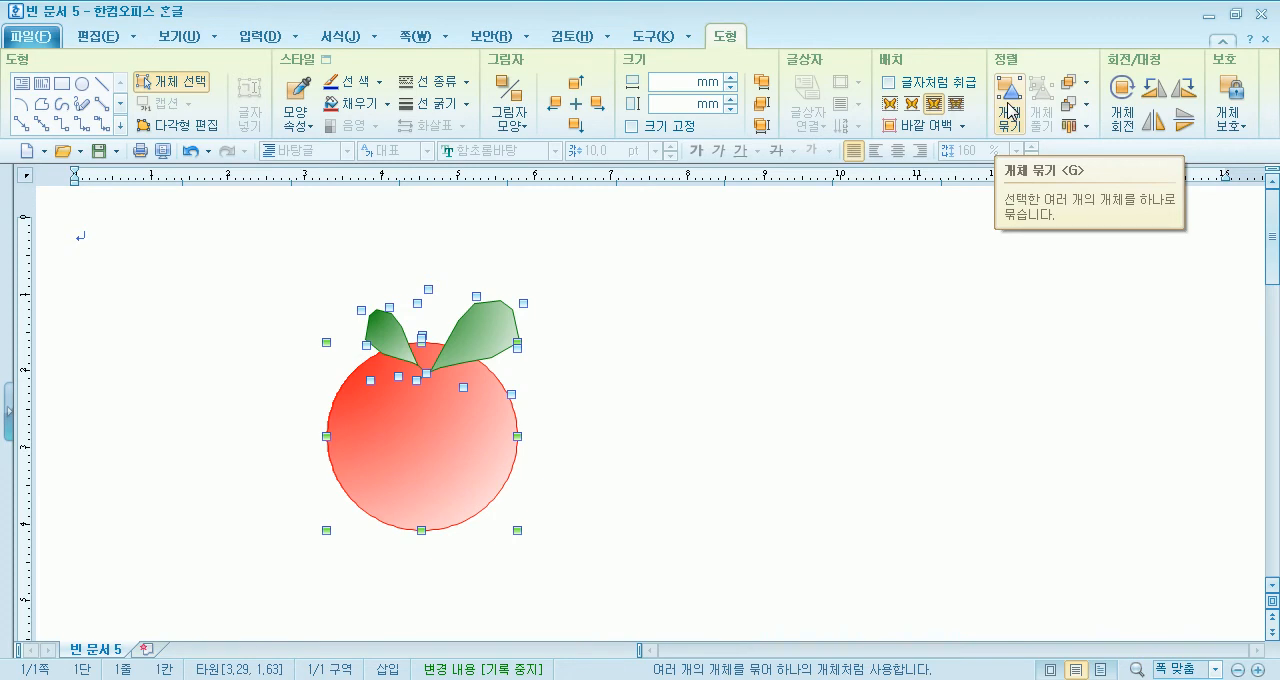
click(1011, 110)
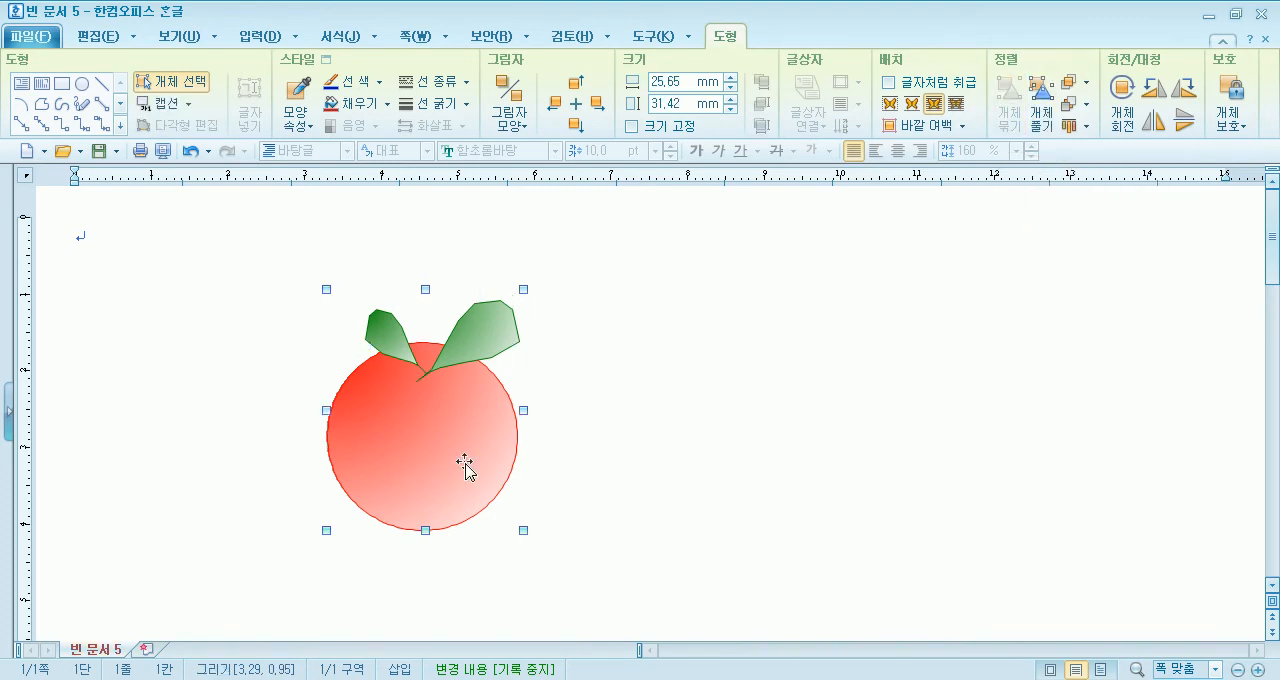
- Move the grouped fruit to the right and place a copy of it on each side
drag(457, 443, 534, 443)
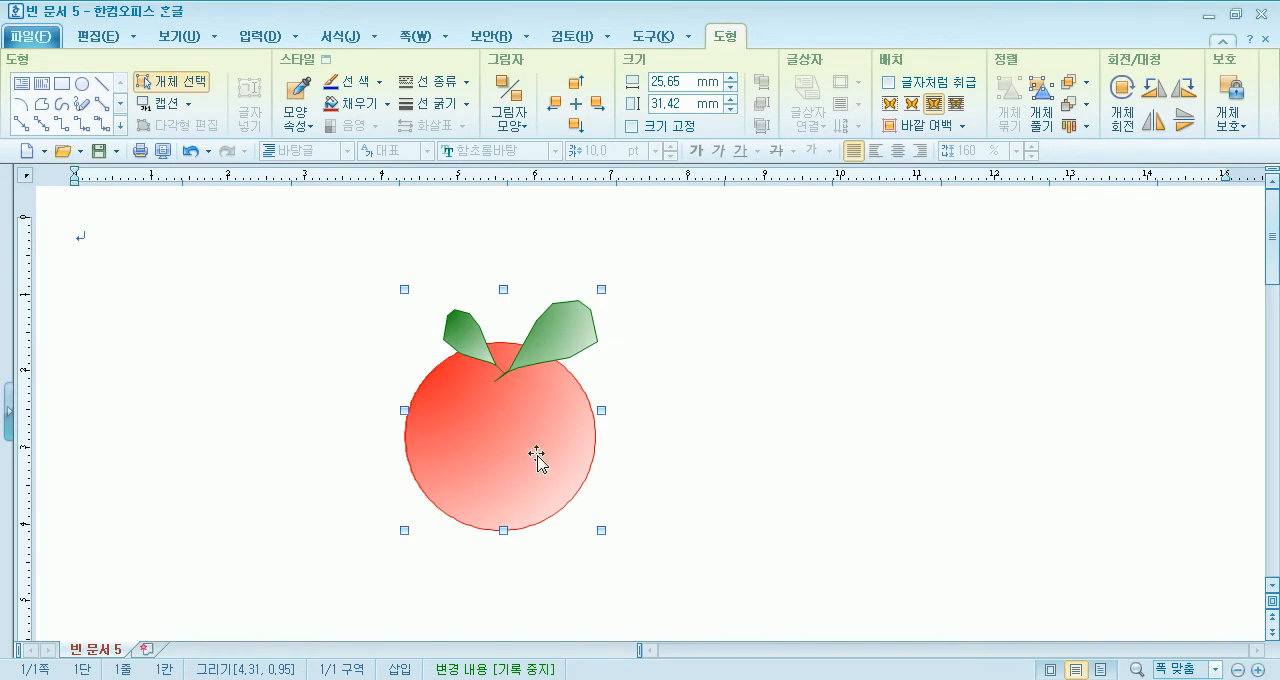
drag(535, 441, 290, 436)
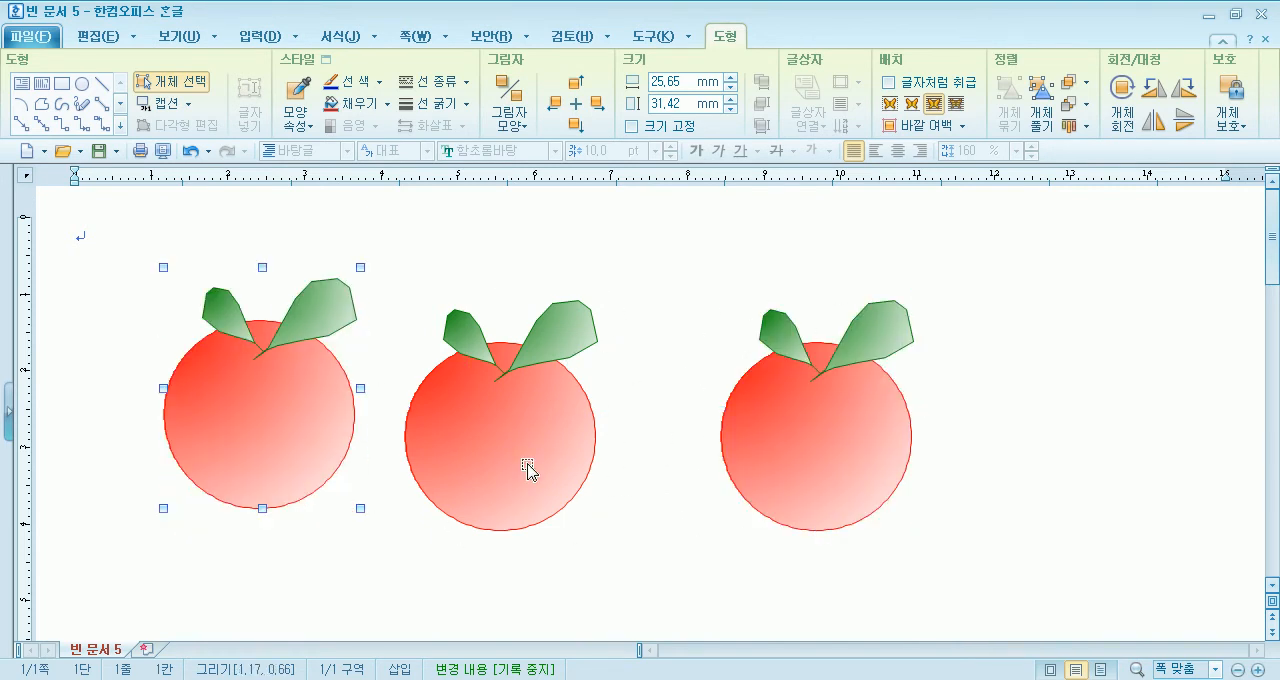
drag(506, 463, 570, 483)
- Shrink the middle and right fruits to about half their size
drag(665, 308, 564, 443)
click(905, 350)
drag(917, 289, 822, 406)
drag(758, 490, 748, 411)
drag(503, 514, 552, 474)
- Move the large fruit closer to the two small ones and arrange the small fruits at staggered heights beside it
drag(320, 435, 455, 434)
drag(540, 455, 576, 464)
drag(785, 405, 743, 397)
drag(634, 481, 618, 482)
click(874, 513)
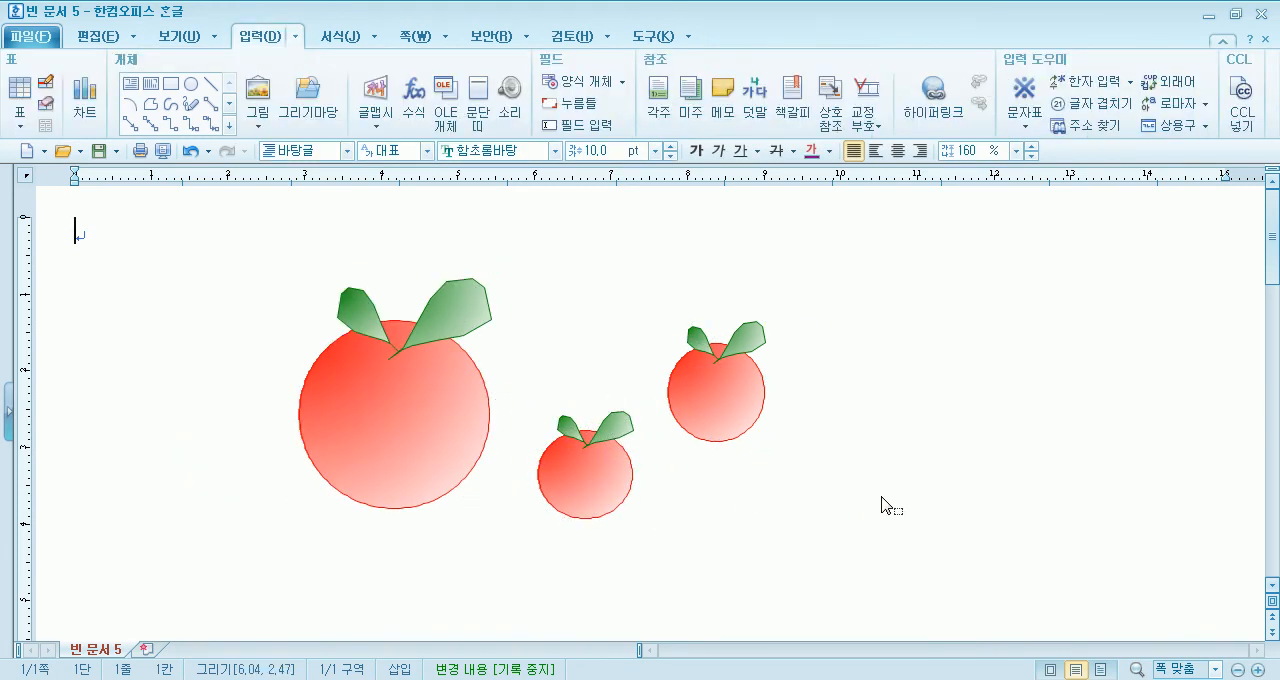
click(441, 404)
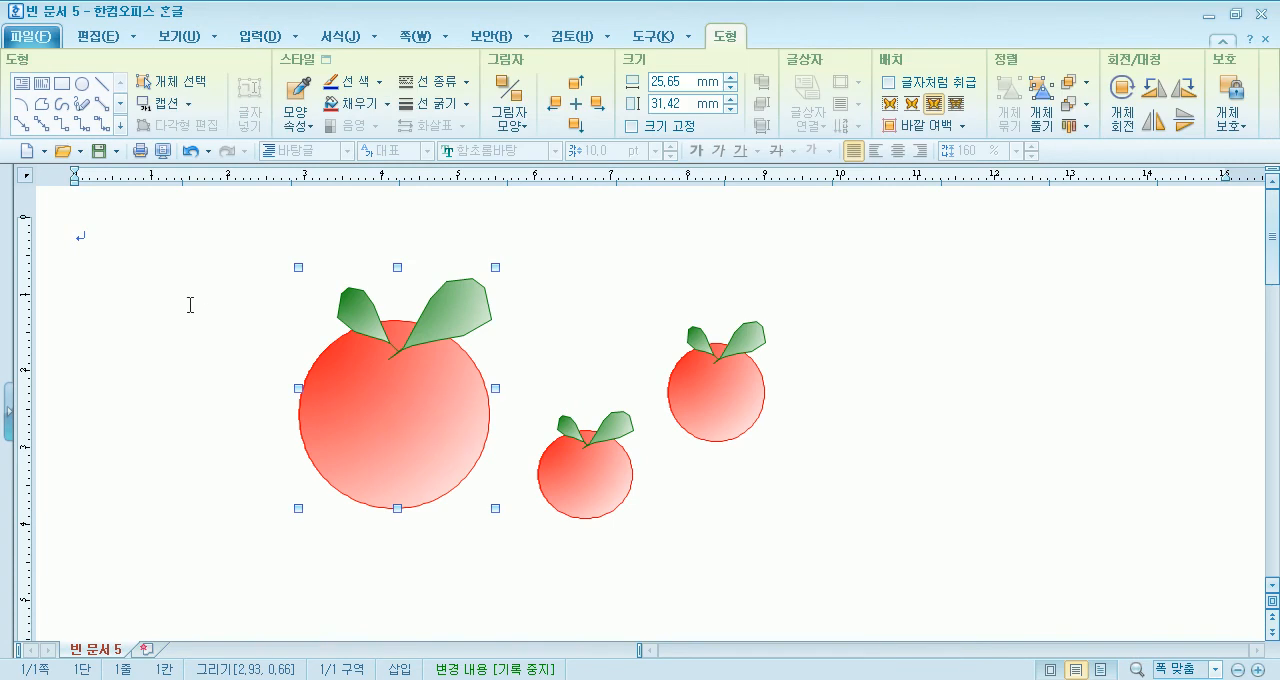
click(183, 86)
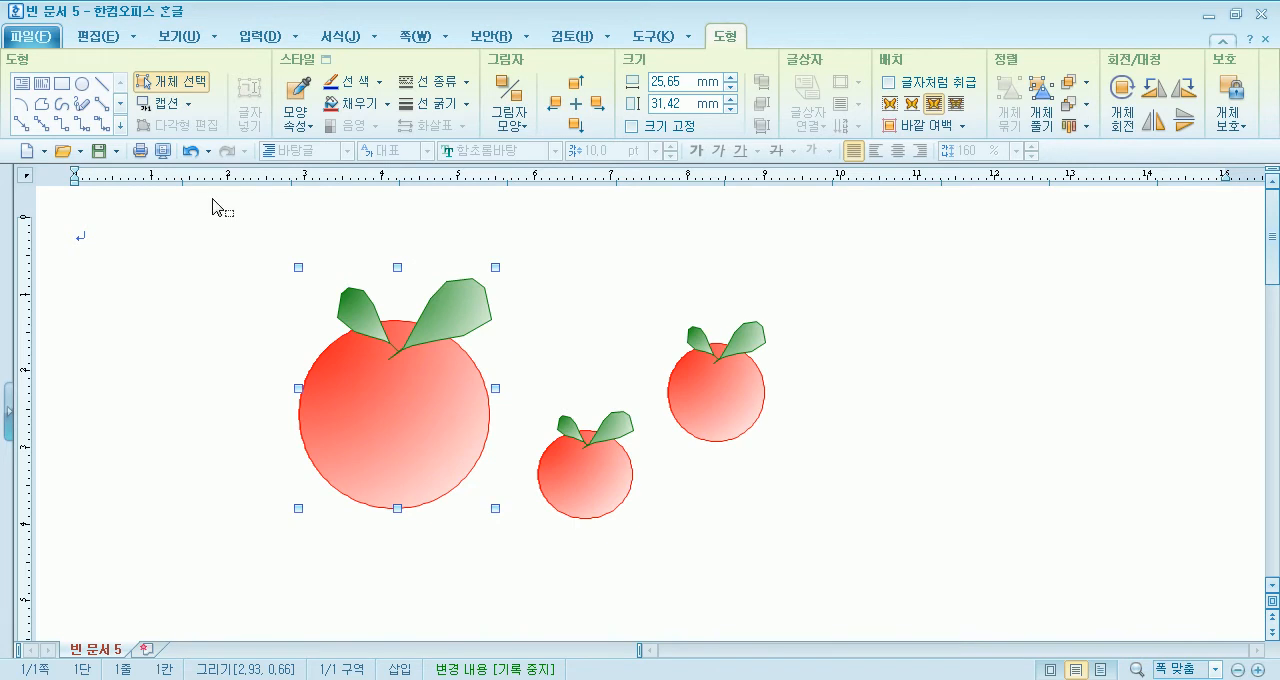
click(142, 268)
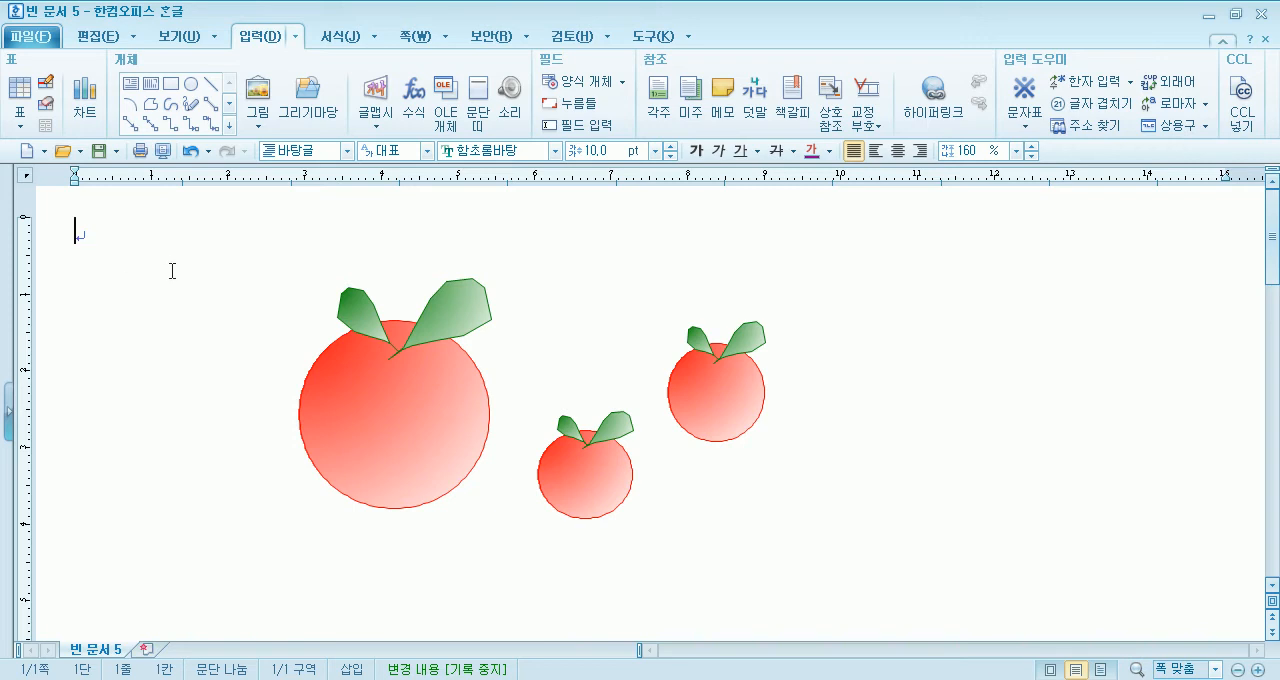
- Open the 그리기마당 gallery, view the 패션(신발) drawings among its 그리기 조각, and close it without inserting anything
click(310, 112)
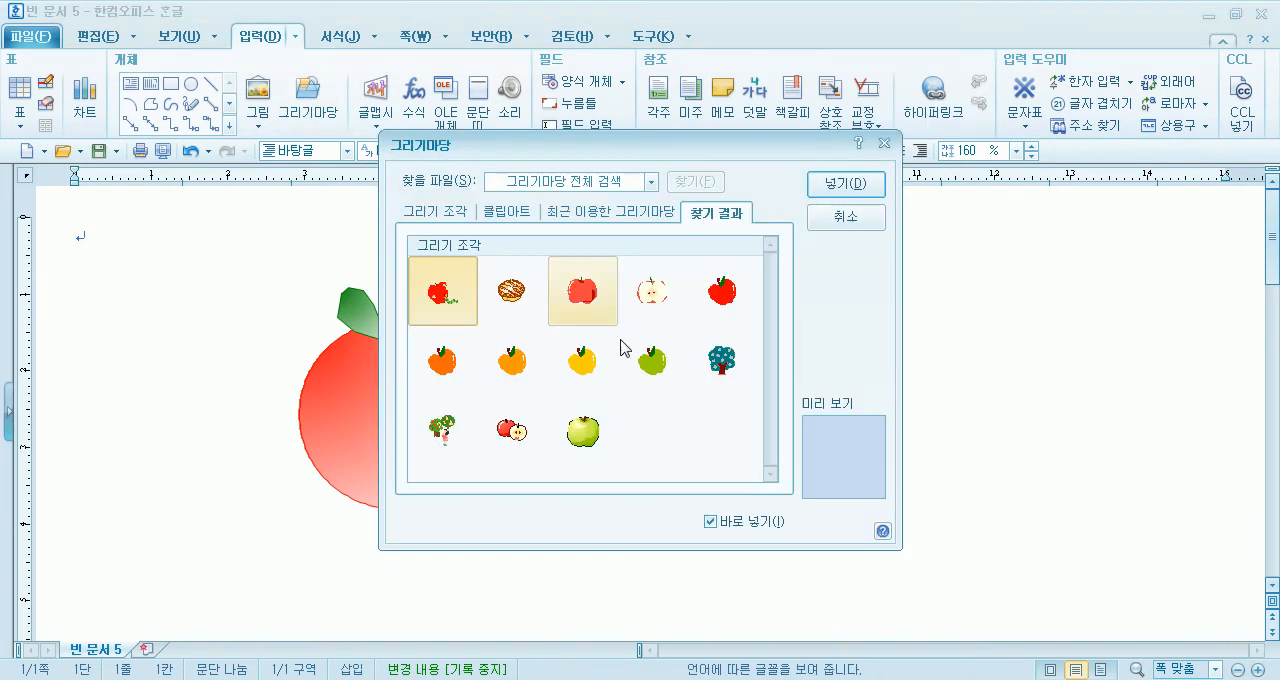
click(455, 207)
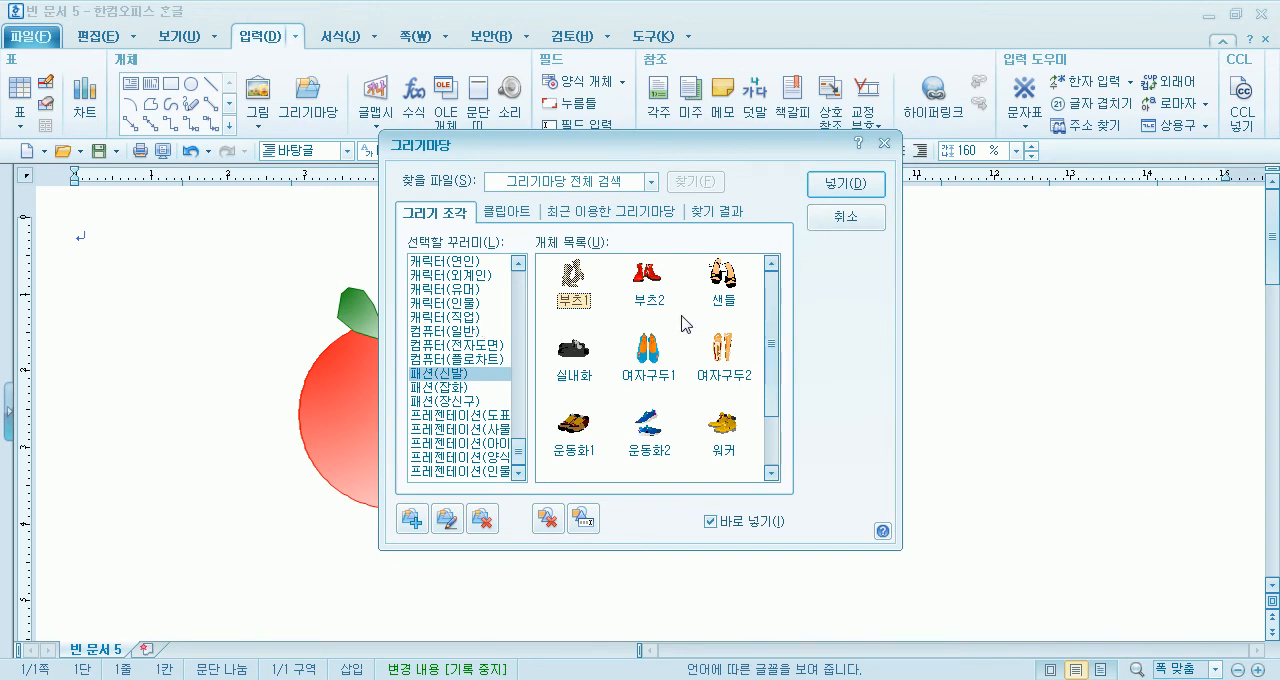
click(836, 222)
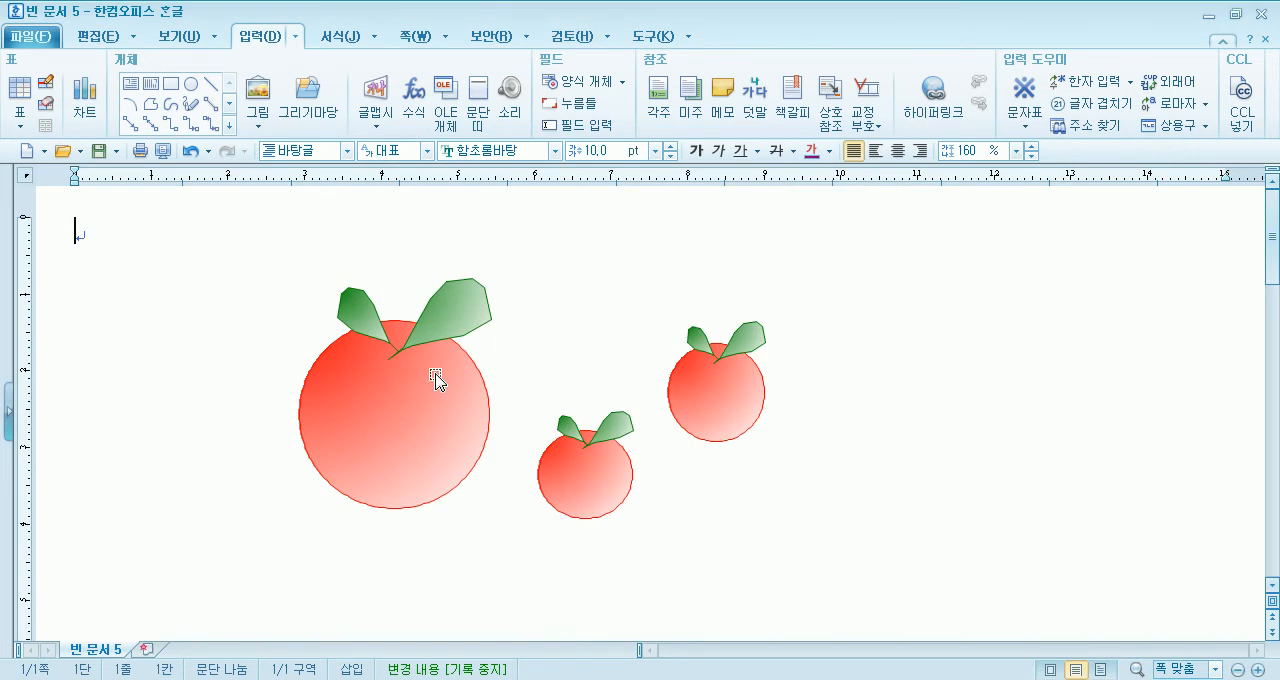
click(392, 407)
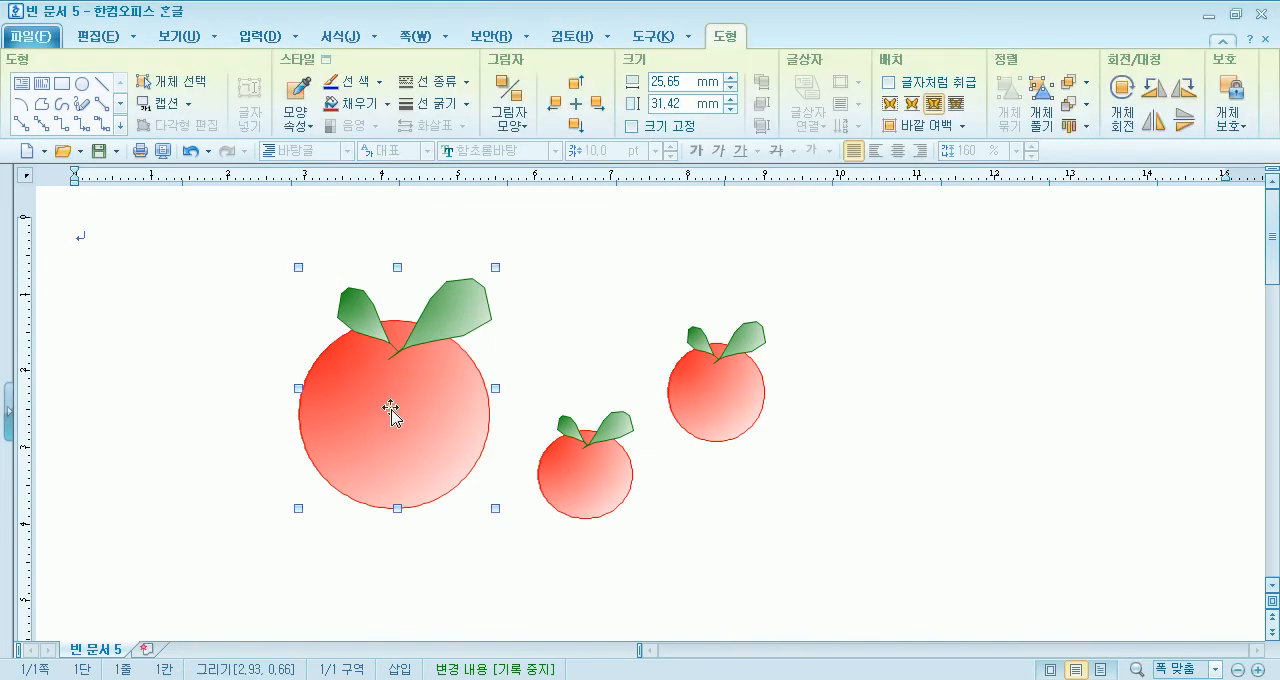
click(203, 248)
- Reopen the 그리기마당 gallery, look through the 아이콘(인체) and 식물(과일채소) drawing collections, and close it
click(262, 37)
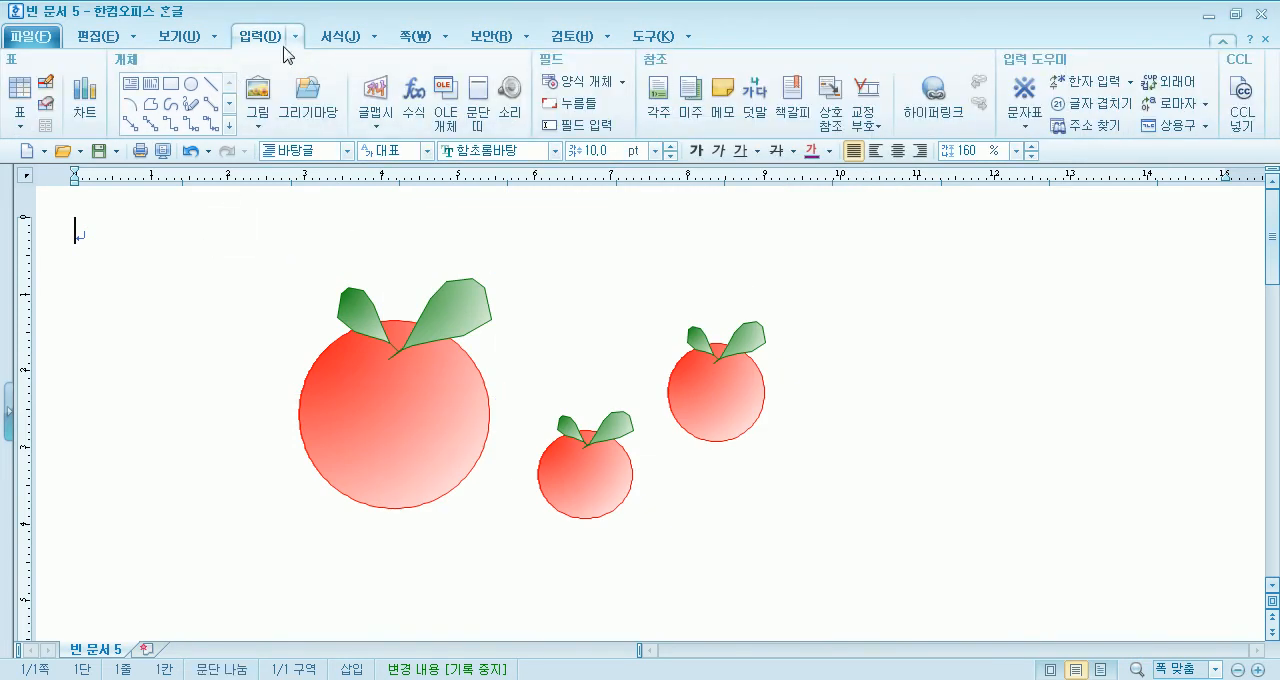
click(300, 97)
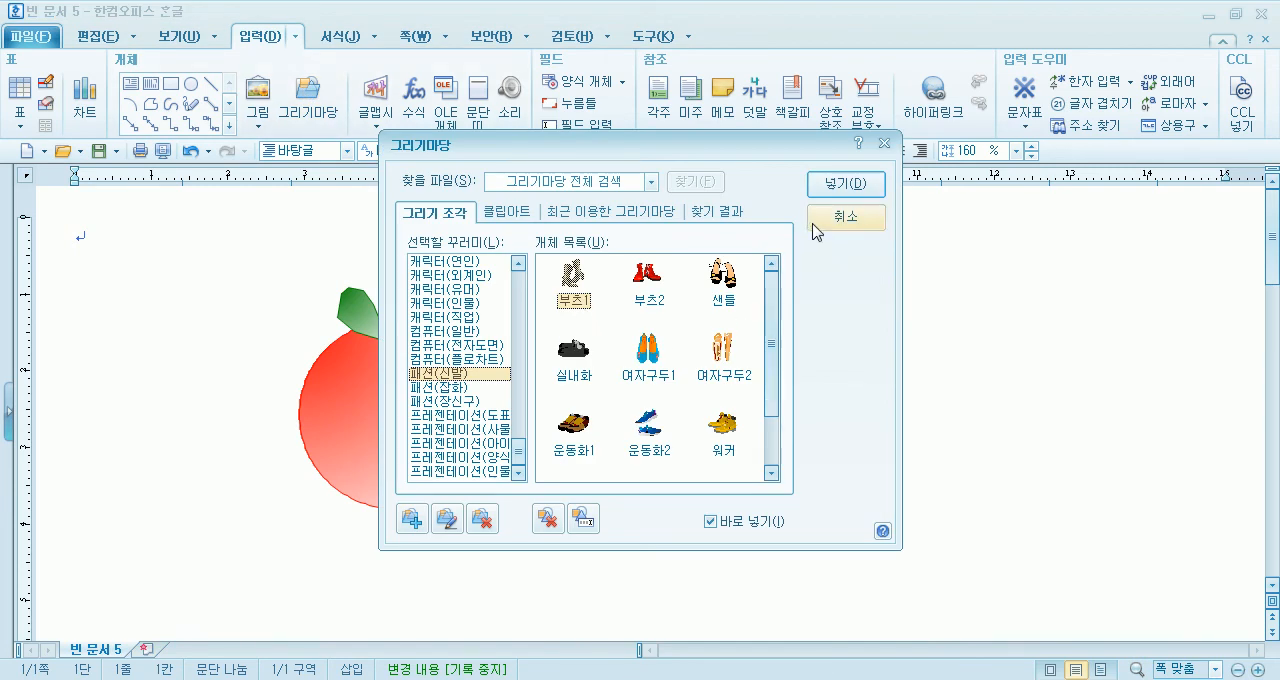
drag(519, 445, 530, 403)
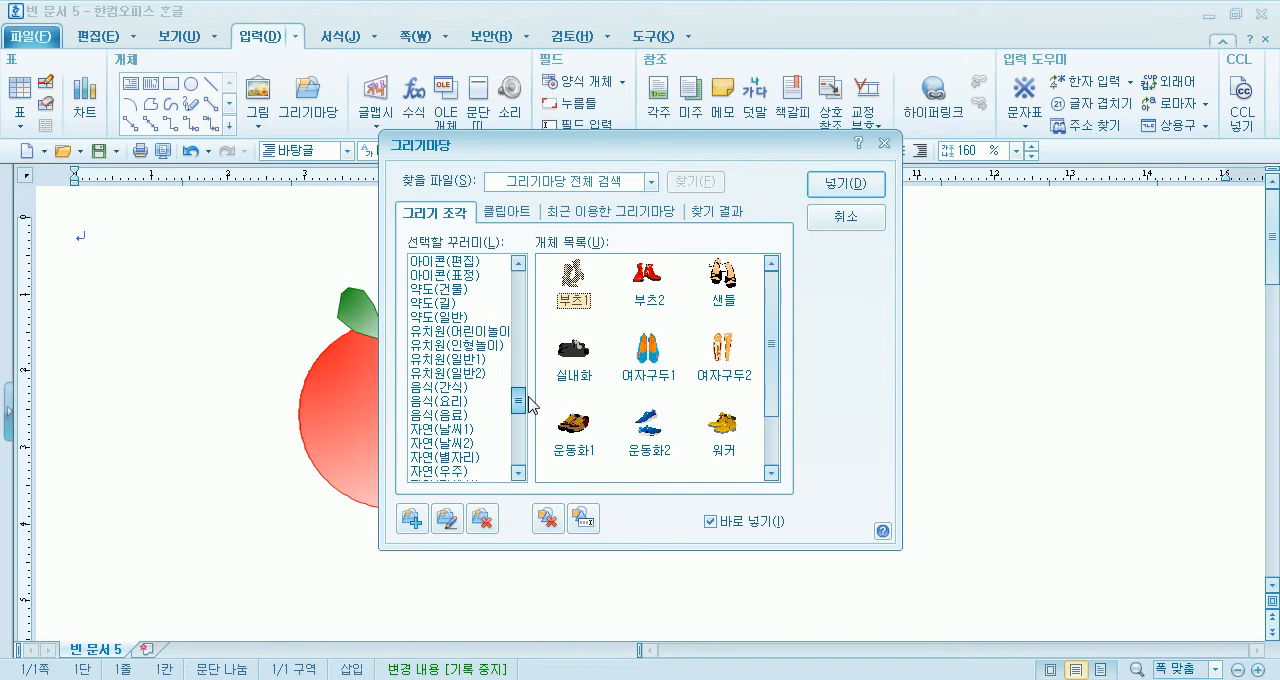
mouse_move(530, 403)
mouse_down()
mouse_move(543, 283)
mouse_move(523, 320)
mouse_move(522, 385)
mouse_up()
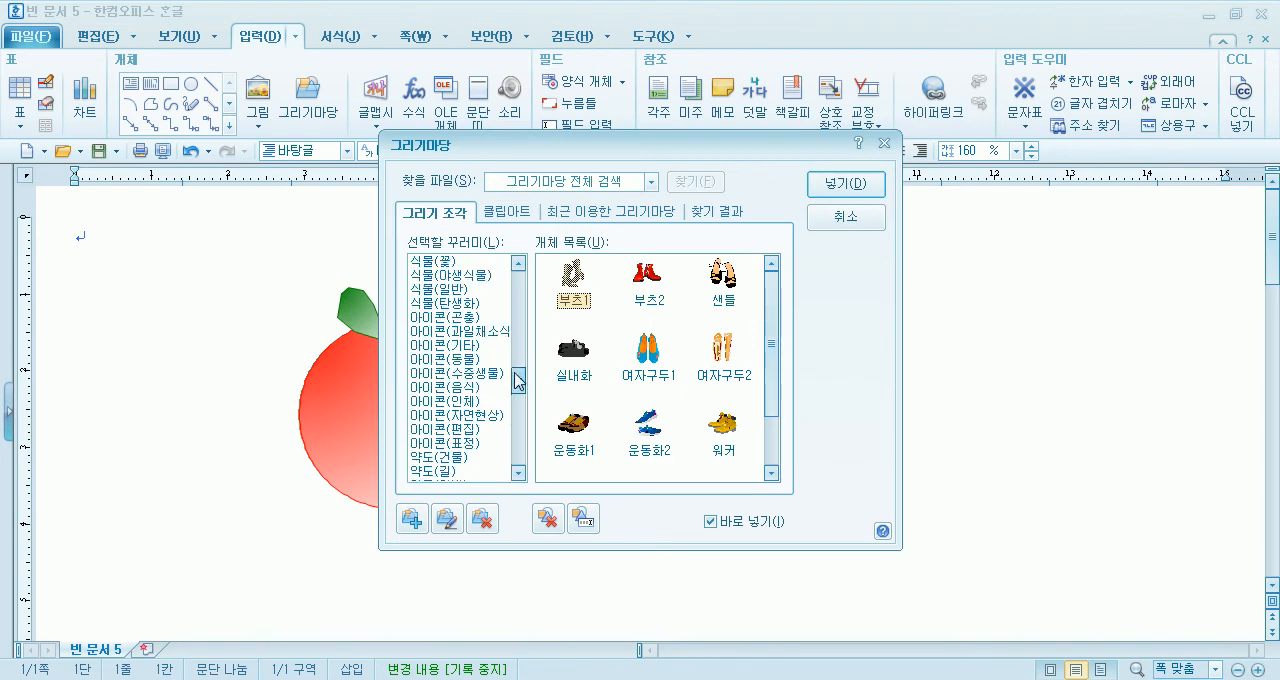
click(438, 401)
scroll(436, 414, up, 1)
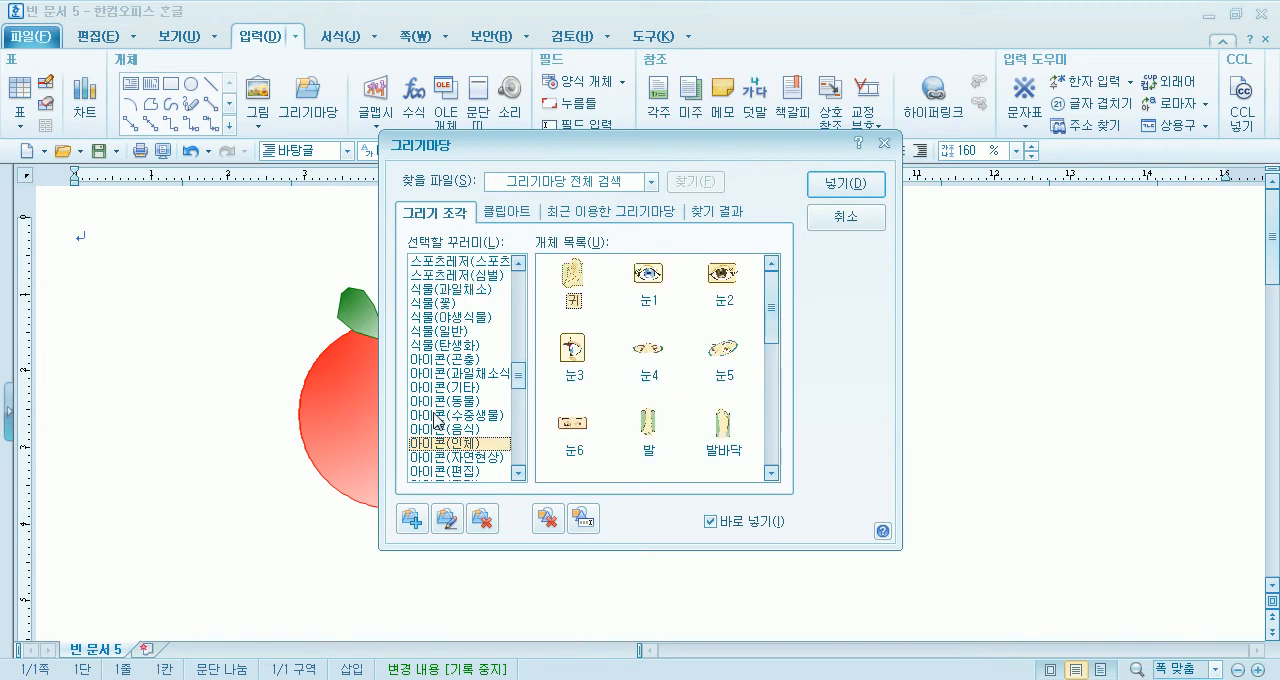
click(488, 290)
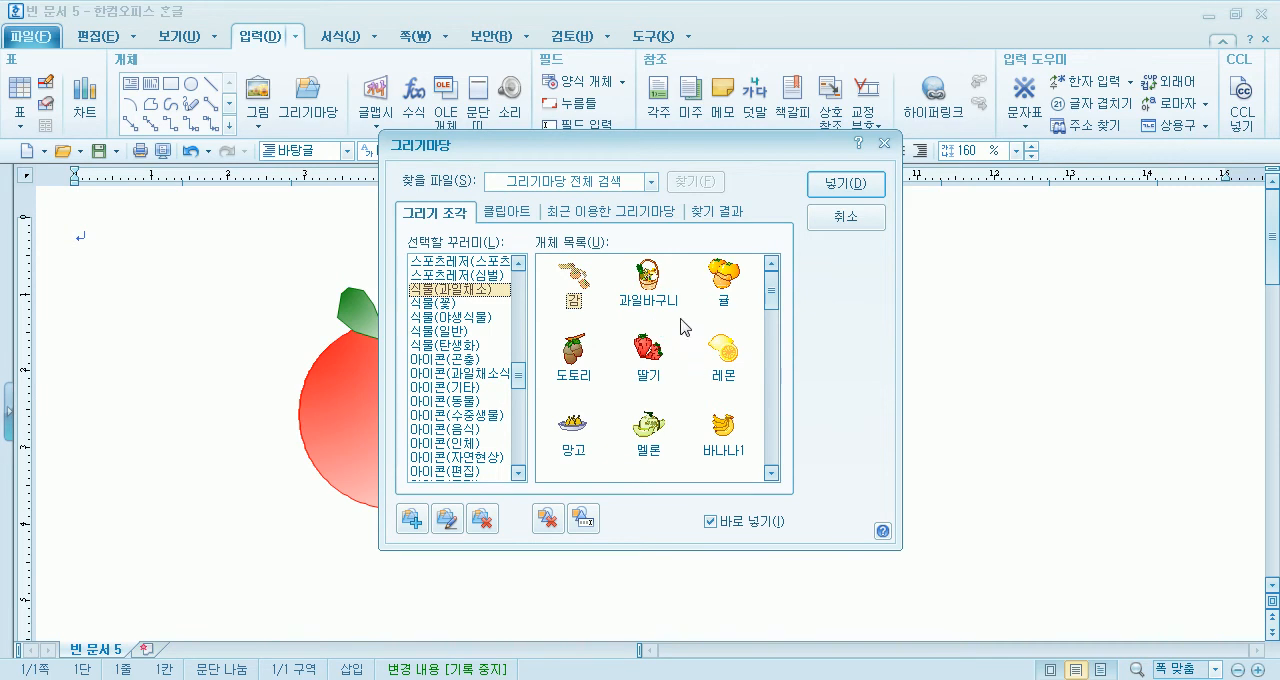
click(843, 218)
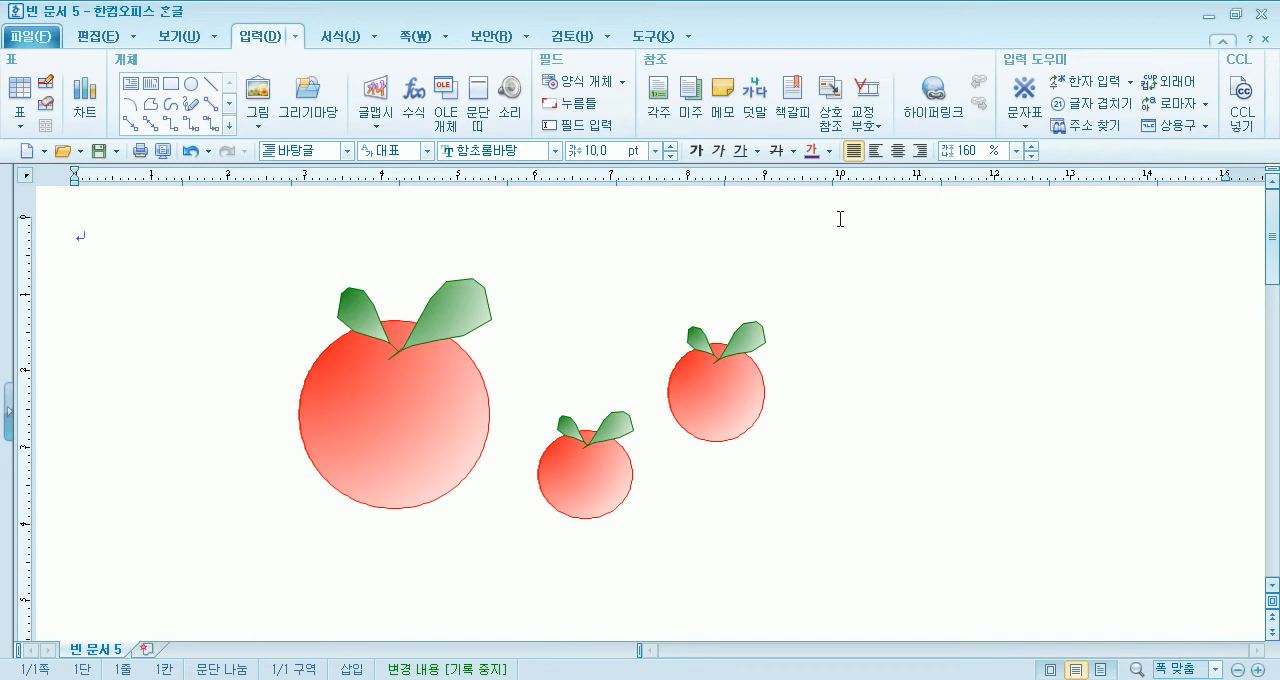
- Select the large grouped fruit and bring up its object commands to reach the 그리기마당에 등록 command
click(397, 422)
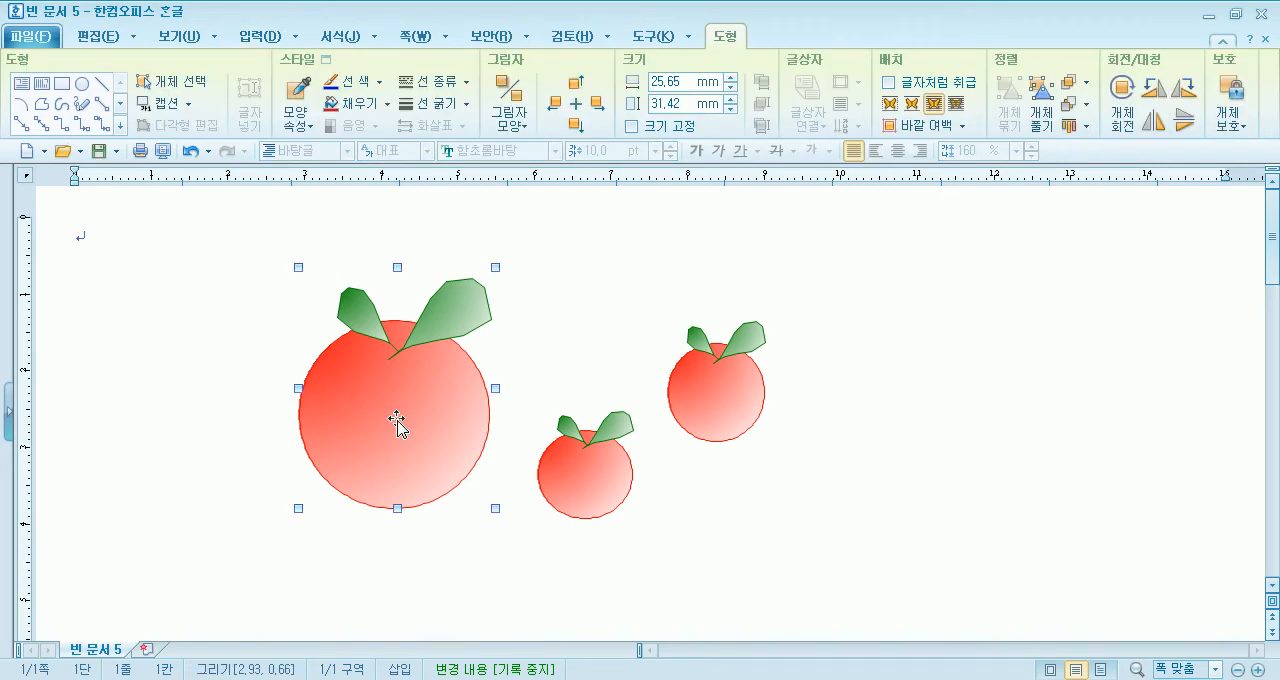
right_click(371, 372)
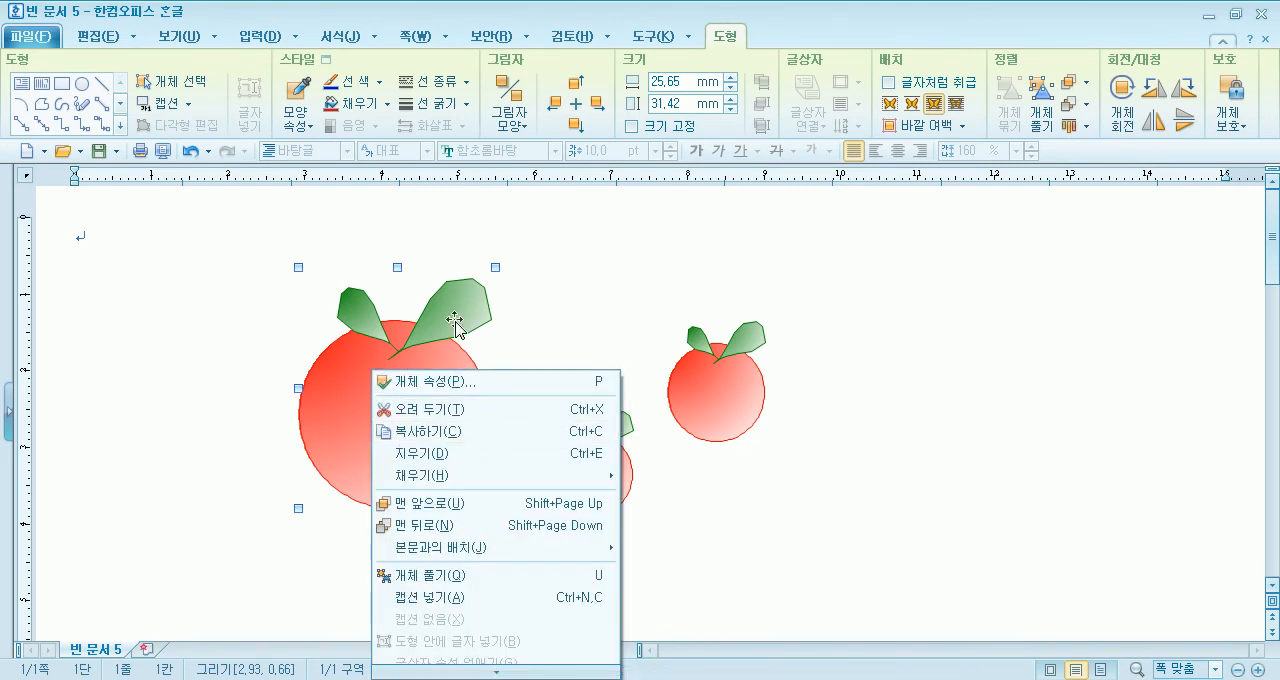
click(609, 311)
scroll(600, 300, down, 3)
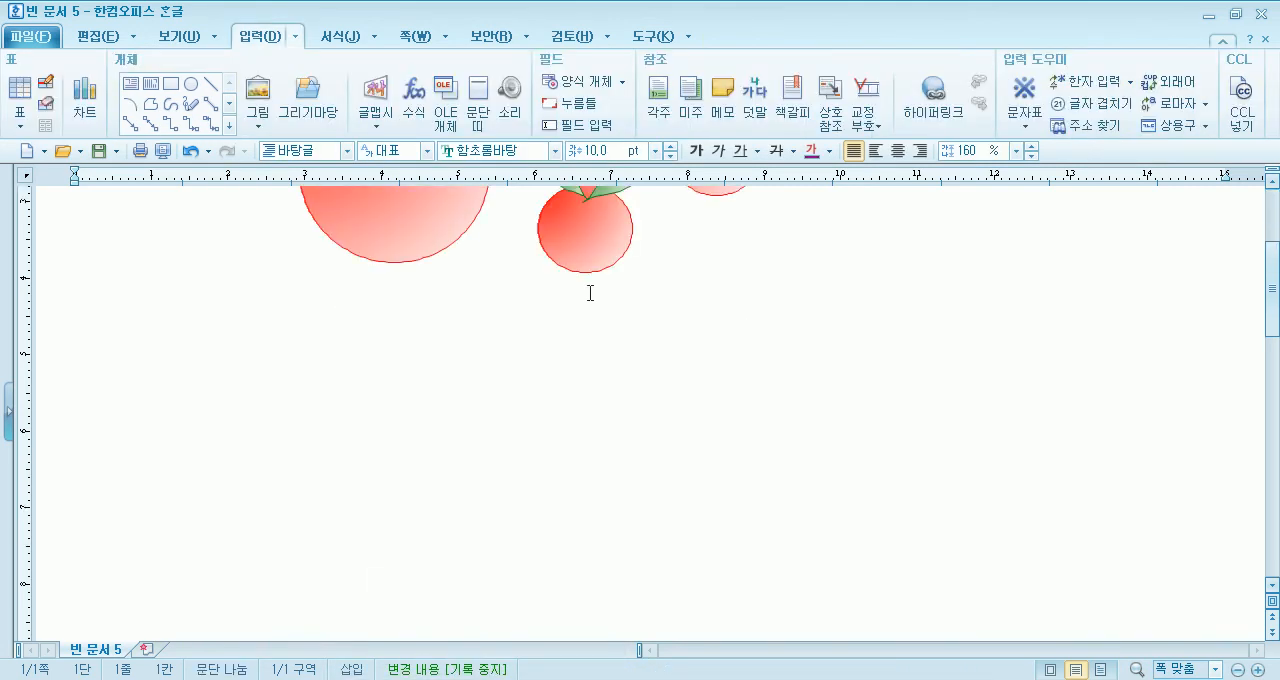
right_click(389, 215)
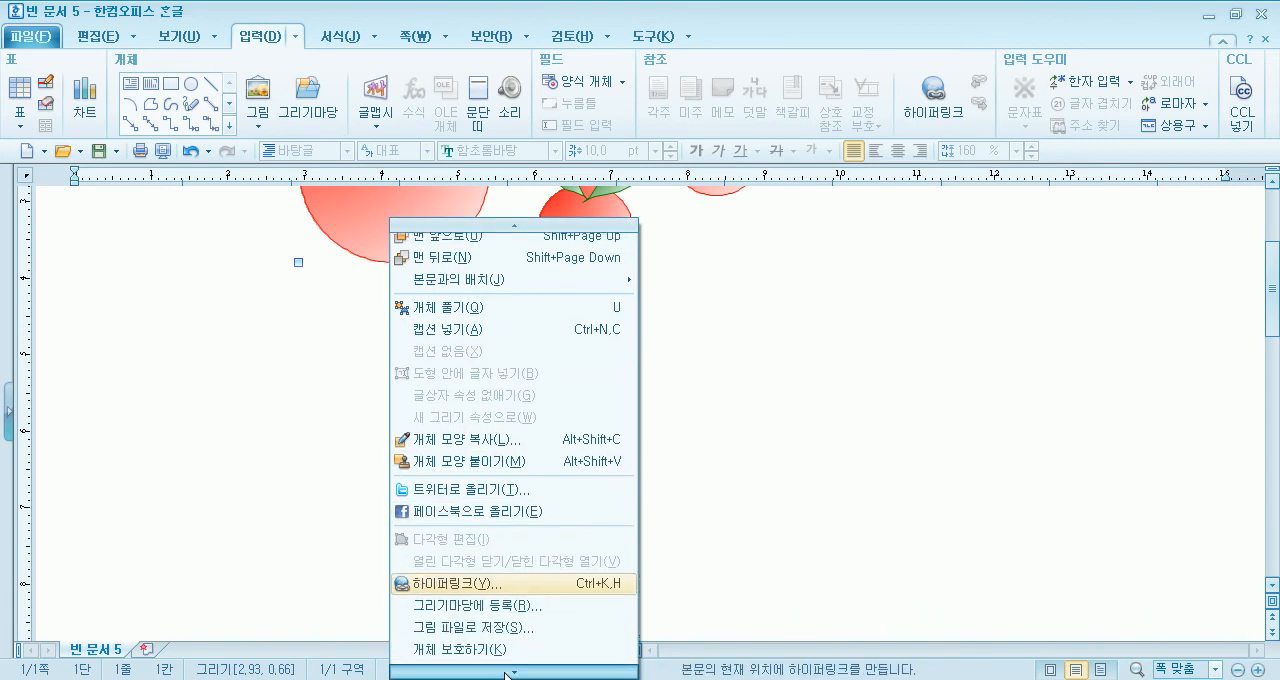
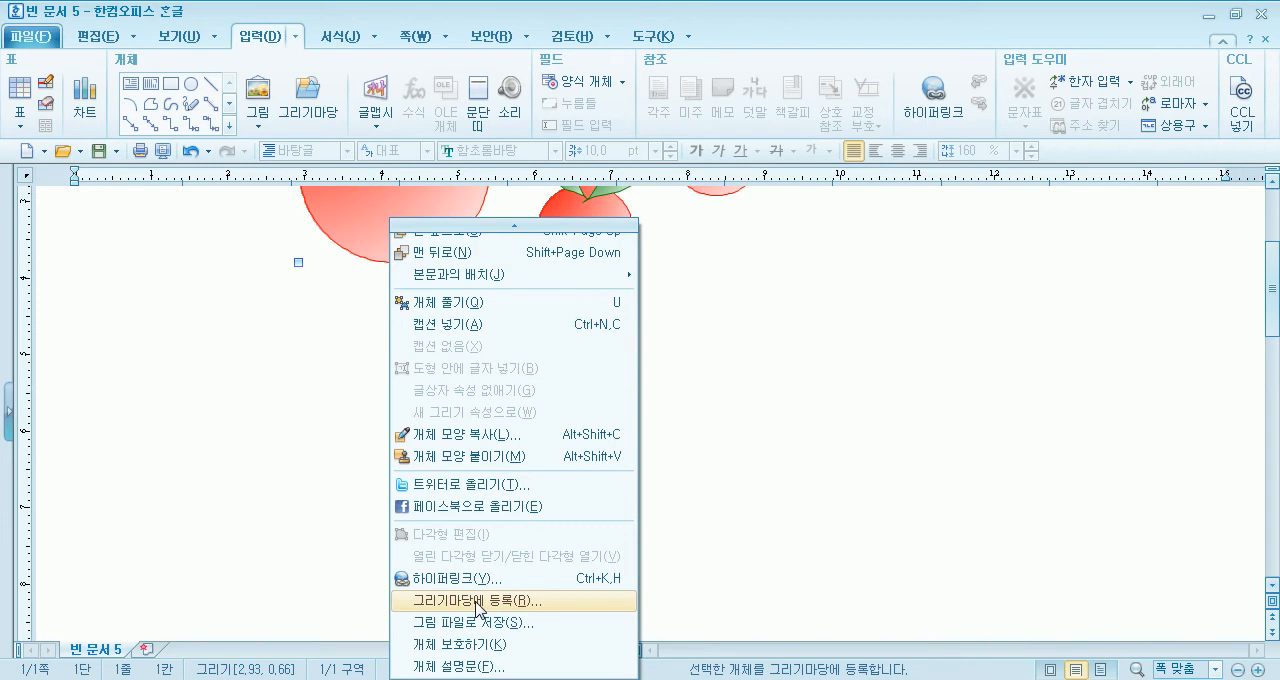
- Register the large grouped fruit in the 그리기마당 collection 식물(과일채소) under the name 사과
click(258, 46)
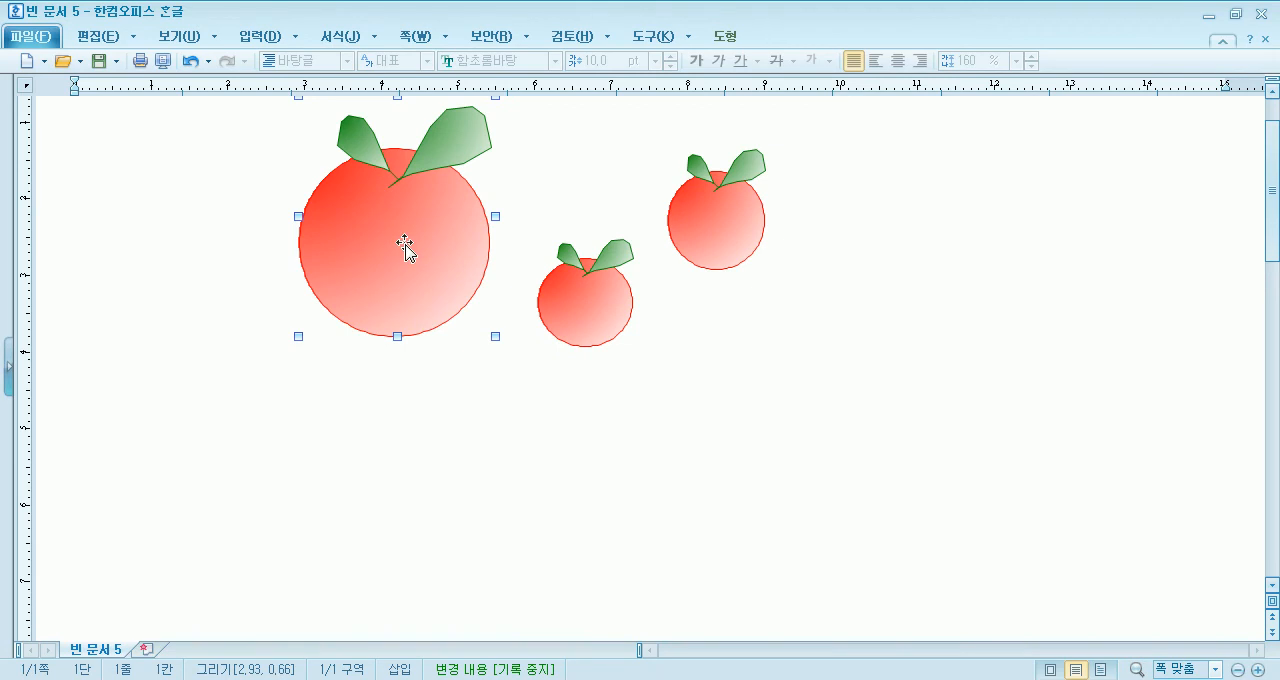
right_click(425, 199)
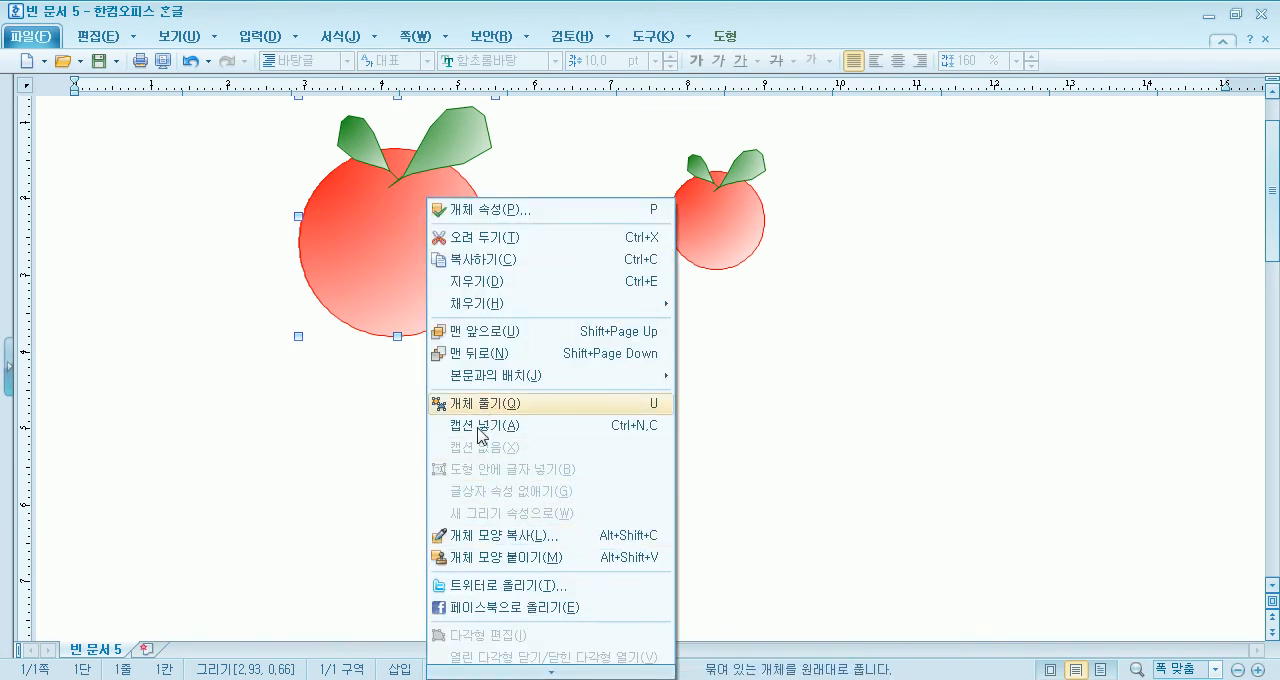
mouse_move(519, 667)
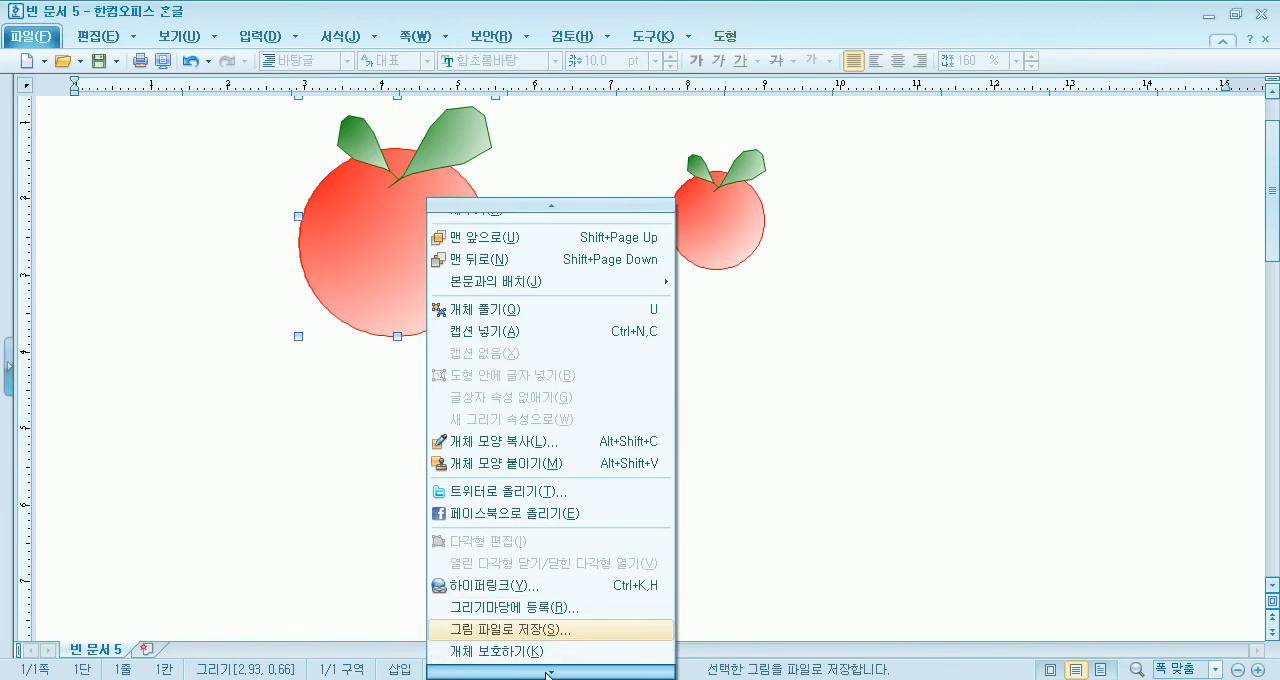
click(537, 601)
drag(591, 288, 757, 195)
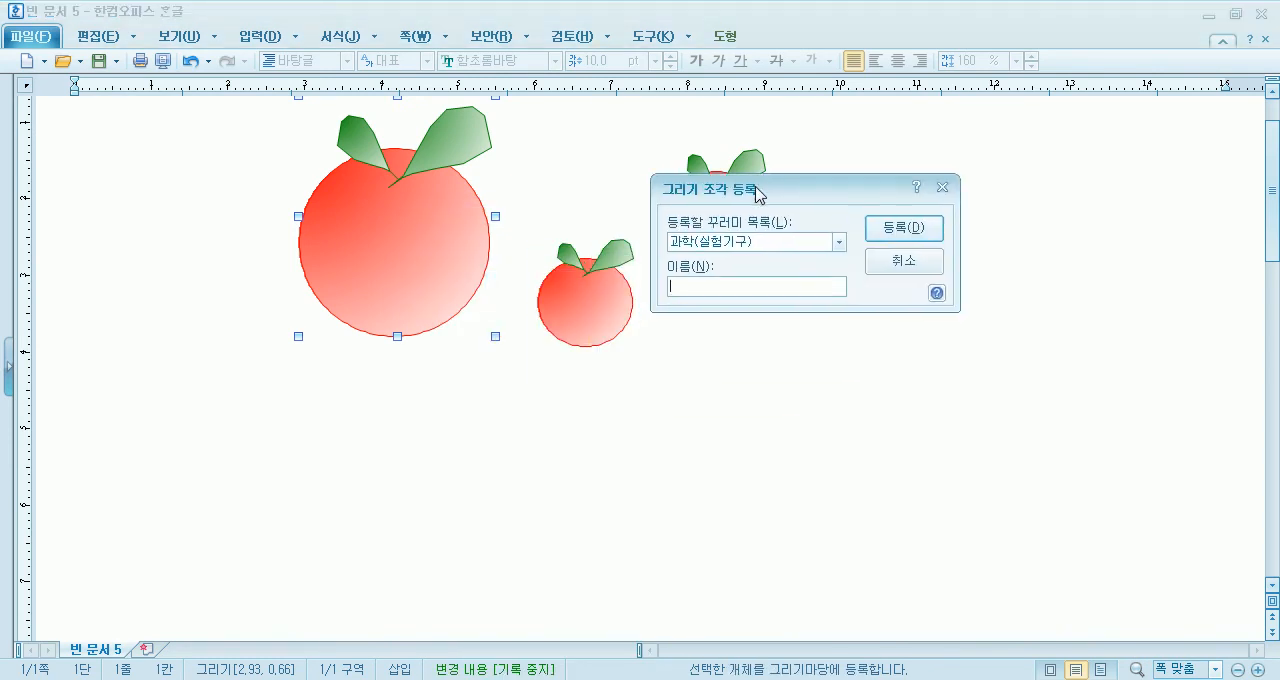
click(839, 243)
drag(837, 276, 837, 297)
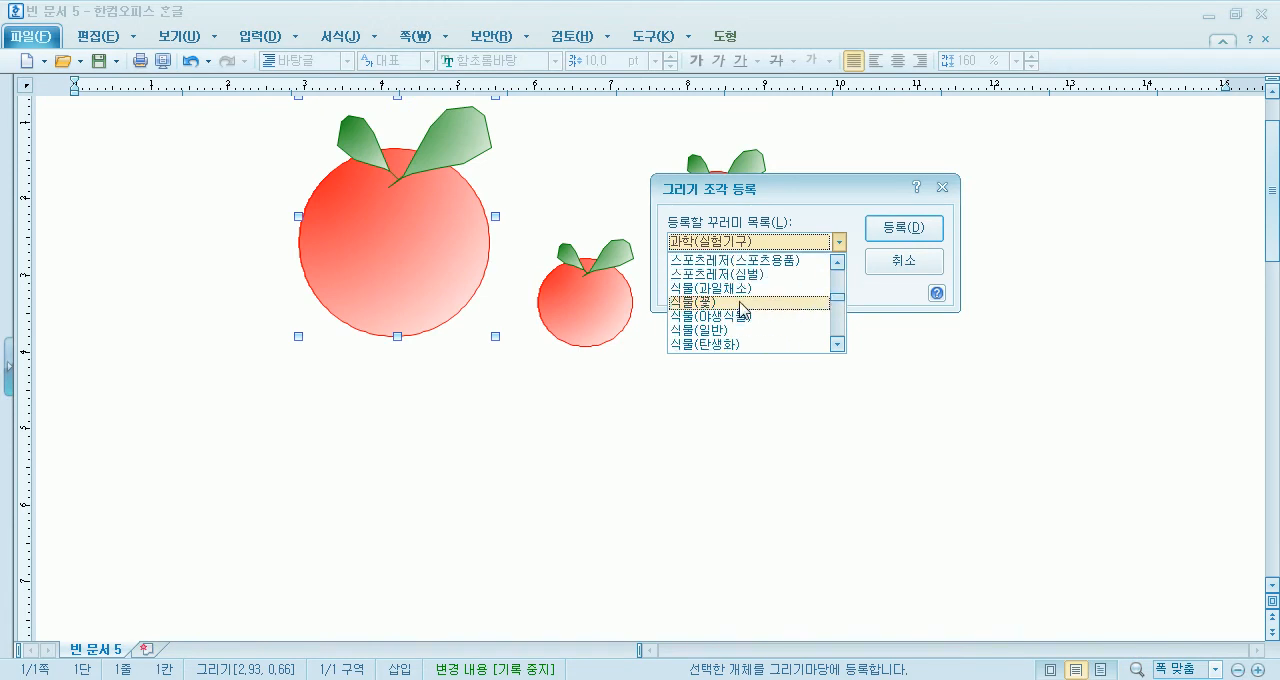
click(726, 288)
click(725, 290)
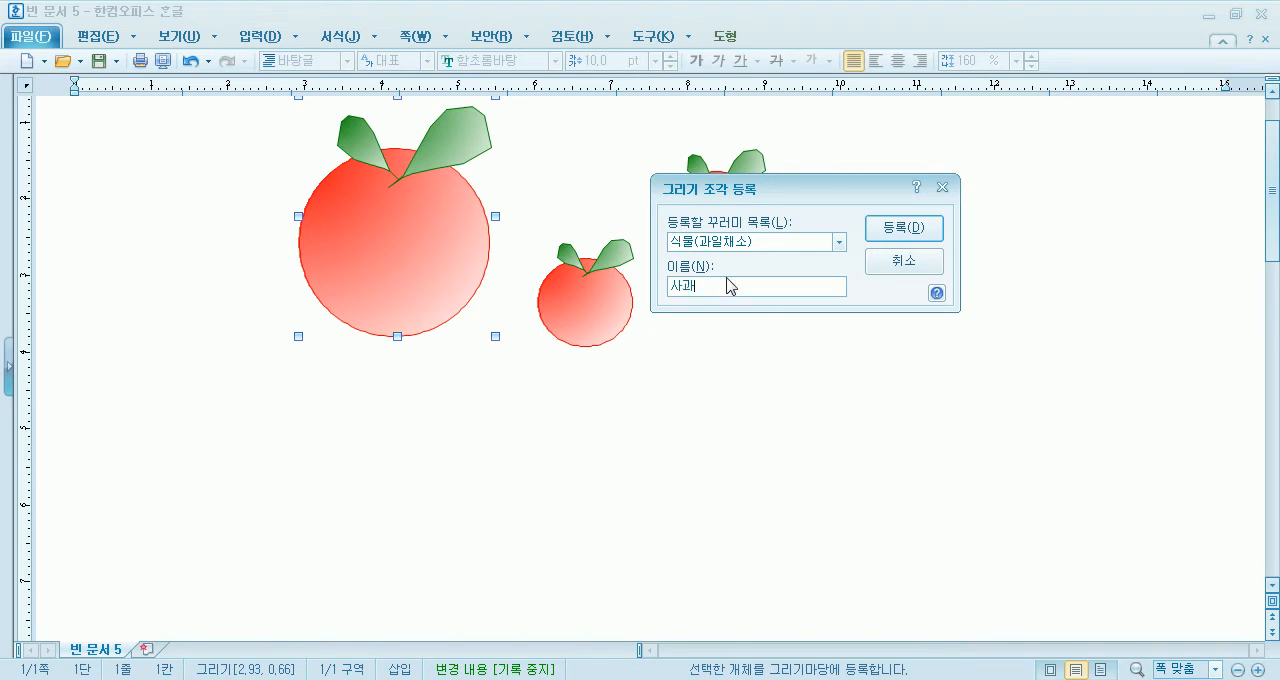
click(903, 227)
click(634, 582)
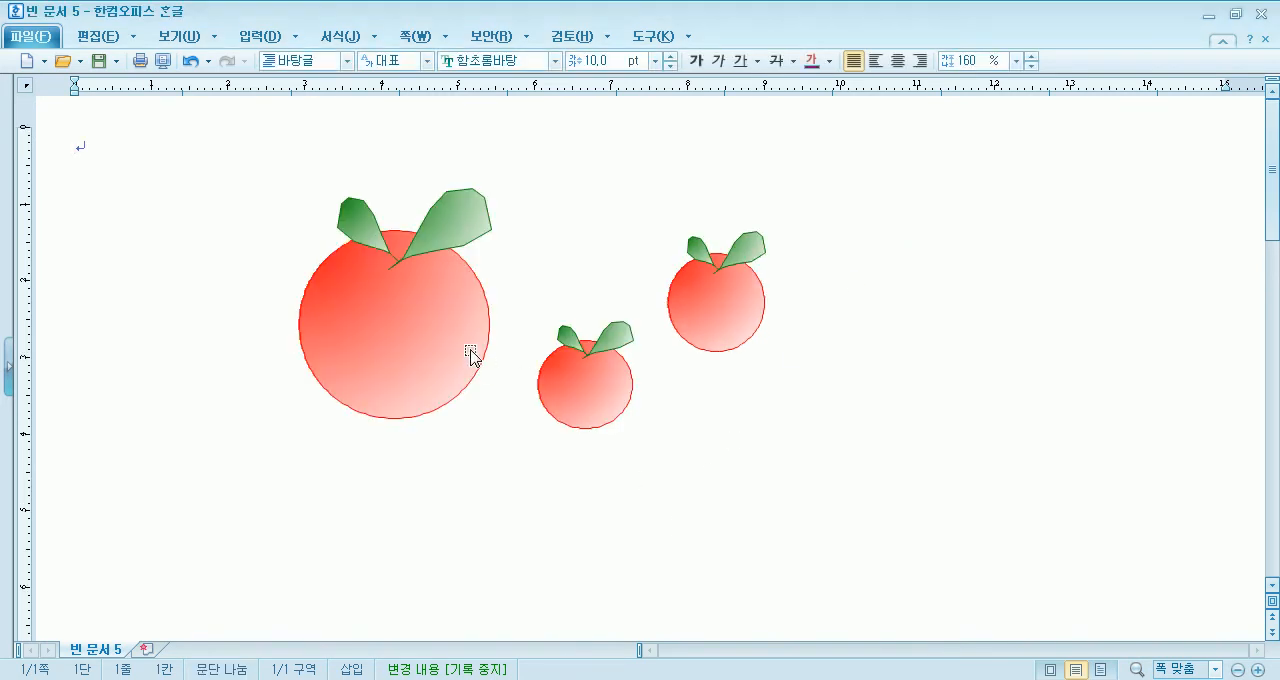
- Start registering the large fruit in 그리기마당 again and choose 음식(간식) as the target collection
scroll(408, 240, down, 3)
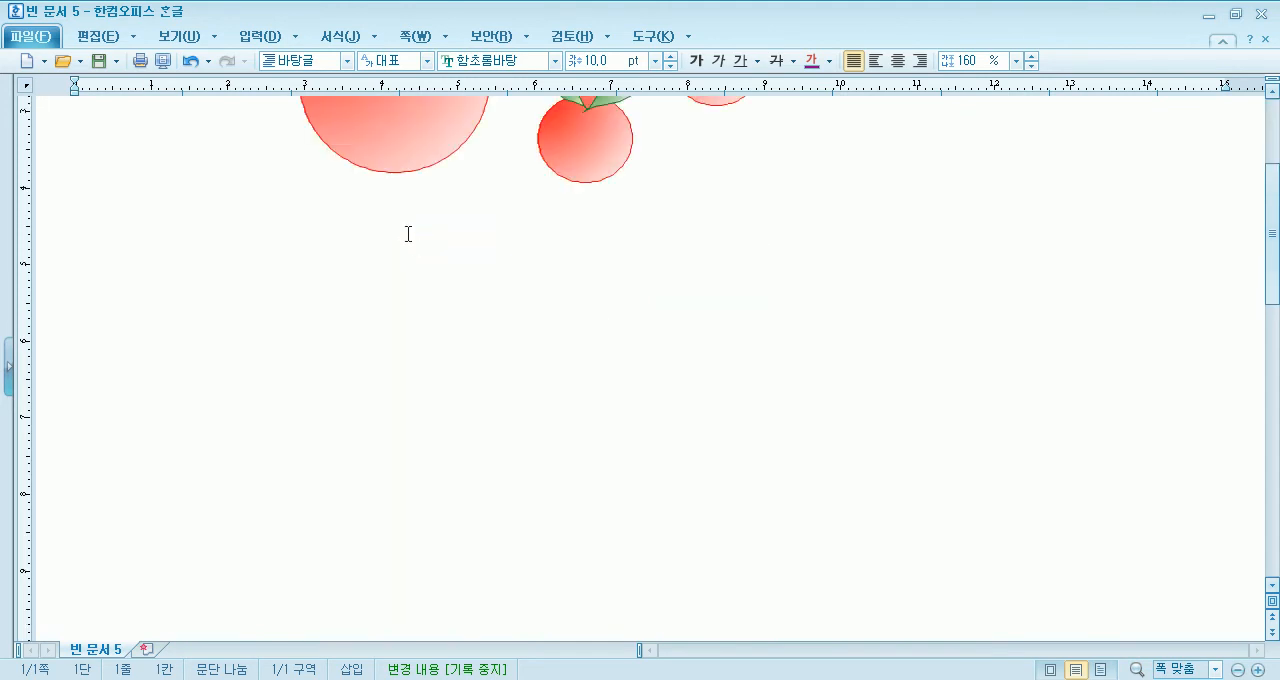
right_click(395, 120)
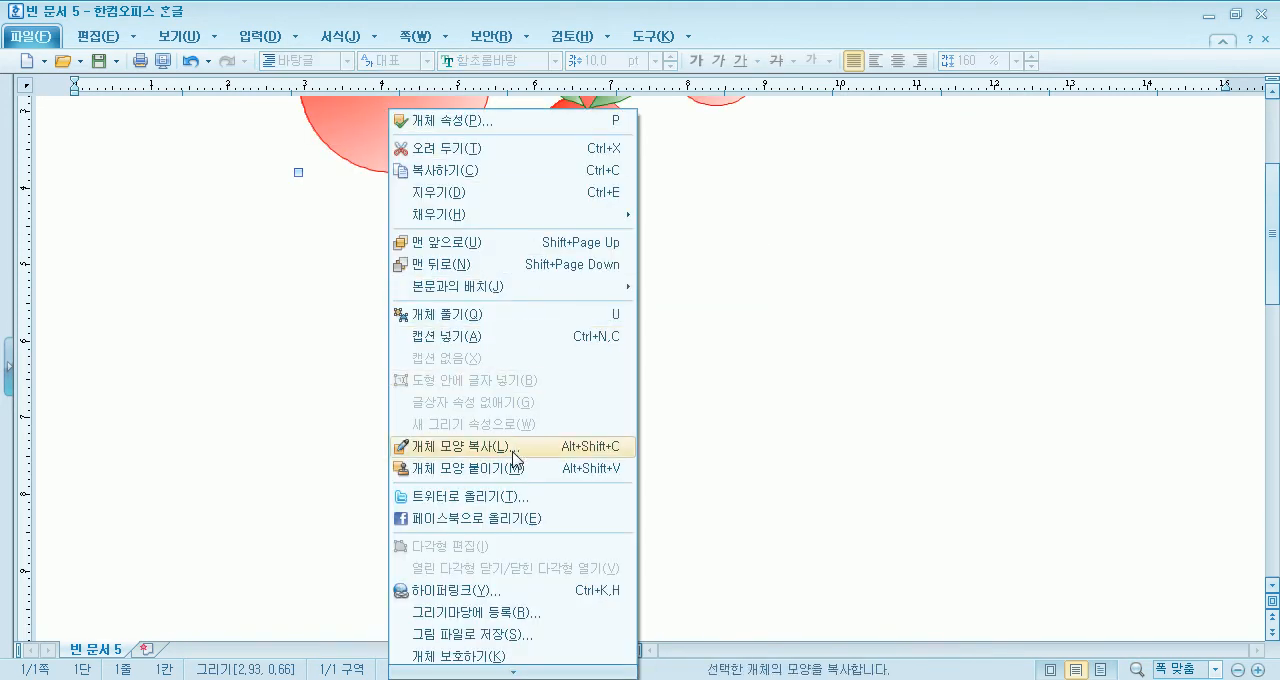
click(522, 612)
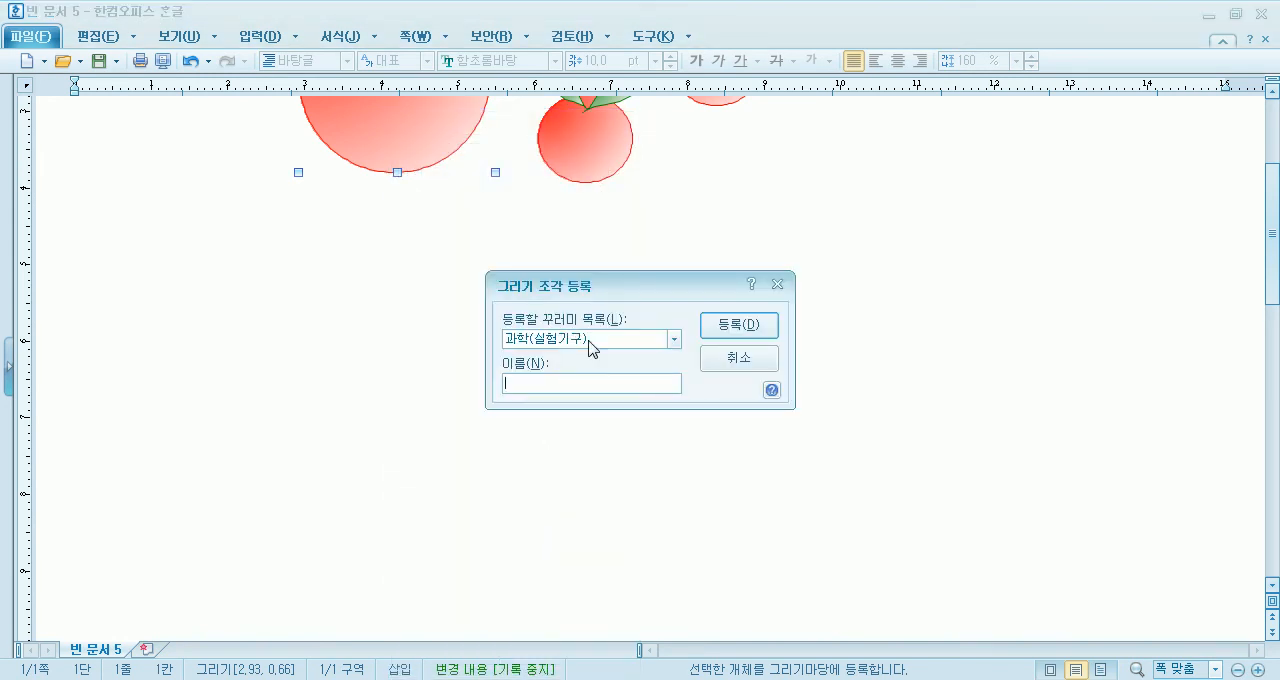
click(598, 340)
drag(676, 374, 669, 412)
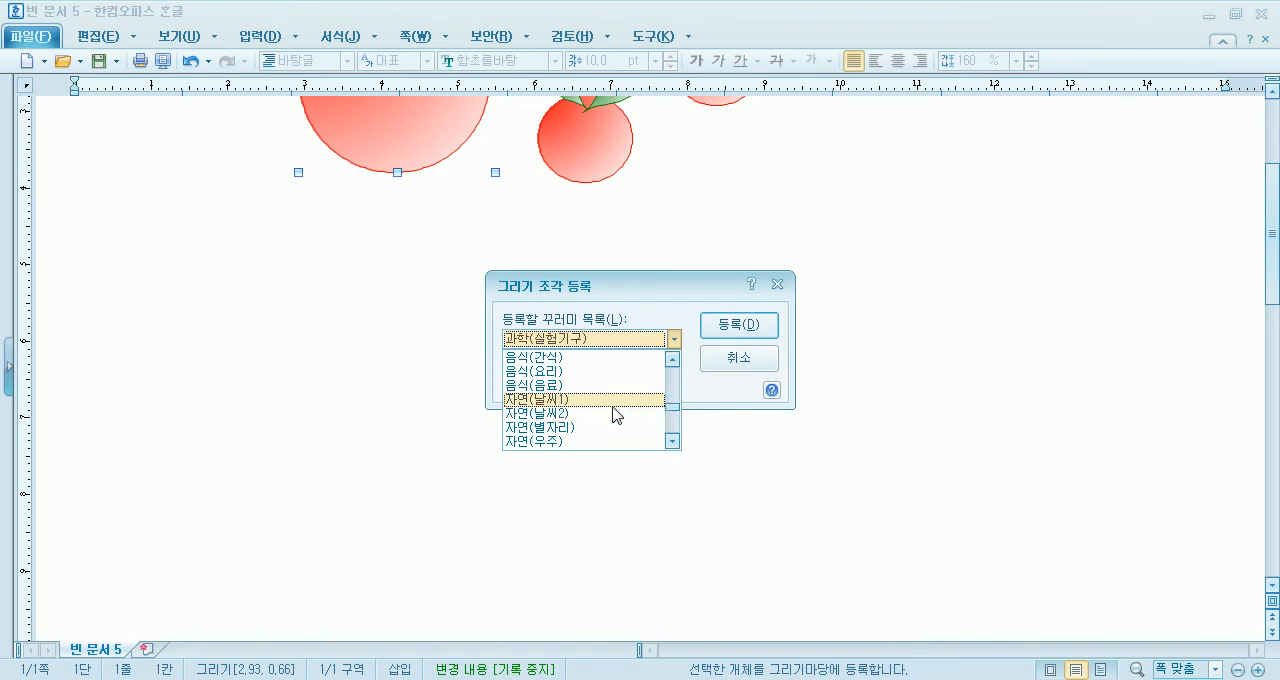
click(559, 372)
click(592, 341)
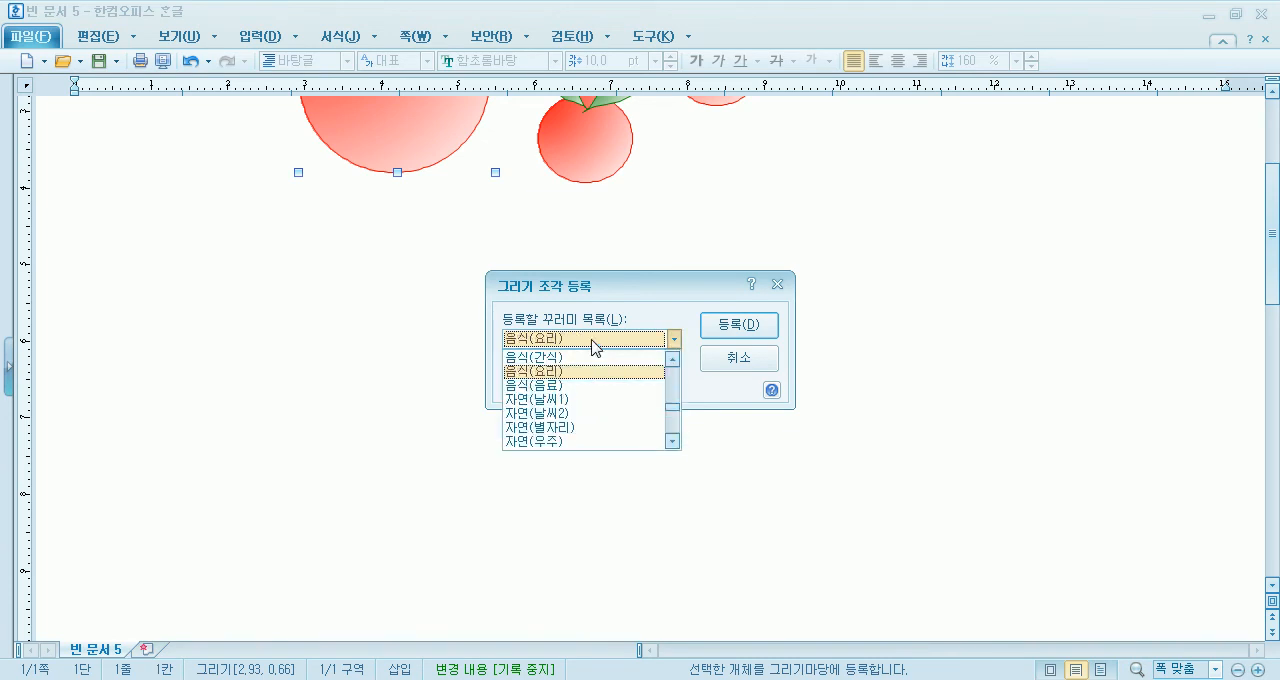
click(584, 358)
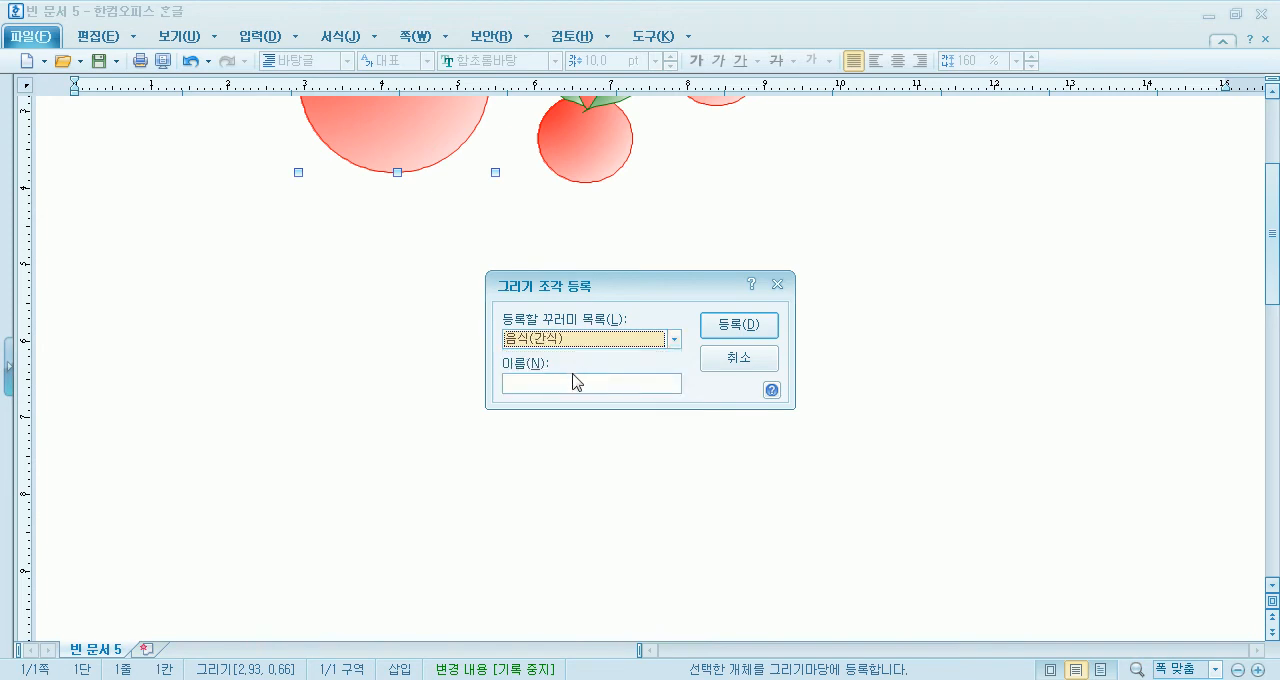
- Name the drawing piece 국광 and complete its registration
click(572, 380)
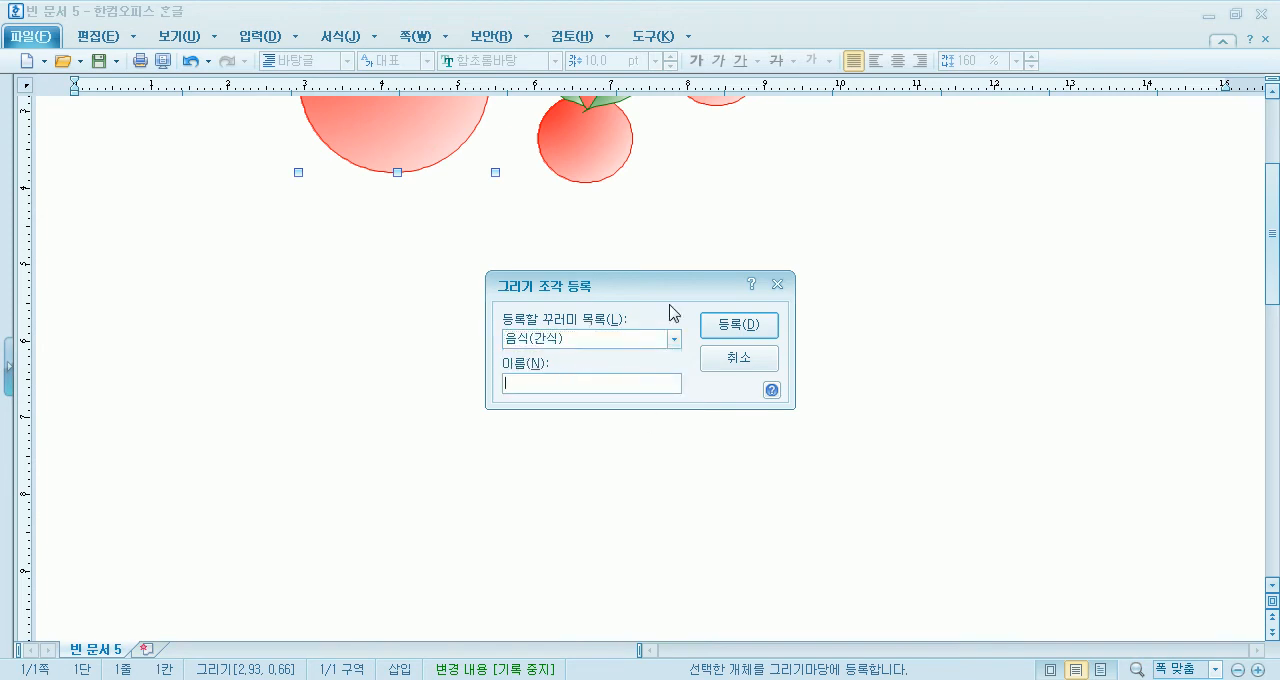
text(ㅅ과과)
click(758, 332)
- Insert the registered 국광 drawing from the 음식(간식) collection of the 그리기마당 gallery near the page's upper right corner
click(260, 37)
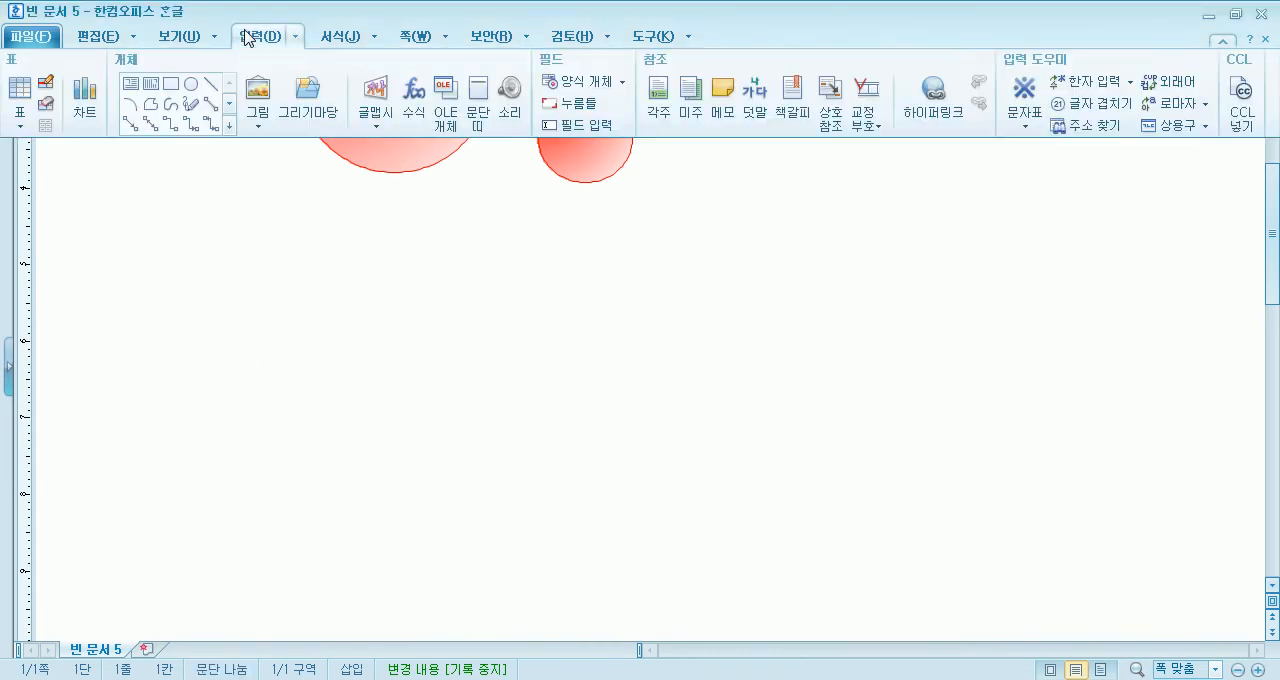
click(311, 92)
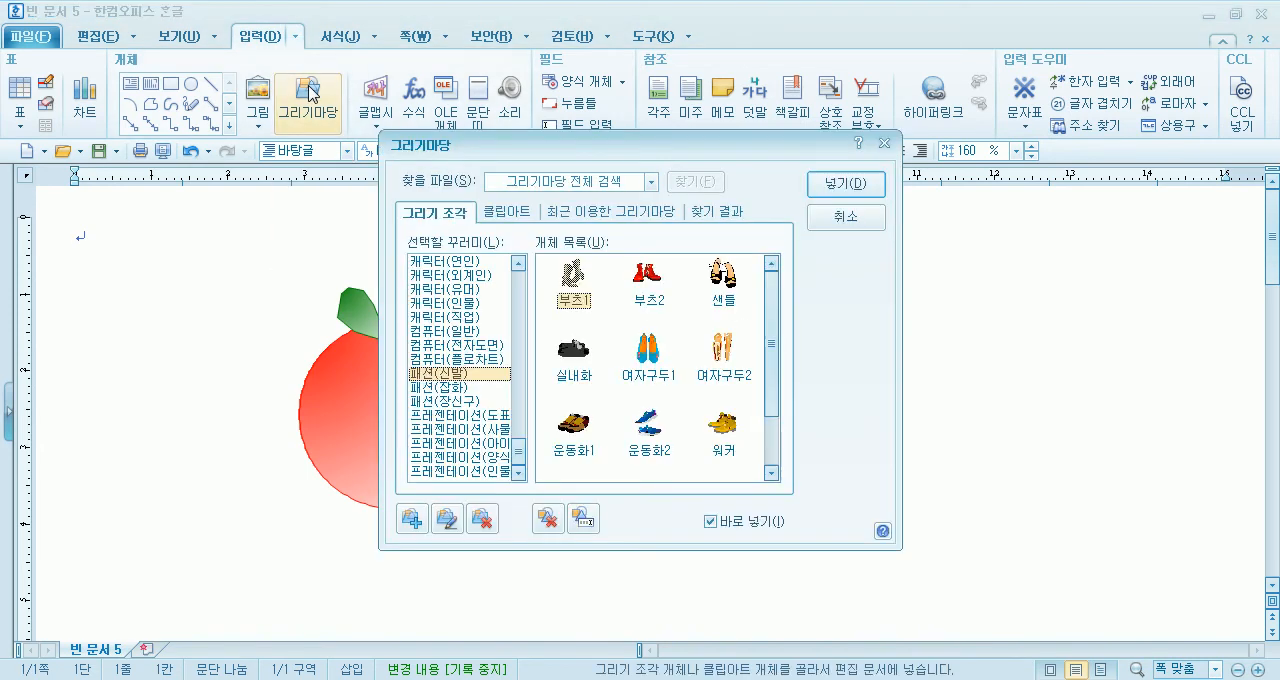
drag(516, 450, 530, 398)
click(456, 415)
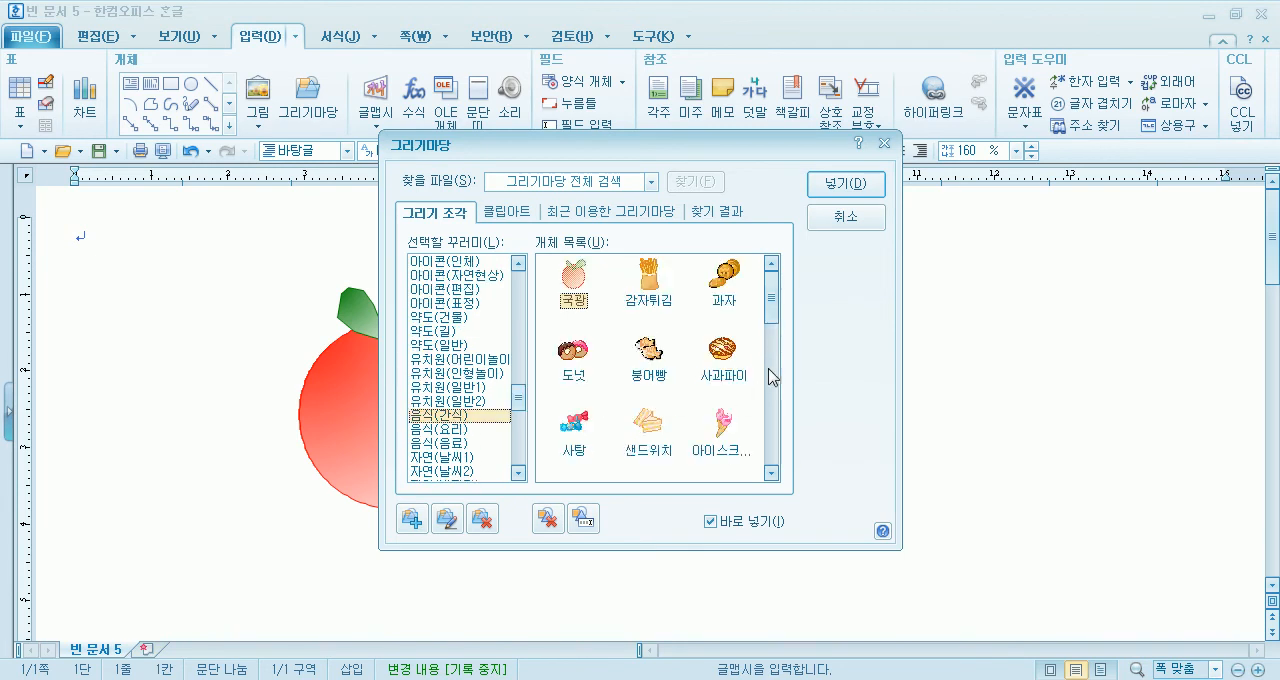
double_click(584, 288)
drag(998, 245, 1103, 374)
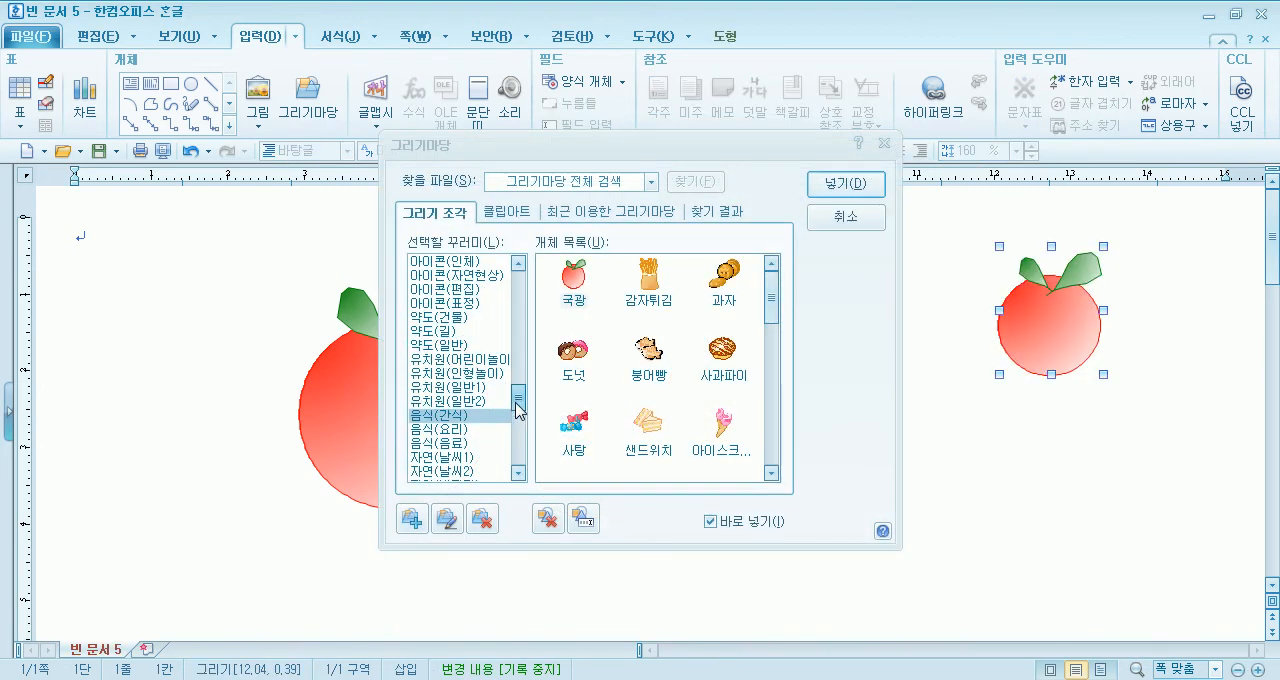
- Insert 사과 from the 식물(과일채소) collection to the left of the large fruit, and 감 below the 국광 drawing
scroll(519, 393, up, 2)
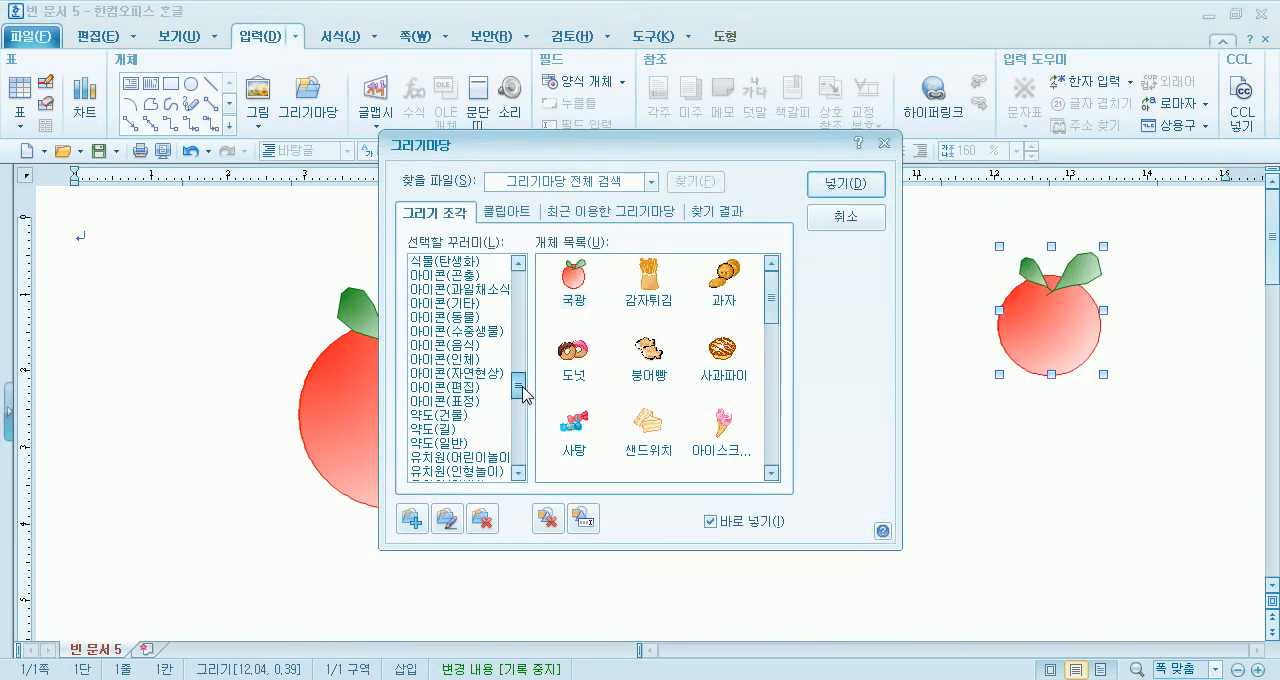
scroll(519, 390, up, 2)
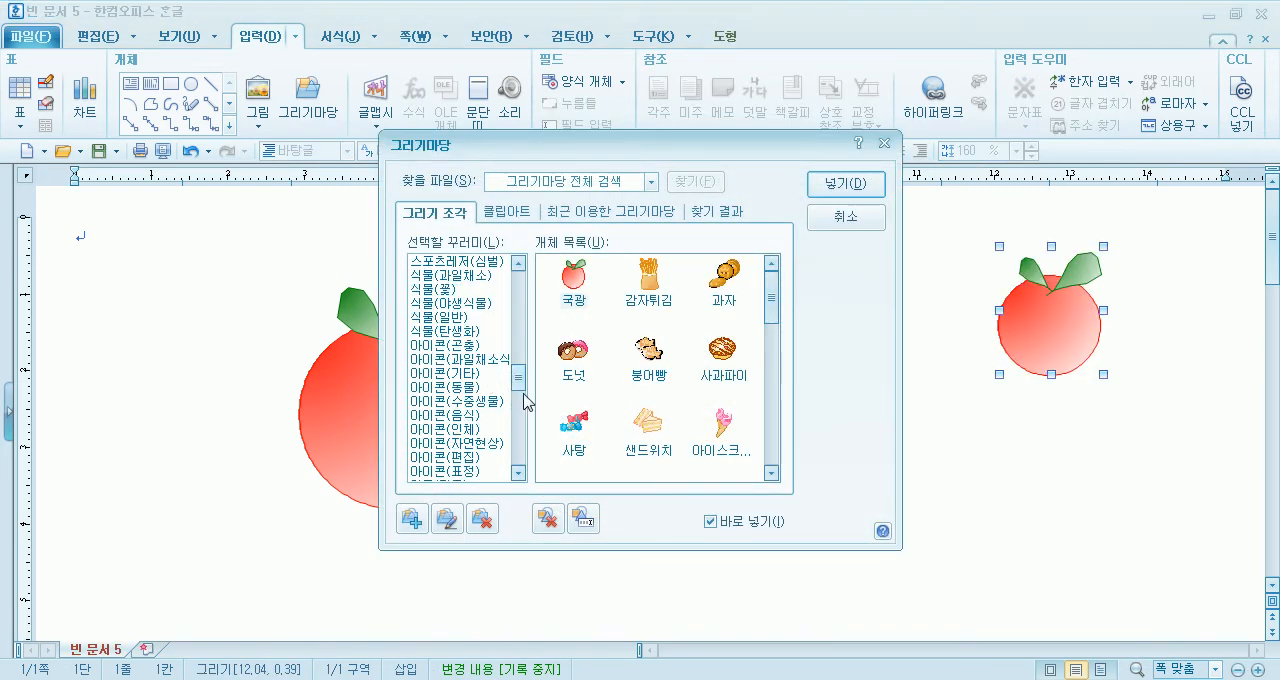
scroll(522, 383, up, 3)
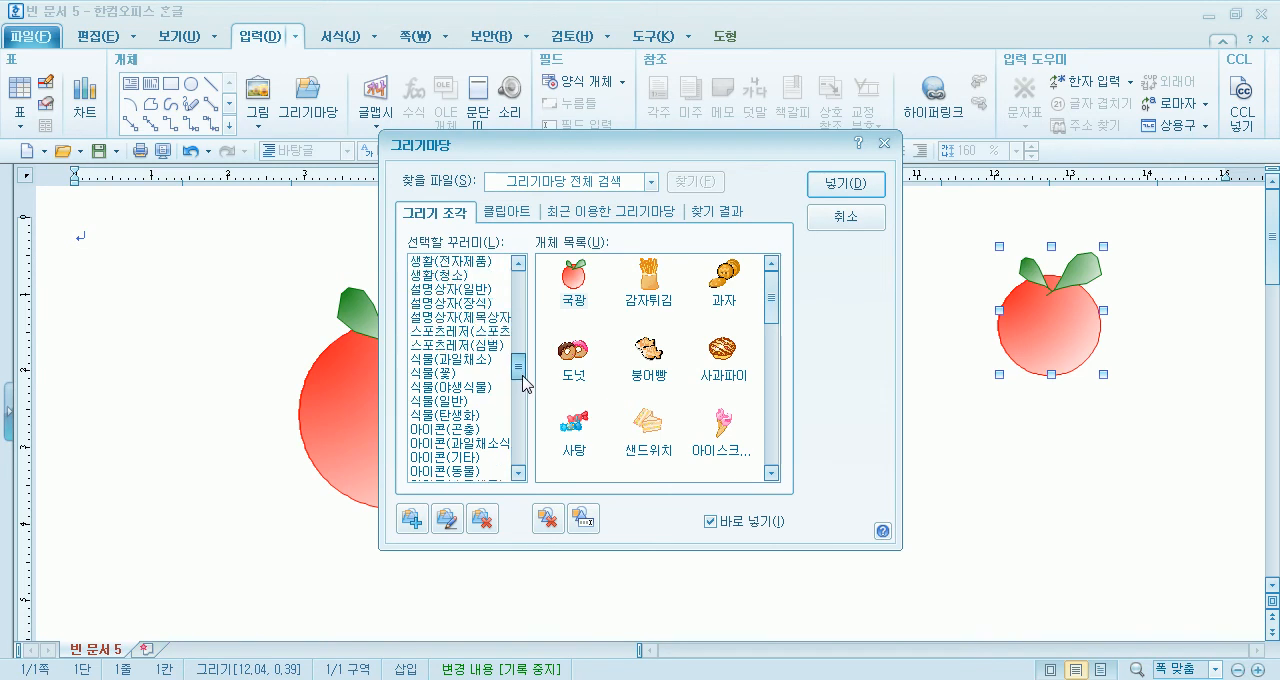
click(464, 362)
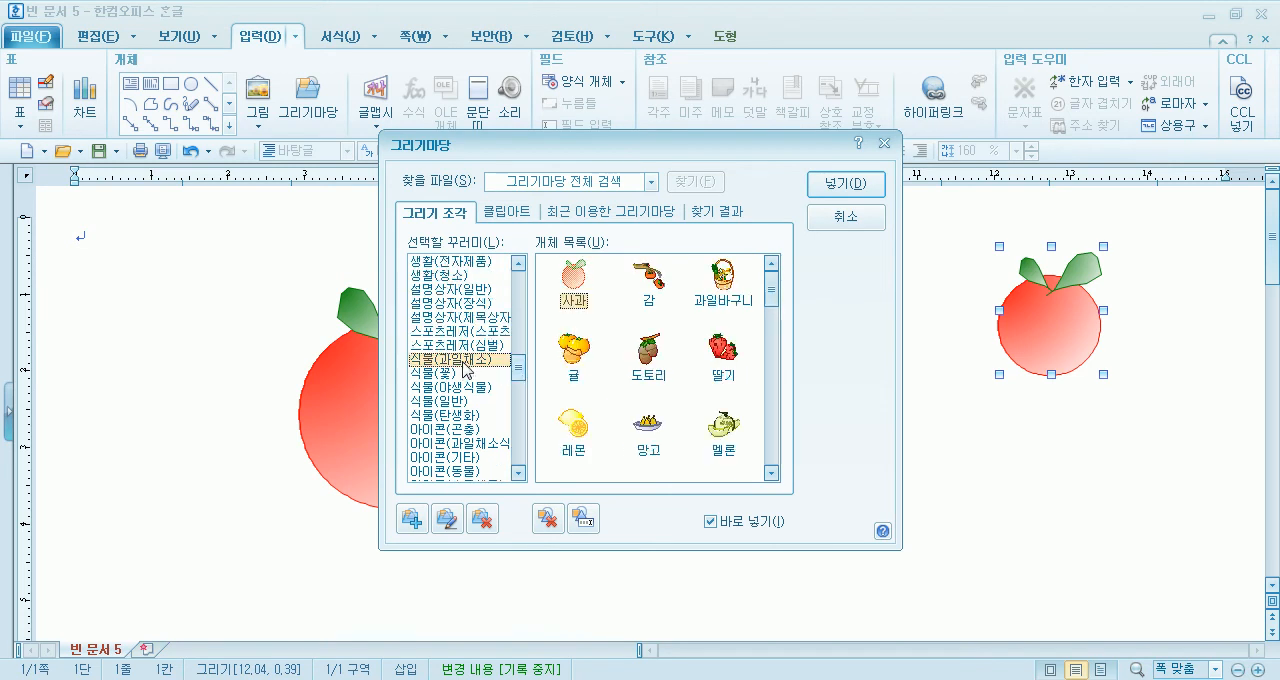
double_click(585, 278)
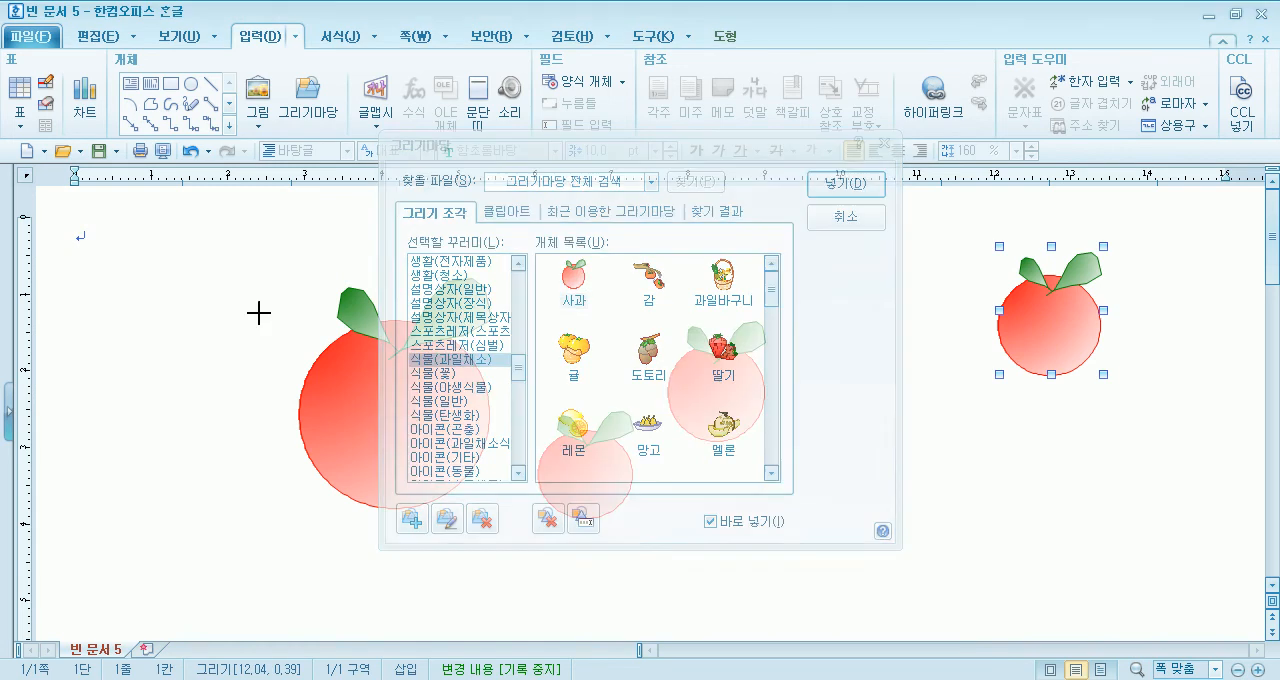
drag(142, 297, 226, 393)
click(648, 277)
drag(1013, 415, 1087, 491)
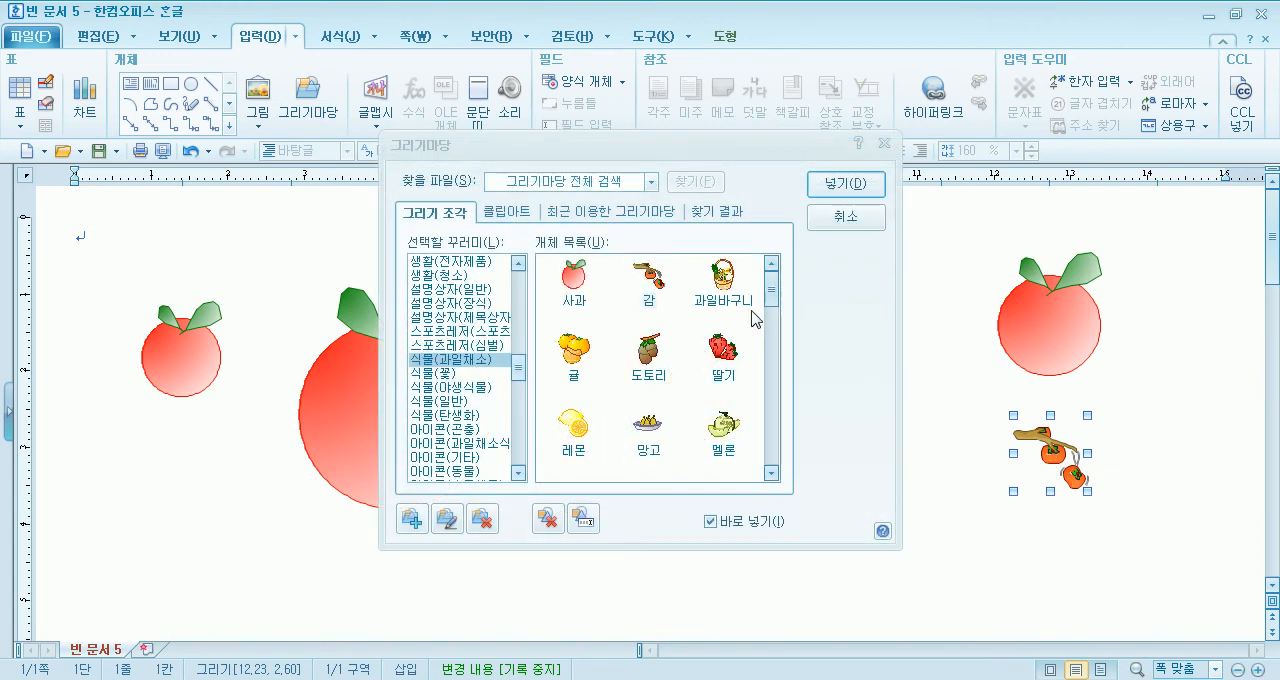
- Insert the 과일바구니 drawing, about 26 by 32 mm, in the clear space below the large fruit and close the gallery
drag(690, 148, 990, 100)
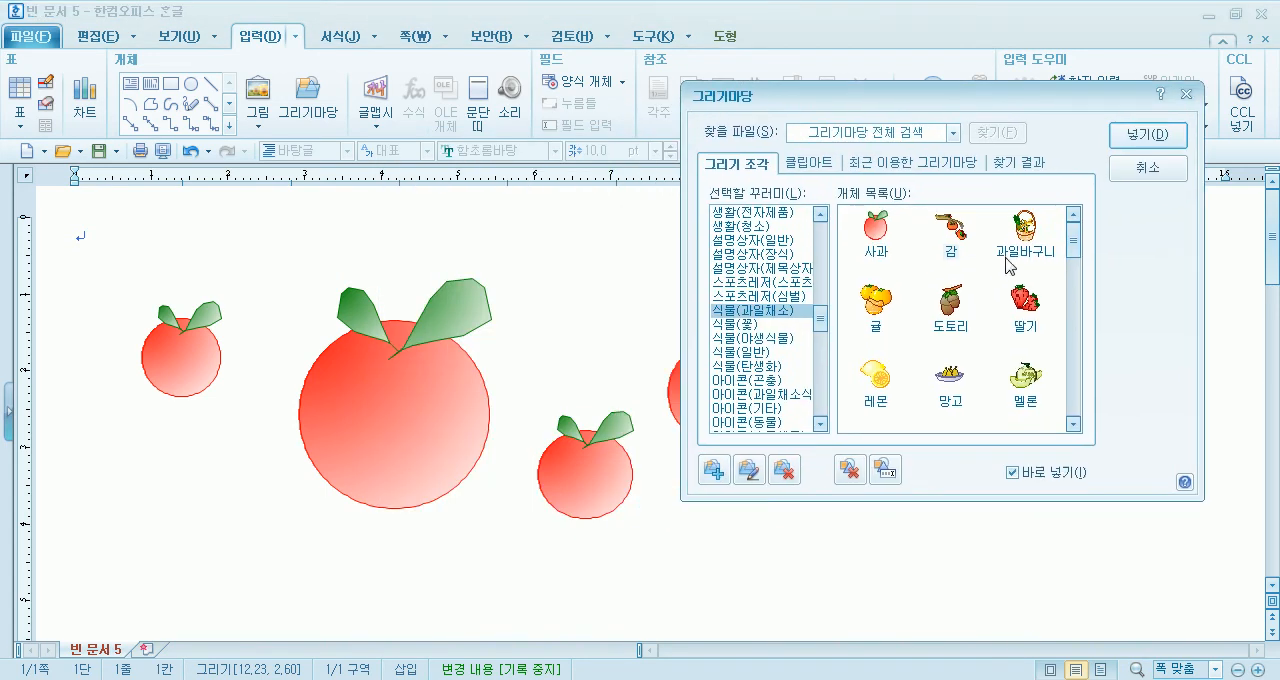
mouse_move(197, 449)
mouse_down()
mouse_move(402, 592)
mouse_move(401, 640)
mouse_up()
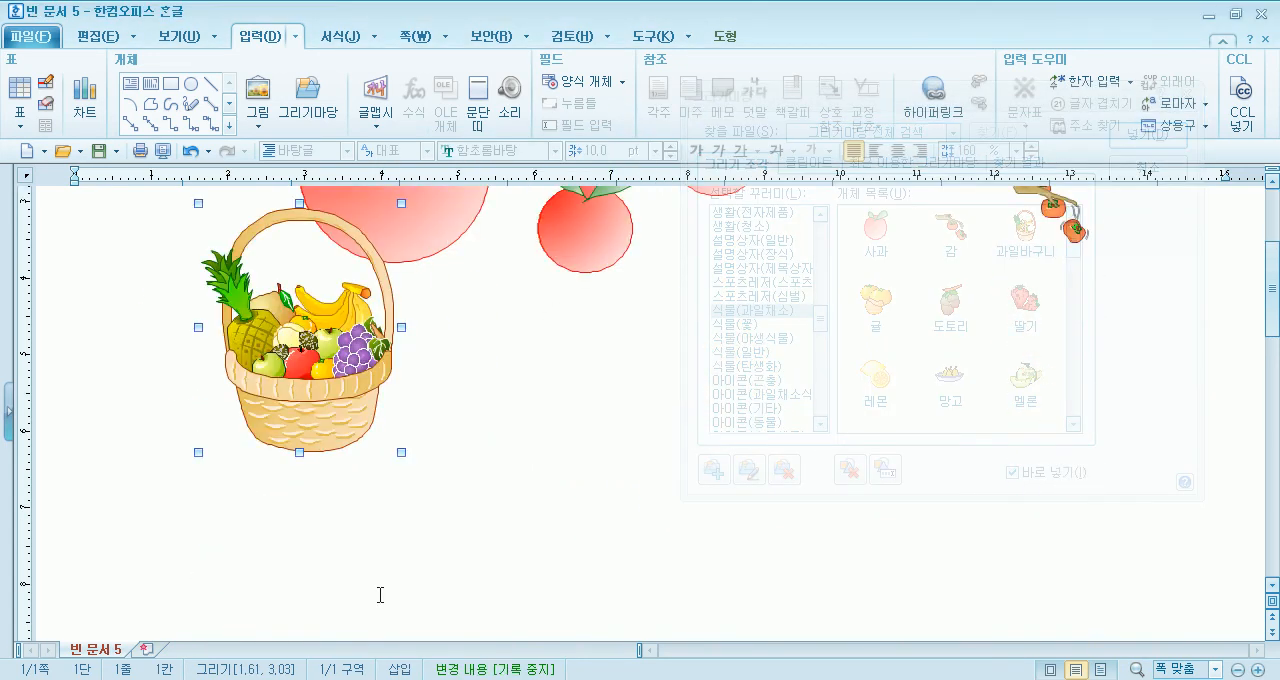
drag(328, 358, 329, 455)
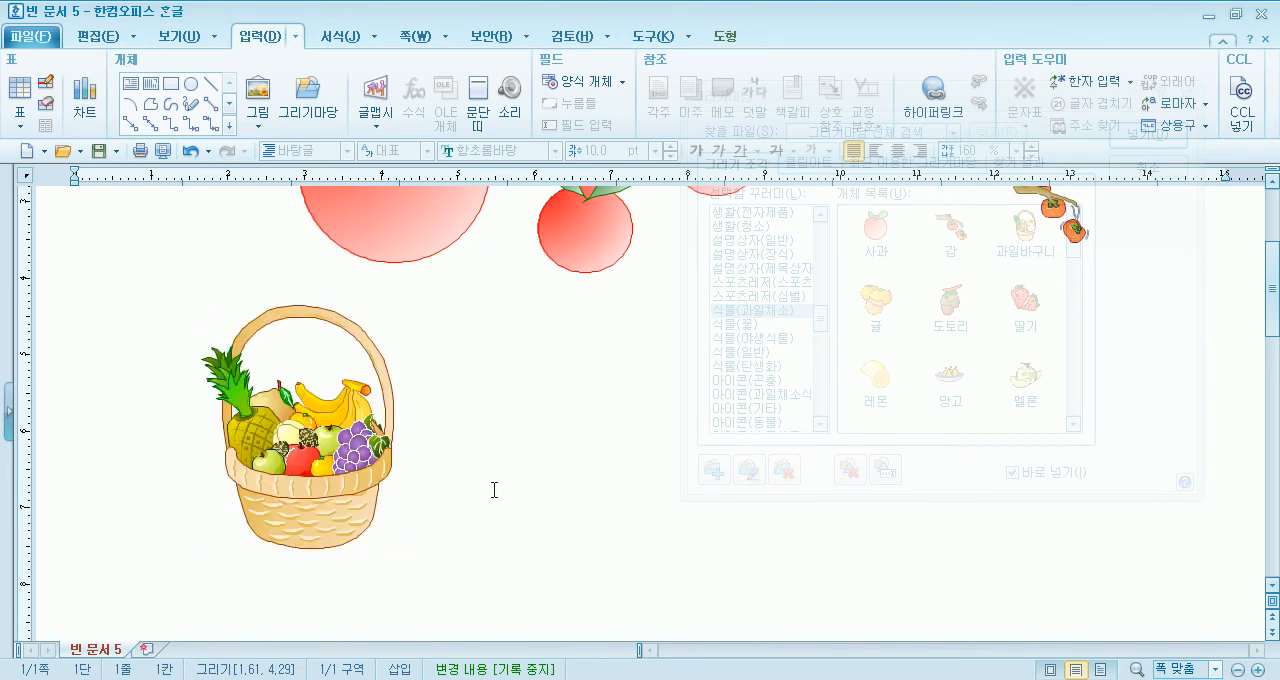
click(494, 490)
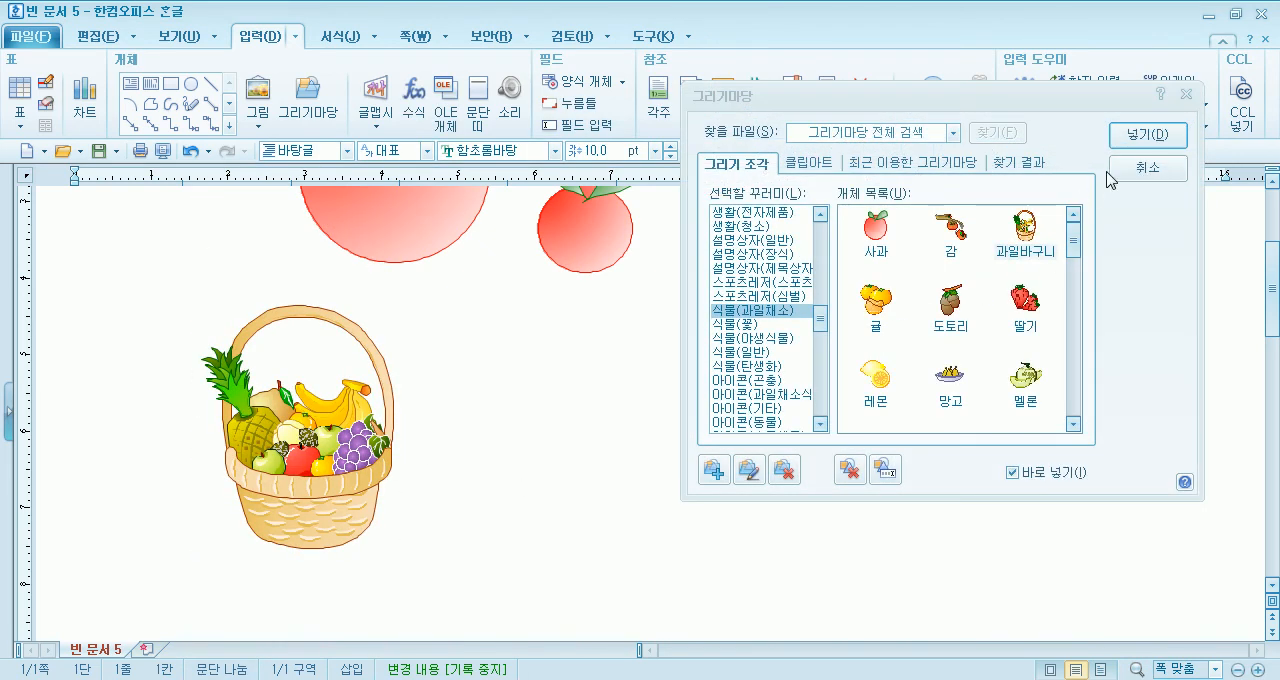
click(1112, 176)
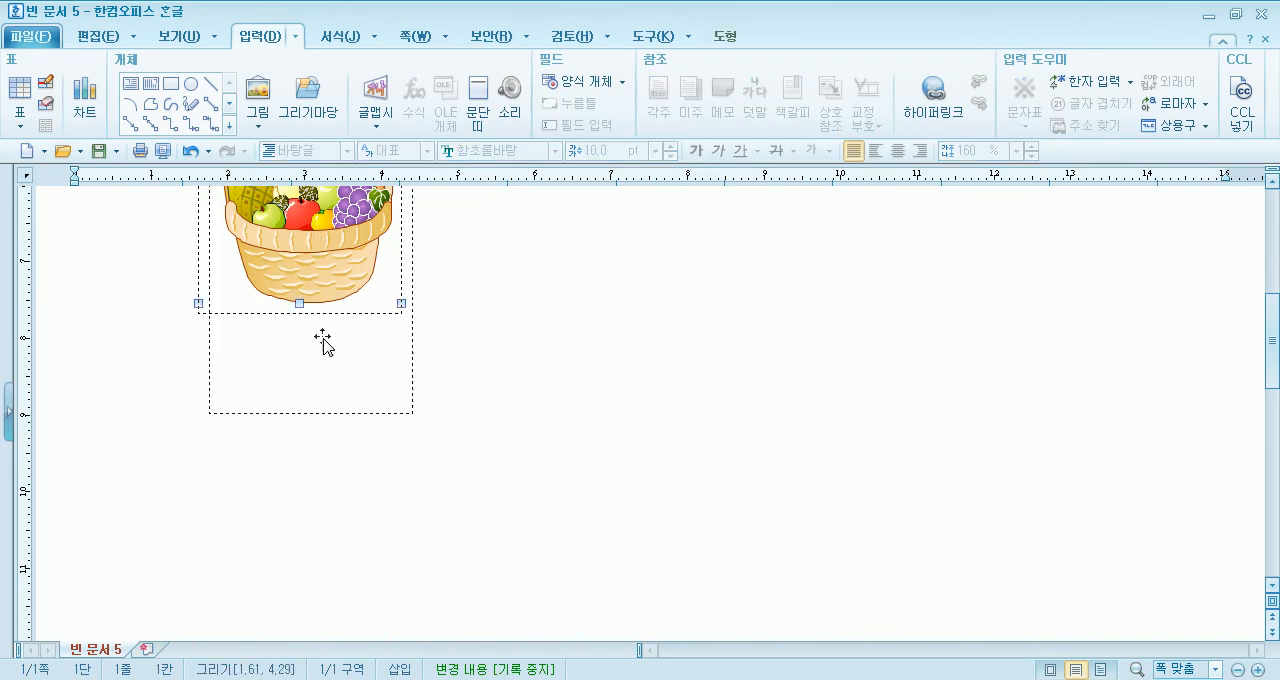
- Move the fruit basket farther down the page, well away from the other drawings
drag(343, 271, 343, 457)
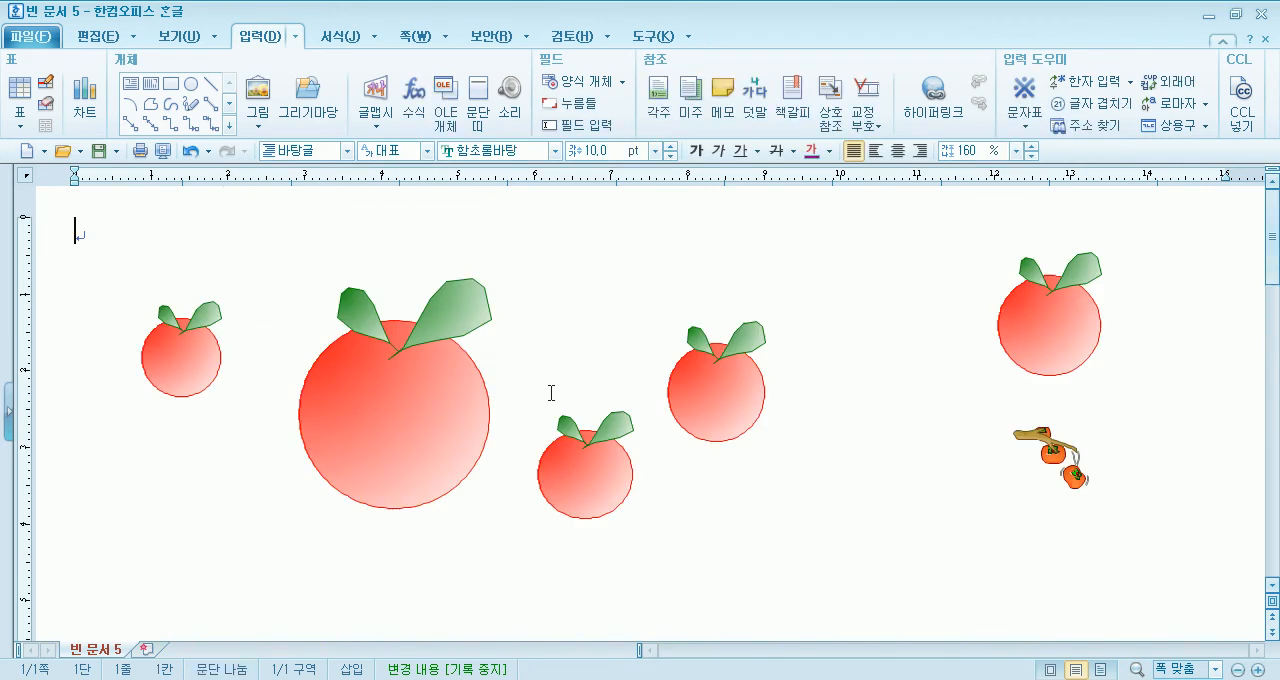
scroll(466, 420, down, 8)
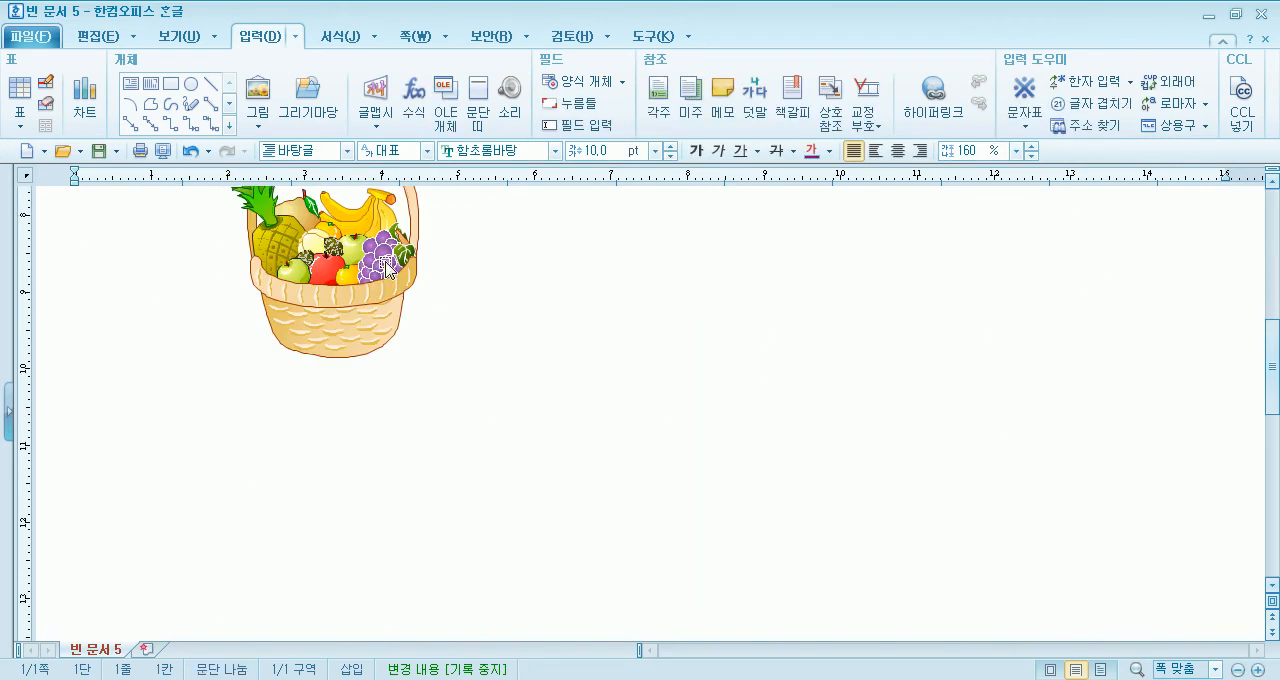
scroll(356, 287, up, 3)
scroll(350, 460, down, 3)
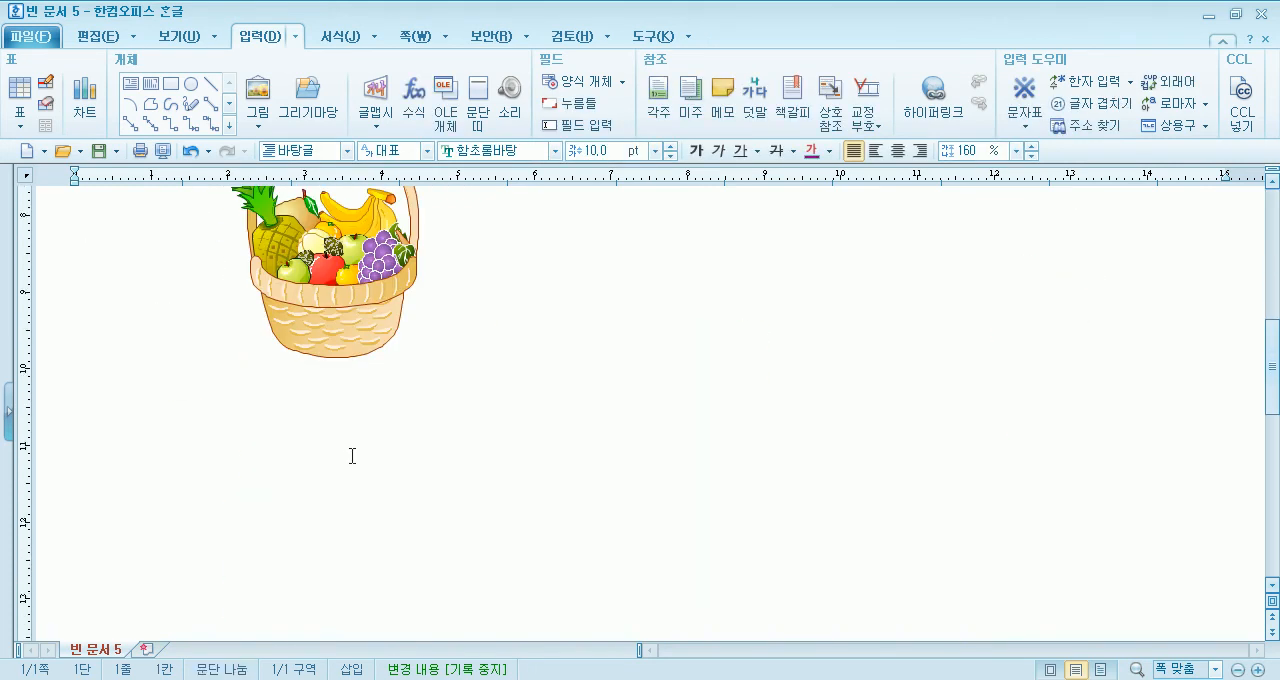
- Ungroup the fruit basket repeatedly with 개체 풀기 to break it down into its individual shapes
click(349, 260)
click(725, 38)
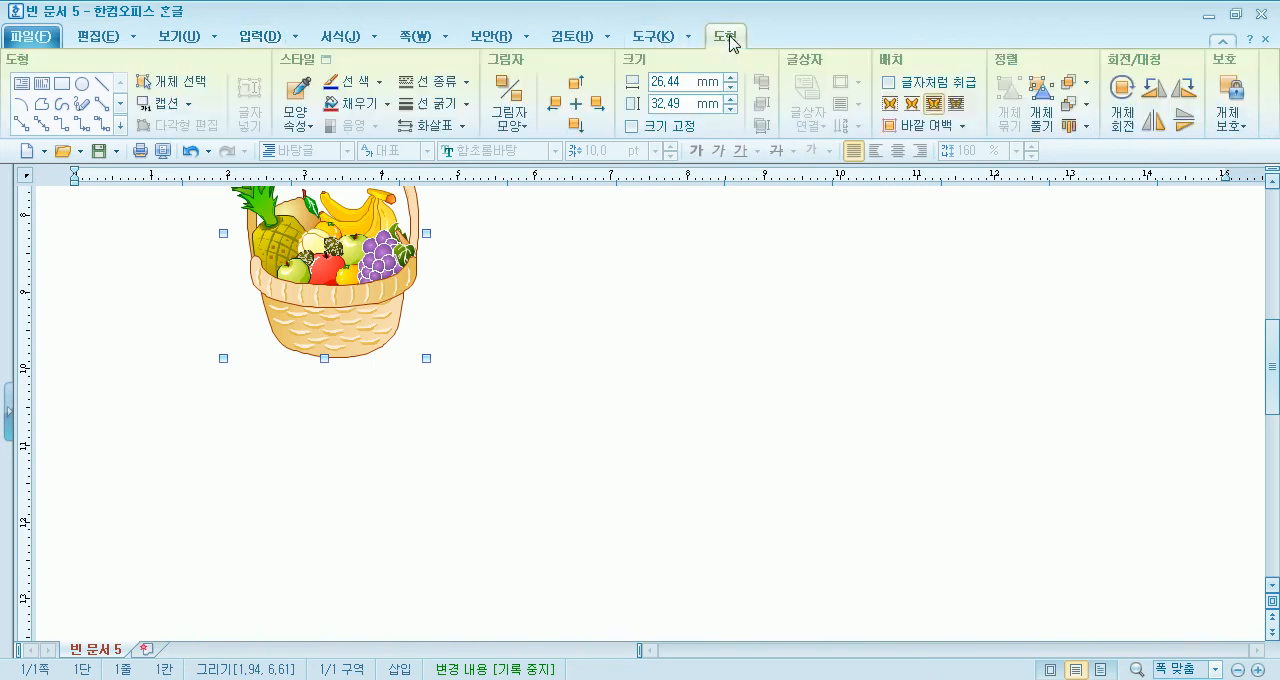
click(1044, 118)
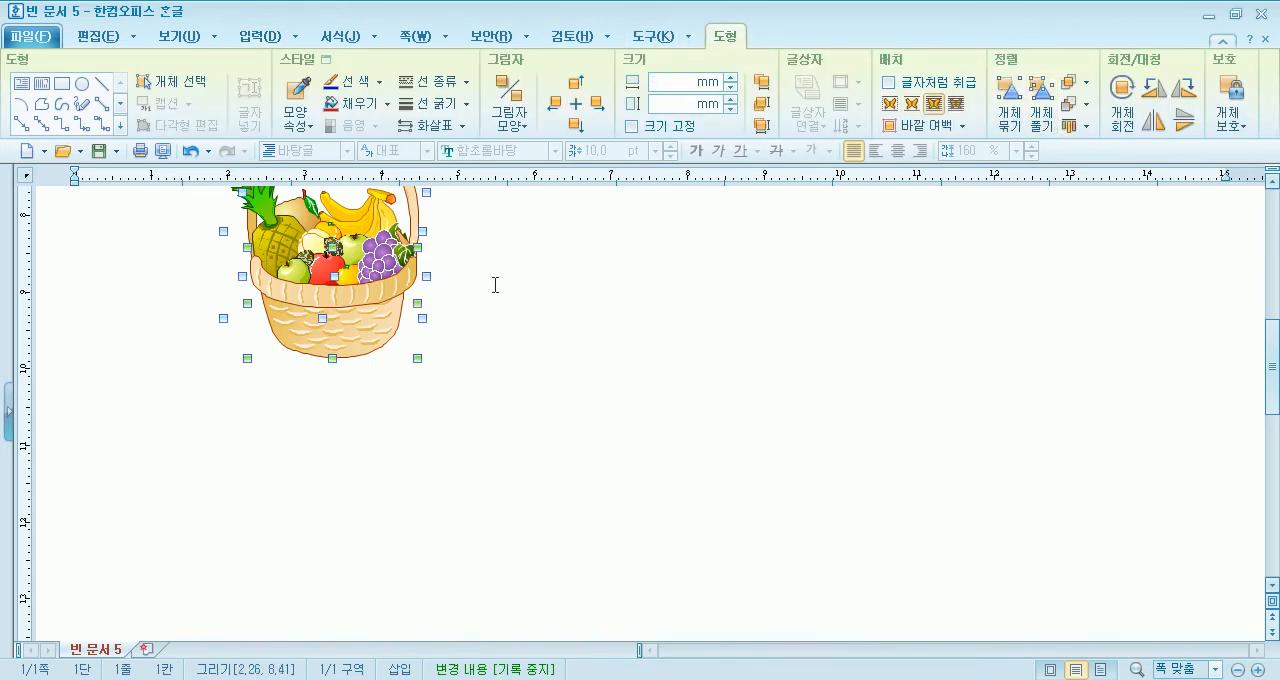
click(1046, 122)
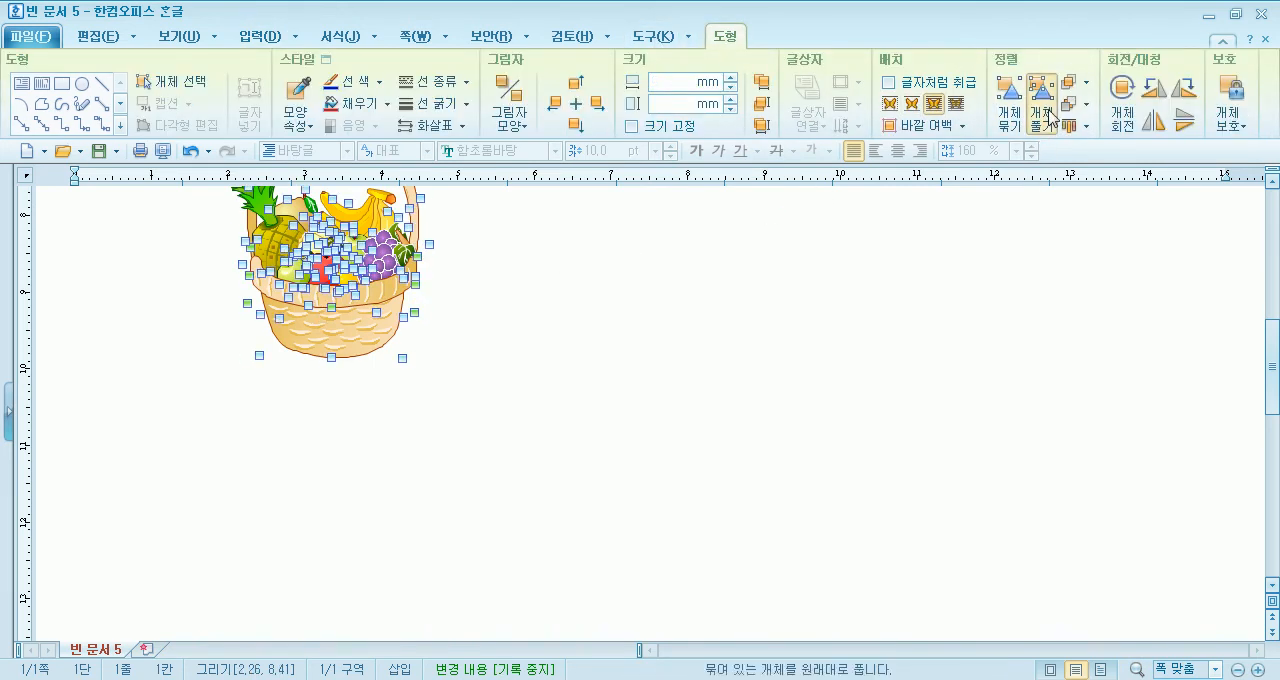
click(1047, 118)
click(1045, 104)
click(1045, 104)
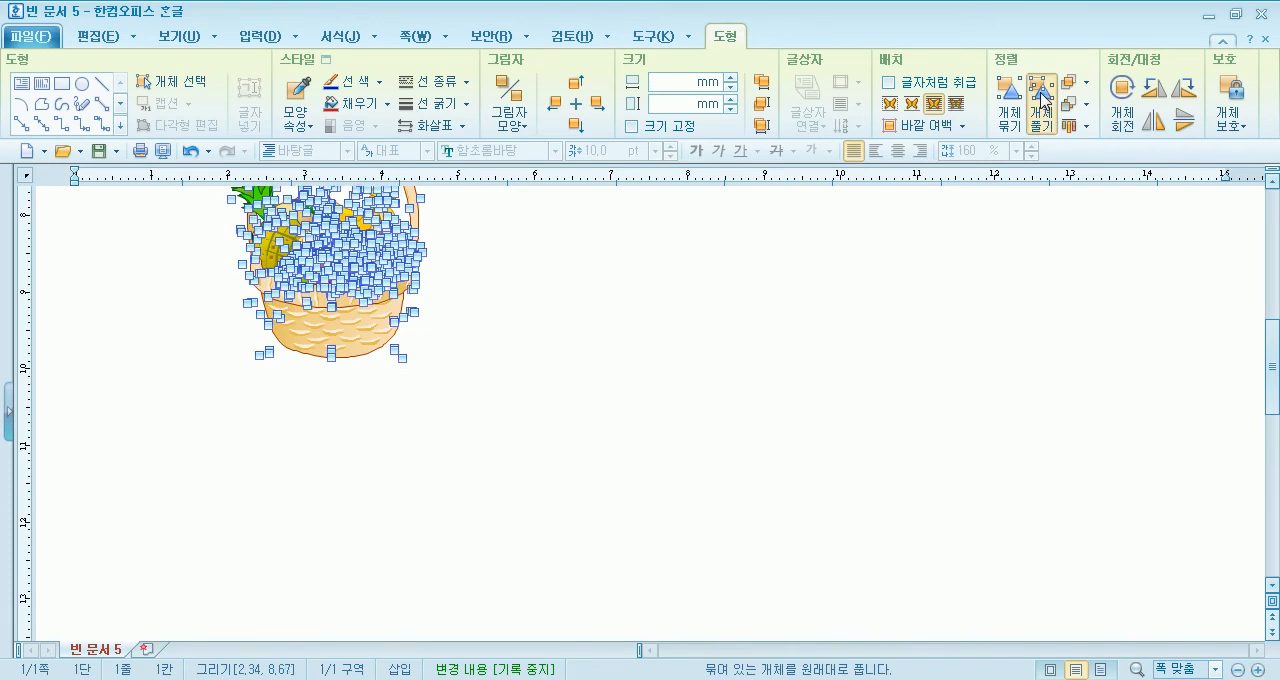
click(1039, 100)
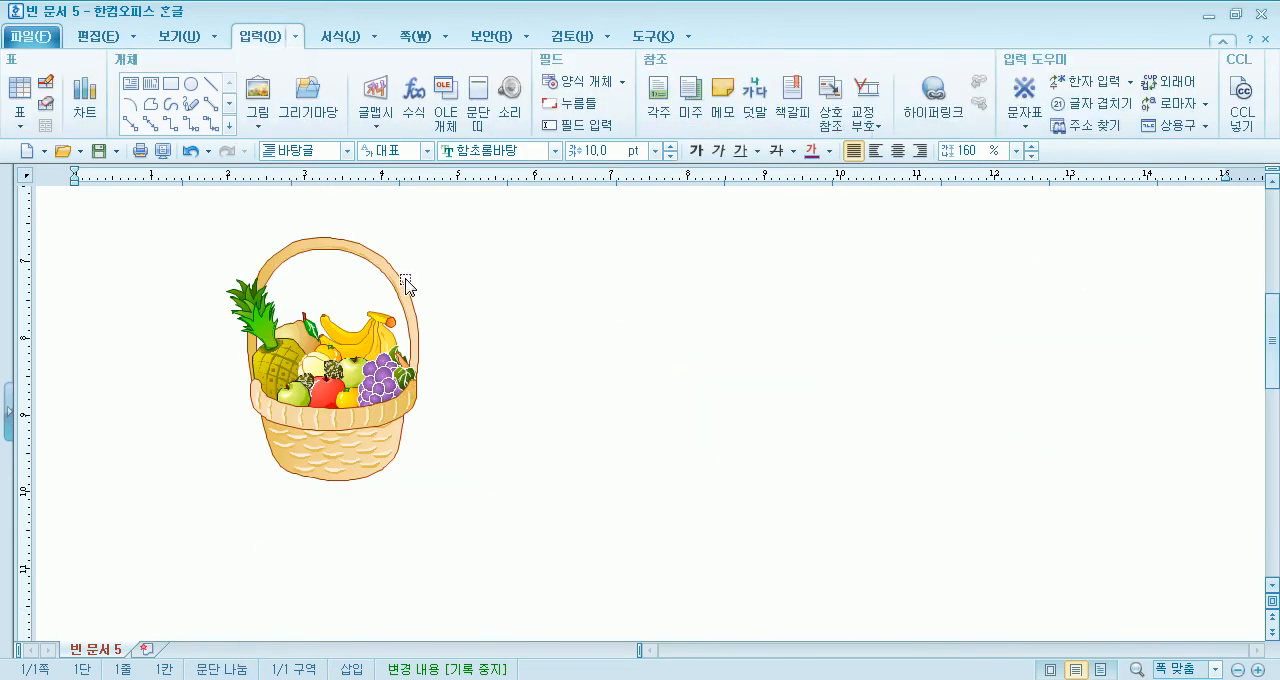
- Move the basket's handle highlight and handle, the banana tip pieces and the pineapple leaves away from the fruit basket as separate shapes
drag(398, 290, 745, 316)
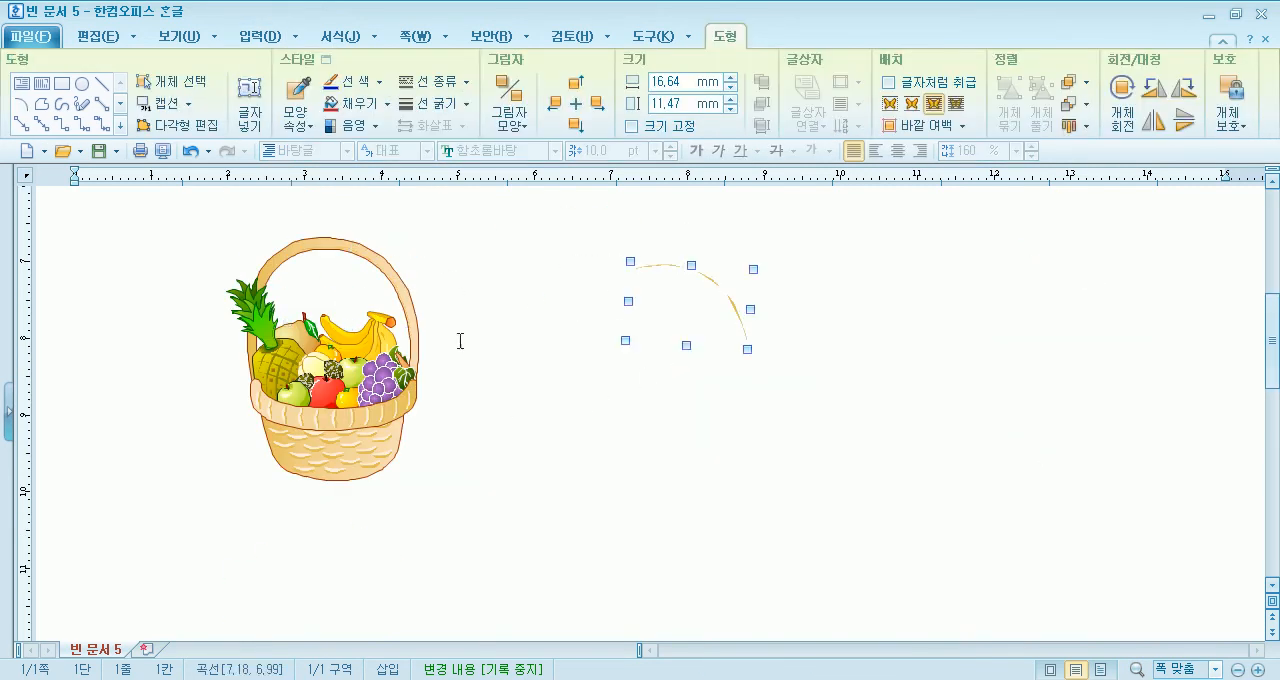
drag(405, 303, 856, 391)
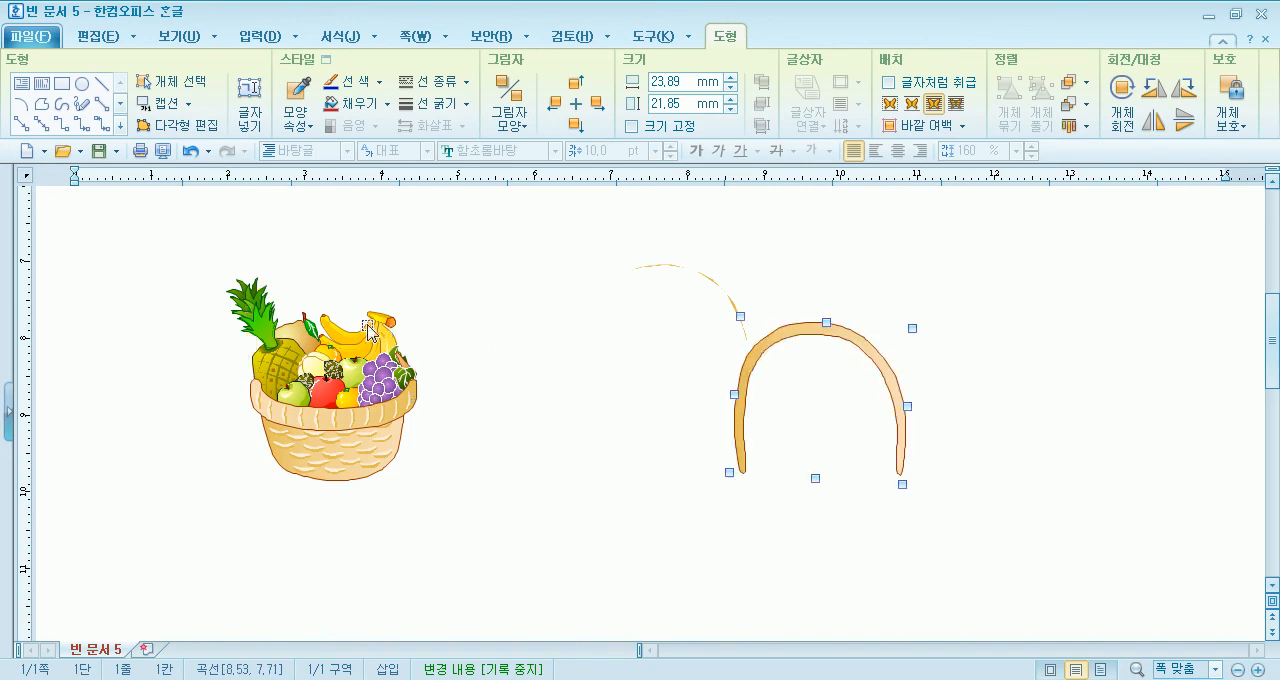
drag(388, 321, 463, 265)
drag(268, 322, 352, 255)
drag(266, 320, 191, 328)
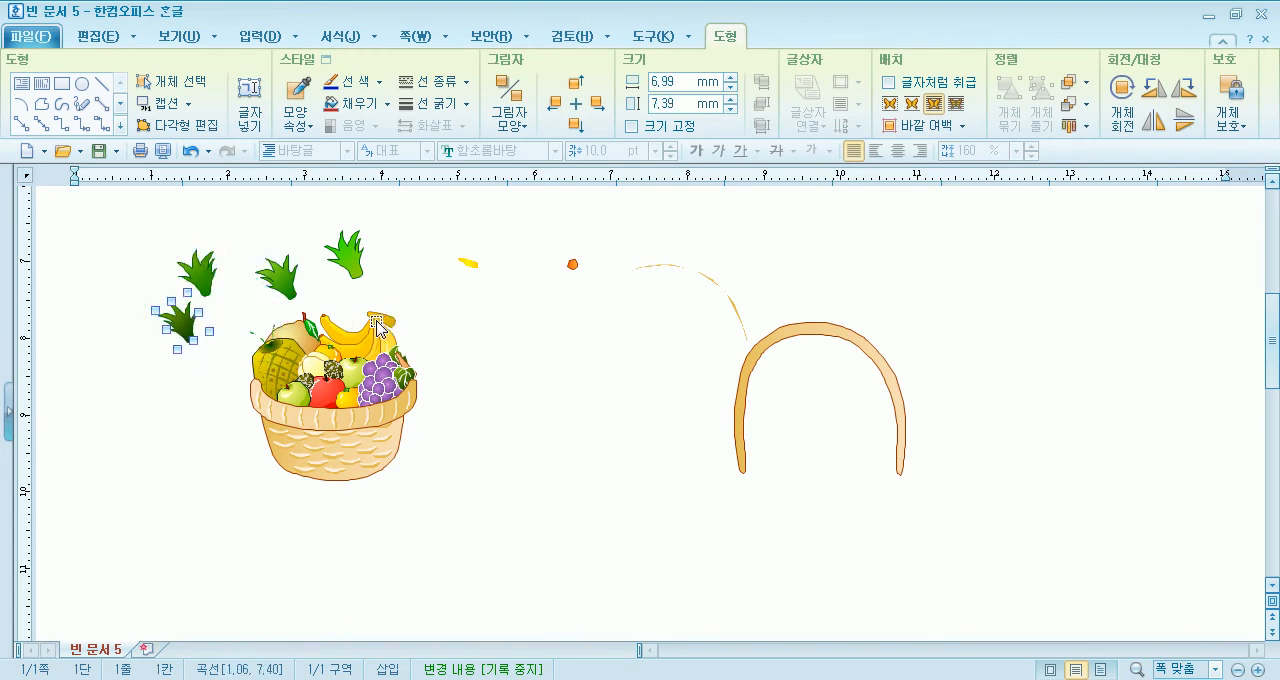
- Move separate banana pieces and a grape out of the fruit basket and select the basket's lower body
drag(452, 265, 390, 265)
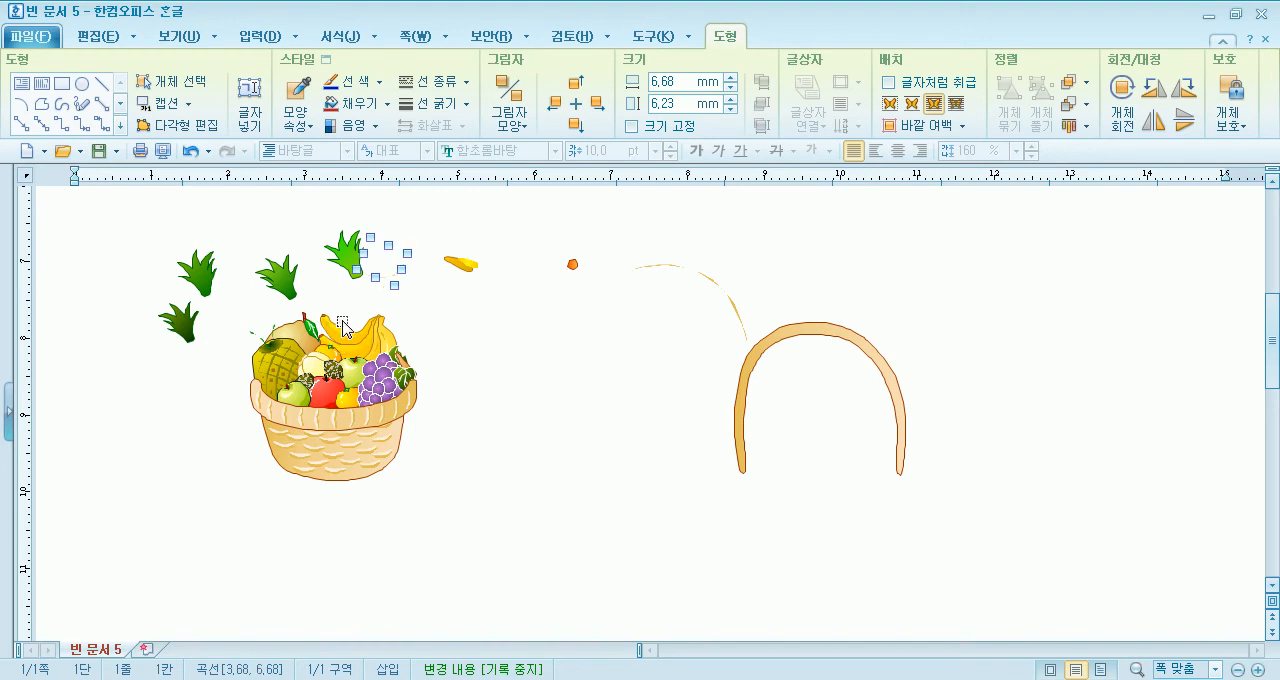
drag(339, 323, 367, 270)
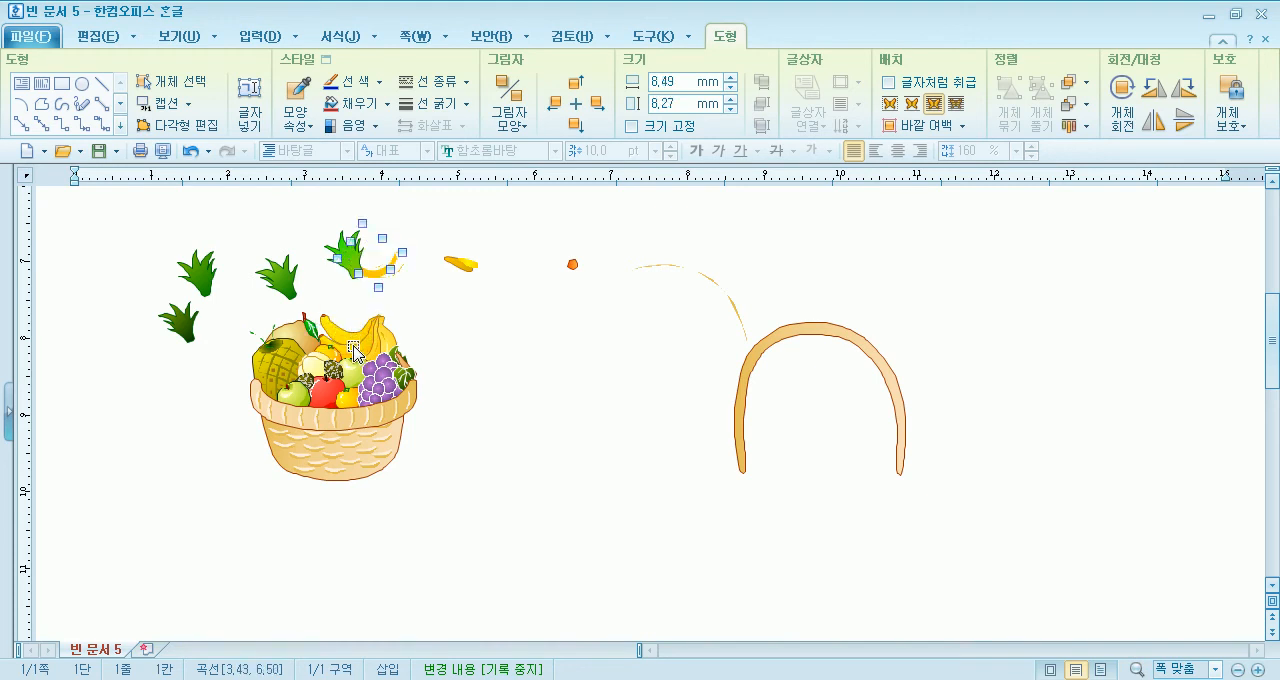
drag(340, 333, 394, 278)
drag(356, 340, 455, 301)
drag(383, 375, 454, 340)
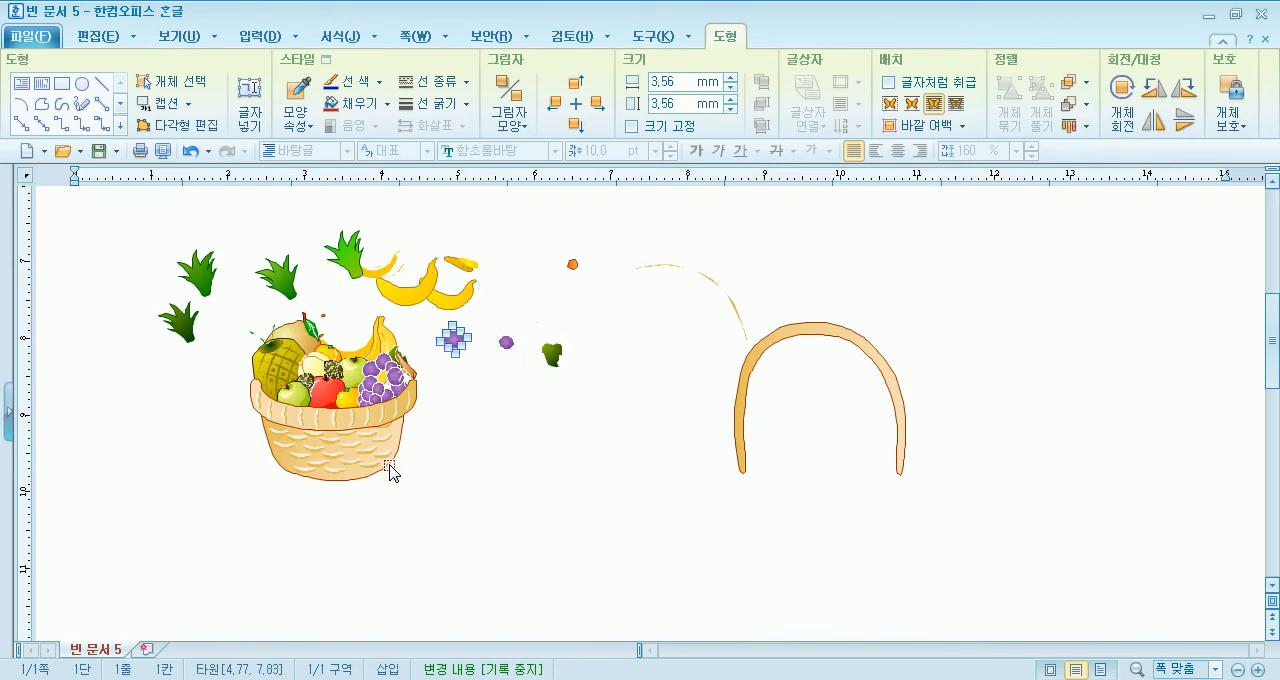
click(390, 472)
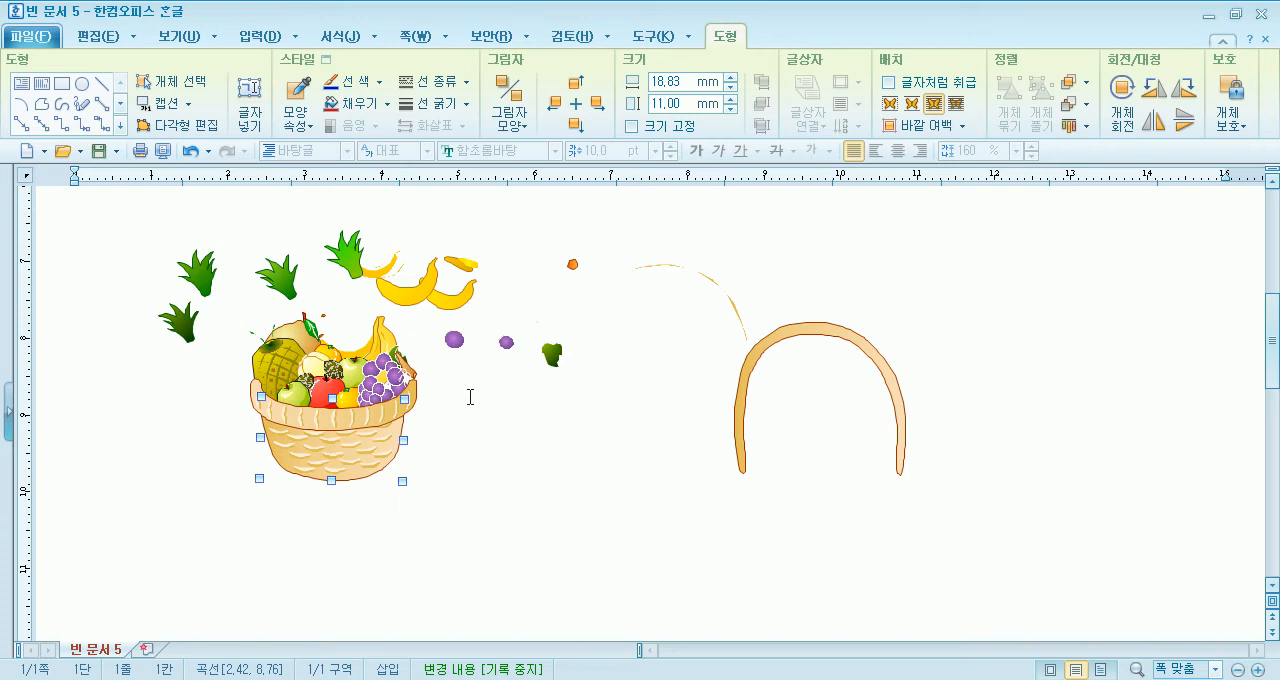
- Undo all the moves of the basket pieces and the last ungrouping, and deselect the basket
key(ctrl+z)
key(ctrl+z)
key(ctrl+z)
key(ctrl+z)
key(ctrl+z)
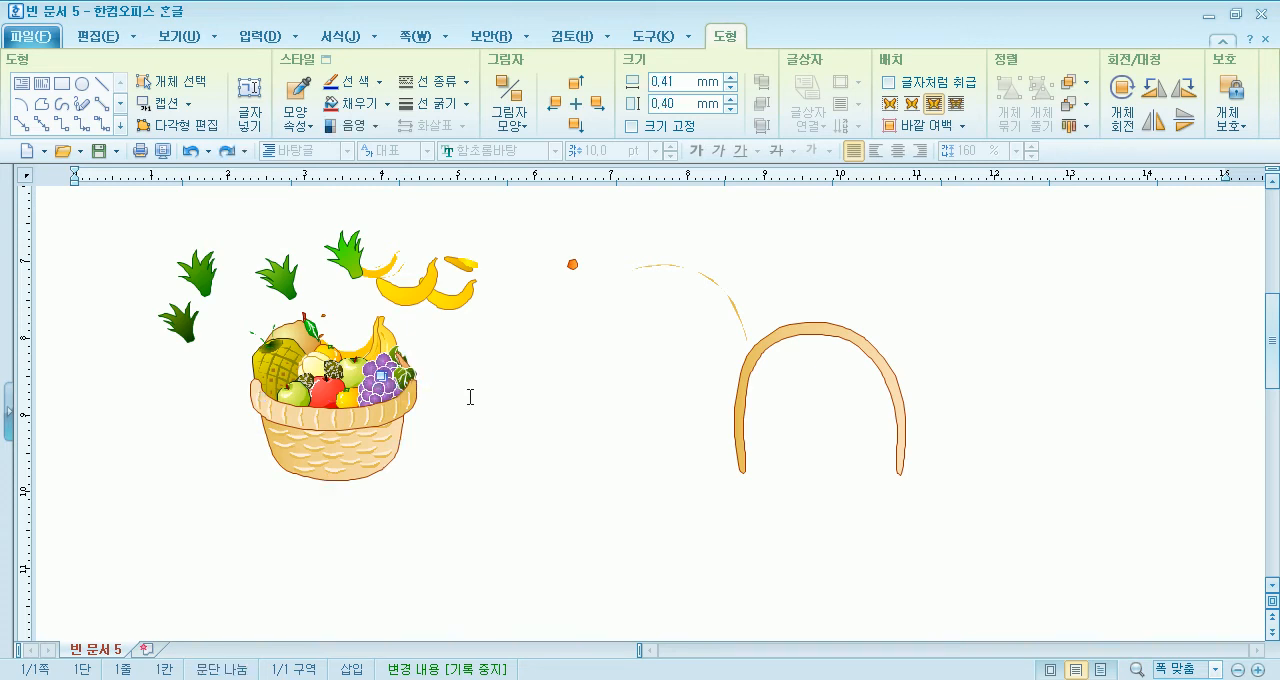
key(ctrl+z)
key(ctrl+z)
key(ctrl+z)
key(ctrl+z)
key(ctrl+z)
key(ctrl+z)
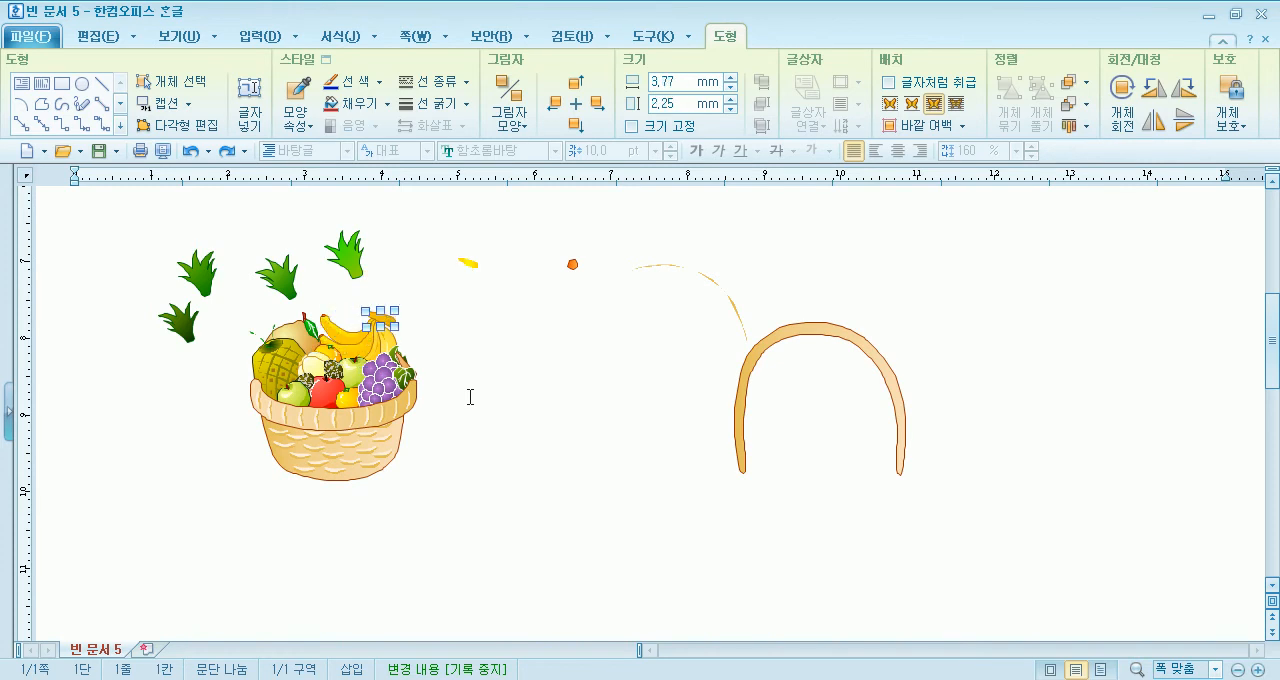
key(ctrl+z)
key(ctrl+z)
key(ctrl+z)
key(ctrl+z)
key(ctrl+z)
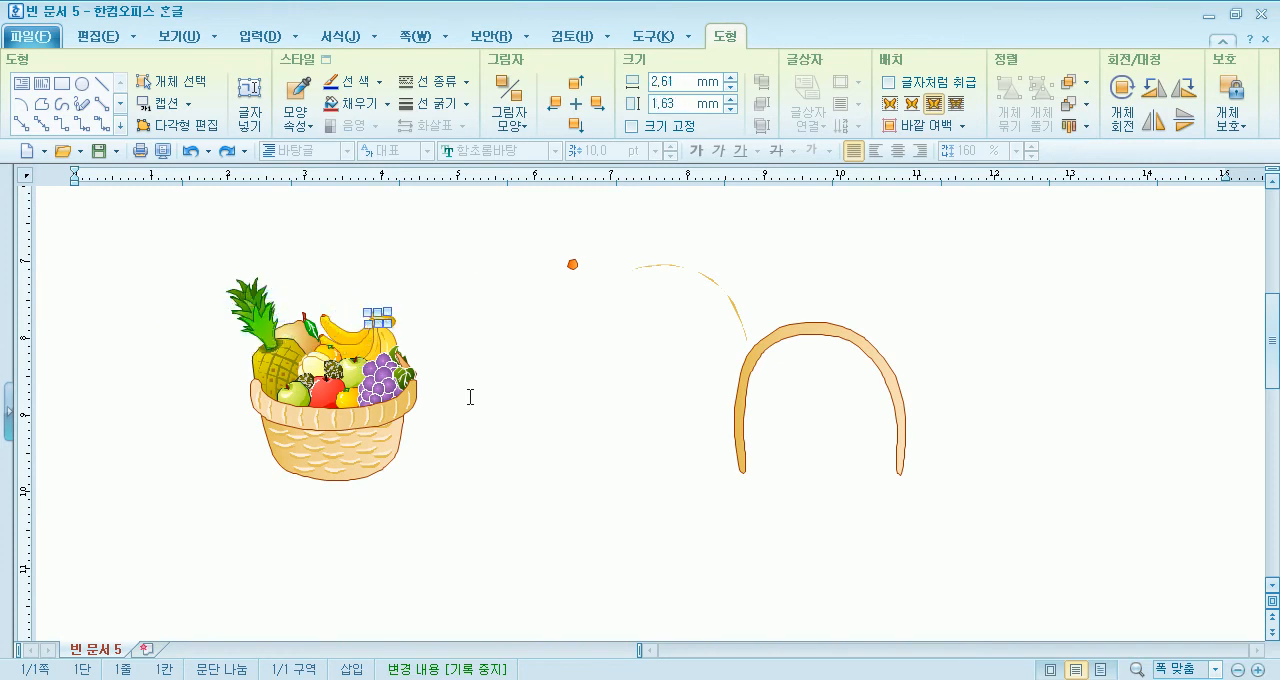
key(ctrl+z)
key(ctrl+z)
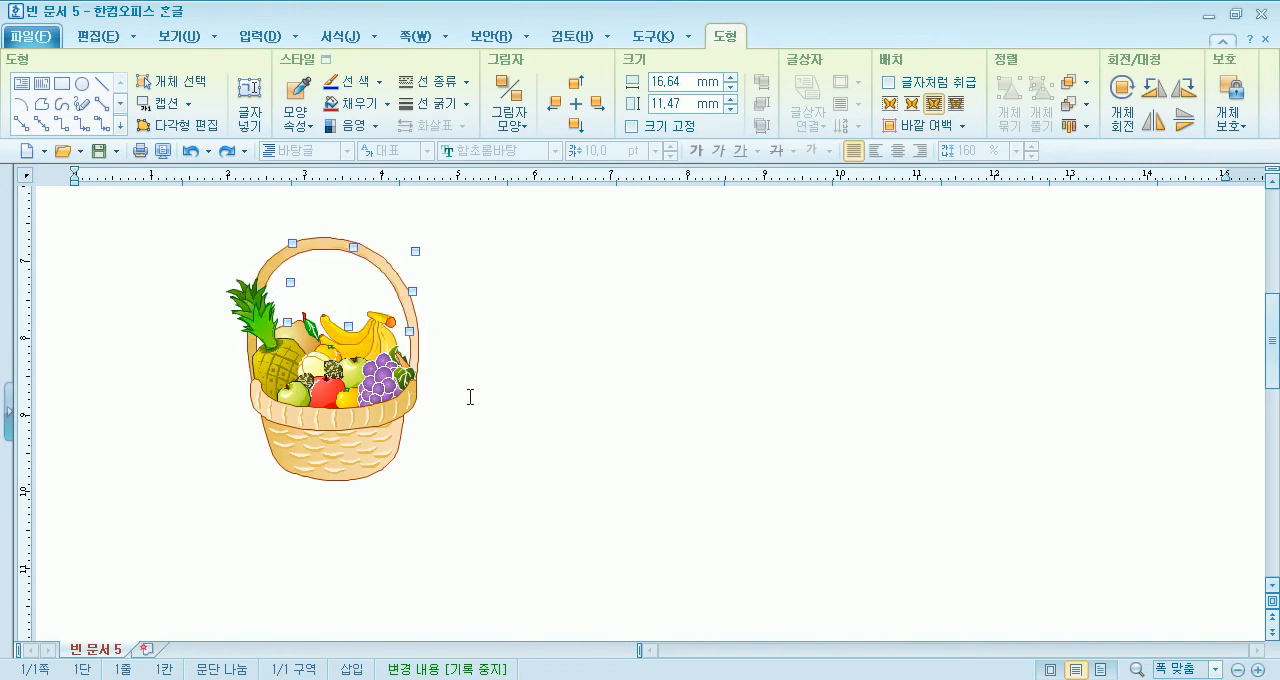
key(ctrl+z)
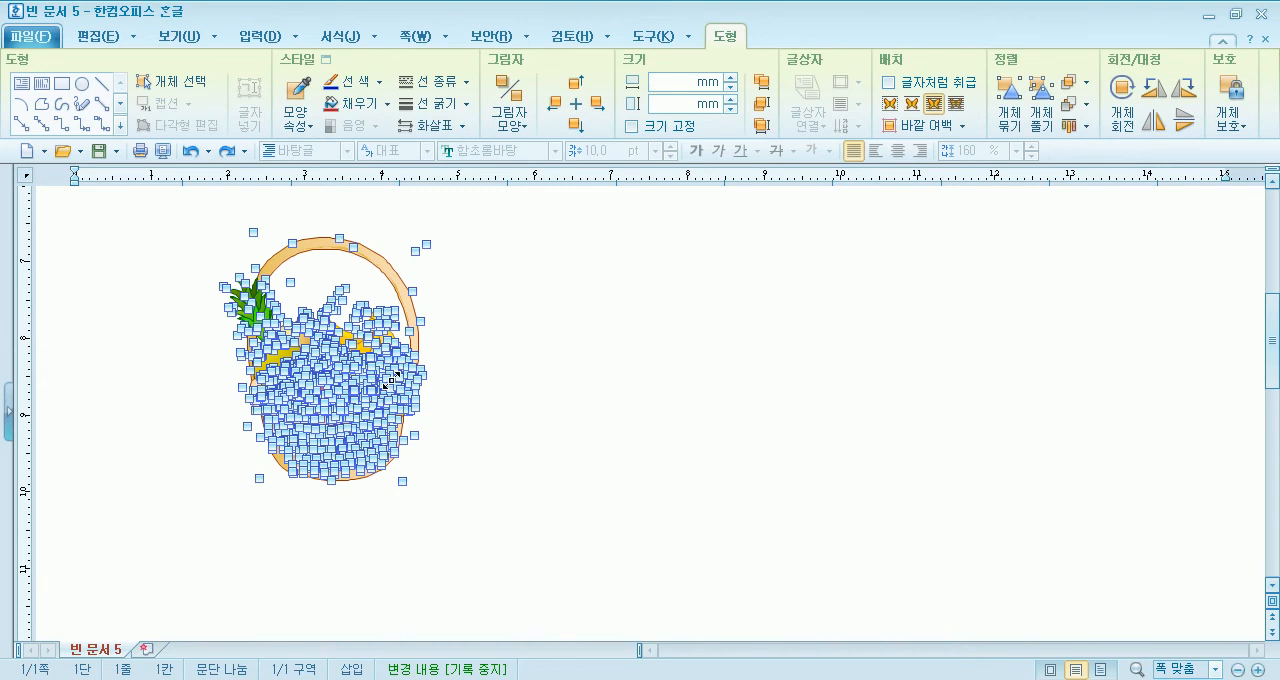
key(ctrl+z)
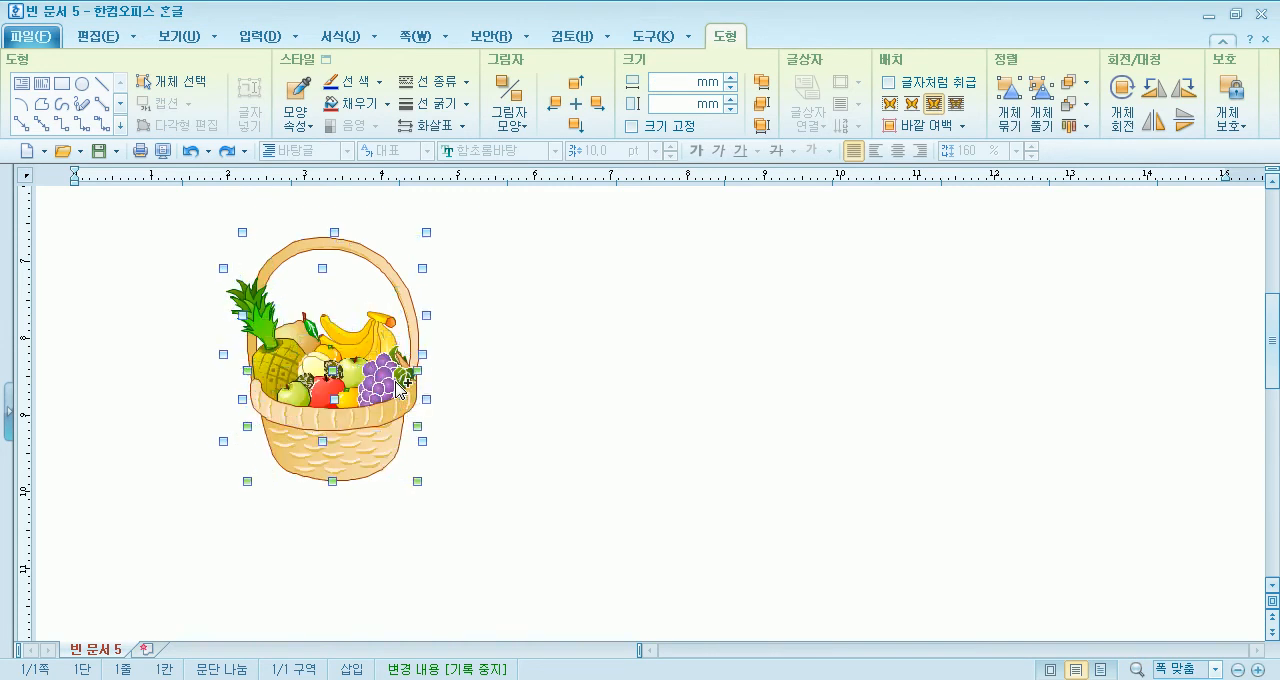
click(573, 389)
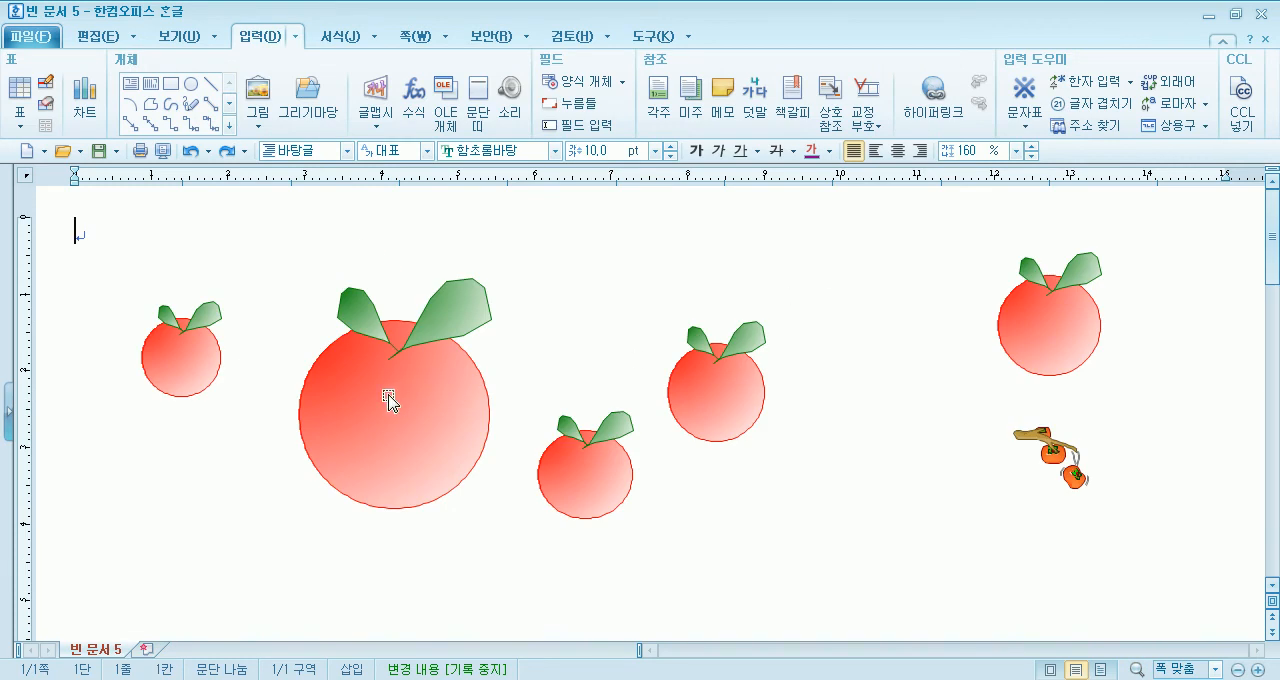
click(395, 402)
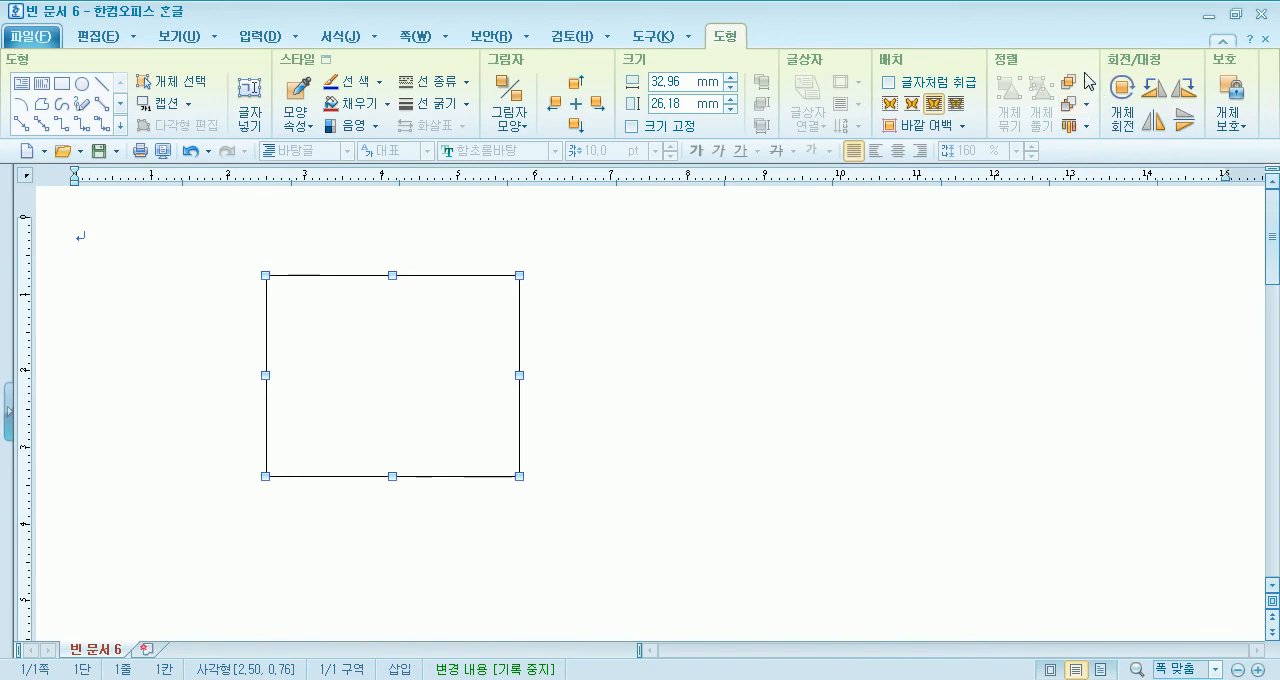
- Draw a rectangle about 17 by 11 mm beside the large rectangle and a long thin one about 42 by 3.5 mm above and right of it
click(62, 84)
drag(613, 325, 740, 409)
click(62, 84)
drag(786, 270, 1052, 310)
mouse_move(1110, 299)
mouse_down()
mouse_move(523, 286)
mouse_move(540, 309)
mouse_move(534, 297)
mouse_move(971, 306)
mouse_move(1000, 290)
mouse_up()
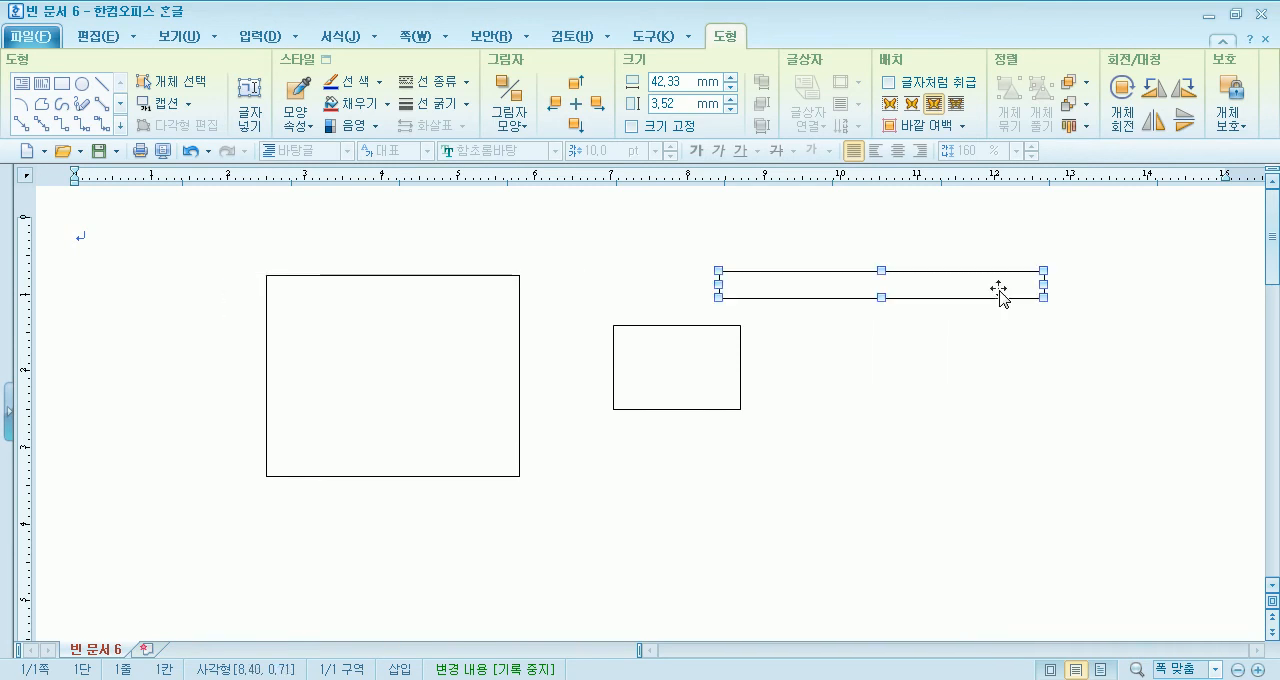
click(868, 399)
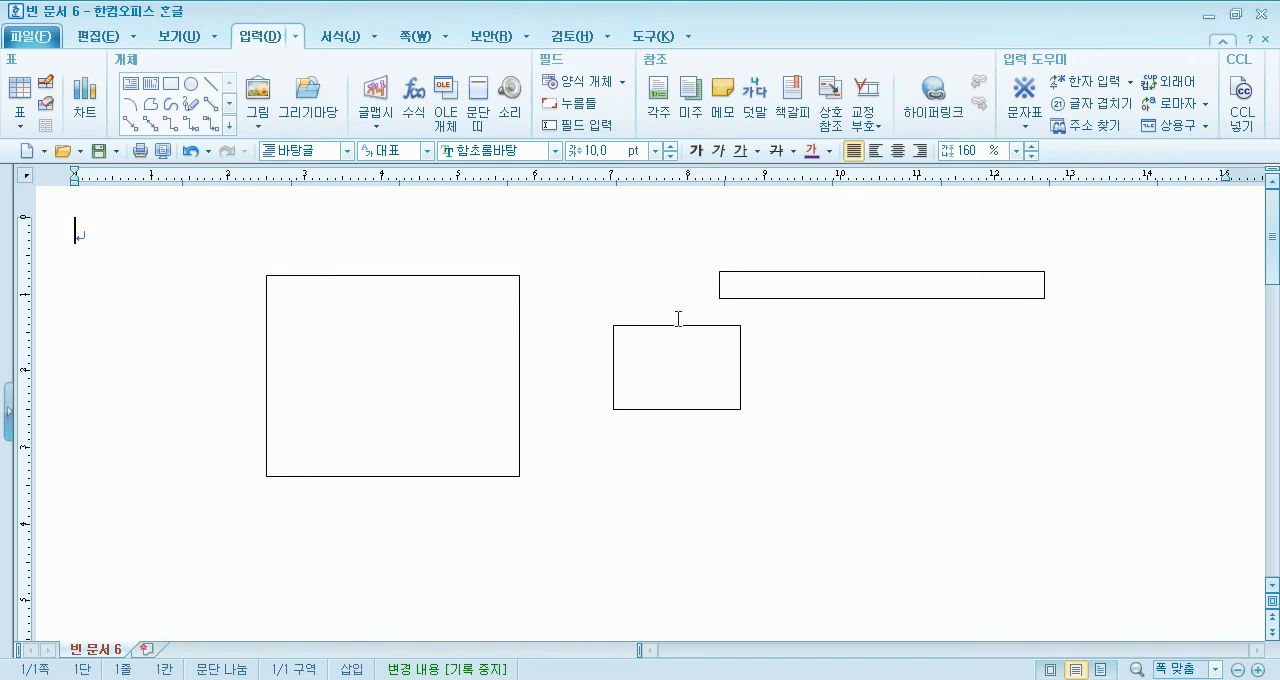
- Draw a tall rectangle about 4.6 by 23.6 mm and place a copy beside it, below the long thin rectangle
click(171, 84)
mouse_move(304, 451)
mouse_down()
mouse_move(340, 632)
mouse_move(437, 586)
mouse_move(486, 580)
mouse_move(937, 580)
mouse_up()
click(325, 588)
drag(463, 586, 851, 586)
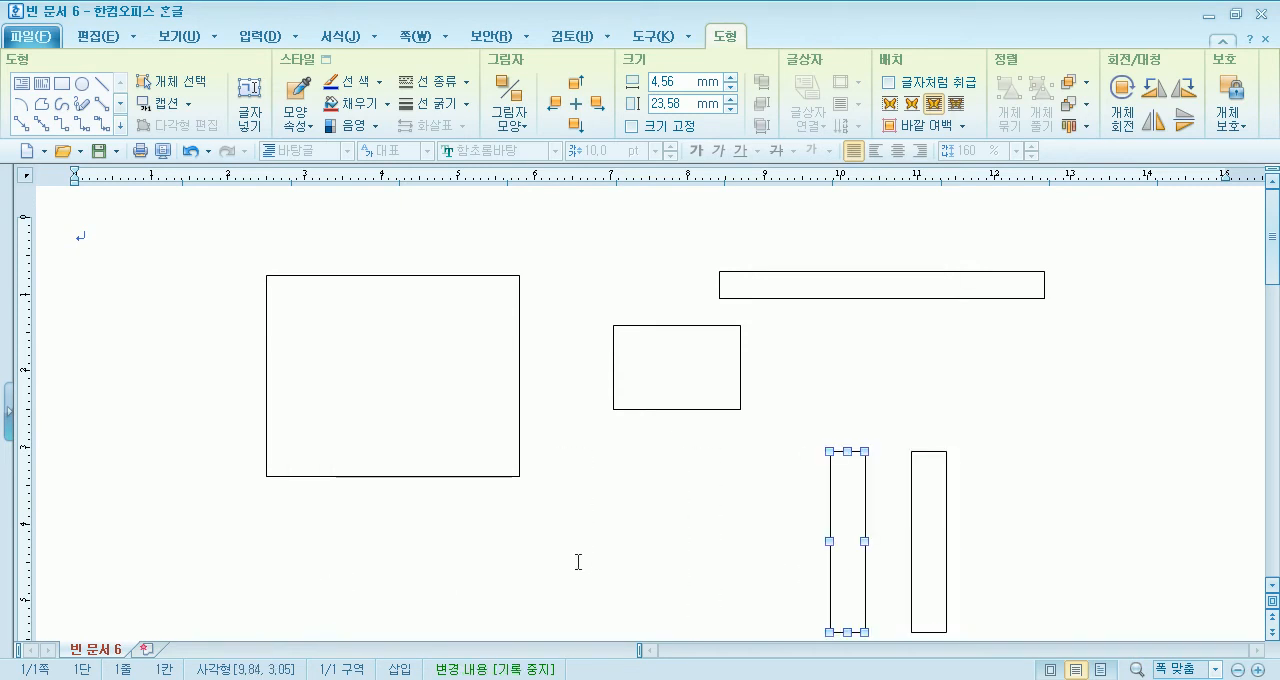
- Draw two narrow rectangles about 3 by 16 mm beside the large rectangle and a row of four circles about 4.8 mm across below it
click(62, 84)
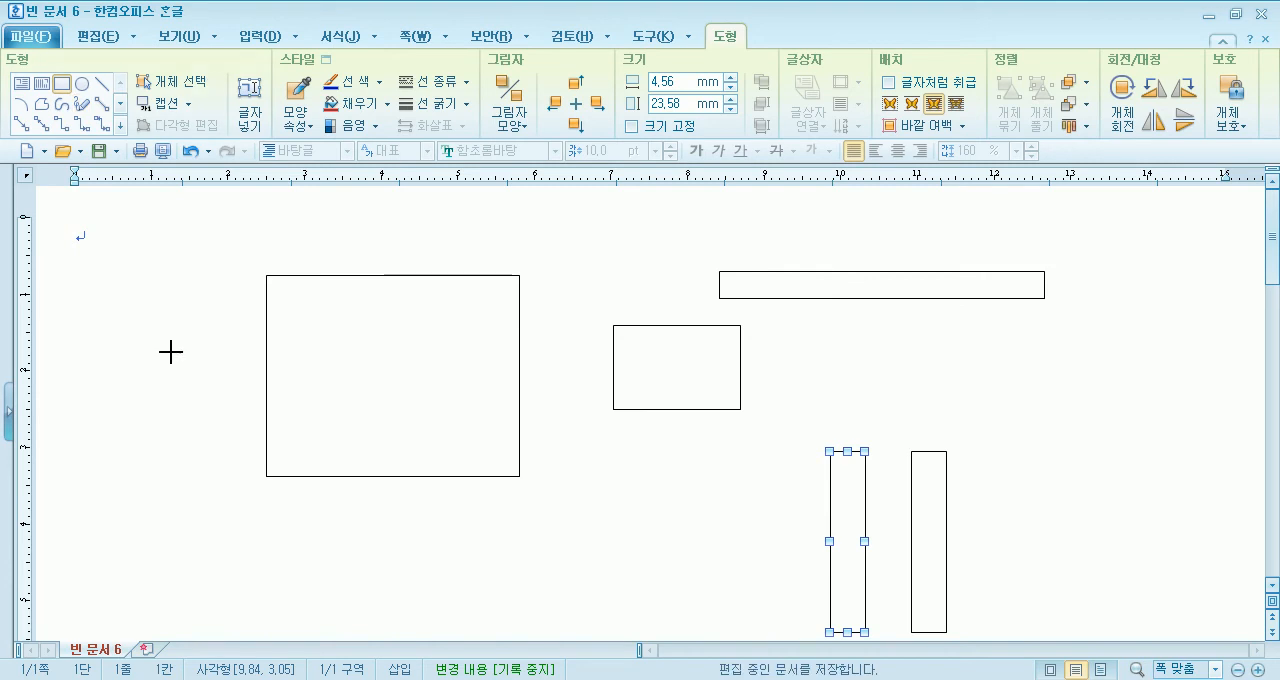
mouse_move(171, 352)
mouse_down()
mouse_move(204, 529)
mouse_move(200, 470)
mouse_move(187, 472)
mouse_move(241, 451)
mouse_up()
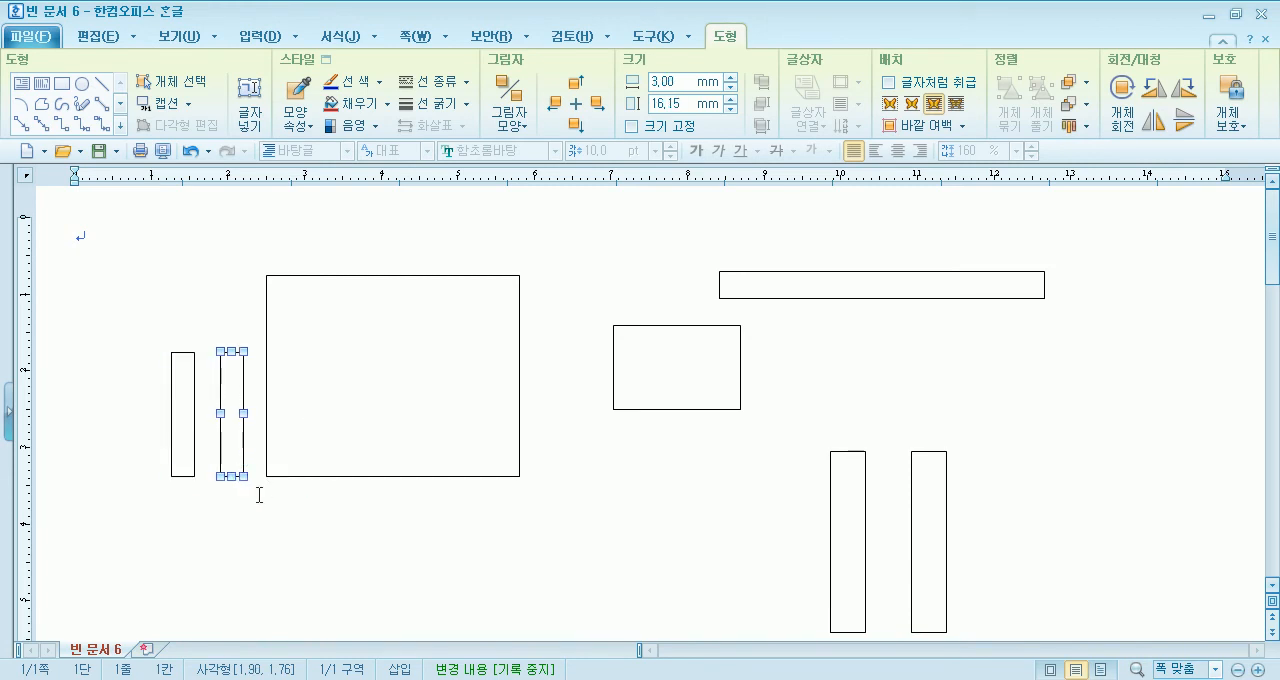
click(82, 84)
mouse_move(164, 232)
mouse_down()
mouse_move(194, 271)
mouse_move(207, 530)
mouse_move(396, 540)
mouse_up()
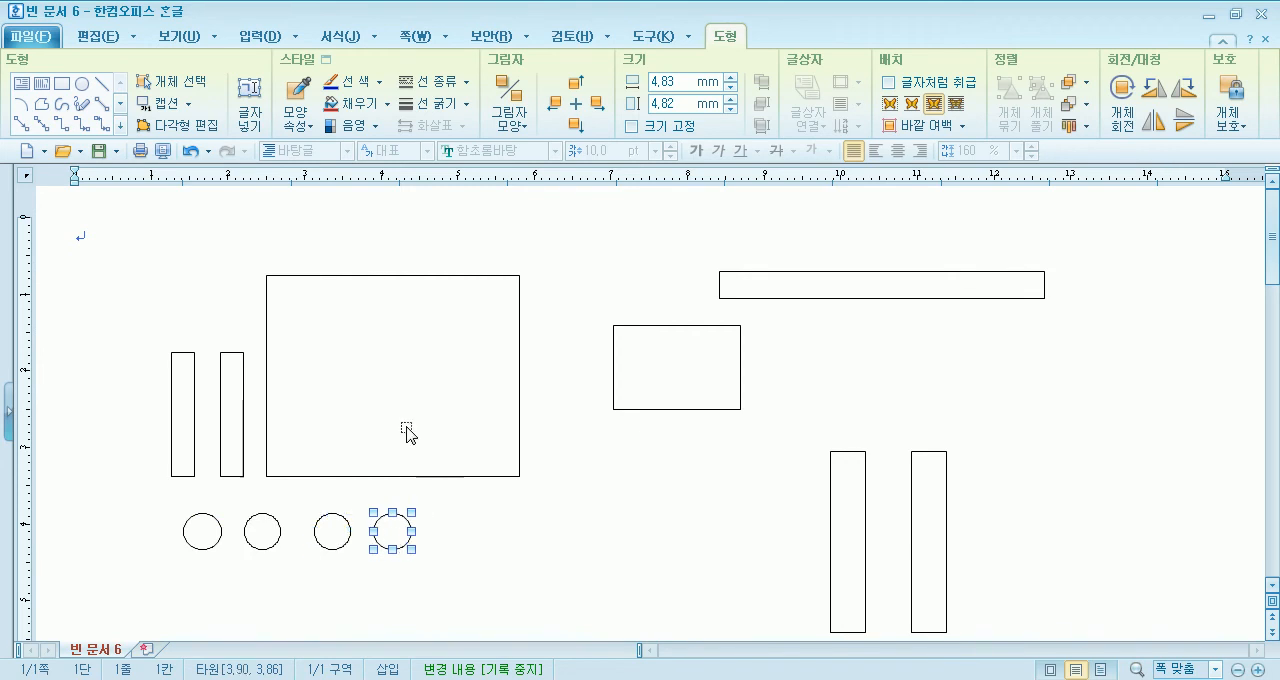
- Draw a circle about 17 mm across below the medium rectangle and two small touching circles to its right
click(86, 88)
drag(632, 500, 673, 550)
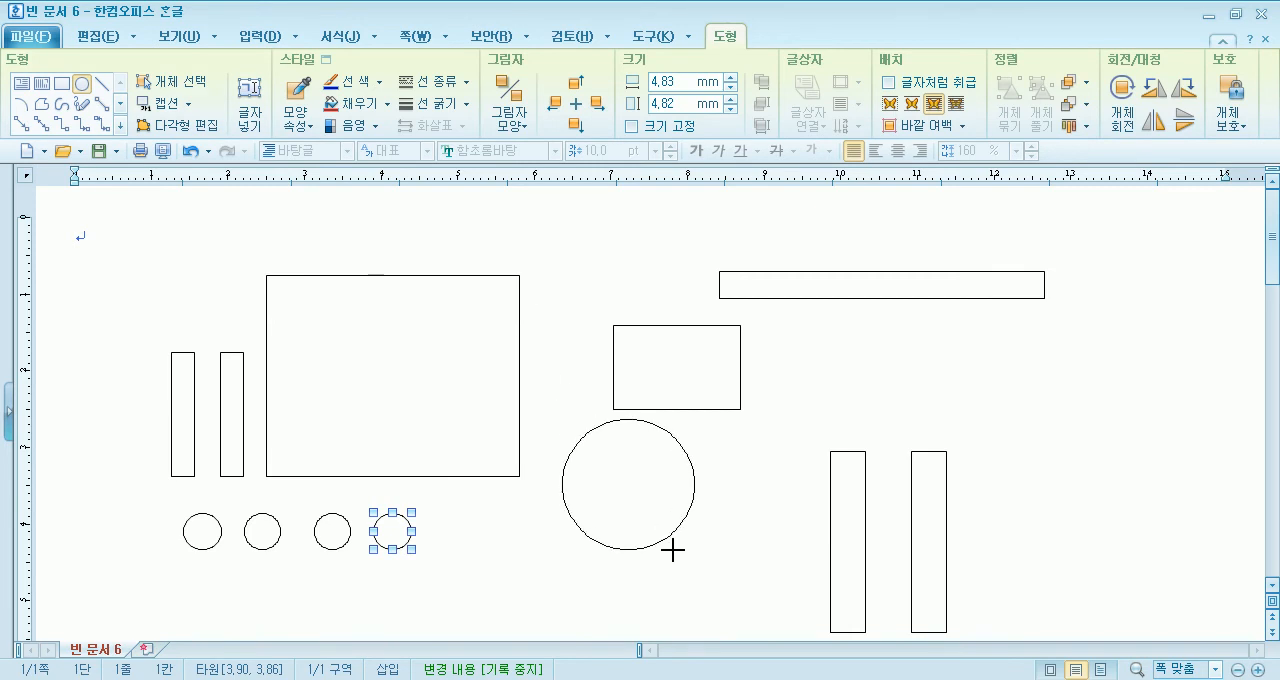
click(82, 86)
mouse_move(741, 461)
mouse_down()
mouse_move(768, 479)
mouse_move(717, 467)
mouse_up()
click(765, 485)
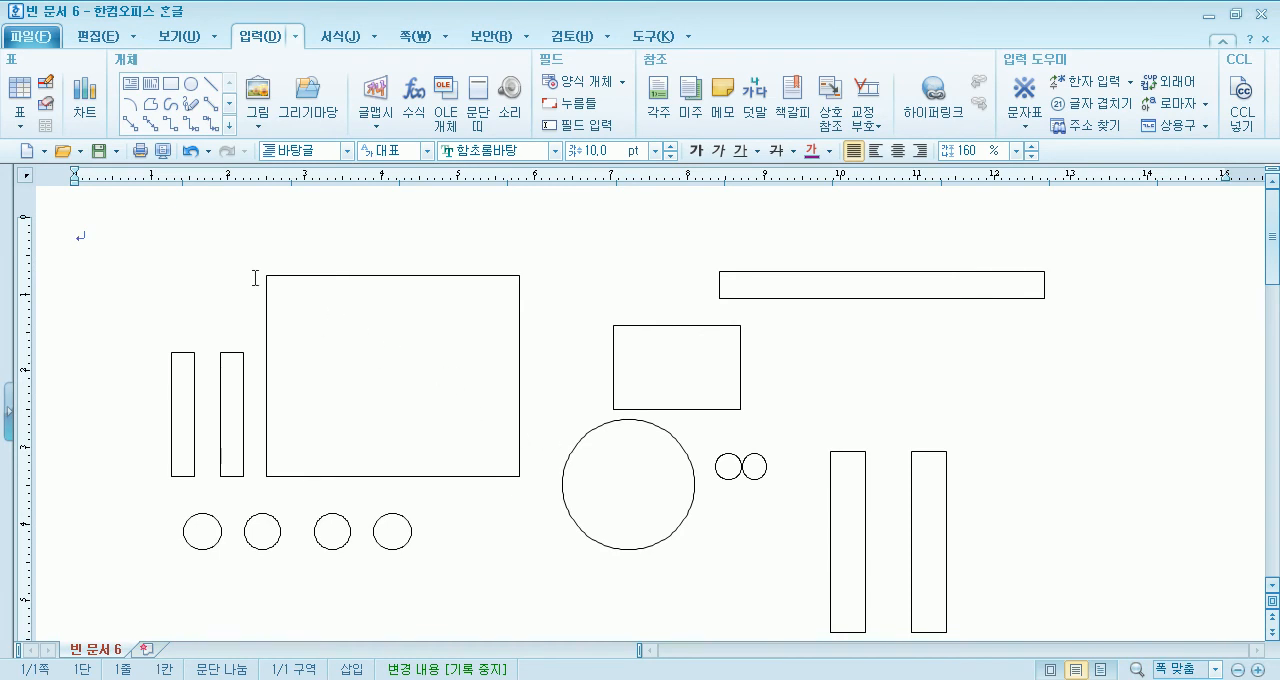
- Draw a small rectangle about 8 by 2 mm below the large circle and a thin bar about 26 by 1 mm beneath it
click(171, 84)
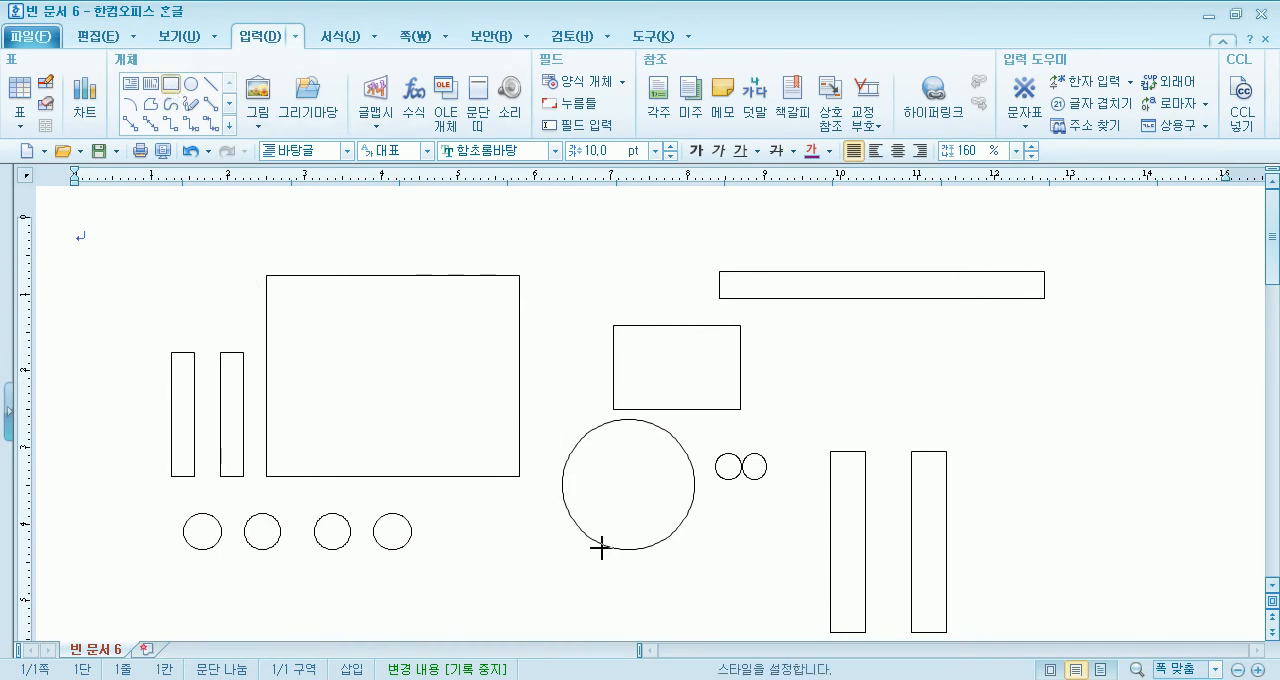
drag(637, 566, 699, 581)
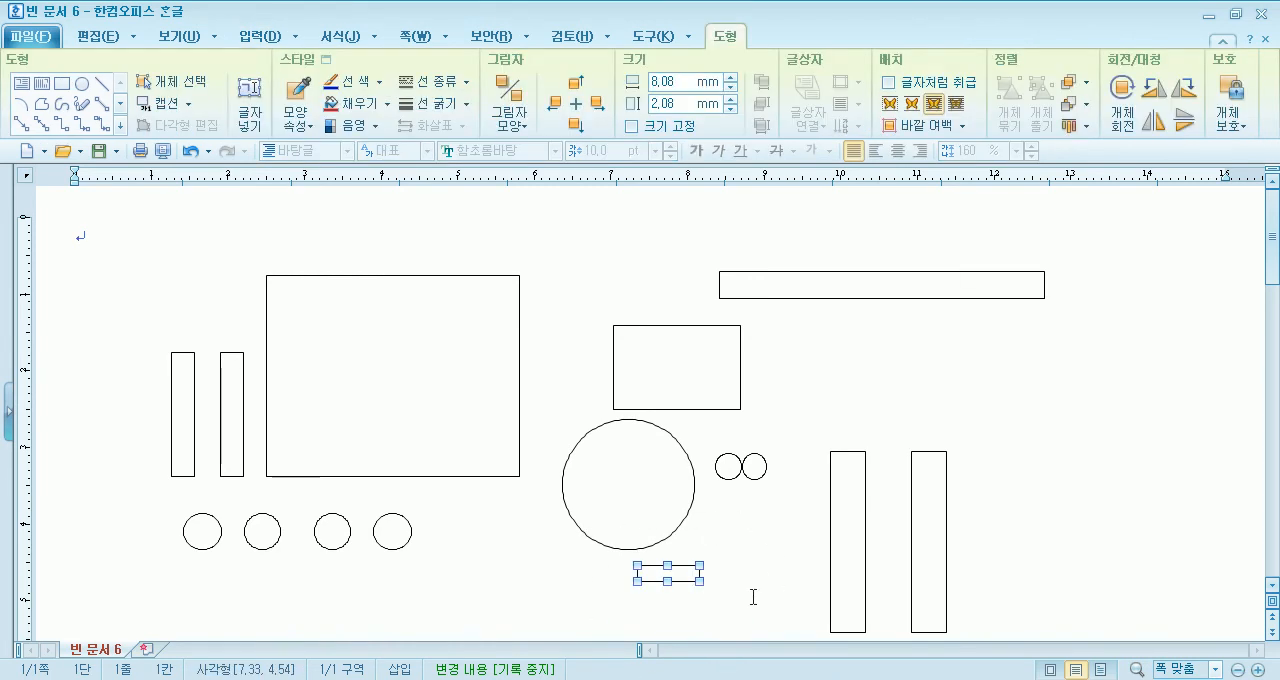
click(62, 86)
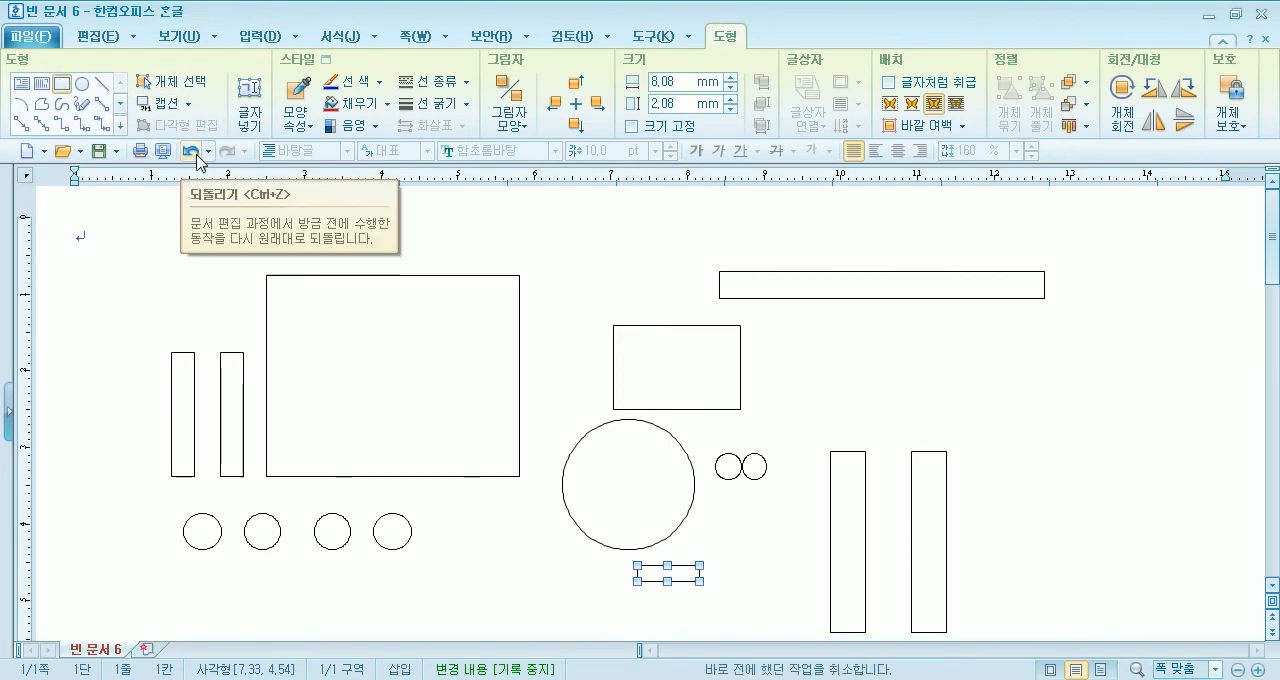
drag(541, 479, 708, 486)
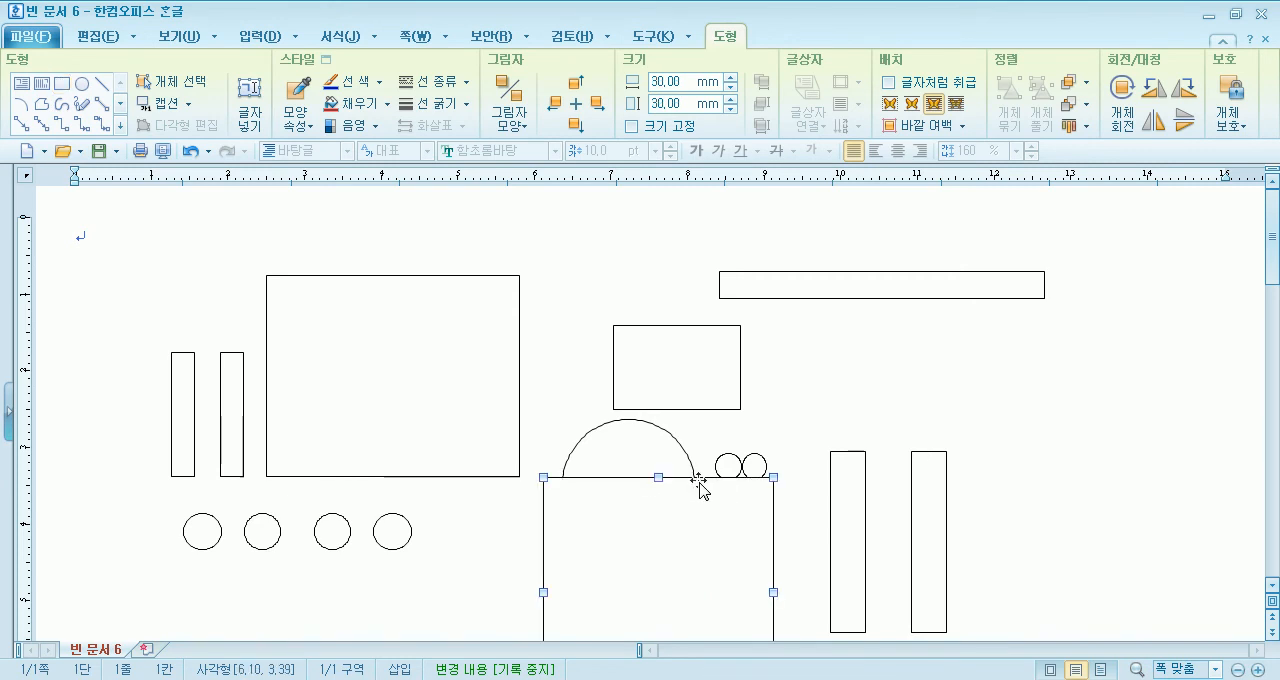
scroll(712, 510, down, 3)
scroll(743, 454, up, 3)
scroll(781, 591, down, 1)
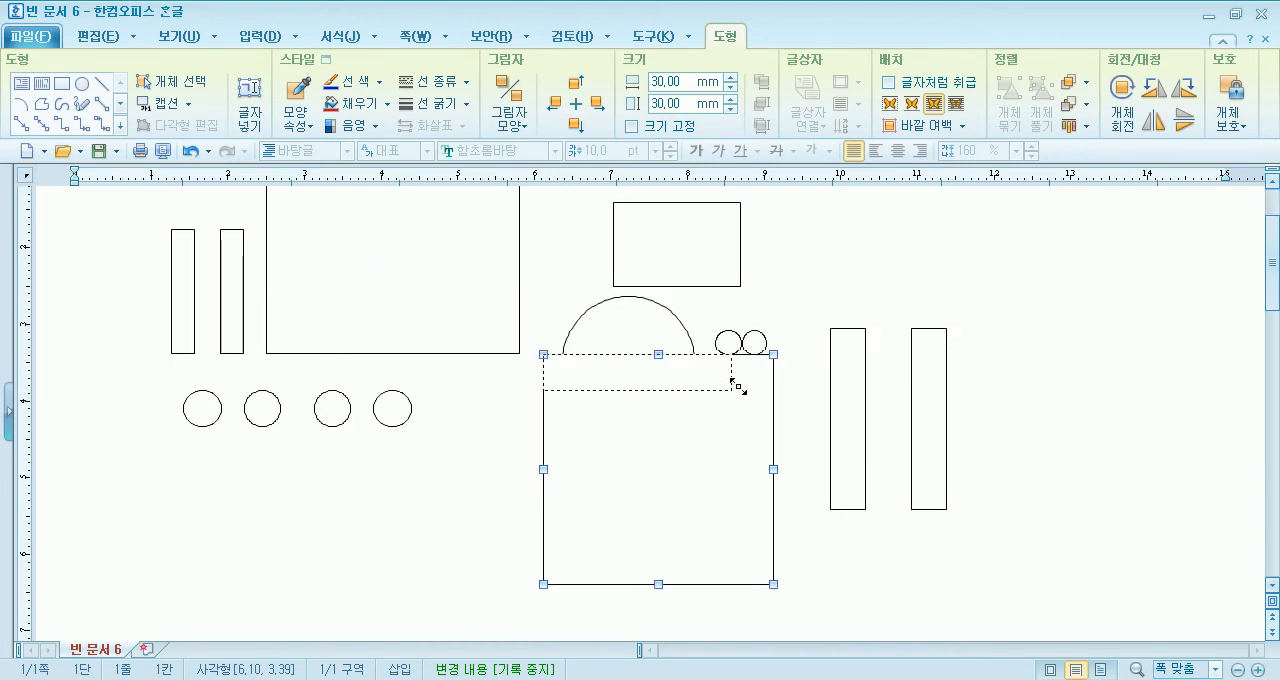
drag(737, 358, 694, 496)
- Draw two tiny circles about 2 mm across, one just beyond each end of the thin bar
click(82, 84)
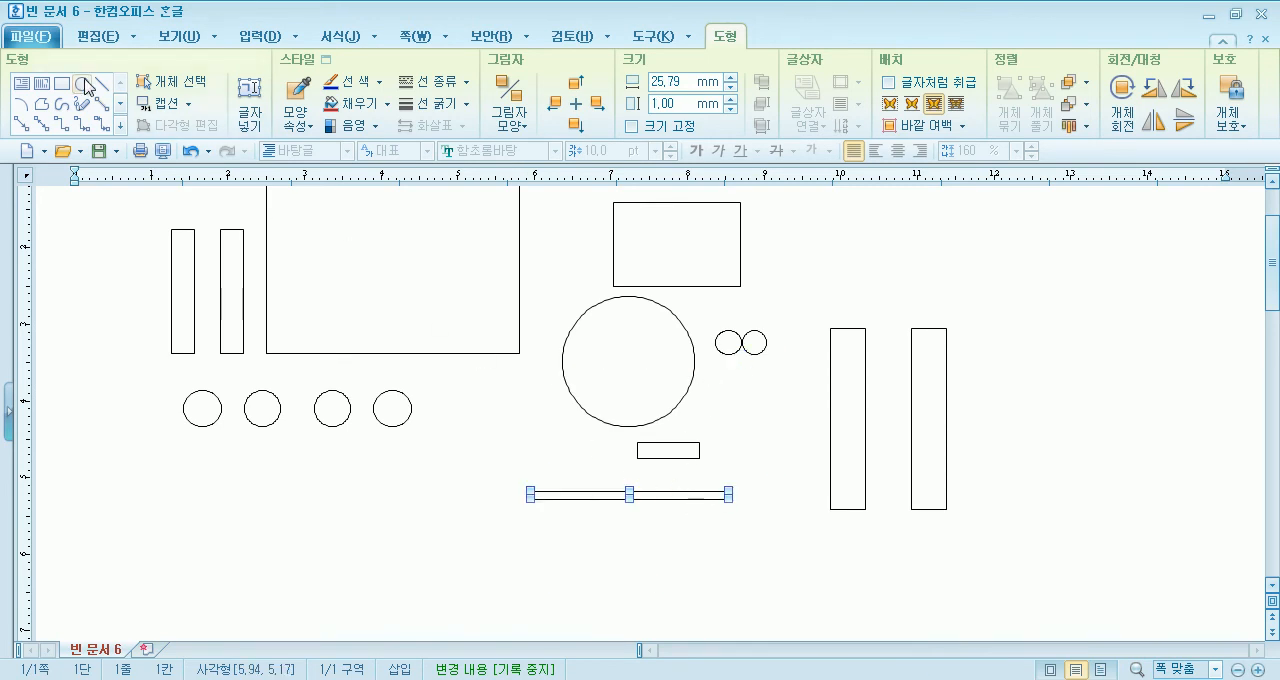
mouse_move(497, 504)
mouse_down()
mouse_move(511, 519)
mouse_move(744, 553)
mouse_up()
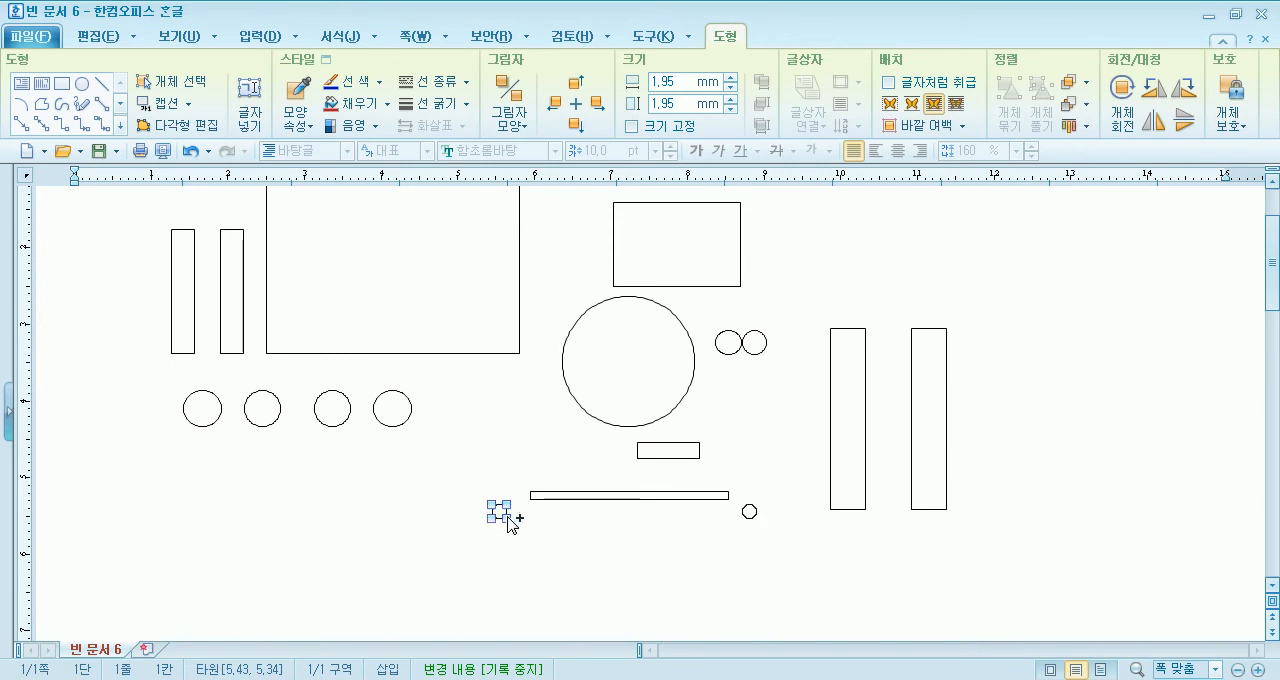
drag(495, 515, 495, 515)
click(613, 560)
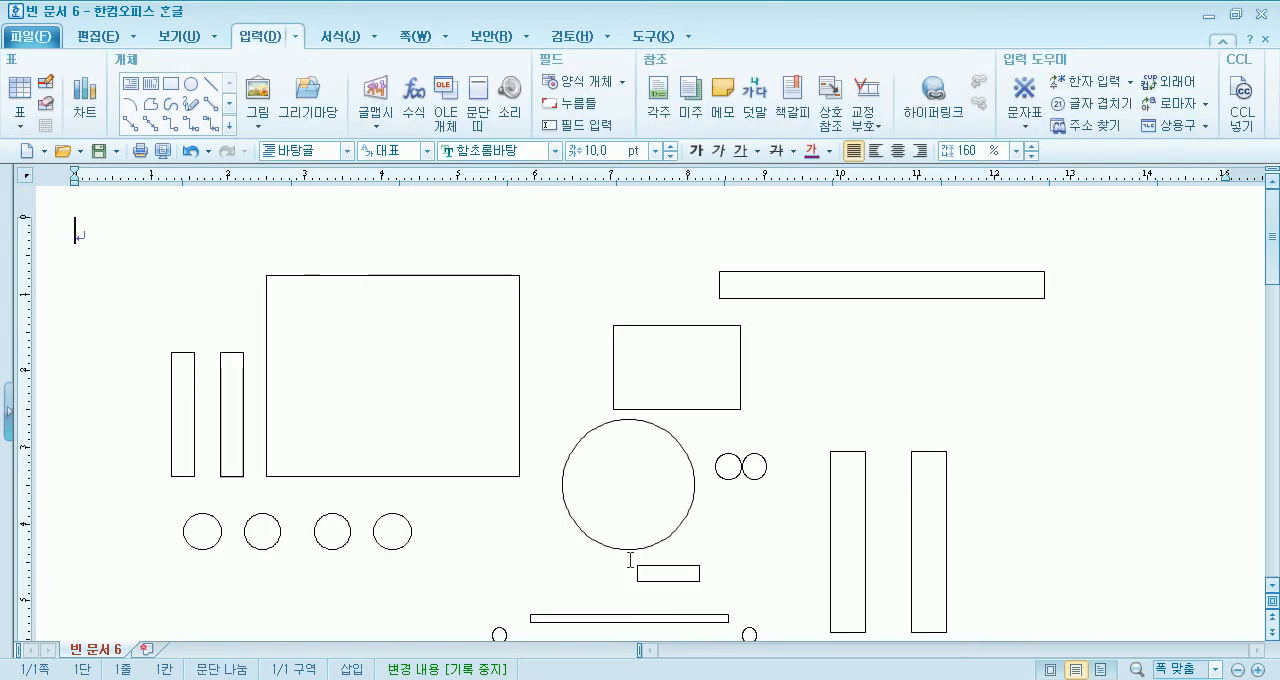
- Try the medium rectangle inside the large rectangle, and place it directly above the large circle instead
scroll(631, 563, down, 6)
scroll(694, 506, up, 4)
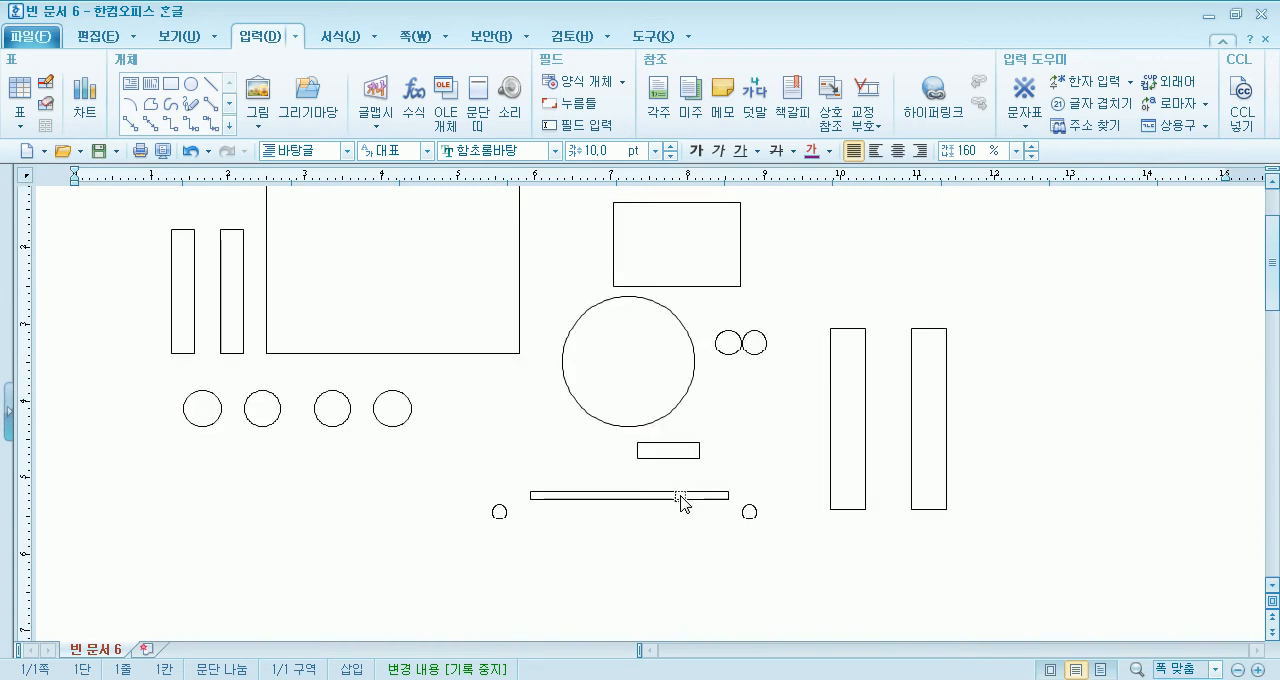
scroll(680, 500, up, 2)
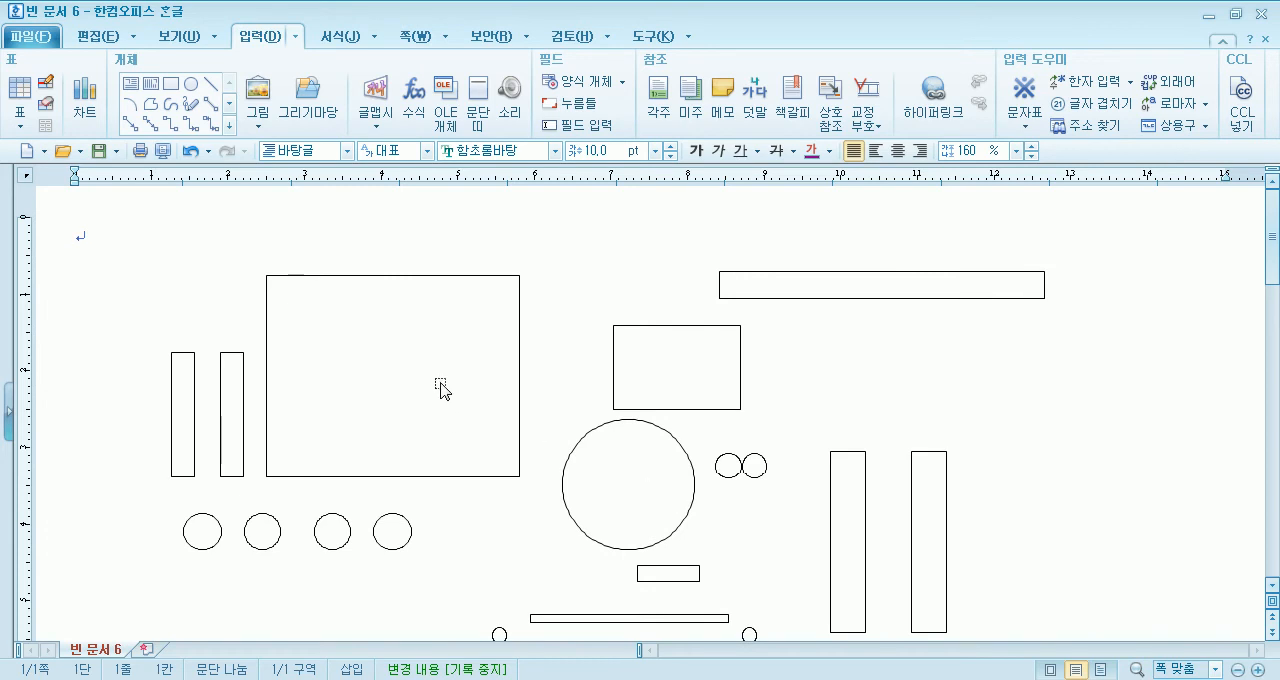
click(655, 381)
drag(655, 381, 375, 366)
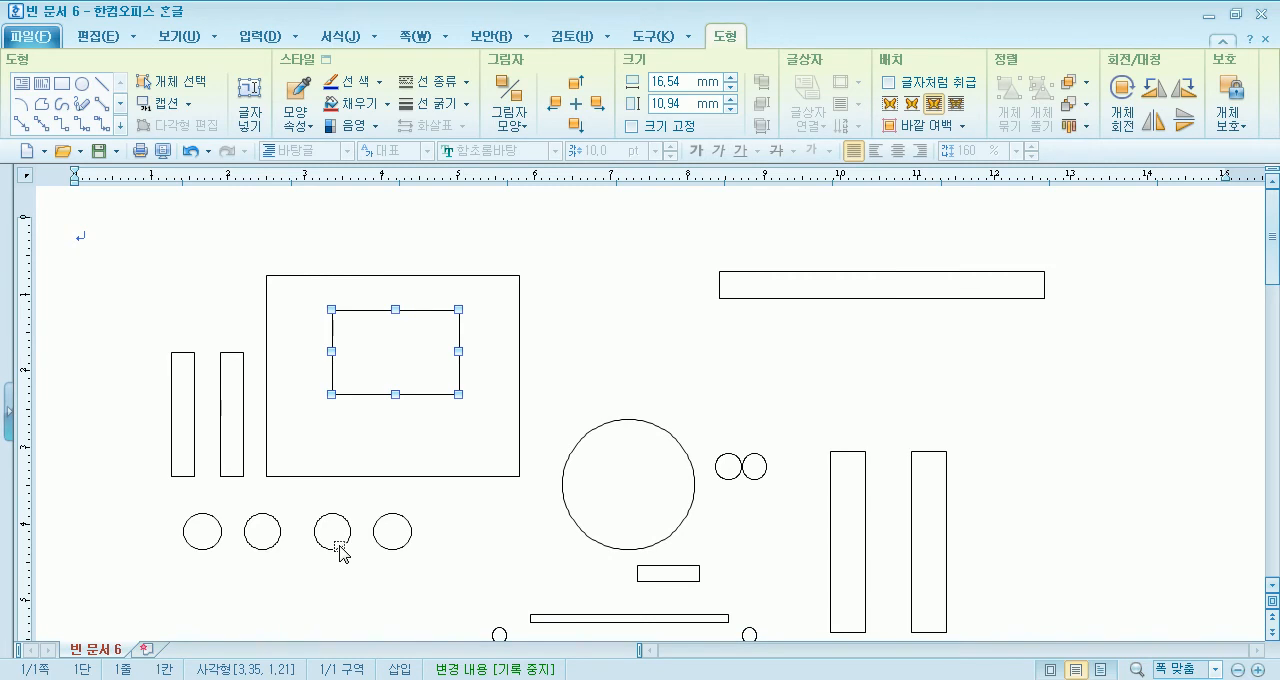
click(622, 395)
drag(388, 358, 620, 360)
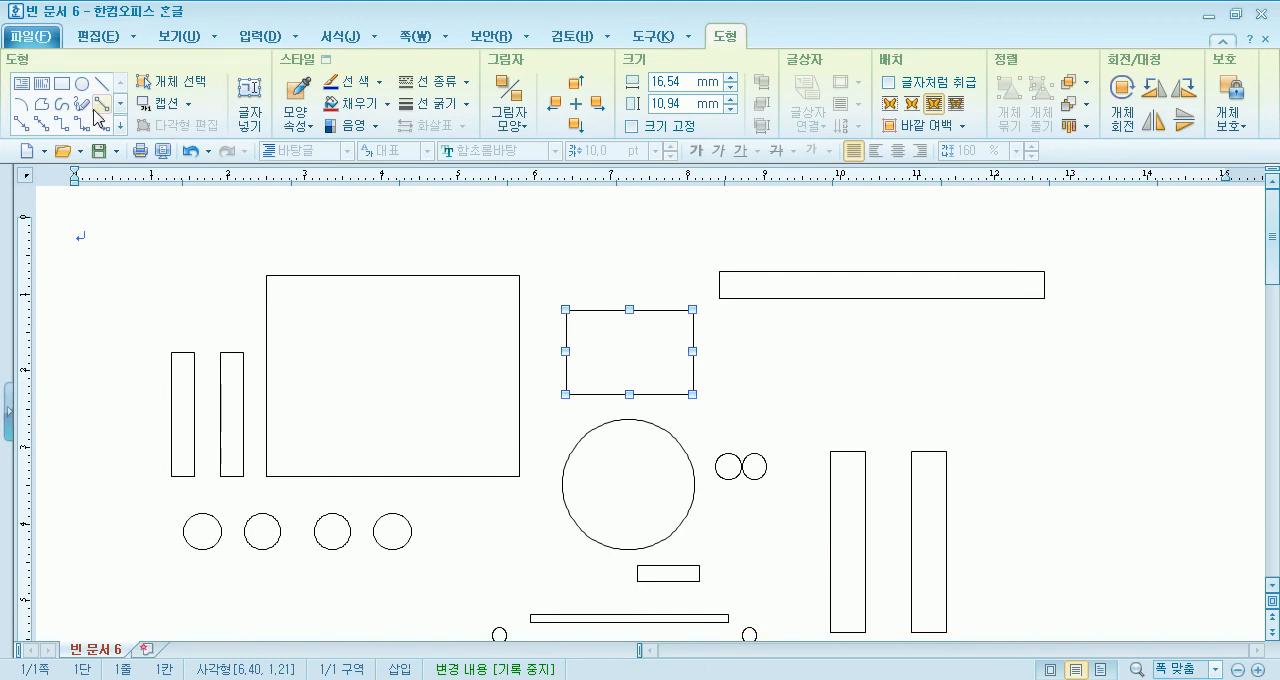
- Draw a rectangle about 40 by 26 mm and place it at the back, behind the long horizontal bar and two taller upright bars
click(61, 84)
drag(540, 278, 849, 474)
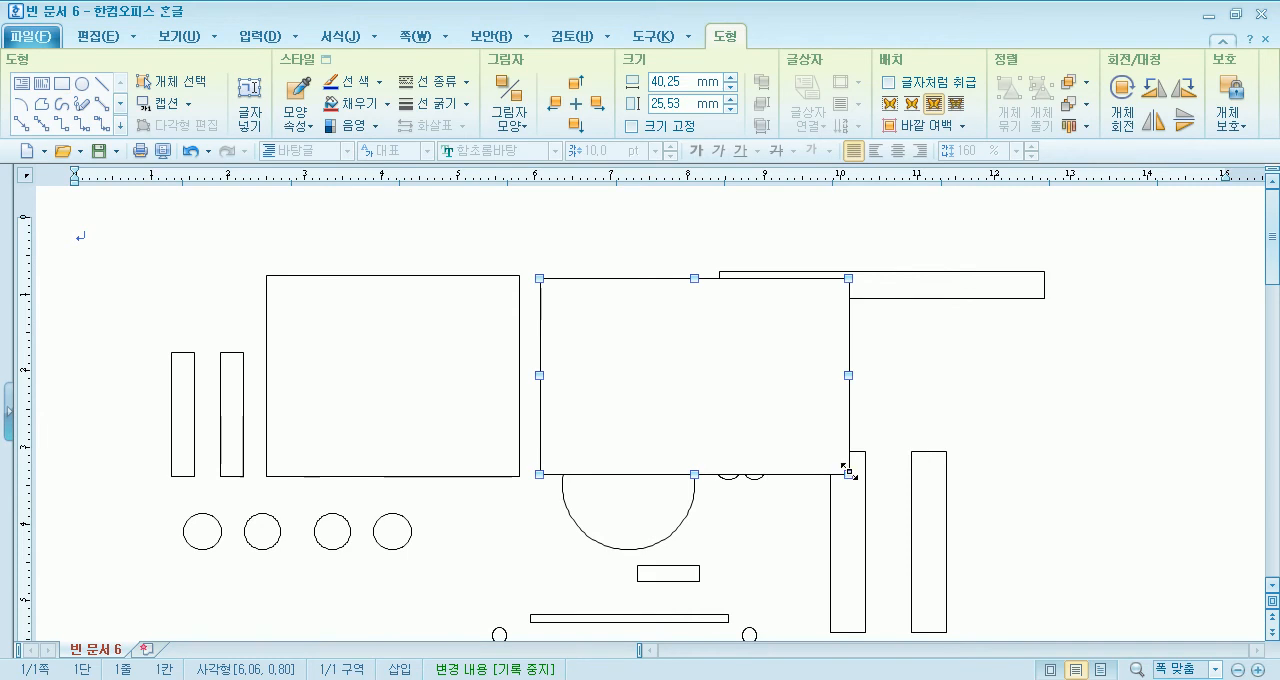
drag(770, 386, 875, 396)
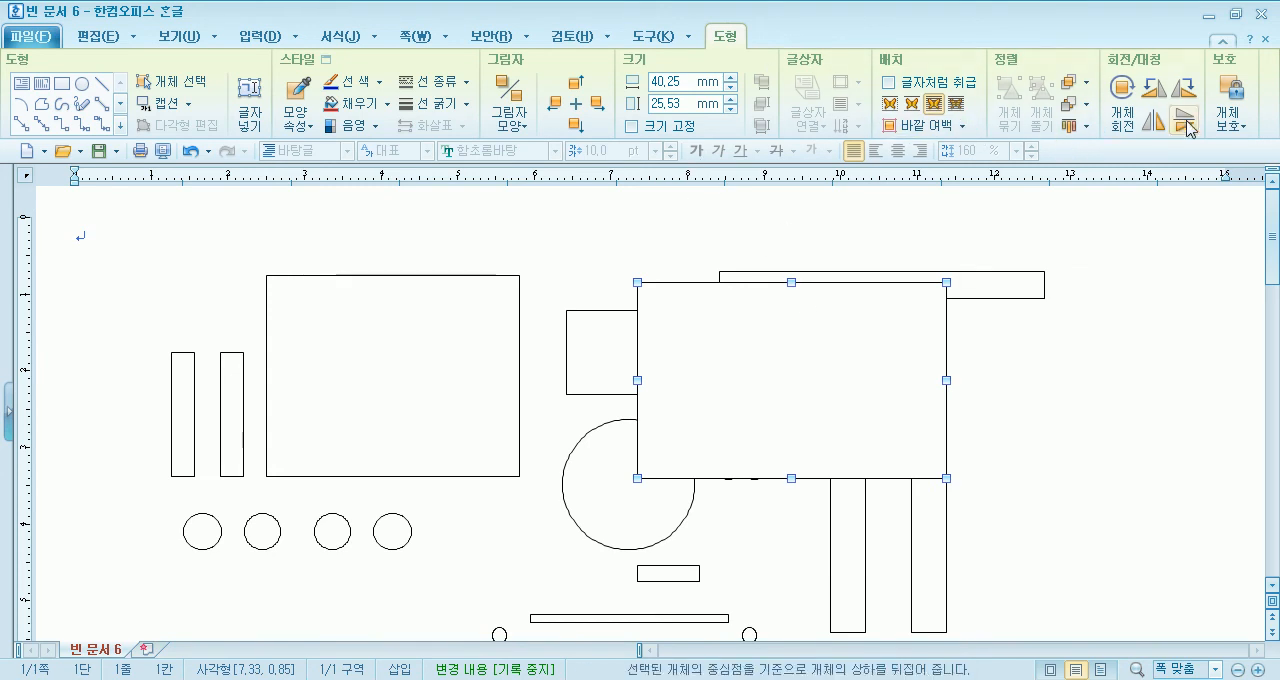
click(1089, 106)
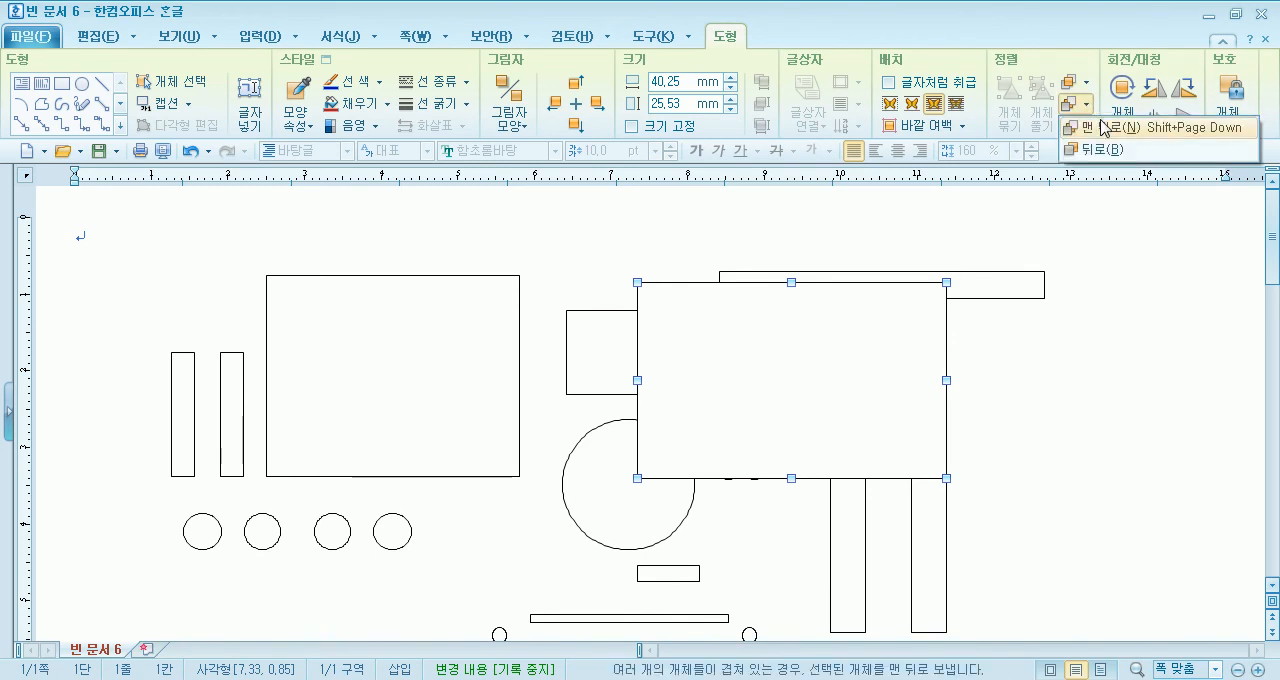
click(1105, 127)
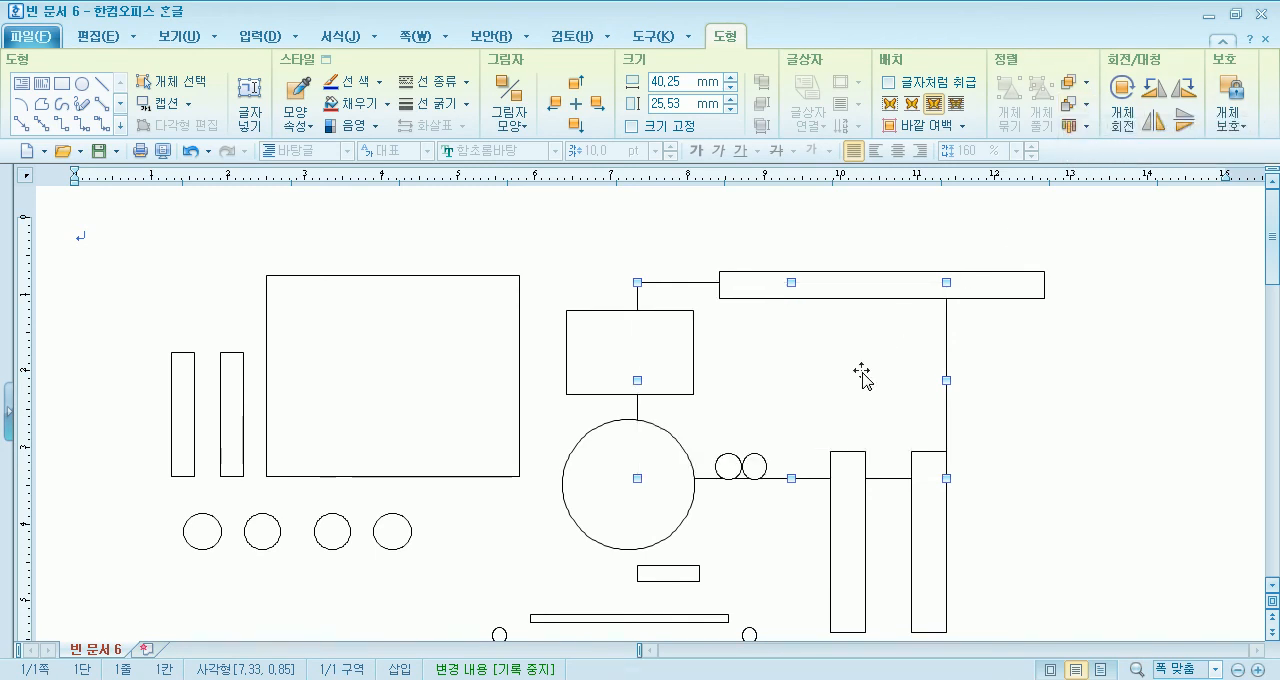
drag(862, 376, 1034, 376)
- Bring the medium rectangle above the large circle to the front and shift it slightly to the left
click(646, 366)
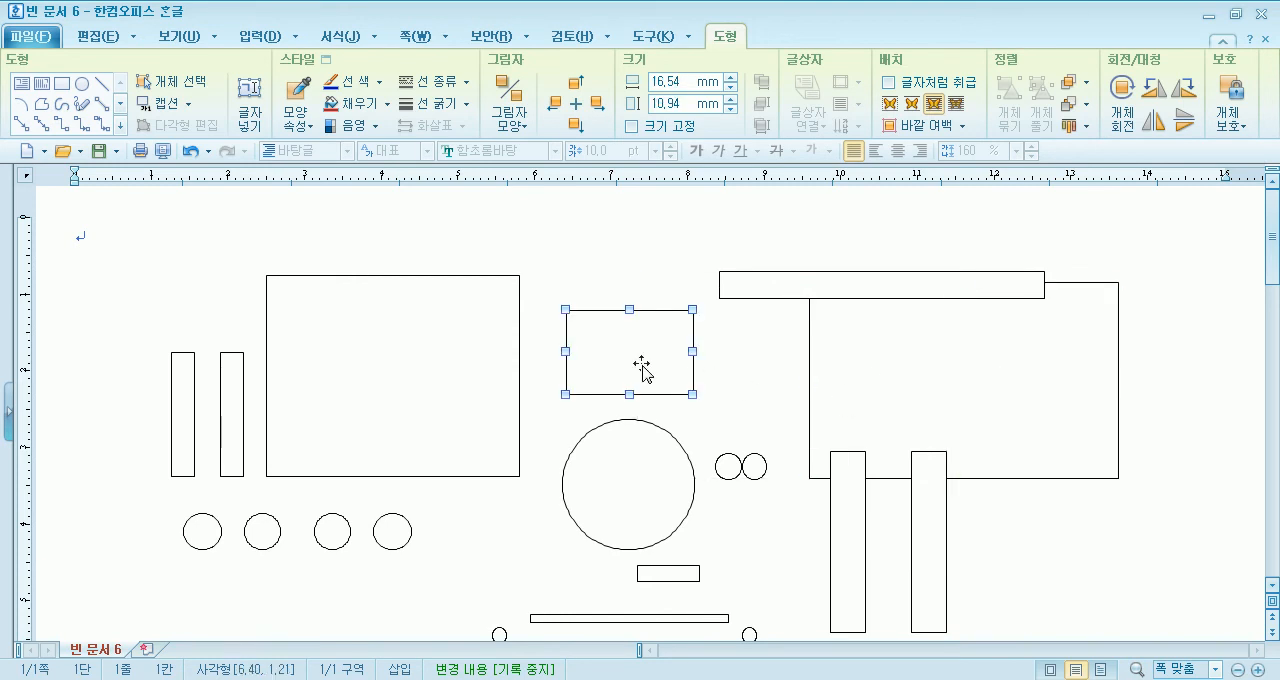
click(1080, 104)
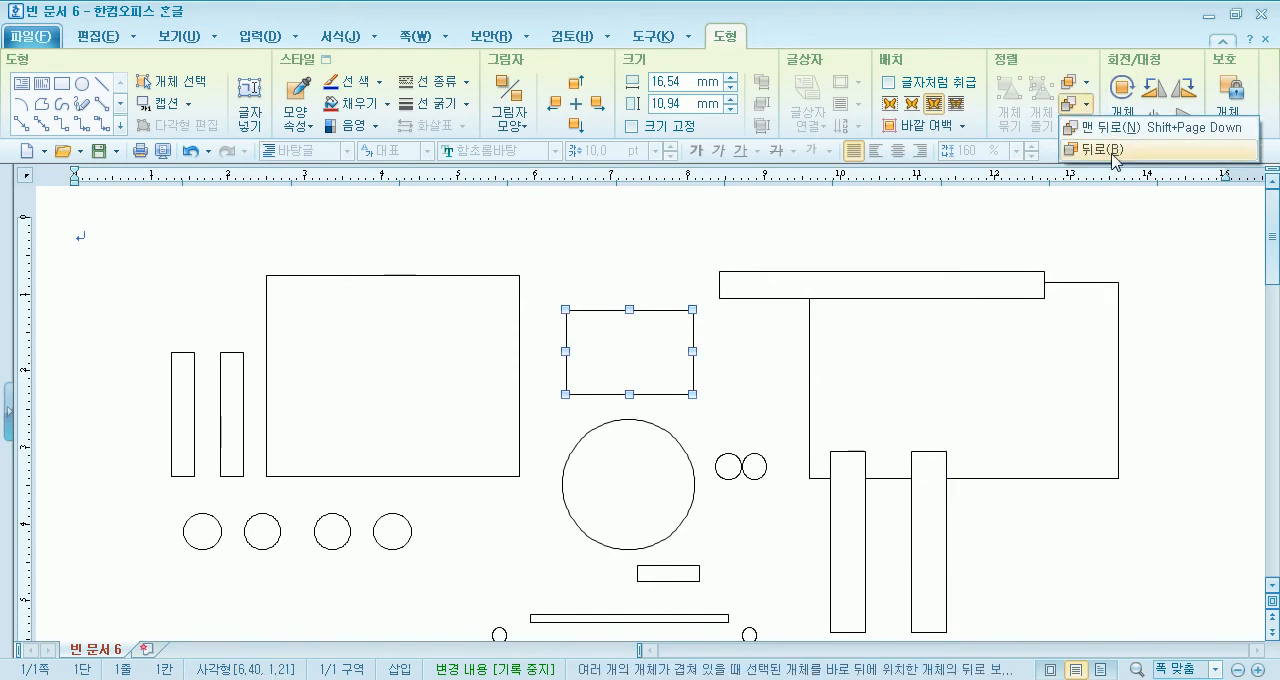
click(1088, 85)
click(1088, 86)
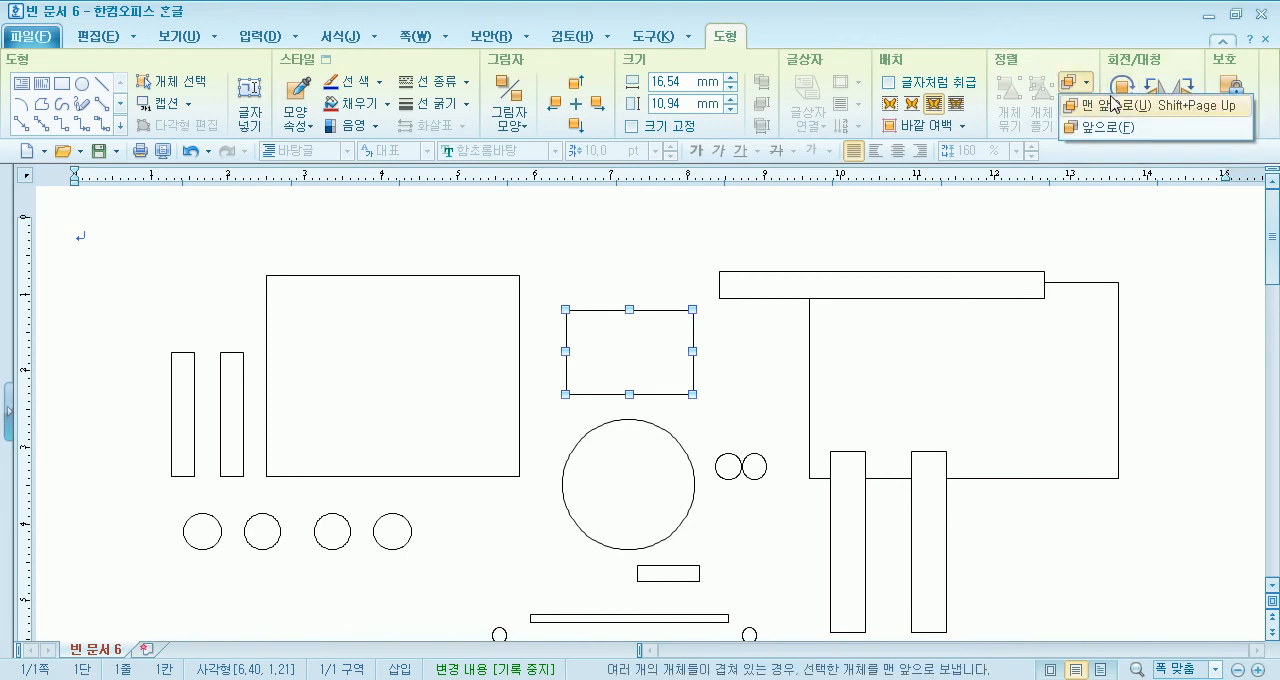
click(1110, 105)
mouse_move(668, 357)
mouse_down()
mouse_move(922, 382)
mouse_move(689, 374)
mouse_move(650, 348)
mouse_up()
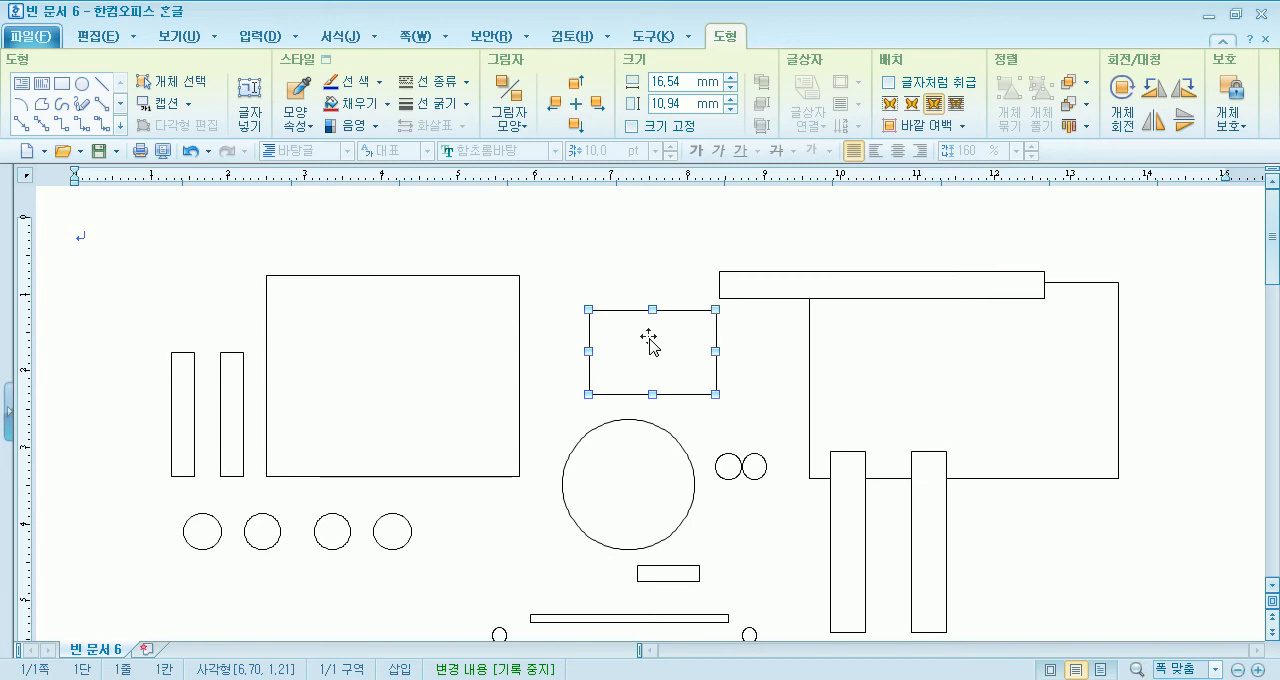
scroll(385, 285, down, 2)
click(381, 297)
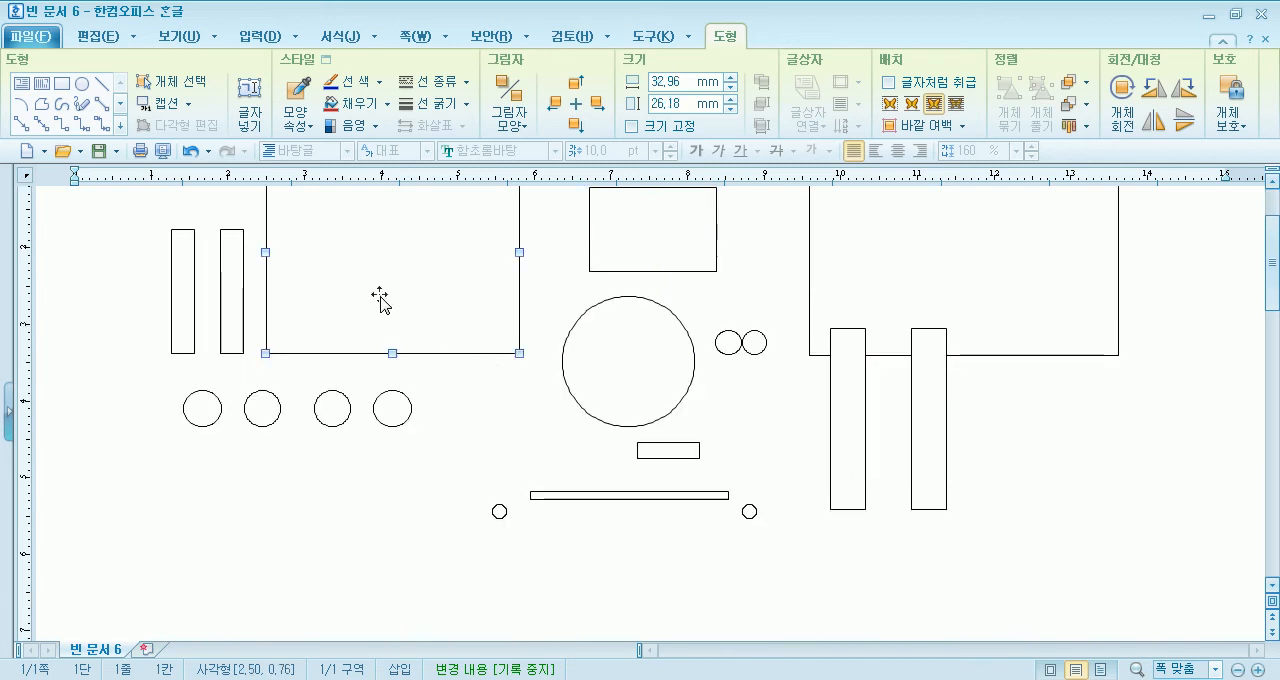
scroll(380, 298, up, 2)
drag(666, 359, 628, 360)
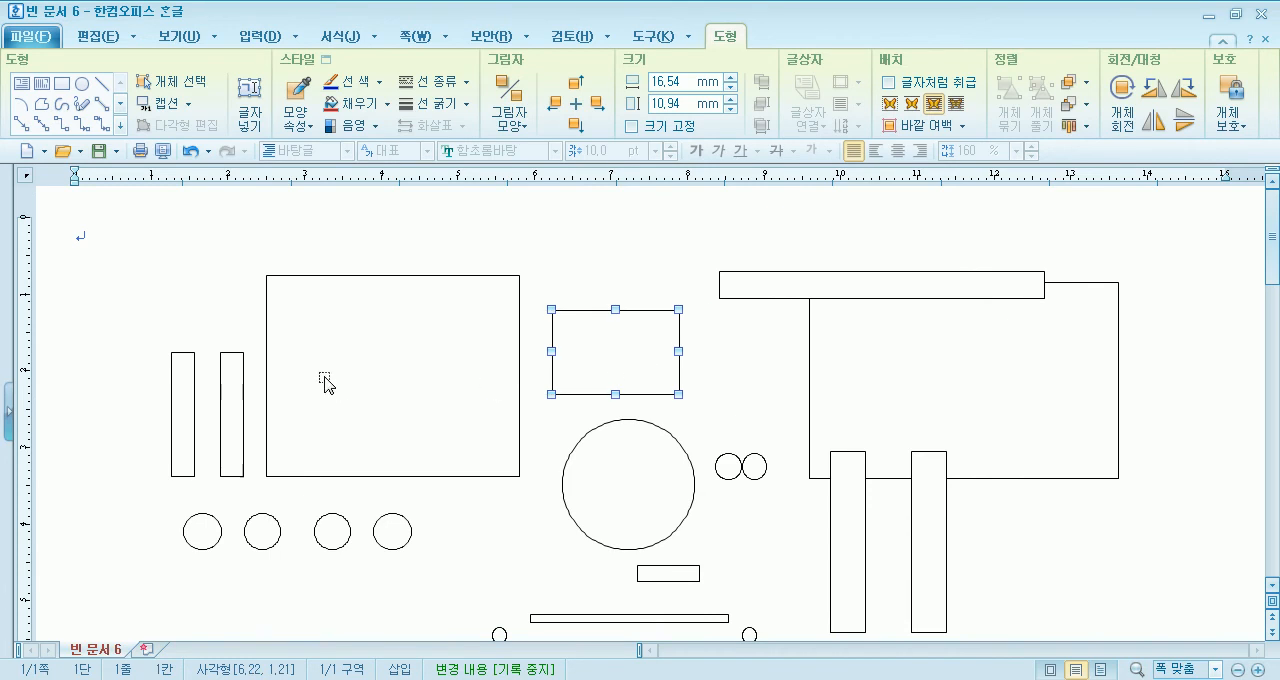
- Examine the separately drawn parts, including the narrow upright bars and the row of four circles
click(193, 392)
click(242, 392)
scroll(1000, 418, down, 6)
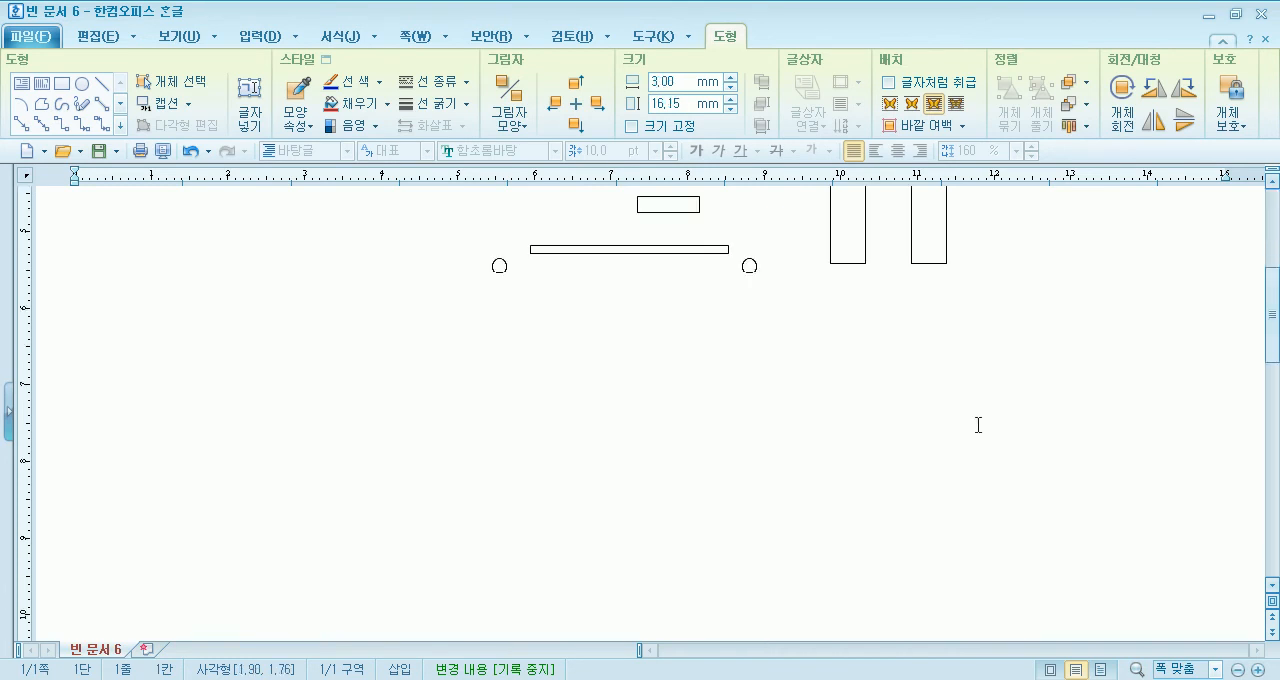
click(857, 262)
click(908, 338)
scroll(850, 412, down, 3)
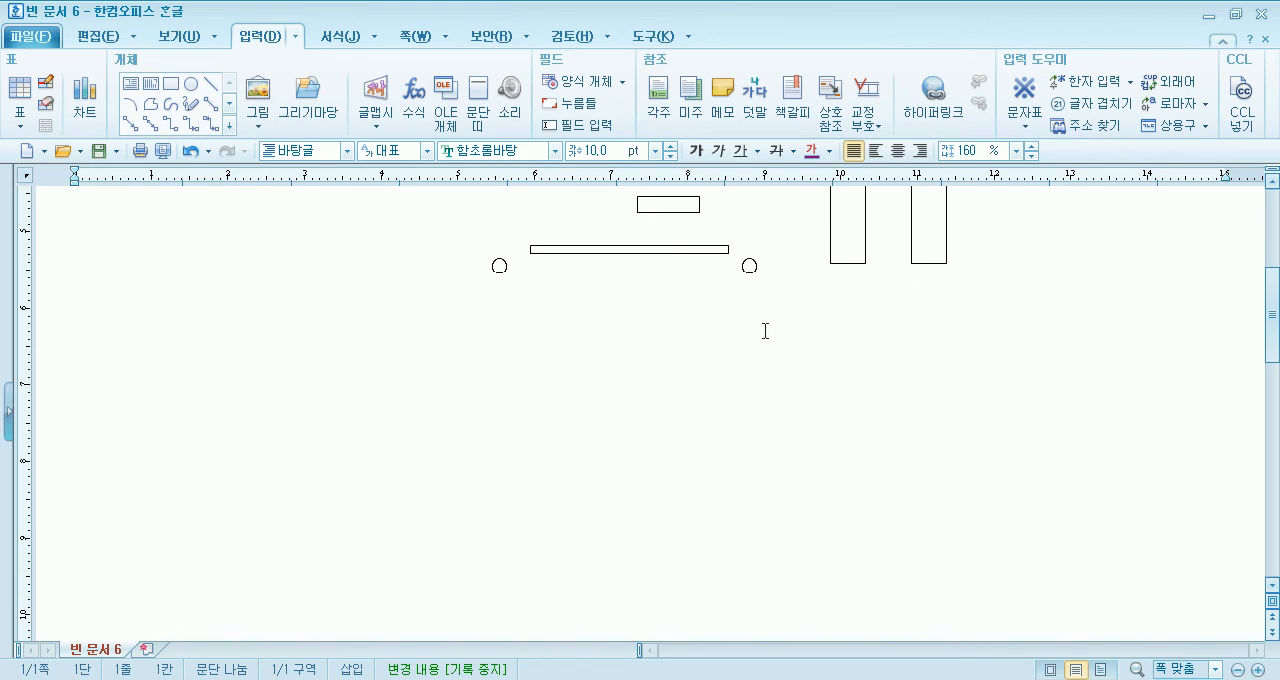
scroll(368, 336, up, 4)
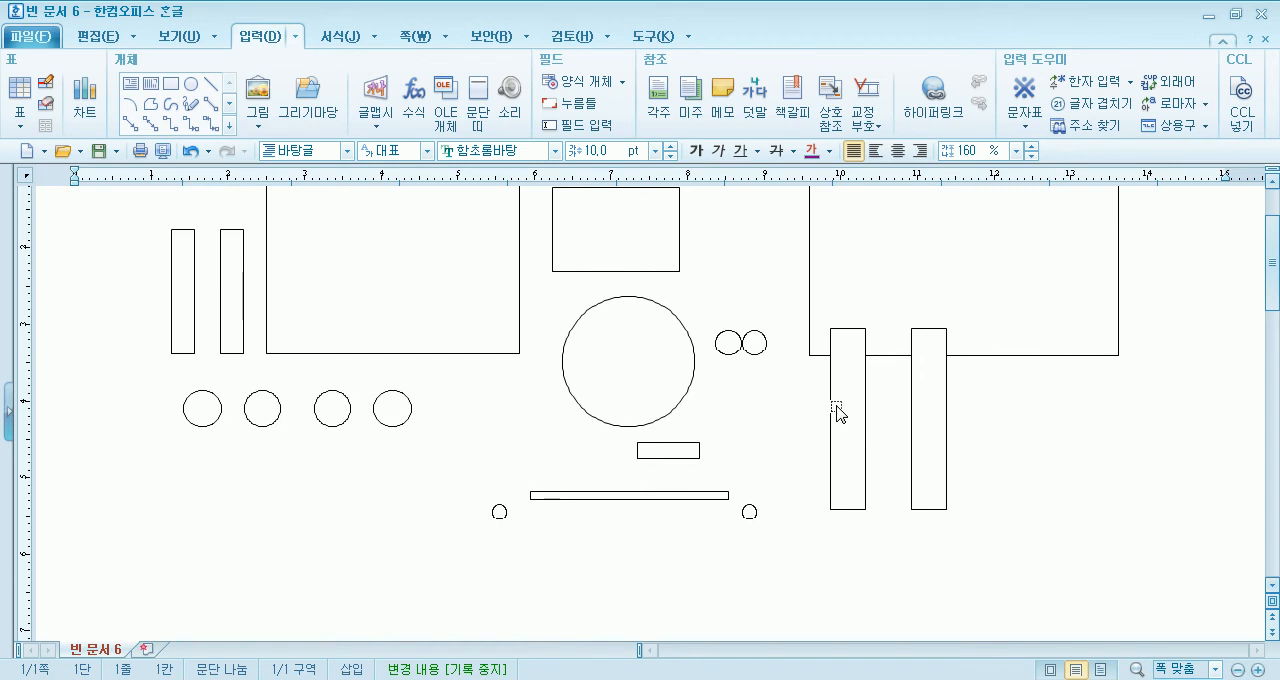
scroll(594, 431, up, 2)
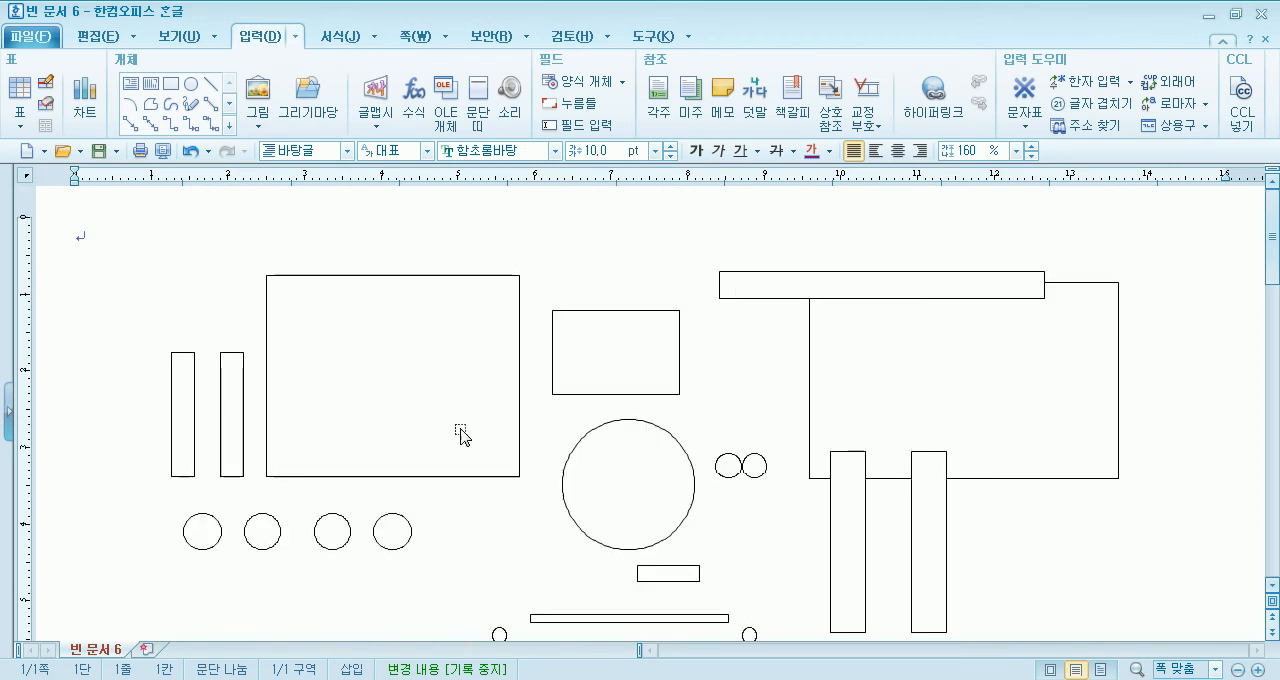
click(184, 530)
click(272, 535)
click(331, 531)
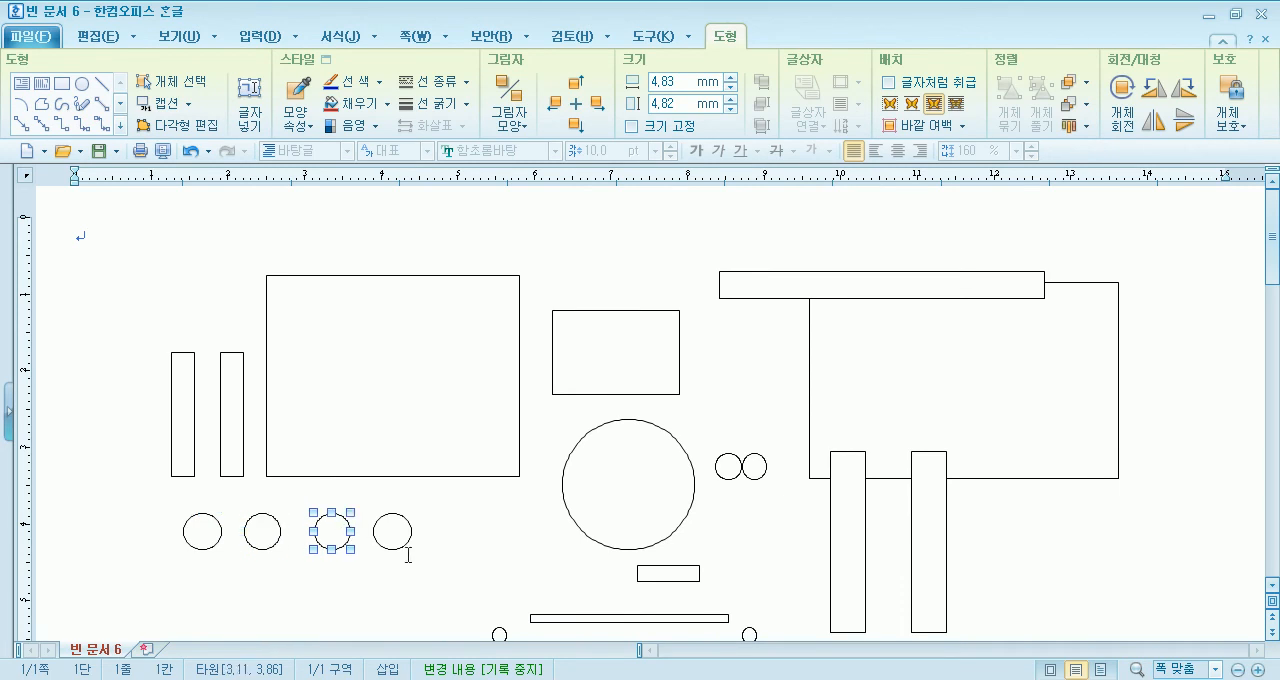
click(404, 546)
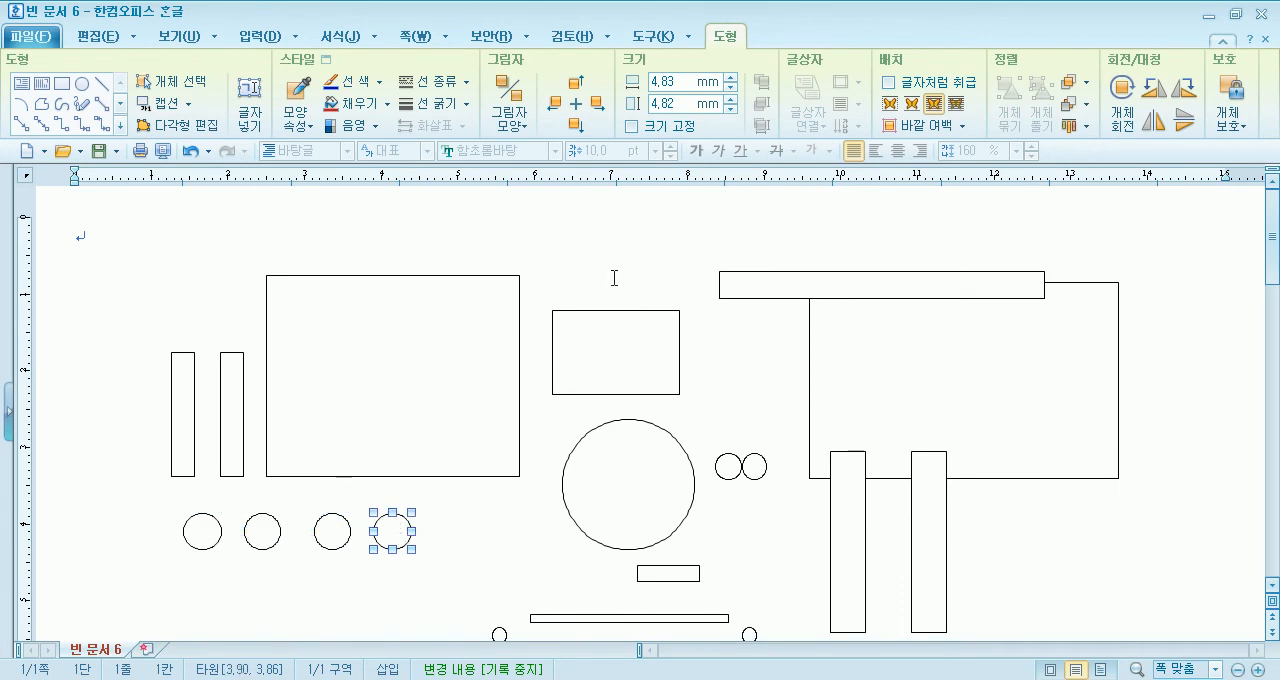
- Try the thin bar across the large circle and bring the circle forward over it
drag(678, 618, 676, 463)
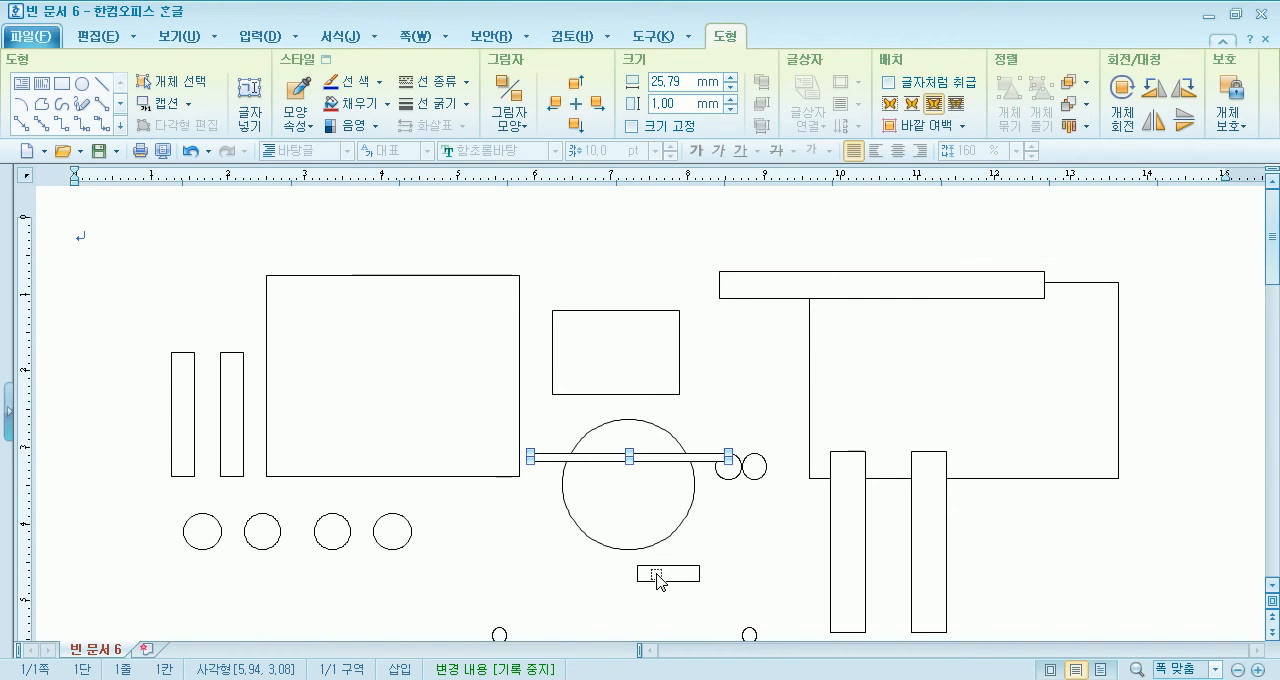
click(659, 498)
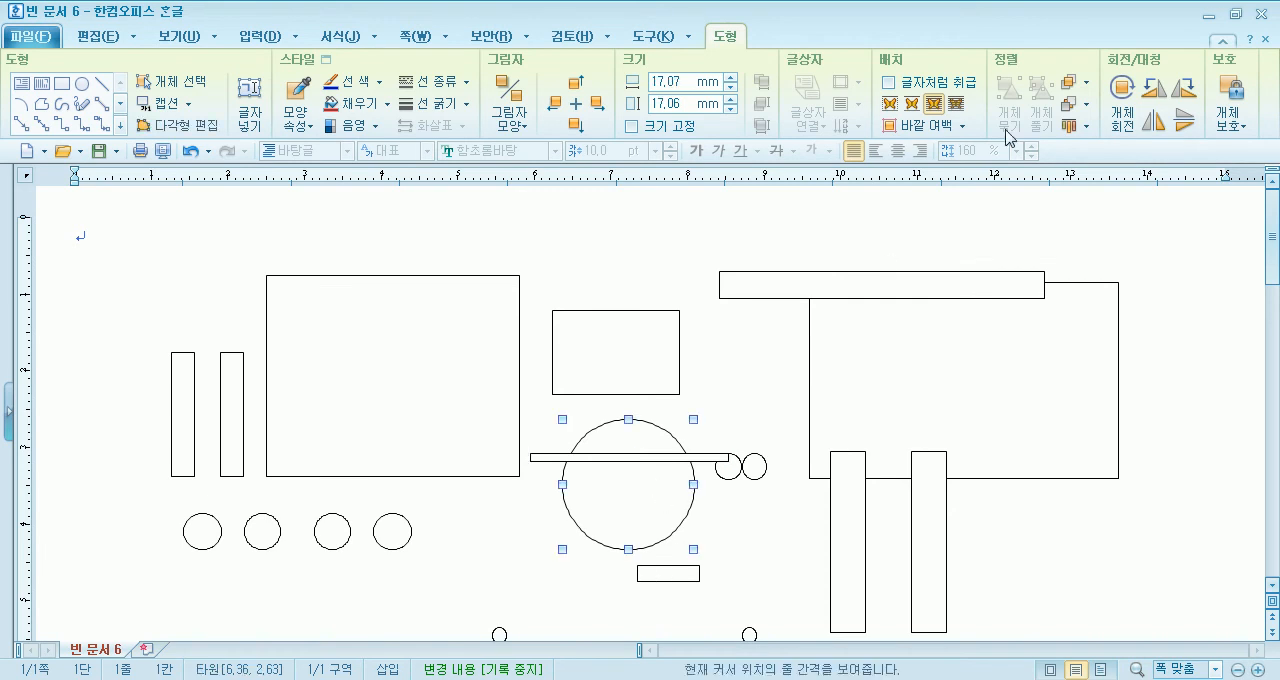
click(1084, 82)
click(1089, 124)
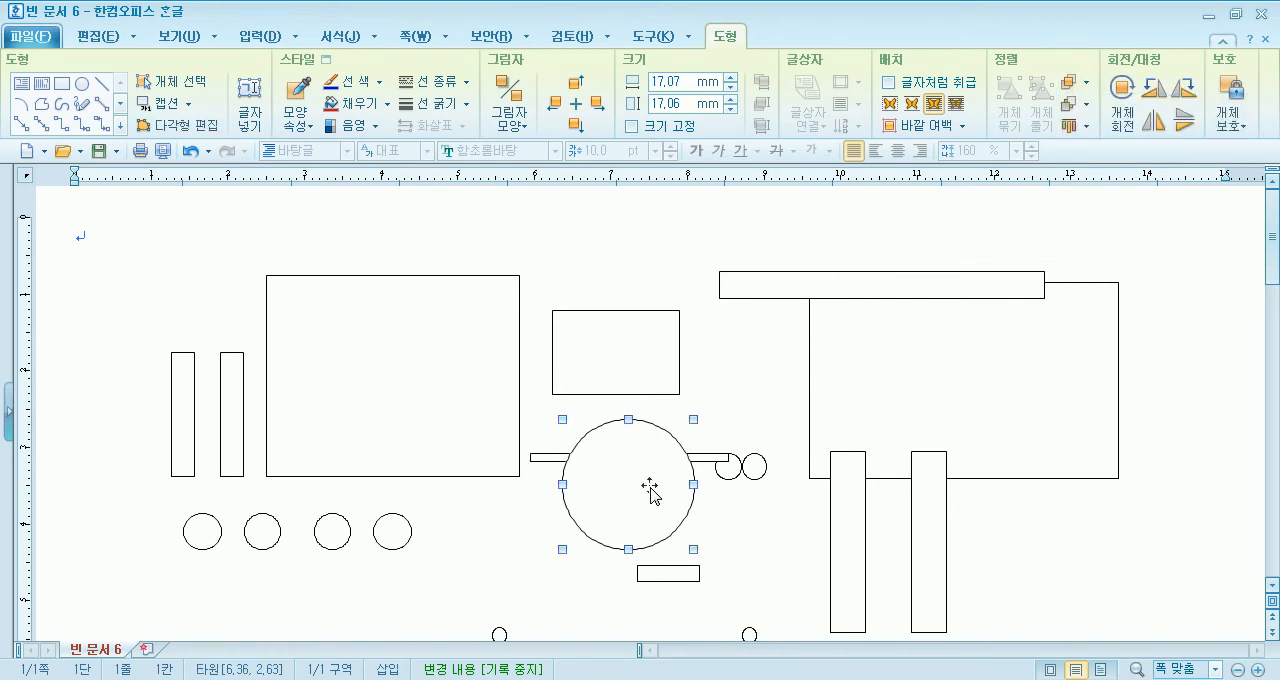
click(713, 462)
- Move the small rectangle and one small circle inside the large circle, and send the large circle to the back
drag(710, 458, 649, 513)
drag(756, 466, 667, 473)
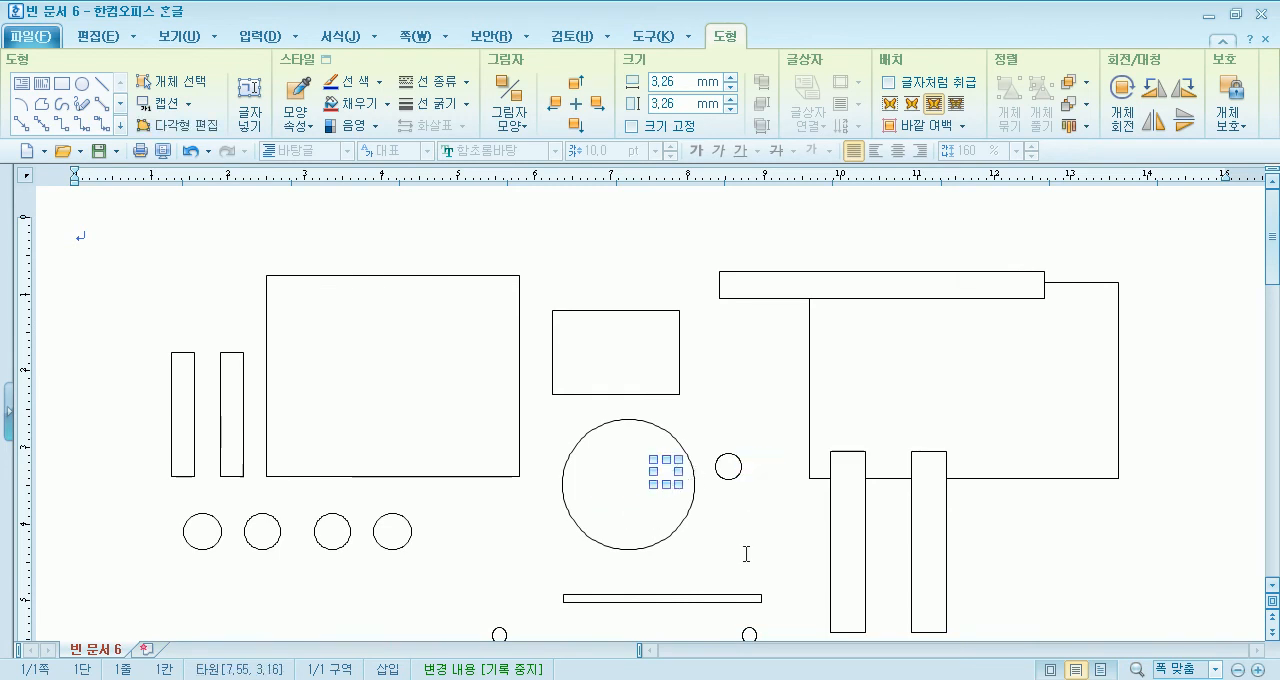
click(747, 556)
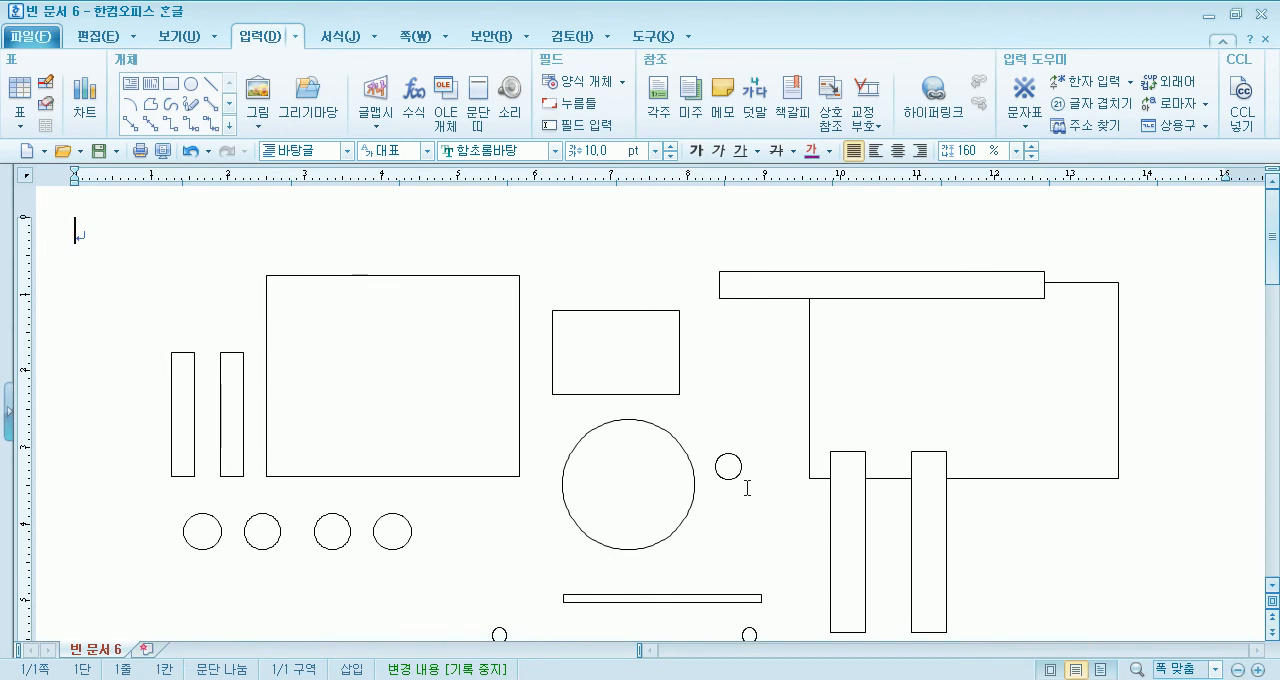
click(613, 432)
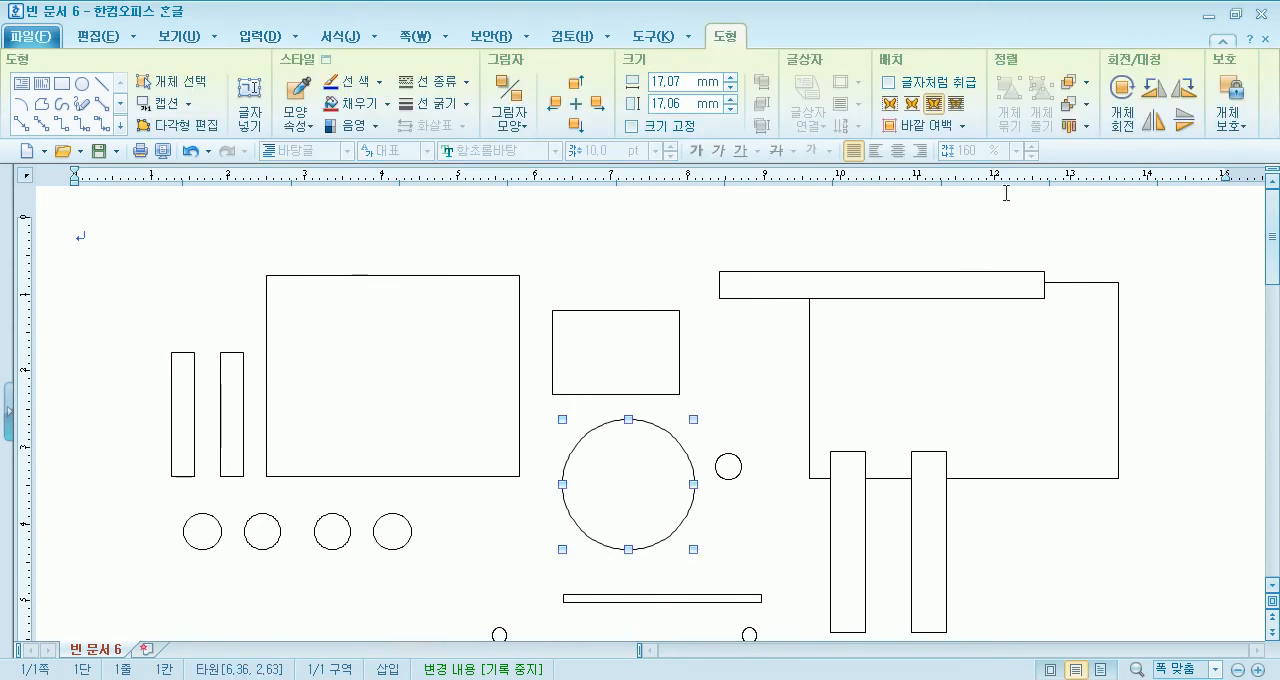
click(1085, 104)
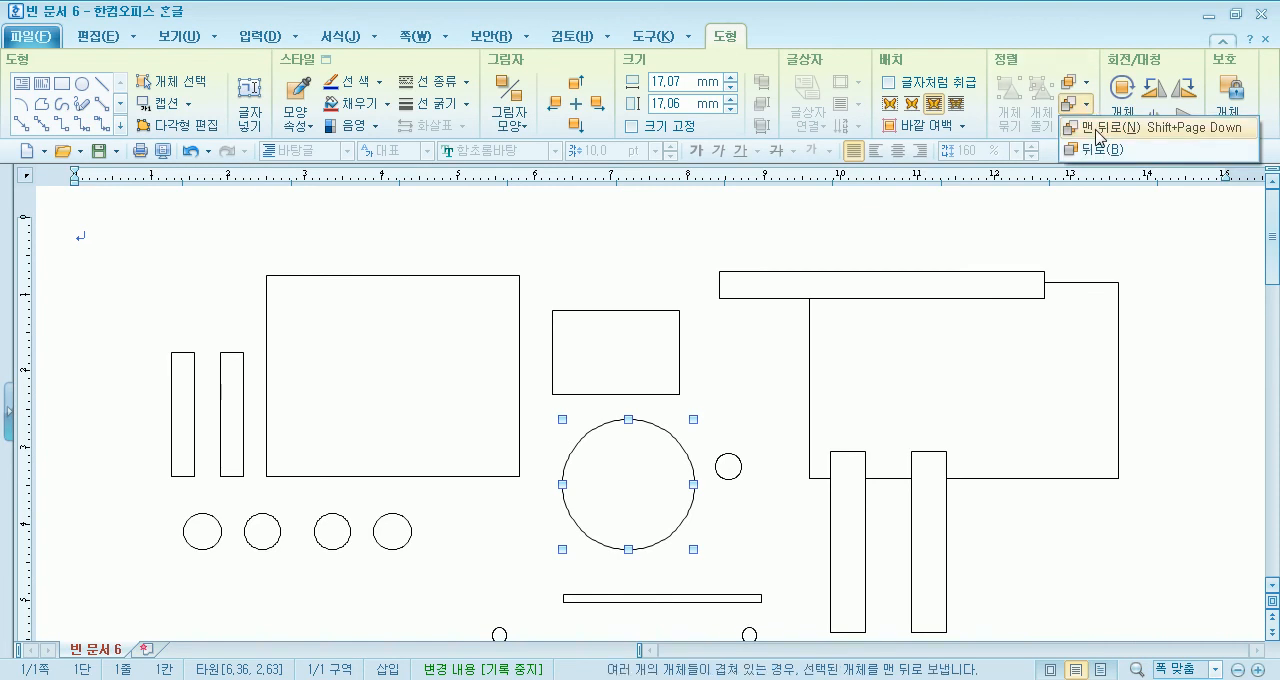
click(1100, 128)
- Arrange the two small circles side by side in the upper half of the large circle as eyes
click(749, 514)
drag(730, 478, 662, 467)
click(751, 553)
click(738, 517)
click(672, 478)
click(763, 517)
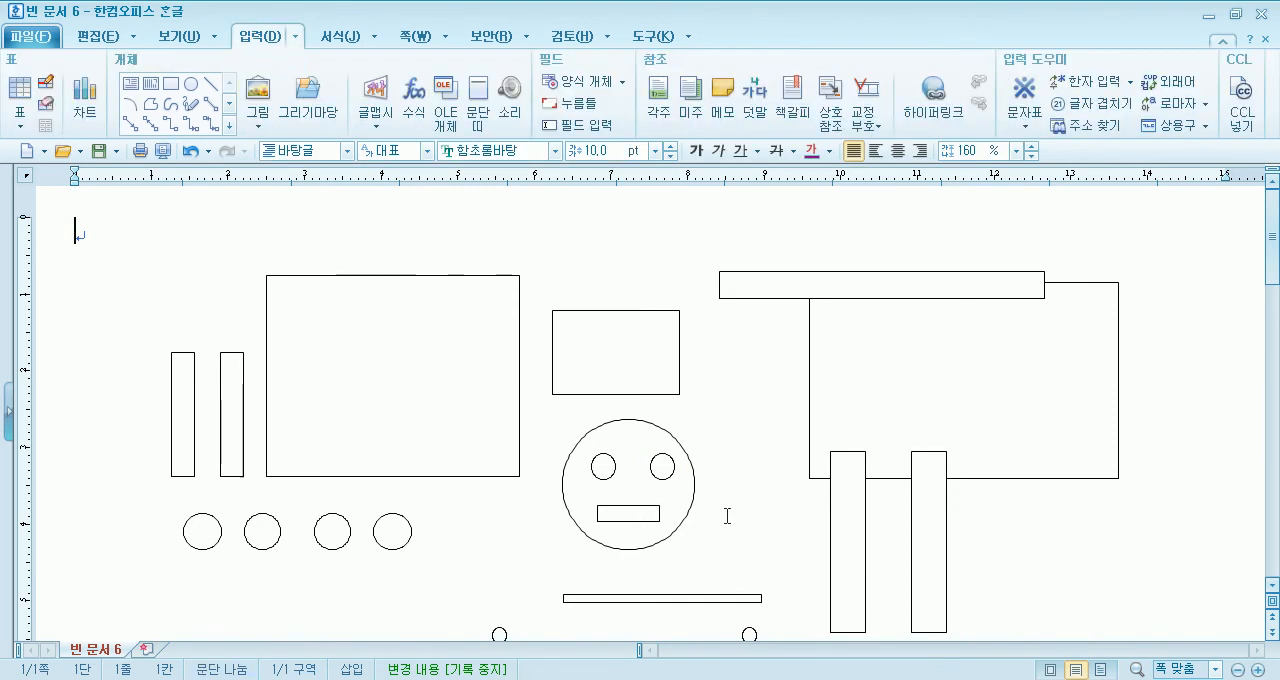
- Nudge the face's right eye slightly left and its rectangular mouth slightly right to center them
click(658, 484)
key(Left)
key(Left)
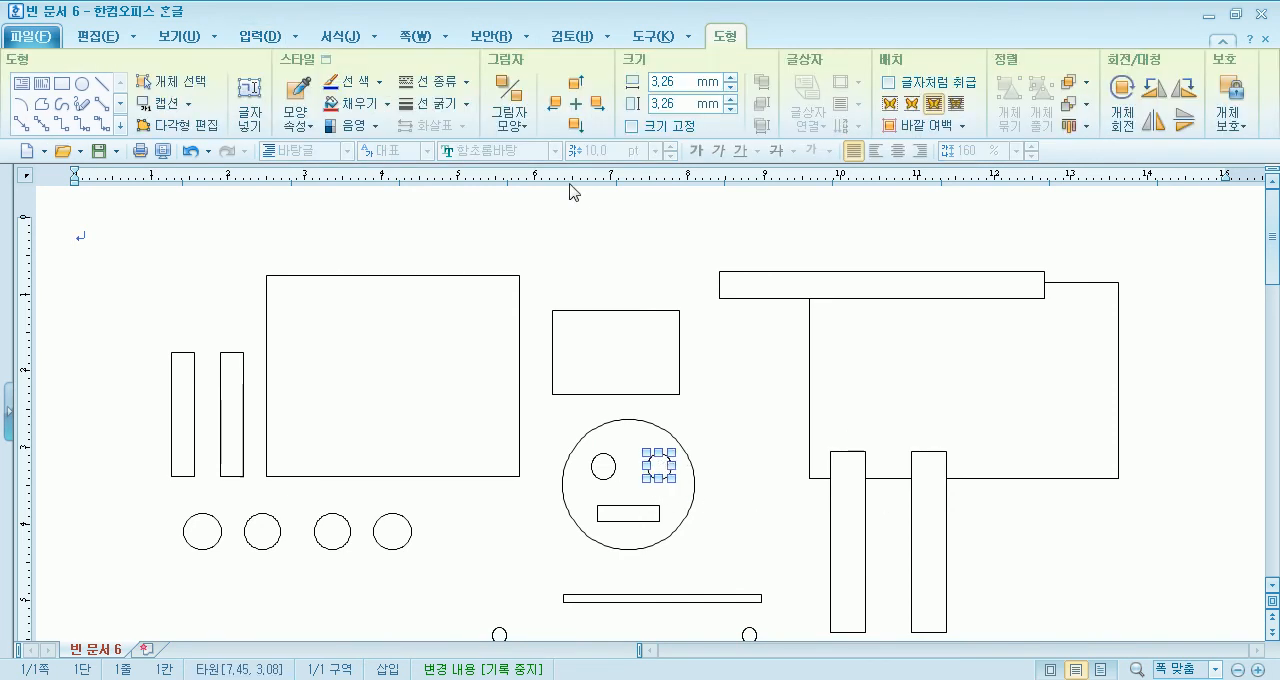
click(805, 496)
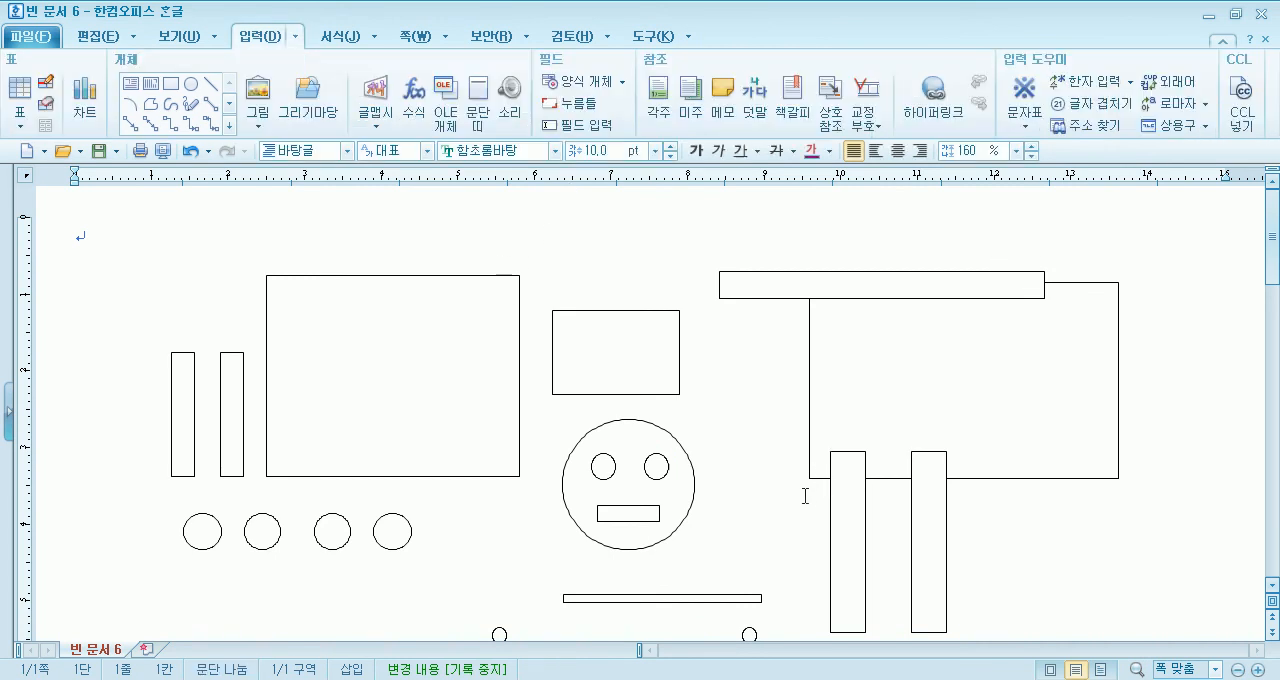
click(658, 512)
key(Right)
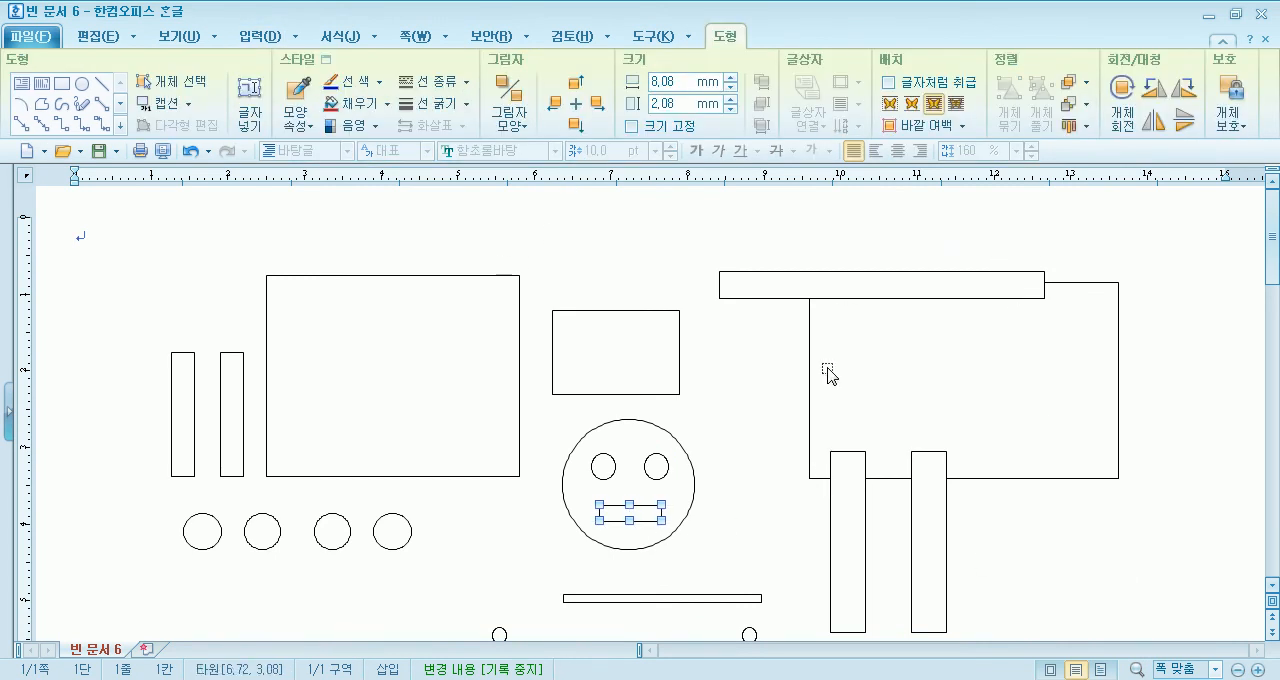
click(726, 326)
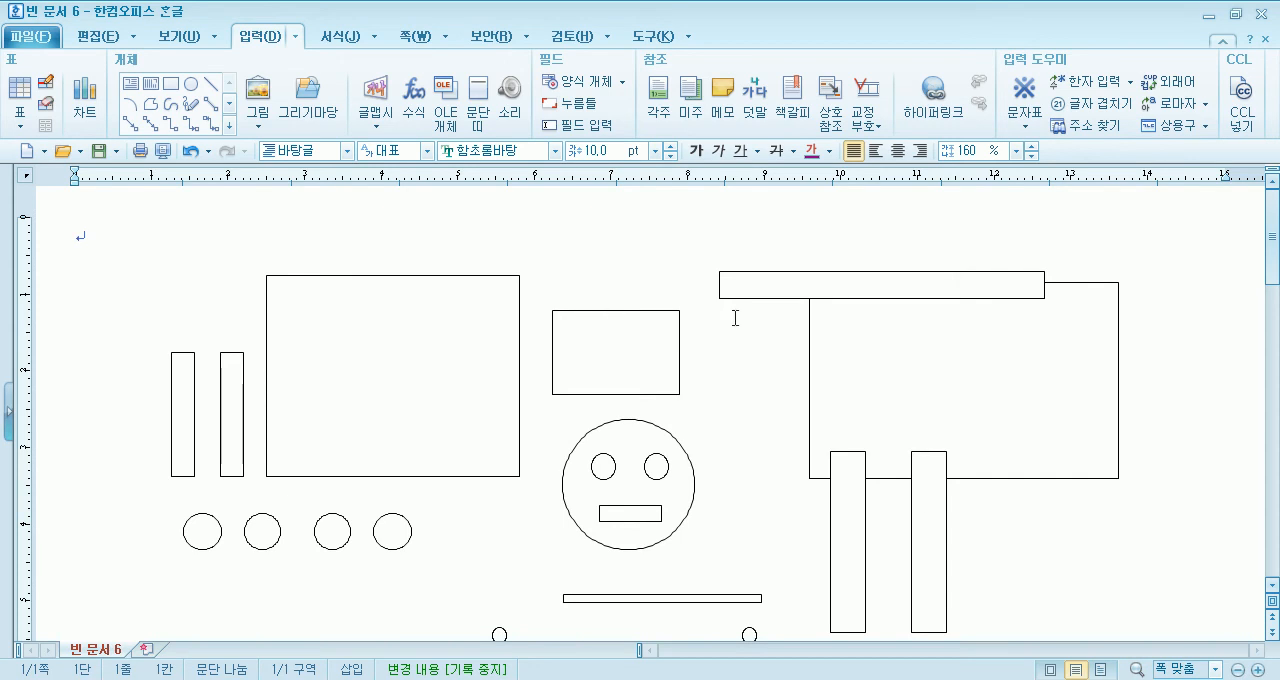
- Move the thin bar across the face at eye level and send it to the back
scroll(747, 393, down, 3)
drag(716, 478, 682, 350)
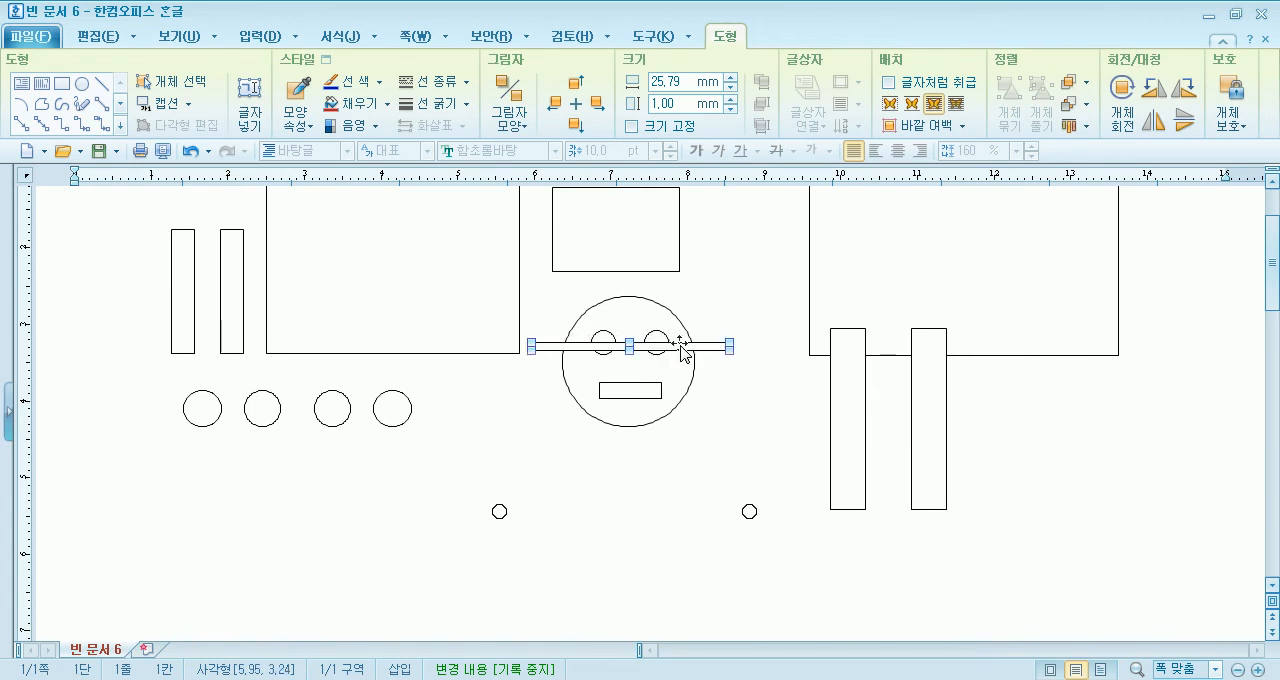
click(717, 461)
click(701, 469)
right_click(703, 470)
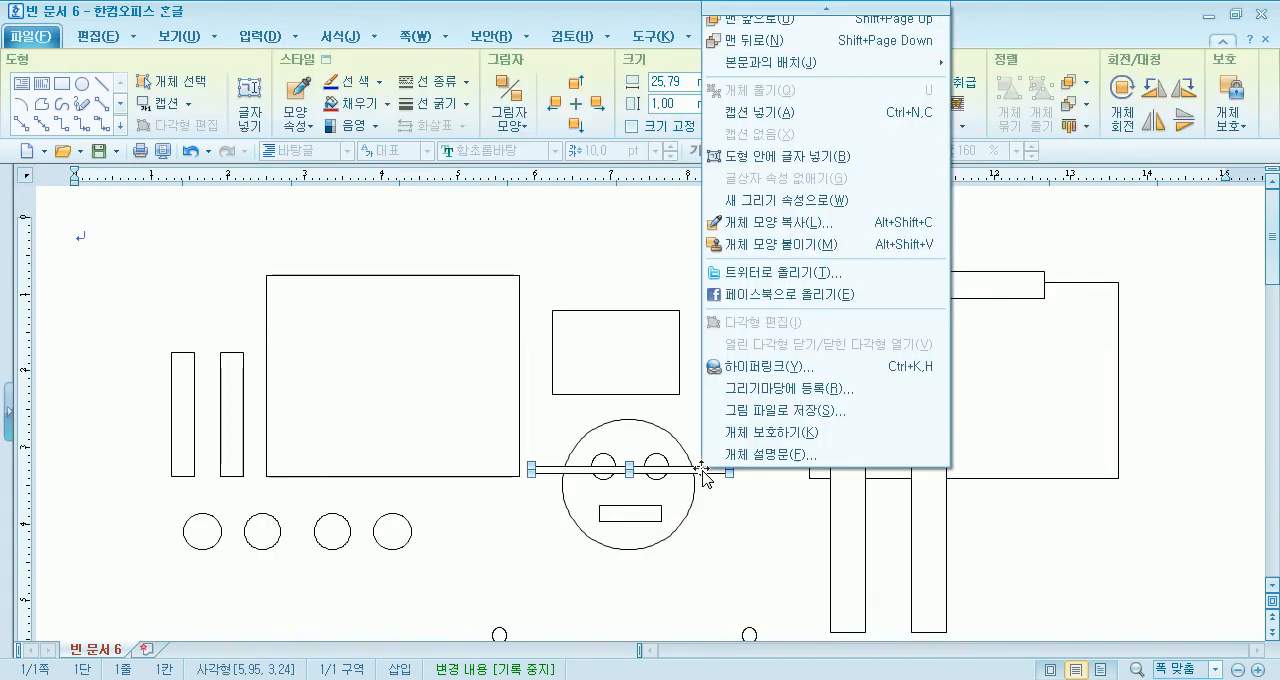
click(766, 41)
click(734, 547)
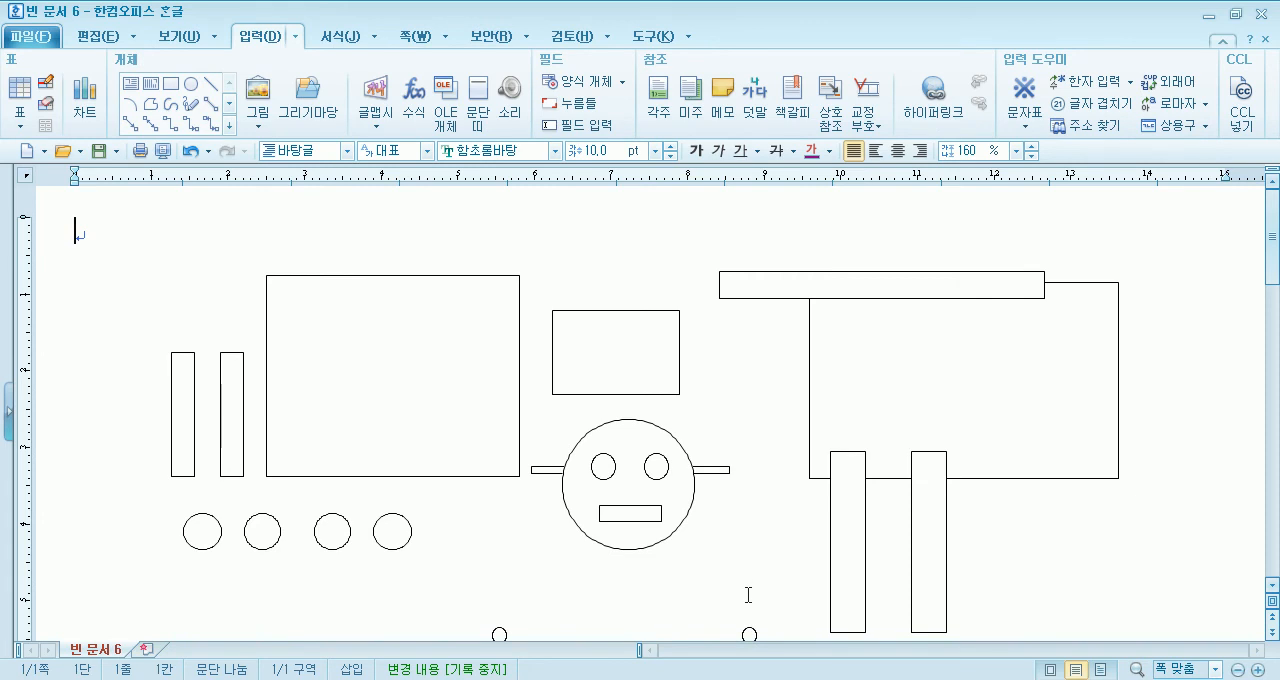
- Place one tiny circle on each outer end of the thin bar behind the face
scroll(746, 612, down, 3)
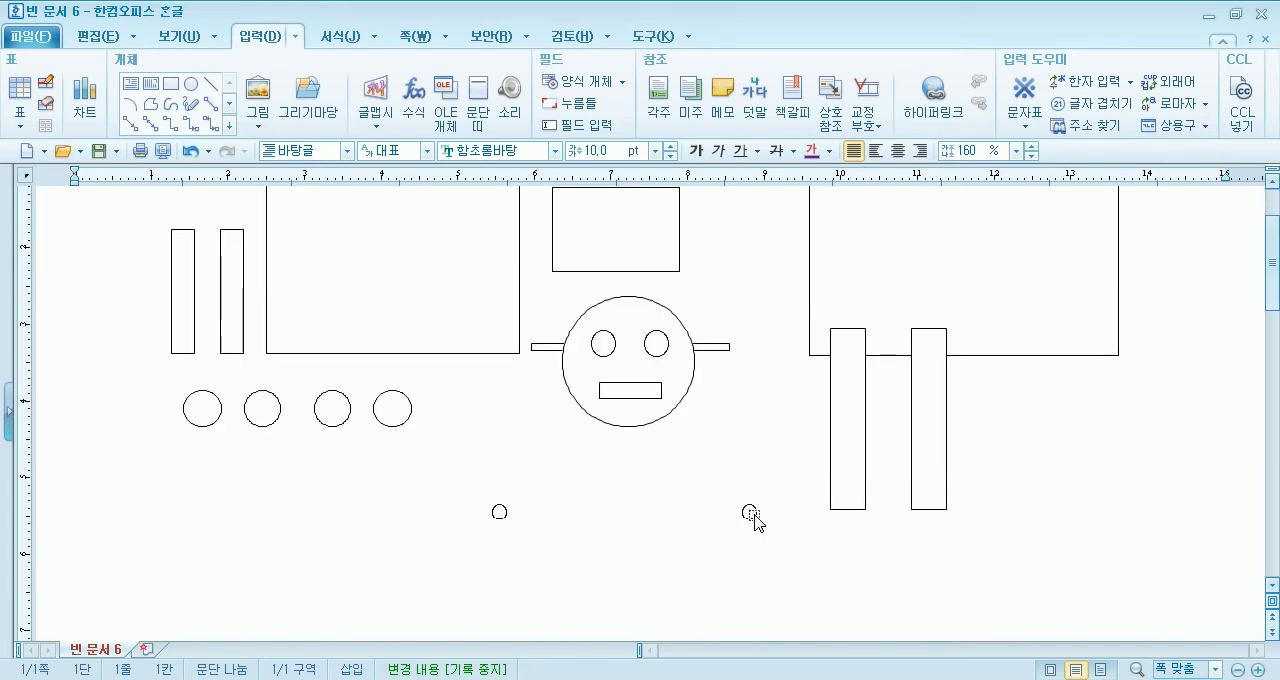
click(751, 514)
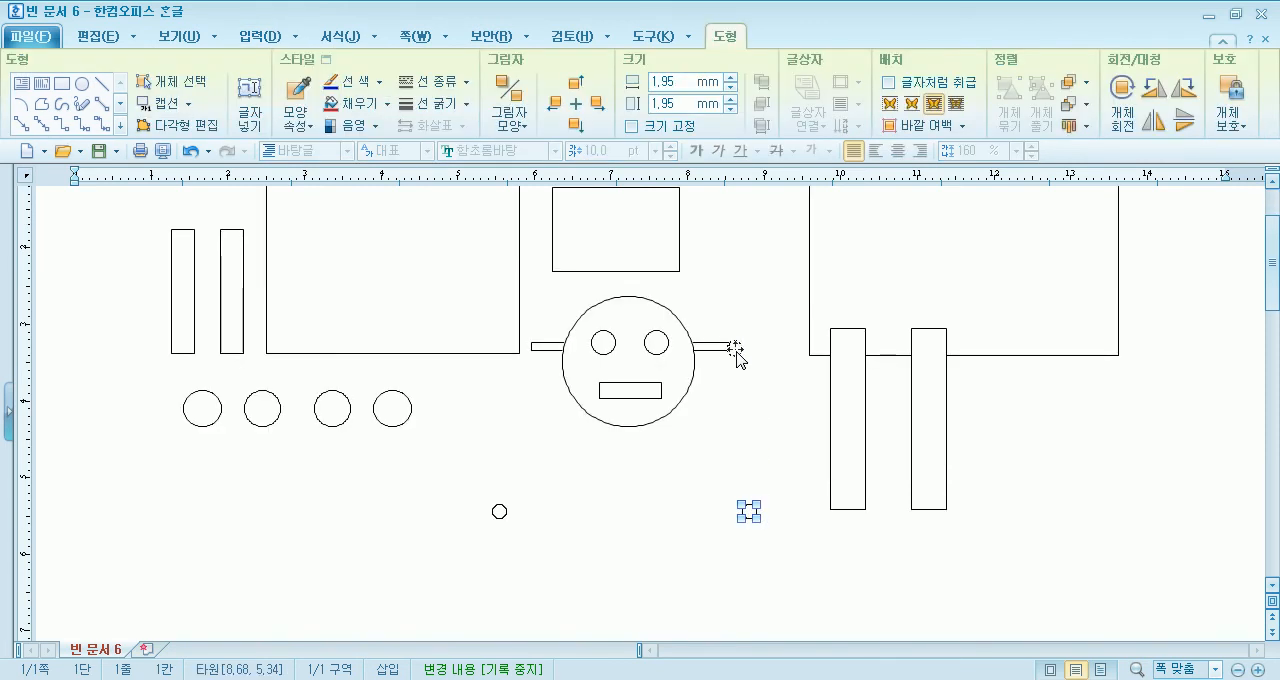
drag(735, 350, 735, 349)
key(Up)
drag(500, 512, 523, 346)
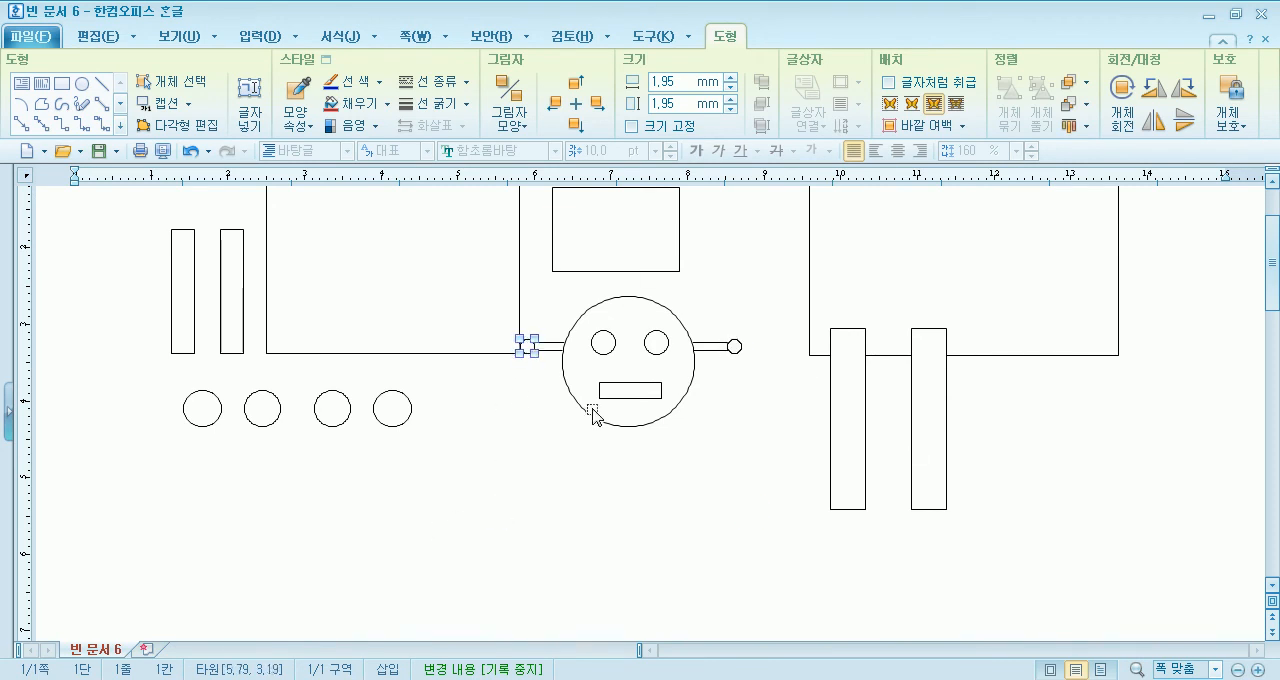
click(690, 490)
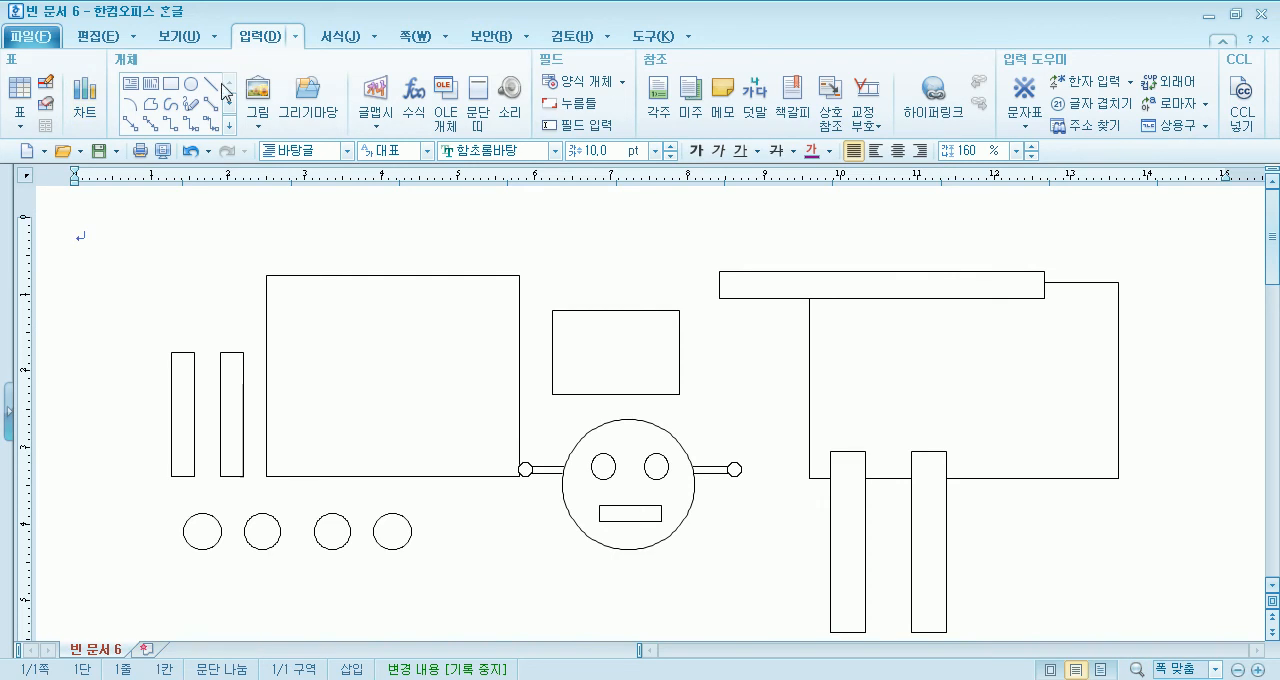
- Select all parts of the face, move them down into the empty area below, and group them into one object
click(487, 405)
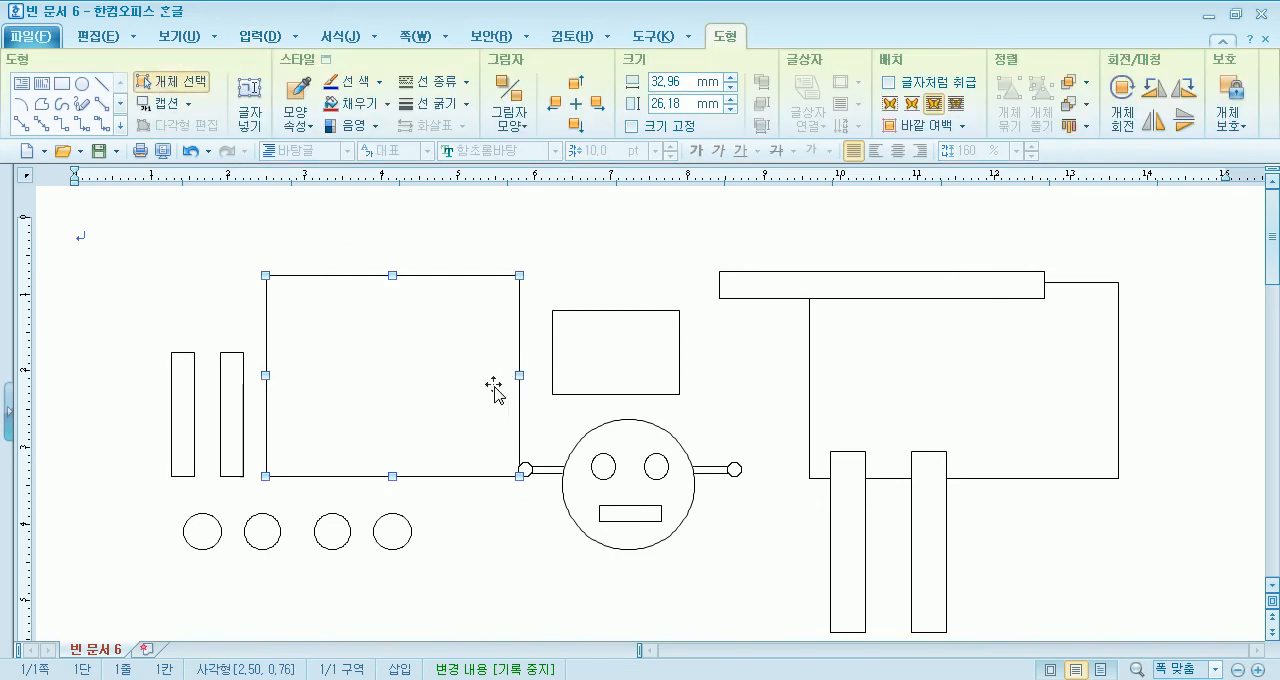
drag(766, 390, 497, 600)
scroll(662, 540, down, 3)
drag(672, 372, 611, 522)
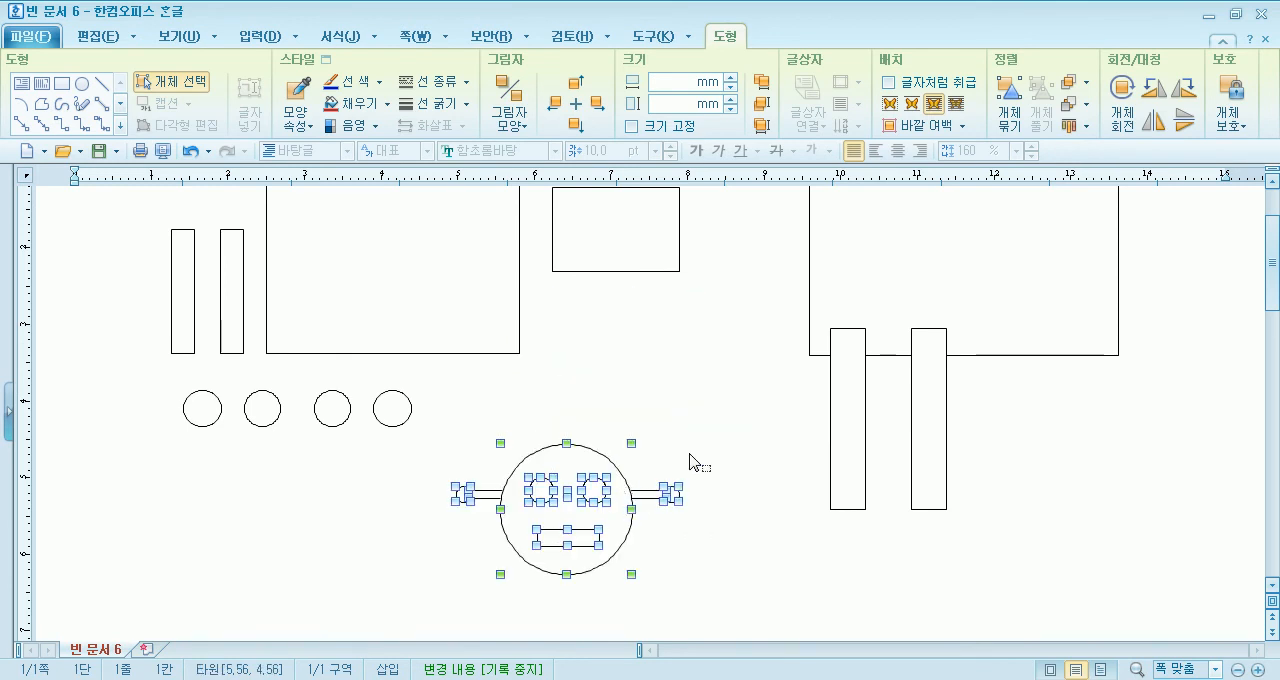
right_click(590, 470)
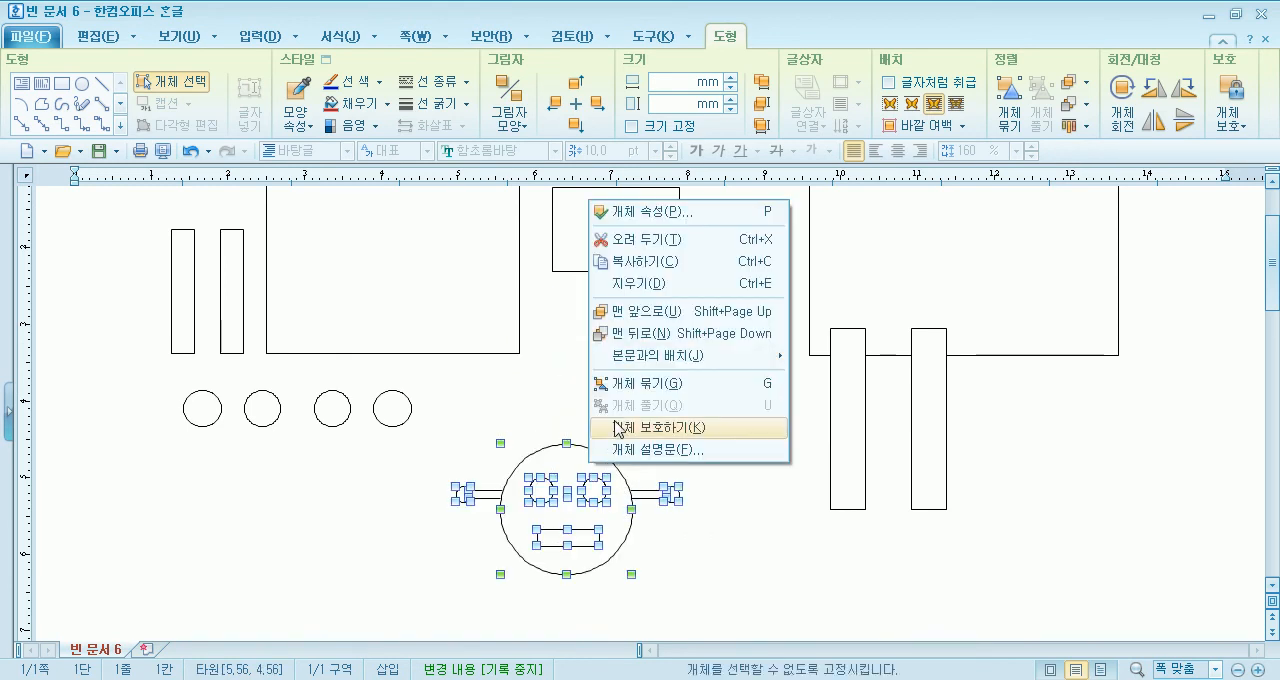
click(636, 374)
key(Escape)
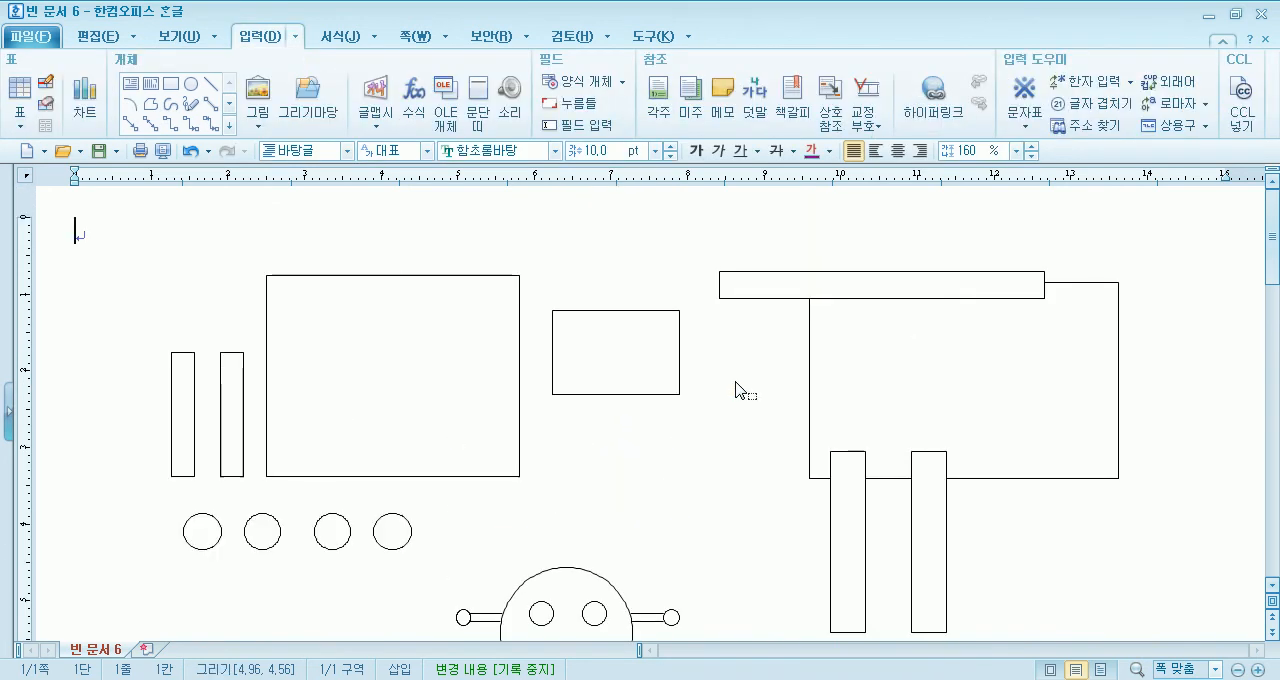
- Move the medium rectangle into the centre of the large rectangle beside it to form a chest panel
scroll(735, 382, down, 2)
scroll(735, 382, up, 2)
mouse_move(670, 358)
mouse_down()
mouse_move(428, 380)
mouse_move(450, 372)
mouse_up()
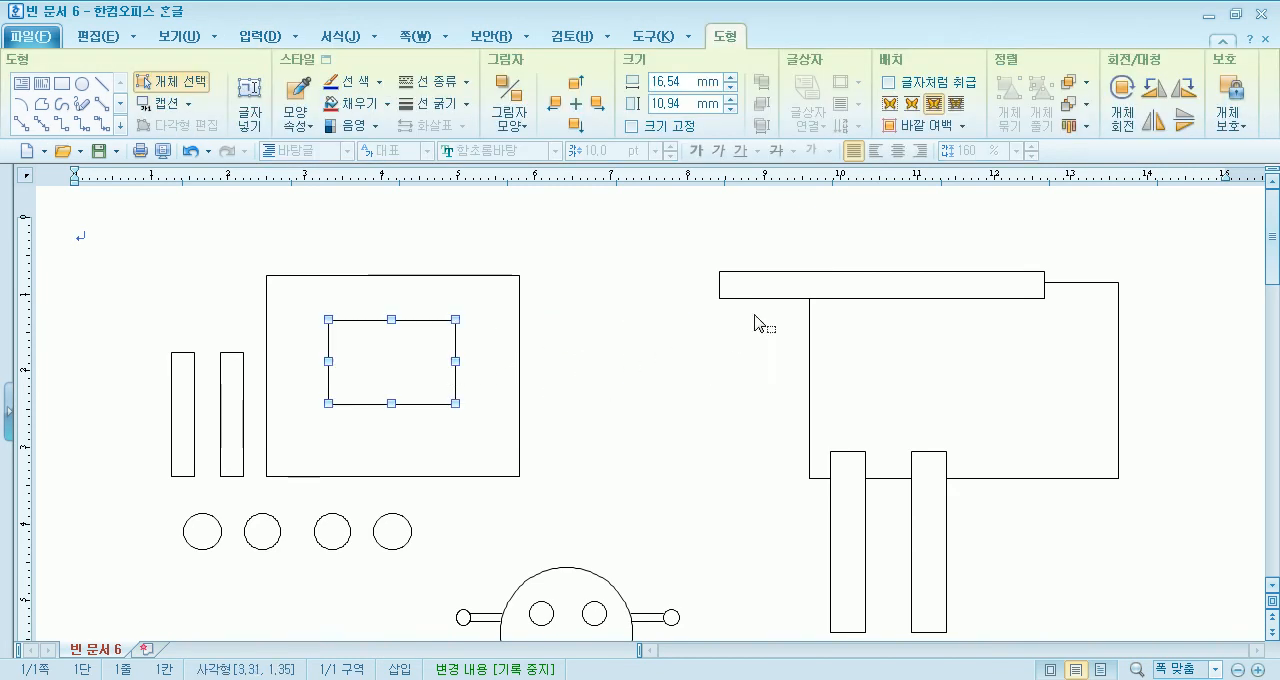
- Move the long horizontal bar across the upper part of the robot's body and send it behind the body
drag(791, 295, 306, 318)
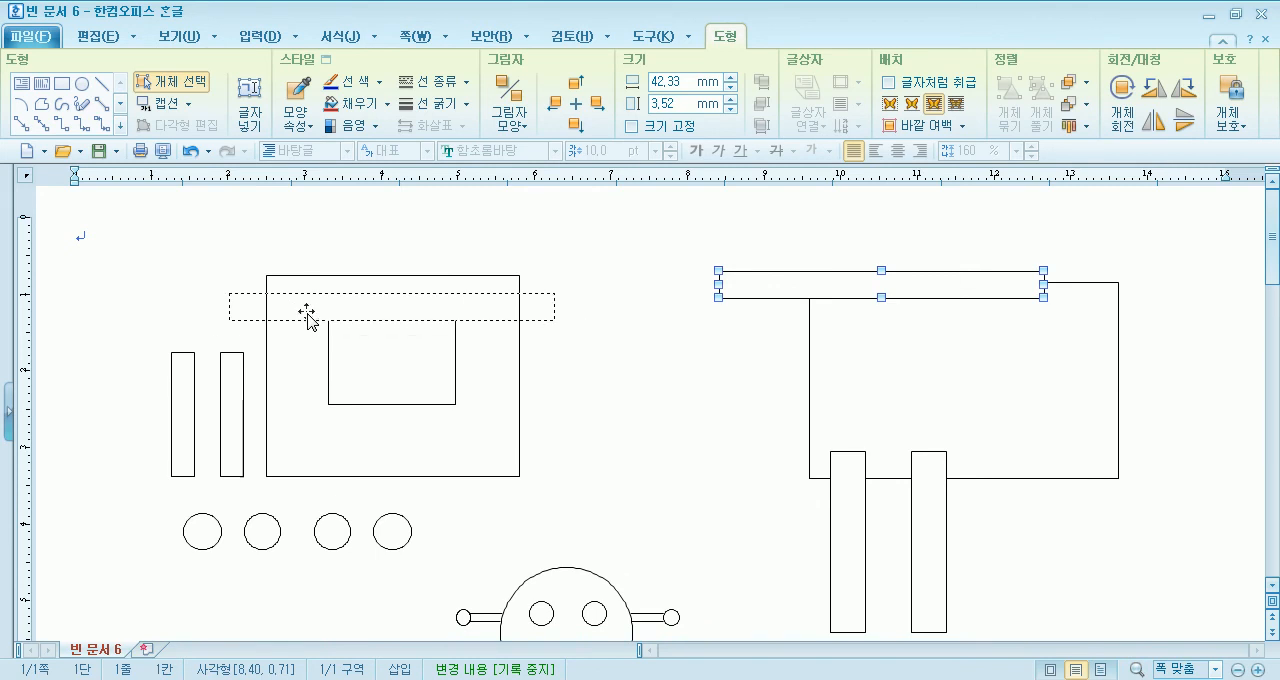
drag(306, 316, 306, 316)
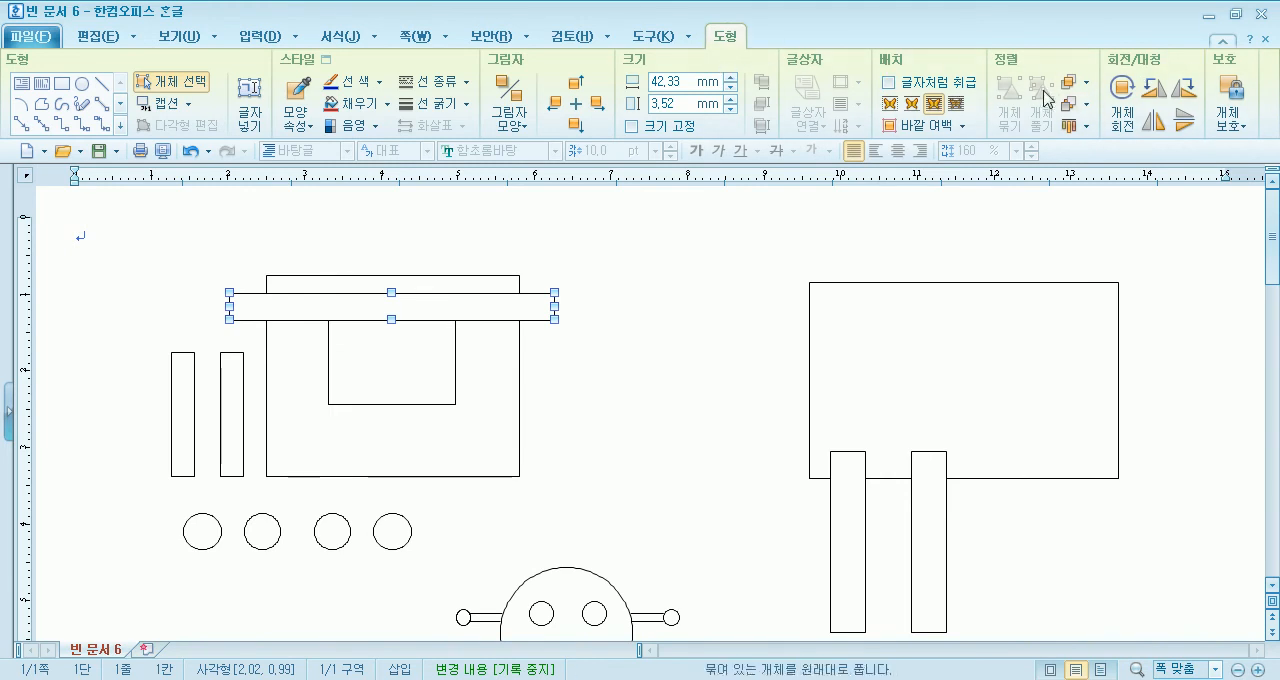
click(1085, 92)
click(1085, 128)
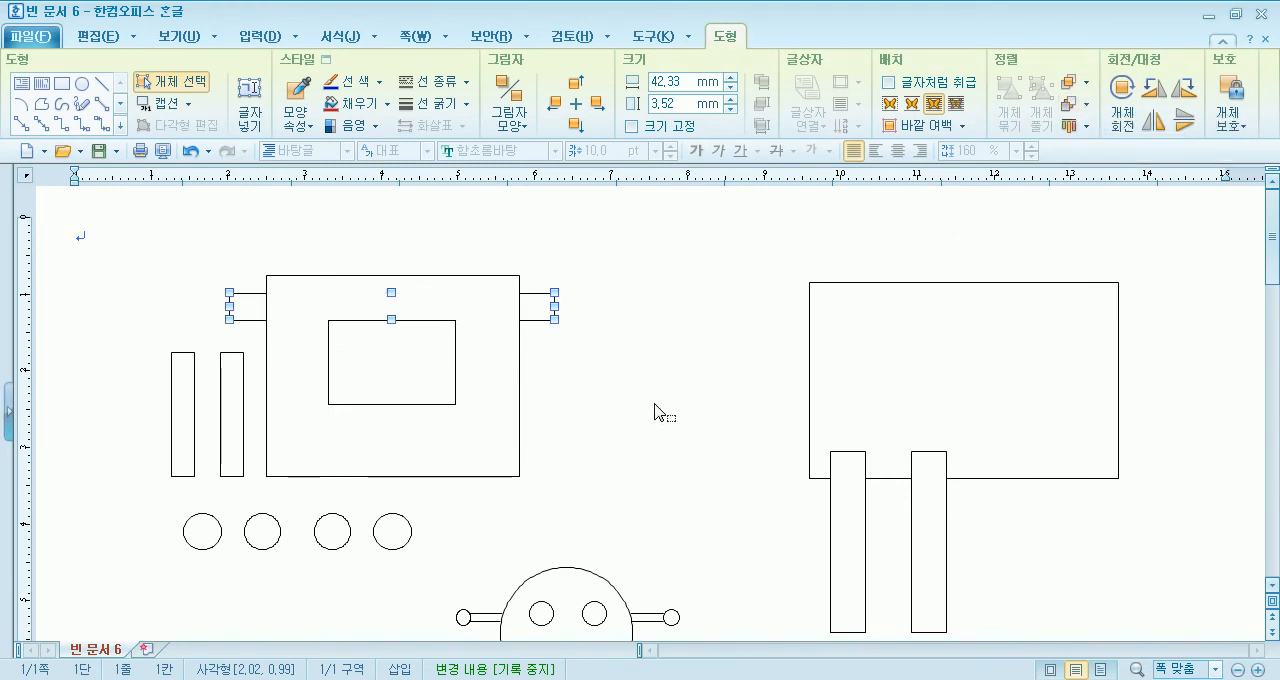
click(618, 441)
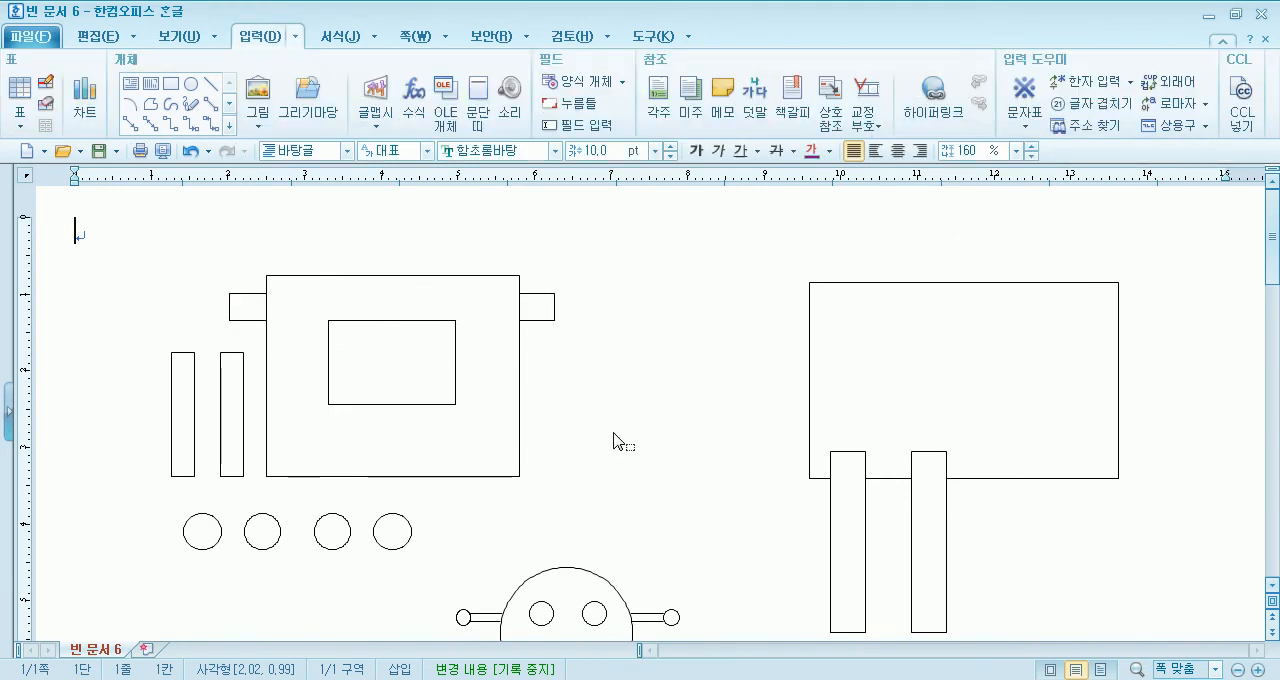
- Place a circle at the left end of the shoulder bar and nudge it into line with the bar
click(203, 518)
drag(211, 303, 201, 302)
key(Up)
key(Up)
key(Up)
key(Up)
key(Up)
key(Up)
key(Up)
key(Up)
key(Right)
key(Right)
key(Right)
key(Right)
key(Right)
key(Right)
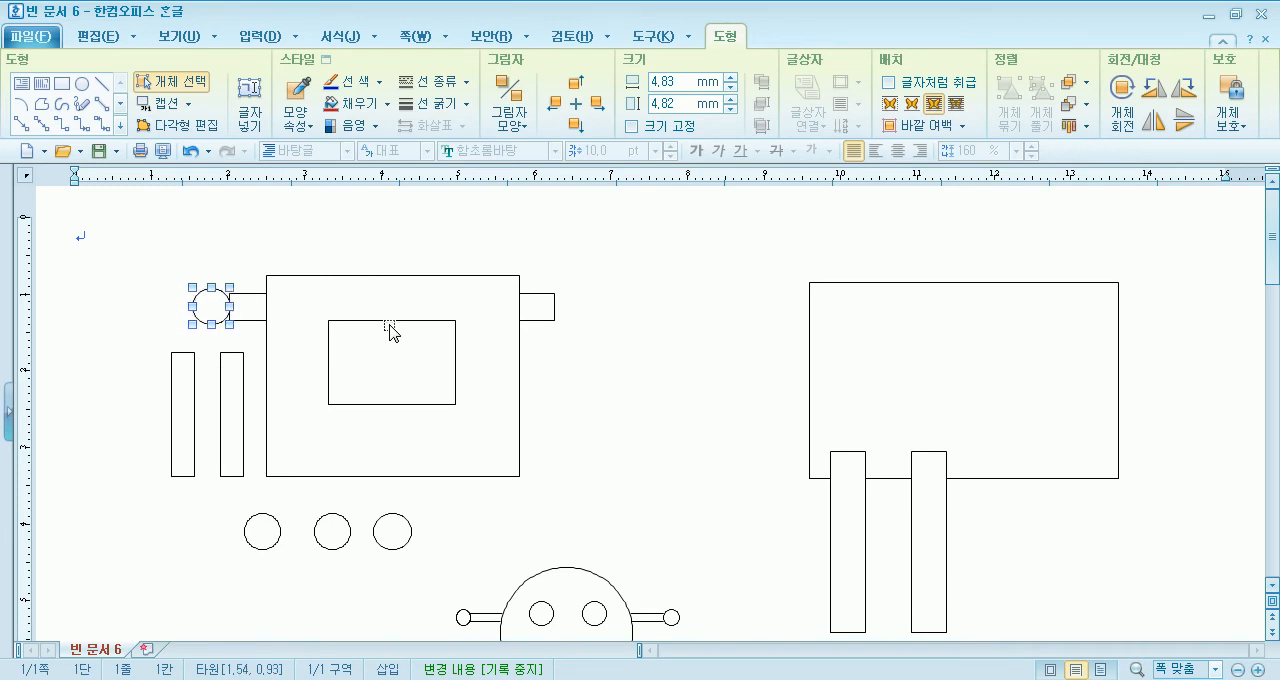
- Place another circle at the right end of the shoulder bar and fine-tune both shoulder circles against the bar ends
drag(374, 521, 574, 312)
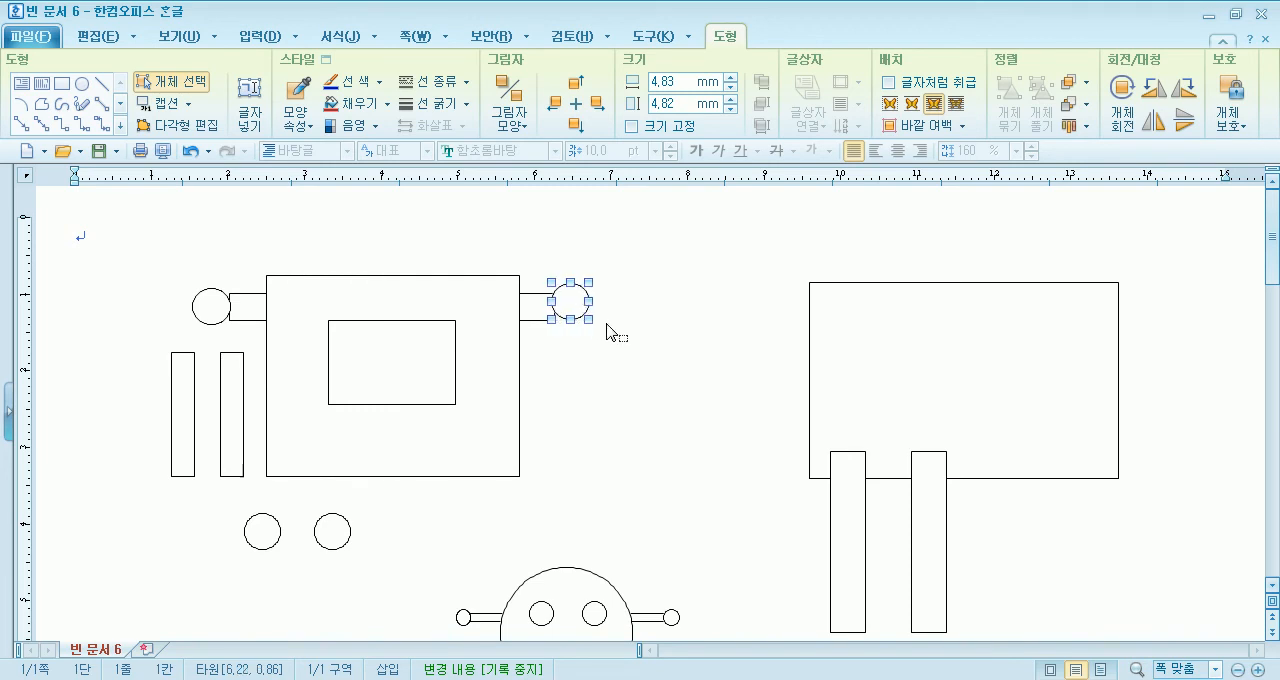
key(Down)
key(Down)
click(608, 402)
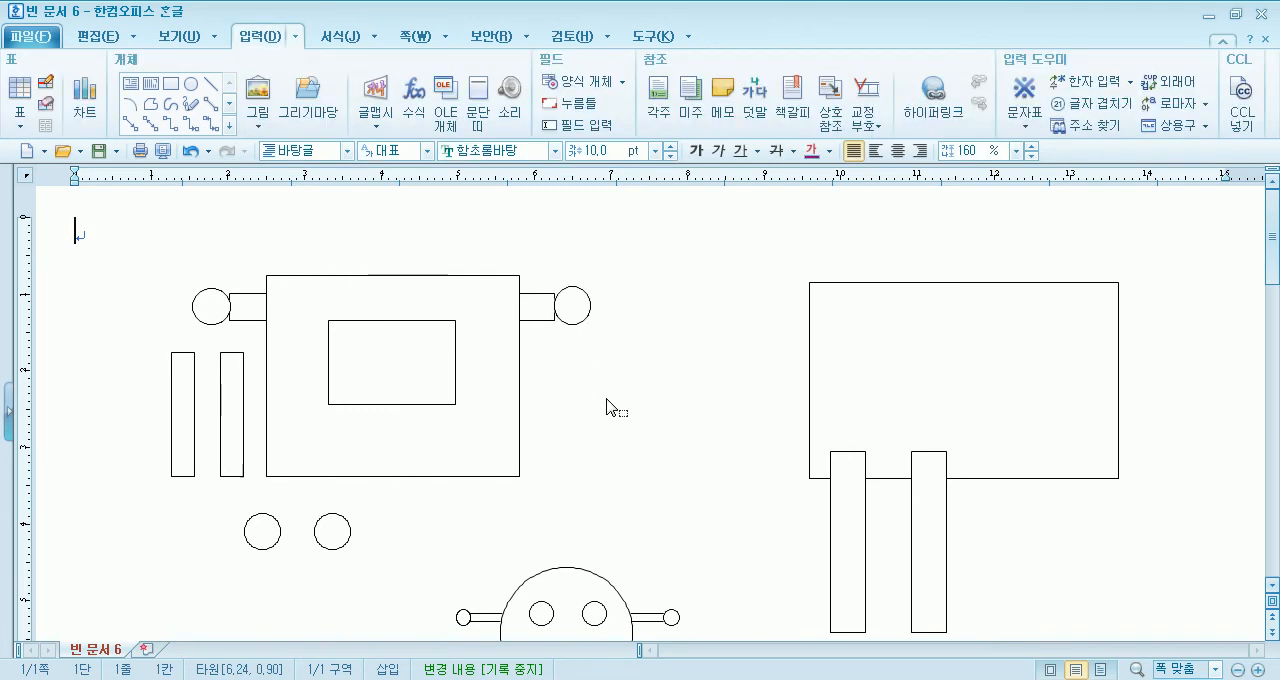
drag(584, 318, 588, 318)
click(590, 370)
click(206, 322)
- Place the two narrow vertical bars below the shoulder circles as arms and put the two remaining circles at their lower ends as hands
drag(223, 400, 562, 372)
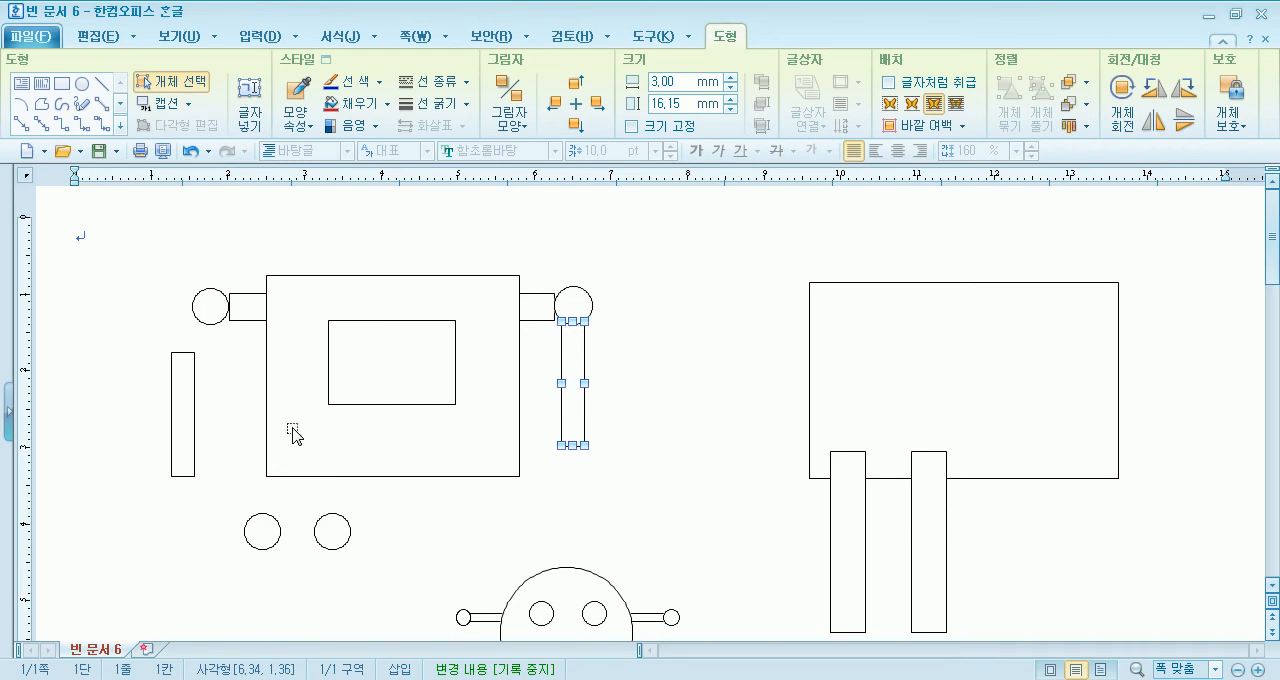
drag(185, 399, 214, 371)
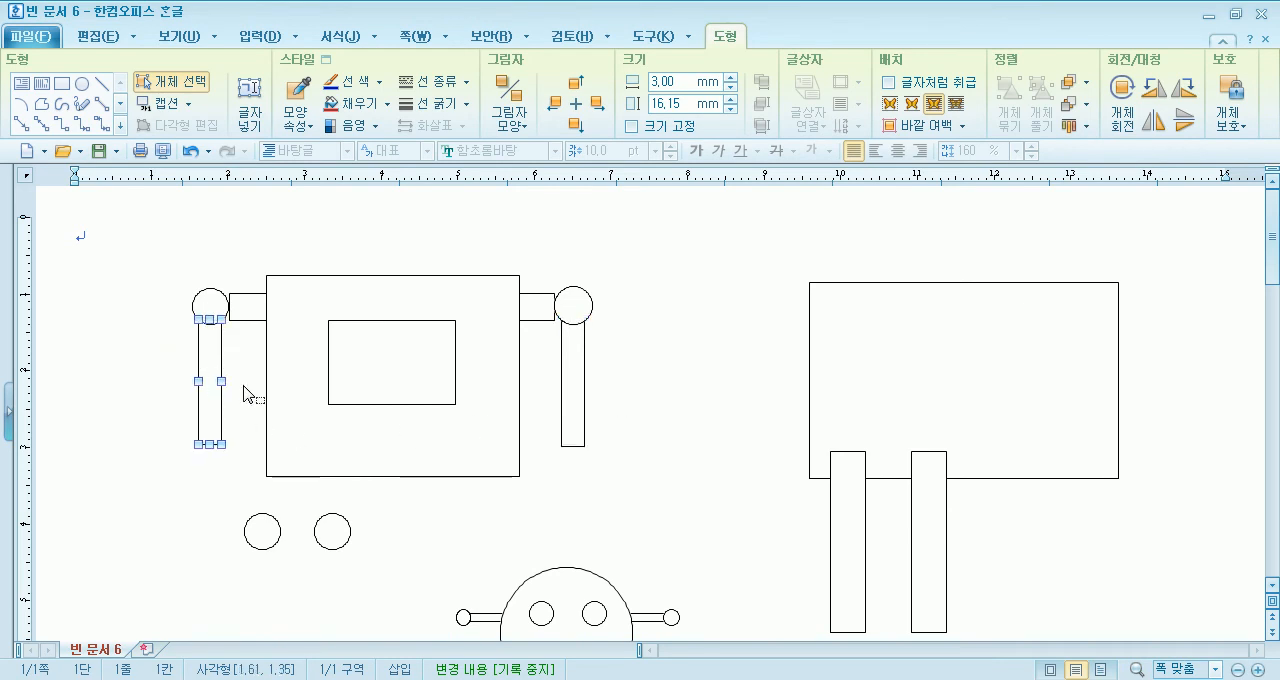
click(263, 530)
drag(265, 532, 212, 464)
drag(334, 530, 582, 462)
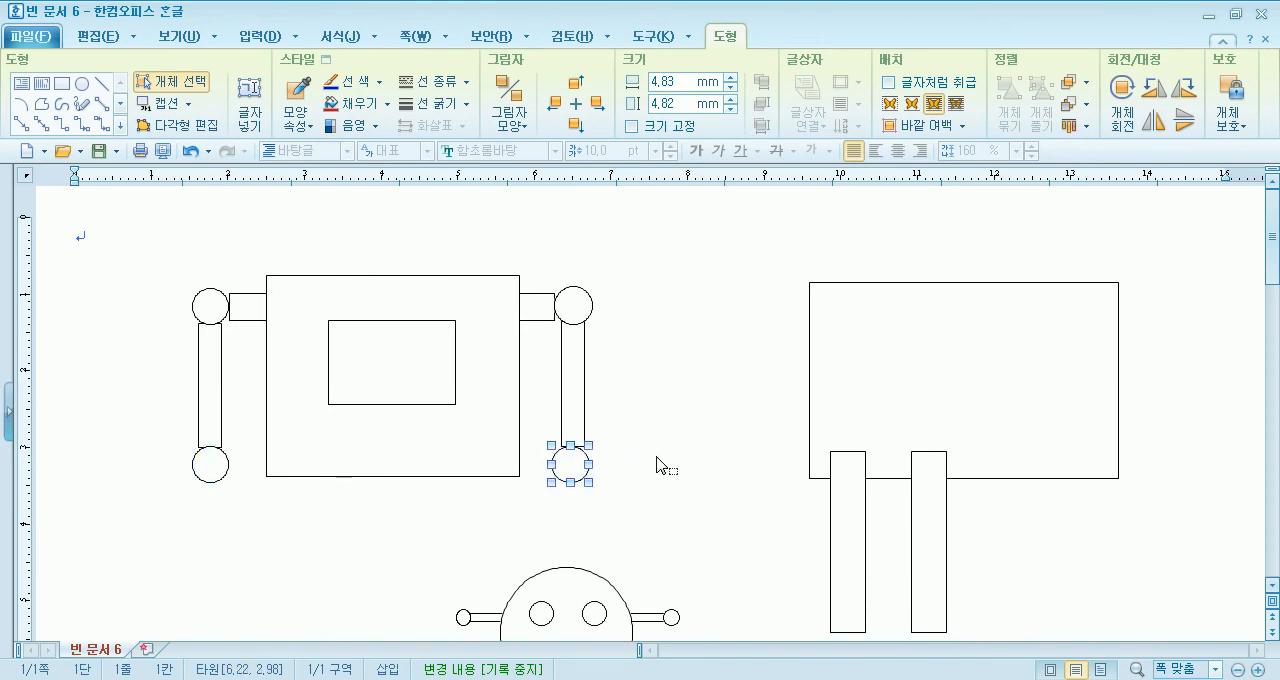
click(657, 465)
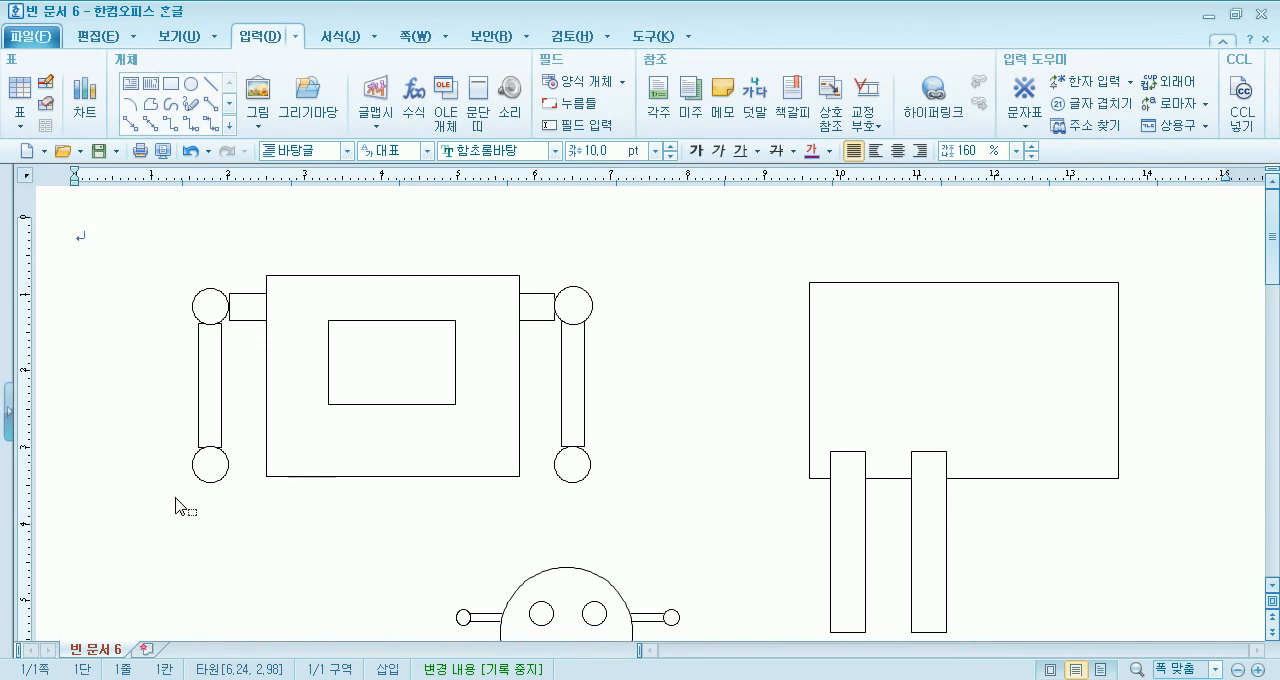
click(573, 464)
click(645, 483)
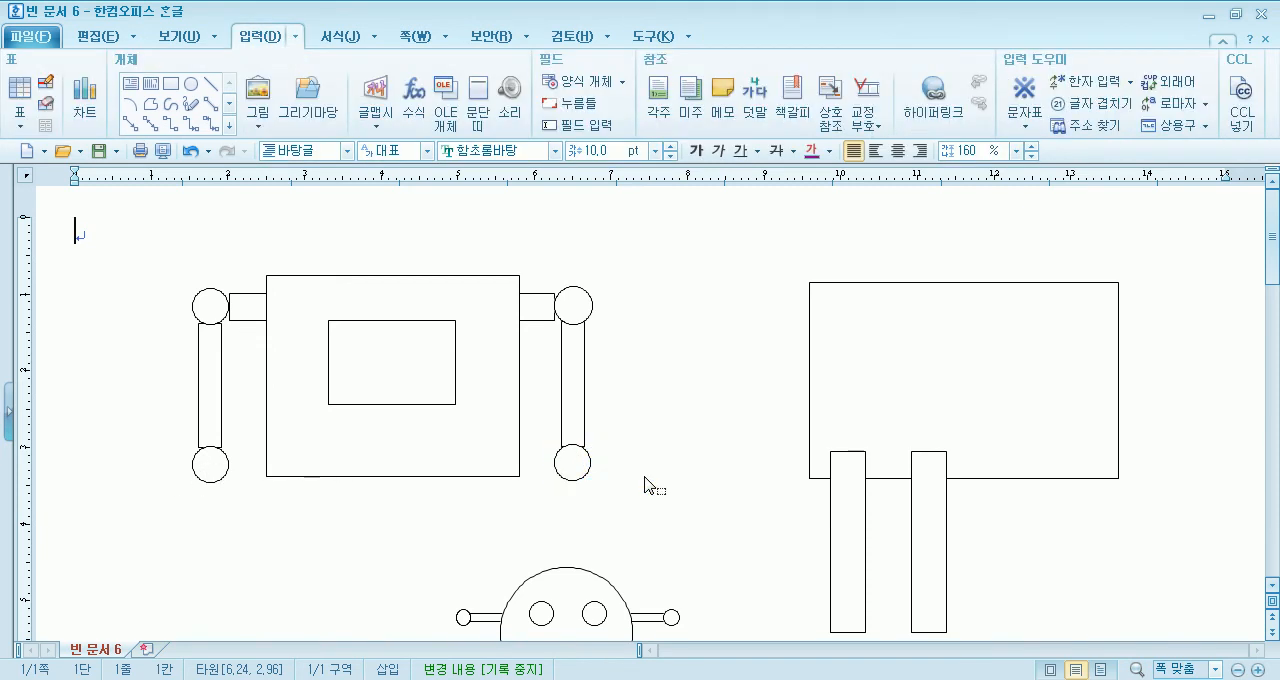
- Nudge the left arm's vertical bar and its hand circle slightly upward
click(213, 367)
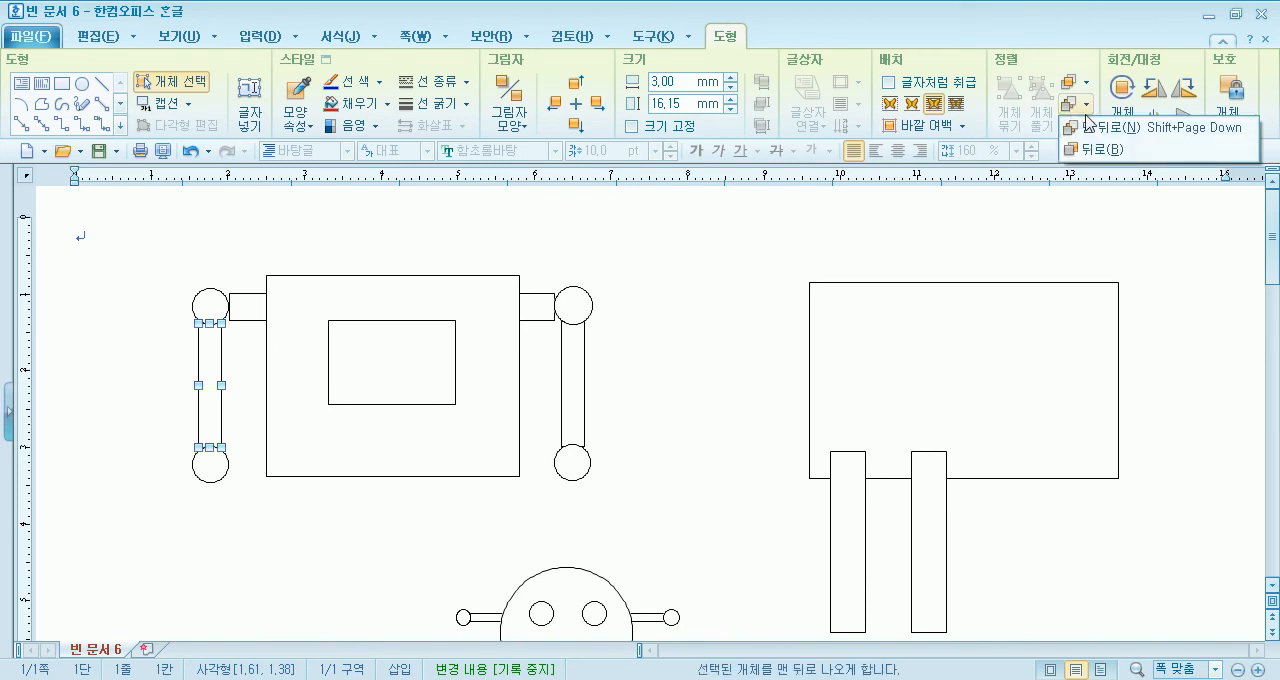
click(265, 535)
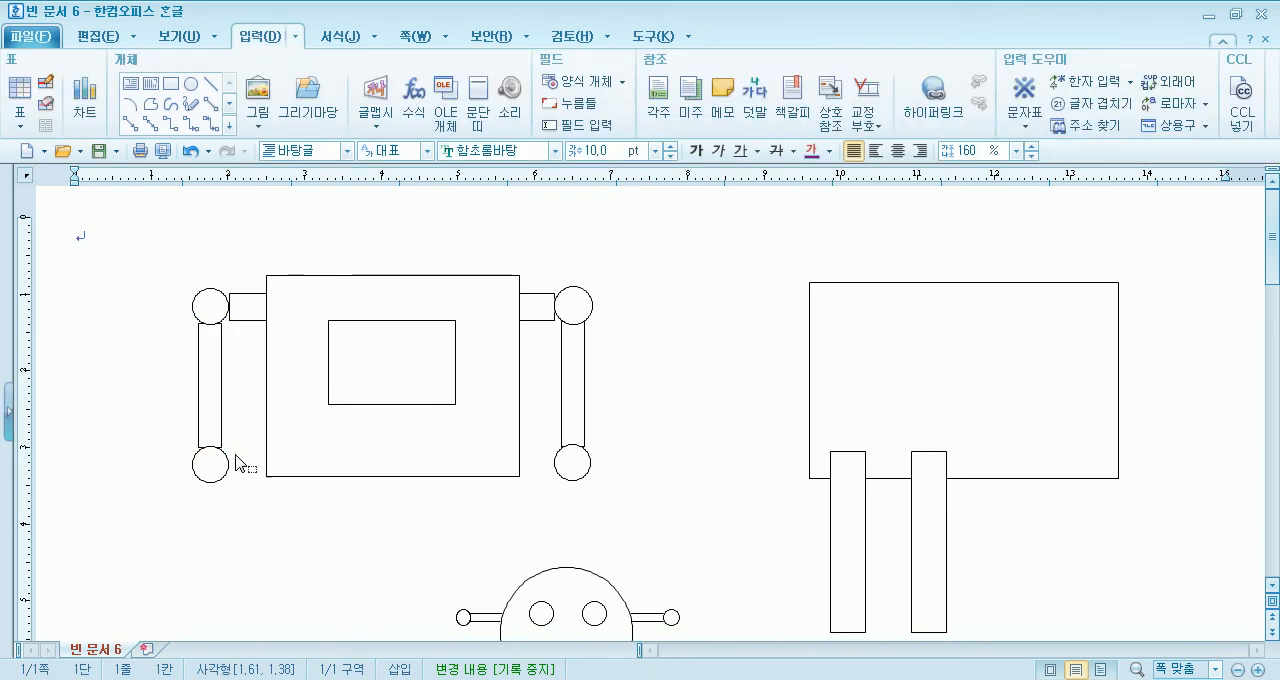
click(208, 373)
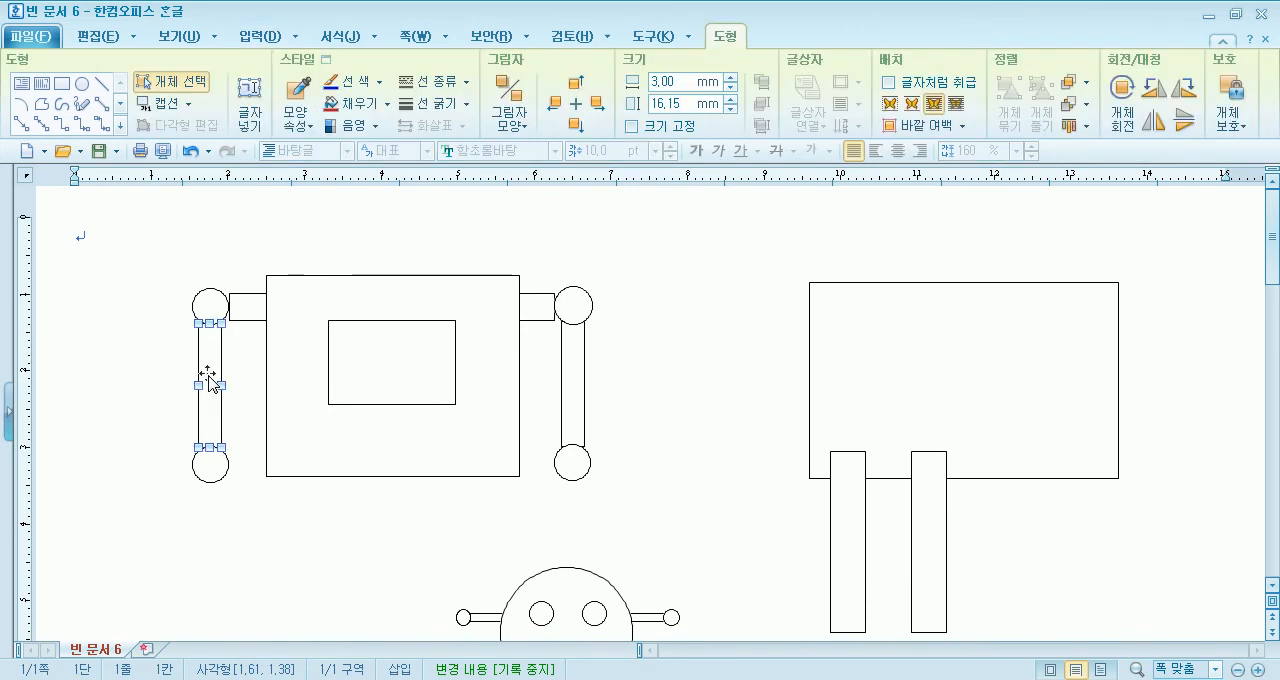
click(249, 461)
click(222, 478)
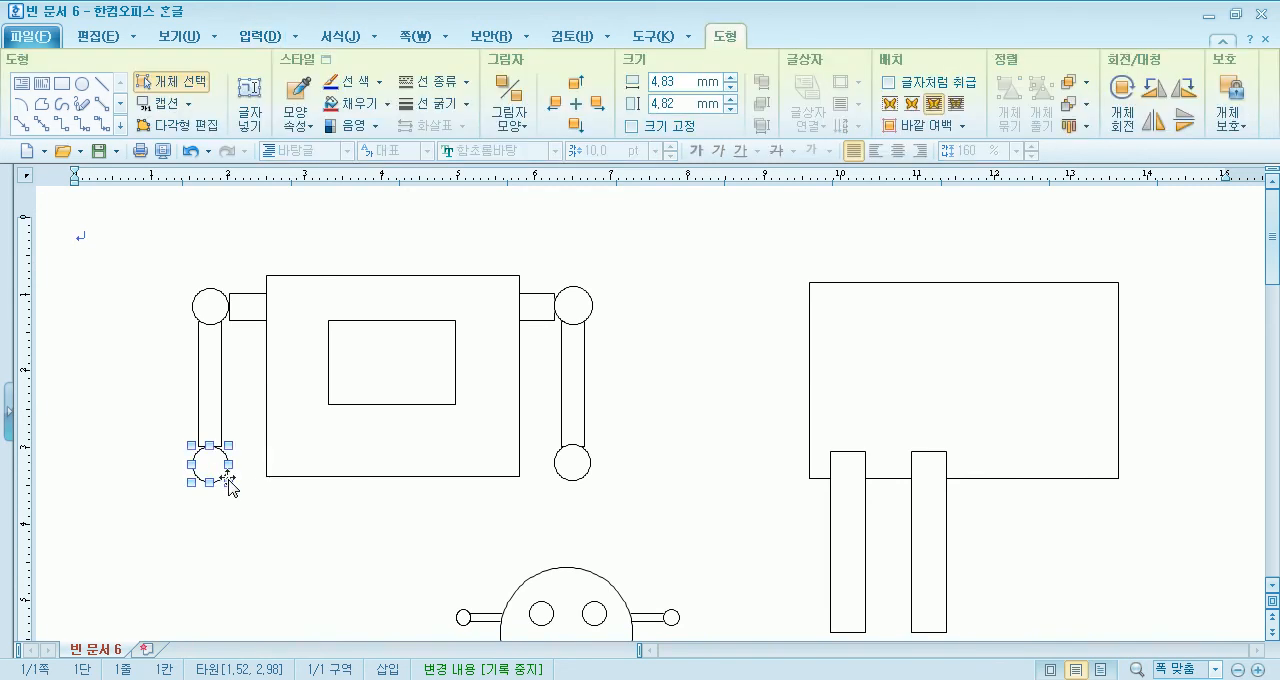
click(269, 533)
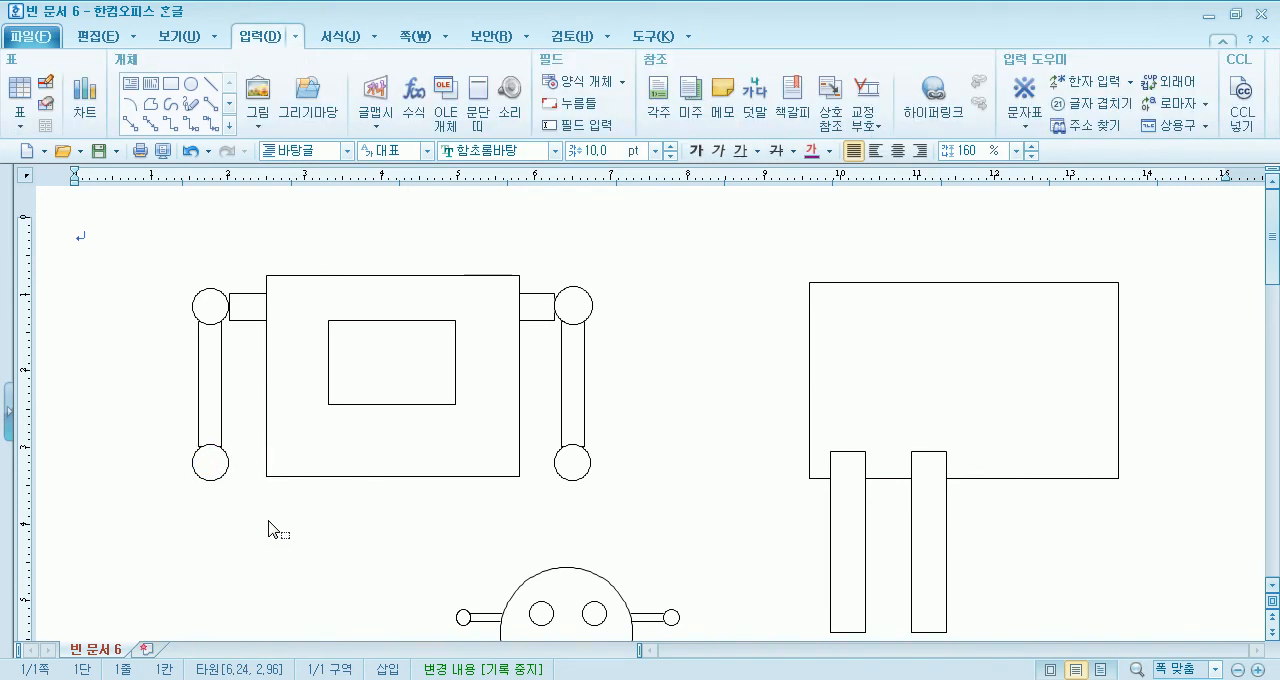
- Delete the spare large rectangle standing behind the two long vertical bars to the right of the robot
scroll(271, 508, down, 5)
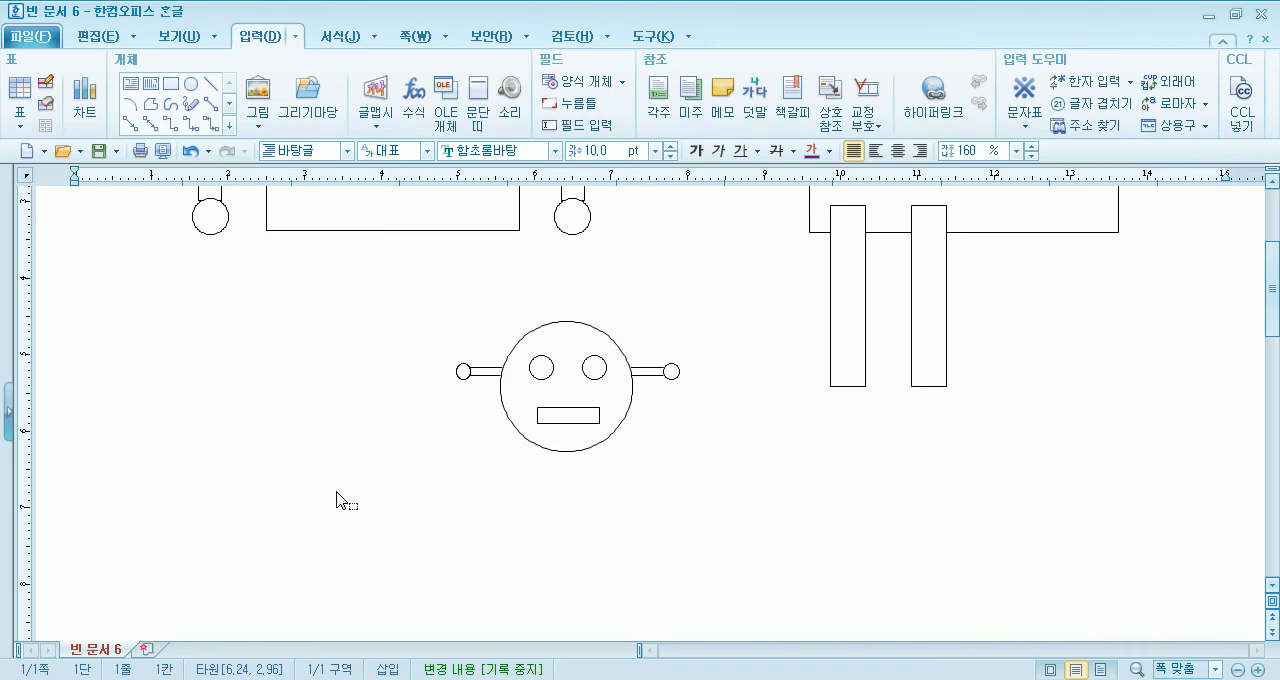
scroll(837, 309, up, 5)
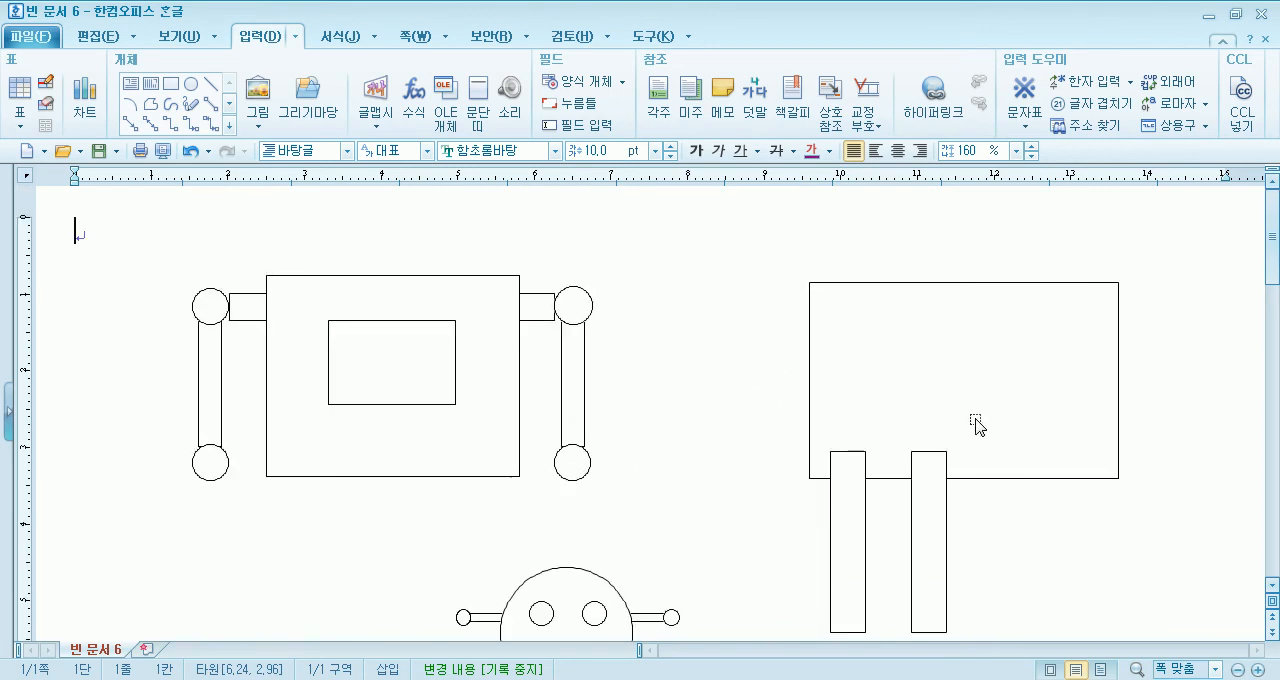
click(1000, 404)
key(Delete)
- Move the two long vertical rectangles under the robot's body as its left and right legs
click(854, 543)
mouse_move(857, 549)
mouse_down()
mouse_move(297, 580)
mouse_move(311, 585)
mouse_move(314, 570)
mouse_up()
drag(925, 560, 478, 585)
- Move the grouped face out to the empty area to the right of the robot's body
drag(586, 600, 823, 425)
scroll(657, 551, down, 3)
scroll(655, 550, up, 3)
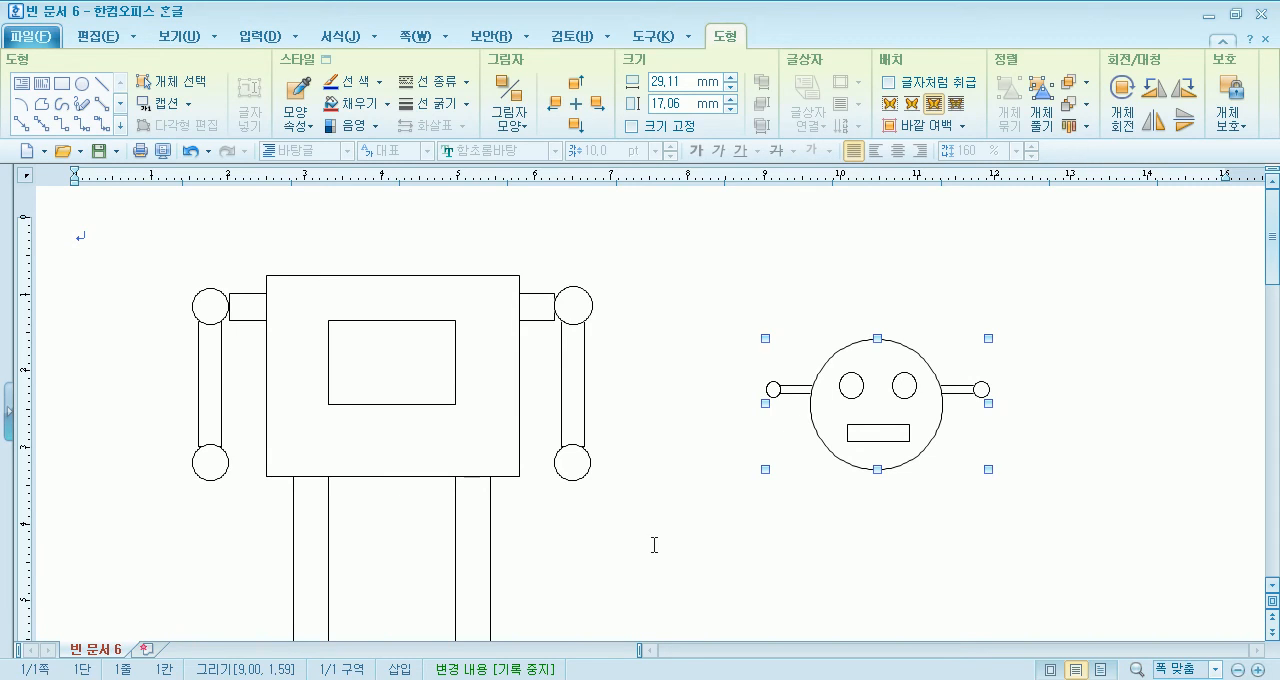
- Draw a flat ellipse across the middle of the left leg as a knee and copy it onto the right leg
scroll(654, 545, down, 3)
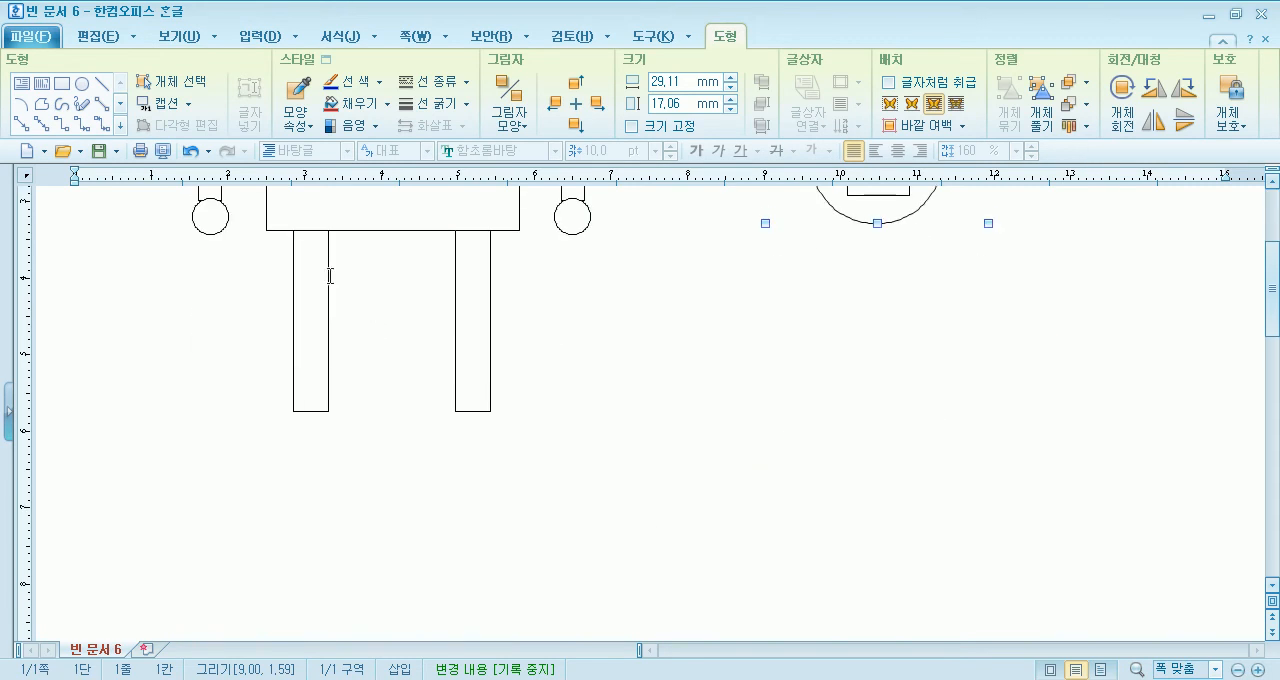
click(80, 86)
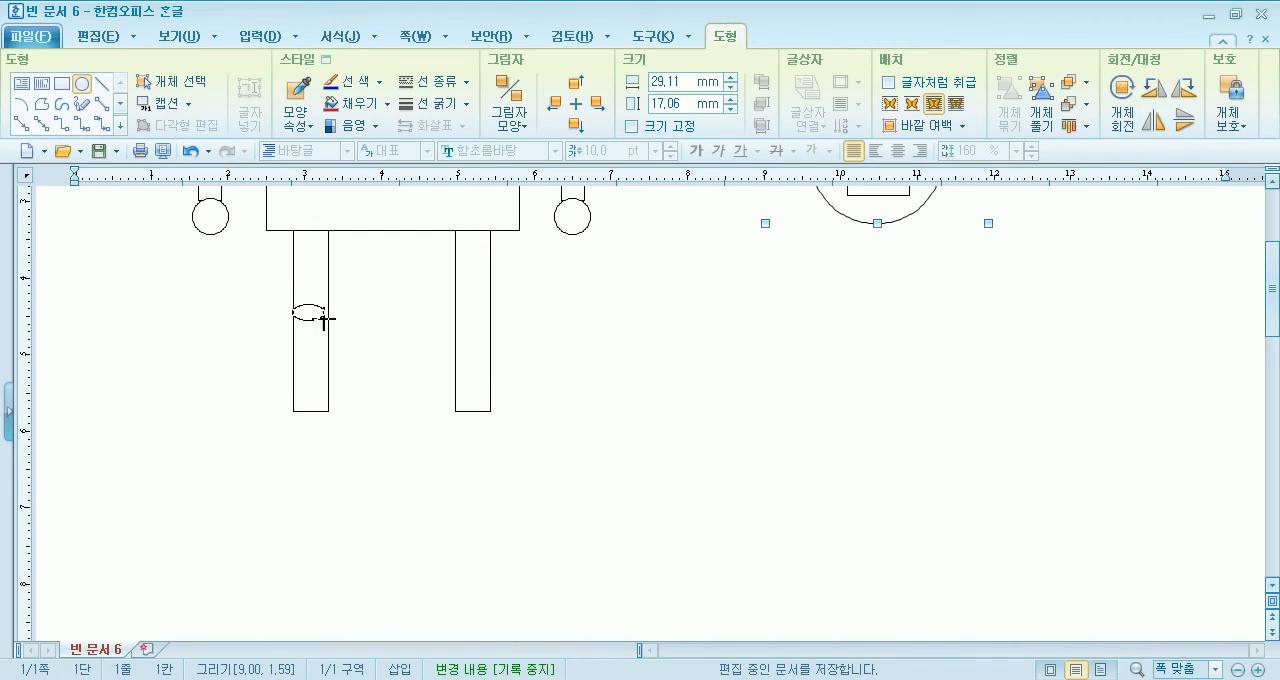
drag(330, 322, 470, 318)
click(406, 486)
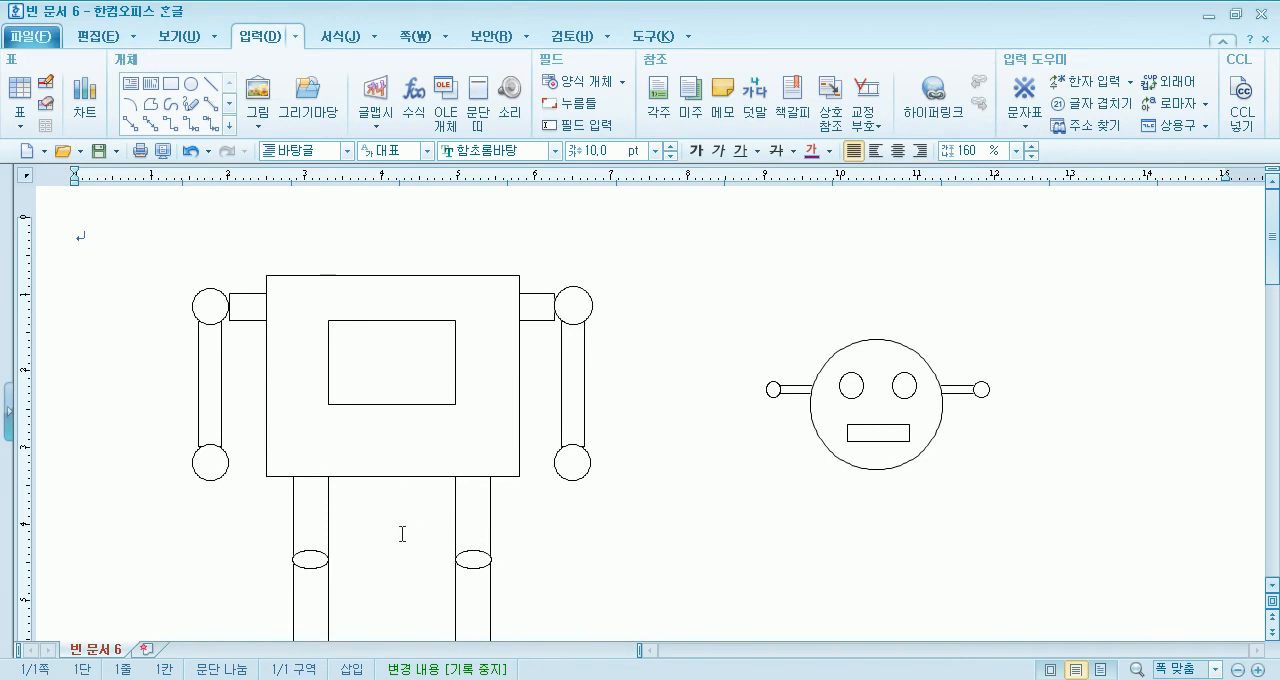
- Draw a foot rectangle about 6.8 by 3.4 mm at the lower end of the left leg and centre it there
scroll(428, 536, down, 3)
click(171, 84)
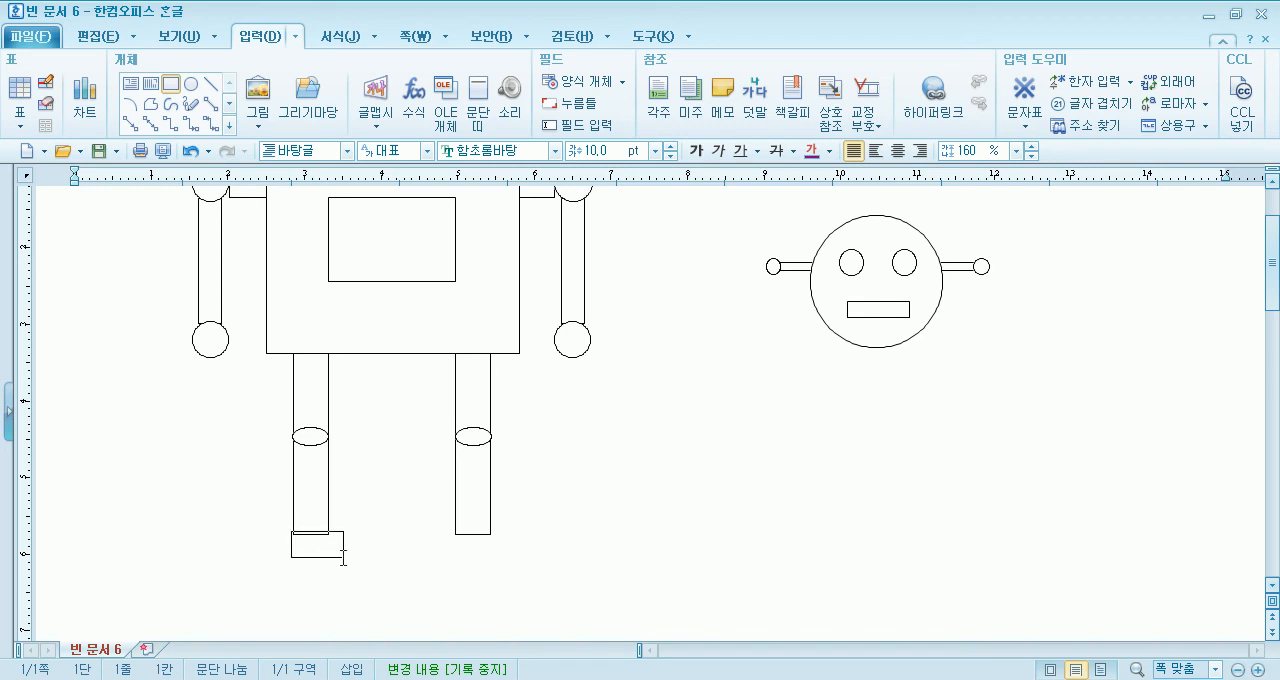
drag(343, 560, 343, 557)
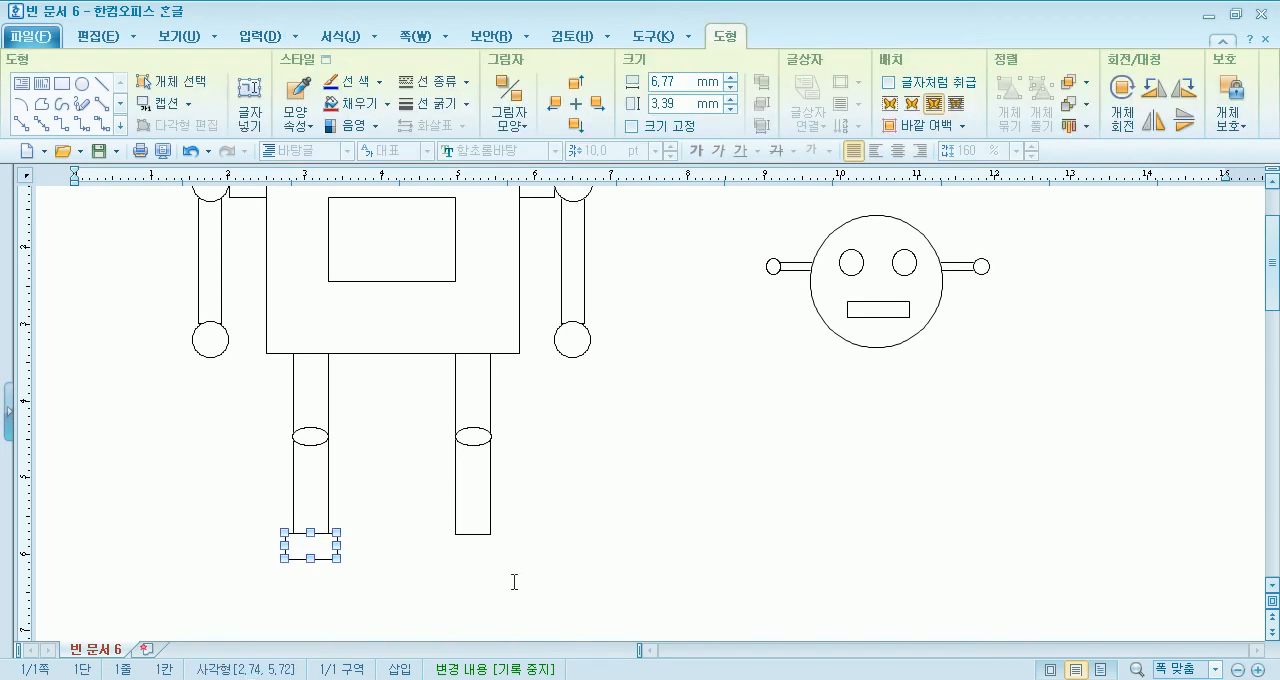
click(391, 591)
- Copy the left foot rectangle to the lower end of the right leg
scroll(362, 573, down, 5)
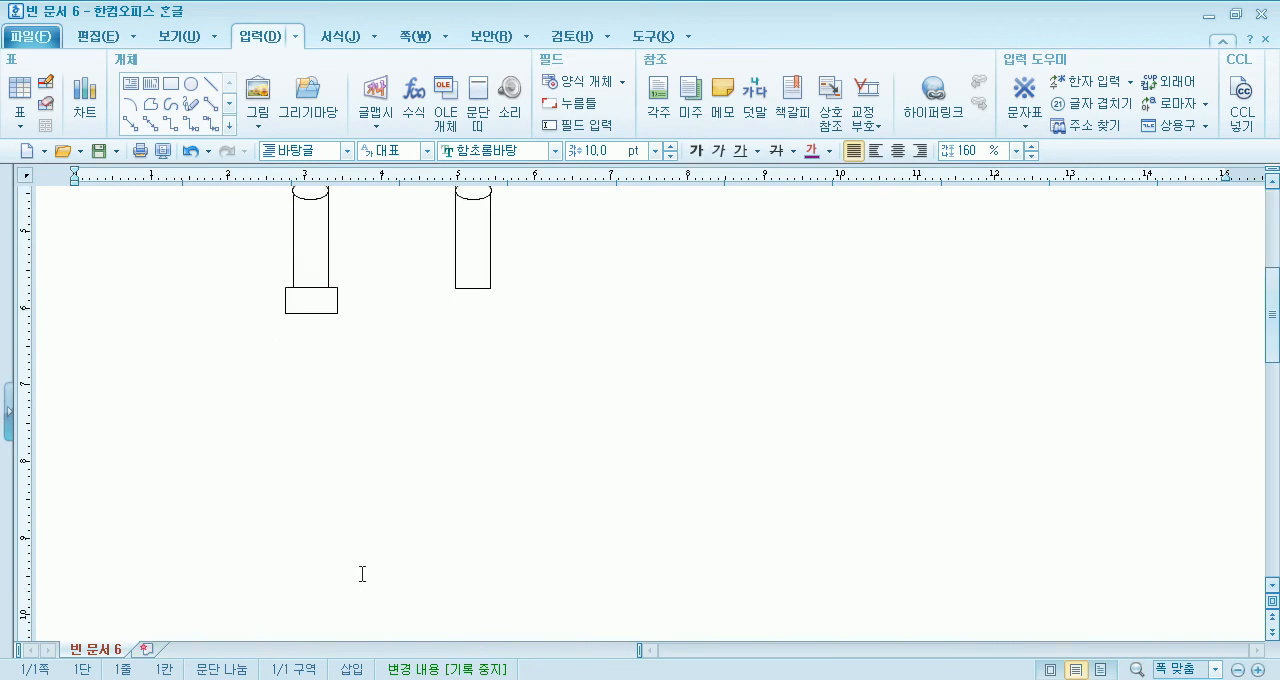
click(316, 304)
drag(480, 305, 480, 305)
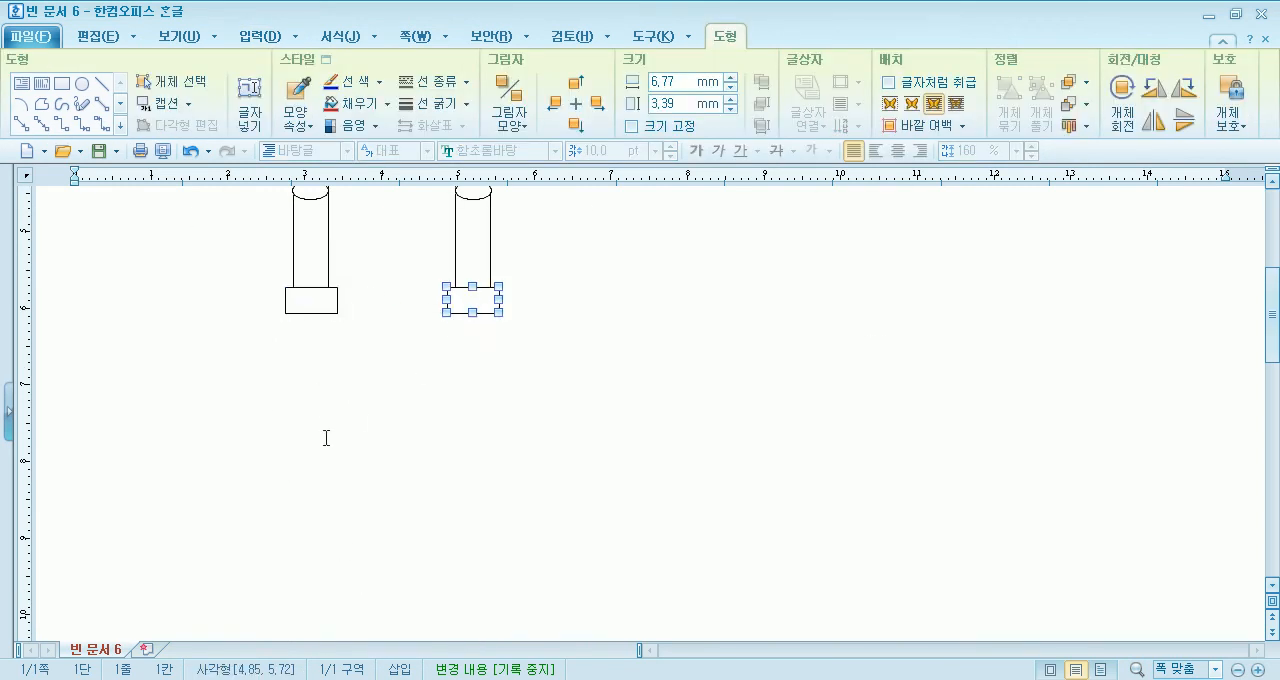
- Insert a series of blank lines down the page beside the robot drawing
scroll(334, 434, up, 3)
click(129, 281)
key(Return)
key(Return)
key(Return)
key(Return)
key(Return)
key(Return)
key(Return)
key(Return)
key(Return)
key(Return)
key(Return)
key(Return)
key(Return)
scroll(166, 423, up, 3)
click(131, 455)
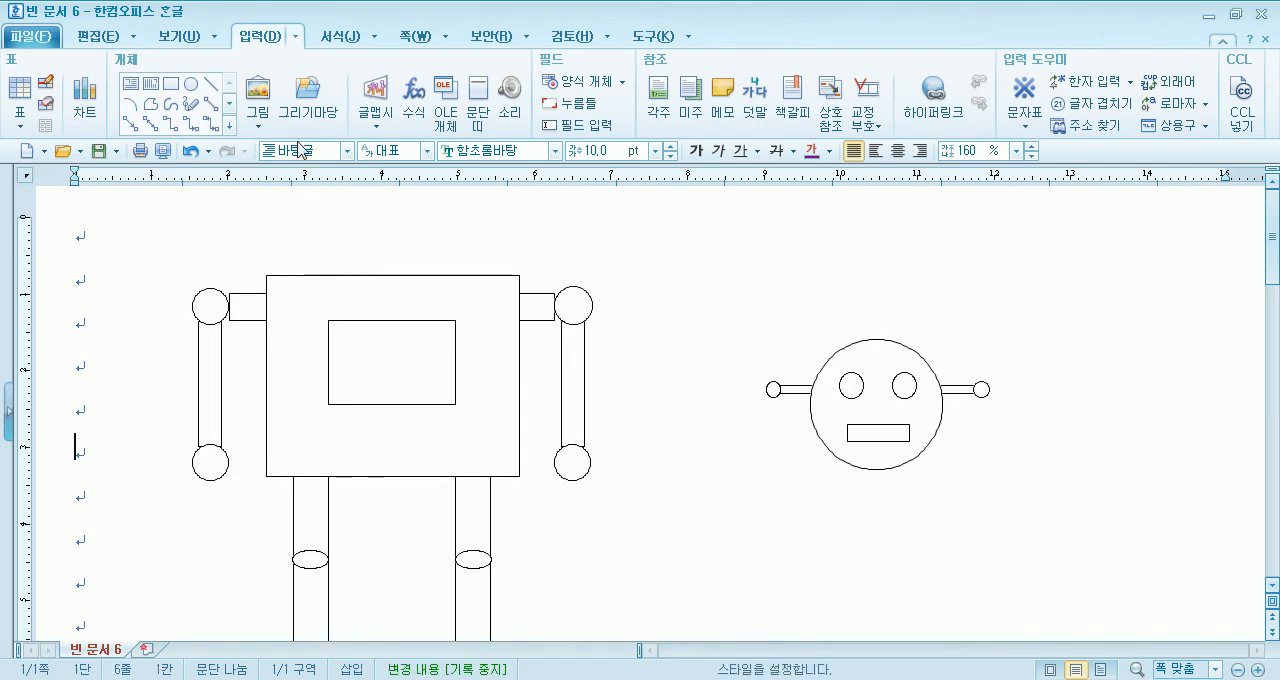
- Select all of the robot's body, arm and leg shapes together and move them down and slightly right
click(326, 292)
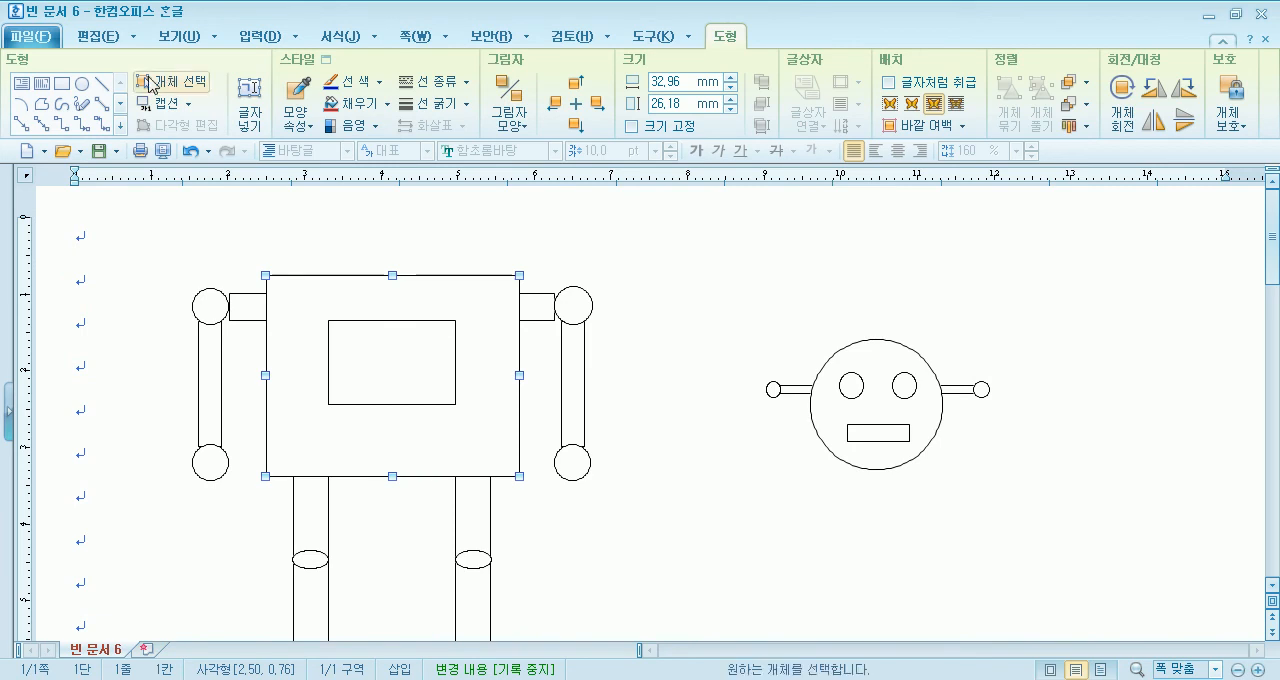
click(160, 77)
drag(143, 237, 657, 634)
scroll(600, 491, up, 5)
drag(490, 328, 550, 472)
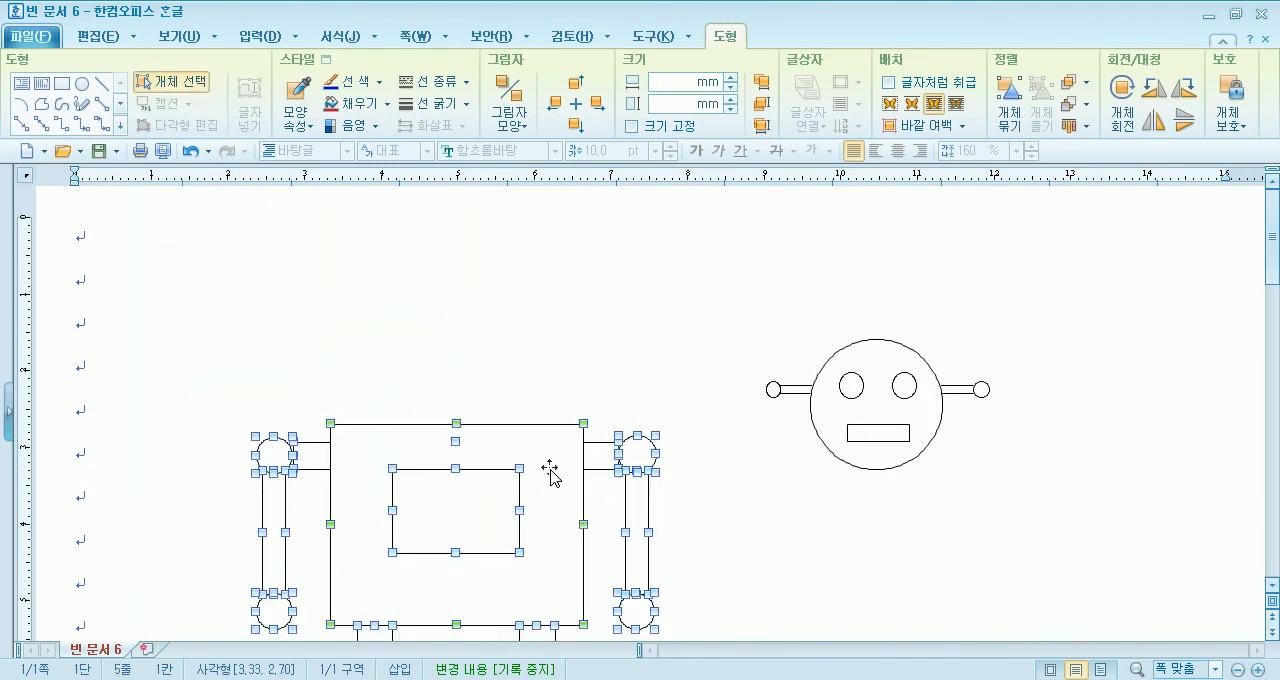
- Group the selected body, arm and leg shapes and place the head centred on top of the body
right_click(550, 472)
click(703, 397)
drag(846, 418, 421, 368)
click(700, 365)
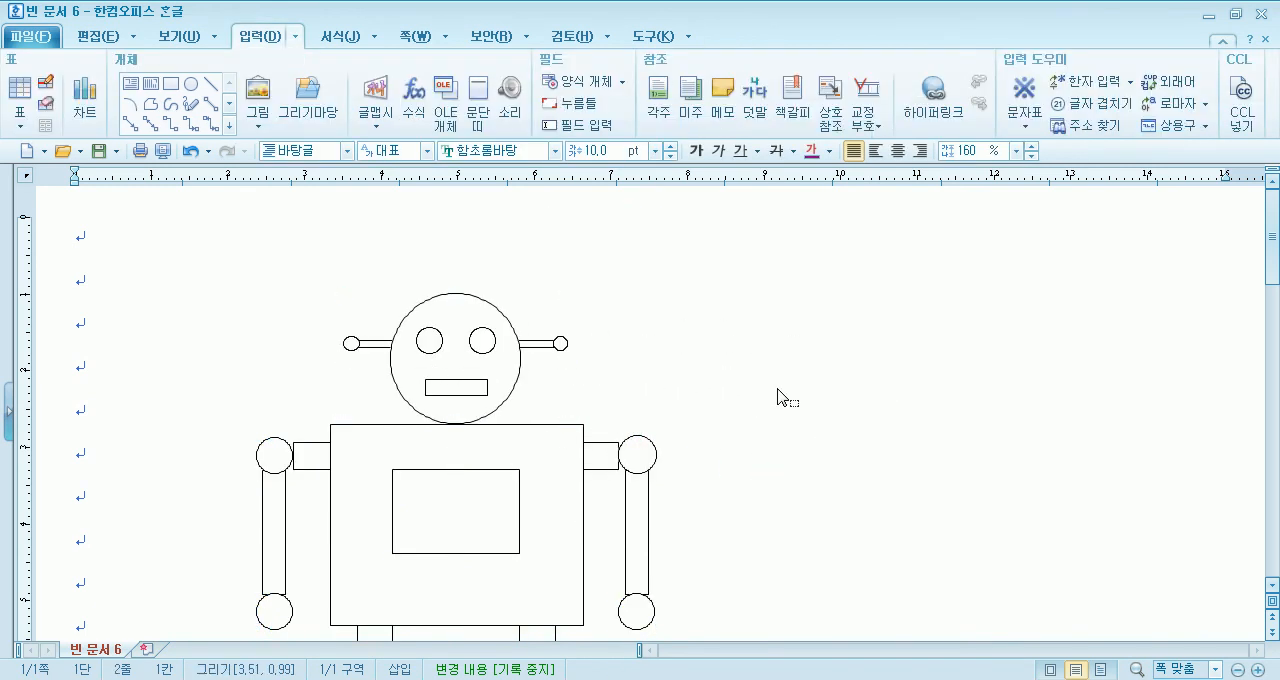
scroll(778, 398, down, 5)
scroll(740, 385, up, 3)
- Ungroup the robot's body, arm and leg group into separate shapes
click(486, 276)
click(520, 394)
right_click(518, 391)
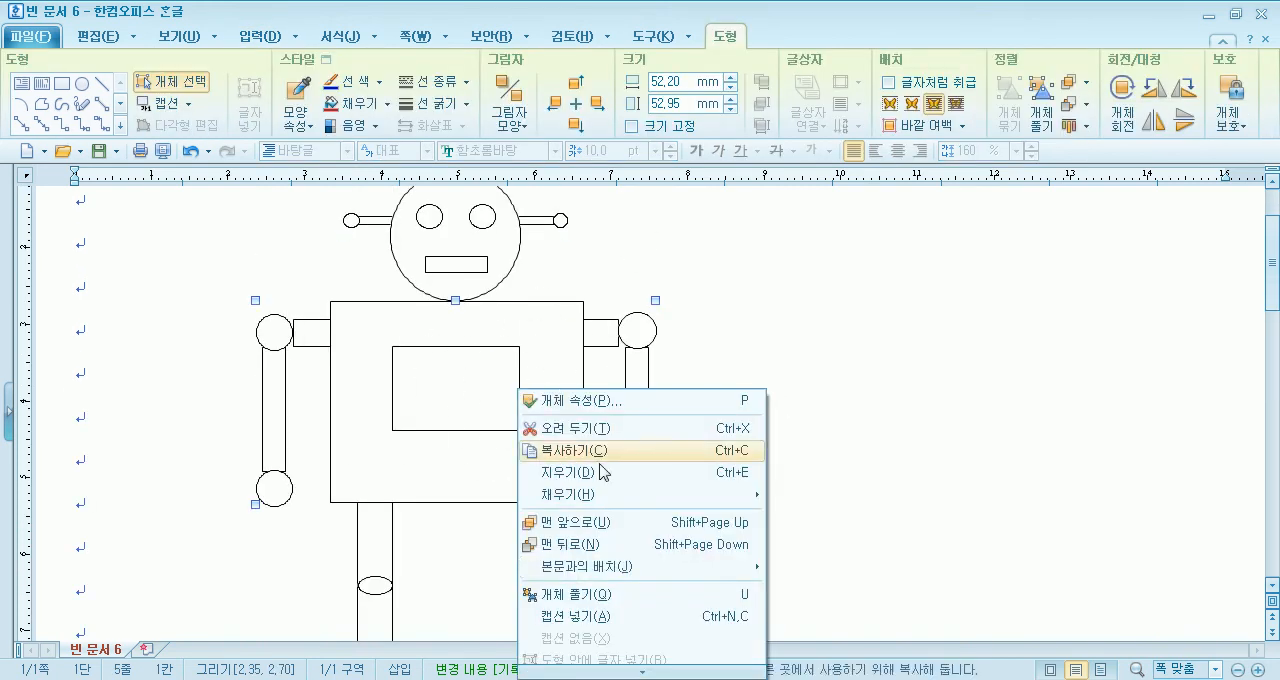
click(566, 596)
right_click(551, 447)
click(484, 280)
click(541, 390)
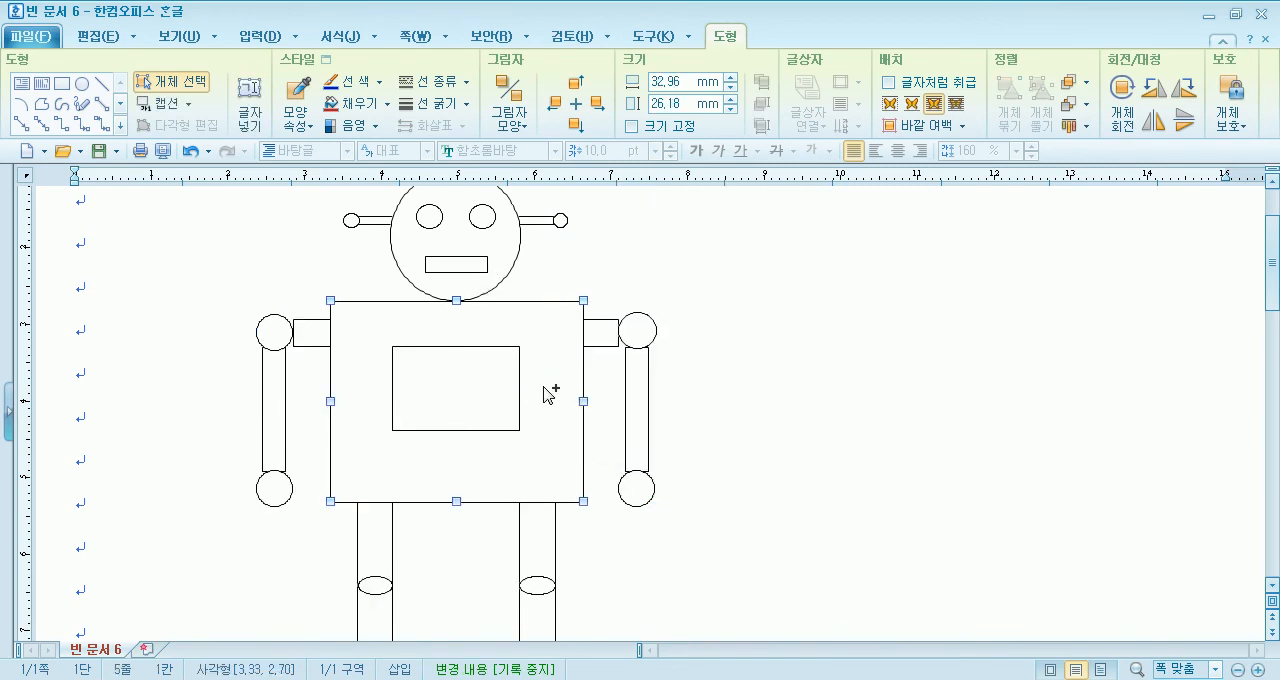
key(Escape)
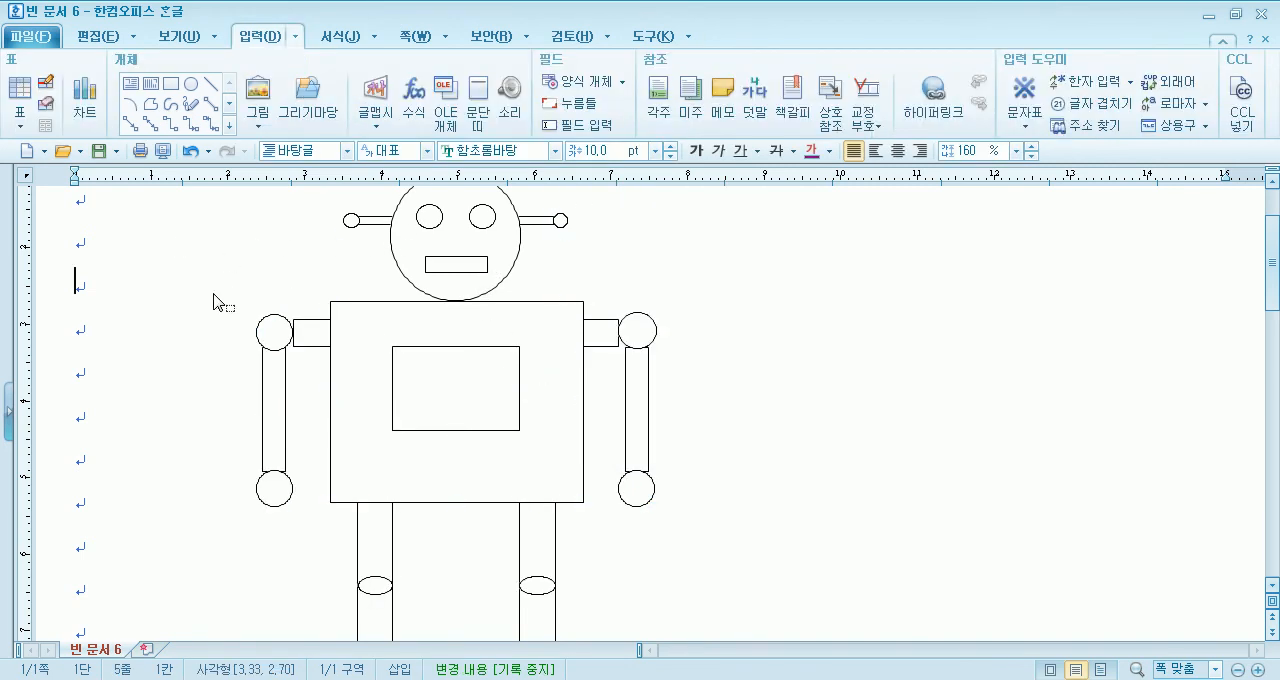
- Select all of the robot's shapes, ungroup the head, and group everything into one robot object
scroll(214, 297, up, 1)
drag(182, 246, 760, 508)
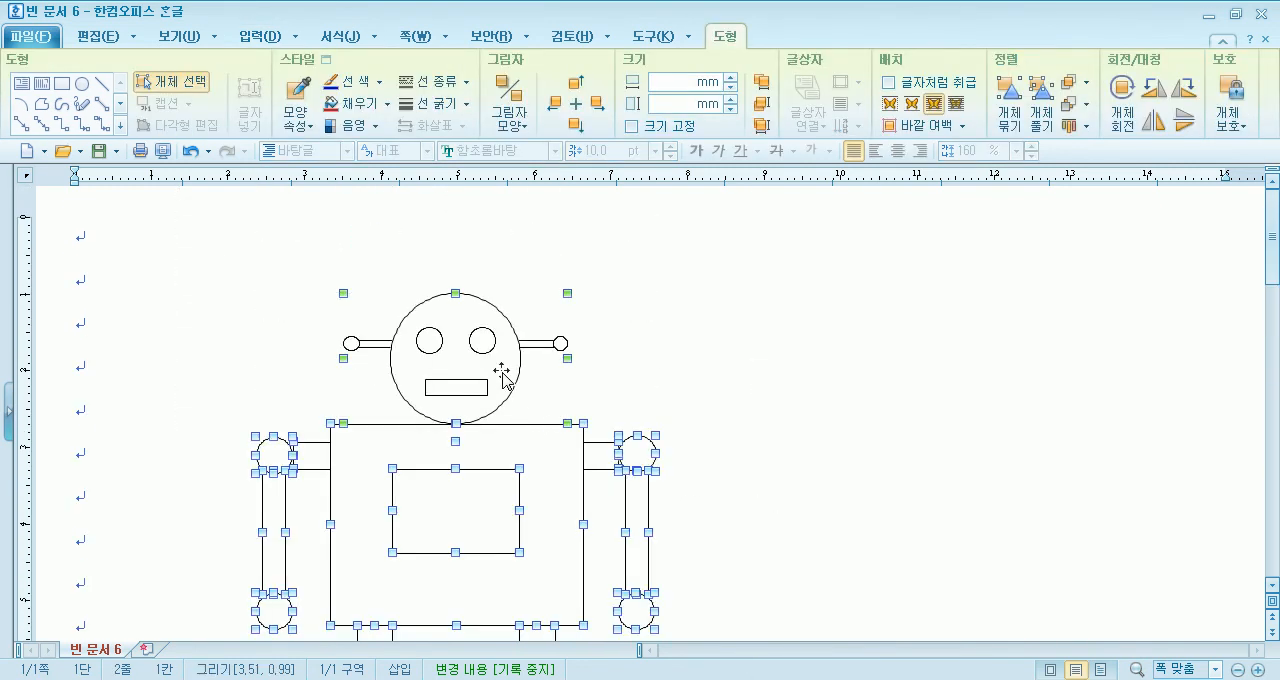
right_click(523, 458)
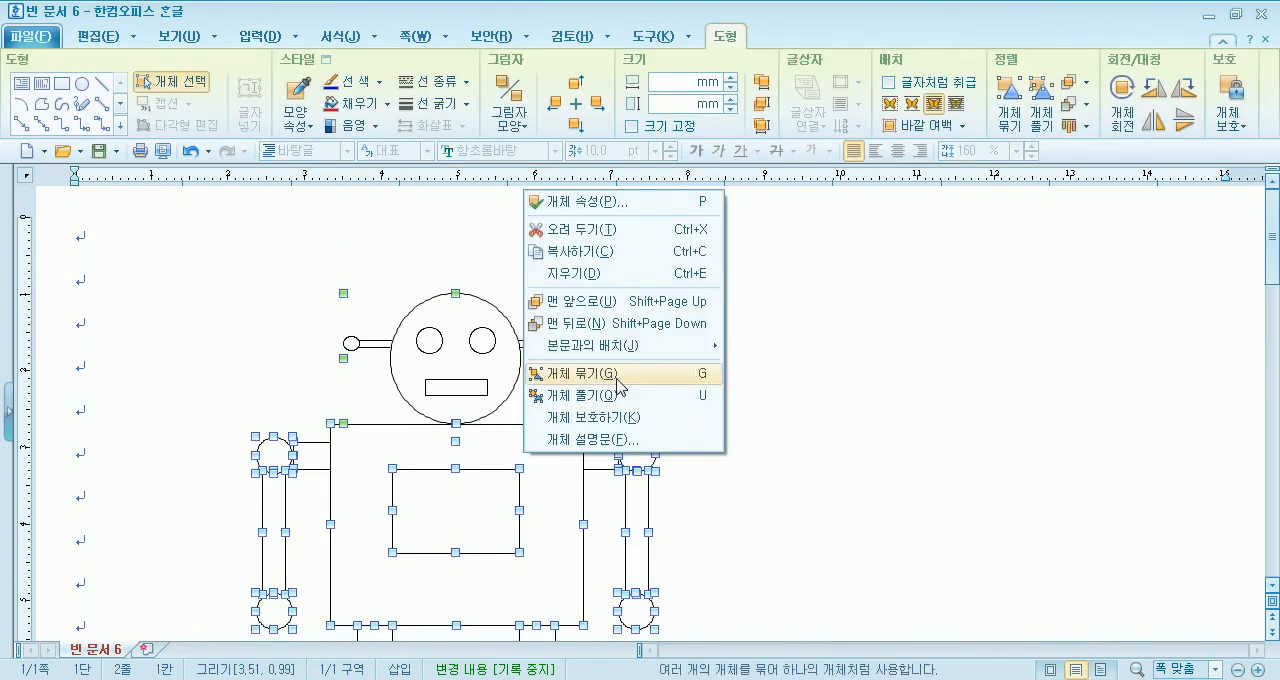
click(590, 397)
right_click(541, 450)
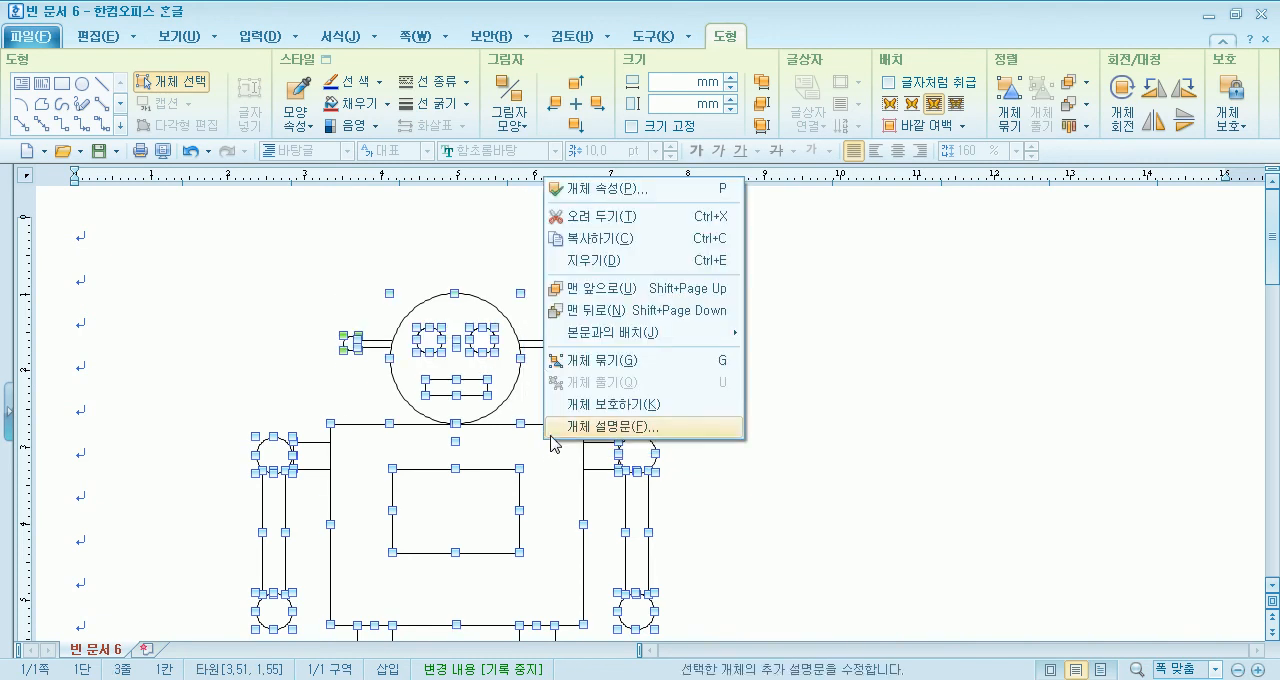
click(600, 364)
key(Escape)
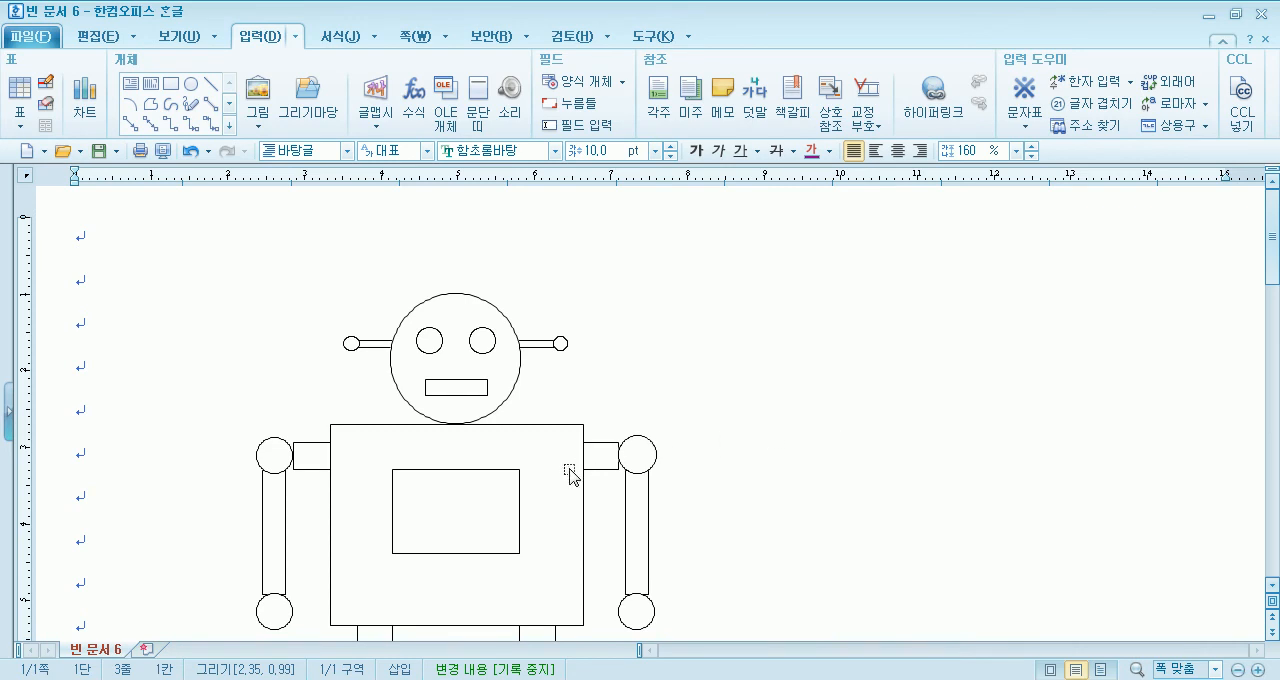
- Copy the grouped robot to the right of the original and shrink the copy to about 30 by 40 mm
click(537, 489)
drag(1007, 484, 925, 524)
scroll(934, 537, down, 5)
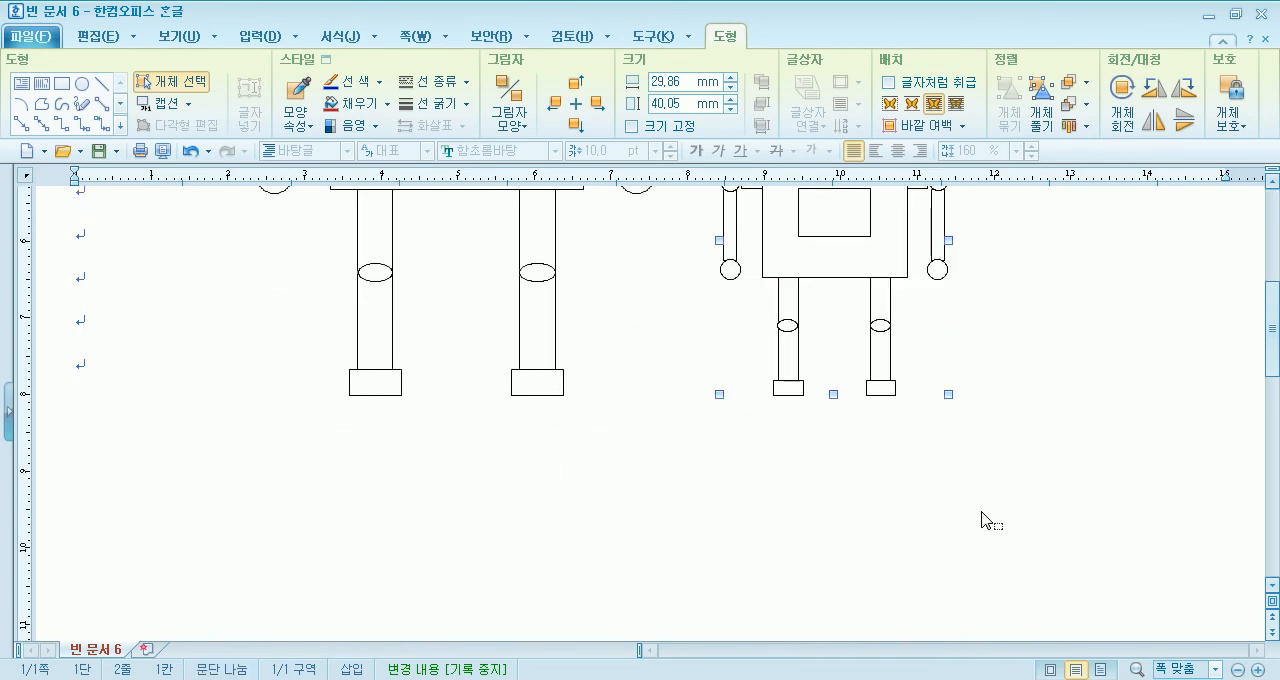
scroll(982, 513, up, 5)
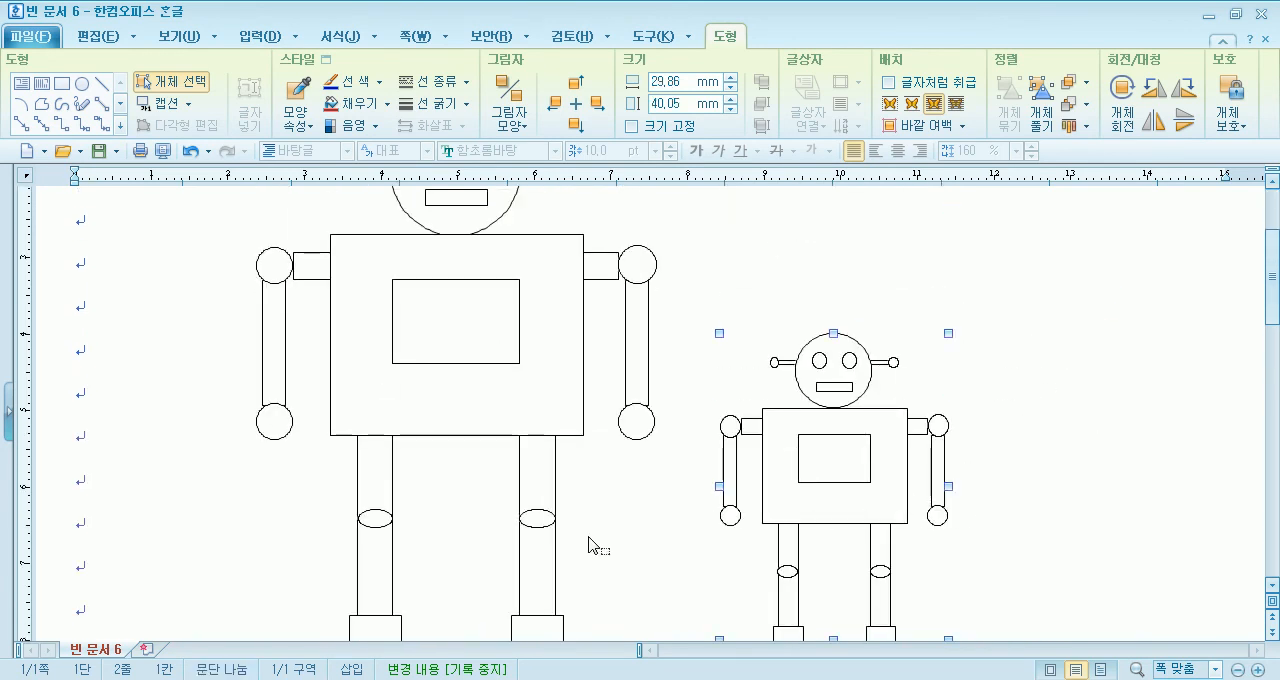
scroll(310, 476, up, 3)
key(Escape)
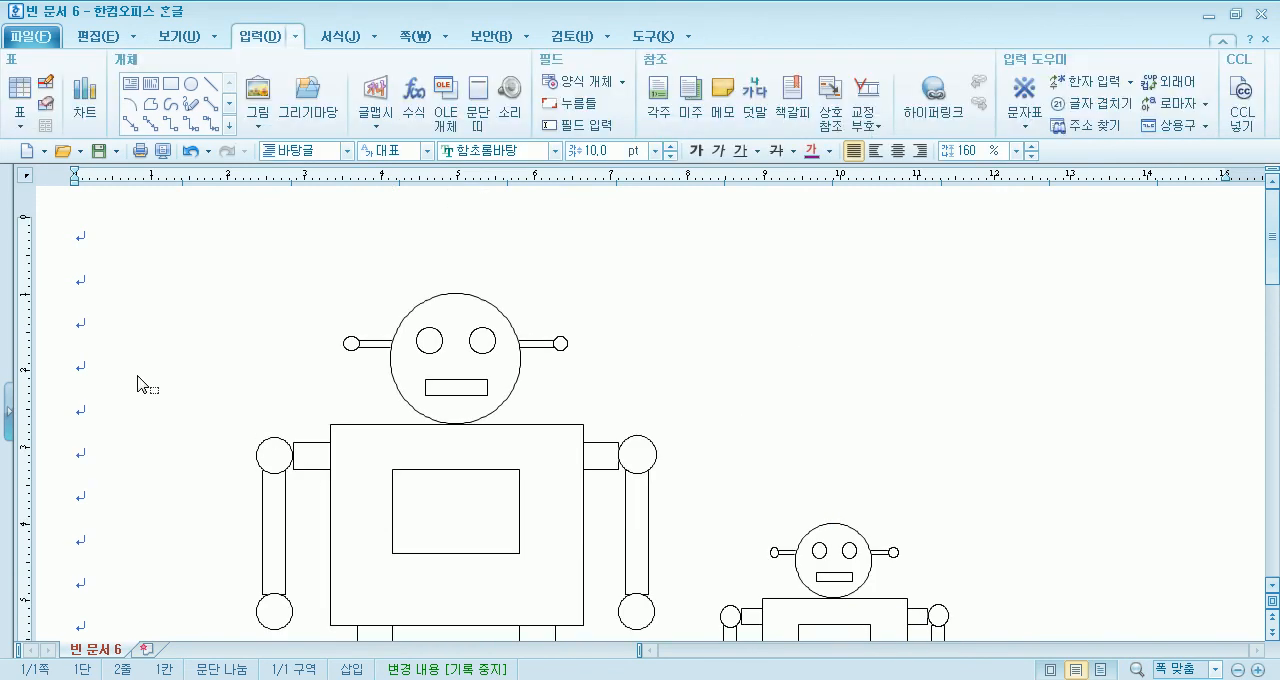
- Move the small robot slightly farther right, away from the large one
scroll(151, 378, down, 3)
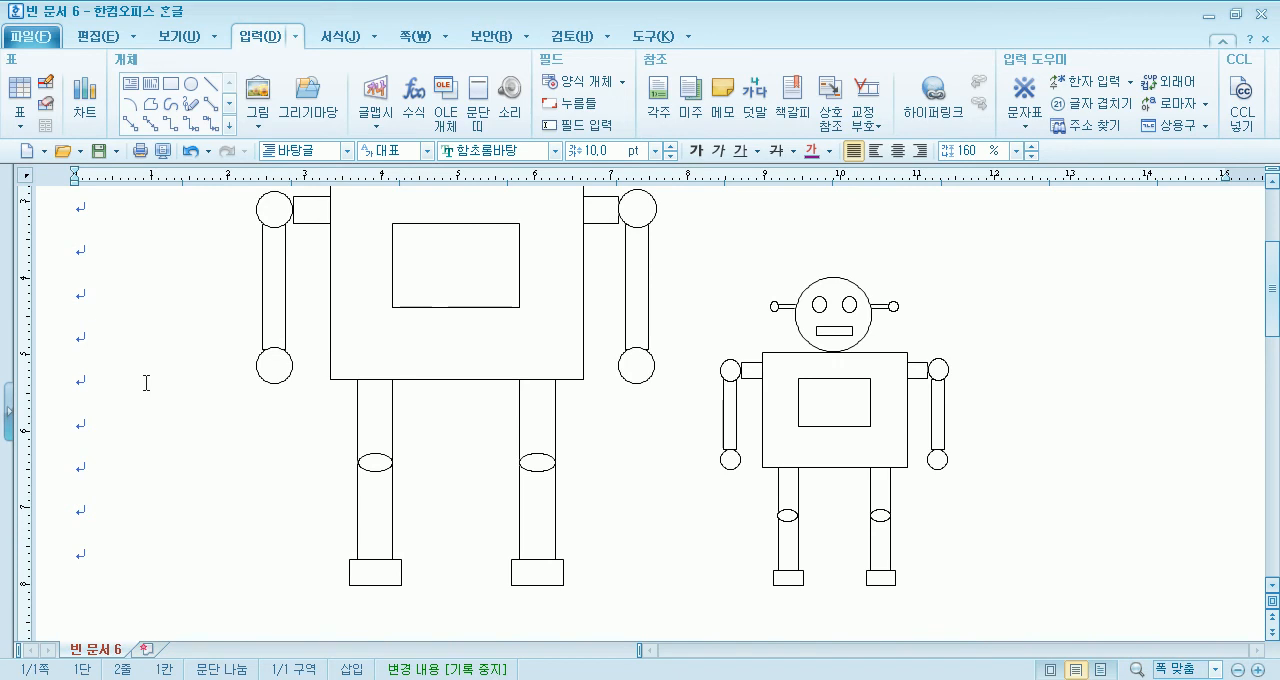
scroll(146, 383, up, 3)
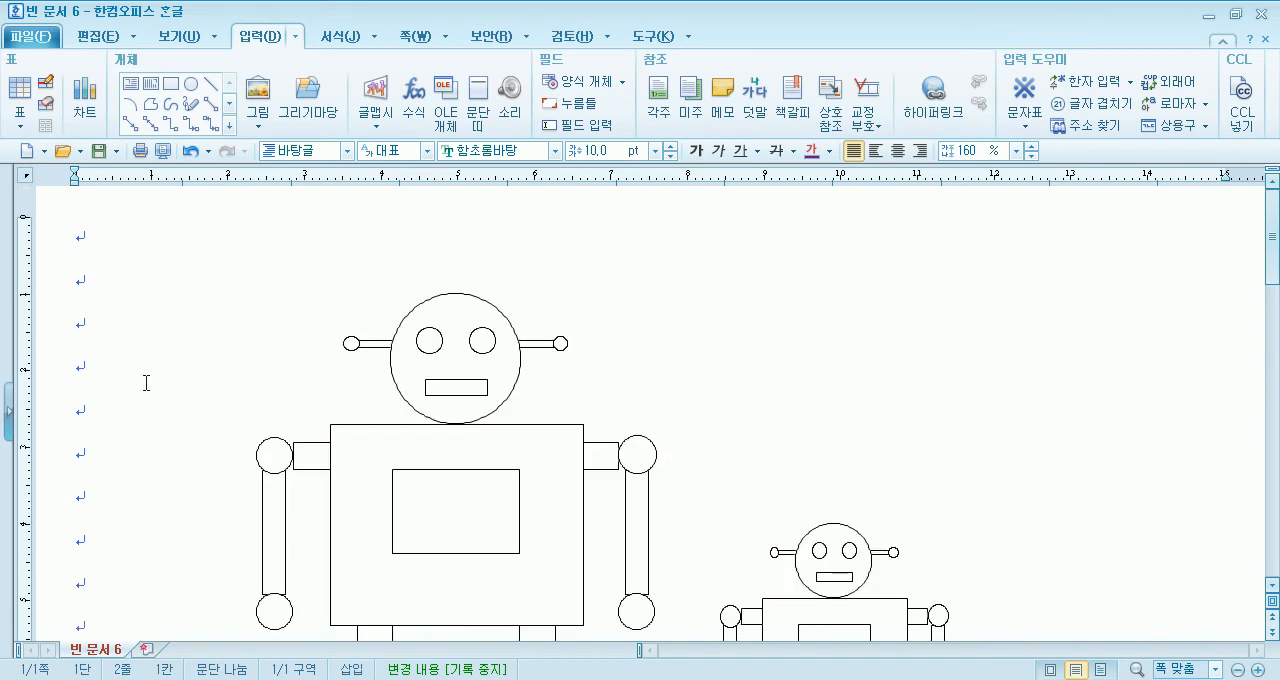
click(430, 352)
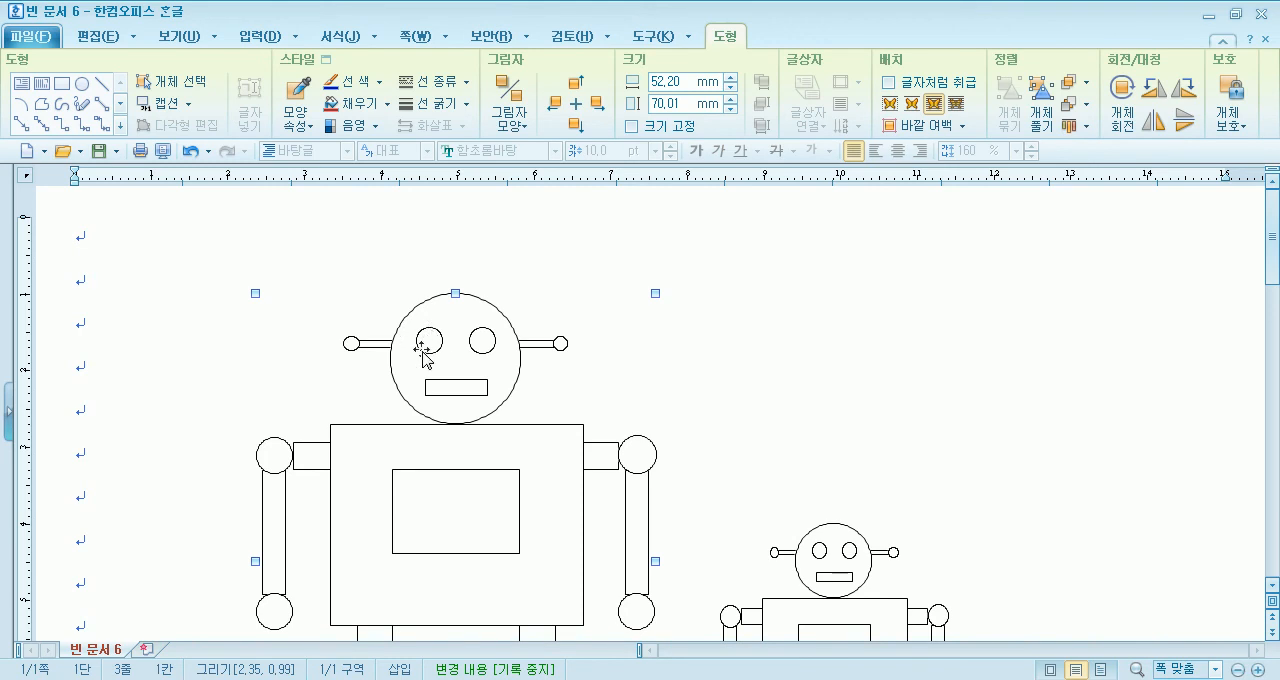
scroll(570, 400, down, 3)
click(845, 428)
drag(901, 428, 944, 429)
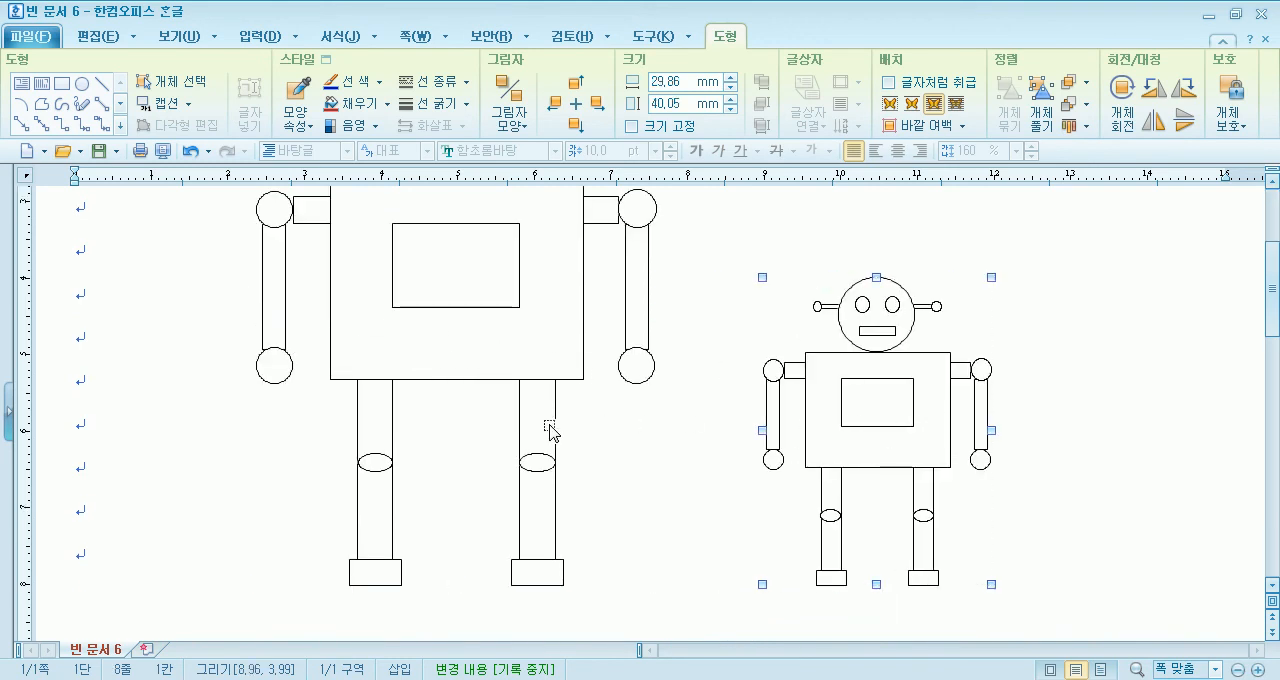
- Ungroup both the large and the small robot into individual shapes
click(440, 356)
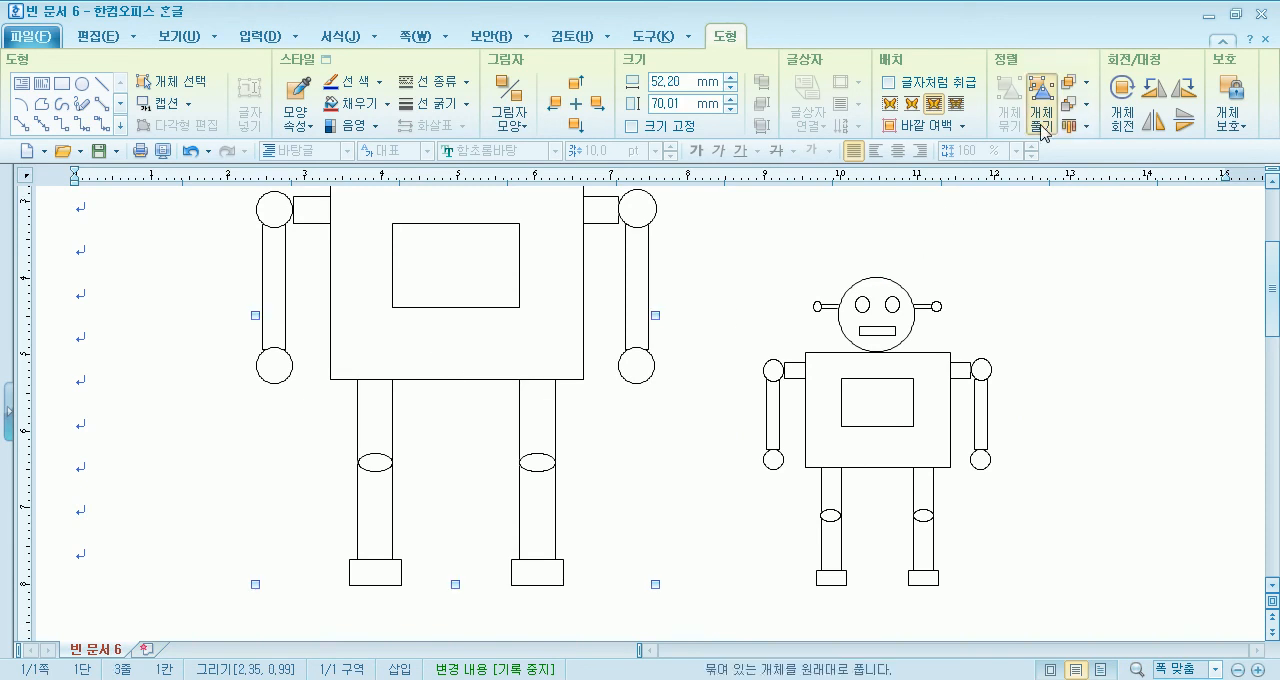
click(906, 422)
click(1031, 132)
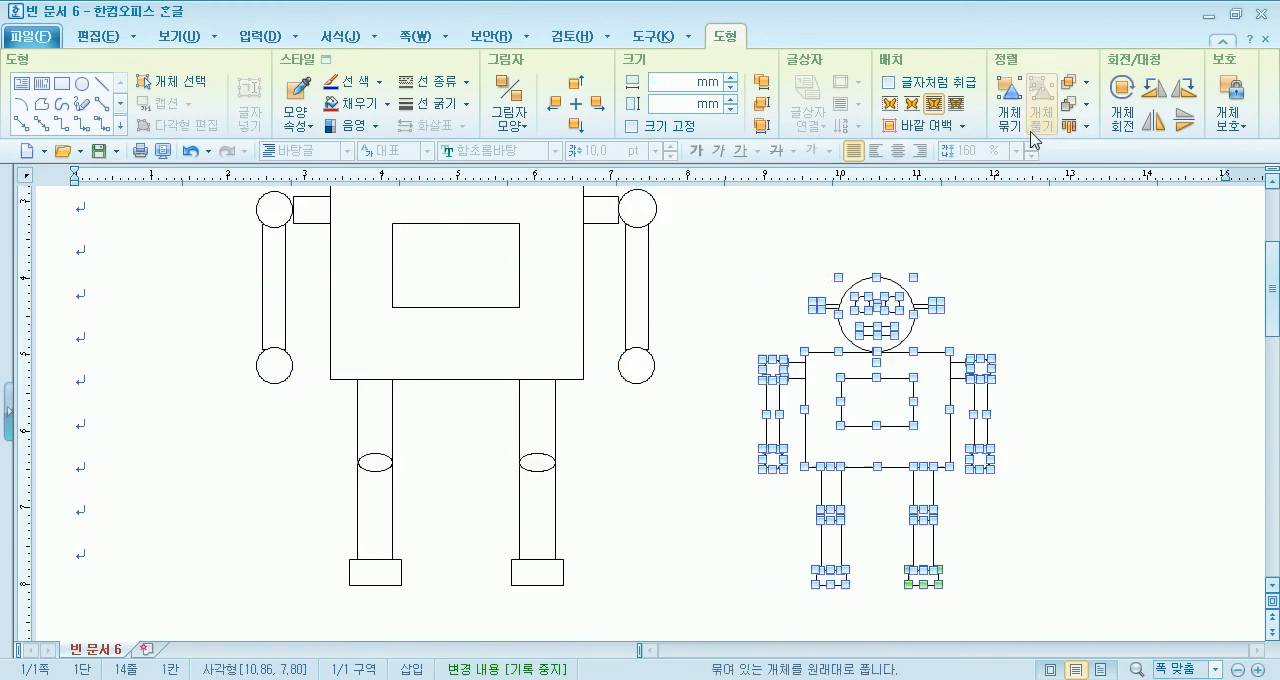
click(734, 354)
scroll(680, 370, up, 3)
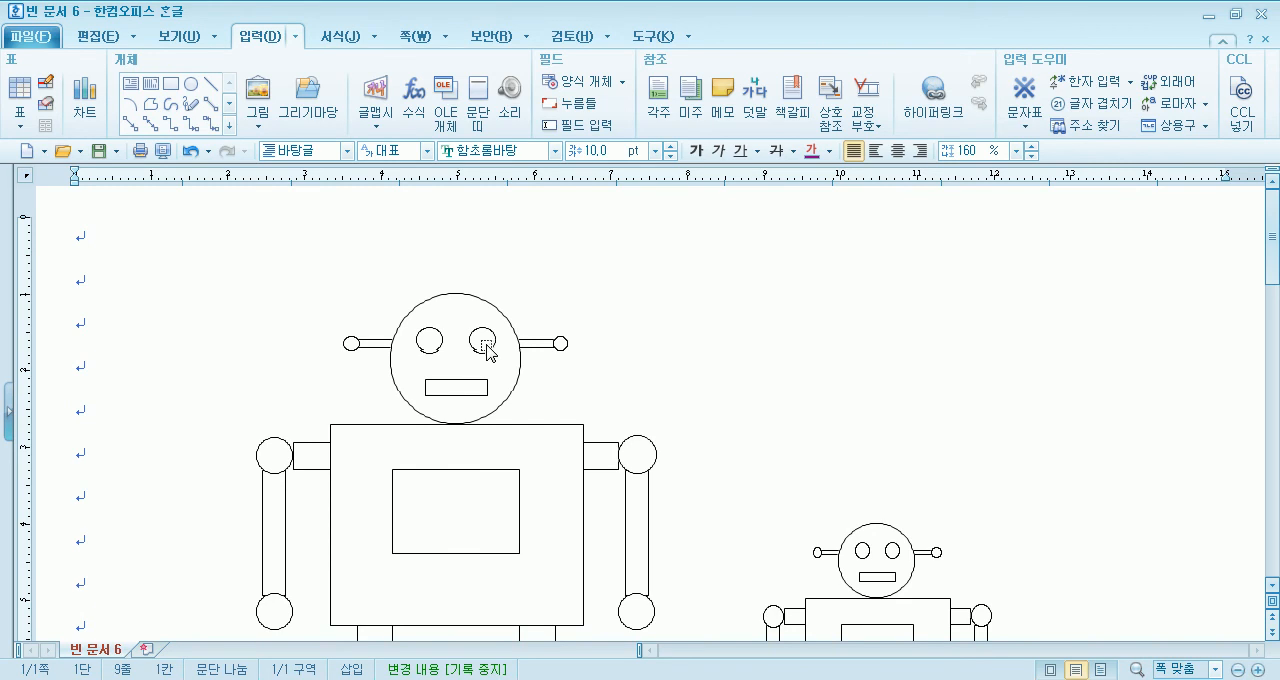
- Fill both eyes of the large robot with orange
click(428, 336)
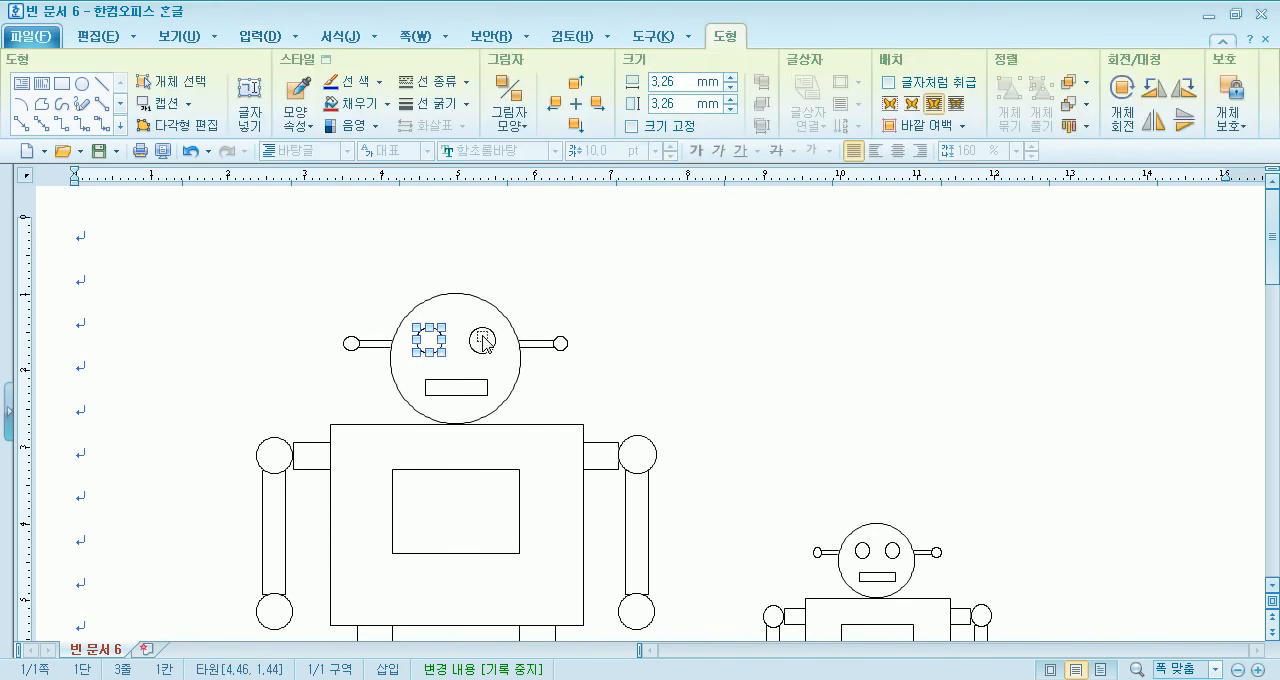
shift+click(483, 341)
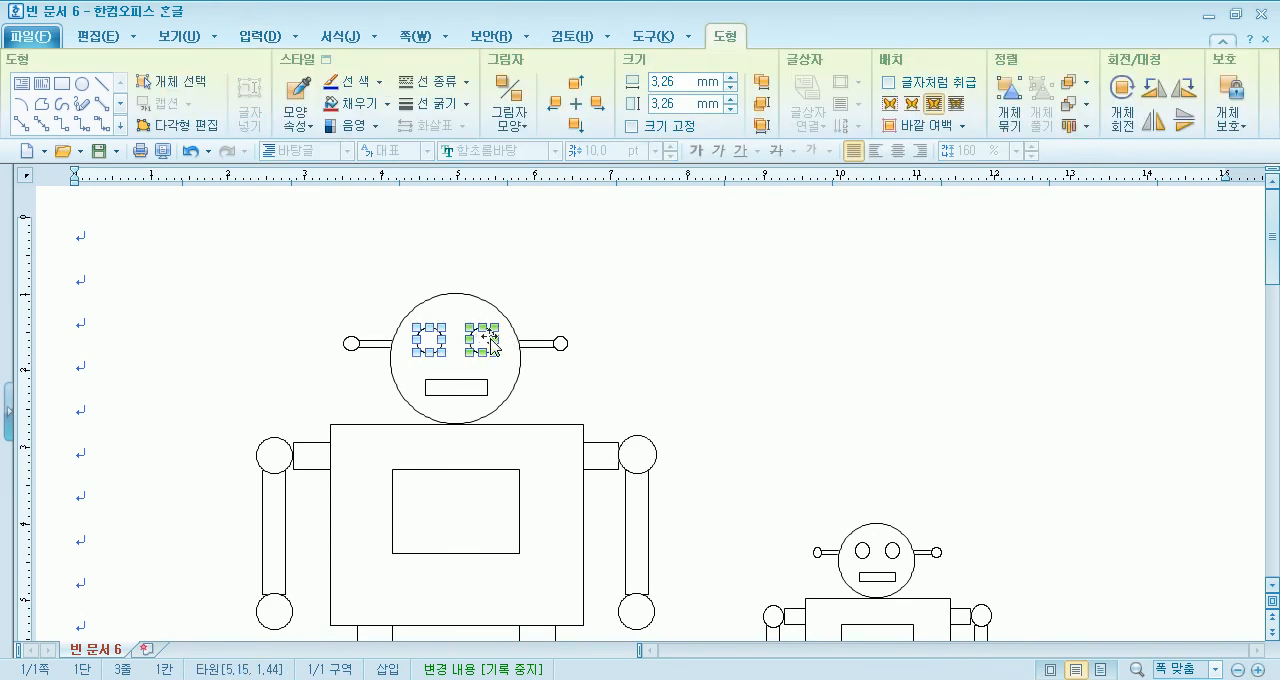
click(385, 110)
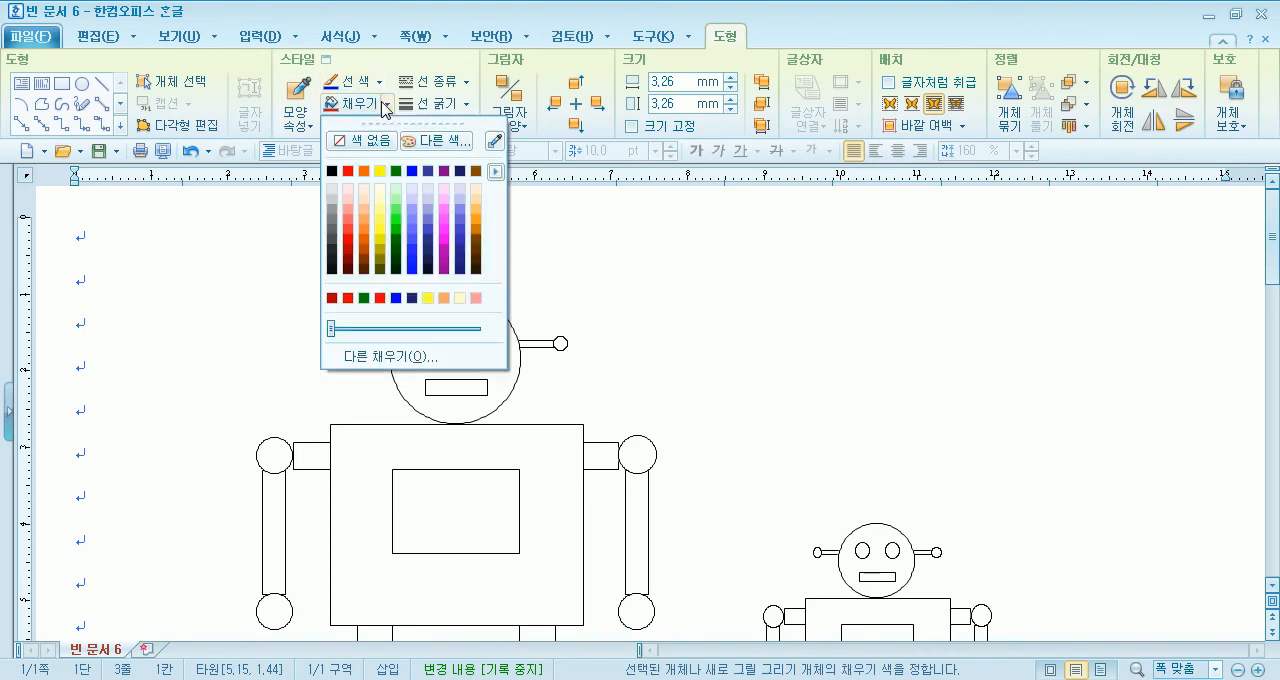
click(374, 175)
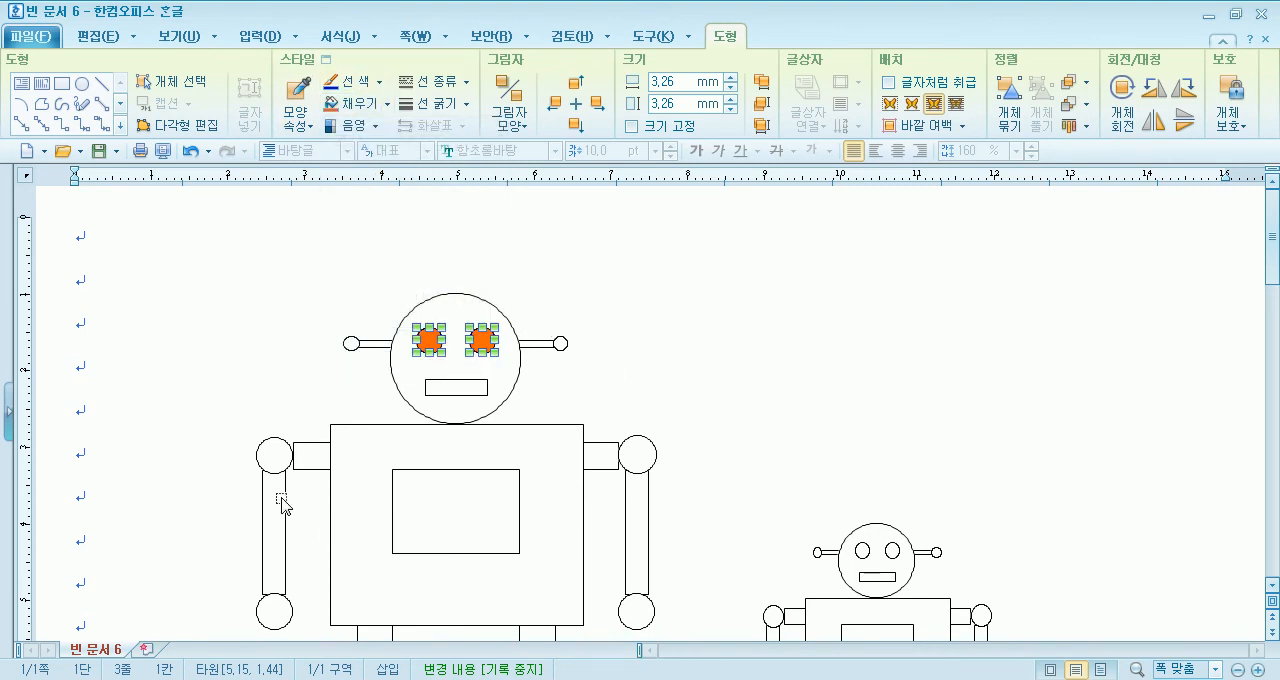
- Fill the shoulder circles of both the large and the small robot with orange
click(280, 460)
click(643, 461)
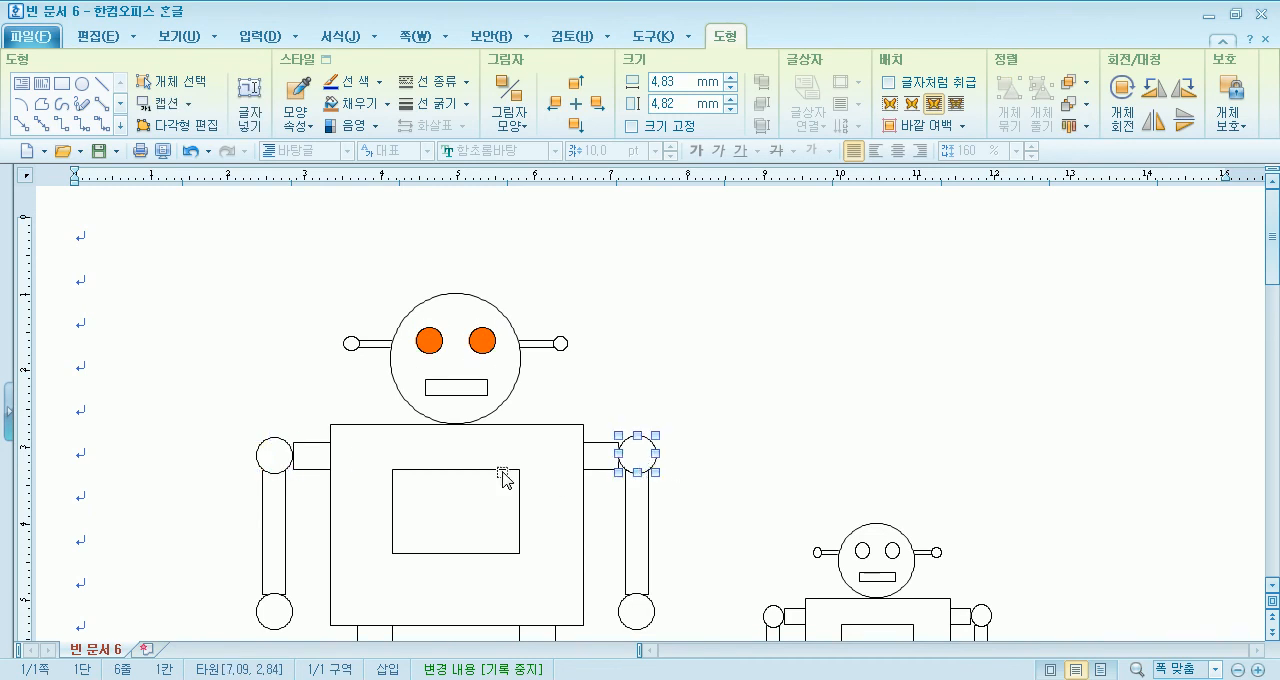
shift+click(274, 452)
scroll(673, 402, down, 4)
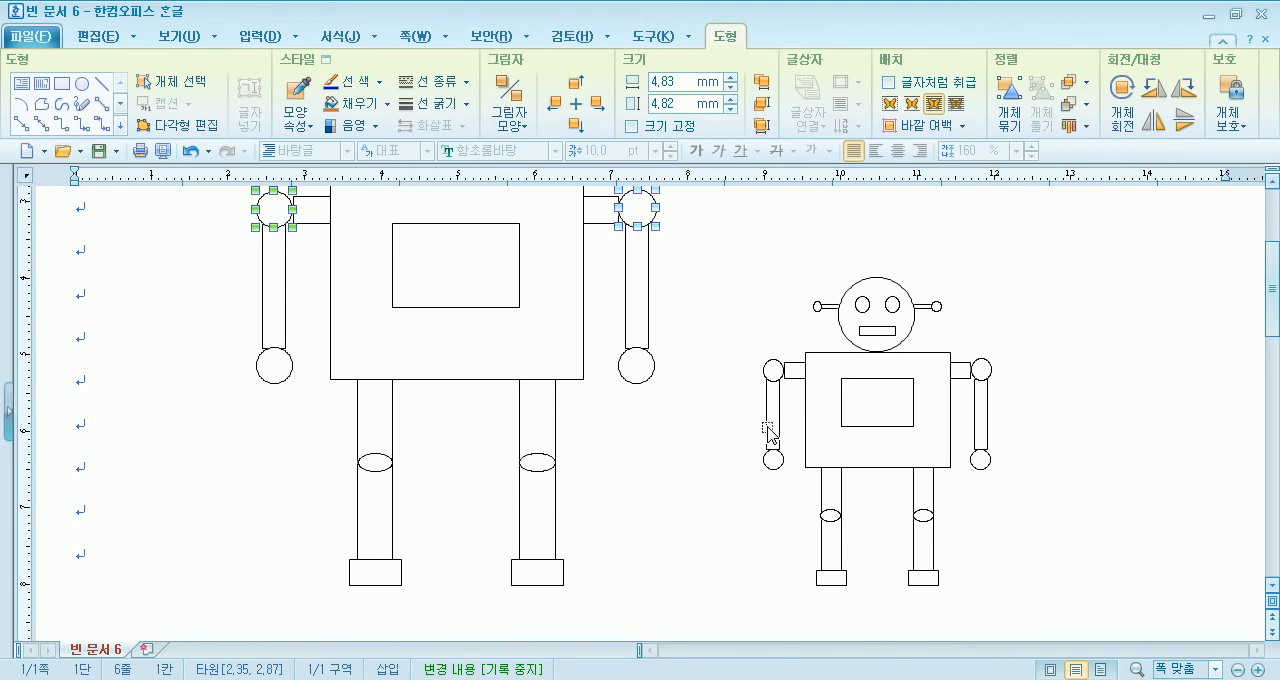
shift+click(978, 372)
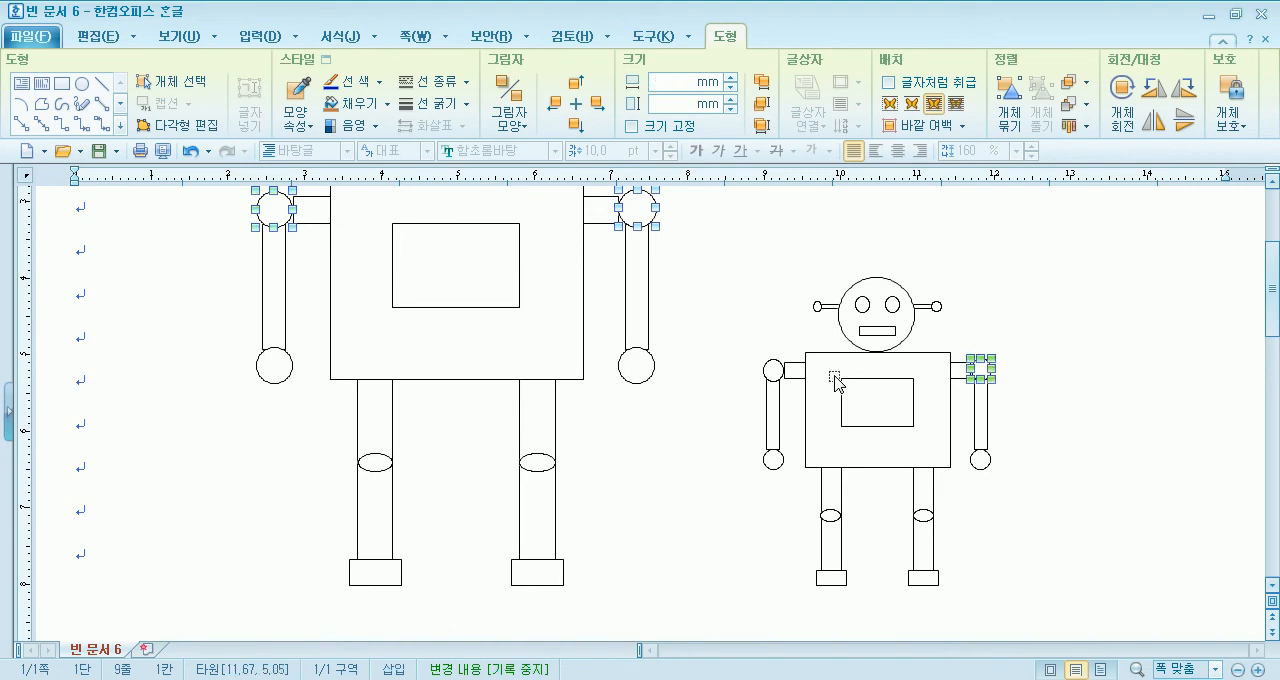
shift+click(765, 370)
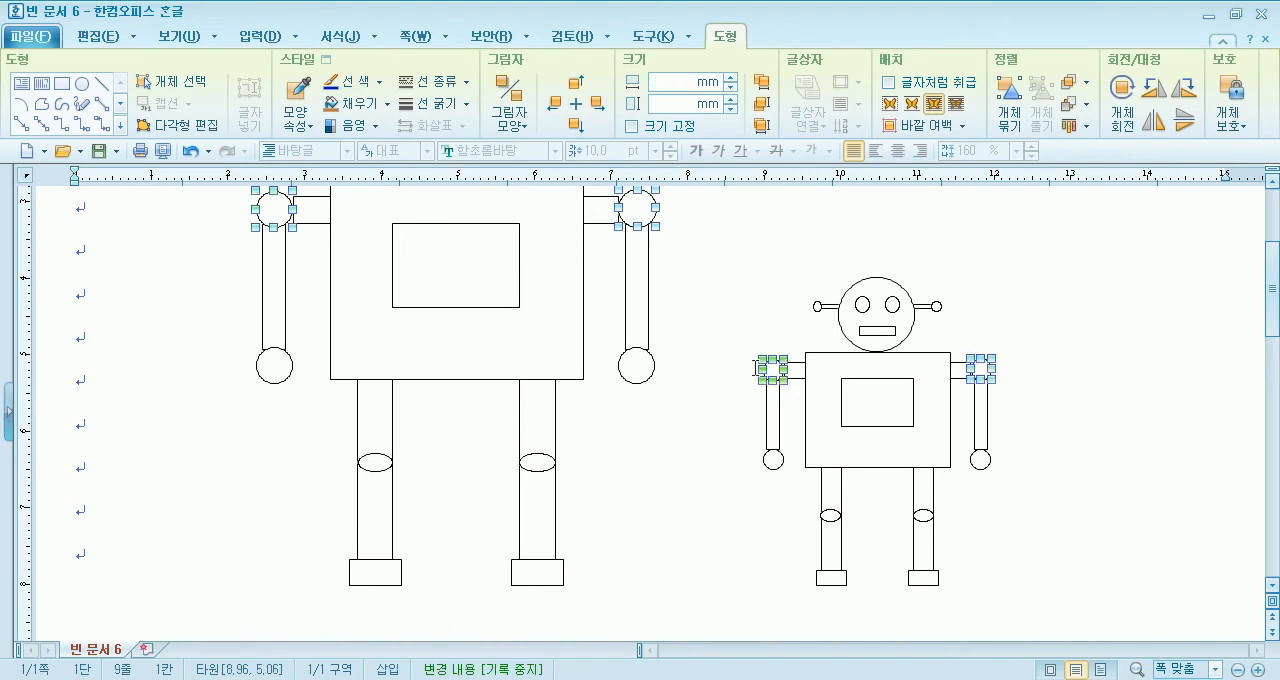
click(387, 104)
click(364, 171)
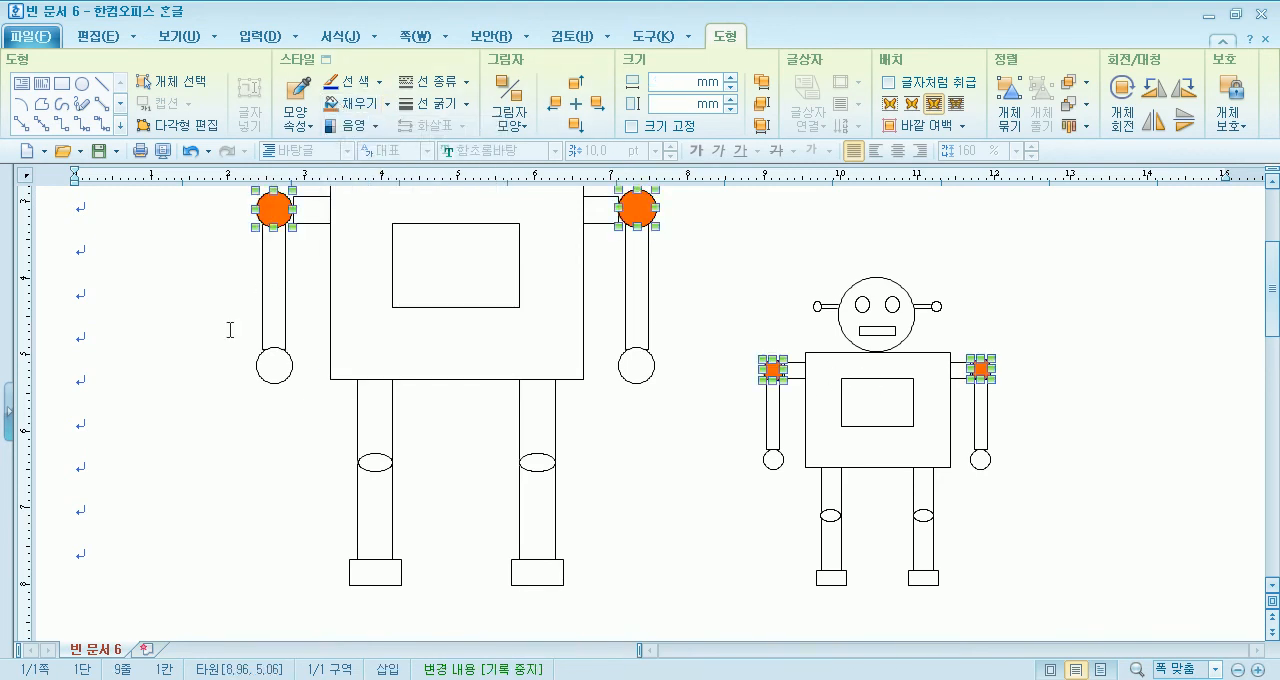
click(200, 391)
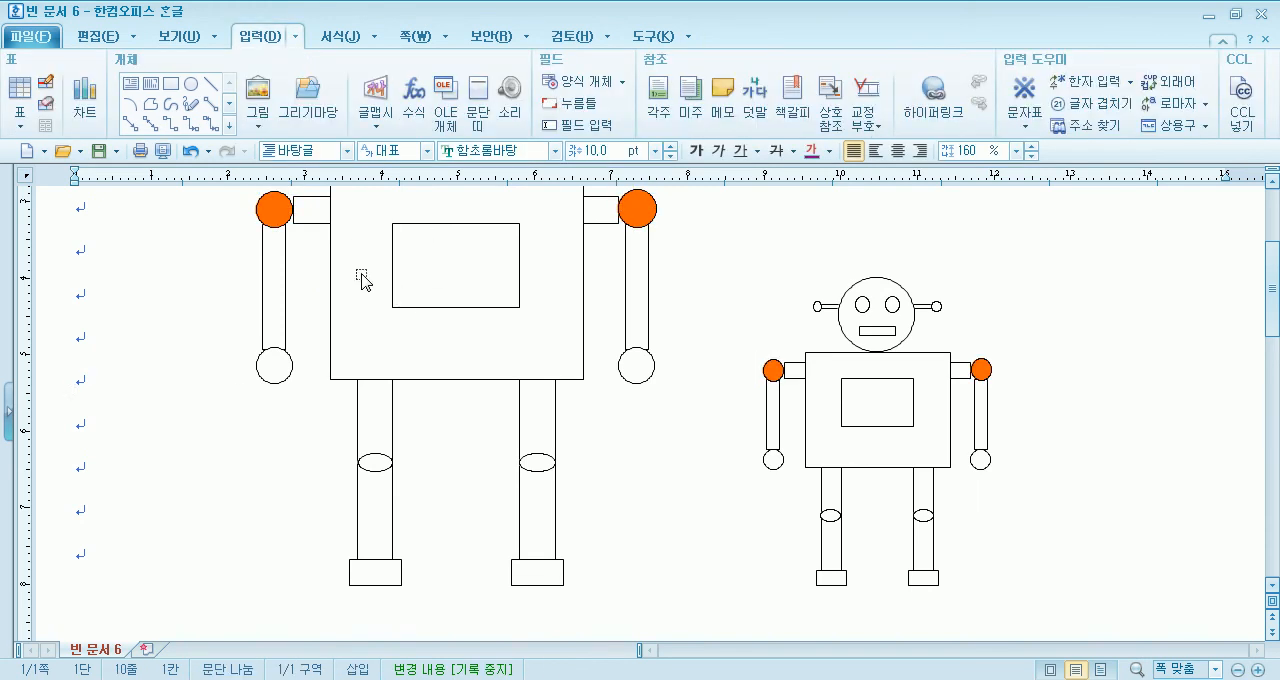
- Fill the large robot's chest rectangle and both long vertical arm rectangles with dark green
click(478, 290)
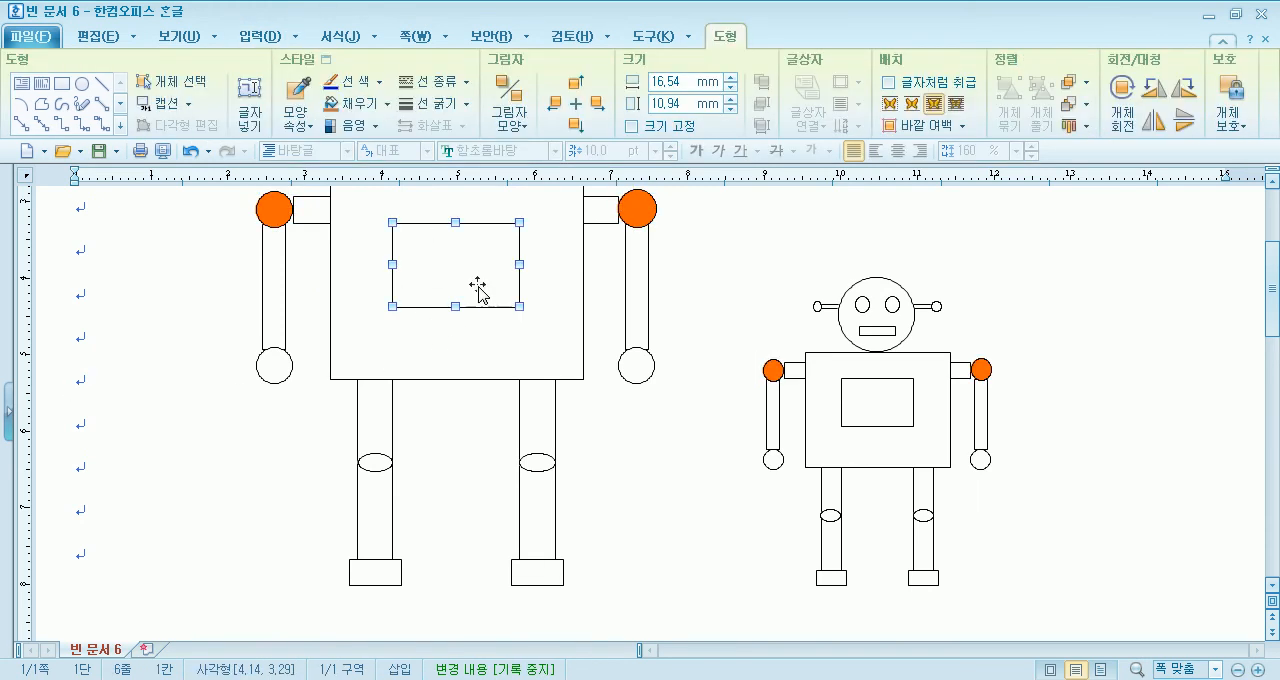
click(358, 104)
click(387, 104)
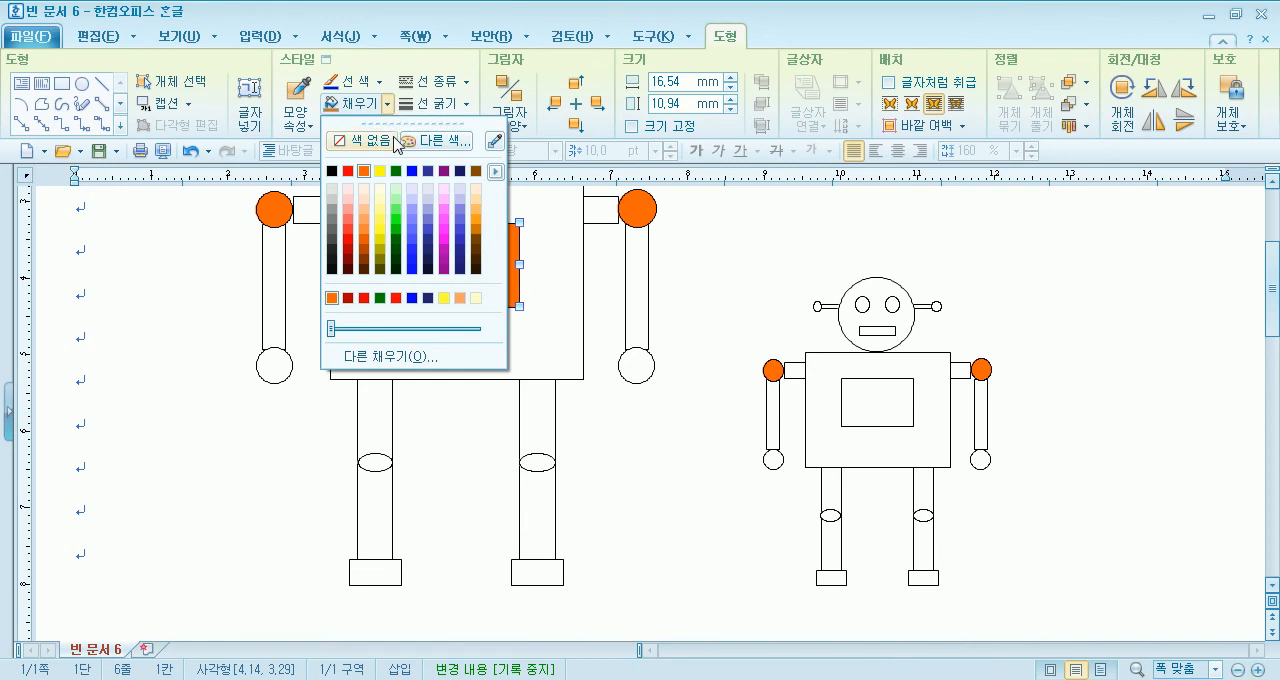
click(458, 278)
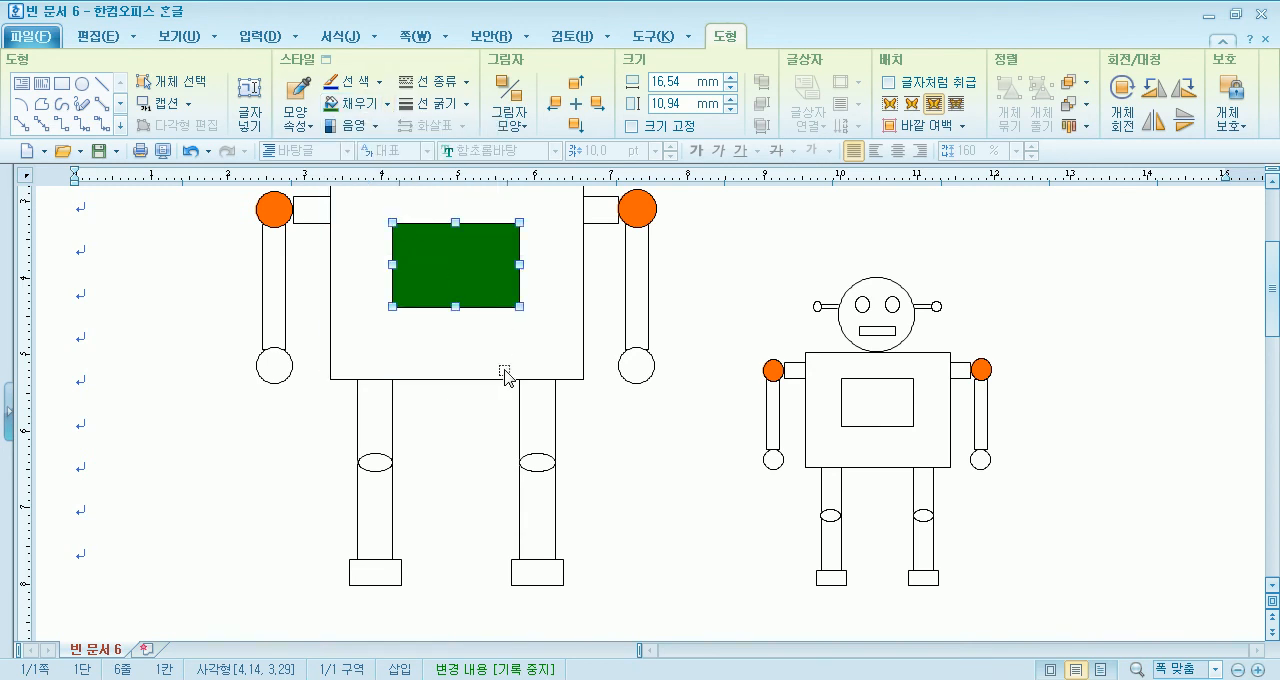
click(630, 326)
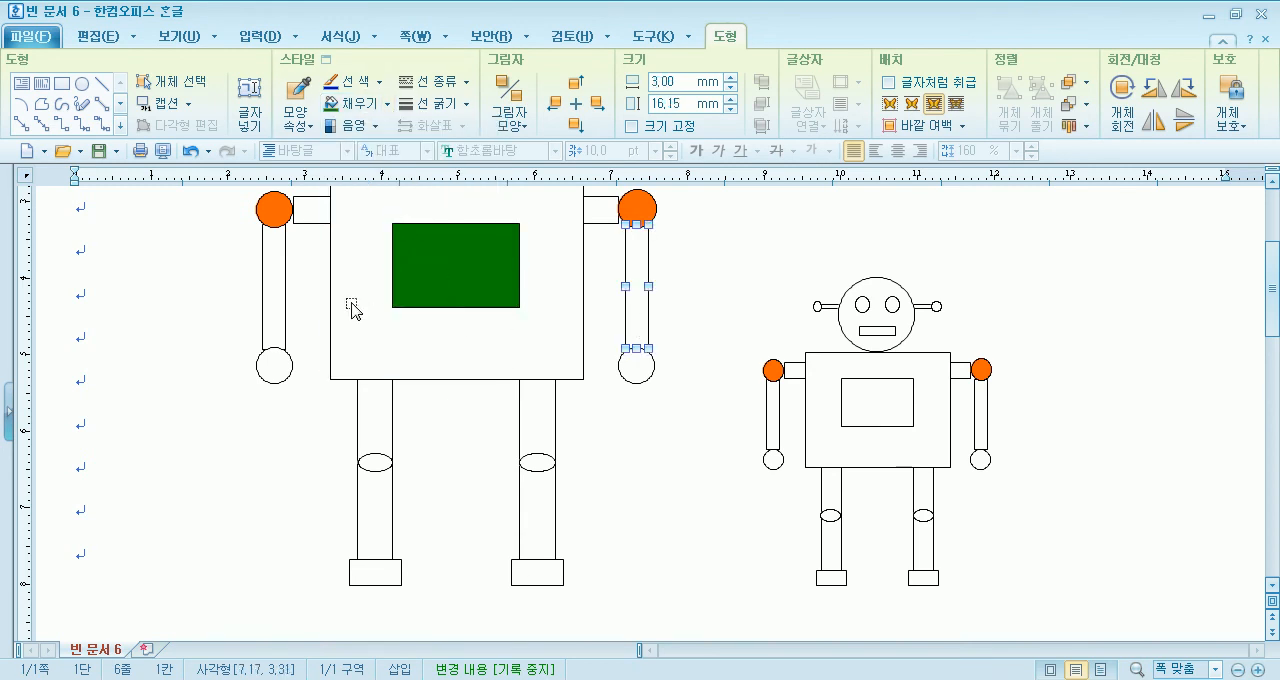
shift+click(263, 291)
click(345, 104)
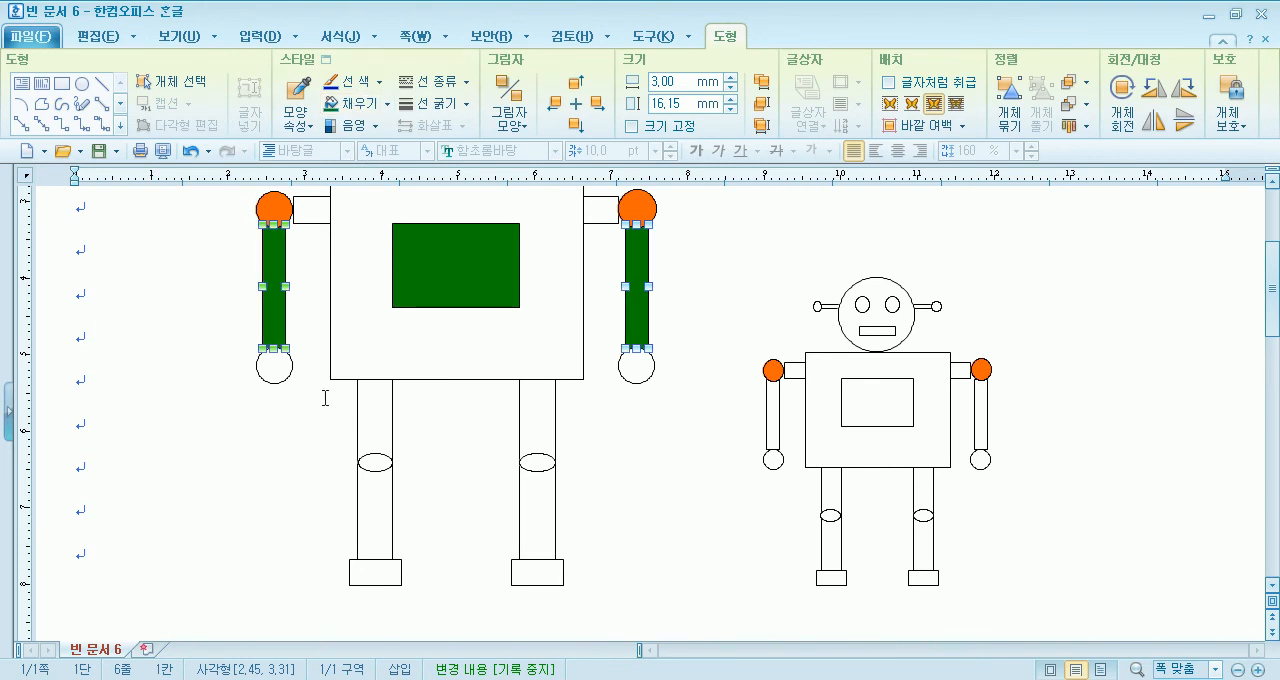
- Fill the large robot's body rectangle with red
click(431, 335)
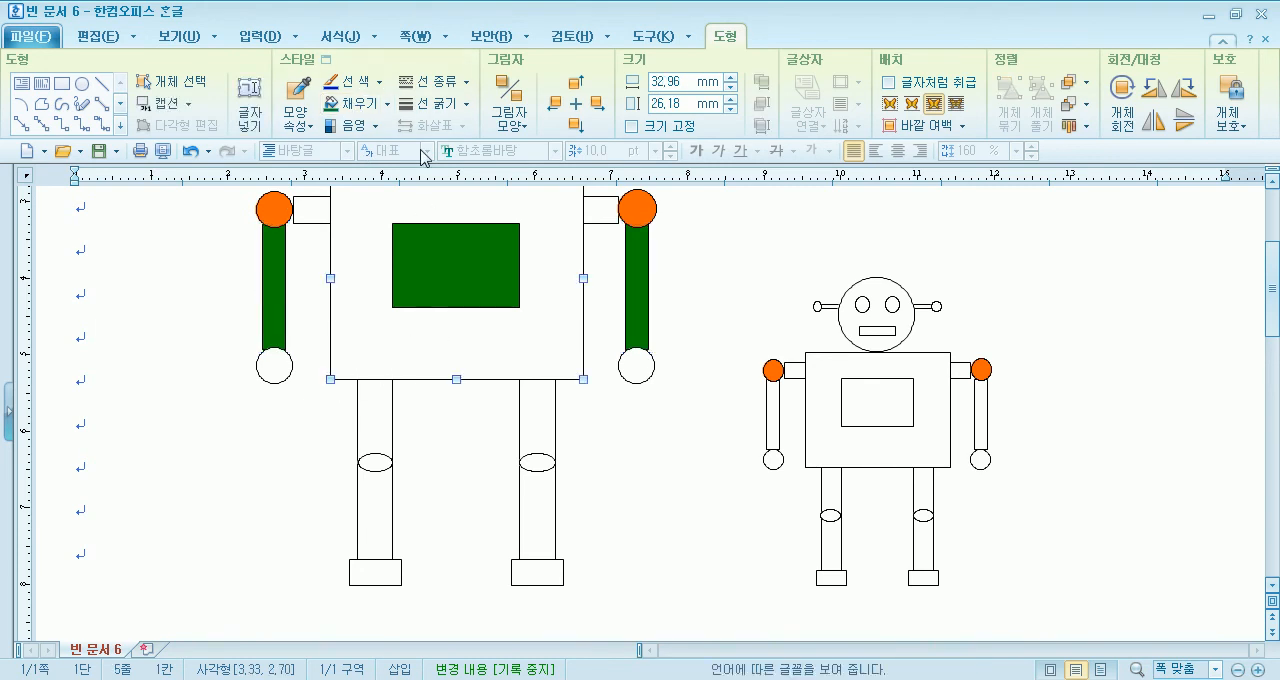
click(387, 104)
click(348, 171)
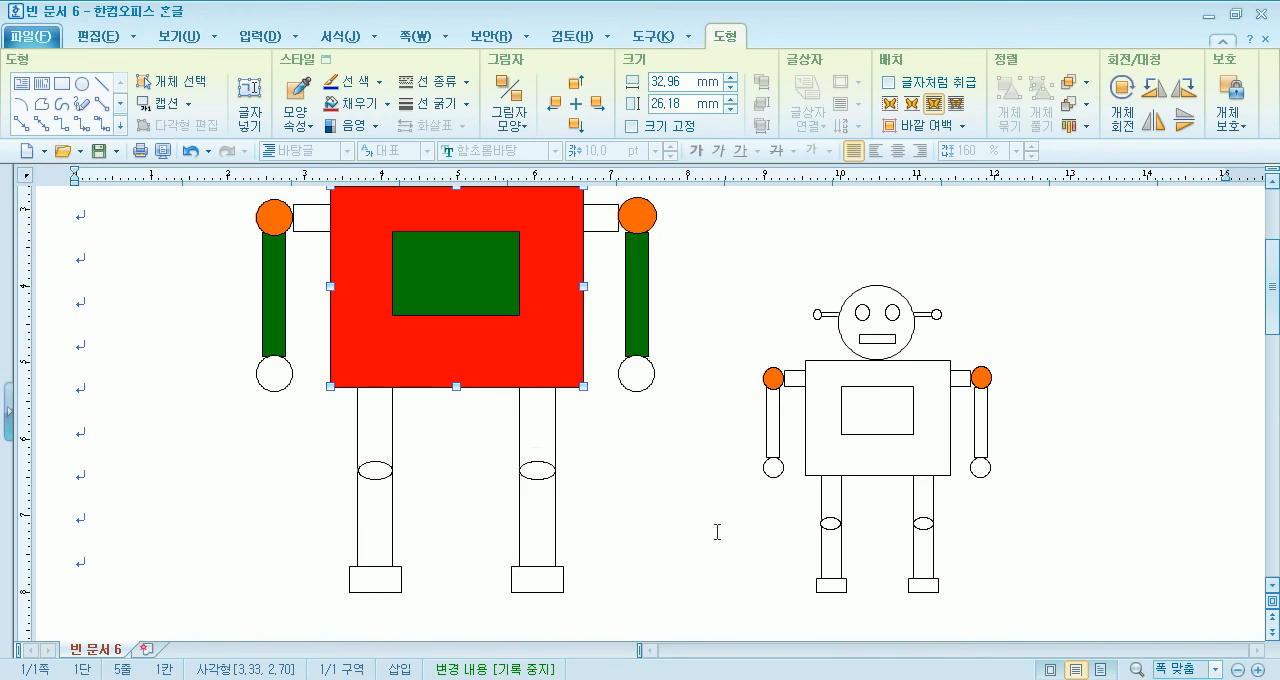
- Fill both foot rectangles of the small robot with dark green
click(833, 588)
shift+click(917, 588)
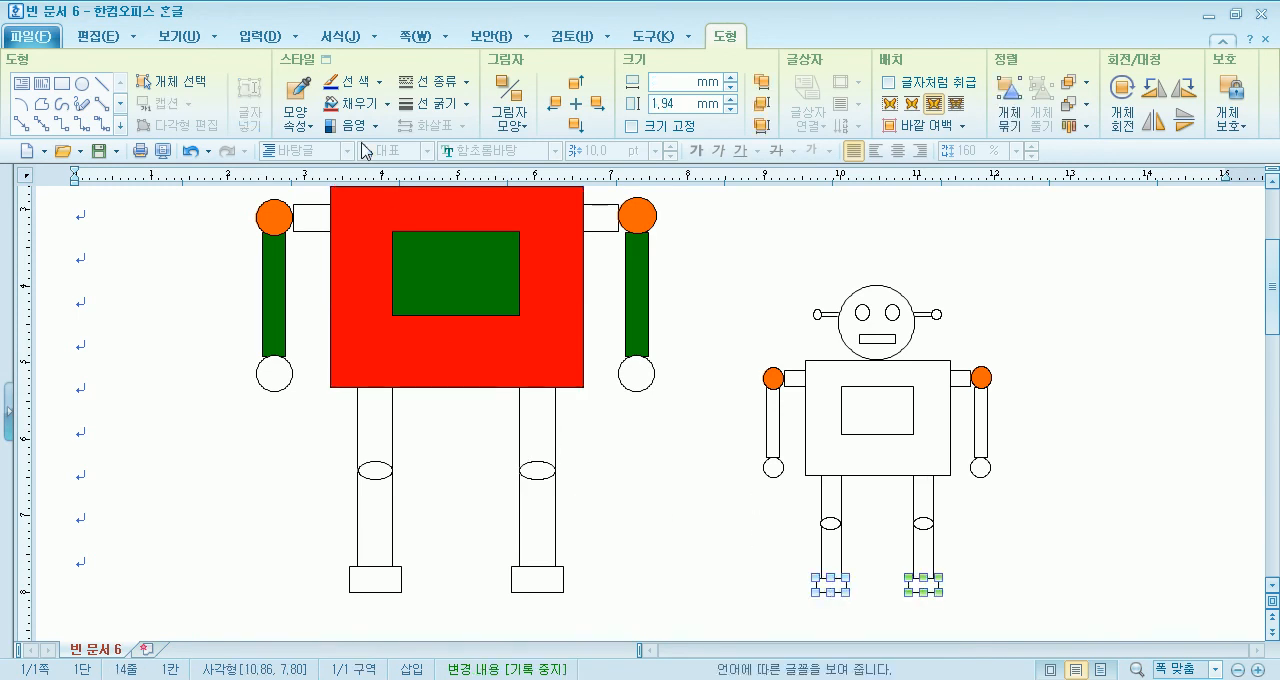
click(387, 104)
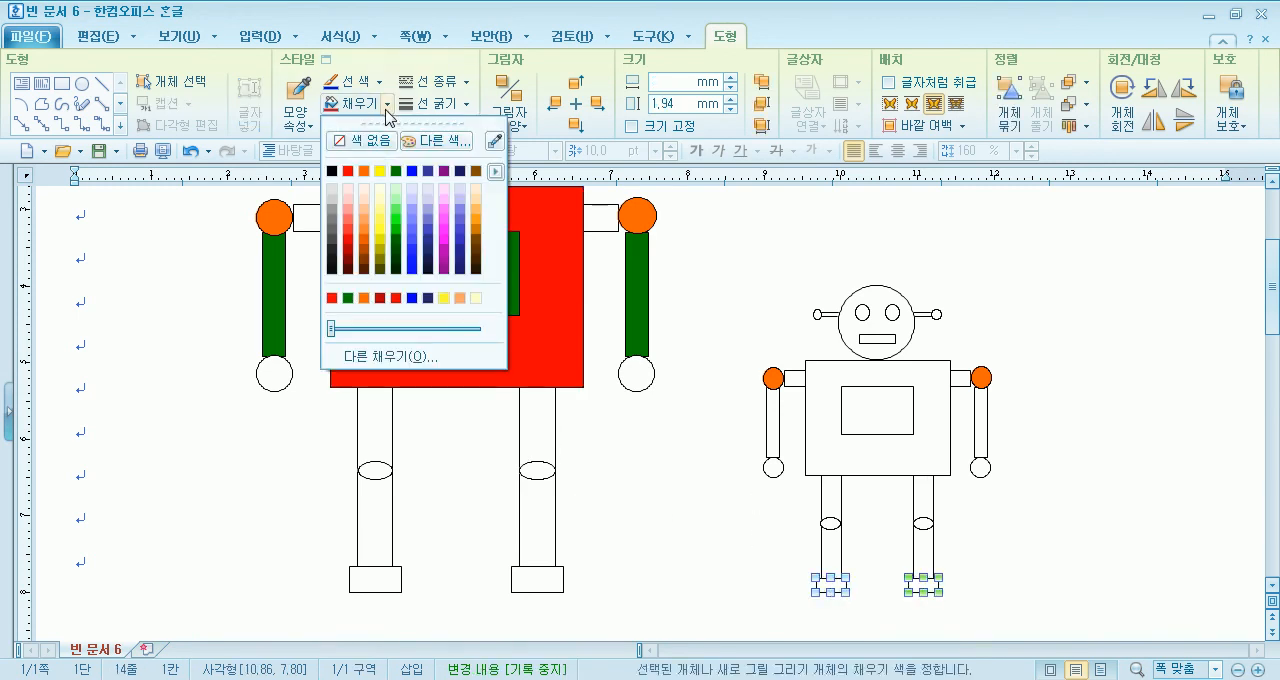
click(372, 171)
- Fill the hand circles of both the large and the small robot with light orange
click(274, 384)
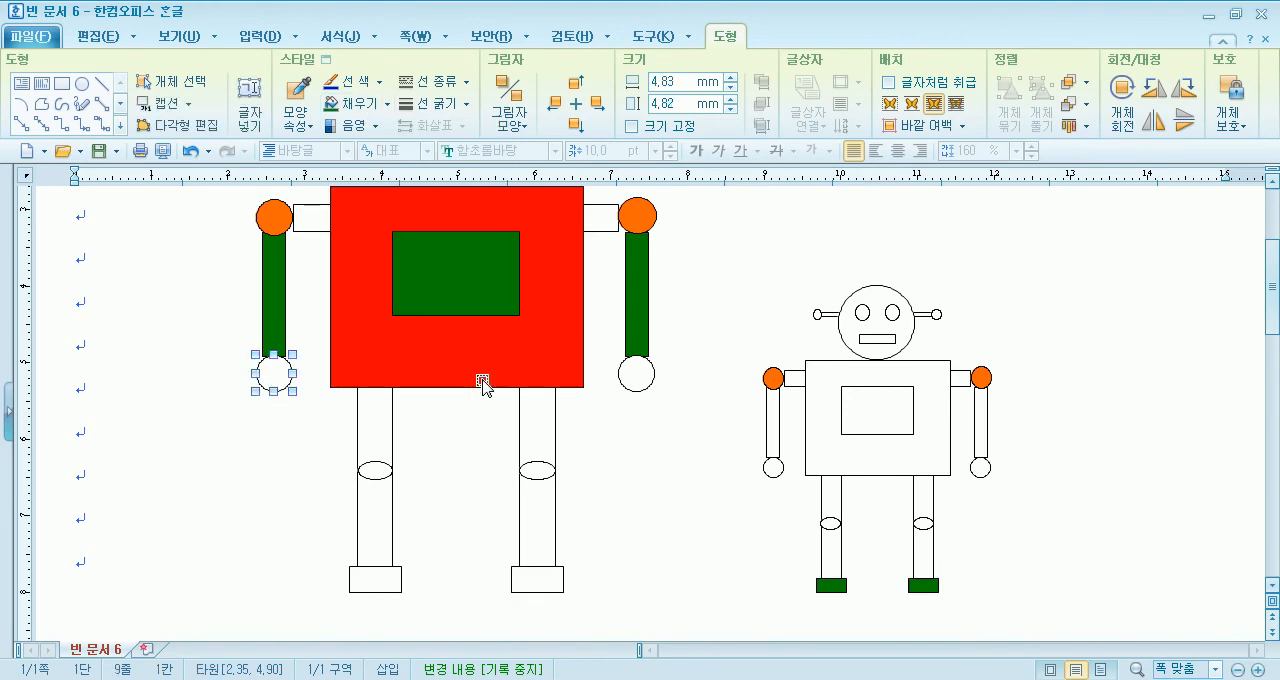
shift+click(640, 379)
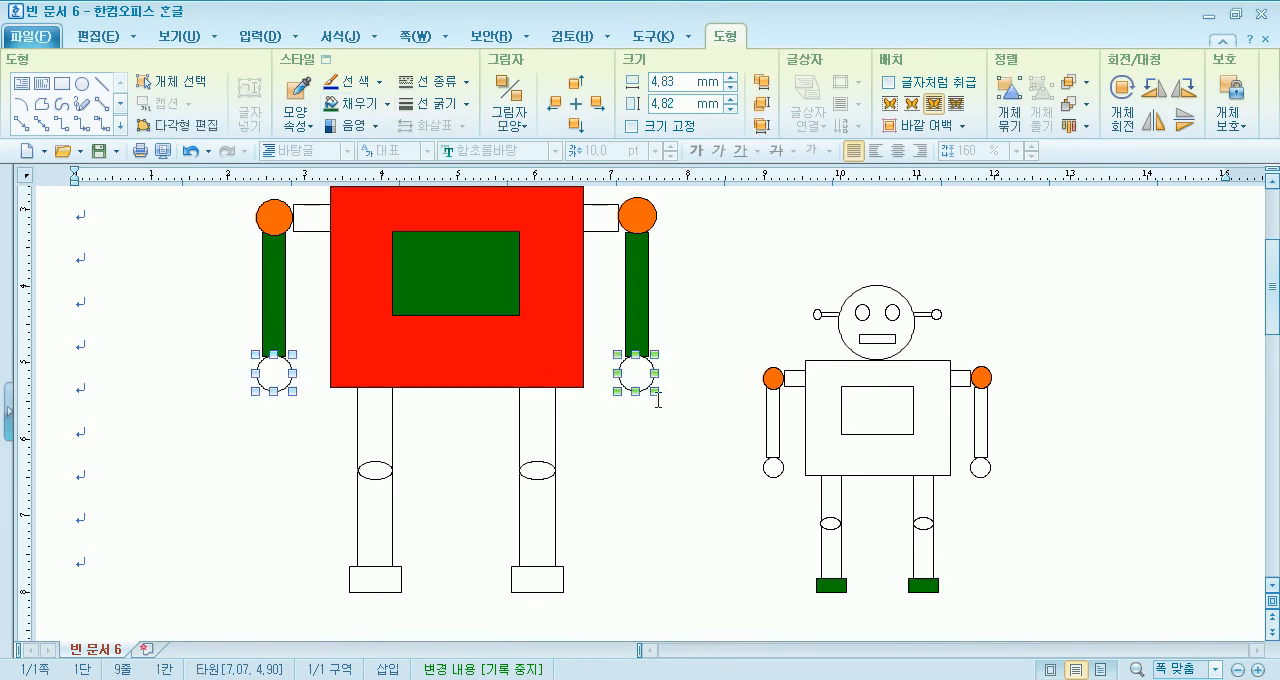
shift+click(773, 467)
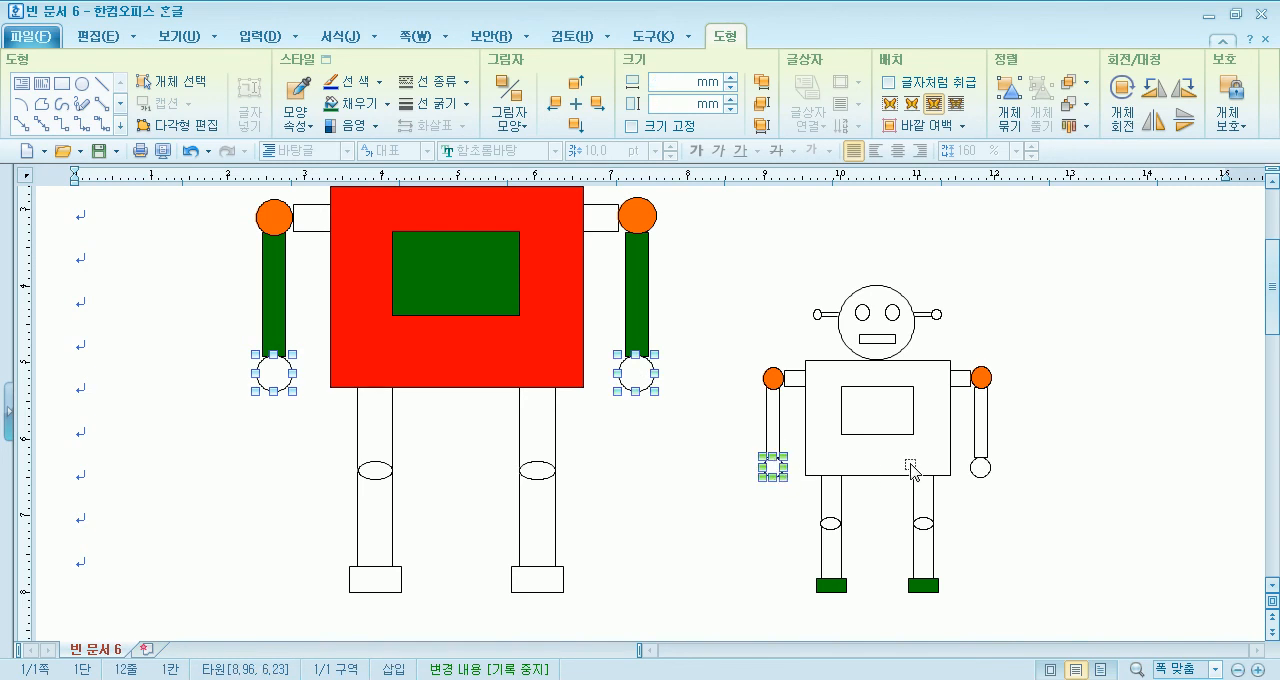
shift+click(980, 468)
click(387, 104)
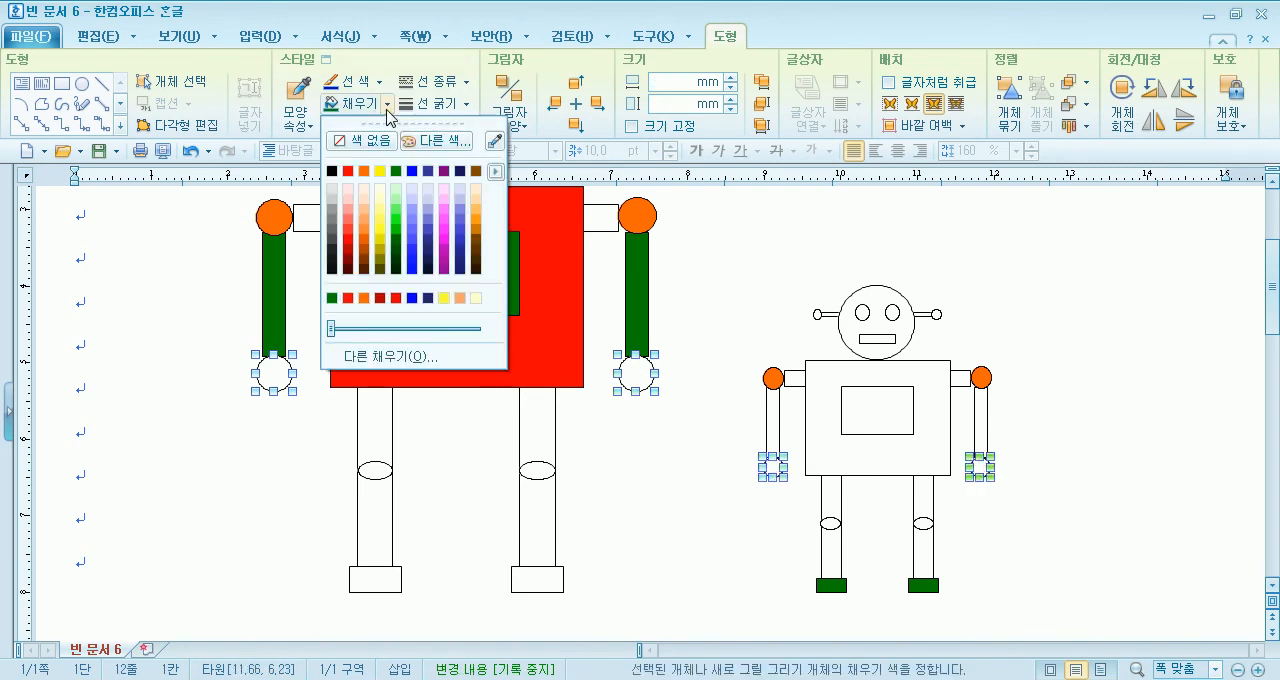
click(476, 219)
- Fill the large robot's two leg rectangles and the small robot's body rectangle with blue, 50% lighter
click(274, 431)
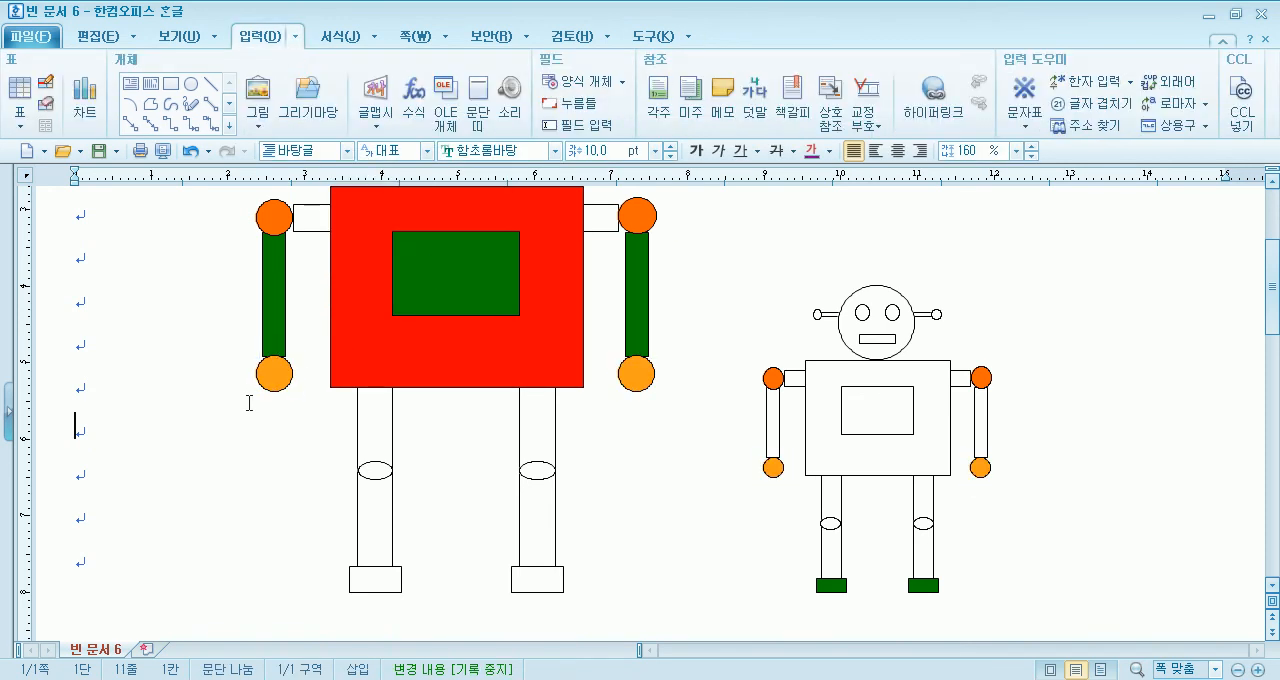
click(381, 536)
shift+click(549, 538)
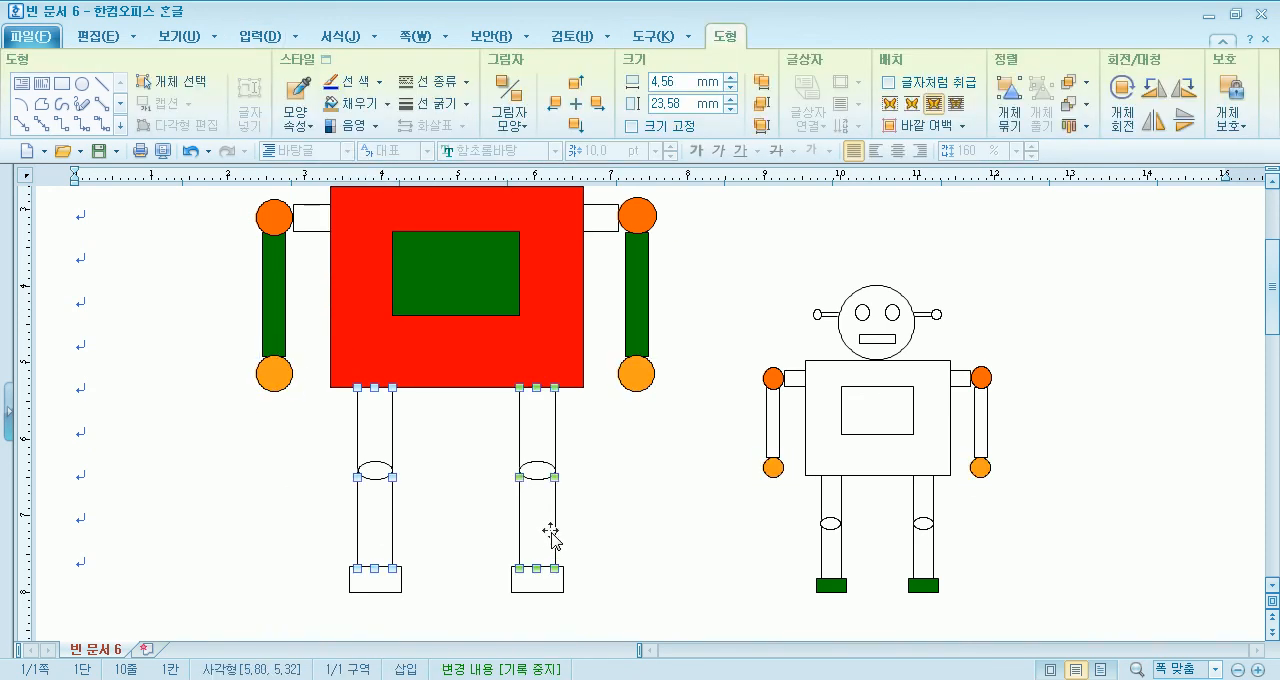
shift+click(820, 450)
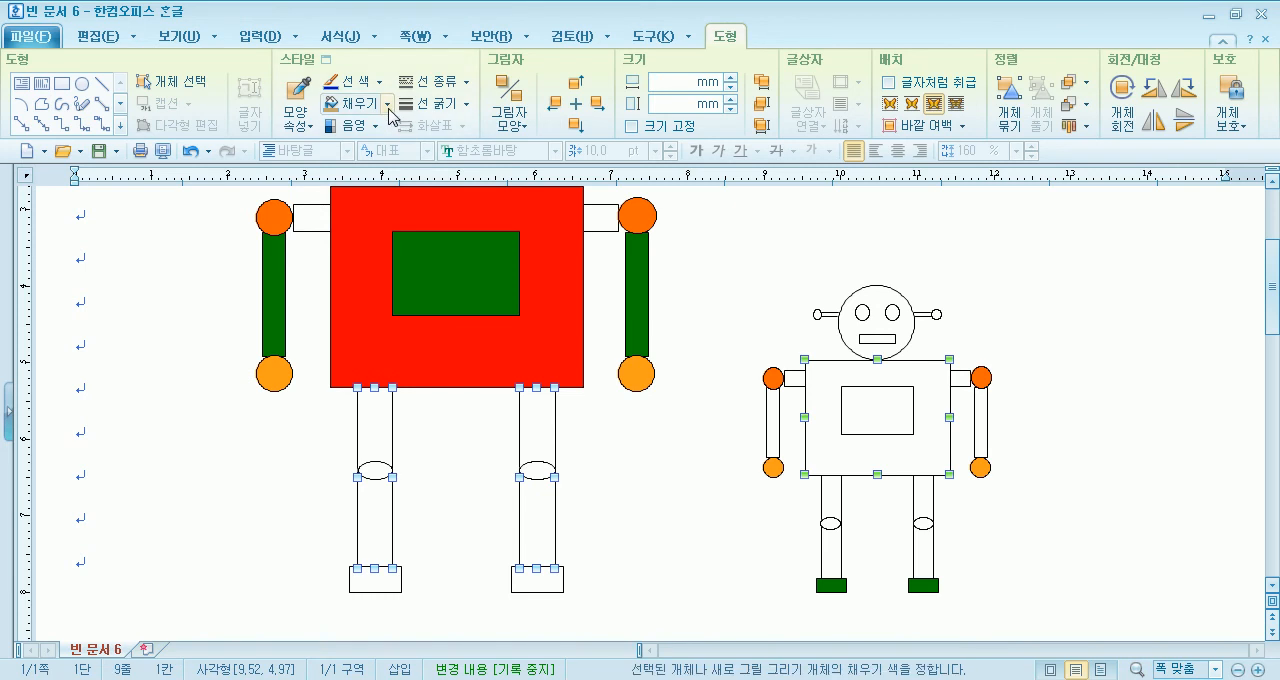
click(387, 103)
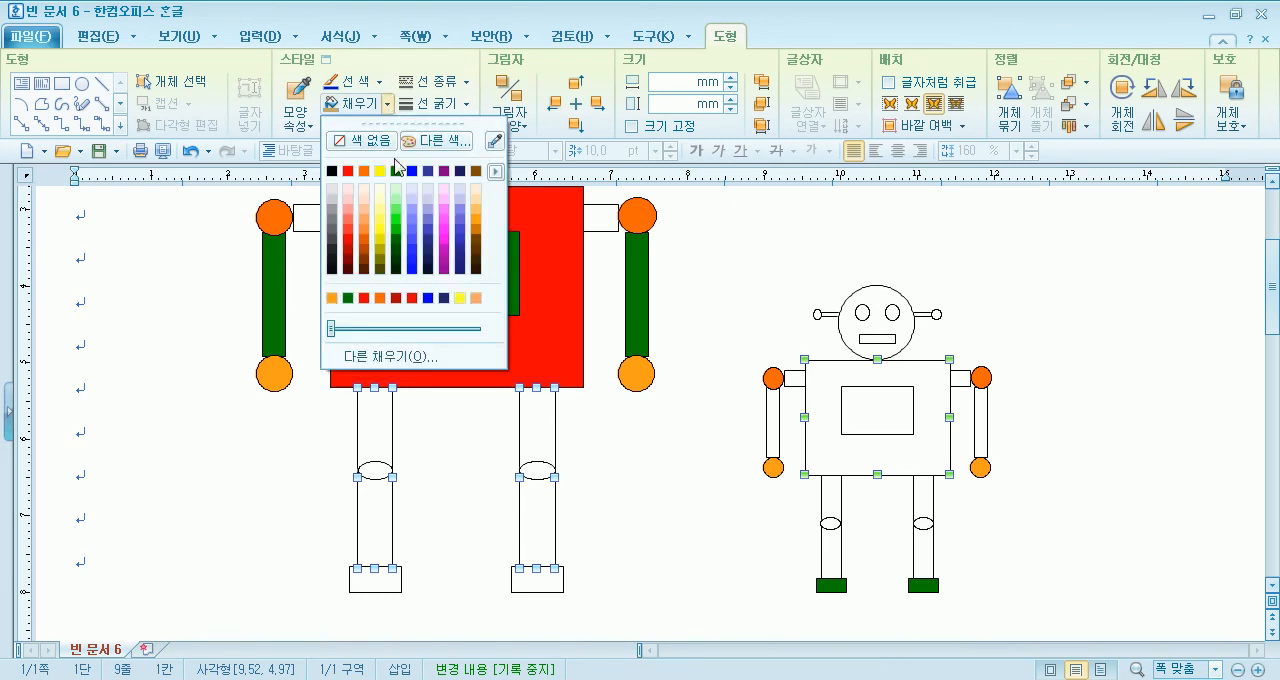
click(410, 232)
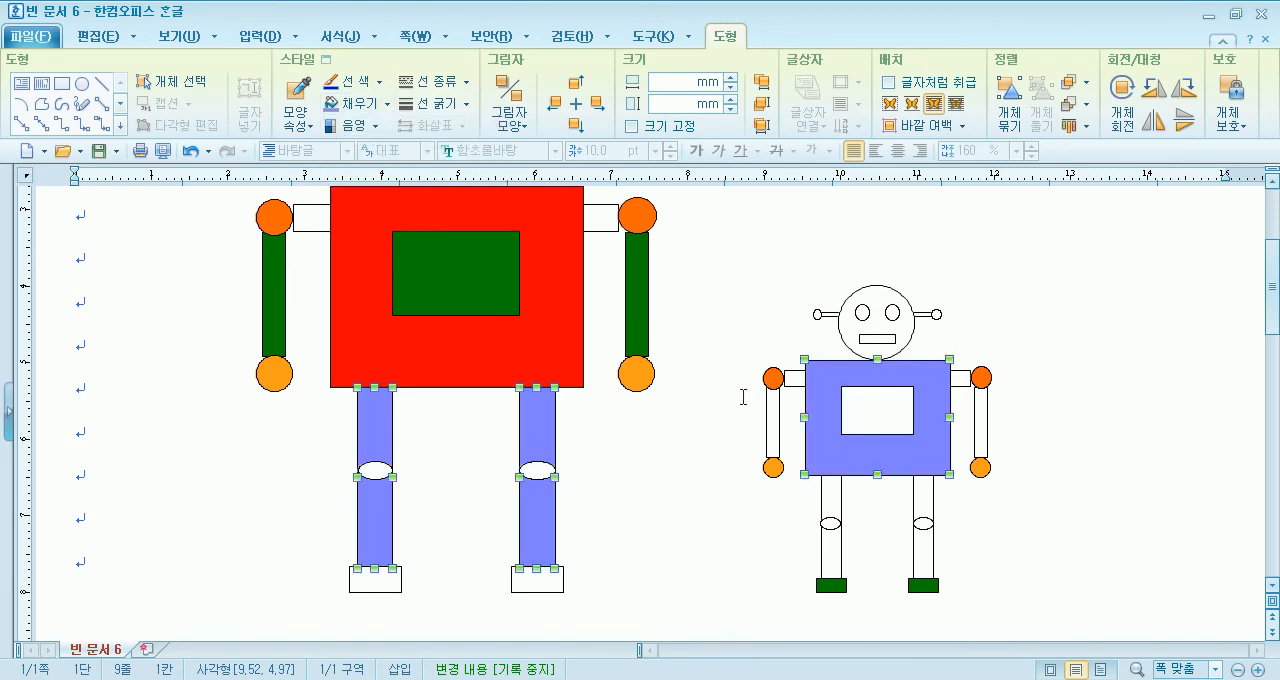
- Fill the small robot's chest rectangle with orange and its head circle with yellow
click(868, 425)
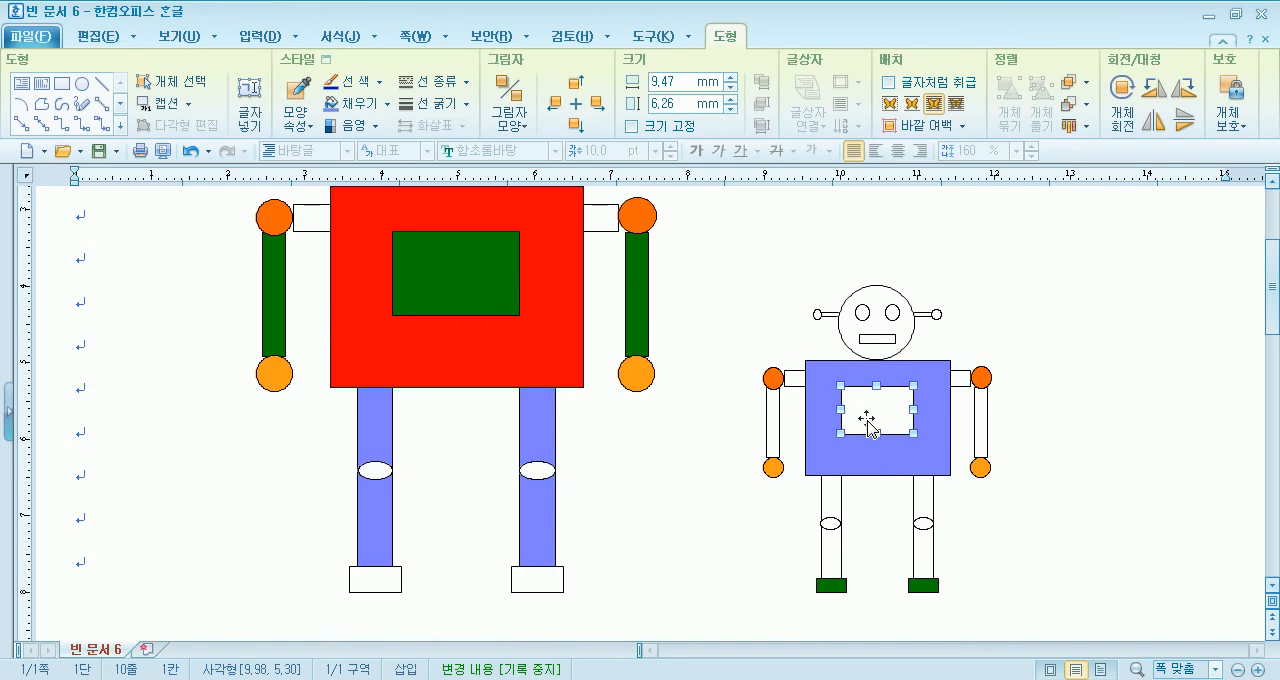
click(386, 110)
click(366, 176)
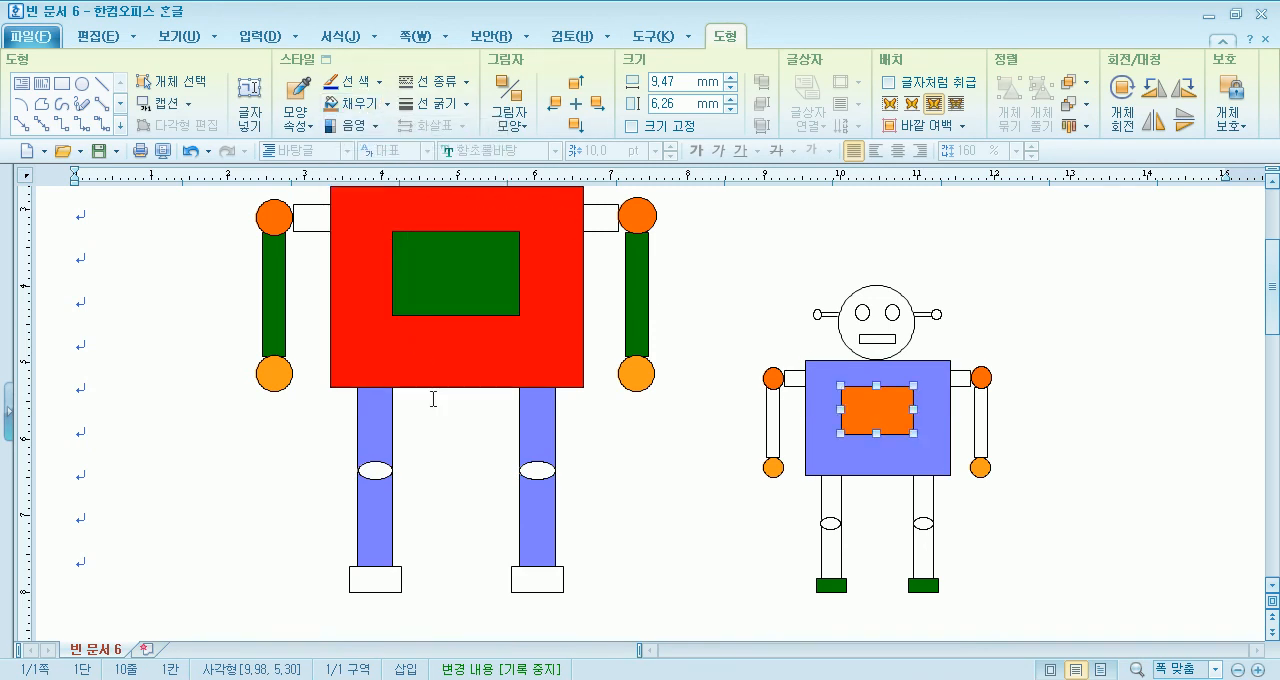
click(853, 335)
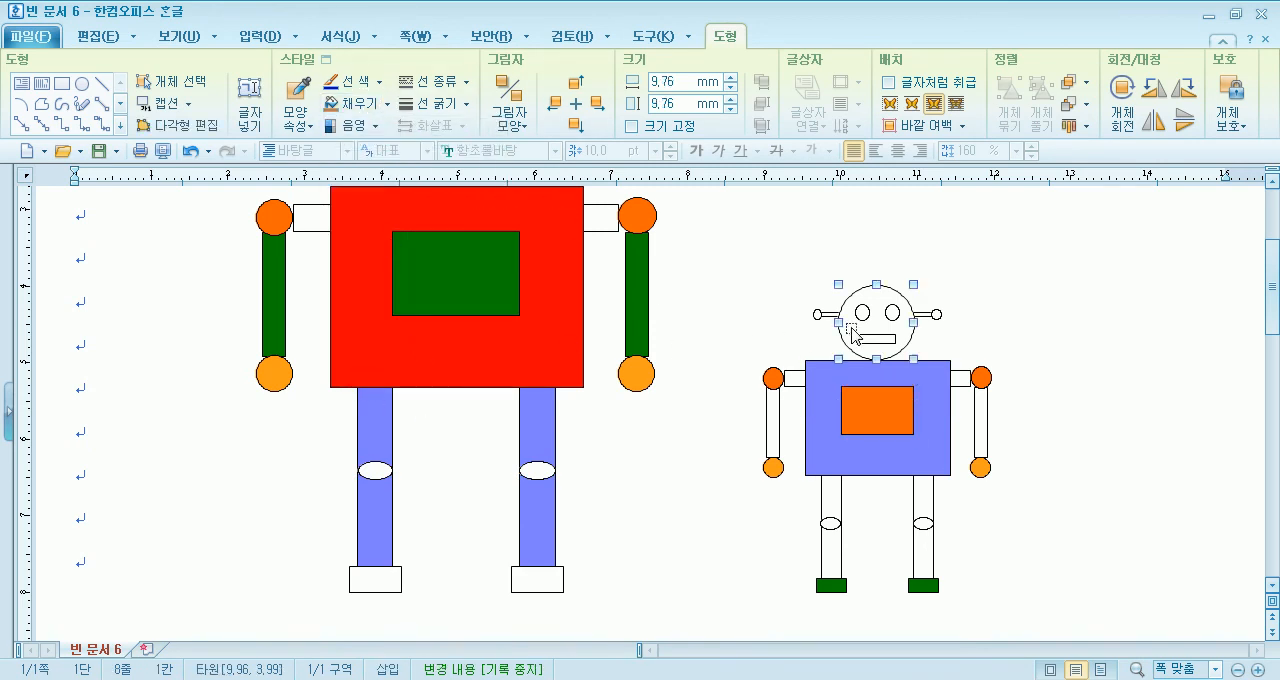
click(386, 103)
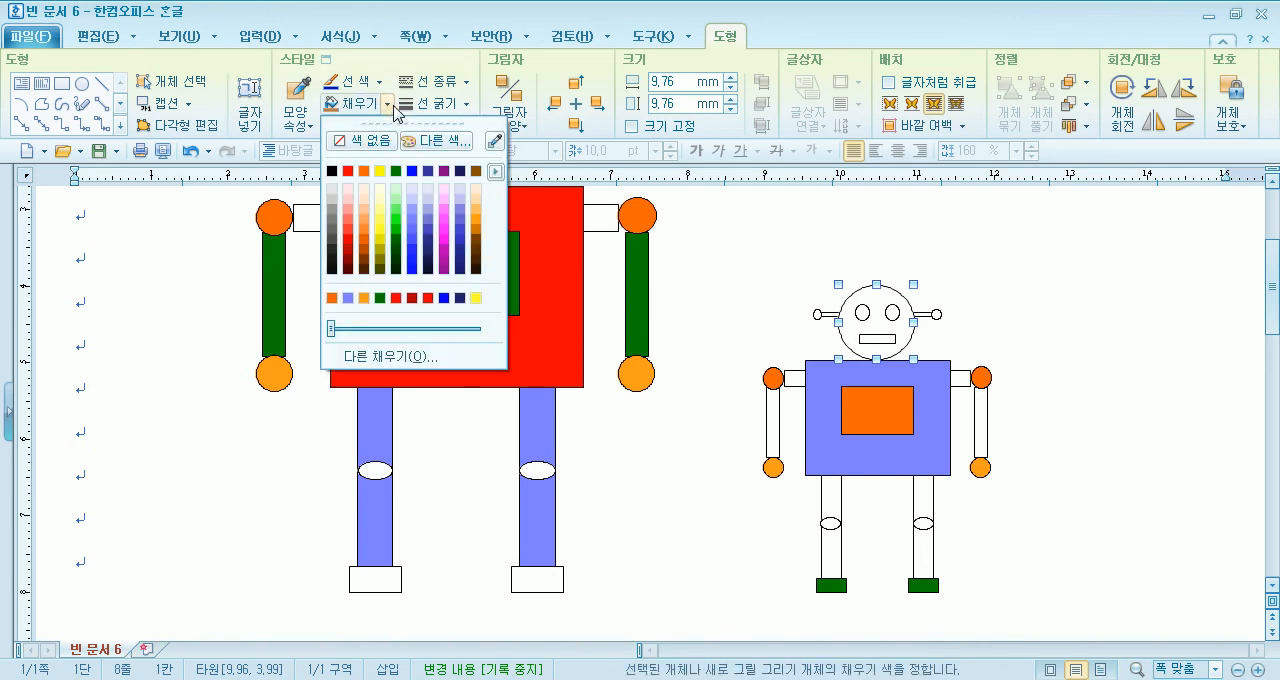
click(380, 171)
- Fill the large robot's head circle with dark ultramarine (검은 군청), 60% lighter
scroll(413, 340, up, 4)
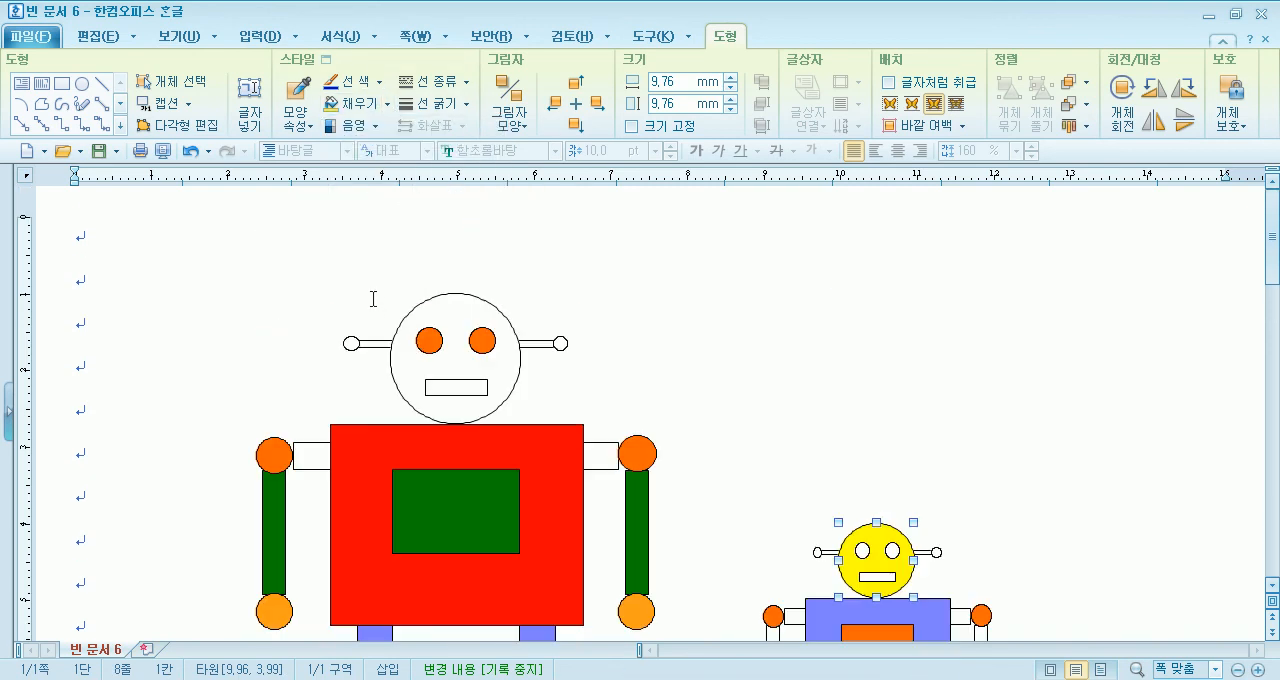
click(470, 316)
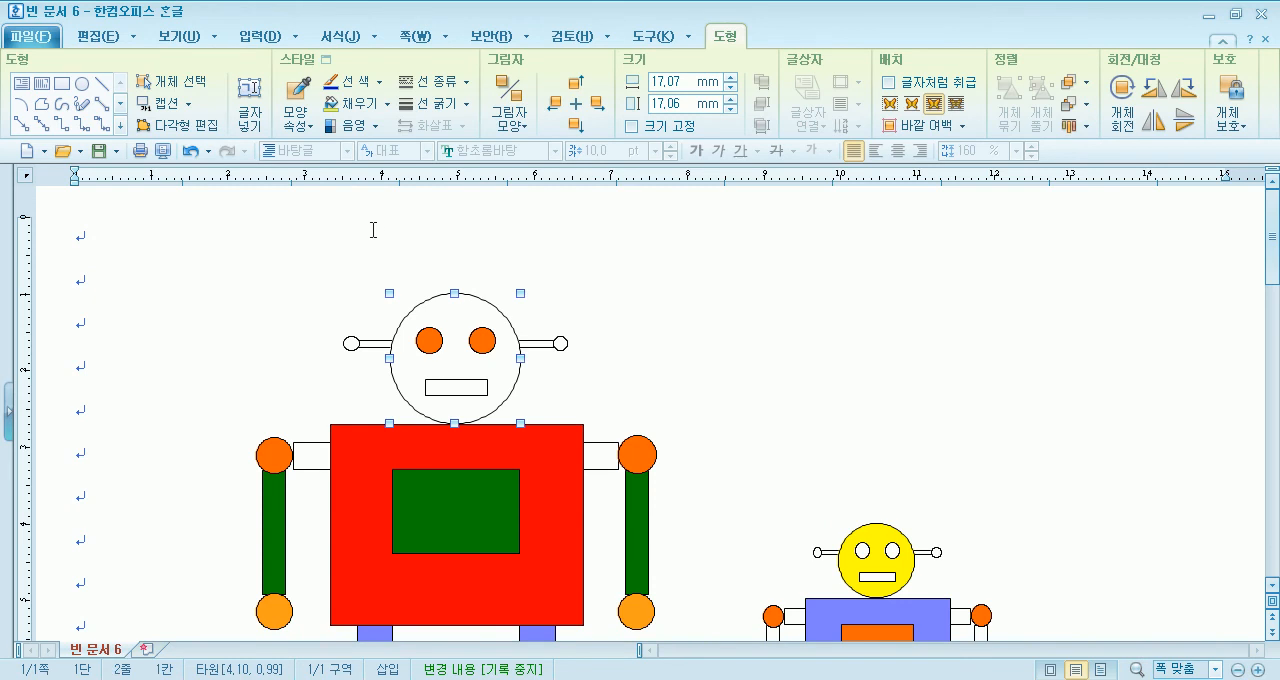
click(386, 103)
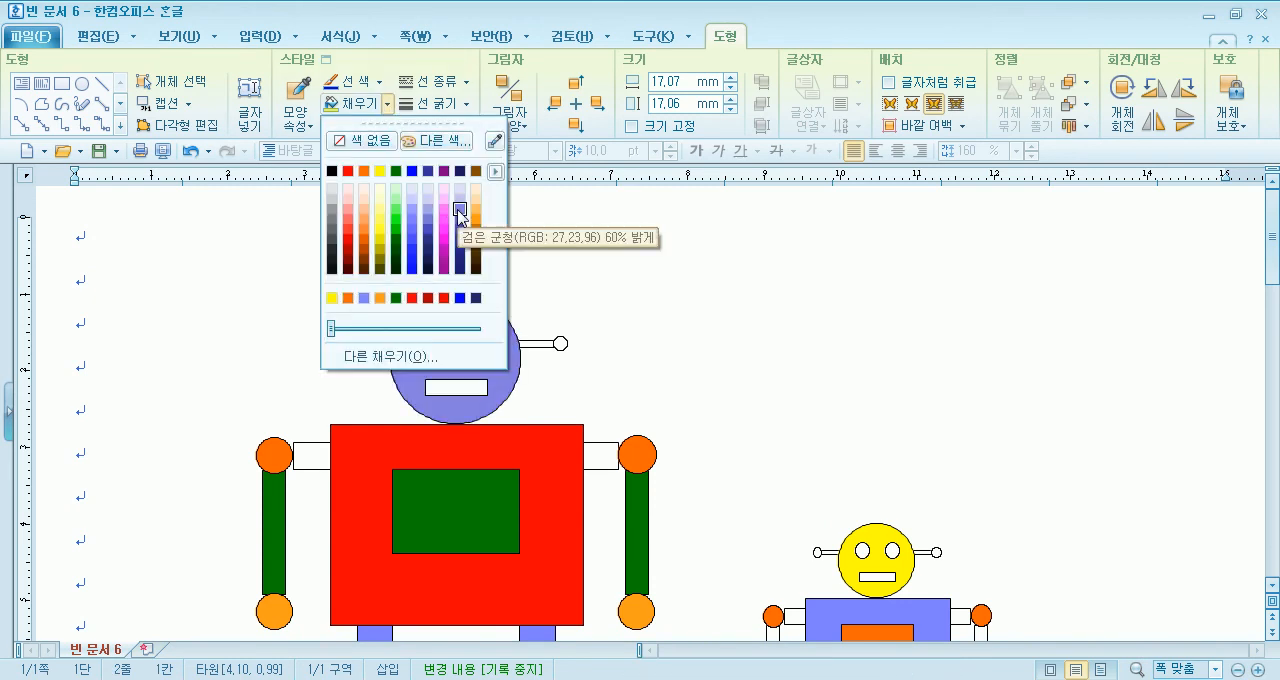
click(460, 209)
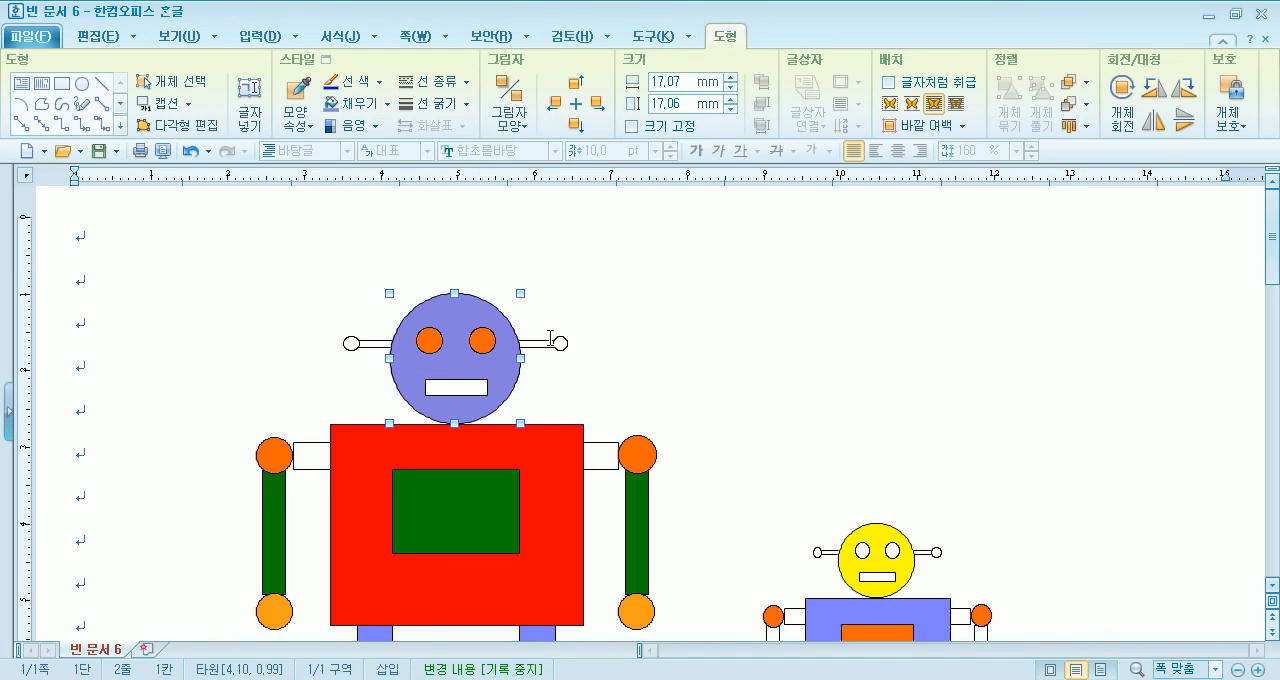
- Fill the small circles at both antenna ends of the large robot with orange
click(351, 343)
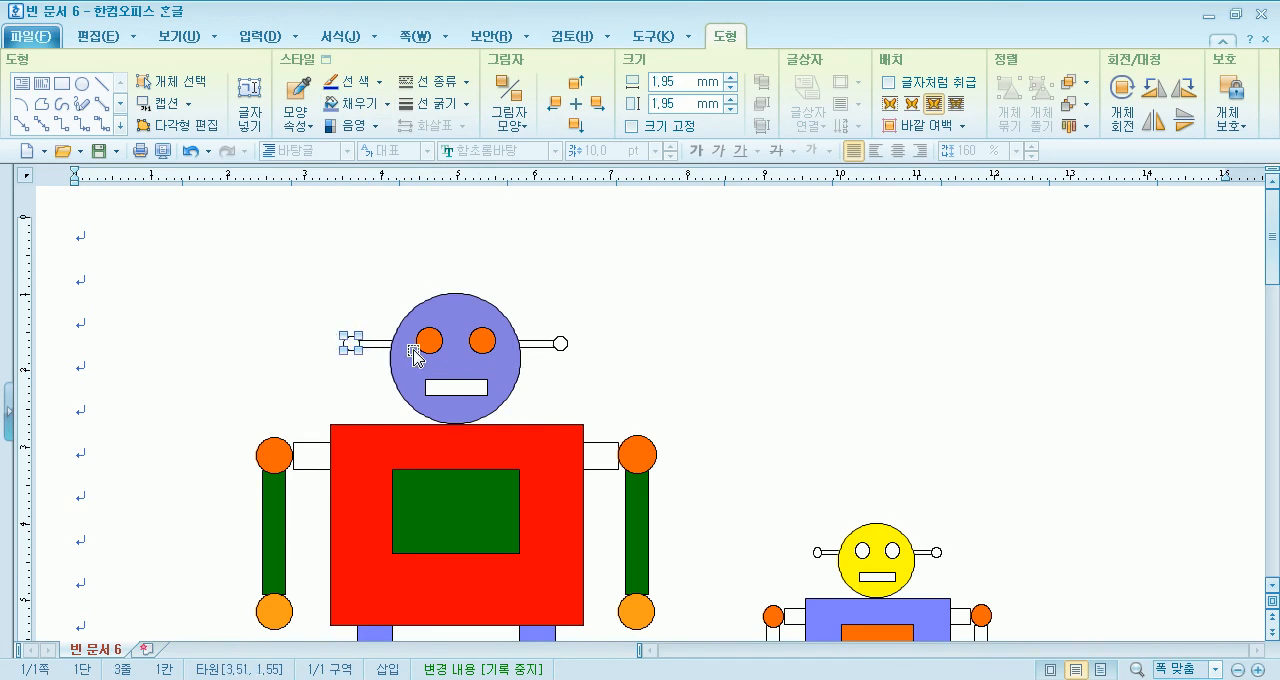
shift+click(560, 345)
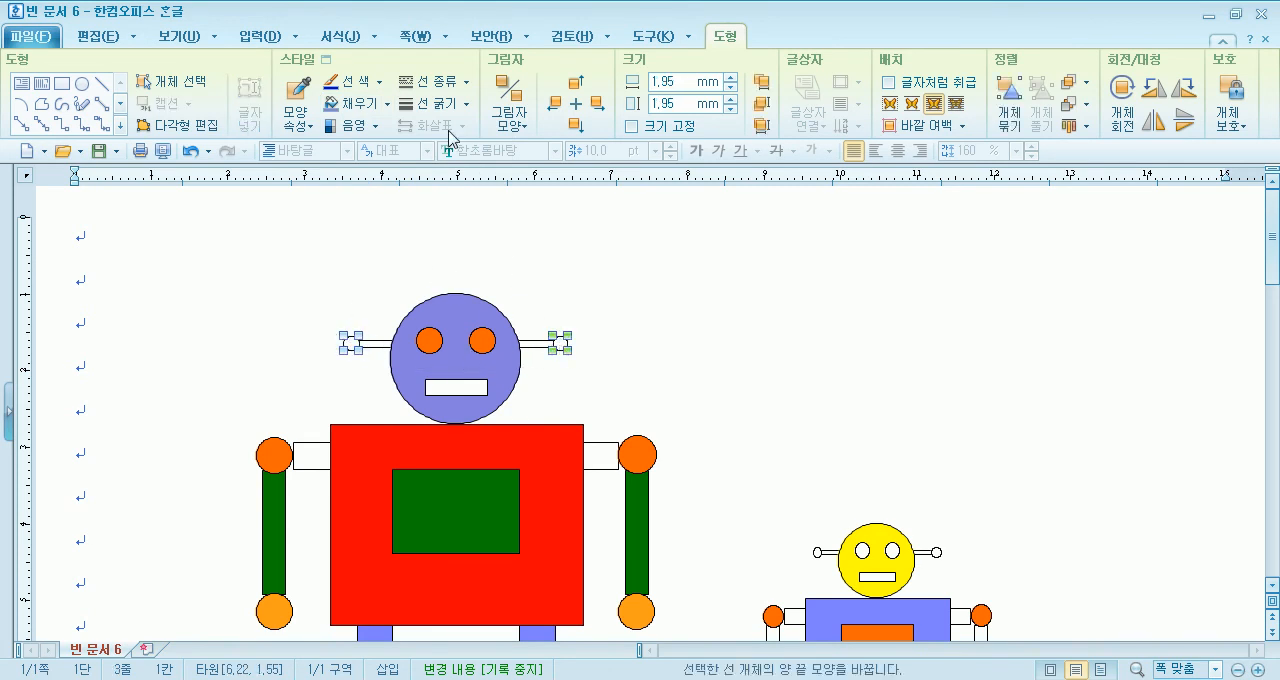
click(387, 103)
click(364, 171)
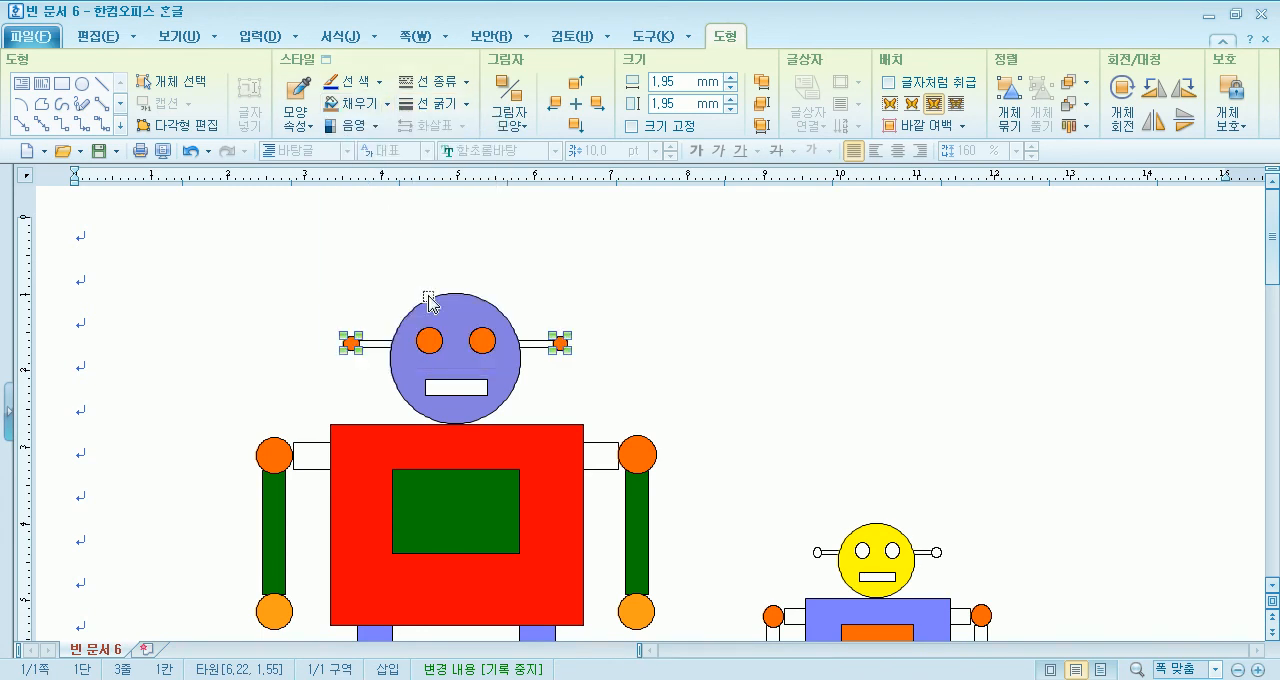
- Fill the thin antenna bars behind the heads of both robots with dark green
click(378, 344)
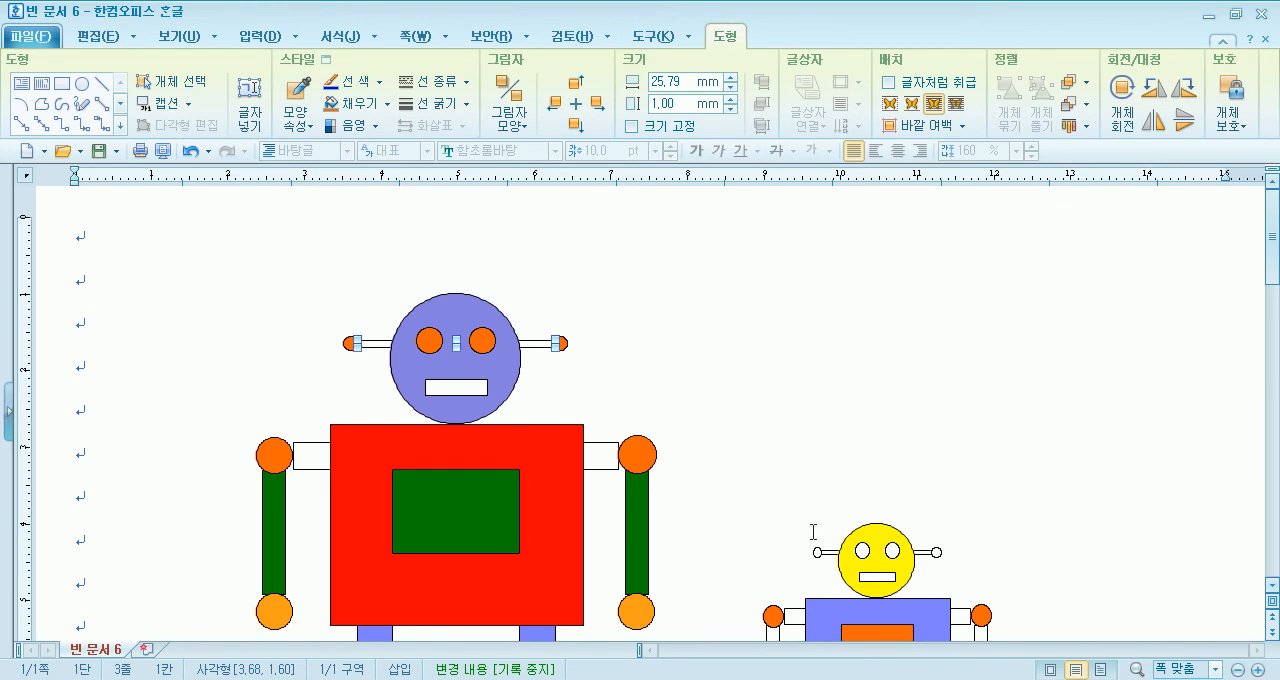
shift+click(834, 556)
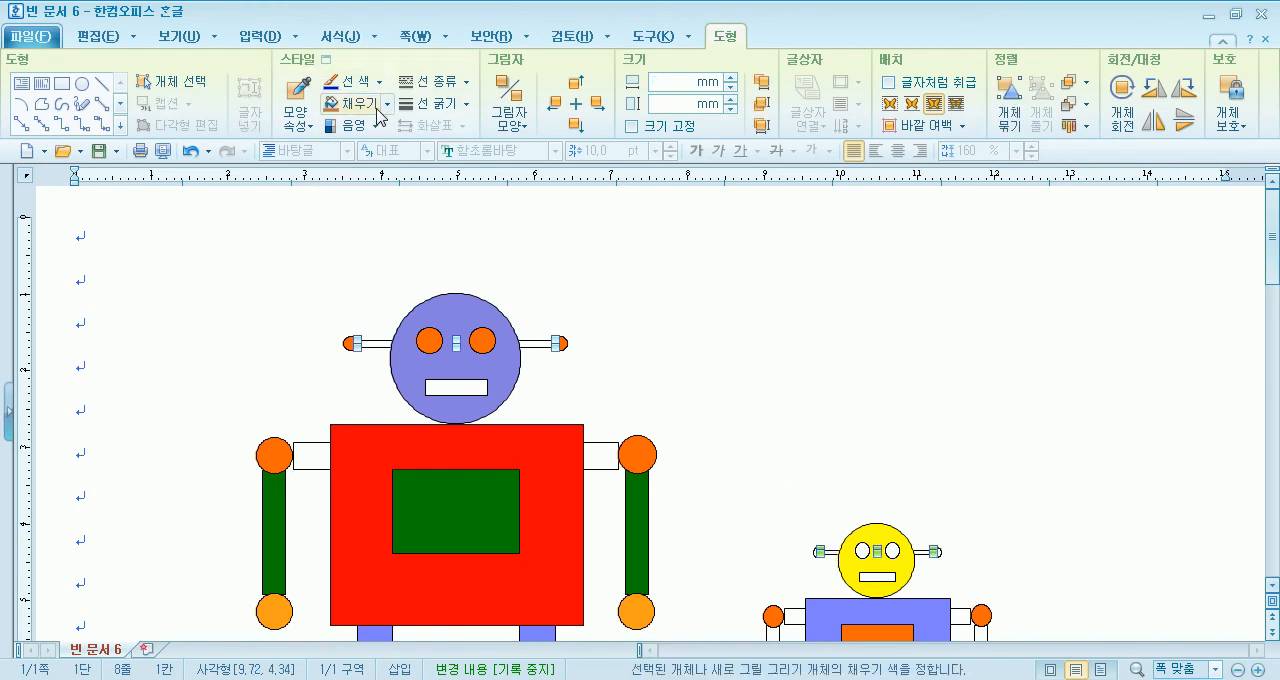
click(387, 103)
click(397, 172)
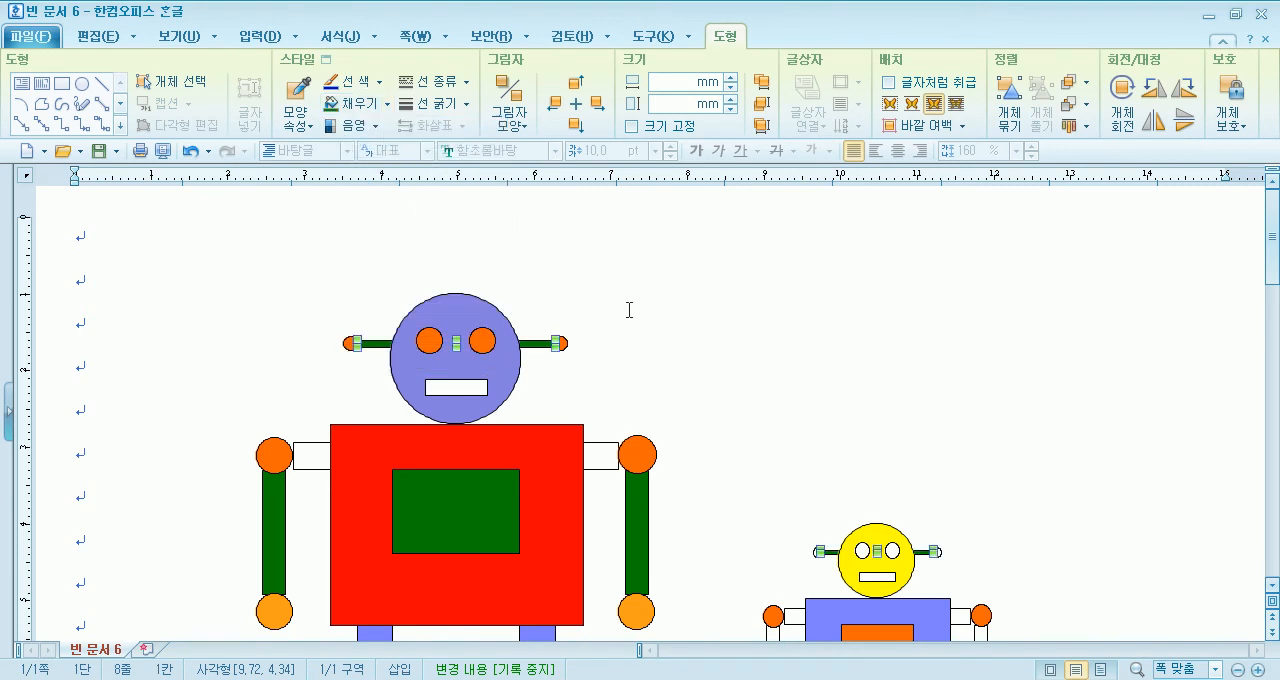
click(603, 300)
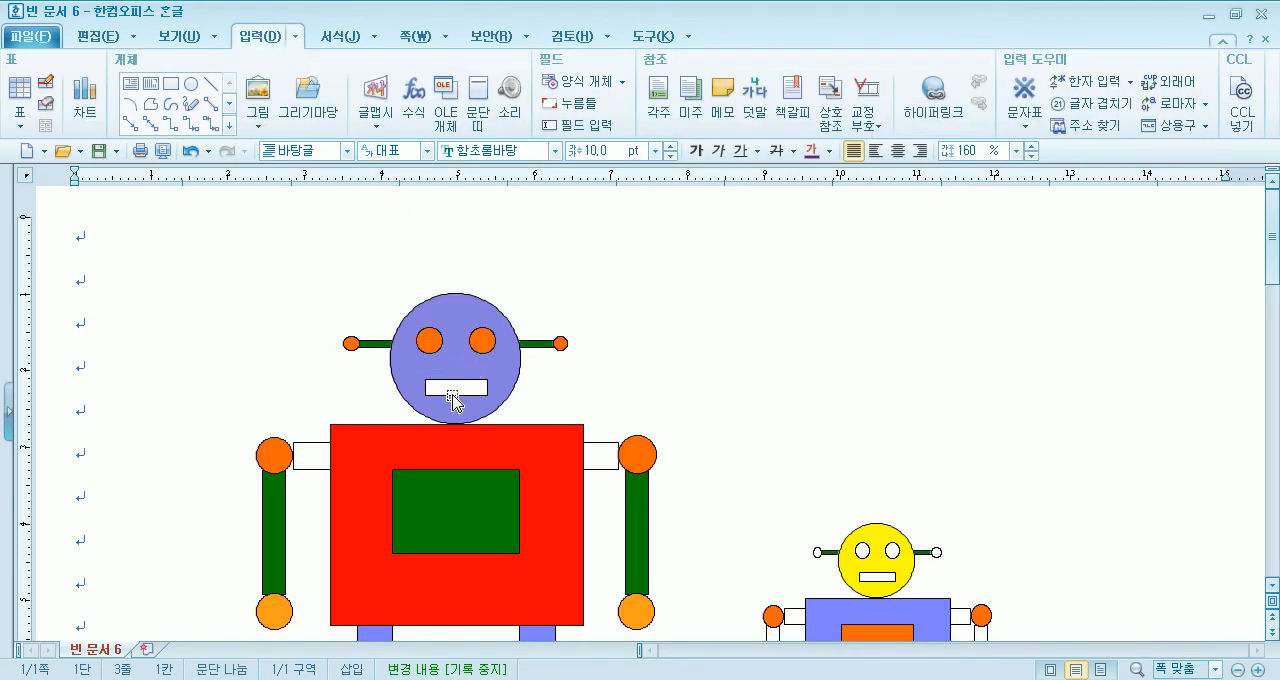
- Fill the large robot's mouth rectangle with blue
click(450, 387)
click(389, 105)
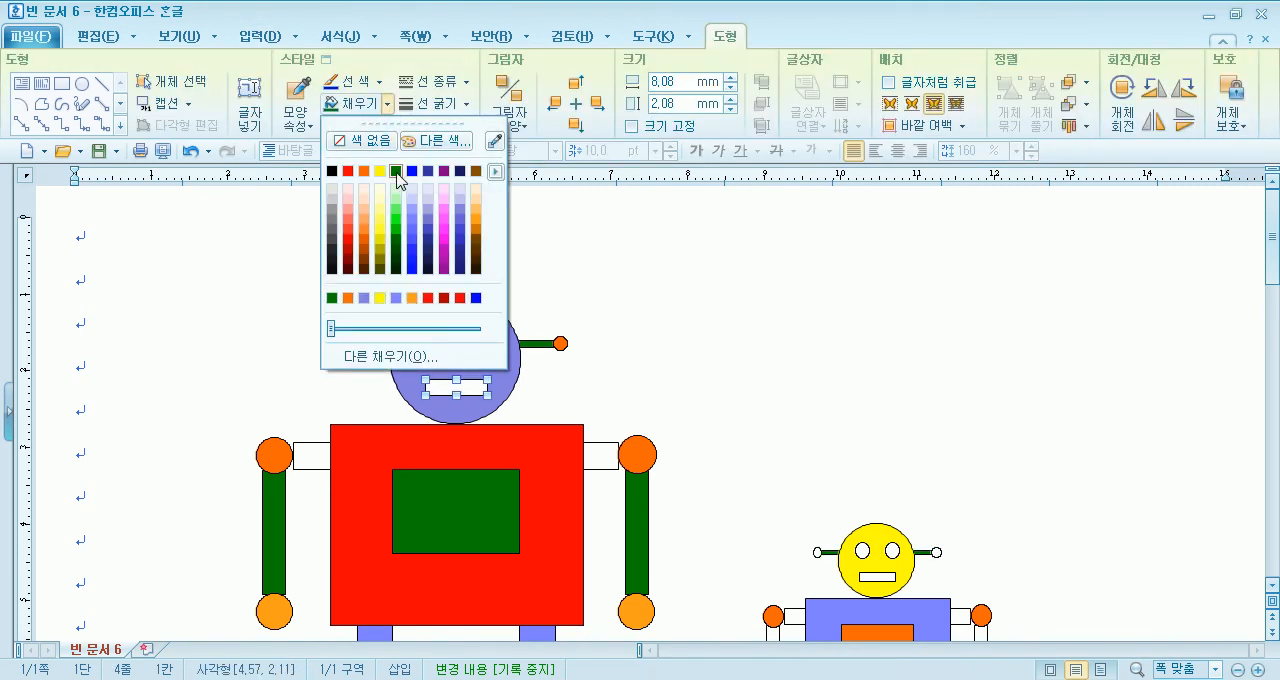
click(412, 171)
- Fill the small circles at both antenna ends of the small robot with orange
scroll(749, 328, down, 8)
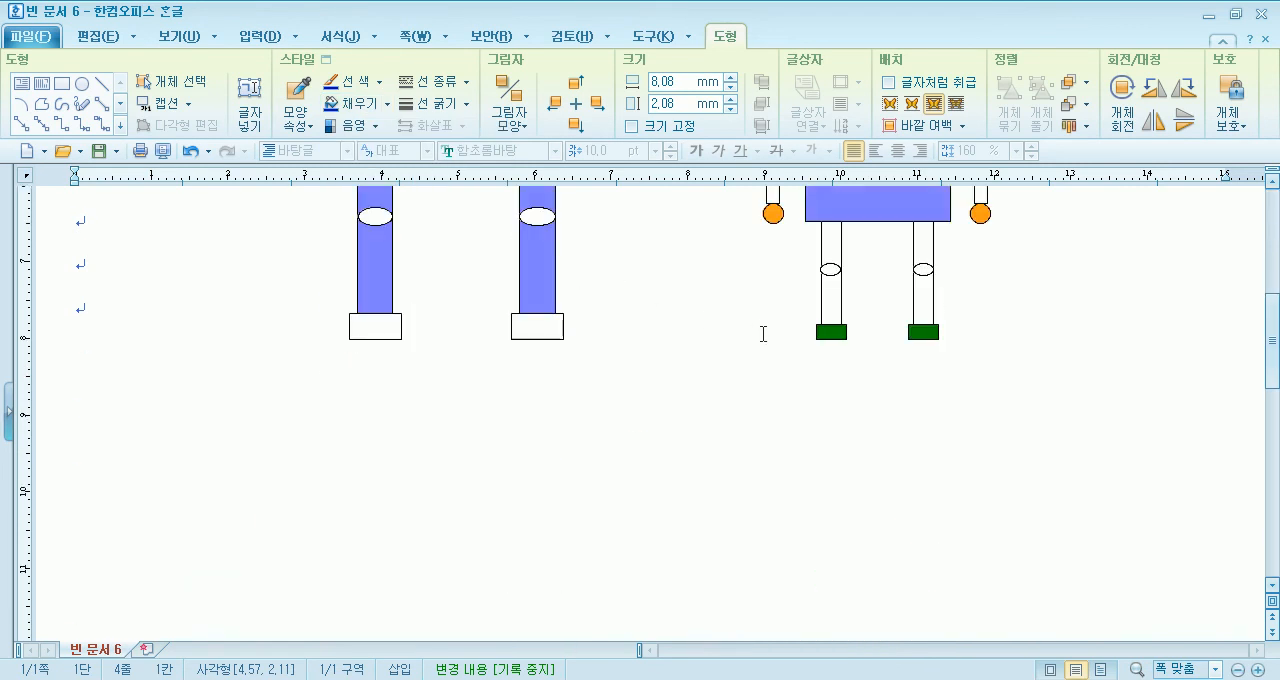
scroll(770, 345, up, 8)
click(818, 430)
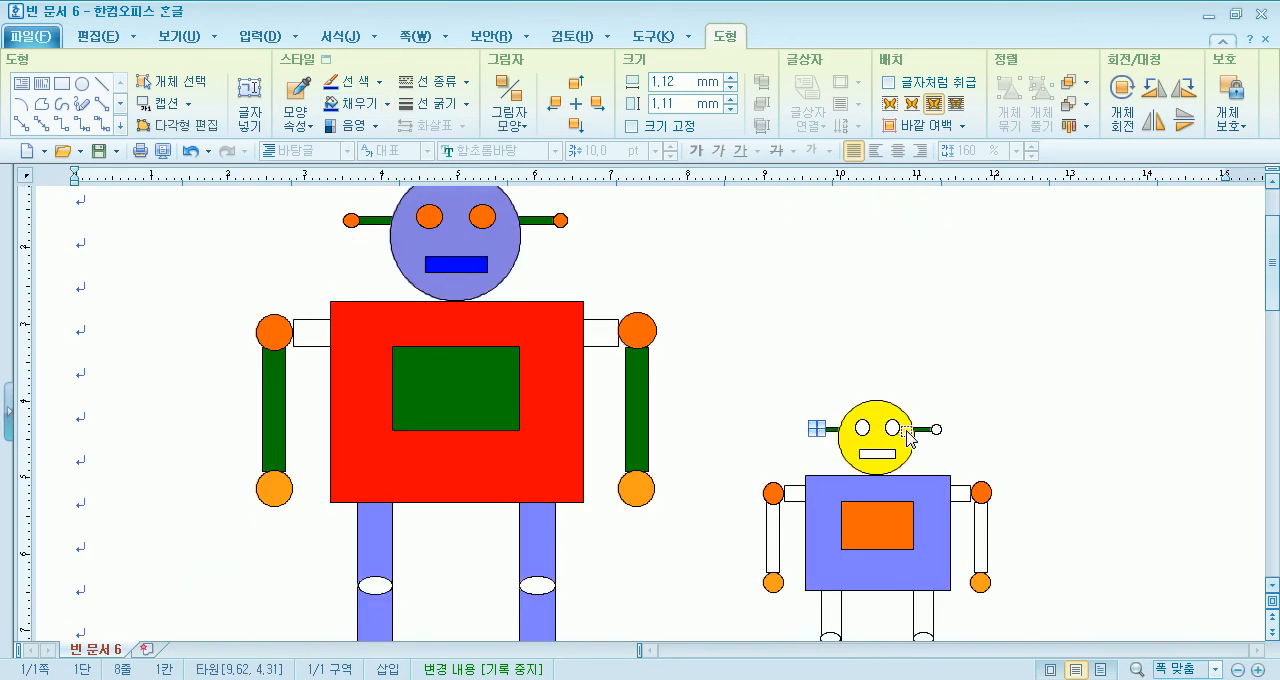
shift+click(937, 429)
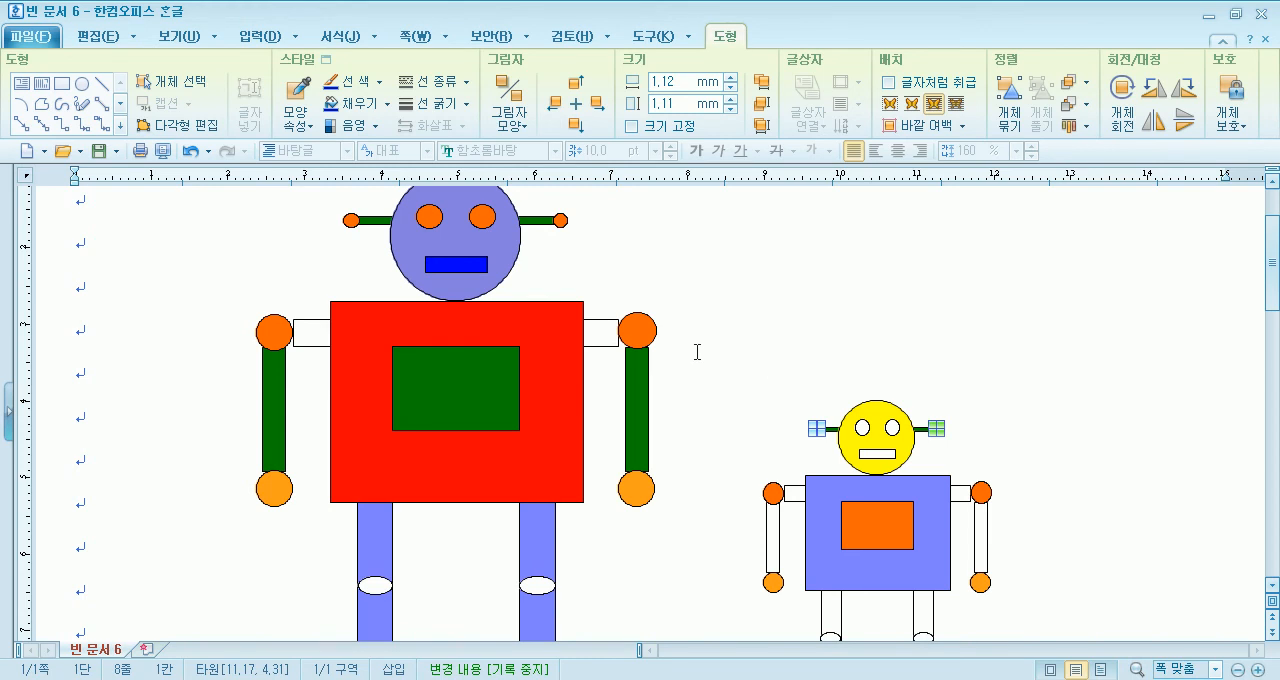
click(387, 103)
click(350, 298)
- Fill the knee ellipses on both legs of the large and small robots with yellow
click(370, 585)
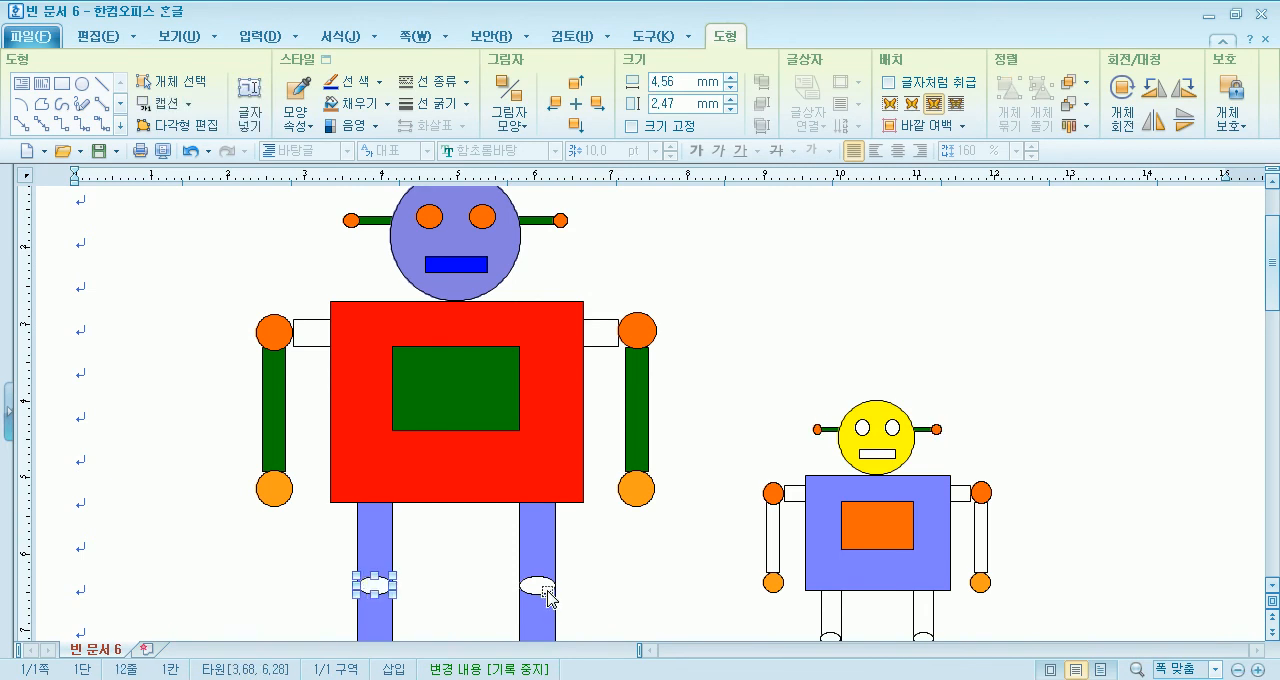
shift+click(546, 590)
scroll(794, 400, down, 3)
shift+click(829, 269)
shift+click(918, 272)
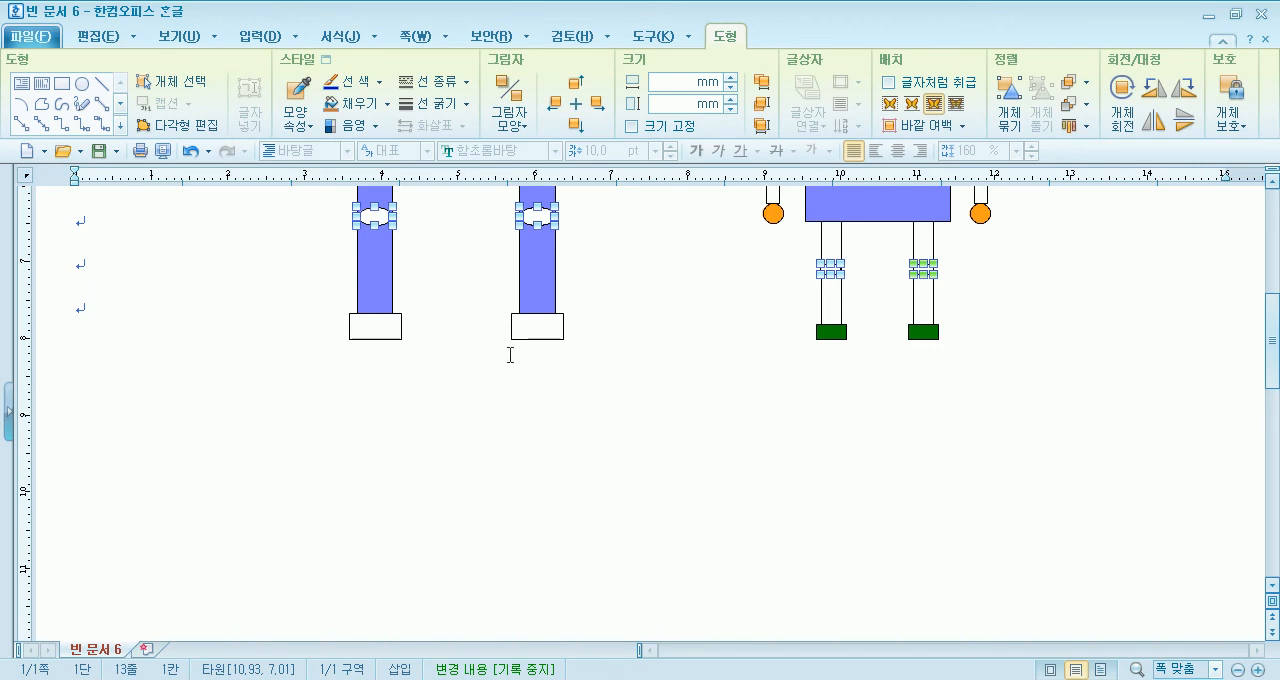
scroll(466, 350, up, 3)
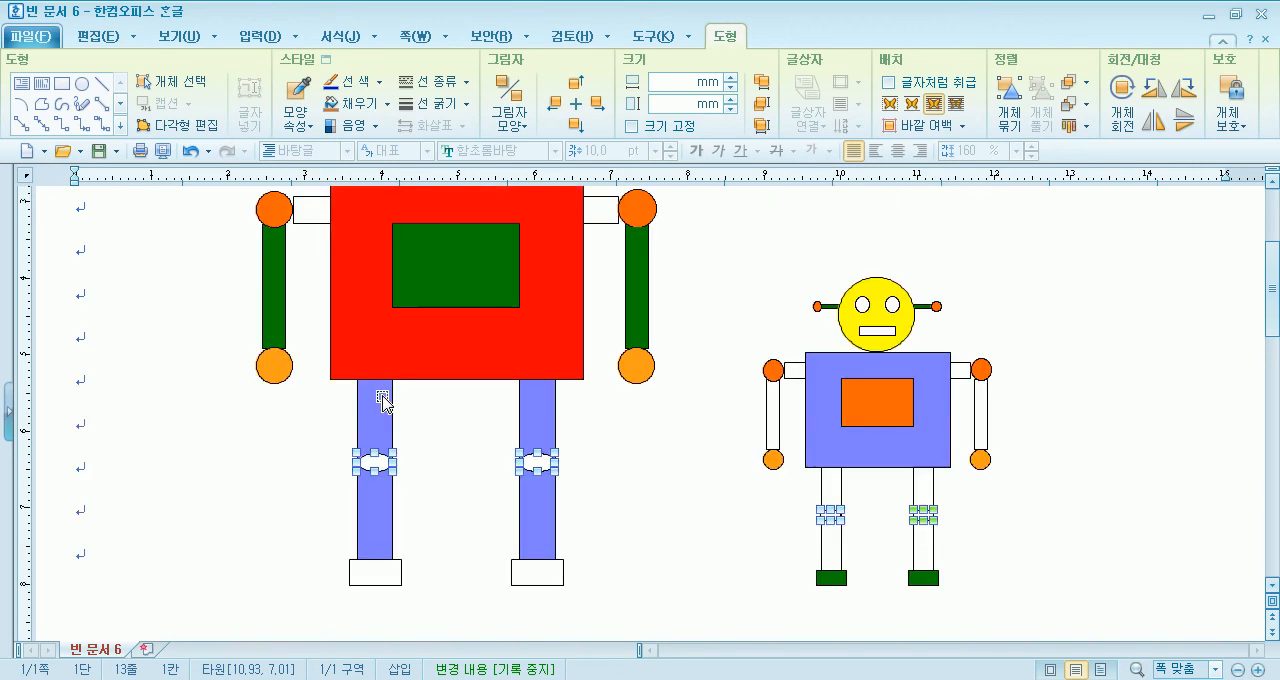
click(389, 104)
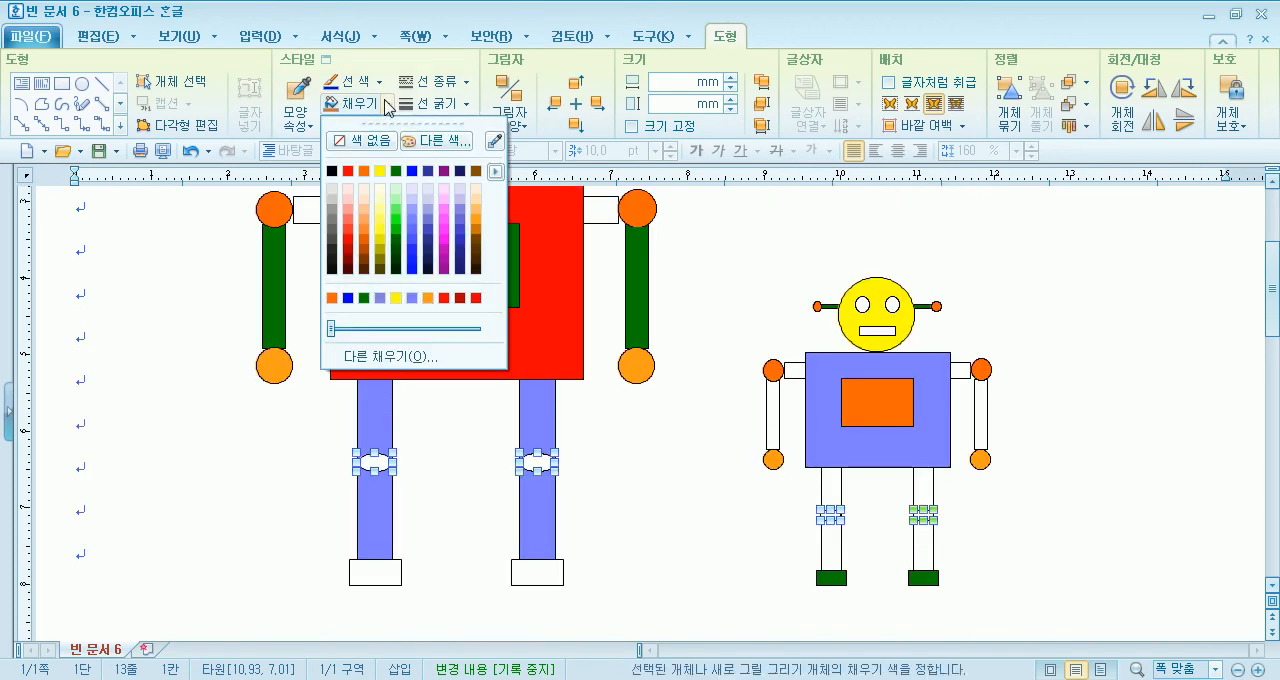
click(380, 171)
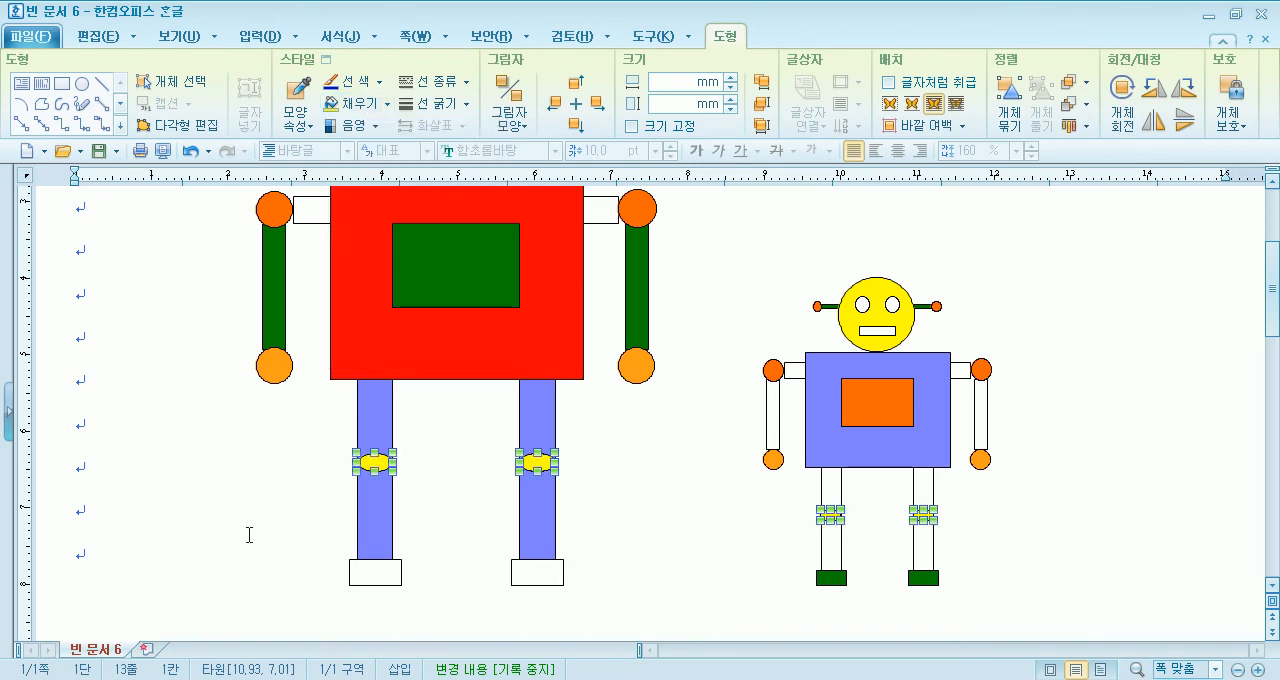
- Fill the two foot rectangles of the large robot with dark navy
click(383, 575)
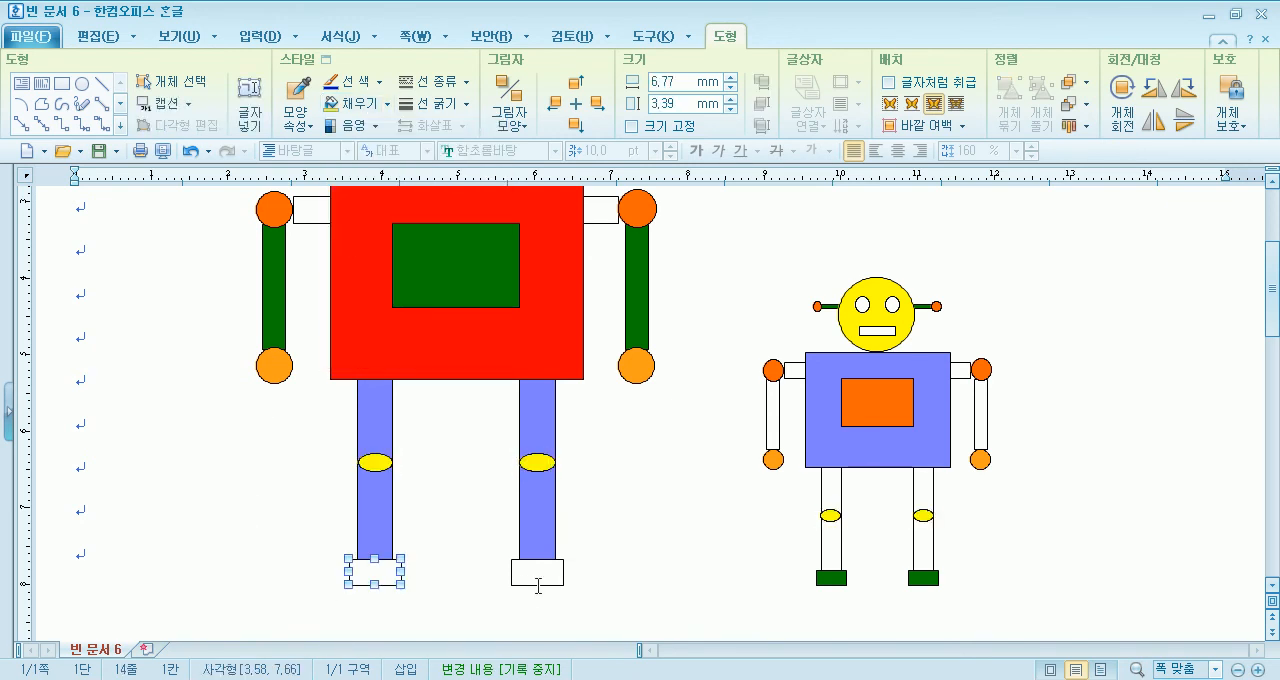
shift+click(552, 578)
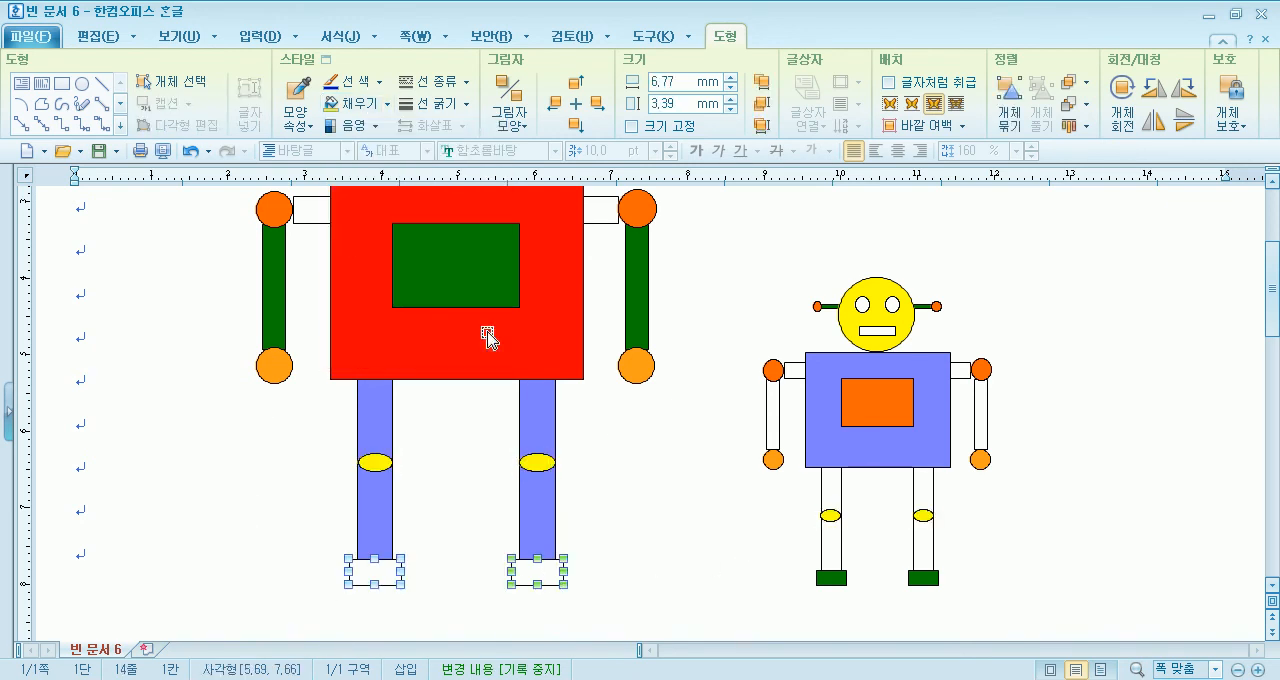
click(387, 104)
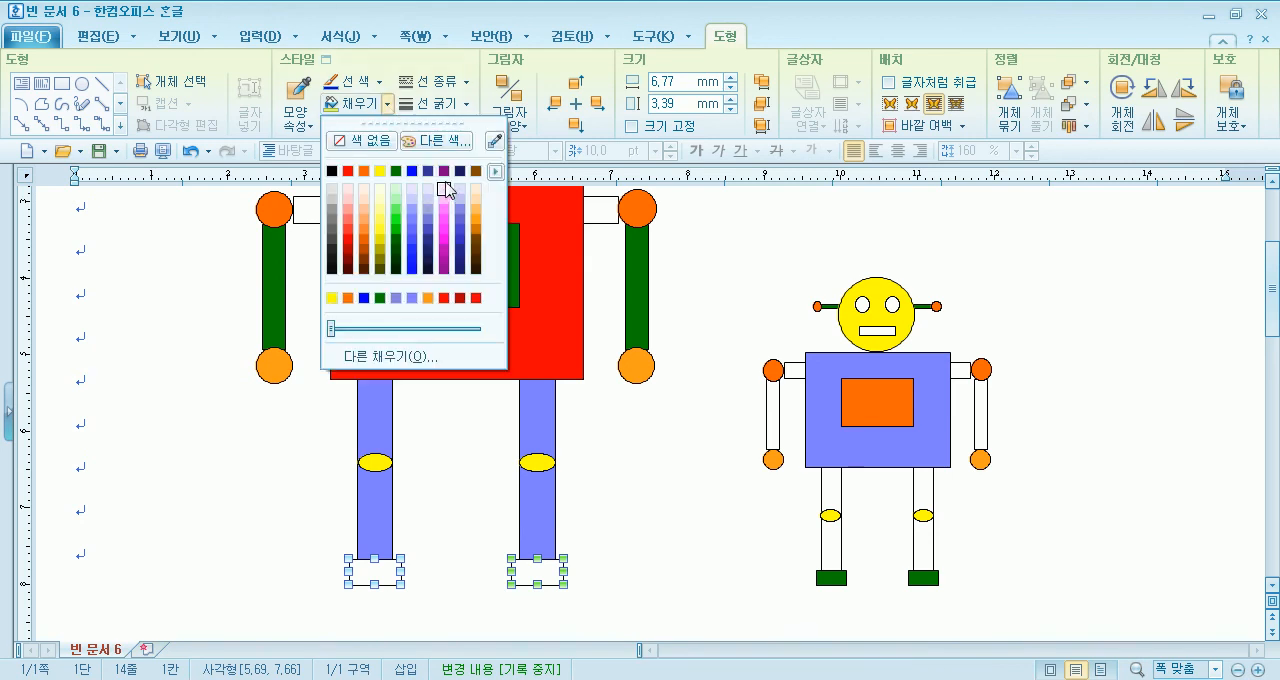
click(460, 171)
click(570, 576)
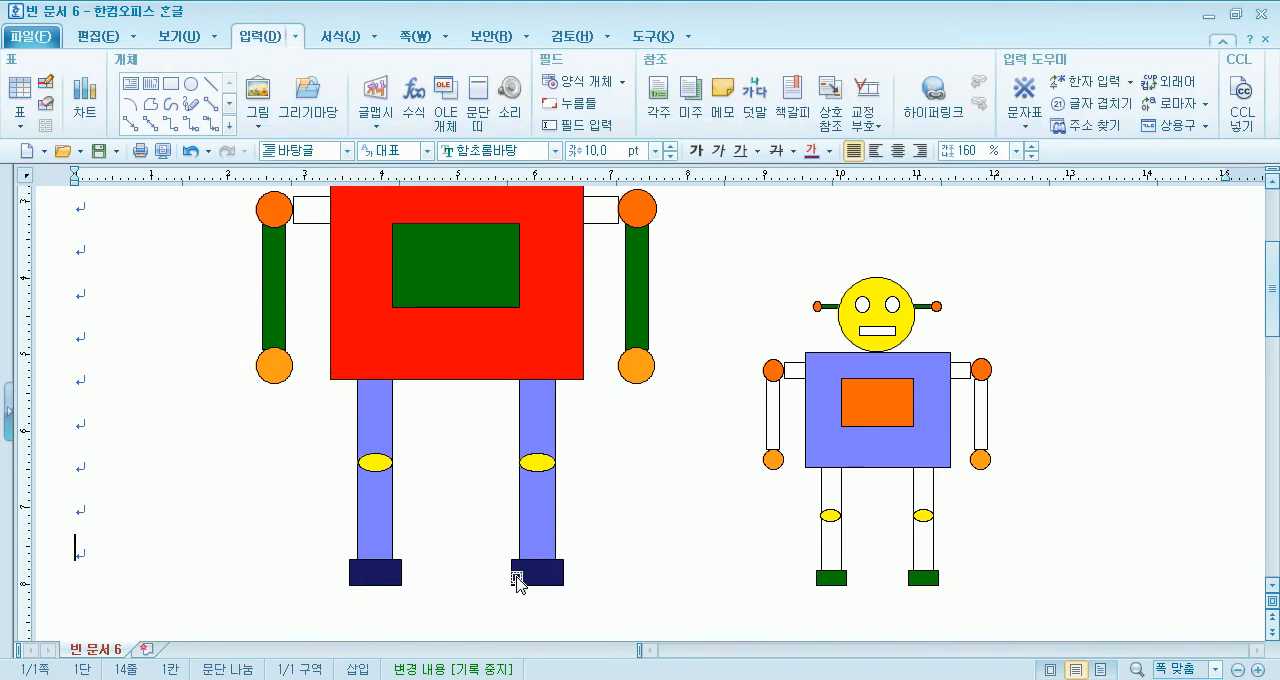
click(388, 583)
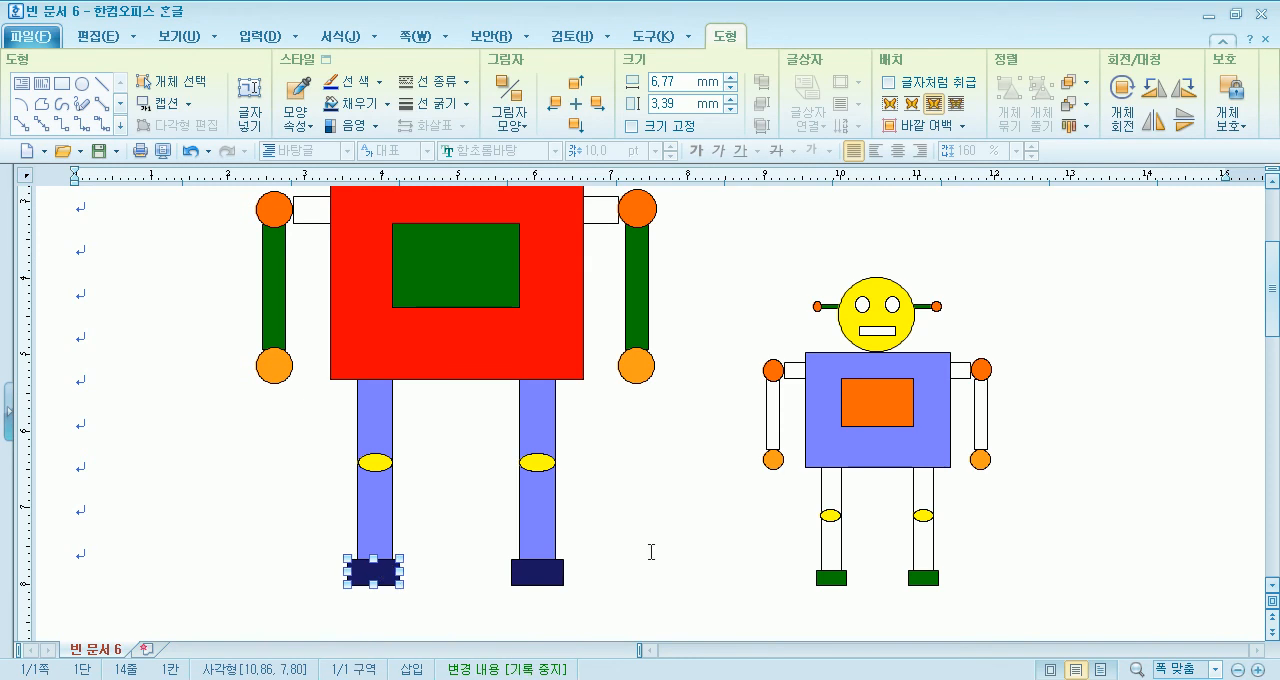
click(698, 531)
- Fill both leg rectangles of the small robot with light orange
click(831, 485)
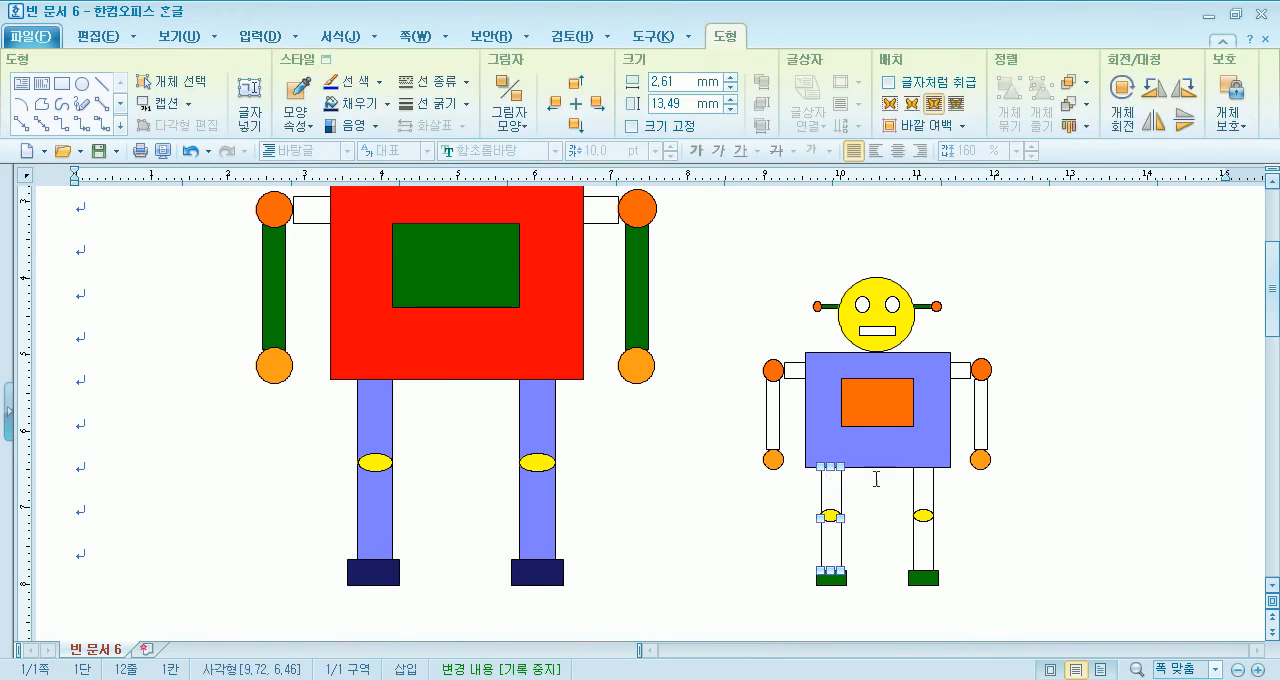
shift+click(930, 500)
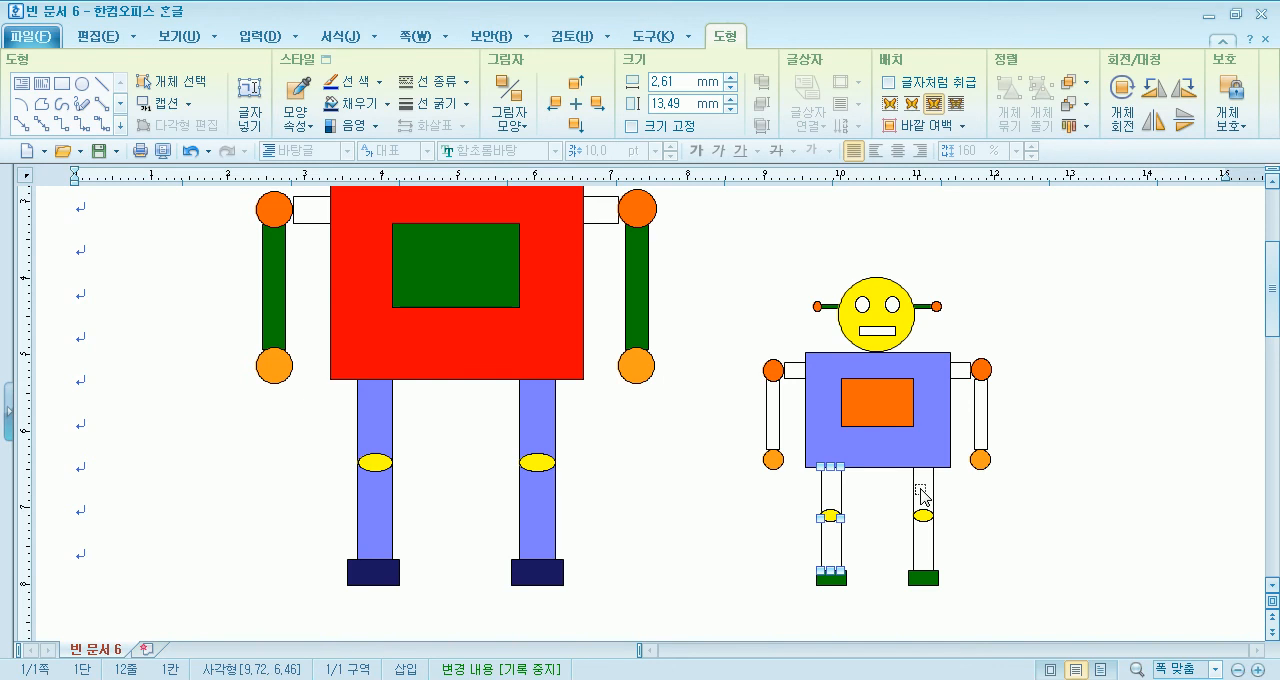
click(386, 104)
click(364, 218)
- Fill the two vertical arm rectangles of the small robot with a medium orange shade
click(773, 412)
shift+click(981, 414)
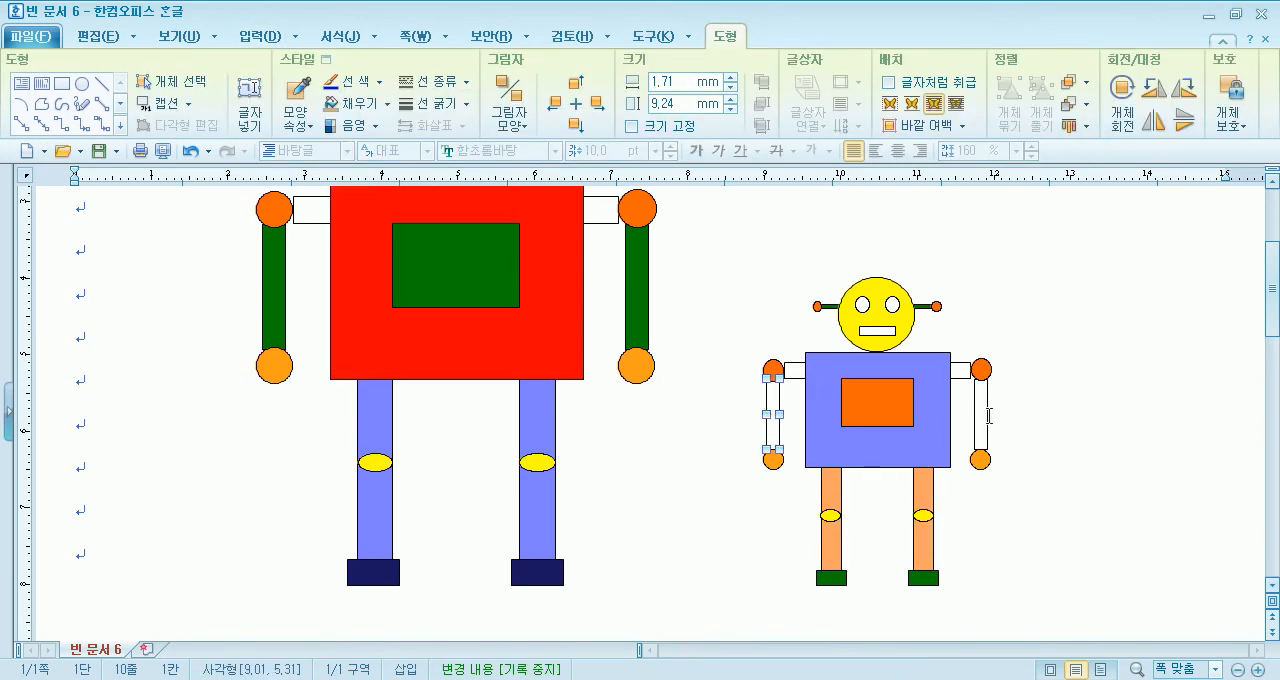
click(386, 104)
click(366, 231)
click(672, 533)
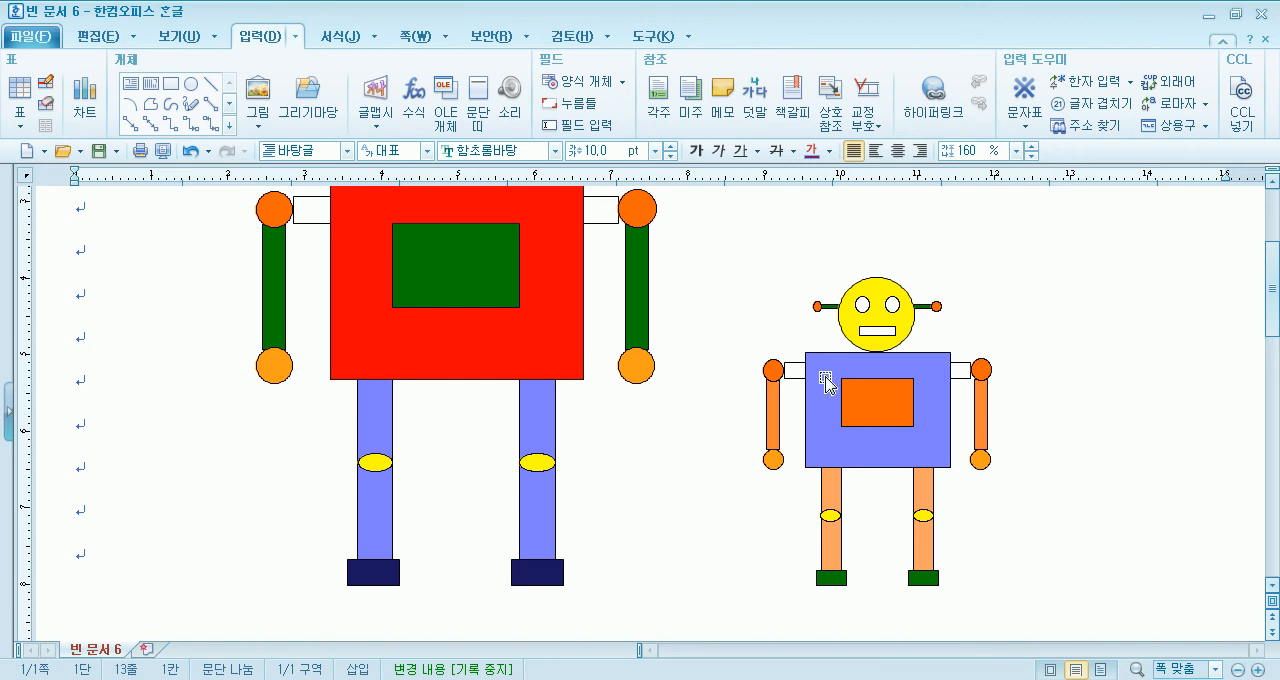
- Fill the small robot's shoulder bar with muted blue-violet and its mouth rectangle with blue
click(794, 370)
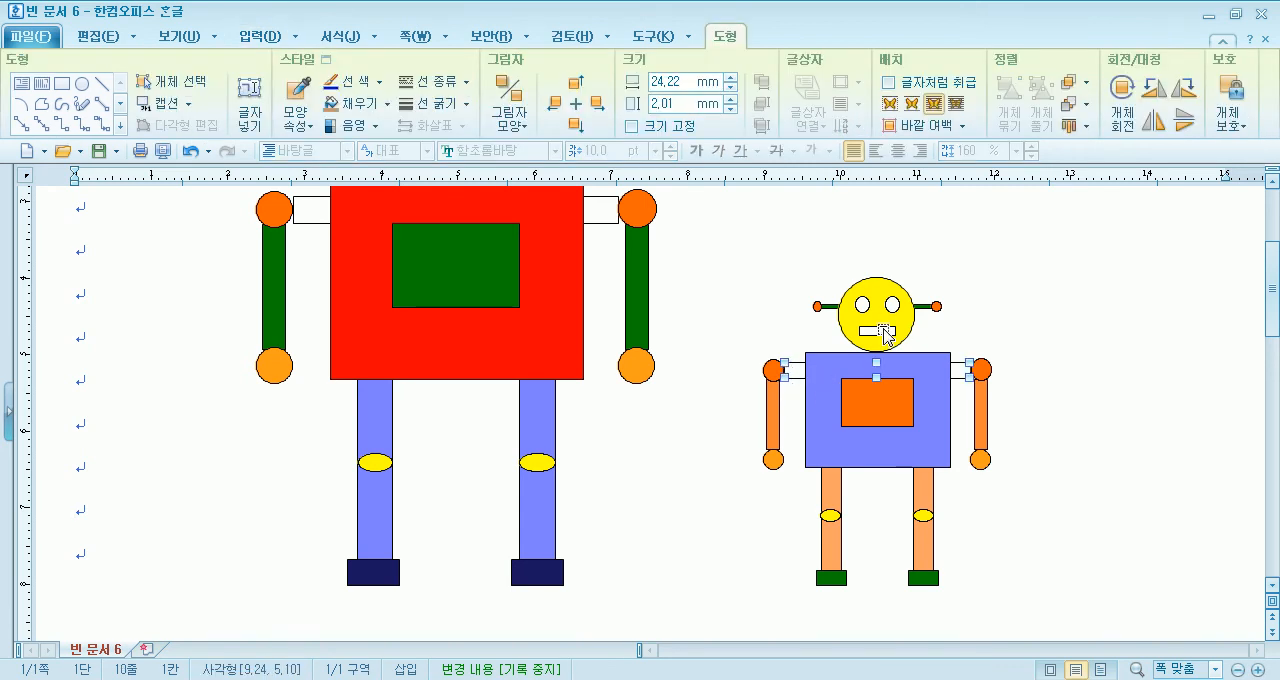
click(385, 106)
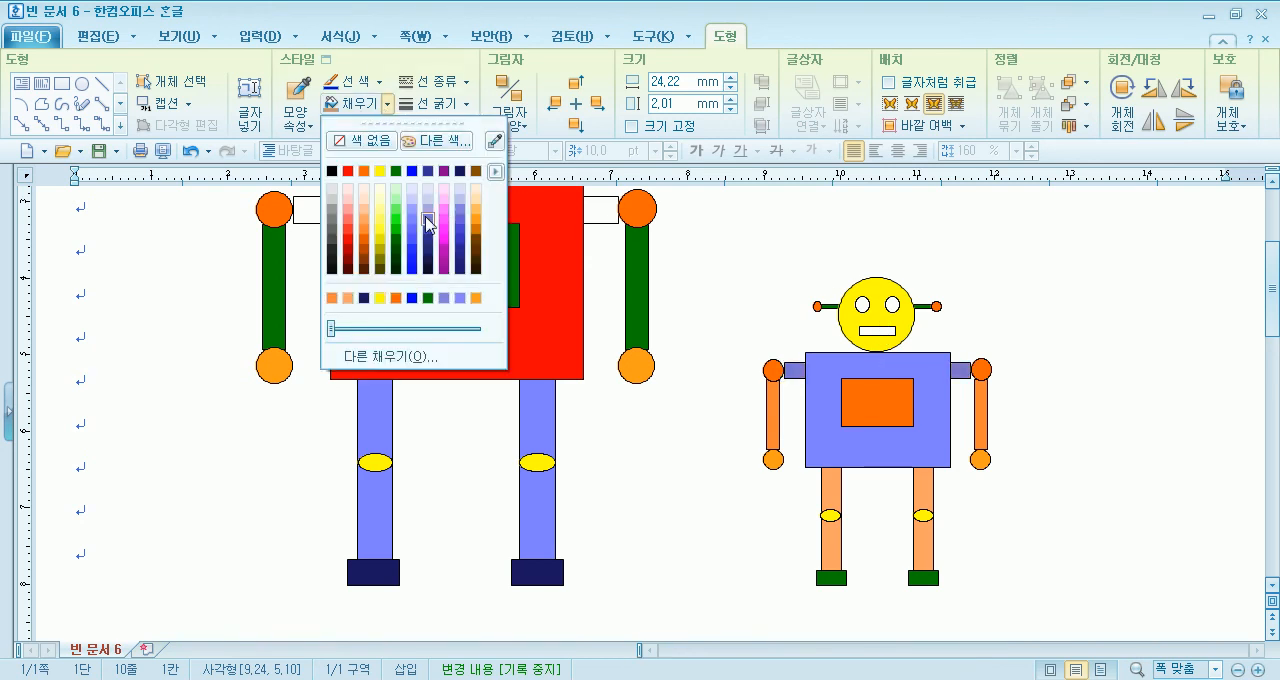
click(430, 218)
click(884, 334)
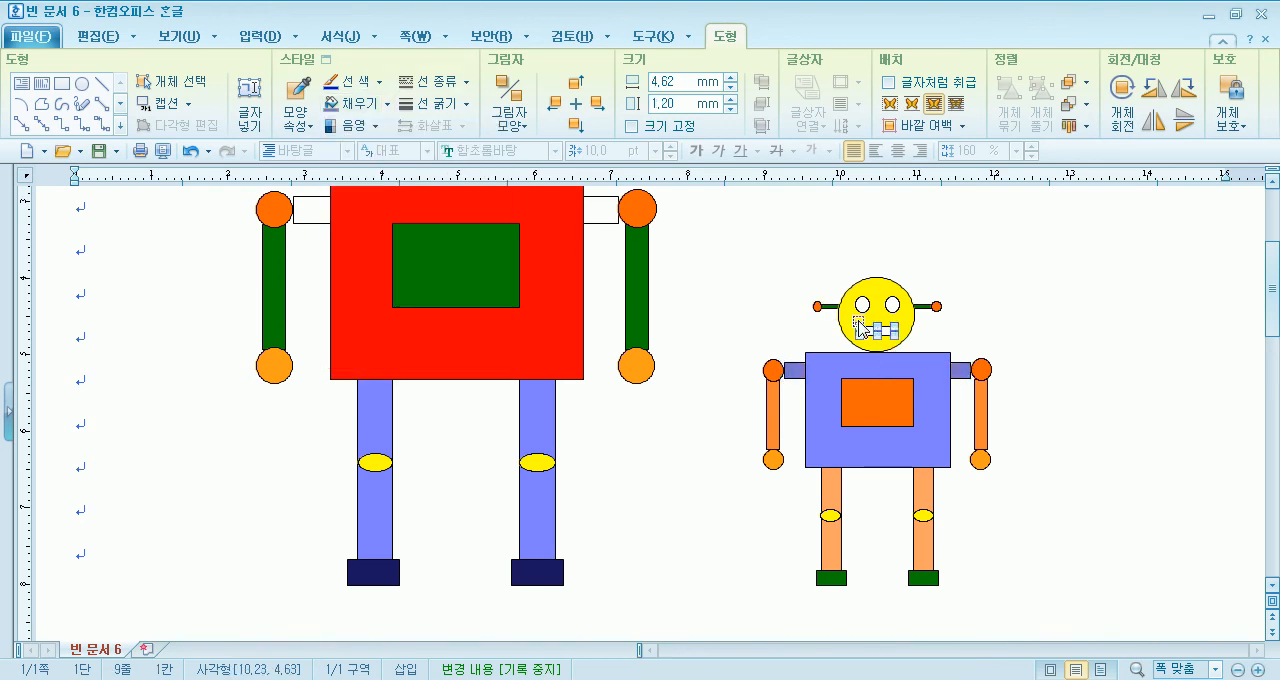
click(385, 106)
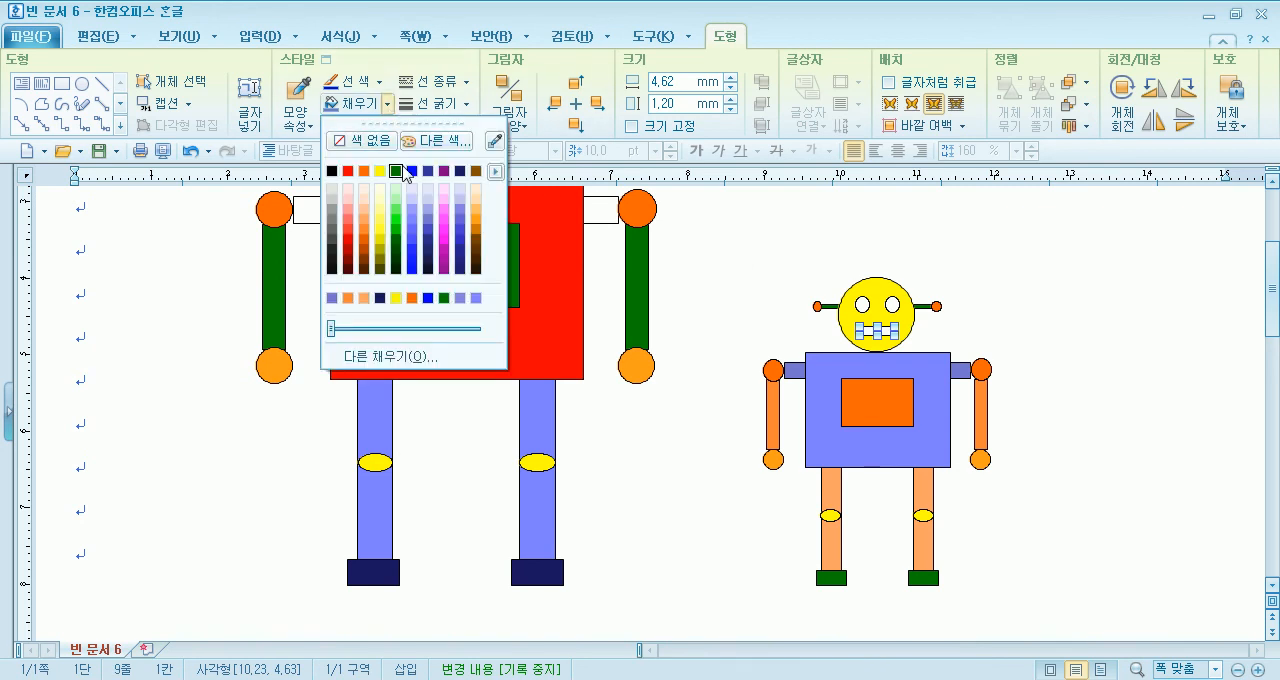
click(414, 182)
- Fill both eye circles of the small robot with orange
click(861, 304)
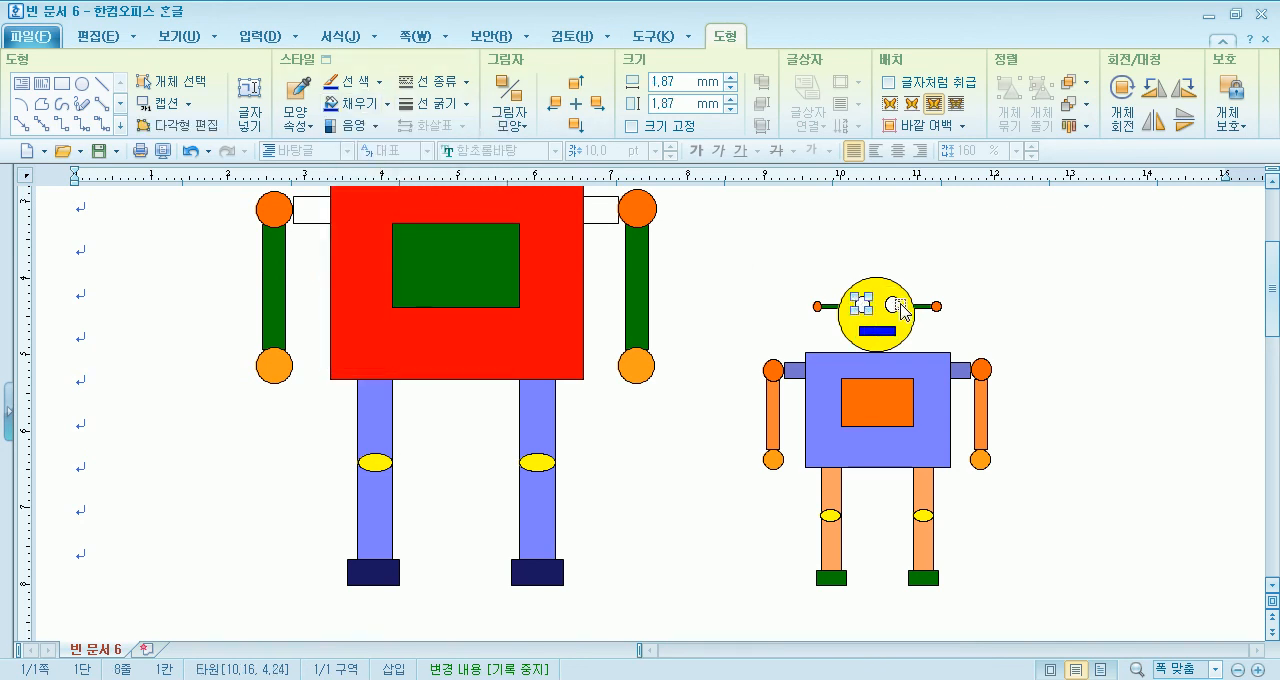
shift+click(892, 303)
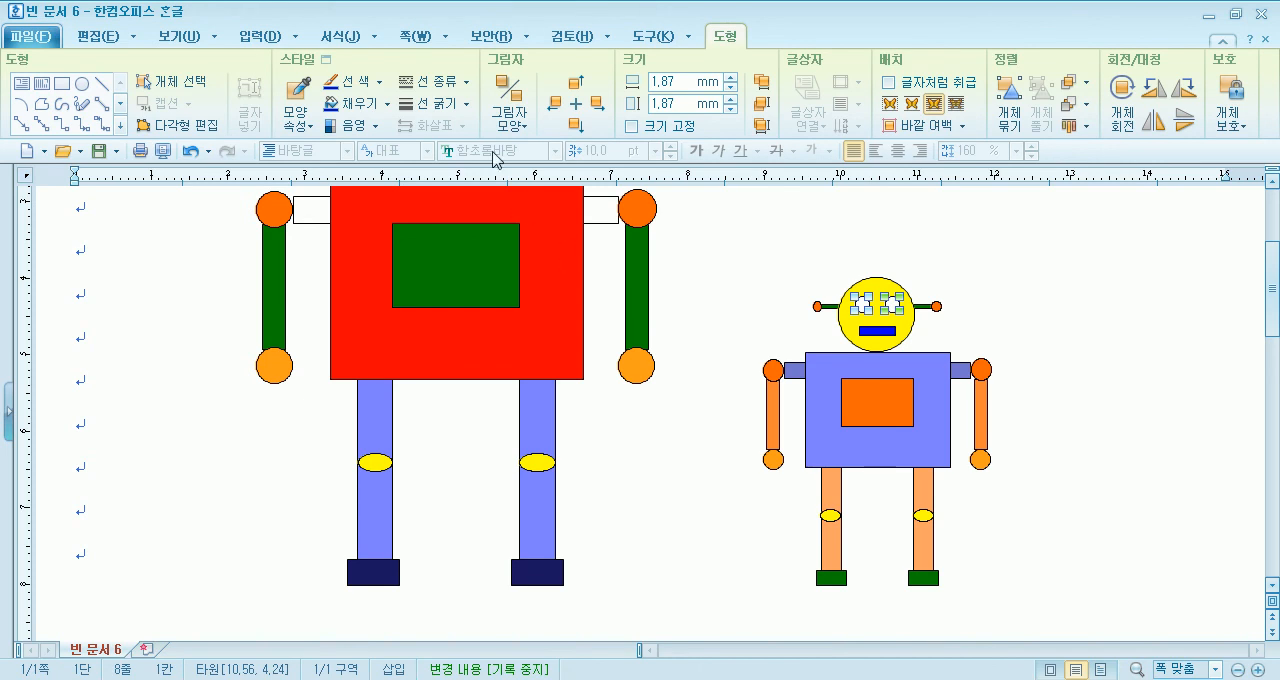
click(390, 108)
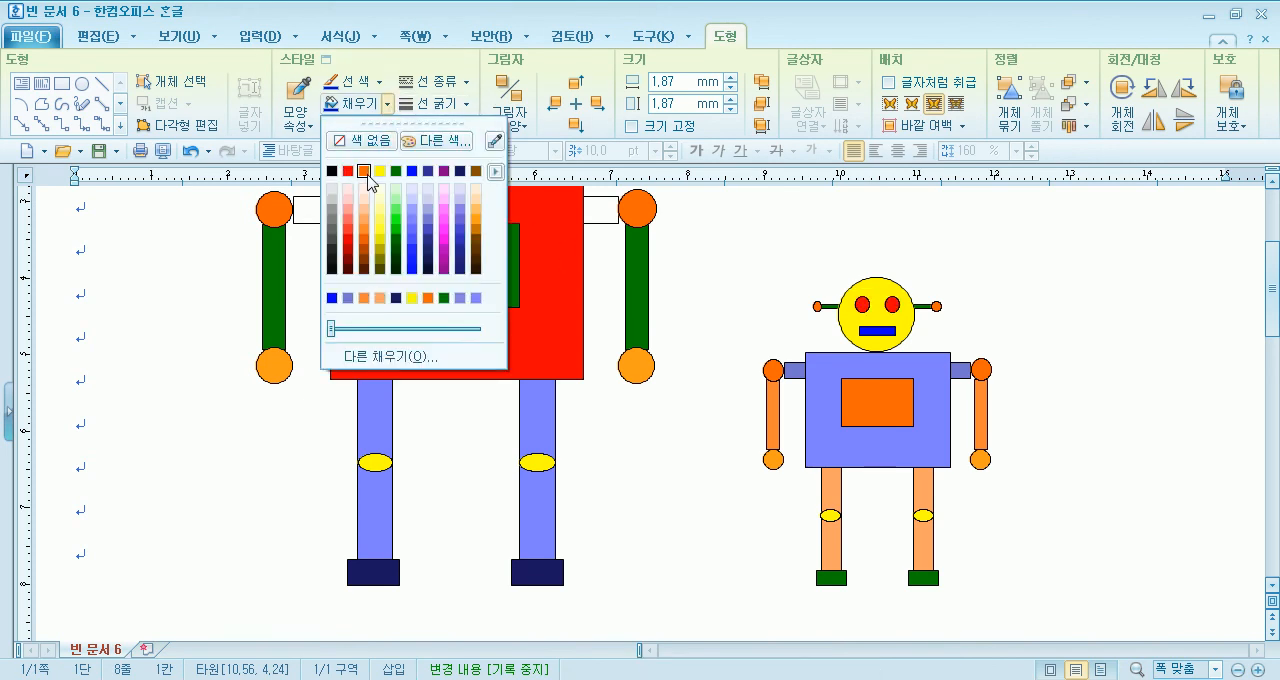
click(362, 178)
click(696, 456)
- Fill the two hand circles of the large robot with brown
scroll(634, 463, up, 3)
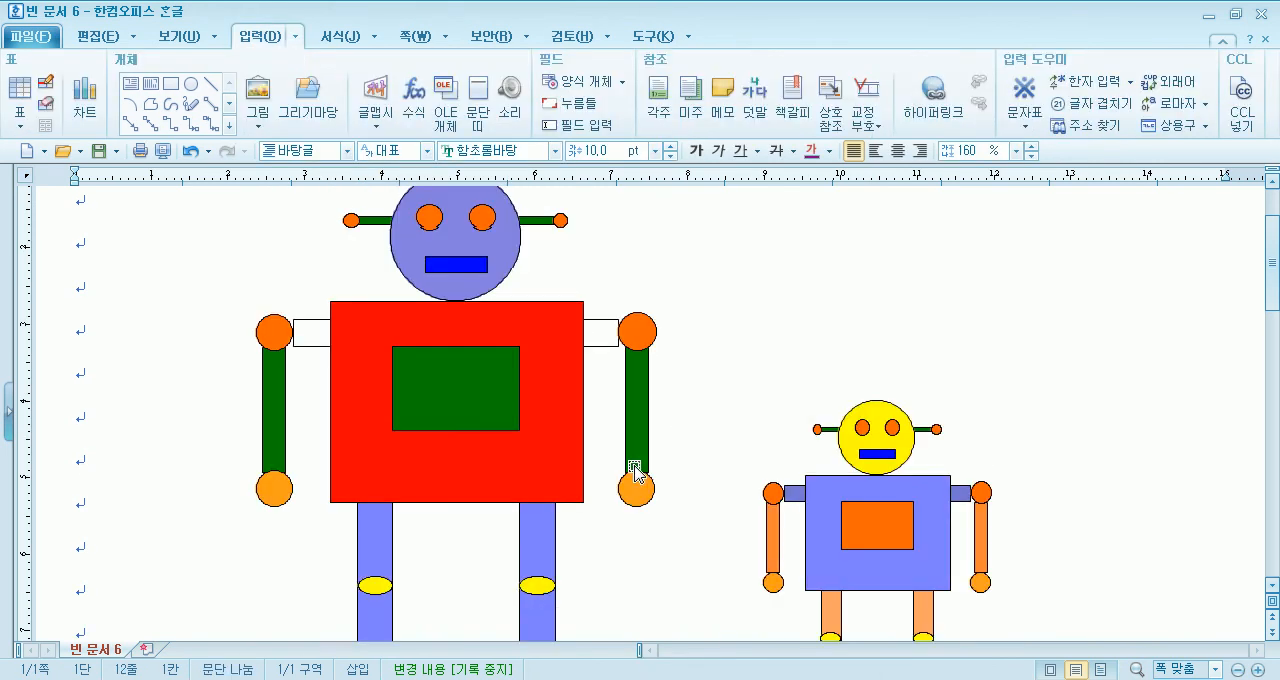
click(272, 487)
shift+click(640, 490)
click(387, 104)
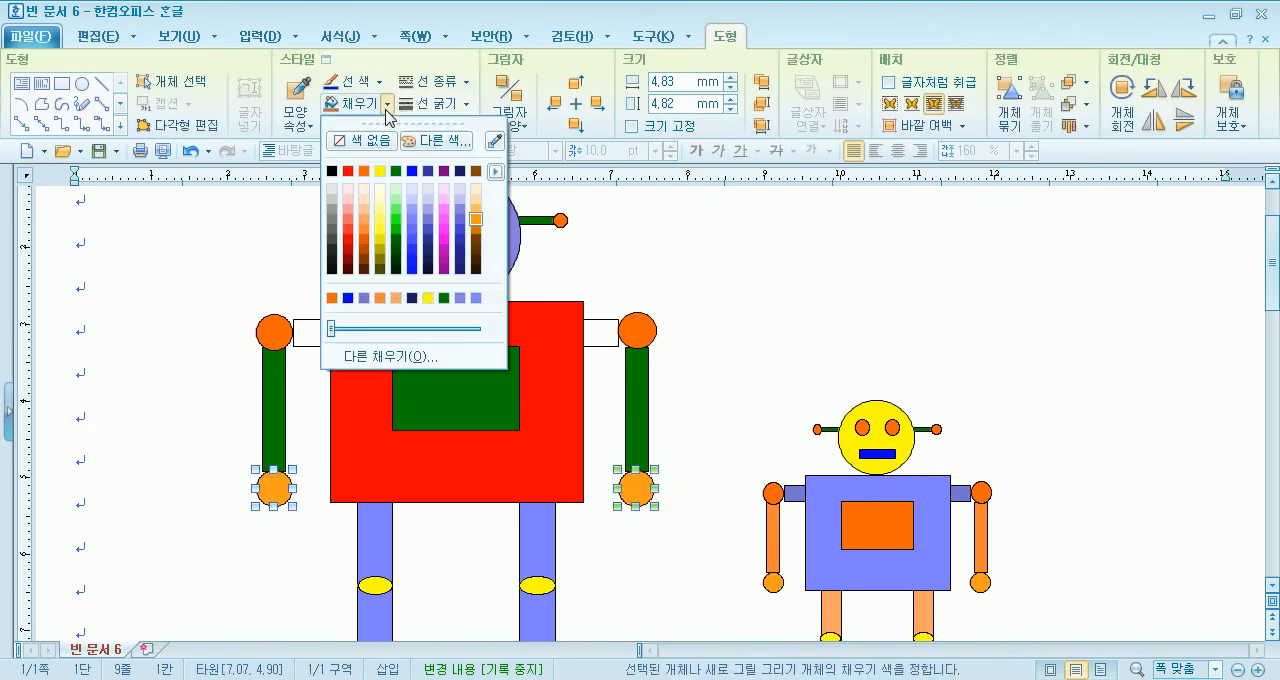
click(475, 171)
click(622, 312)
- Fill the large robot's shoulder bar behind the torso with dark green
scroll(622, 312, up, 1)
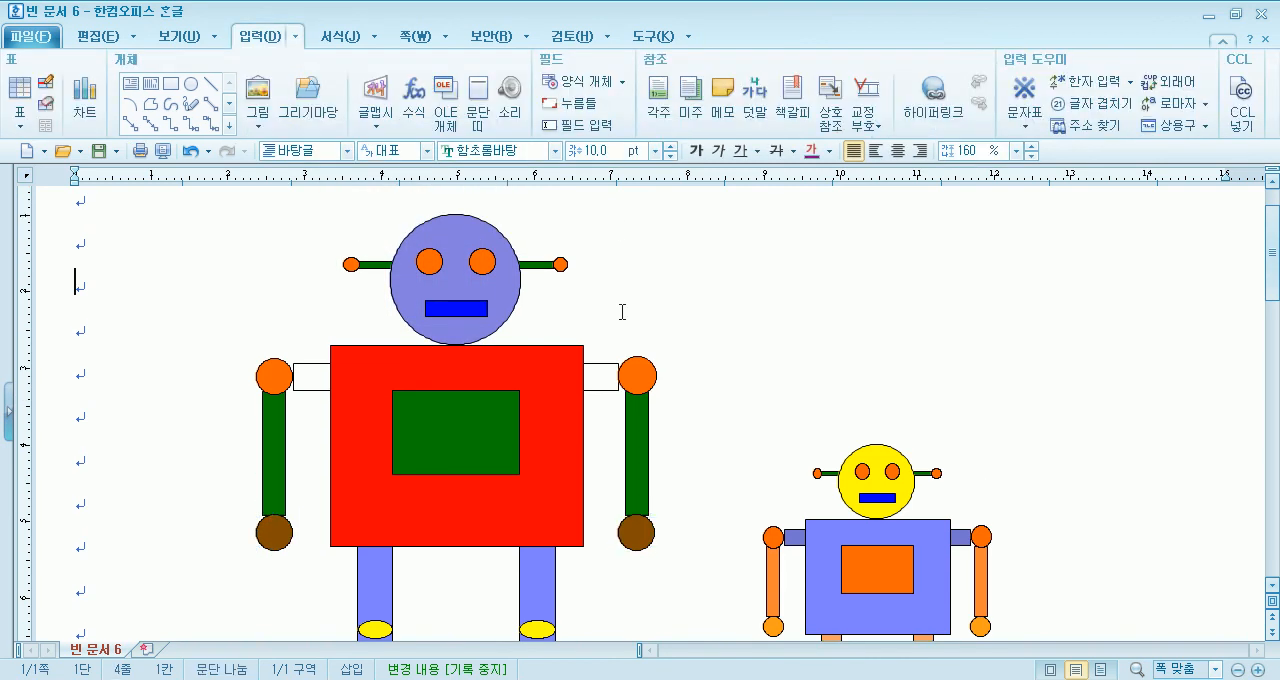
click(605, 385)
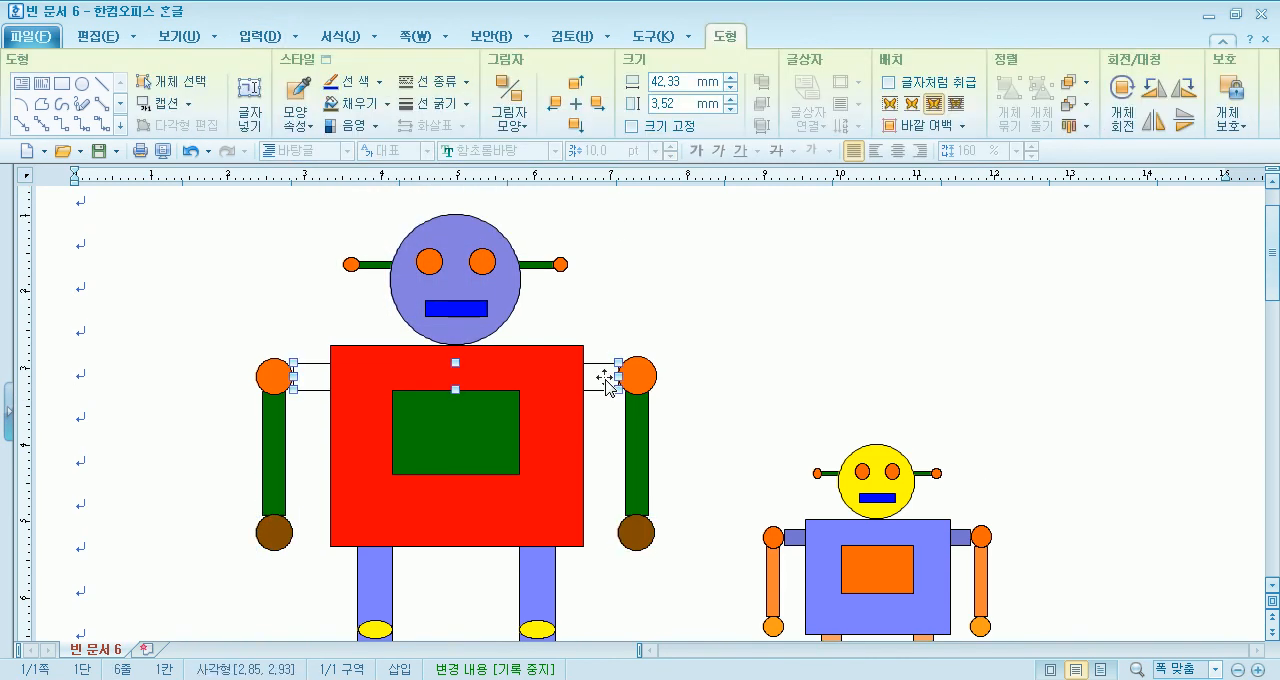
click(387, 104)
click(399, 172)
click(754, 264)
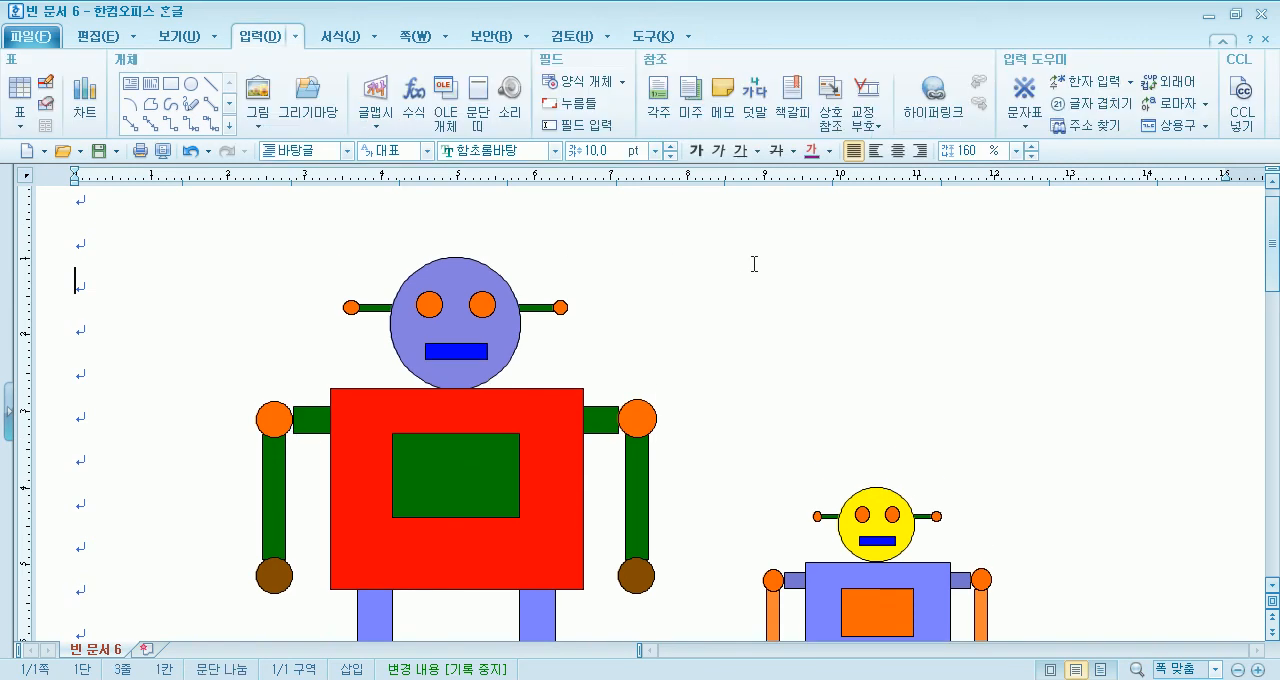
- Shorten the large robot's shoulder bar to about 38.62 mm wide and shift it right to centre it behind the torso
scroll(780, 268, down, 3)
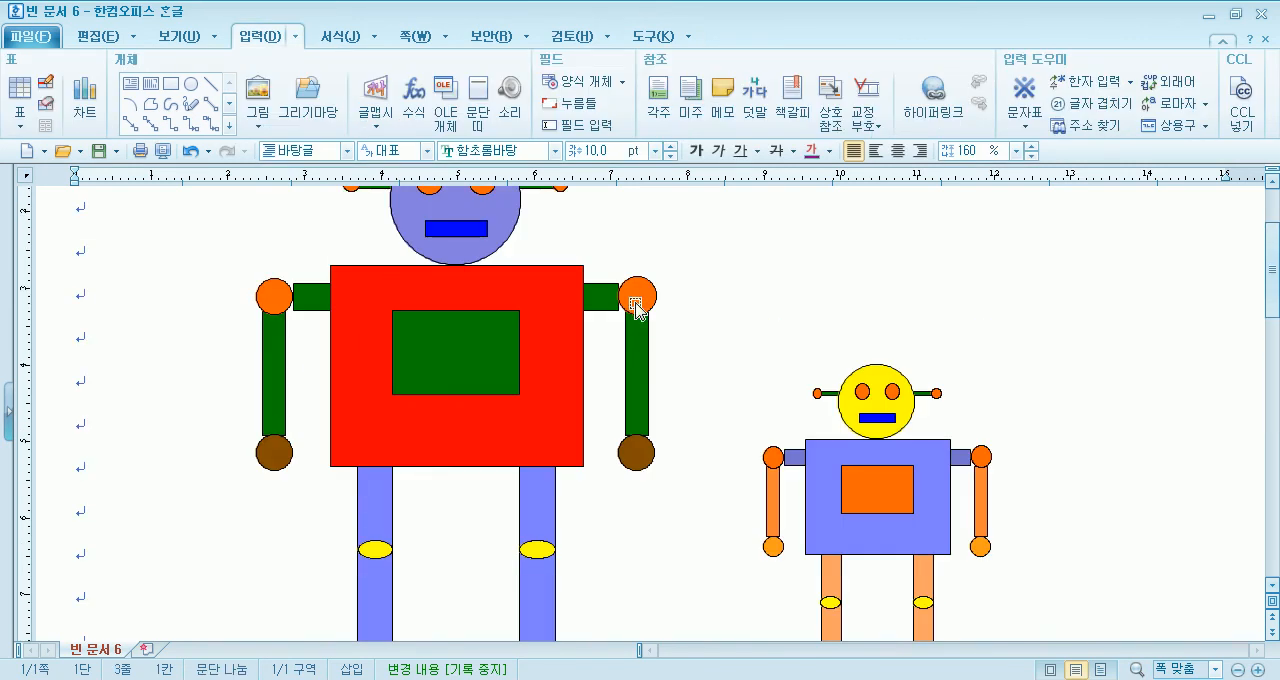
click(595, 303)
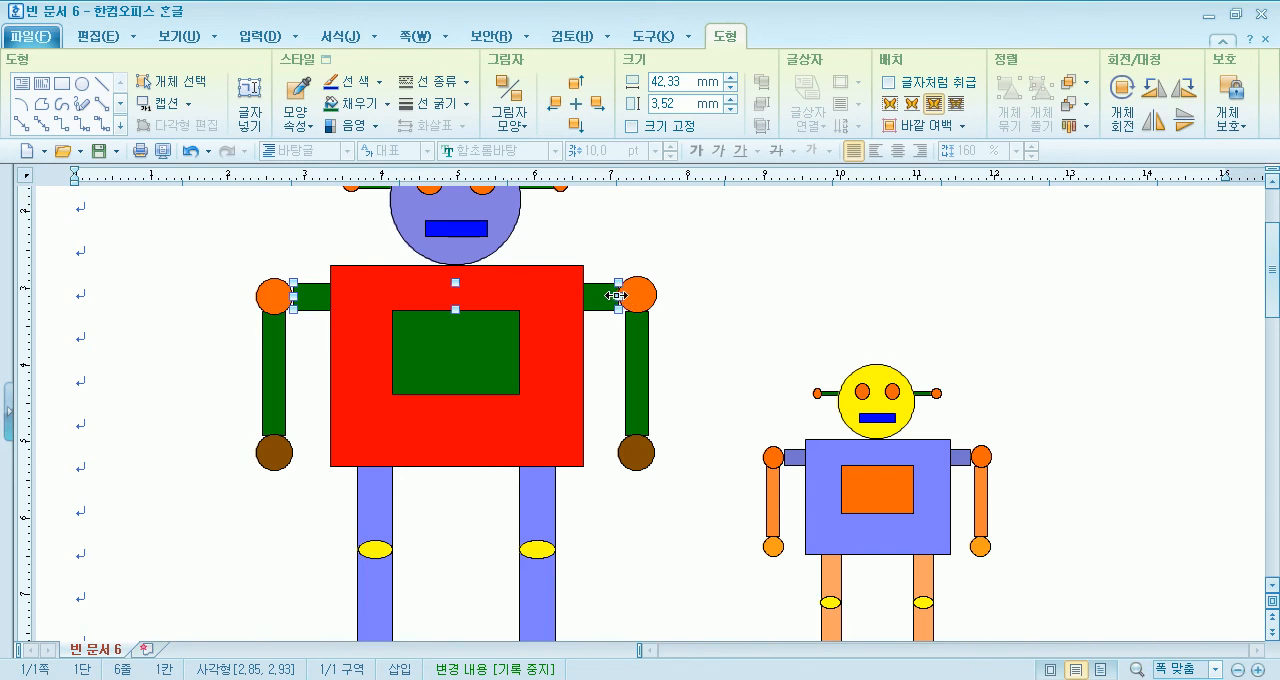
drag(603, 295, 591, 295)
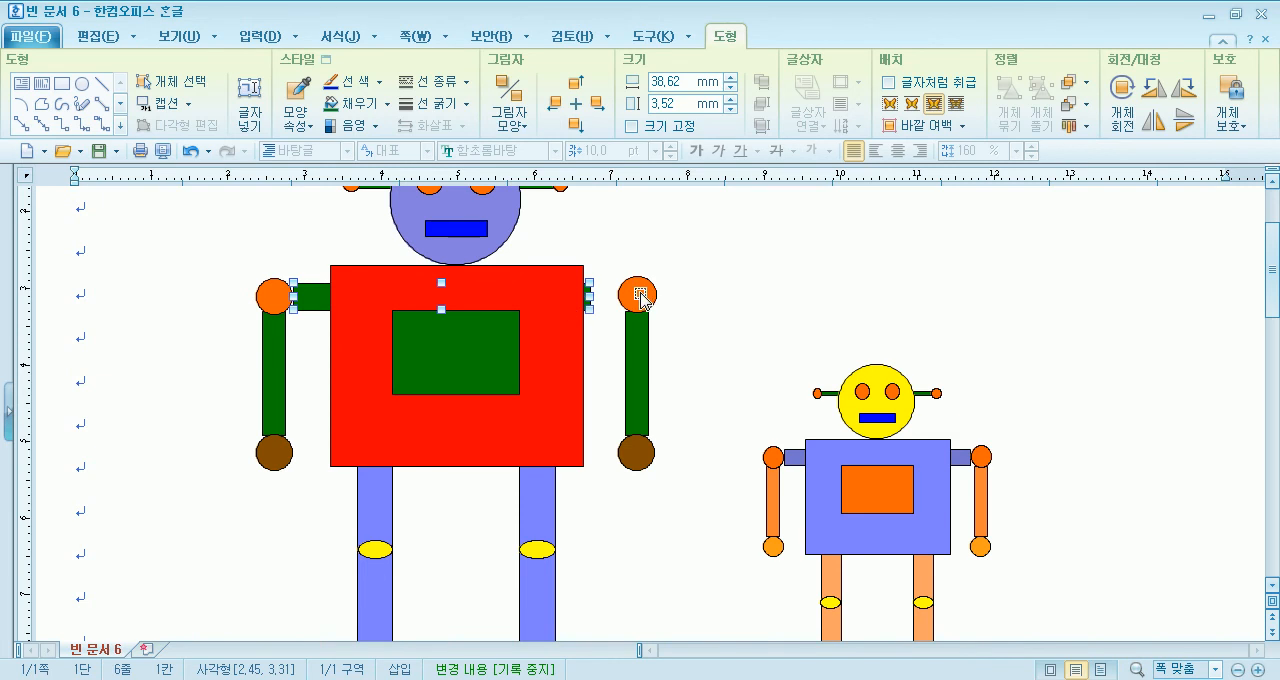
key(Right)
key(Right)
key(Right)
key(Right)
key(Right)
key(Right)
key(Right)
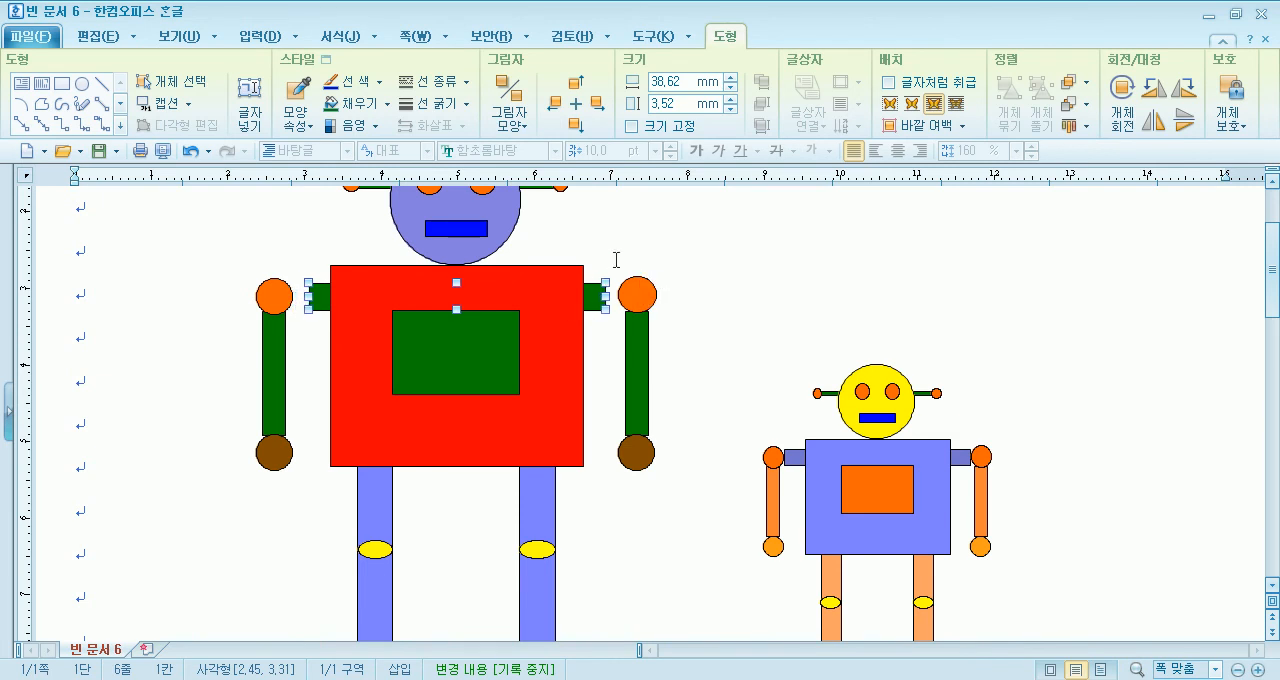
click(616, 260)
- Move the hand, arm and shoulder circle on the large robot's right-hand side inward to meet the shortened shoulder bar
click(638, 452)
shift+click(636, 374)
shift+click(640, 302)
key(Left)
key(Left)
key(Left)
key(Left)
key(Left)
key(Left)
key(Left)
key(Left)
click(726, 313)
- Move the shoulder circle, arm and hand on the large robot's left-hand side inward to meet the shoulder bar
click(274, 296)
shift+click(274, 380)
shift+click(273, 452)
key(Right)
key(Right)
key(Right)
key(Right)
key(Right)
key(Right)
key(Right)
key(Right)
key(Right)
click(690, 308)
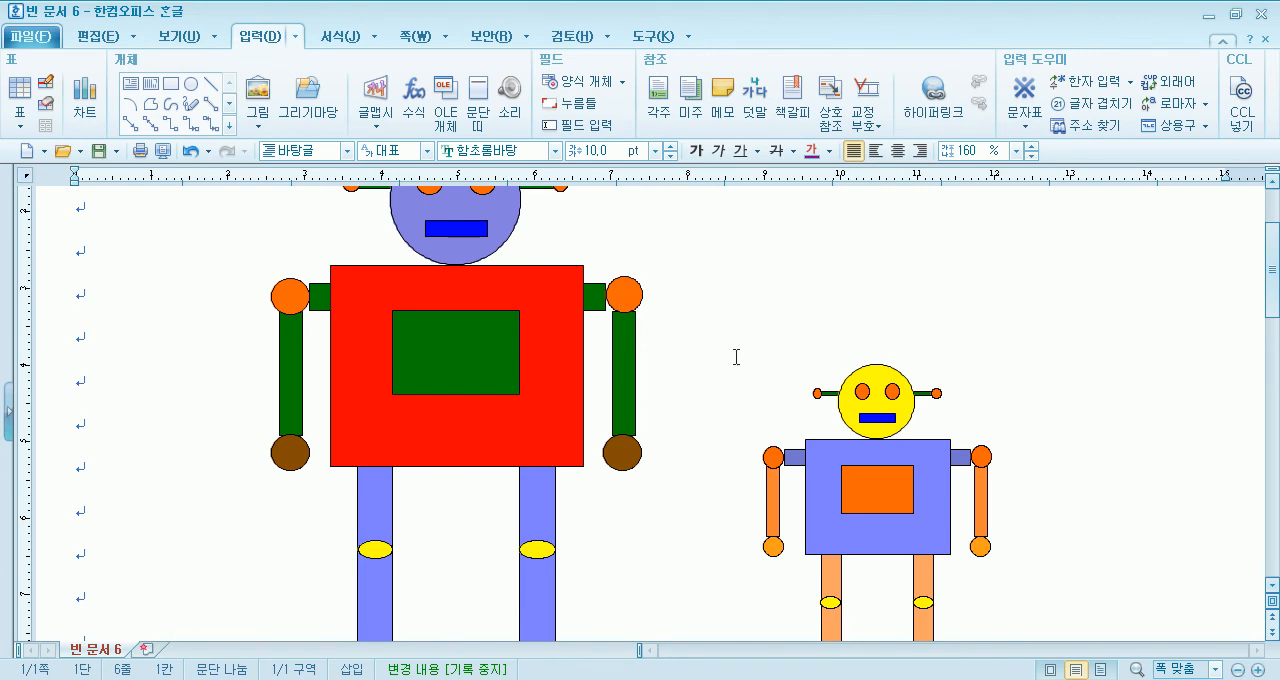
click(963, 460)
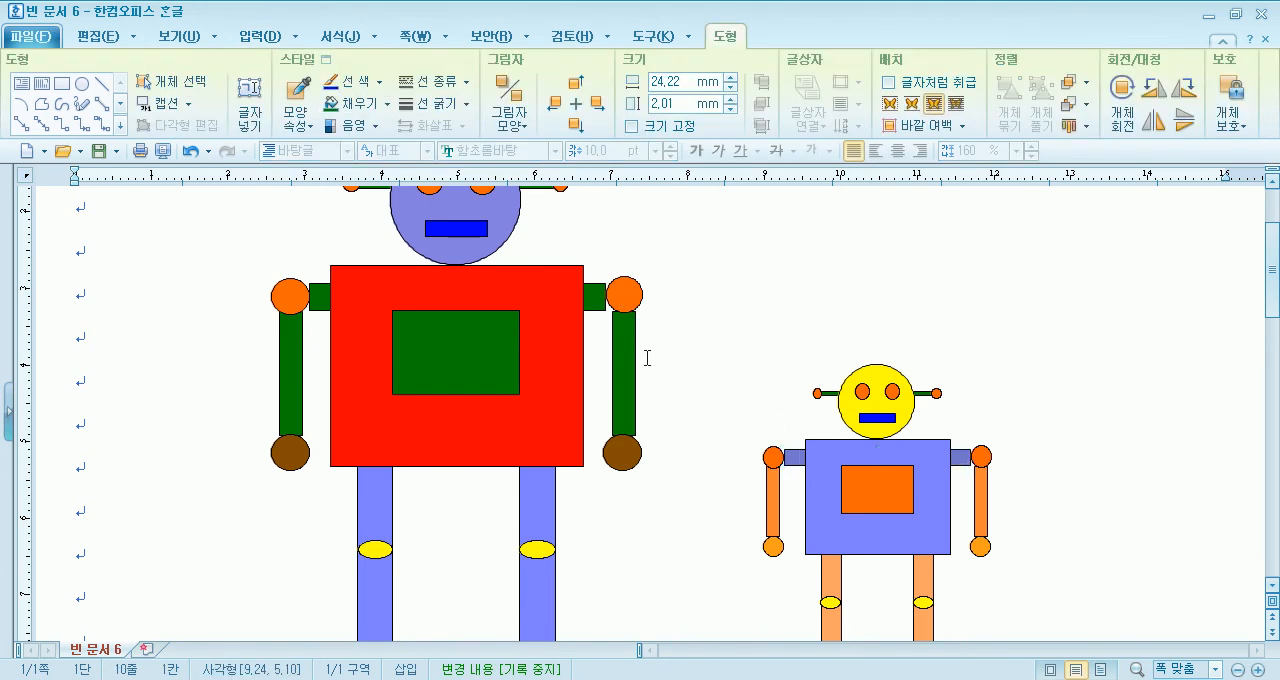
click(650, 358)
scroll(660, 358, up, 2)
scroll(660, 359, down, 5)
scroll(660, 359, up, 4)
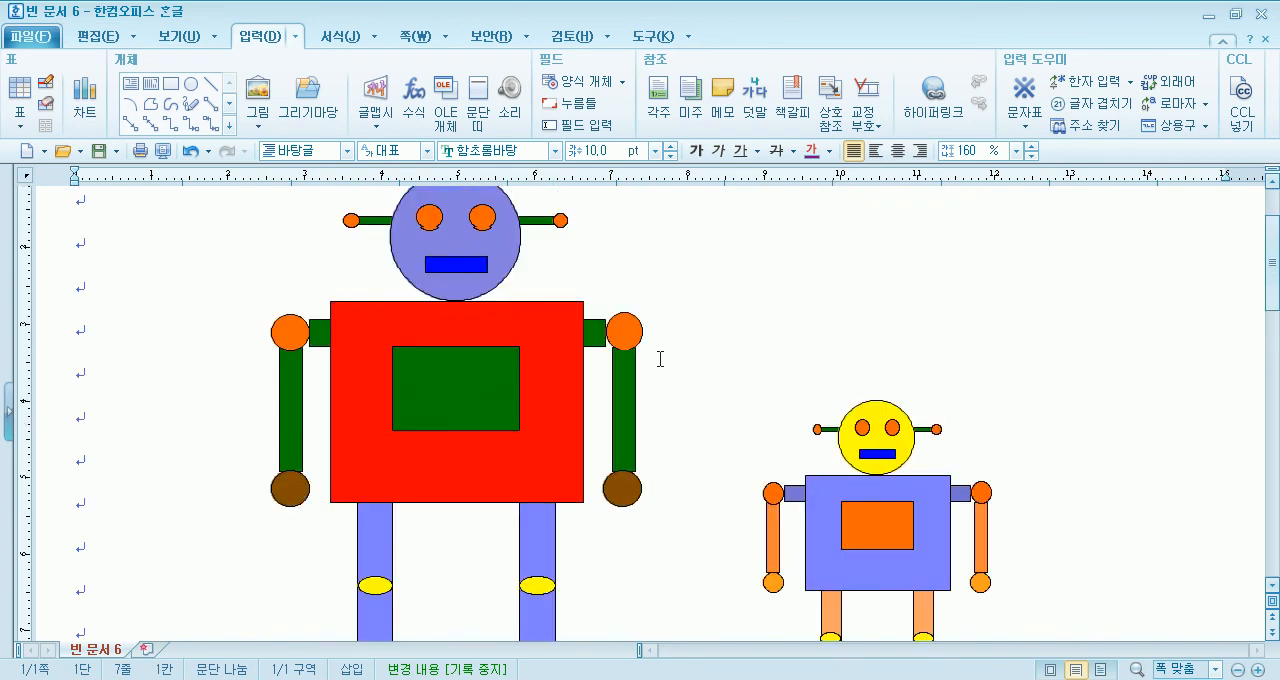
- Select all parts of the large robot and group them into one object
scroll(660, 358, up, 3)
click(450, 316)
click(170, 81)
drag(176, 207, 686, 517)
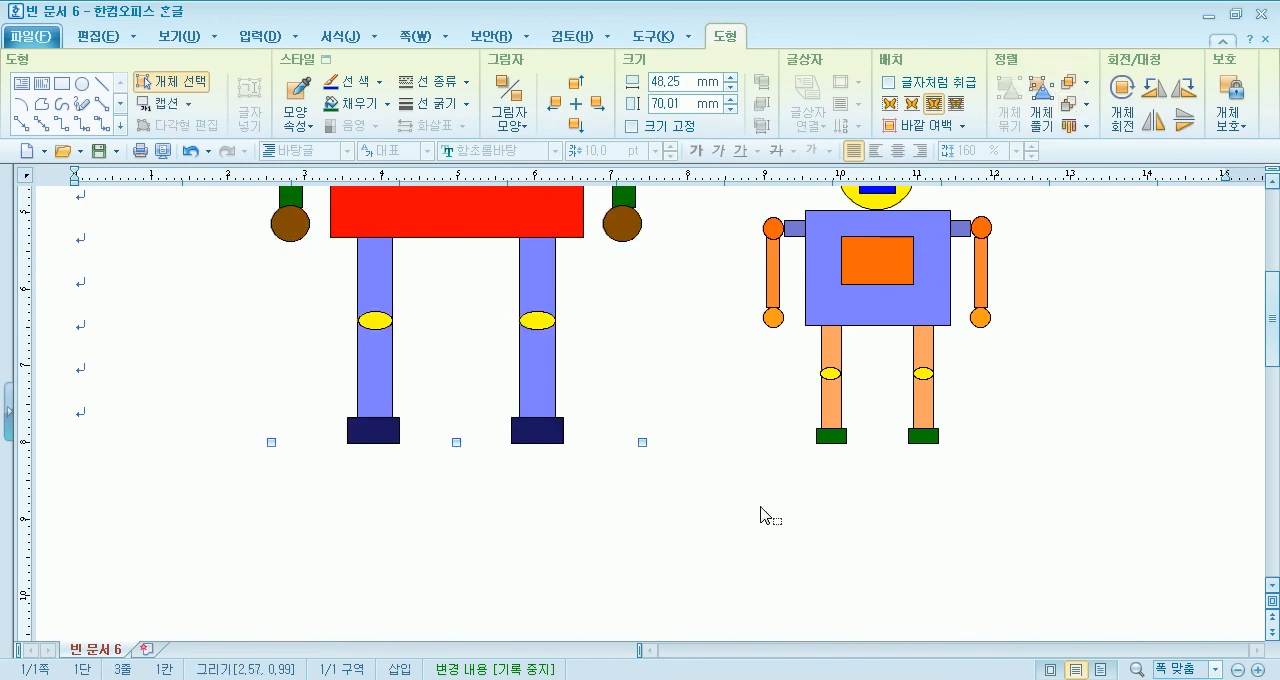
- Select all parts of the small robot and group them into one object
drag(1073, 475, 1079, 349)
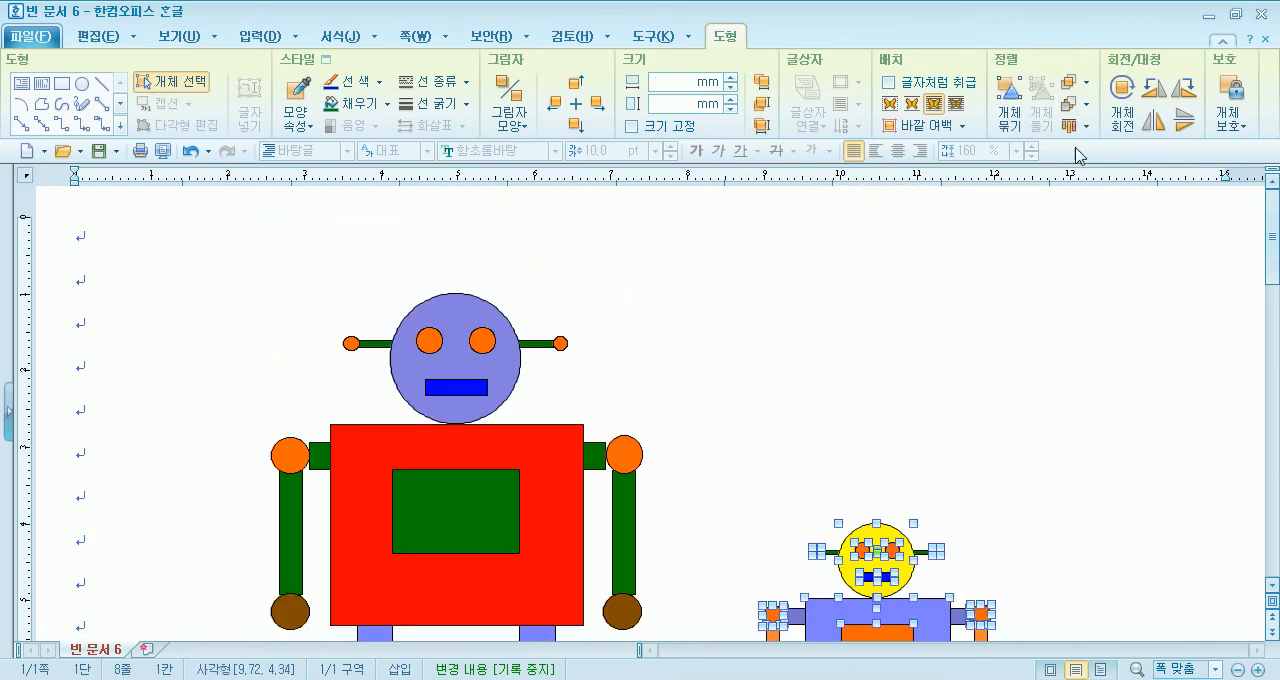
click(1013, 98)
click(774, 394)
scroll(791, 448, down, 3)
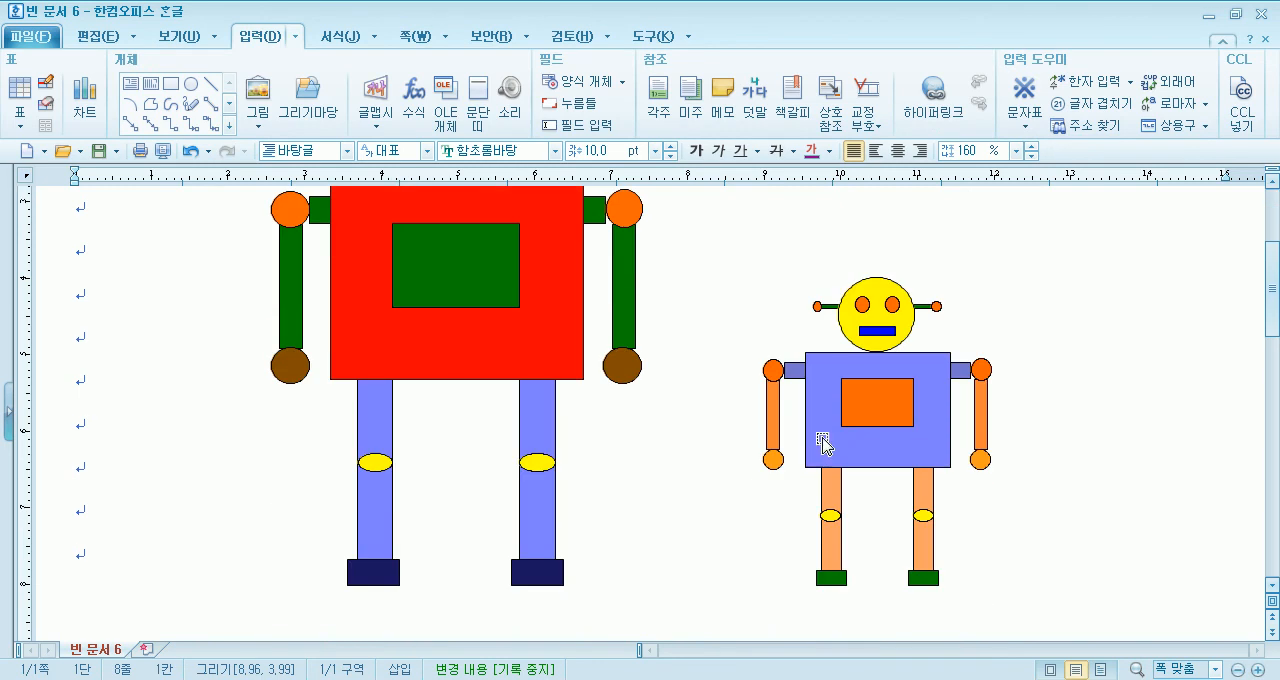
- Start registering the grouped large robot in the drawing gallery (그리기마당)
click(503, 296)
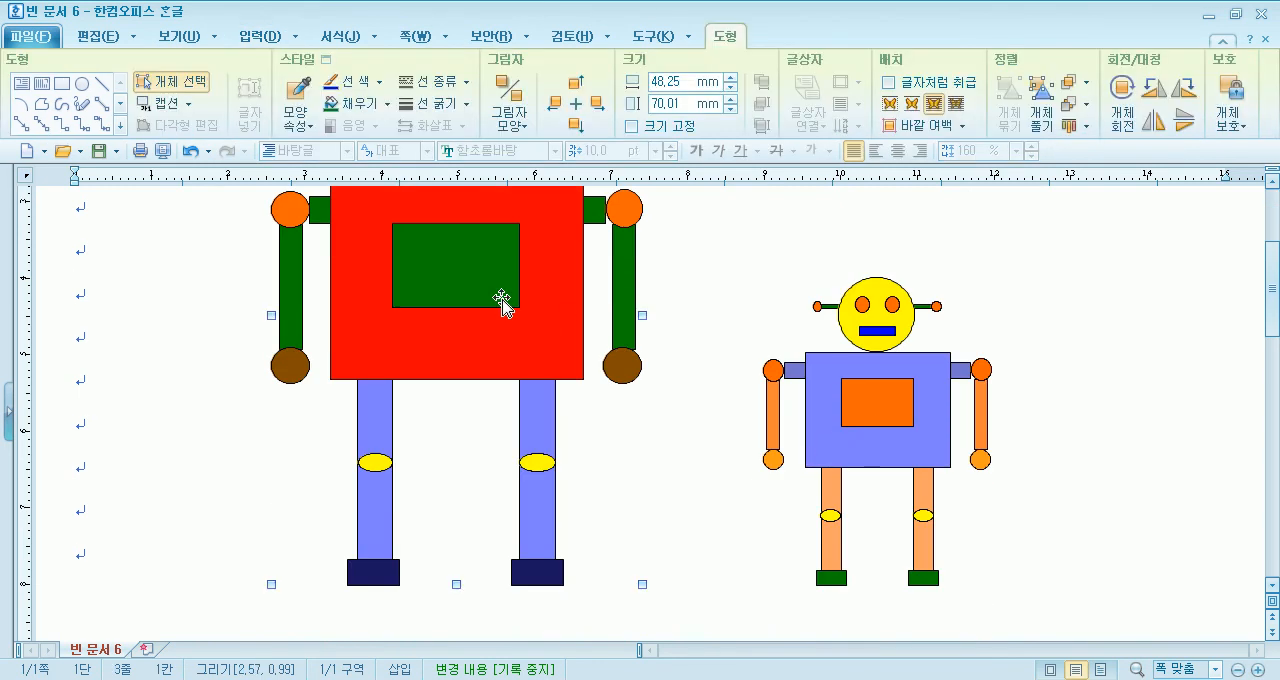
right_click(502, 297)
mouse_move(600, 671)
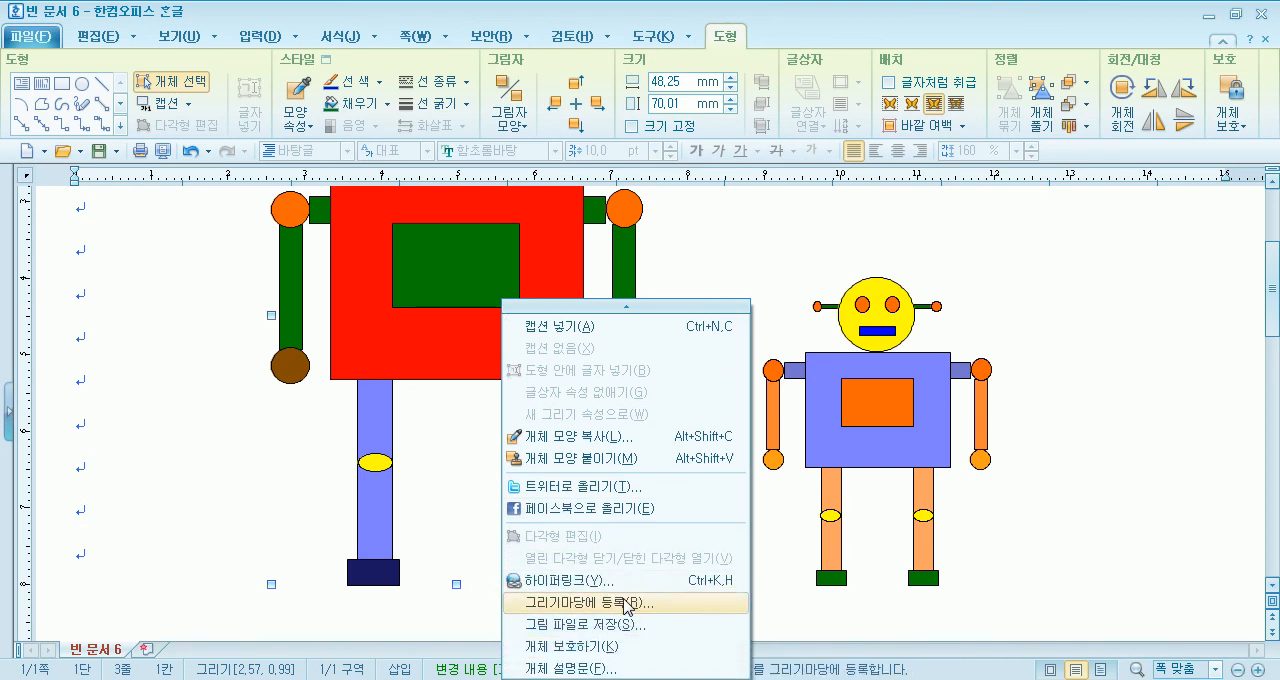
click(620, 604)
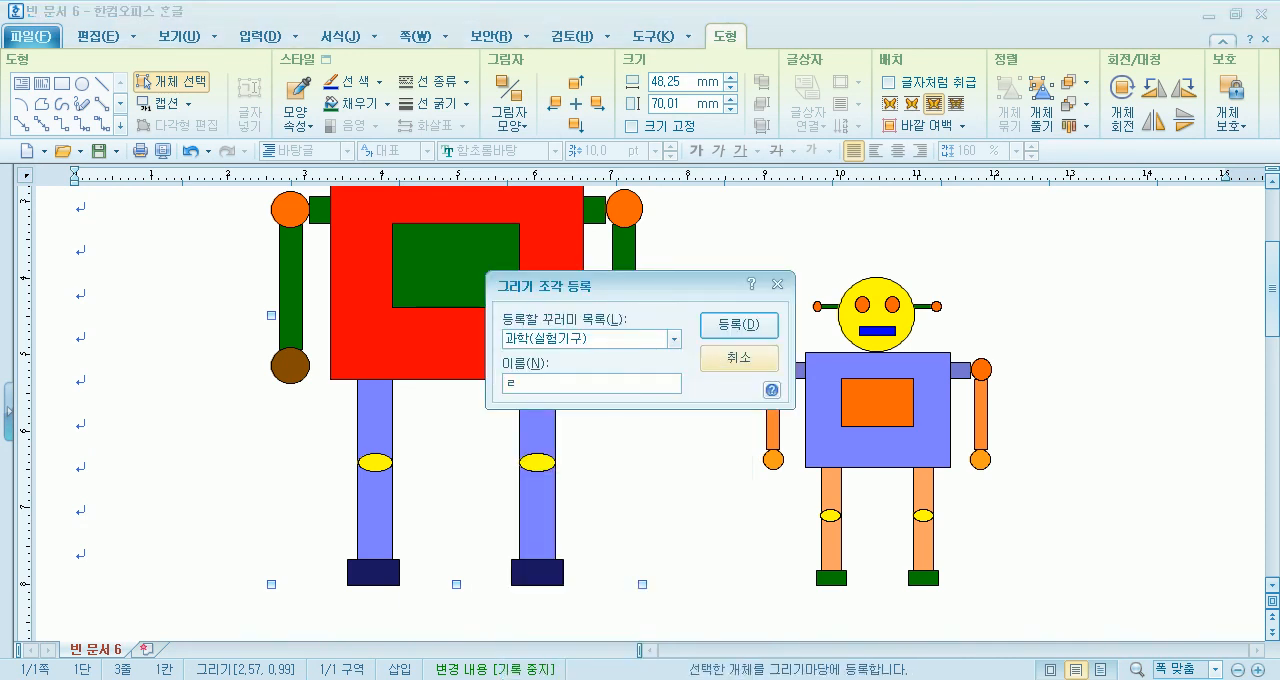
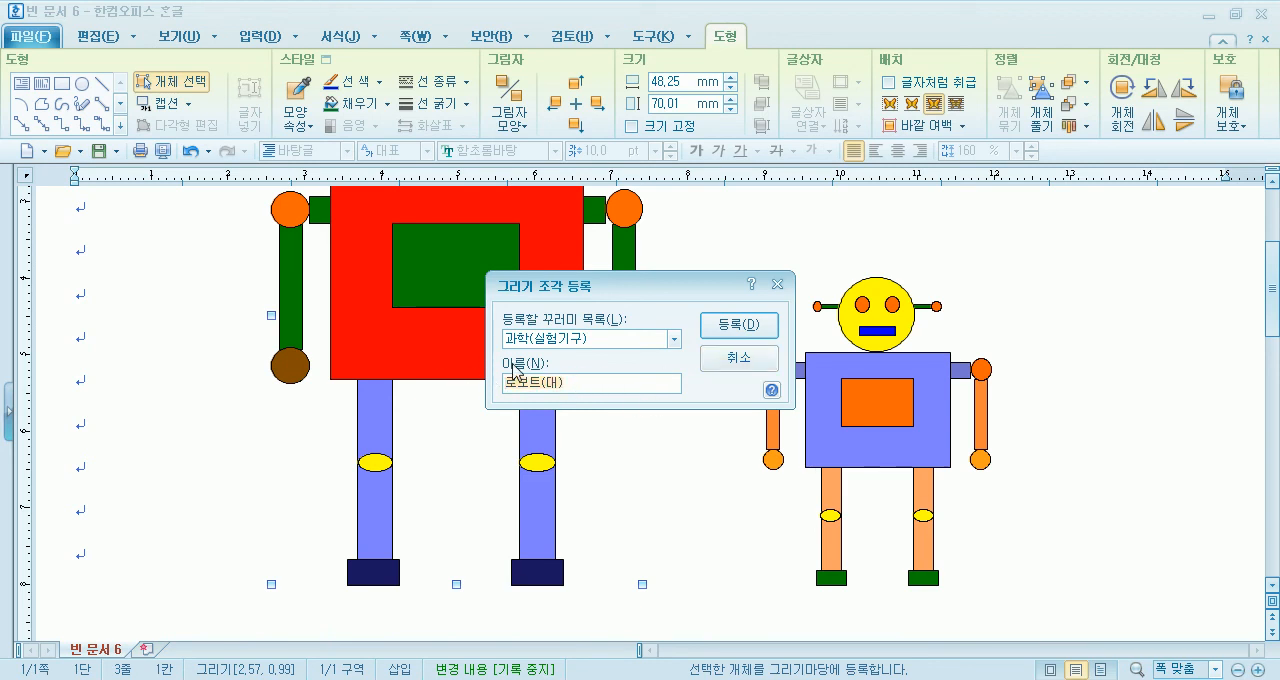
- Register the large robot drawing in the 과학(실험기구) bundle under the name 로보트(대)
click(604, 340)
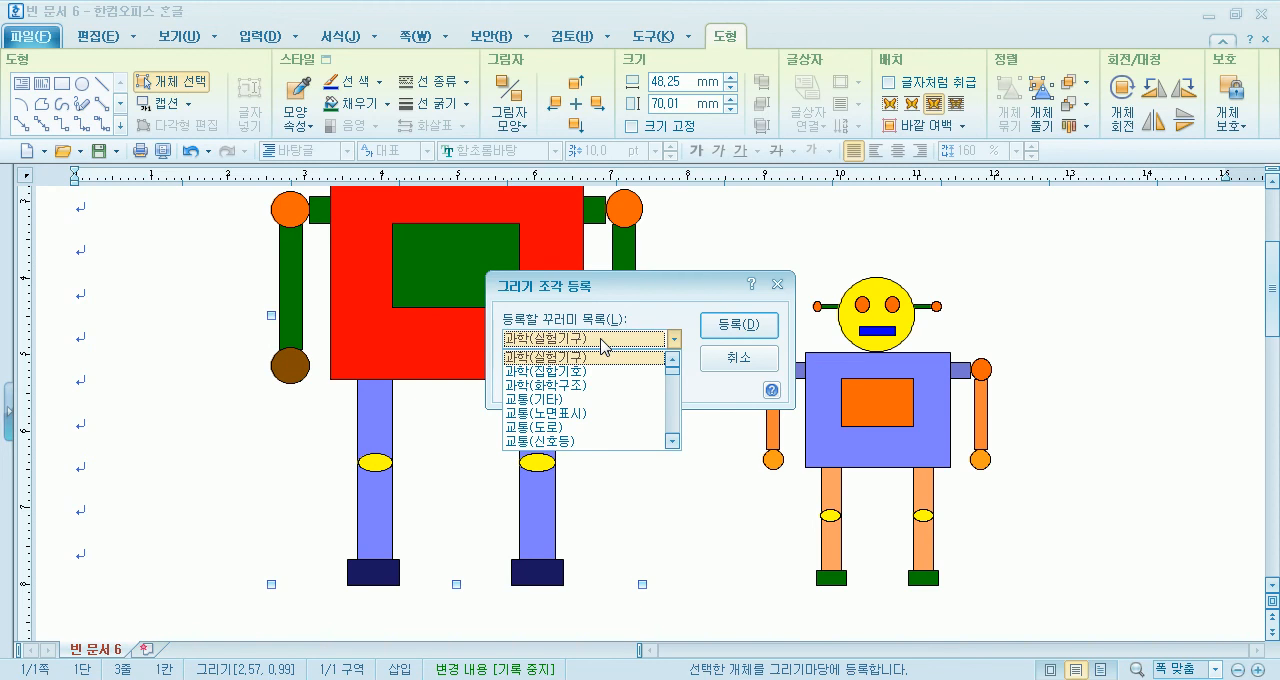
click(736, 328)
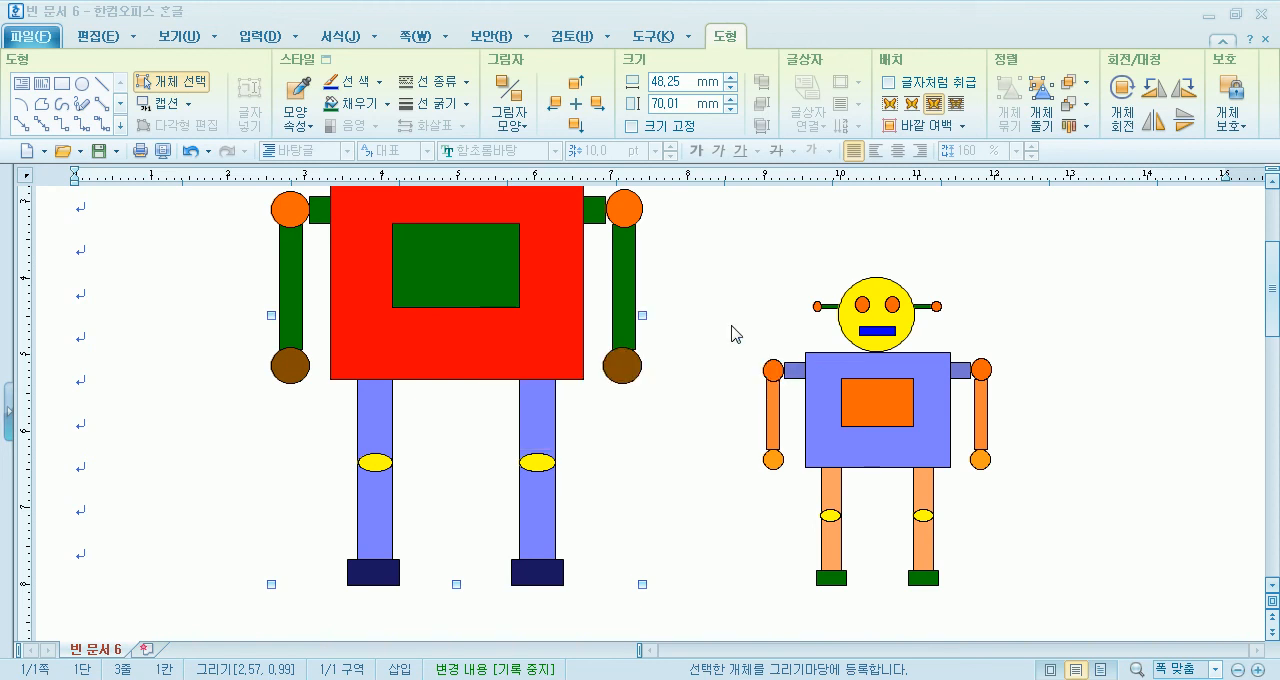
- Register the small robot as a drawing piece named 로보트(소) in the 과학(실험기구) bundle
click(851, 373)
right_click(851, 376)
mouse_move(976, 672)
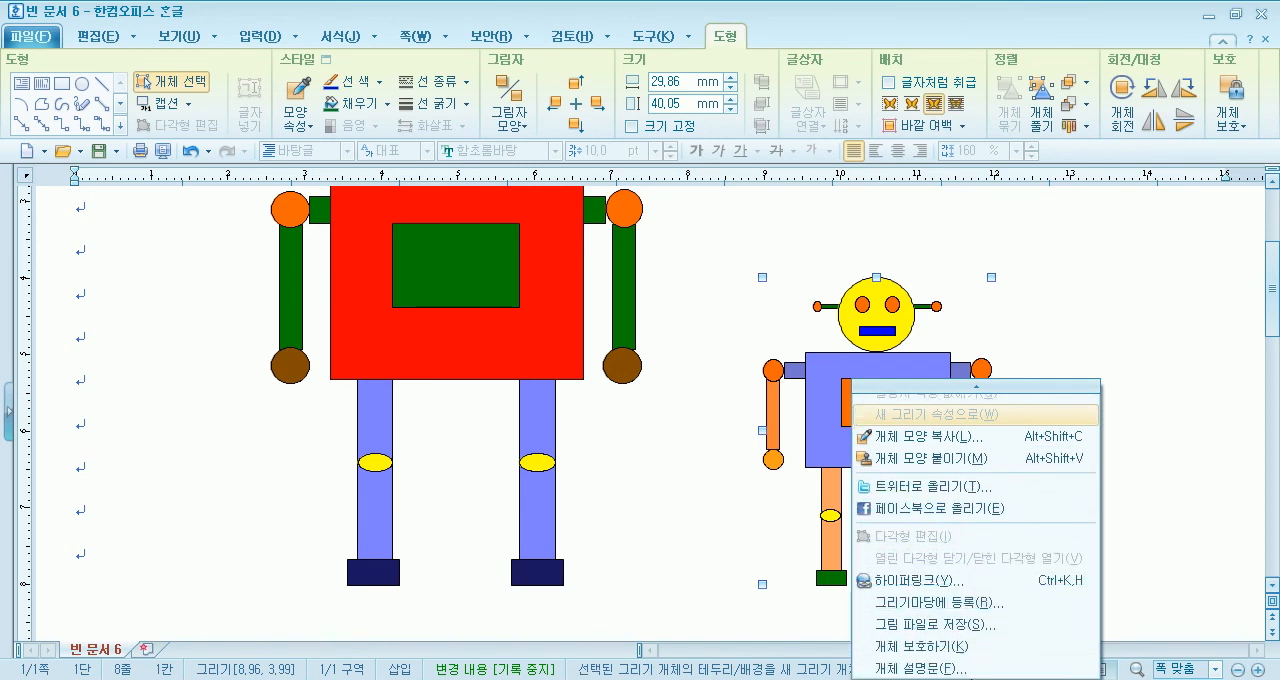
click(945, 606)
text(로보트(대))
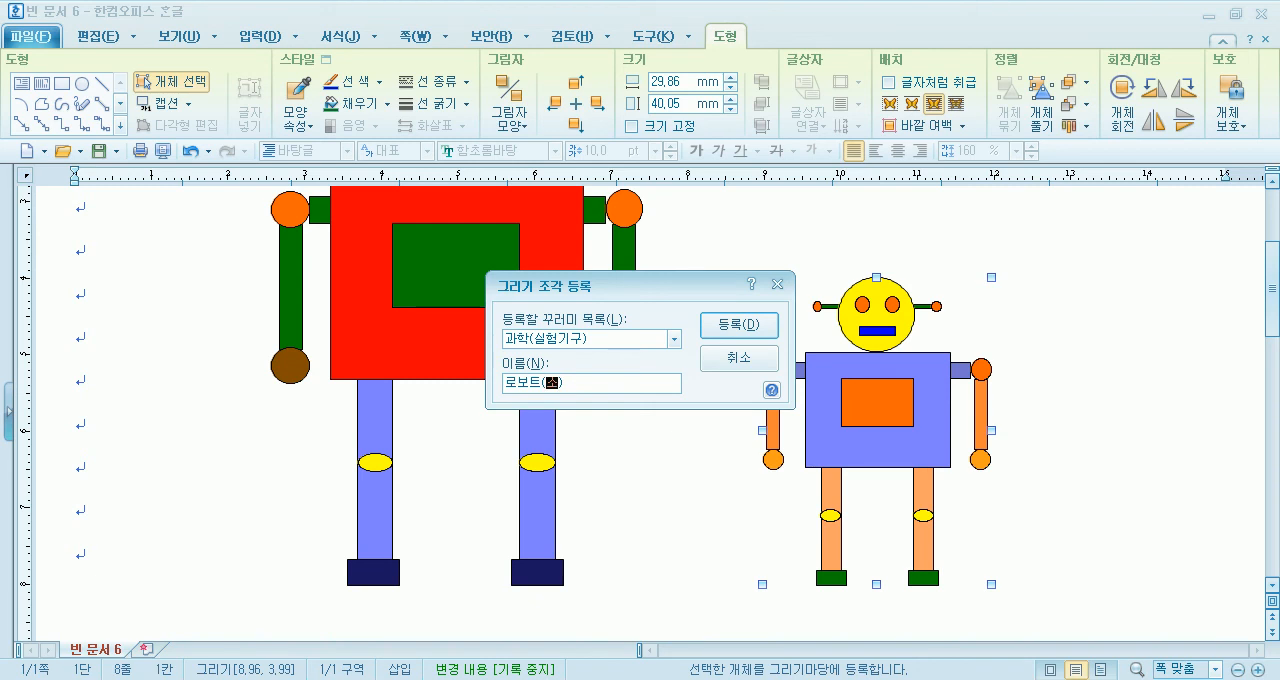
key(Return)
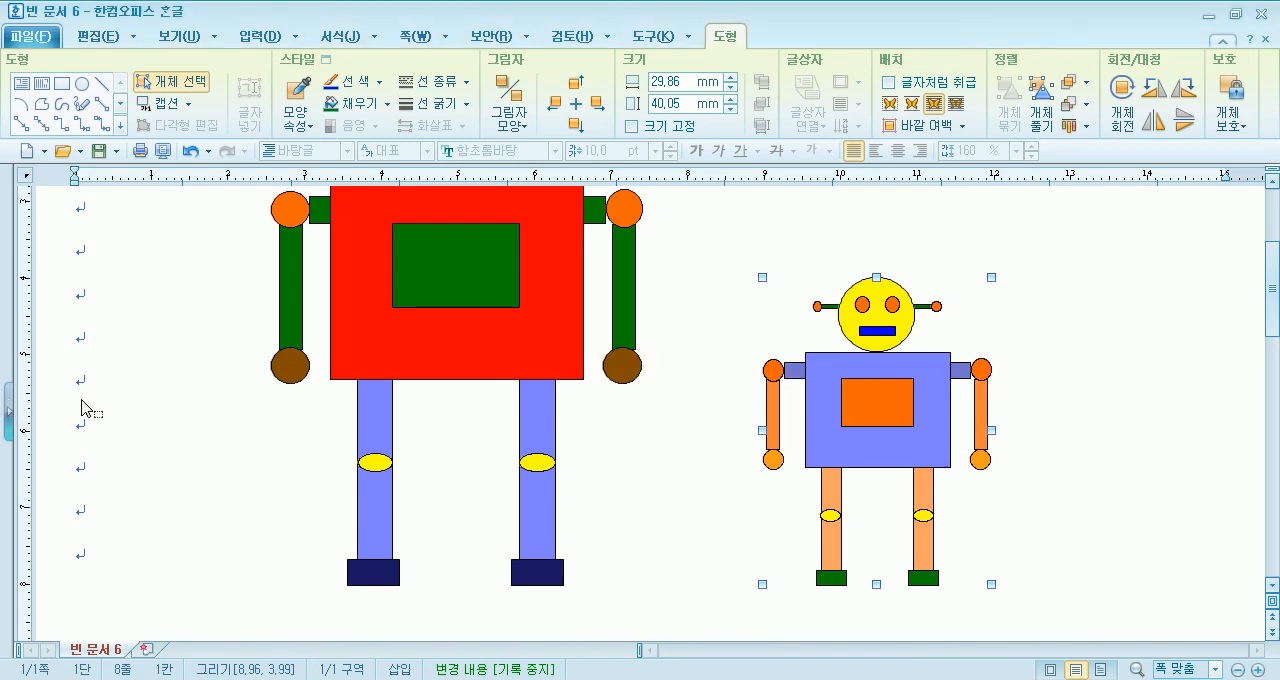
- Insert the 로보트(소) piece from the gallery's 과학(실험기구) bundle, about 13 by 17 mm, near the page's upper right
click(167, 395)
scroll(166, 394, up, 3)
click(137, 279)
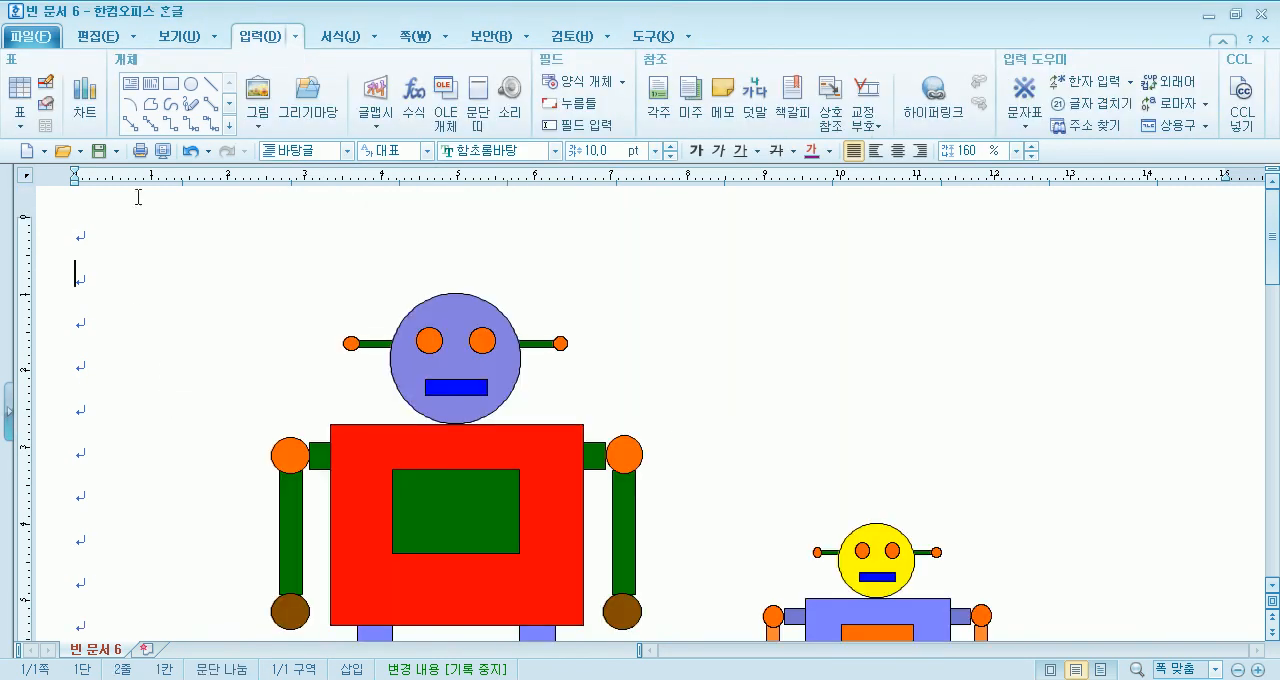
click(308, 98)
drag(518, 452, 519, 322)
click(463, 318)
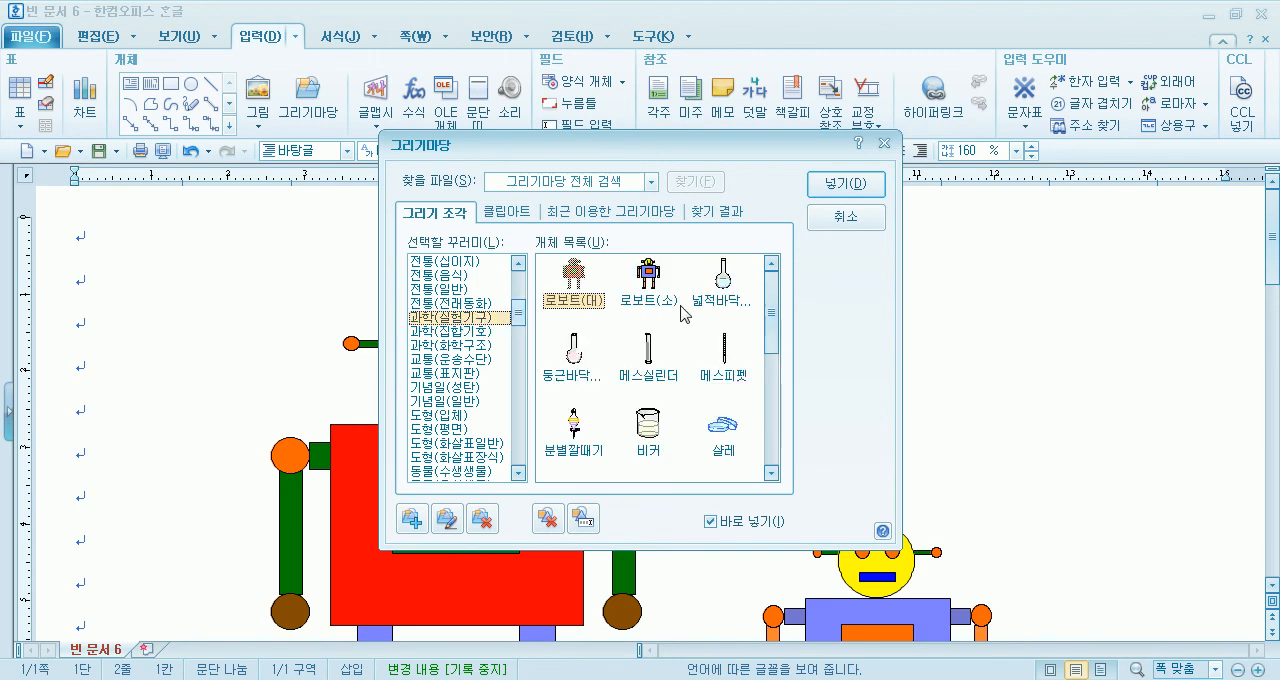
double_click(650, 280)
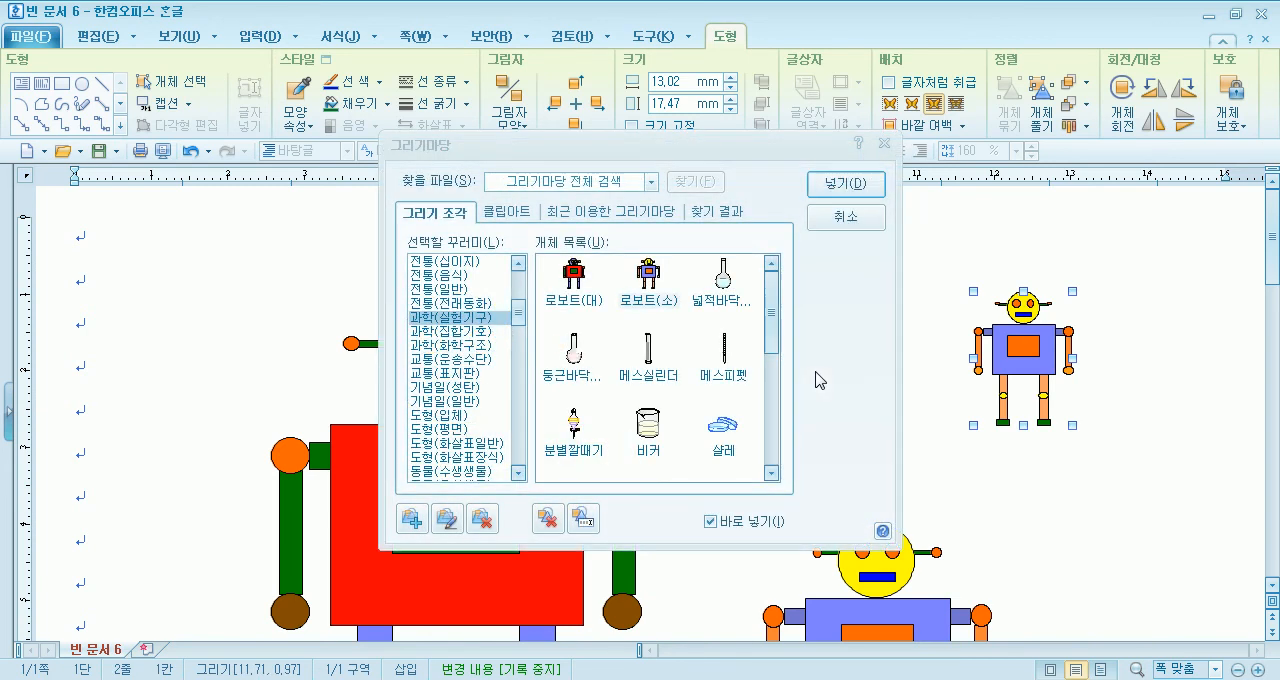
- Insert the 로보트(대) piece beside the small copy at about 9 by 14 mm and close the gallery
double_click(590, 290)
drag(1068, 466, 1140, 571)
drag(1122, 514, 1168, 369)
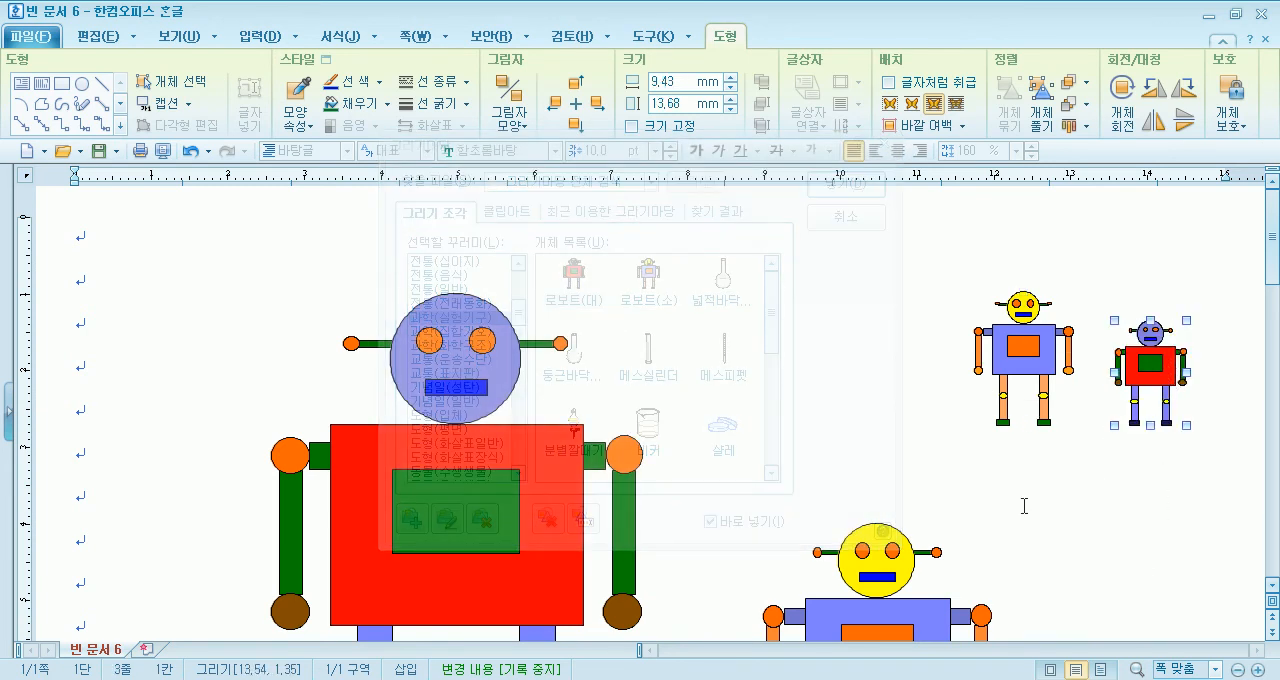
click(845, 217)
- Move both inserted robots toward the large original and enlarge the 로보트(대) copy to about 14 by 20 mm
scroll(843, 331, down, 3)
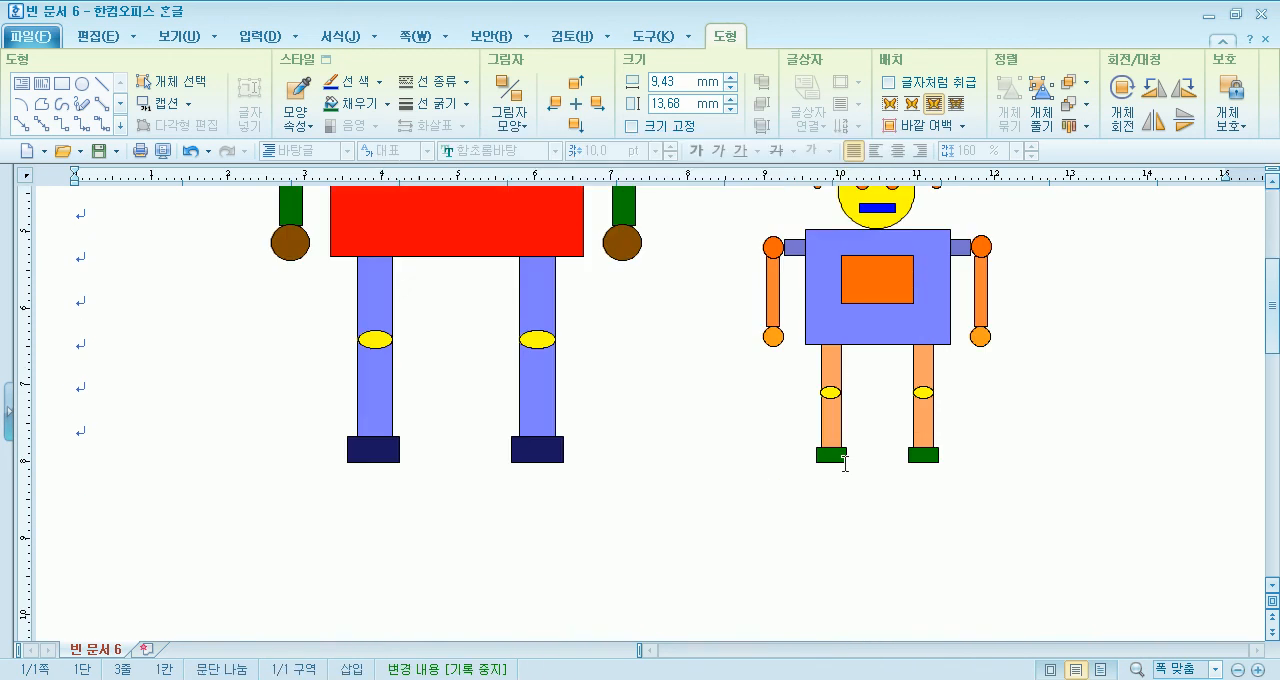
drag(1031, 234, 903, 263)
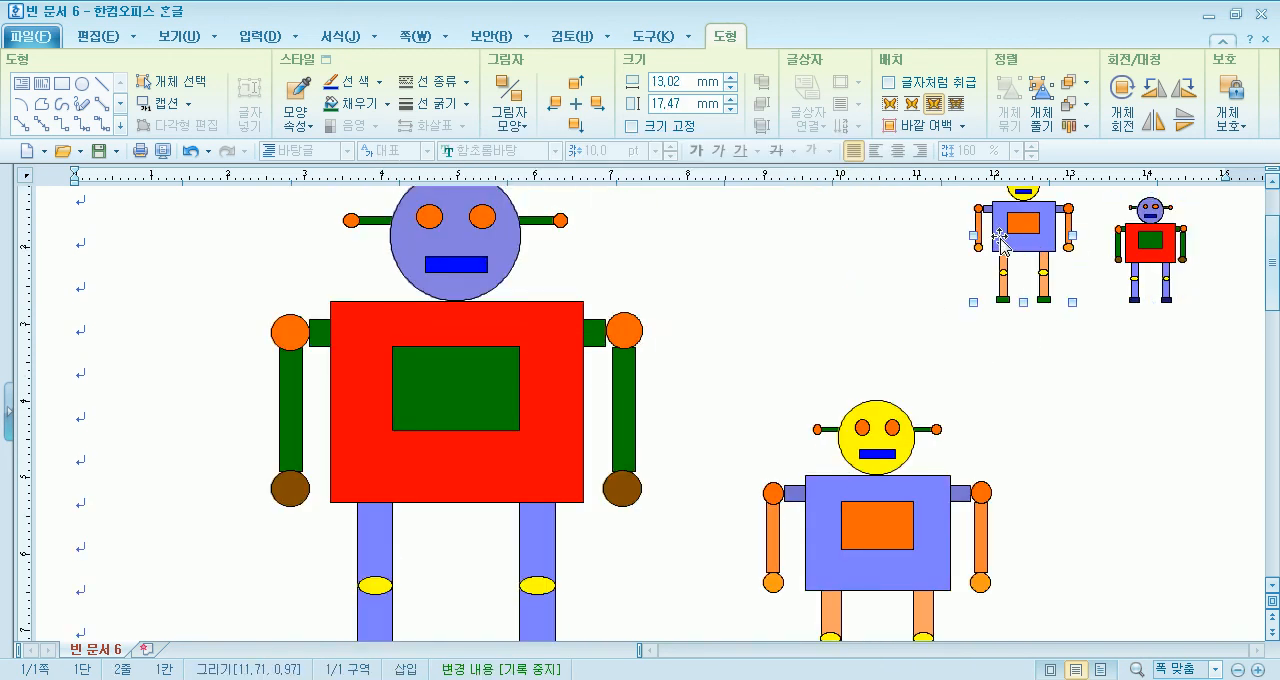
drag(1148, 255, 733, 284)
drag(801, 379, 801, 381)
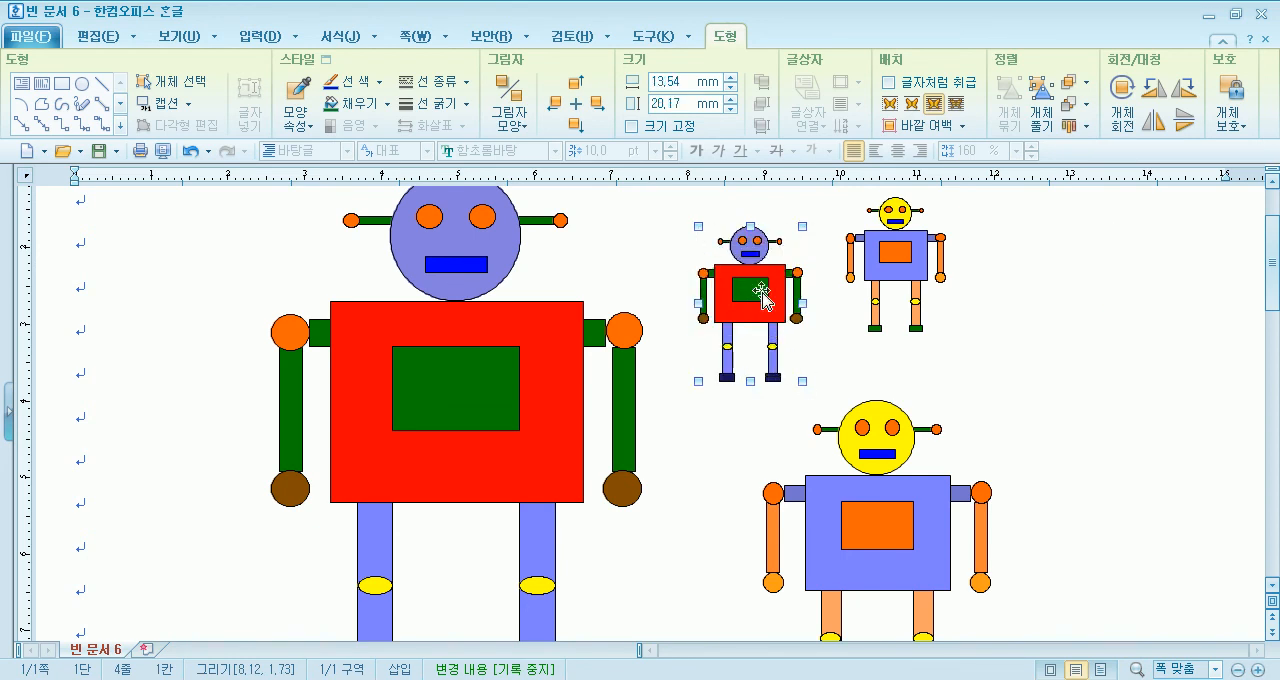
- Nudge the inserted 로보트(소) copy slightly down so it lines up beside the 로보트(대) copy, and deselect it
click(896, 296)
click(900, 268)
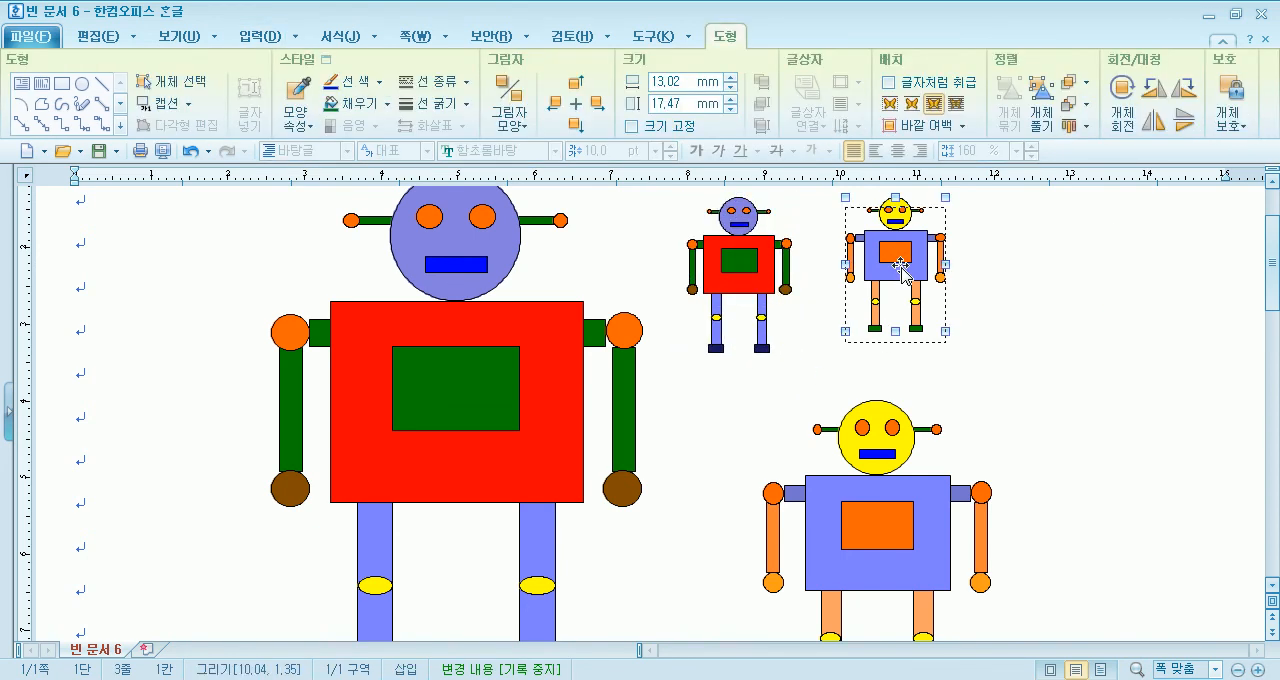
drag(900, 268, 901, 279)
click(1020, 331)
scroll(1020, 331, up, 3)
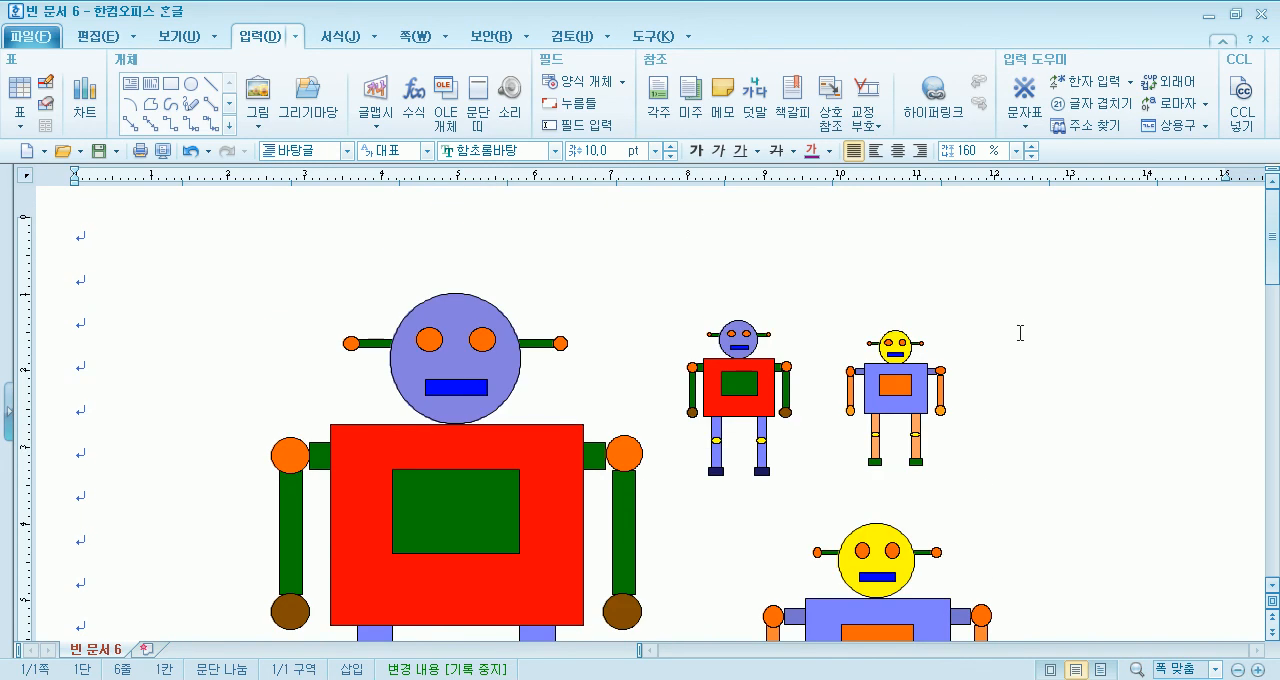
scroll(1016, 335, down, 9)
scroll(1020, 340, up, 9)
scroll(927, 388, down, 6)
scroll(923, 380, up, 6)
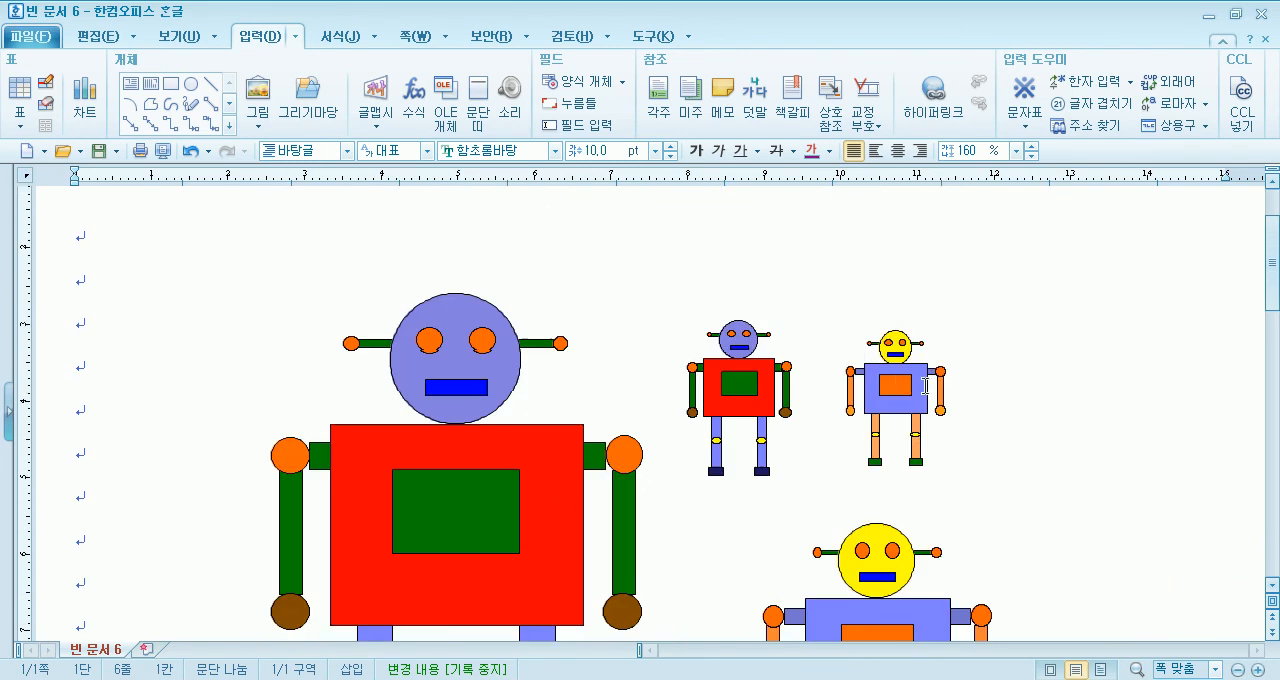
double_click(260, 45)
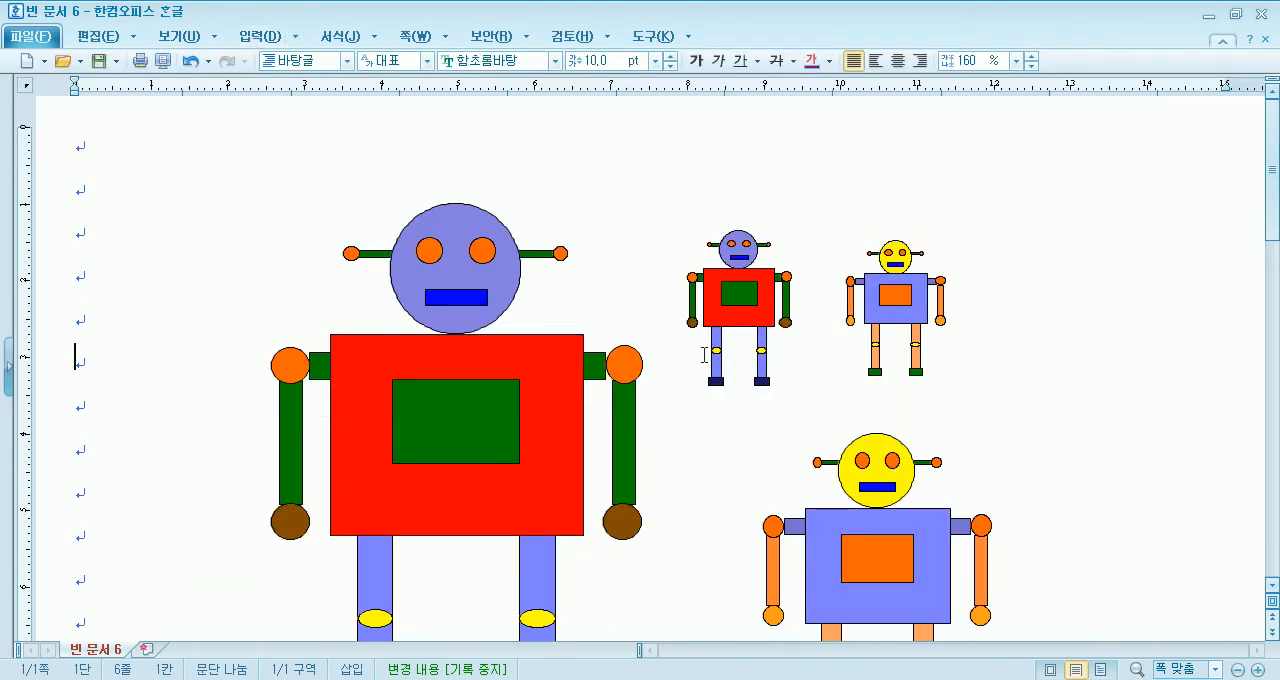
- Move the original large robot to the page's right side and the original small robot left of it, feet aligned
scroll(834, 393, down, 3)
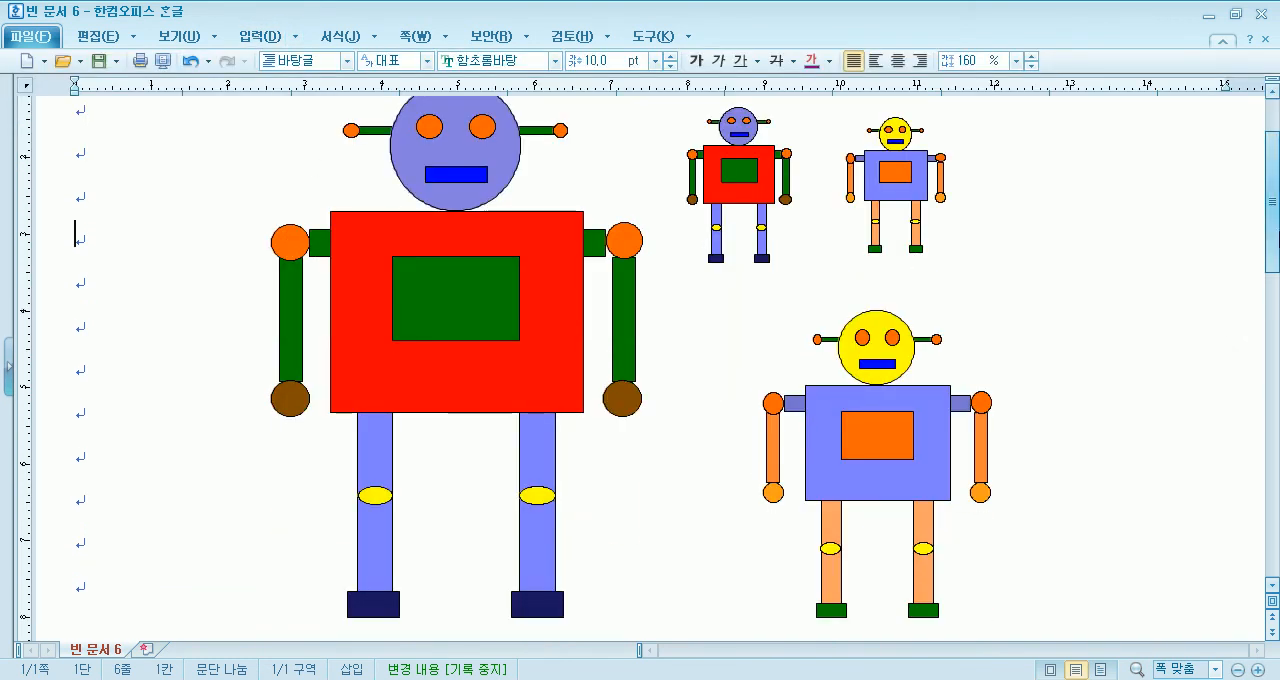
drag(1275, 252, 1275, 249)
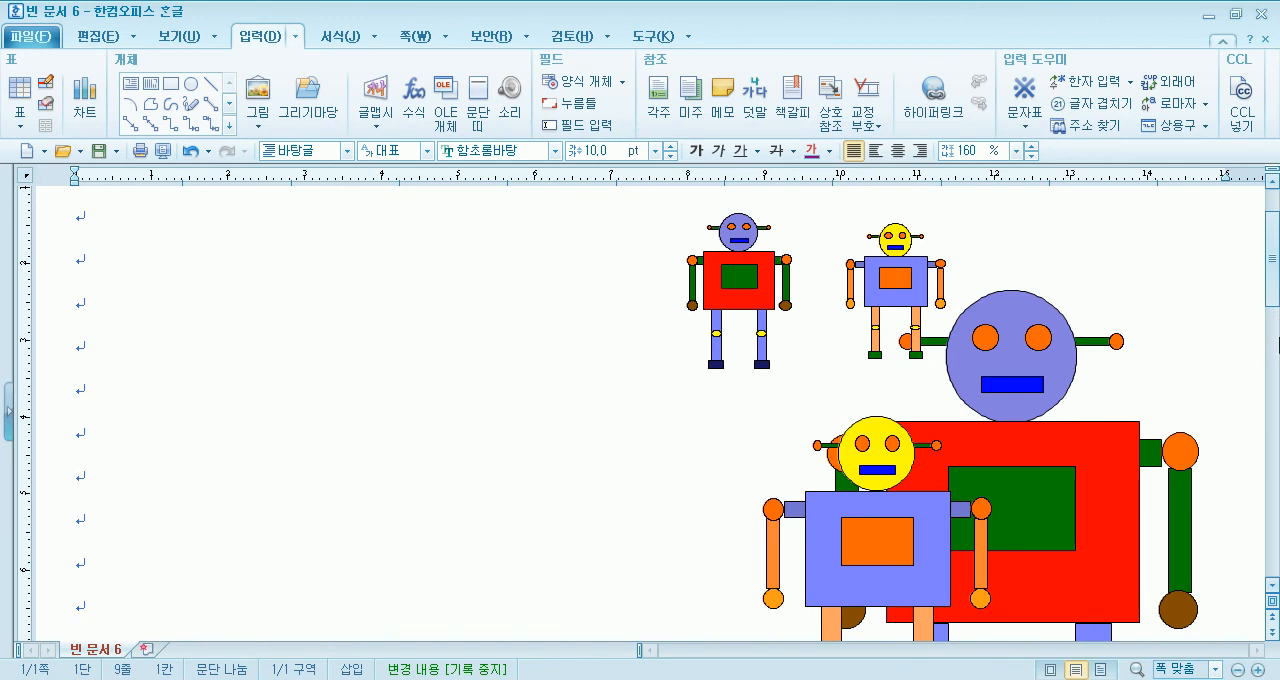
drag(818, 526, 670, 528)
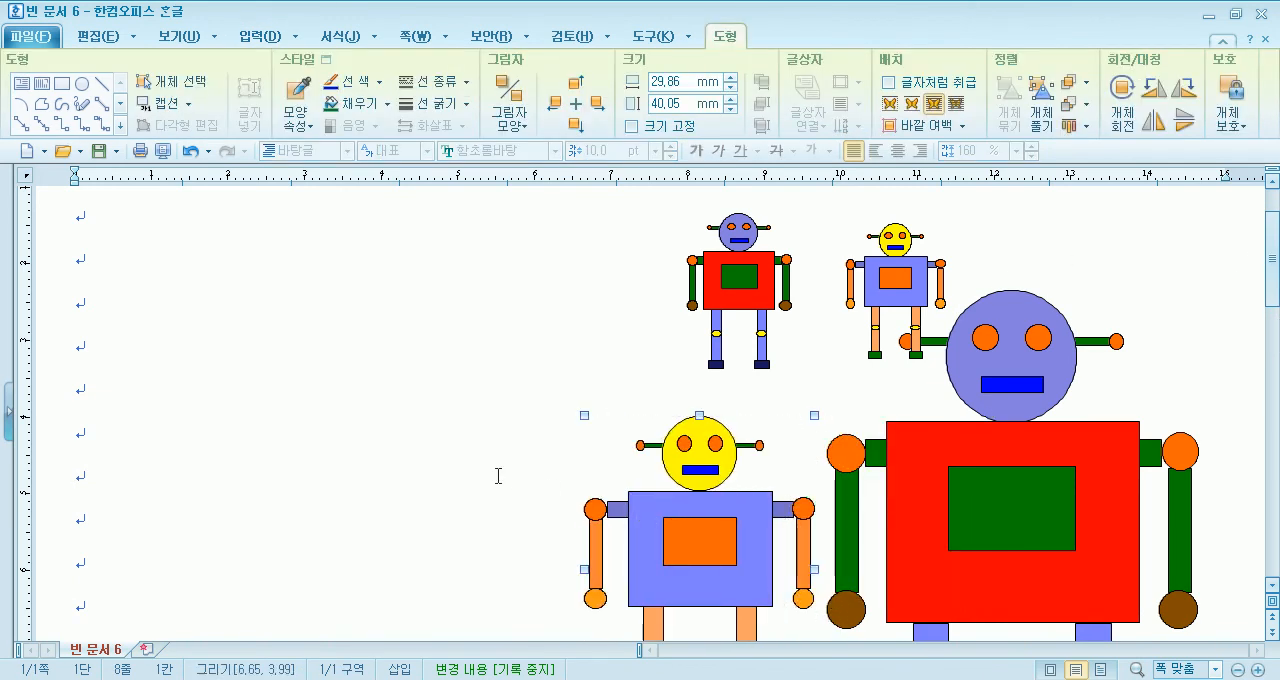
scroll(486, 471, down, 4)
scroll(665, 410, up, 2)
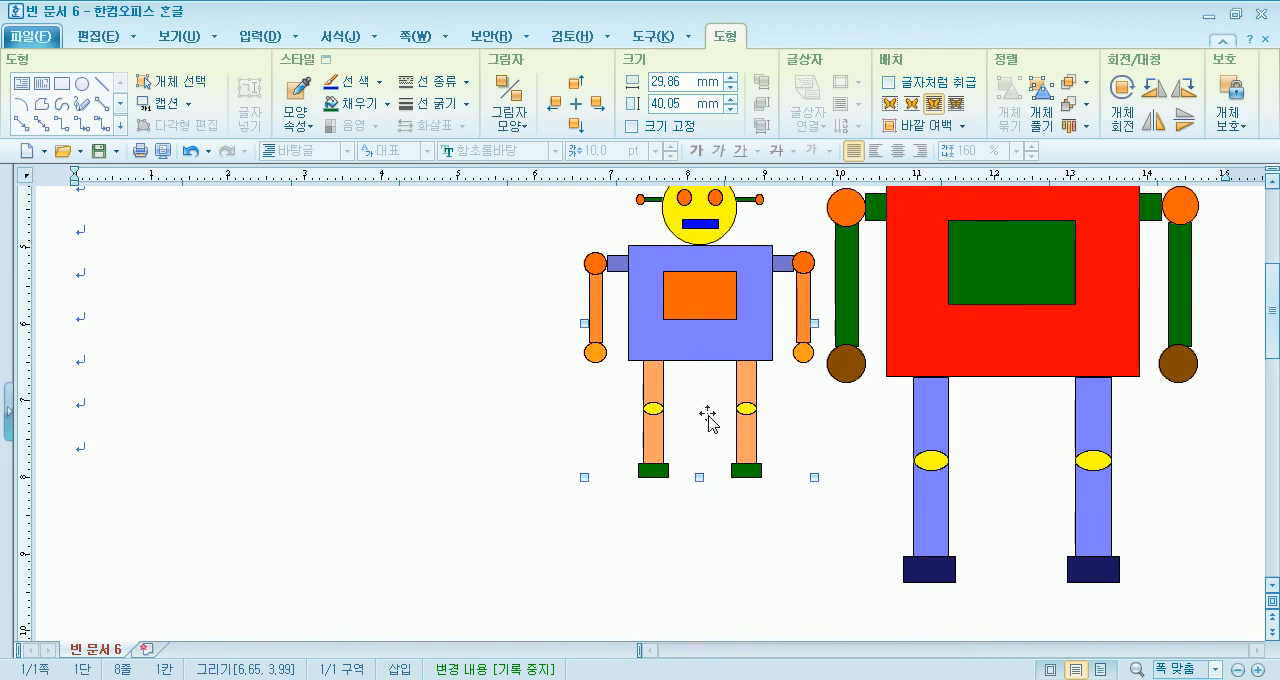
drag(706, 409, 706, 513)
click(482, 370)
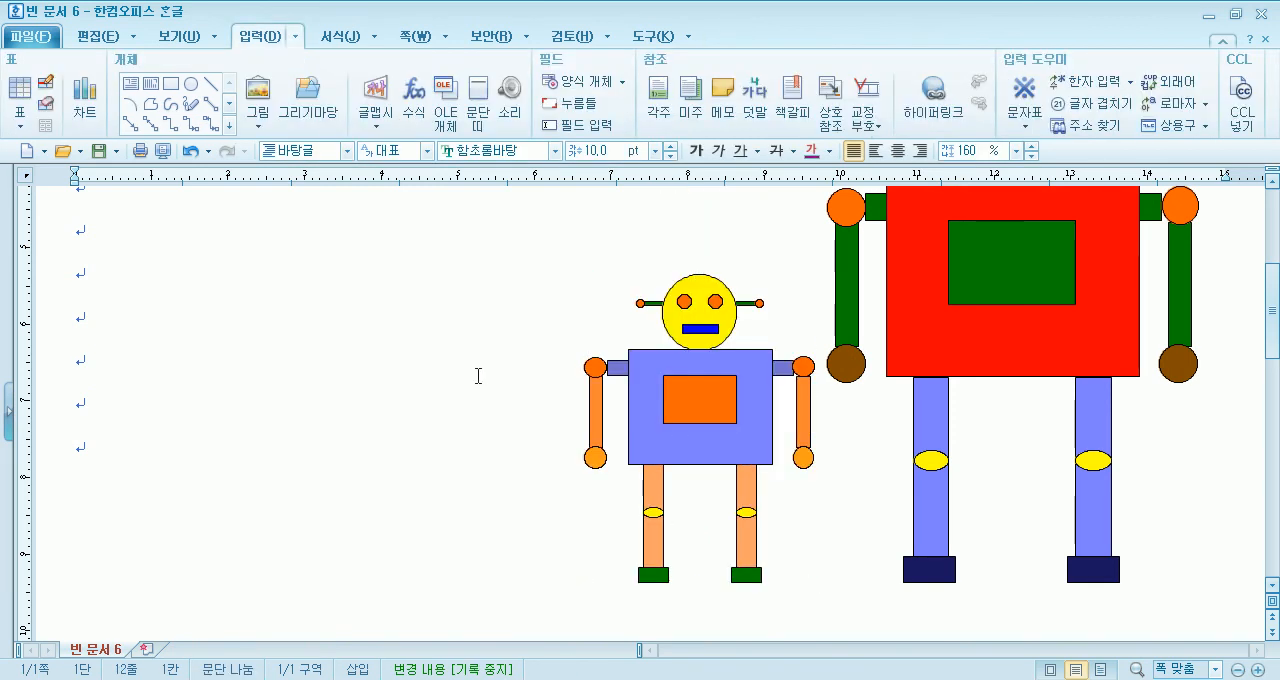
- Draw a circle about 6.8 mm in diameter in the empty upper-left area of the page
scroll(480, 370, up, 5)
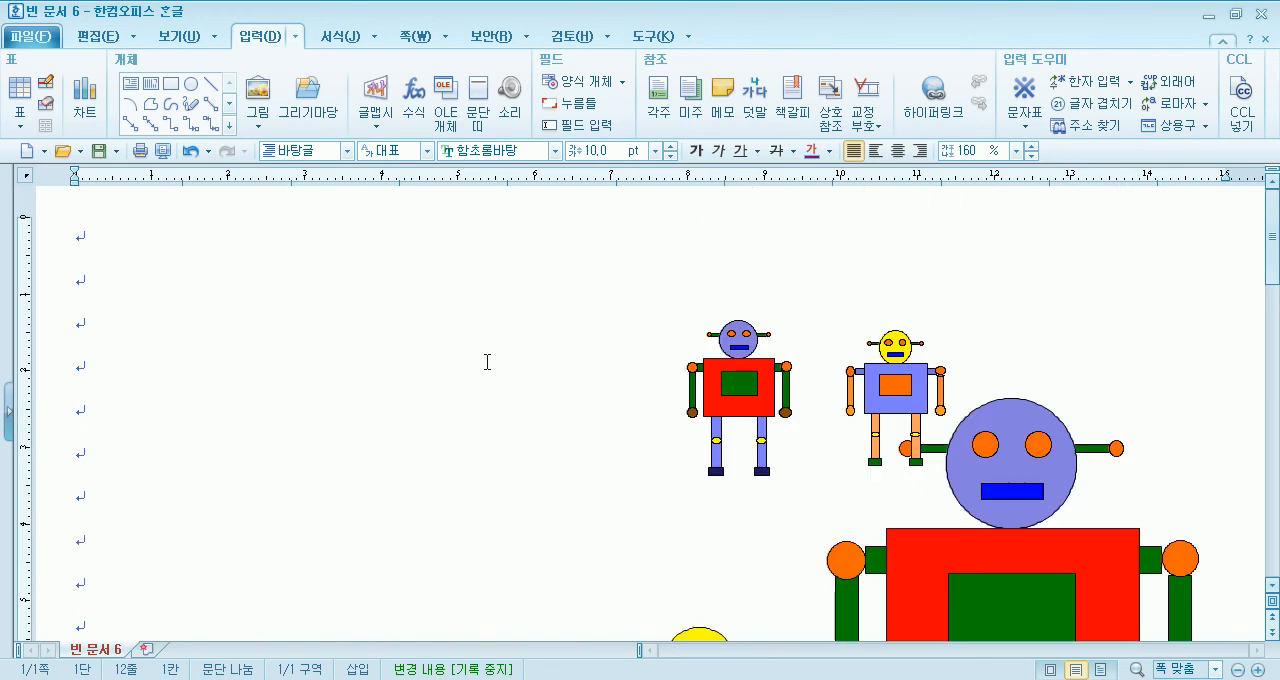
click(293, 305)
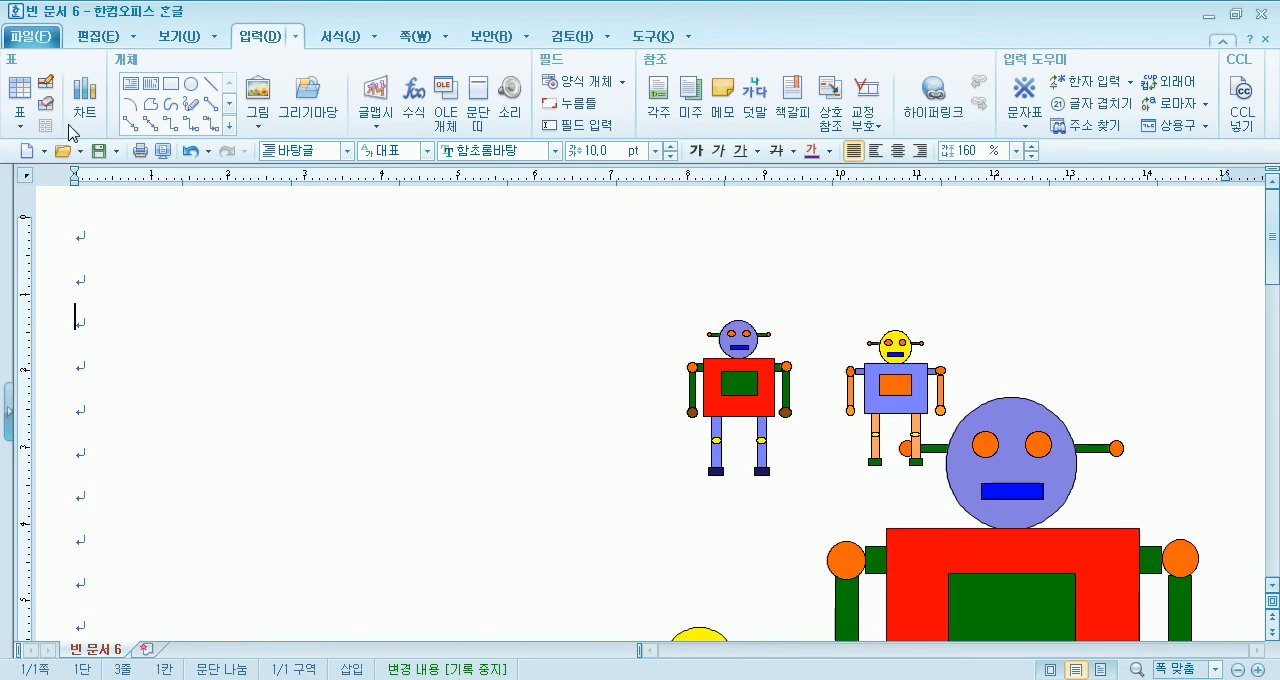
click(190, 84)
drag(191, 329, 246, 375)
key(shift)
scroll(851, 400, down, 5)
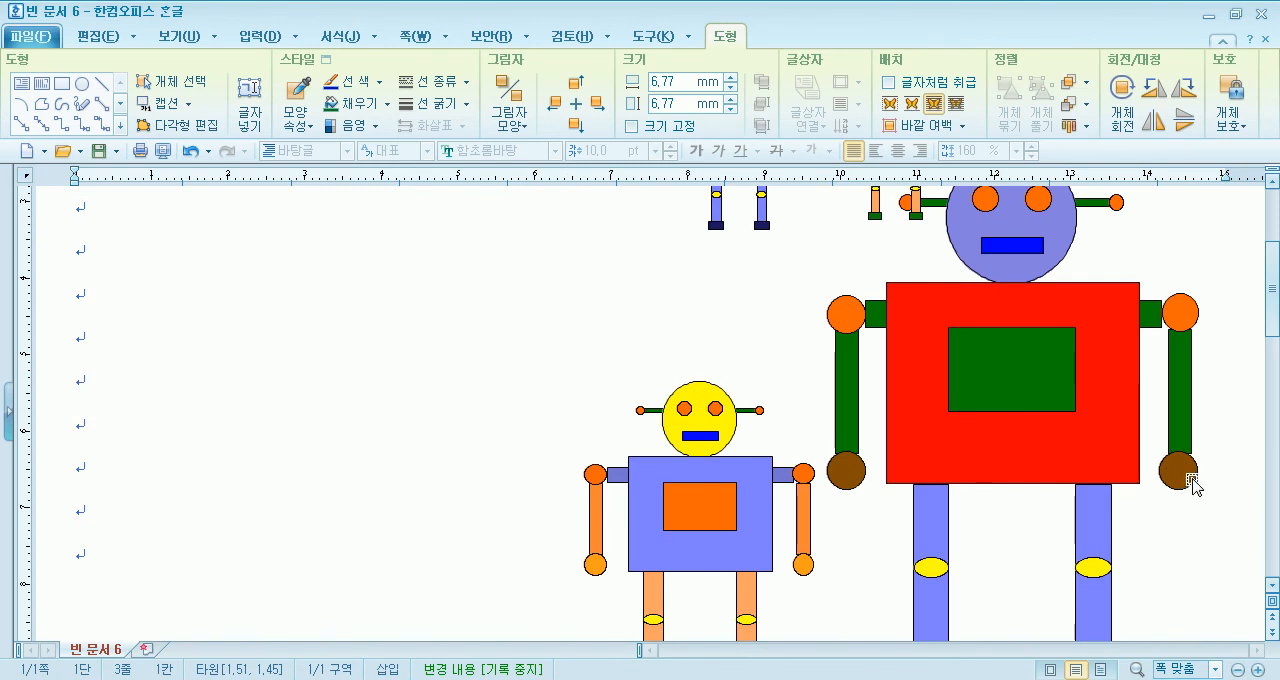
scroll(246, 358, up, 5)
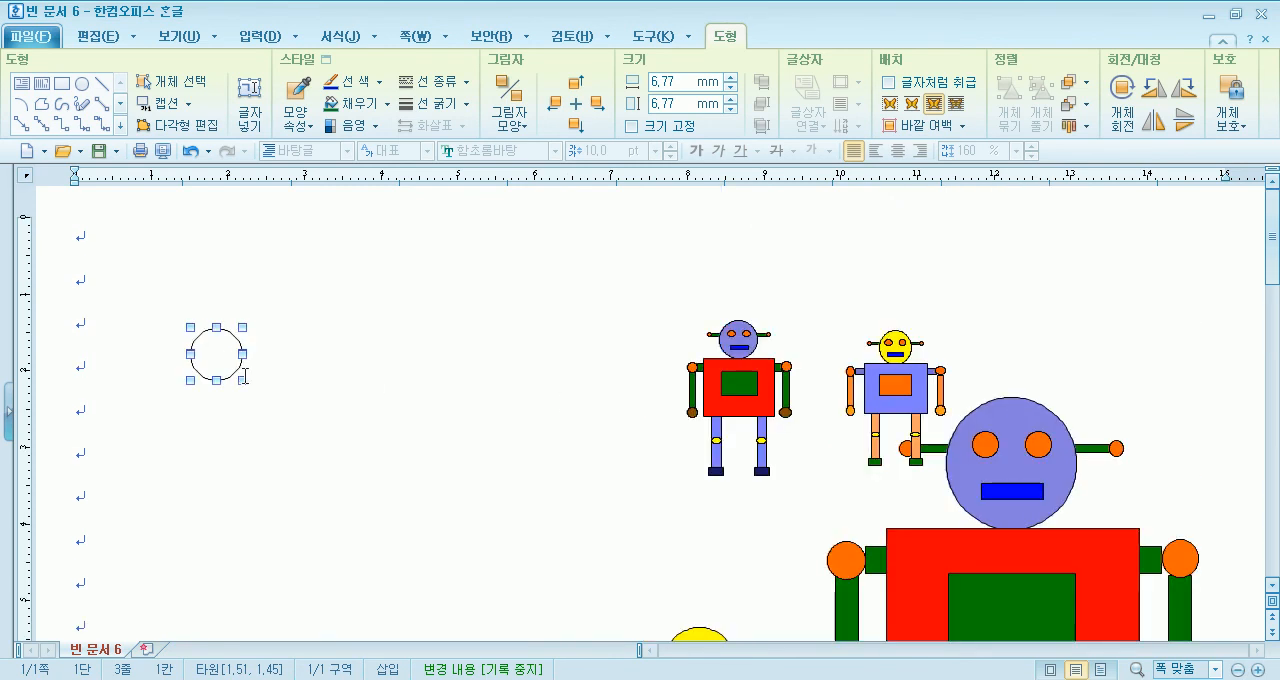
- Copy the circle three times to form a horizontal row of four circles
drag(222, 362, 316, 363)
drag(312, 362, 476, 364)
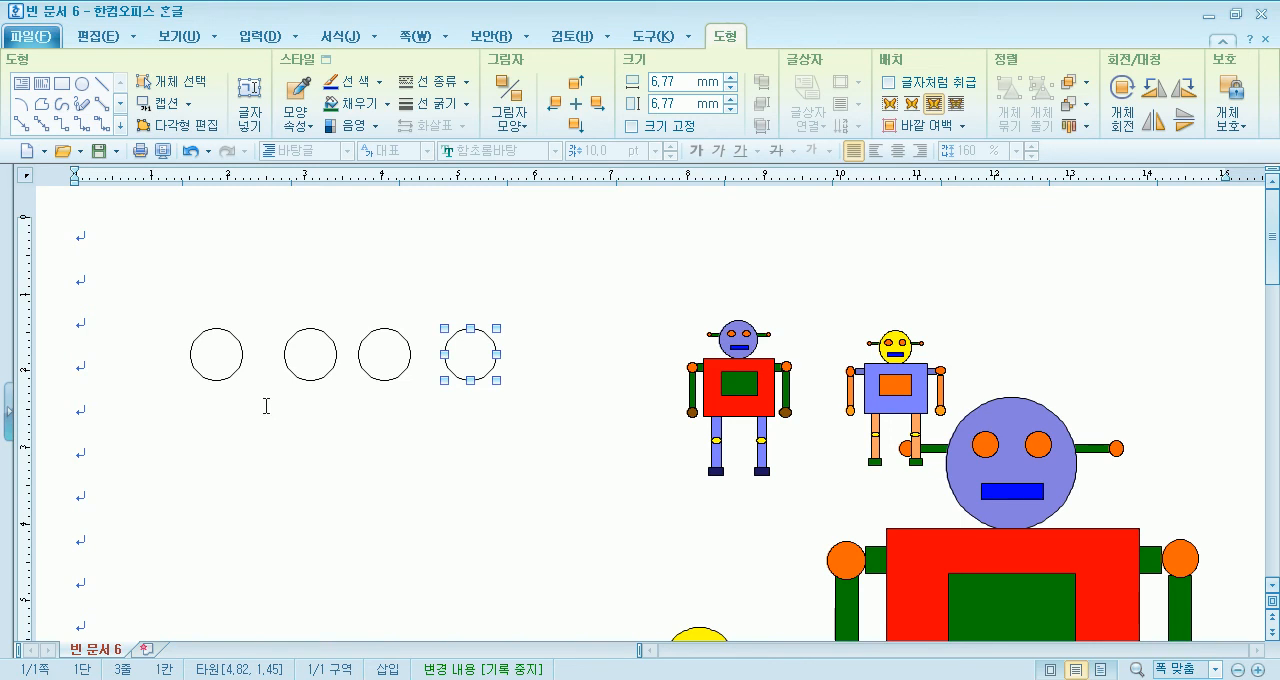
- Reposition the second circle closer to the first one, keeping it level with the row
click(201, 354)
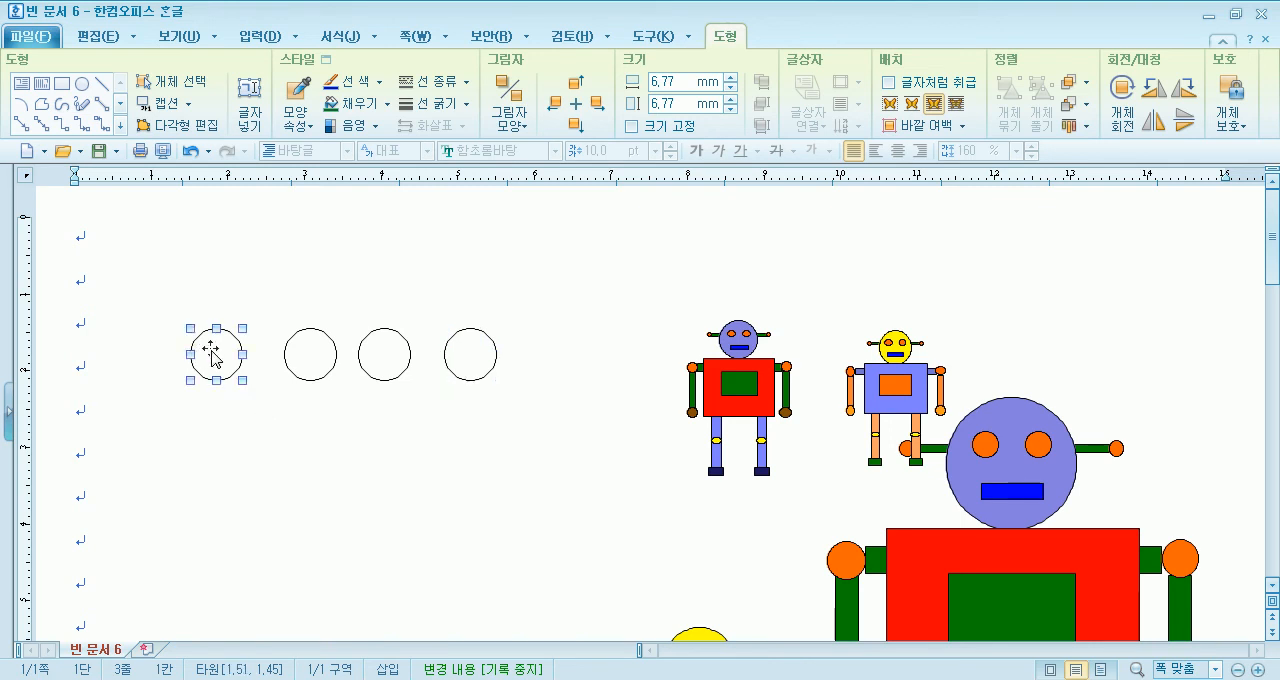
click(314, 356)
click(214, 365)
click(314, 360)
drag(314, 360, 561, 480)
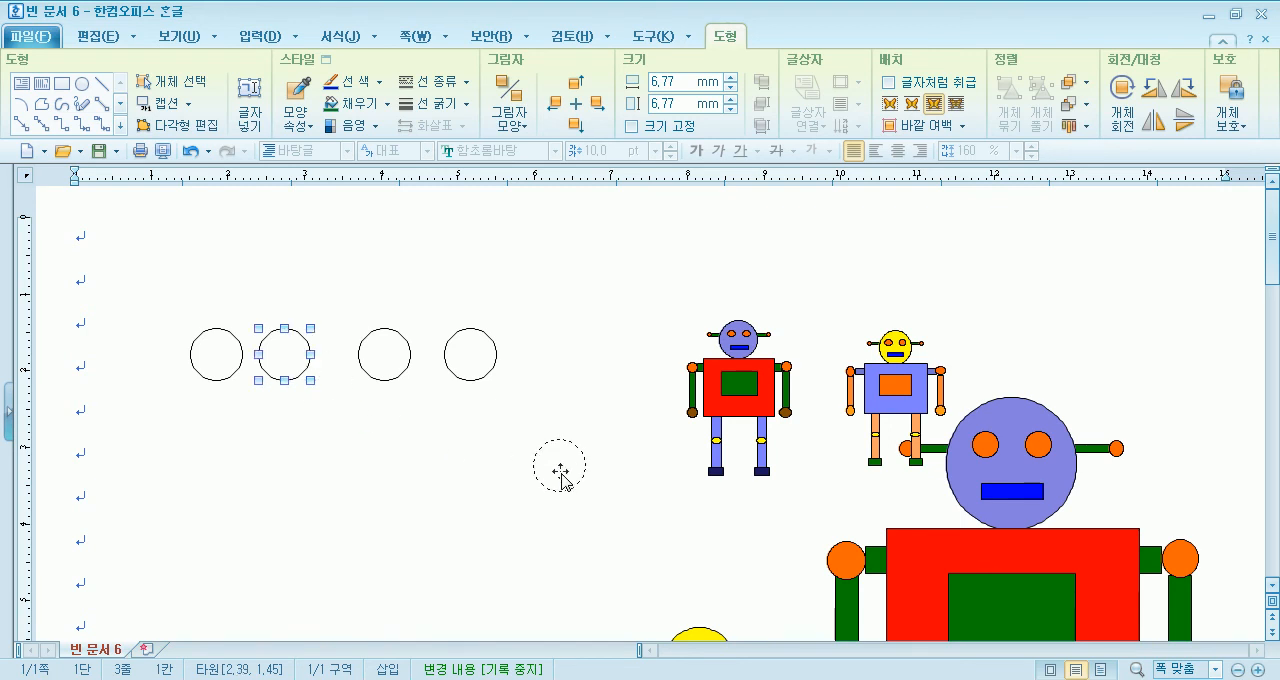
drag(561, 480, 561, 480)
scroll(857, 523, down, 5)
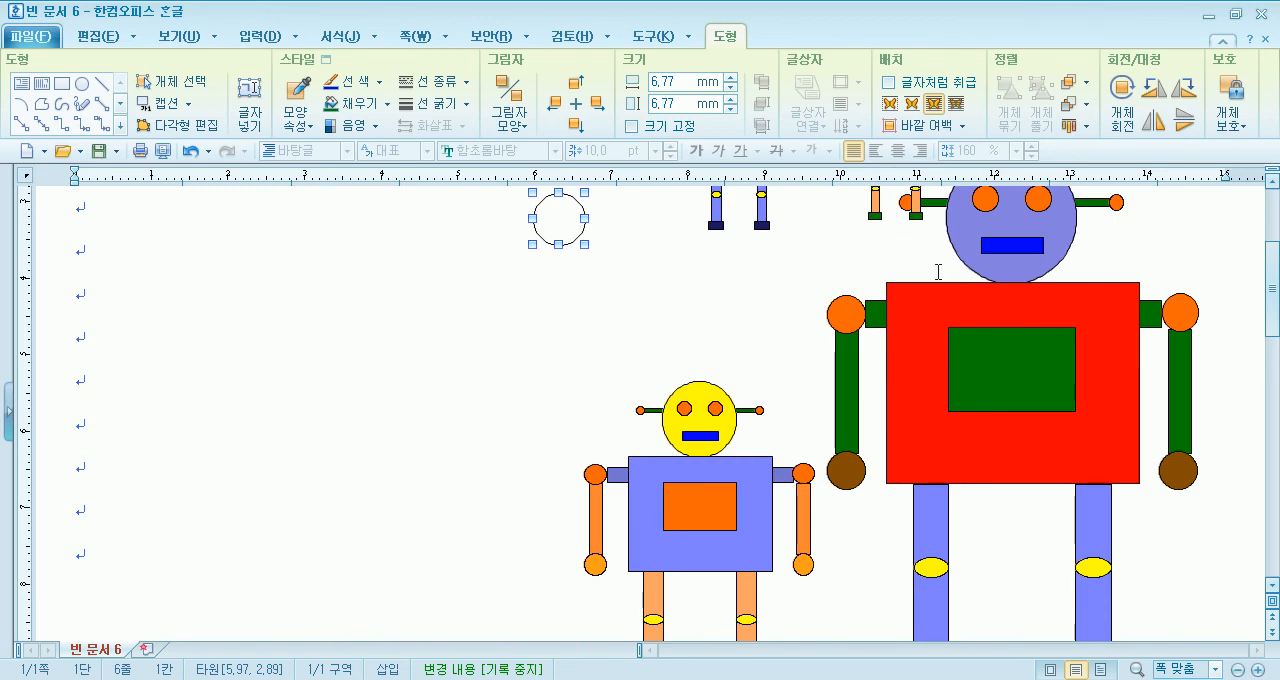
scroll(571, 354, up, 5)
drag(563, 449, 283, 345)
- Select the first two circles together and fill them with orange
click(124, 314)
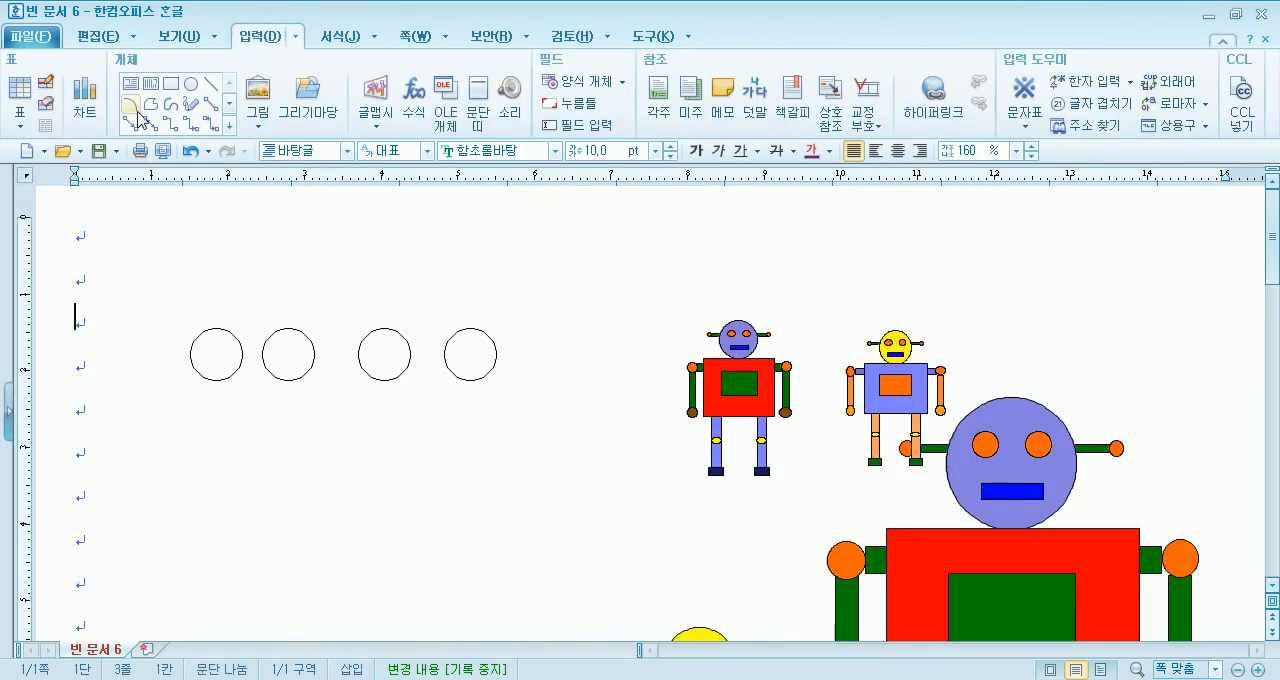
click(206, 347)
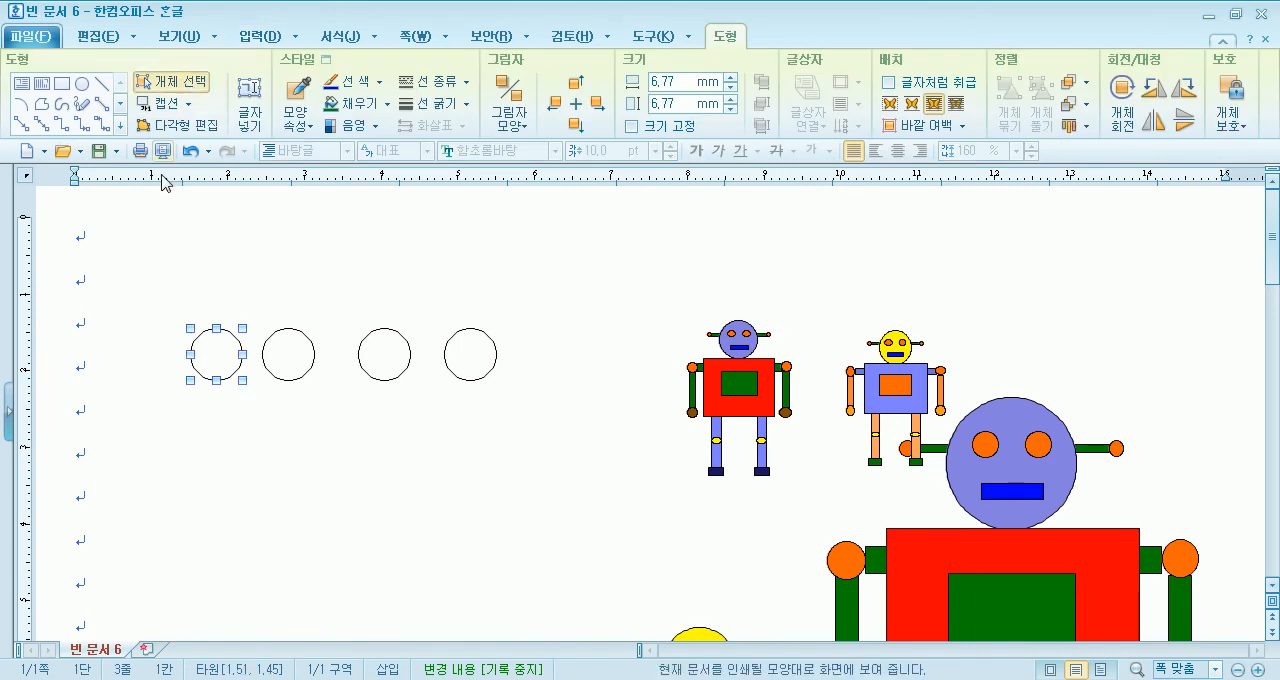
shift+click(273, 338)
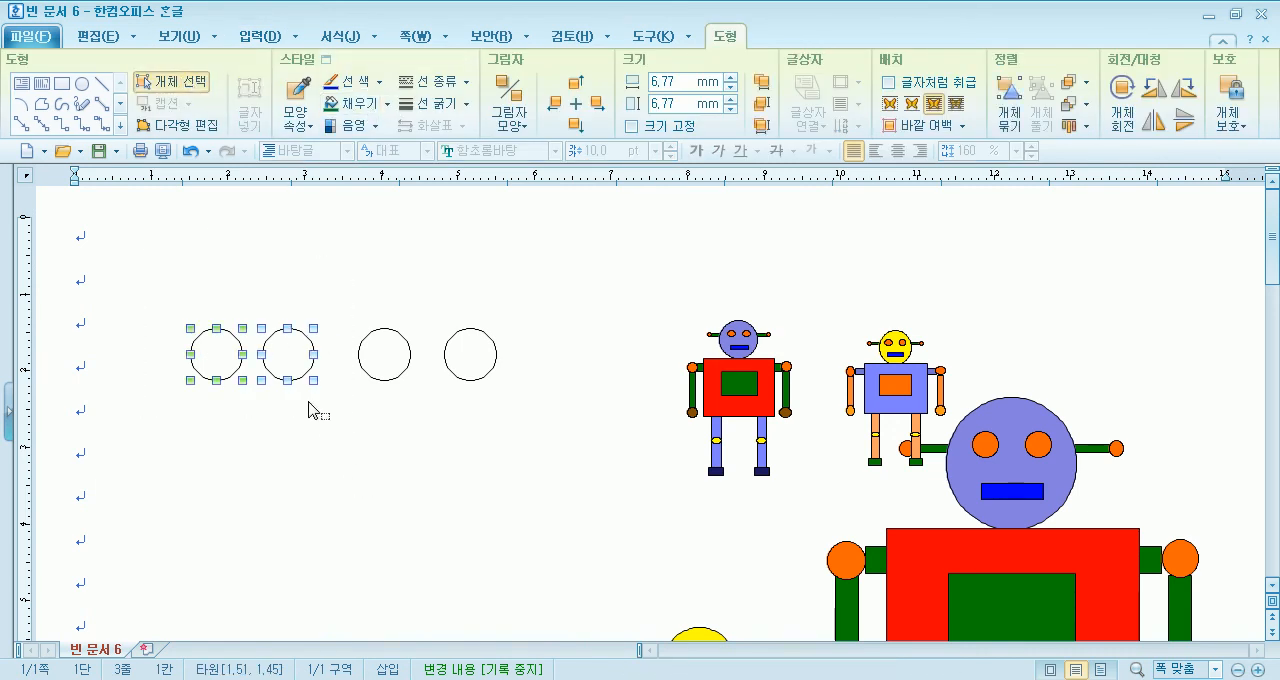
double_click(288, 362)
key(Escape)
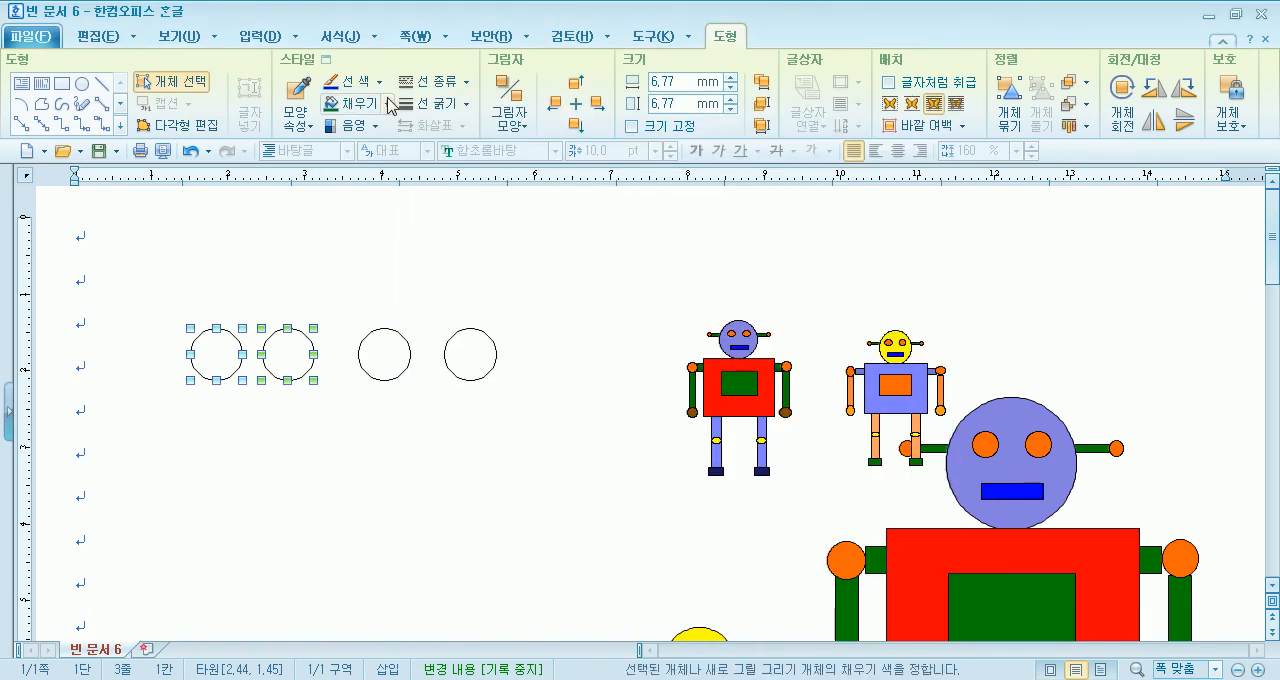
click(388, 104)
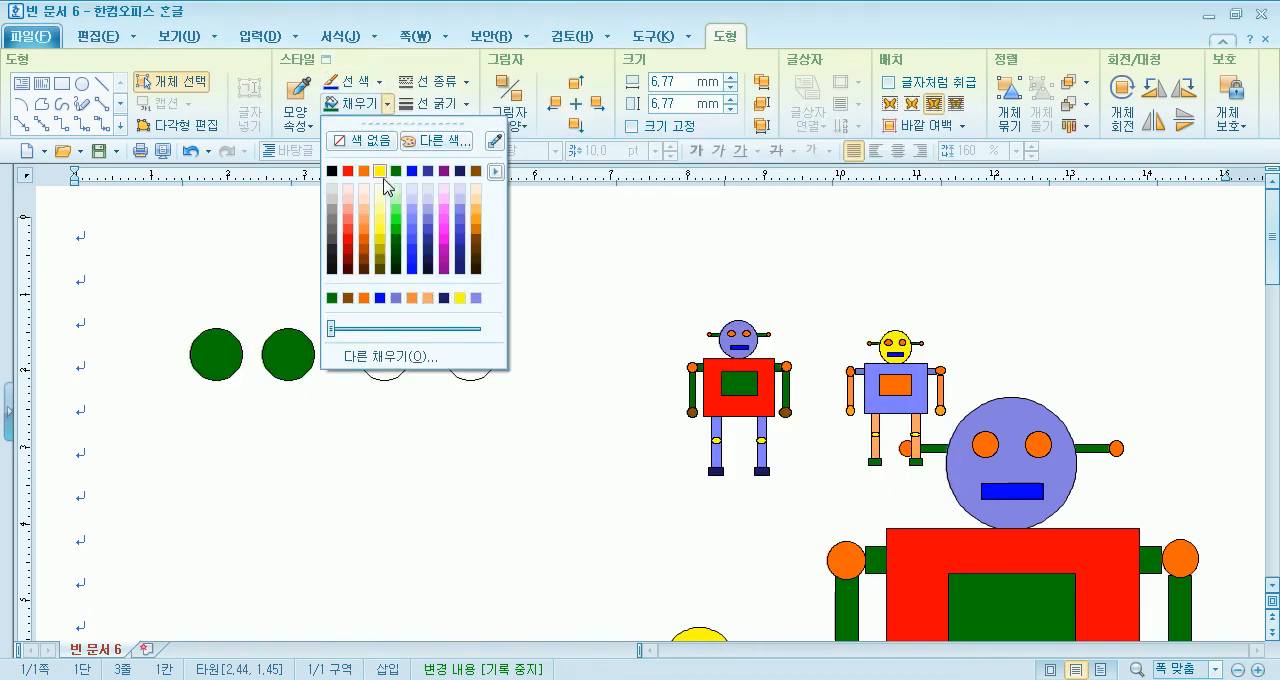
click(363, 171)
- Select the last two circles in the row together and fill them with light orange
drag(340, 314, 512, 423)
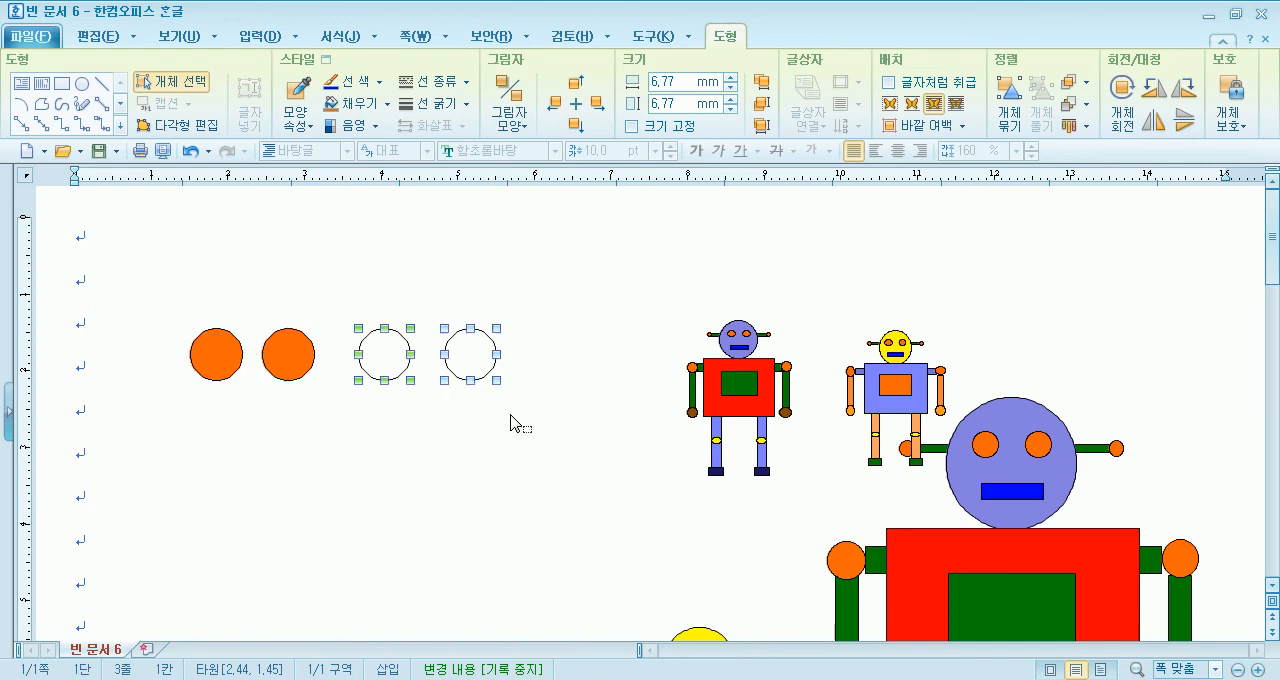
click(388, 104)
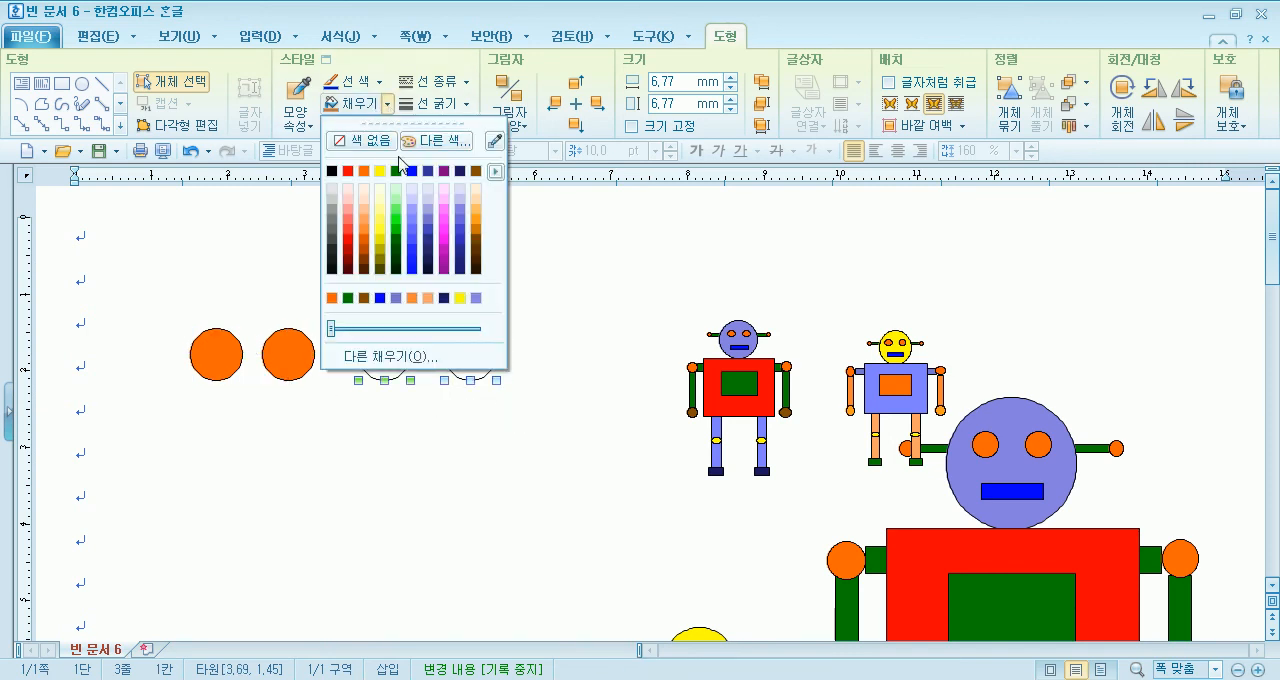
click(364, 236)
key(Escape)
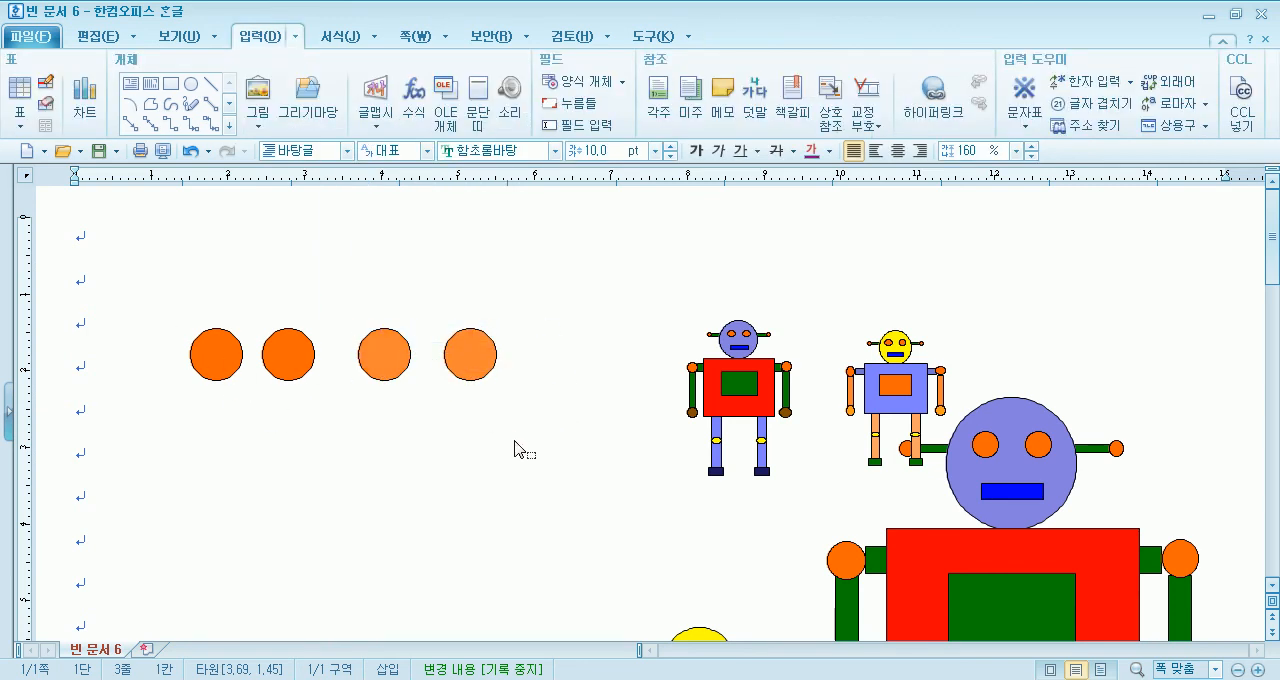
- Move all four circles together into the empty area above the small robots
drag(160, 300, 505, 431)
drag(474, 353, 1052, 243)
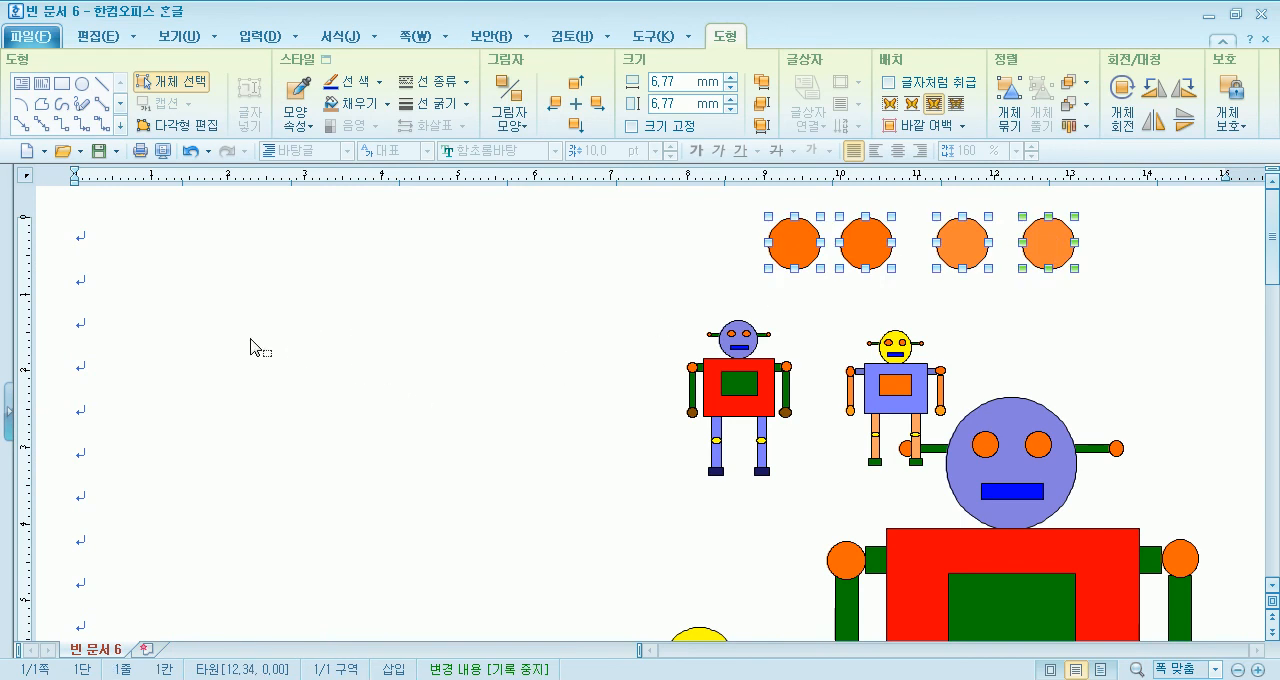
key(Escape)
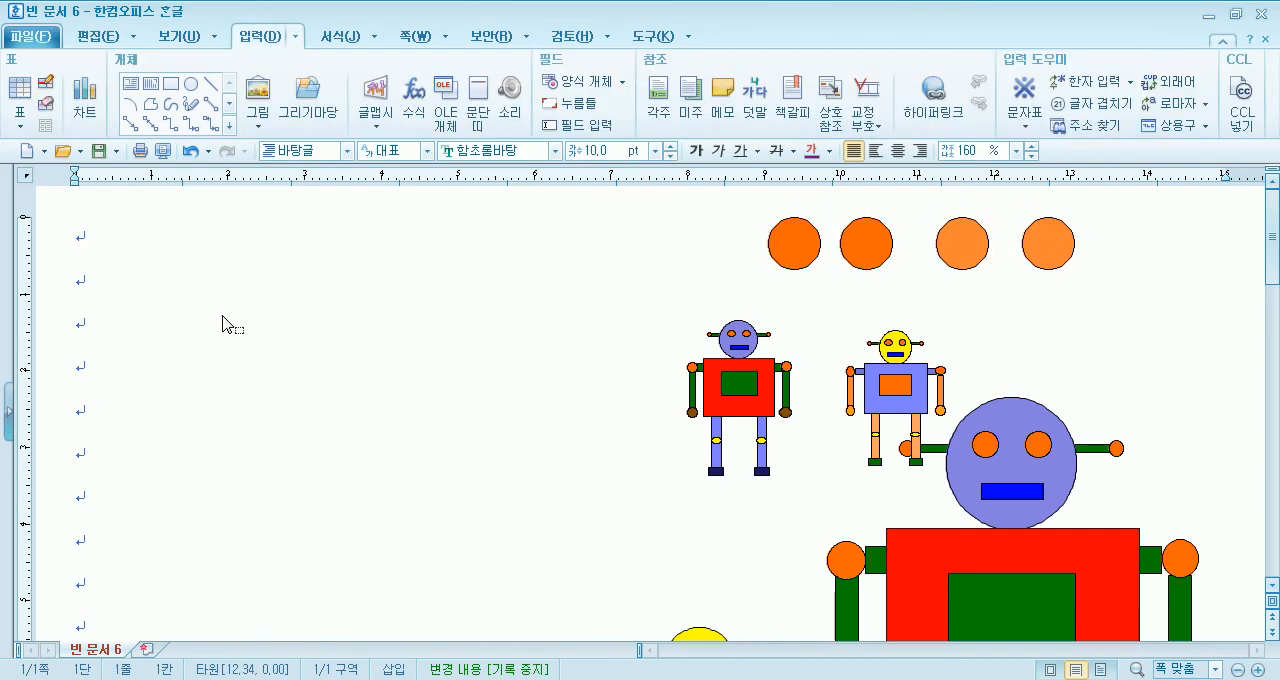
- Draw a tall rectangle about 4.7 mm by 21.4 mm in the page's empty area and copy it level alongside
click(171, 84)
drag(130, 309, 167, 476)
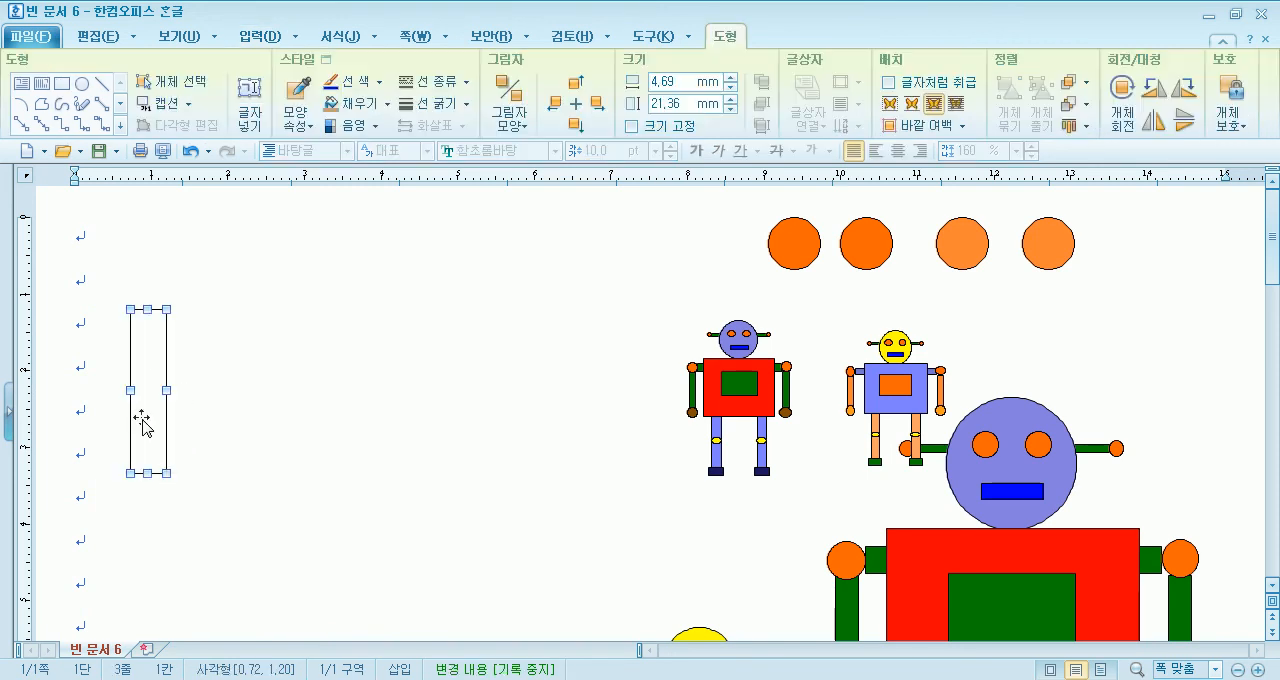
drag(190, 422, 211, 422)
- Fill both tall rectangles with light green and move them together to just left of the small robots
click(170, 81)
drag(94, 280, 310, 558)
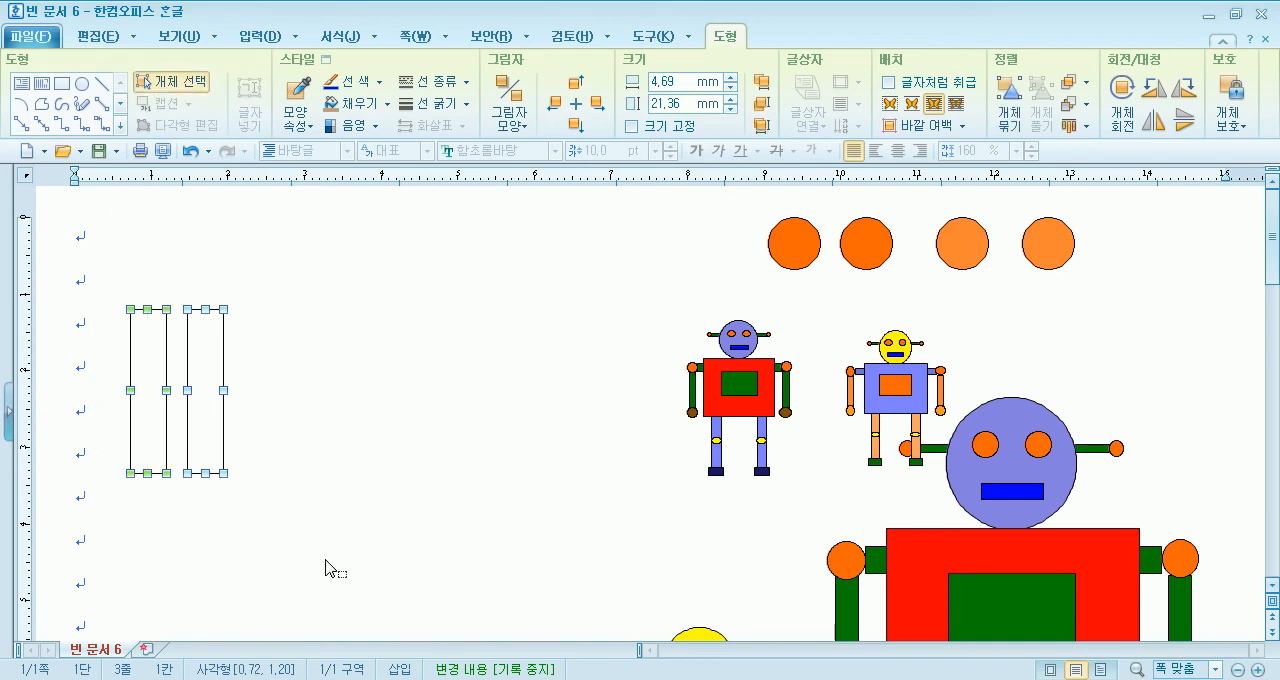
click(388, 104)
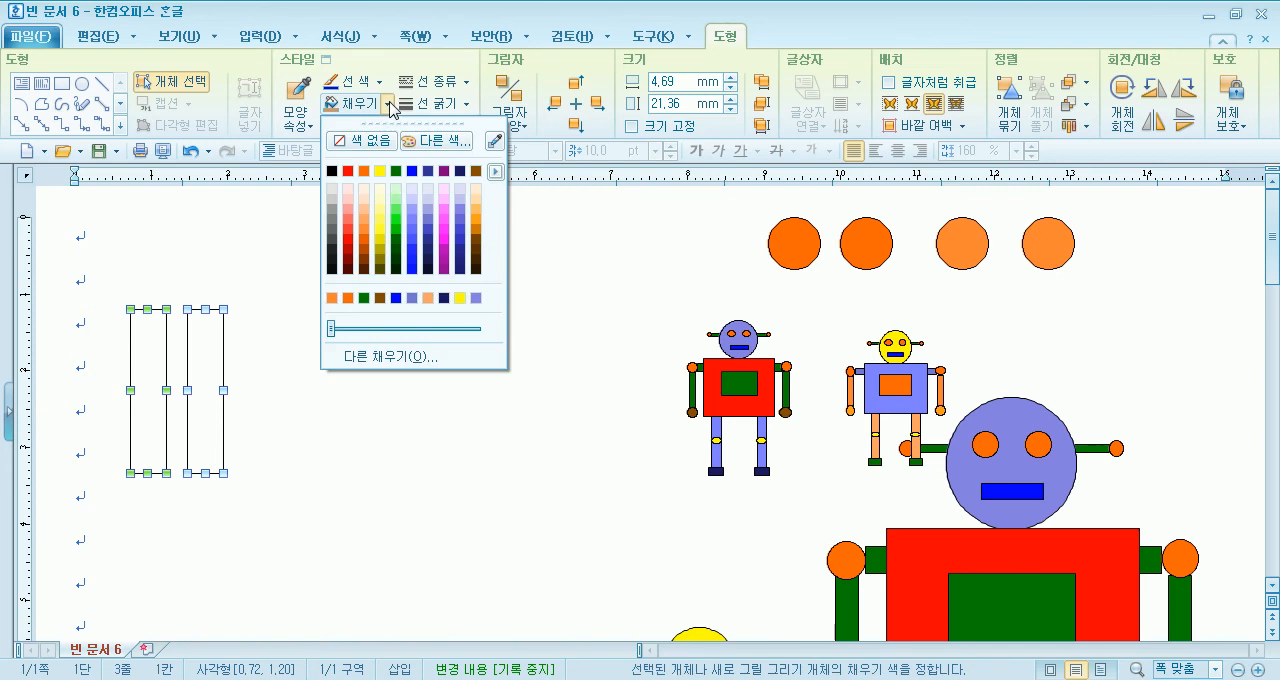
click(396, 210)
drag(206, 400, 614, 507)
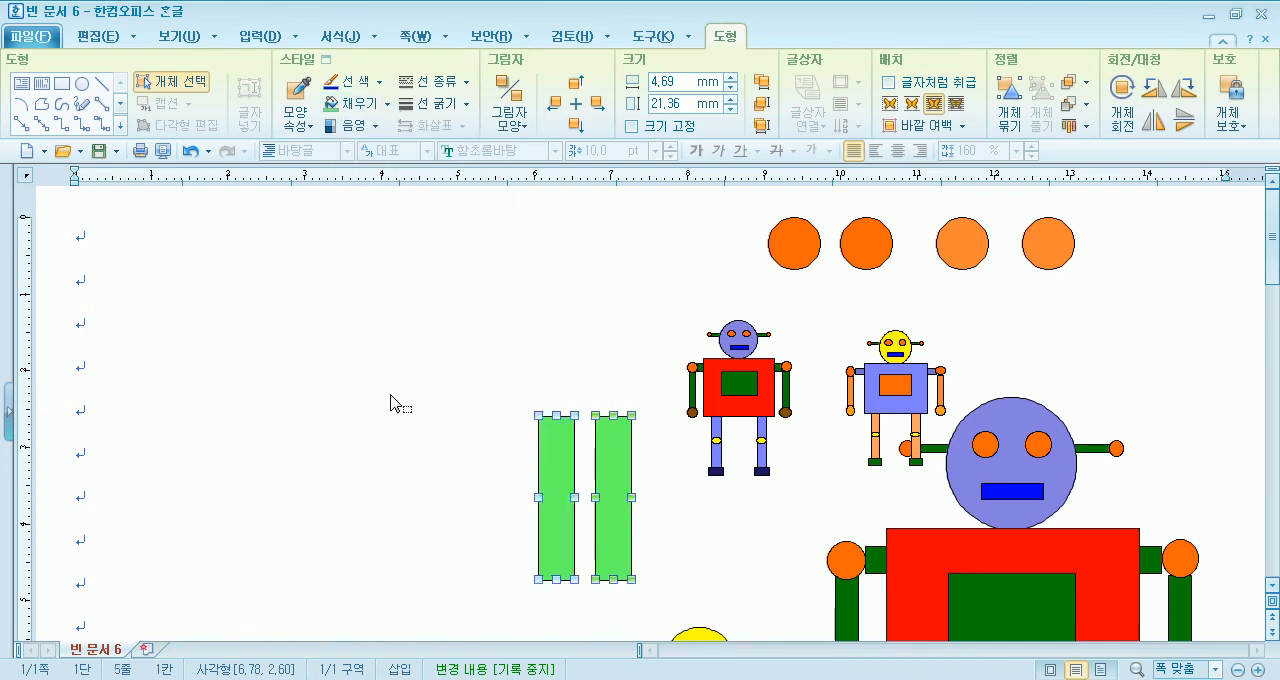
click(476, 396)
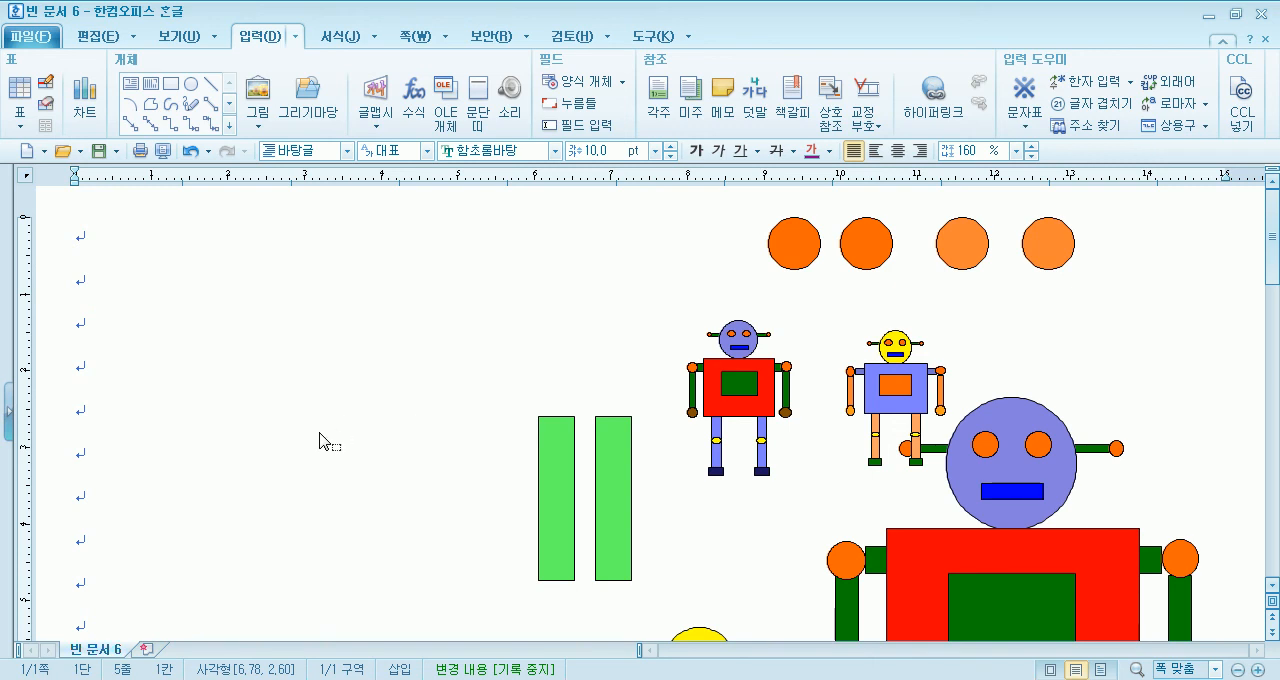
- Draw a tall leg rectangle about 5.9 mm by 23.8 mm in the empty area lower on the page and copy it level alongside
scroll(313, 430, down, 5)
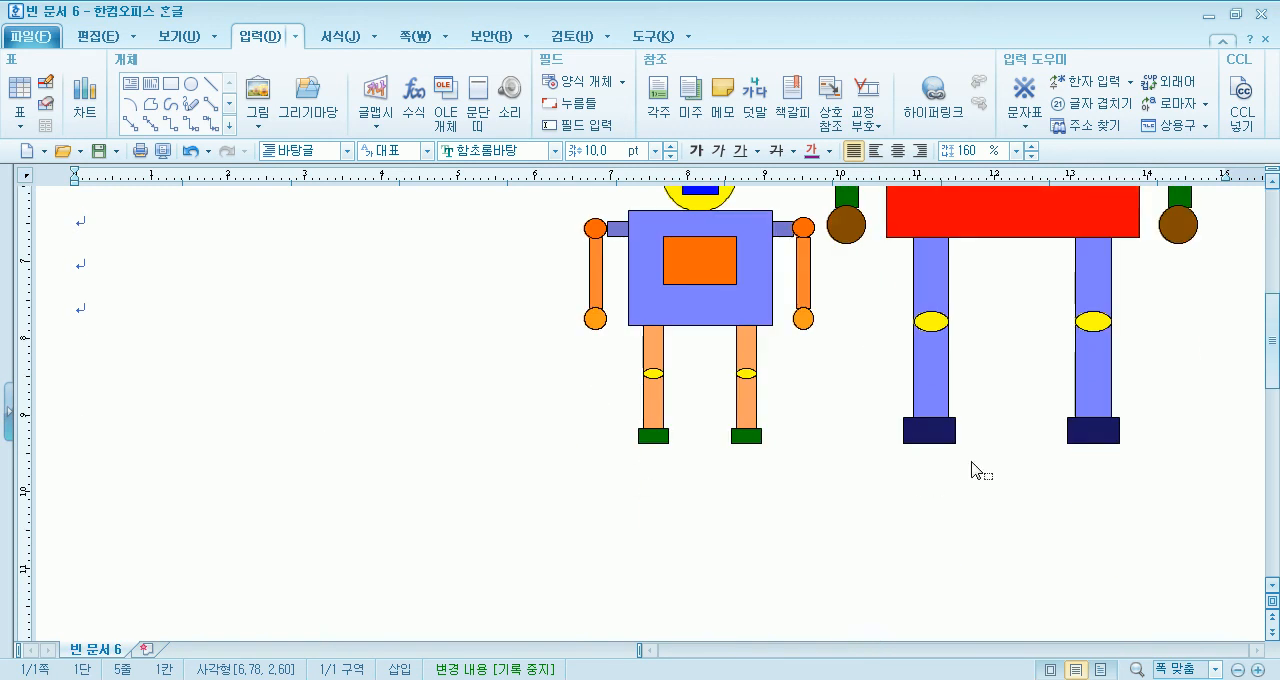
click(171, 84)
mouse_move(204, 299)
mouse_down()
mouse_move(329, 480)
mouse_move(274, 503)
mouse_move(250, 485)
mouse_up()
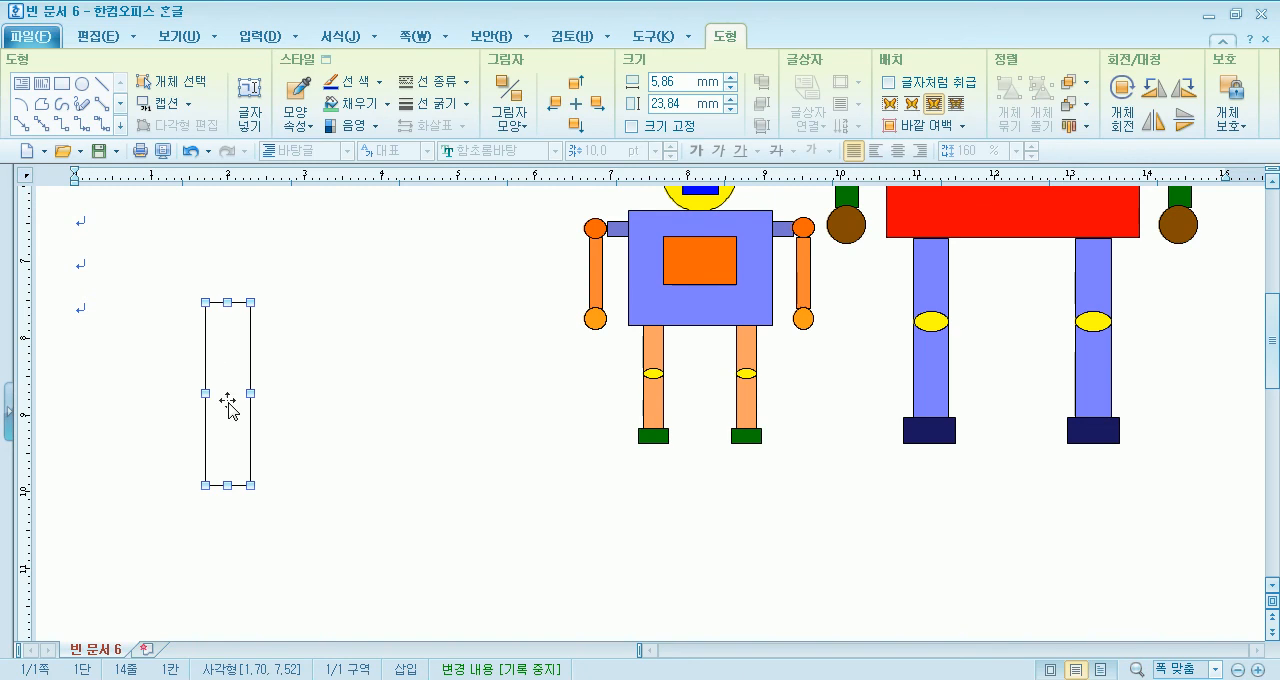
drag(316, 420, 303, 420)
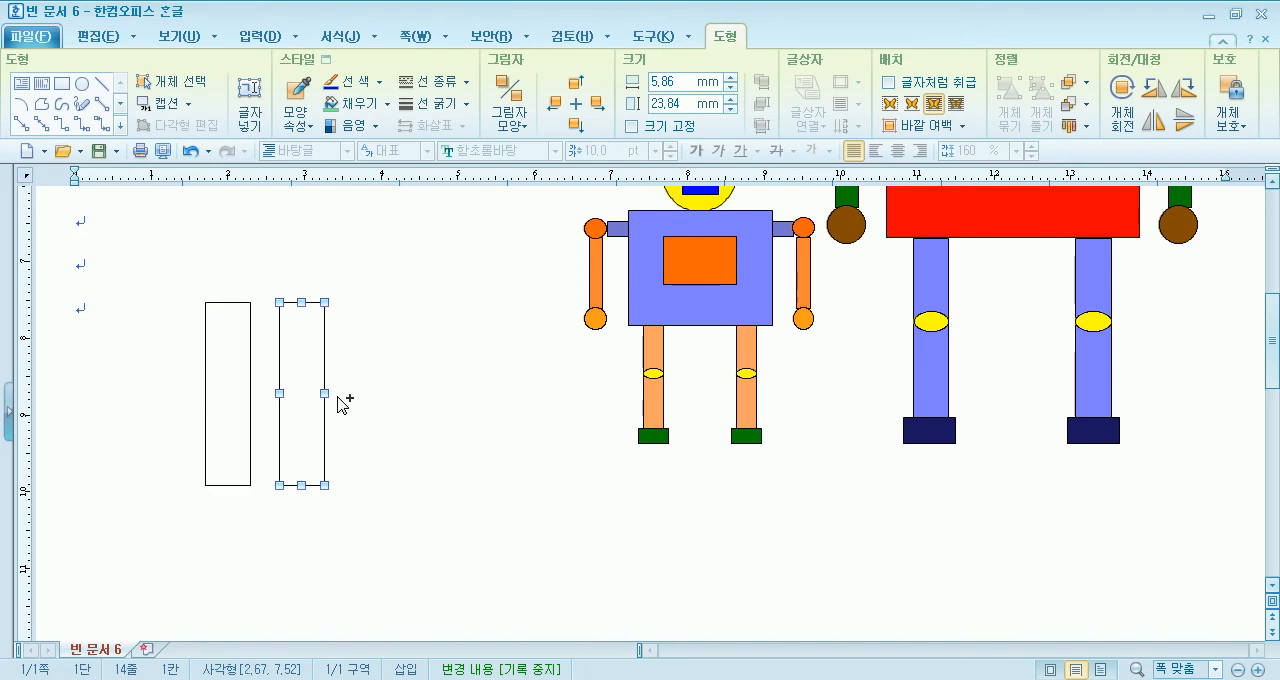
- Select both leg rectangles together and fill them with light blue
click(170, 81)
drag(171, 246, 408, 560)
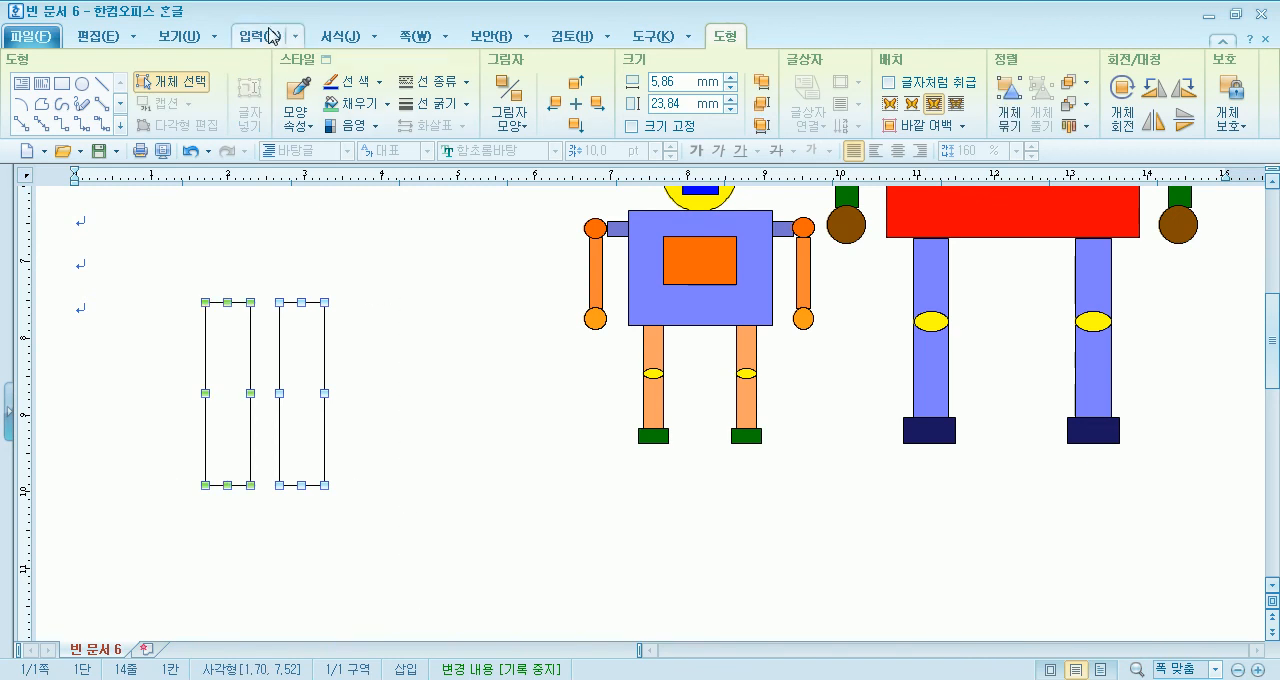
click(392, 104)
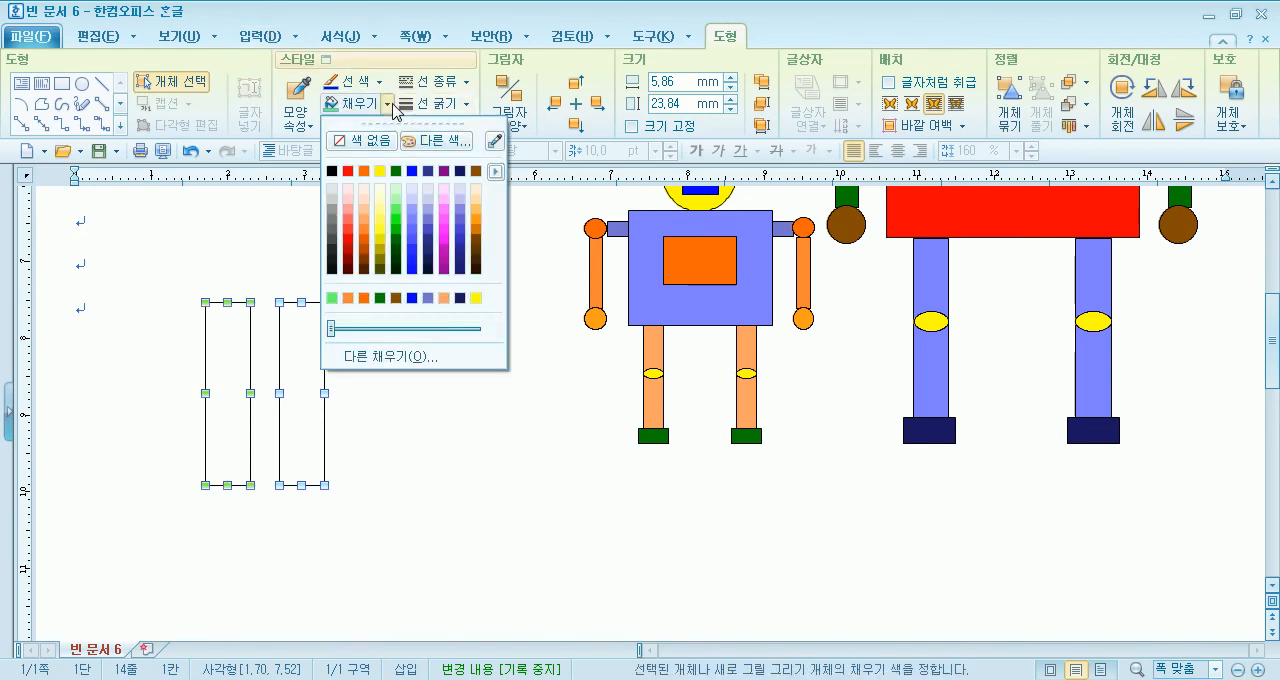
click(411, 215)
click(371, 529)
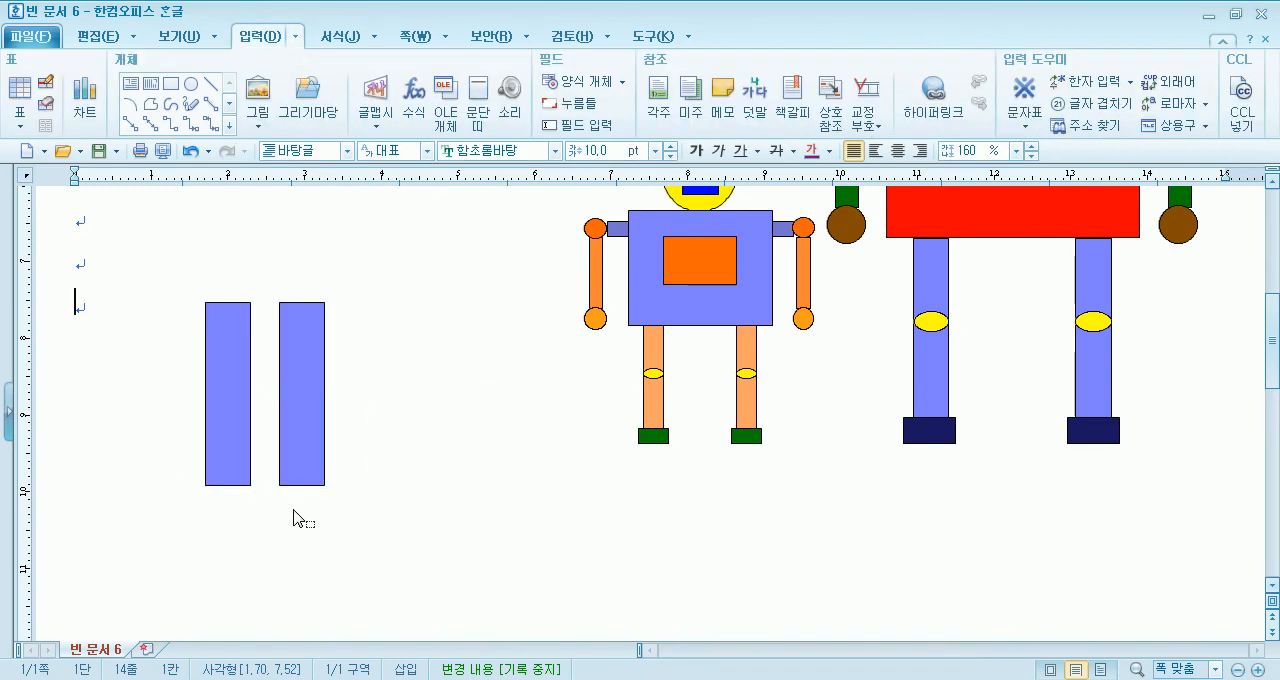
- Draw a foot rectangle about 9.9 mm by 4.8 mm under the first leg and copy it under the second leg
click(174, 86)
mouse_move(190, 485)
mouse_down()
mouse_move(264, 525)
mouse_move(272, 512)
mouse_move(318, 516)
mouse_up()
click(110, 488)
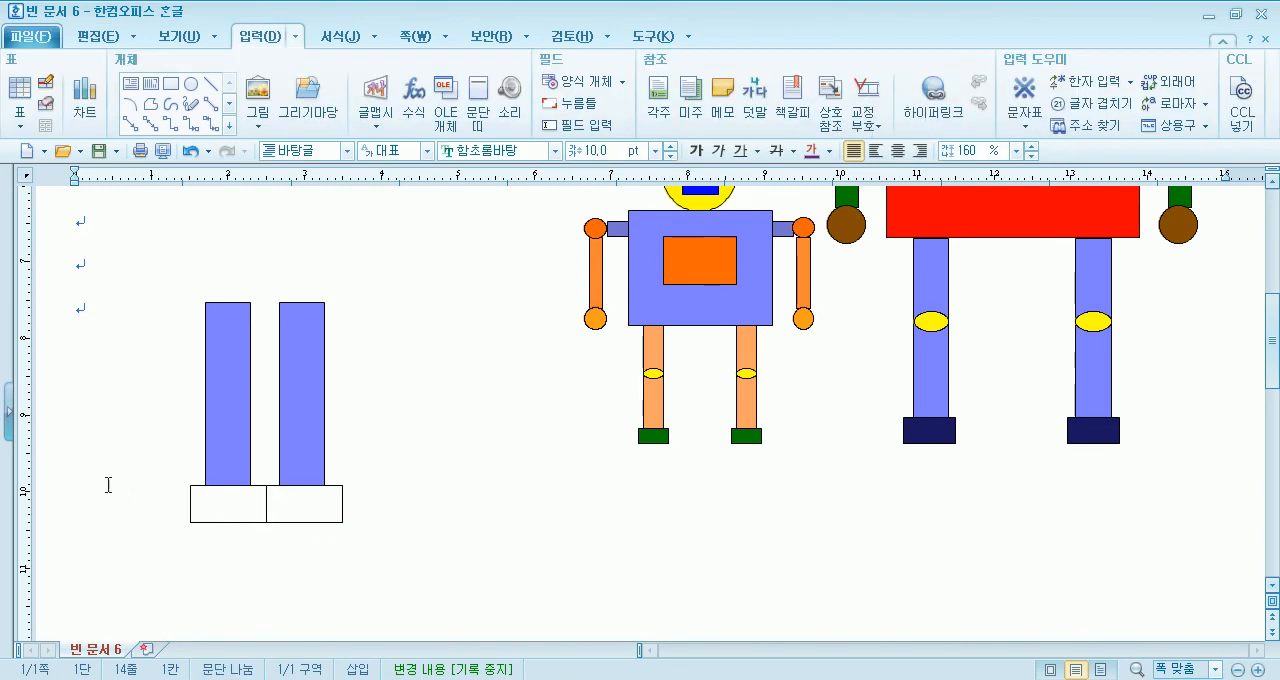
- Select both foot rectangles together and fill them with bright blue
click(204, 494)
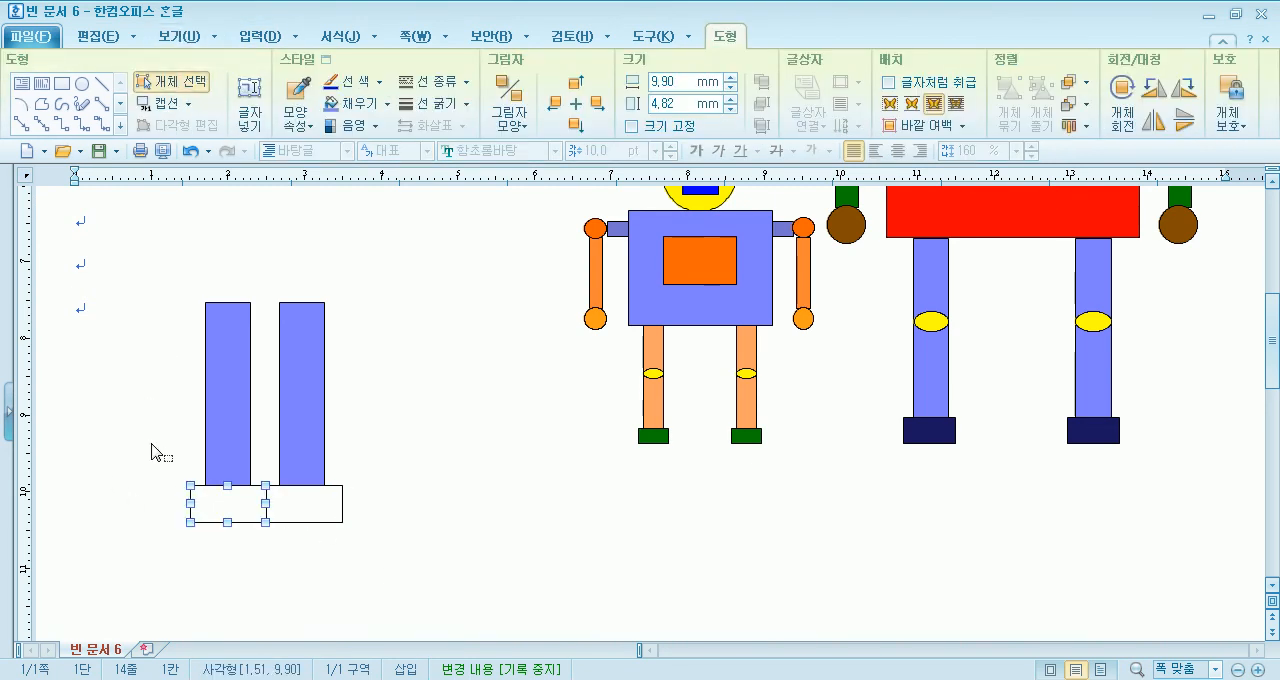
drag(339, 550, 385, 575)
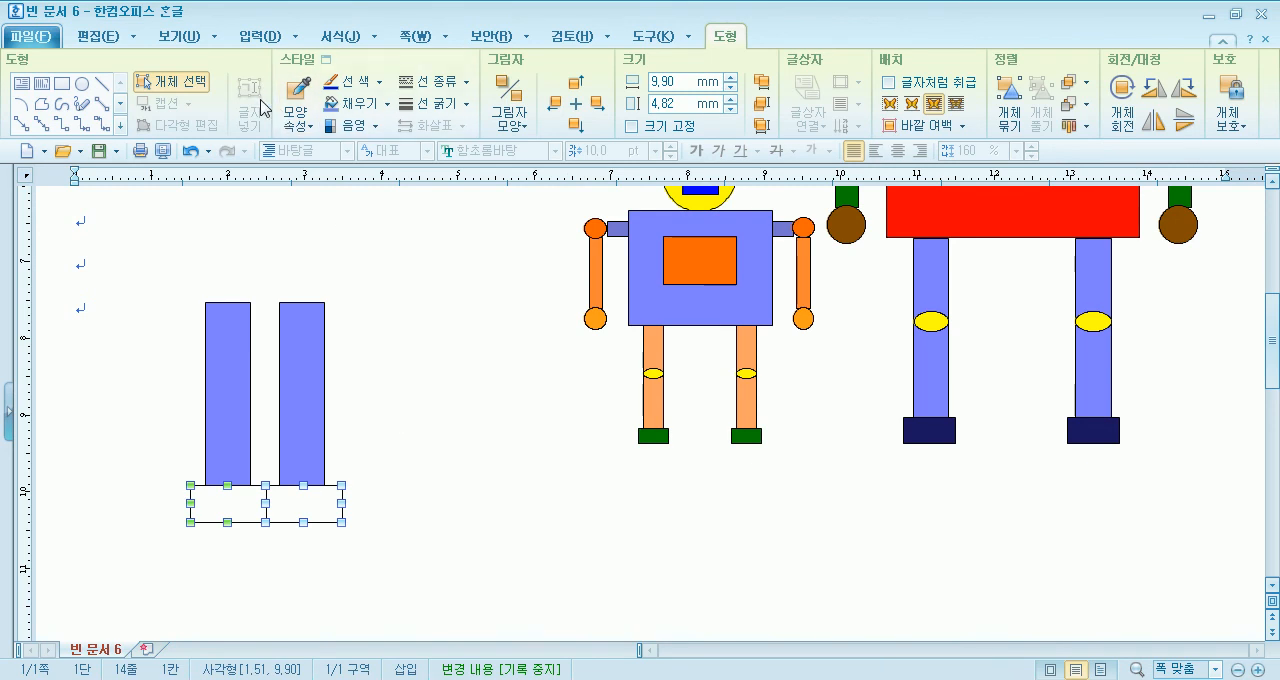
click(387, 104)
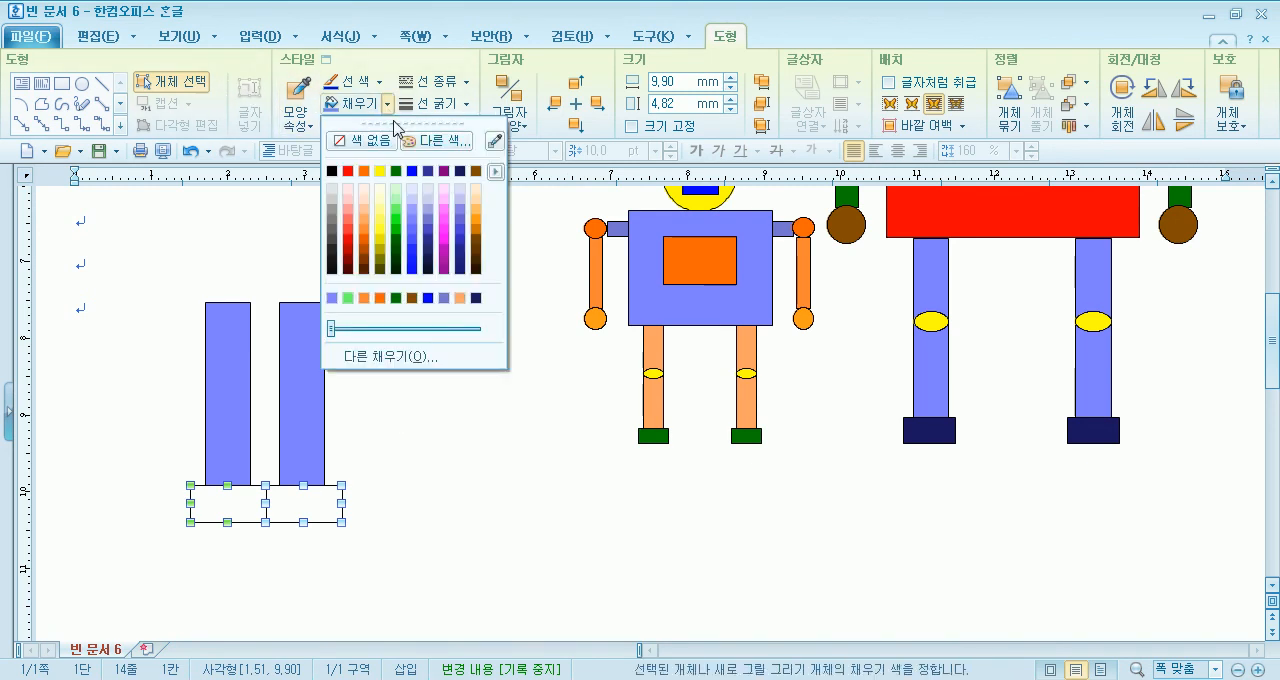
click(412, 262)
click(357, 480)
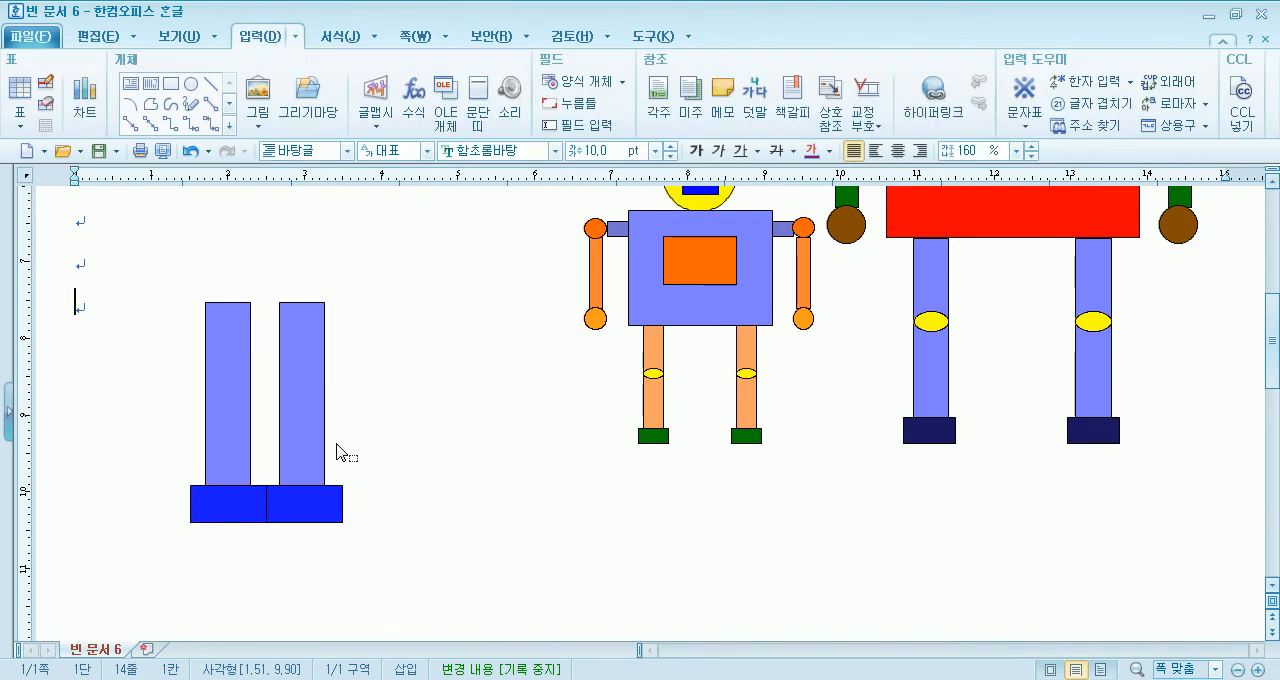
- Shift the second leg slightly outward, then move both legs with their feet below the large robots
click(300, 408)
drag(299, 407, 302, 407)
drag(127, 278, 399, 600)
drag(311, 411, 865, 593)
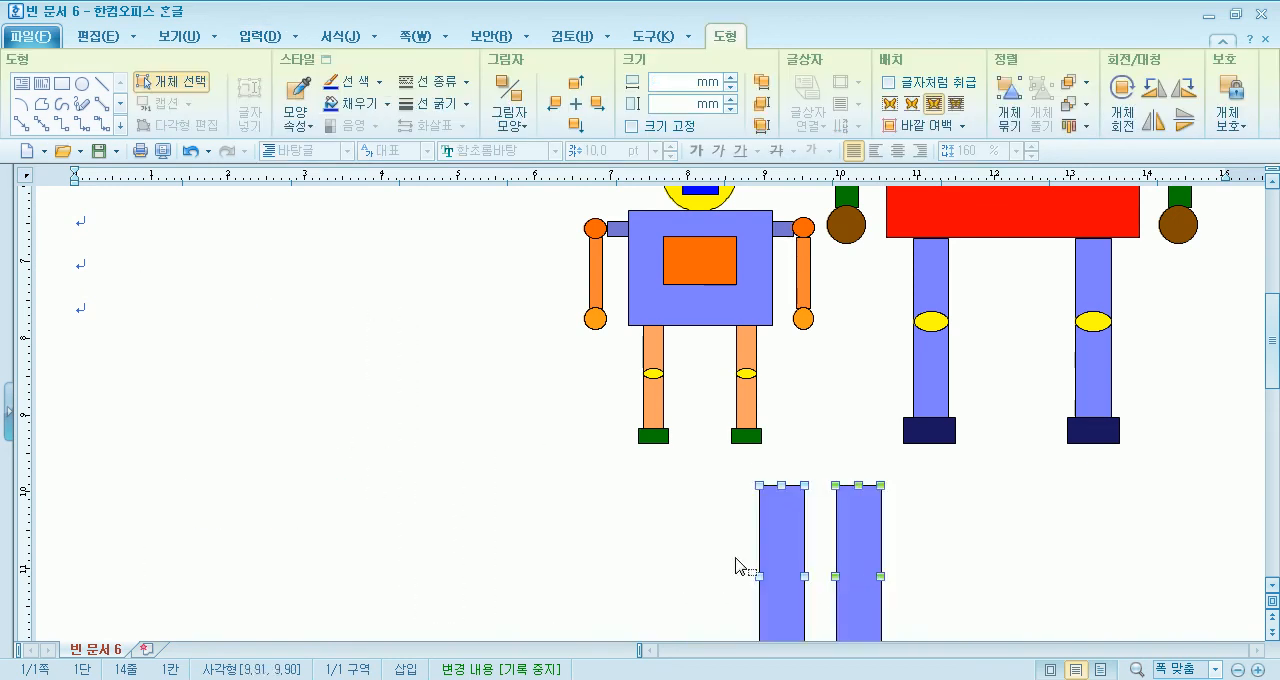
click(657, 534)
- Select the second leg with its foot and move them level, well apart from the first leg
scroll(864, 537, down, 5)
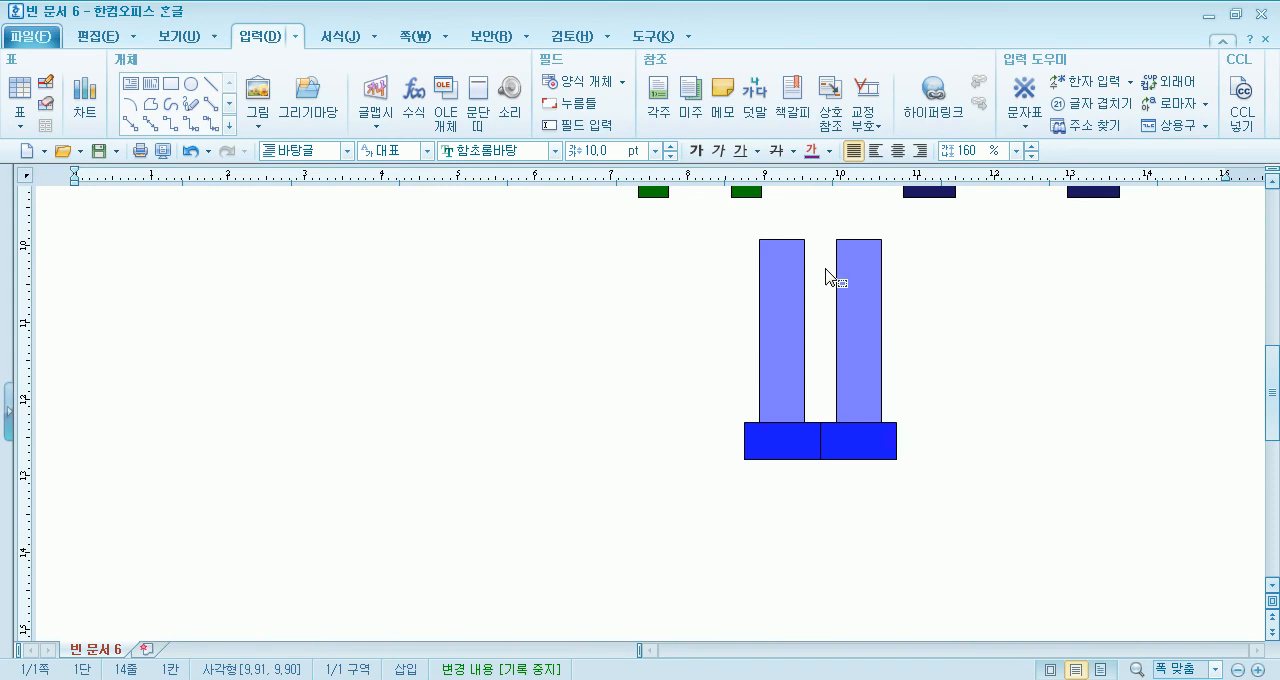
drag(812, 207, 946, 588)
drag(843, 329, 1082, 335)
click(695, 546)
scroll(760, 530, up, 5)
click(937, 338)
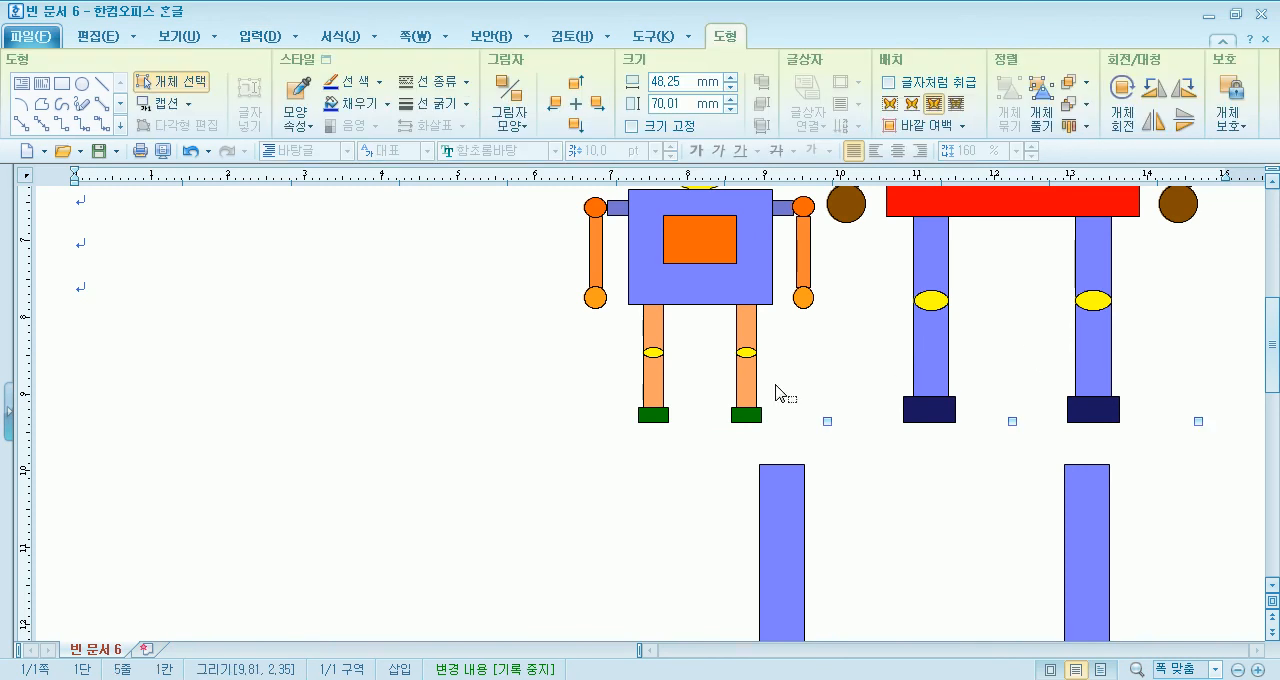
scroll(549, 389, up, 5)
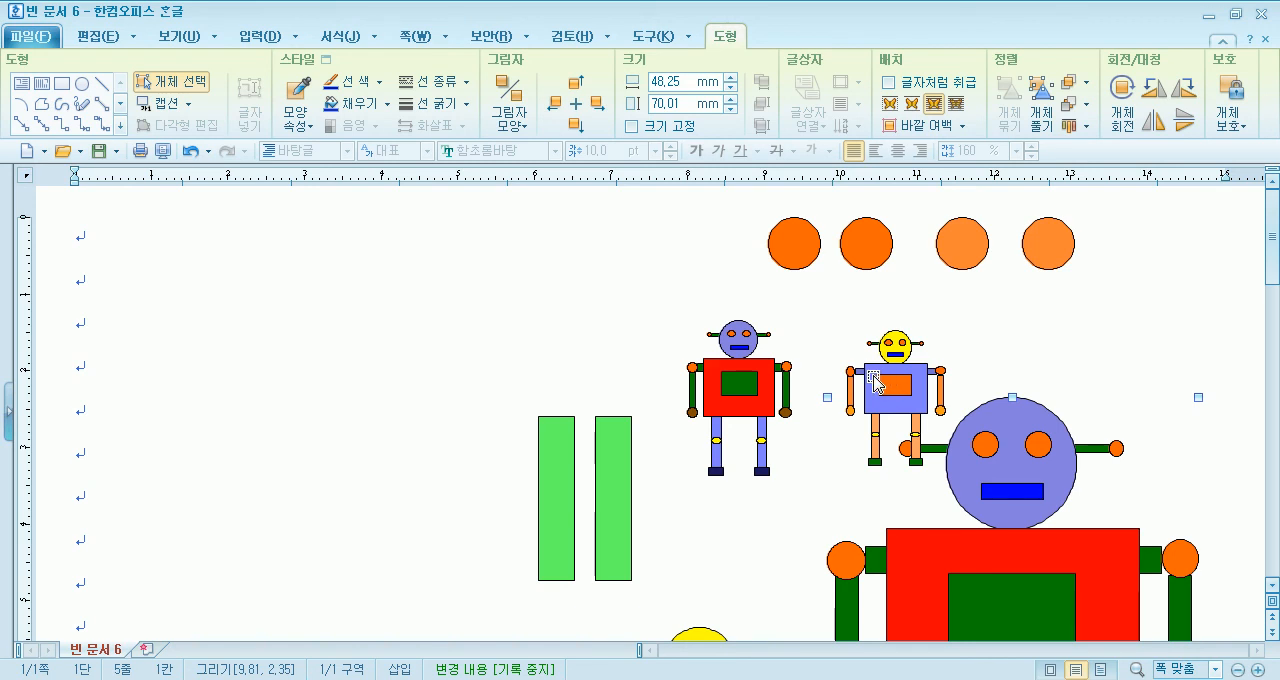
click(794, 243)
key(Escape)
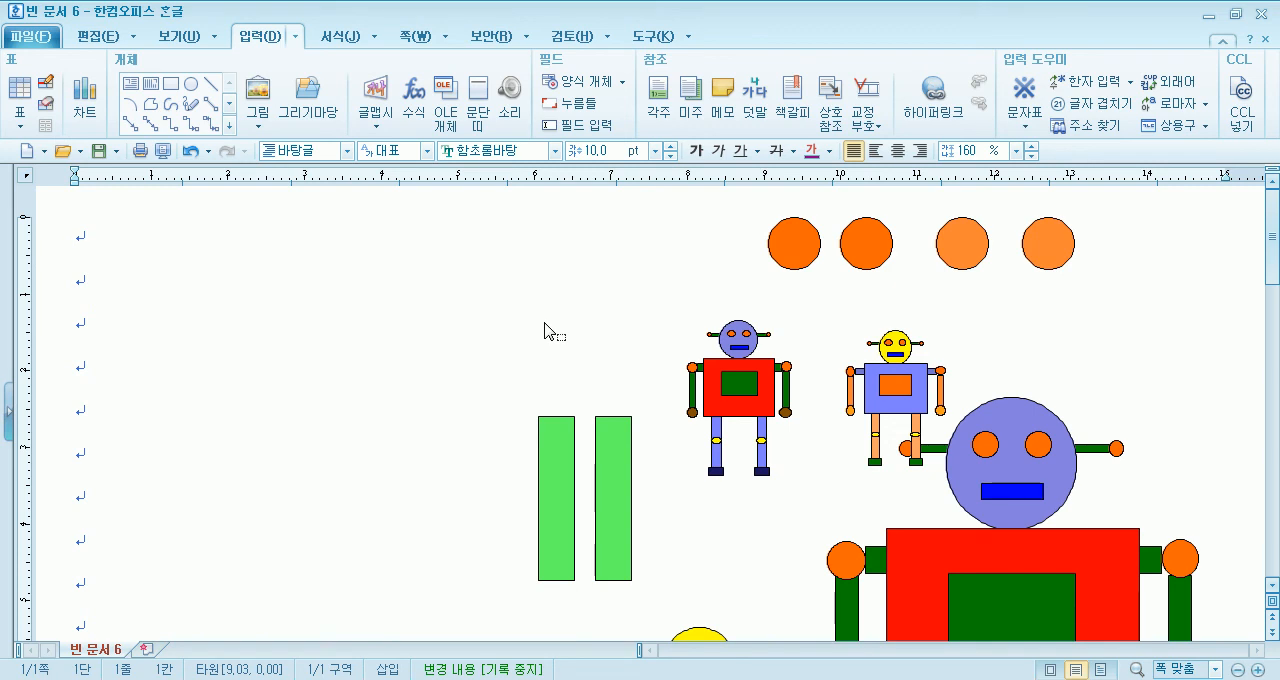
- Copy the two darker orange circles three times into the empty area, then delete all the copies
mouse_move(745, 294)
mouse_down()
mouse_move(894, 297)
mouse_move(922, 213)
mouse_up()
key(Escape)
drag(758, 291, 363, 358)
drag(365, 358, 375, 427)
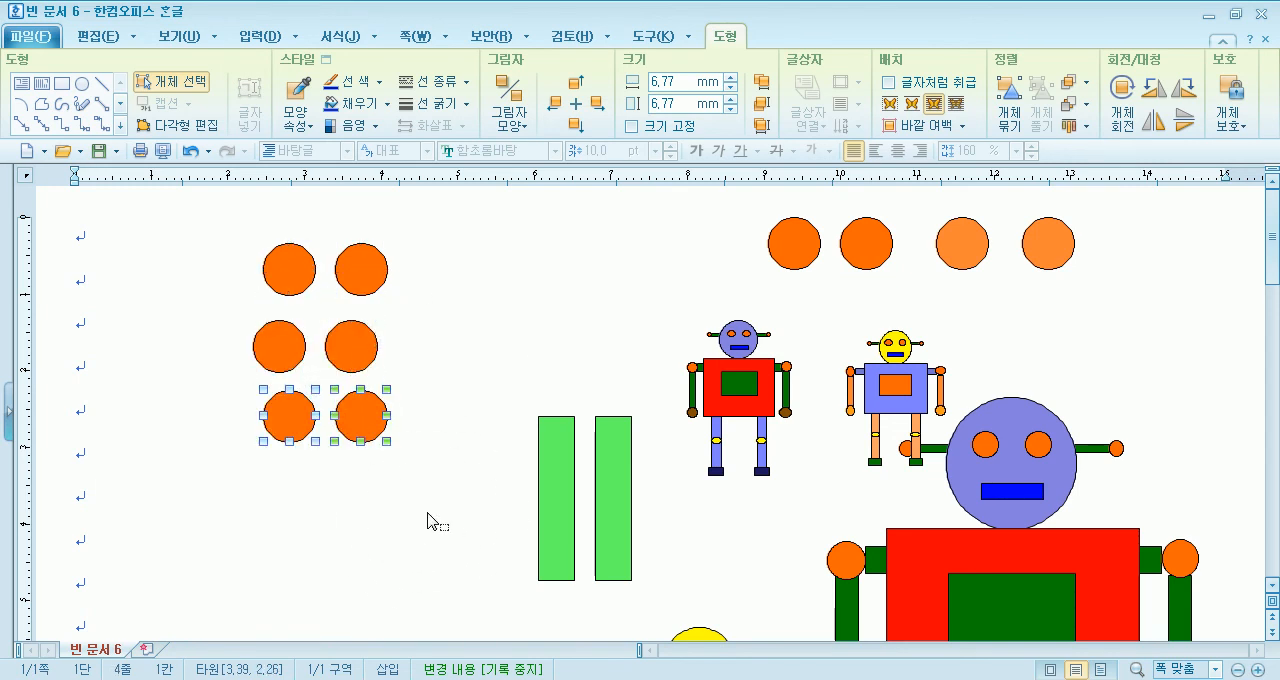
drag(458, 514, 204, 214)
key(Delete)
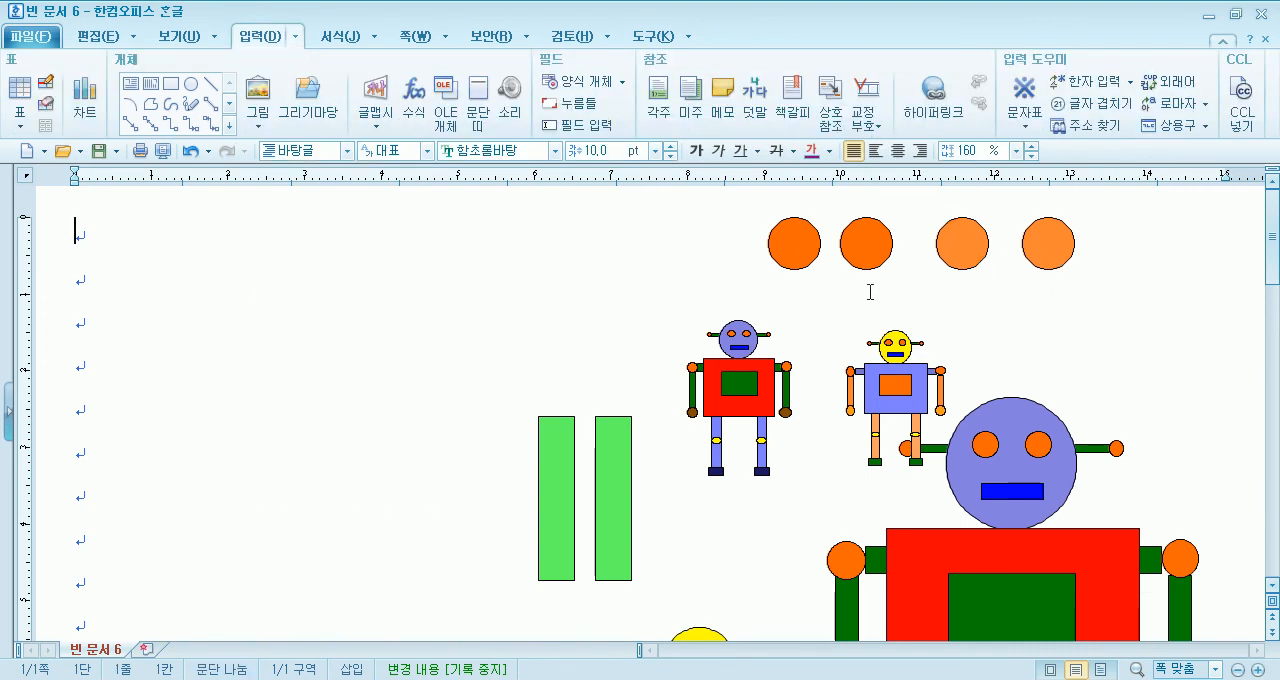
- Move the large red robot into the empty area beside the page's paragraph marks
scroll(994, 360, down, 4)
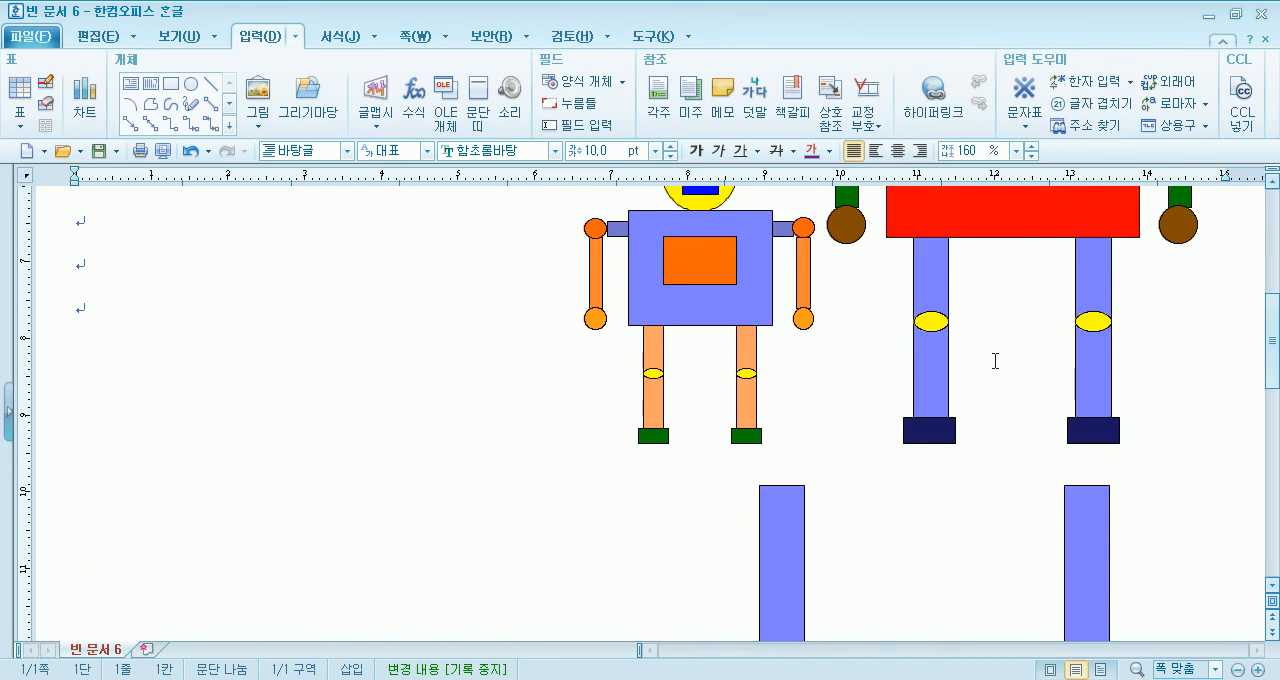
scroll(986, 366, up, 1)
drag(946, 383, 207, 440)
scroll(457, 443, down, 3)
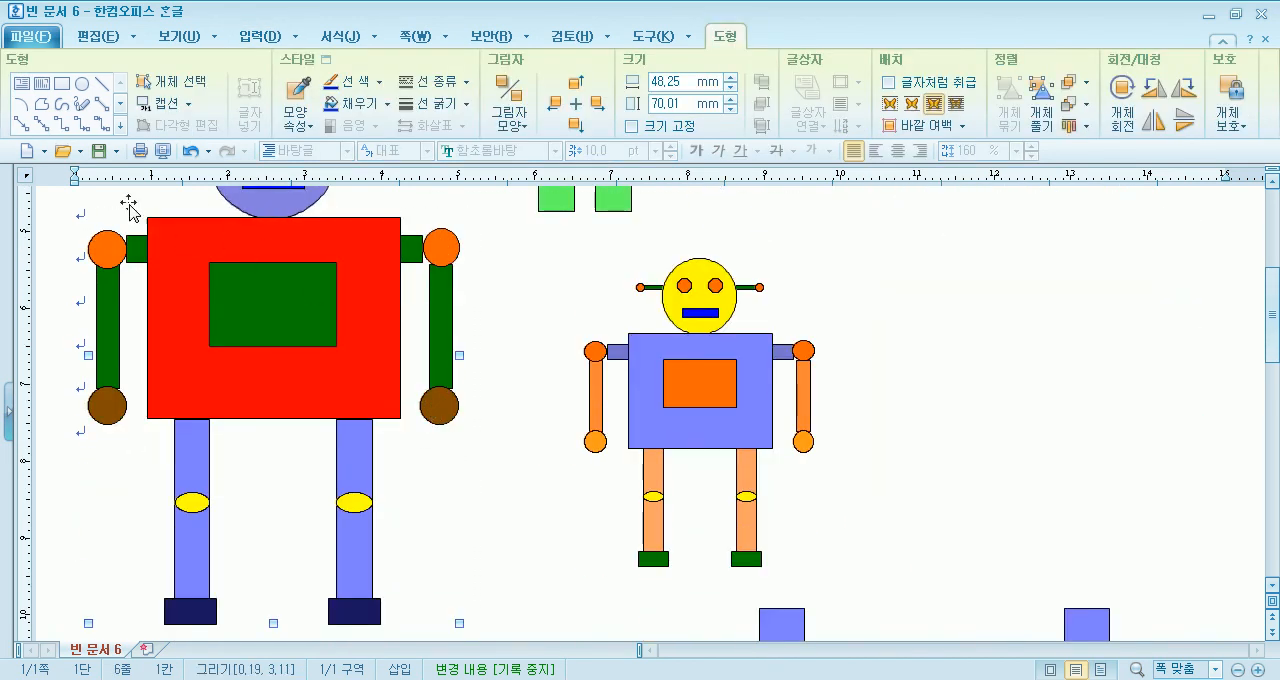
- Paste the large red robot into a new blank document and position it left of the page's centre
click(26, 151)
key(ctrl+v)
scroll(576, 383, down, 3)
drag(356, 429, 549, 380)
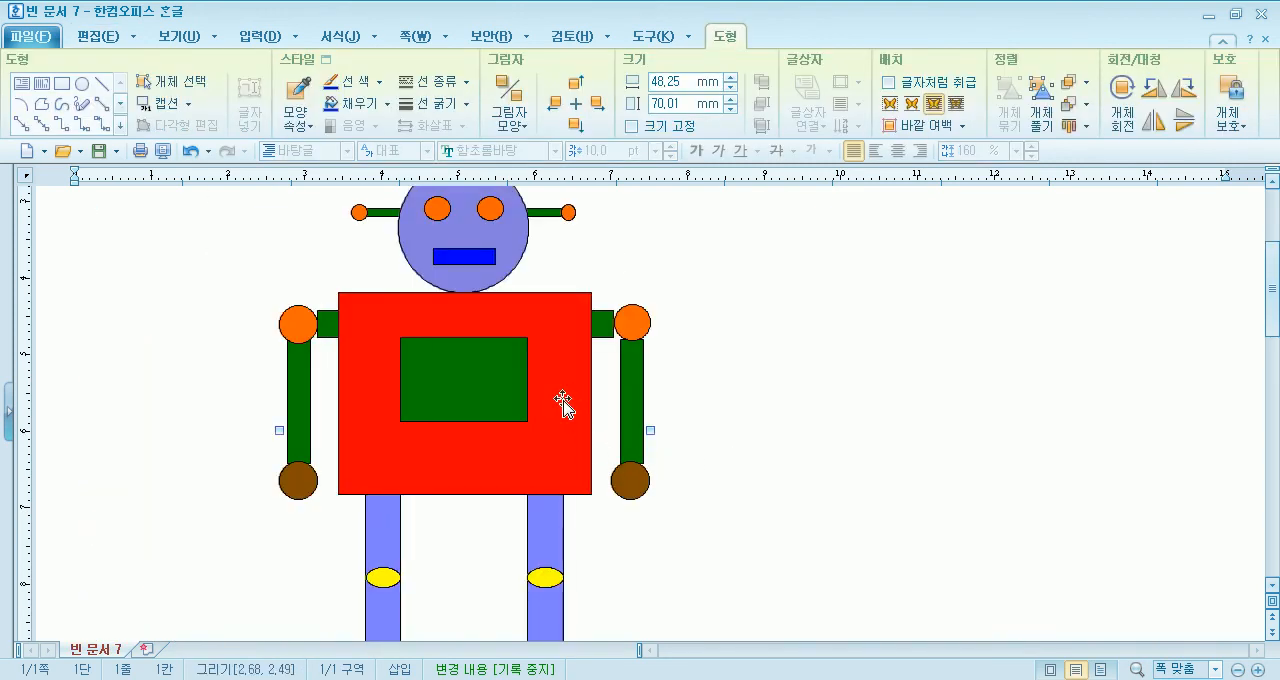
drag(536, 366, 437, 364)
- Ungroup the pasted robot and select its antenna tip and head individually
click(1040, 118)
click(746, 438)
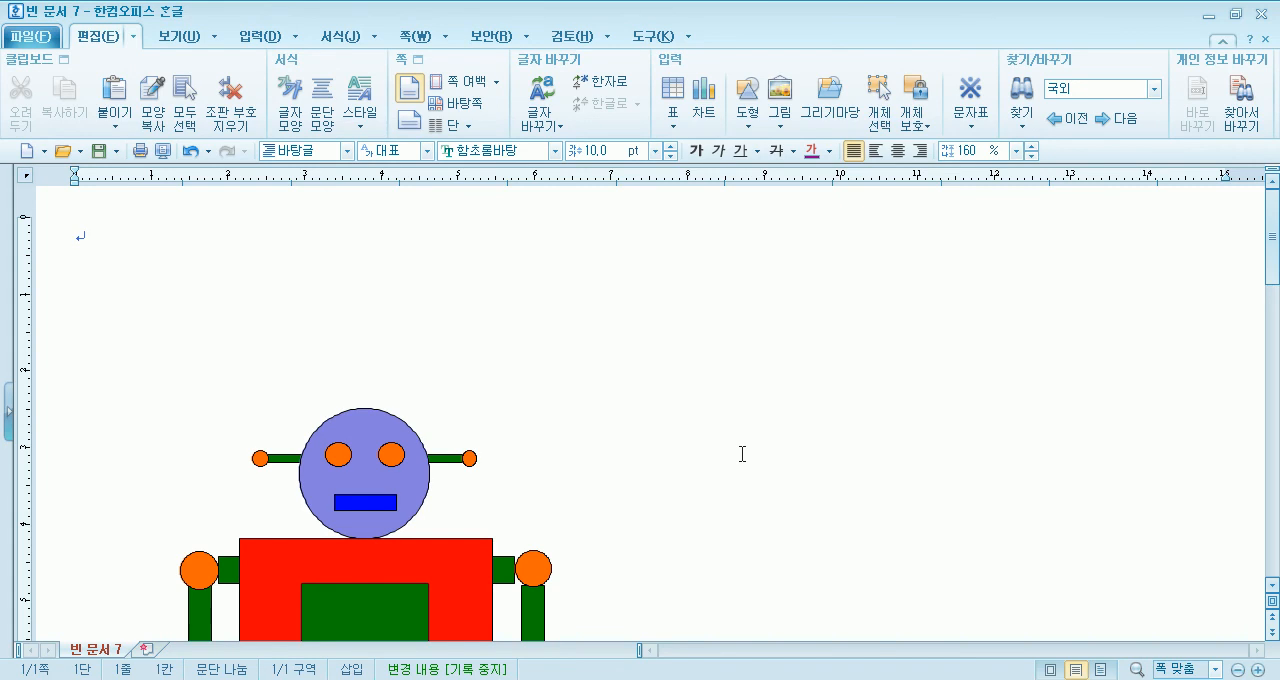
click(398, 438)
click(469, 458)
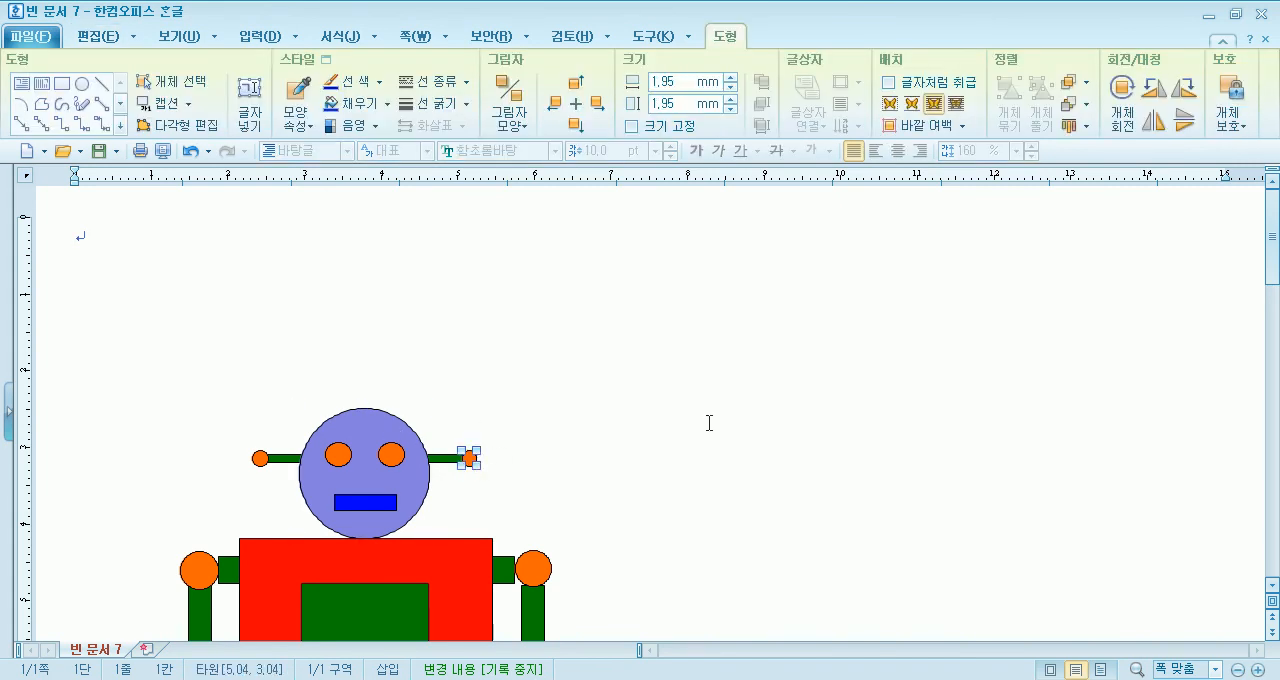
click(703, 430)
click(348, 424)
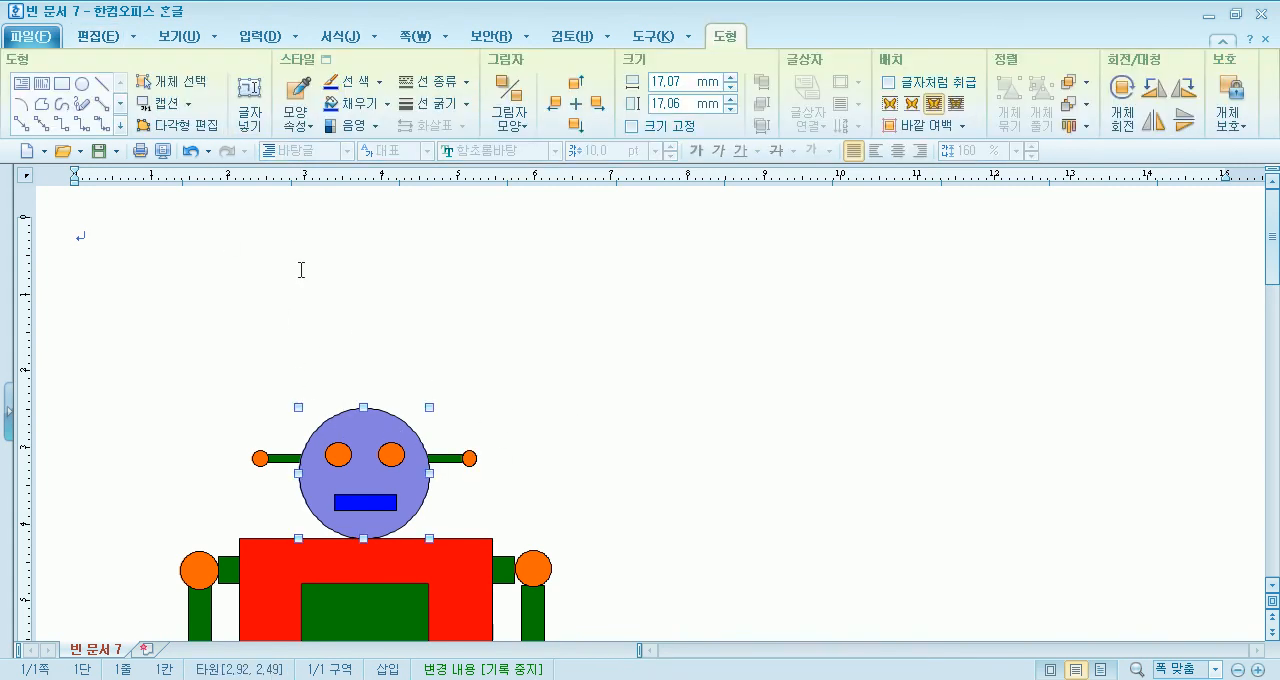
- Select all the parts of the large robot and group them into one object
click(165, 82)
scroll(195, 275, down, 3)
drag(125, 215, 591, 640)
scroll(389, 570, up, 9)
scroll(749, 437, down, 10)
scroll(434, 349, up, 6)
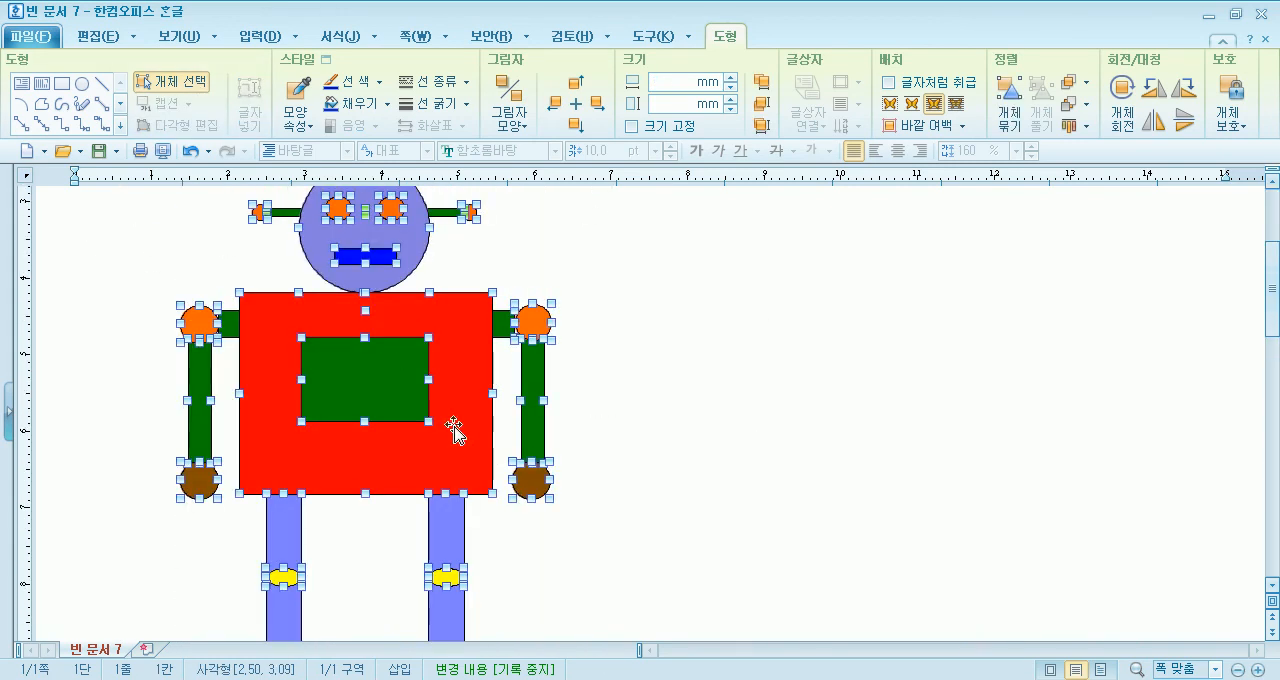
click(1012, 104)
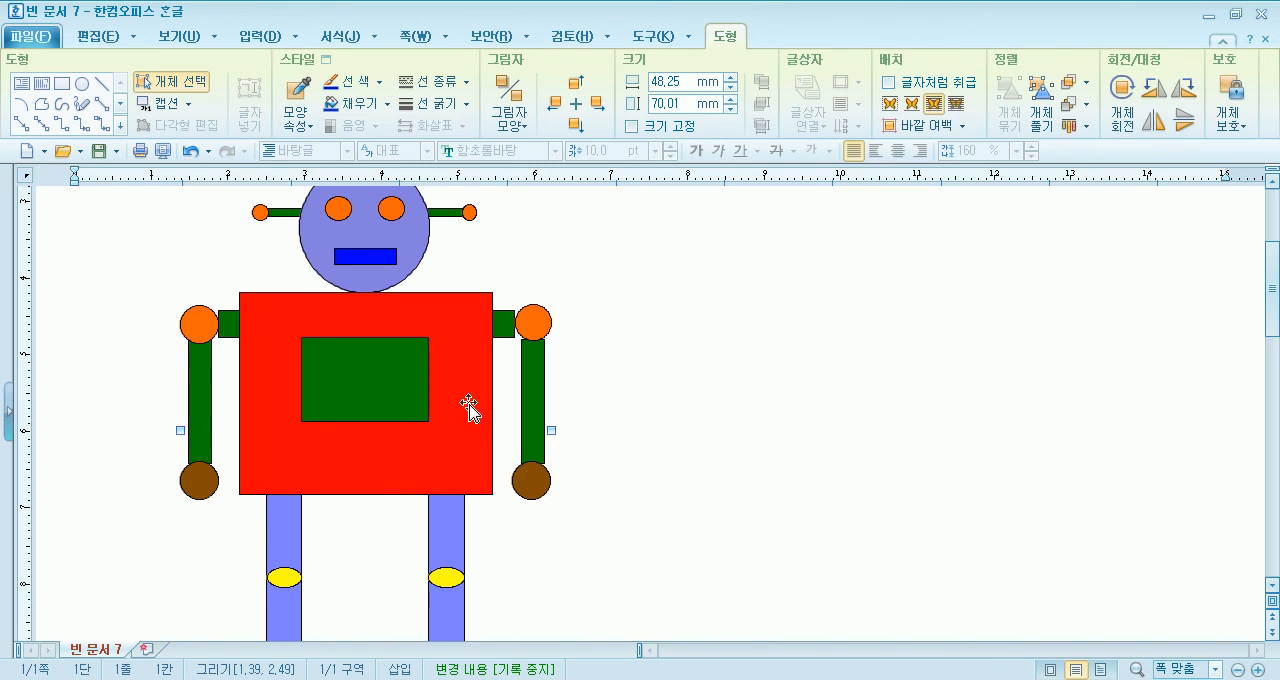
- Copy the grouped robot into the empty area beside it and shrink the copy to about 21.5 × 36.7 mm
drag(469, 408, 912, 410)
scroll(904, 303, up, 5)
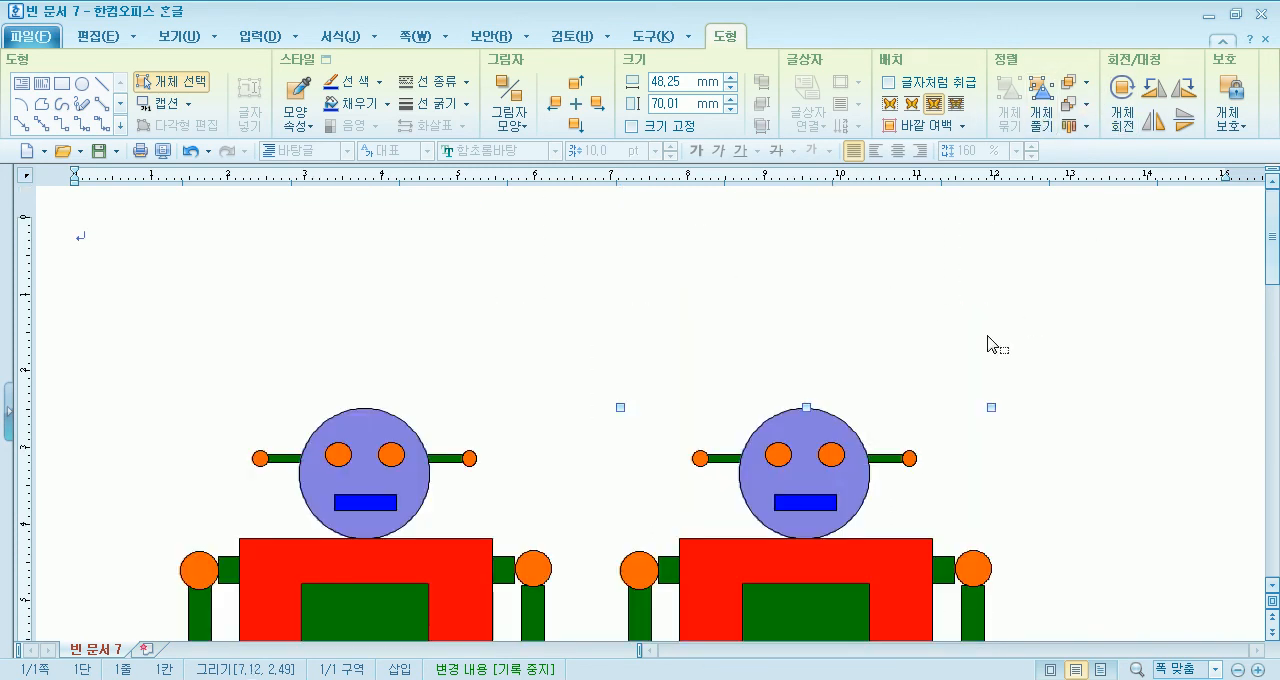
scroll(1020, 427, down, 3)
drag(991, 284, 786, 539)
scroll(815, 534, down, 9)
scroll(874, 442, up, 4)
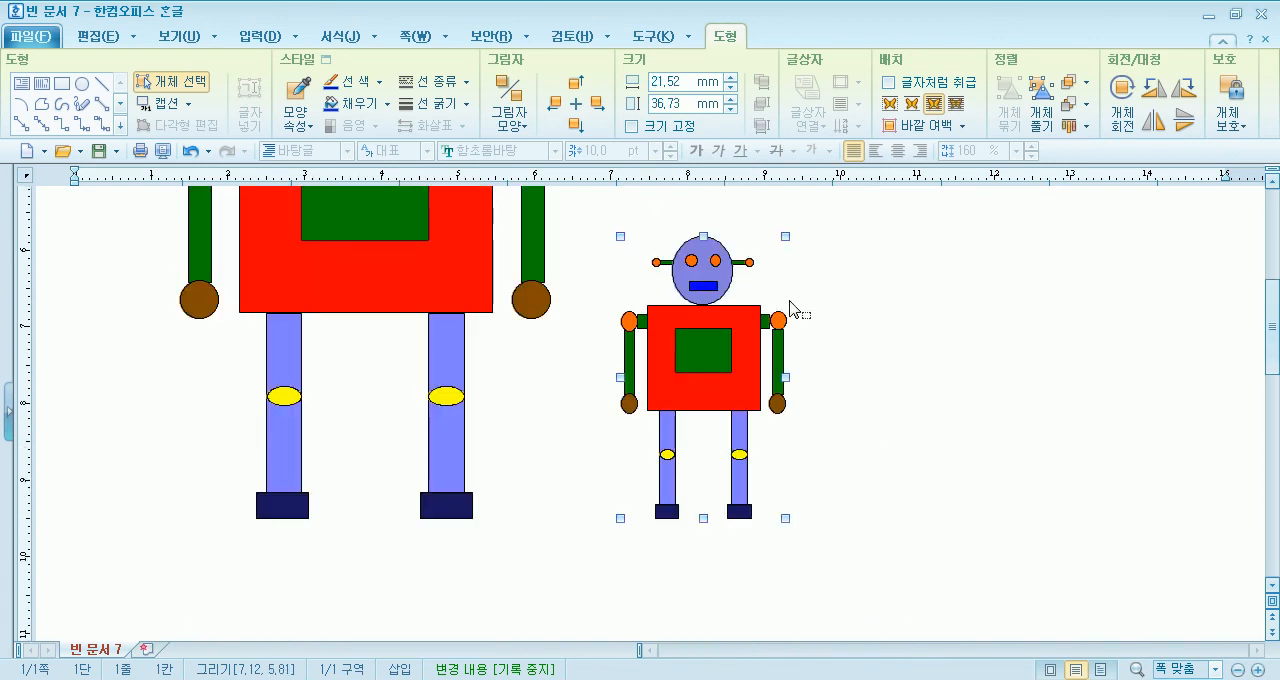
- Shrink the small robot copy further to about 19.7 × 30.5 mm and move it farther from the large robot
scroll(790, 245, up, 9)
click(637, 503)
scroll(680, 420, down, 13)
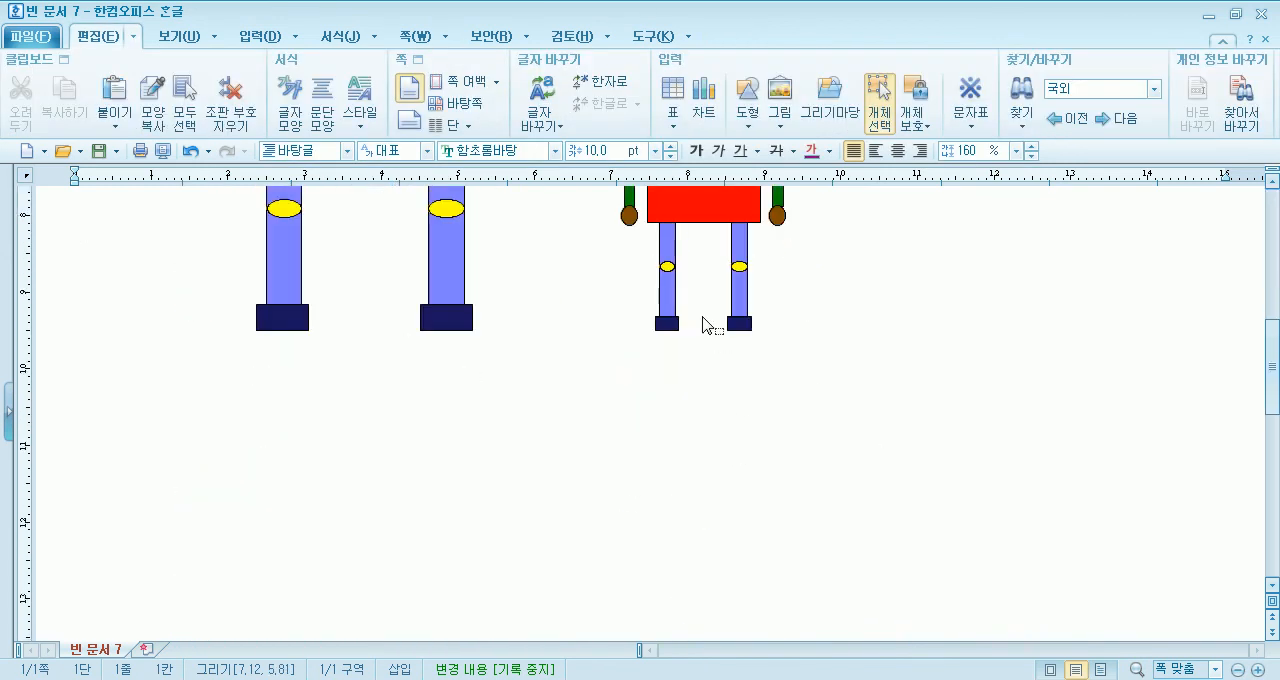
click(775, 224)
scroll(771, 380, up, 6)
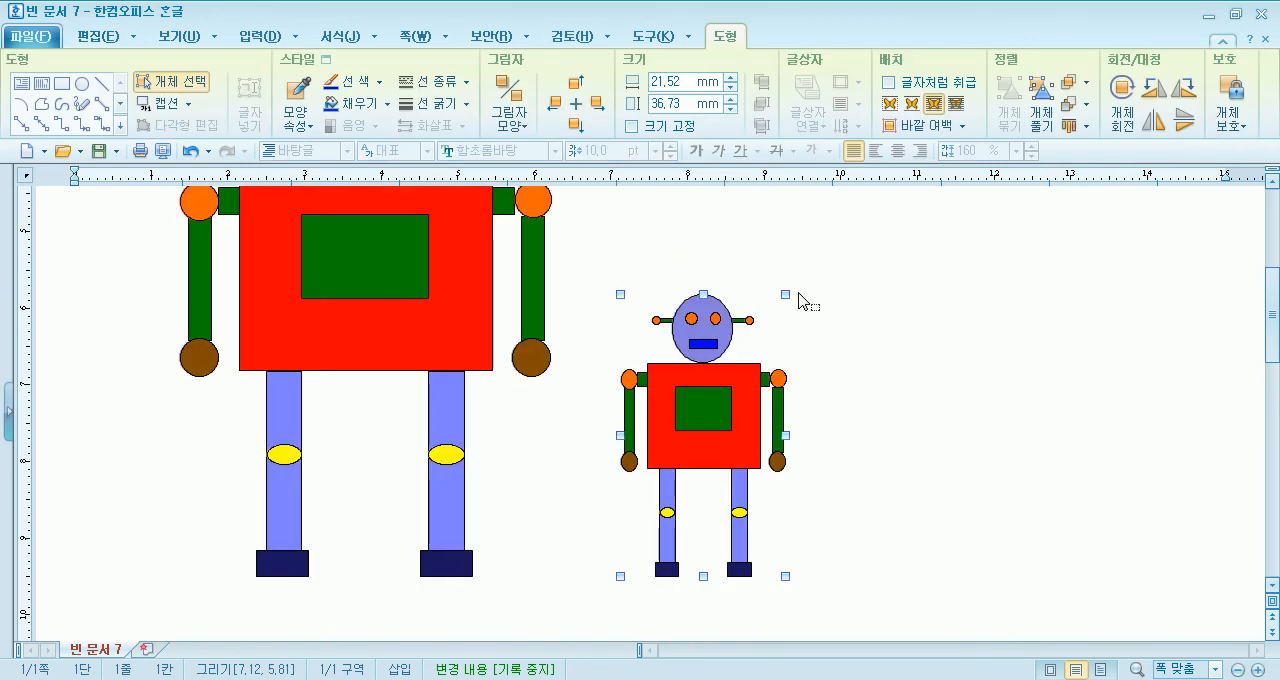
drag(786, 292, 771, 343)
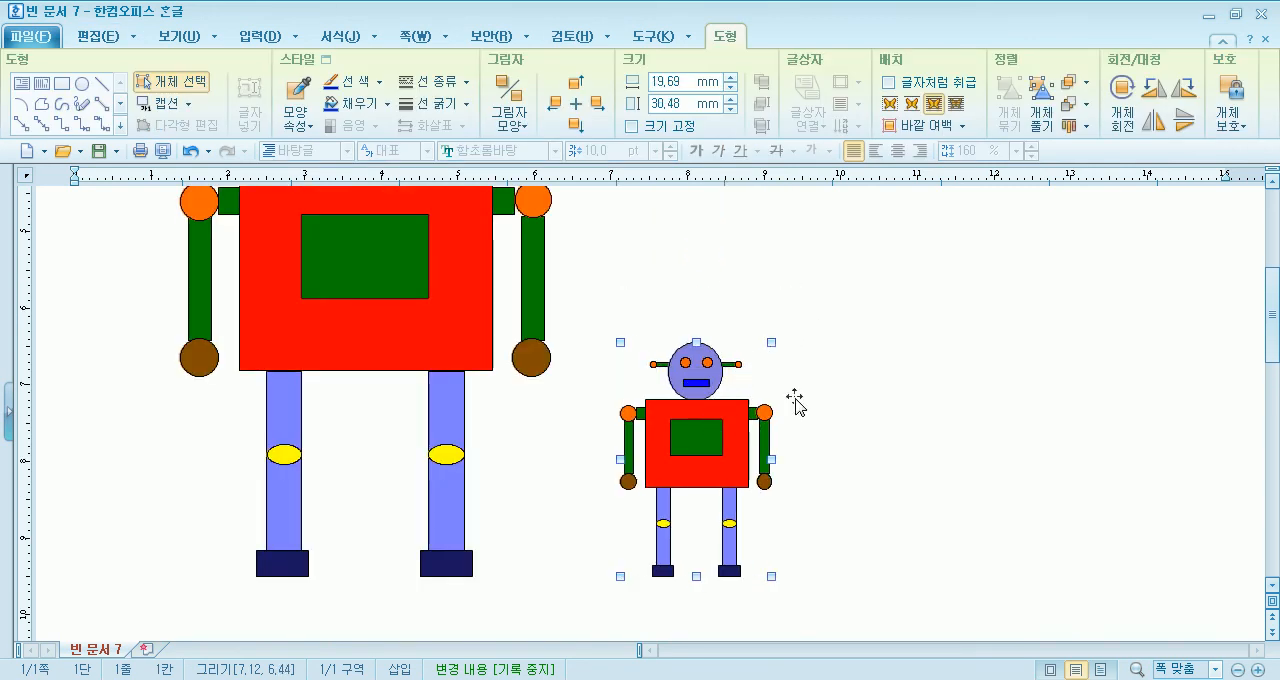
drag(838, 415, 850, 423)
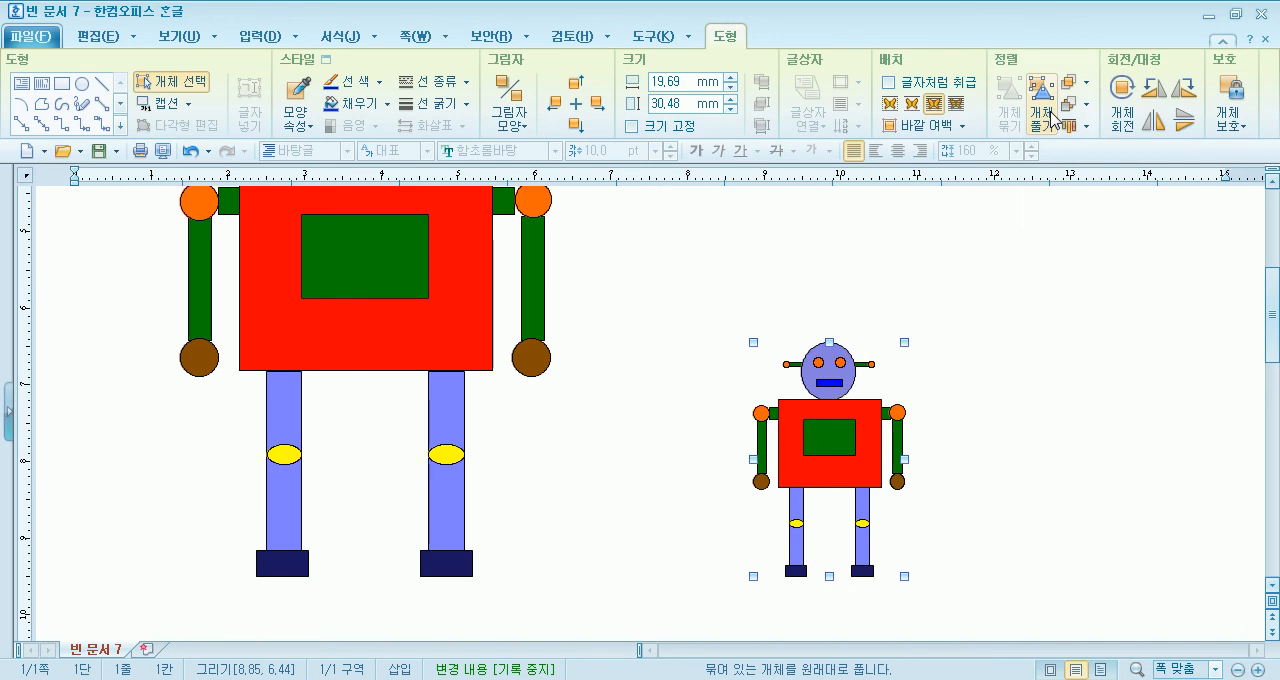
- Ungroup the small robot and fill its green chest rectangle with yellow
click(1052, 118)
click(1051, 486)
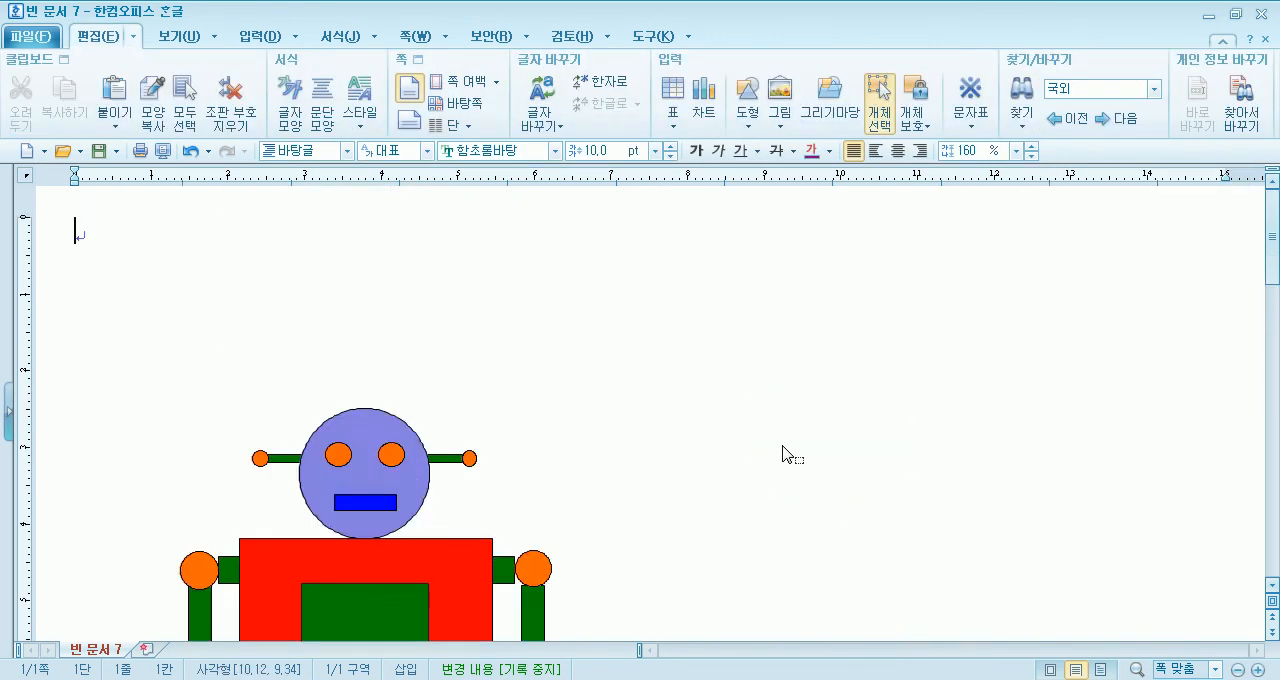
scroll(790, 452, down, 10)
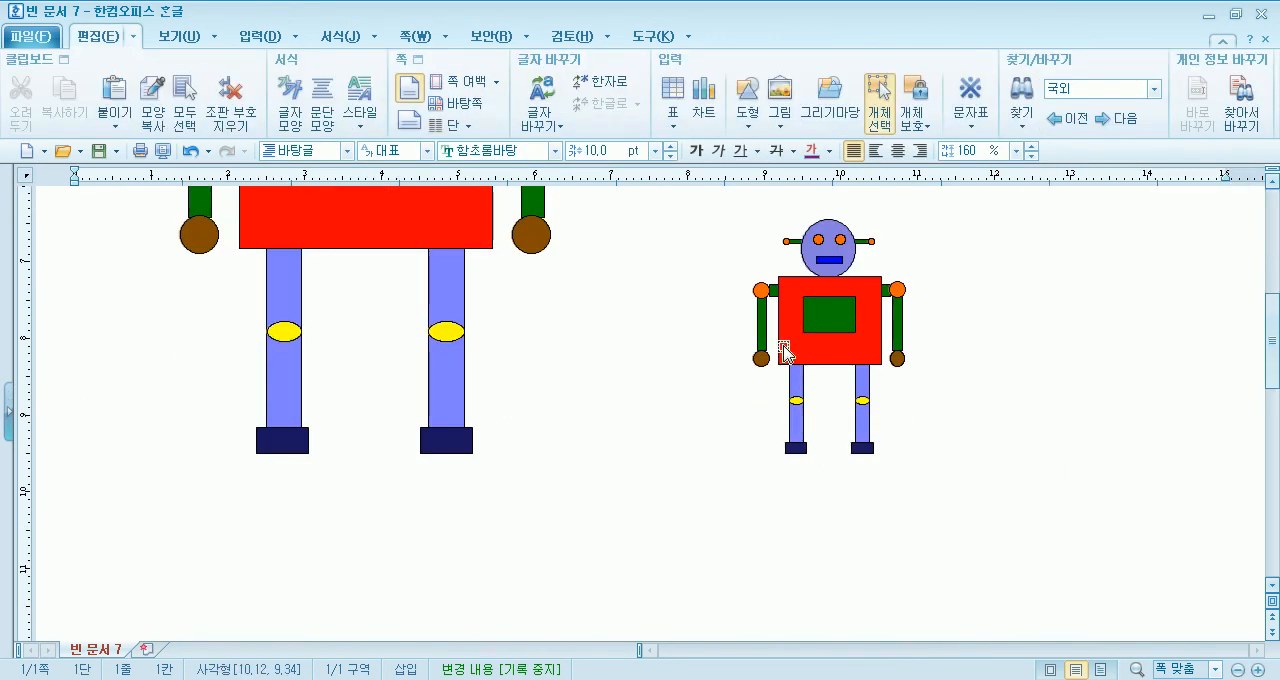
click(837, 320)
click(387, 103)
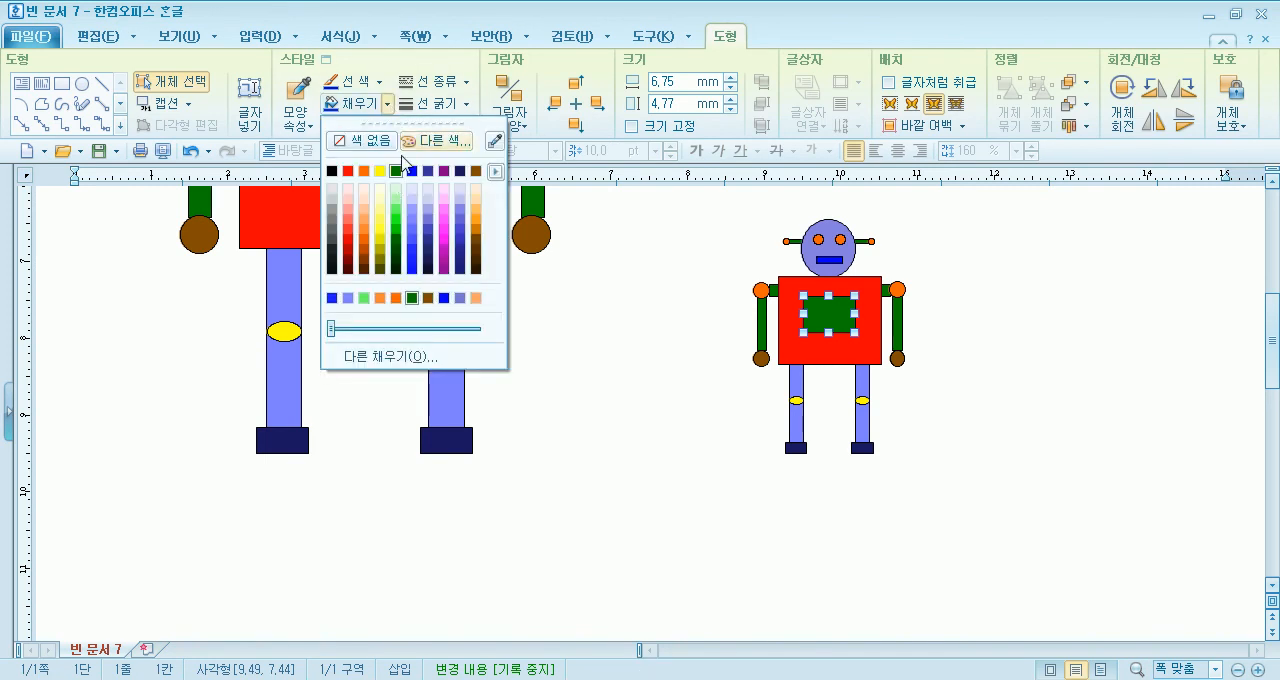
click(380, 171)
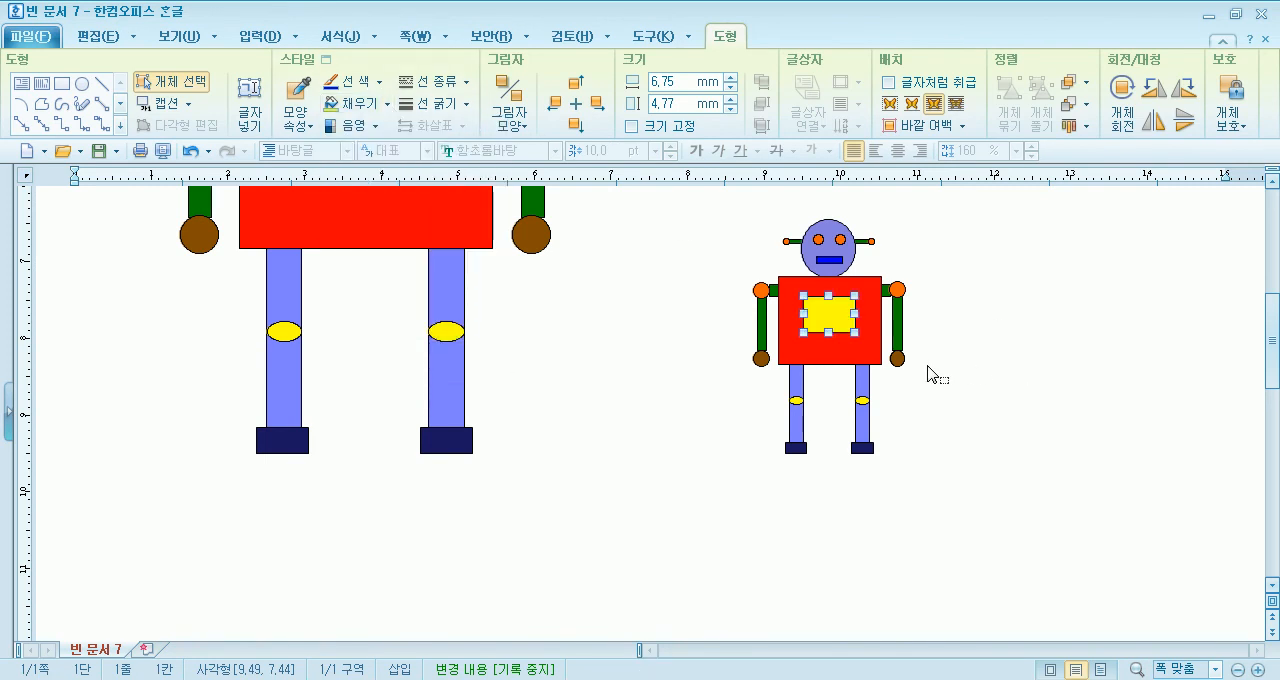
- Select all the parts of the small robot, group them again and clear the selection
drag(681, 199, 994, 540)
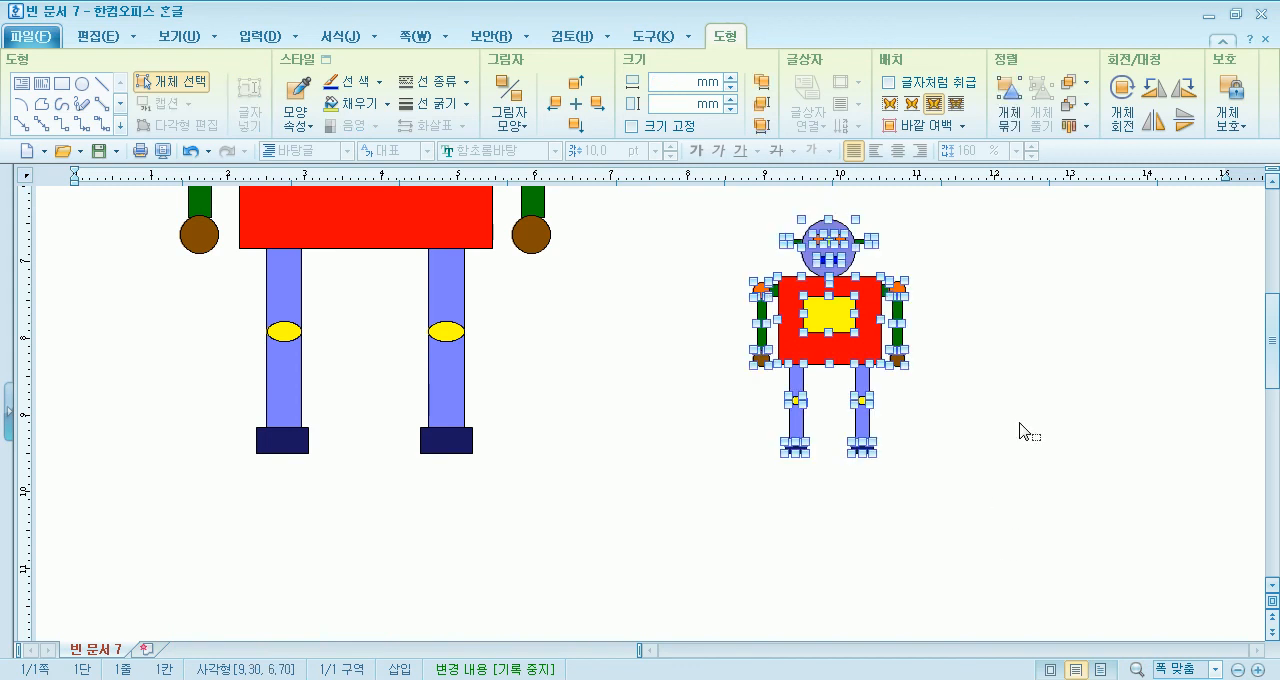
click(1020, 122)
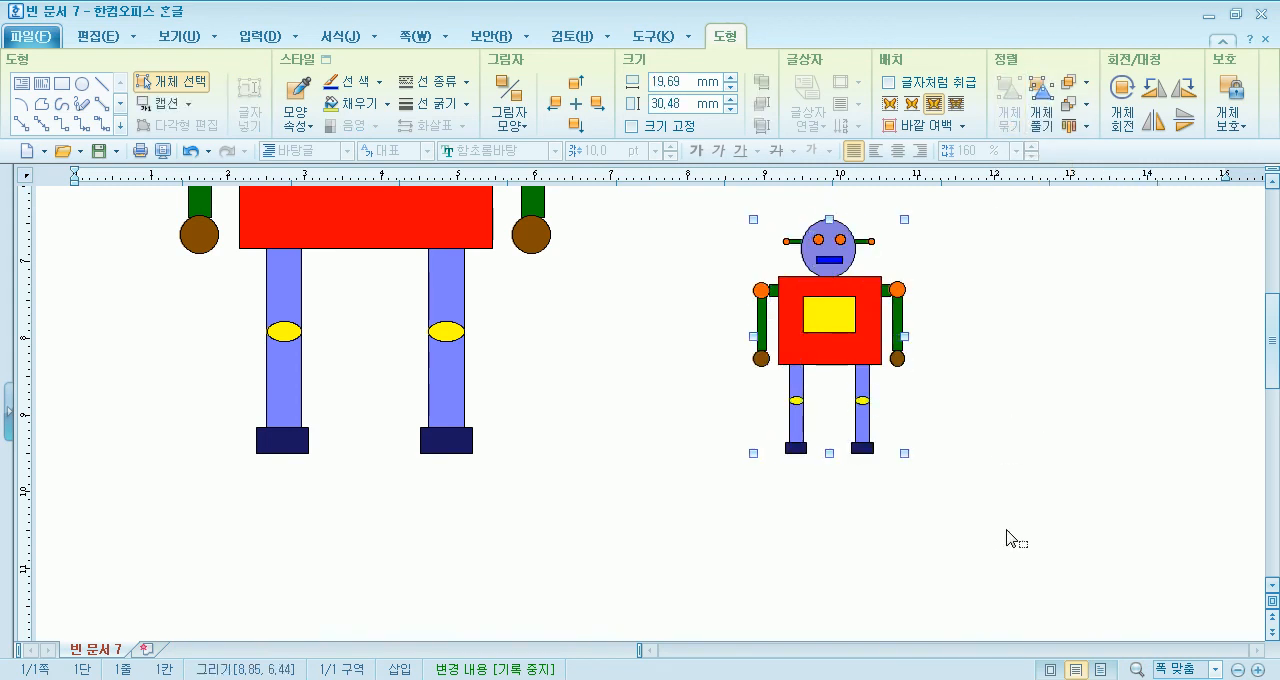
key(Escape)
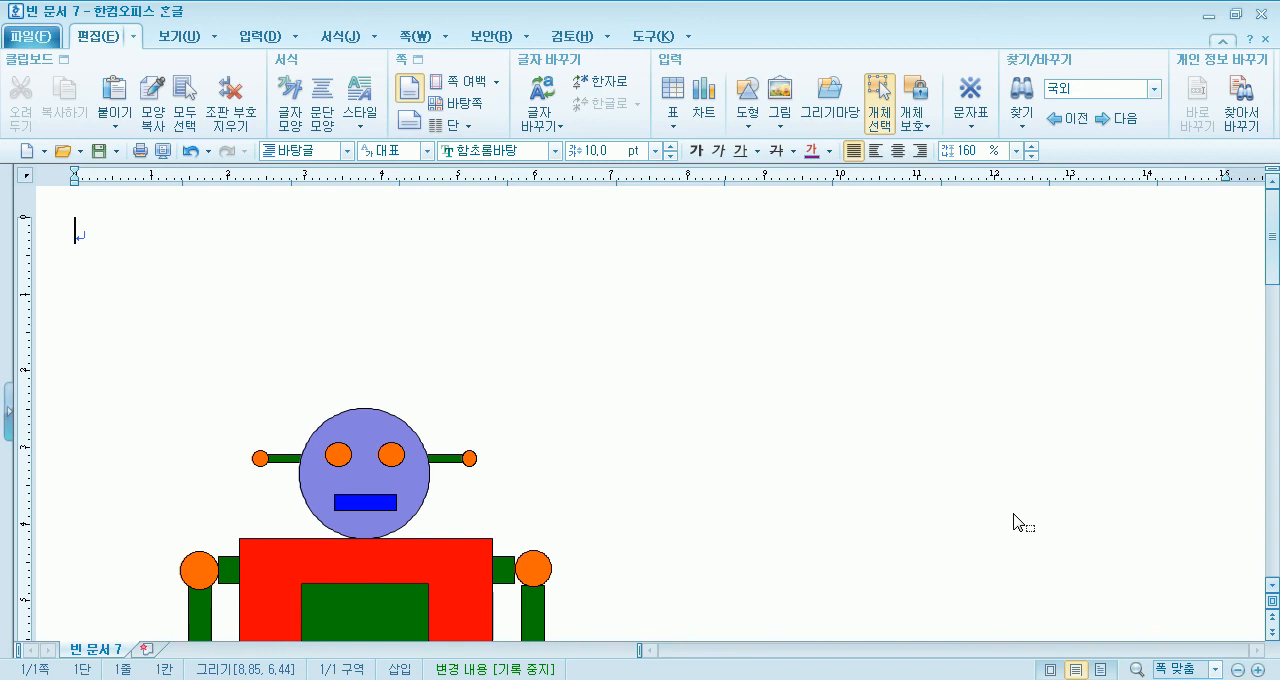
scroll(580, 431, down, 2)
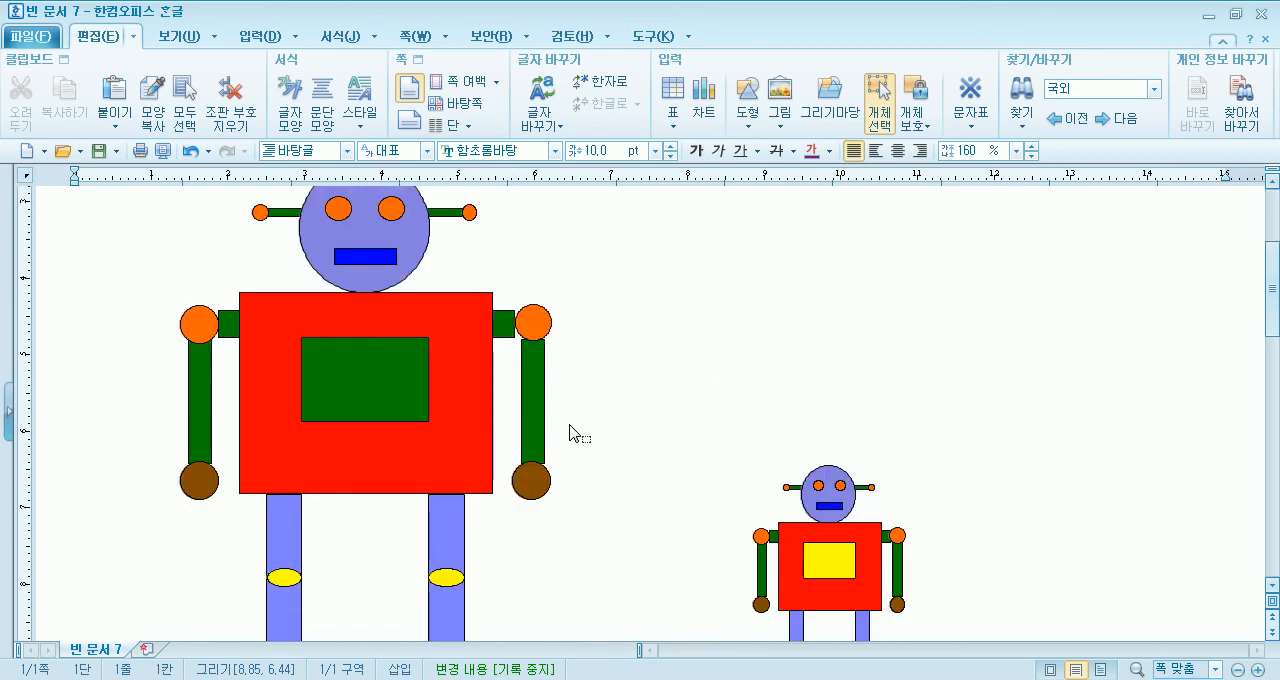
scroll(551, 438, down, 3)
scroll(551, 438, up, 5)
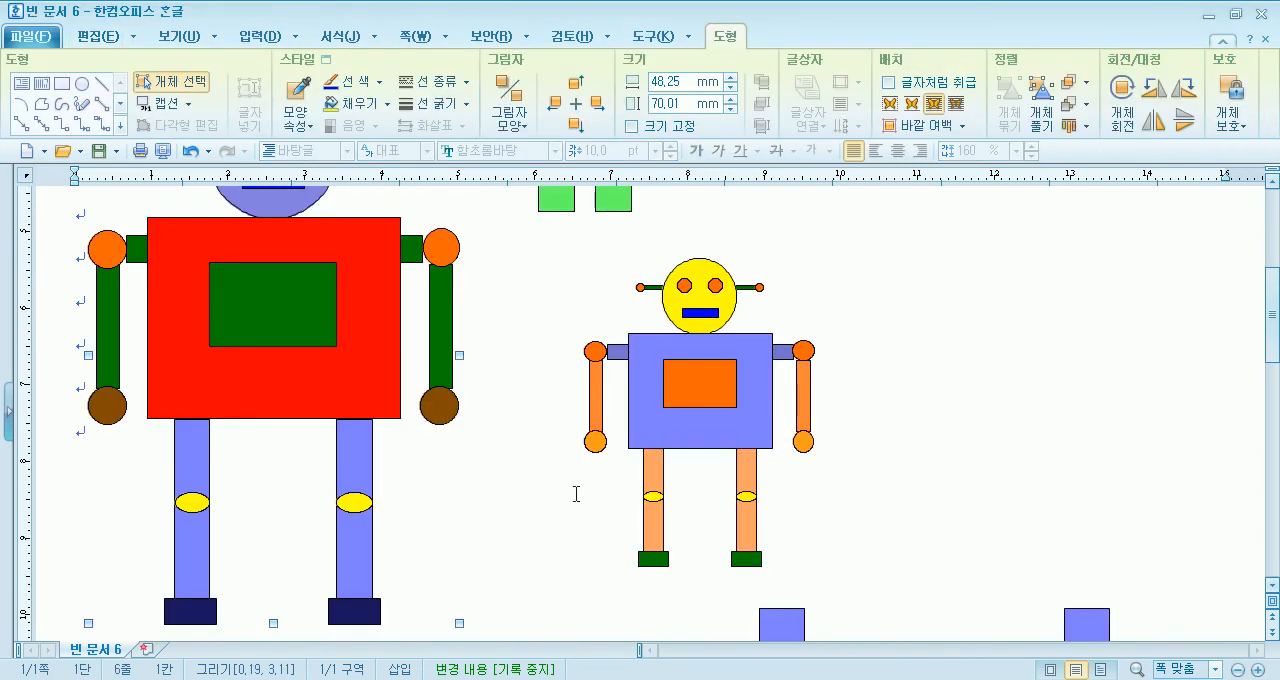
- In 빈 문서 6, insert 로보트(대) at about 9.4 × 13.7 mm and 로보트(소) at about 13 × 17.5 mm from the 과학(실험기구) drawing set
click(517, 272)
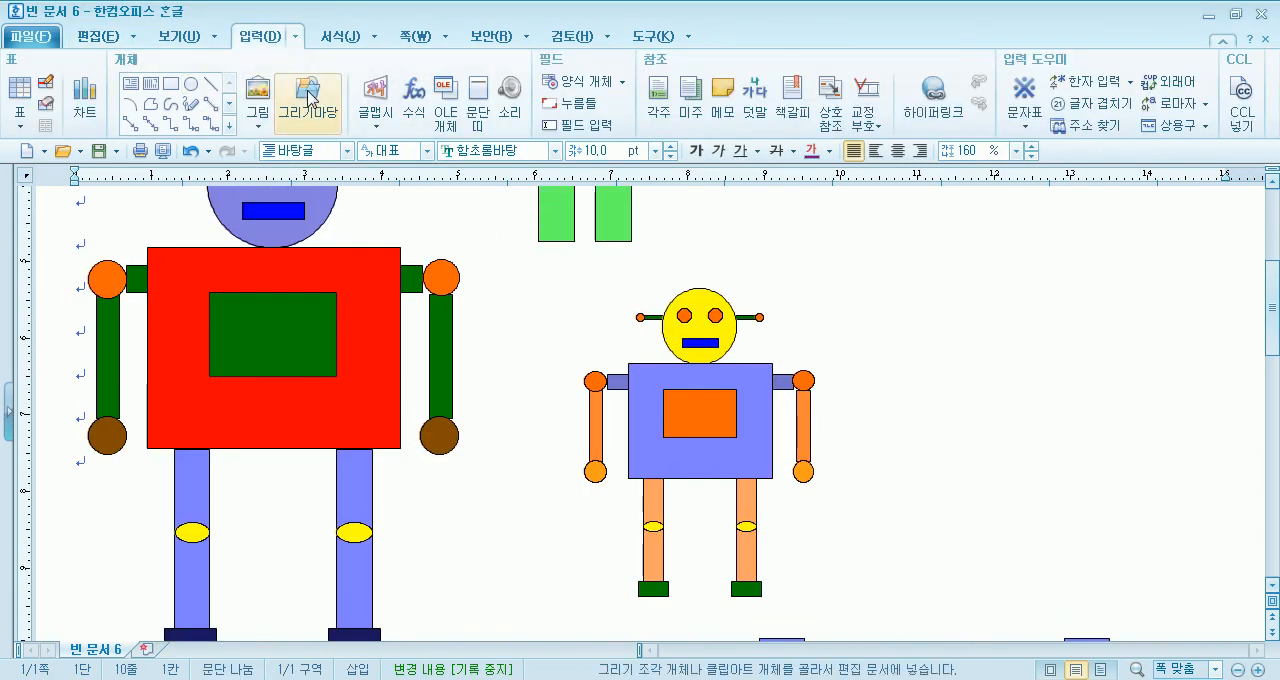
click(309, 100)
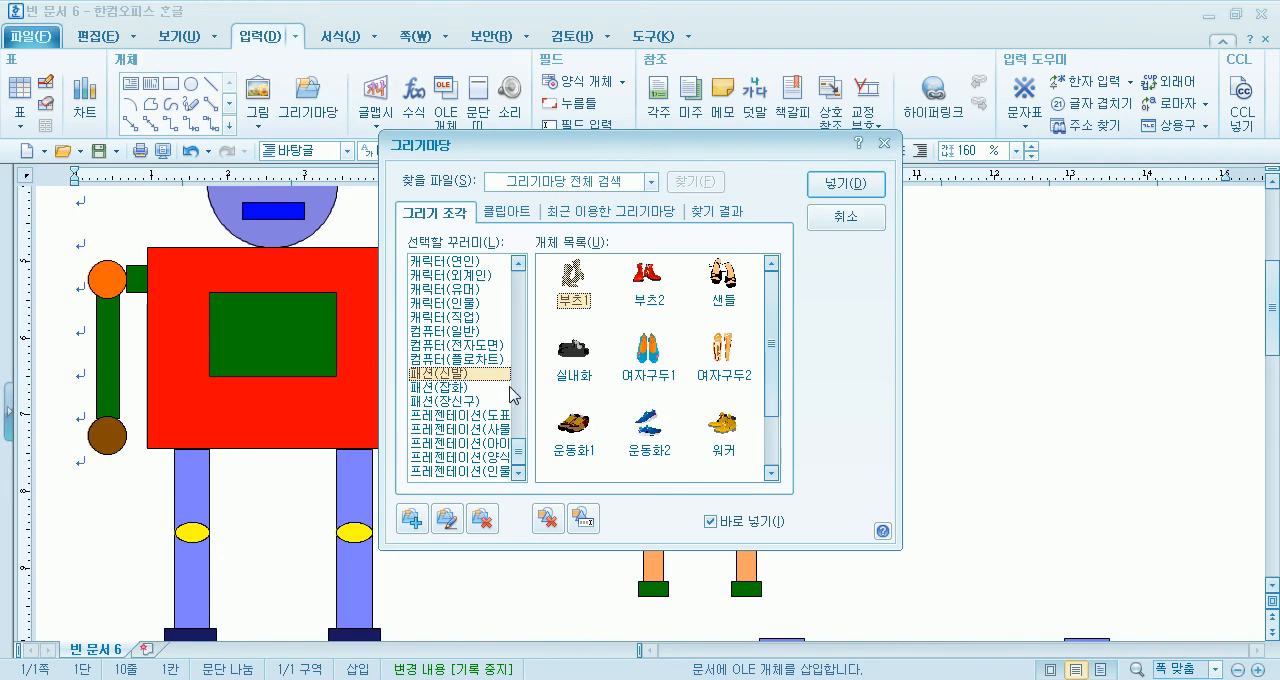
drag(516, 441, 543, 305)
click(472, 346)
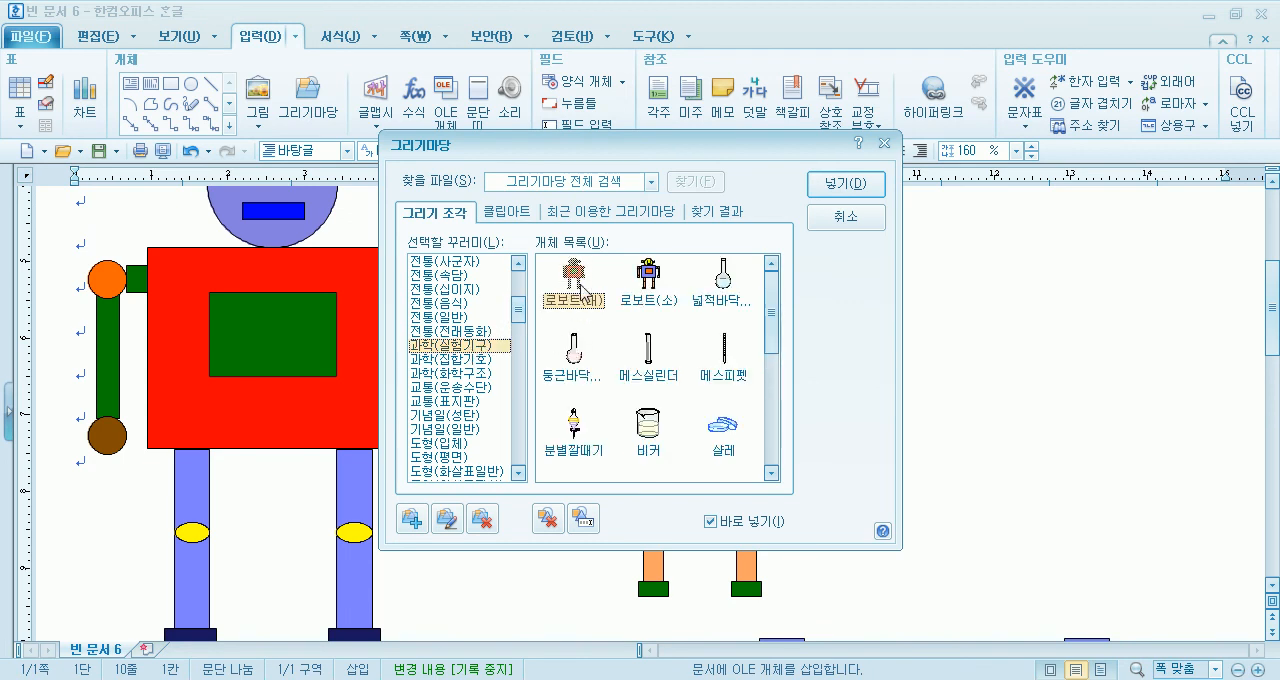
click(652, 279)
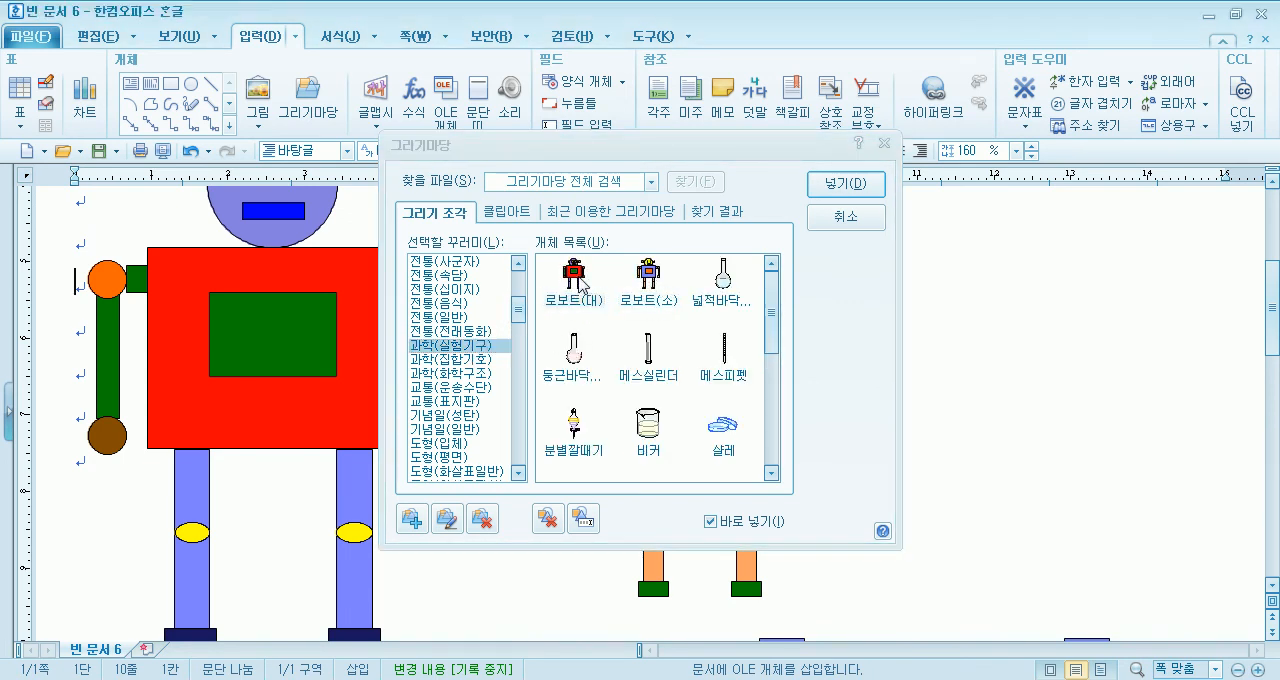
mouse_move(1030, 290)
mouse_down()
mouse_move(1063, 366)
mouse_move(1104, 397)
mouse_up()
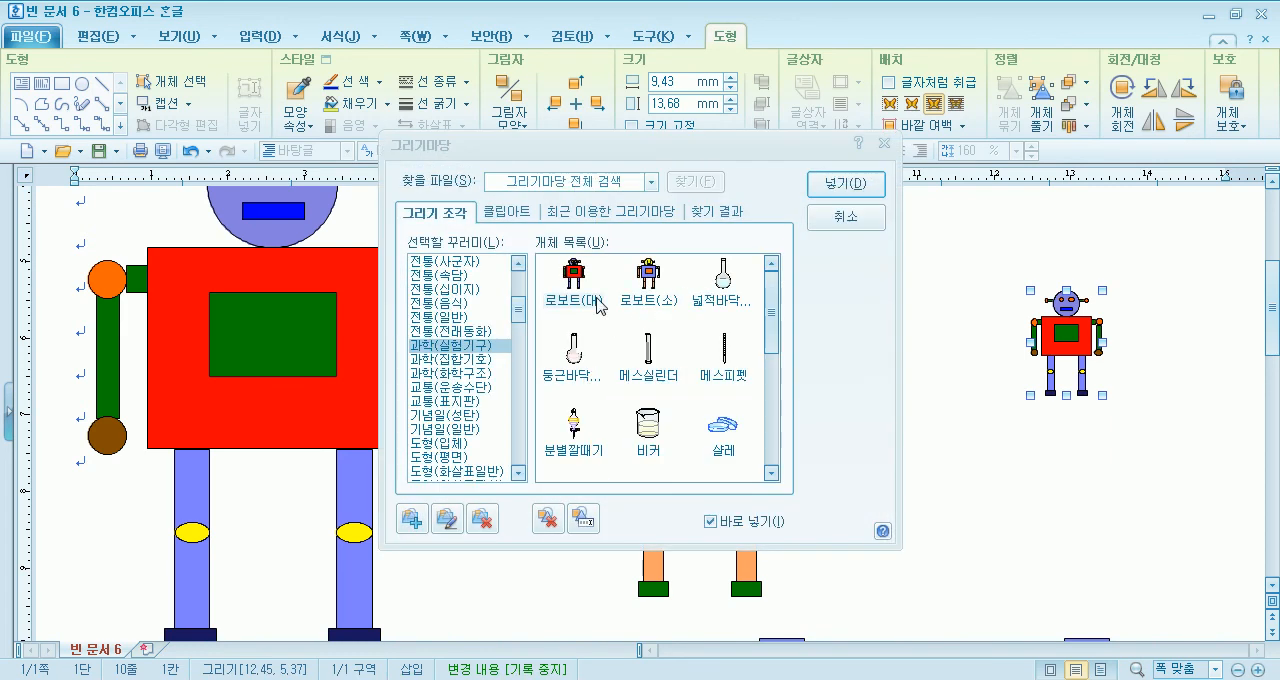
drag(983, 452, 1085, 550)
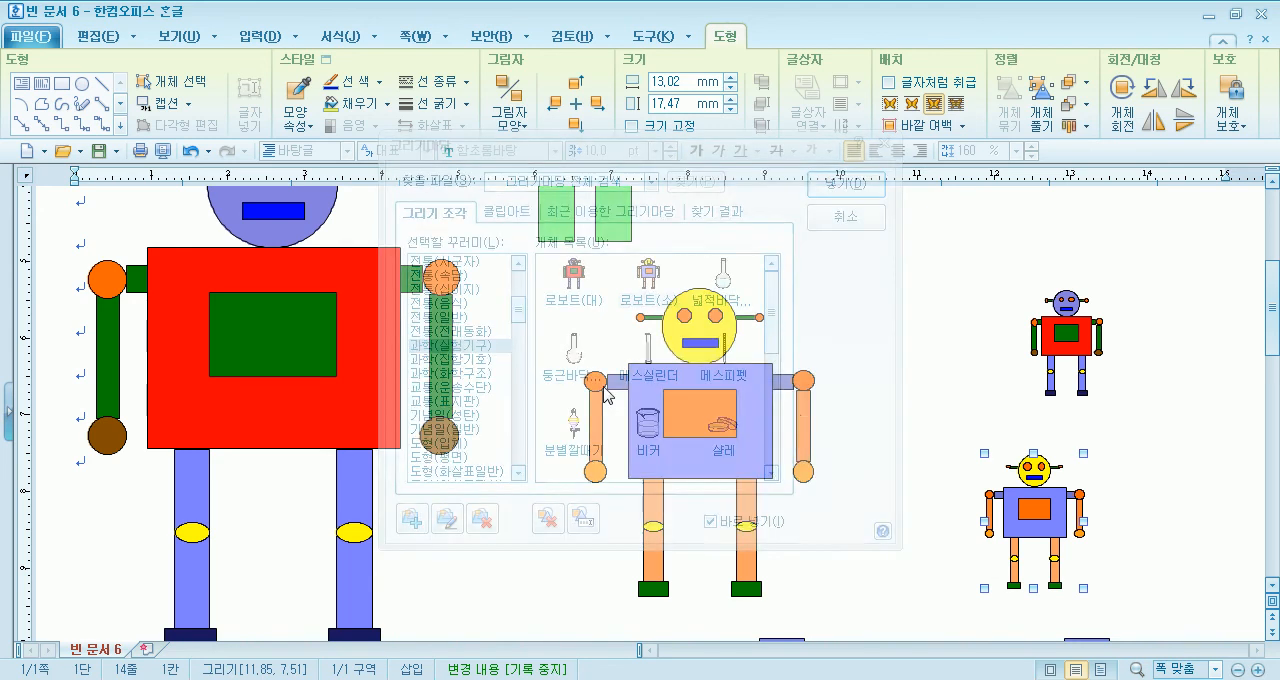
click(846, 216)
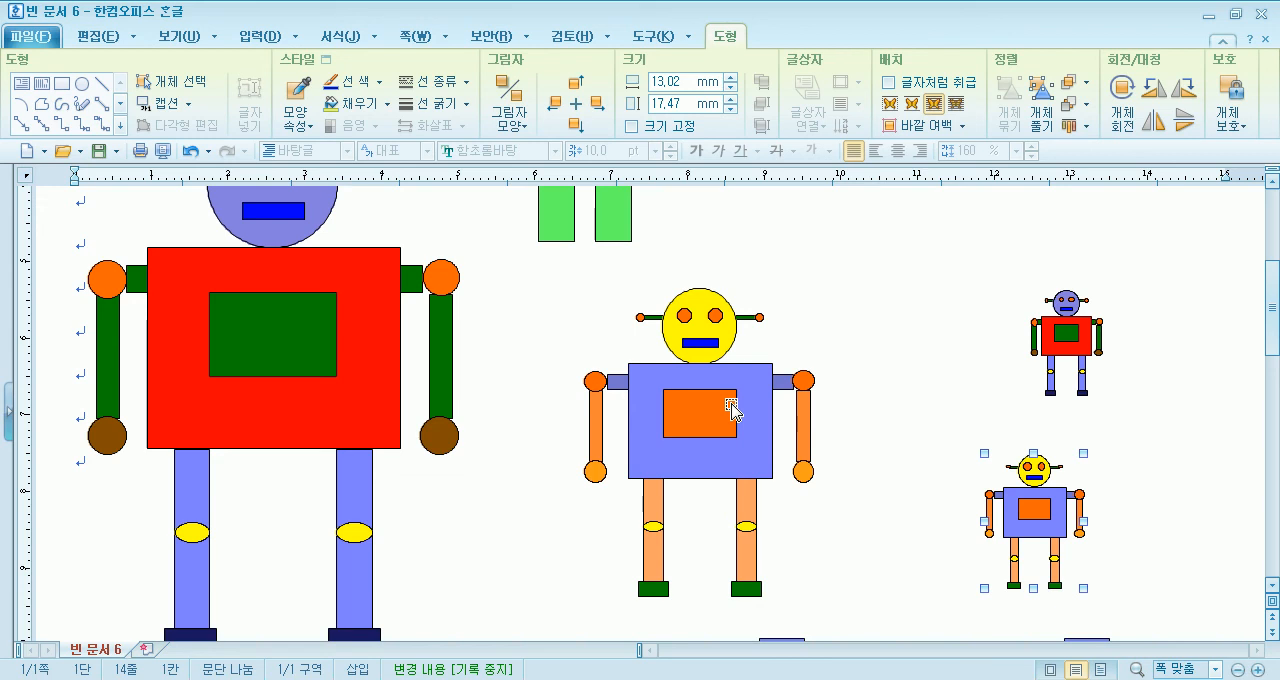
- Create a new blank document and insert the 해 shape from the 기본도형 set, about 14.4 × 14.3 mm, near the page start
click(27, 150)
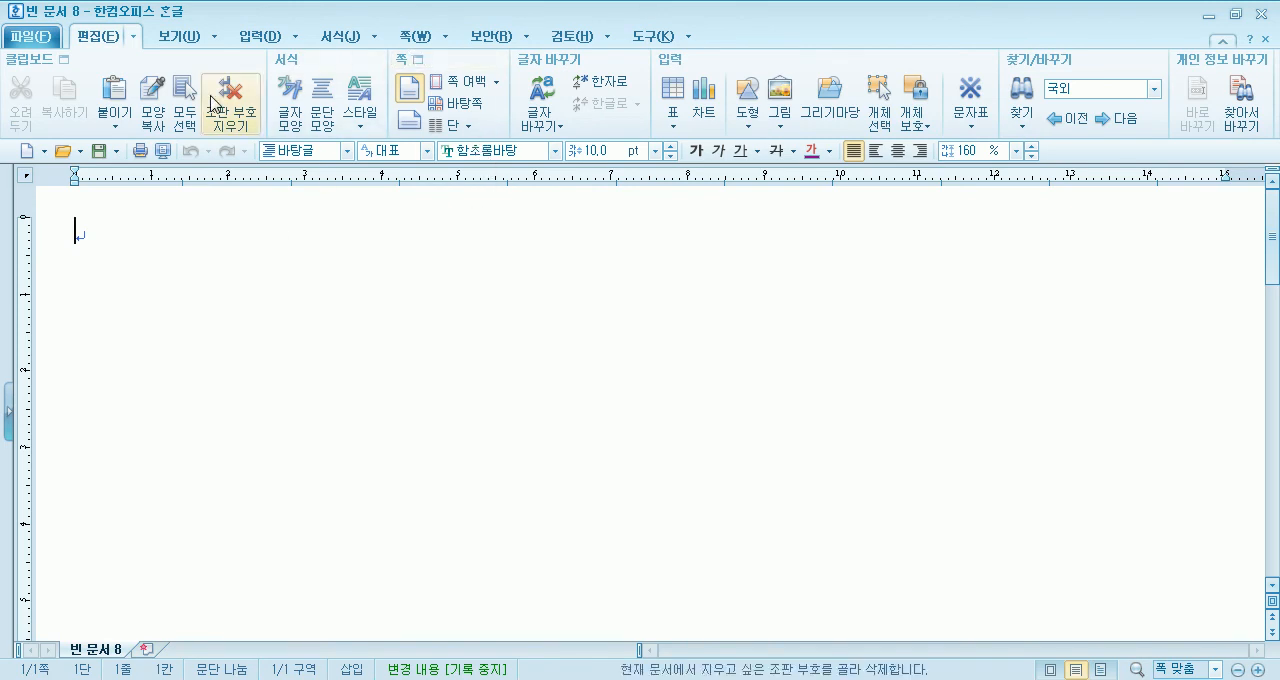
click(245, 38)
click(305, 95)
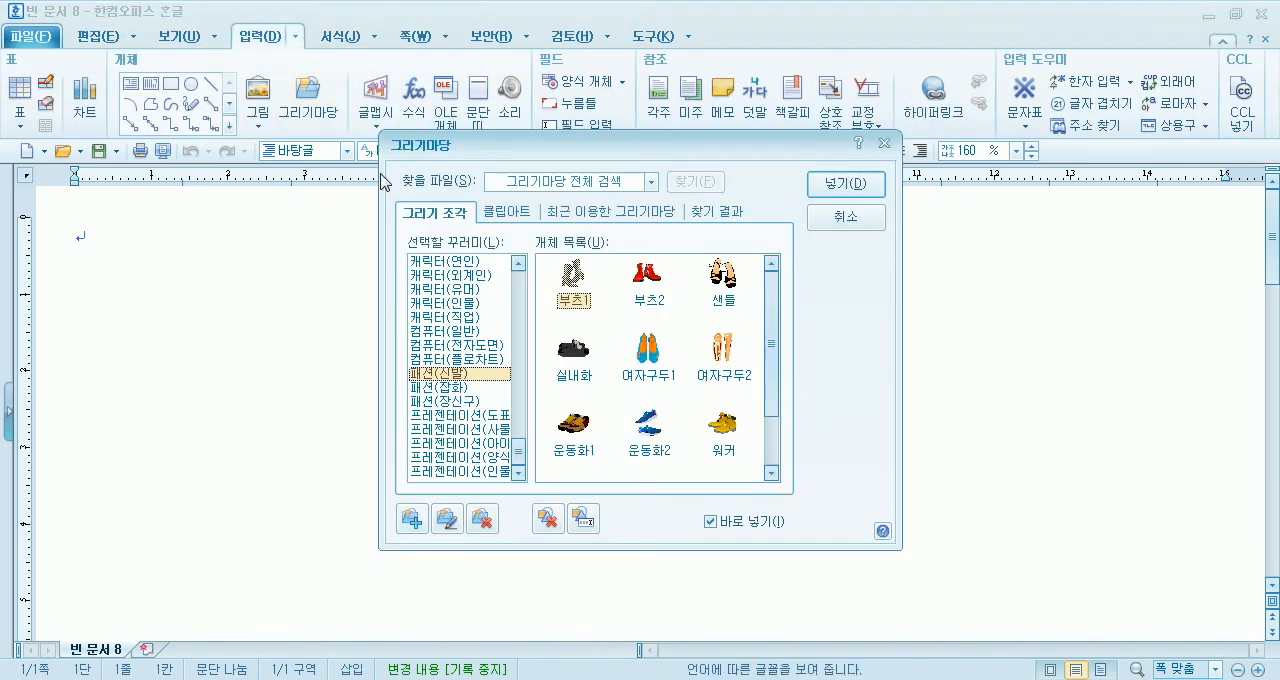
drag(518, 440, 554, 288)
click(430, 262)
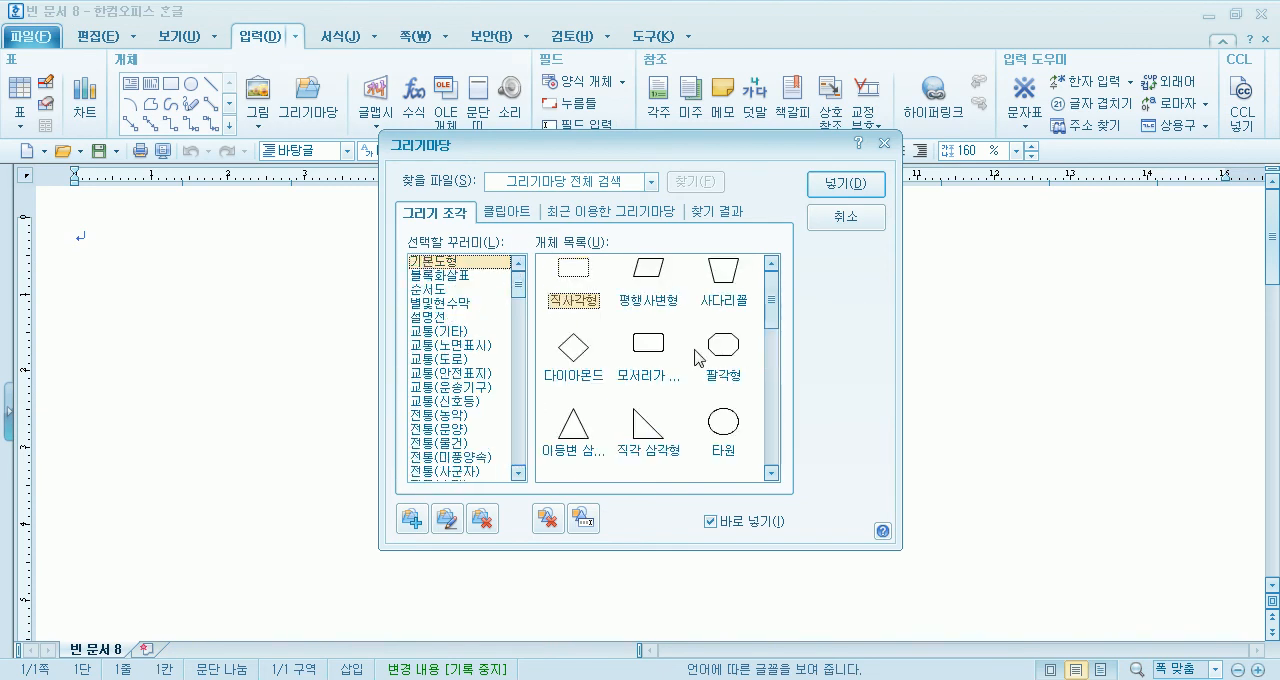
drag(775, 318, 776, 418)
double_click(722, 335)
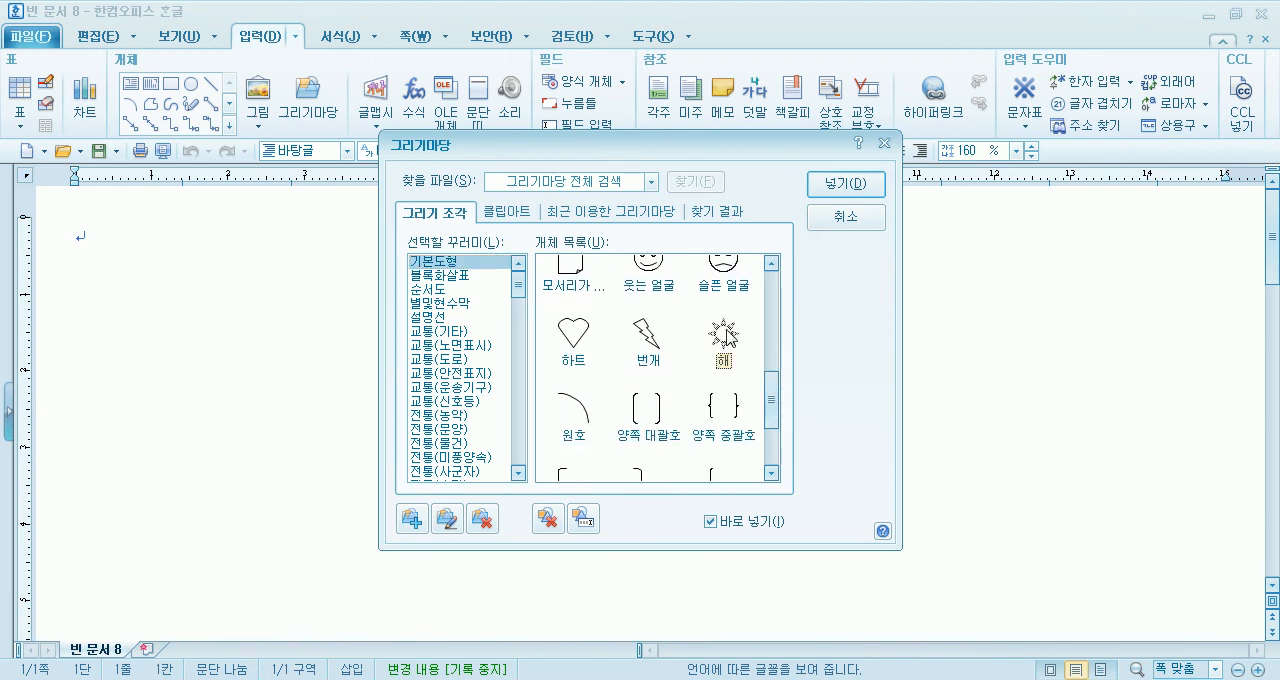
drag(189, 266, 281, 377)
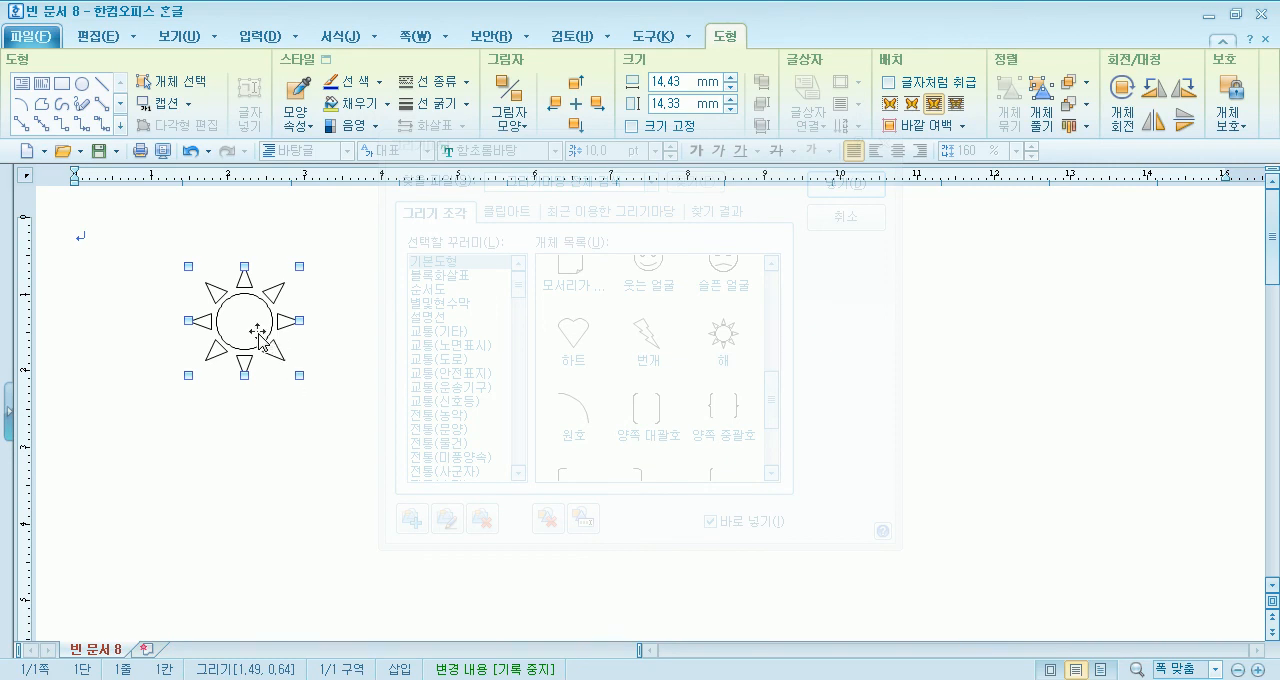
- Fill the sun with a gradient running from orange to yellow, using the 수평 type
click(387, 104)
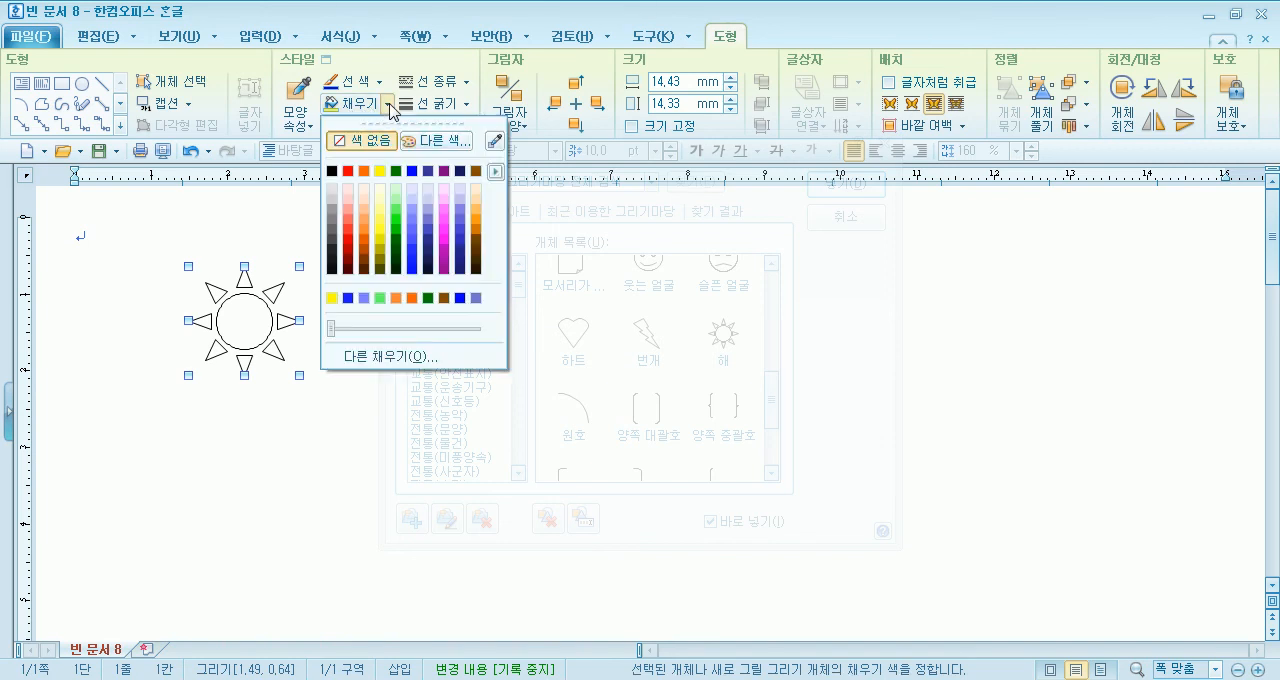
click(410, 356)
click(400, 263)
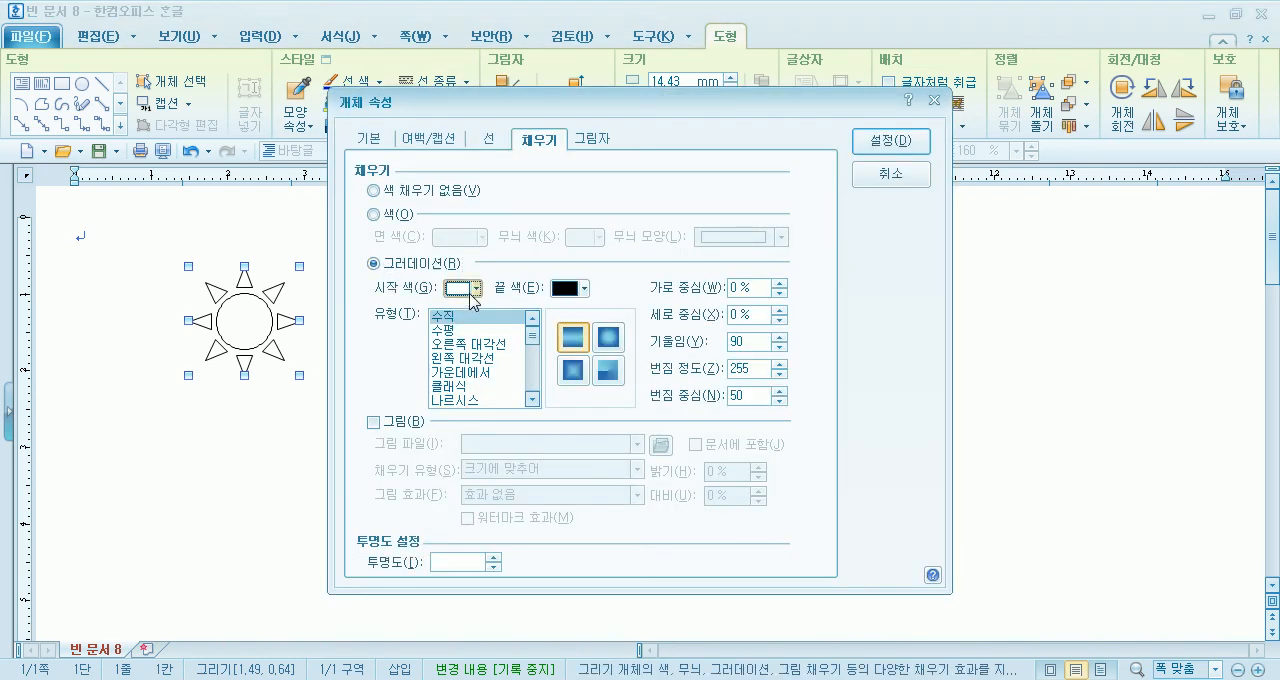
click(475, 289)
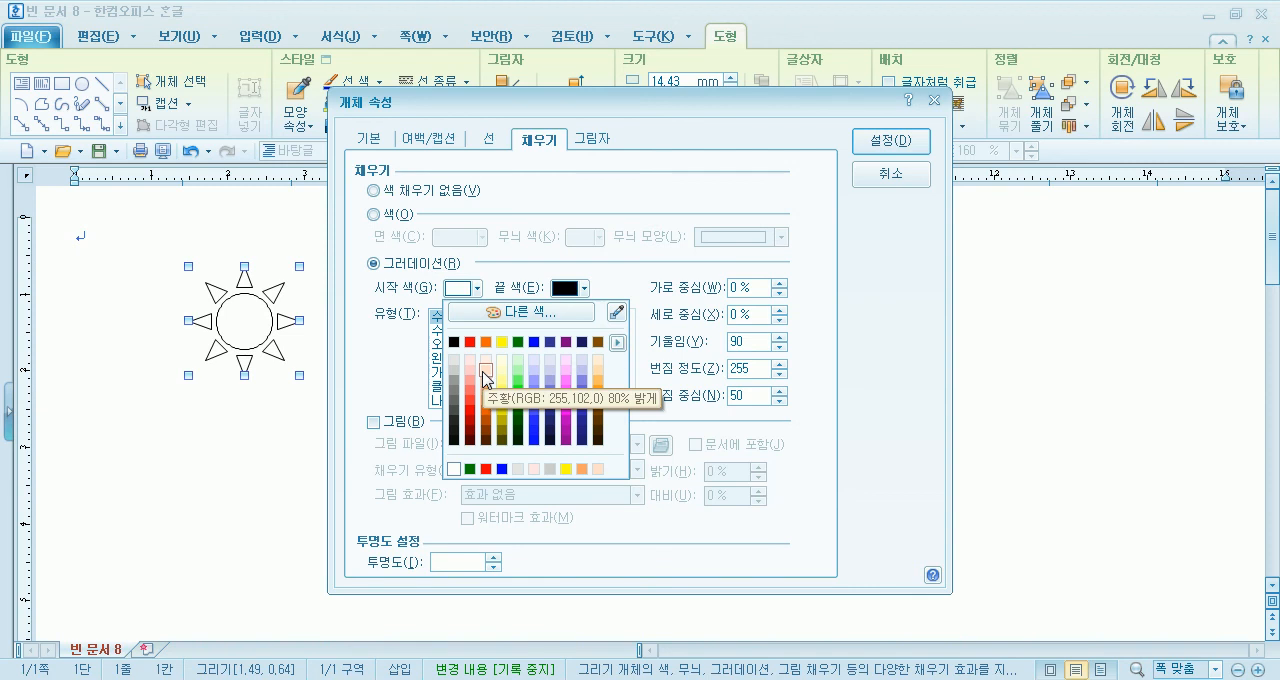
click(486, 342)
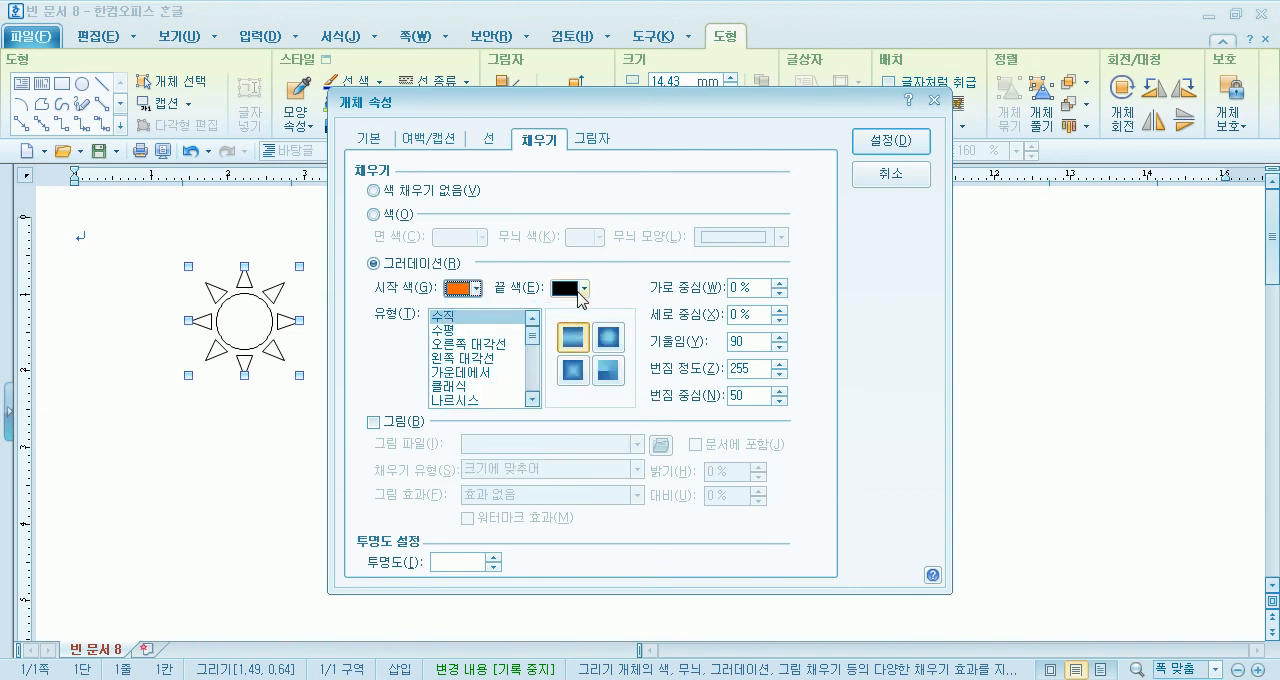
click(572, 288)
click(613, 346)
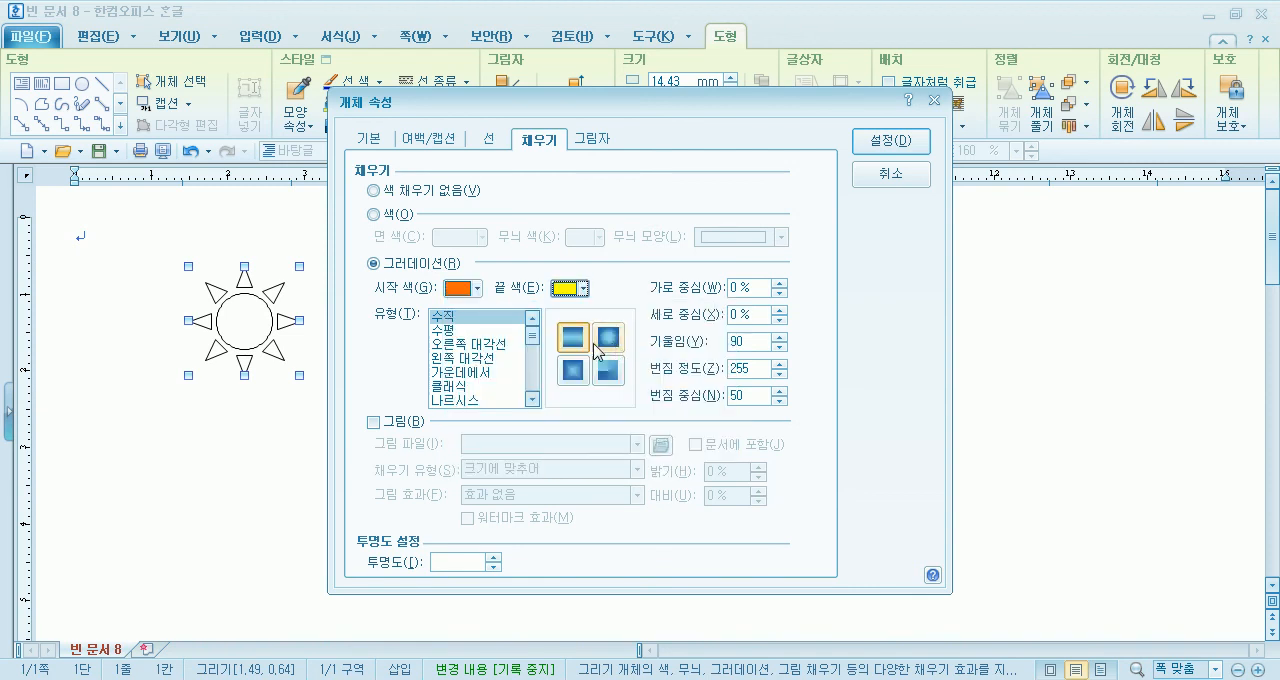
click(608, 338)
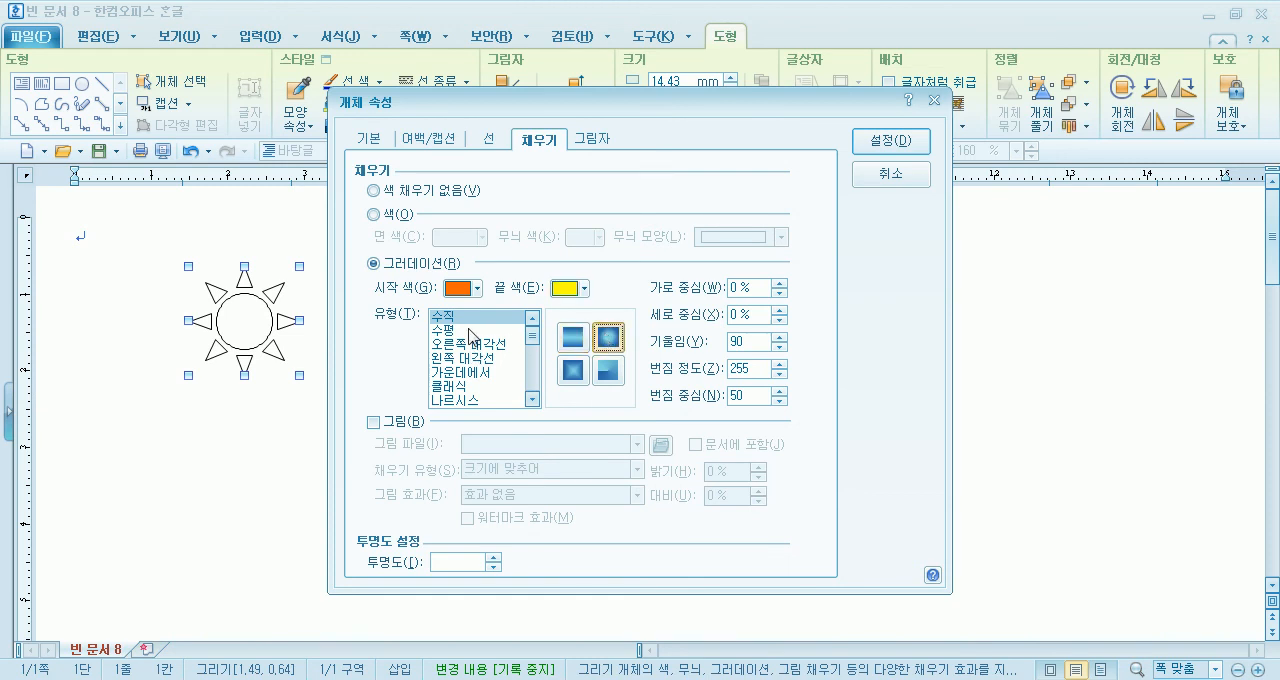
click(470, 330)
mouse_move(531, 337)
mouse_down()
mouse_move(531, 385)
mouse_move(531, 328)
mouse_up()
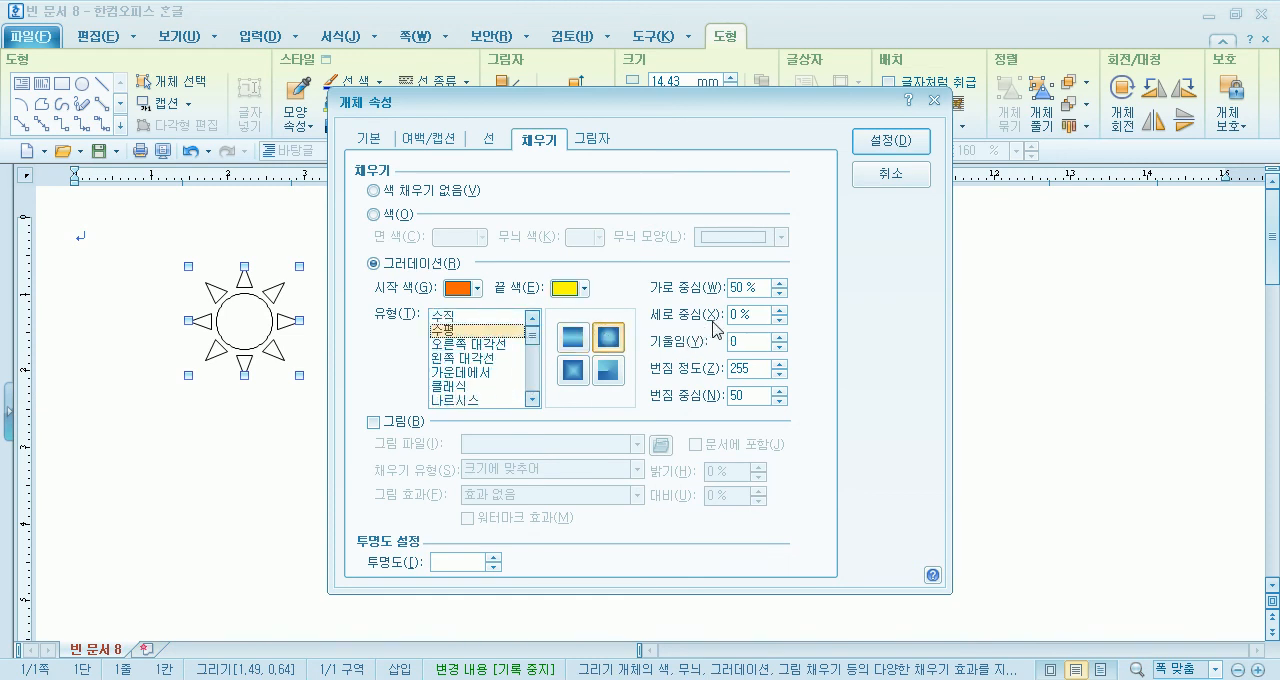
click(893, 143)
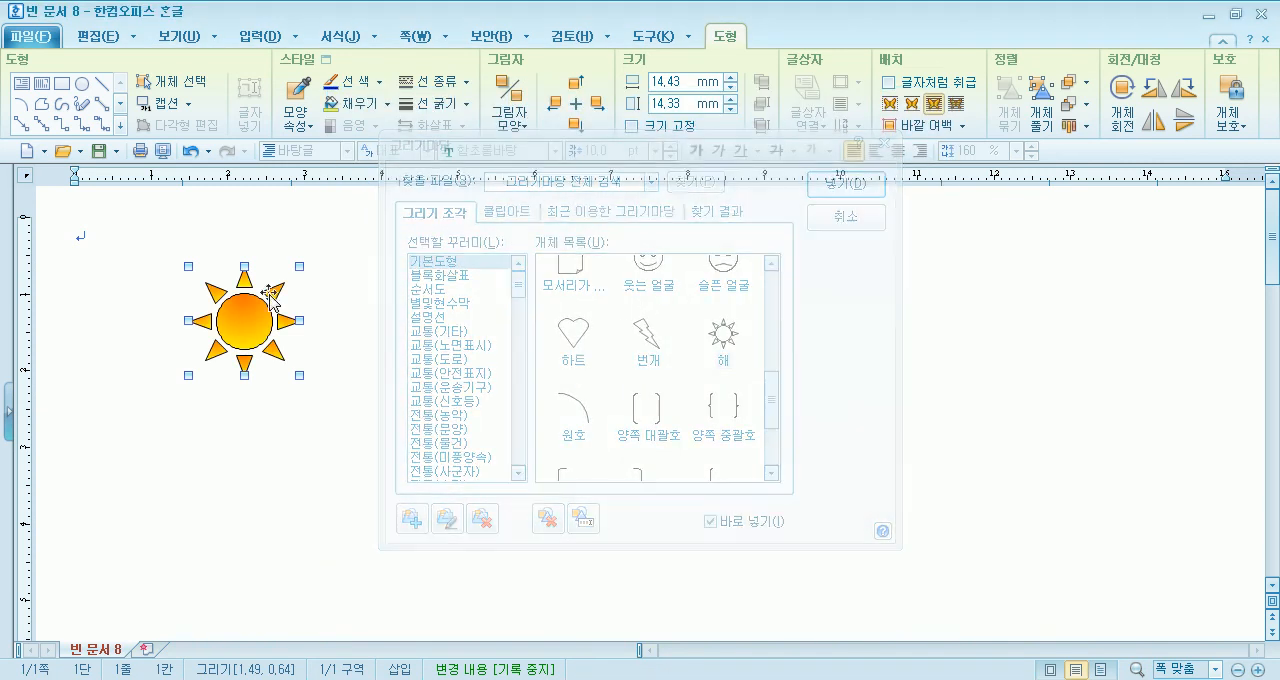
- Nudge the sun slightly upward, close the drawing gallery and clear the selection
key(Up)
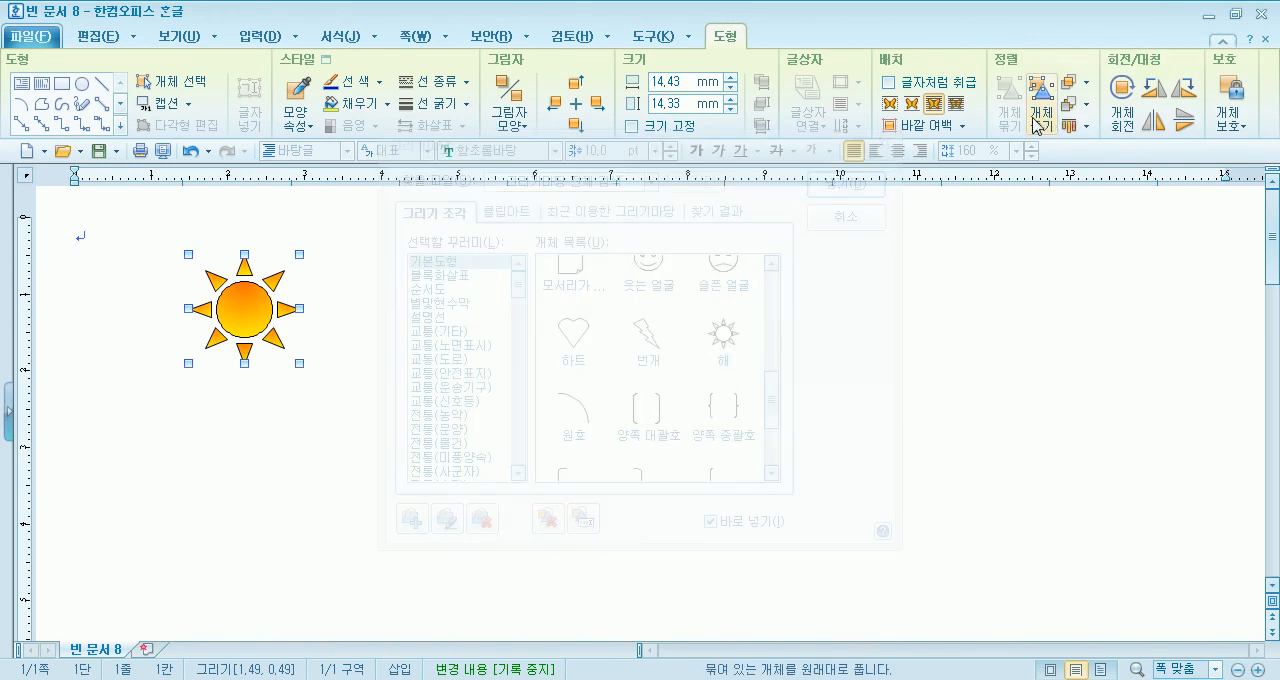
click(866, 218)
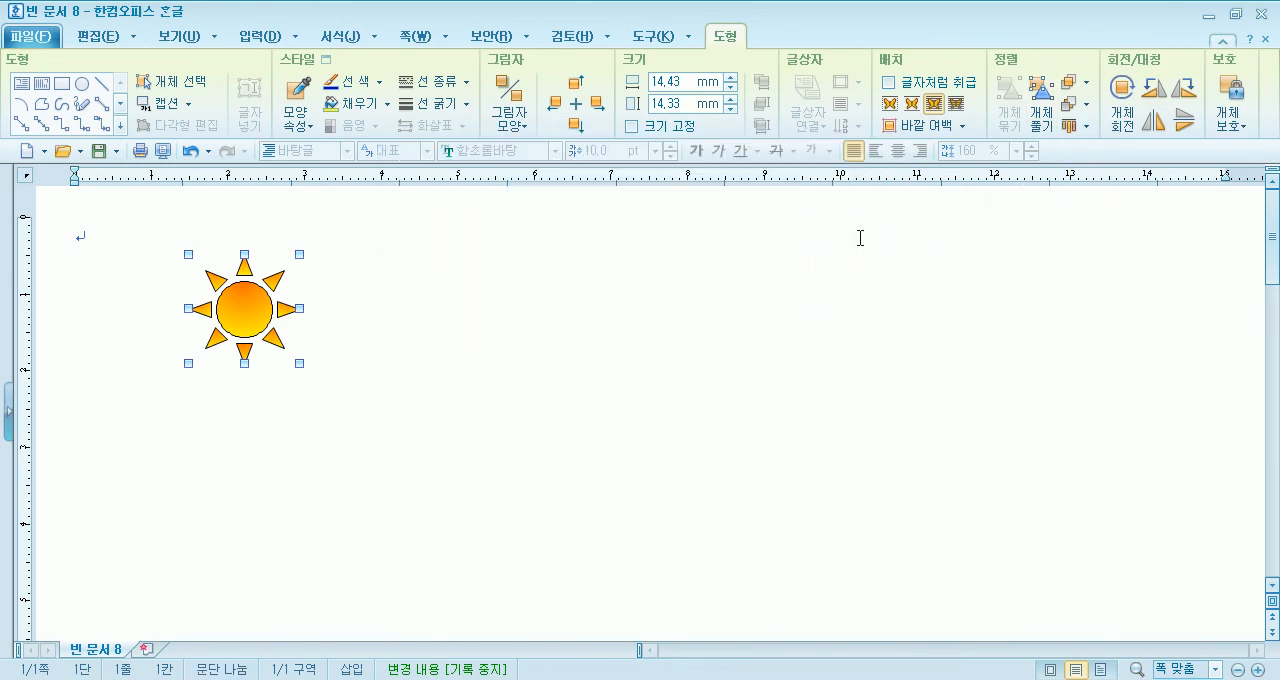
click(666, 412)
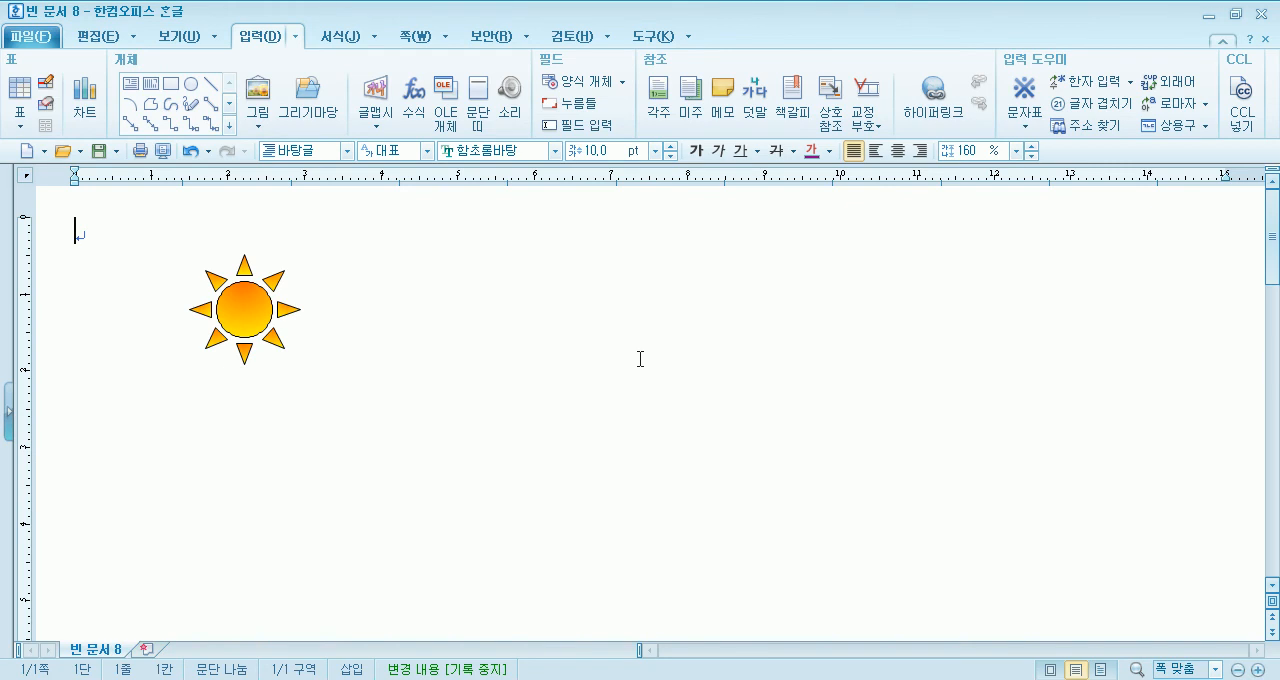
- Draw a boat-hull polygon with a freehand lower edge beside the sun, about 58.6 × 10.9 mm, and delete it
click(150, 103)
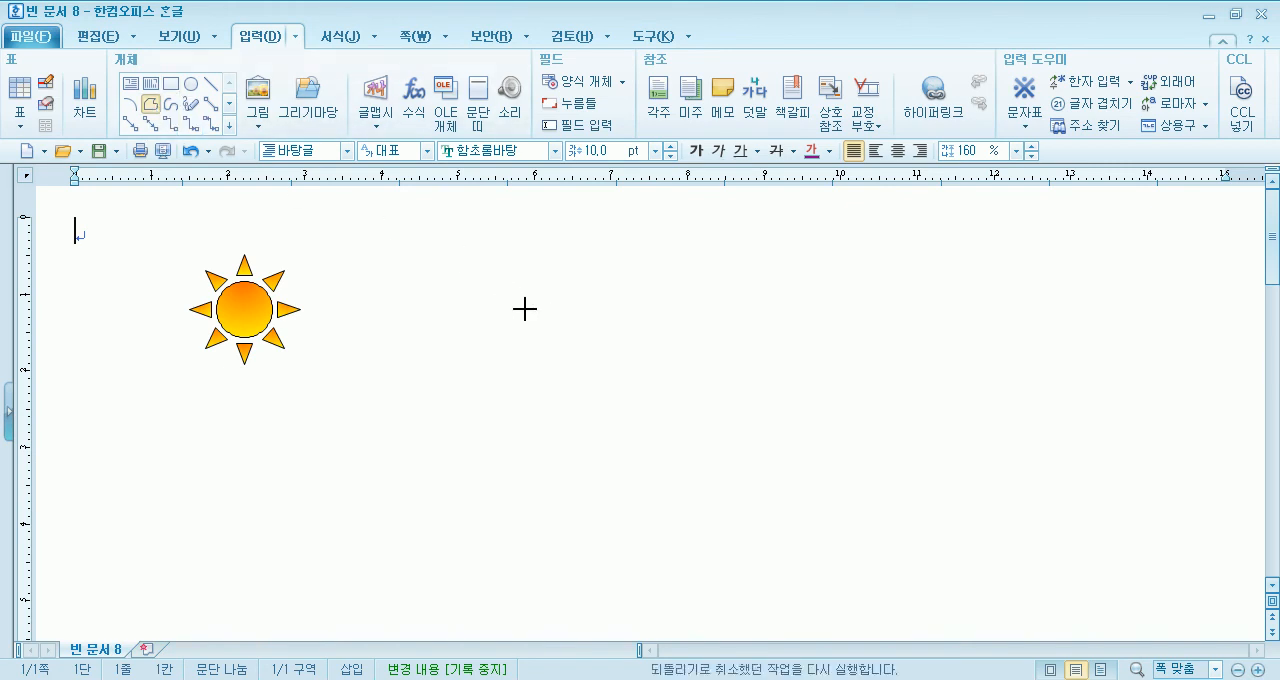
click(471, 311)
mouse_move(921, 312)
mouse_down()
mouse_move(831, 357)
mouse_move(594, 391)
mouse_move(474, 320)
mouse_up()
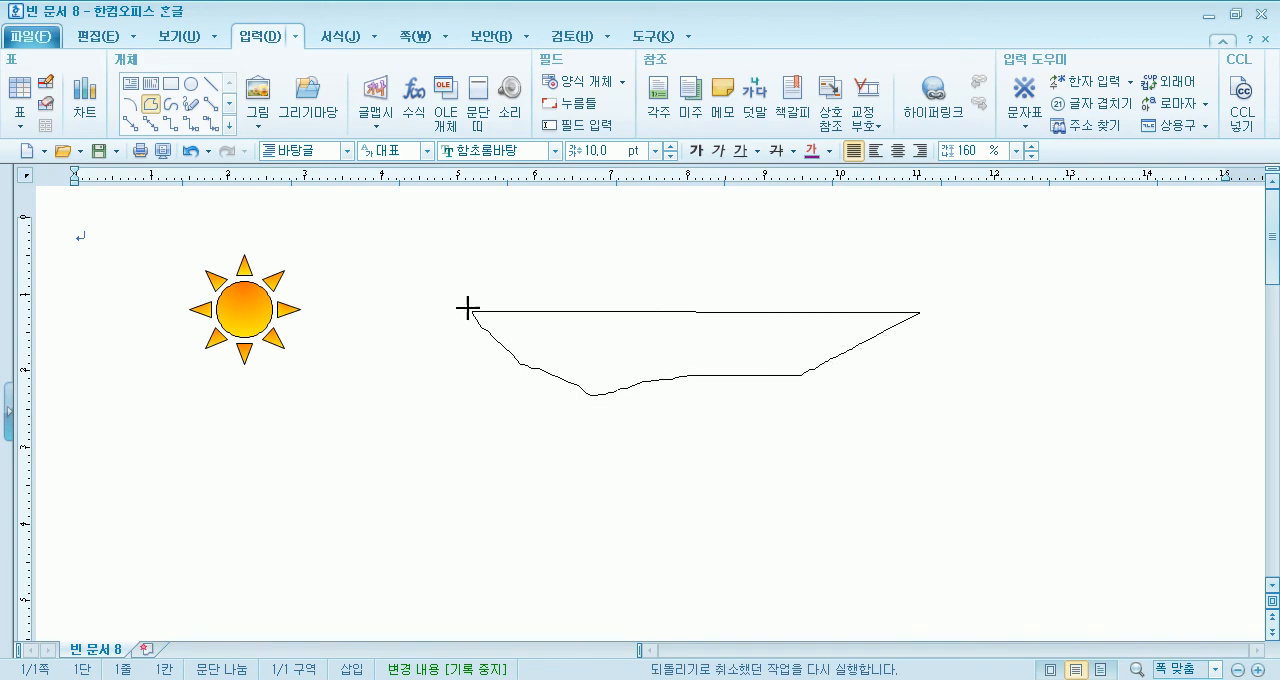
click(472, 312)
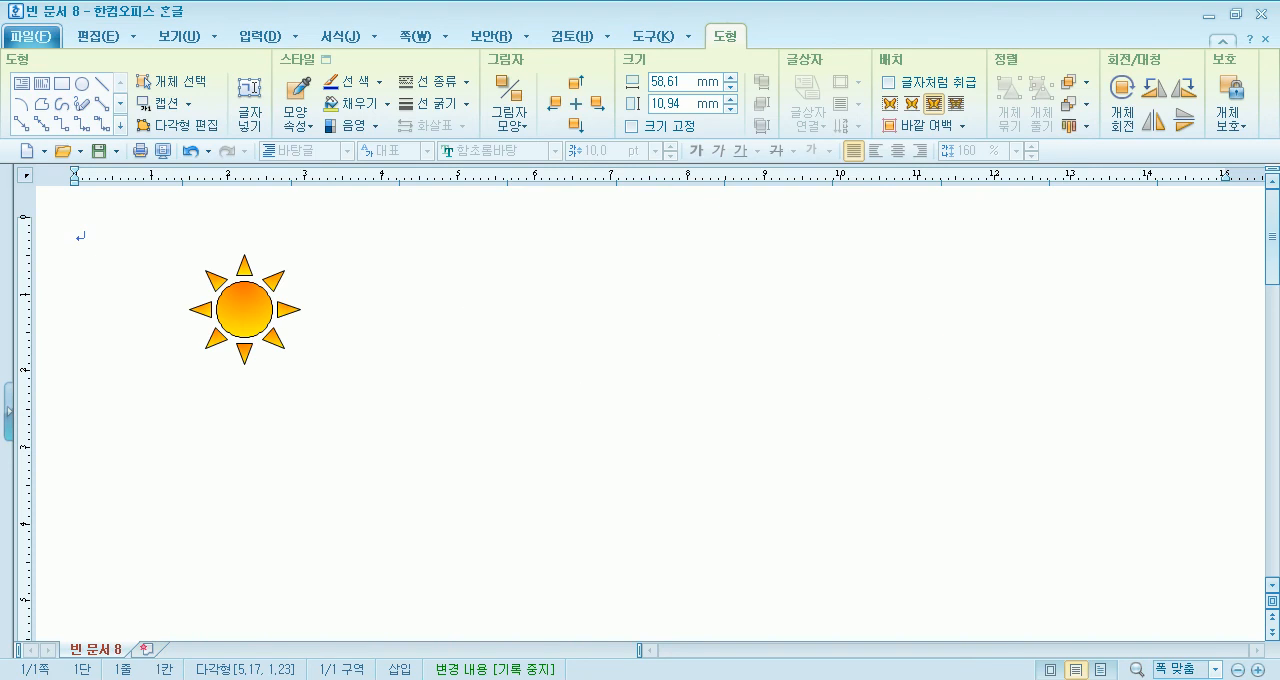
key(Delete)
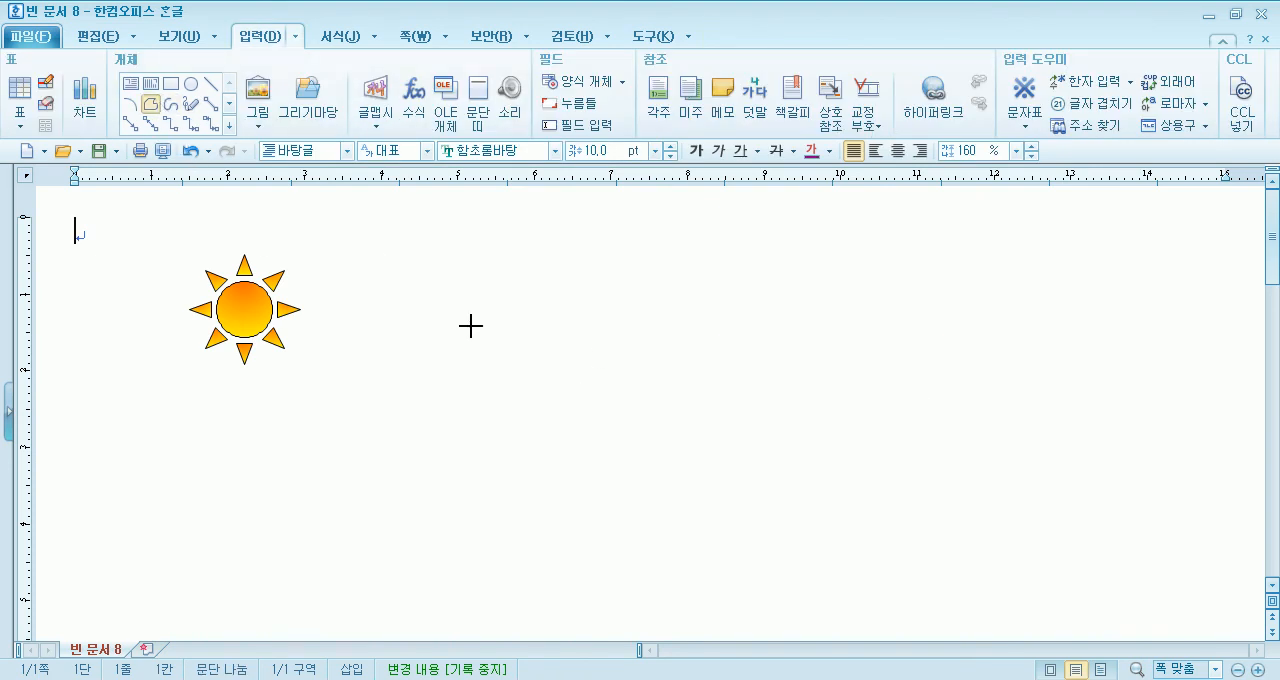
- Draw a straight-sided boat-hull polygon beside the sun, about 62.8 × 12.2 mm, and delete it
drag(470, 326, 953, 322)
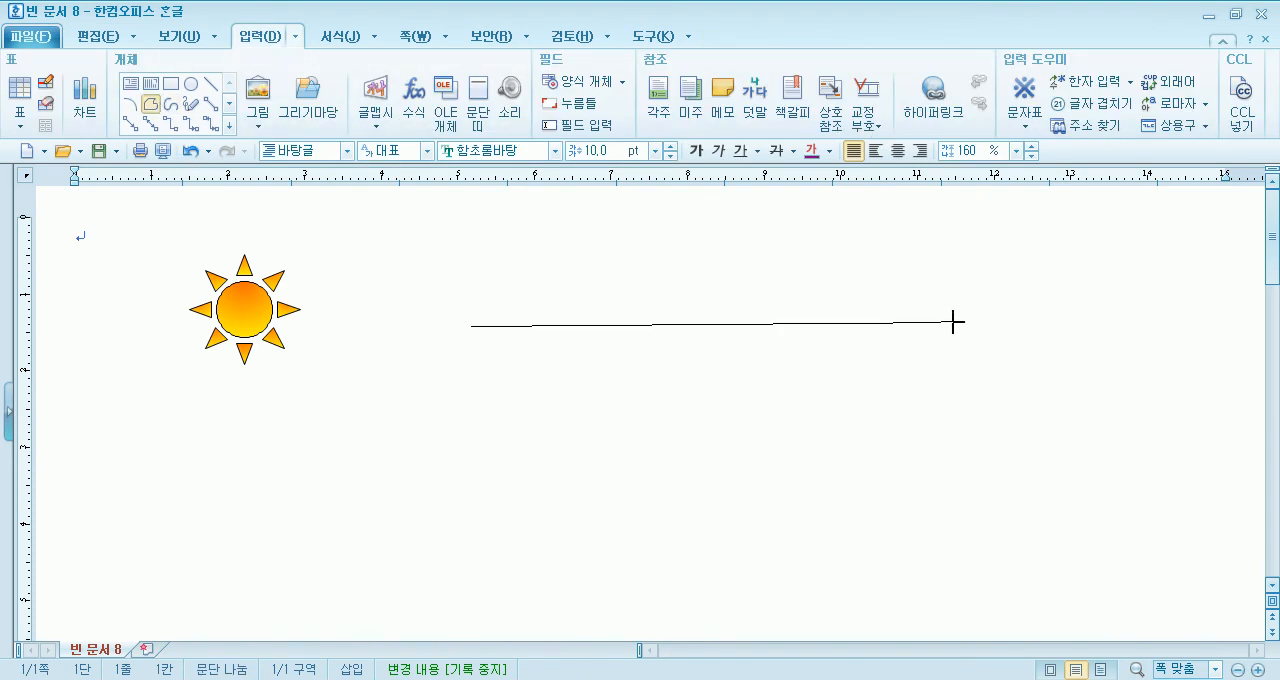
mouse_move(830, 376)
mouse_down()
mouse_move(811, 386)
mouse_move(817, 403)
mouse_move(596, 416)
mouse_up()
click(476, 328)
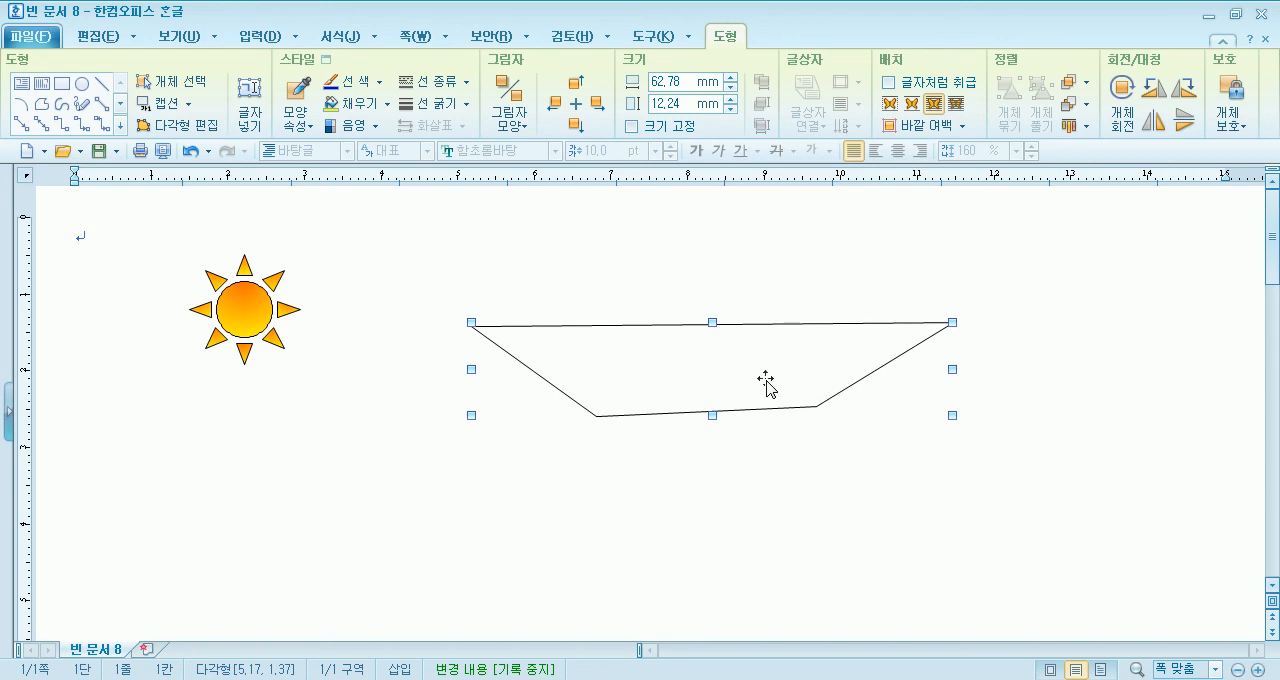
key(Delete)
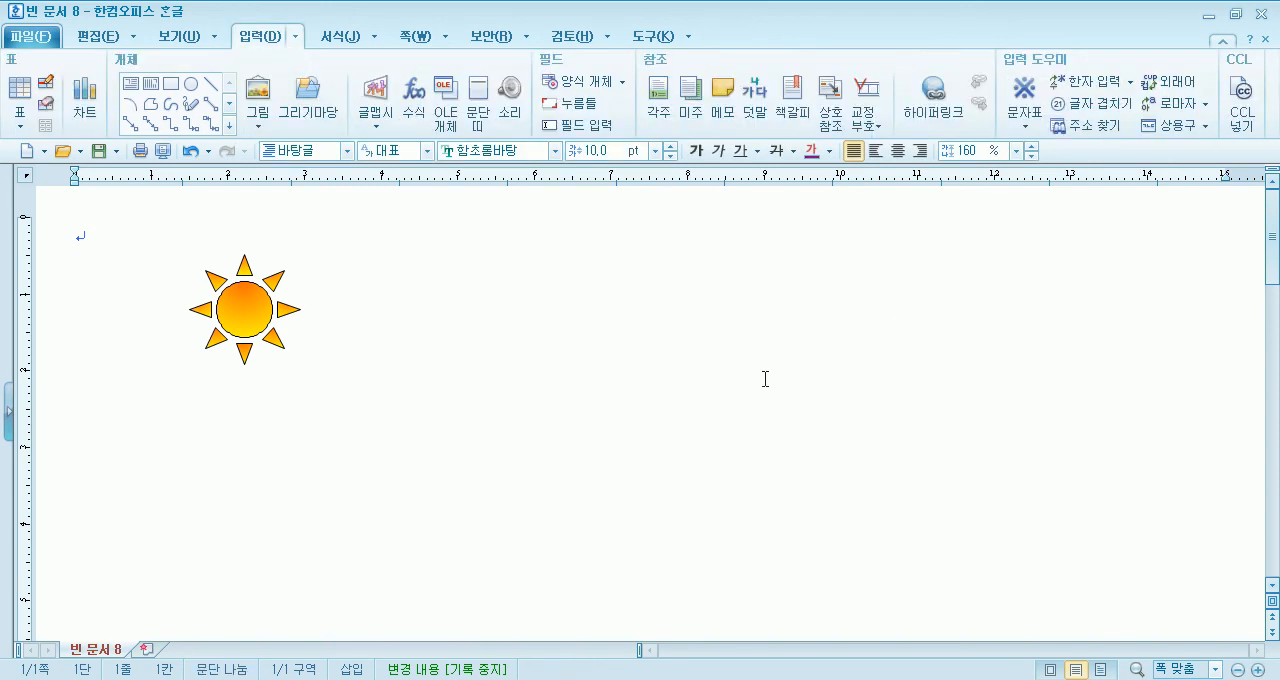
- Trace a rounded, fully freehand hull outline with the Polygon tool, about 57.8 × 14.1 mm, and delete it
click(156, 108)
mouse_move(489, 361)
mouse_down()
mouse_move(793, 363)
mouse_move(826, 429)
mouse_move(643, 460)
mouse_move(472, 362)
mouse_up()
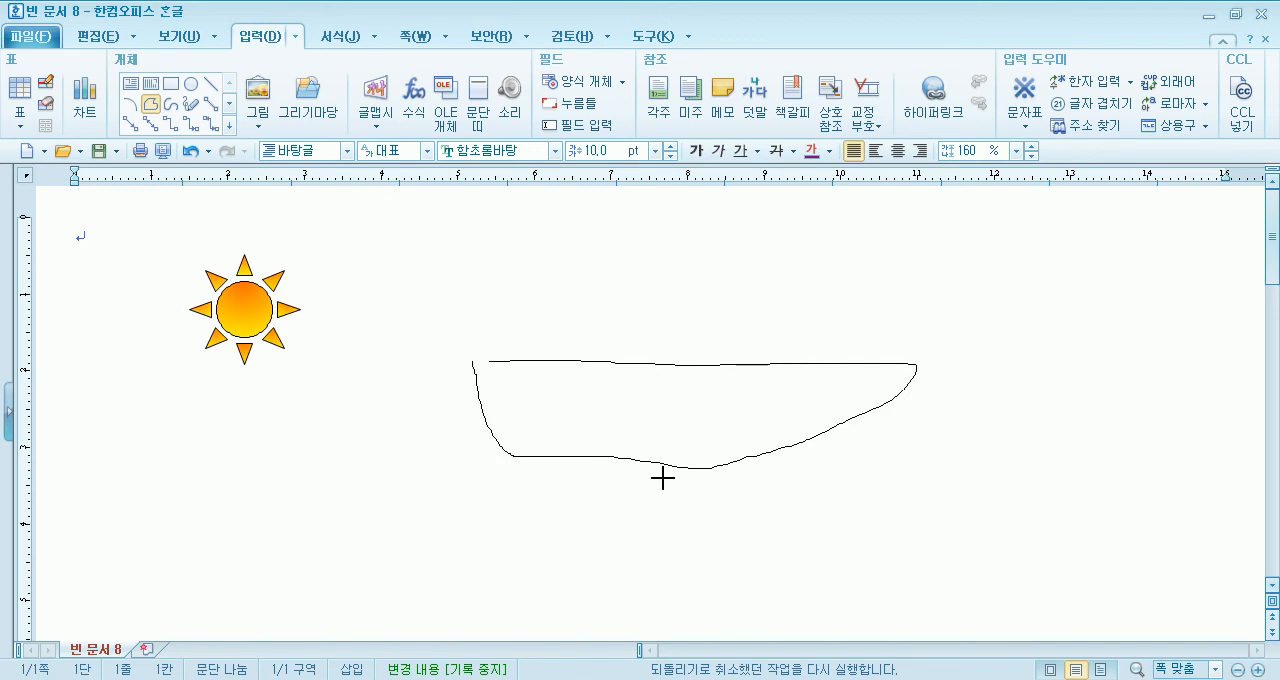
click(491, 364)
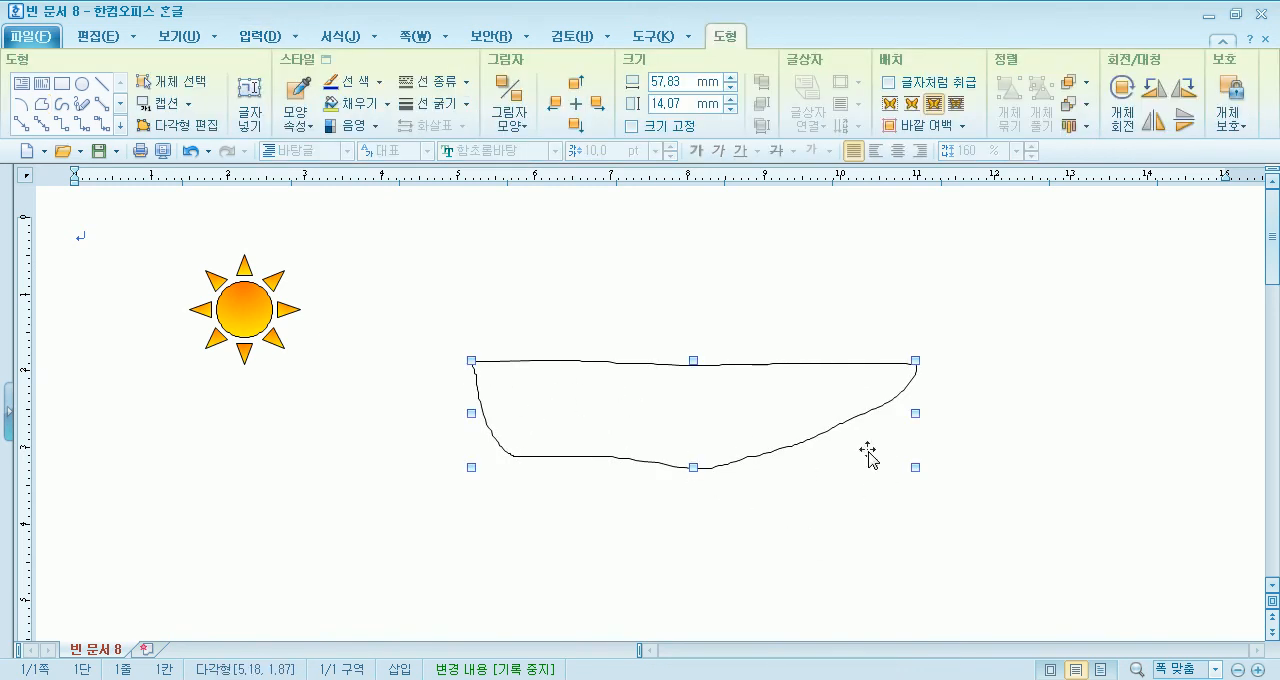
key(Delete)
- Draw a four-cornered boat-hull polygon about 66 × 11.7 mm, shift it to the right side of the page and deselect it
click(150, 103)
click(458, 322)
click(966, 315)
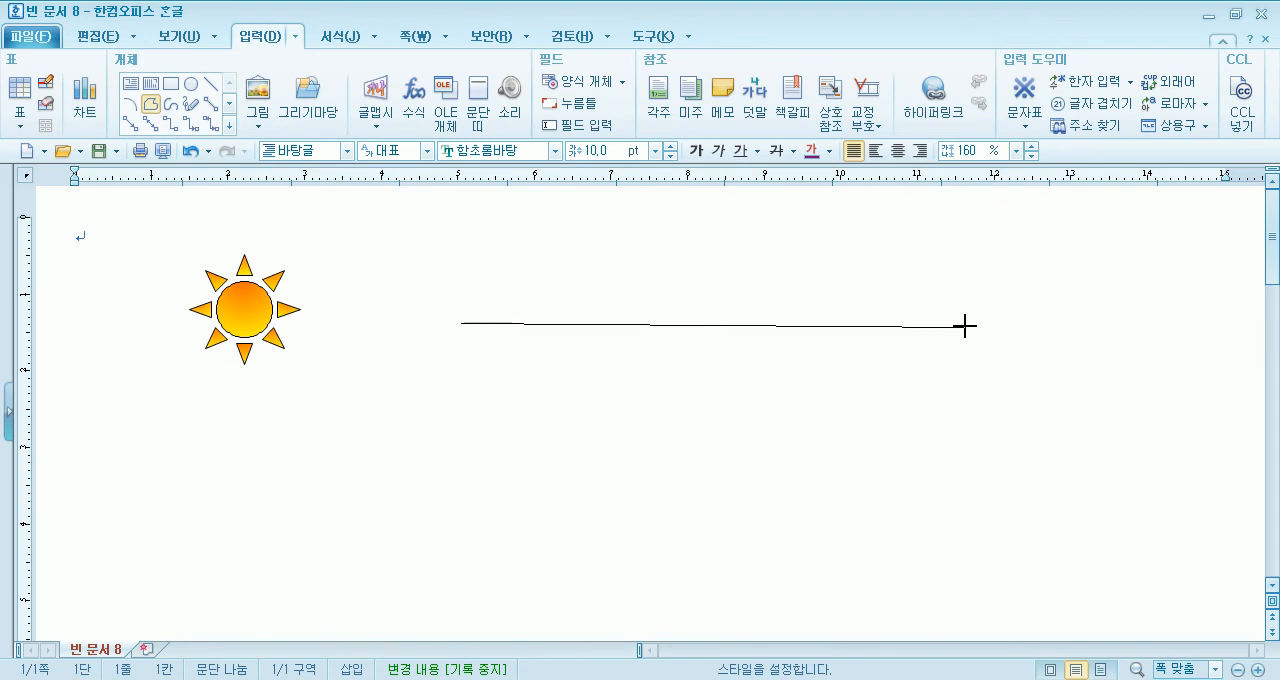
click(968, 325)
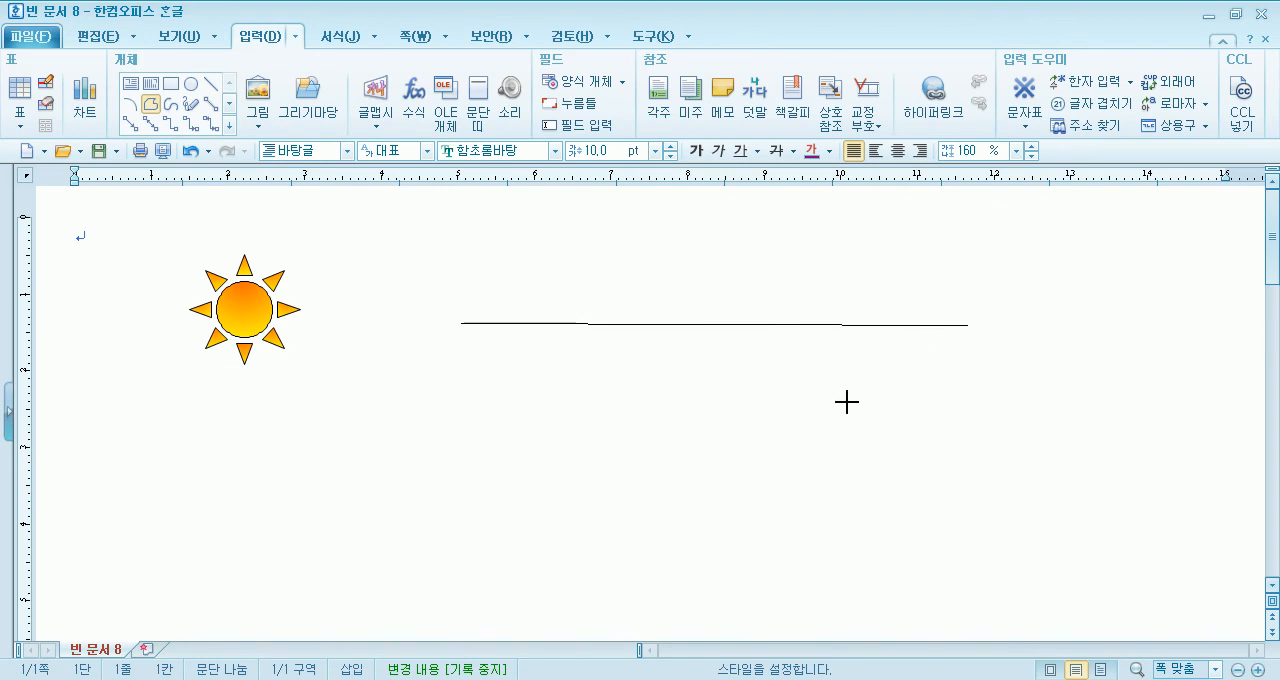
click(833, 406)
click(574, 412)
click(463, 326)
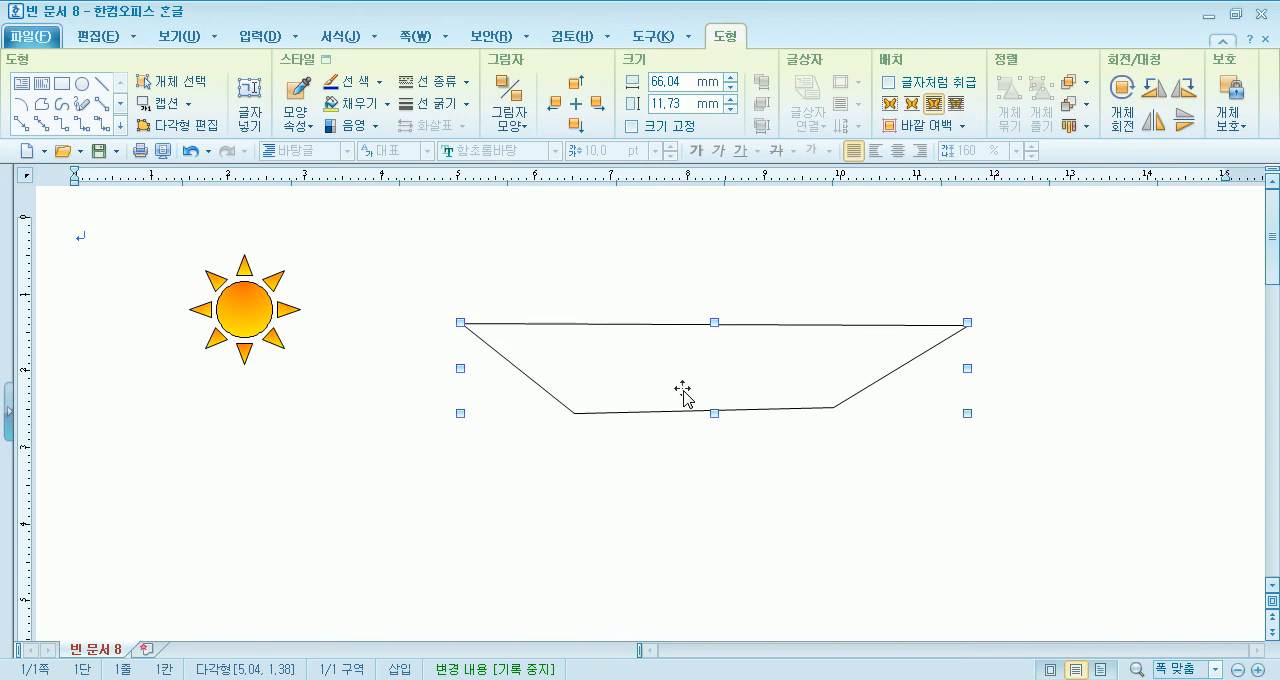
drag(610, 377, 784, 405)
click(469, 403)
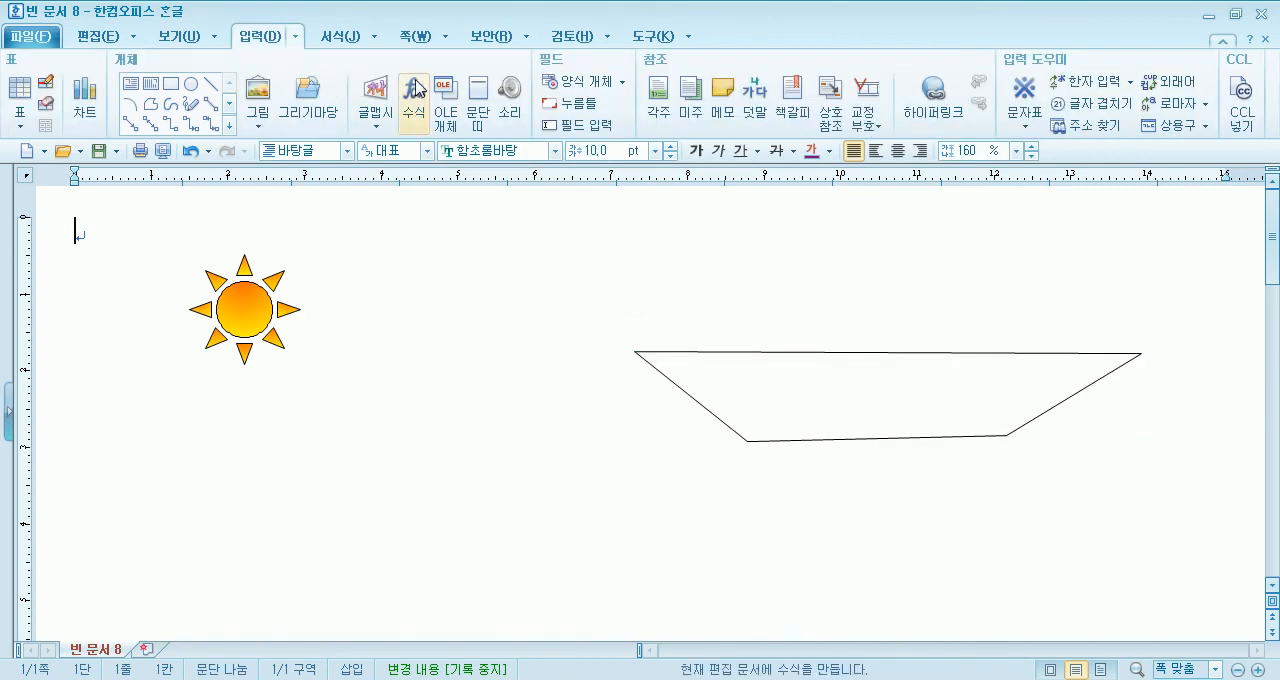
- Insert the 사다리꼴 shape from the 기본도형 drawing set at about 44 × 35.2 mm, left of the hull polygon
click(305, 112)
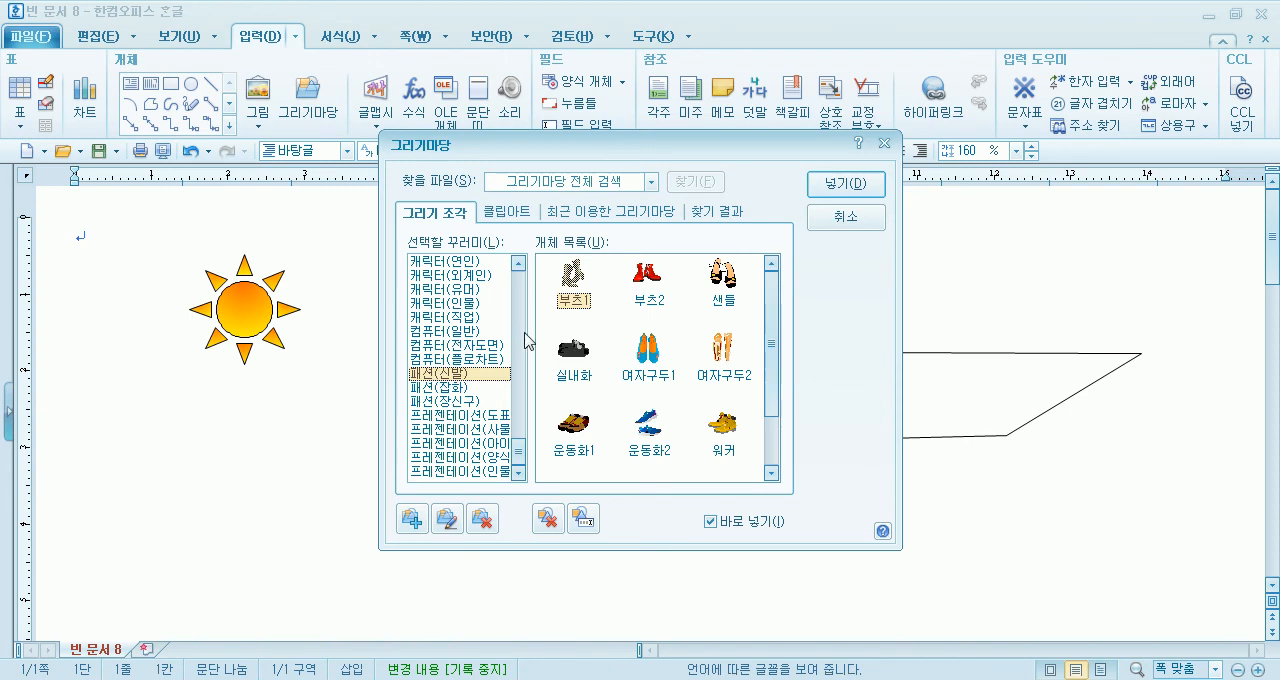
click(436, 261)
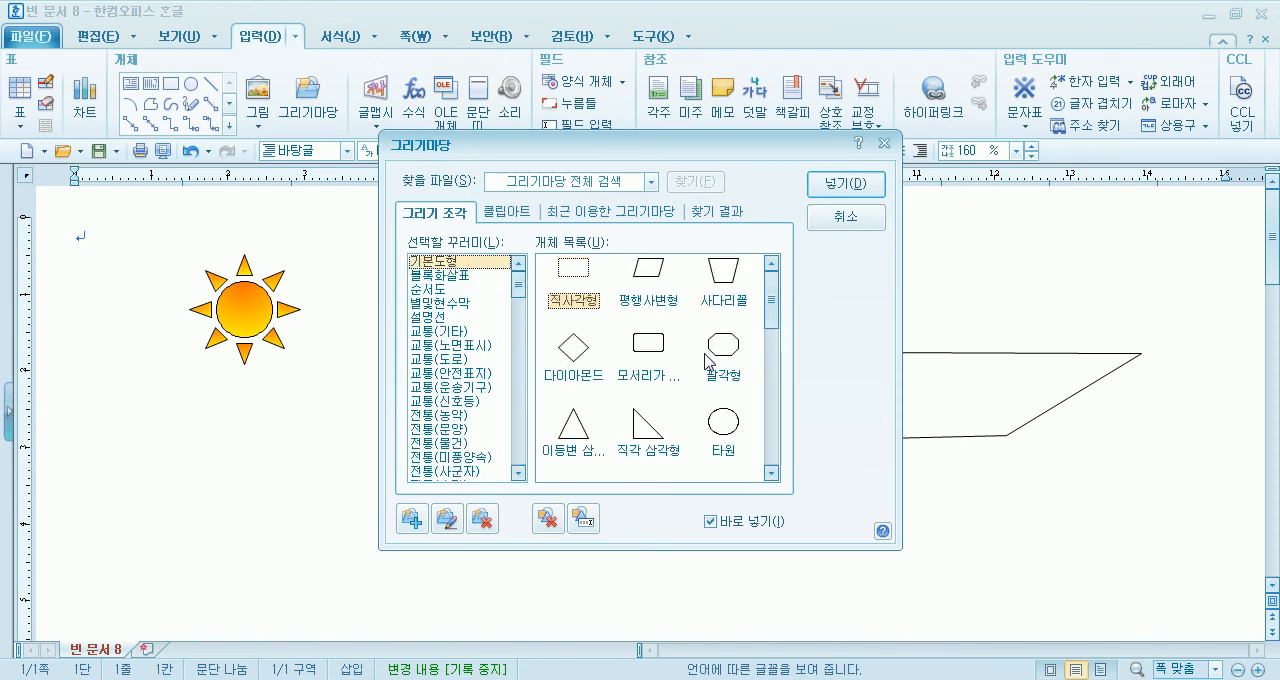
click(724, 279)
drag(682, 147, 1103, 140)
drag(305, 380, 643, 526)
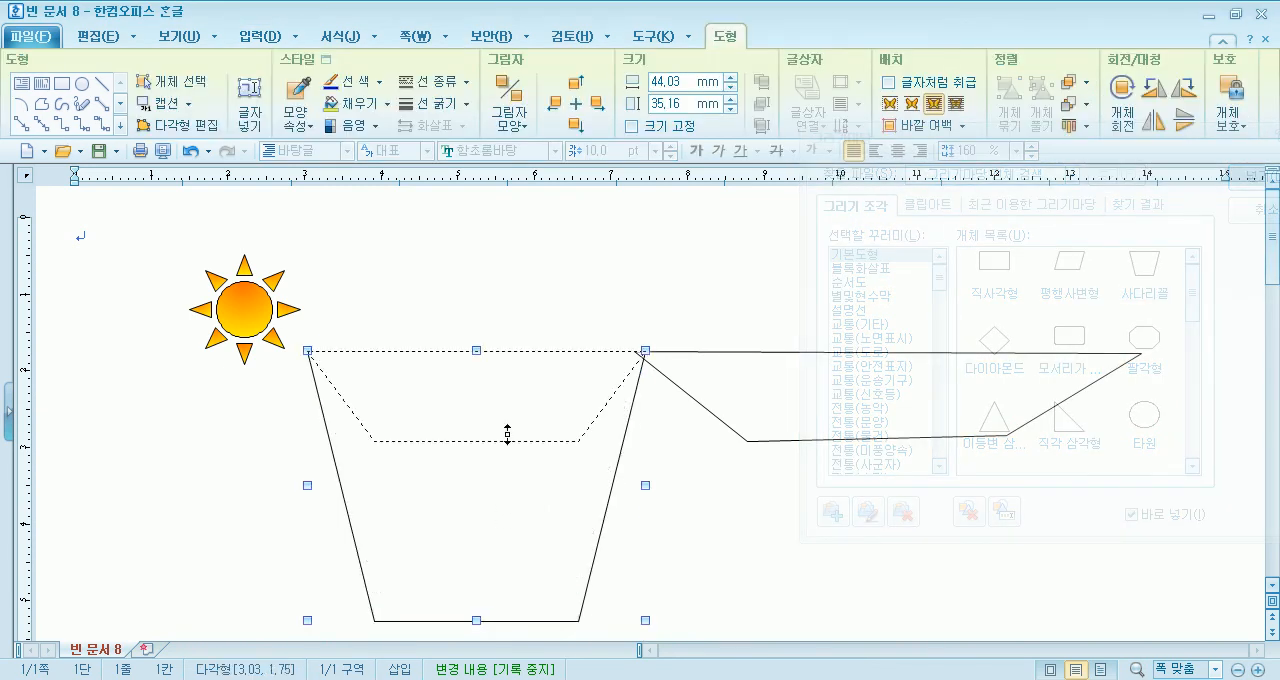
- Resize the trapezoid to a flat hull of about 53 × 8.6 mm and move it below the sun
drag(510, 418, 512, 417)
drag(647, 384, 714, 384)
drag(513, 391, 380, 447)
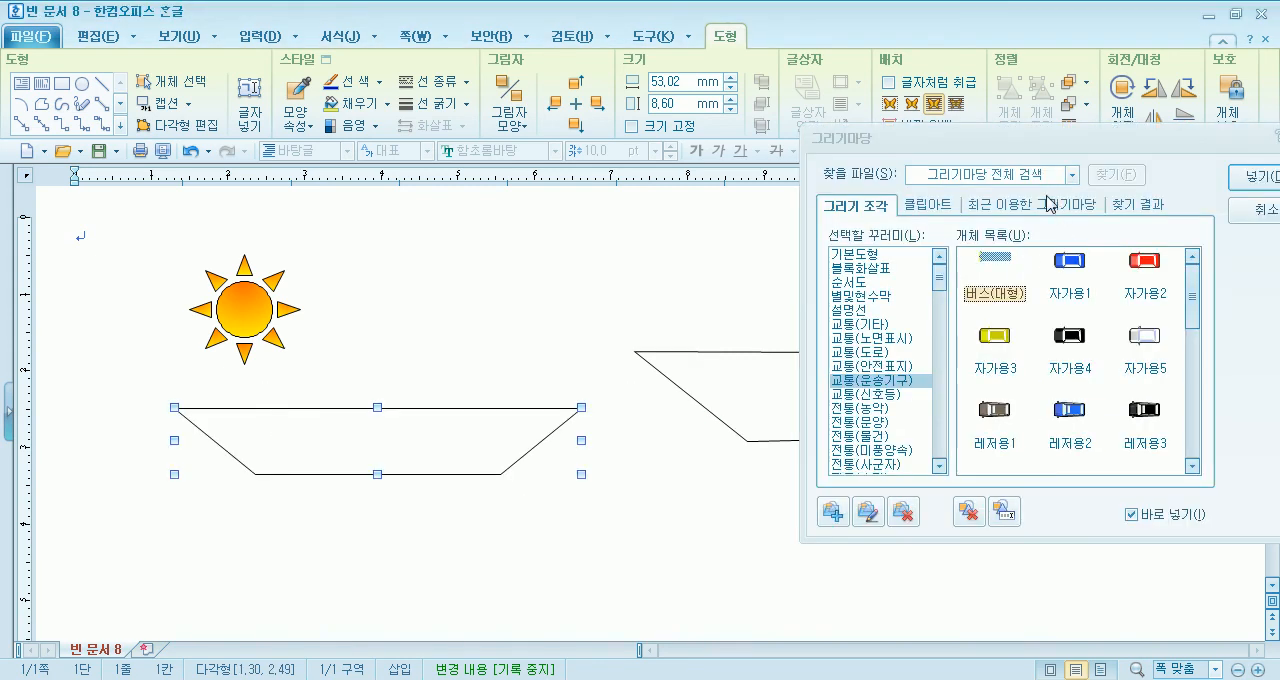
- Look through the 기본도형 and 별및현수막 drawing sets for ready-made shapes and close the gallery without inserting anything
drag(1014, 143, 676, 72)
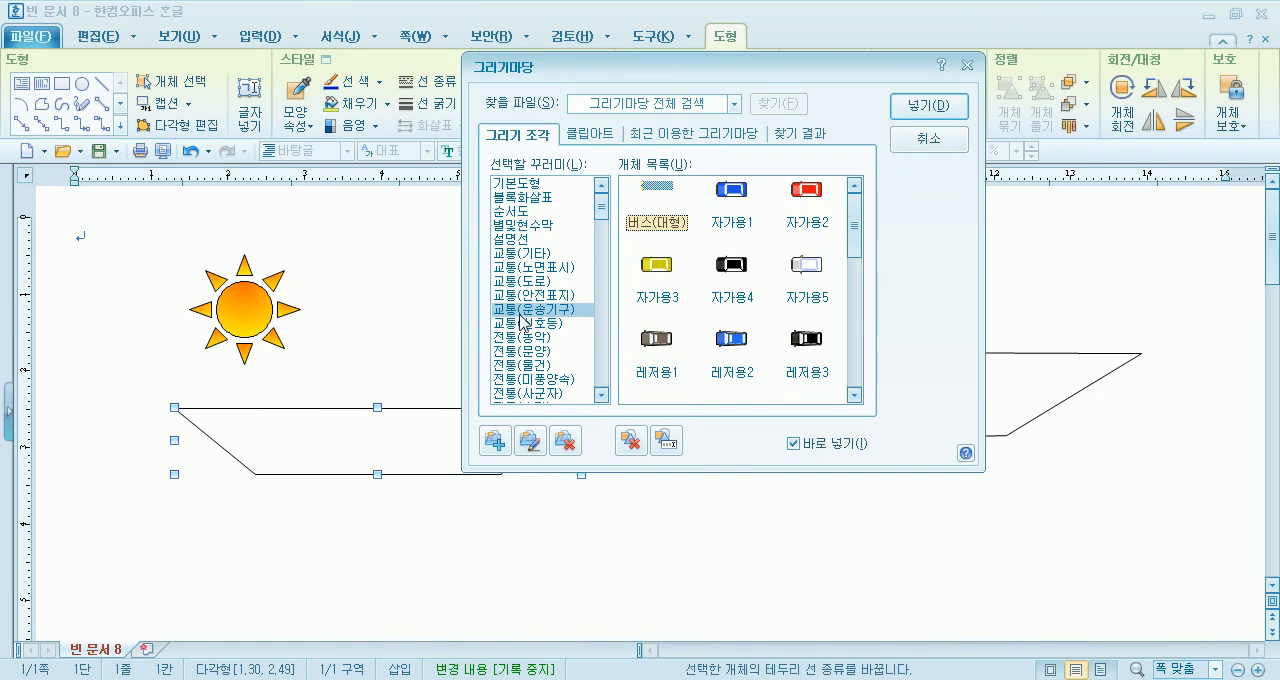
click(530, 187)
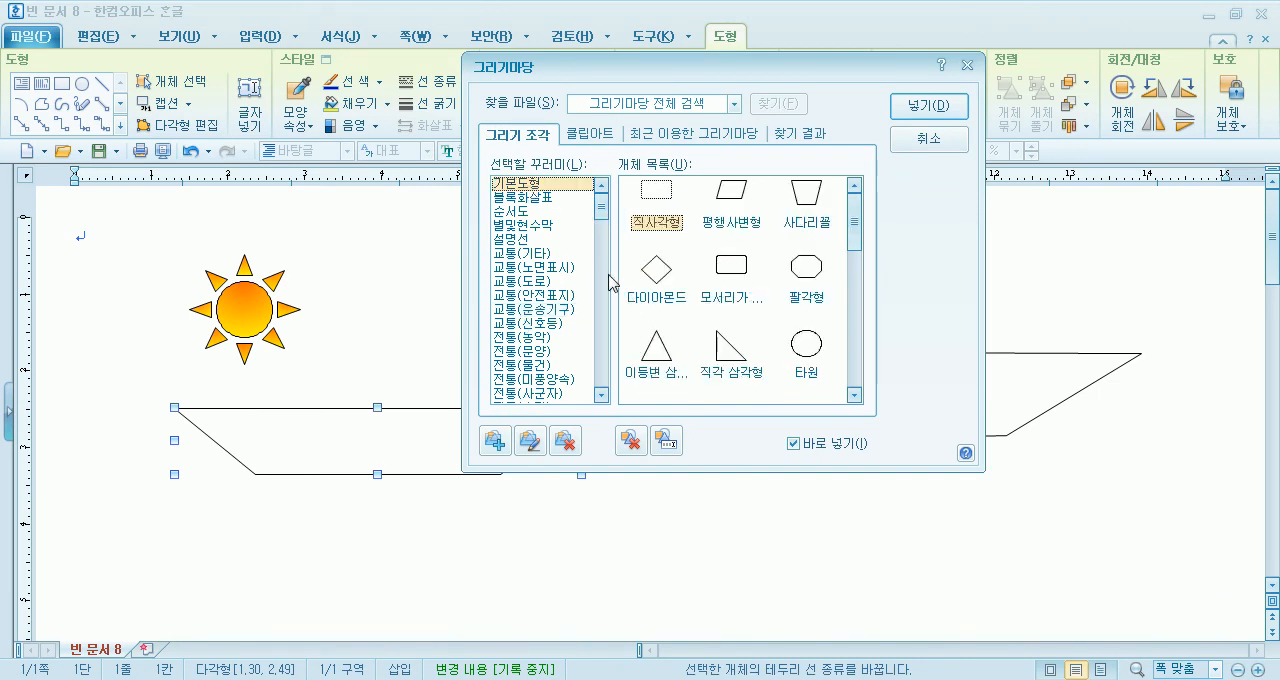
double_click(817, 207)
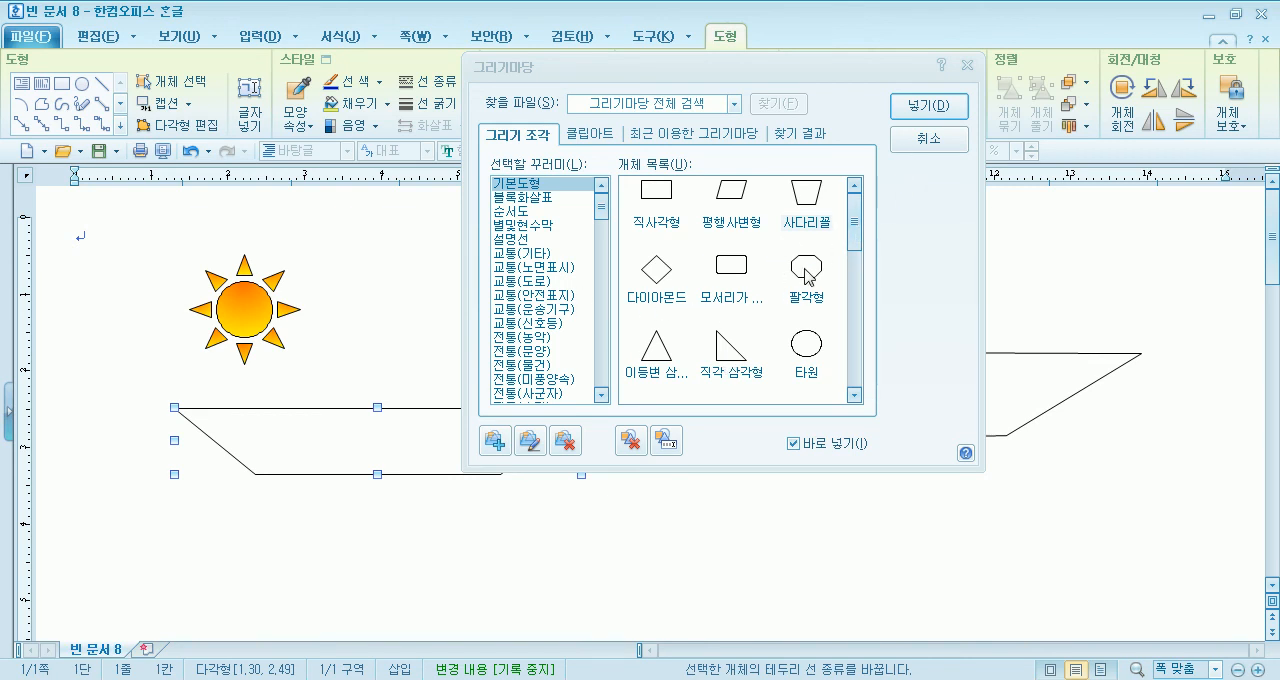
mouse_move(854, 222)
mouse_down()
mouse_move(856, 330)
mouse_move(856, 232)
mouse_up()
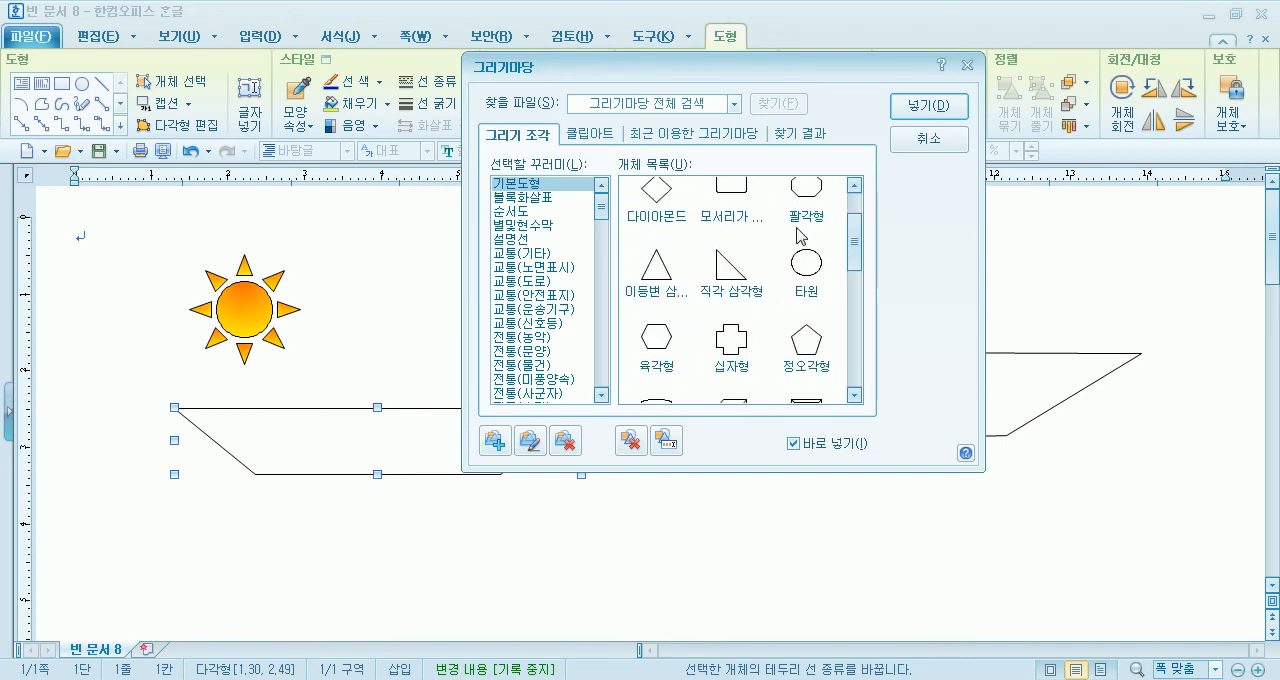
click(544, 204)
click(535, 225)
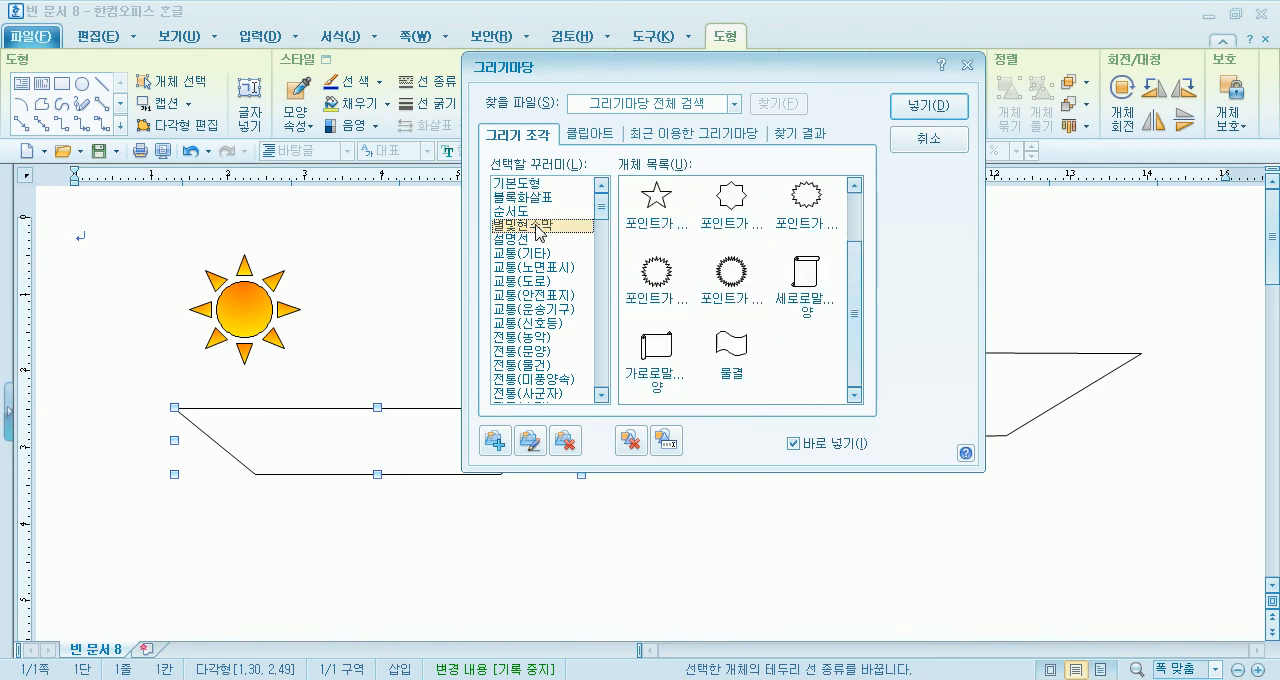
click(927, 140)
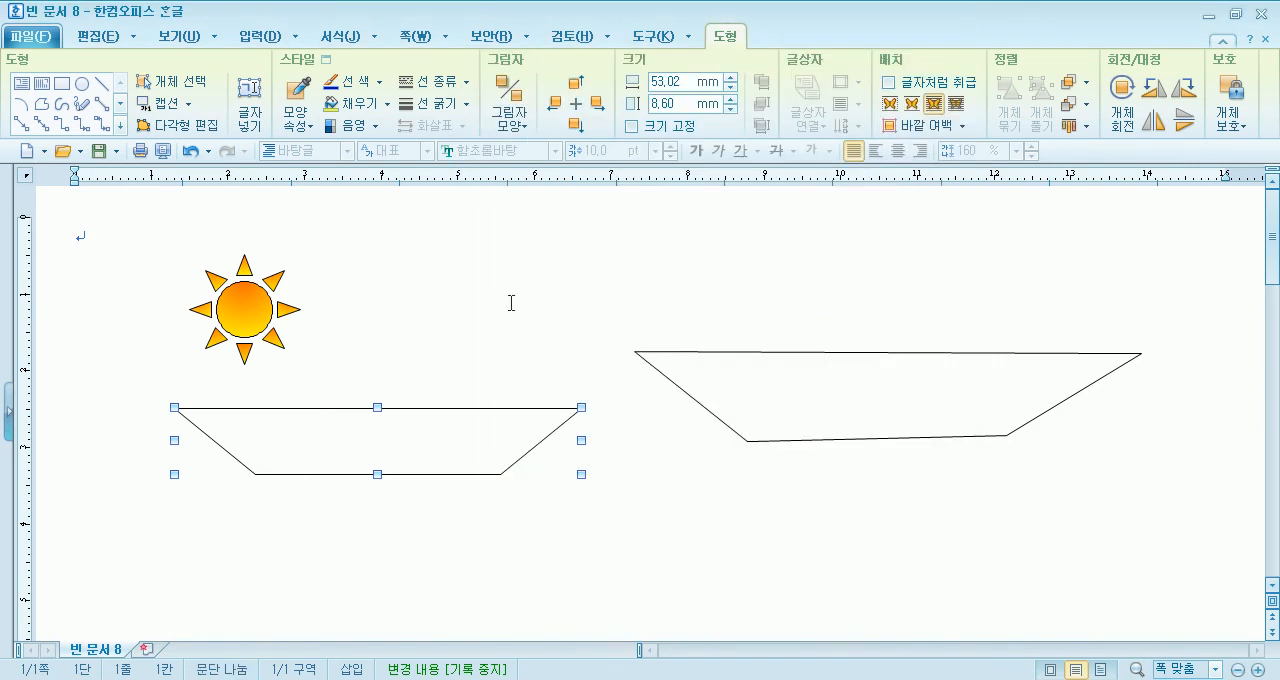
- Move the trapezoid onto the larger hand-drawn hull polygon and select that polygon
drag(389, 450, 923, 384)
click(575, 282)
click(666, 363)
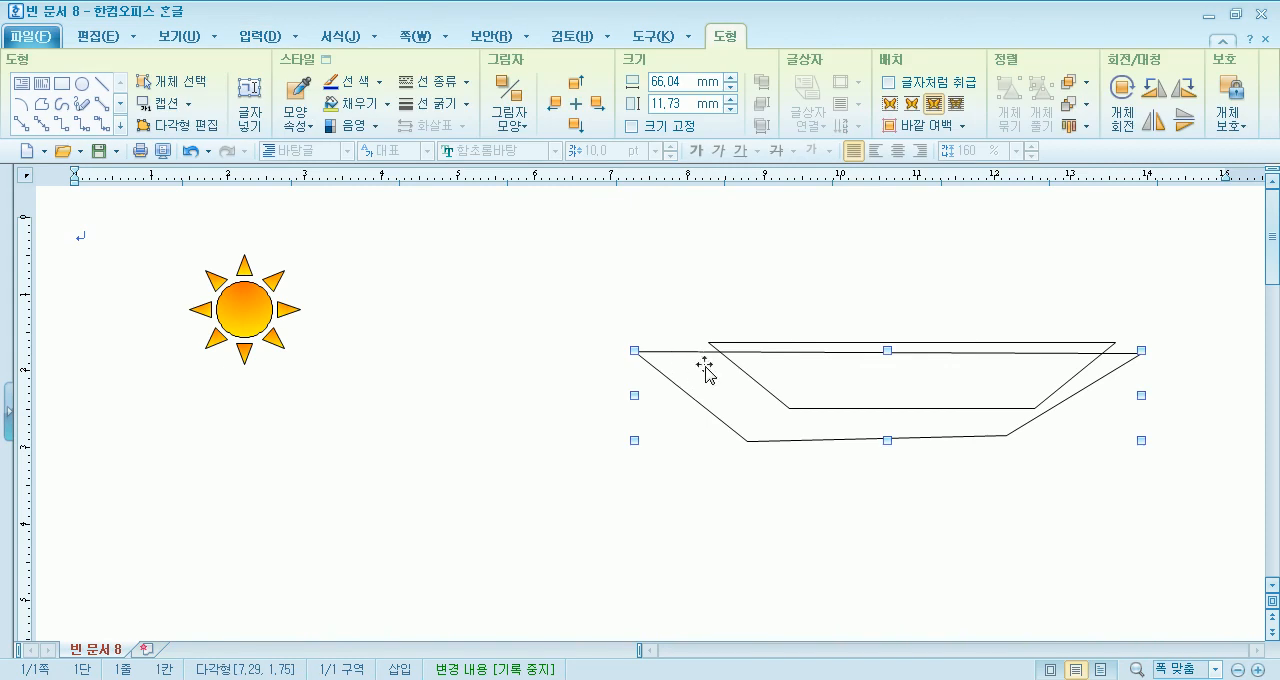
- Delete the hand-drawn hull polygon, the trapezoid and the sun to clear the page
key(Delete)
click(737, 366)
key(Delete)
click(255, 315)
key(Delete)
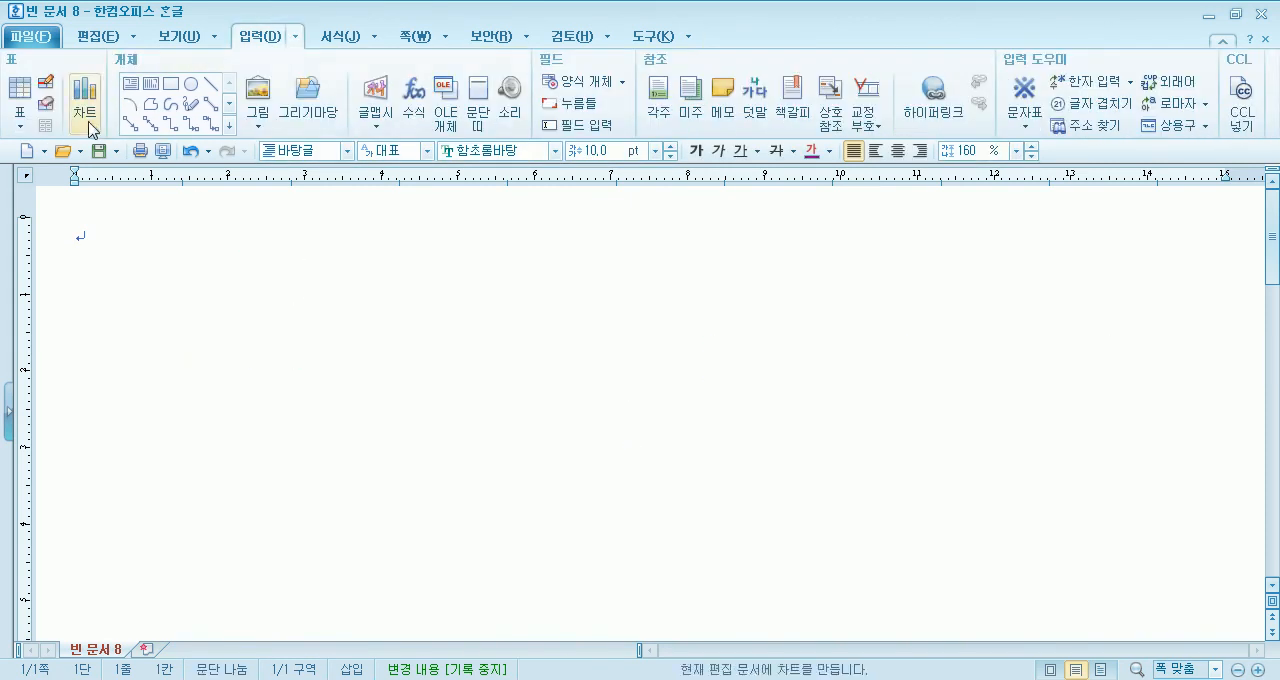
- Draw an open wavy curve about 141 × 17 mm across the page with the 곡선 tool, and delete it
click(171, 104)
click(134, 352)
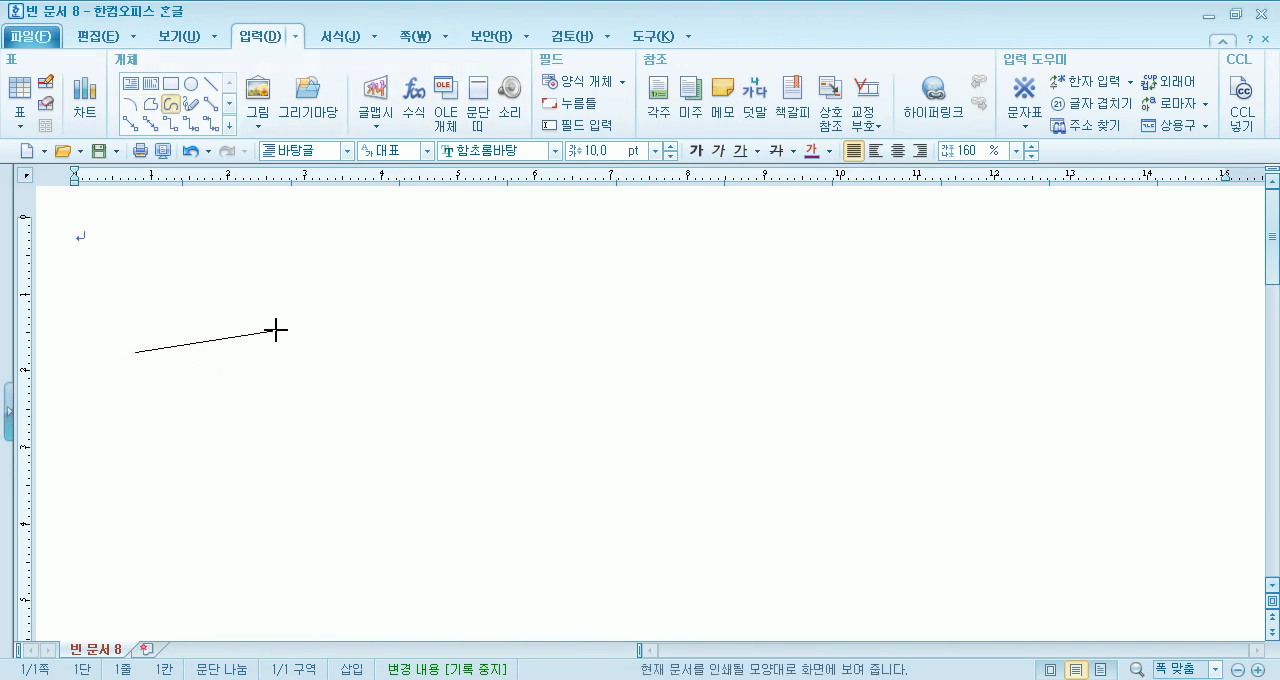
click(326, 348)
click(457, 277)
click(627, 364)
click(790, 290)
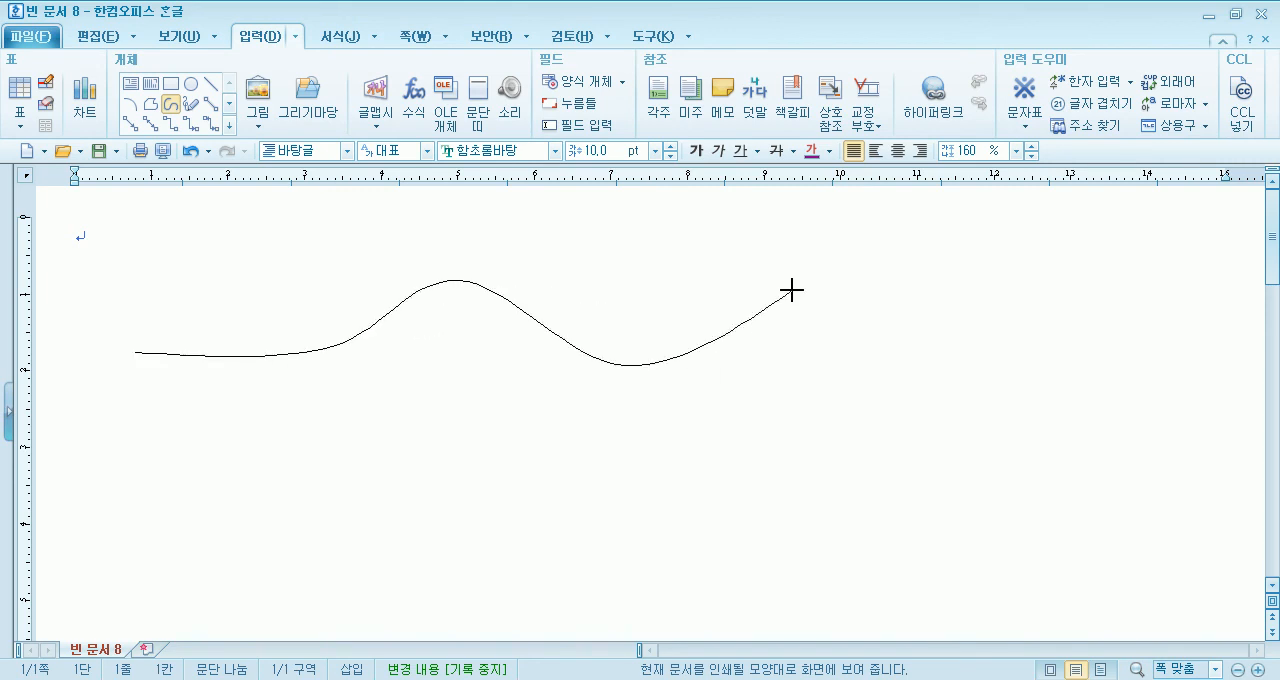
click(954, 385)
click(1078, 269)
click(1219, 401)
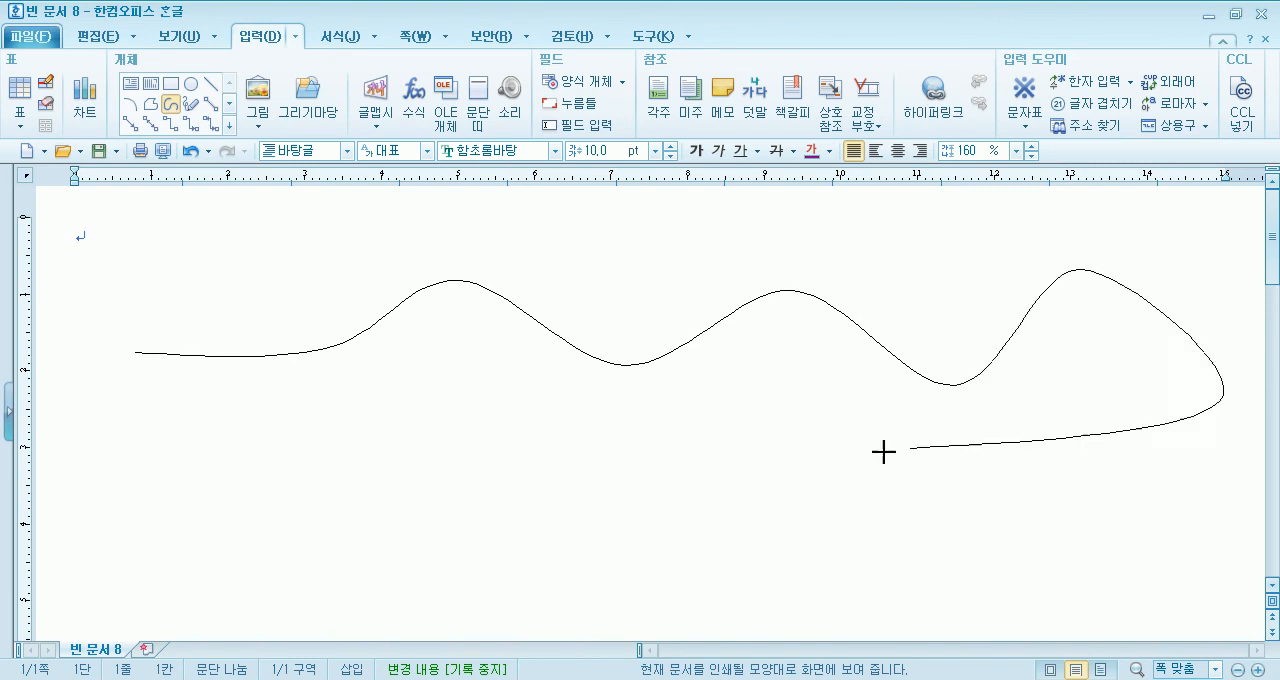
key(Escape)
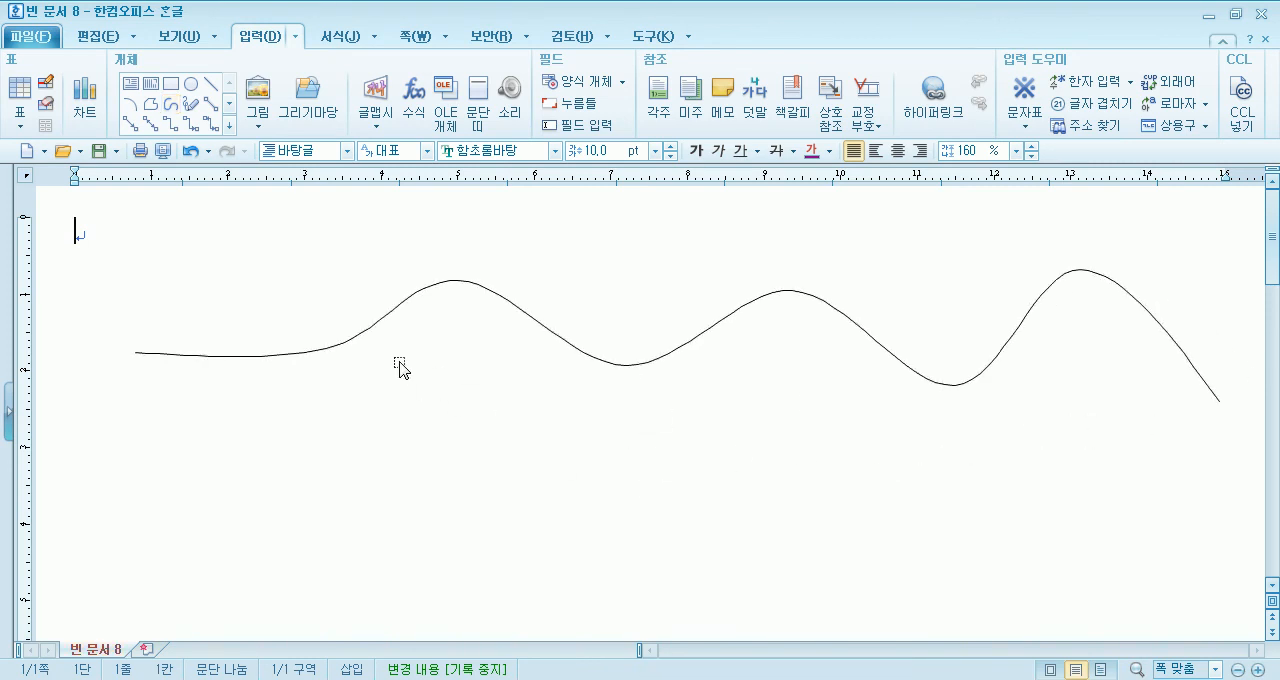
click(371, 340)
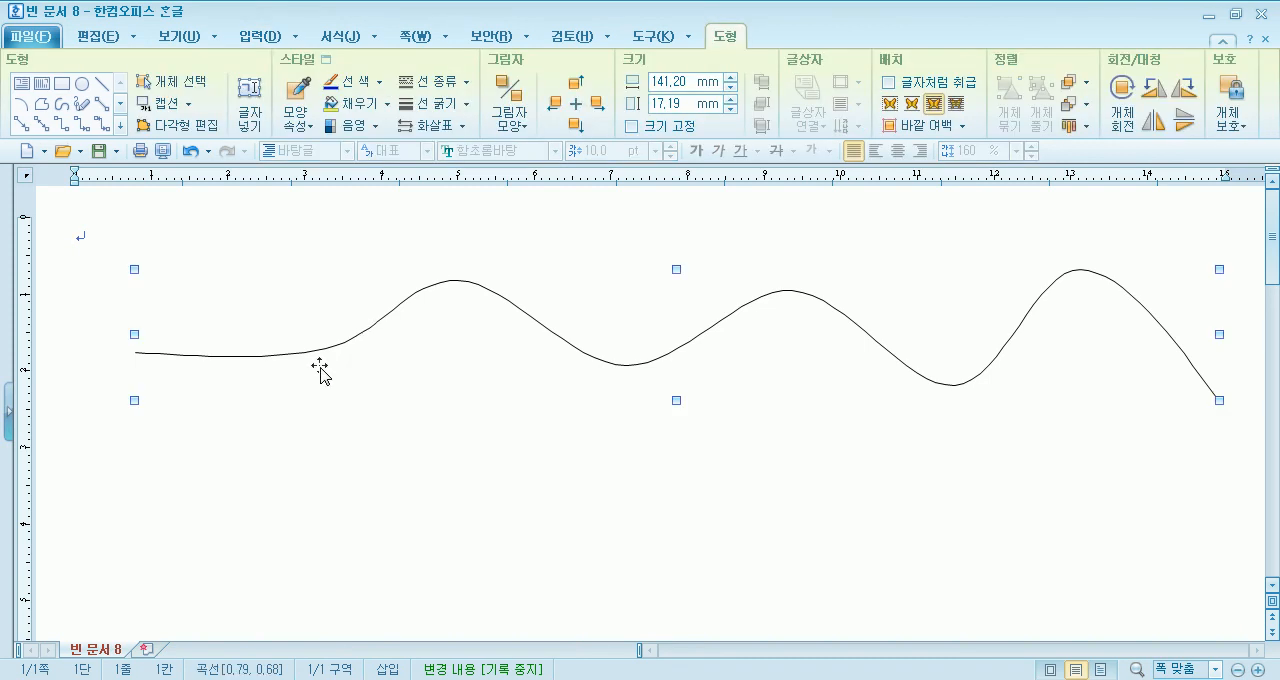
key(Delete)
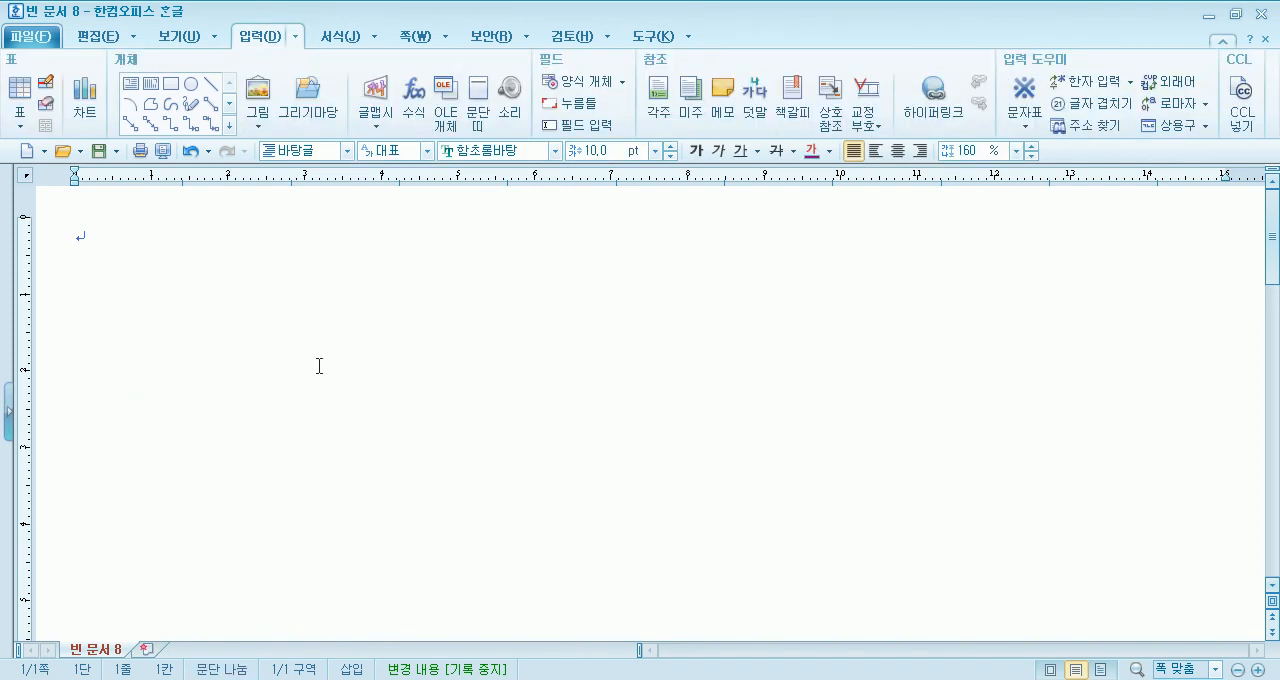
- Draw an open wave with deep, evenly spaced crests, about 139 × 24 mm, using the 곡선 tool
click(174, 107)
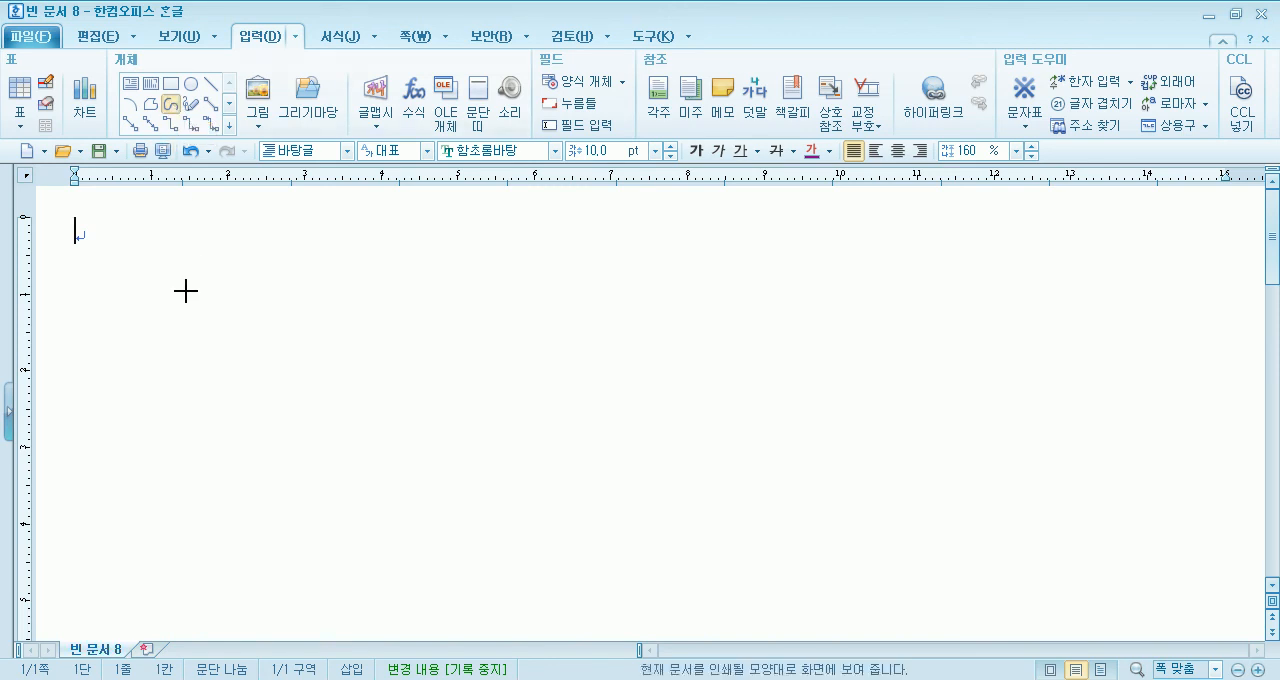
click(149, 349)
click(307, 465)
click(470, 314)
click(631, 433)
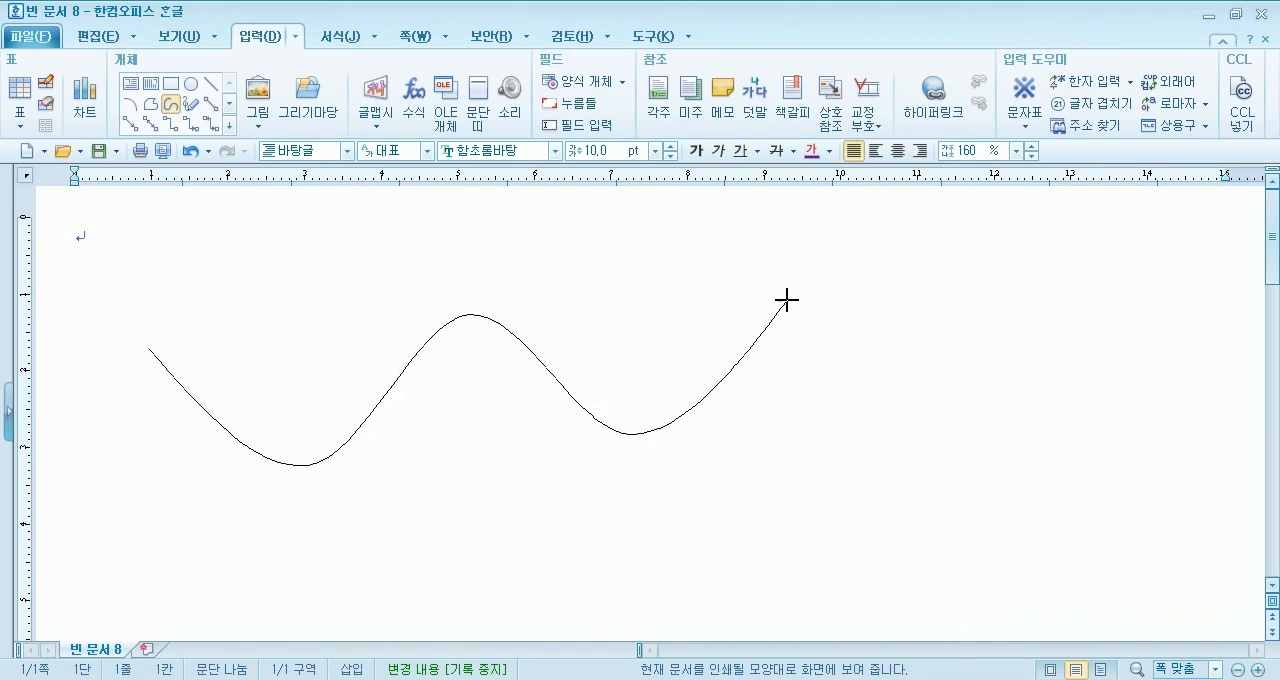
click(933, 423)
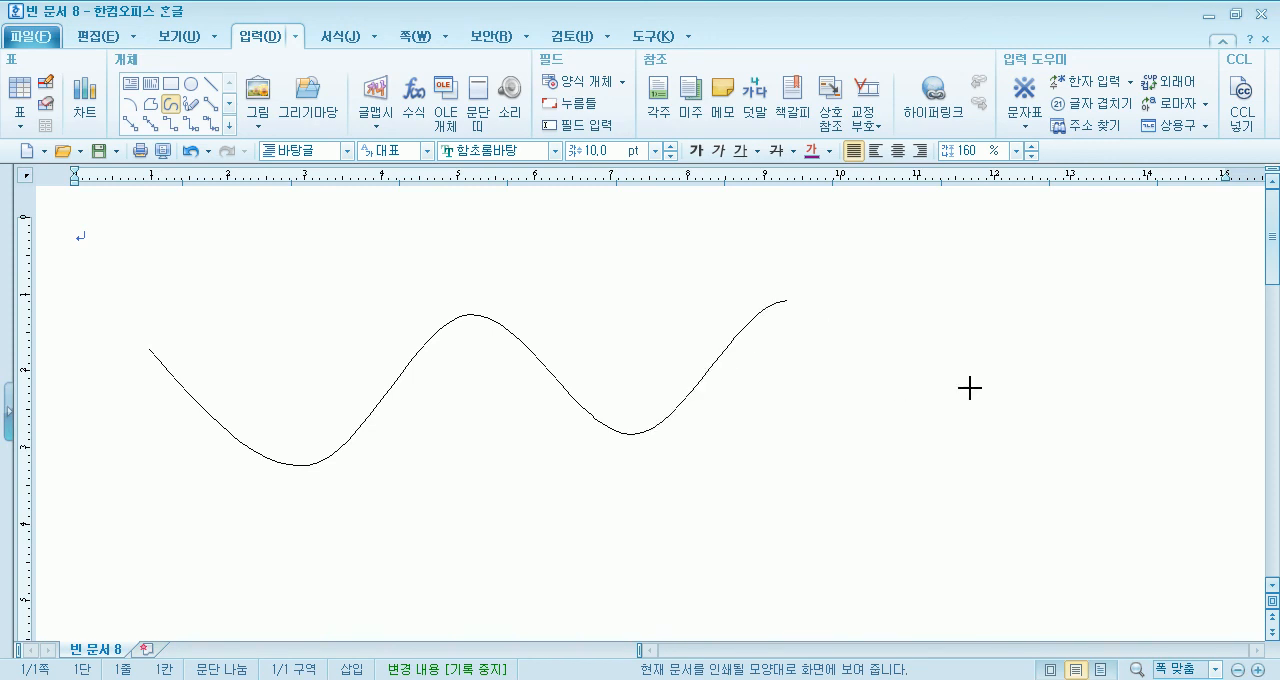
click(1112, 278)
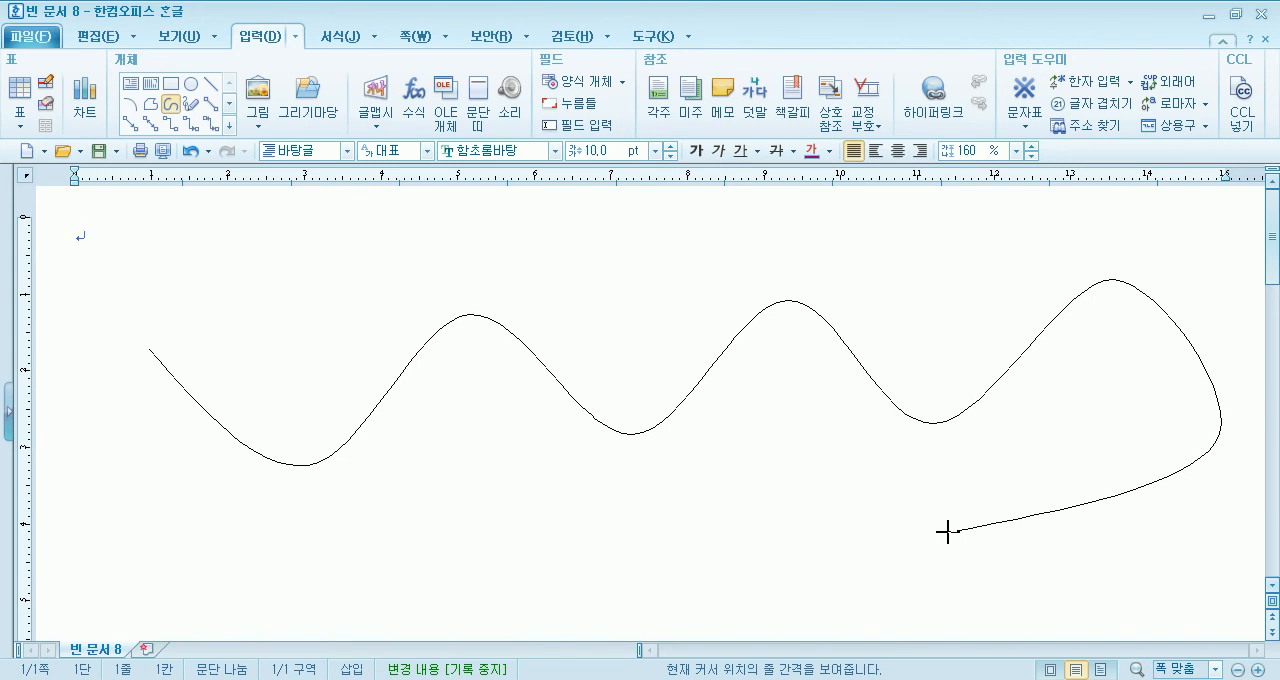
key(Escape)
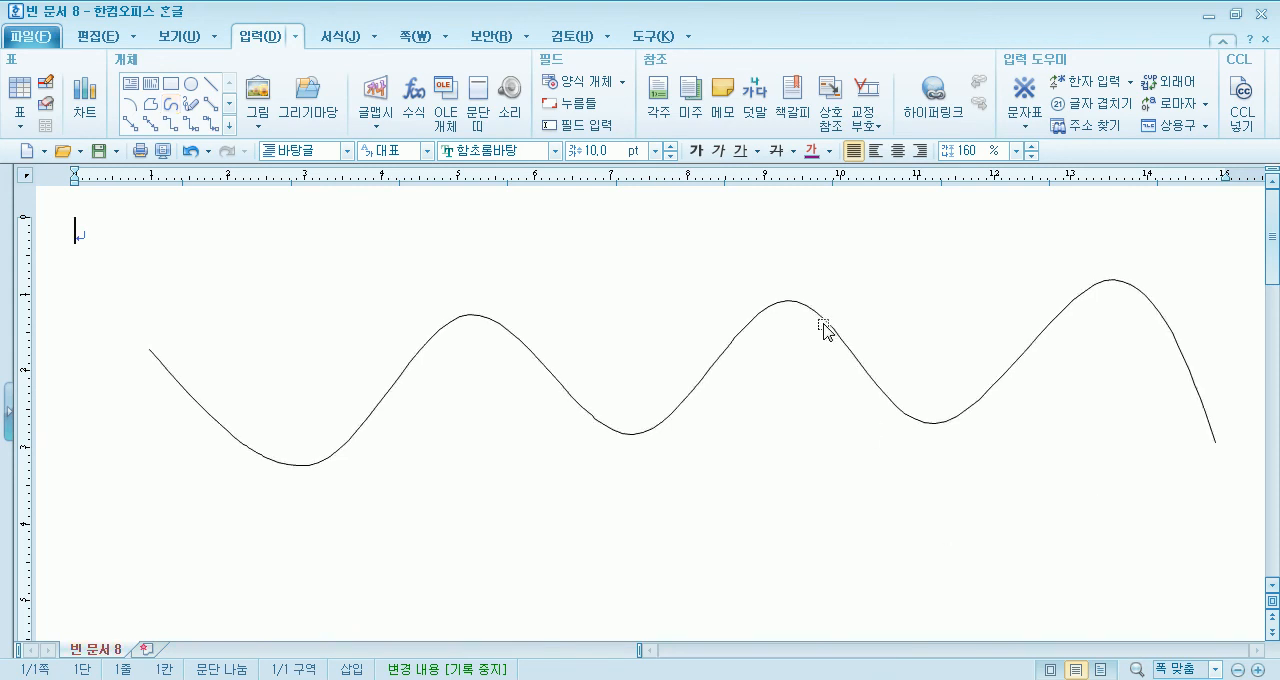
- Move the wave slightly lower, set its line thickness to 1 mm and flatten it to about 16 mm tall
drag(814, 316, 803, 362)
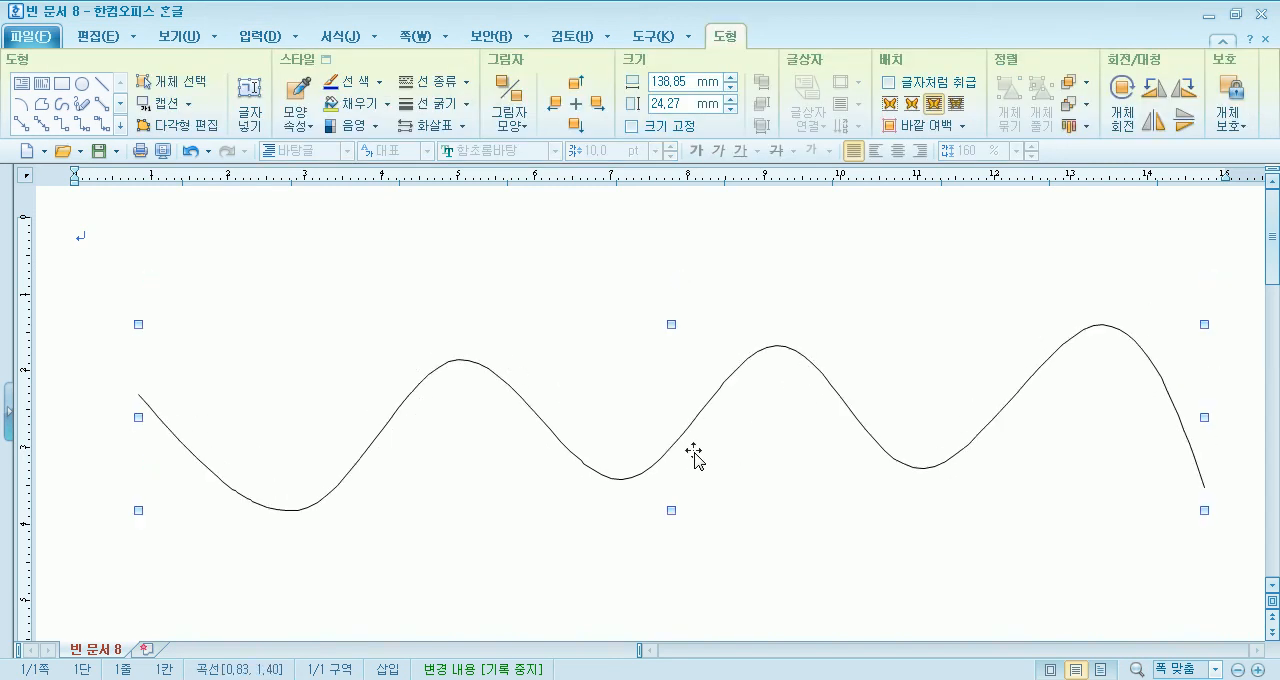
click(458, 105)
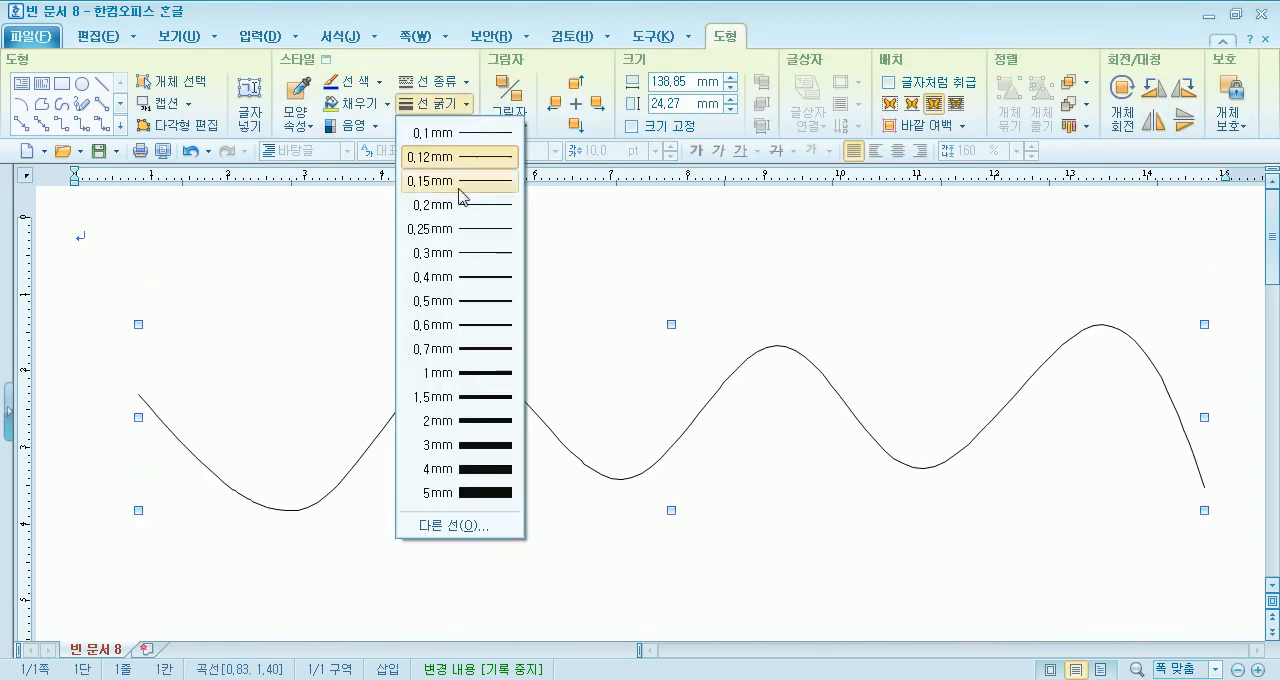
click(466, 372)
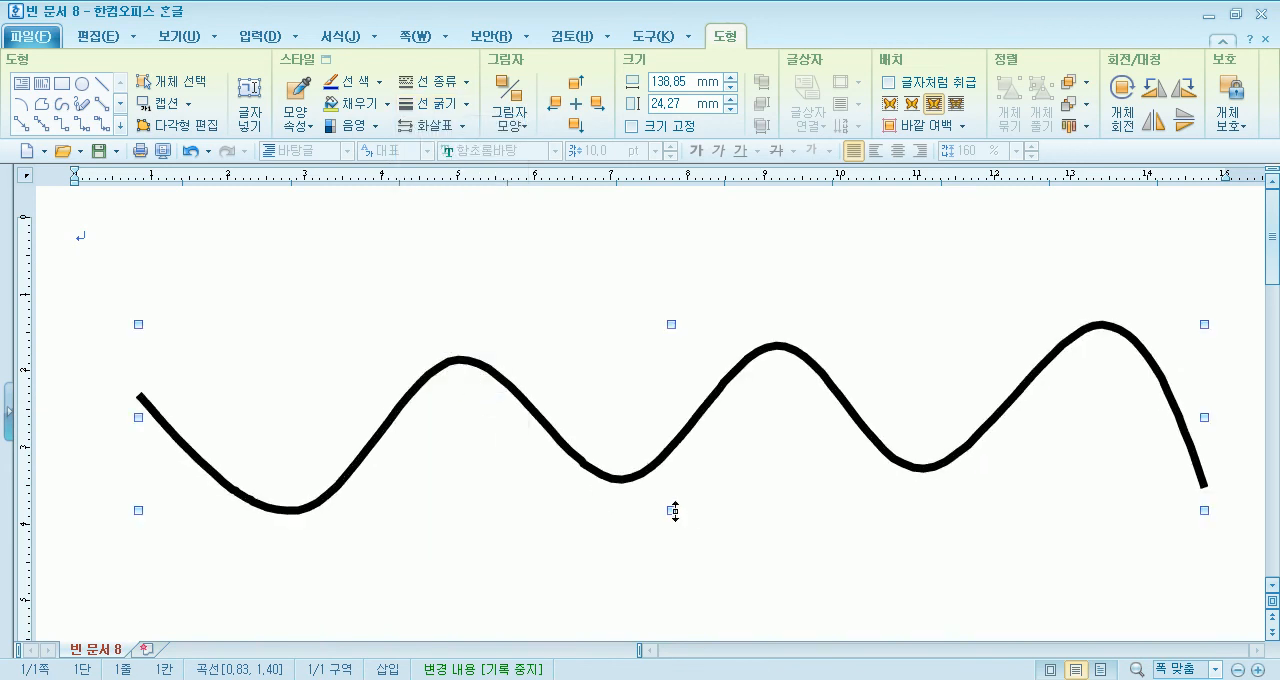
drag(681, 449, 681, 448)
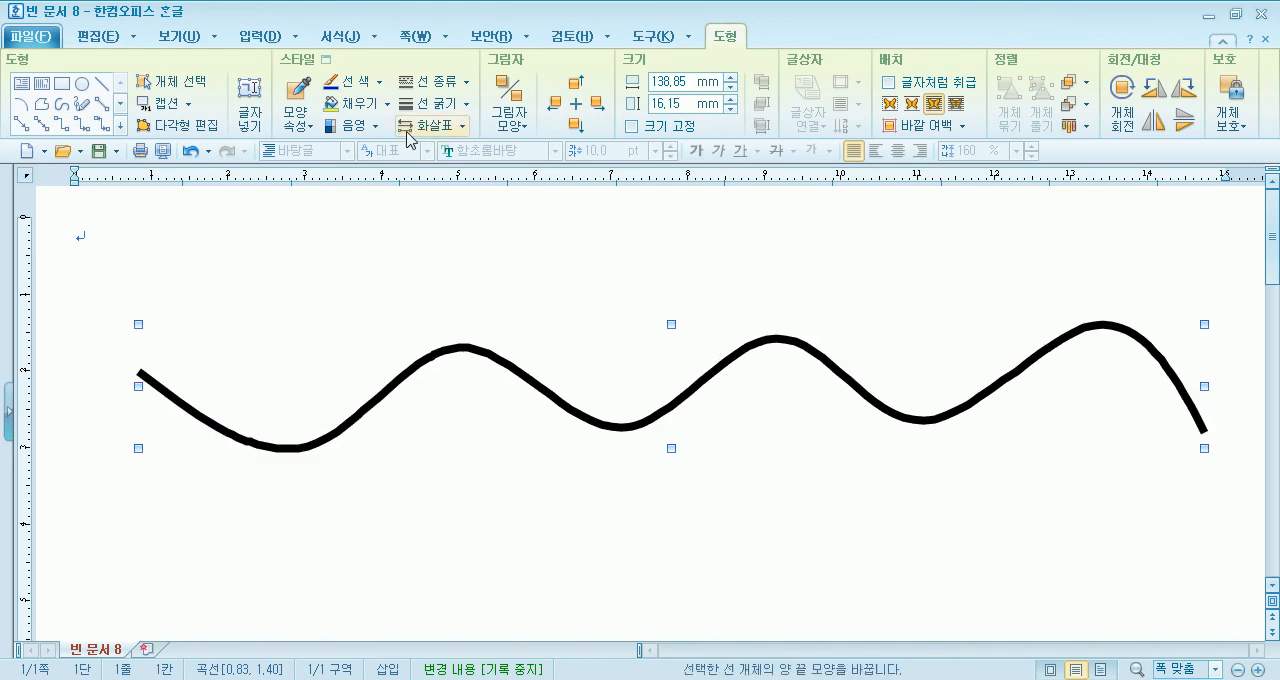
- Colour the wave's line blue and move the wave farther down the page
click(379, 82)
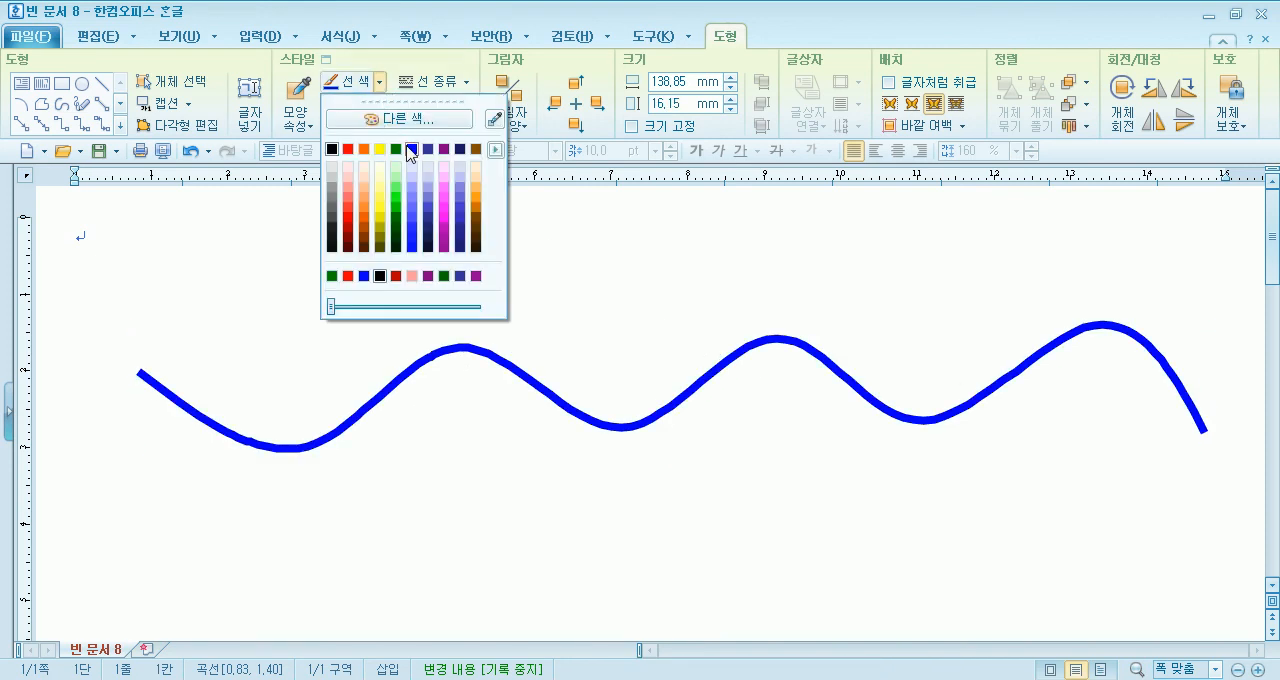
click(410, 150)
drag(749, 349, 745, 441)
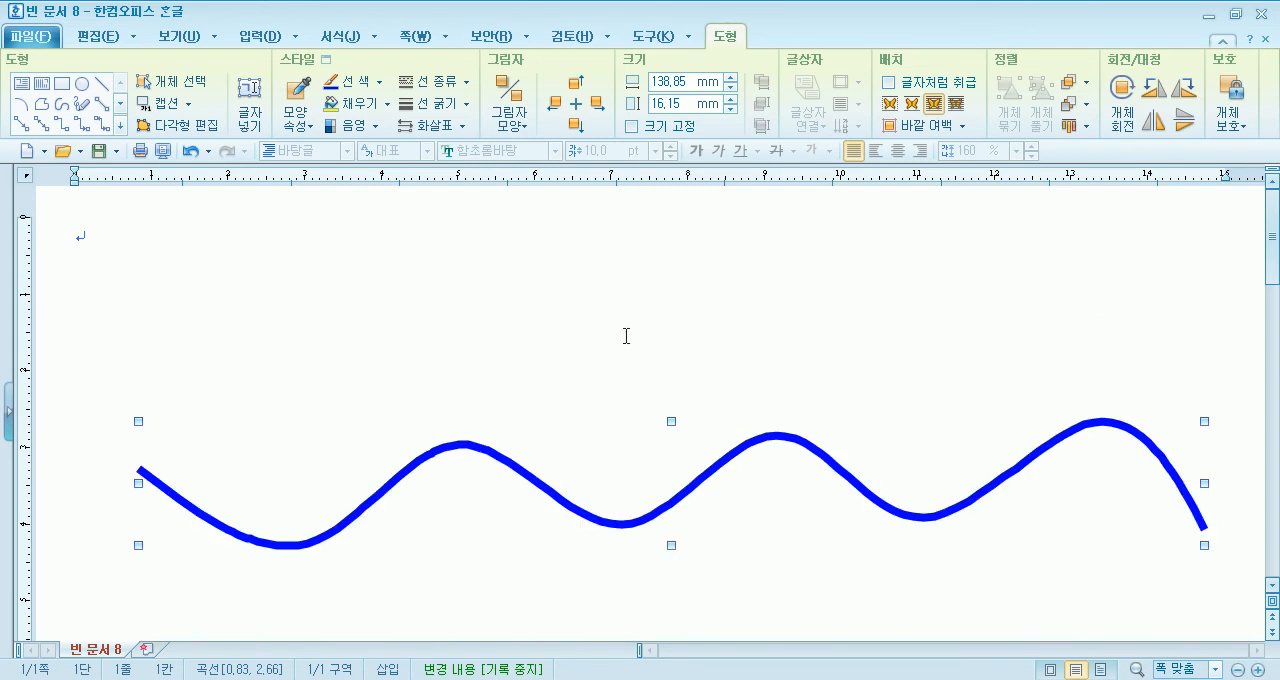
- Delete the blue wave curve from the page
click(483, 313)
click(418, 466)
key(Delete)
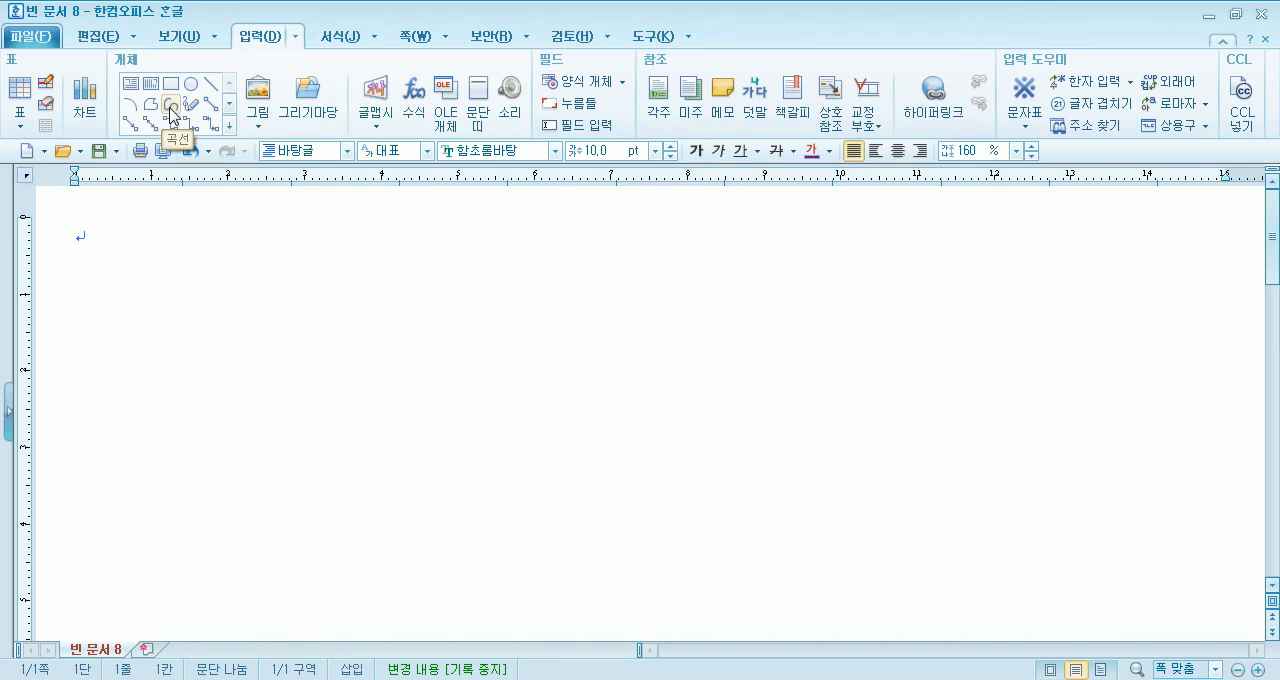
- Draw a shallow open wave with four crests, about 141 × 12.5 mm, across the page with the 곡선 tool
click(171, 104)
click(253, 317)
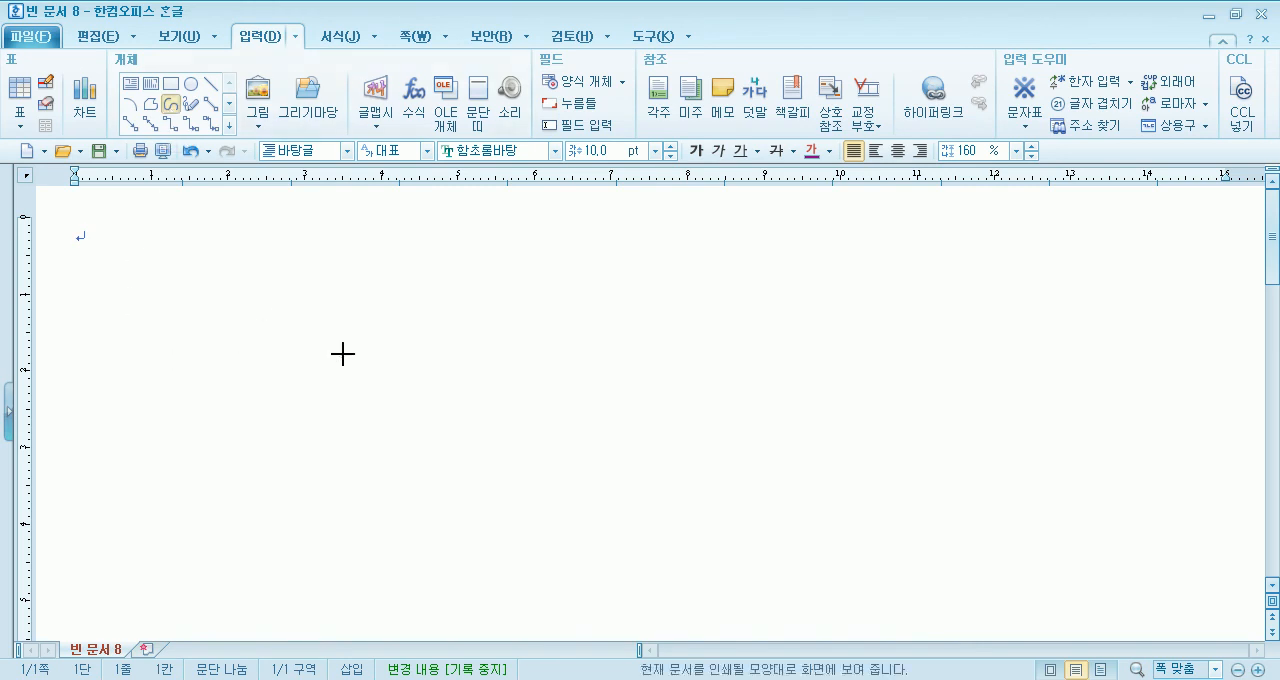
click(375, 394)
click(502, 312)
click(627, 384)
click(722, 305)
click(857, 377)
click(948, 302)
click(1094, 368)
click(1193, 298)
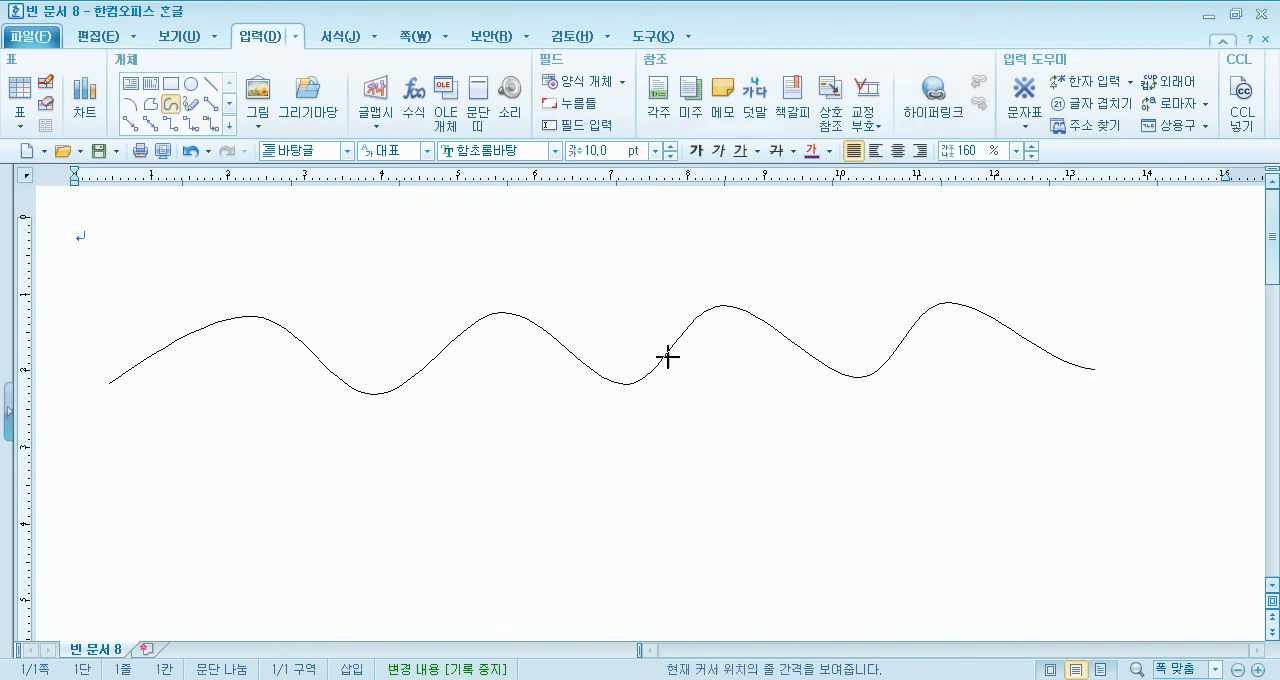
key(Escape)
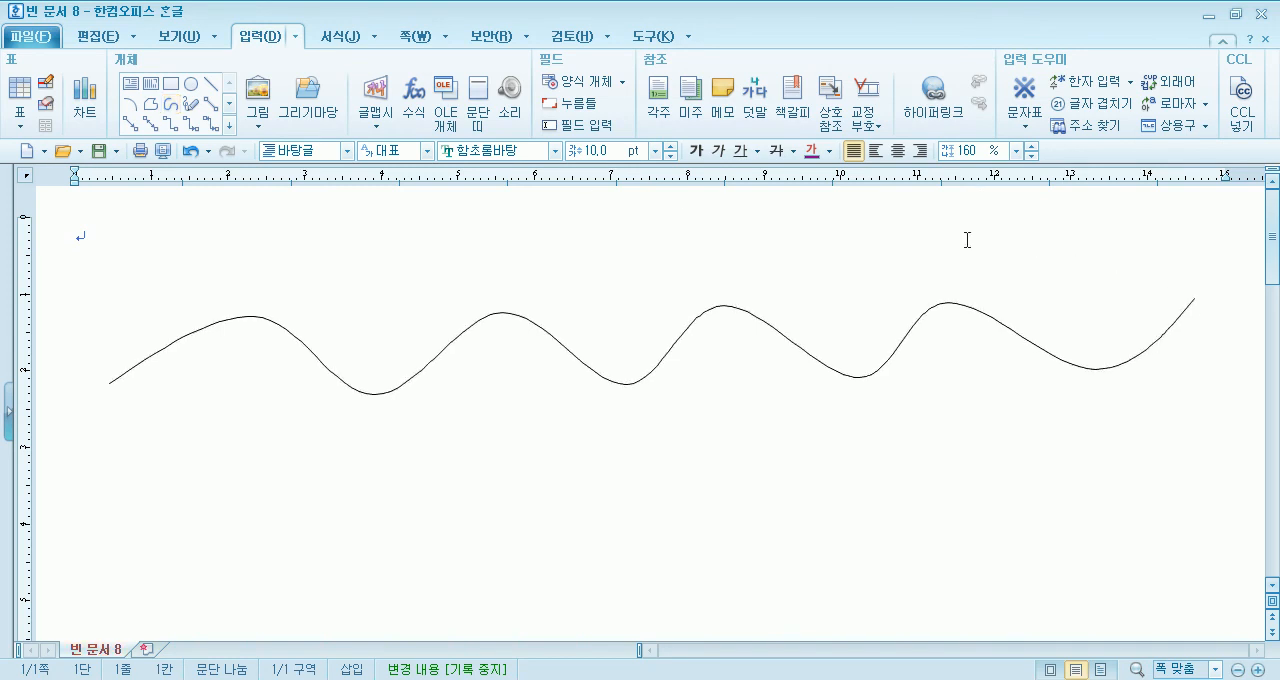
- Set the wave's line thickness to 1 mm and move the wave slightly down
click(503, 316)
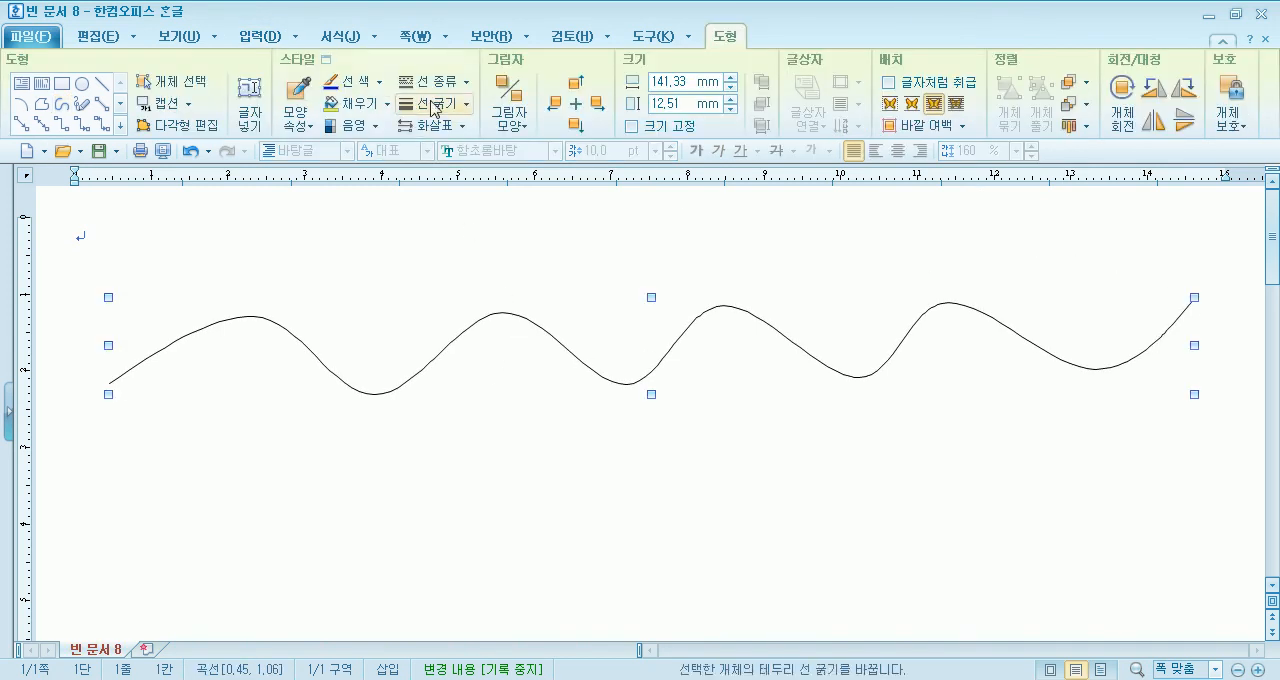
click(462, 104)
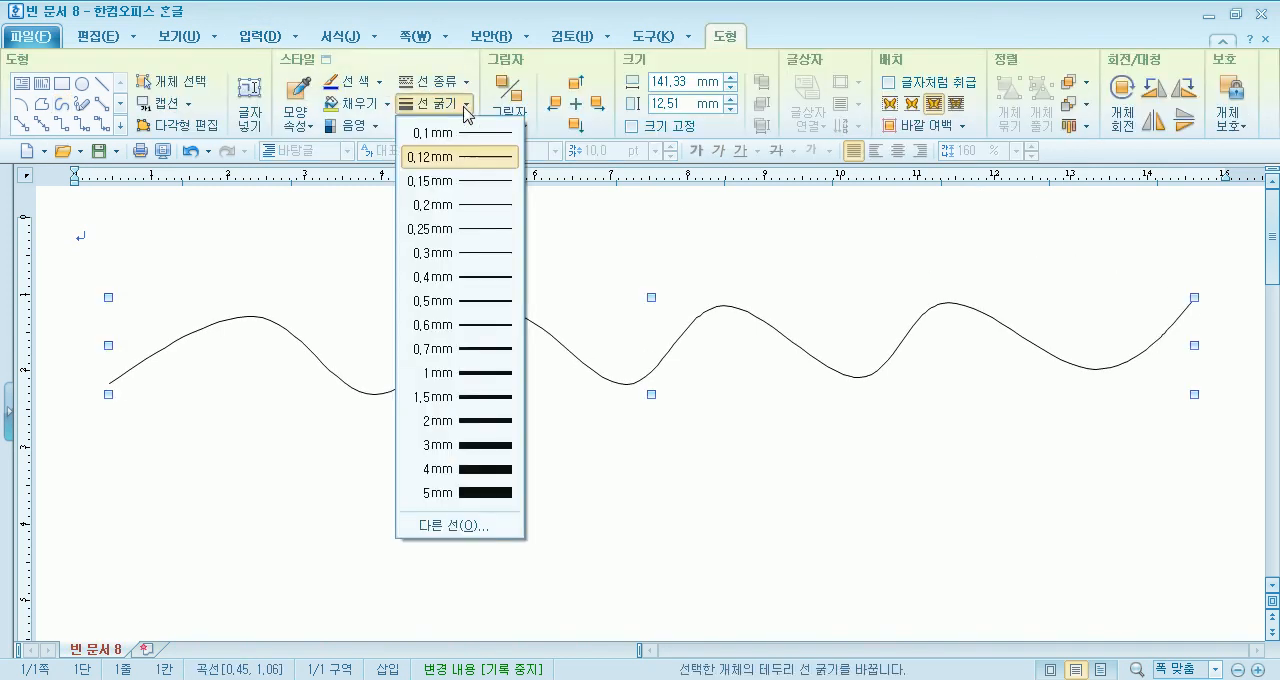
click(455, 375)
drag(618, 390, 616, 429)
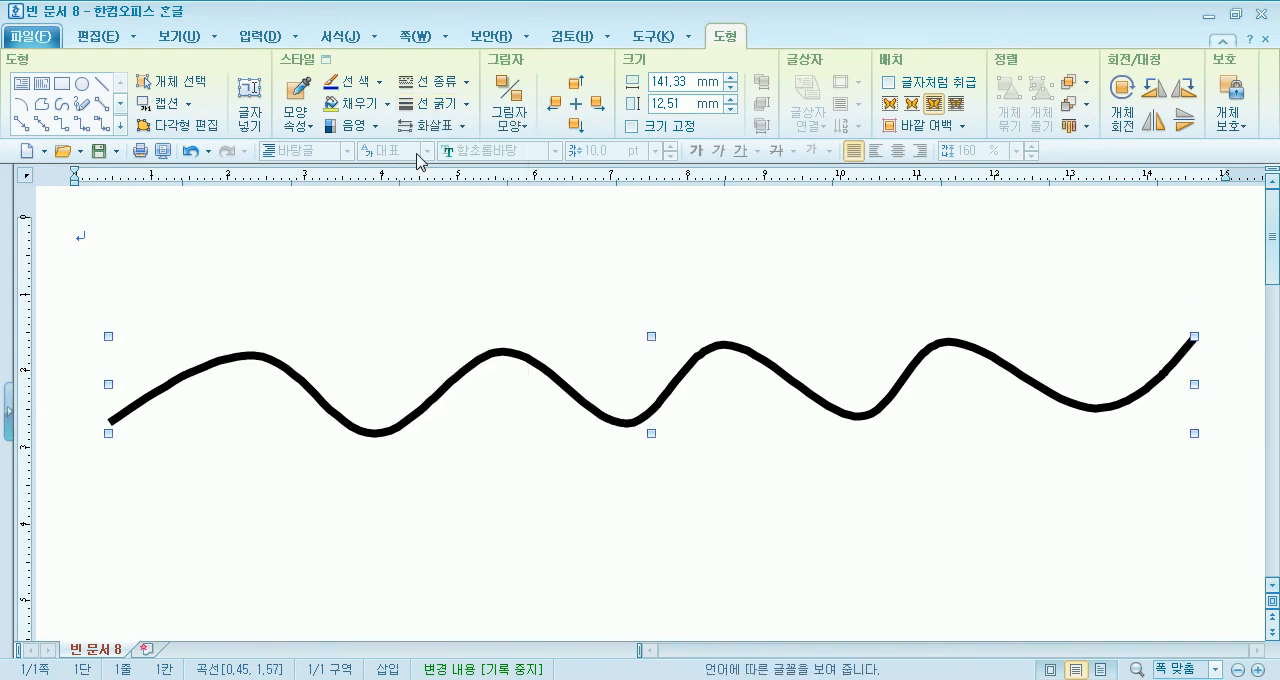
- Set the wave's line colour to blue (파랑, RGB 0,0,255), move it about 6 mm lower and deselect it
click(388, 104)
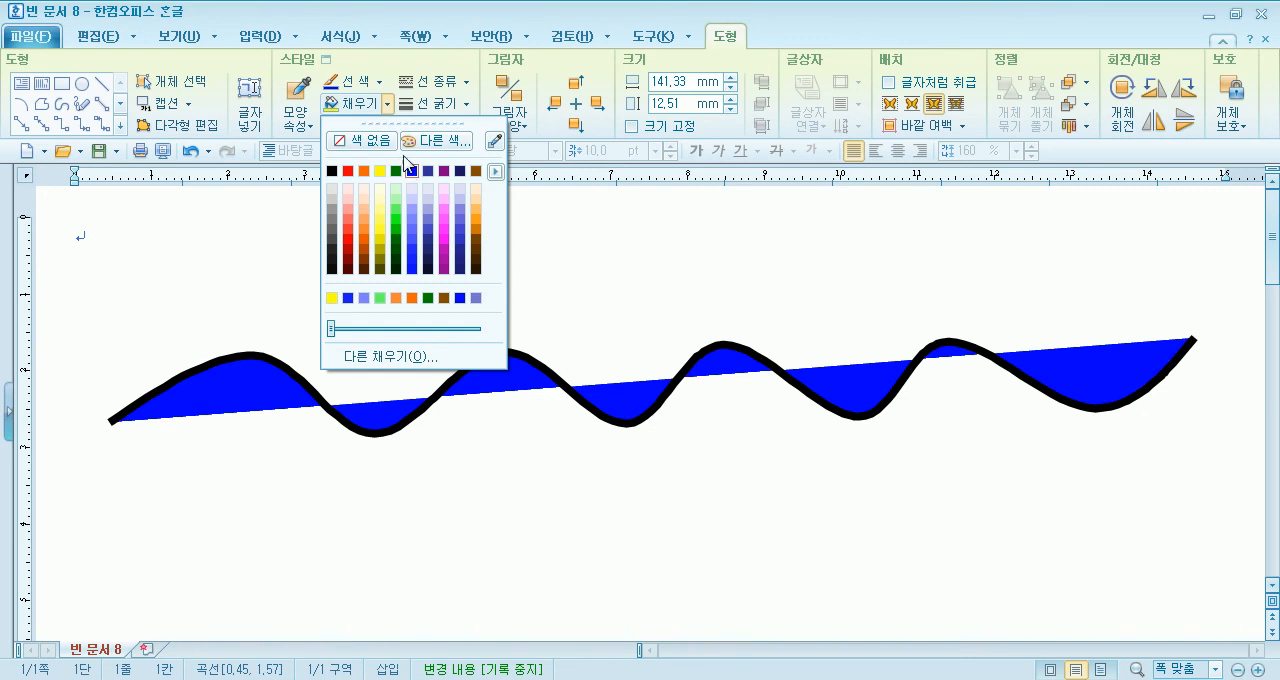
click(381, 84)
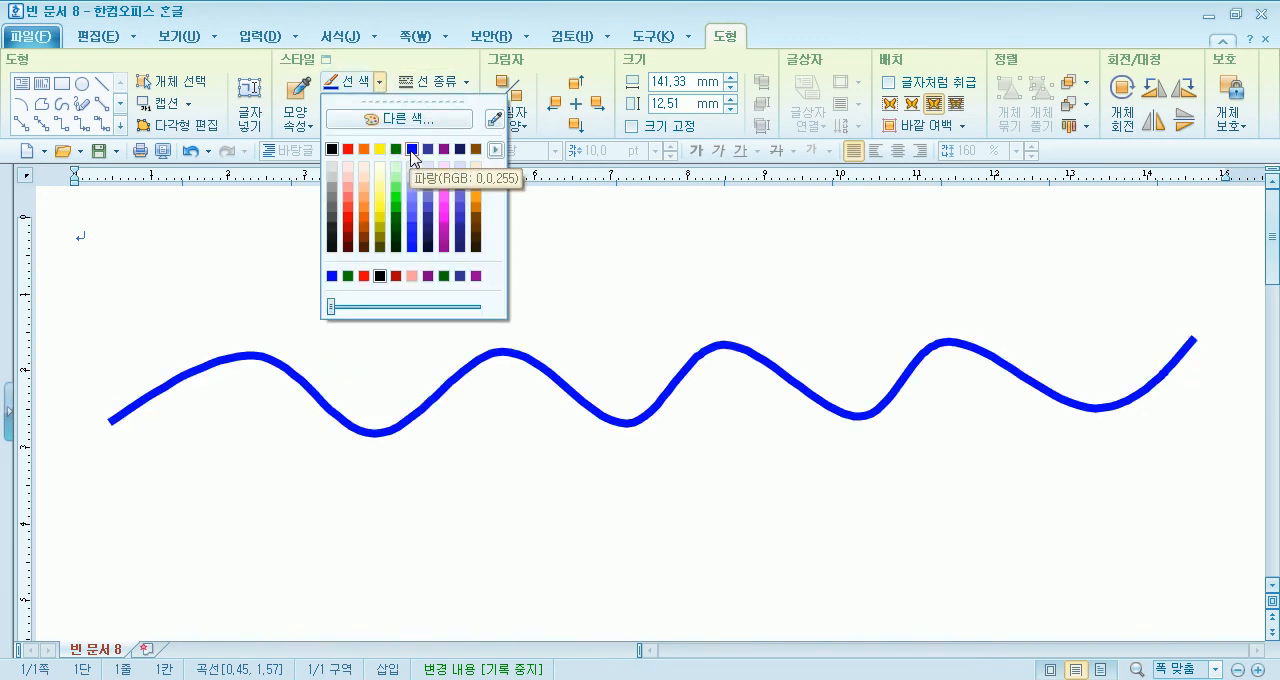
click(412, 150)
drag(737, 343, 740, 401)
click(582, 314)
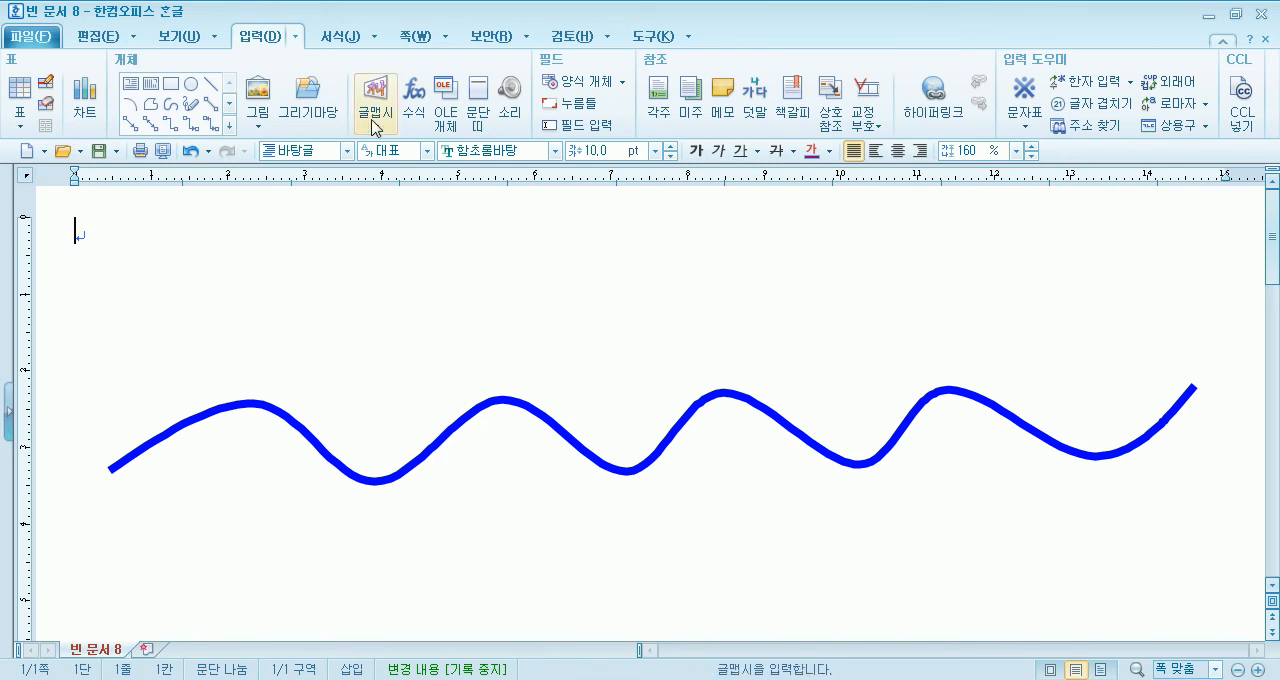
- Insert the 사다리꼴 shape from the 기본도형 drawing set above the wave as a hull about 31 × 7 mm
click(308, 104)
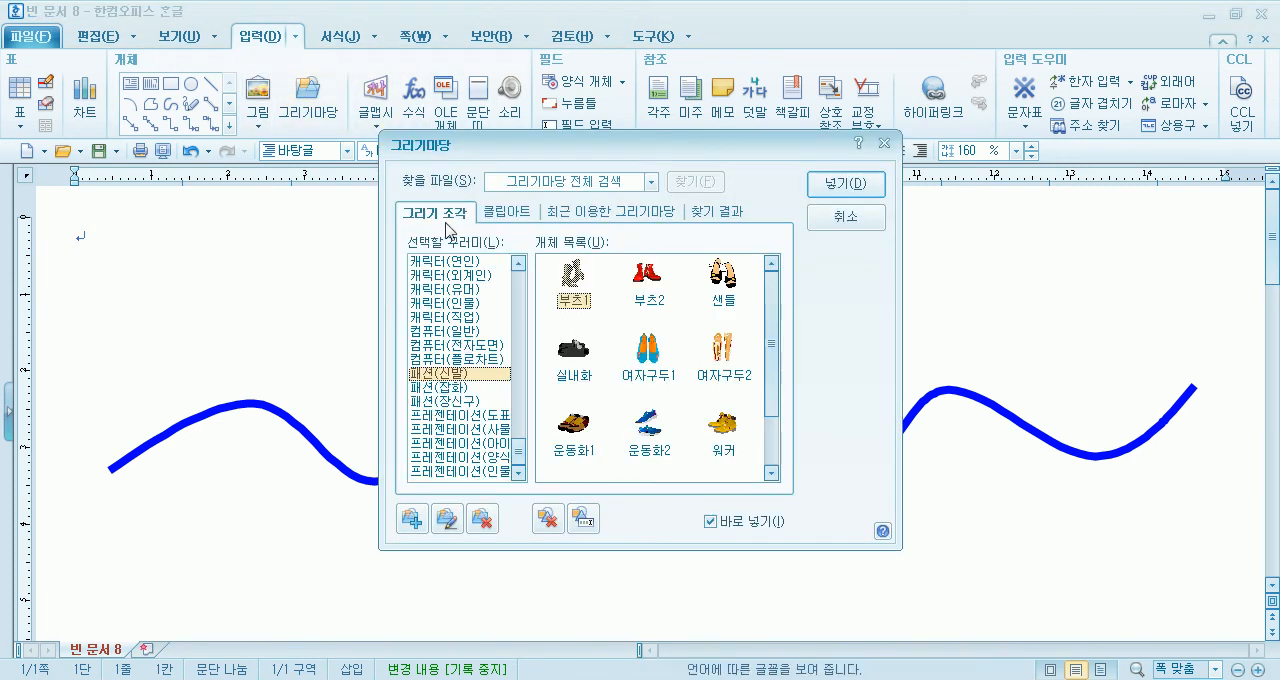
drag(523, 448, 552, 264)
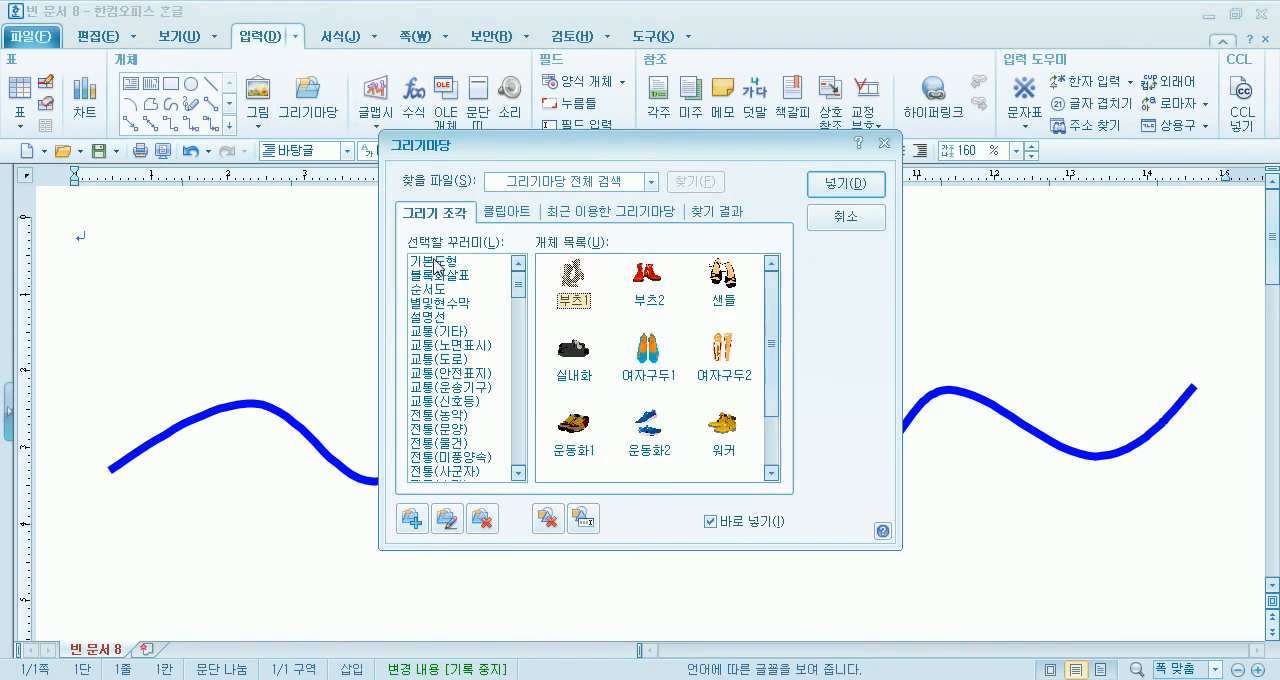
click(432, 262)
drag(713, 150, 418, 130)
mouse_move(714, 237)
mouse_down()
mouse_move(957, 323)
mouse_move(956, 429)
mouse_up()
- Enlarge the trapezoid hull to about 58 × 10.7 mm and place it over the middle crests of the wave
drag(853, 299, 694, 368)
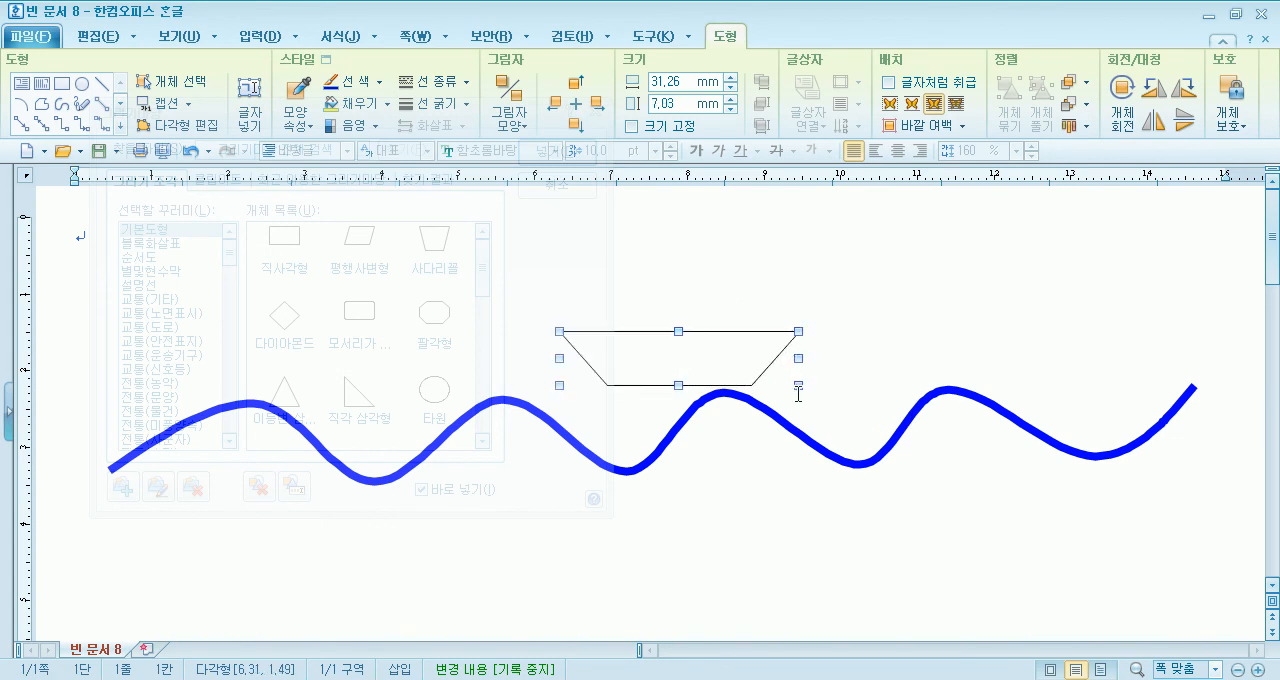
drag(800, 386, 1003, 413)
drag(780, 368, 767, 357)
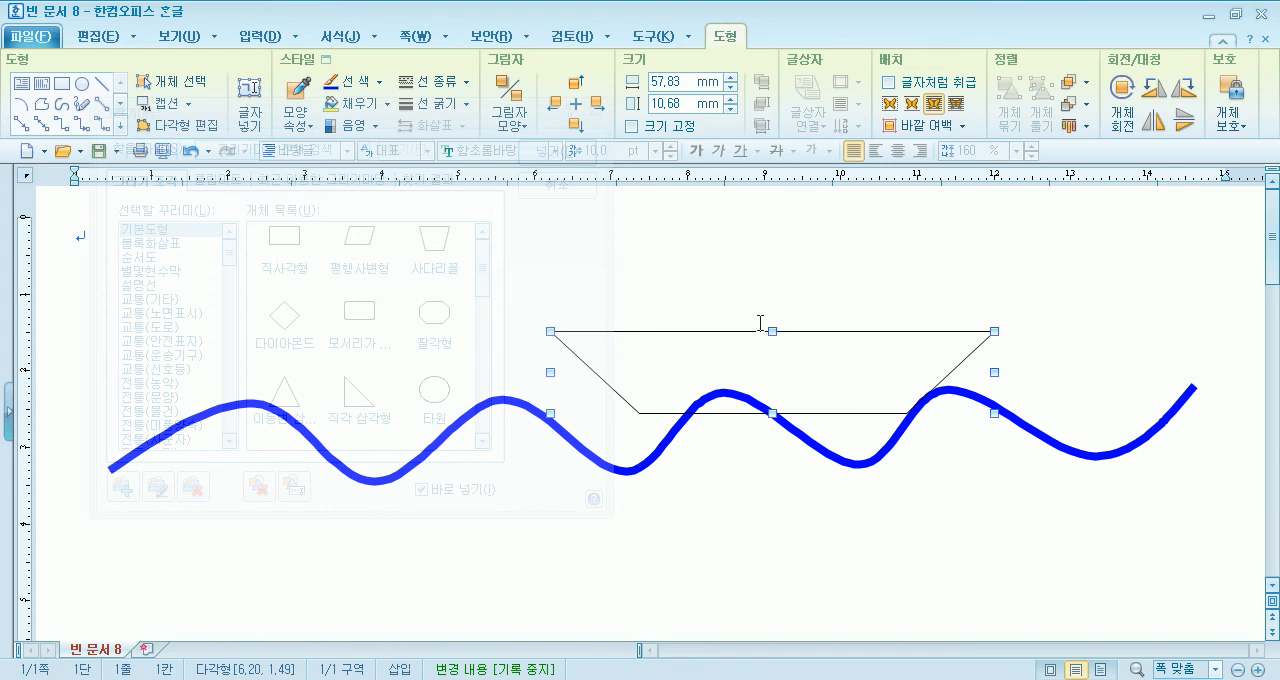
- Fill the trapezoid hull with light green
click(760, 322)
click(752, 344)
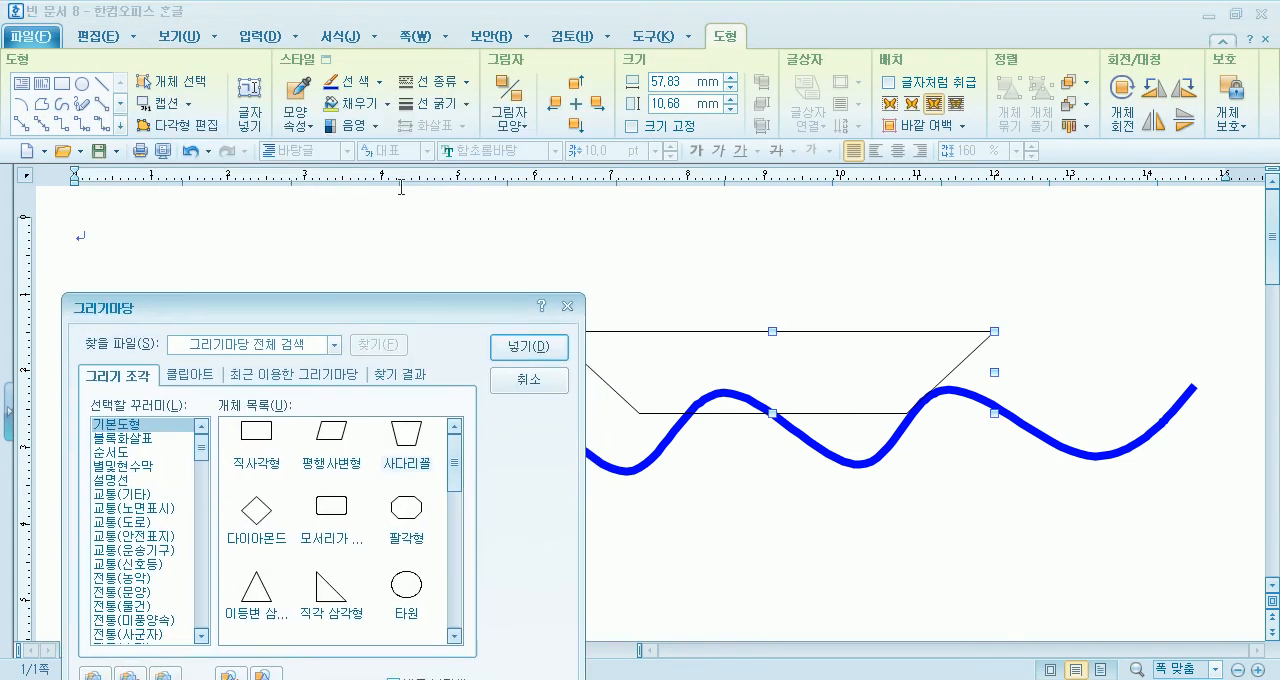
click(386, 104)
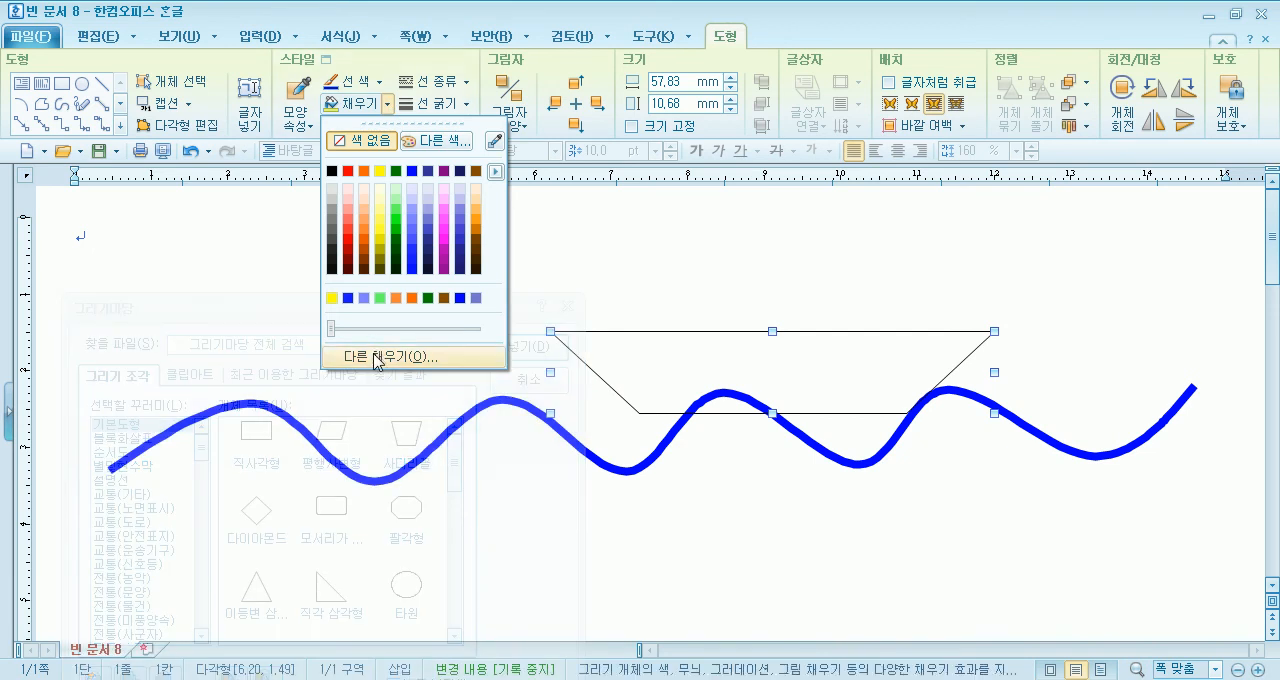
click(382, 299)
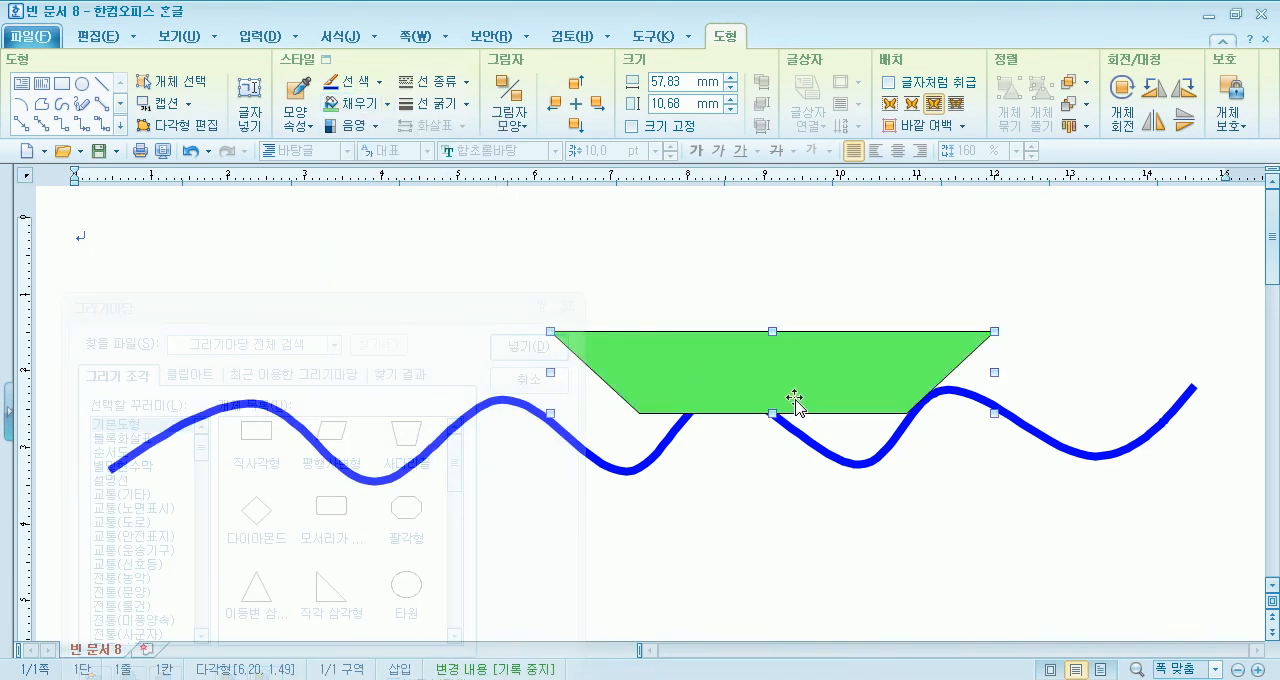
- Shift the hull about 3 mm right and insert a right triangle (직각 삼각형) above it, narrowed to about 8.3 × 15.8 mm
drag(795, 400, 818, 408)
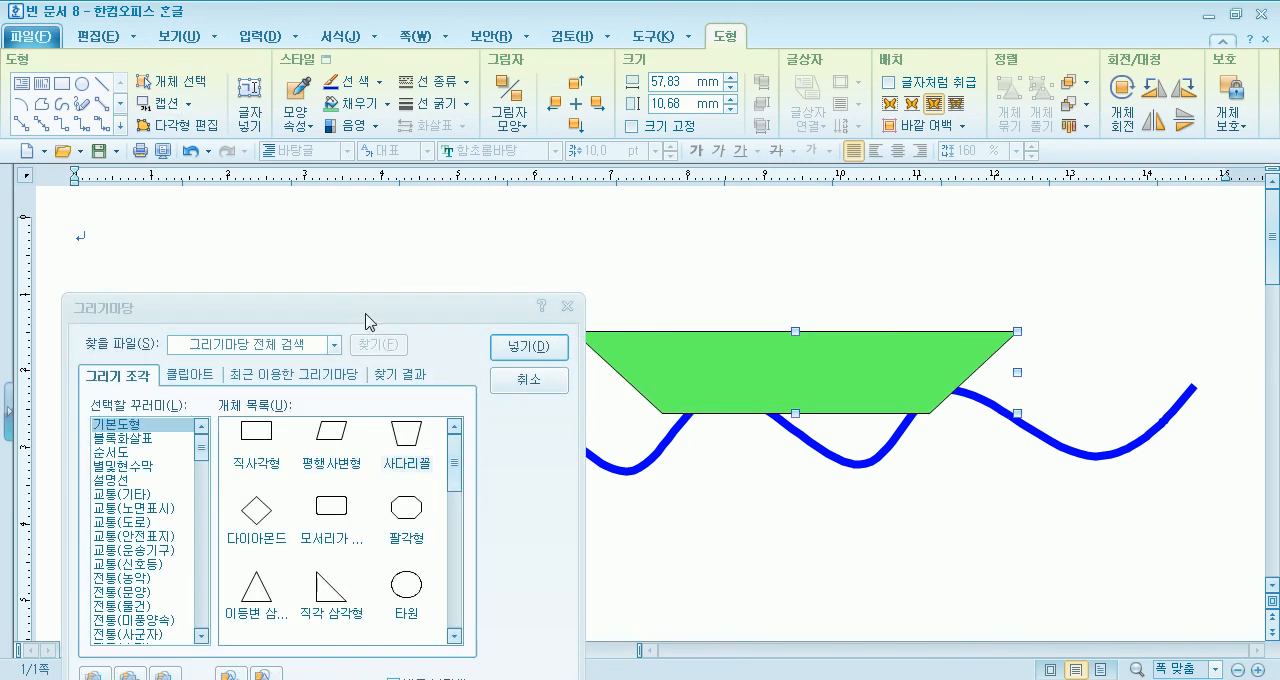
drag(367, 310, 374, 254)
mouse_move(797, 211)
mouse_down()
mouse_move(863, 323)
mouse_move(919, 332)
mouse_up()
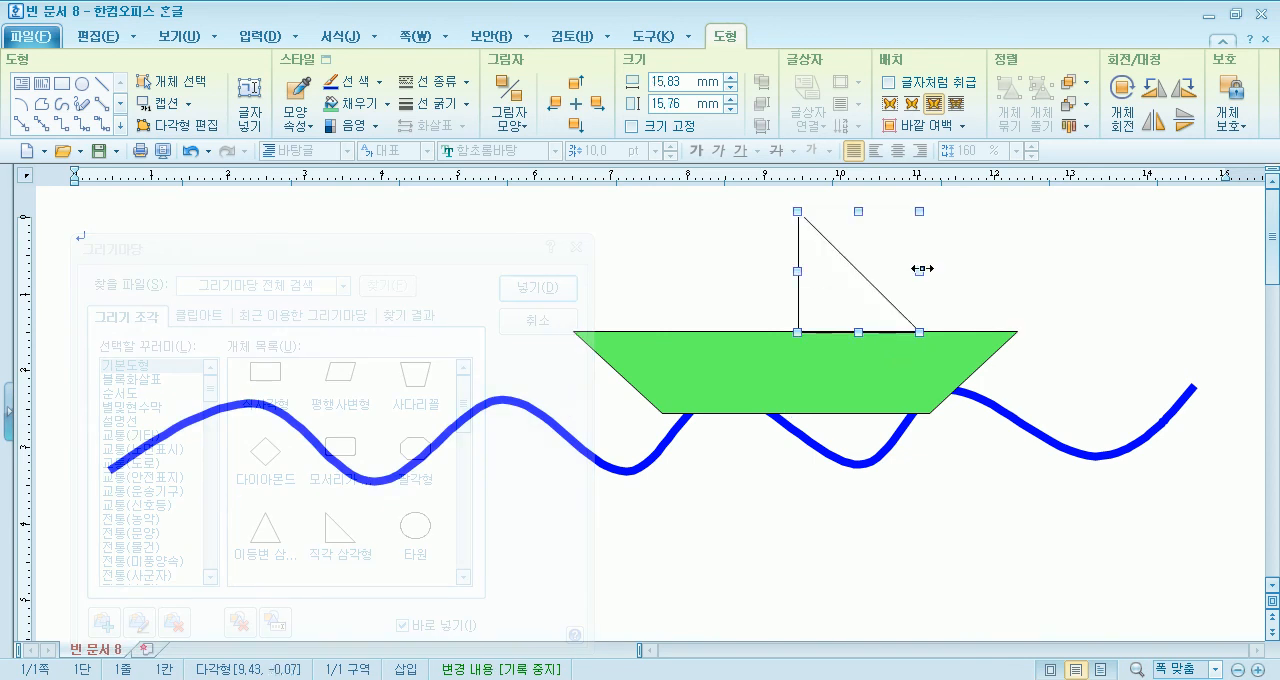
drag(883, 270, 862, 290)
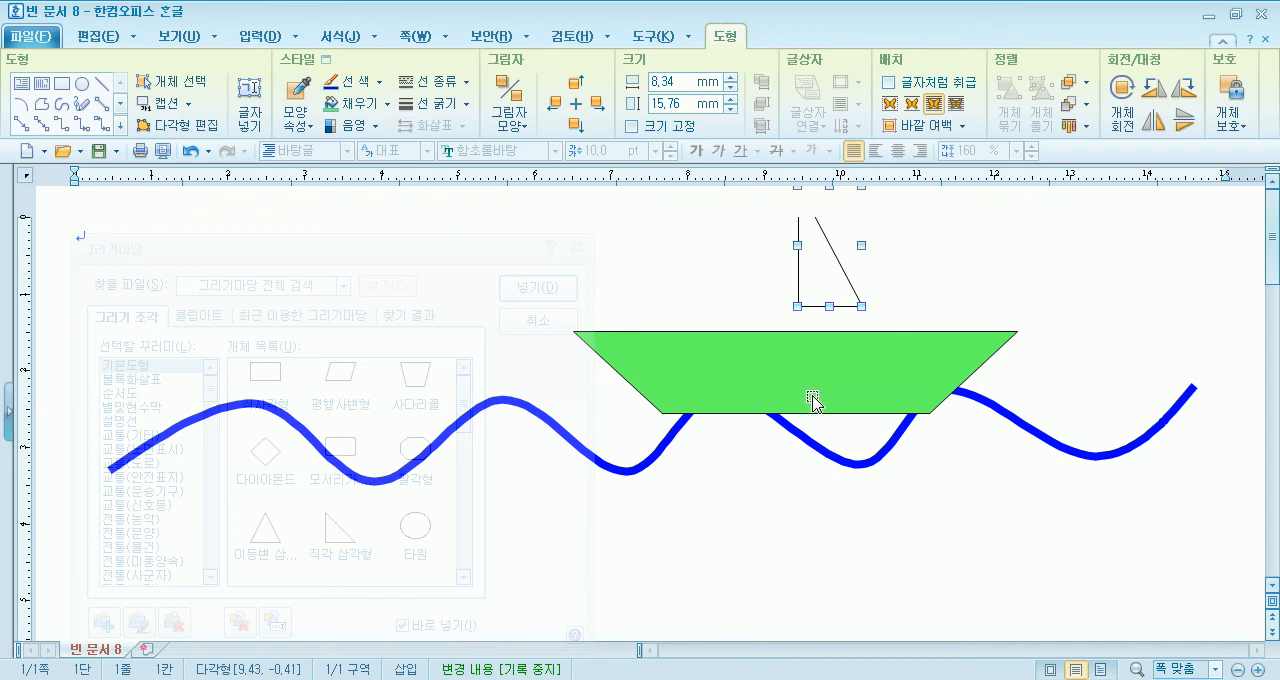
- Move the hull, the wave and the triangle about 16–18 mm lower on the page, leaving the triangle above the hull
mouse_move(826, 445)
mouse_down()
mouse_move(803, 429)
mouse_move(808, 445)
mouse_up()
drag(750, 405, 750, 528)
drag(800, 449, 802, 496)
drag(855, 290, 870, 410)
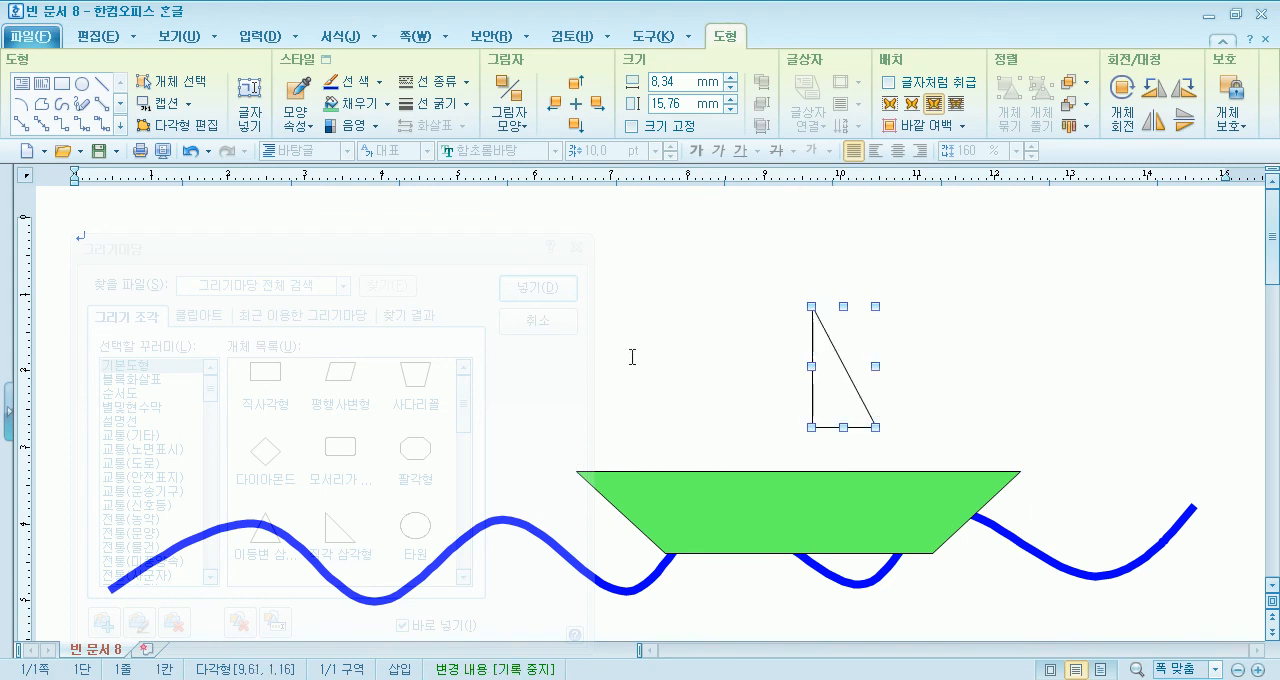
click(632, 357)
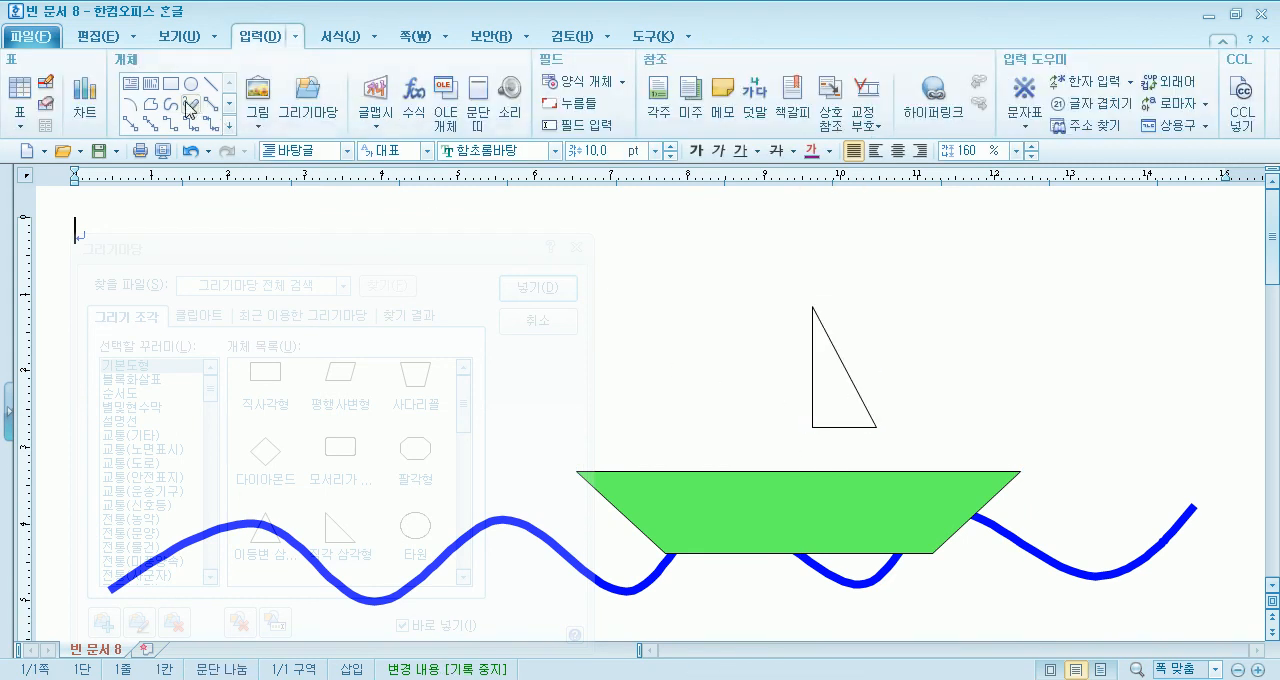
- Insert a second right triangle above the hull's left end, narrow it to about 13.9 × 26.6 mm and flip it horizontally
drag(619, 253, 414, 457)
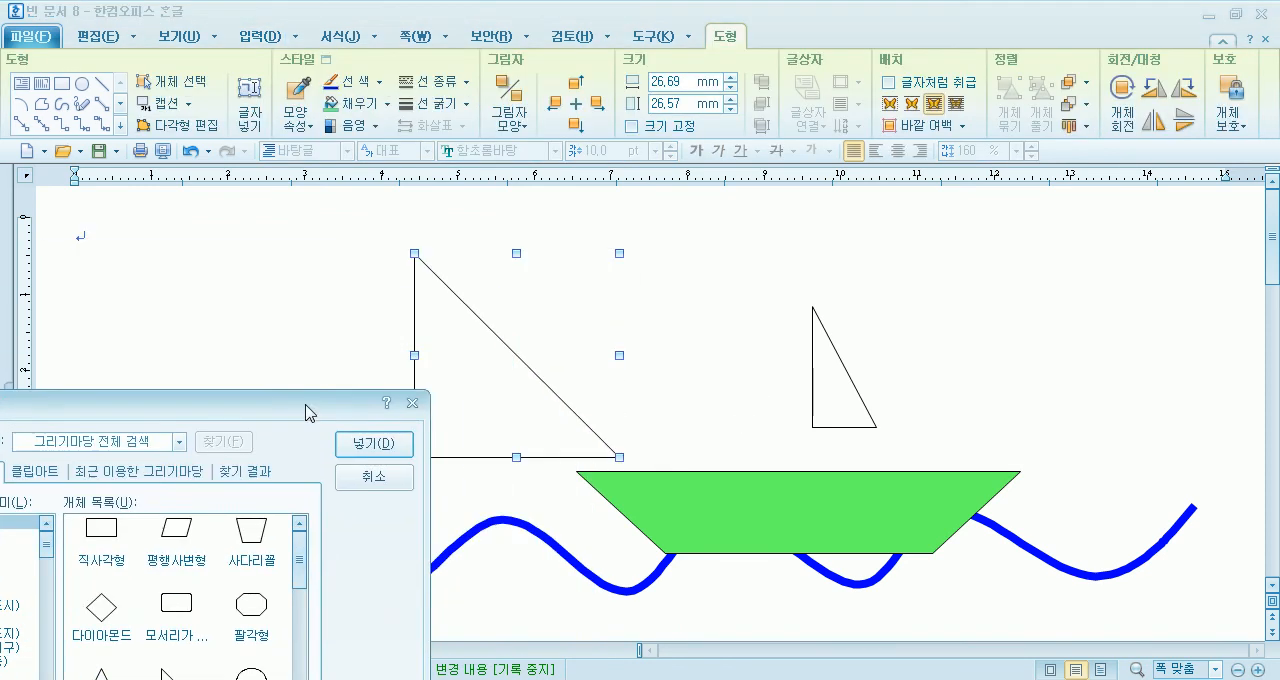
drag(414, 356, 513, 357)
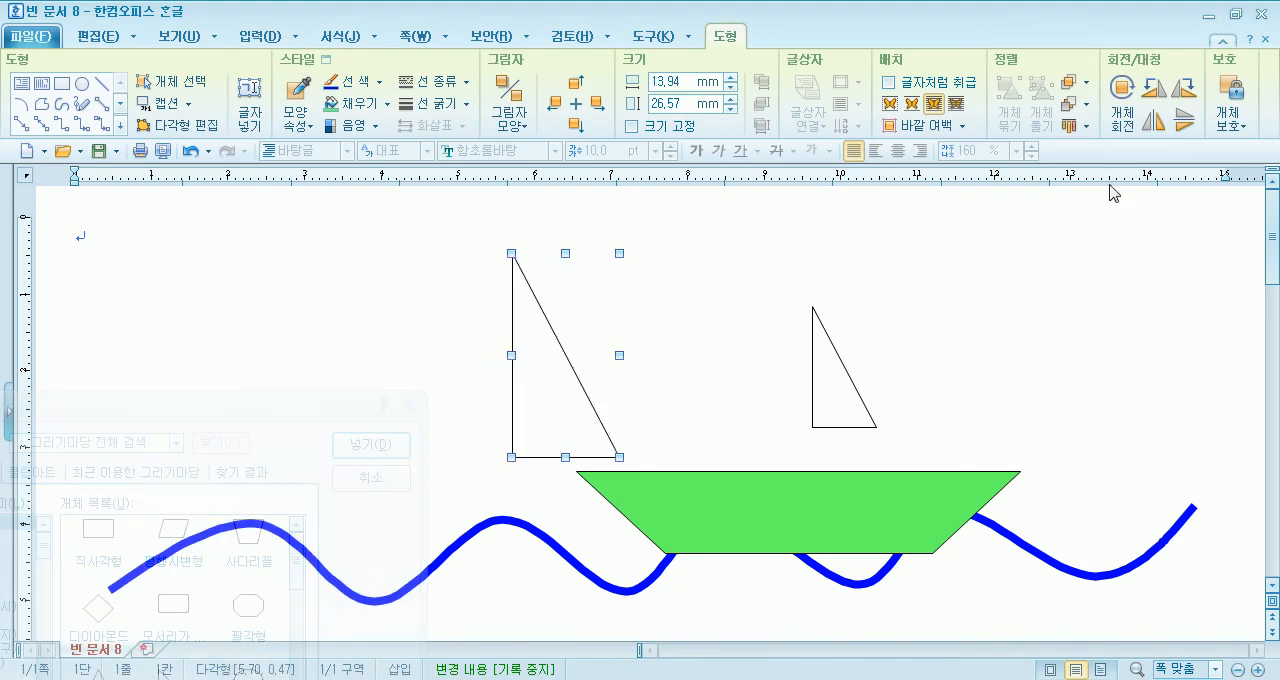
click(1153, 120)
- Place the two triangles back to back above the hull as sails, with vertical edges touching and peaks aligned
drag(568, 405, 760, 381)
drag(822, 412, 794, 404)
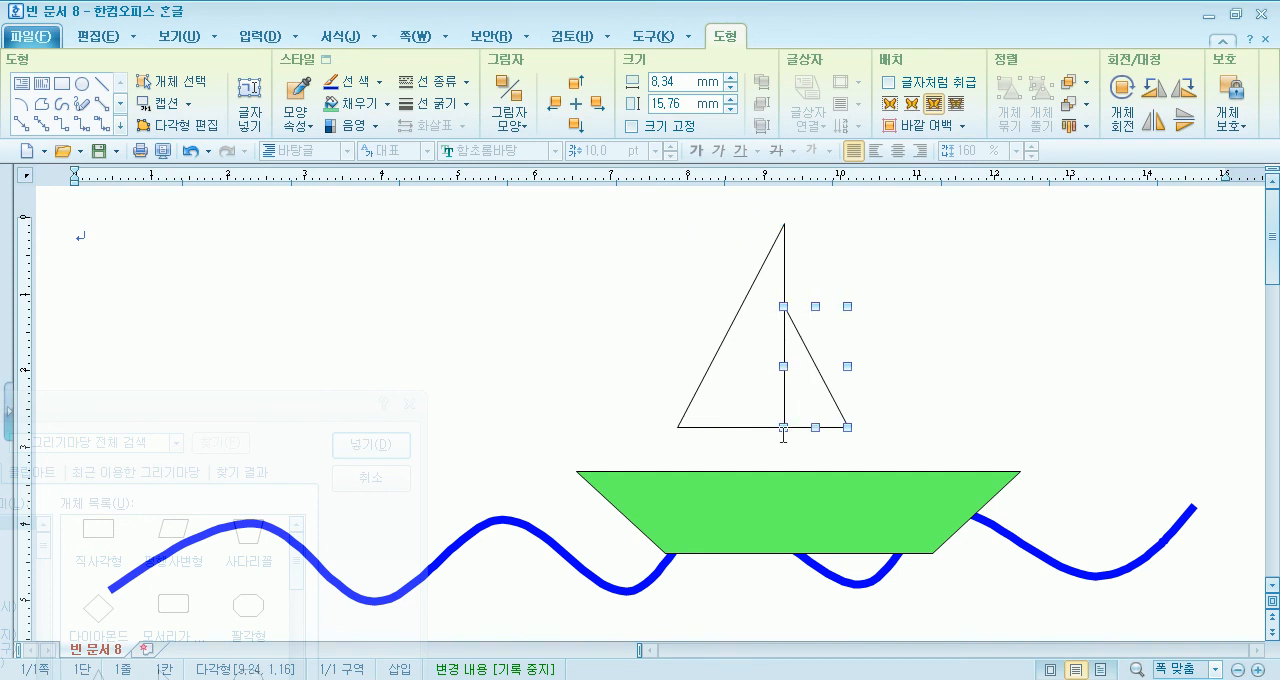
click(752, 405)
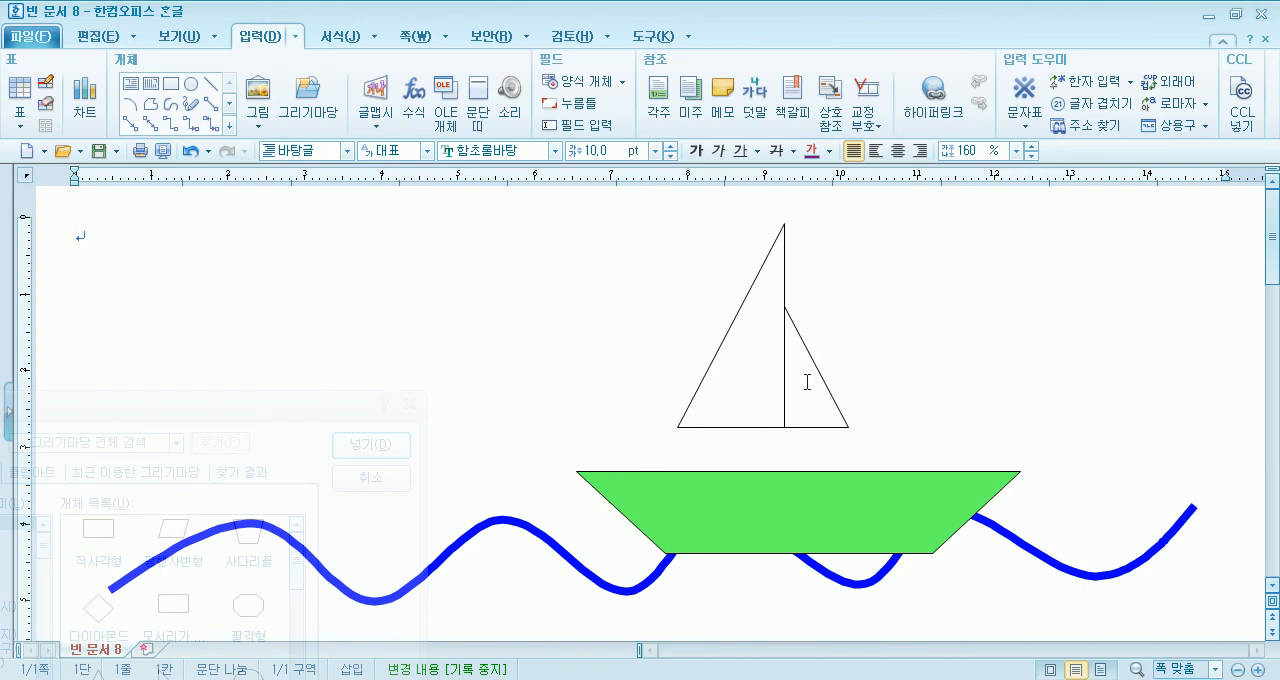
drag(815, 364, 820, 281)
- Shorten the larger left sail from its base to a height of about 19 mm
click(725, 425)
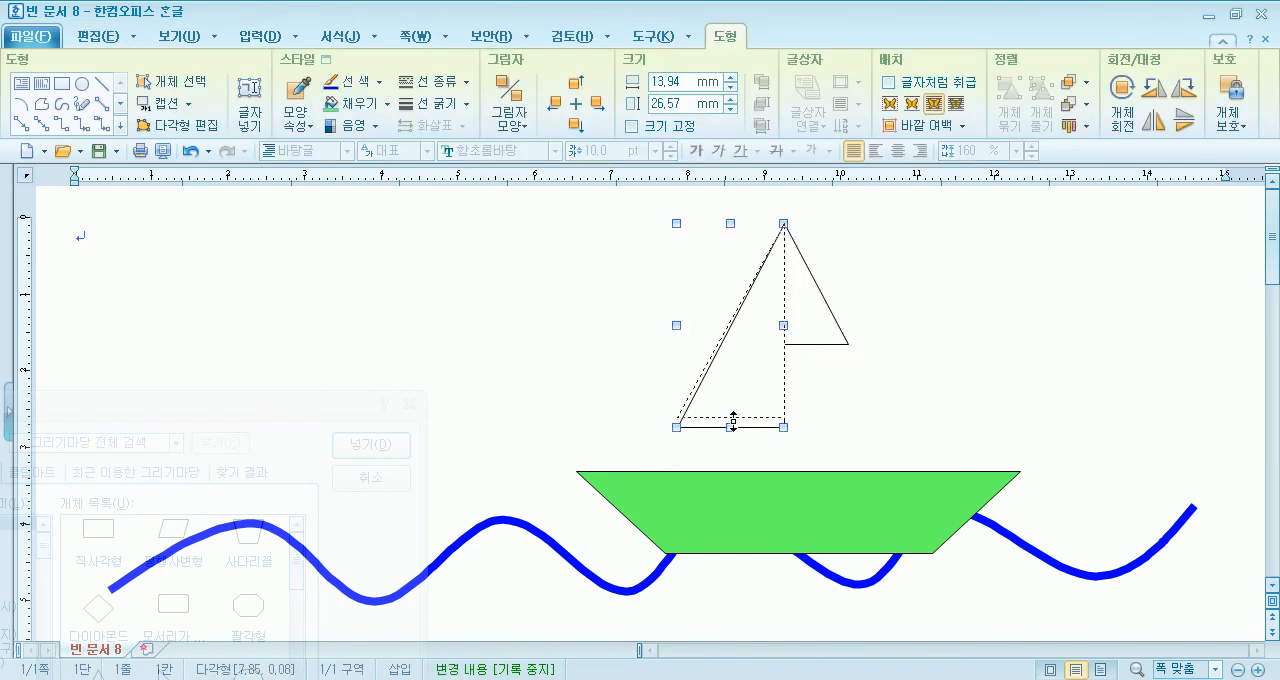
drag(744, 376, 745, 372)
key(Escape)
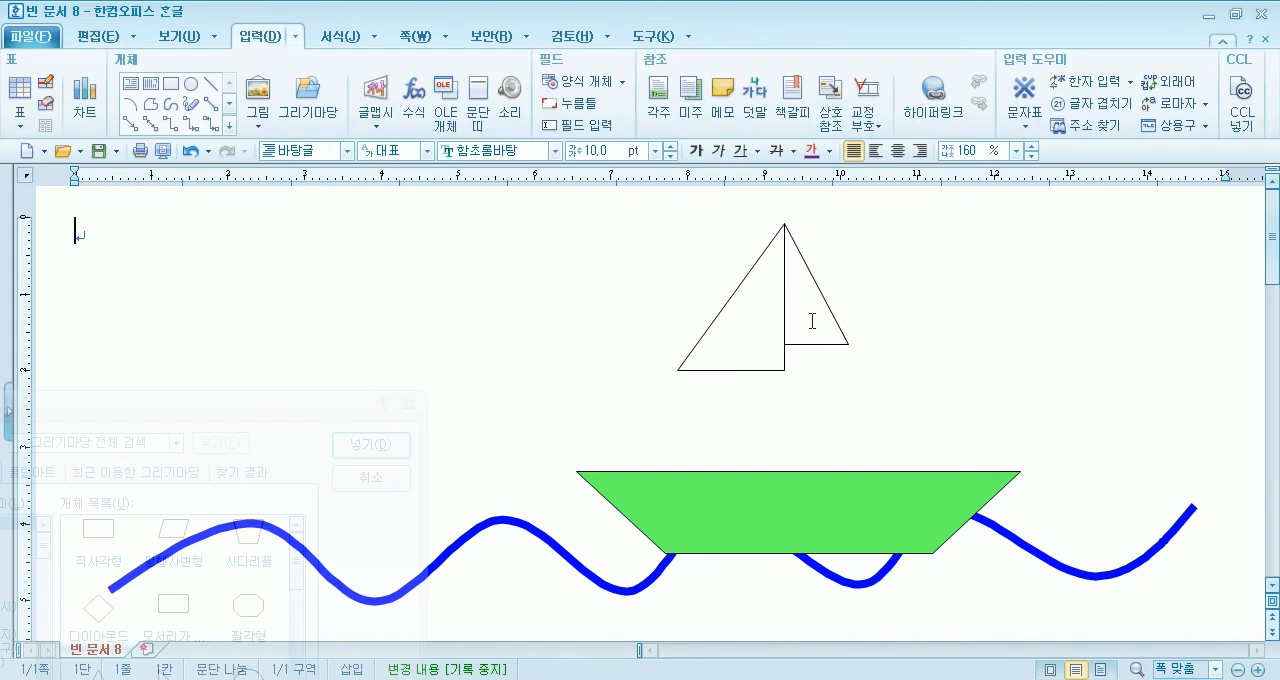
- Move both sails together about 9.5 mm down, to just above the hull, and deselect them
click(816, 344)
shift+click(781, 369)
drag(762, 337, 758, 410)
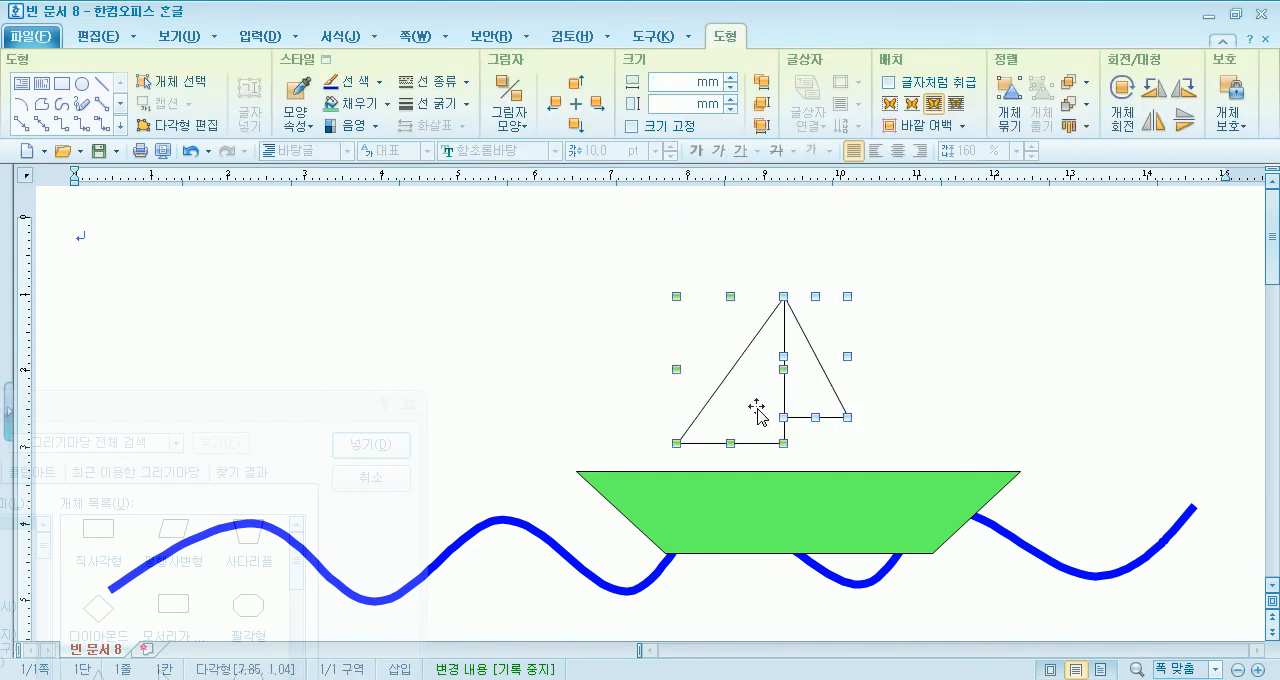
click(574, 346)
- Draw a vertical straight line as the mast, from the middle of the sails' shared edge down to the hull's upper edge
click(210, 84)
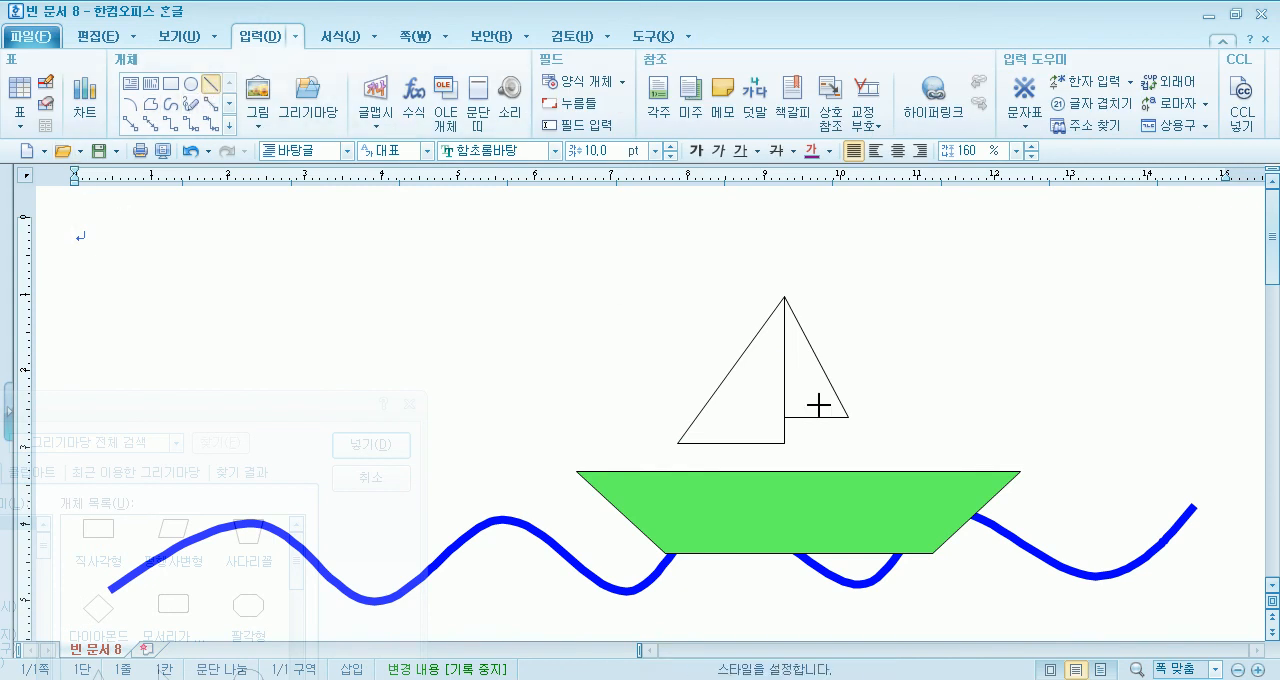
key(Escape)
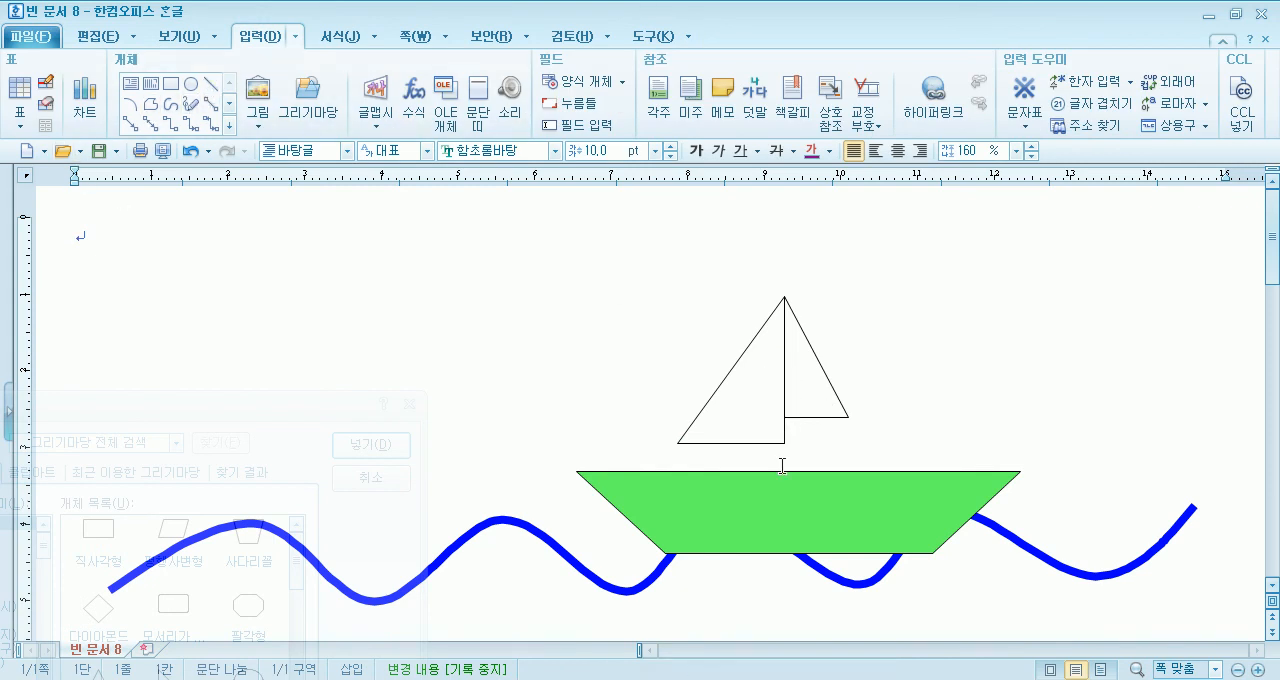
click(210, 84)
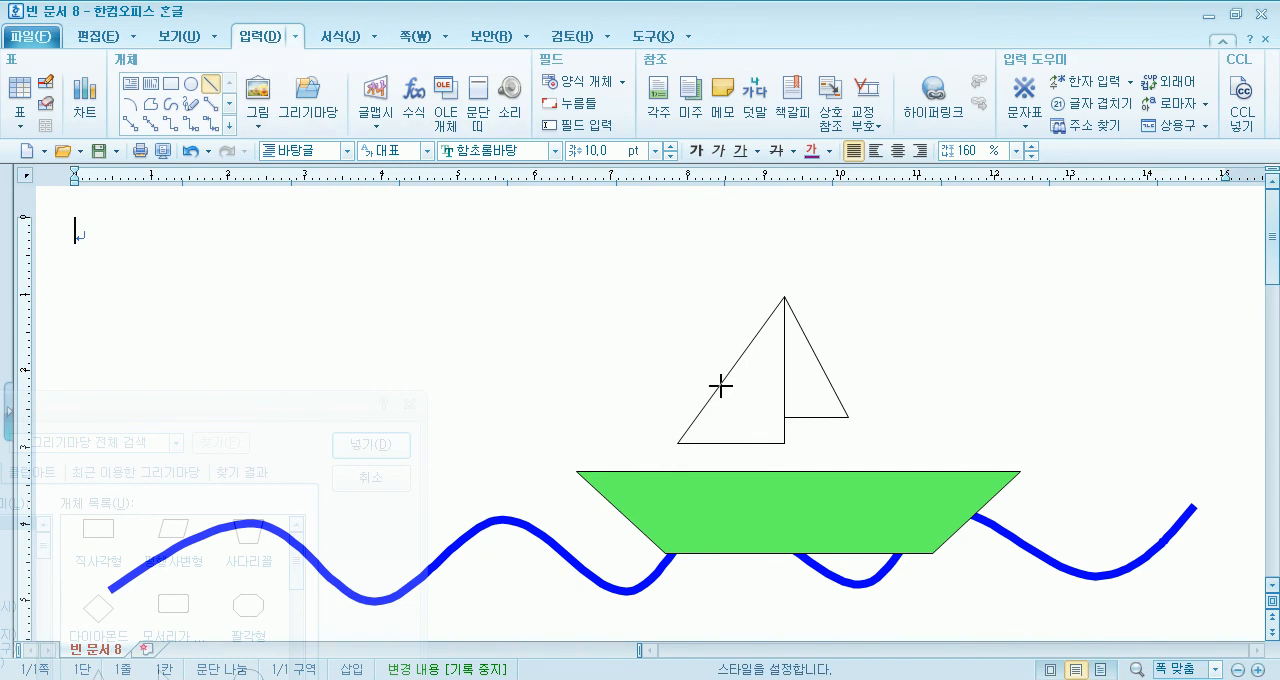
drag(784, 369, 785, 471)
click(1012, 376)
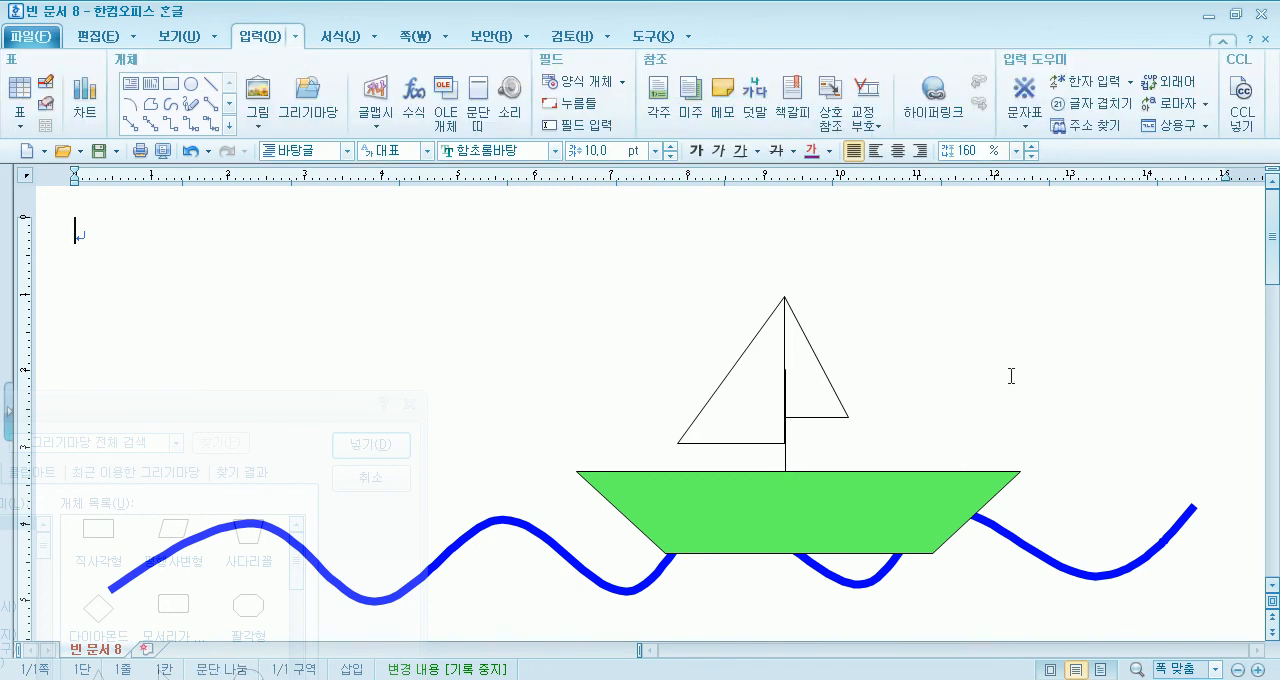
- Bring the blue wave curve in front of the hull with 맨 앞으로
click(826, 390)
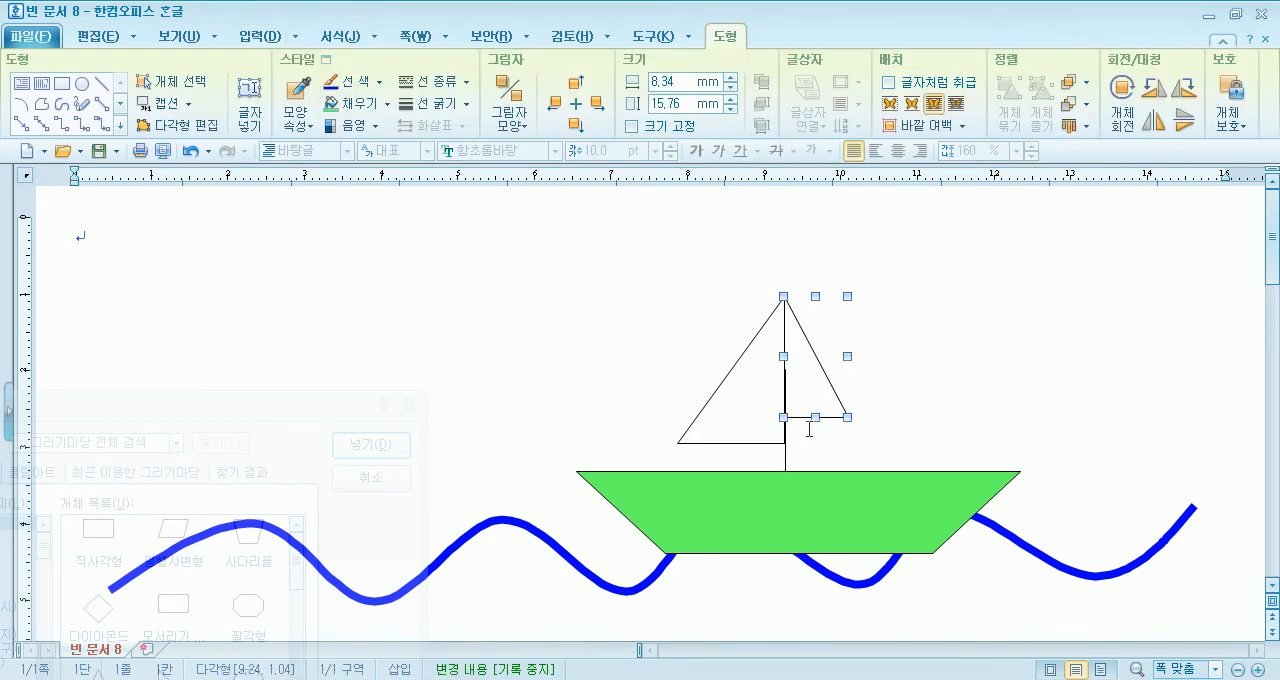
click(785, 461)
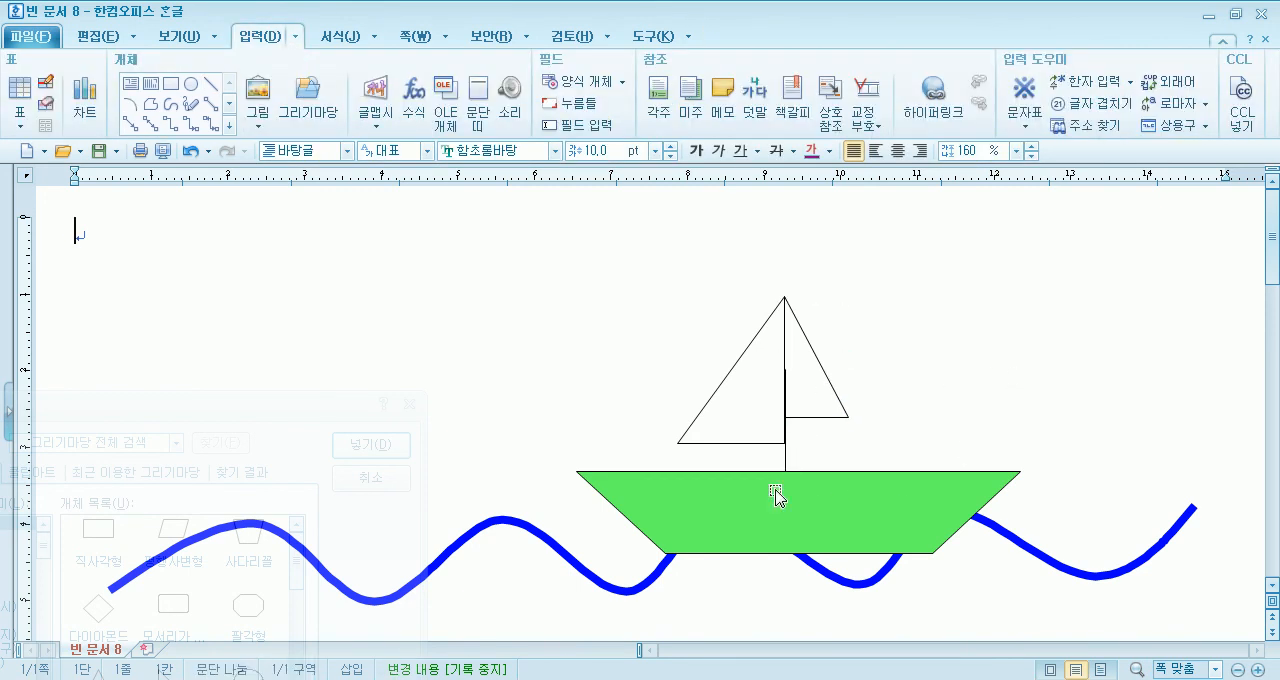
click(776, 505)
click(530, 524)
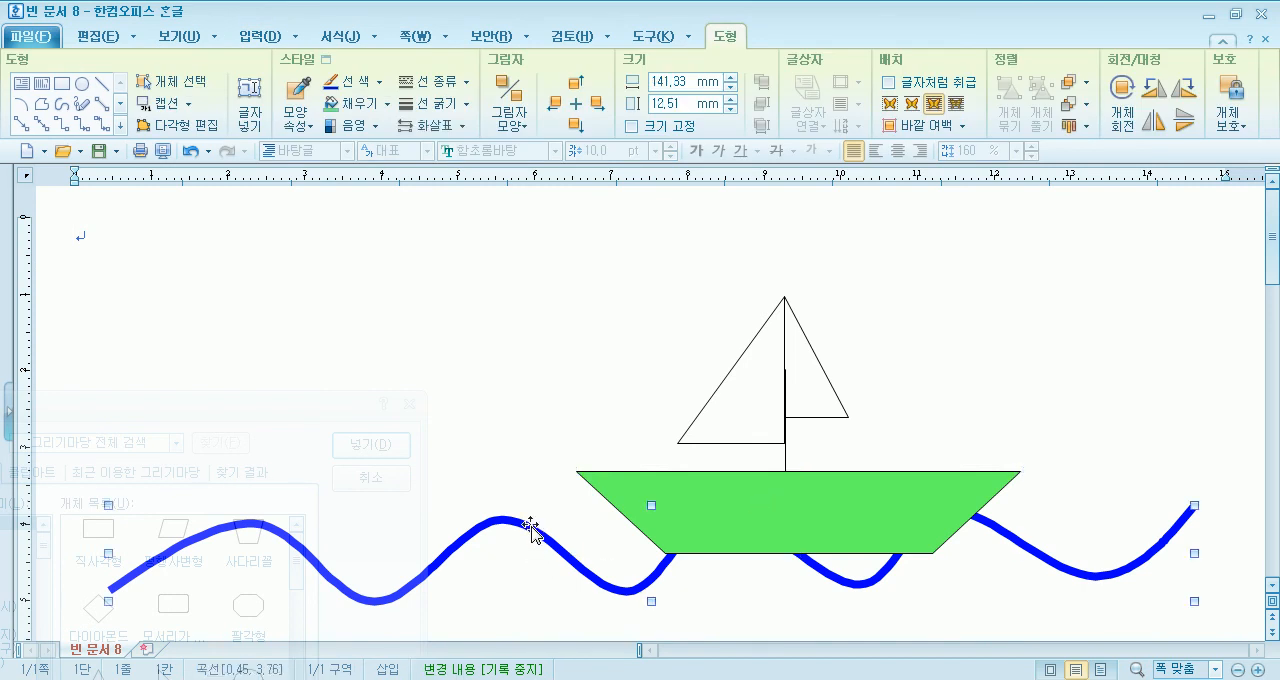
right_click(530, 524)
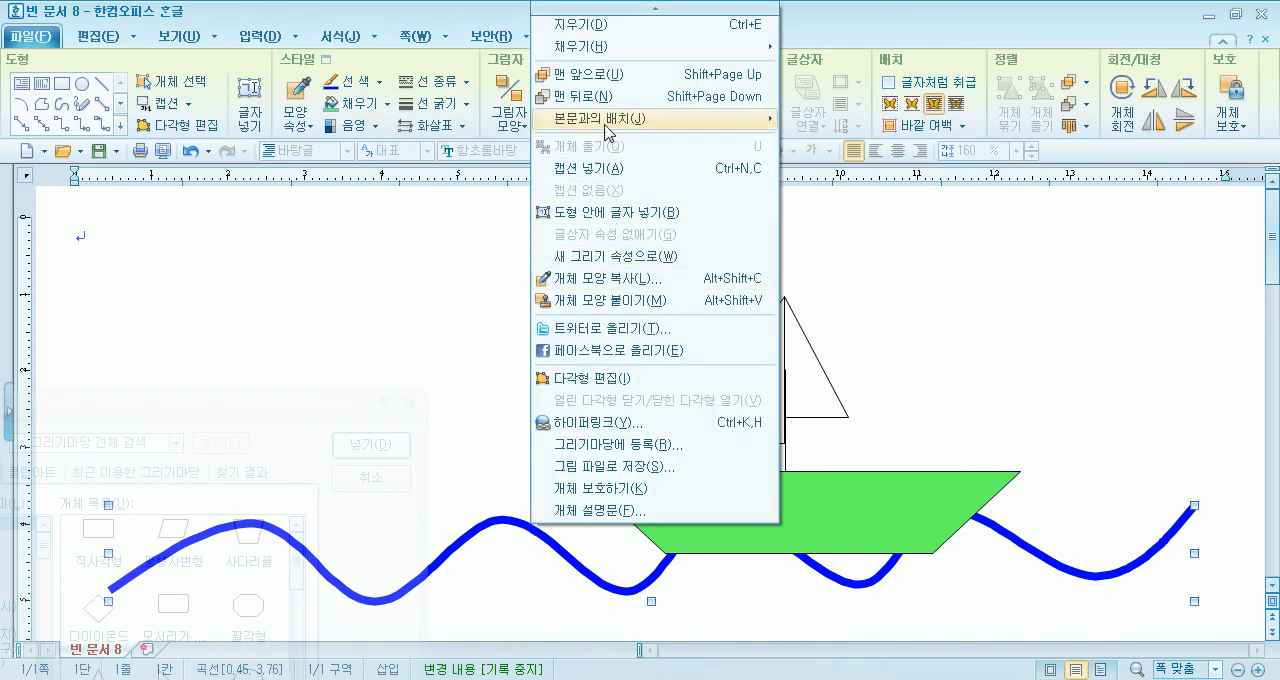
click(606, 78)
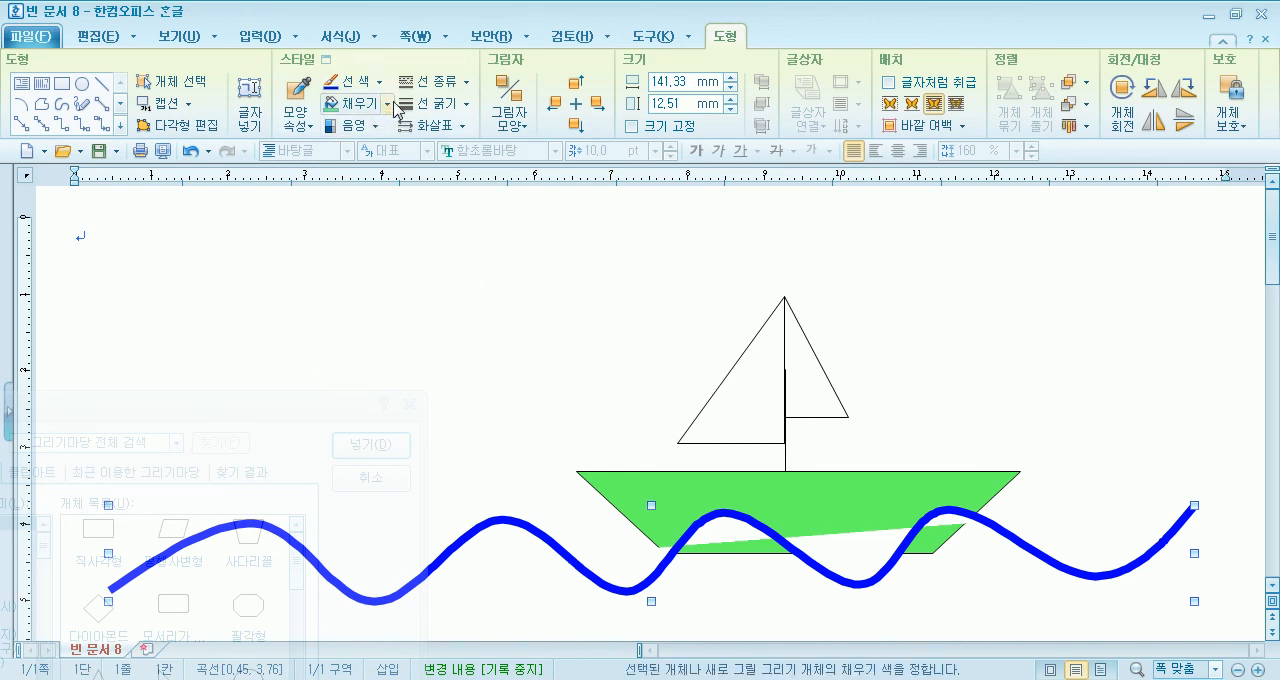
- Move the wave curve about 1 mm lower, set its fill to 색 없음 and deselect it
click(389, 104)
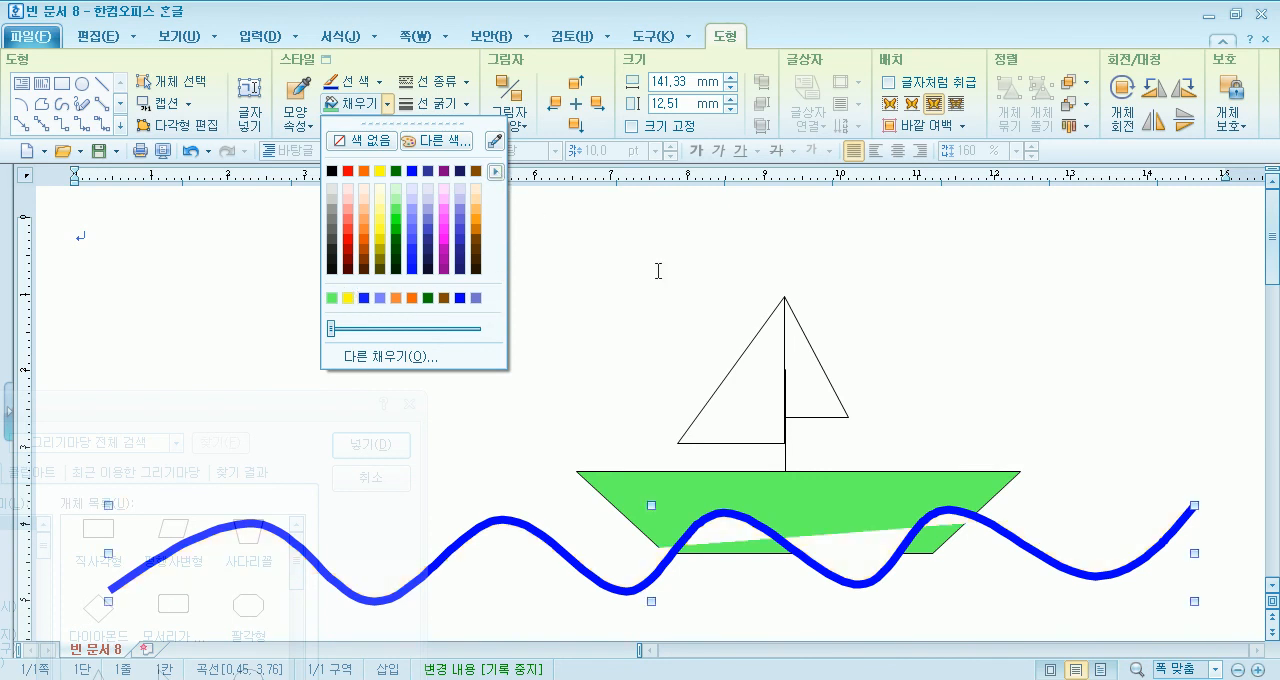
click(1121, 379)
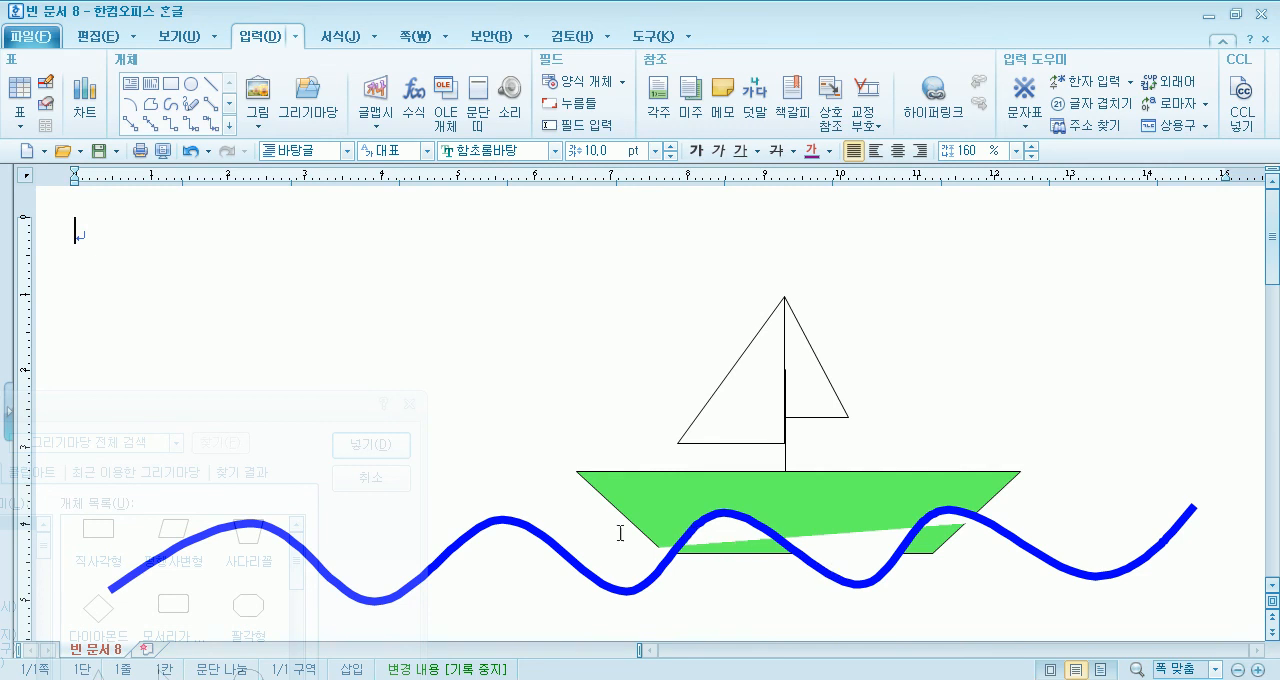
click(533, 531)
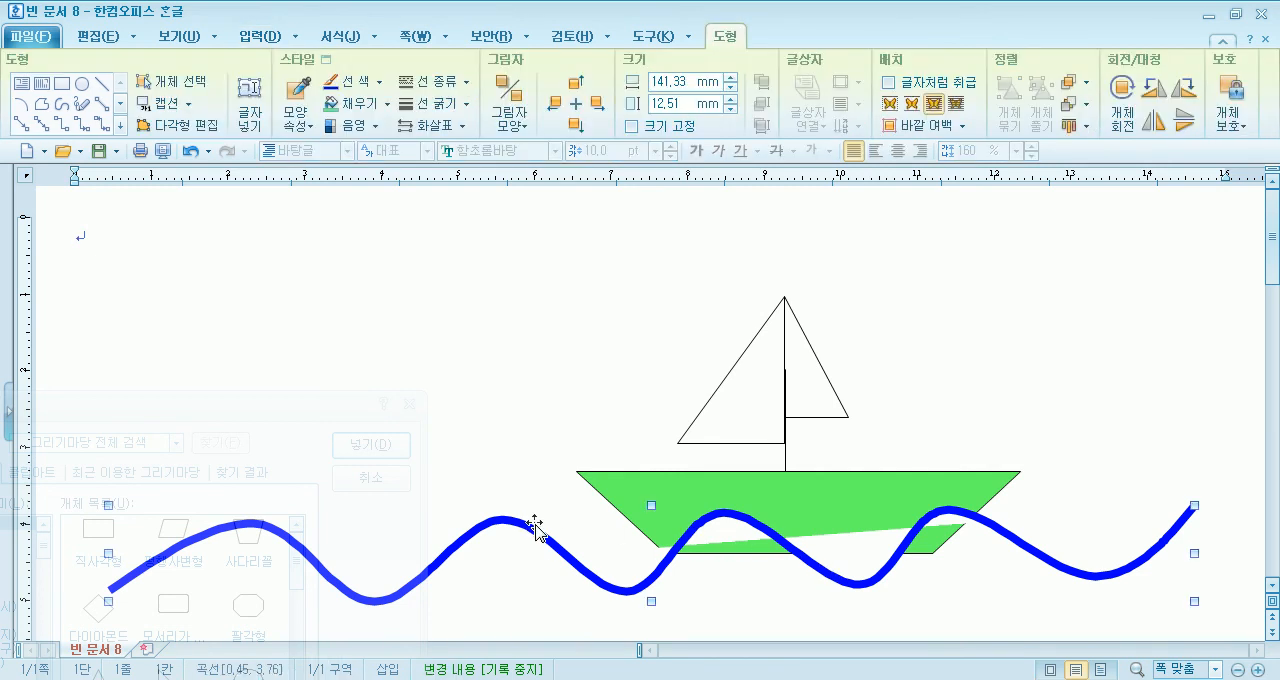
mouse_move(803, 560)
mouse_down()
mouse_move(806, 603)
mouse_move(799, 567)
mouse_up()
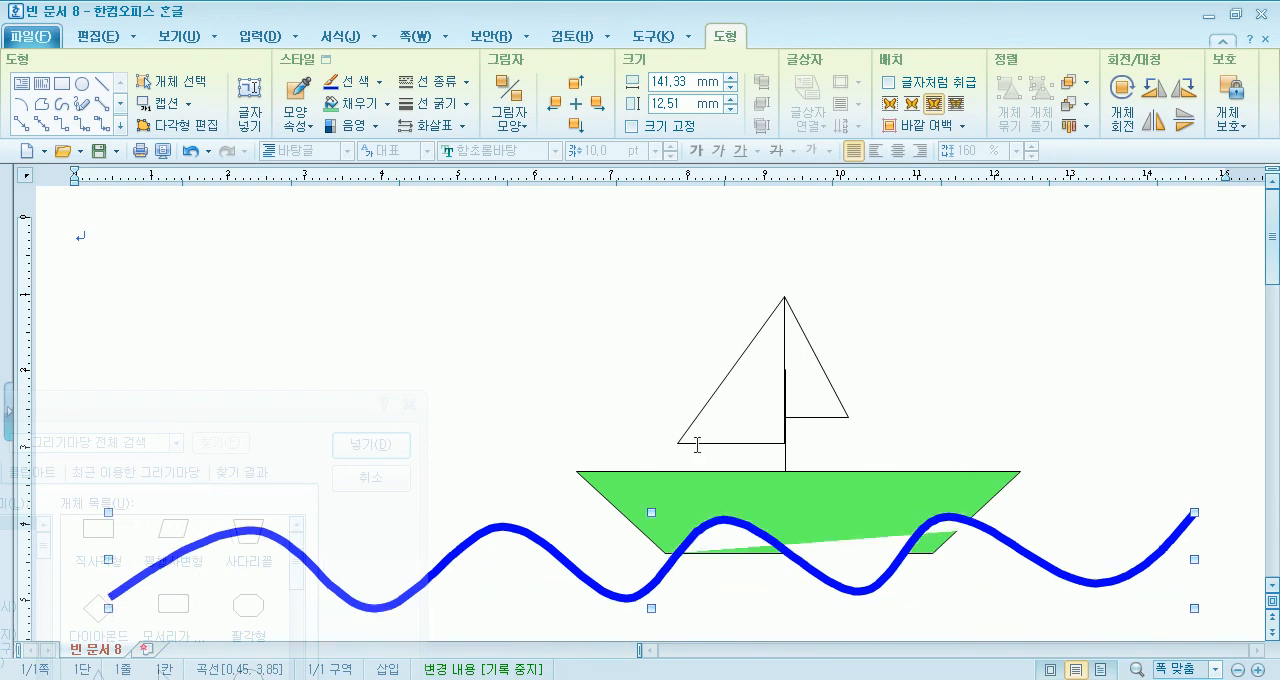
click(387, 103)
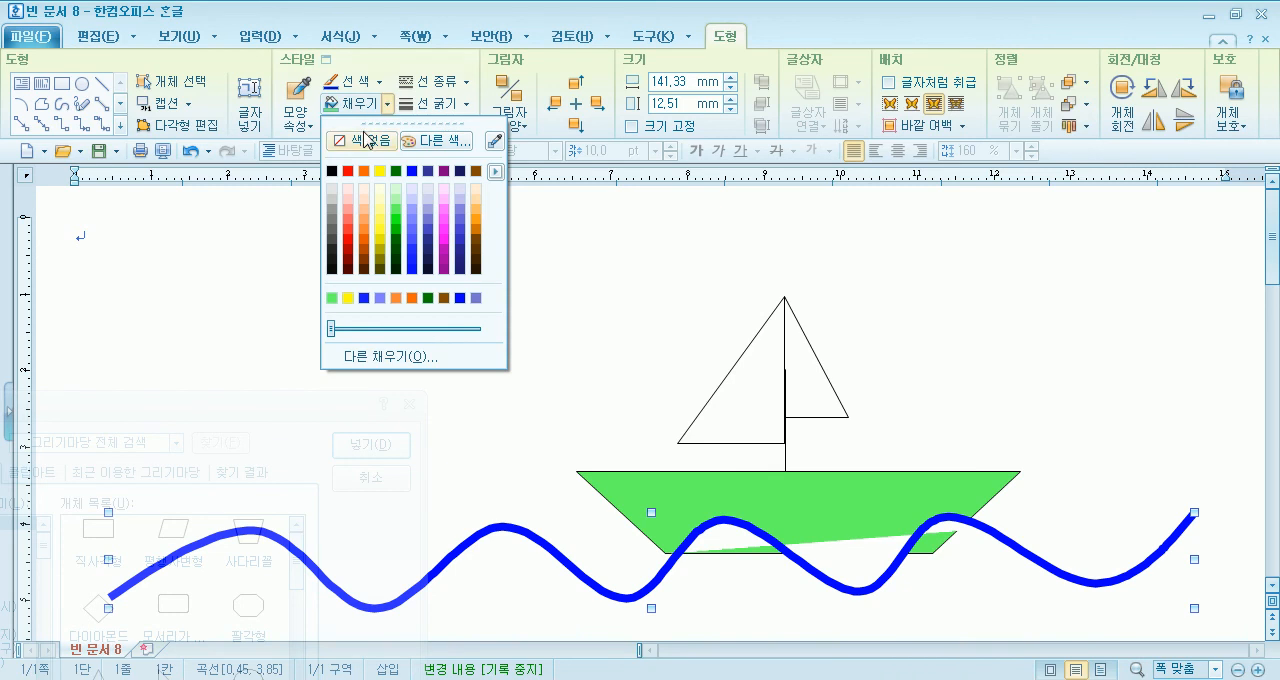
click(367, 140)
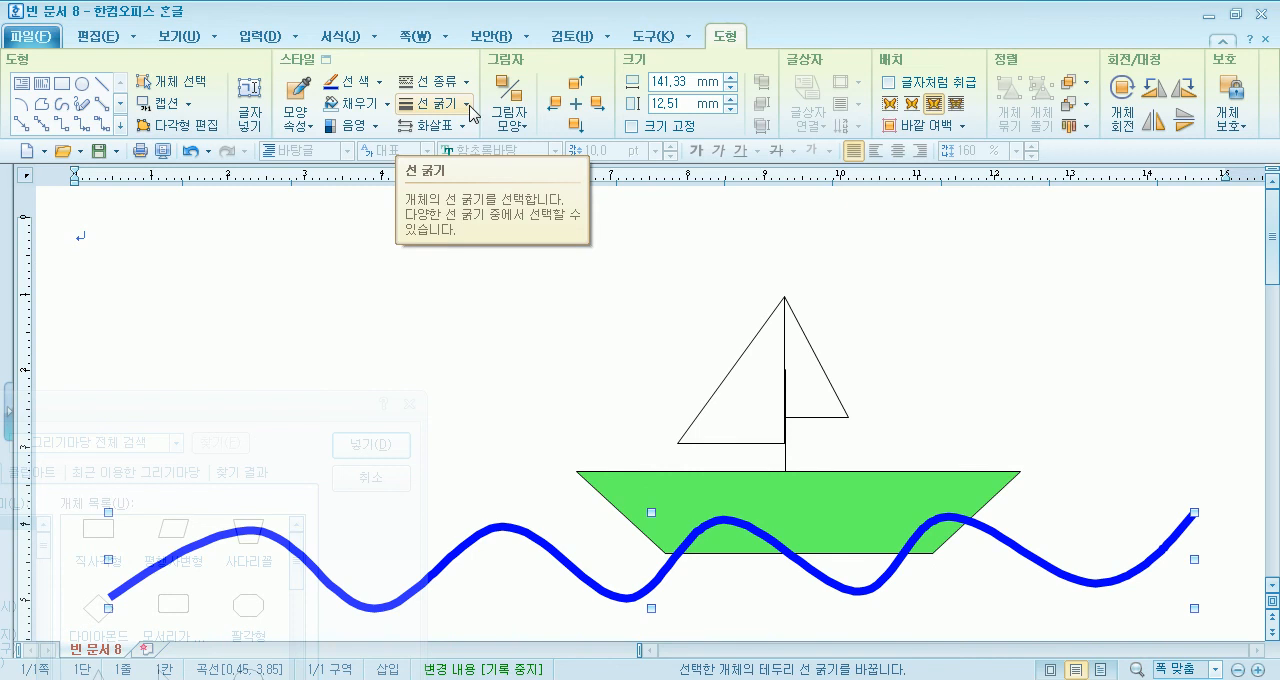
click(387, 103)
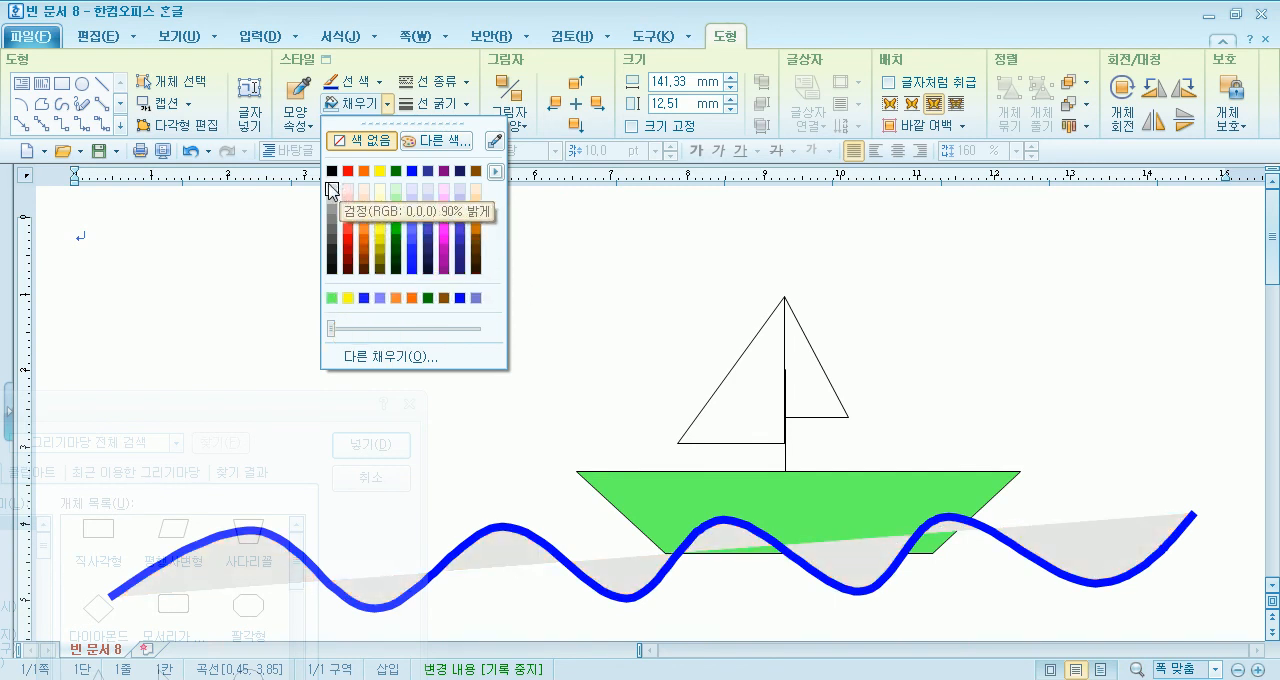
click(661, 282)
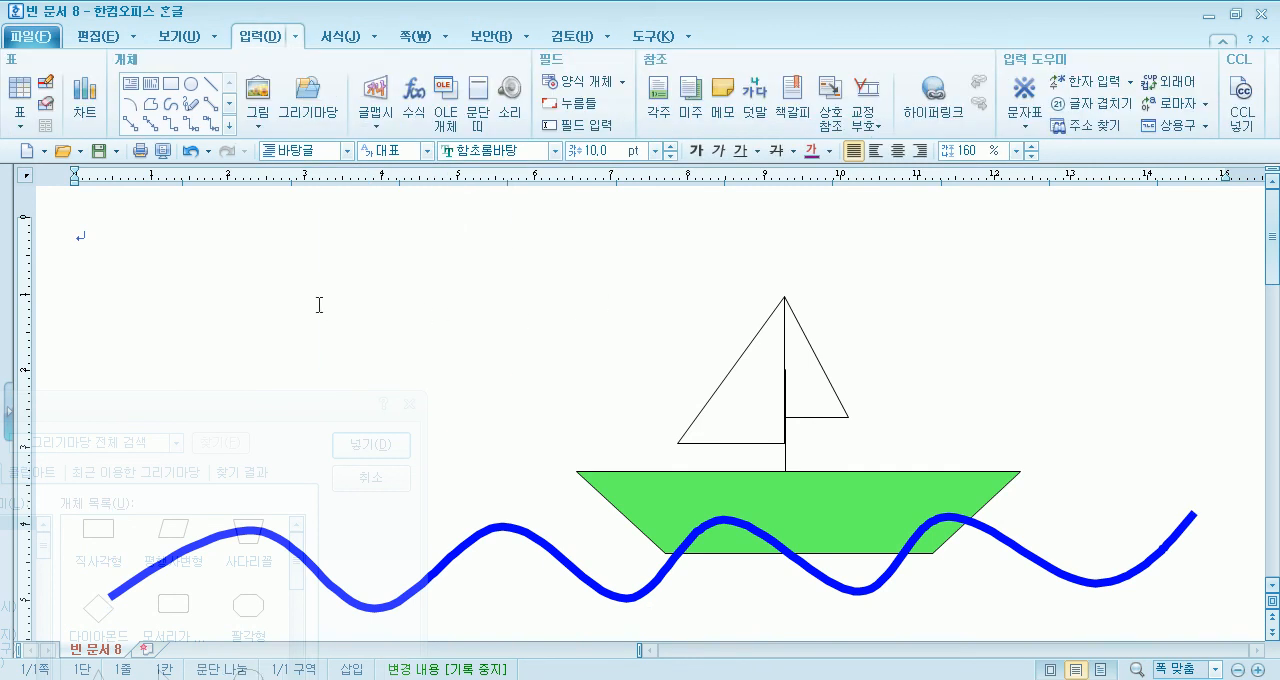
- Draw a flat ellipse about 30.9 × 6.3 mm above the left part of the wave
click(370, 477)
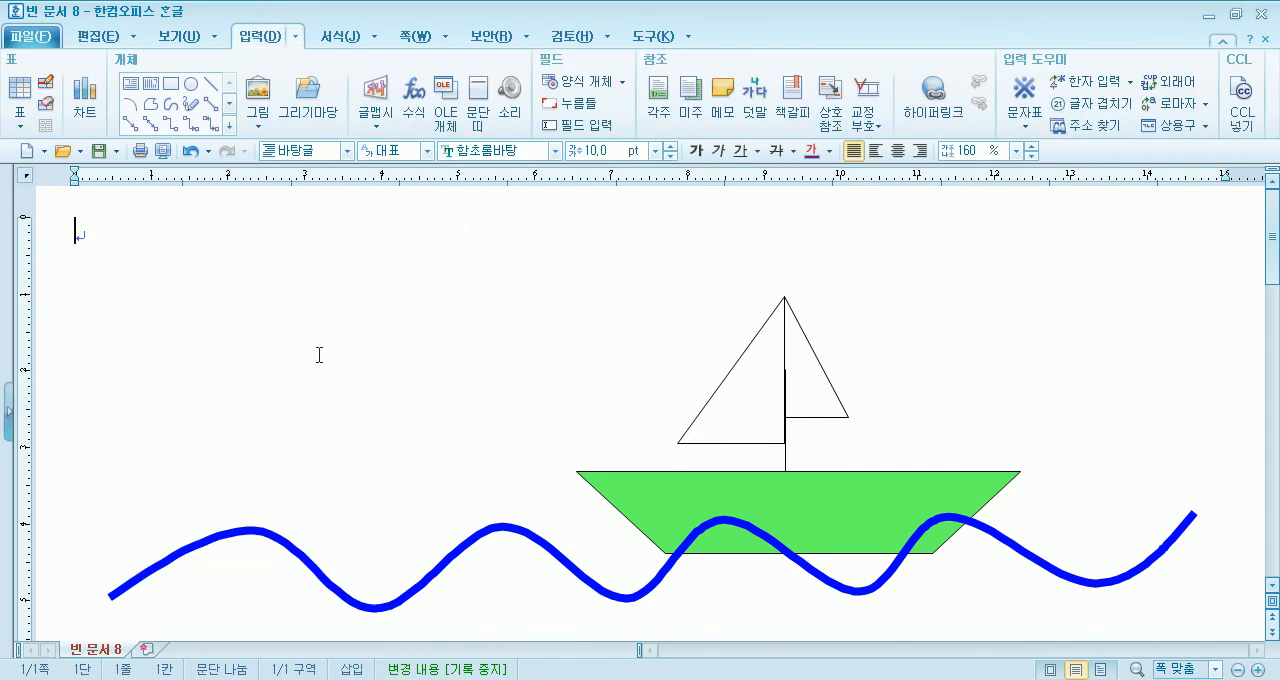
click(189, 87)
drag(440, 398, 446, 401)
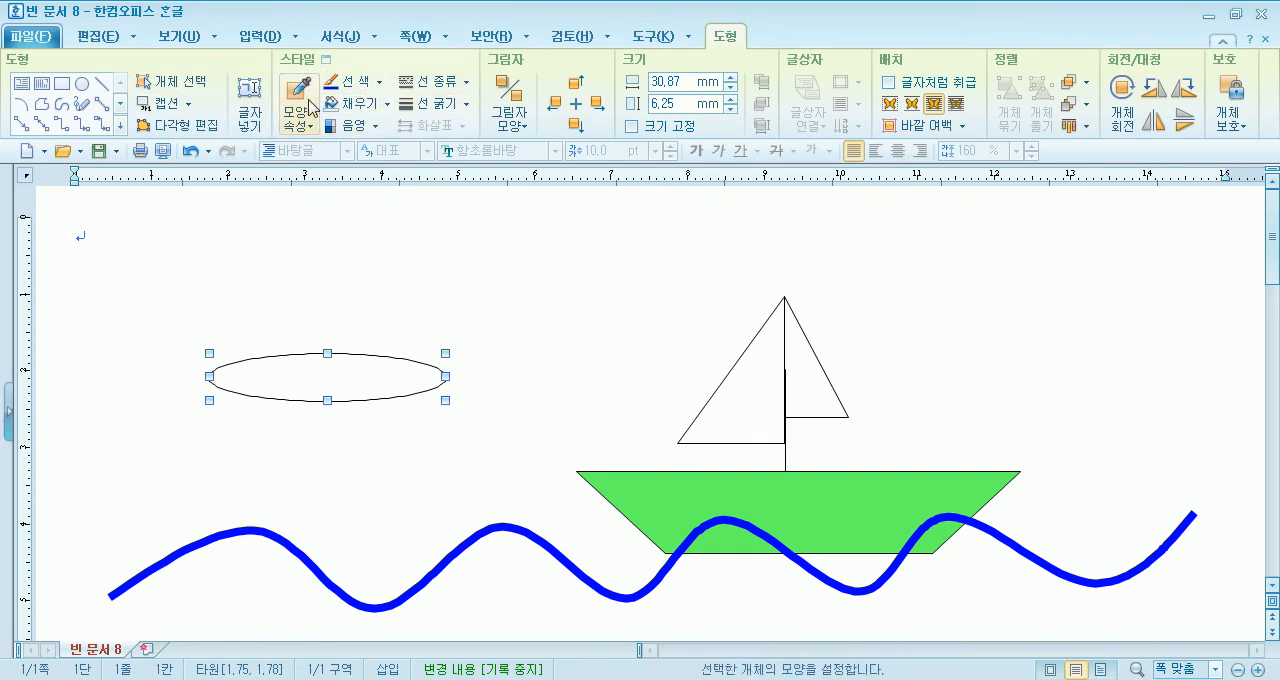
- Insert two small 사다리꼴 shapes from the 기본도형 drawing set, one on top of the ellipse and one beneath it
click(266, 39)
click(307, 95)
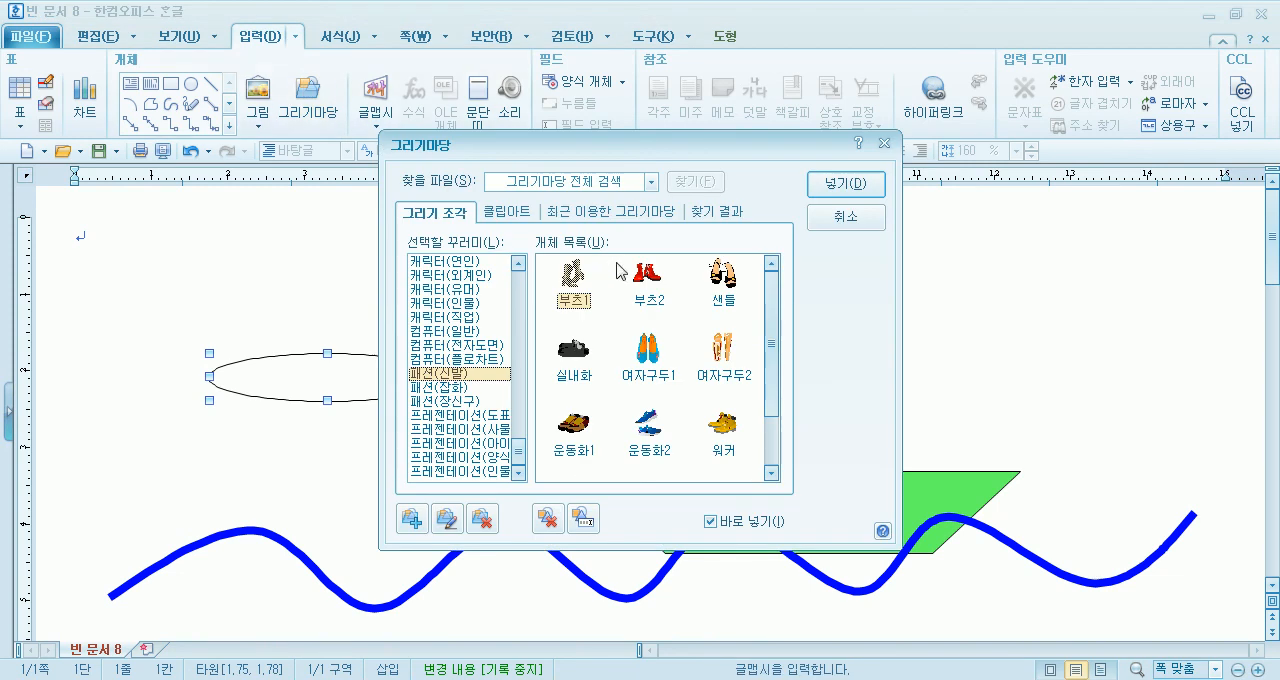
drag(519, 448, 541, 280)
click(471, 263)
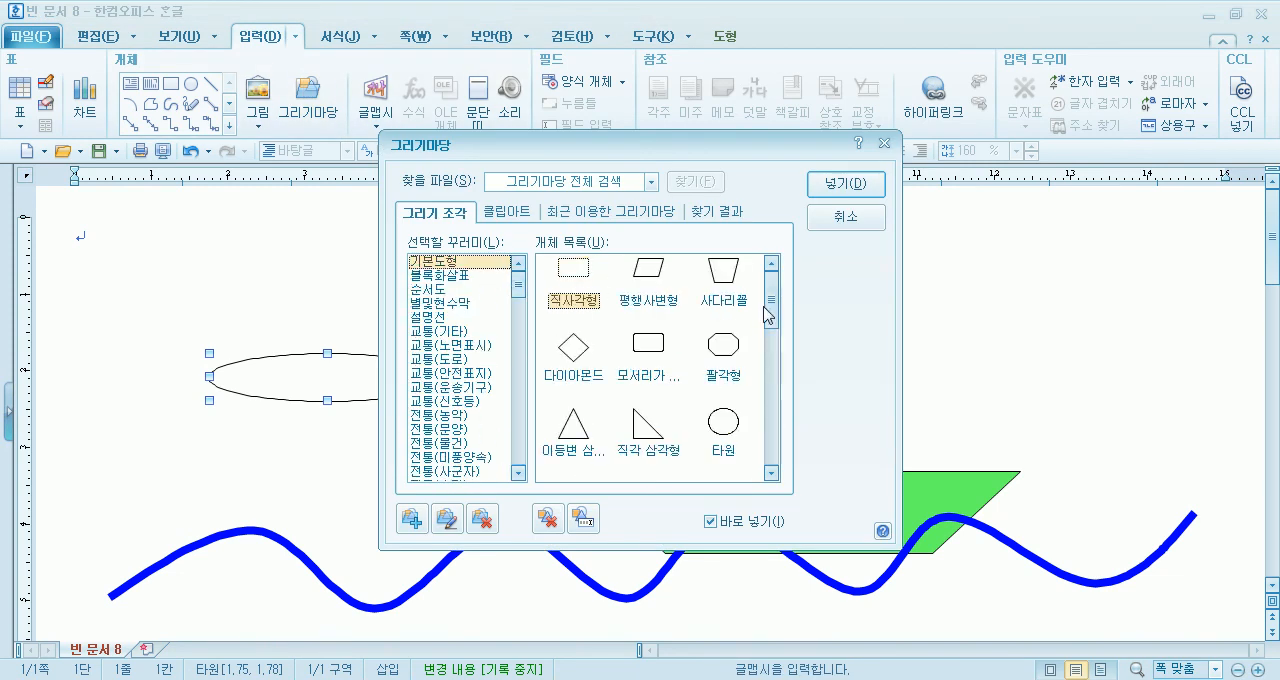
click(718, 273)
drag(714, 152, 990, 145)
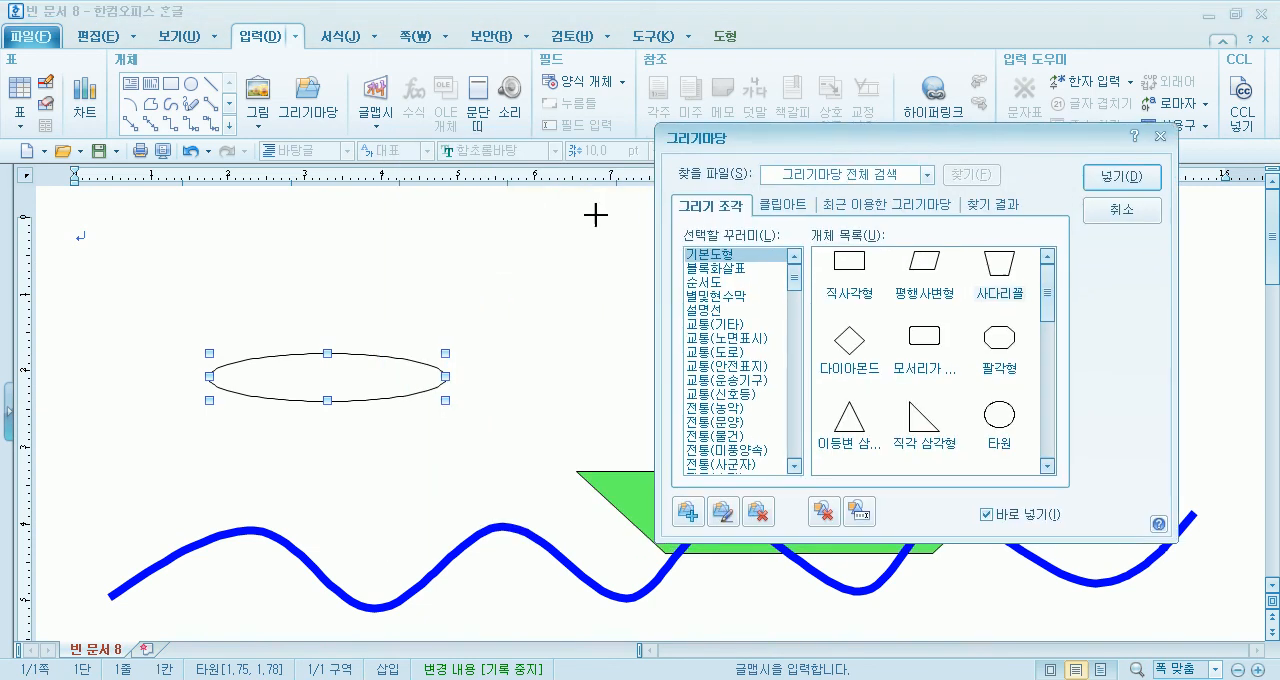
drag(286, 295, 338, 412)
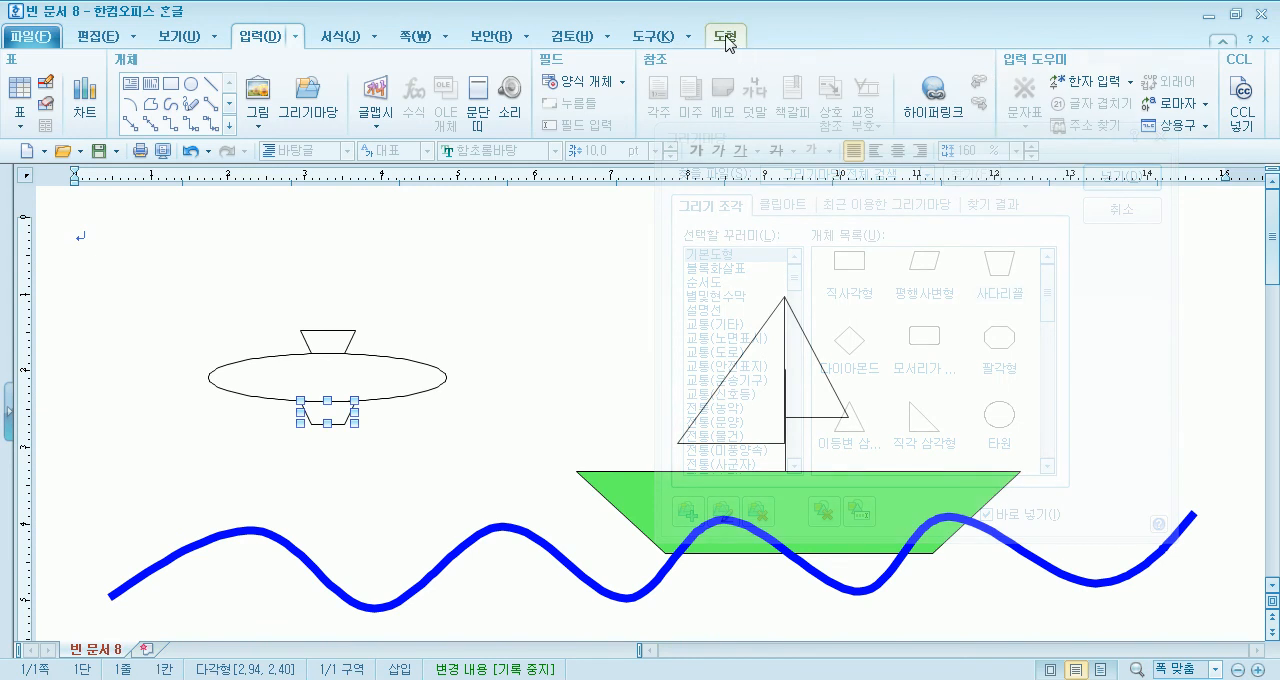
- Flip the small trapezoid beneath the ellipse vertically so its wide side faces down, and deselect it
click(726, 36)
click(1186, 125)
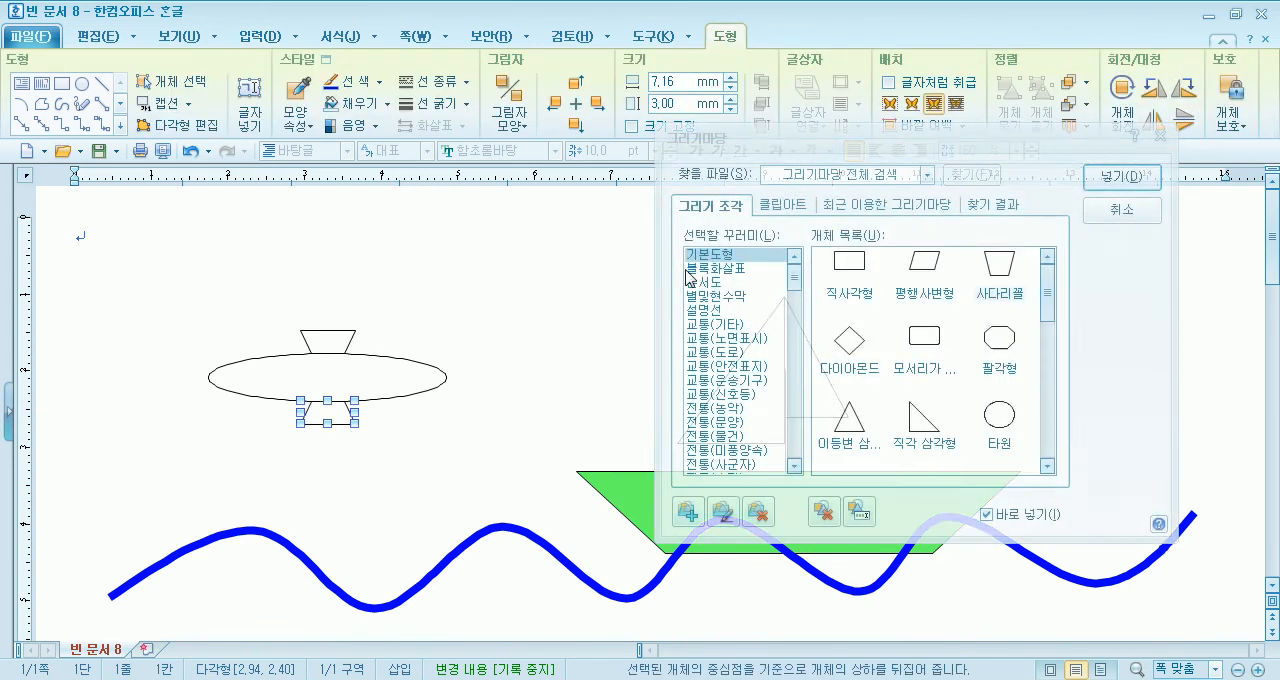
click(437, 434)
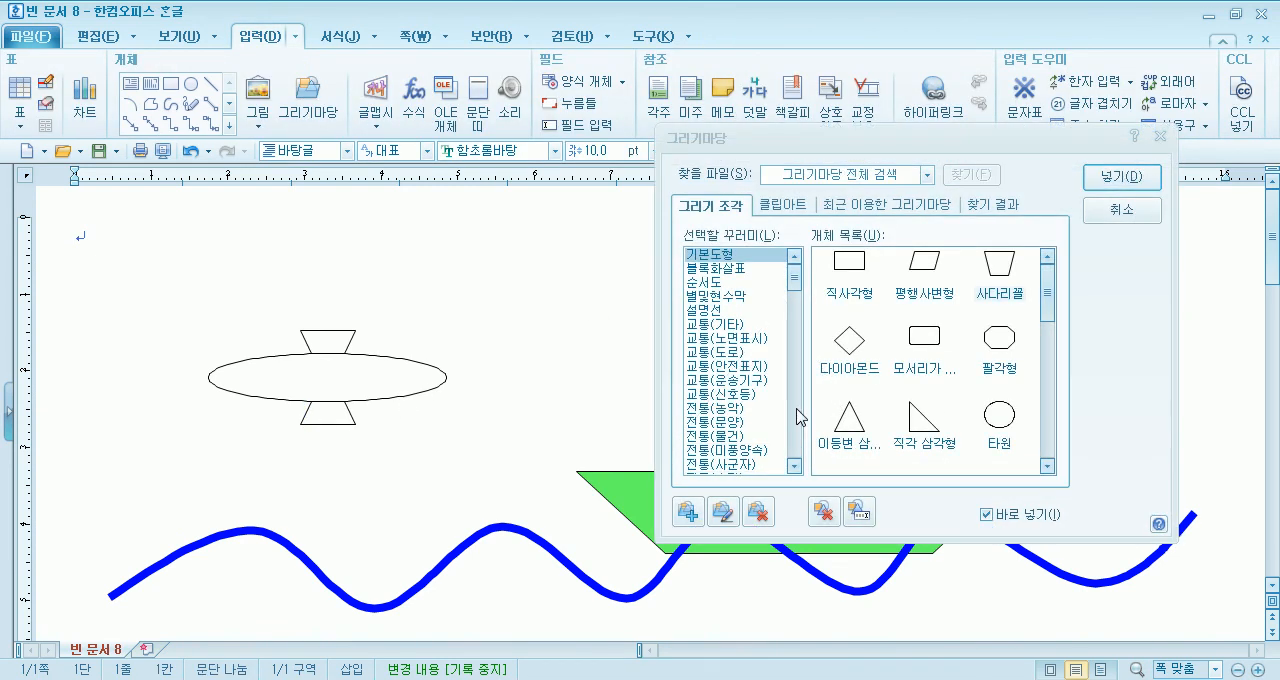
- Insert an isosceles triangle about 9.5 × 9.9 mm from the 기본도형 set beside the ellipse's right end and rotate it 90° counterclockwise
click(849, 420)
drag(471, 329, 545, 405)
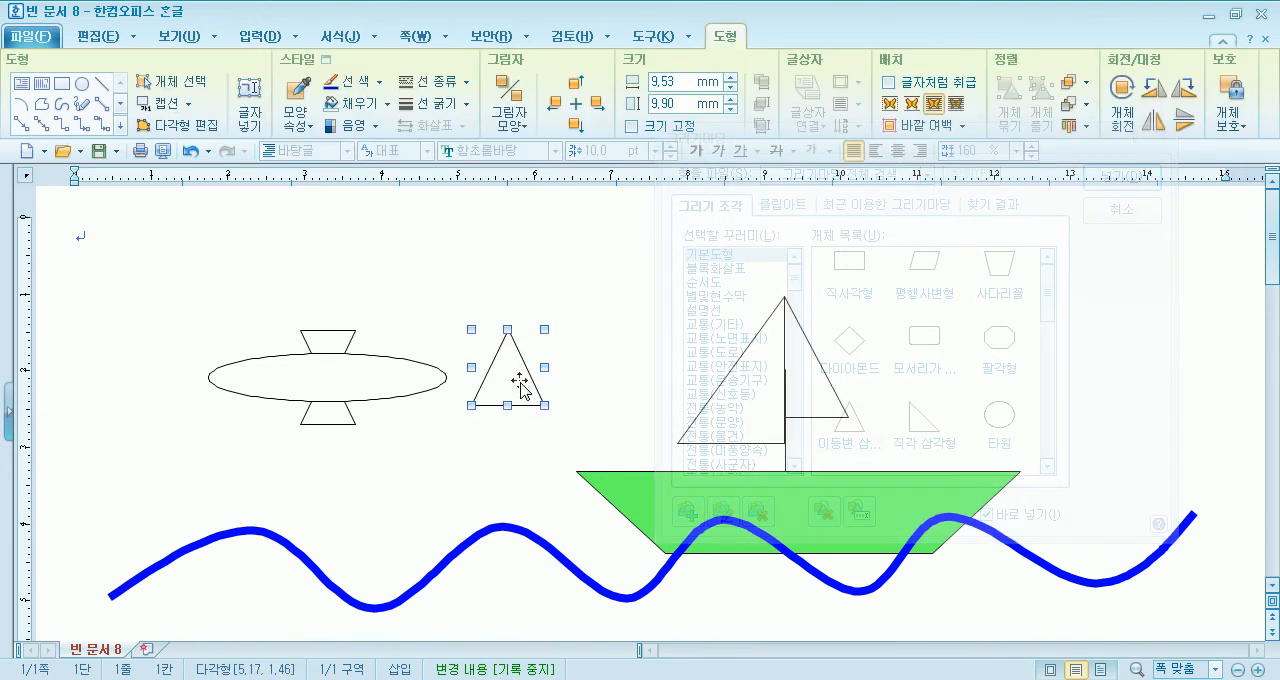
click(1145, 95)
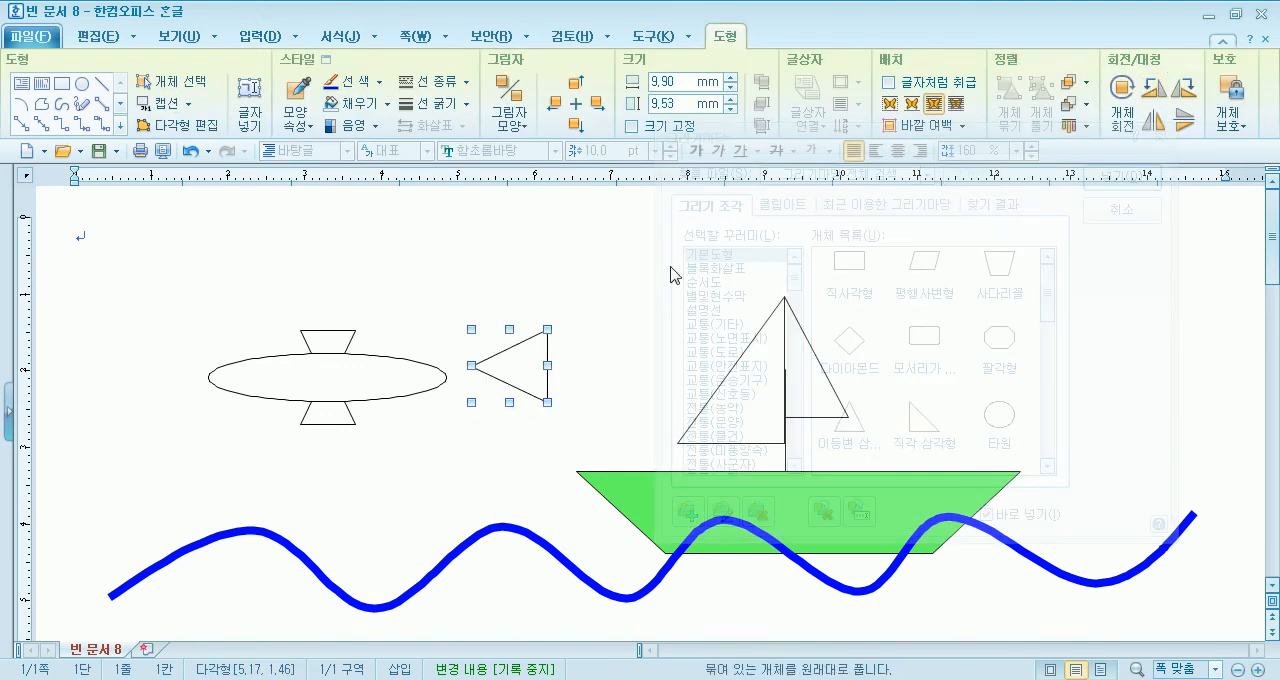
- Shrink the triangle to about 6.8 × 6.5 mm with its tip overlapping the ellipse's right end, and close the 그리기마당 dialog
drag(508, 366, 472, 389)
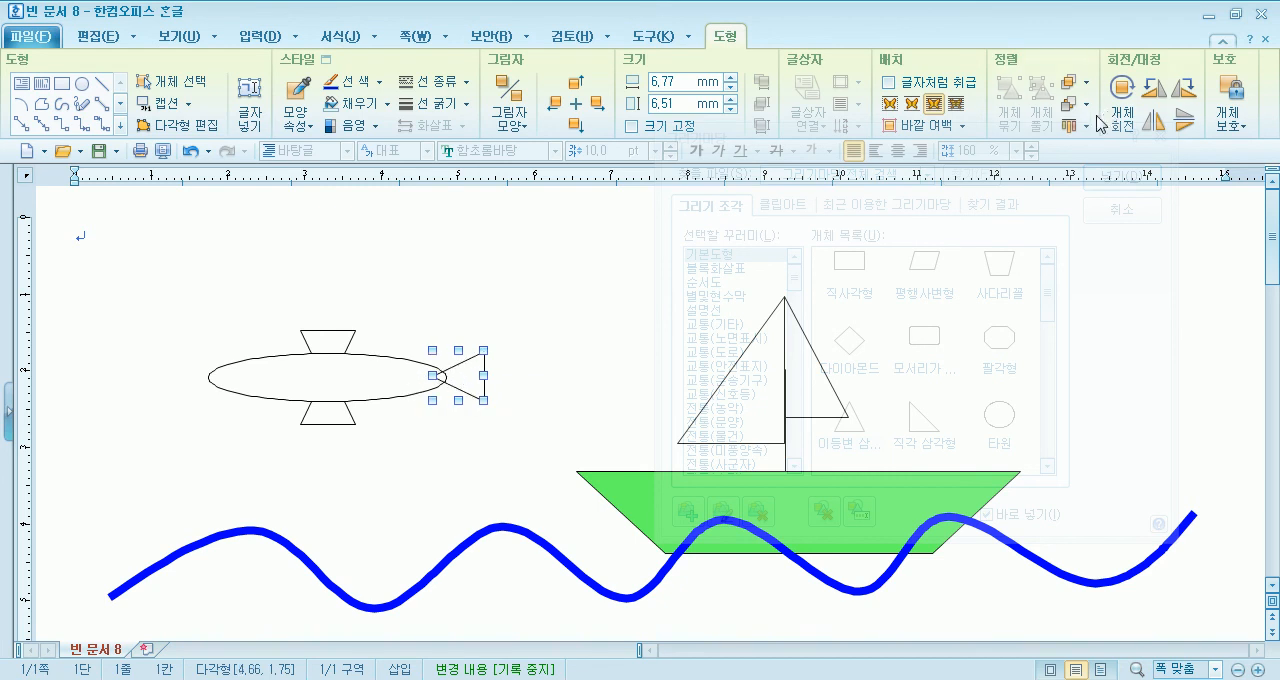
click(456, 300)
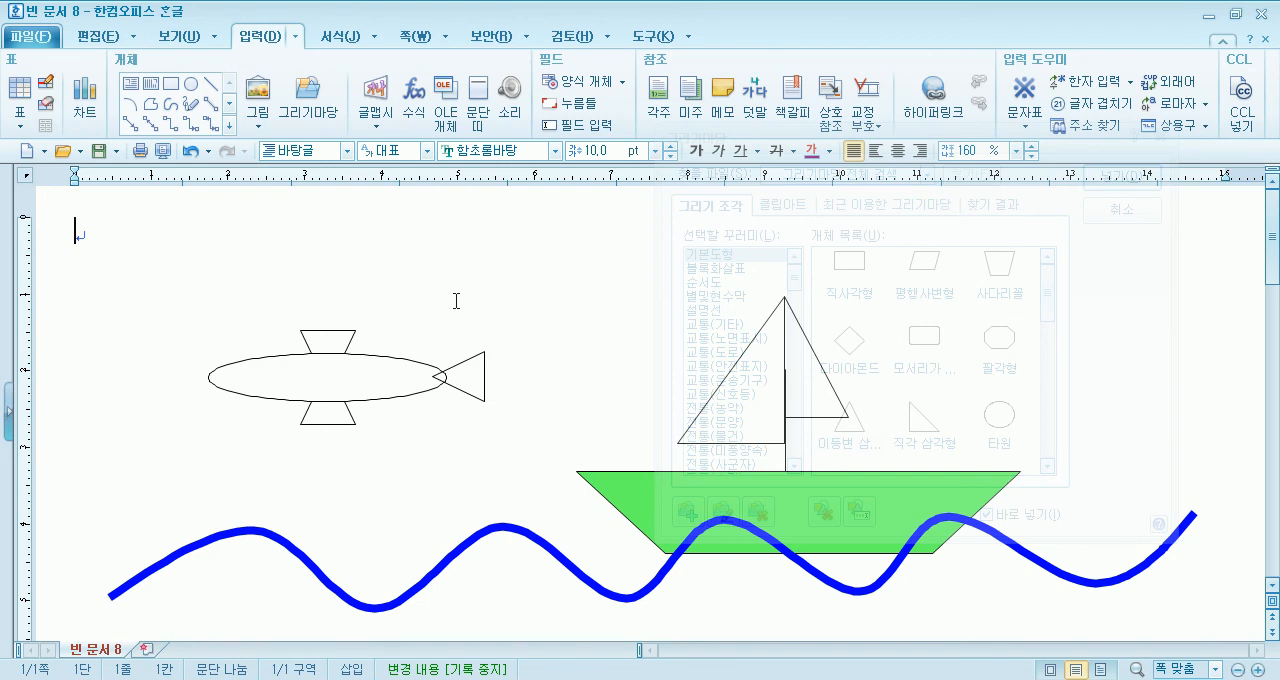
click(1128, 210)
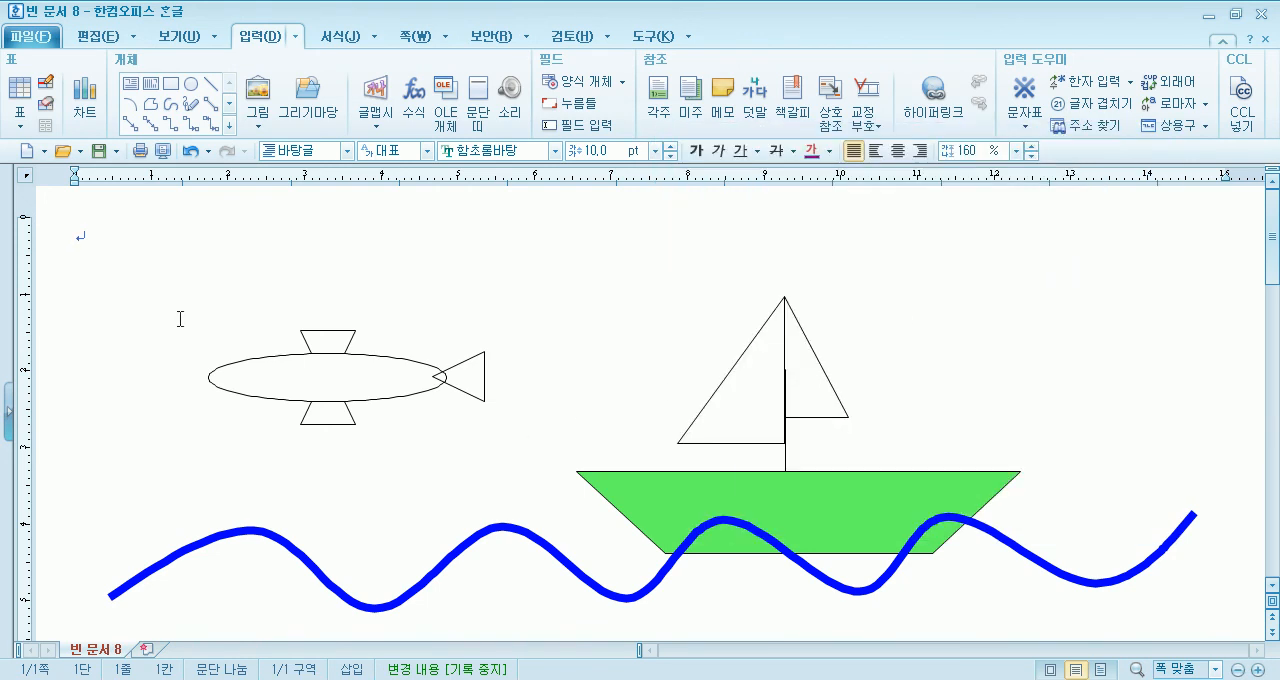